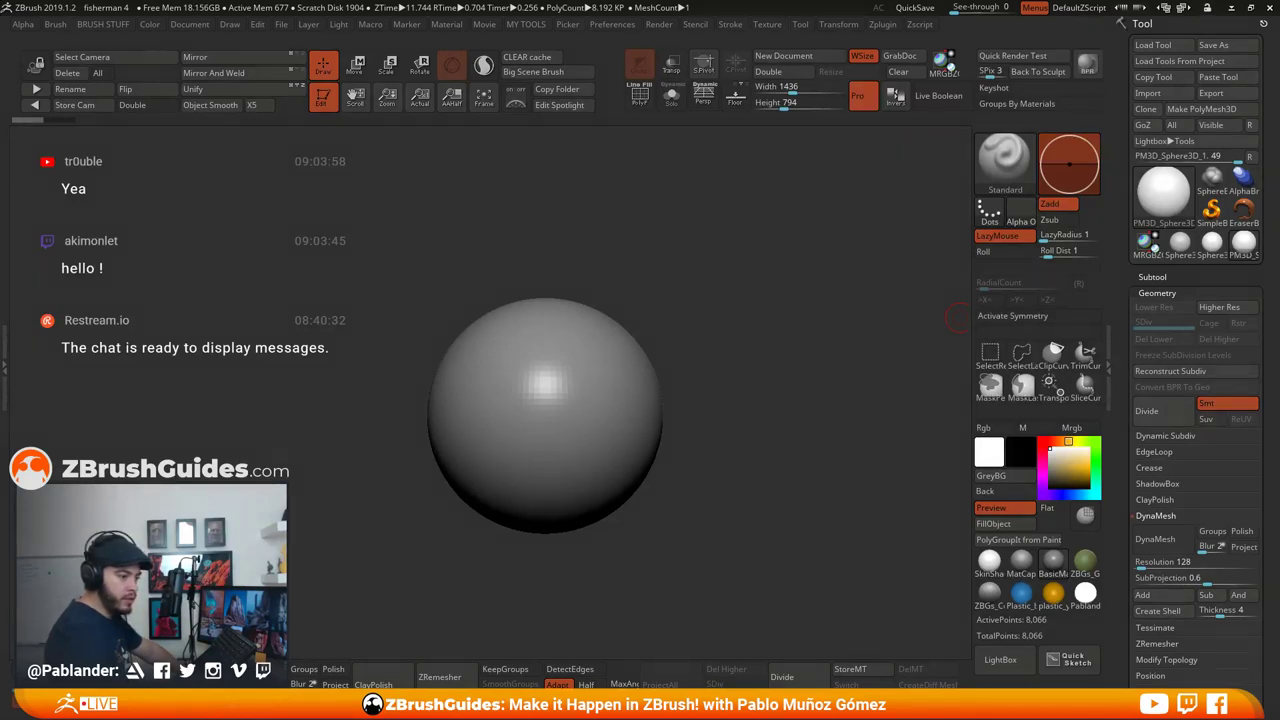
mouse_move(1279, 474)
mouse_down()
mouse_move(1165, 390)
mouse_move(946, 127)
mouse_move(957, 142)
mouse_up()
click(956, 167)
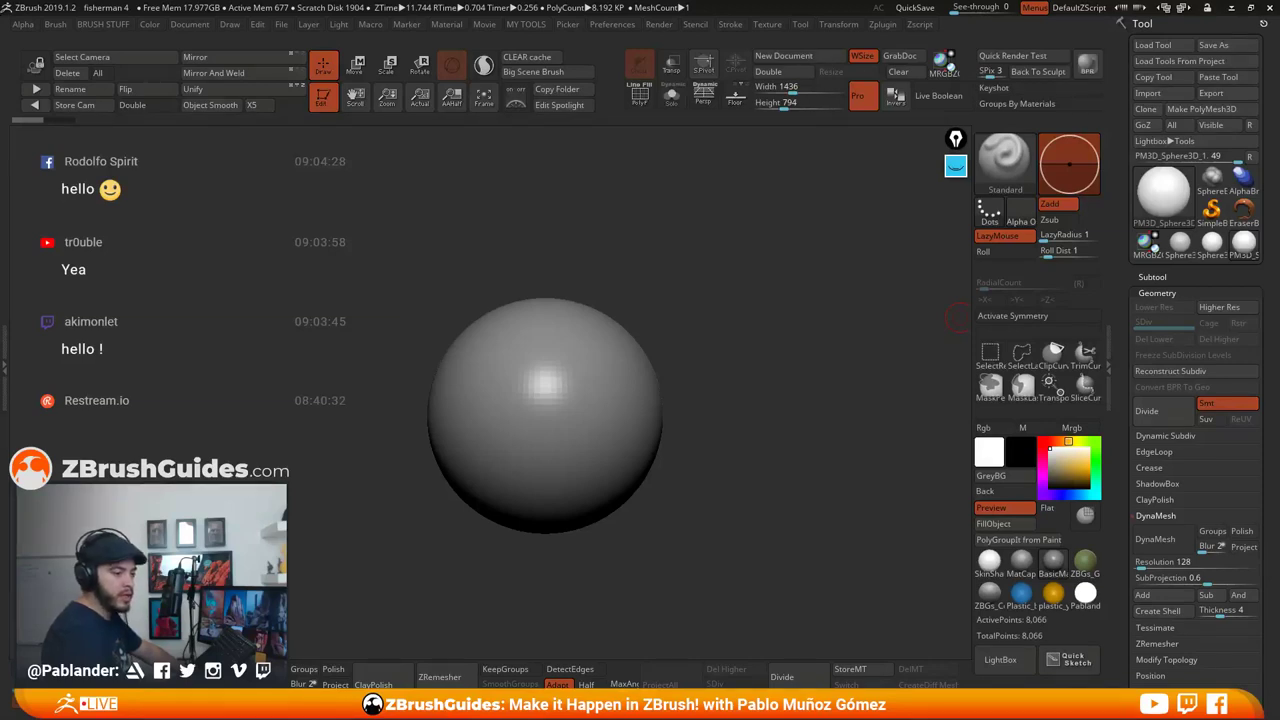
key(super+d)
key(super+d)
key(super+d)
key(super+d)
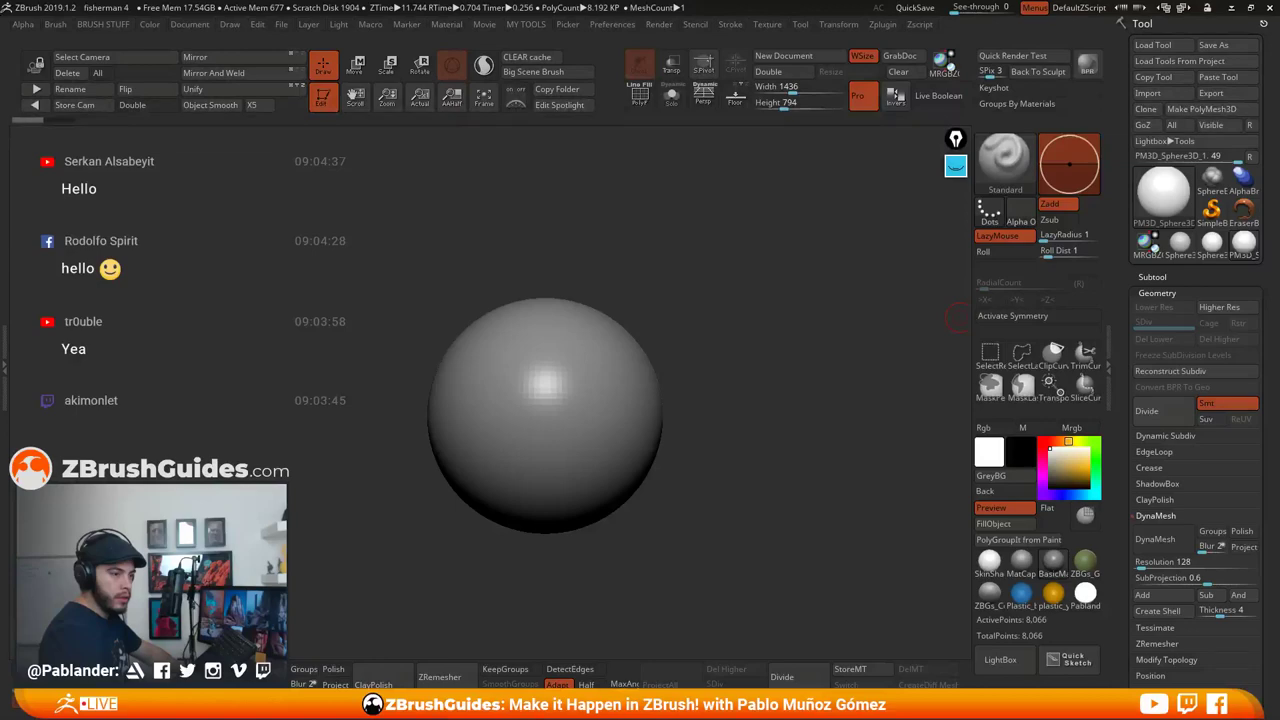
Switch to the browser showing ZBrushCentral and open the Japanese Macaque topic from the gallery
drag(1279, 360, 790, 1)
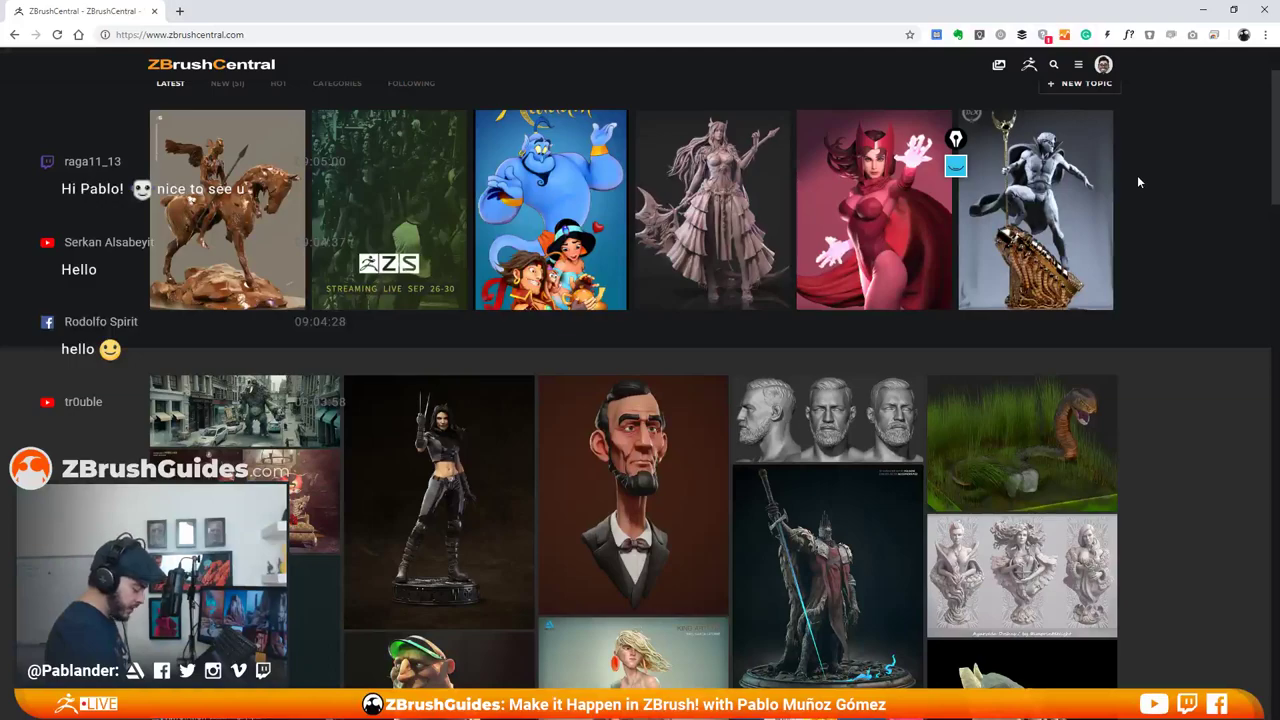
scroll(1137, 185, down, 3)
scroll(1130, 258, down, 15)
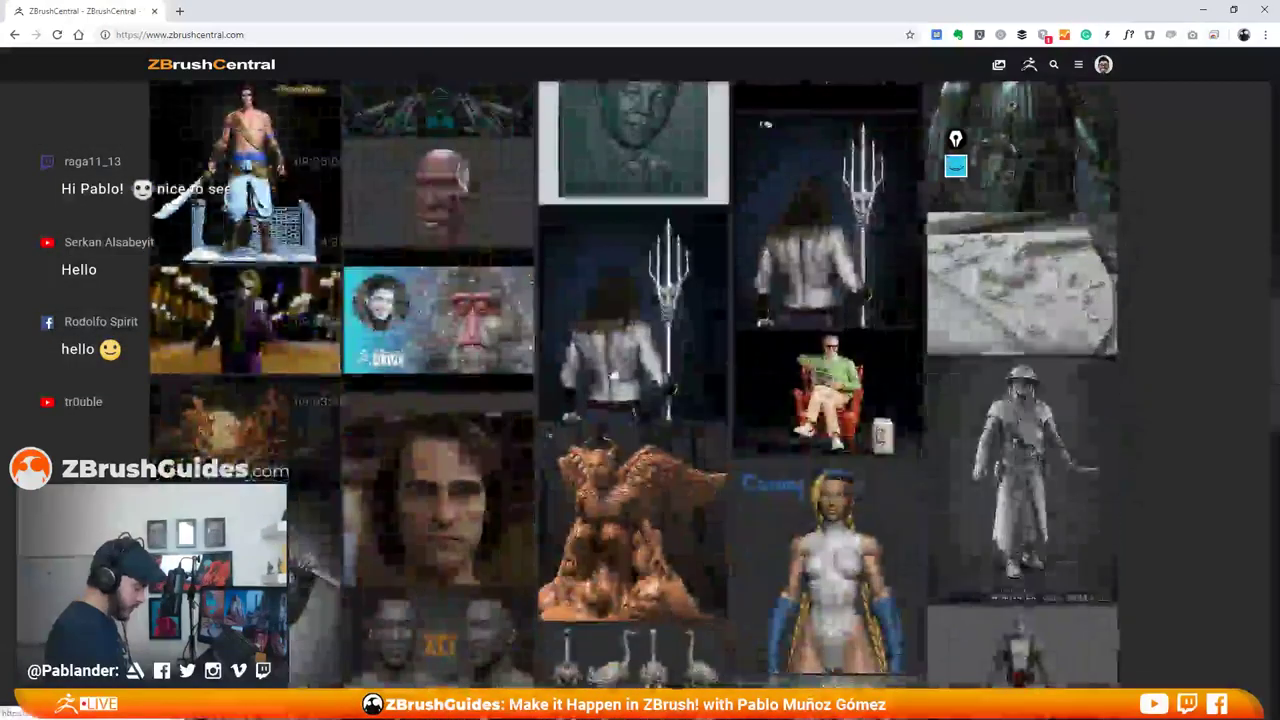
click(447, 285)
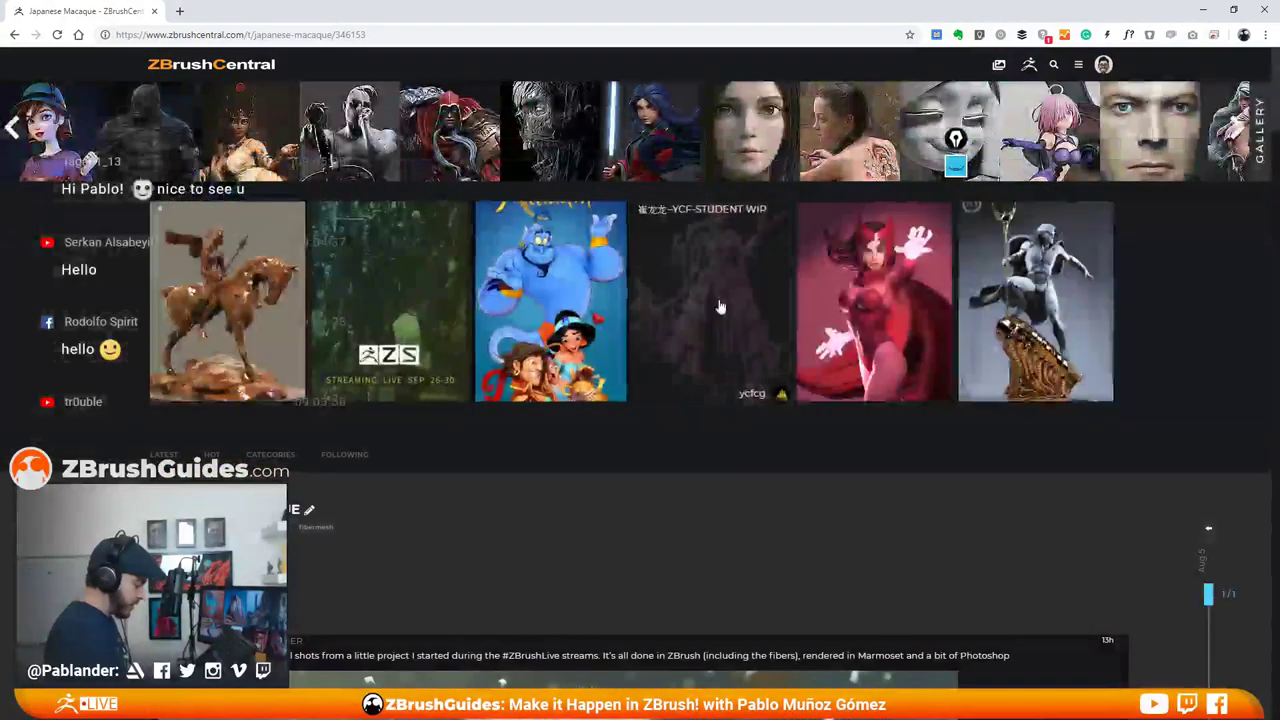
Examine the front and side renders of the snow monkey in the Japanese Macaque topic
scroll(1065, 206, down, 4)
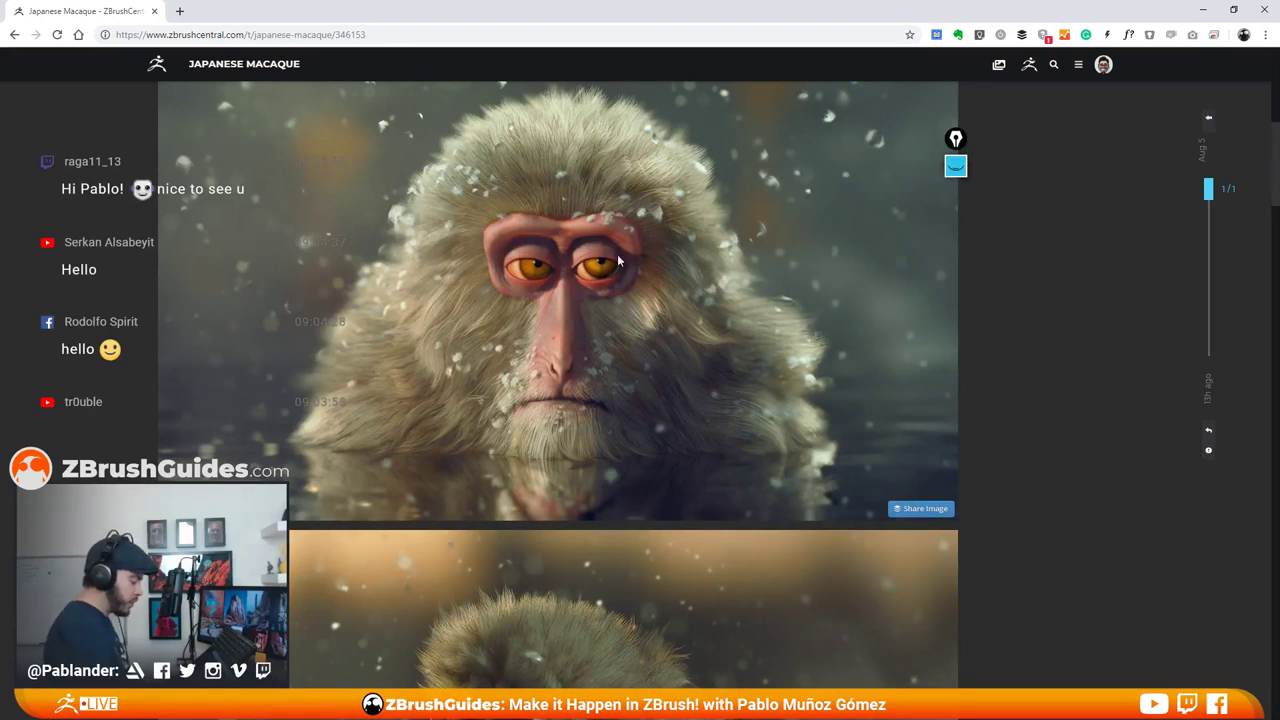
scroll(676, 262, down, 4)
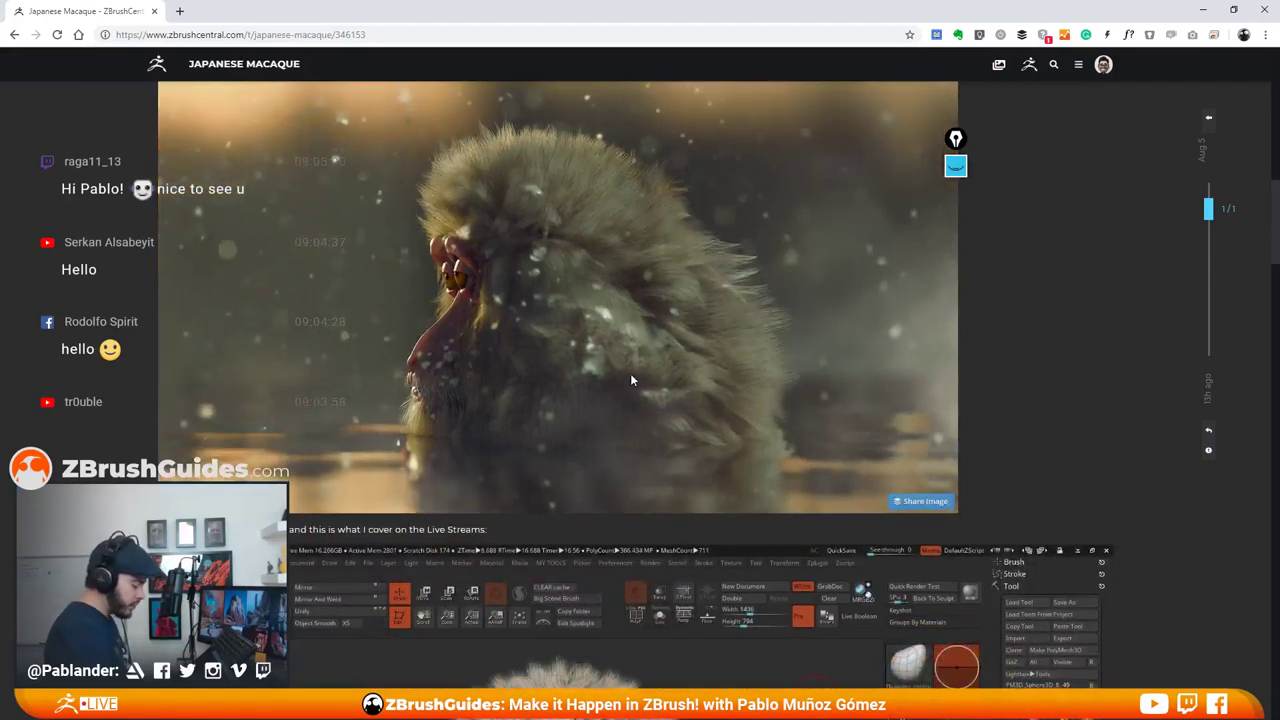
scroll(630, 373, up, 1)
scroll(630, 380, up, 4)
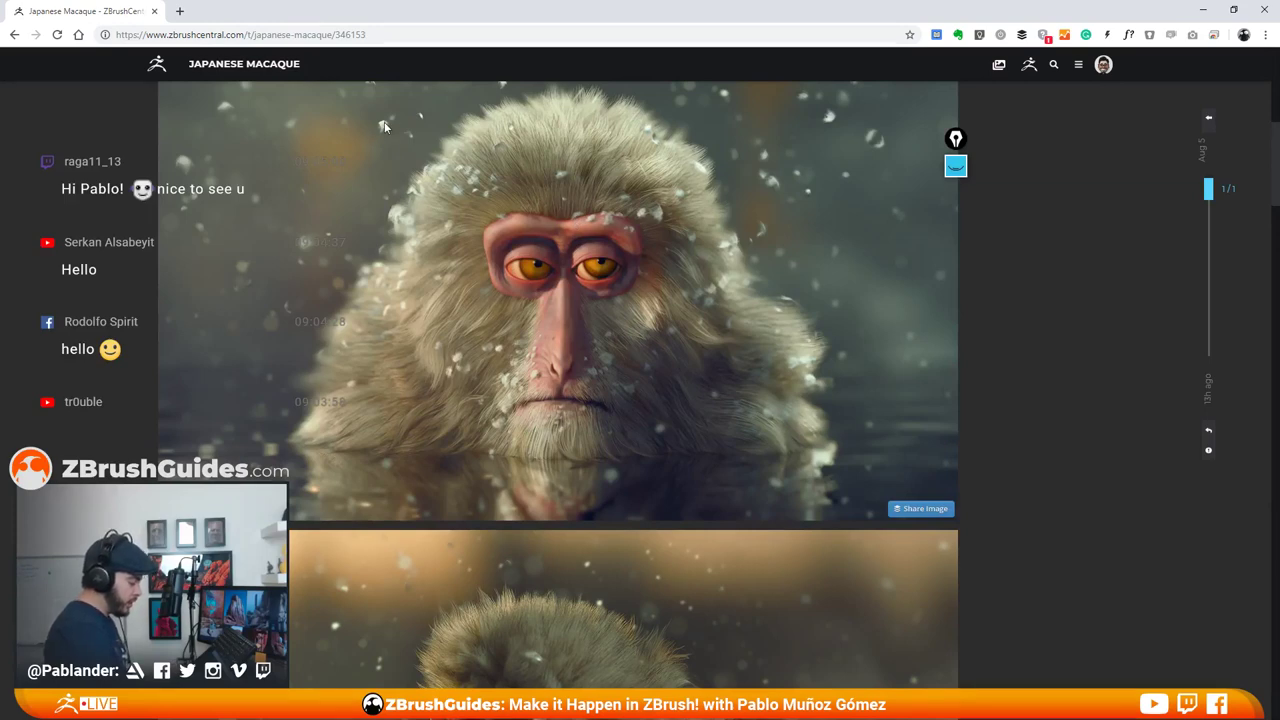
scroll(522, 400, down, 2)
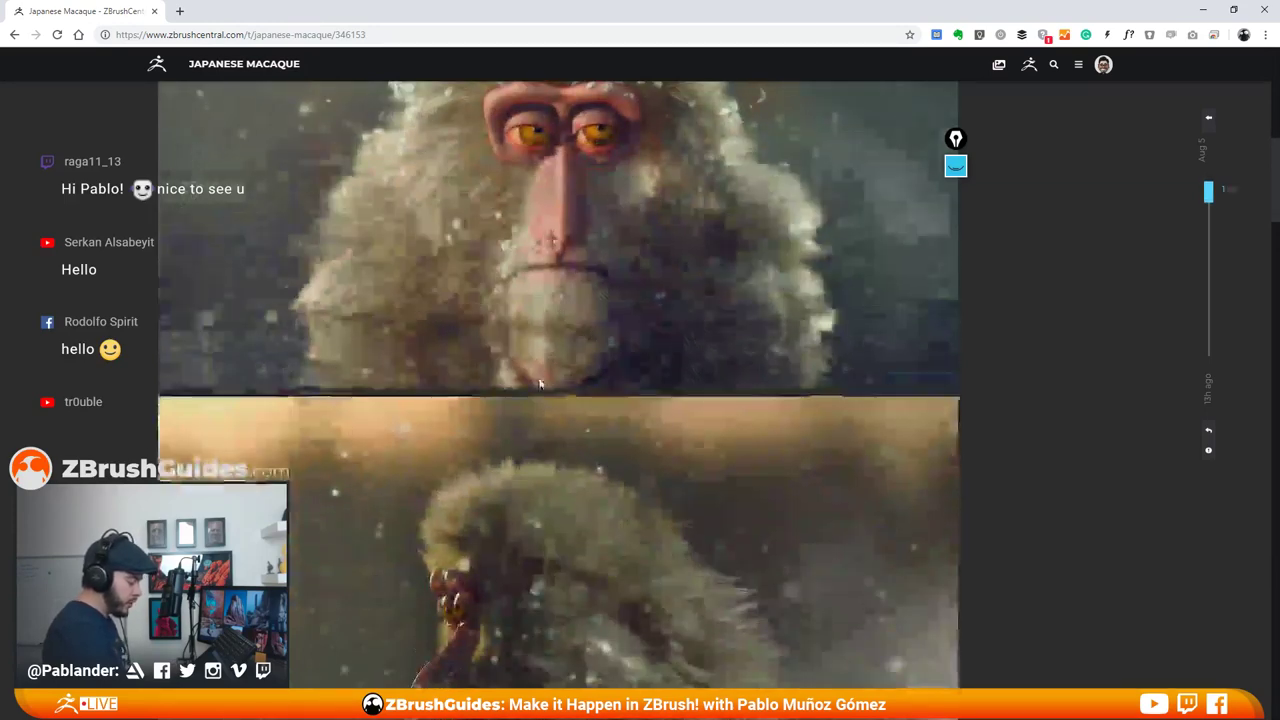
scroll(602, 293, down, 1)
scroll(590, 275, up, 1)
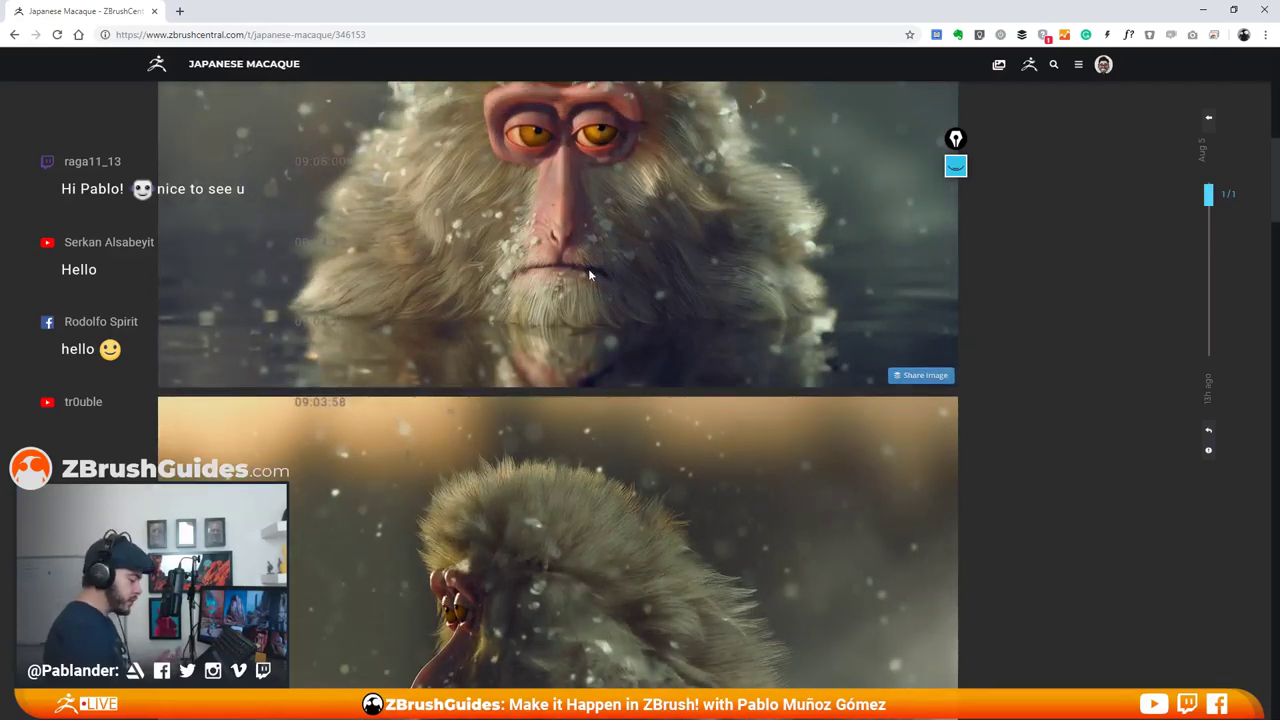
scroll(590, 273, down, 3)
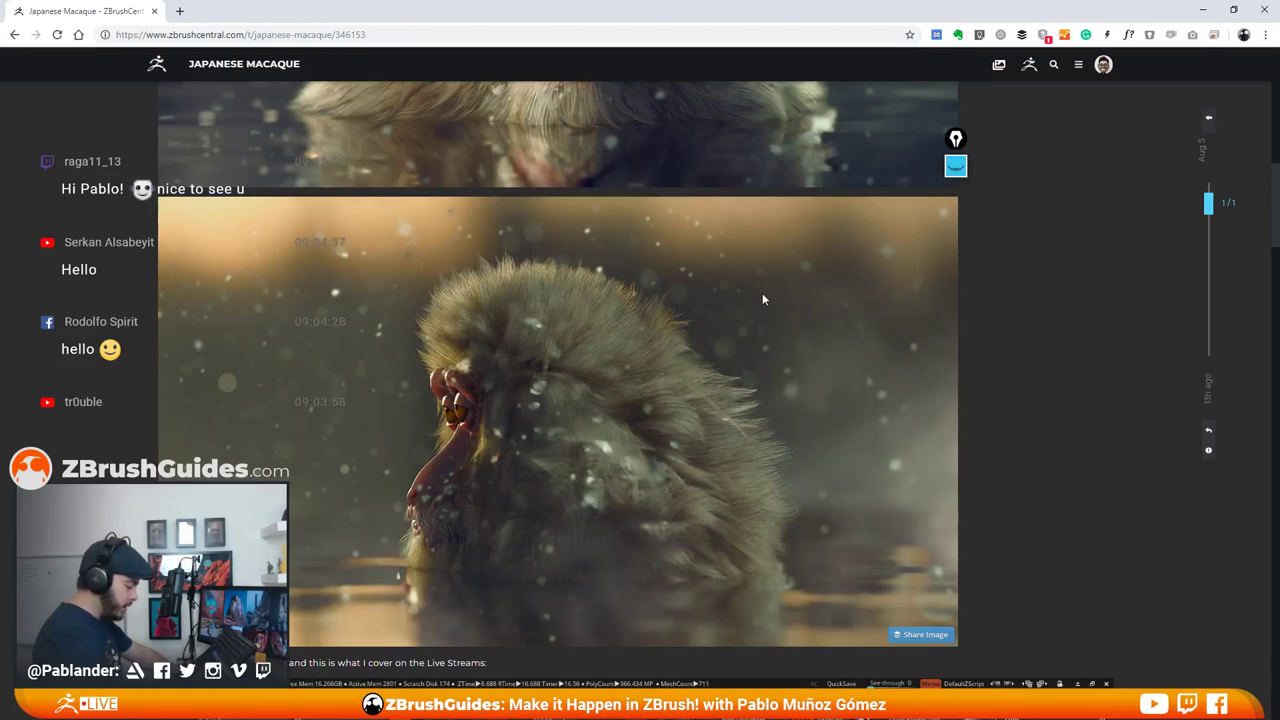
scroll(682, 274, down, 1)
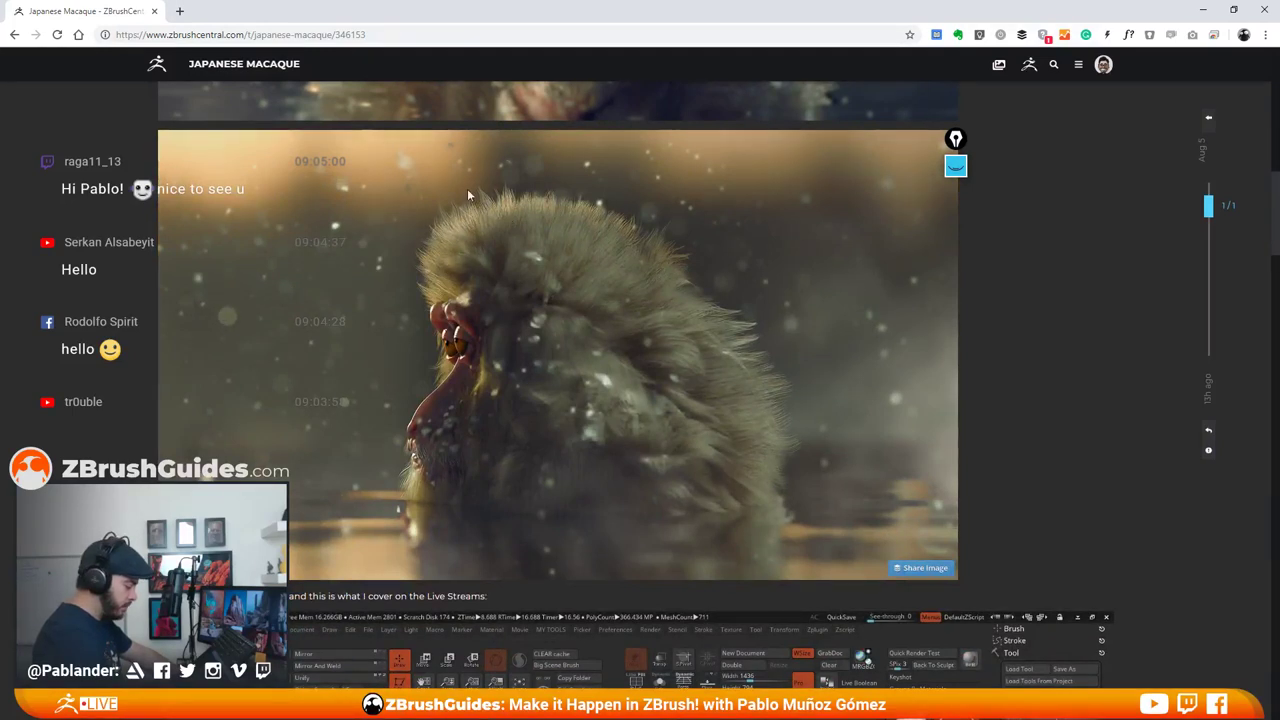
scroll(694, 315, down, 4)
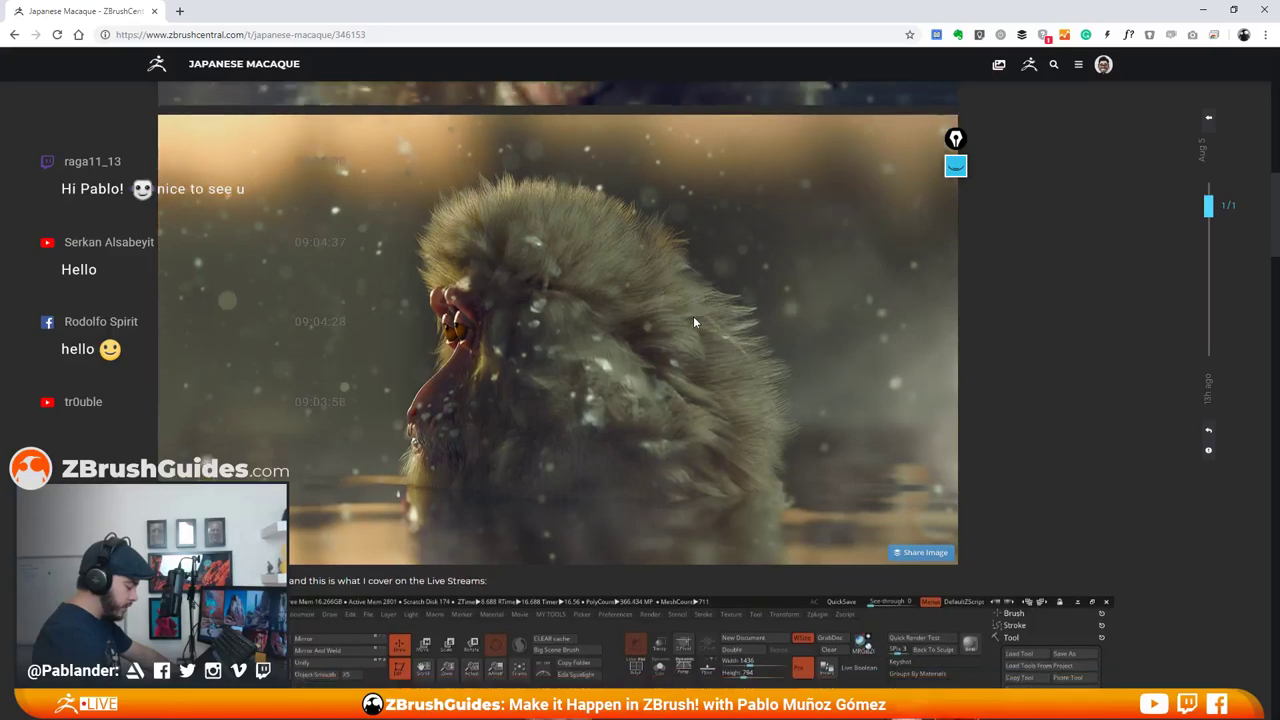
Examine the topic's ZBrush viewport capture, the FiberMesh setup image and the annotated Marmoset scene setup
scroll(638, 283, down, 5)
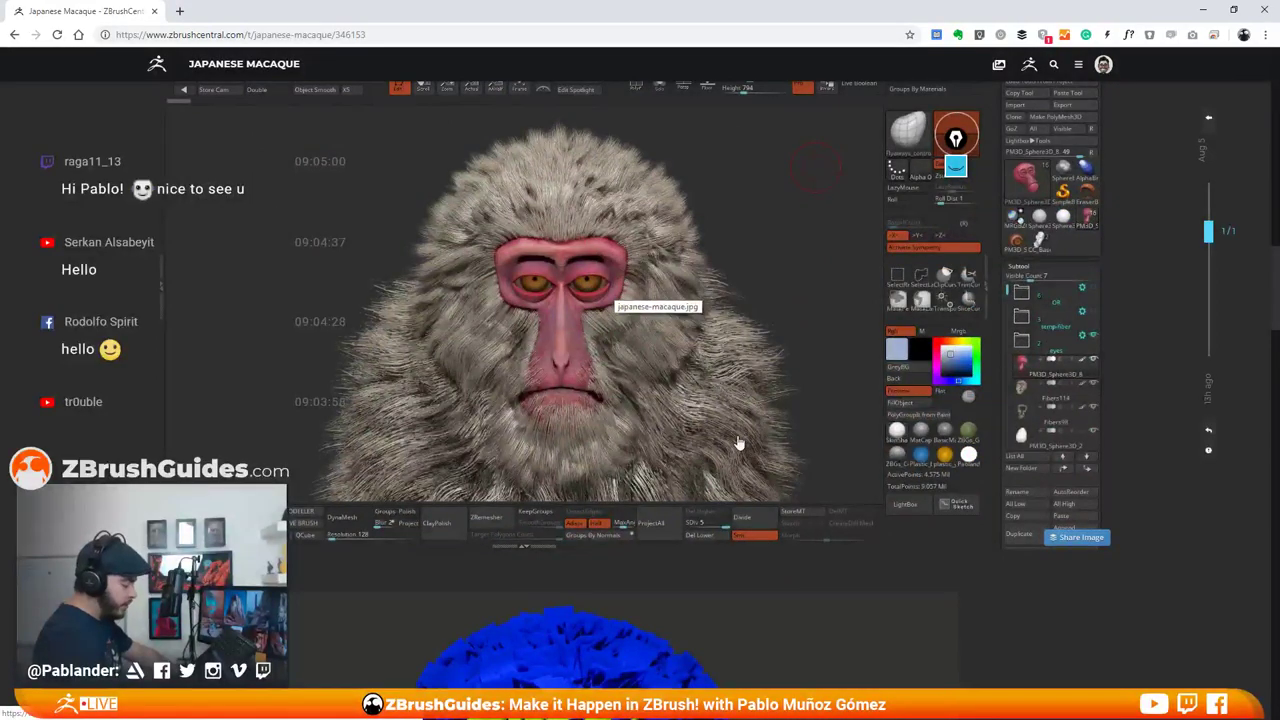
scroll(738, 438, down, 8)
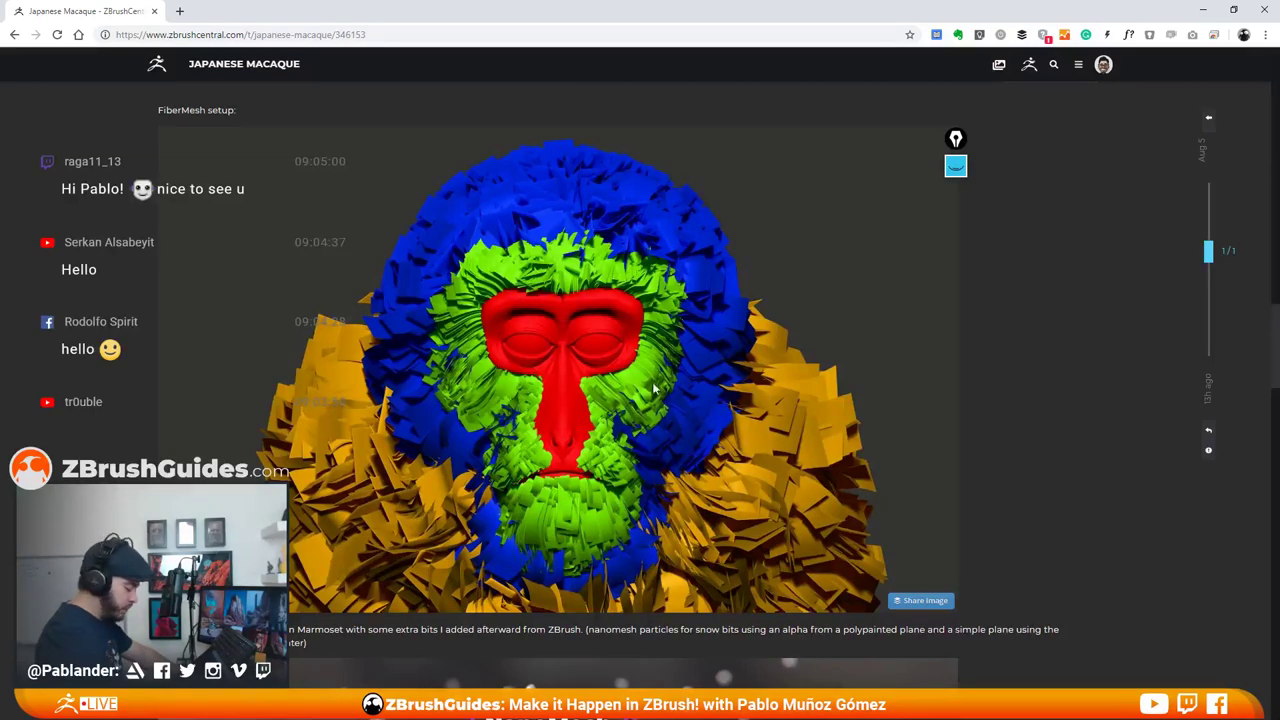
scroll(715, 400, up, 4)
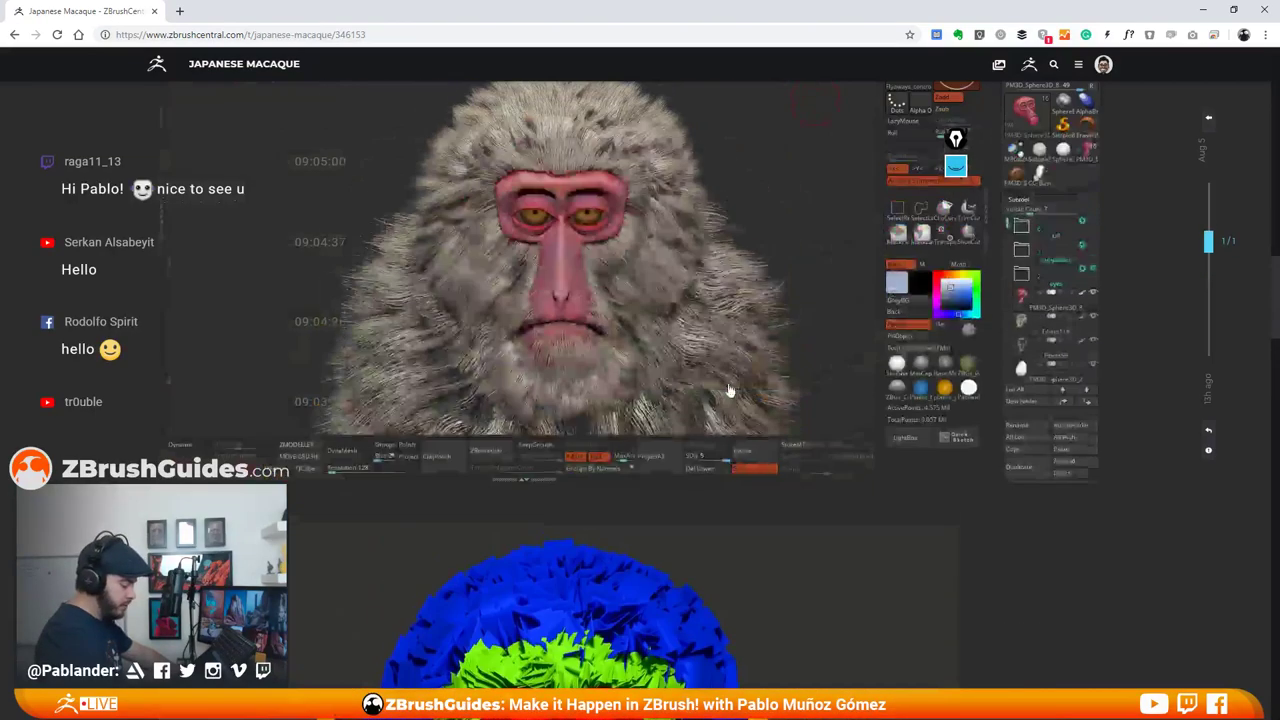
scroll(700, 350, down, 3)
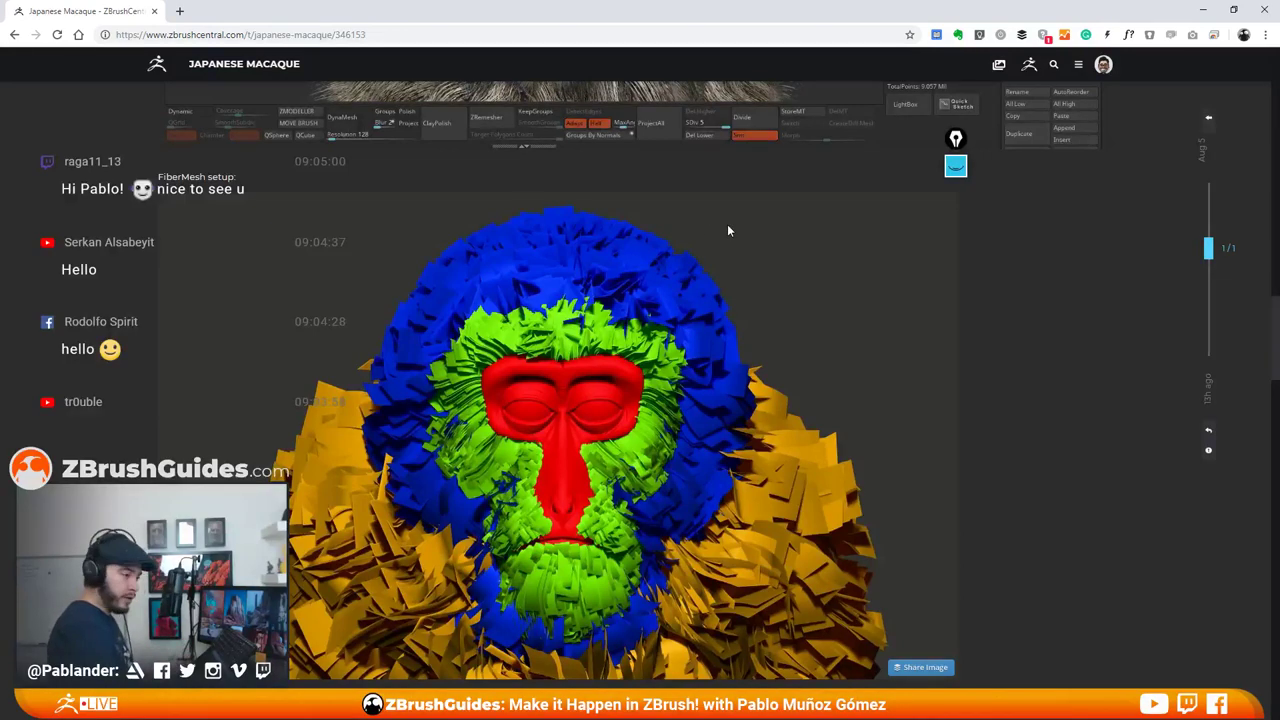
scroll(712, 320, down, 7)
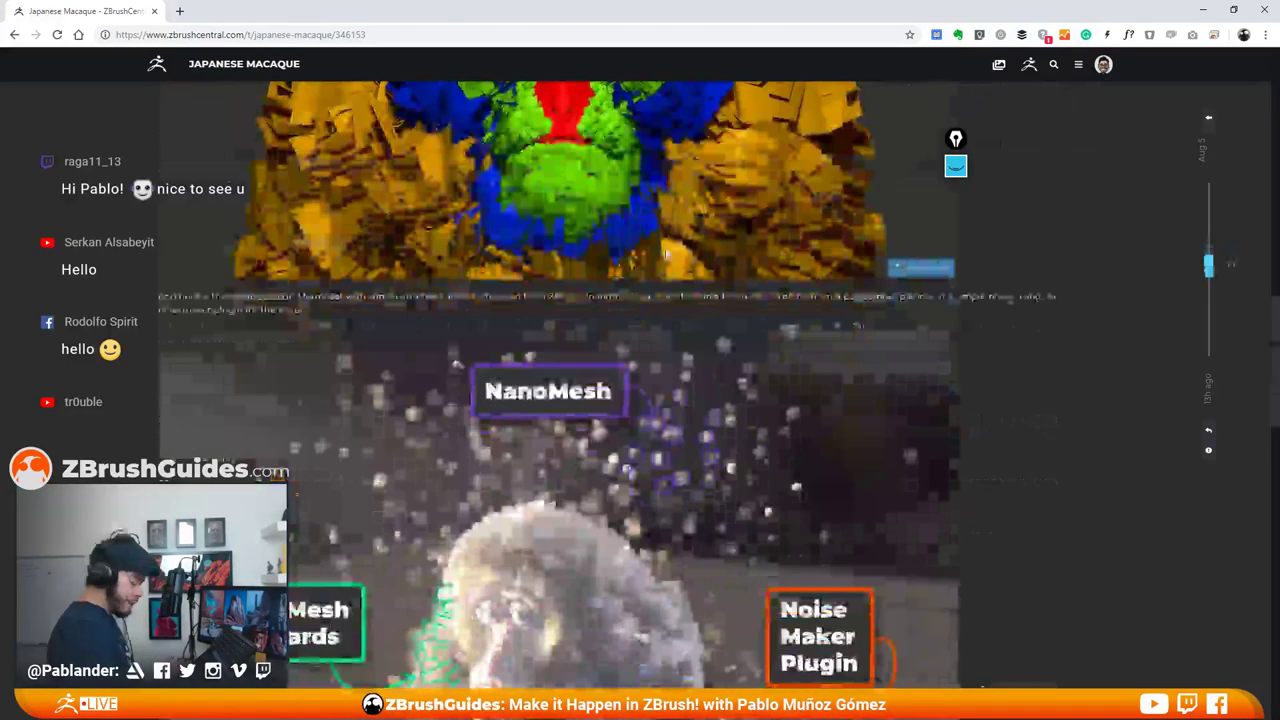
scroll(647, 278, up, 2)
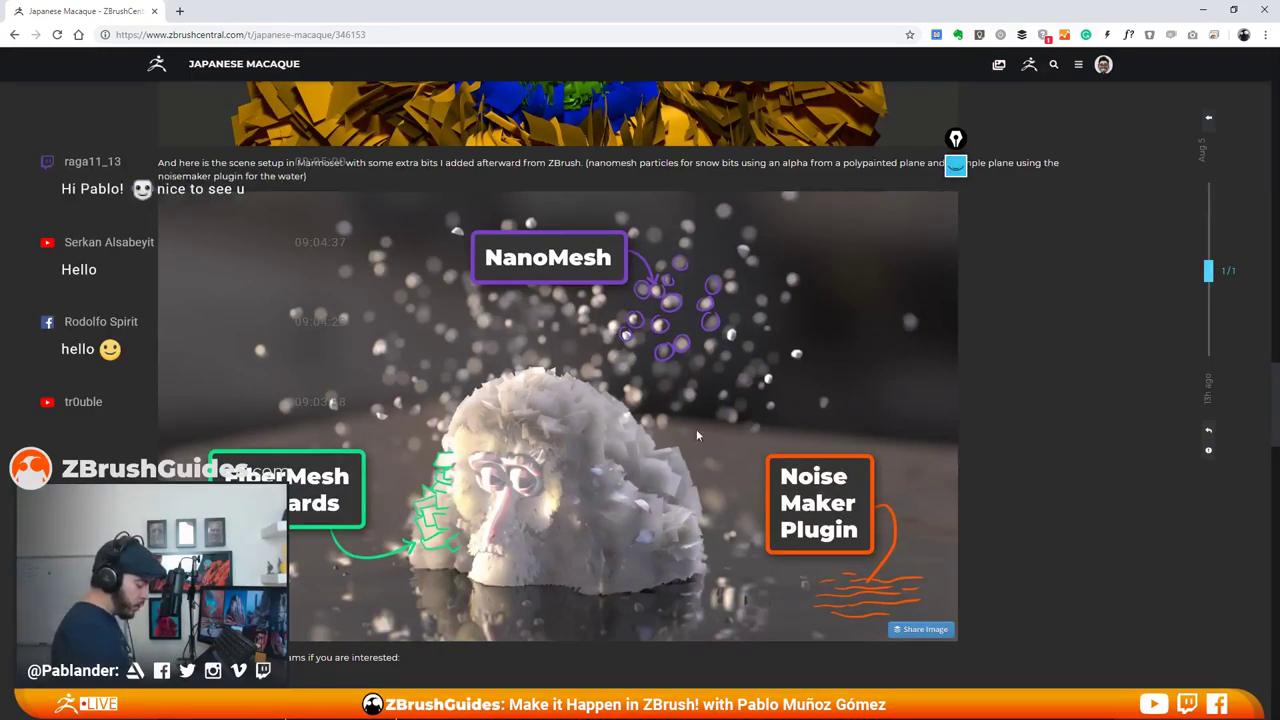
Open the ZBGs resources page linked in the closing text of the Japanese Macaque topic
scroll(685, 313, down, 9)
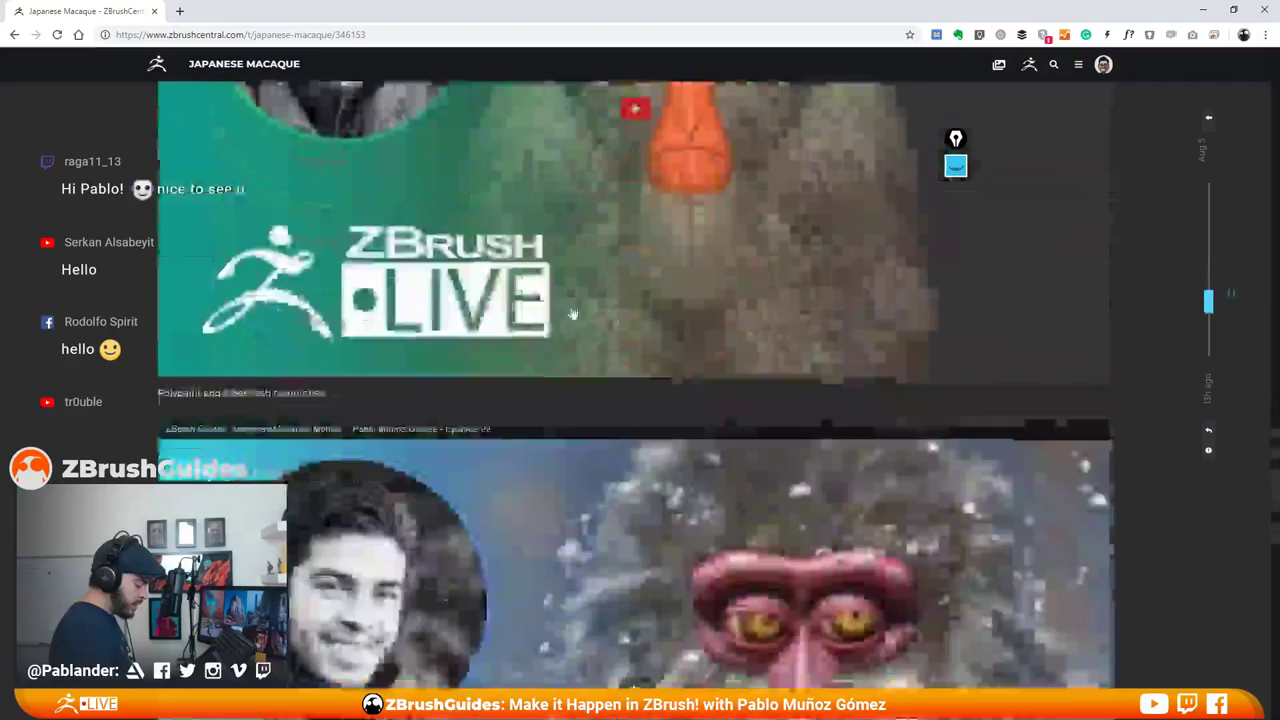
scroll(566, 318, down, 5)
scroll(594, 258, down, 3)
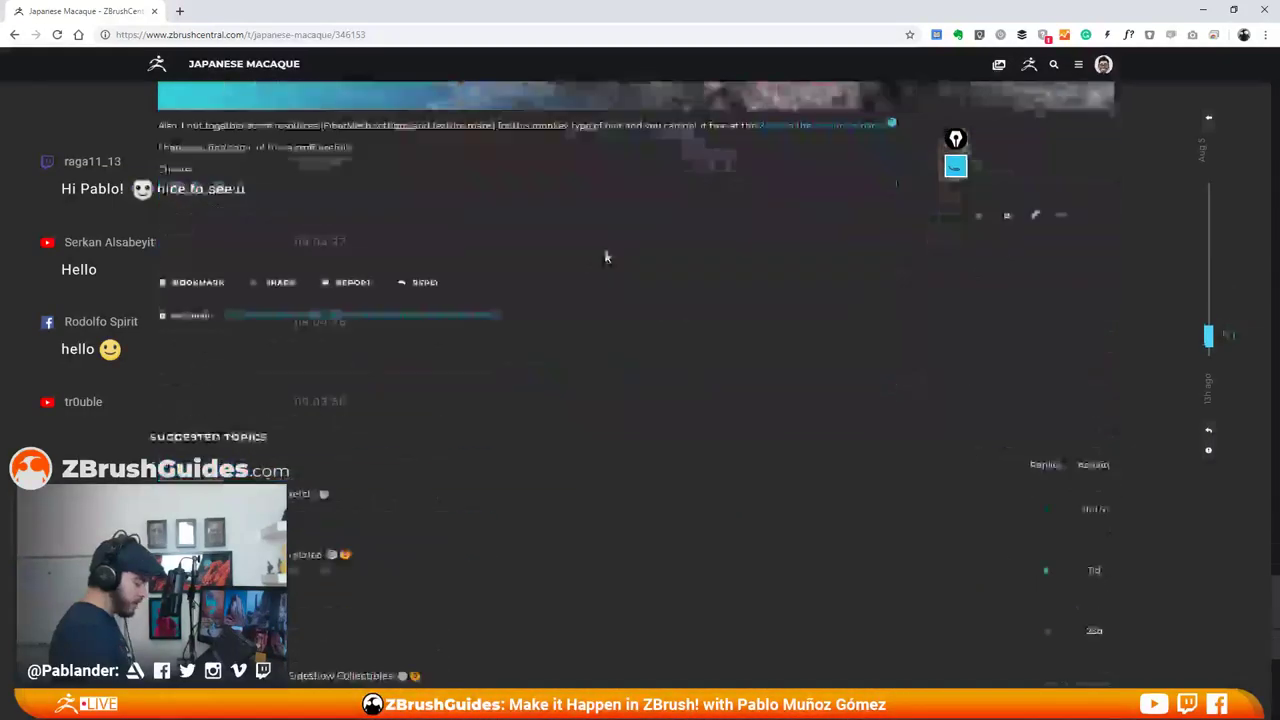
scroll(658, 288, up, 2)
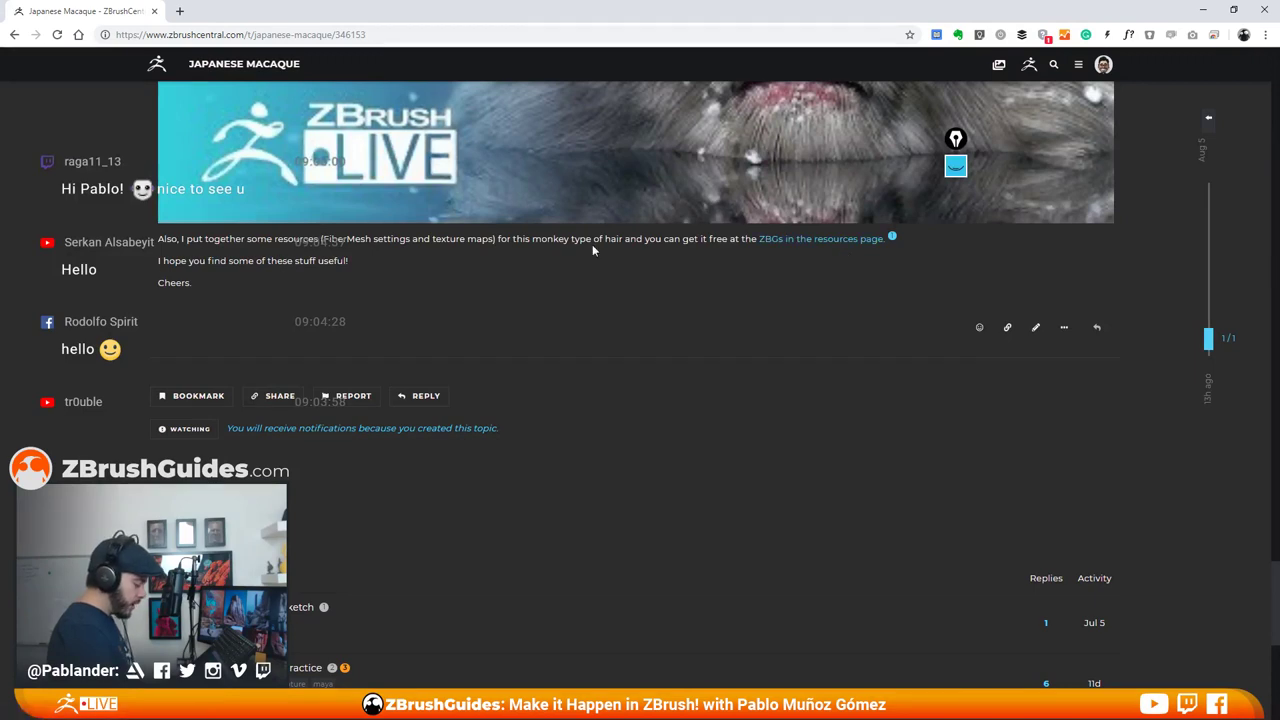
click(800, 246)
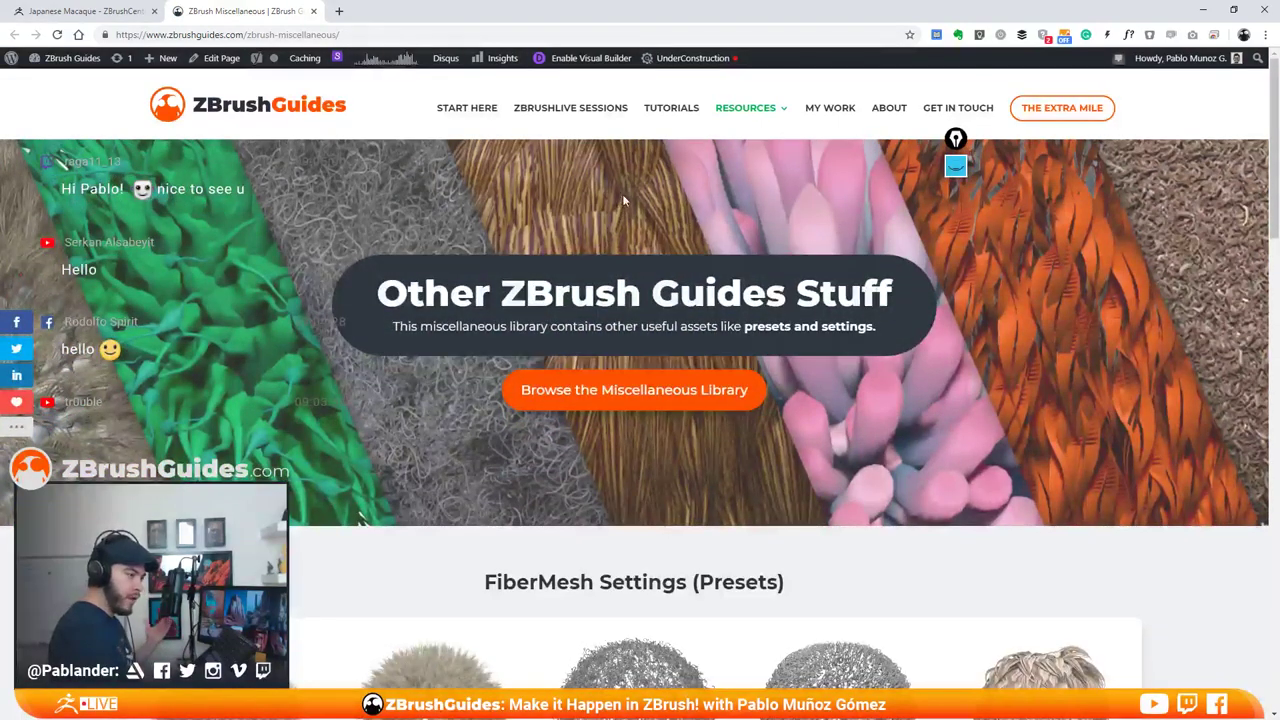
Look through the FiberMesh Settings (Presets) library, with the browser window reduced over ZBrush
scroll(641, 222, down, 4)
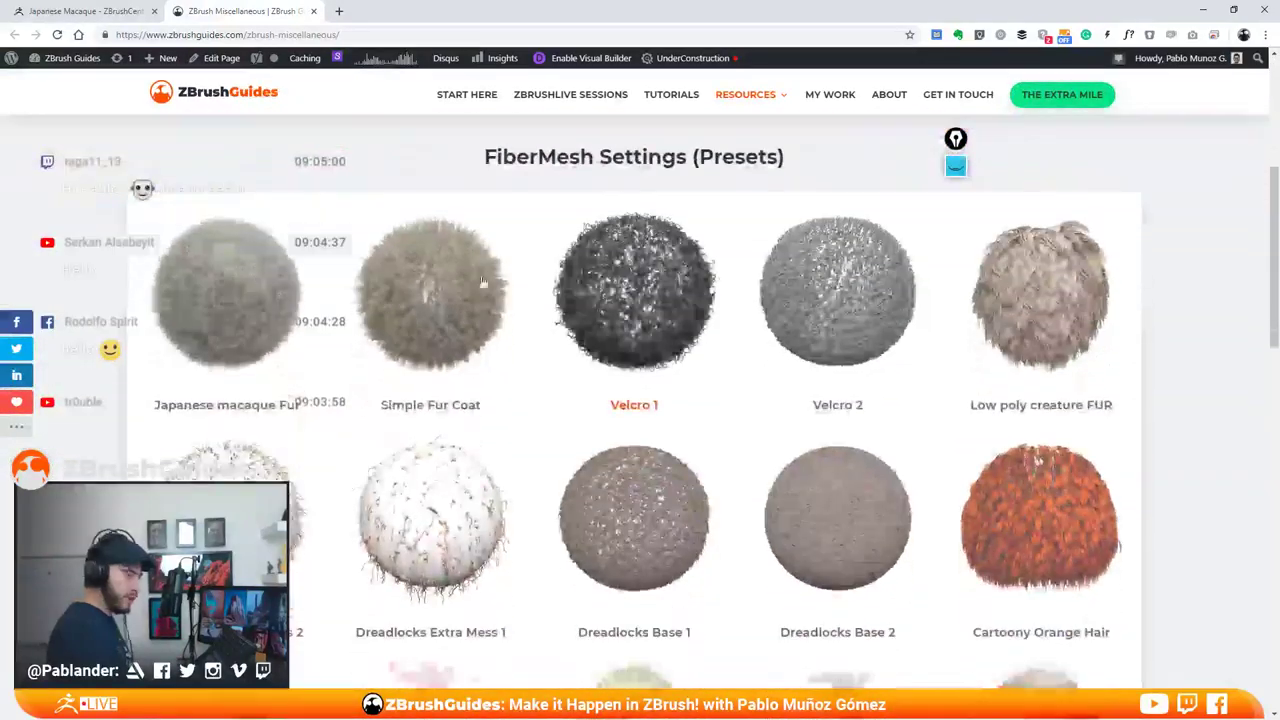
drag(423, 12, 747, 65)
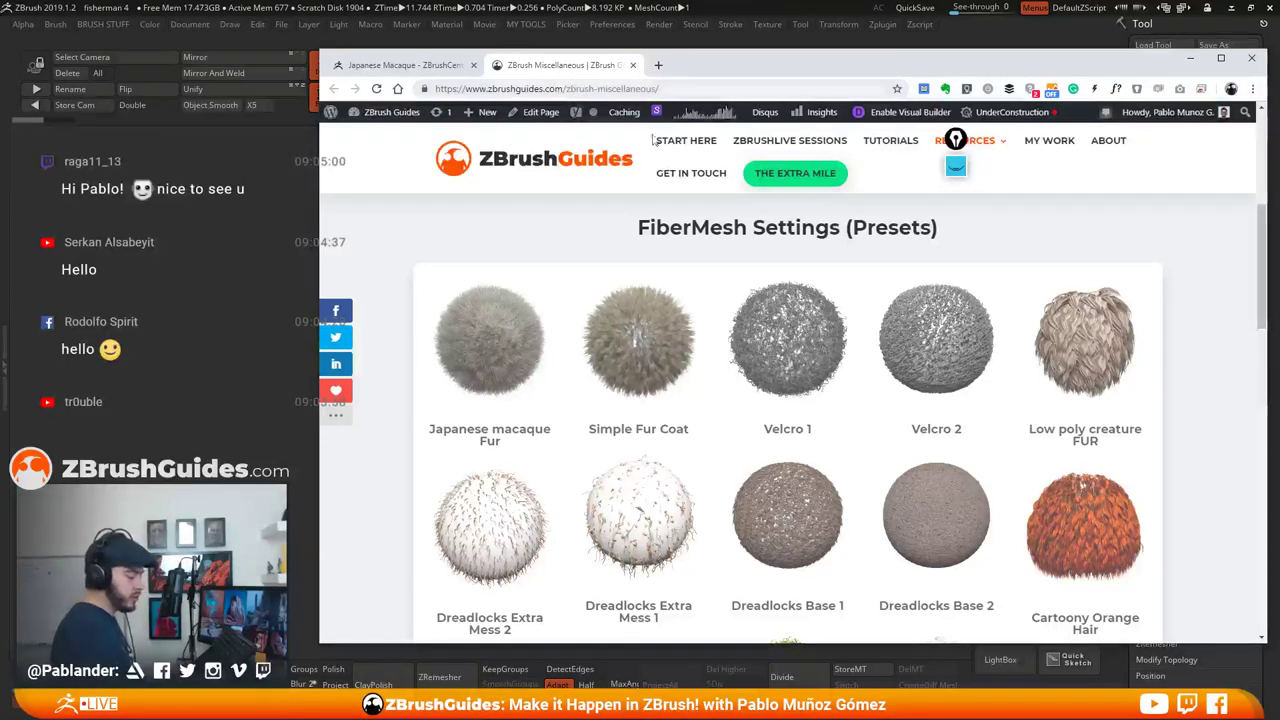
mouse_move(985, 142)
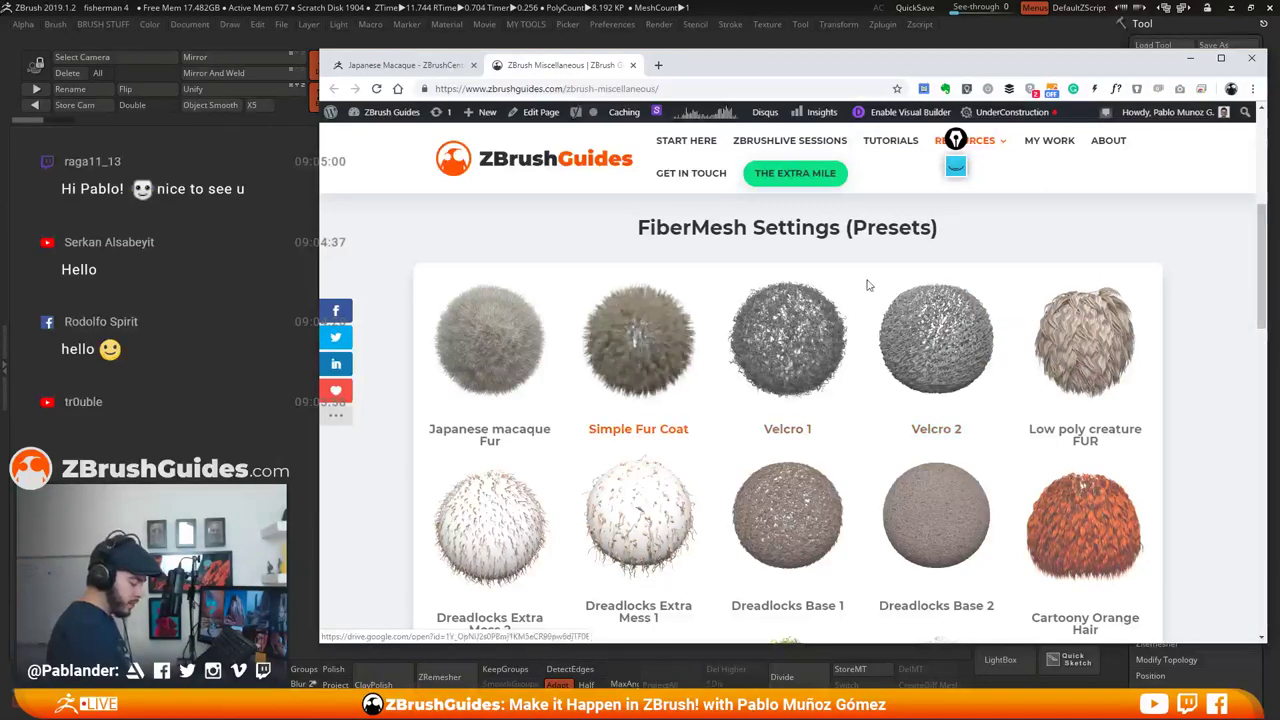
scroll(866, 283, down, 2)
scroll(1000, 360, up, 1)
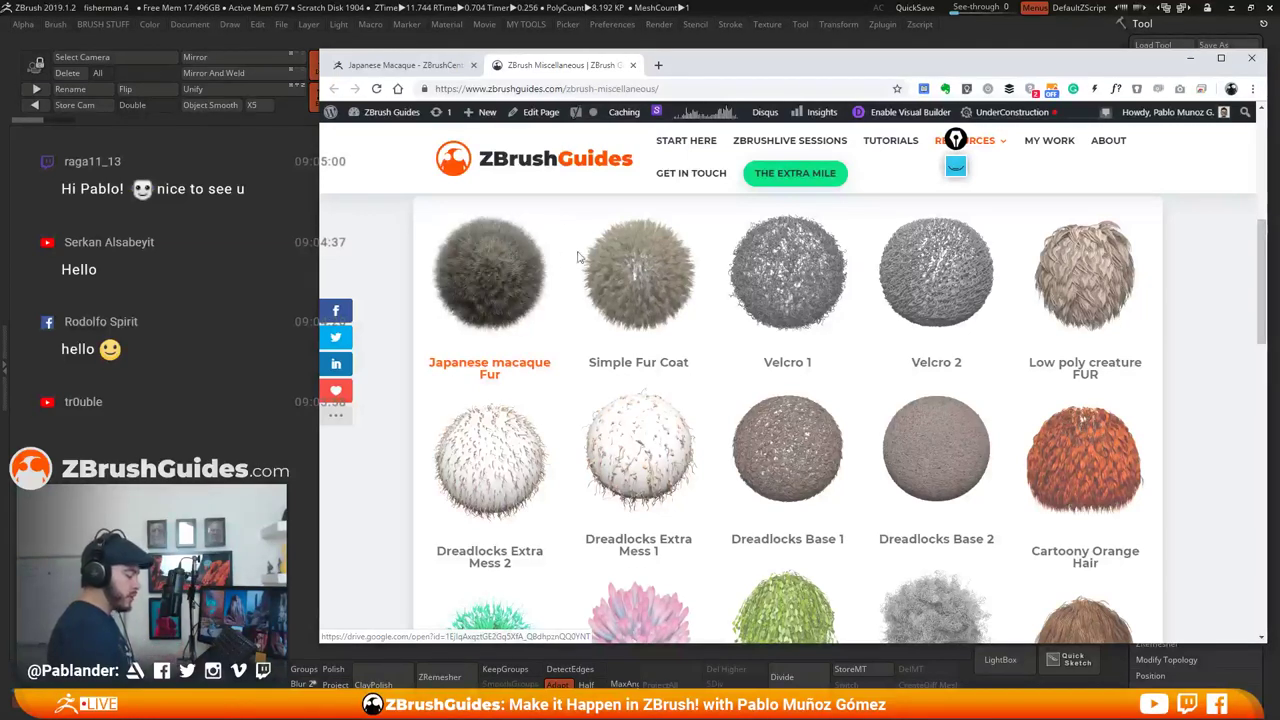
Revisit the scene setup image in the Japanese Macaque topic and the FiberMesh presets page, and return to ZBrush
click(397, 66)
scroll(742, 265, up, 15)
scroll(723, 416, up, 10)
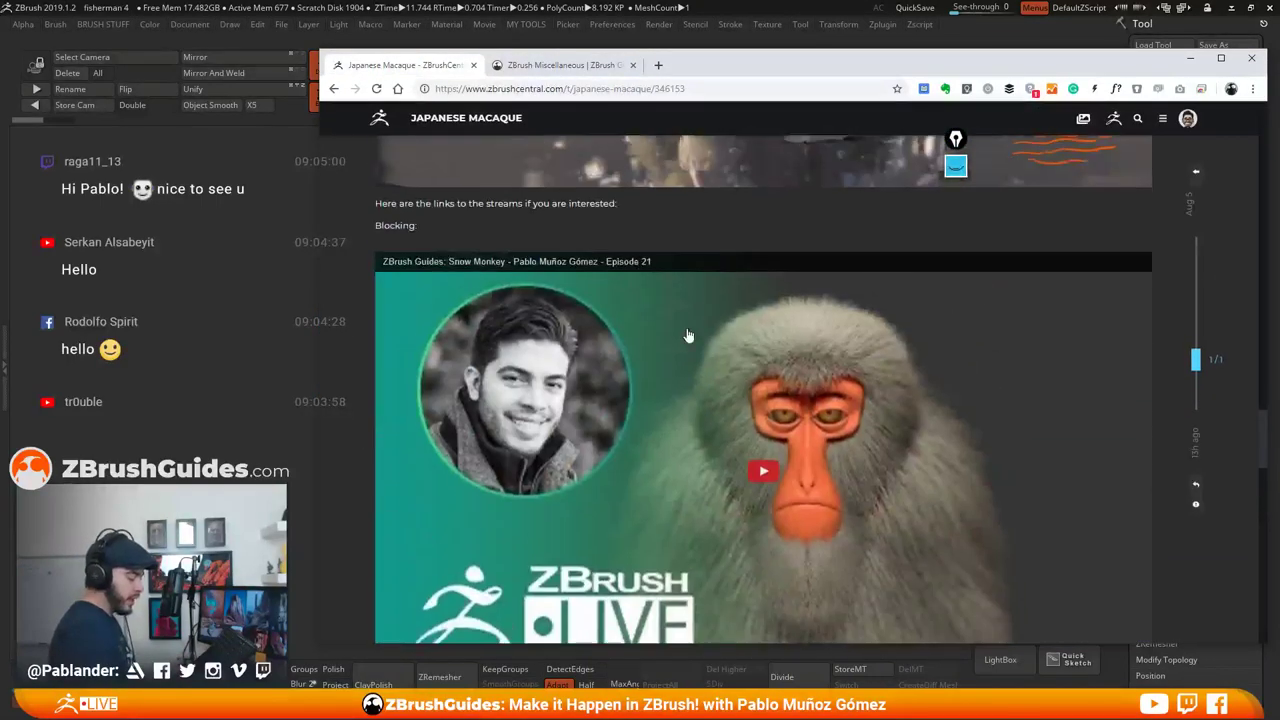
scroll(670, 305, up, 1)
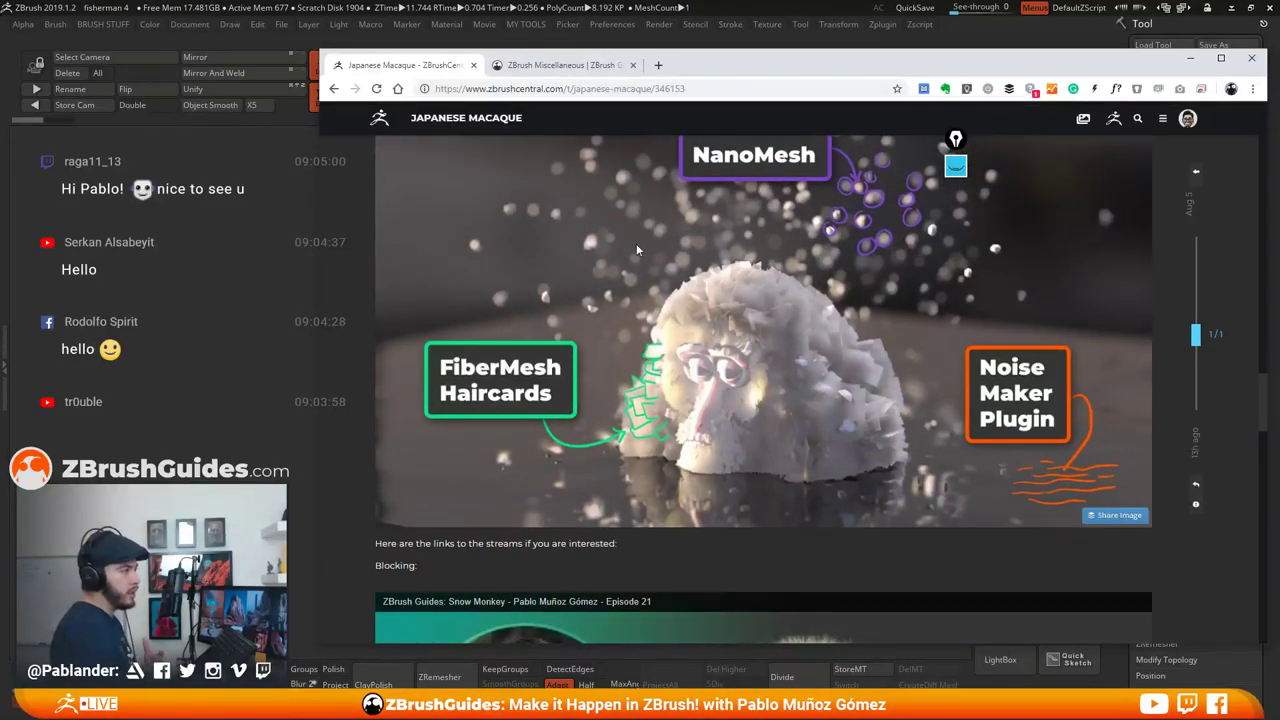
click(560, 65)
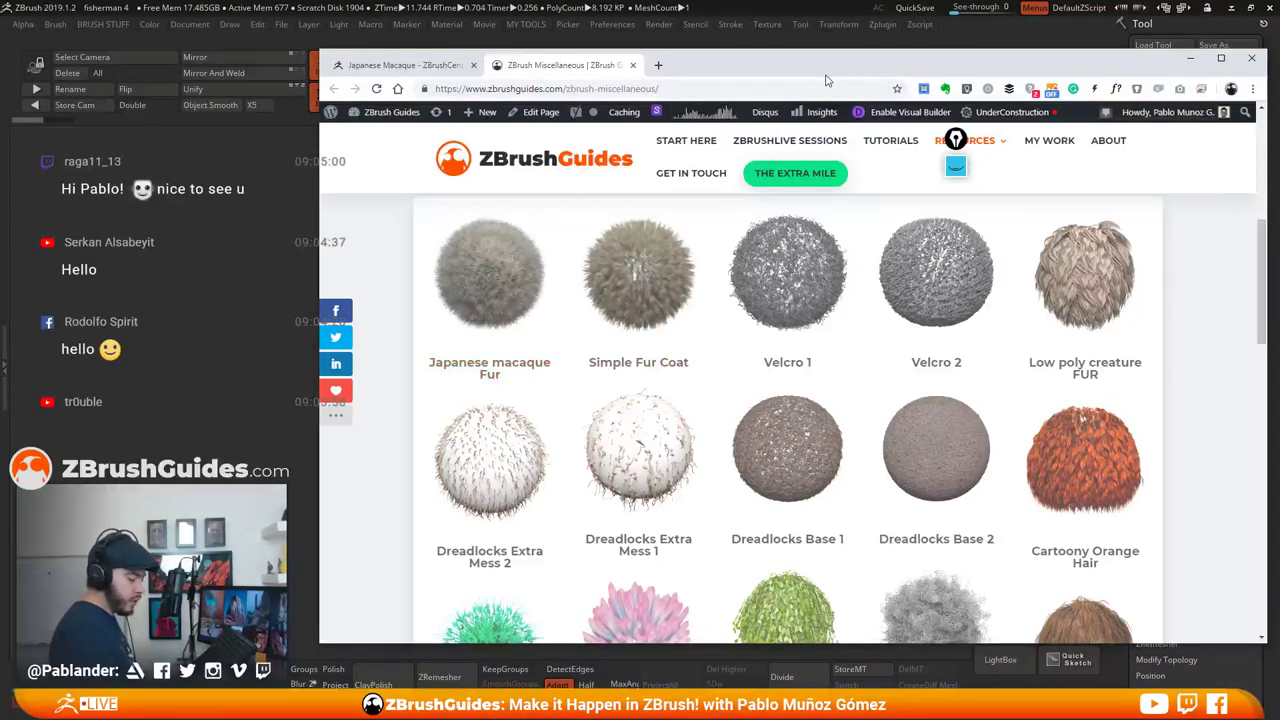
drag(707, 65, 1279, 30)
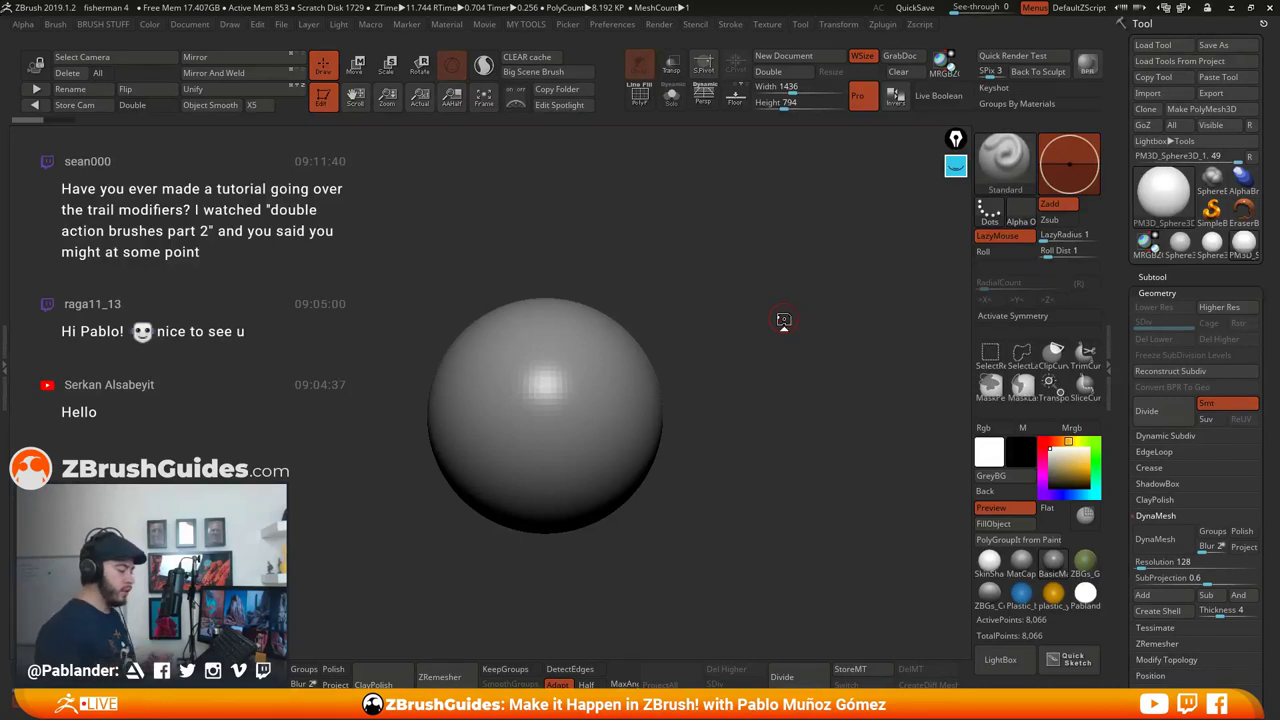
mouse_move(764, 327)
alt+mouse_down()
mouse_move(766, 308)
mouse_move(774, 346)
mouse_move(757, 339)
alt+mouse_up()
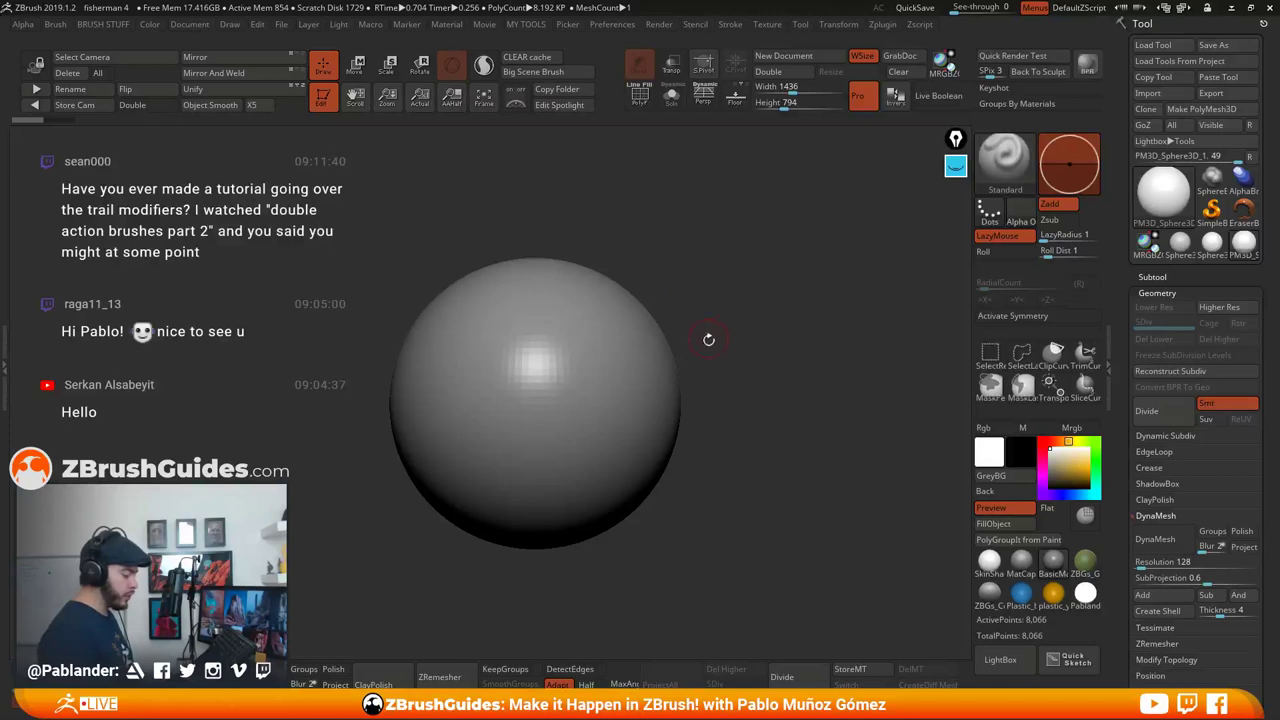
drag(751, 335, 748, 332)
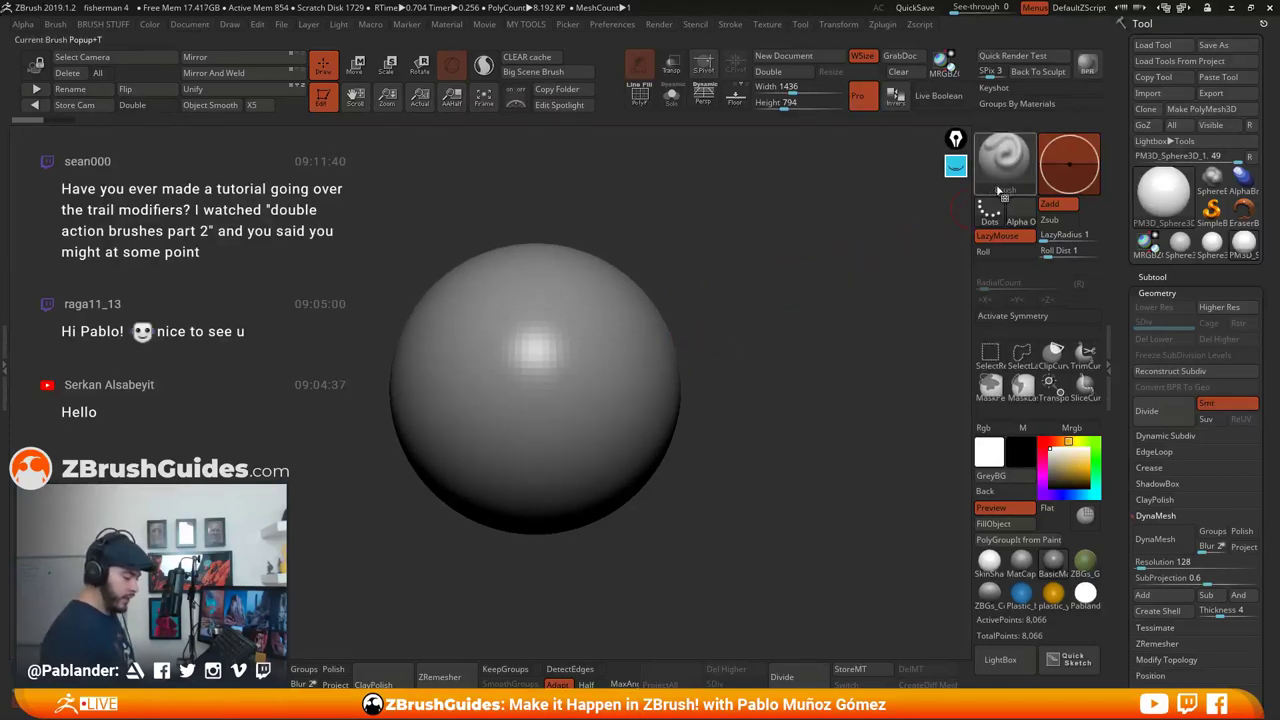
key(b)
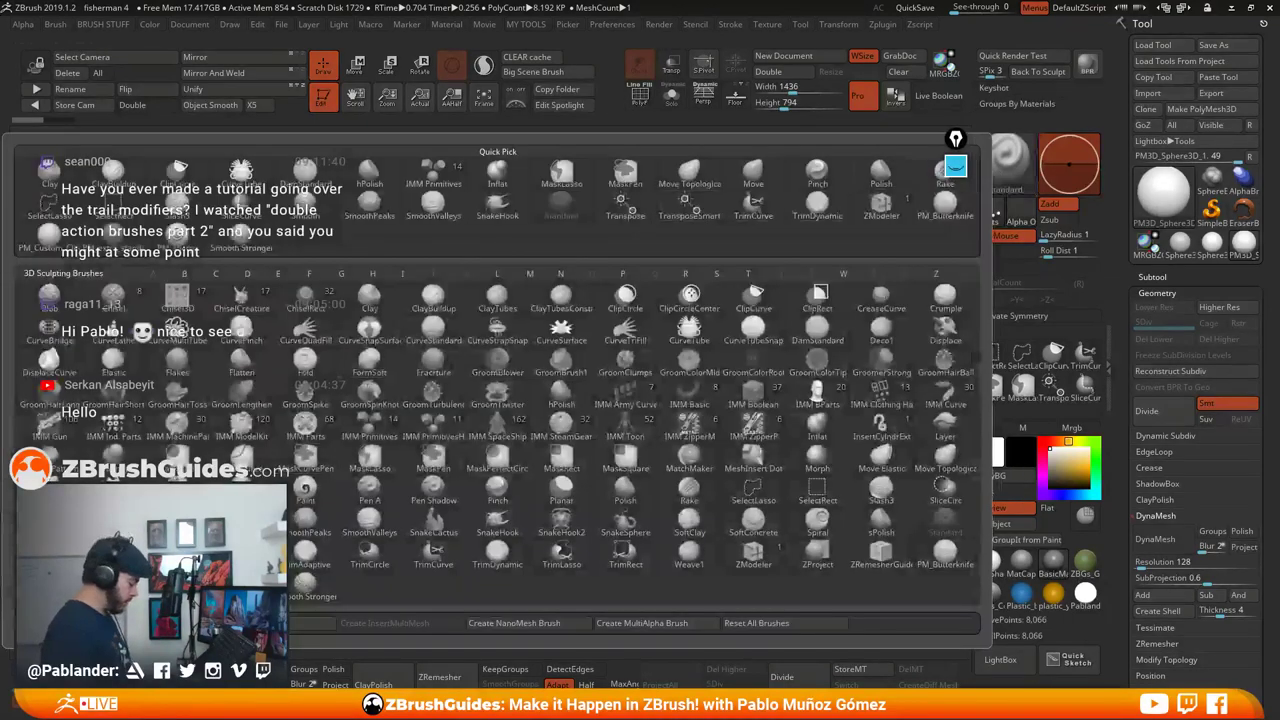
key(Escape)
drag(777, 288, 731, 312)
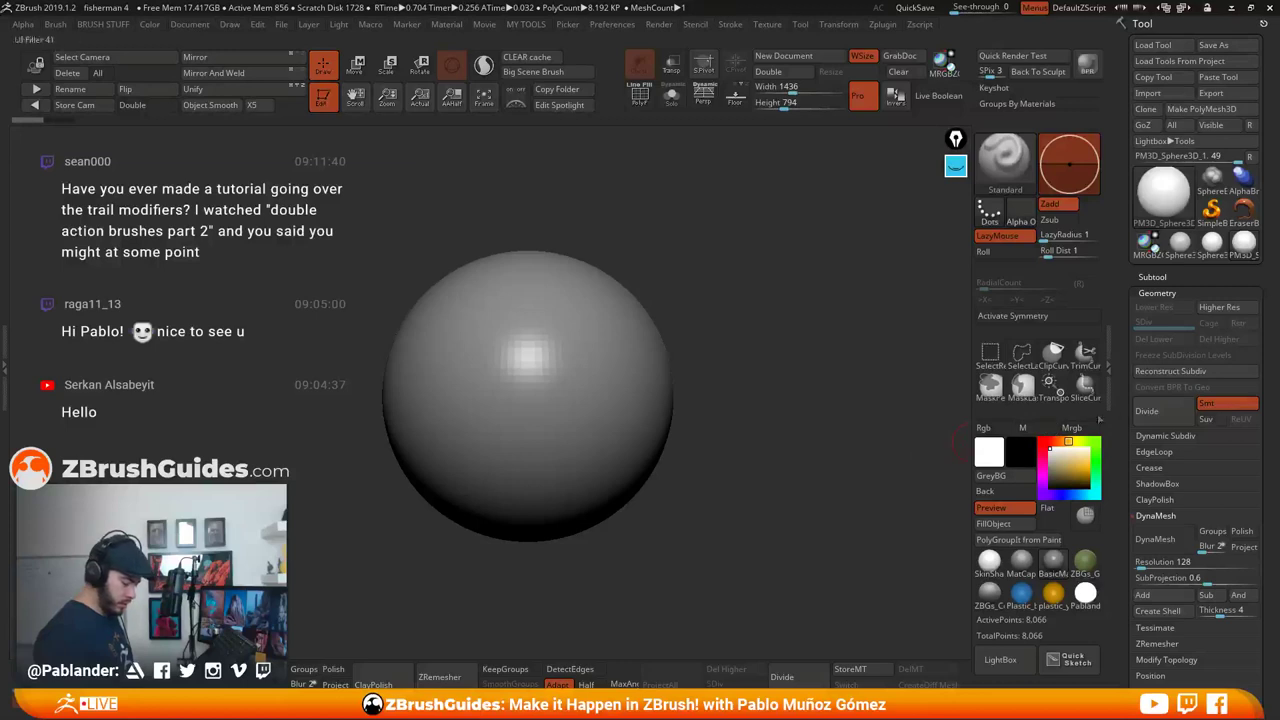
Subdivide the sphere to SDiv 3 and sculpt a raised wavy stroke across its front with the Standard brush
click(1152, 411)
key(ctrl+d)
mouse_move(727, 366)
alt+mouse_down()
mouse_move(723, 348)
mouse_move(777, 340)
mouse_move(700, 342)
alt+mouse_up()
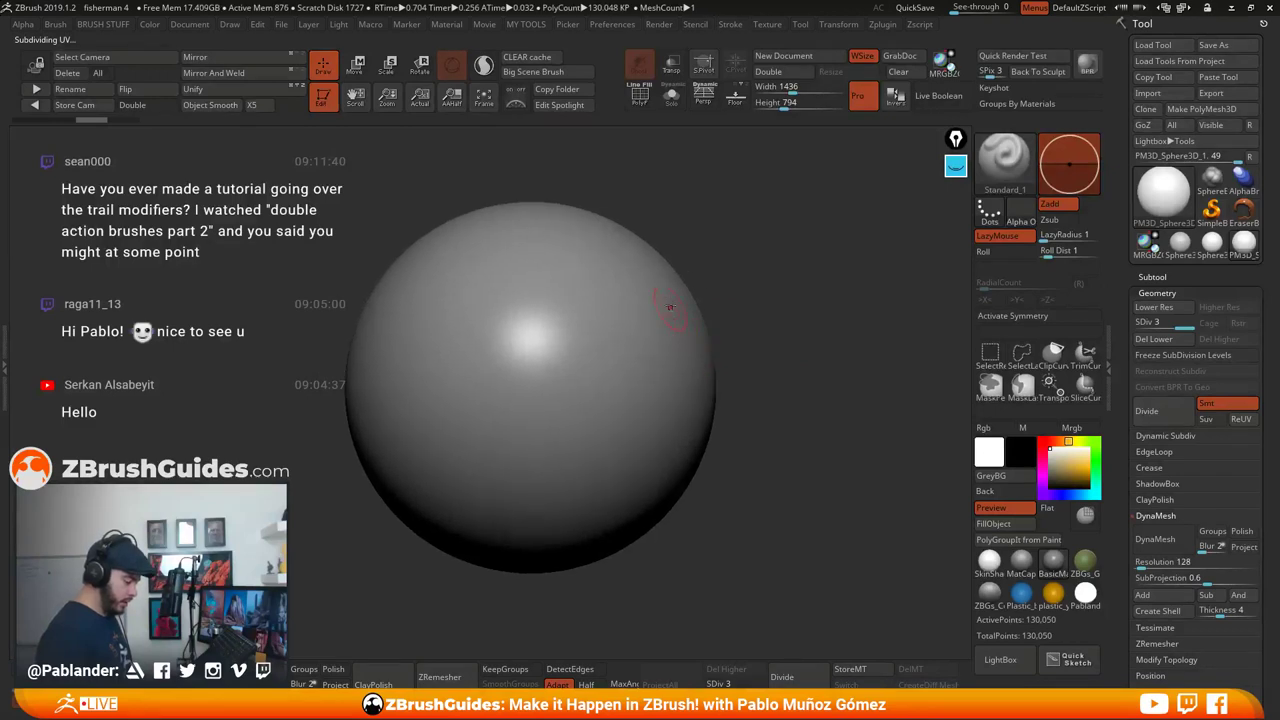
mouse_move(654, 304)
mouse_down()
mouse_move(540, 282)
mouse_move(445, 352)
mouse_move(398, 415)
mouse_up()
key(ctrl+z)
mouse_move(671, 323)
mouse_down()
mouse_move(600, 285)
mouse_move(463, 325)
mouse_move(417, 438)
mouse_up()
mouse_move(816, 358)
mouse_down()
mouse_move(782, 401)
mouse_move(816, 374)
mouse_move(808, 420)
mouse_up()
Dock the Brush palette above the Tool settings and expand its Modifiers down to the trails settings
click(55, 24)
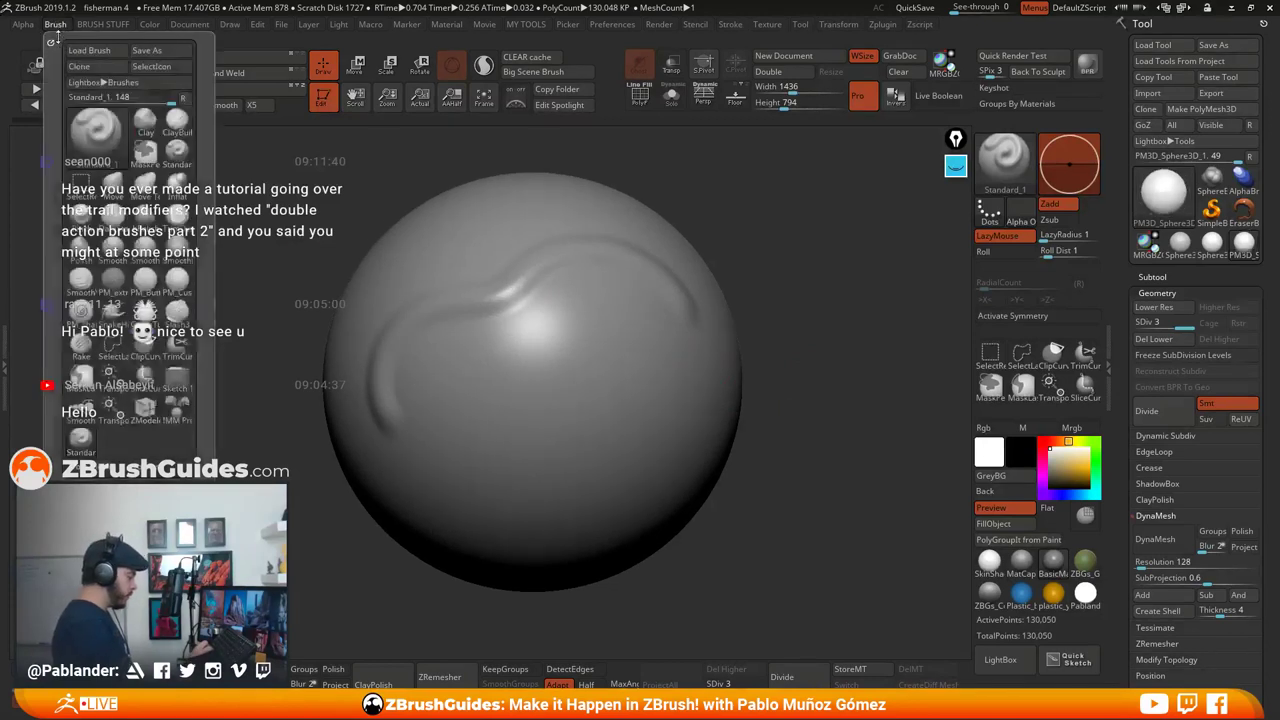
mouse_move(302, 294)
mouse_down()
mouse_move(1090, 211)
mouse_move(1204, 74)
mouse_up()
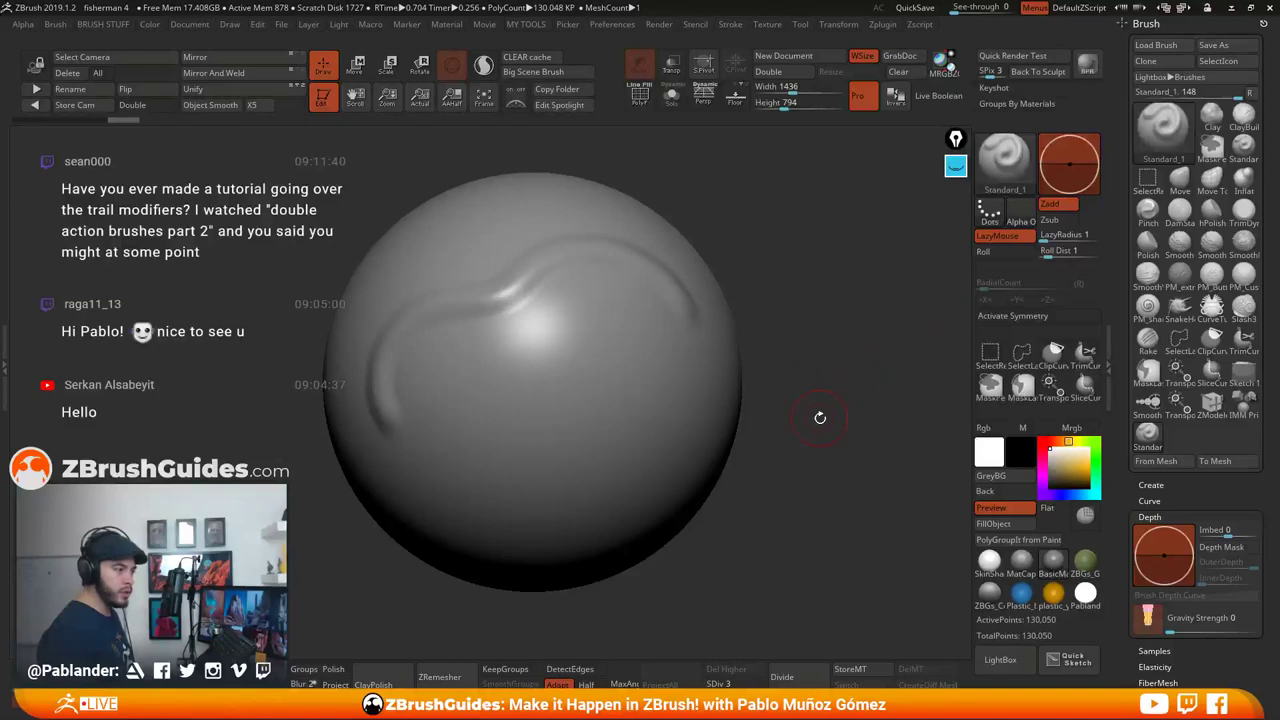
drag(1140, 290, 1130, 135)
click(1160, 172)
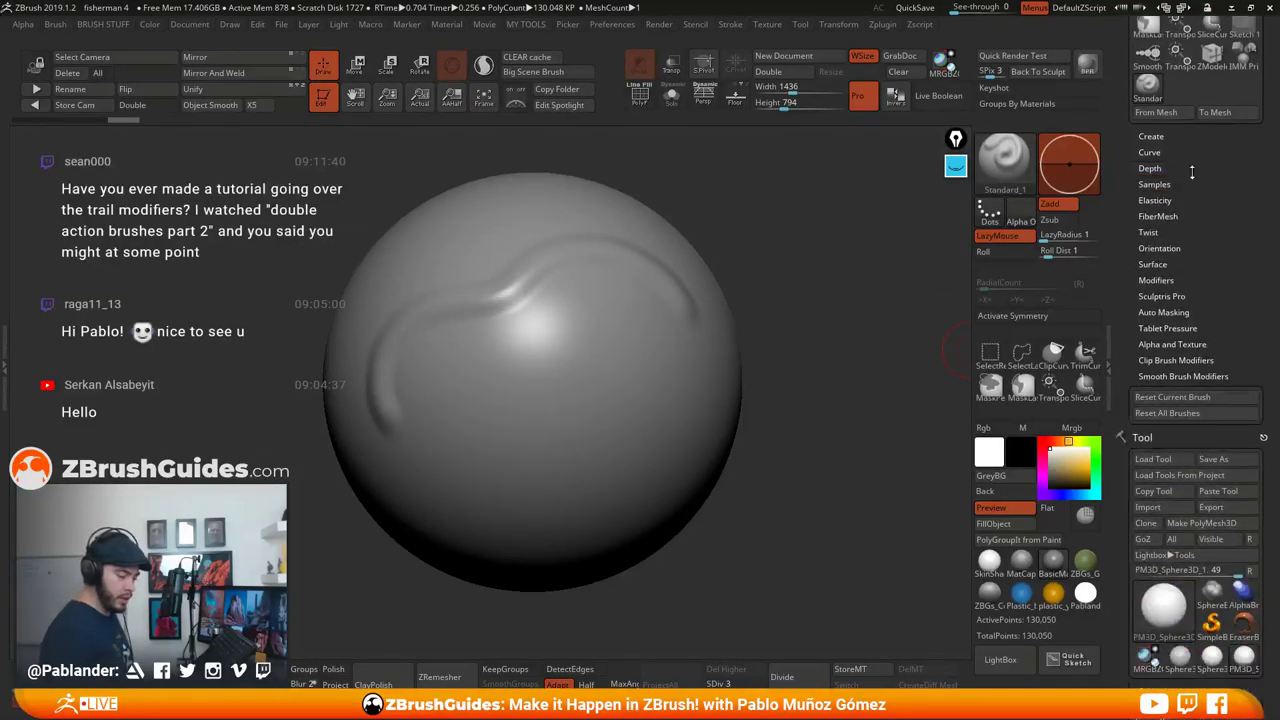
click(1180, 279)
drag(1180, 279, 1196, 72)
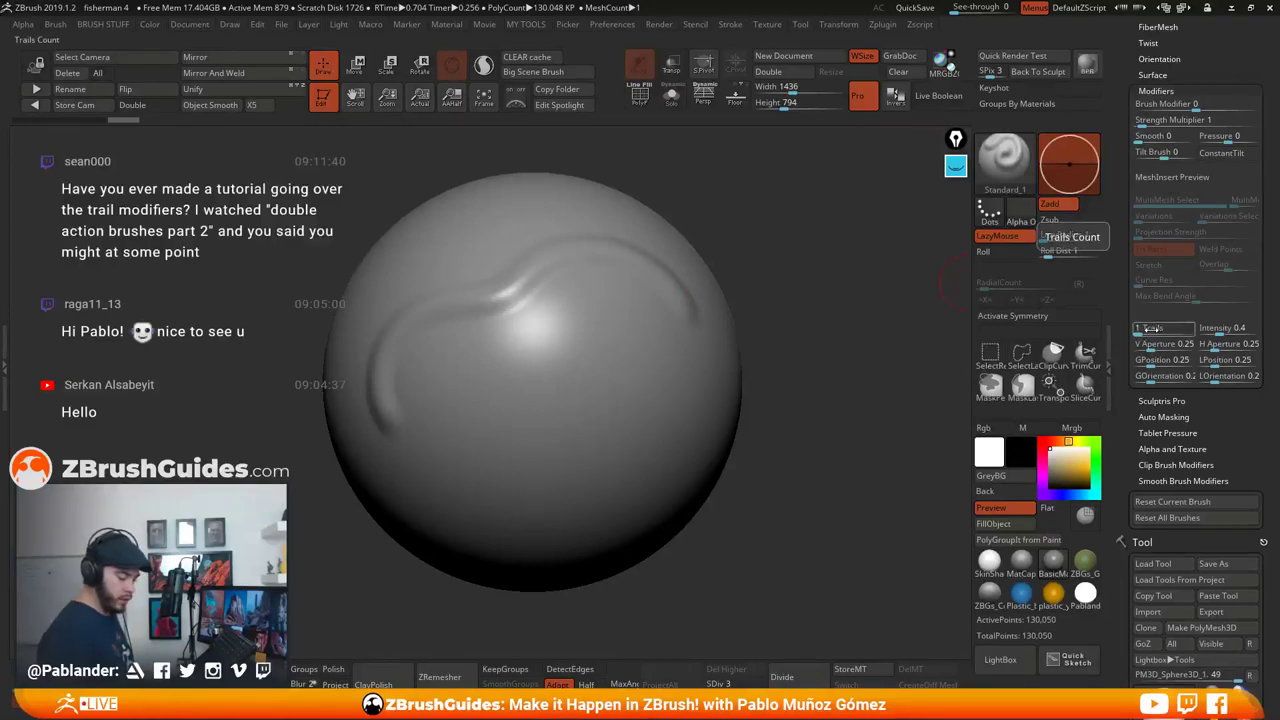
Set the Standard brush's Trails count to 10 and sculpt wavy strokes across the sphere, curling the uppermost one
key(ctrl)
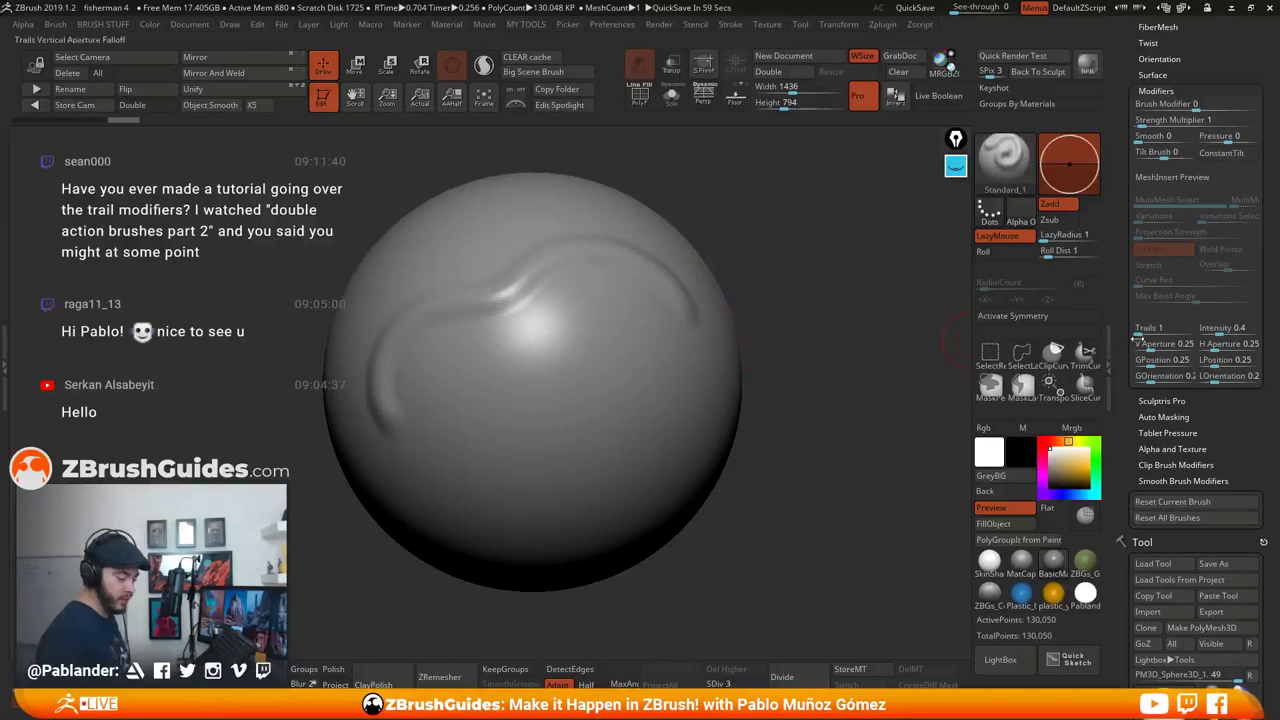
drag(1138, 328, 1153, 329)
mouse_move(688, 370)
mouse_down()
mouse_move(630, 322)
mouse_move(555, 335)
mouse_move(502, 380)
mouse_move(438, 406)
mouse_move(414, 480)
mouse_move(428, 515)
mouse_up()
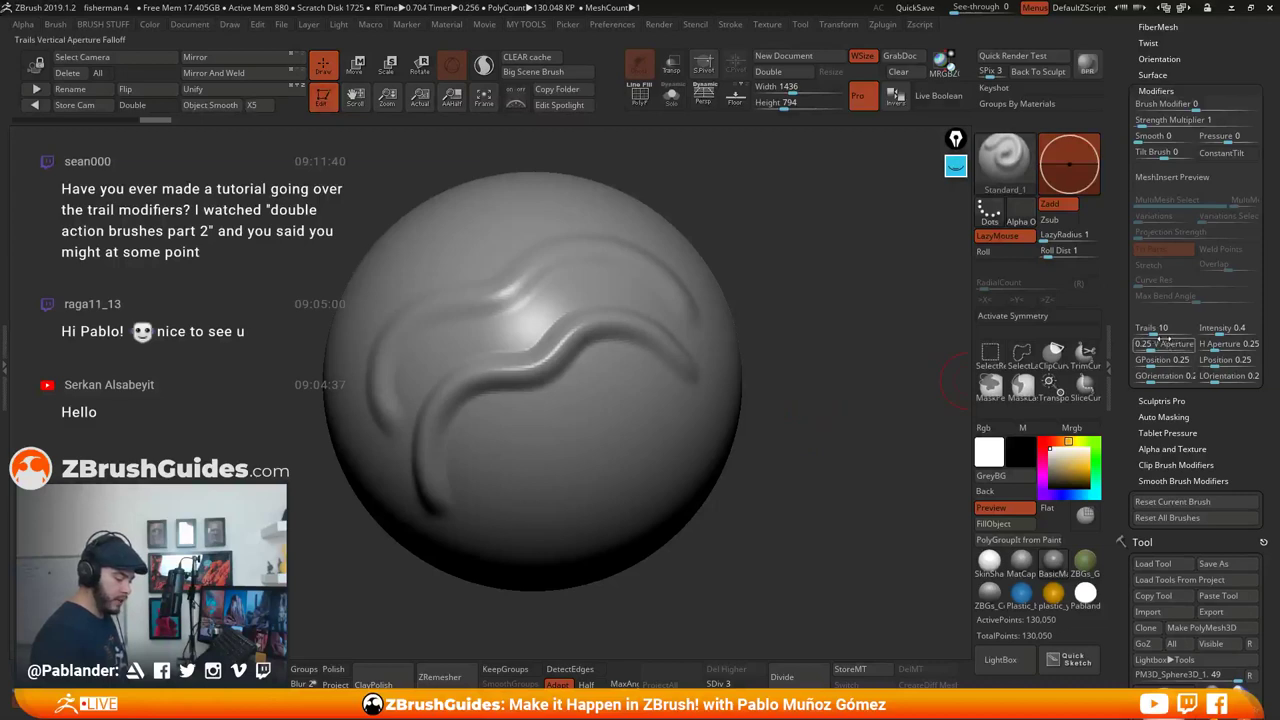
drag(833, 338, 849, 294)
mouse_move(695, 304)
mouse_down()
mouse_move(791, 277)
mouse_move(748, 294)
mouse_move(740, 258)
mouse_move(715, 301)
mouse_move(757, 331)
mouse_move(811, 329)
mouse_up()
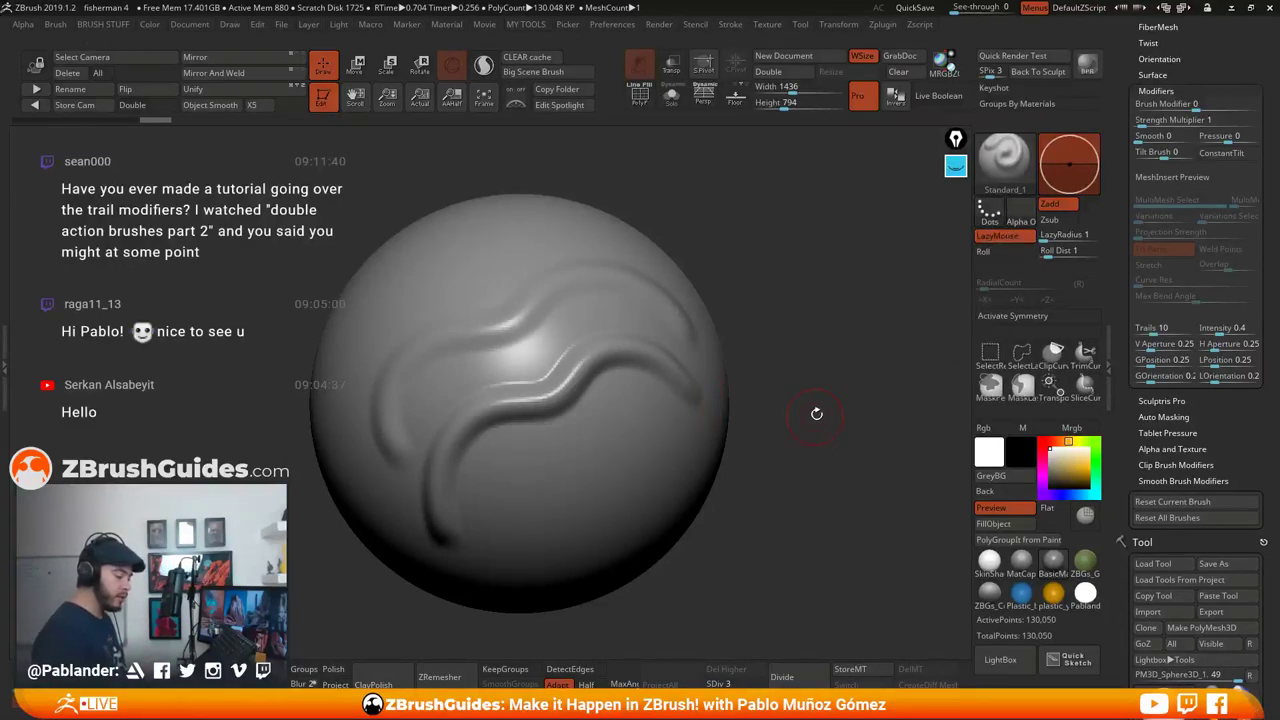
drag(779, 350, 783, 373)
mouse_move(672, 252)
mouse_down()
mouse_move(565, 245)
mouse_move(445, 355)
mouse_move(402, 243)
mouse_move(418, 286)
mouse_up()
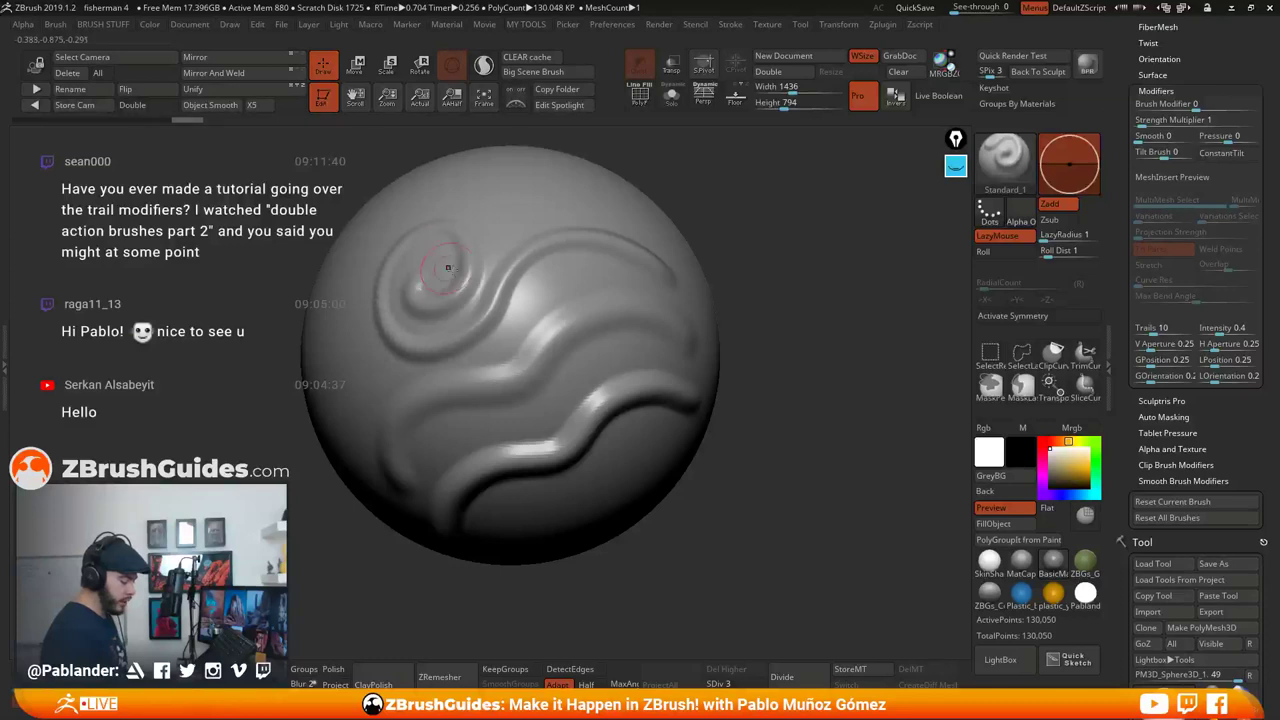
Turn off LazyMouse and sculpt a freehand wavy stroke across the front of the sphere
drag(803, 315, 817, 432)
click(1005, 238)
drag(808, 300, 804, 356)
mouse_move(679, 346)
mouse_down()
mouse_move(462, 355)
mouse_move(582, 282)
mouse_move(546, 218)
mouse_move(427, 323)
mouse_up()
drag(796, 381, 820, 335)
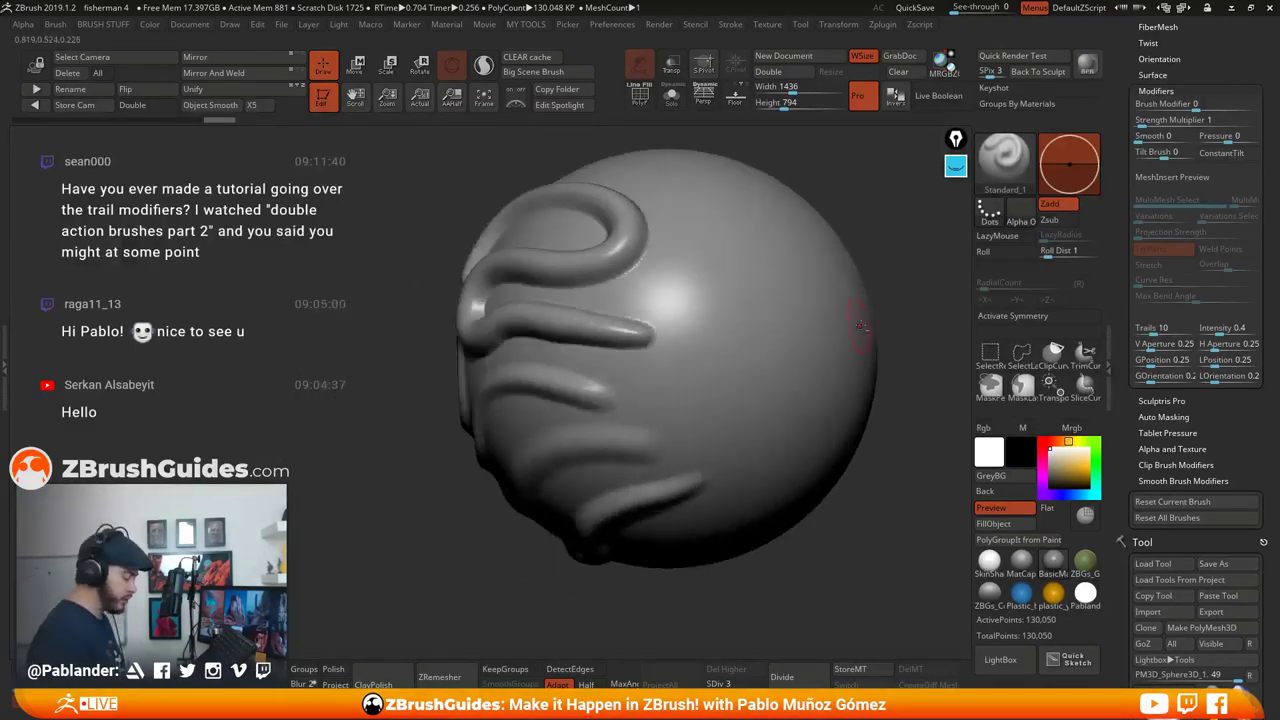
Switch to the PM_extra_standard brush and sculpt a long looping stroke on the untouched side of the sphere
drag(862, 288, 850, 300)
click(1003, 160)
key(m)
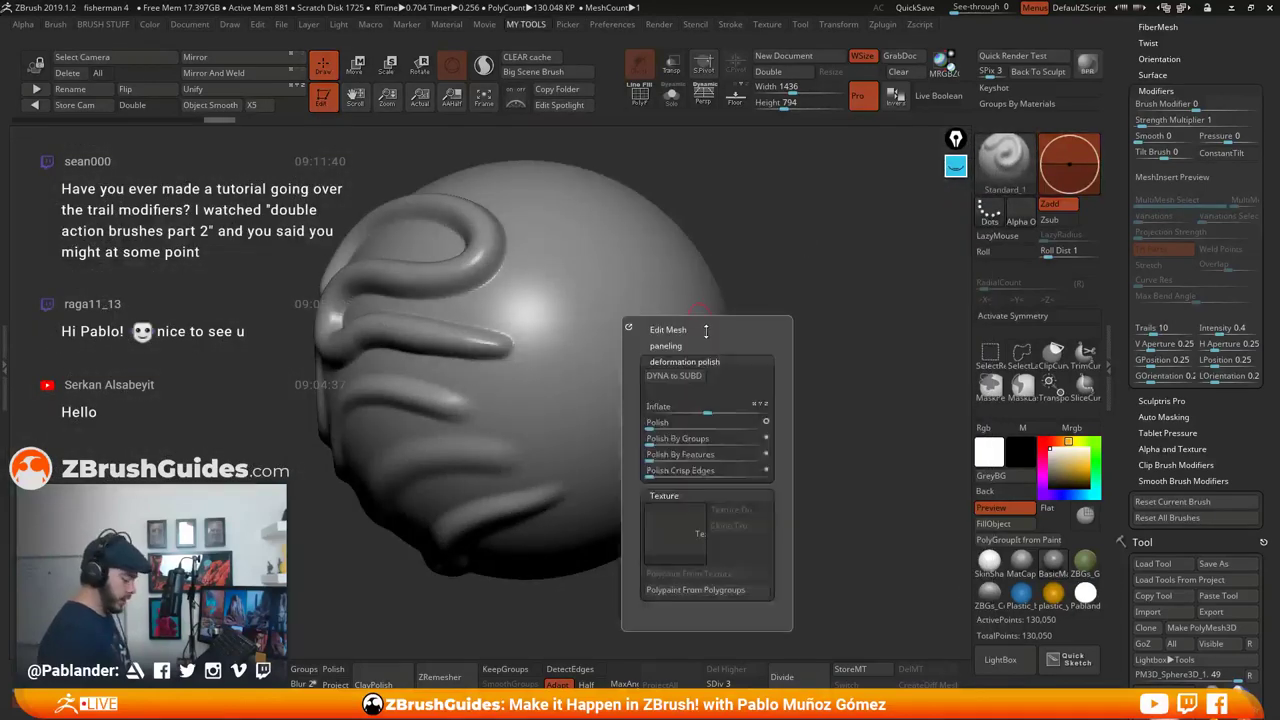
key(2)
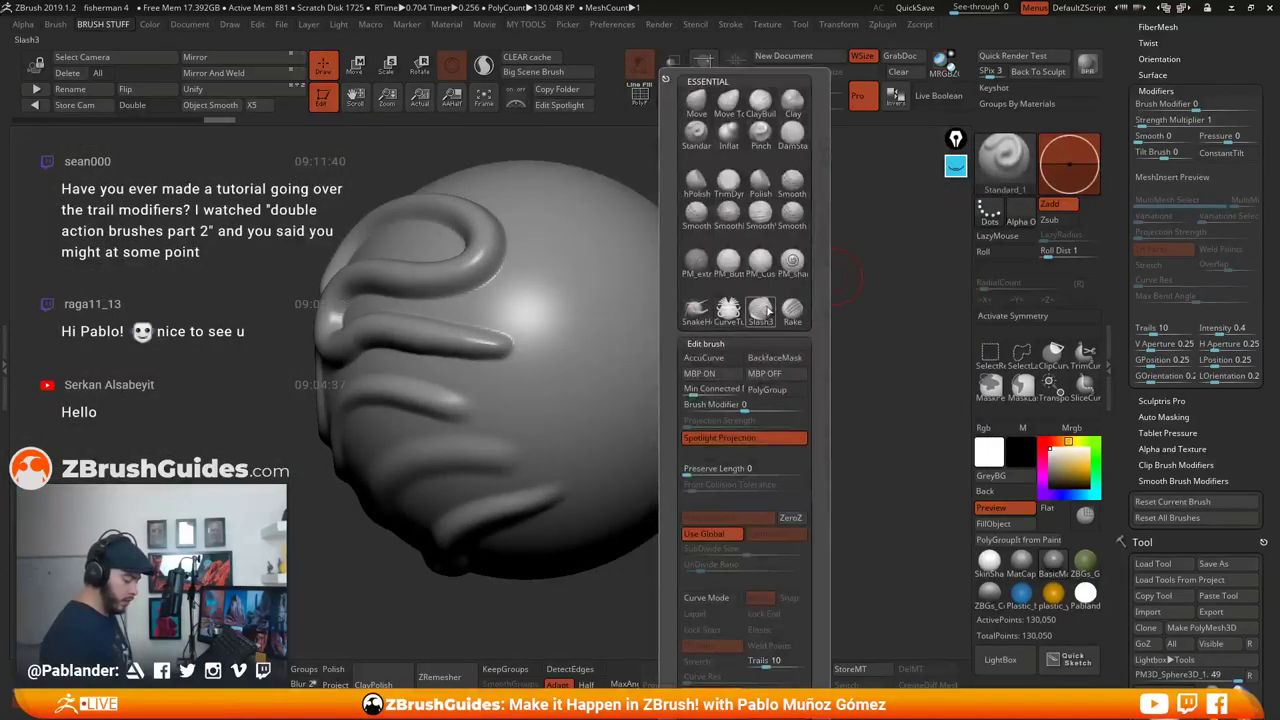
click(698, 265)
drag(858, 335, 812, 338)
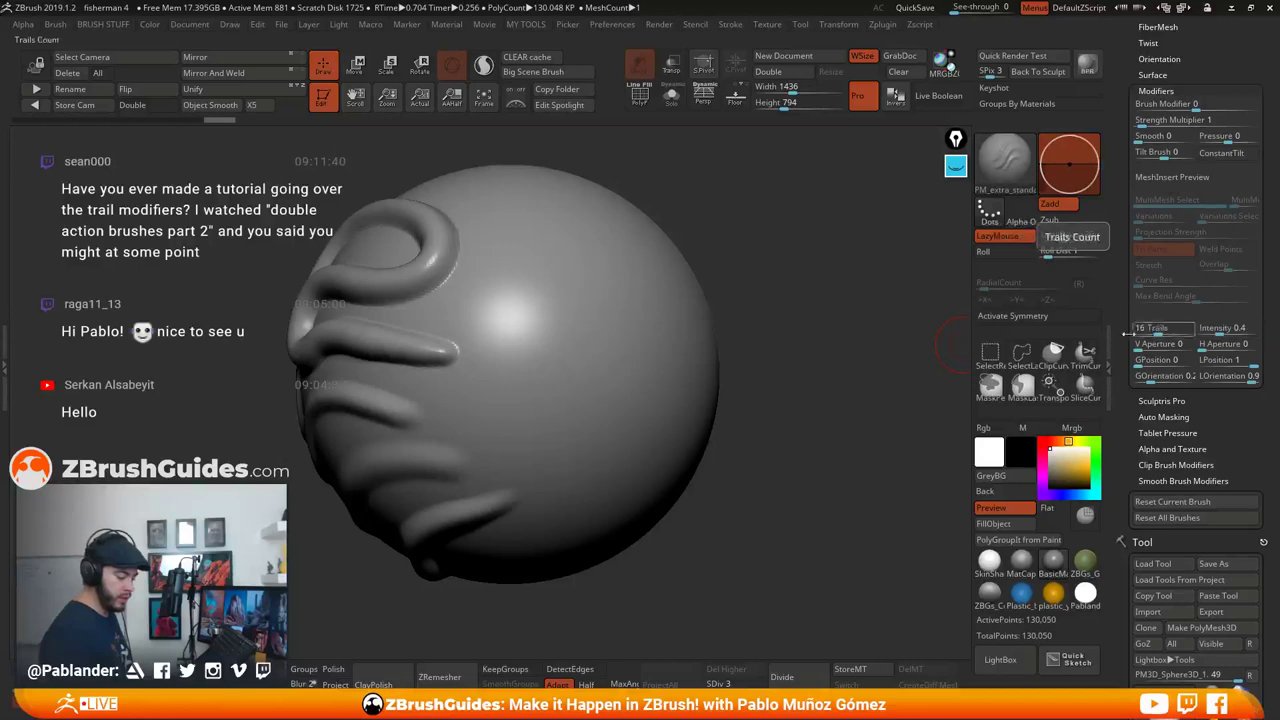
mouse_move(565, 305)
mouse_down()
mouse_move(545, 340)
mouse_move(634, 420)
mouse_move(638, 482)
mouse_move(530, 472)
mouse_up()
drag(514, 285, 570, 240)
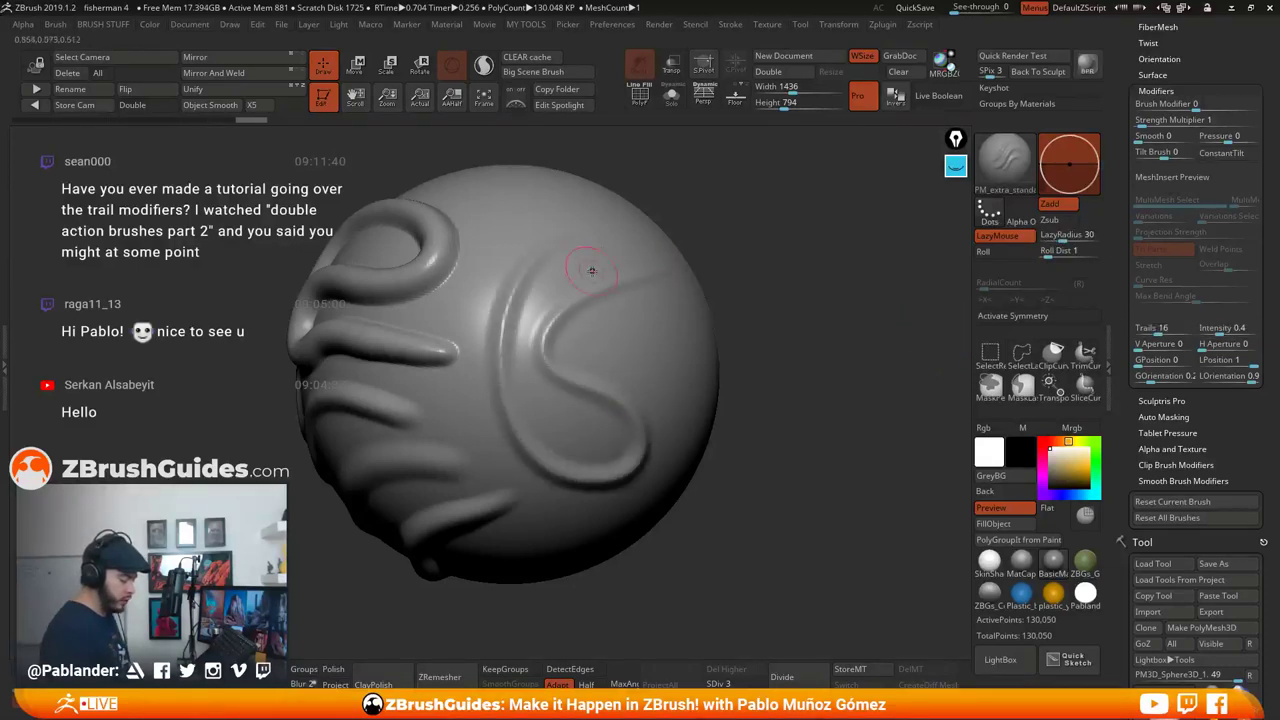
Sculpt more spiral and looping strokes around the remaining smooth areas of the sphere with PM_extra_standard
drag(805, 280, 700, 288)
mouse_move(850, 300)
alt+mouse_down()
mouse_move(881, 323)
mouse_move(741, 323)
alt+mouse_up()
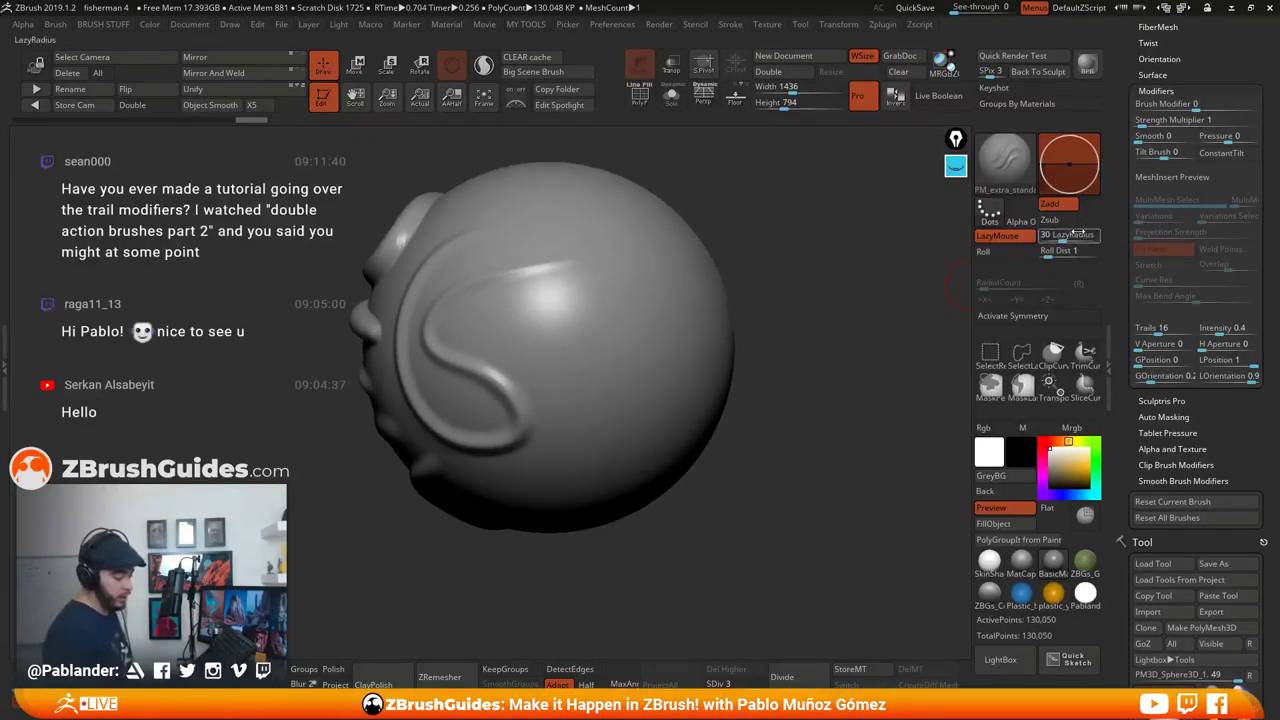
mouse_move(610, 283)
mouse_down()
mouse_move(618, 335)
mouse_move(672, 395)
mouse_move(653, 444)
mouse_move(567, 460)
mouse_move(540, 410)
mouse_move(615, 350)
mouse_move(640, 430)
mouse_move(572, 378)
mouse_up()
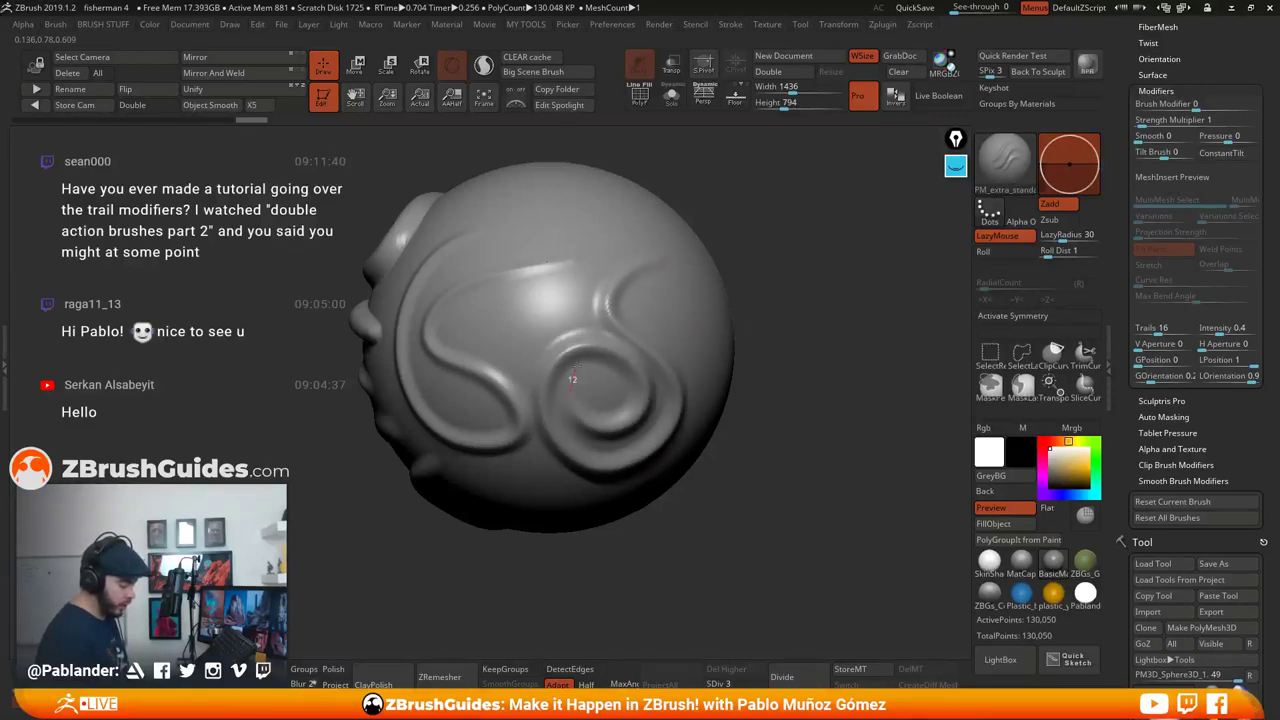
mouse_move(745, 365)
mouse_down()
mouse_move(803, 403)
mouse_move(785, 400)
mouse_move(752, 345)
mouse_up()
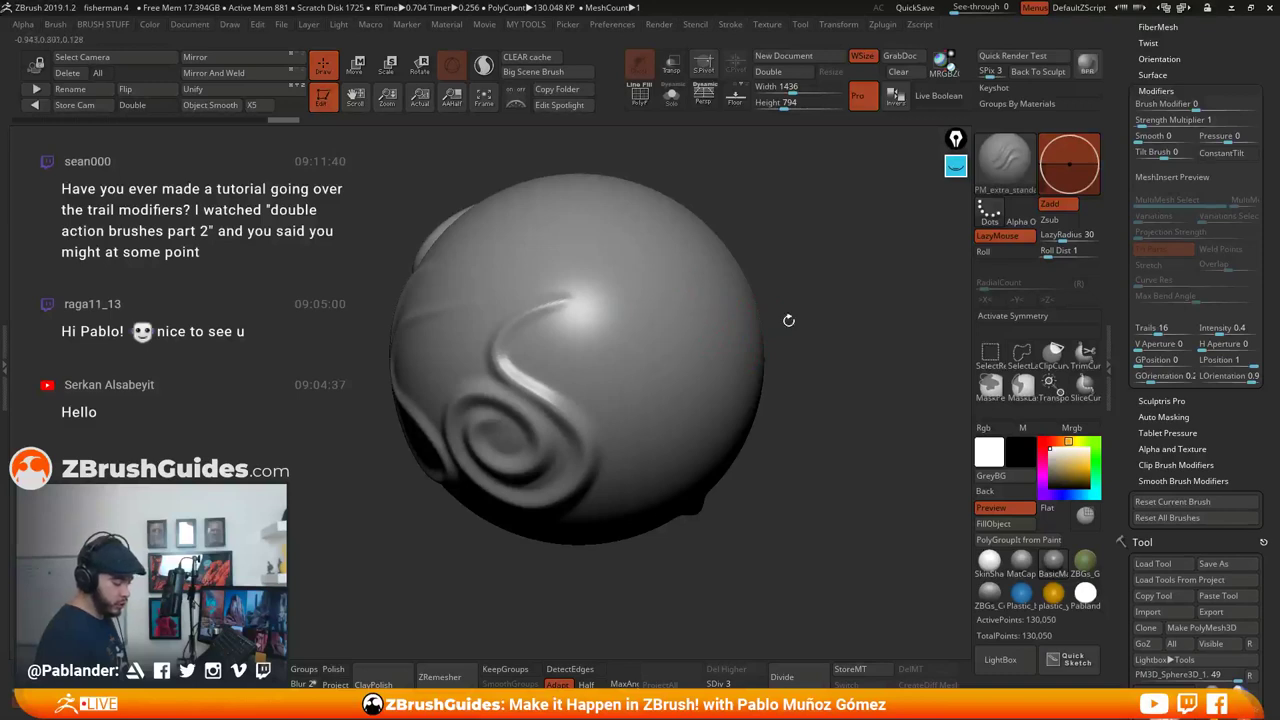
mouse_move(671, 251)
mouse_down()
mouse_move(623, 337)
mouse_move(686, 443)
mouse_move(645, 450)
mouse_up()
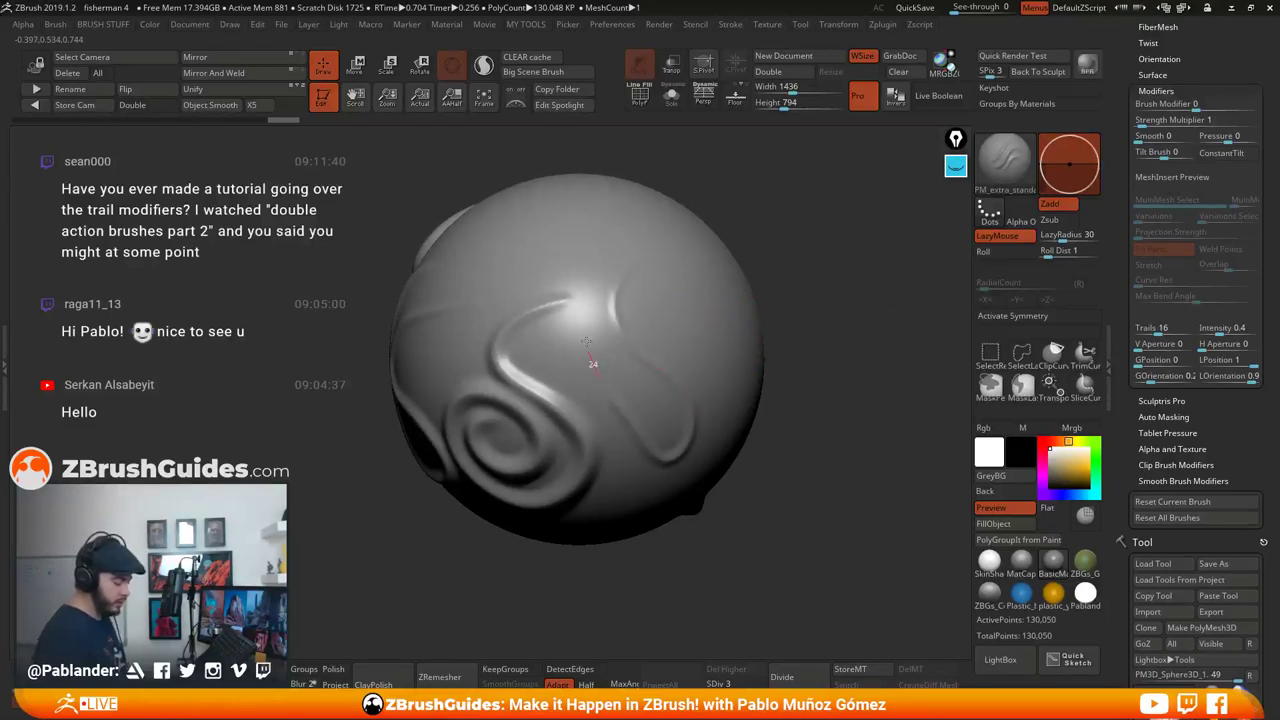
drag(600, 379, 544, 217)
drag(522, 286, 530, 285)
drag(786, 310, 740, 340)
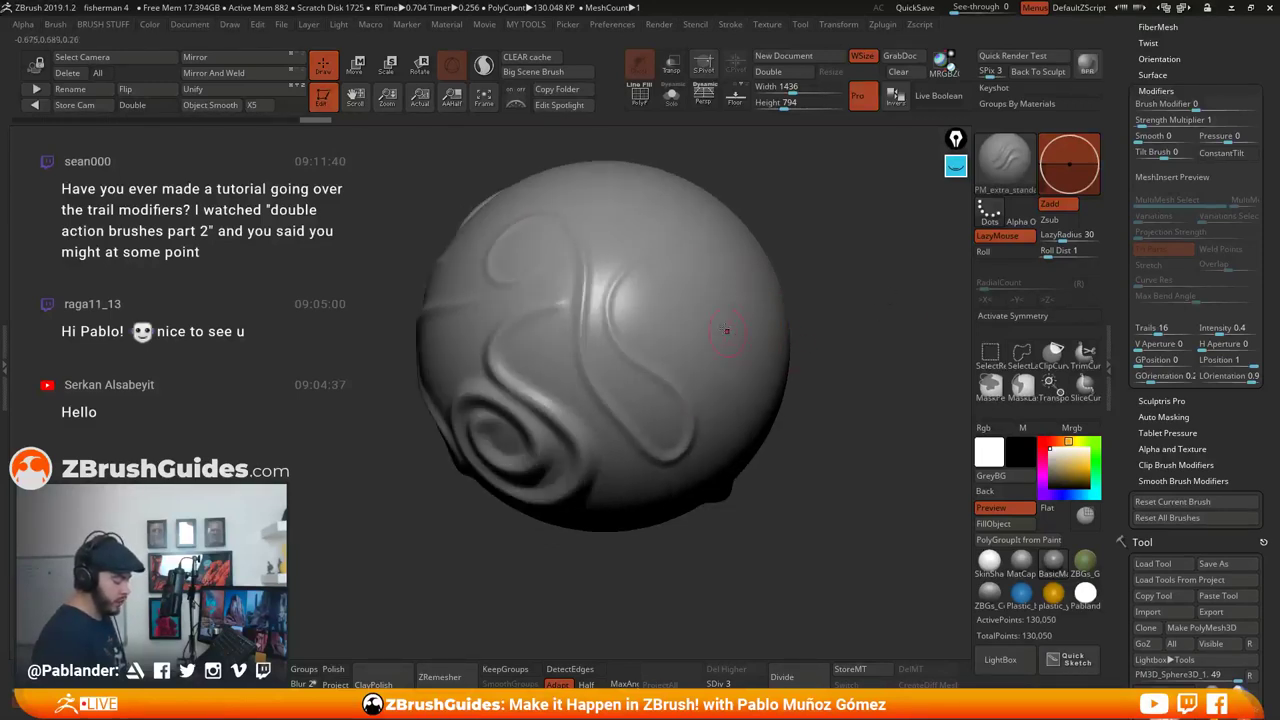
mouse_move(643, 302)
mouse_down()
mouse_move(715, 300)
mouse_move(802, 350)
mouse_up()
right_drag(720, 497, 742, 541)
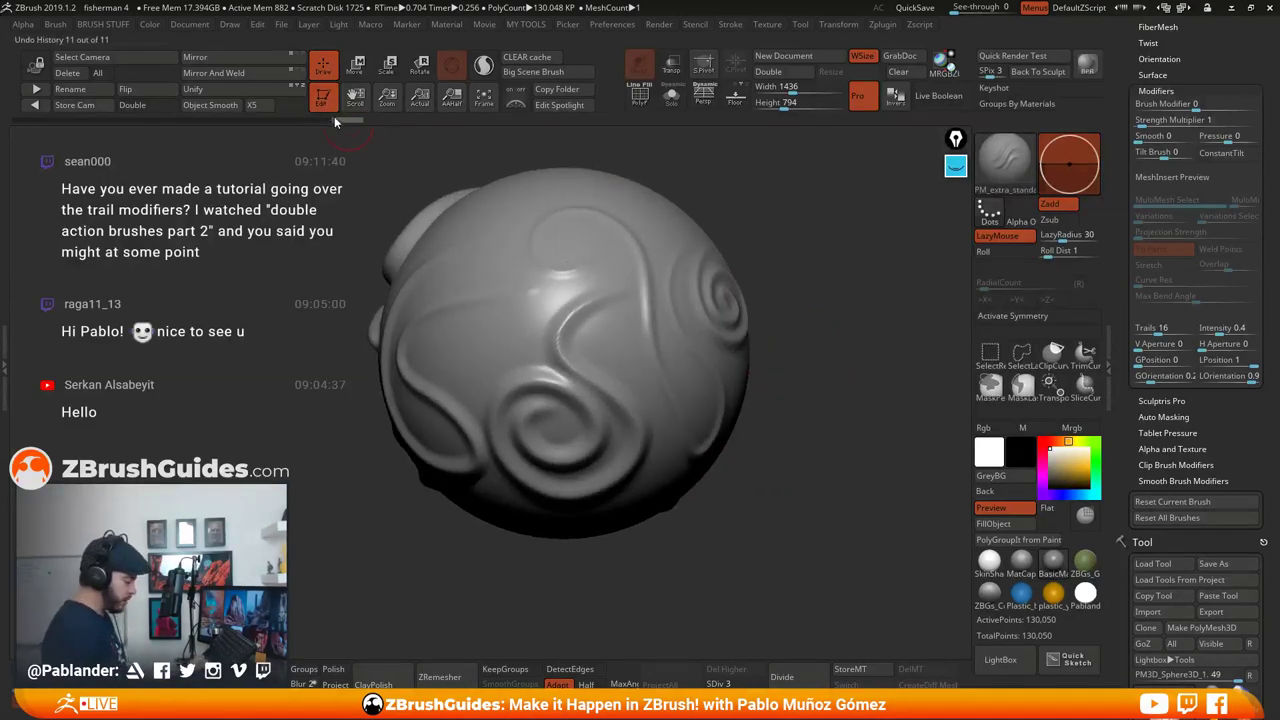
Step the undo history back to the original unsculpted, undivided sphere
drag(337, 120, 27, 120)
alt+drag(805, 229, 832, 374)
key(Tab)
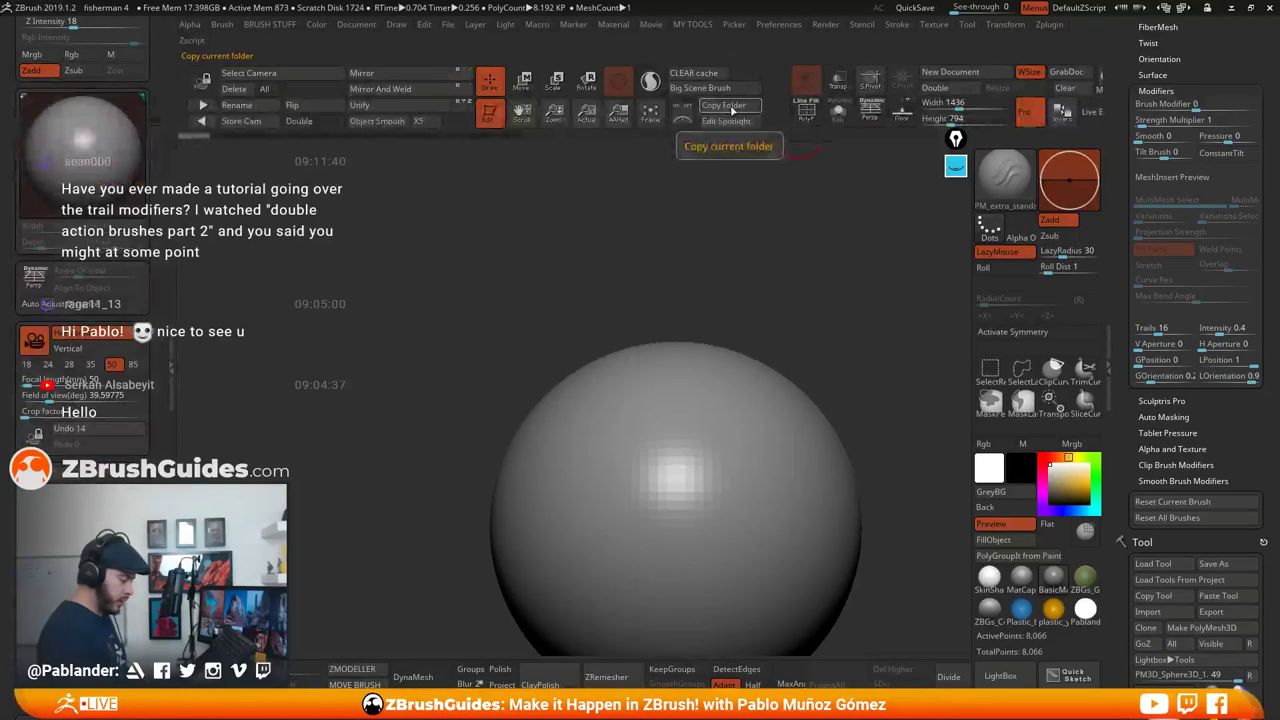
drag(155, 62, 155, 132)
click(150, 24)
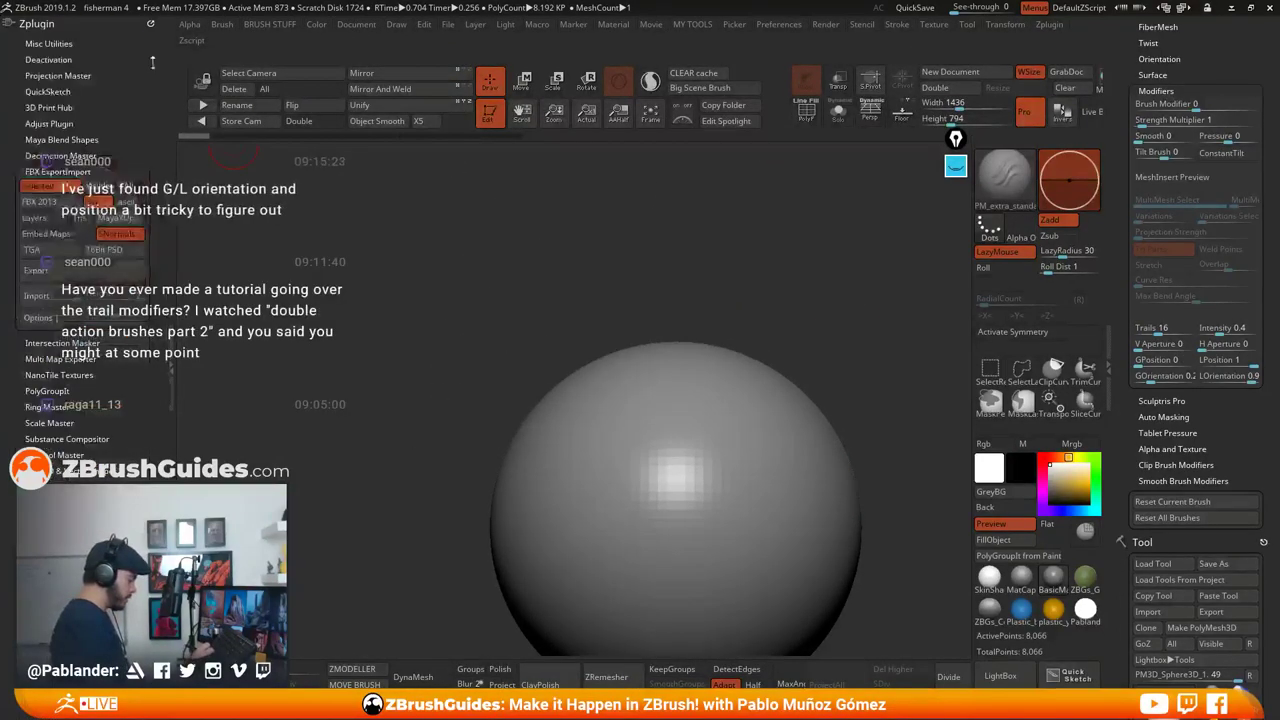
click(174, 280)
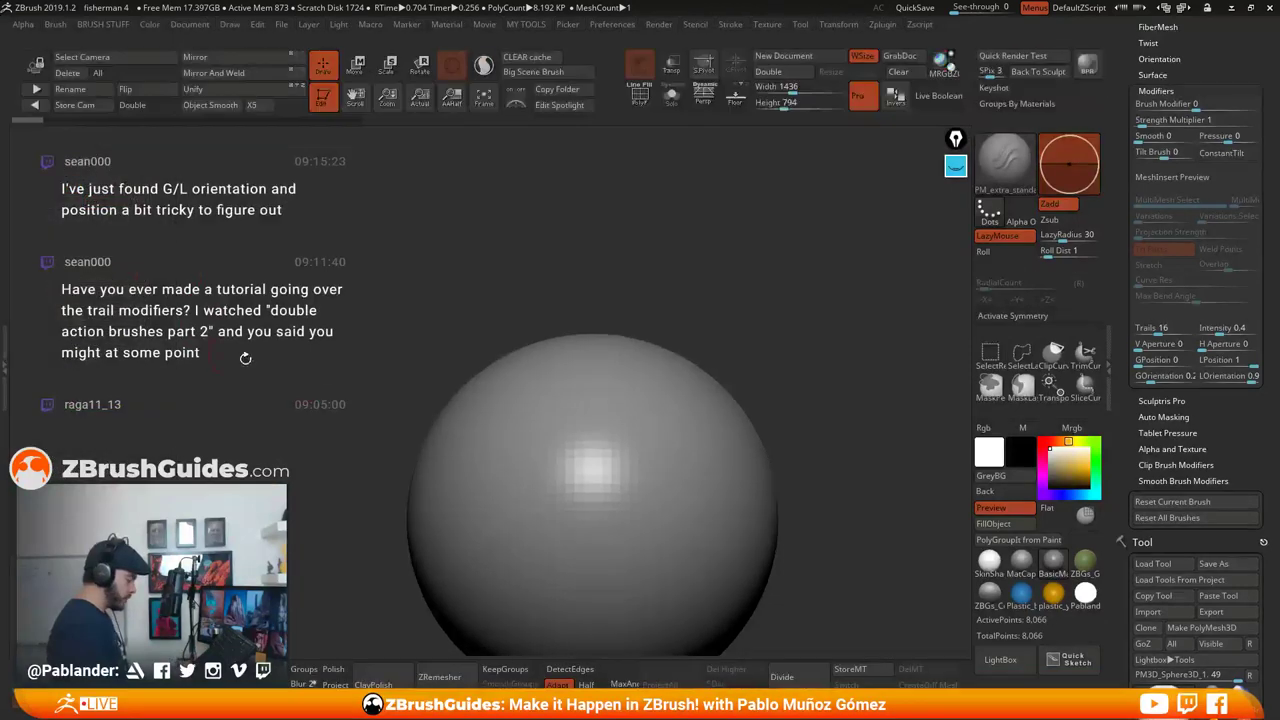
Turn on perspective for the sphere view and toggle the floor grid on and off
click(704, 100)
alt+drag(816, 336, 804, 194)
click(735, 96)
click(735, 100)
drag(803, 355, 760, 392)
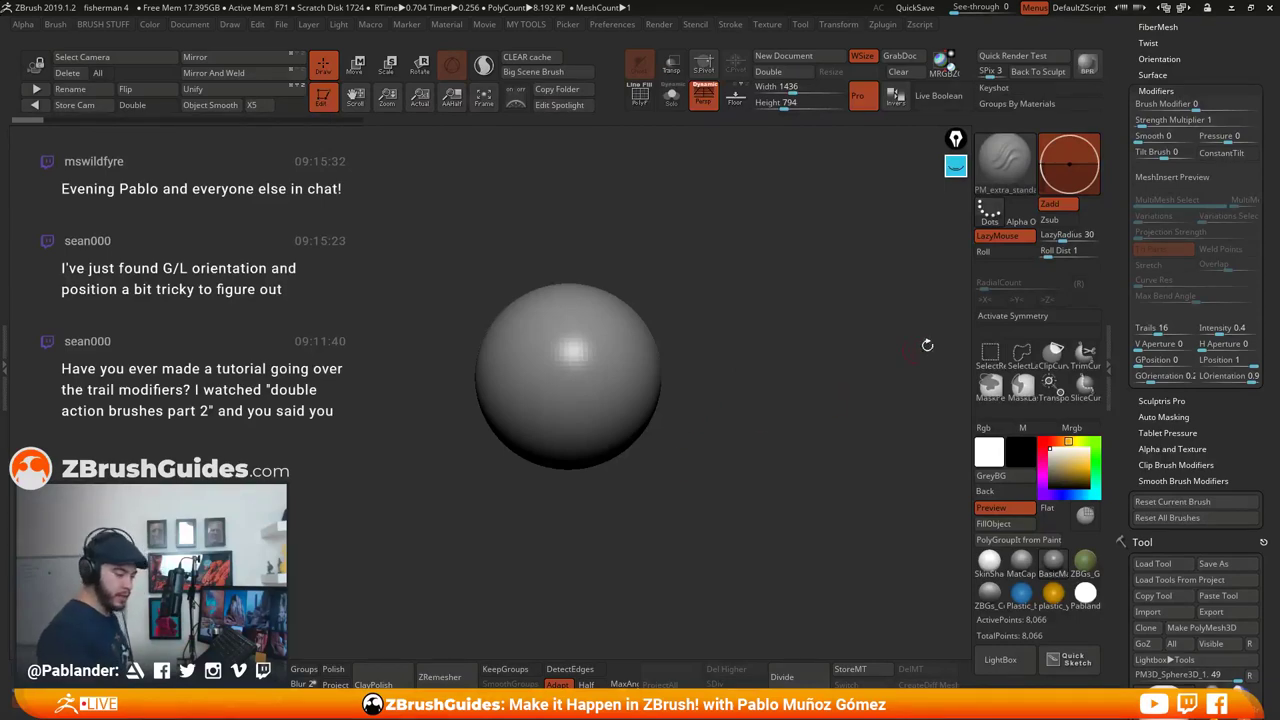
Remove the docked Brush palette so the Tool settings come first again
drag(1164, 450, 1155, 690)
drag(1129, 122, 1118, 143)
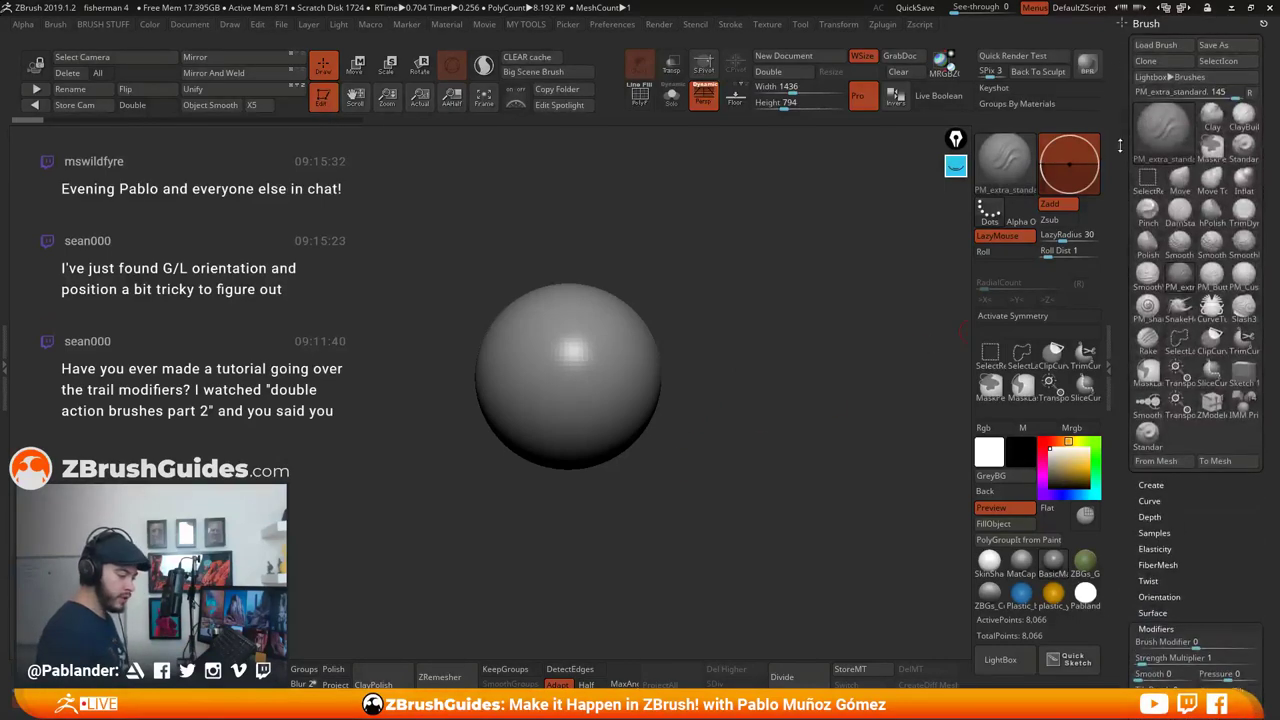
click(1263, 24)
Select the Move brush from the custom set of essential brushes
key(1)
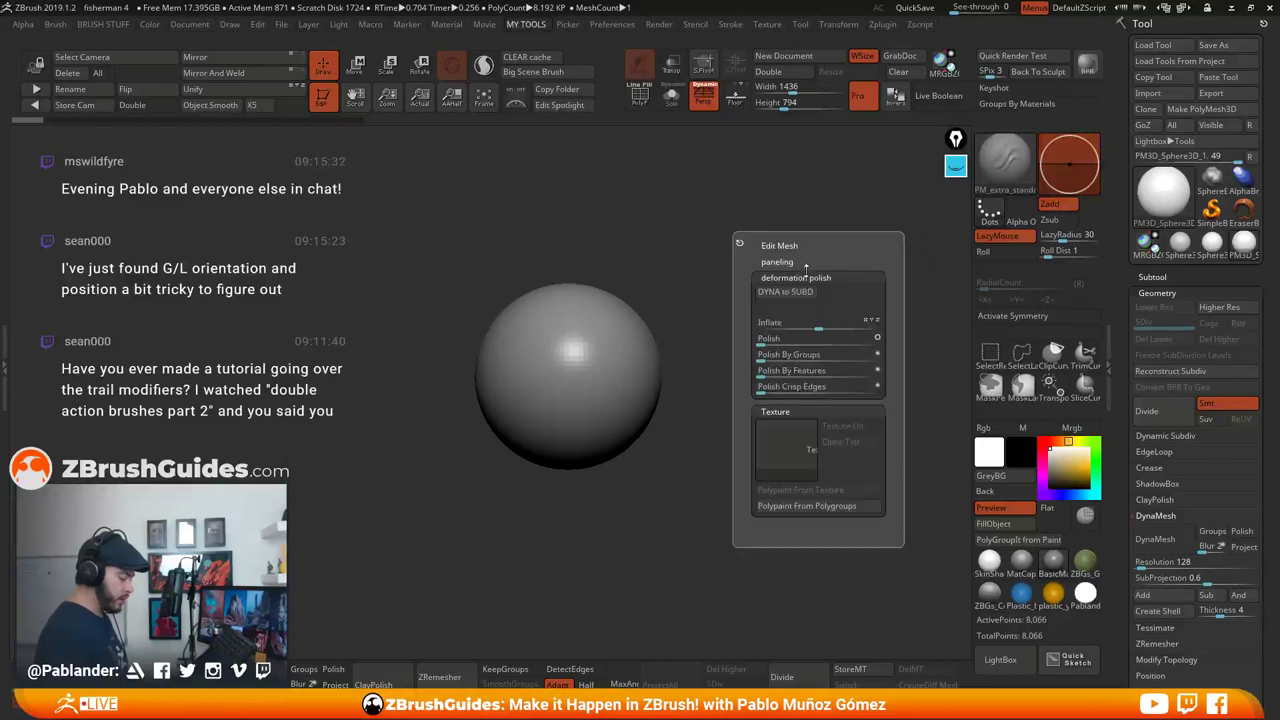
key(2)
click(861, 101)
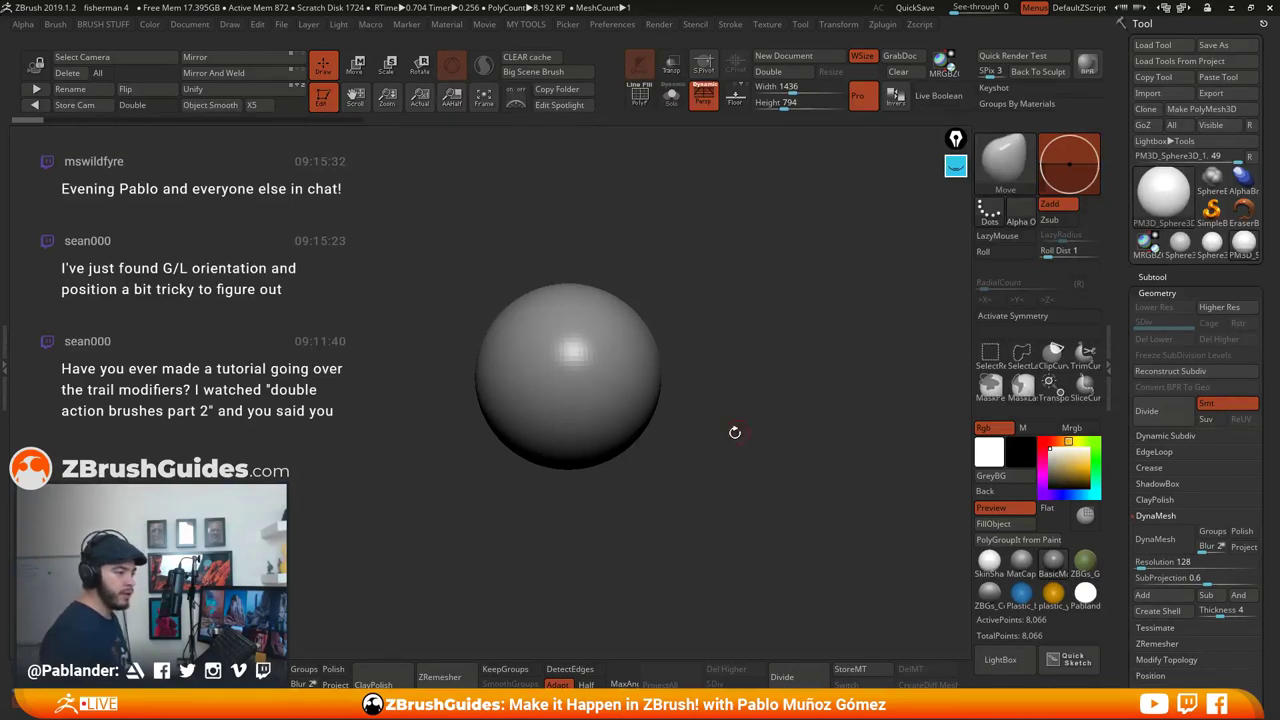
Replace the sphere with a Cylinder3D primitive and convert it to a PolyMesh3D
mouse_move(784, 440)
alt+mouse_down()
mouse_move(773, 416)
mouse_move(786, 434)
alt+mouse_up()
drag(1183, 284, 1185, 192)
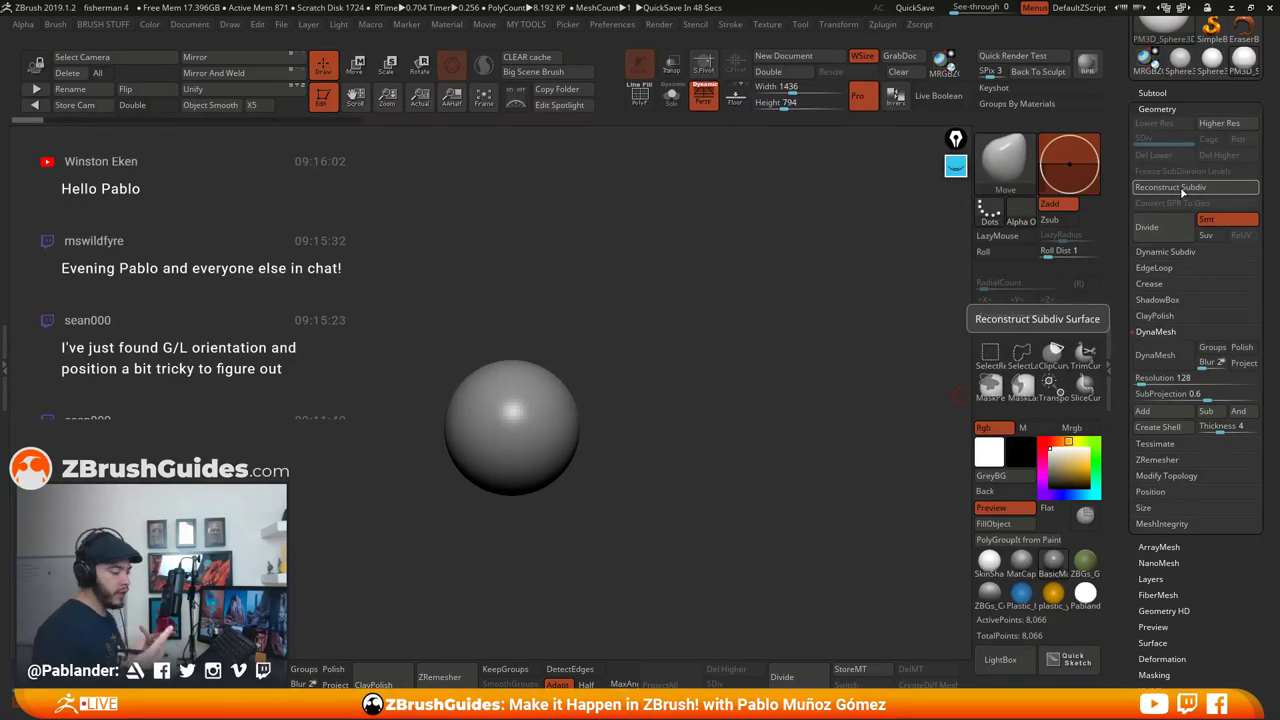
scroll(1182, 192, up, 3)
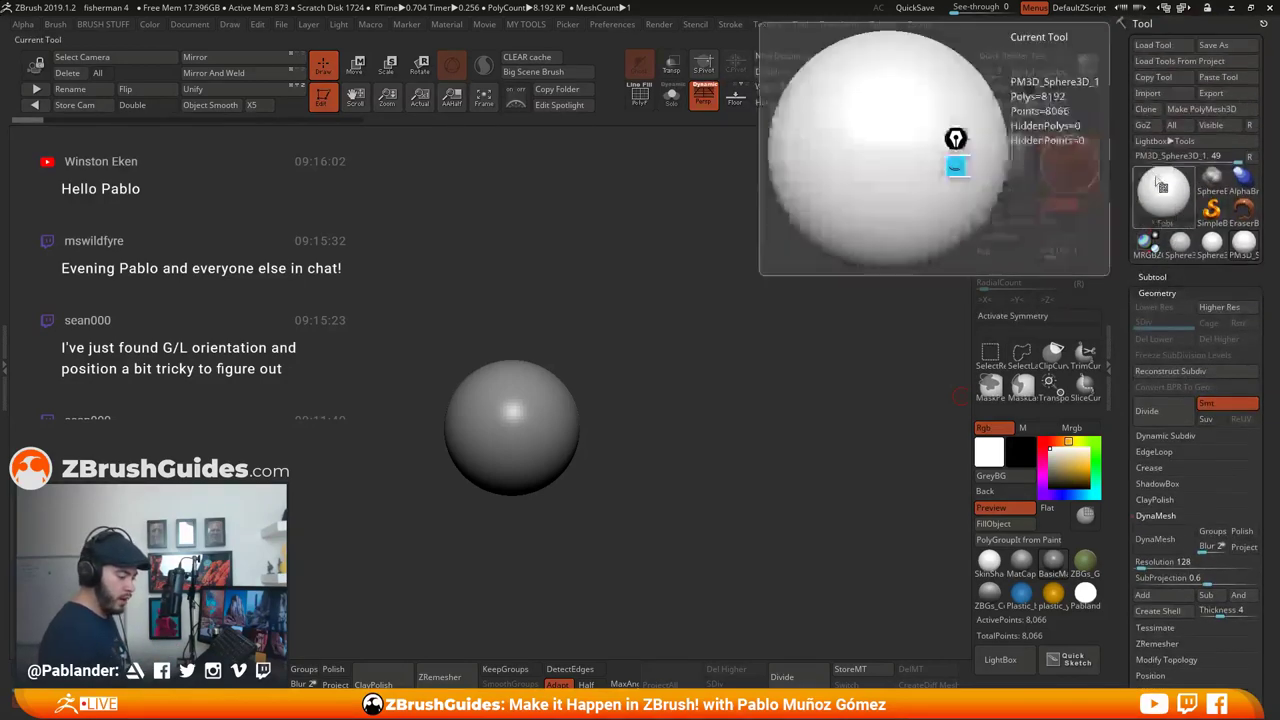
click(1165, 192)
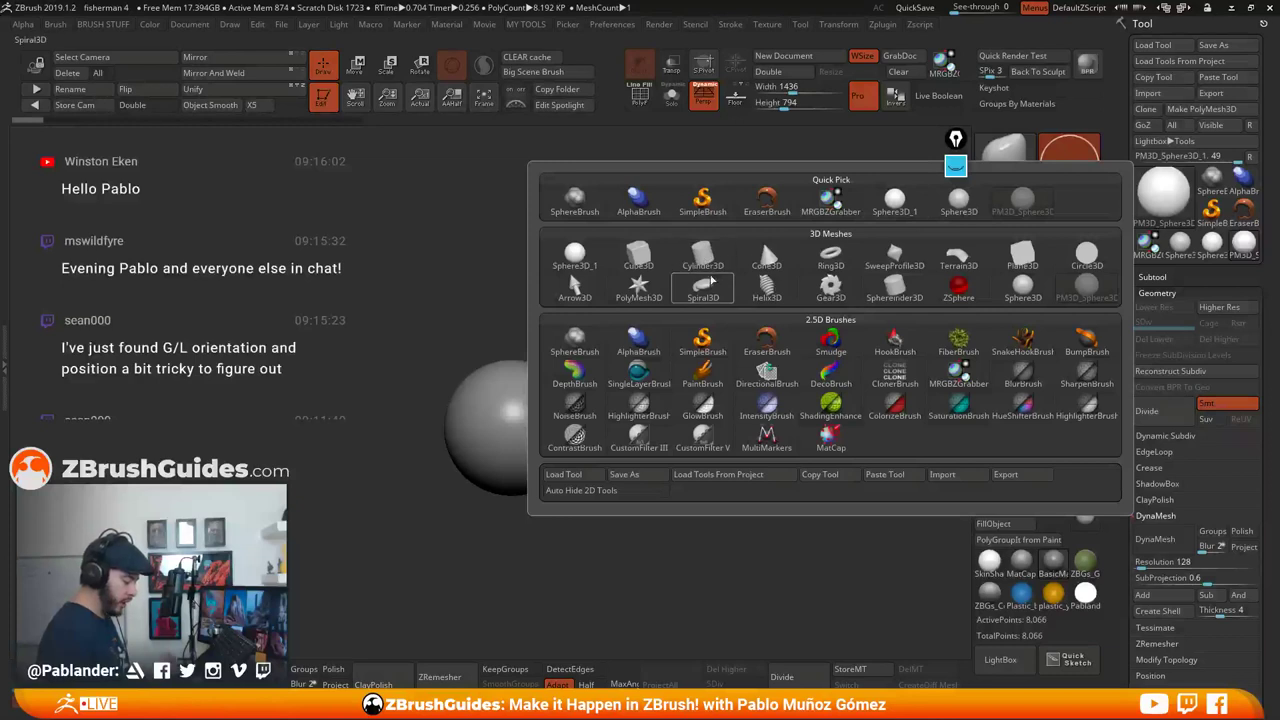
click(706, 260)
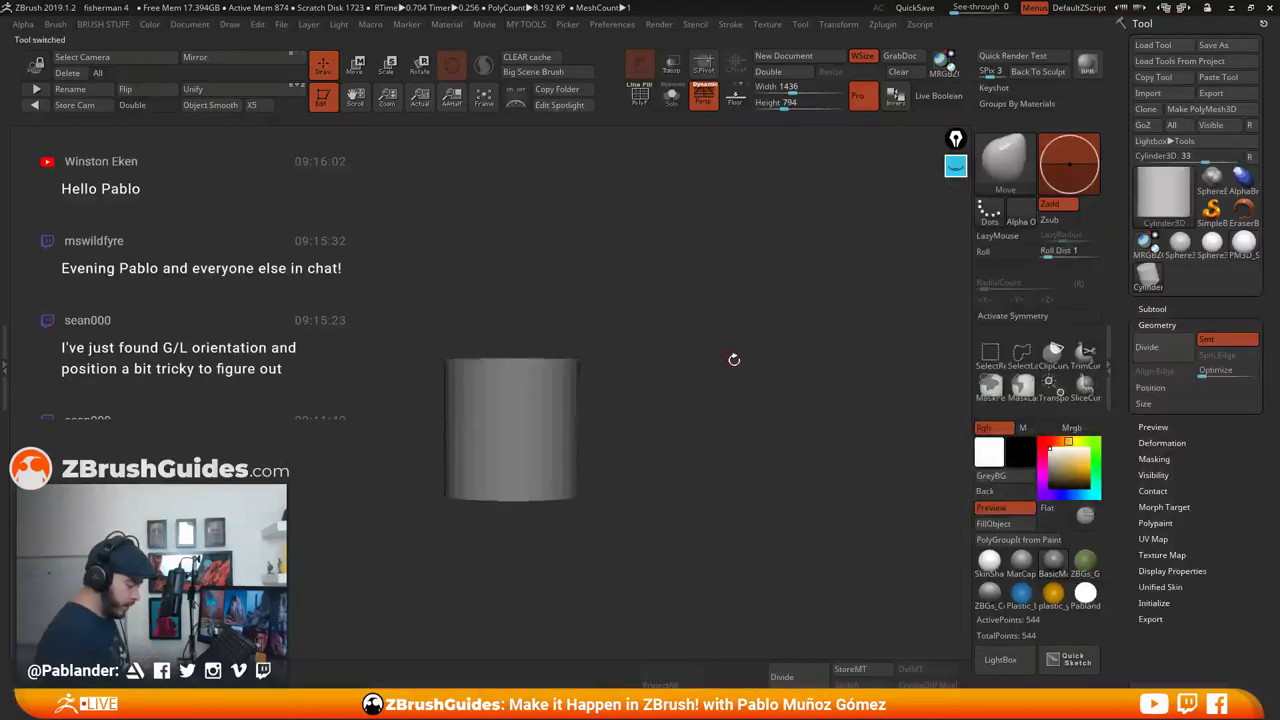
click(1229, 110)
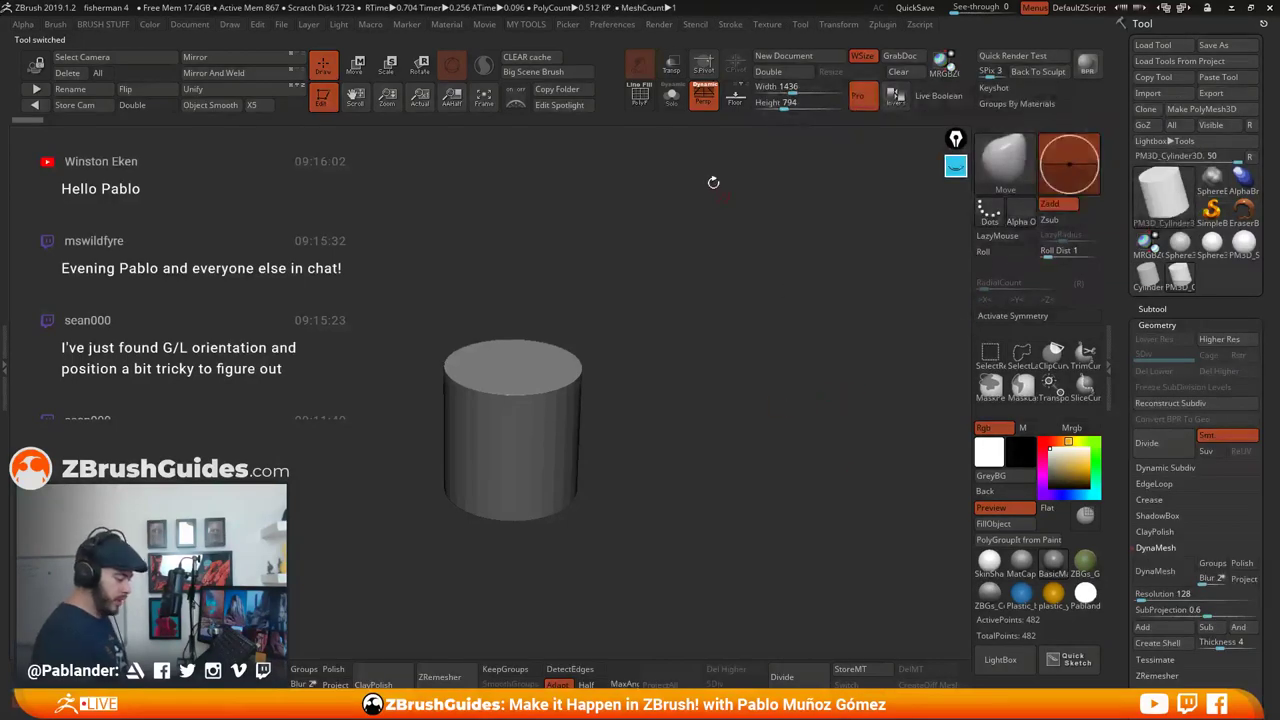
Display the cylinder's polyframe and turn off perspective
key(shift+f)
drag(735, 408, 757, 386)
click(705, 104)
drag(758, 288, 711, 369)
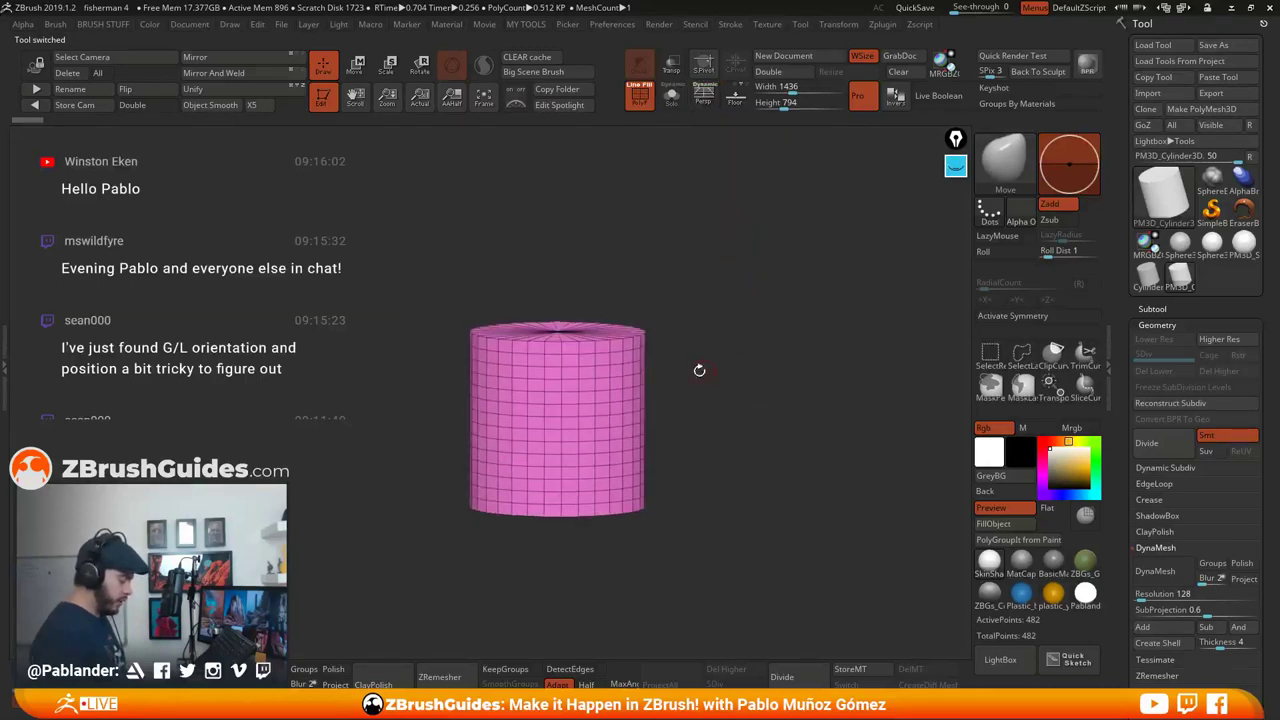
Isolate the cylinder's top cap by hiding the rest of the mesh, and turn on Double-sided display
drag(661, 417, 745, 361)
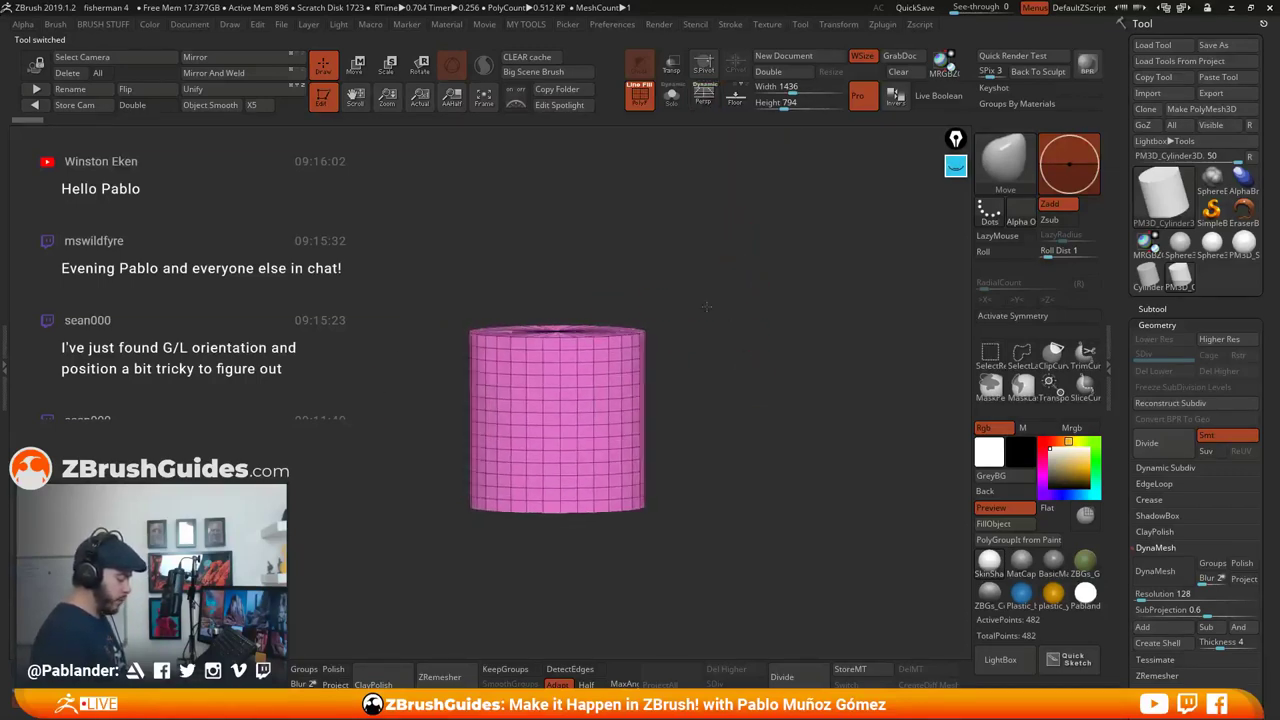
shift+drag(703, 306, 620, 314)
mouse_move(373, 576)
ctrl+shift+mouse_down()
mouse_move(583, 452)
mouse_move(706, 334)
mouse_move(741, 362)
mouse_move(737, 420)
mouse_move(734, 274)
mouse_move(731, 351)
ctrl+shift+mouse_up()
click(145, 104)
drag(711, 446, 764, 357)
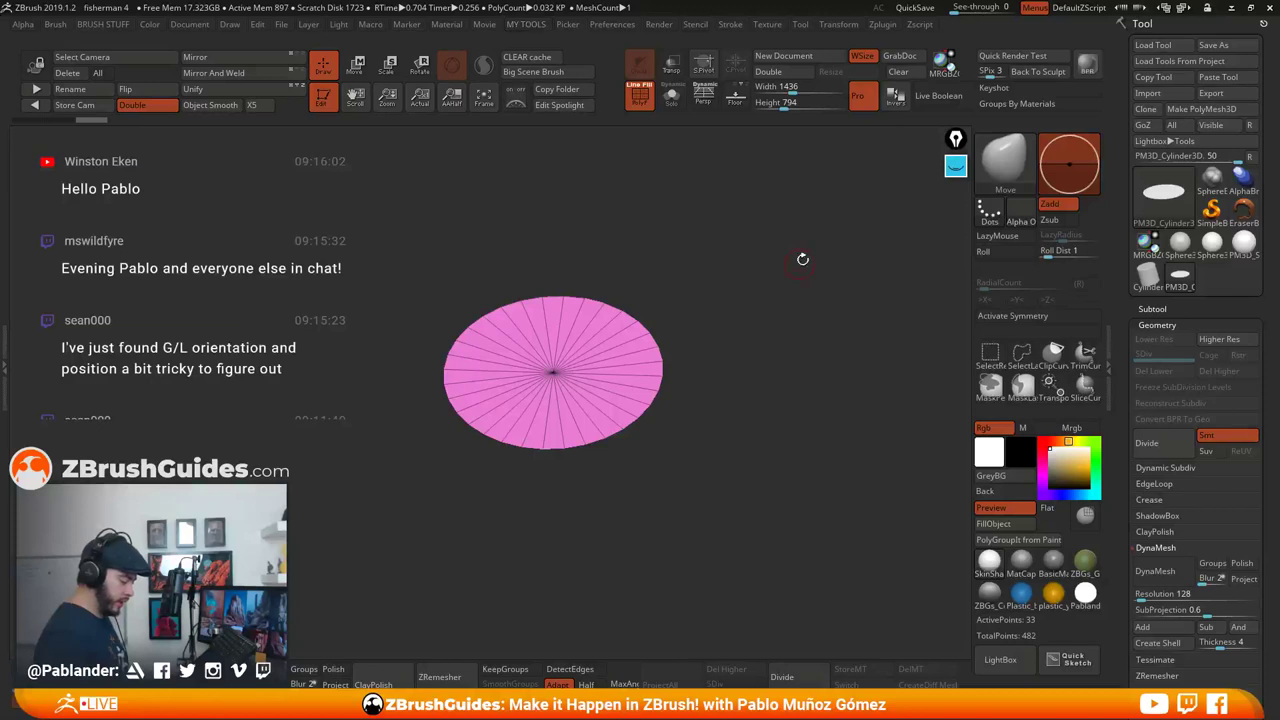
Delete the hidden geometry so that only the cylinder's cap remains in the mesh
key(space)
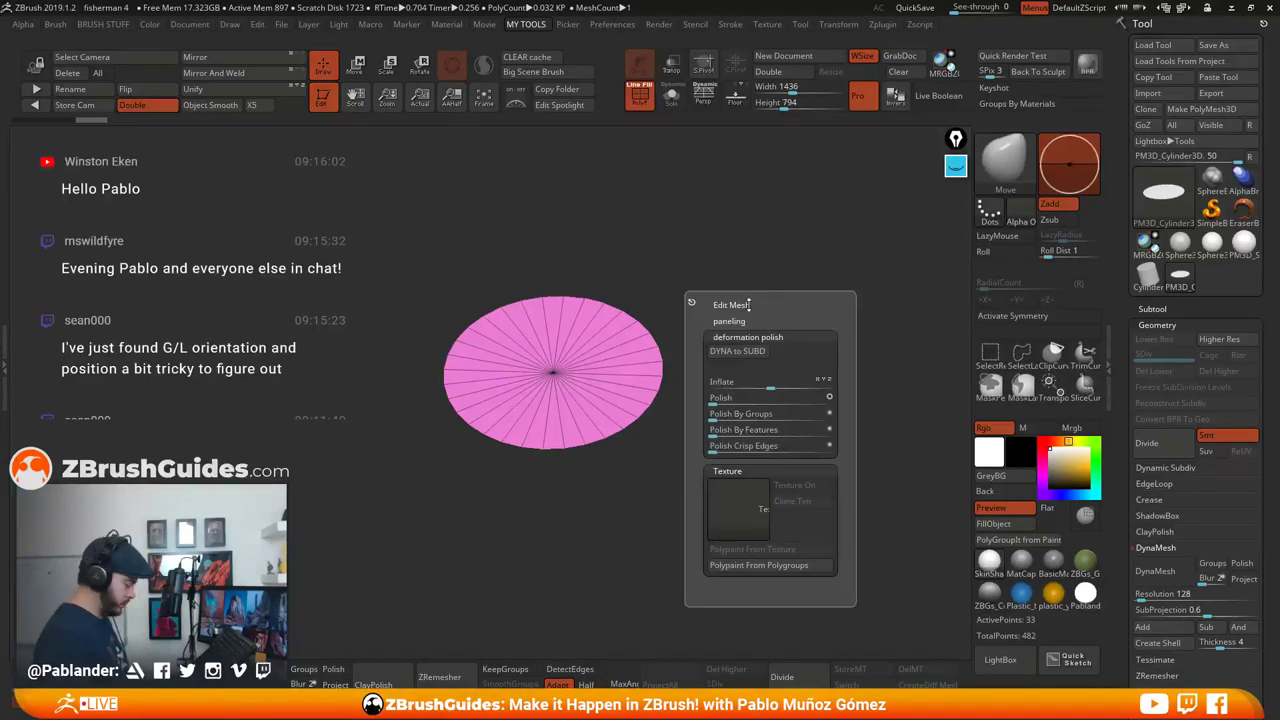
click(745, 305)
click(752, 340)
drag(740, 385, 734, 355)
drag(705, 310, 715, 355)
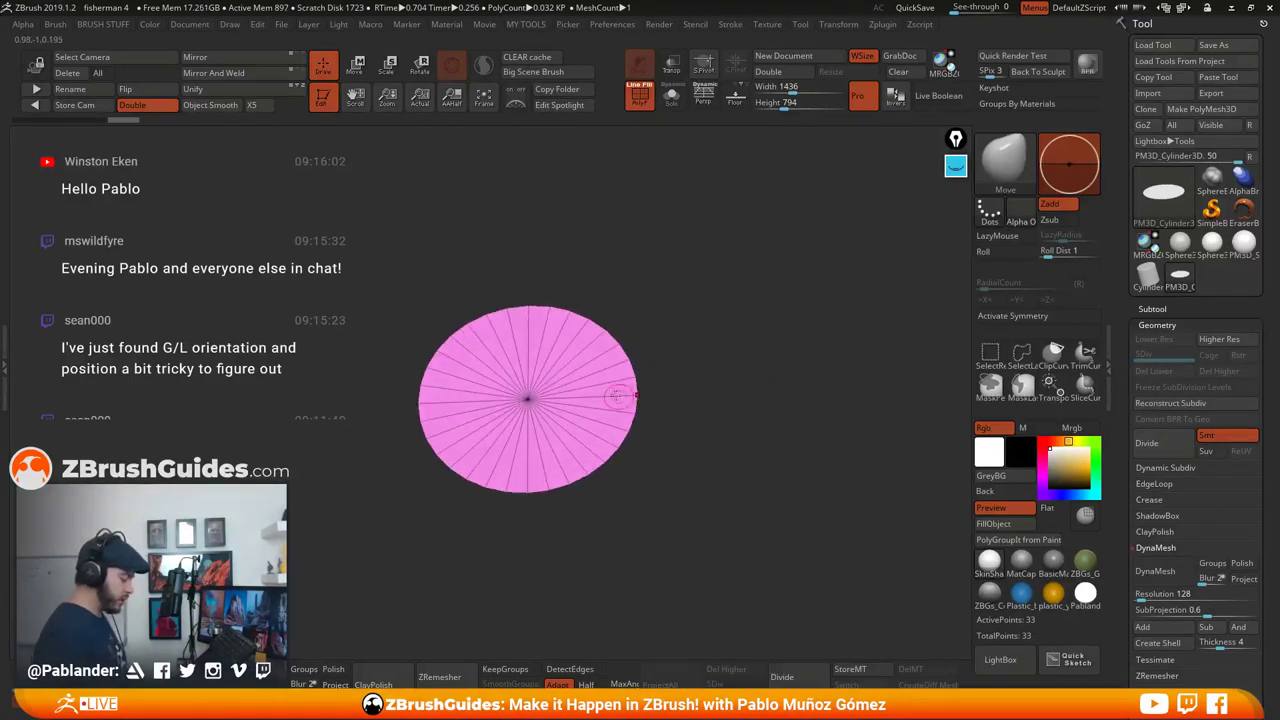
Centre the transform gizmo on the unmasked cap and display the floor grid beneath it
key(w)
drag(757, 442, 744, 358)
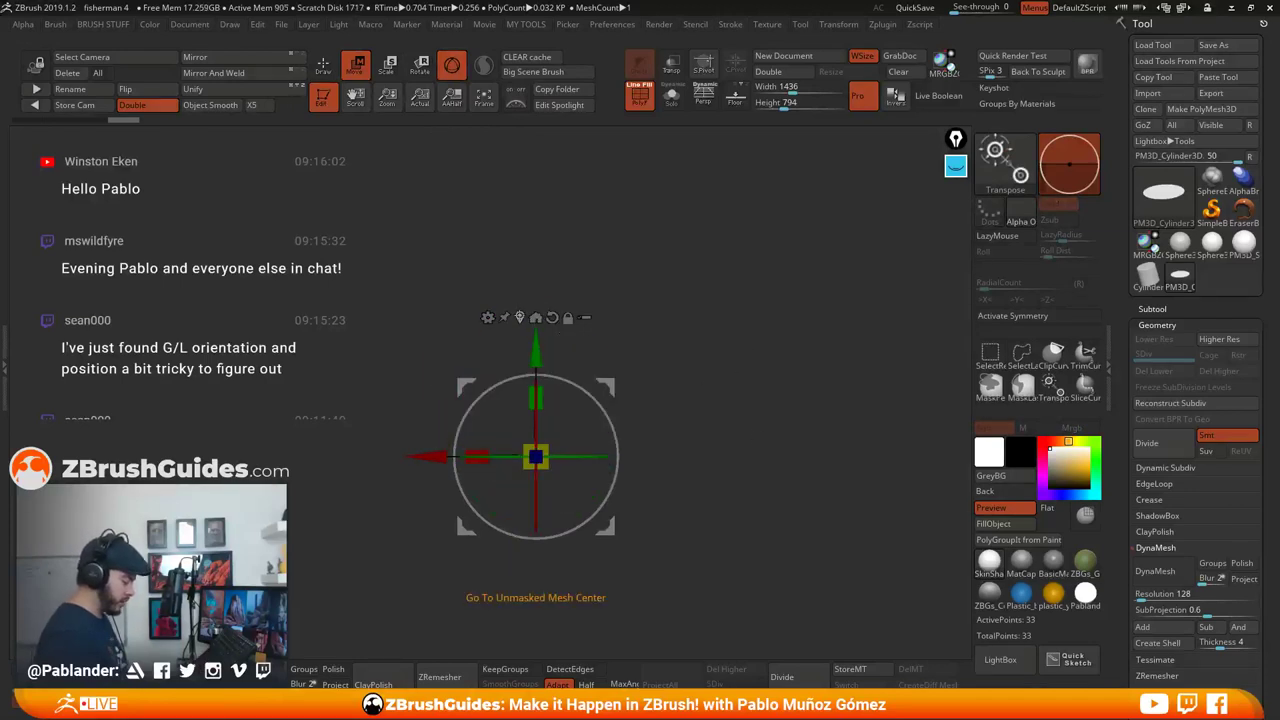
click(520, 317)
drag(690, 292, 718, 394)
drag(536, 373, 680, 250)
click(733, 104)
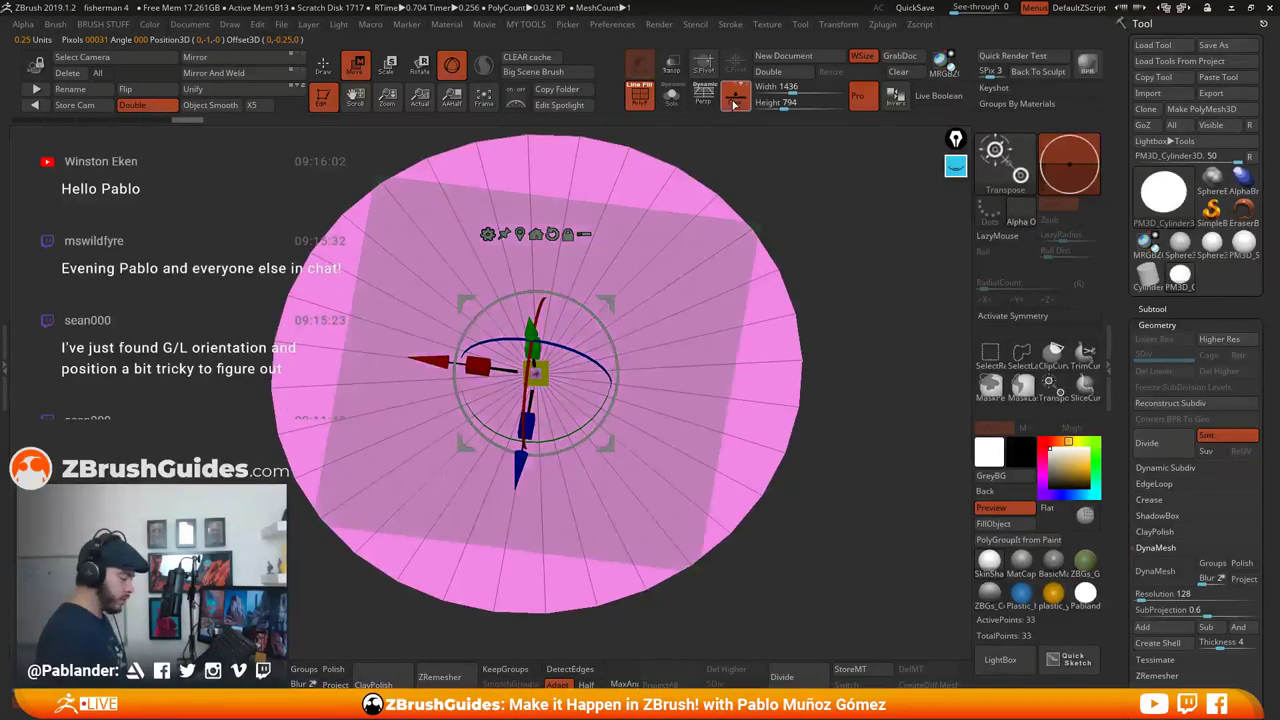
drag(762, 356, 733, 312)
drag(583, 343, 791, 344)
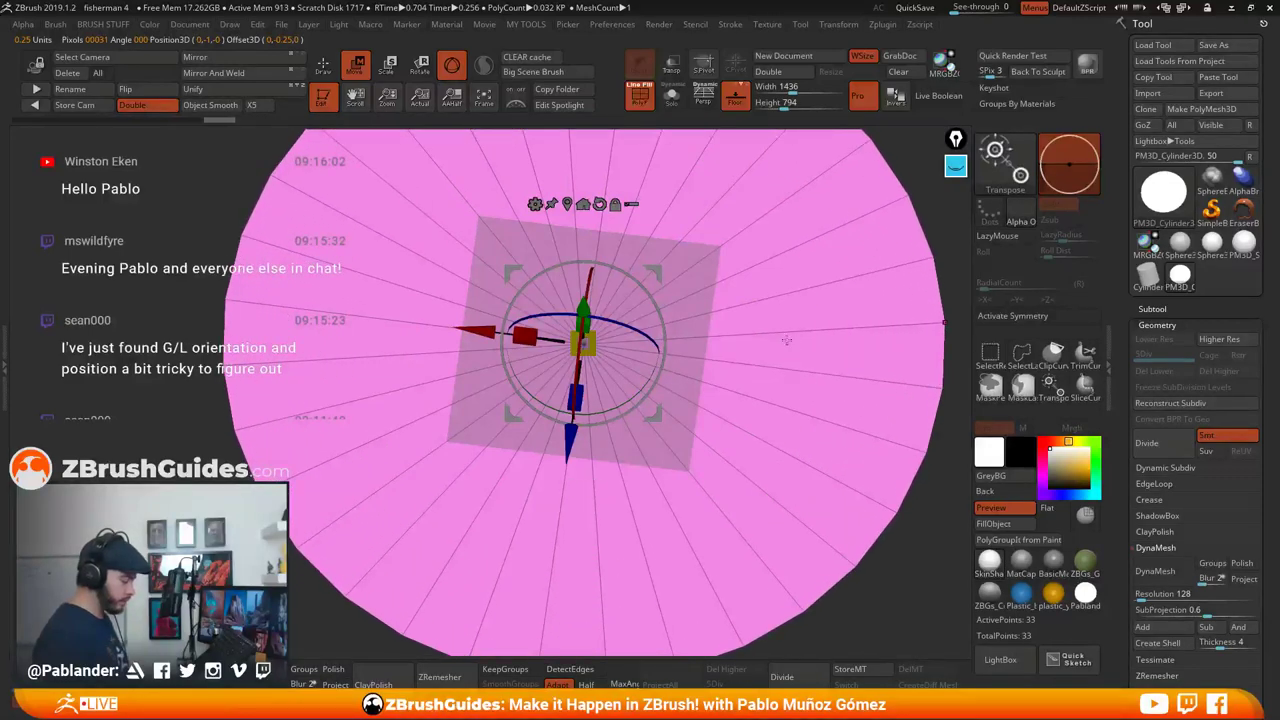
Return to Draw mode and turn off the floor grid
click(323, 66)
mouse_move(741, 259)
alt+right_down()
mouse_move(675, 306)
mouse_move(640, 210)
mouse_move(706, 310)
alt+right_up()
click(735, 97)
drag(705, 311, 720, 322)
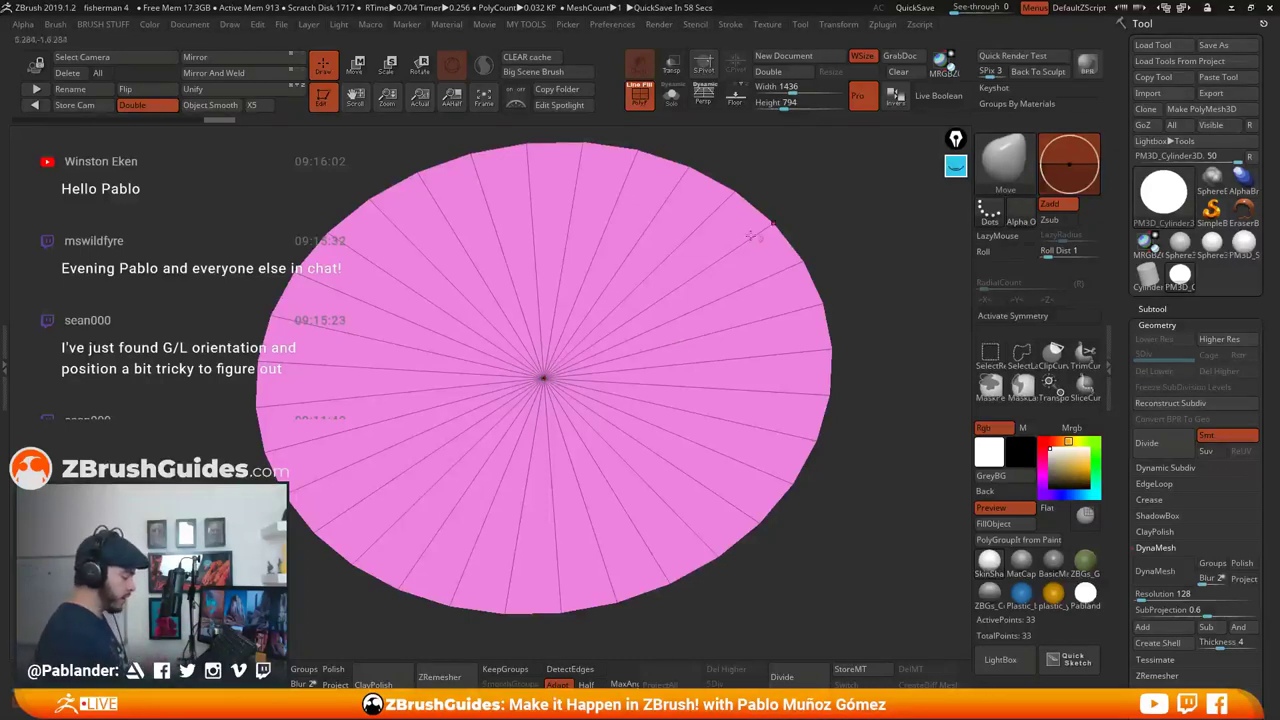
drag(679, 370, 768, 340)
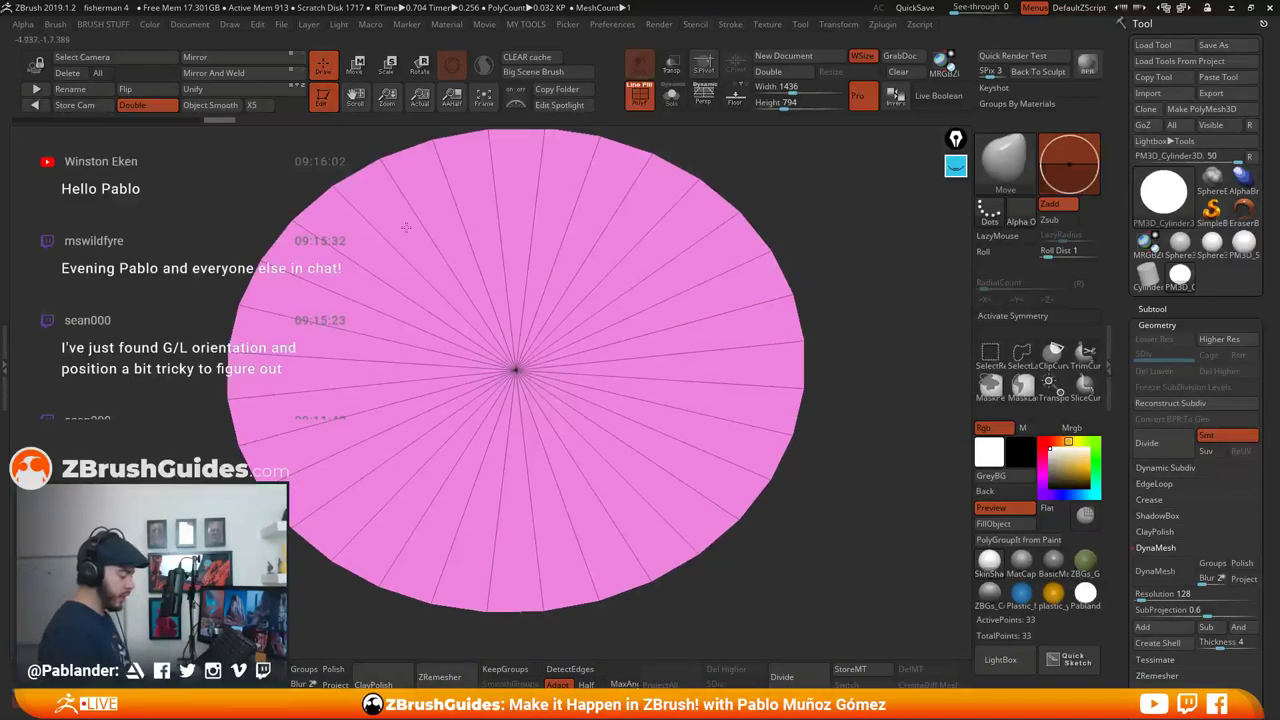
drag(448, 147, 690, 338)
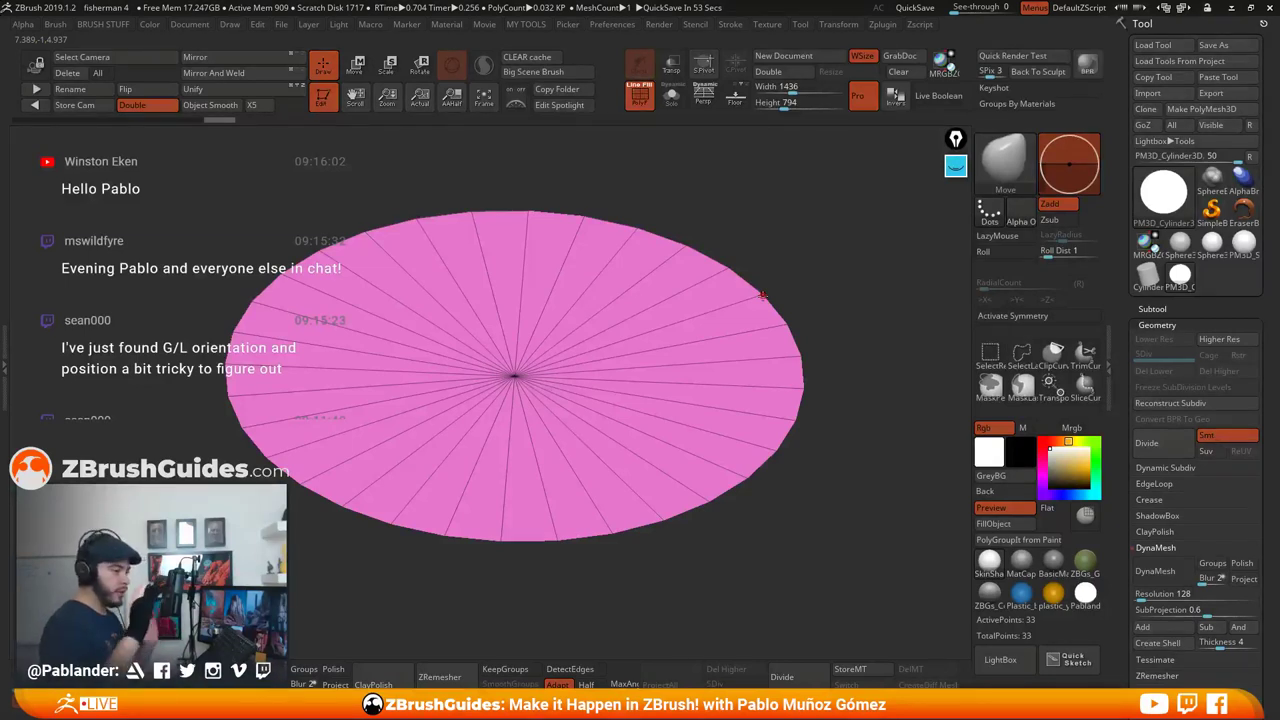
drag(815, 252, 738, 310)
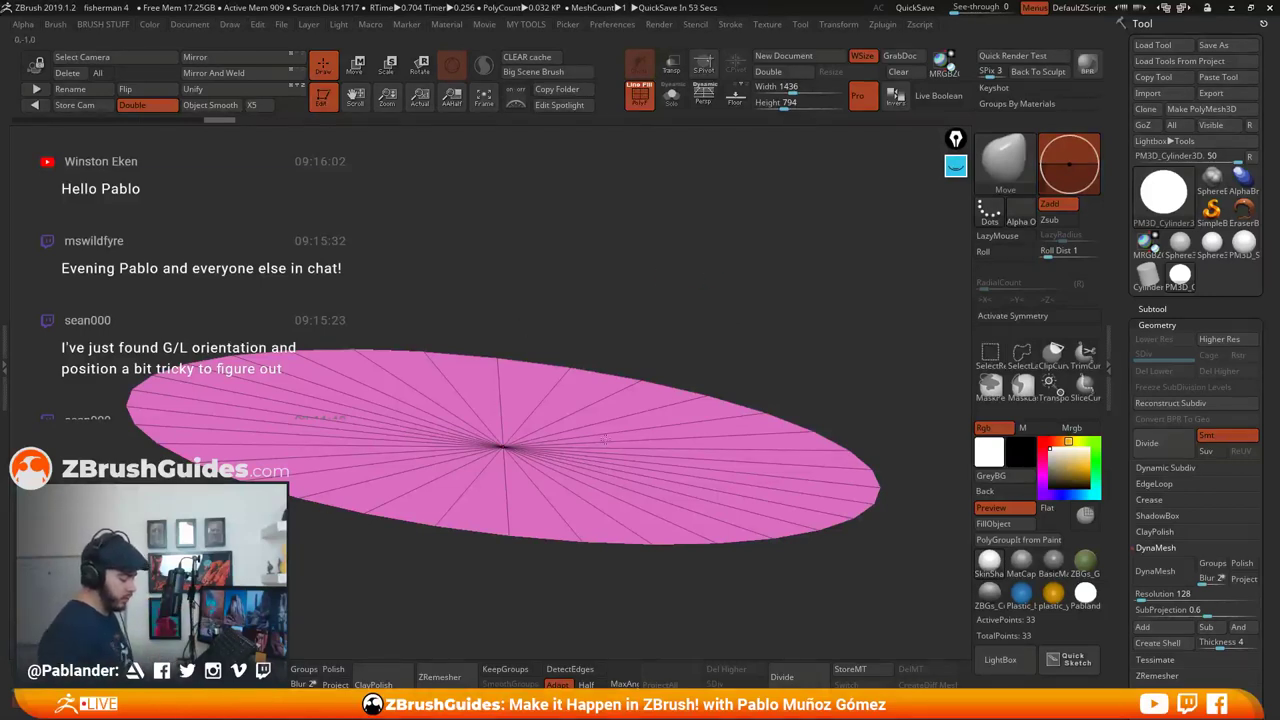
right_drag(537, 469, 734, 343)
alt+right_drag(595, 370, 777, 300)
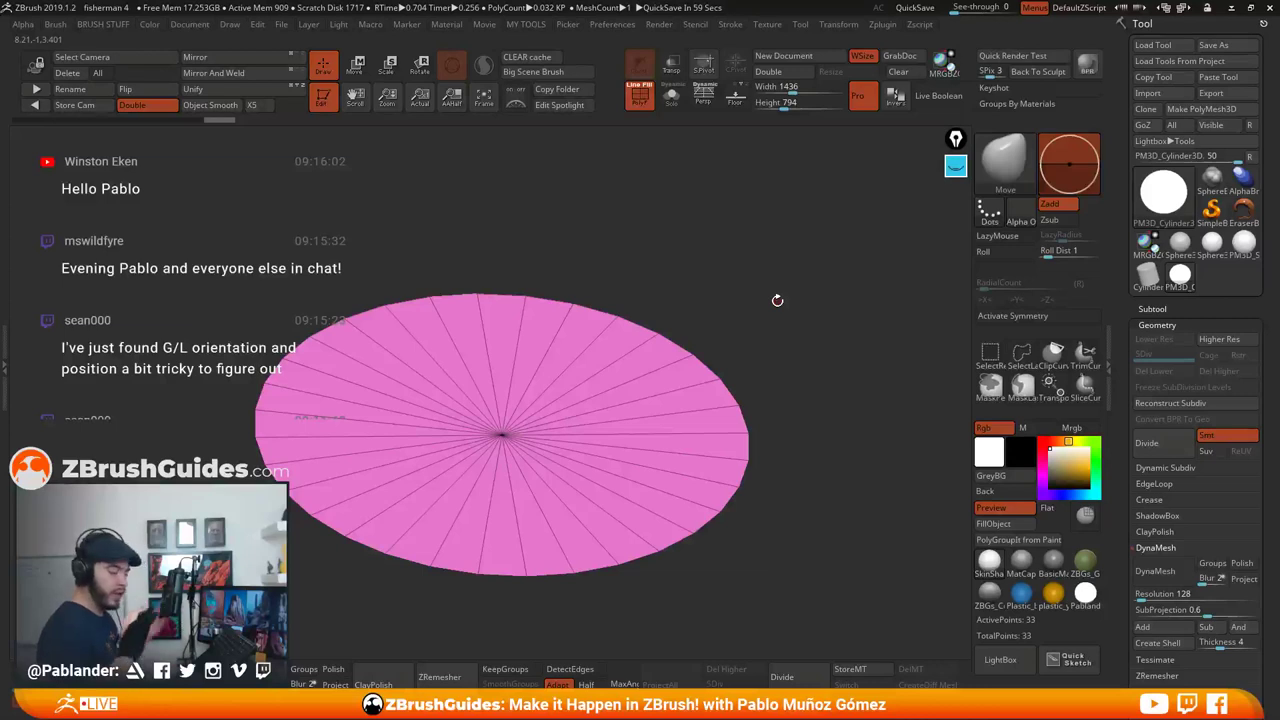
right_drag(794, 339, 667, 394)
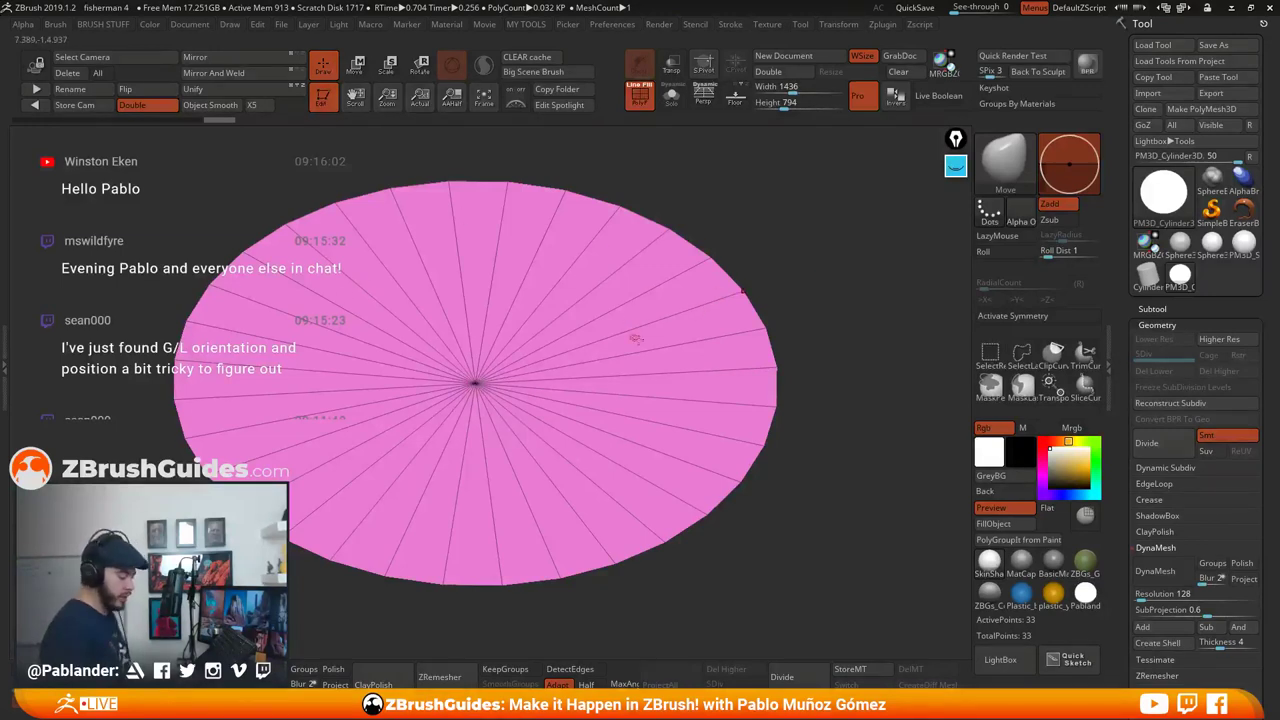
alt+right_drag(670, 354, 699, 354)
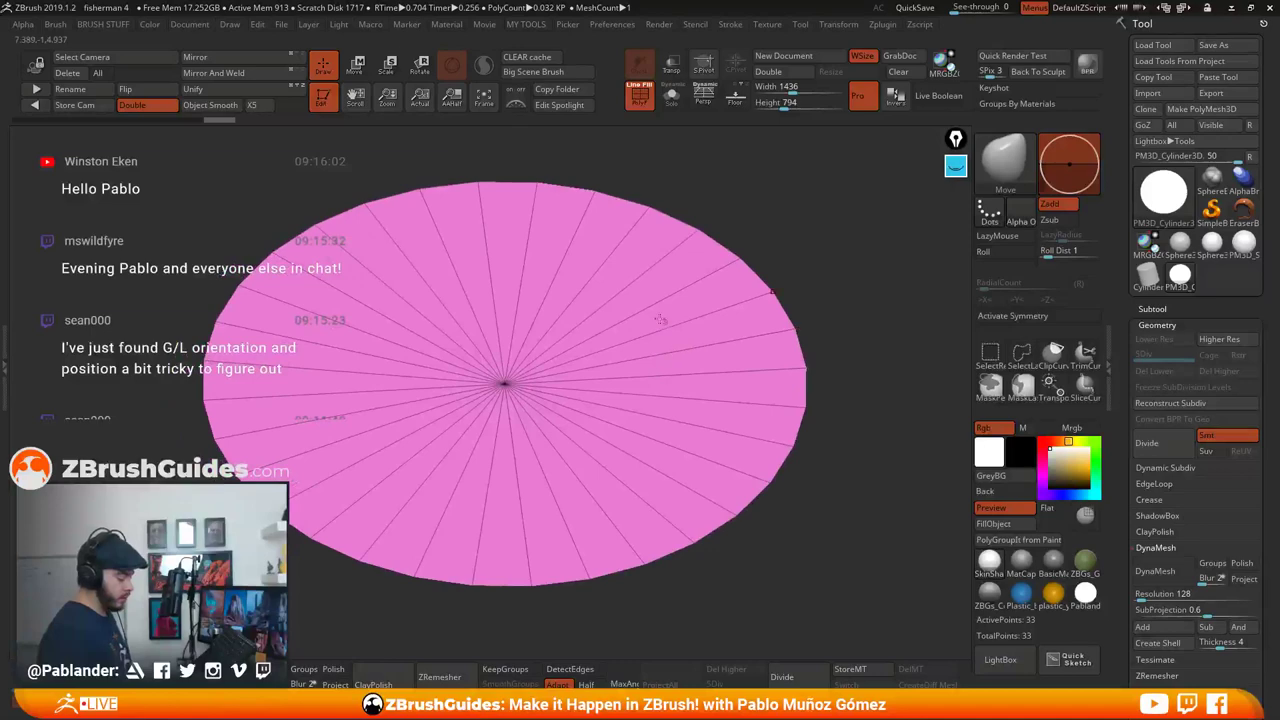
Try remeshing the disc with ZRemesher without symmetry, and undo the remesh
drag(848, 346, 854, 411)
click(439, 677)
mouse_move(859, 423)
mouse_down()
mouse_move(841, 447)
mouse_move(834, 397)
mouse_move(845, 440)
mouse_up()
alt+drag(806, 402, 764, 393)
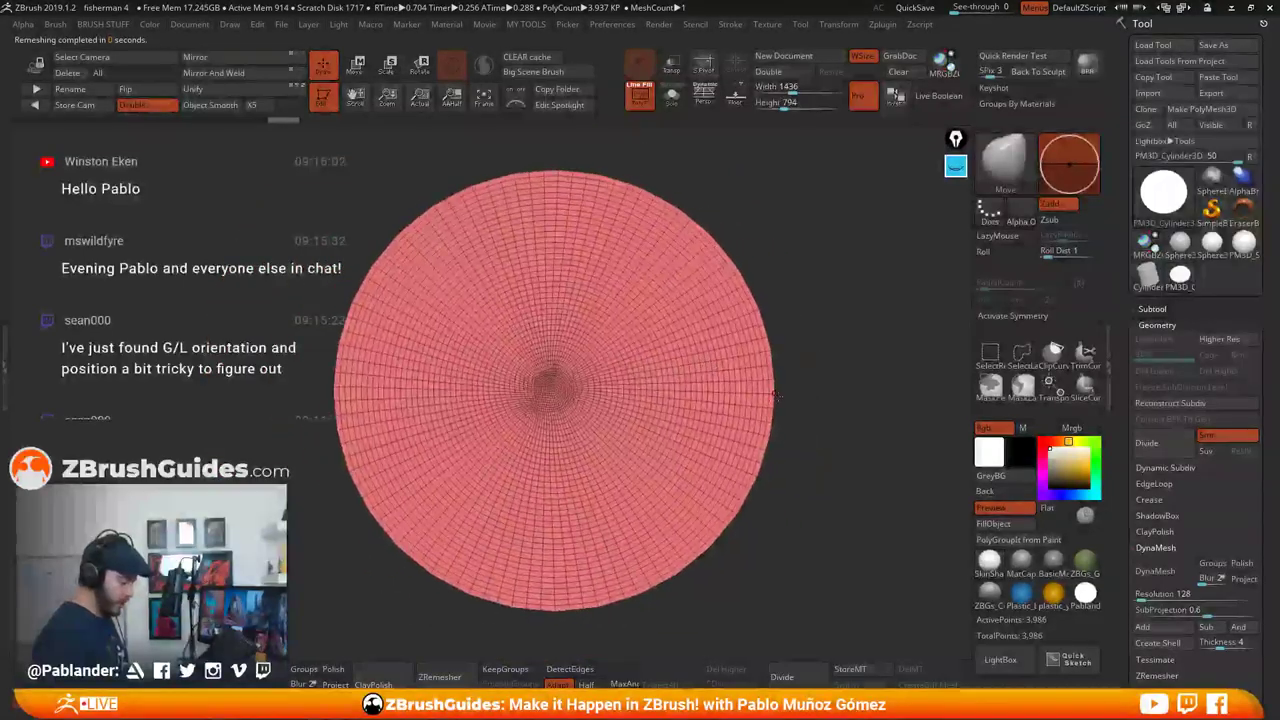
key(ctrl+z)
Activate symmetry across X and remesh the disc with ZRemesher
click(1042, 316)
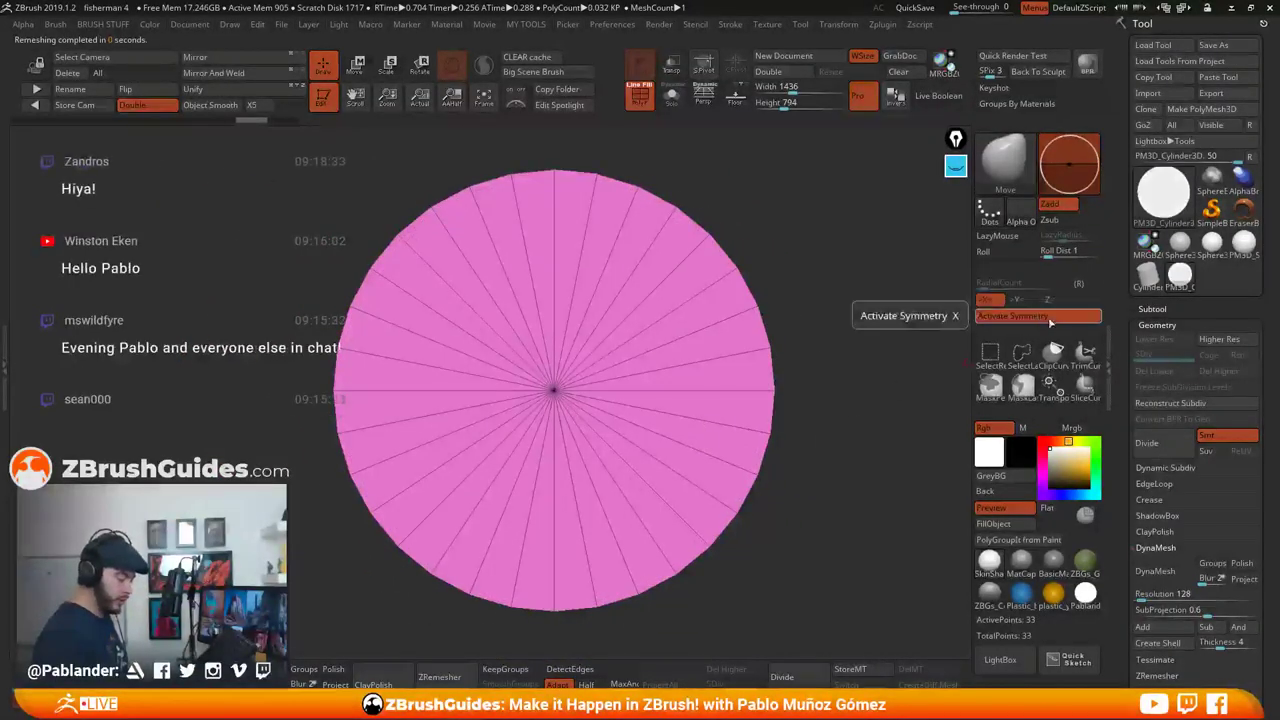
click(439, 677)
drag(770, 451, 809, 319)
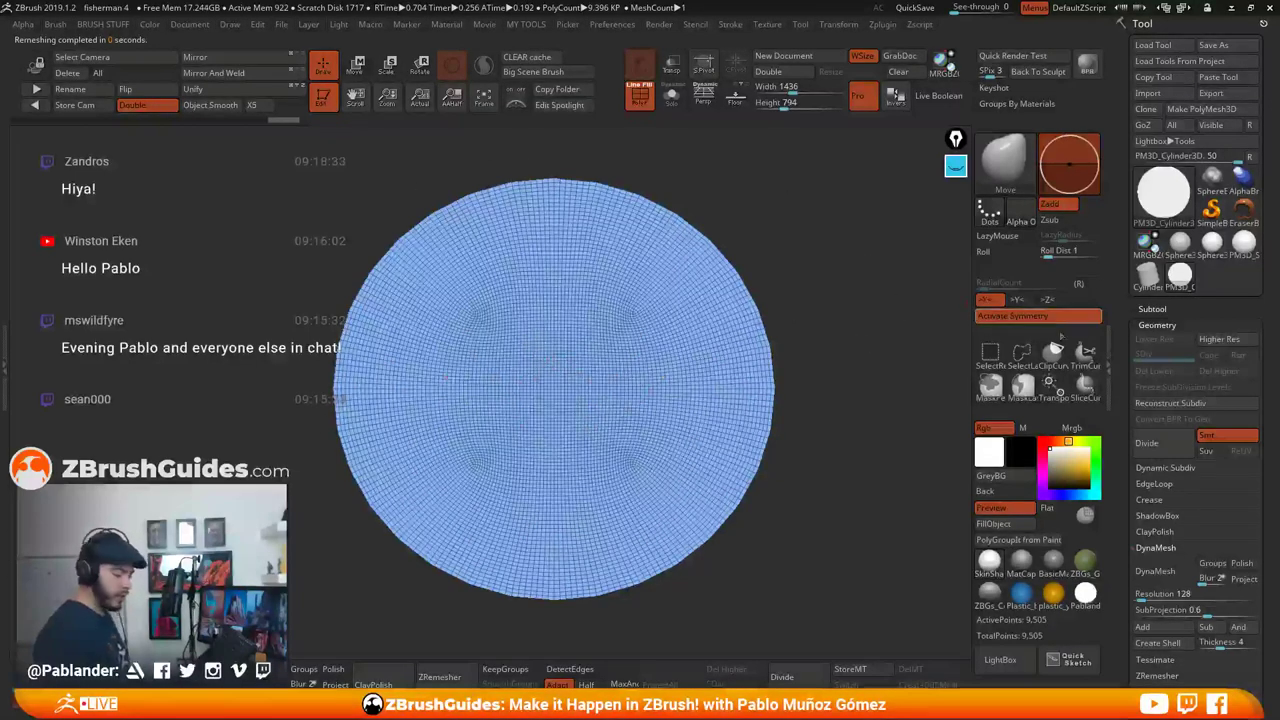
drag(801, 412, 862, 389)
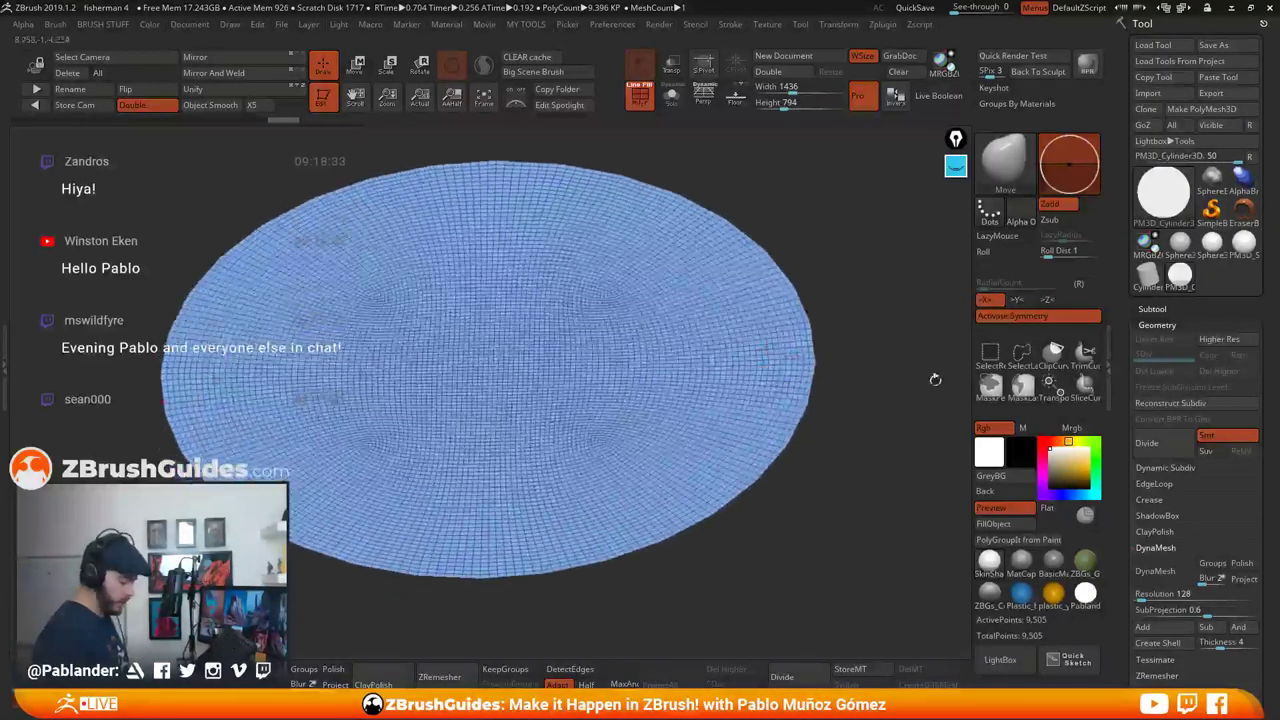
Reconstruct a lower subdivision level for the remeshed disc and delete the higher level
drag(1123, 426, 1127, 265)
scroll(1131, 354, up, 5)
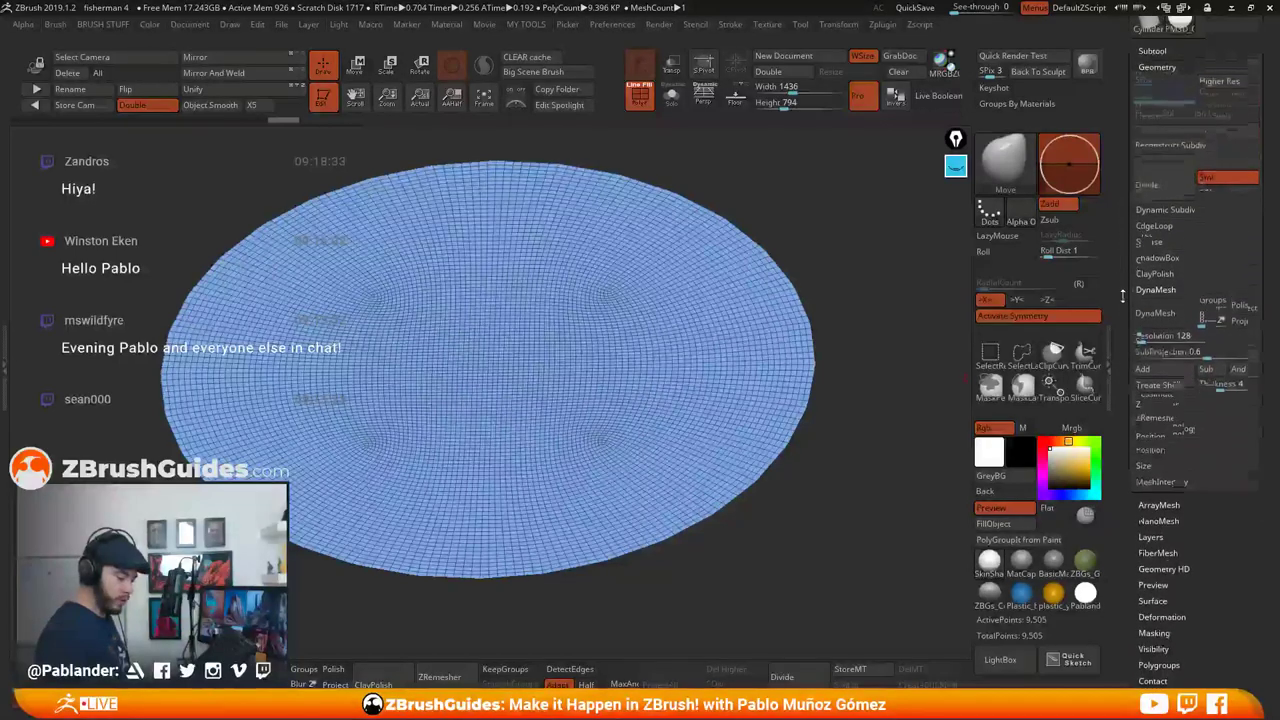
scroll(1122, 292, up, 2)
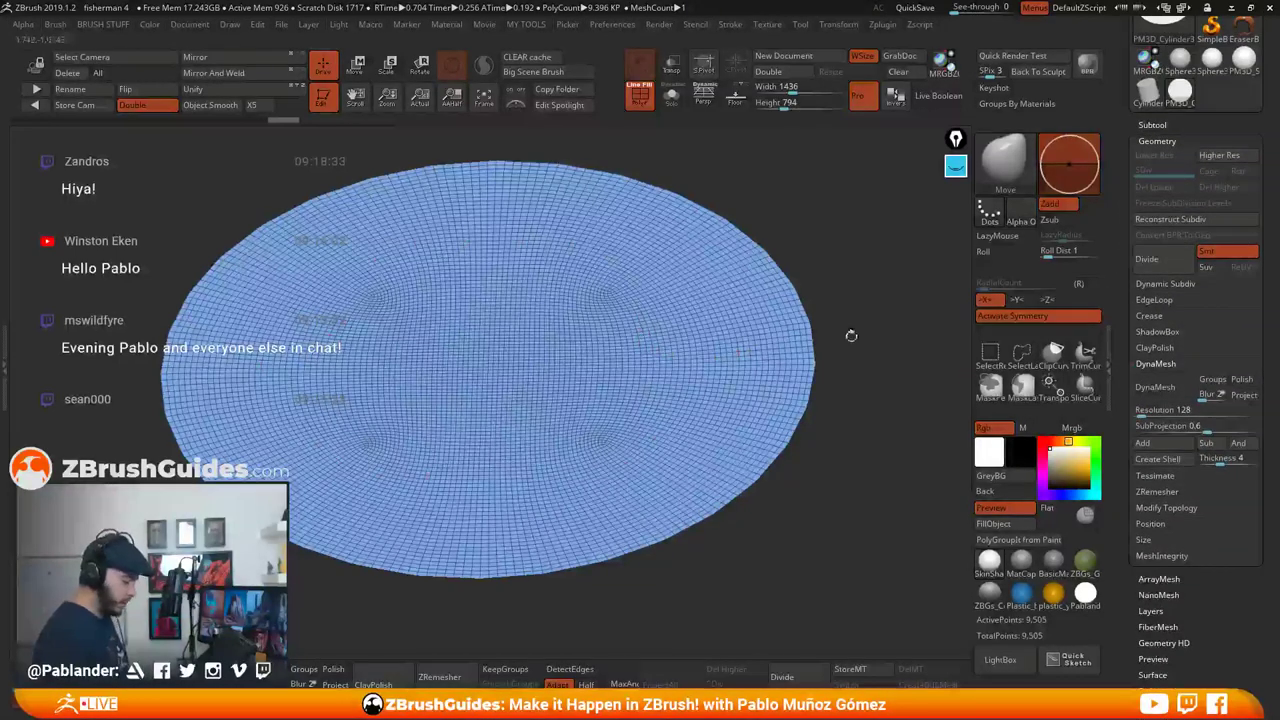
shift+drag(820, 325, 826, 343)
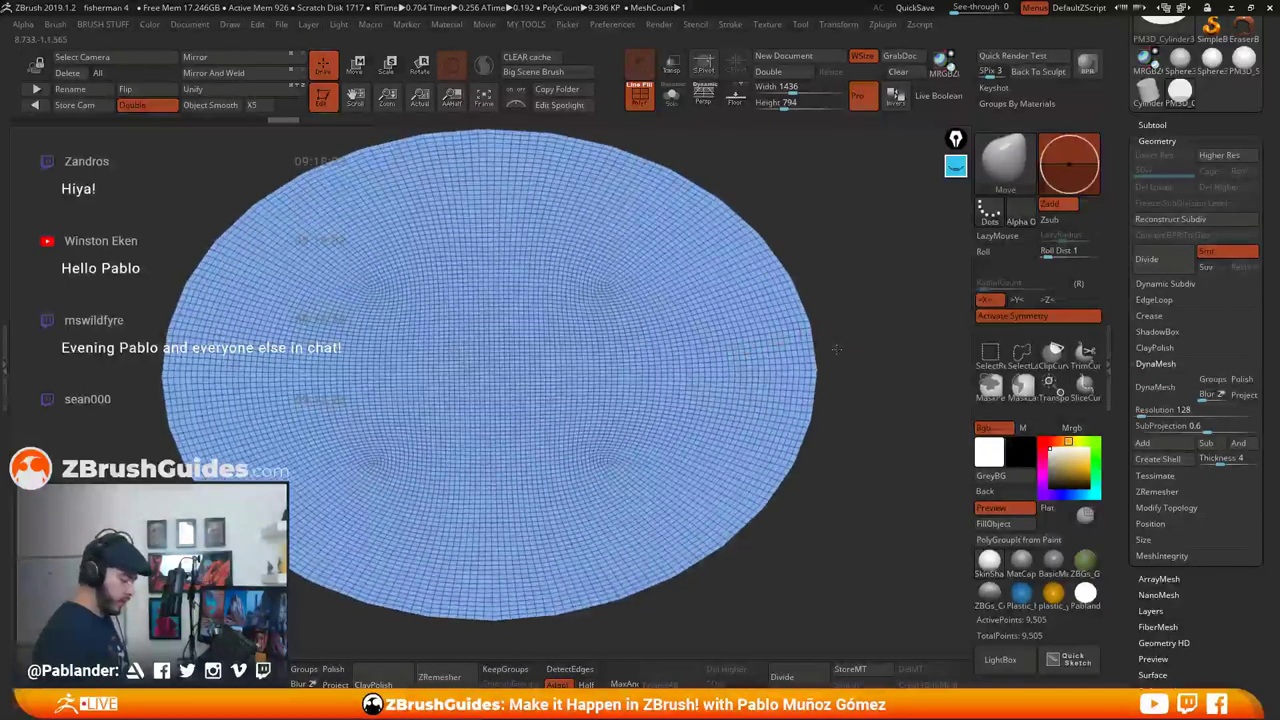
click(1186, 222)
click(1183, 222)
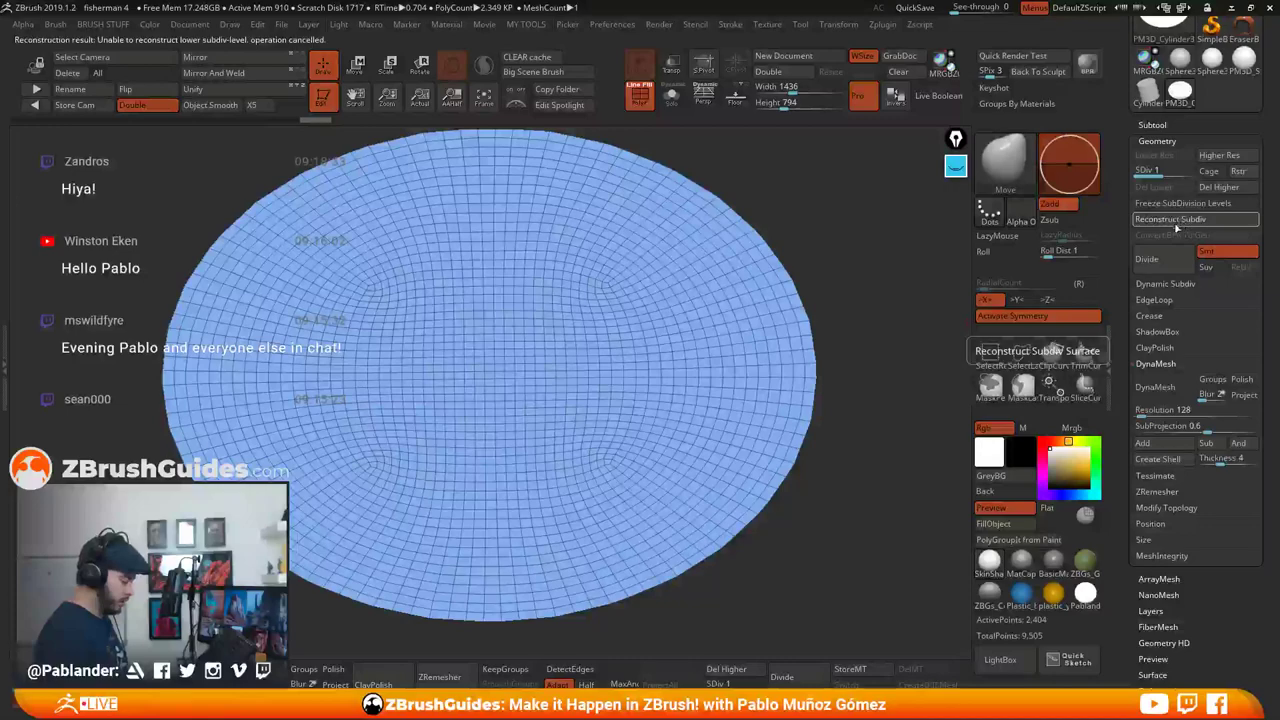
click(1221, 190)
shift+drag(870, 366, 745, 340)
drag(837, 402, 838, 305)
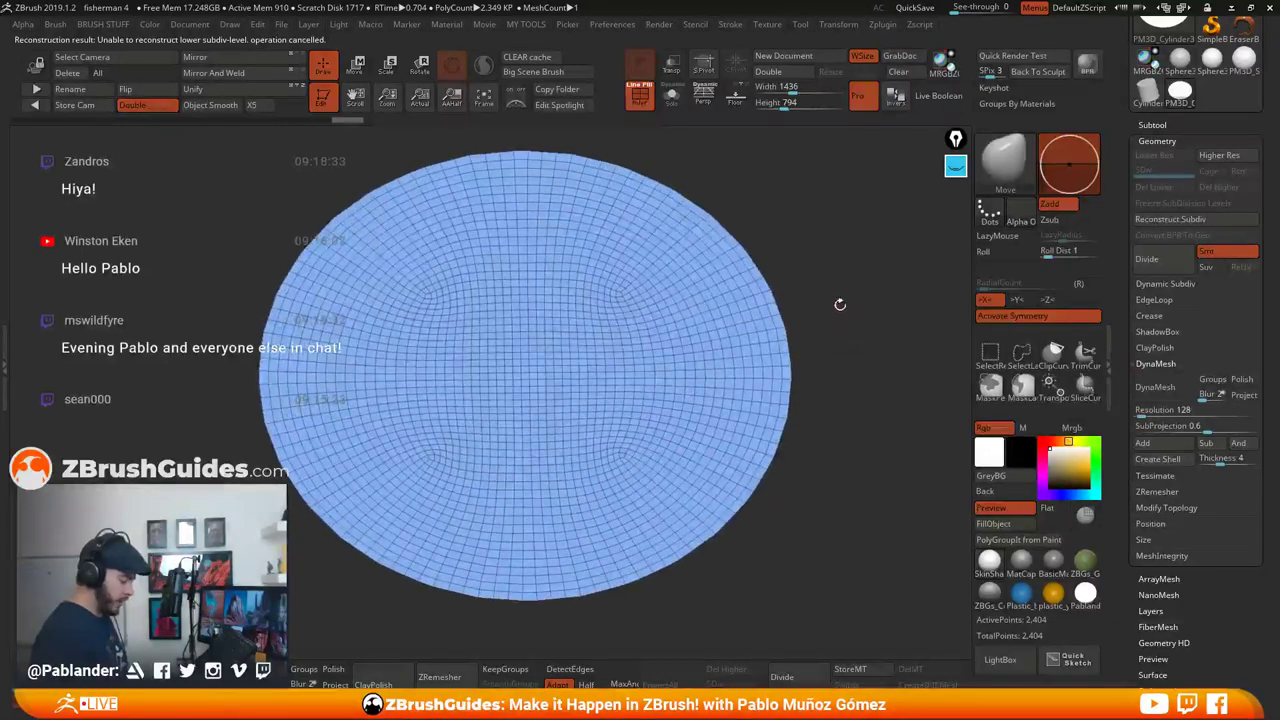
Inspect the disc's simplified topology and QuickSave the project
key(grave)
click(819, 538)
click(818, 537)
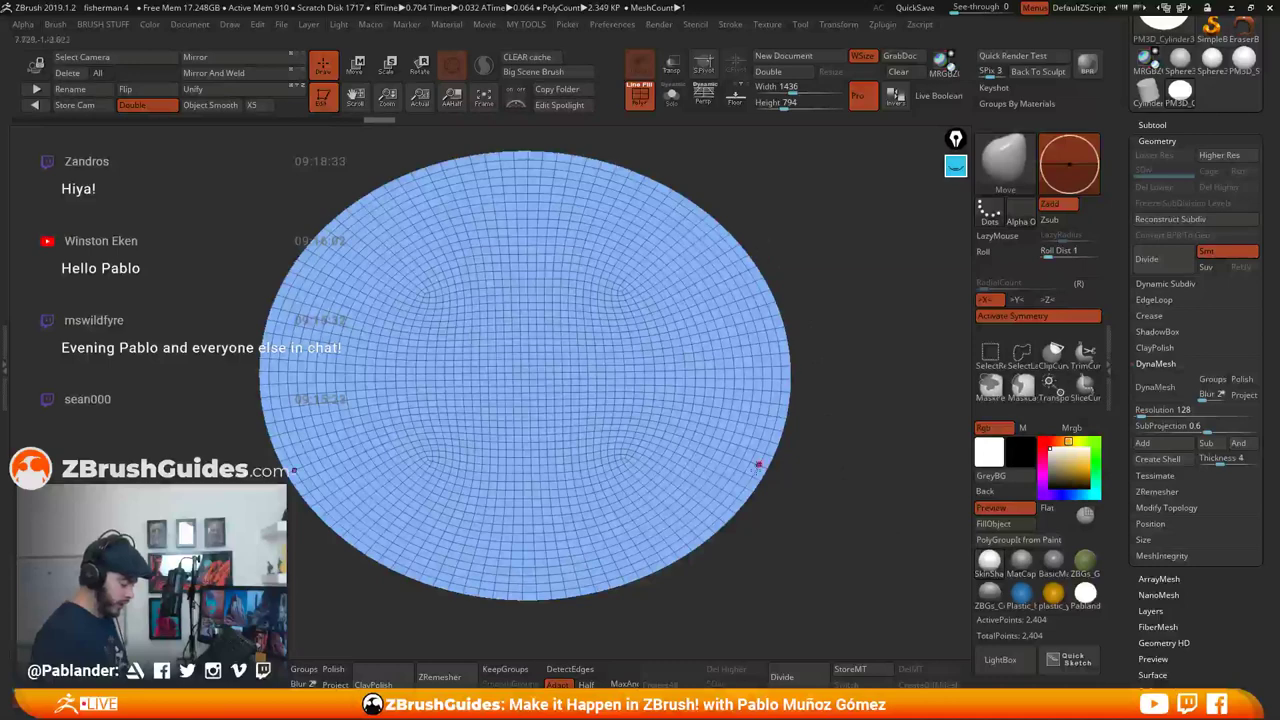
drag(860, 360, 827, 418)
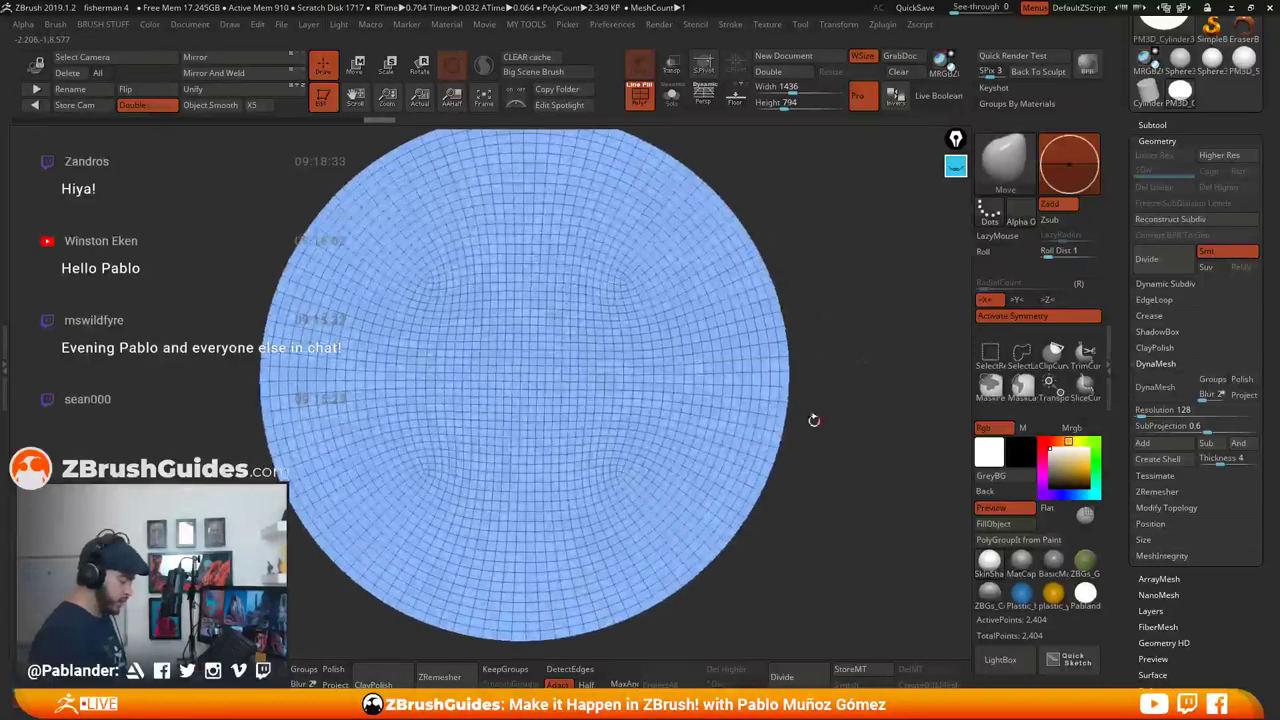
drag(838, 373, 841, 325)
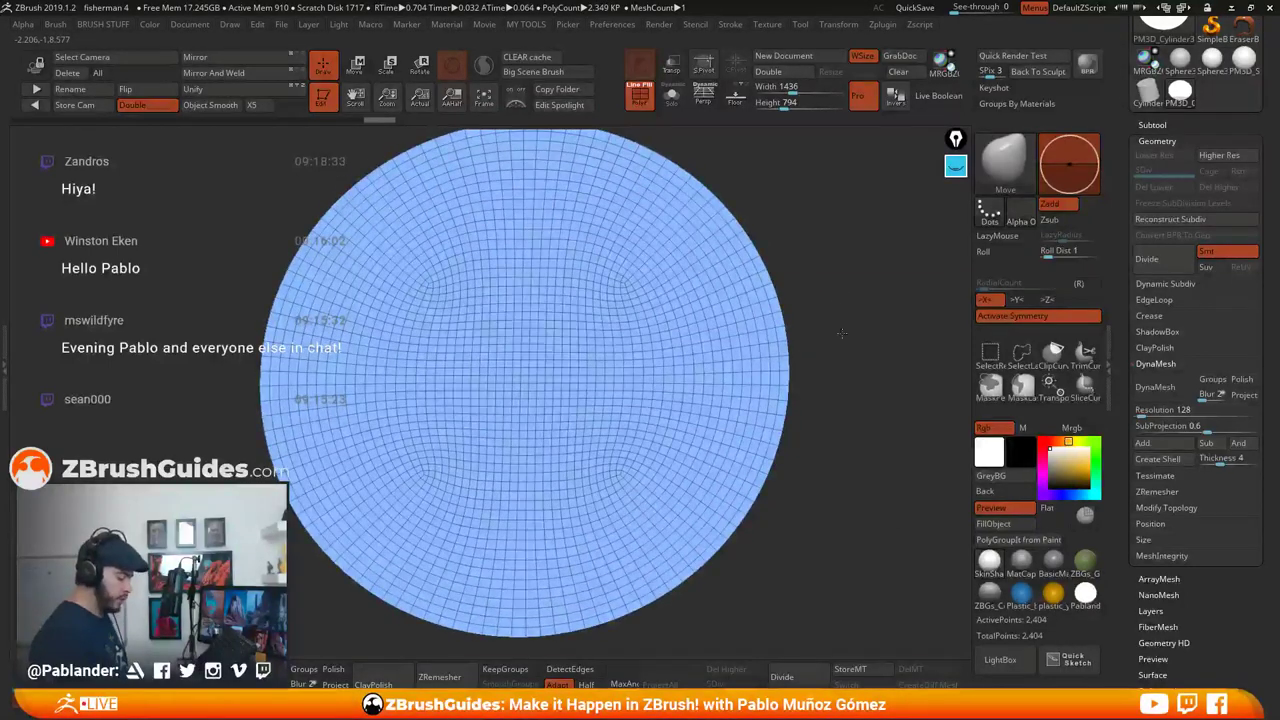
drag(850, 372, 849, 323)
click(915, 9)
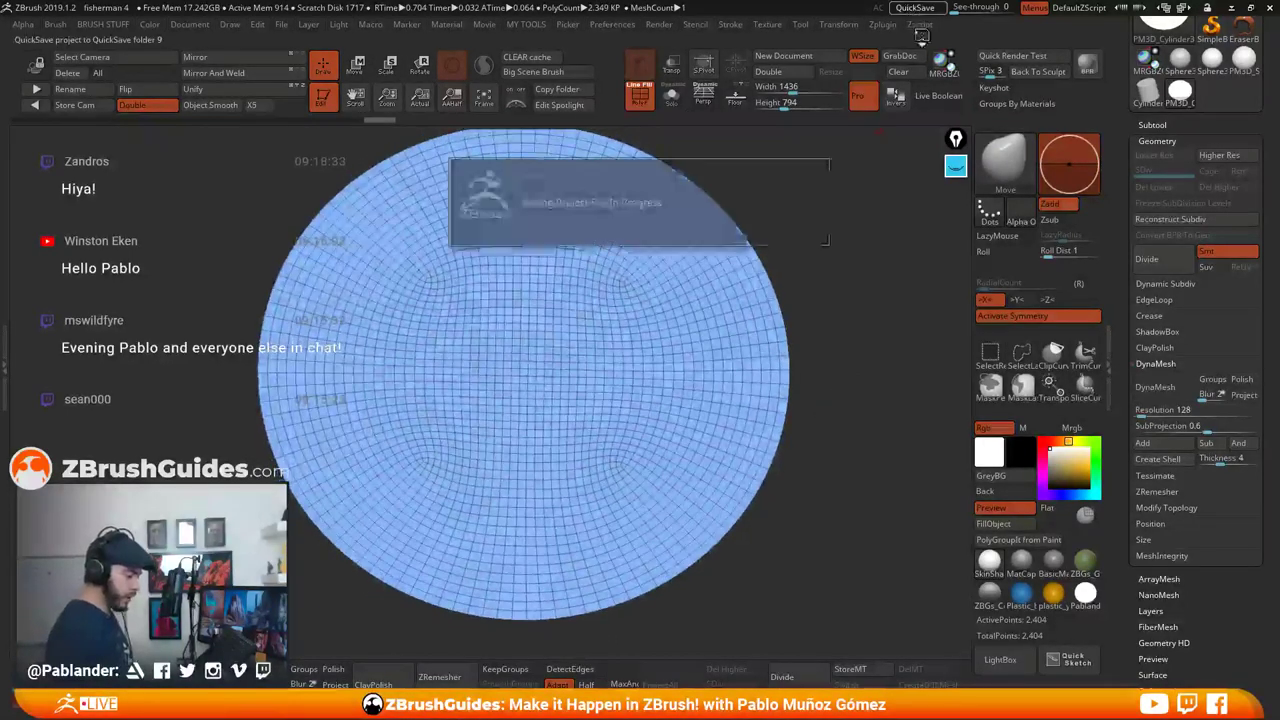
drag(814, 500, 838, 394)
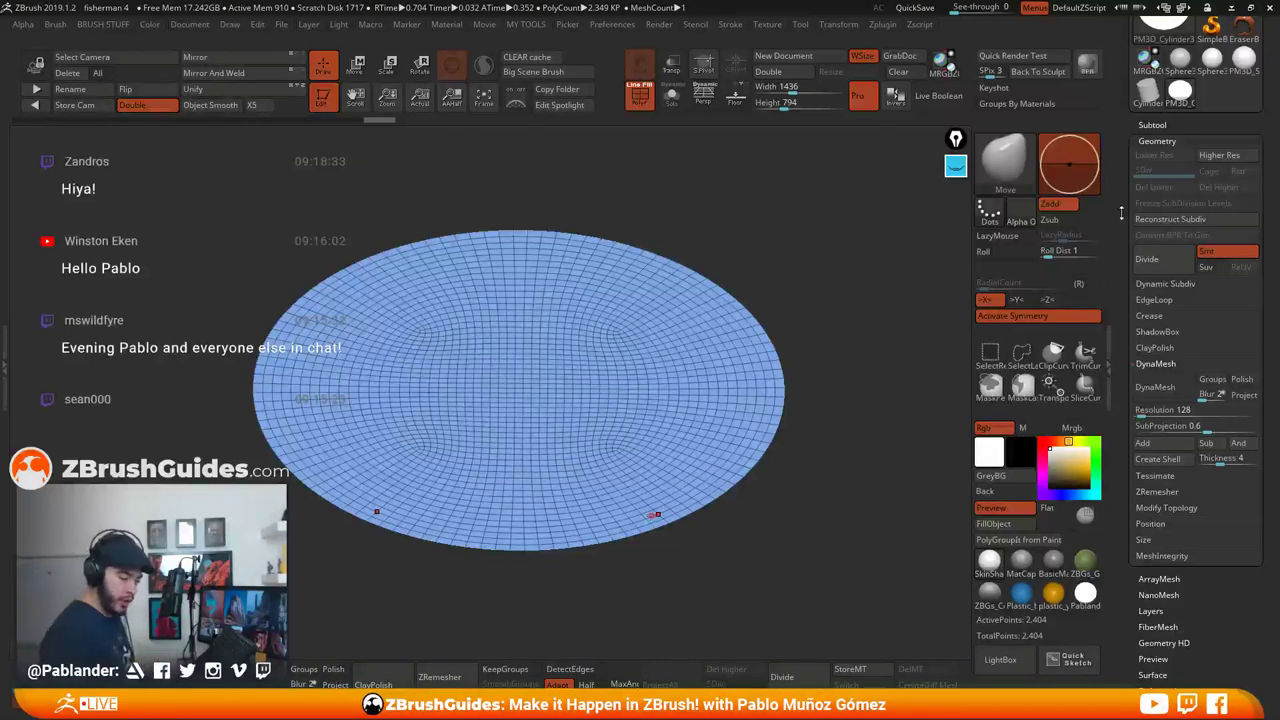
Switch the active tool to the PolyMesh3D sphere and choose the MatCap material for it
scroll(1139, 127, up, 2)
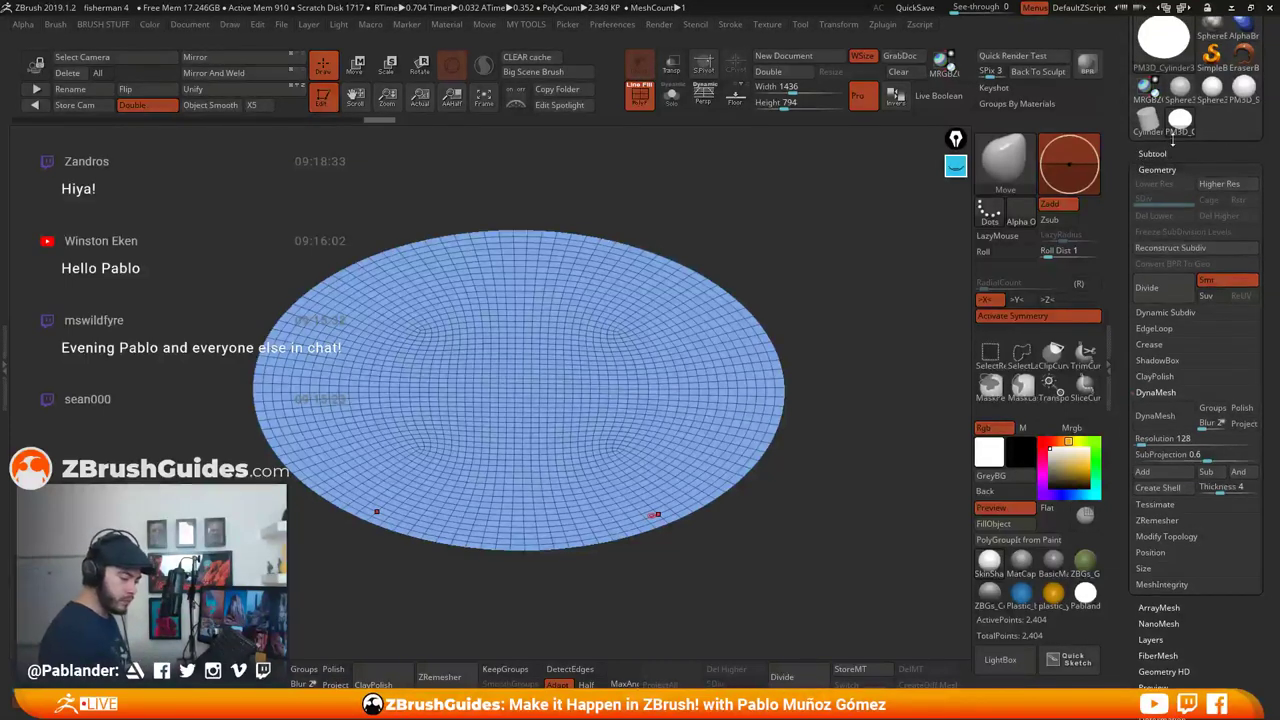
click(1180, 90)
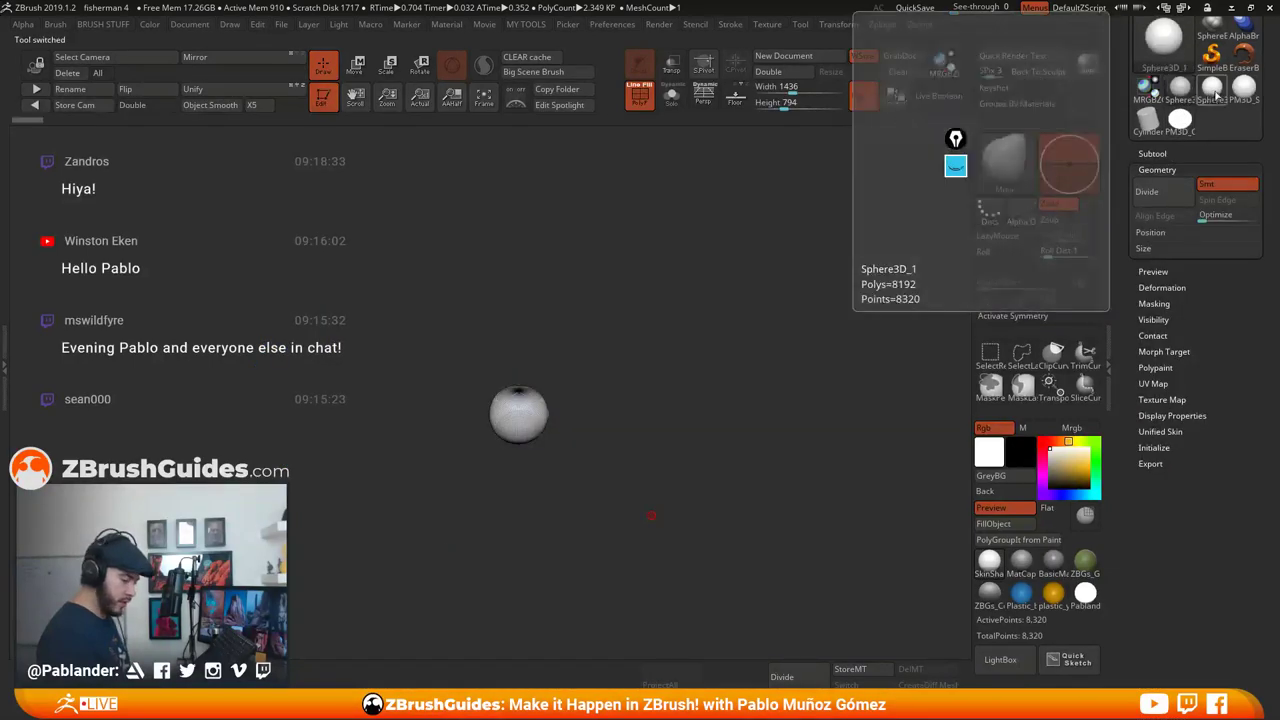
click(1213, 93)
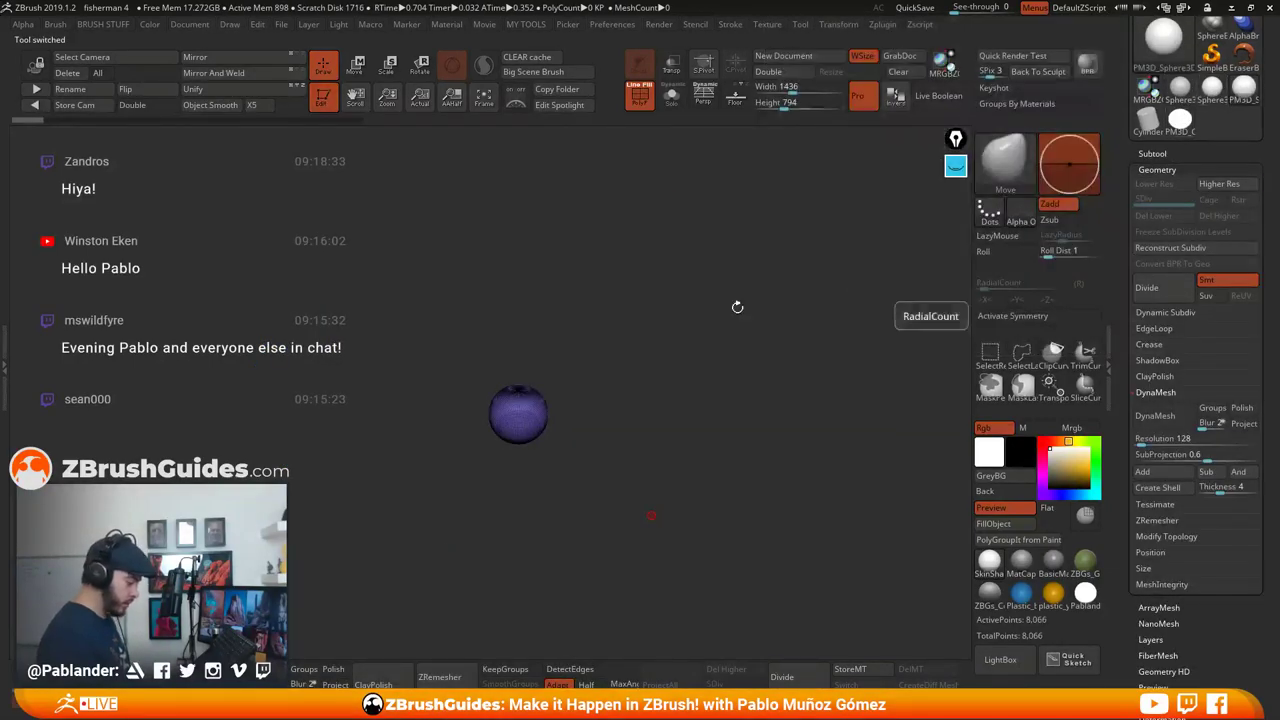
click(1020, 562)
click(638, 98)
Select the Move brush and frame the sphere at a larger size in the canvas
mouse_move(688, 400)
alt+mouse_down()
mouse_move(689, 477)
mouse_move(689, 337)
mouse_move(688, 362)
alt+mouse_up()
key(b)
key(m)
key(v)
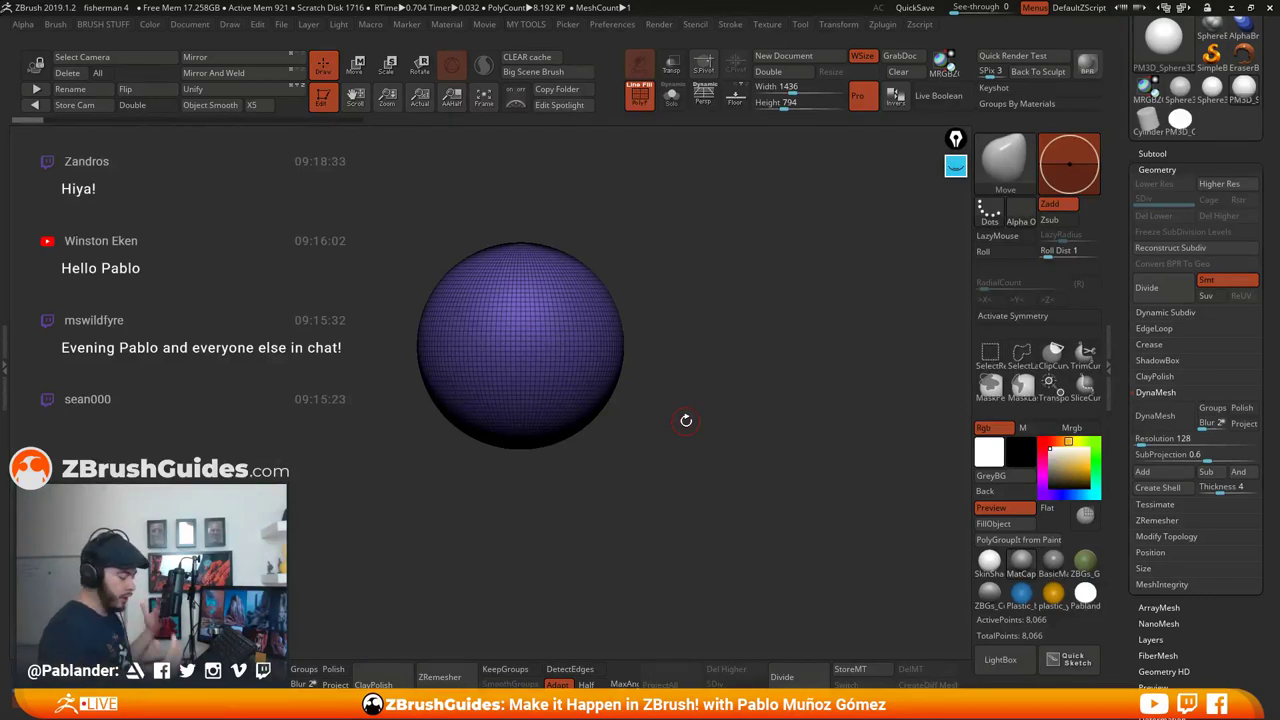
alt+drag(728, 362, 714, 384)
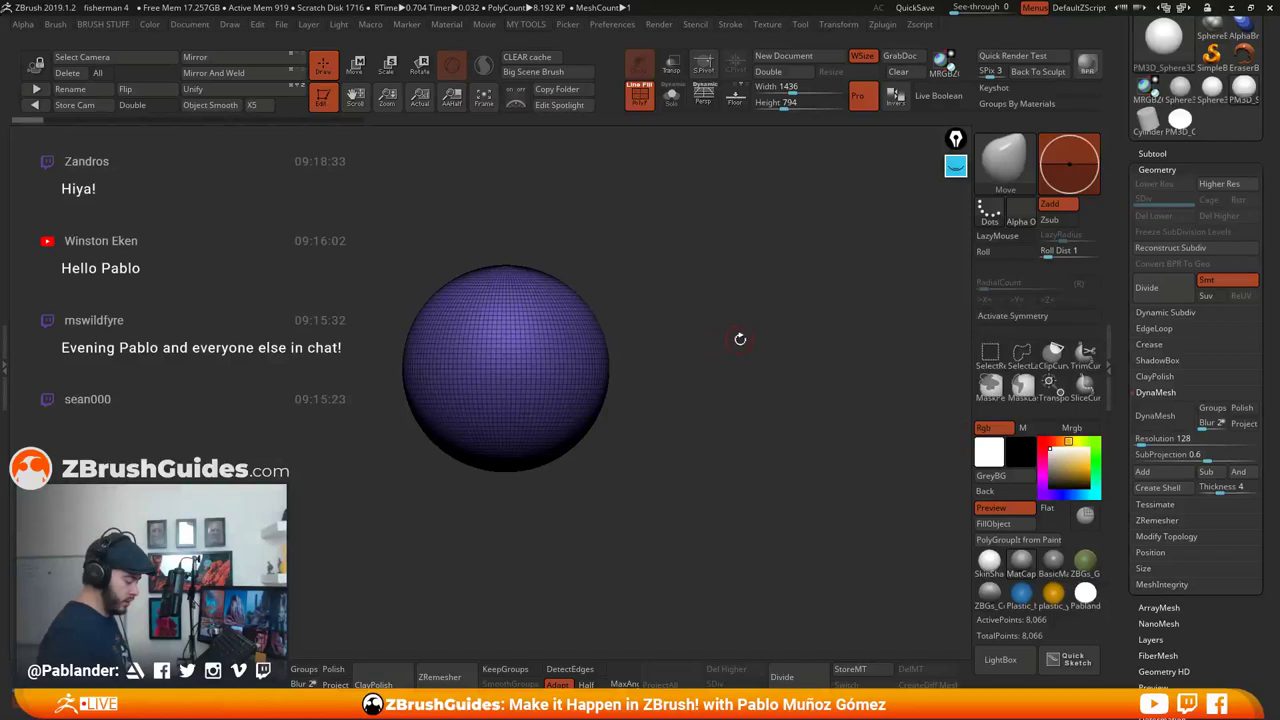
alt+drag(684, 299, 713, 342)
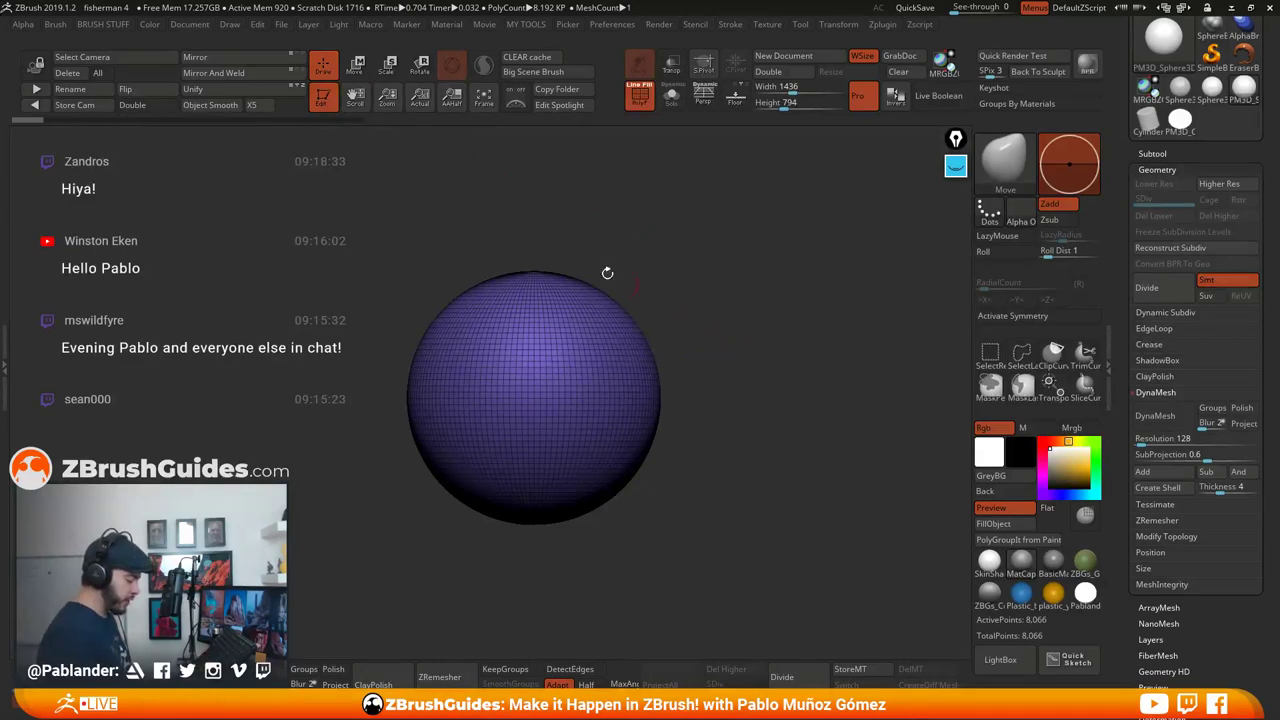
Stretch the sphere along the vertical axis into an elongated ellipsoid using the transform gizmo
key(w)
alt+drag(682, 363, 680, 323)
alt+drag(605, 346, 581, 289)
mouse_move(746, 386)
alt+mouse_down()
mouse_move(706, 360)
mouse_move(725, 390)
alt+mouse_up()
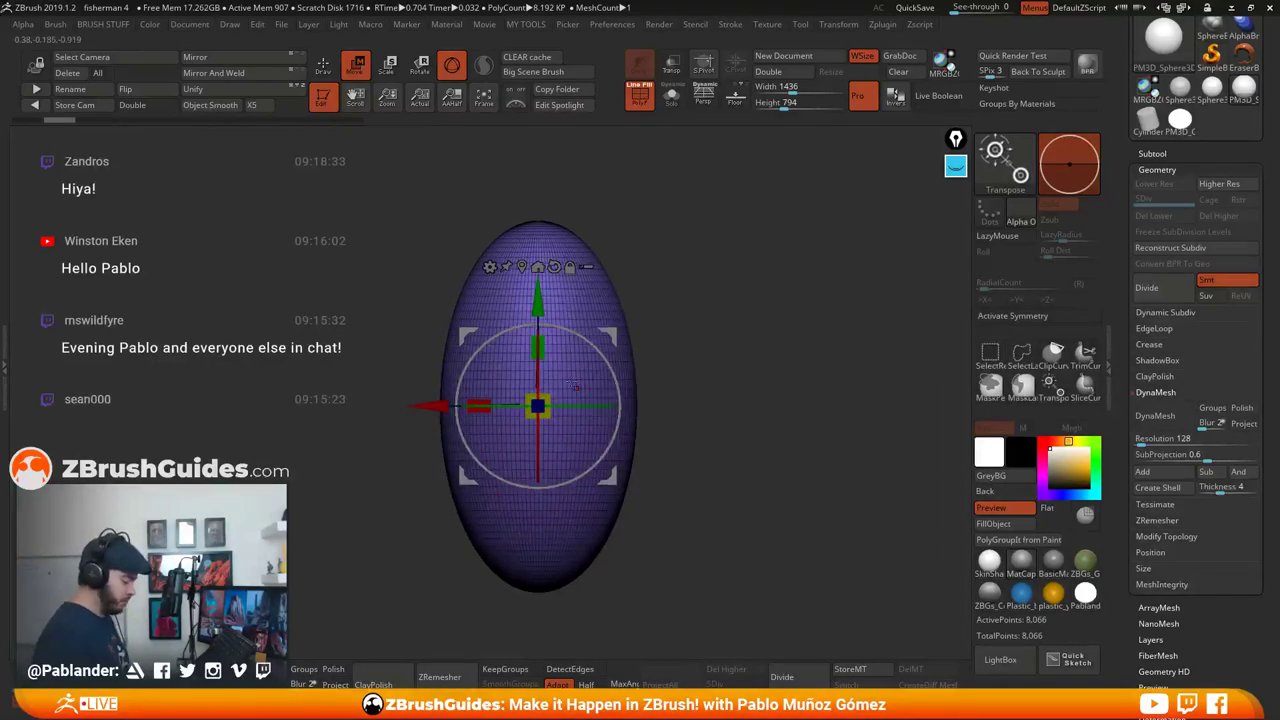
drag(537, 347, 537, 326)
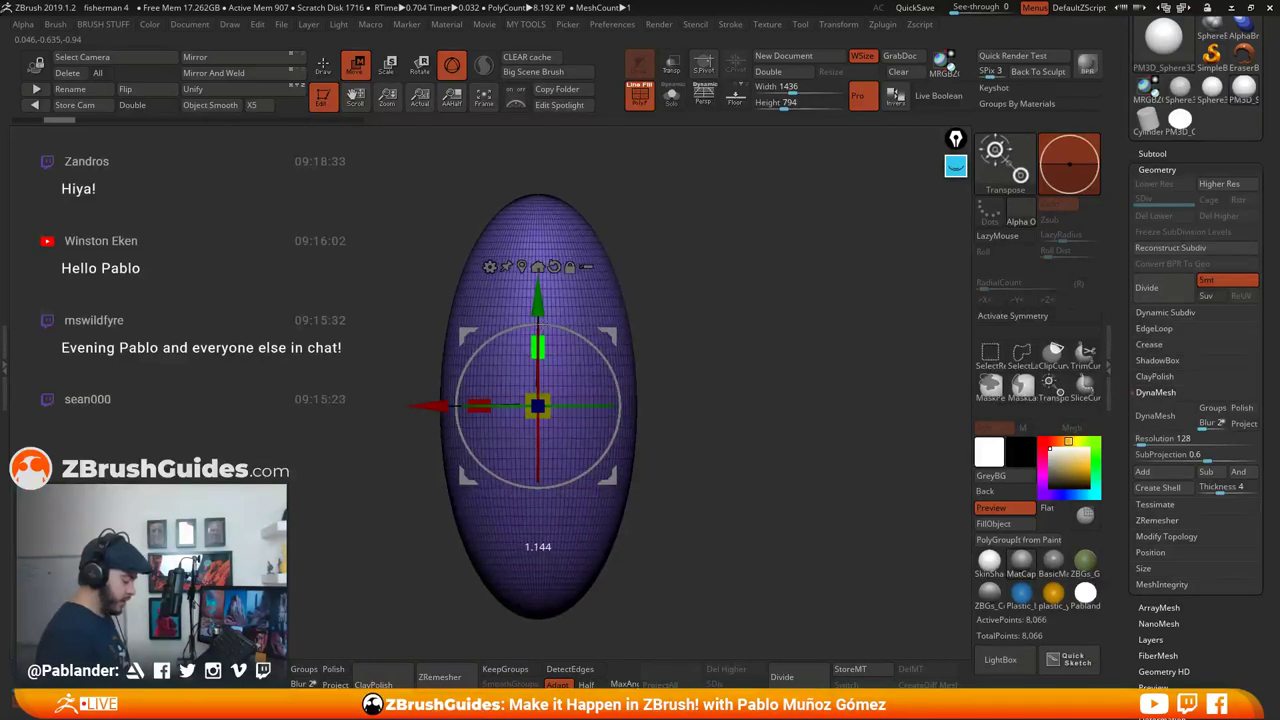
alt+drag(713, 394, 743, 352)
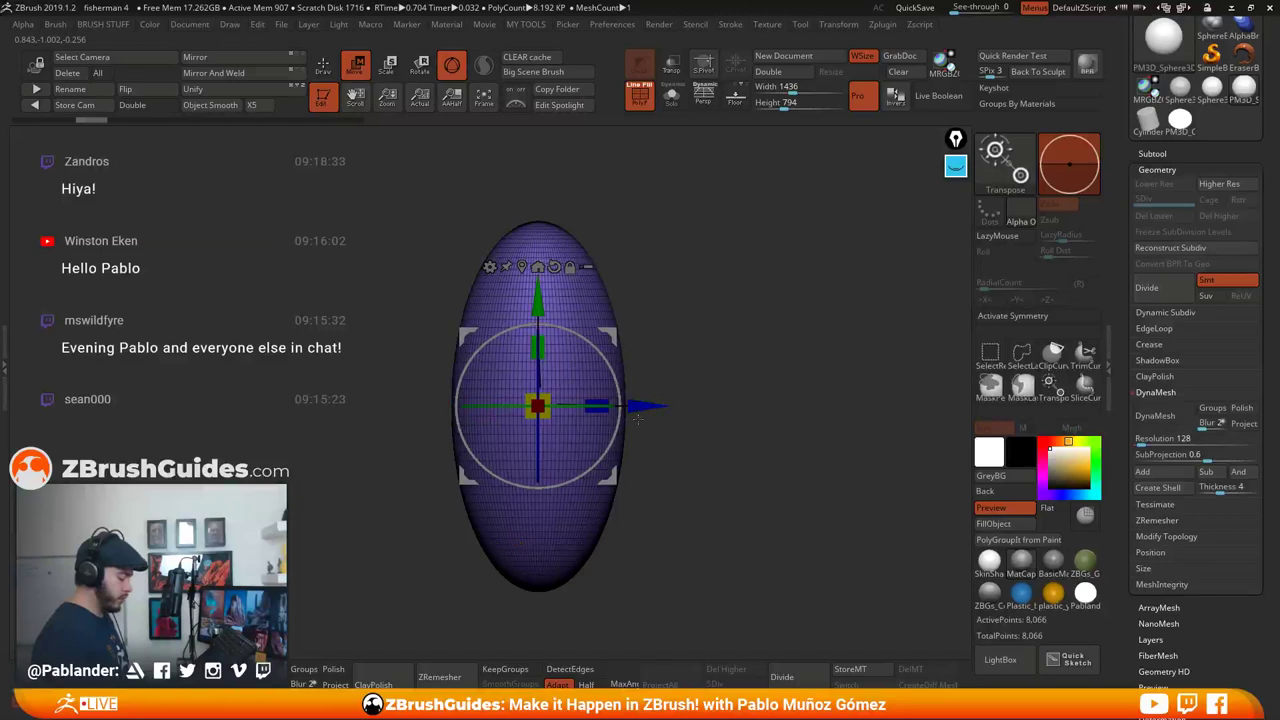
Convert the stretched sphere to a DynaMesh at resolution 128, then scale it down uniformly and remesh it
key(q)
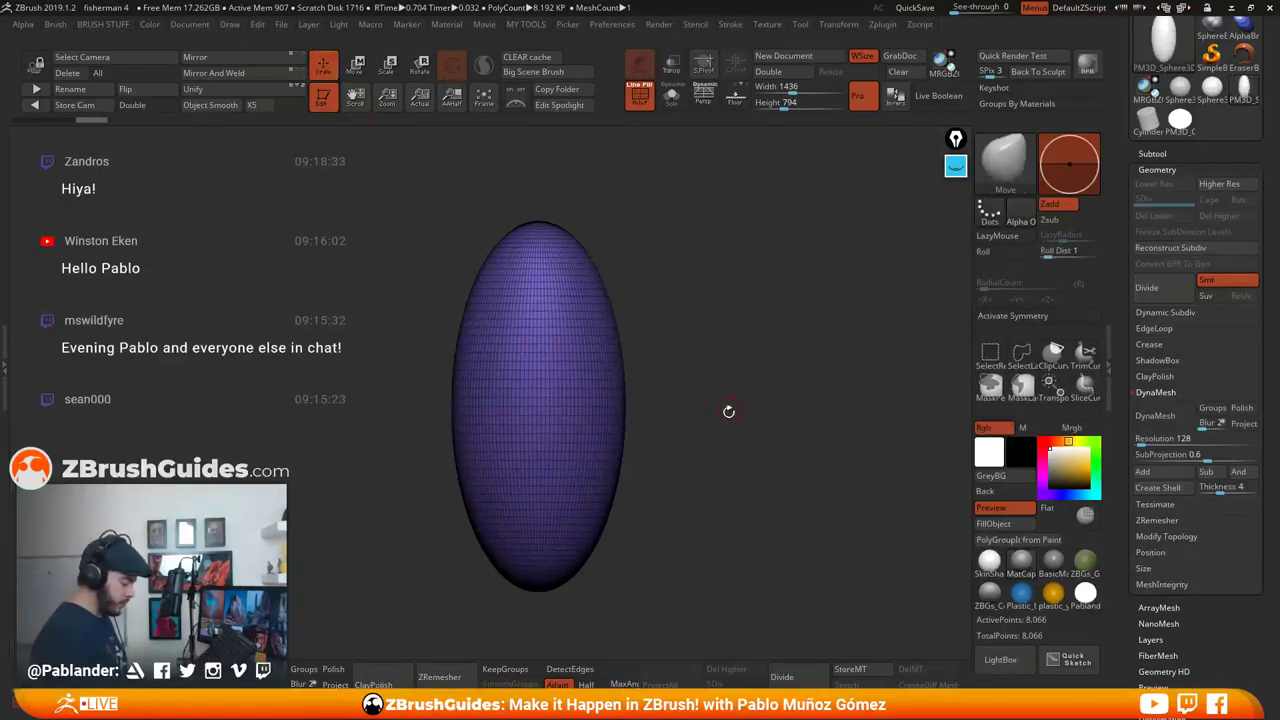
click(1155, 415)
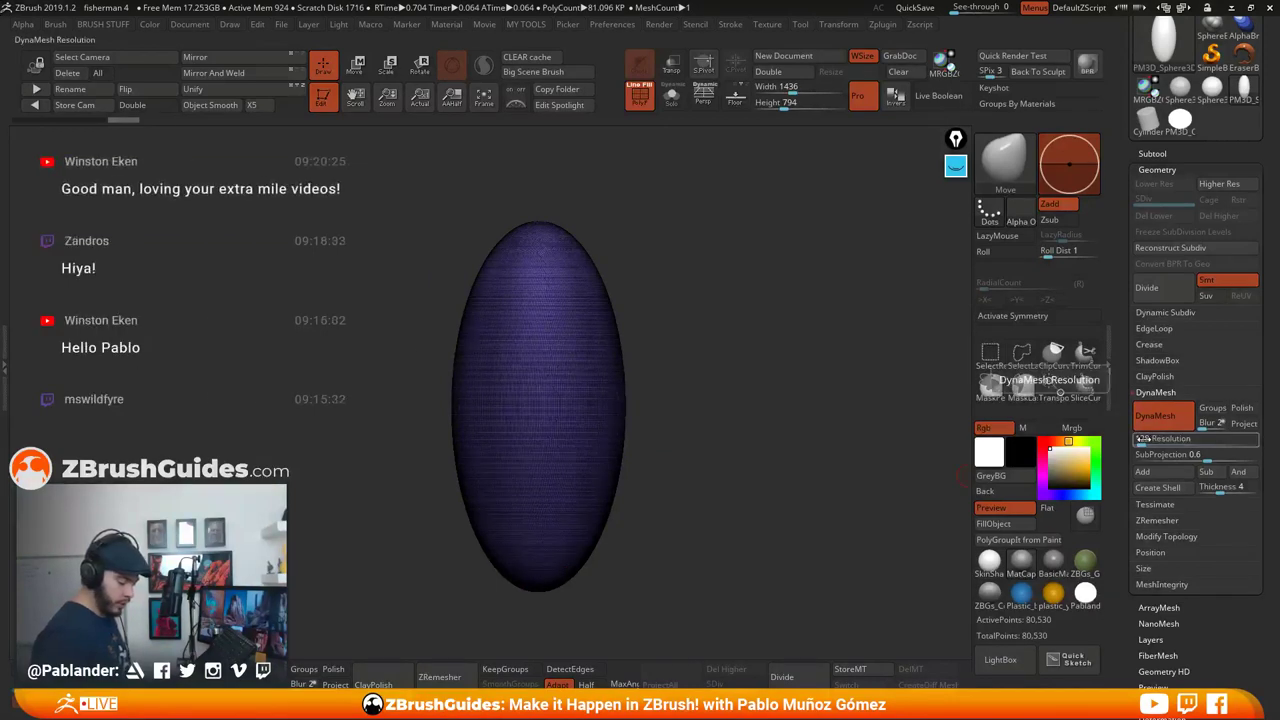
key(w)
drag(538, 406, 500, 436)
key(f)
ctrl+drag(771, 428, 779, 316)
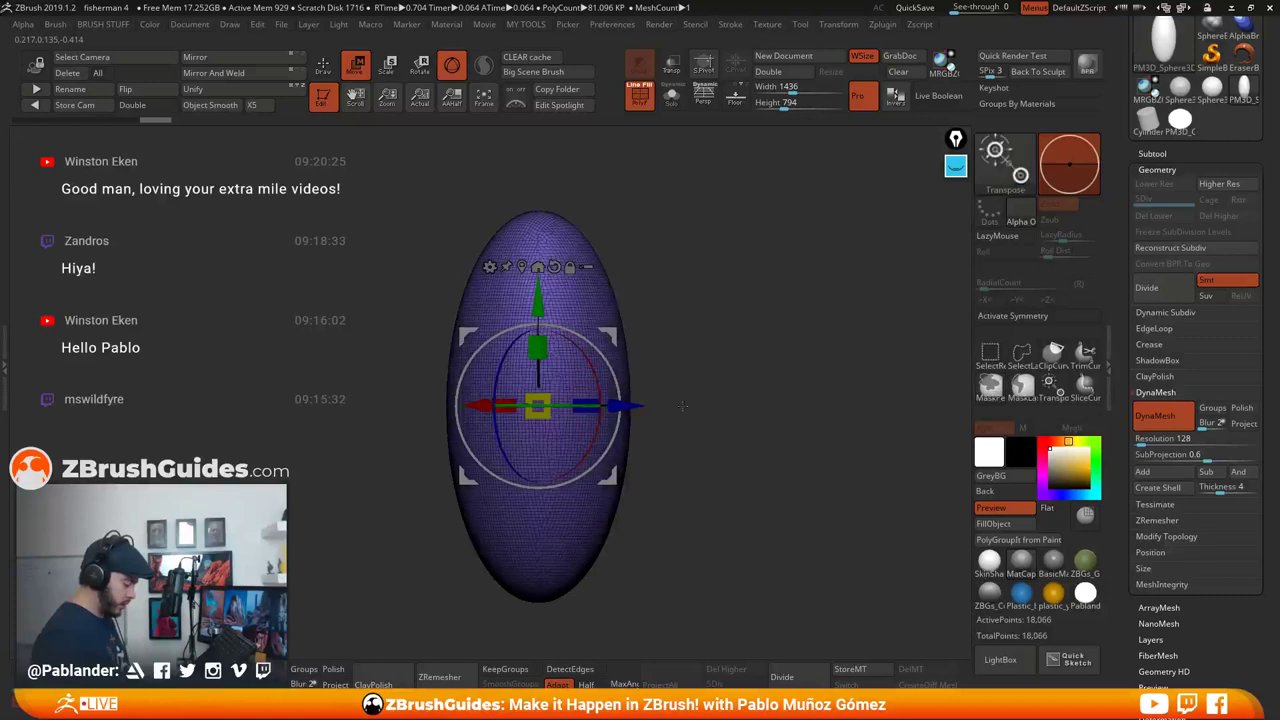
Scale the ellipsoid down further, update its DynaMesh for a coarser grid, and return to draw mode
drag(542, 400, 539, 404)
key(ctrl+z)
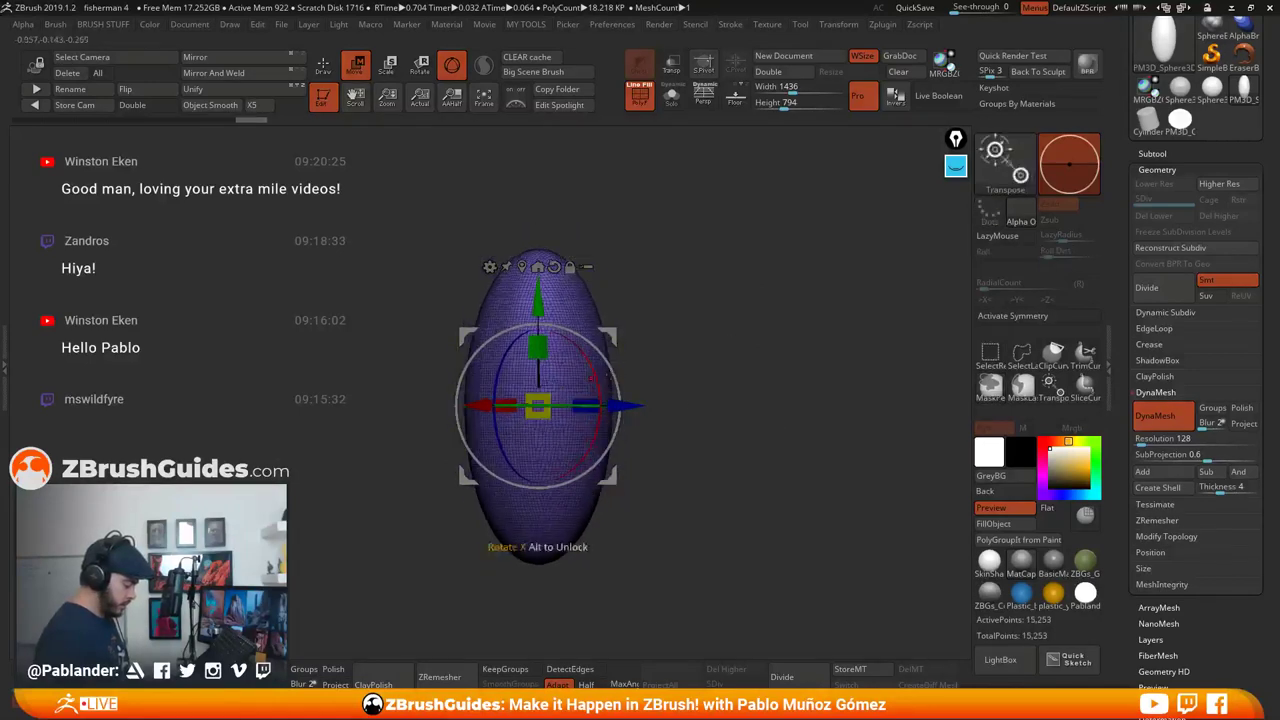
drag(537, 405, 544, 401)
ctrl+drag(715, 327, 739, 475)
key(q)
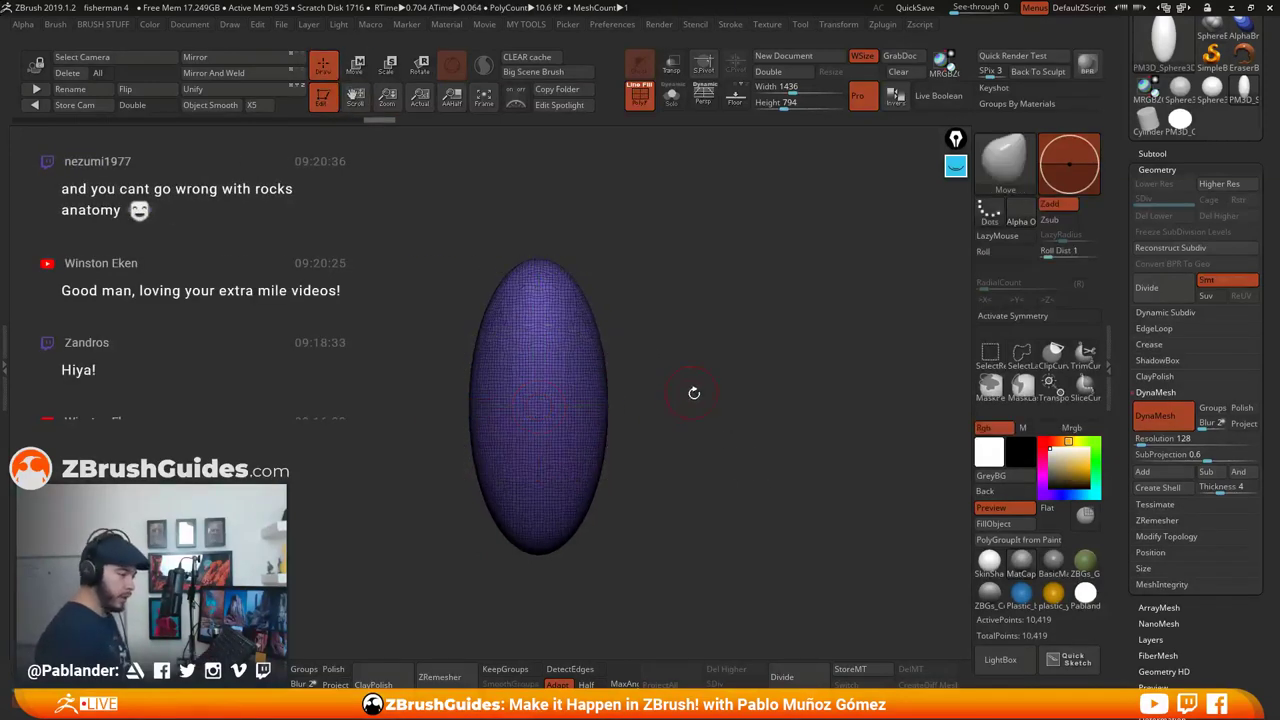
alt+drag(691, 392, 692, 407)
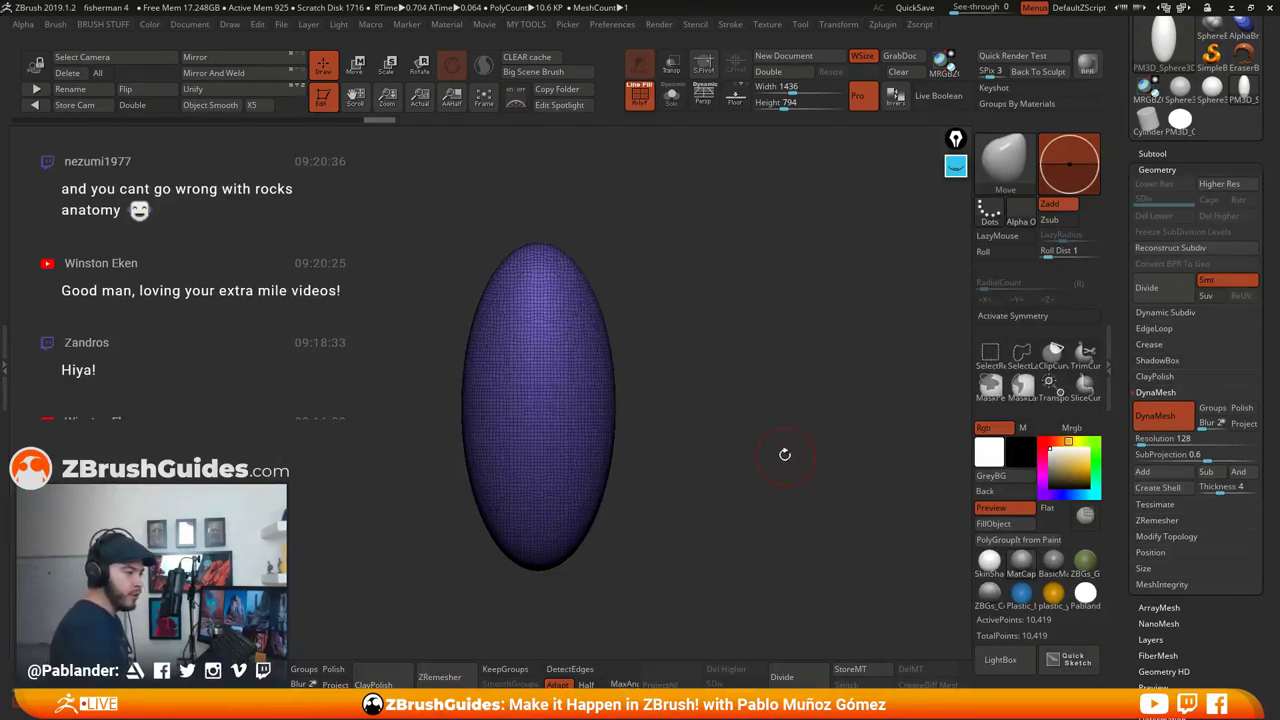
mouse_move(709, 371)
mouse_down()
mouse_move(688, 323)
mouse_move(706, 370)
mouse_up()
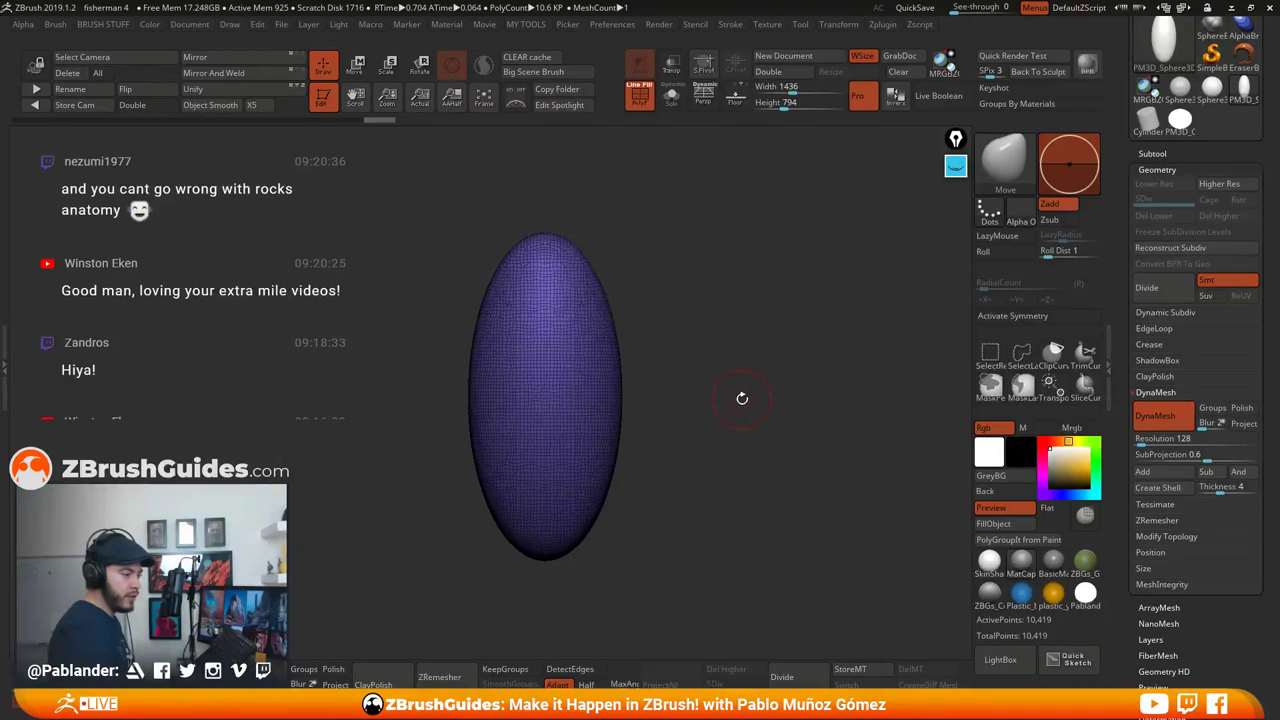
drag(734, 391, 683, 347)
drag(711, 440, 697, 404)
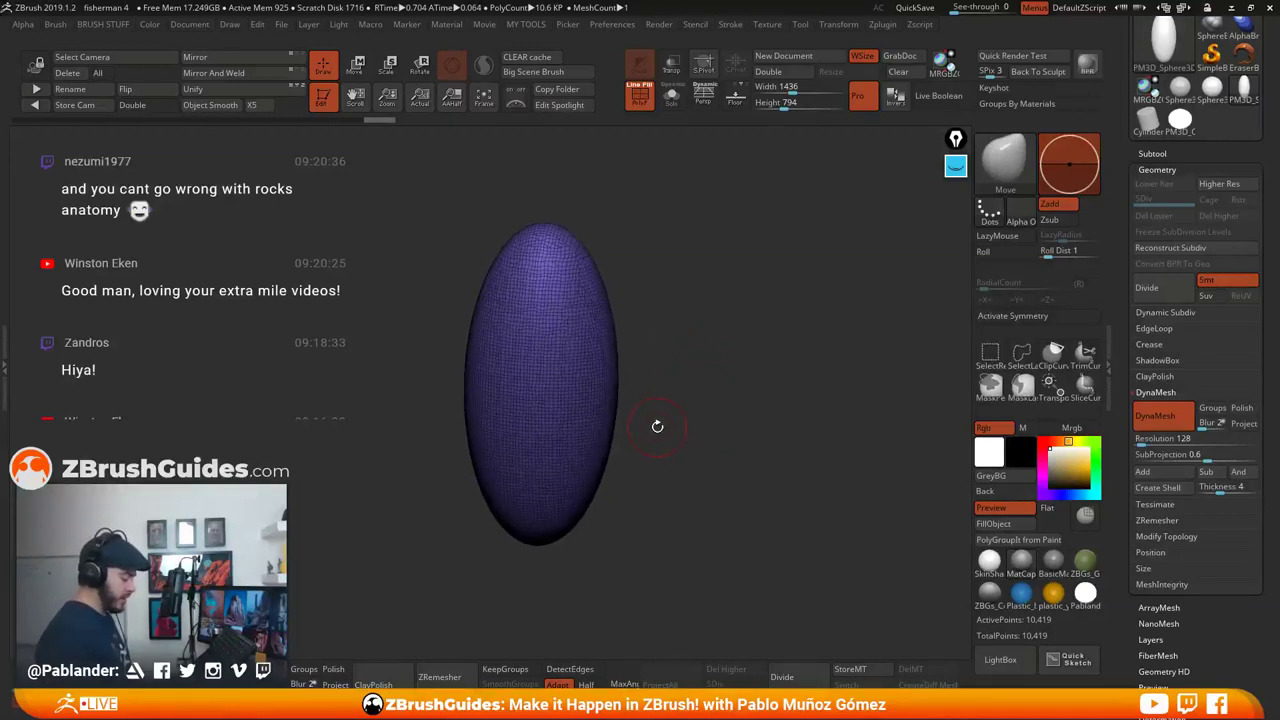
drag(674, 367, 714, 389)
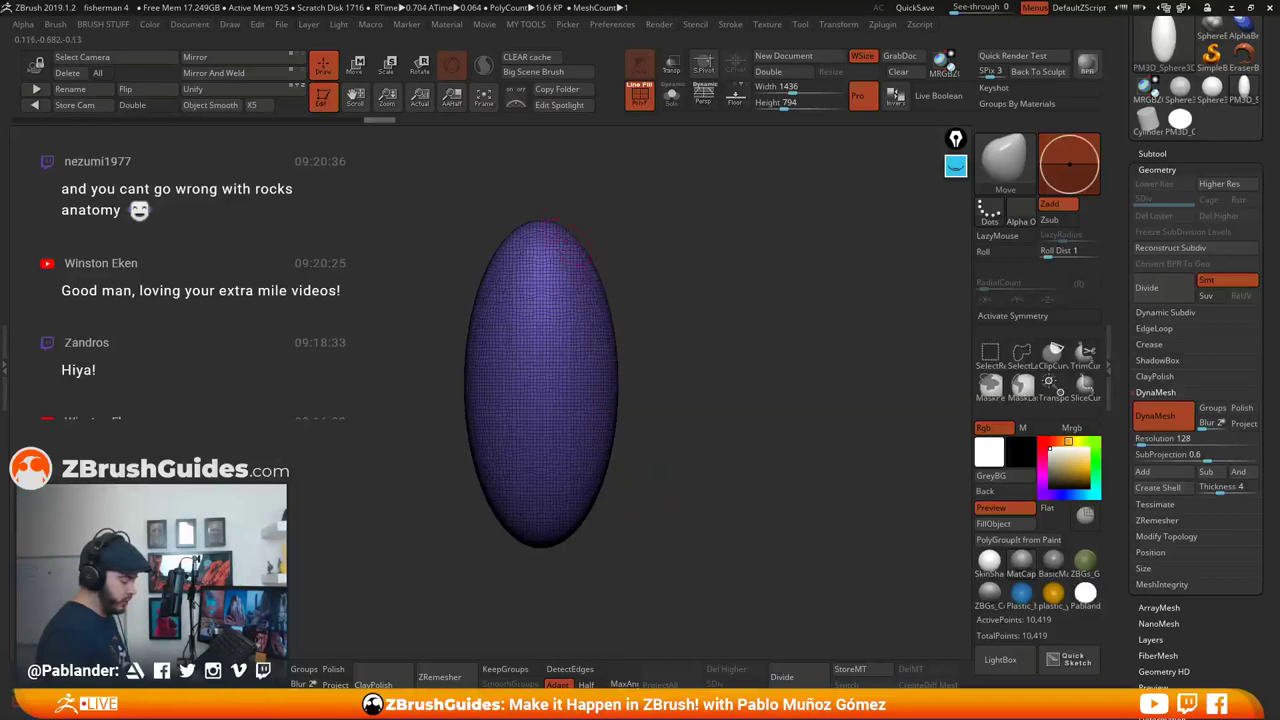
Turn off the polyframe display and compare several materials on the ellipsoid, ending on BasicMaterial2
click(639, 92)
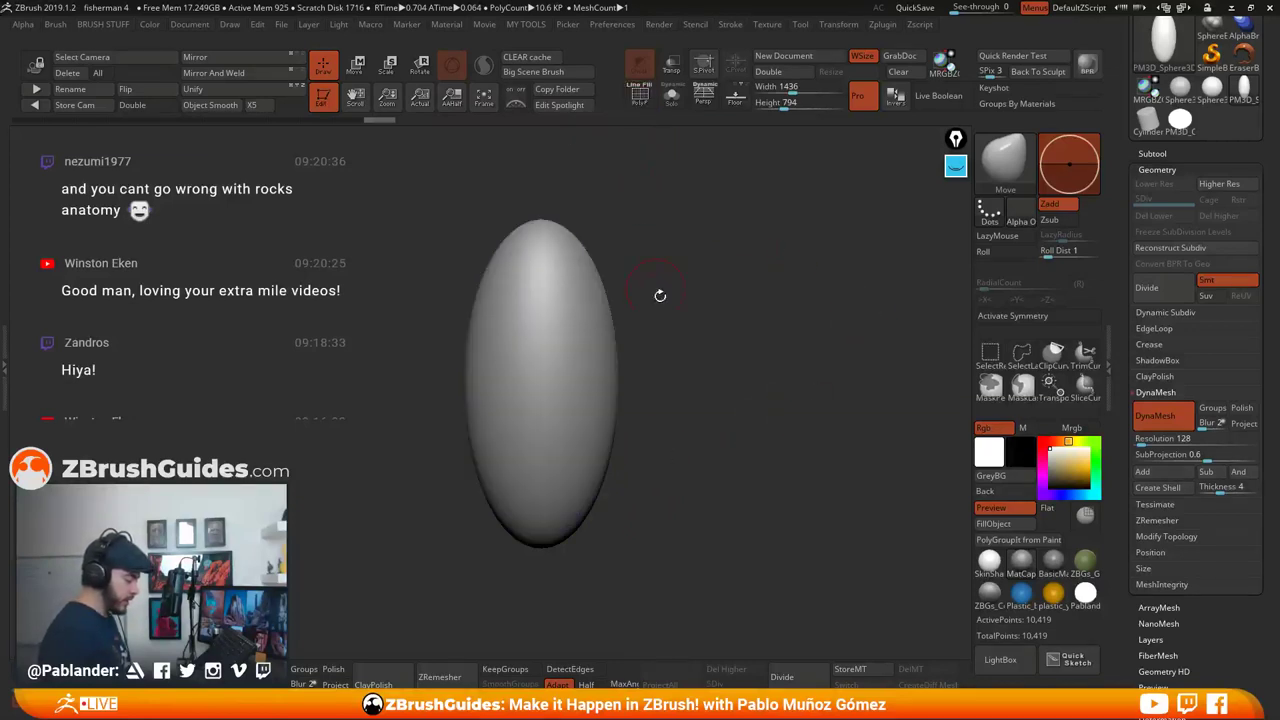
click(1053, 563)
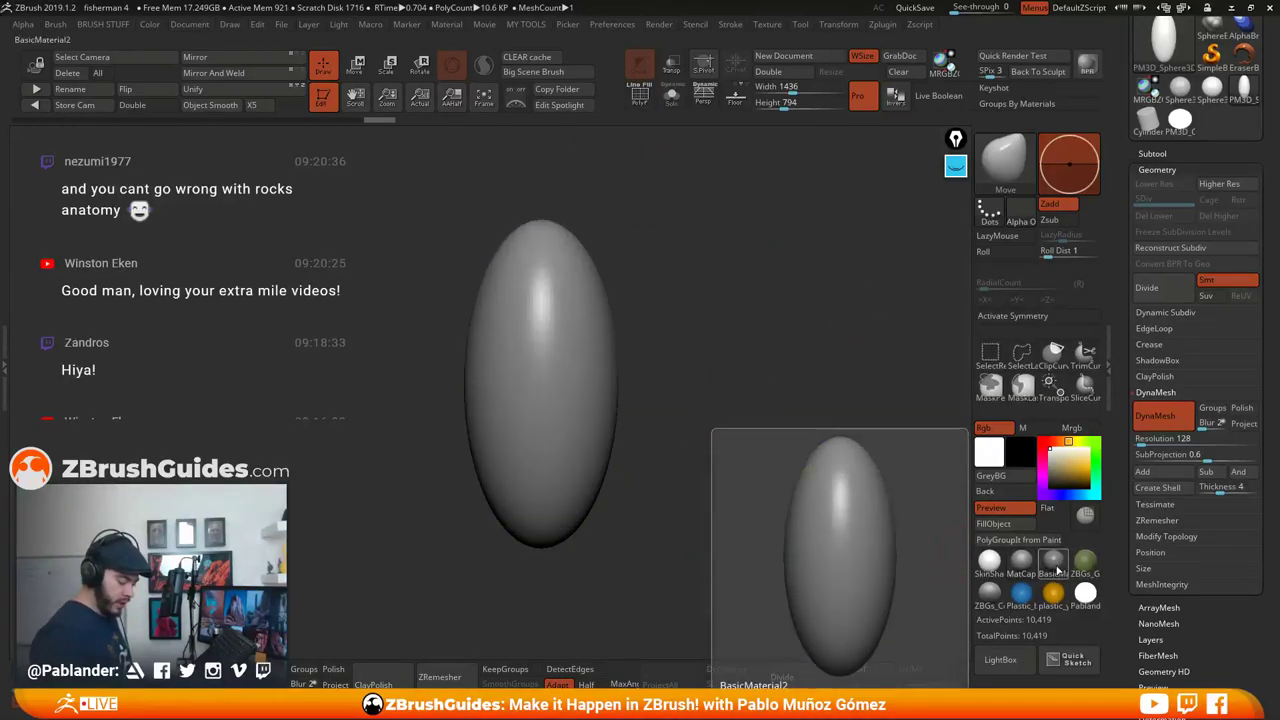
click(1053, 598)
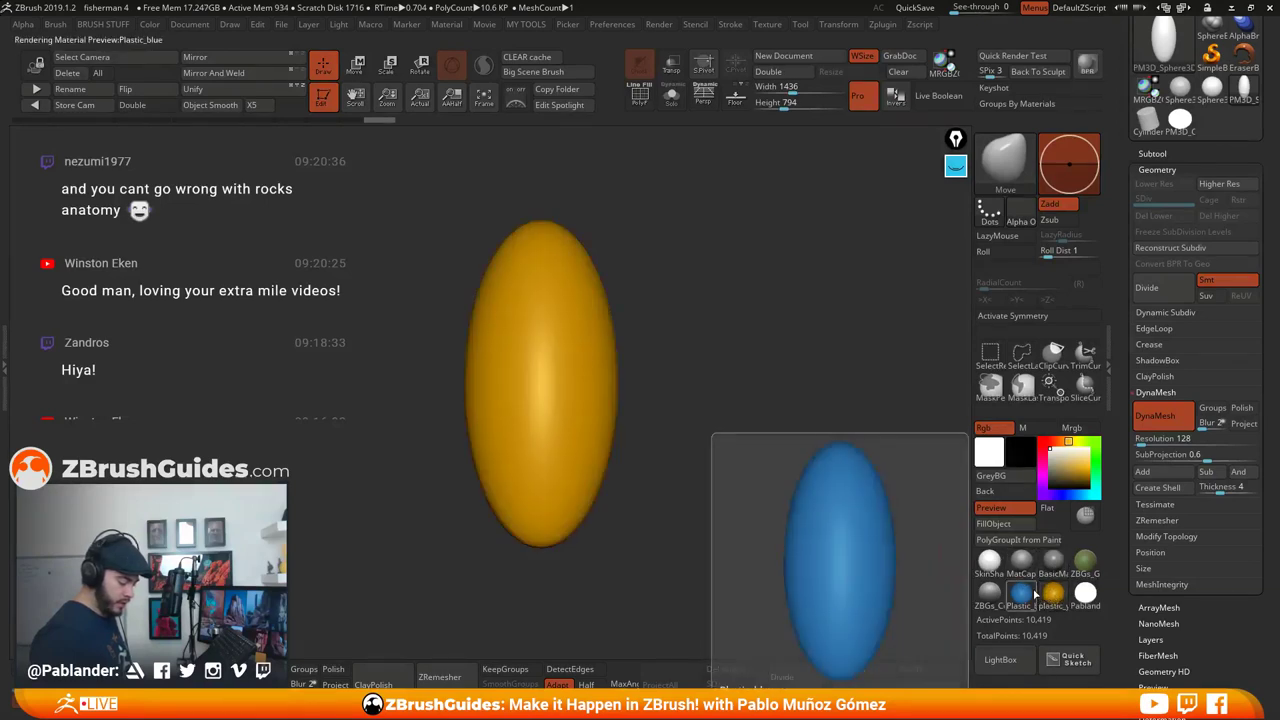
click(1029, 596)
click(1053, 573)
click(1081, 568)
click(1058, 572)
click(1086, 567)
click(1057, 571)
drag(685, 293, 741, 455)
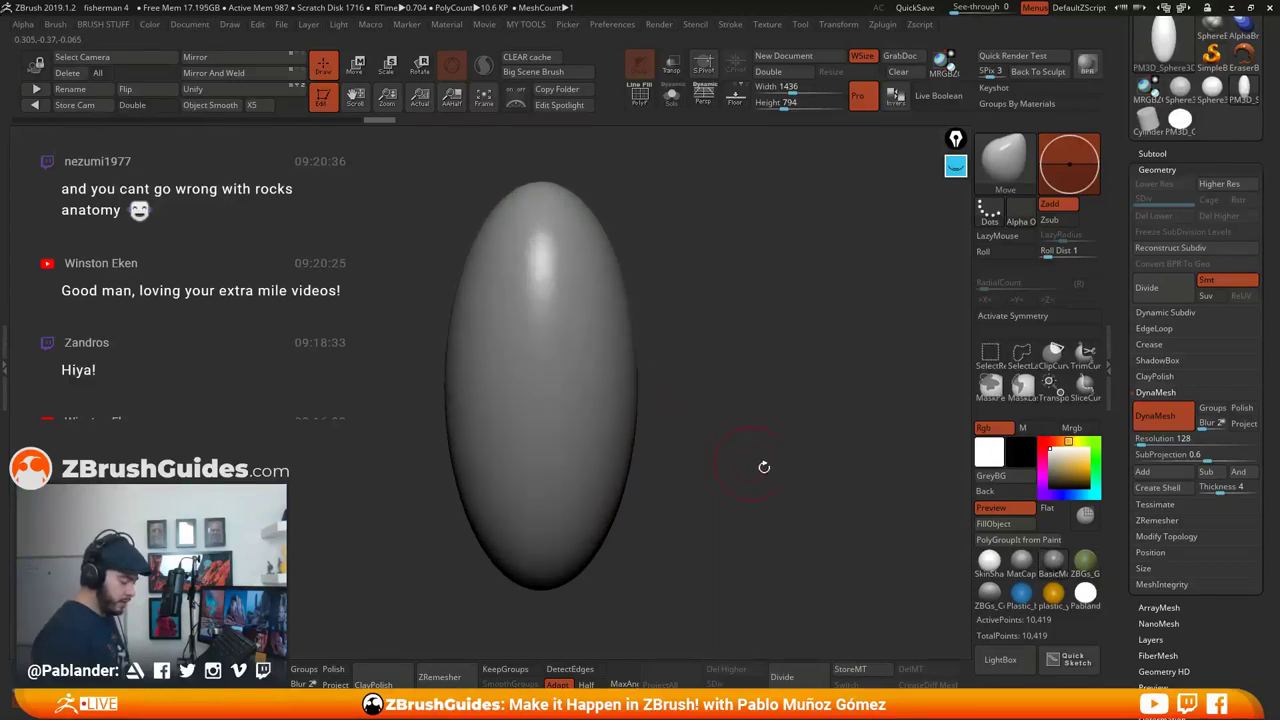
Apply the ZBGs_ComicGrey_Sculpting material and check the ellipsoid's shading from another angle
mouse_move(996, 593)
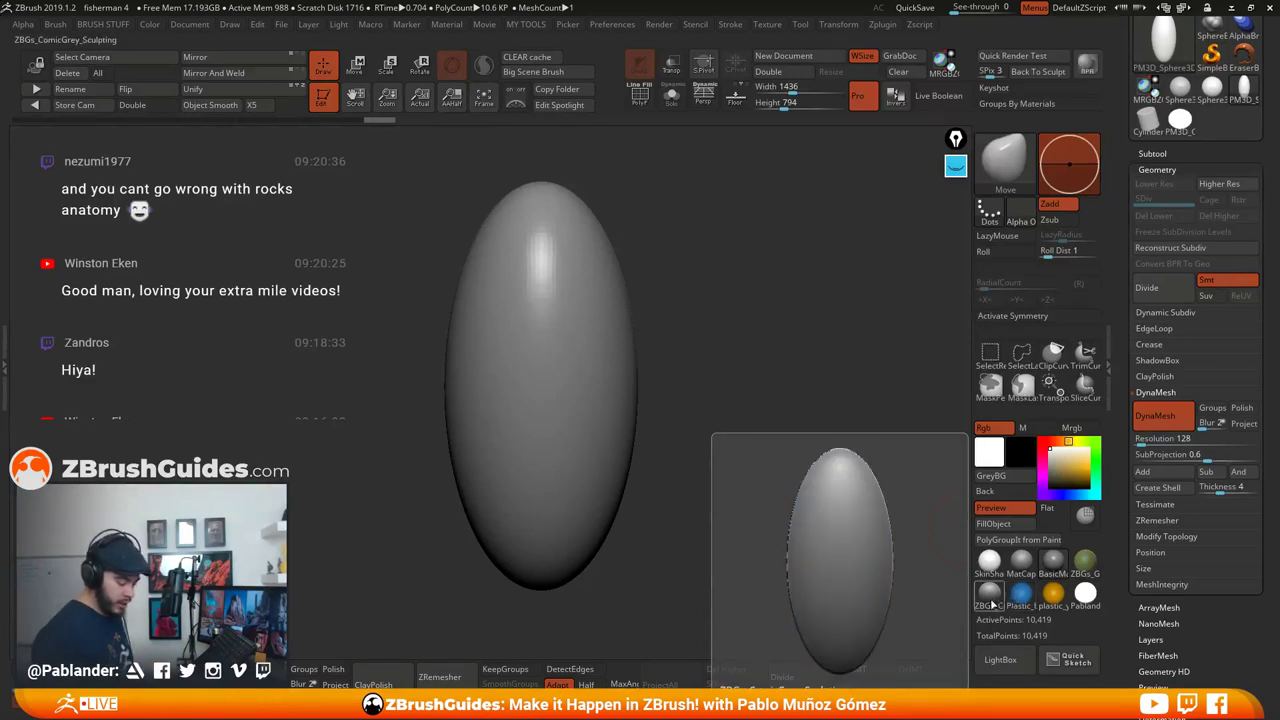
click(988, 595)
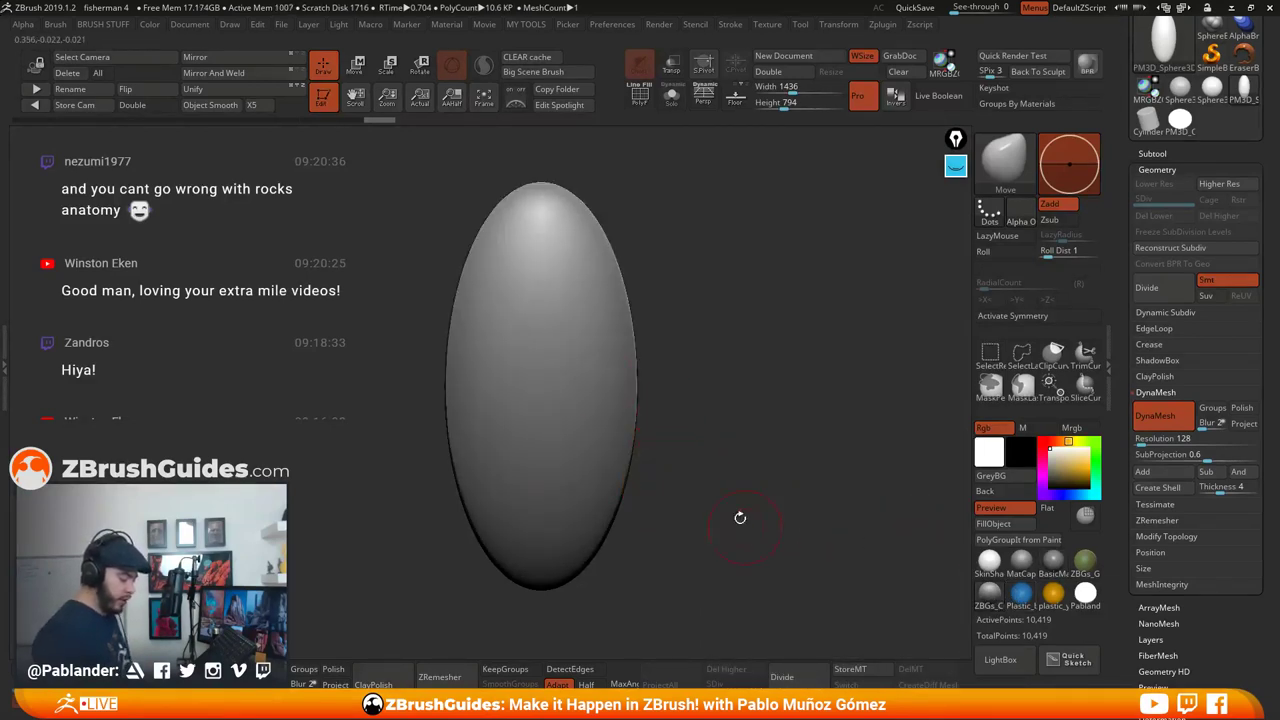
drag(502, 184, 675, 364)
drag(712, 406, 733, 392)
Select the DamStandard brush, try diagonal strokes across the ellipsoid's surface, and undo them
key(F1)
key(F2)
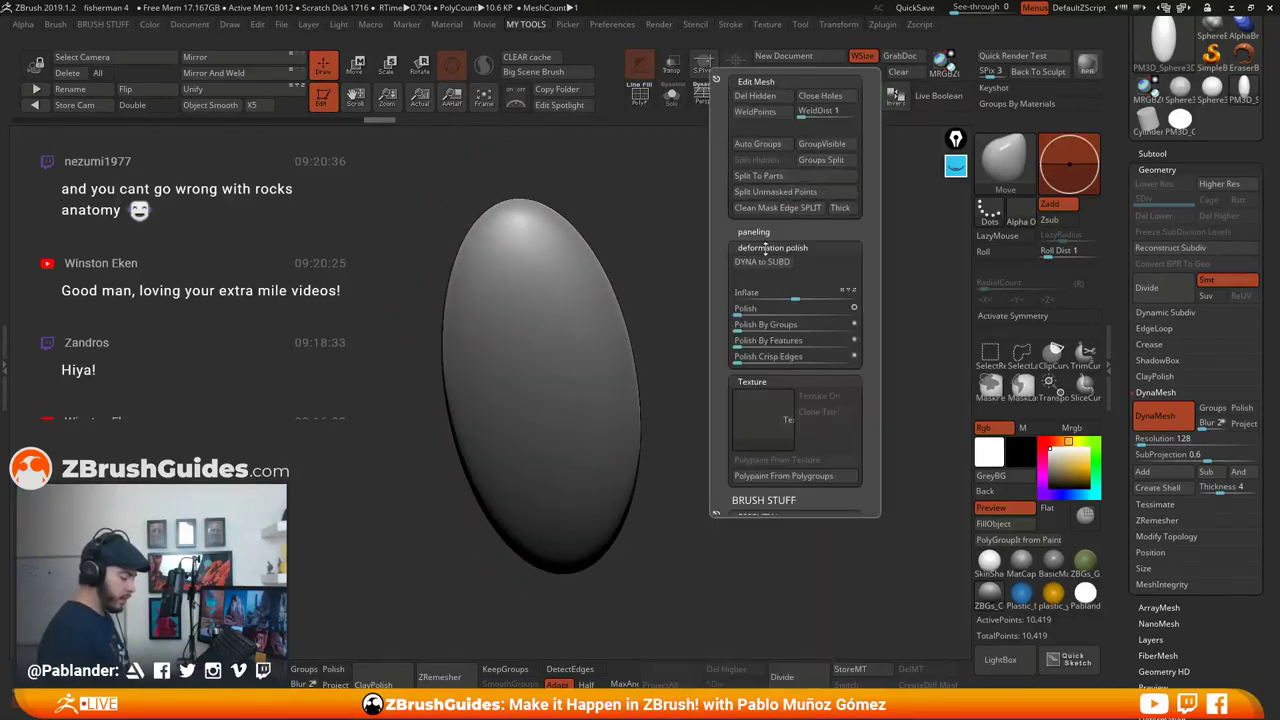
key(F3)
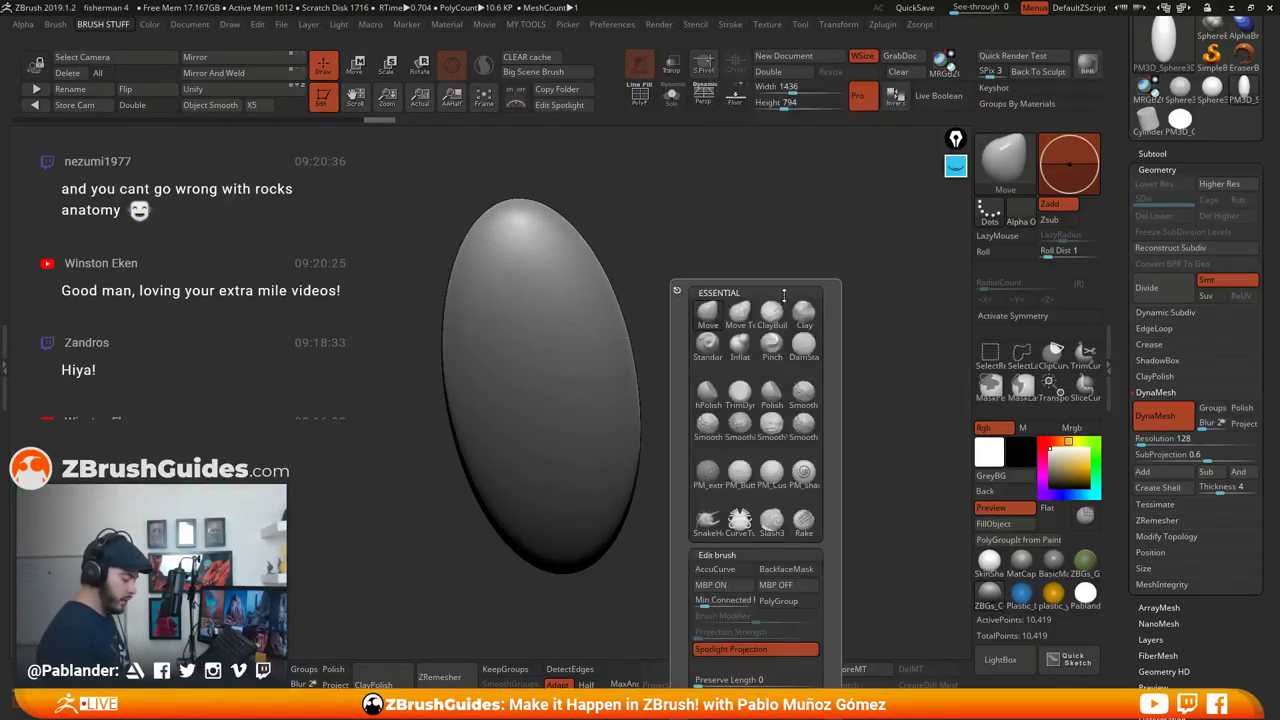
click(803, 345)
drag(598, 294, 470, 438)
mouse_move(671, 306)
mouse_down()
mouse_move(712, 258)
mouse_move(703, 284)
mouse_move(682, 271)
mouse_move(672, 291)
mouse_up()
mouse_move(574, 279)
mouse_down()
mouse_move(480, 342)
mouse_move(574, 280)
mouse_move(430, 397)
mouse_up()
right_drag(537, 361, 570, 360)
right_drag(453, 370, 474, 333)
right_drag(678, 277, 704, 400)
key(ctrl+z)
key(ctrl+z)
Apply BasicMaterial2 to the ellipsoid and bring it back to an upright view
click(1052, 563)
right_drag(812, 496, 675, 378)
right_drag(592, 305, 699, 385)
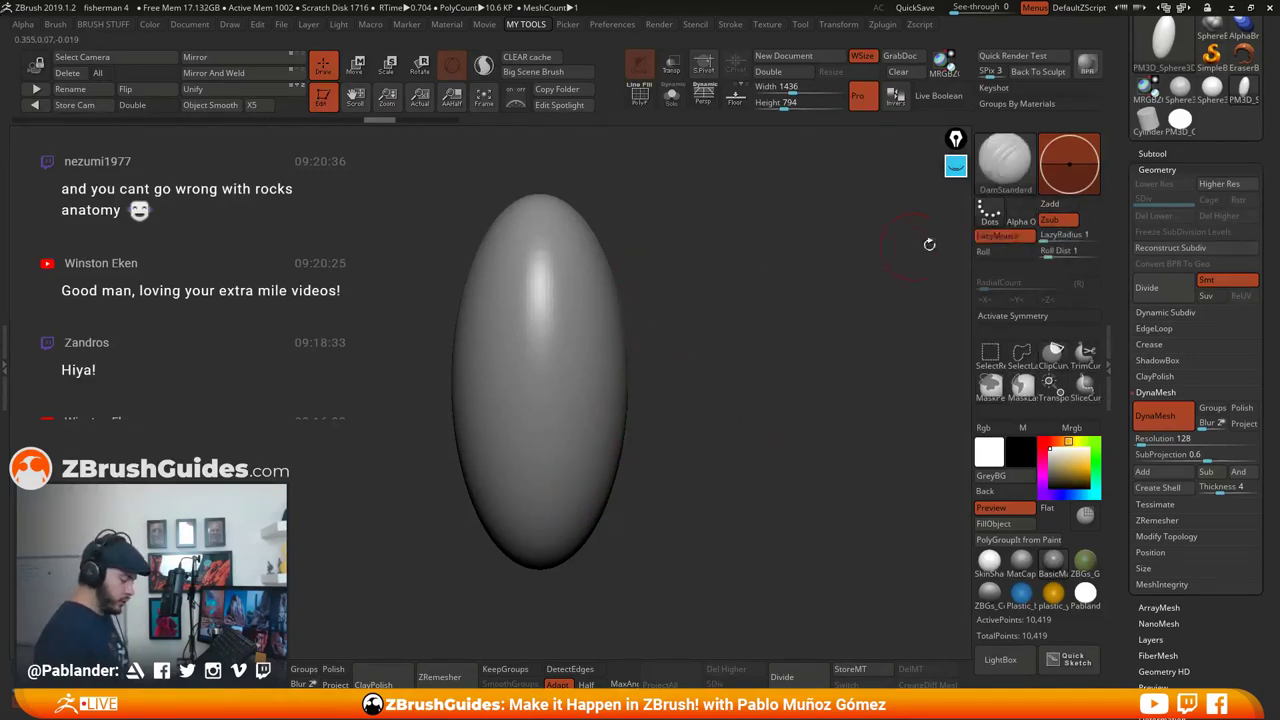
Try ClipCurve cuts down one long side of the ellipsoid, undoing each one
ctrl+shift+drag(626, 314, 574, 598)
key(ctrl+z)
ctrl+shift+drag(591, 200, 625, 437)
key(ctrl+z)
Cut long flat planes into the ellipsoid's sides with ClipCurve from several angles
ctrl+shift+drag(602, 197, 591, 532)
drag(663, 423, 630, 427)
ctrl+shift+drag(407, 433, 525, 176)
drag(624, 221, 705, 246)
ctrl+shift+drag(649, 168, 703, 477)
drag(743, 411, 692, 418)
Clip slanted facets into the upper half and top of the form, redoing the first diagonal cut
ctrl+shift+drag(465, 385, 562, 228)
drag(696, 252, 690, 350)
key(ctrl+z)
ctrl+shift+drag(512, 381, 628, 180)
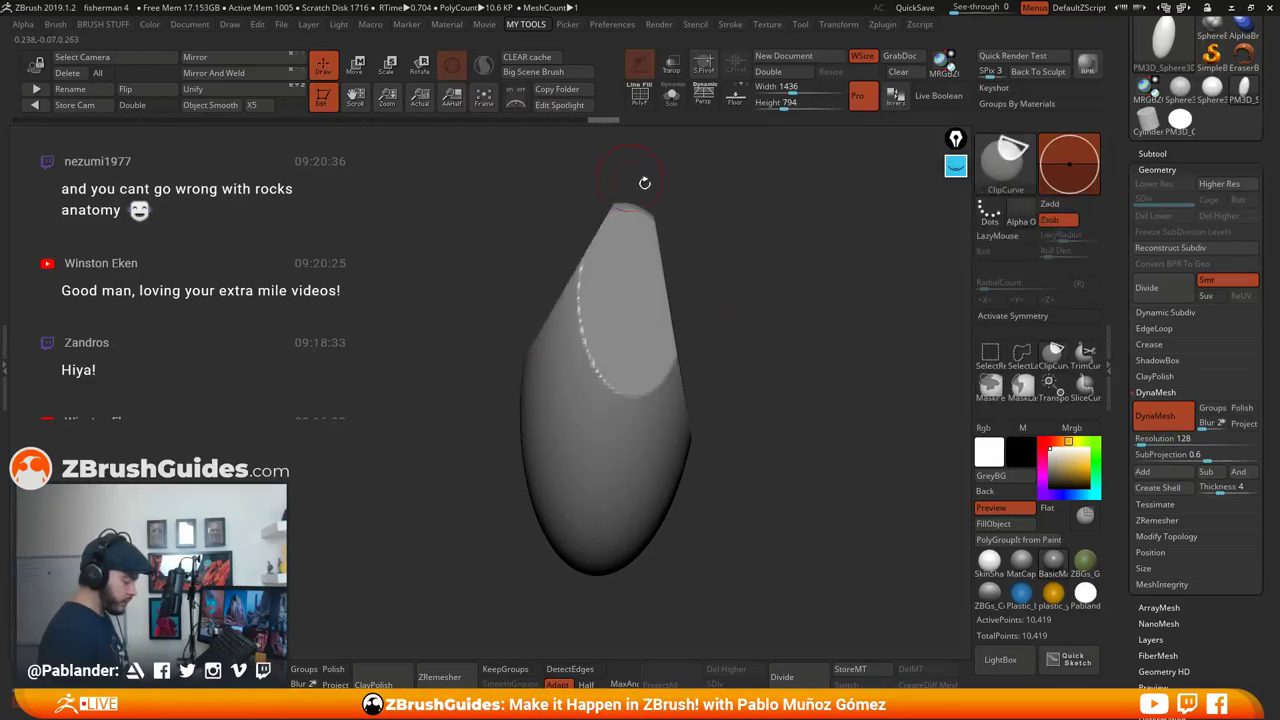
drag(694, 236, 740, 268)
ctrl+shift+drag(525, 260, 733, 208)
mouse_move(755, 262)
mouse_down()
mouse_move(806, 335)
mouse_move(734, 309)
mouse_move(663, 331)
mouse_up()
Clip a diagonal plane and lengthwise facets into the body of the form from other angles
key(ctrl+shift)
mouse_move(543, 491)
ctrl+shift+mouse_down()
mouse_move(471, 233)
mouse_move(737, 303)
ctrl+shift+mouse_up()
key(ctrl+shift)
ctrl+shift+drag(686, 248, 632, 495)
drag(702, 442, 752, 434)
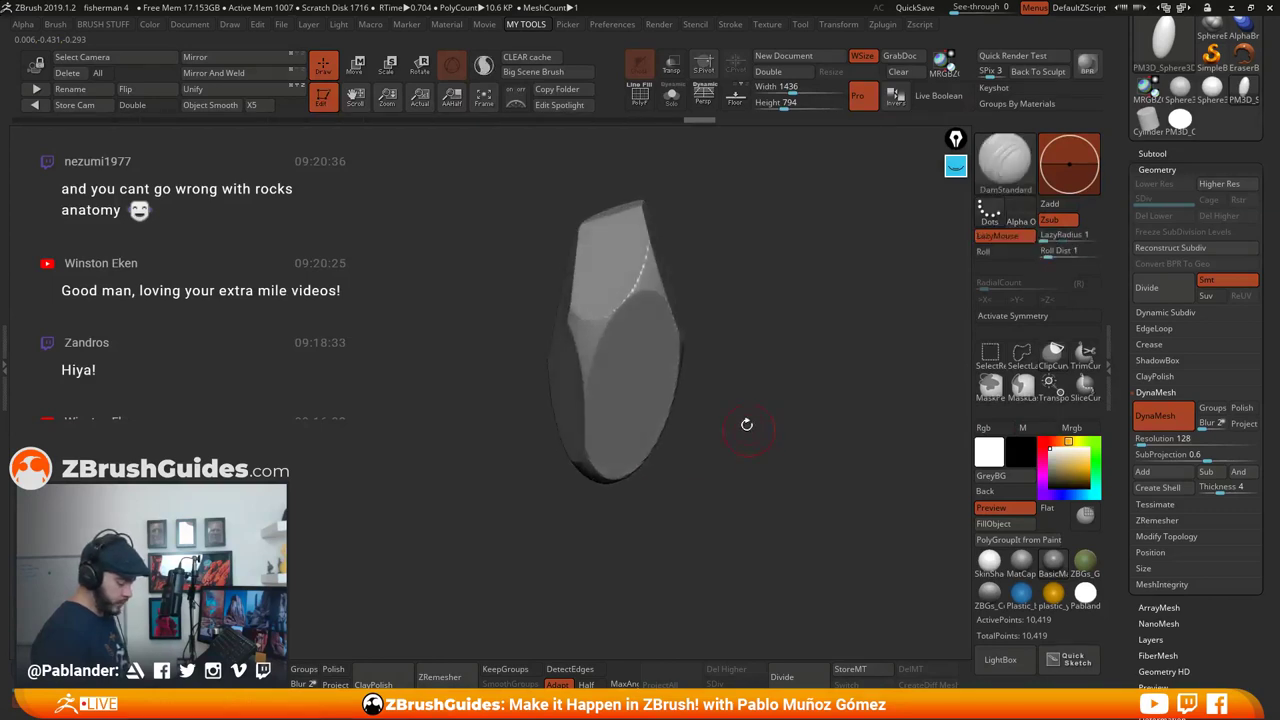
key(ctrl+shift)
ctrl+shift+drag(686, 258, 675, 456)
Clip the lower end of the rock form flat and cut more angular facets around its sides and top
drag(725, 405, 768, 365)
mouse_move(653, 489)
mouse_down()
mouse_move(563, 449)
mouse_move(537, 471)
mouse_move(408, 410)
mouse_up()
key(ctrl+shift)
mouse_move(745, 420)
mouse_down()
mouse_move(694, 491)
mouse_move(542, 402)
mouse_up()
mouse_move(825, 392)
mouse_down()
mouse_move(736, 358)
mouse_move(716, 395)
mouse_move(727, 401)
mouse_move(679, 367)
mouse_move(643, 266)
mouse_up()
ctrl+shift+drag(607, 200, 604, 320)
mouse_move(598, 437)
ctrl+shift+mouse_down()
mouse_move(611, 414)
mouse_move(678, 403)
mouse_move(483, 313)
mouse_move(520, 284)
ctrl+shift+mouse_up()
mouse_move(506, 238)
ctrl+shift+mouse_down()
mouse_move(520, 210)
mouse_move(640, 190)
ctrl+shift+mouse_up()
mouse_move(706, 246)
mouse_down()
mouse_move(714, 302)
mouse_move(641, 191)
mouse_up()
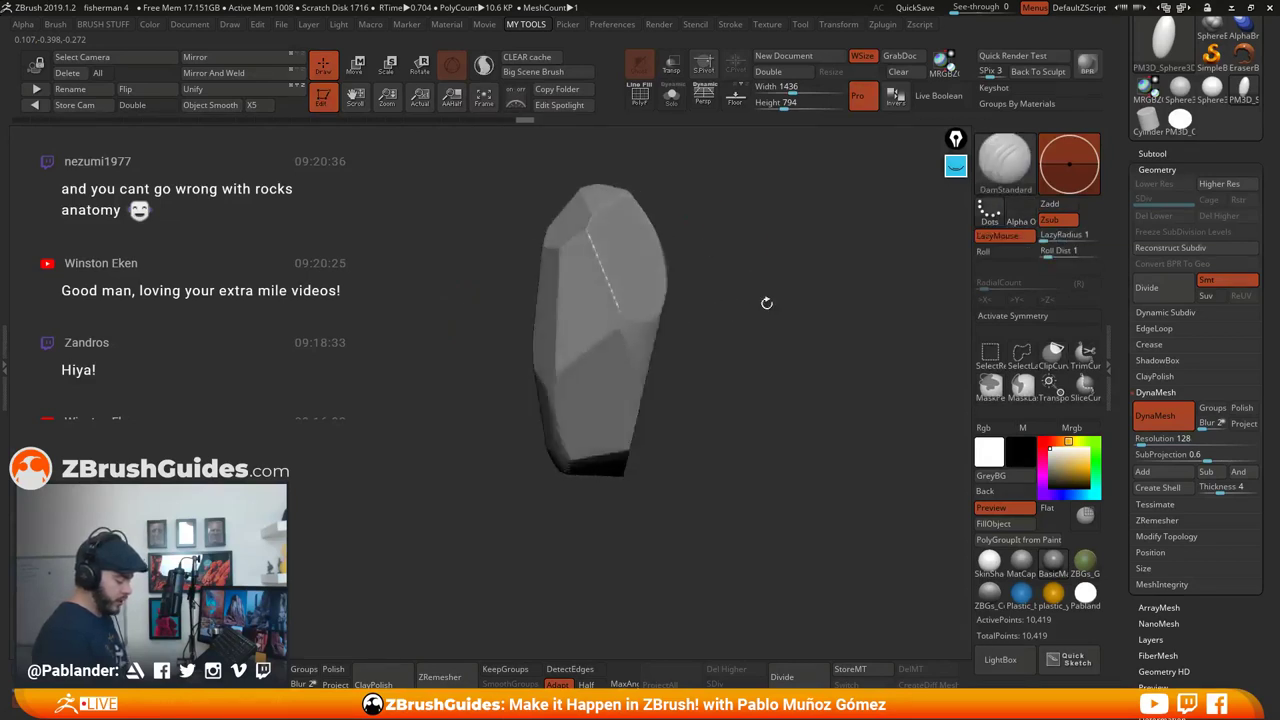
ctrl+shift+drag(677, 324, 680, 331)
Raise the DynaMesh resolution to 288 and remesh the faceted rock form
mouse_move(791, 334)
mouse_down()
mouse_move(723, 306)
mouse_move(735, 325)
mouse_move(761, 314)
mouse_up()
drag(785, 250, 738, 308)
drag(752, 351, 735, 371)
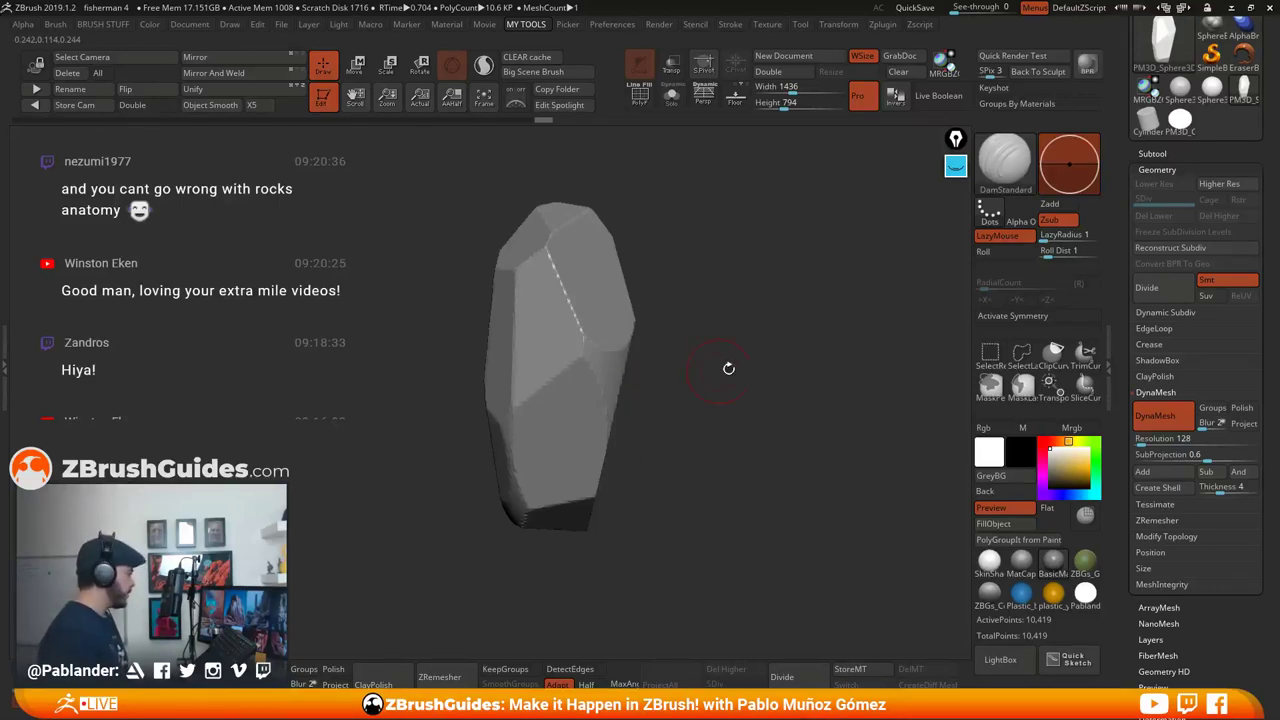
drag(761, 393, 762, 405)
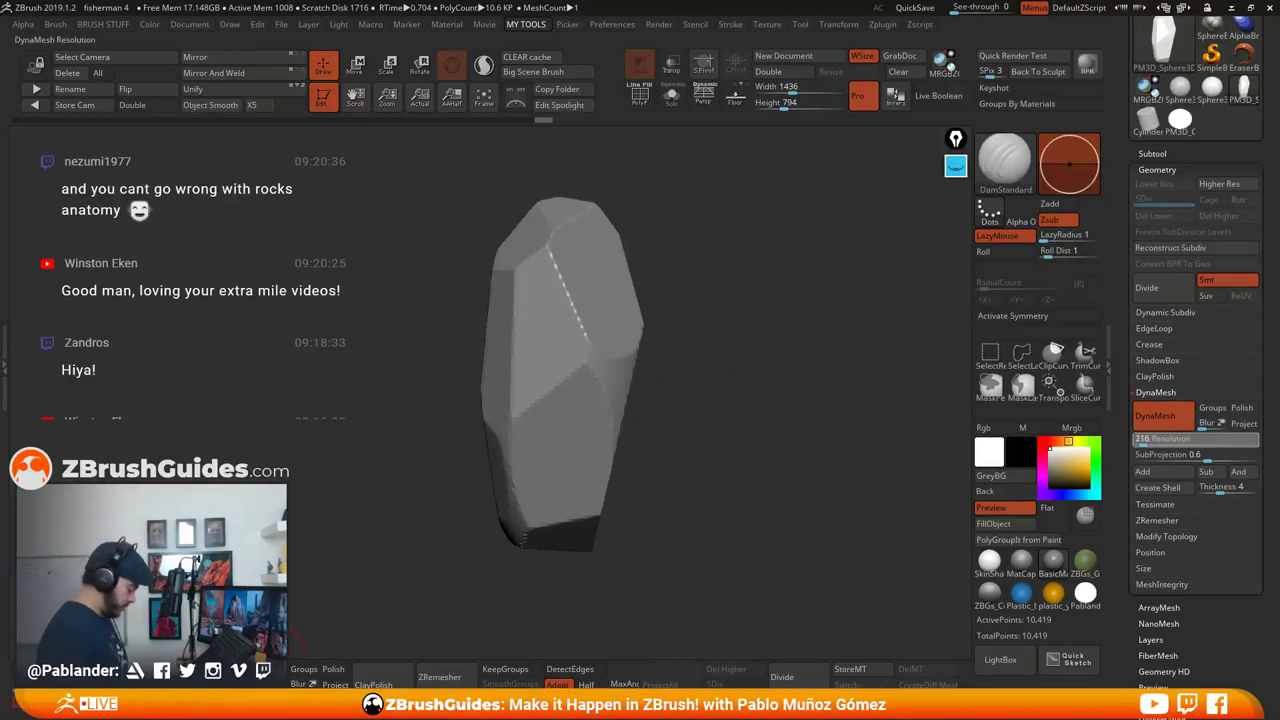
ctrl+drag(709, 255, 715, 308)
drag(751, 452, 726, 423)
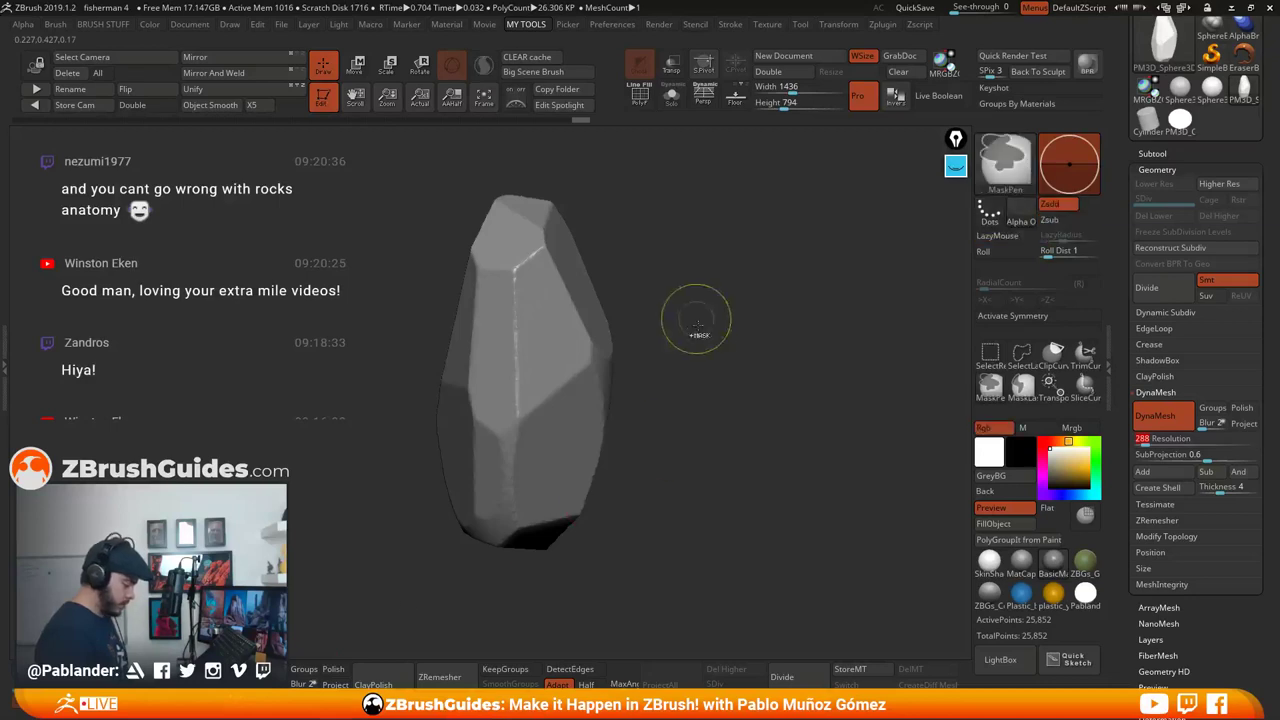
drag(757, 528, 711, 457)
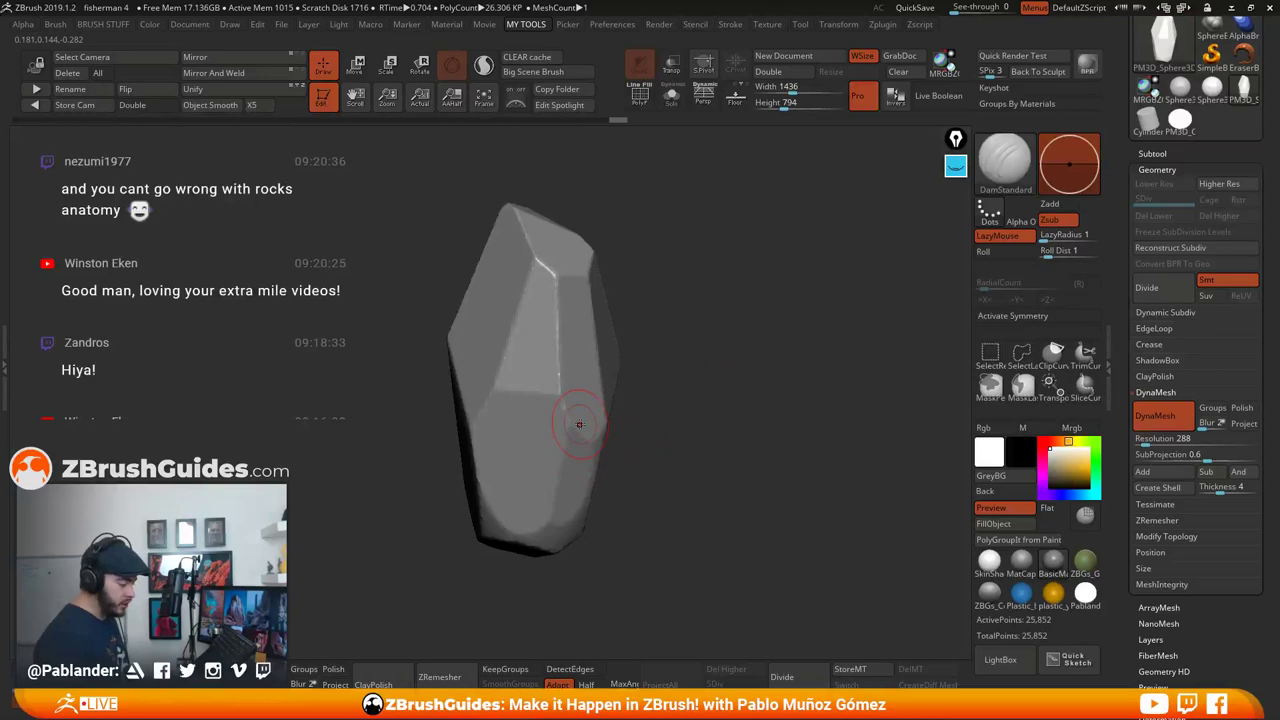
Browse the custom Rocks brushes in LightBox, then close it and return to the rock model
click(1000, 659)
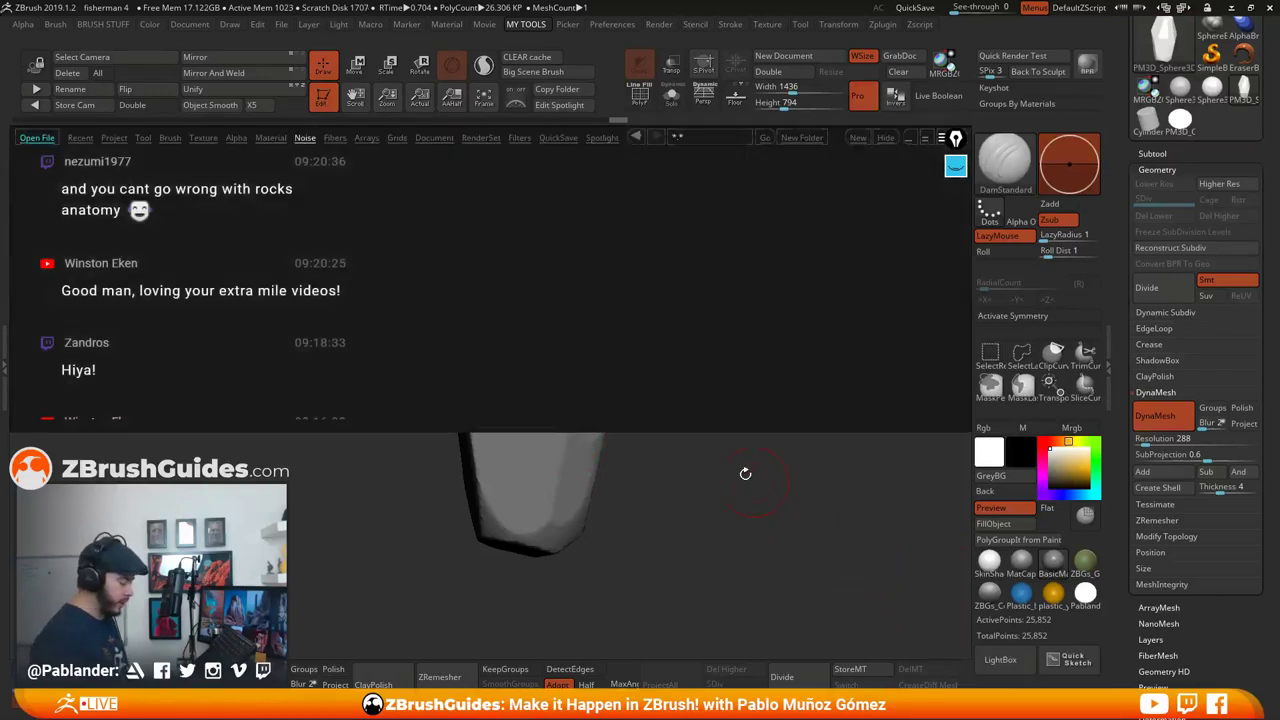
click(170, 140)
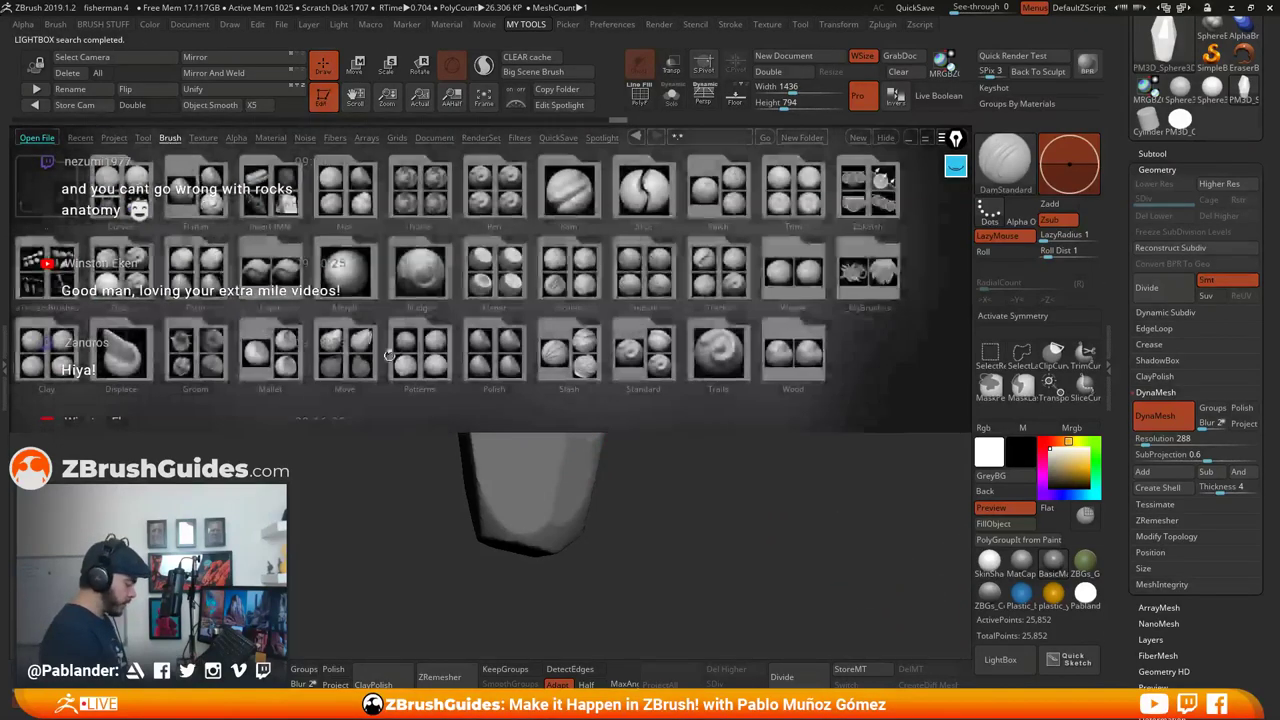
click(868, 285)
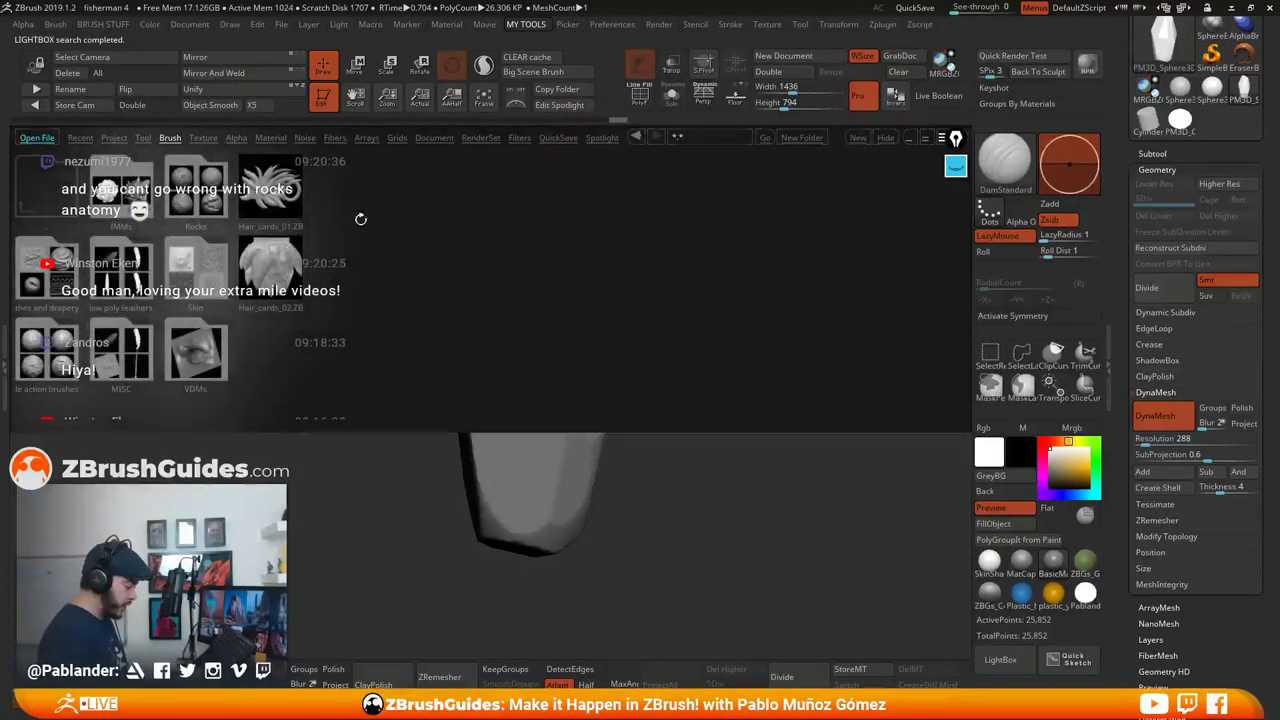
click(198, 200)
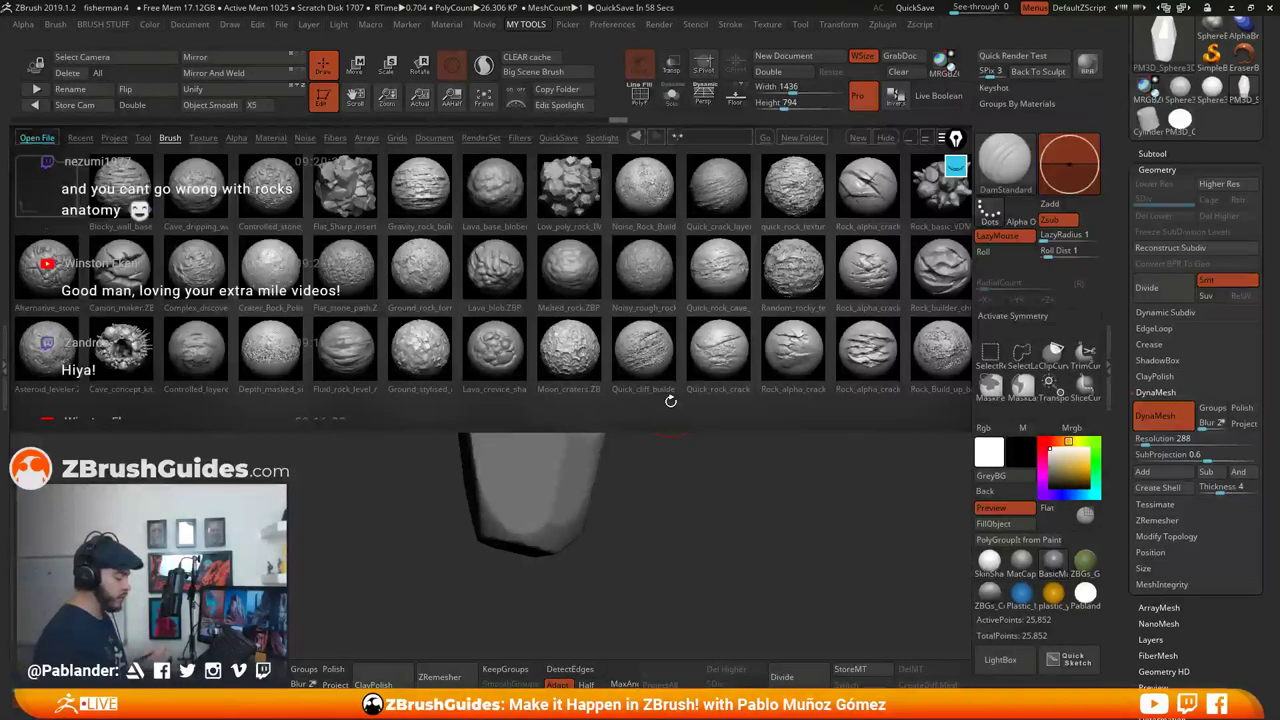
click(790, 345)
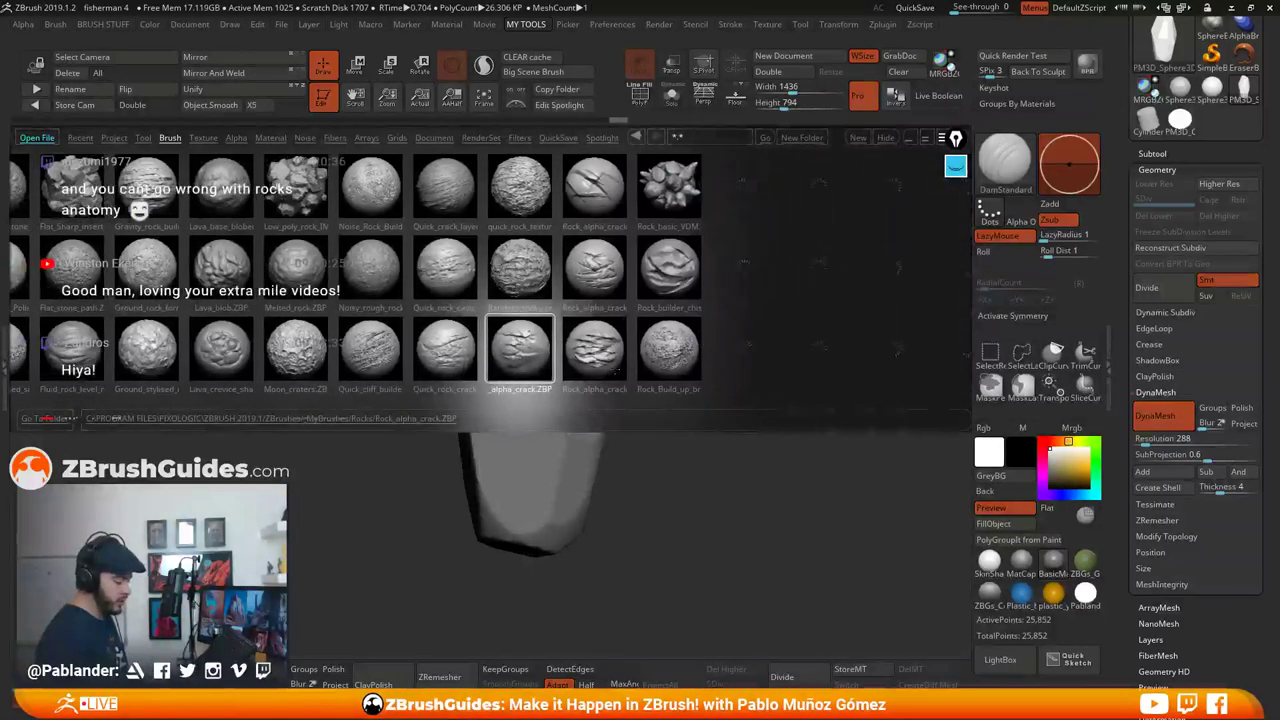
click(745, 355)
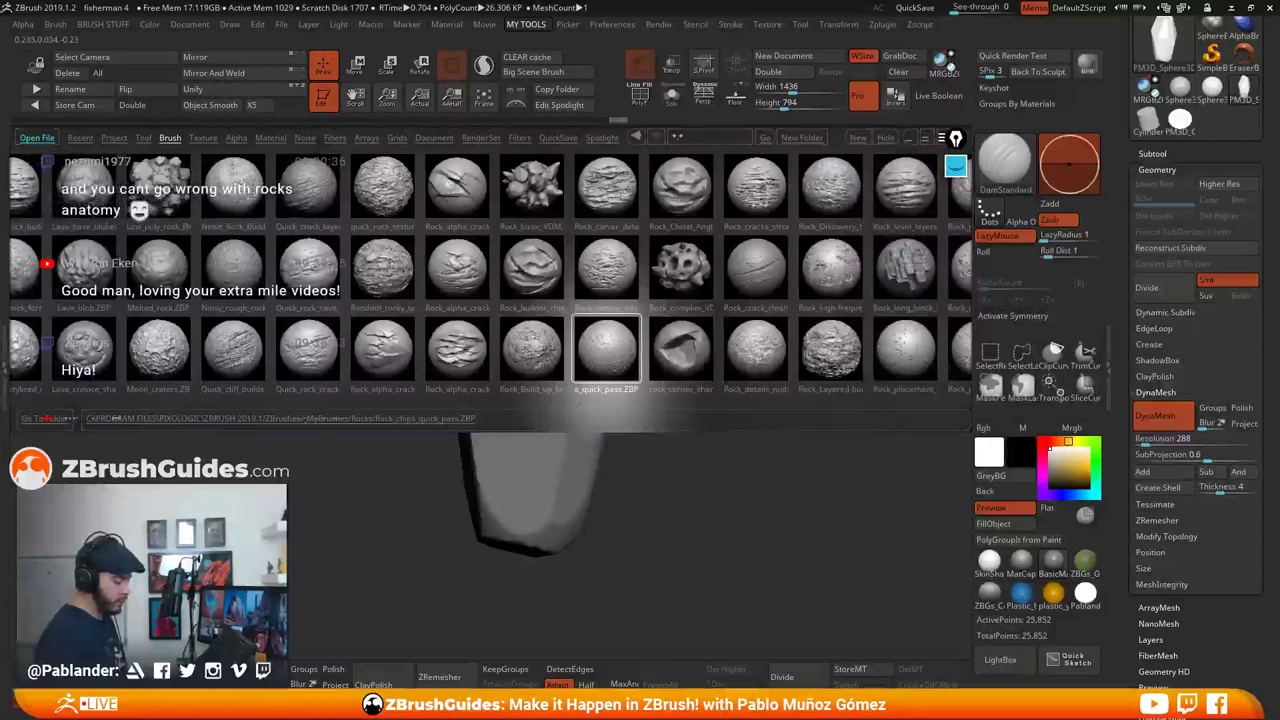
click(789, 347)
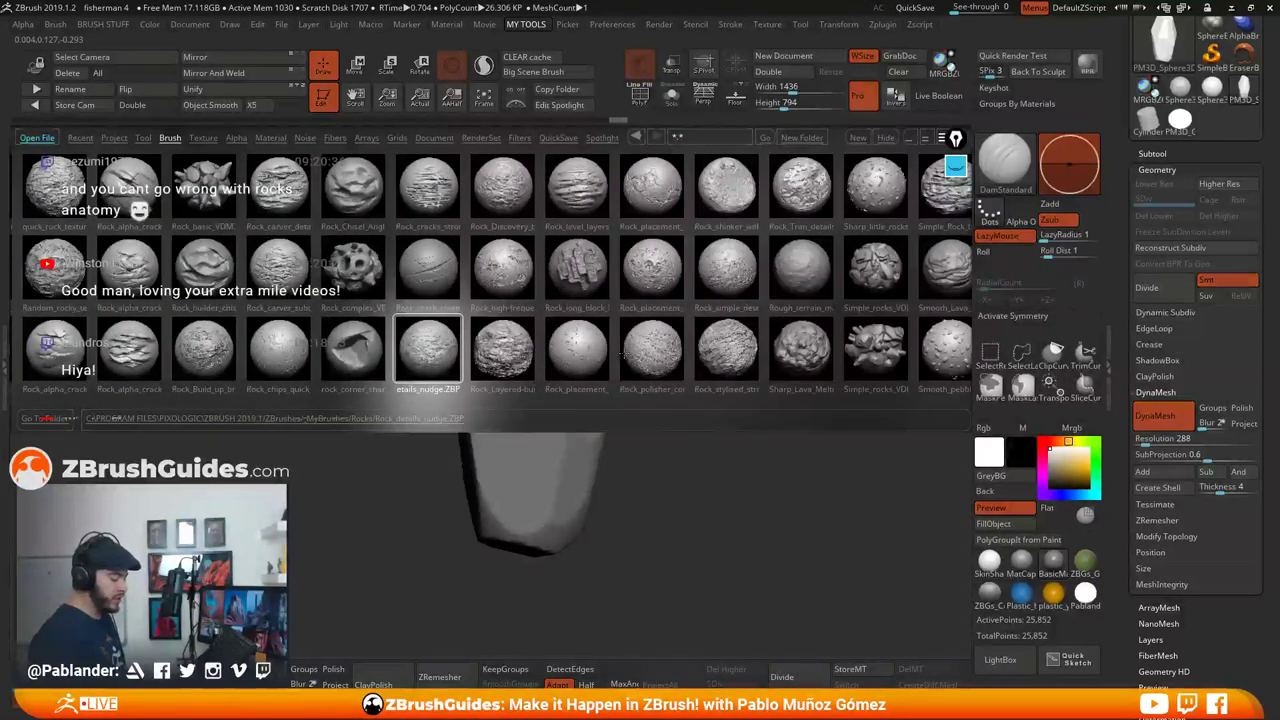
drag(752, 352, 626, 365)
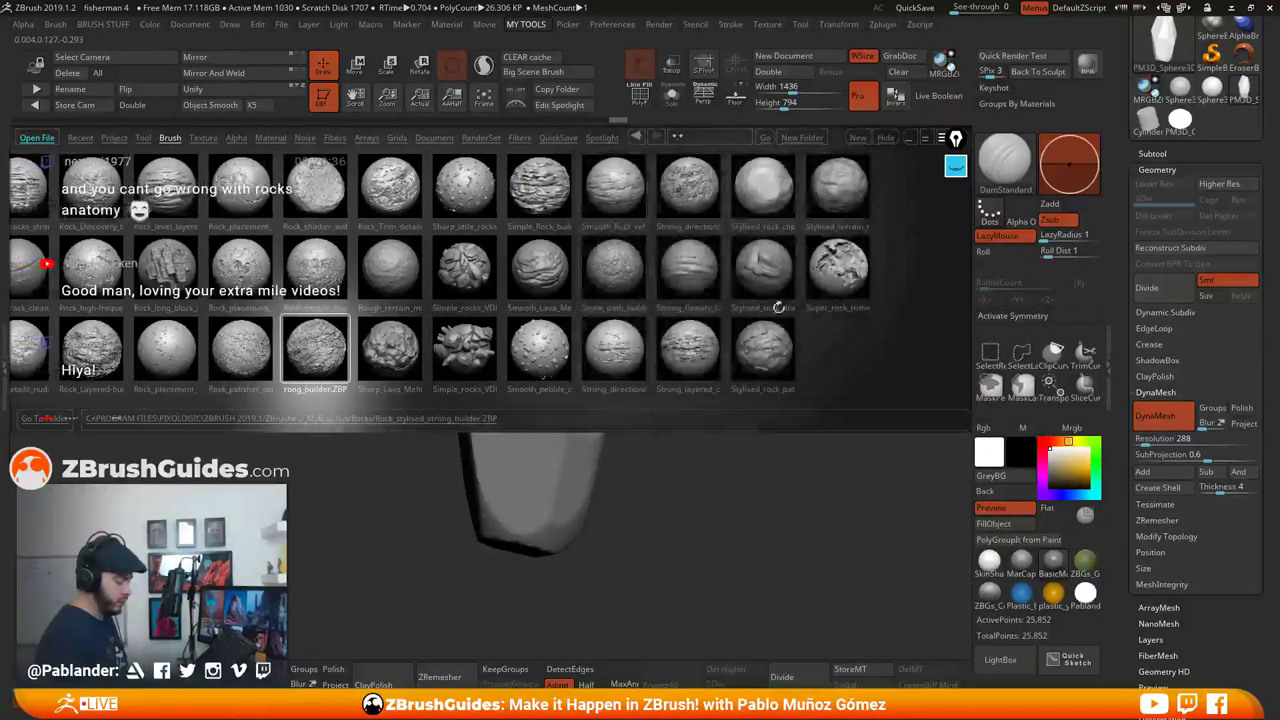
drag(466, 358, 612, 378)
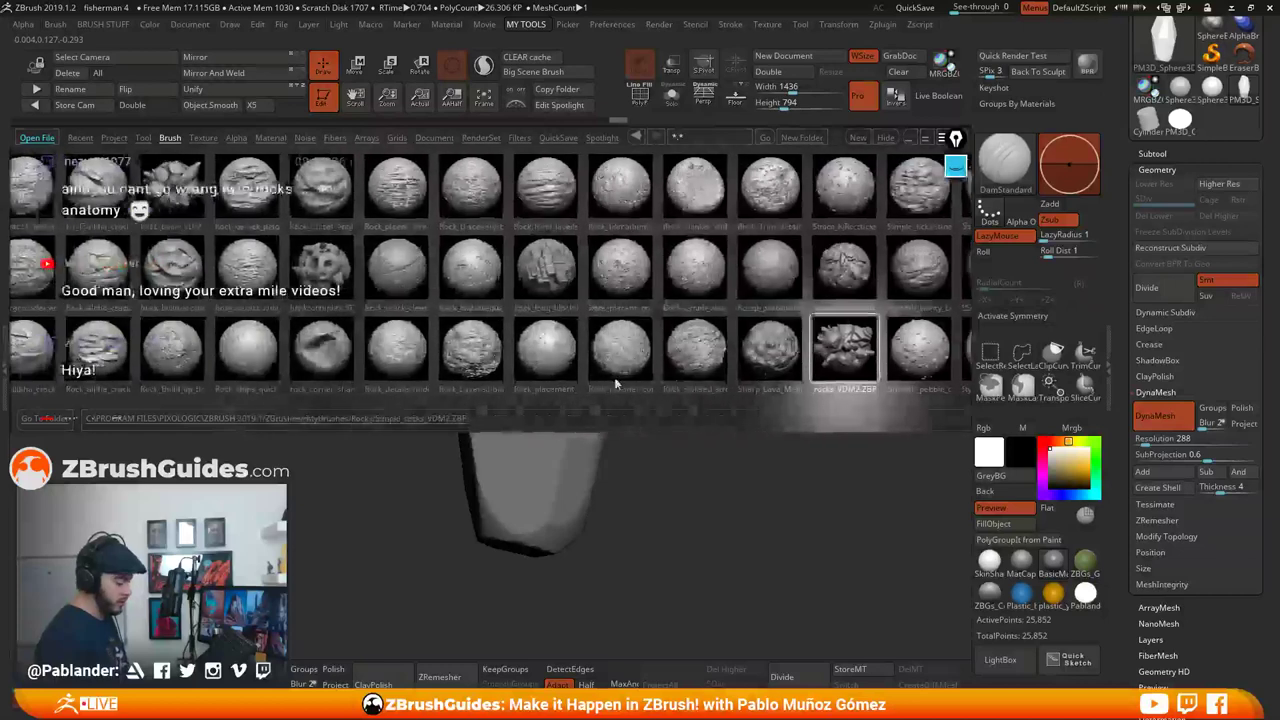
click(1018, 664)
drag(701, 335, 705, 400)
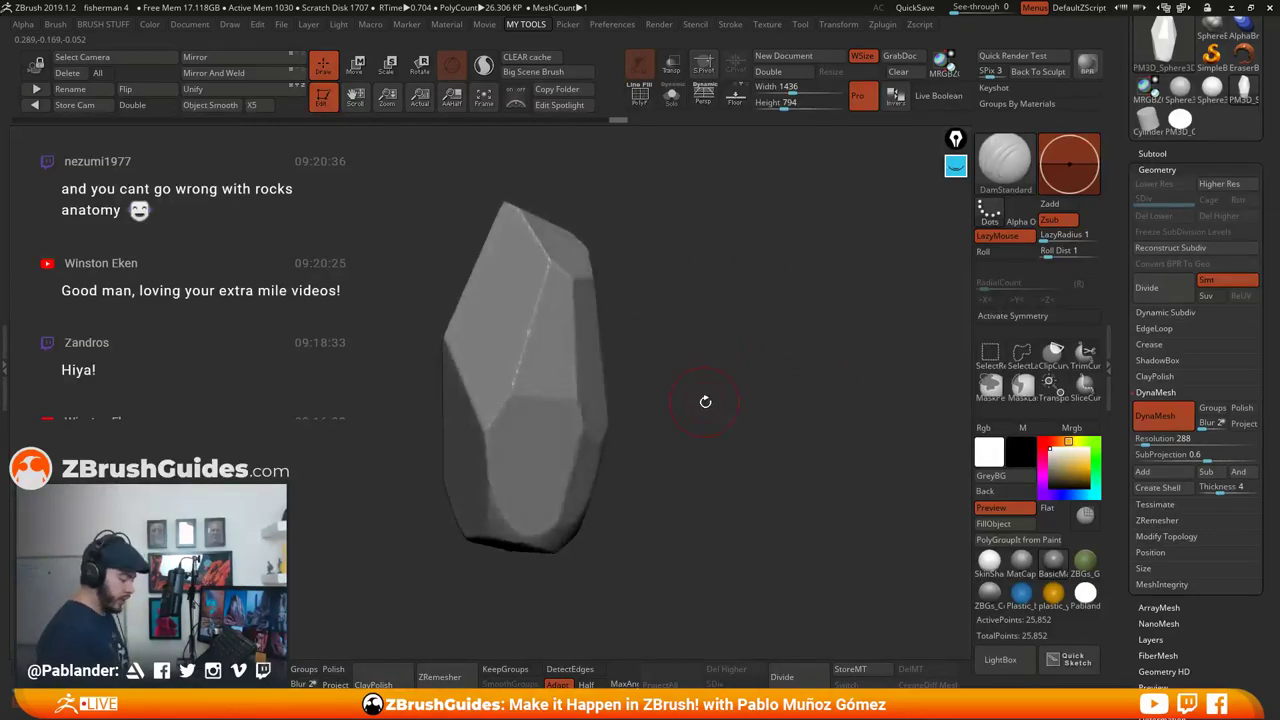
Try the TrimDynamic brush on the rock's upper ridge and side edge
click(1005, 162)
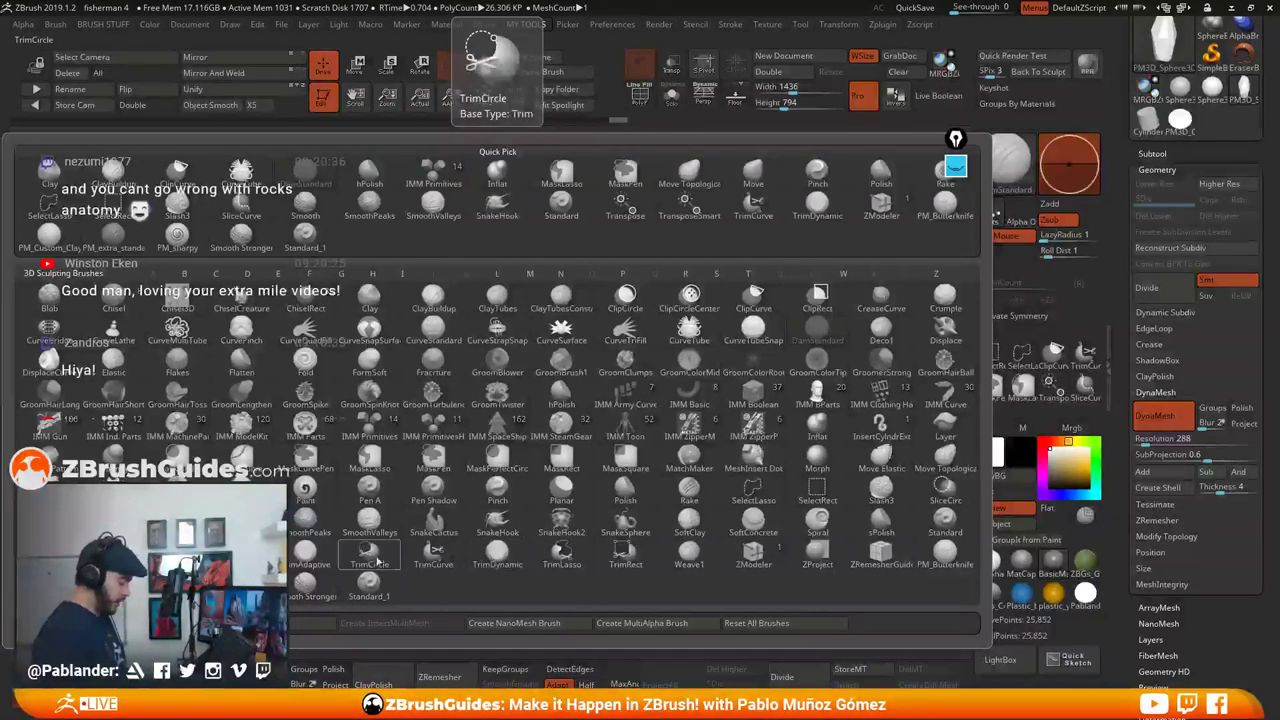
click(493, 563)
mouse_move(547, 272)
mouse_down()
mouse_move(485, 446)
mouse_move(557, 402)
mouse_move(587, 286)
mouse_up()
drag(617, 360, 652, 354)
Switch to the TrimAdaptive brush, try flattening the upper front facet with it, and undo the strokes
click(1012, 167)
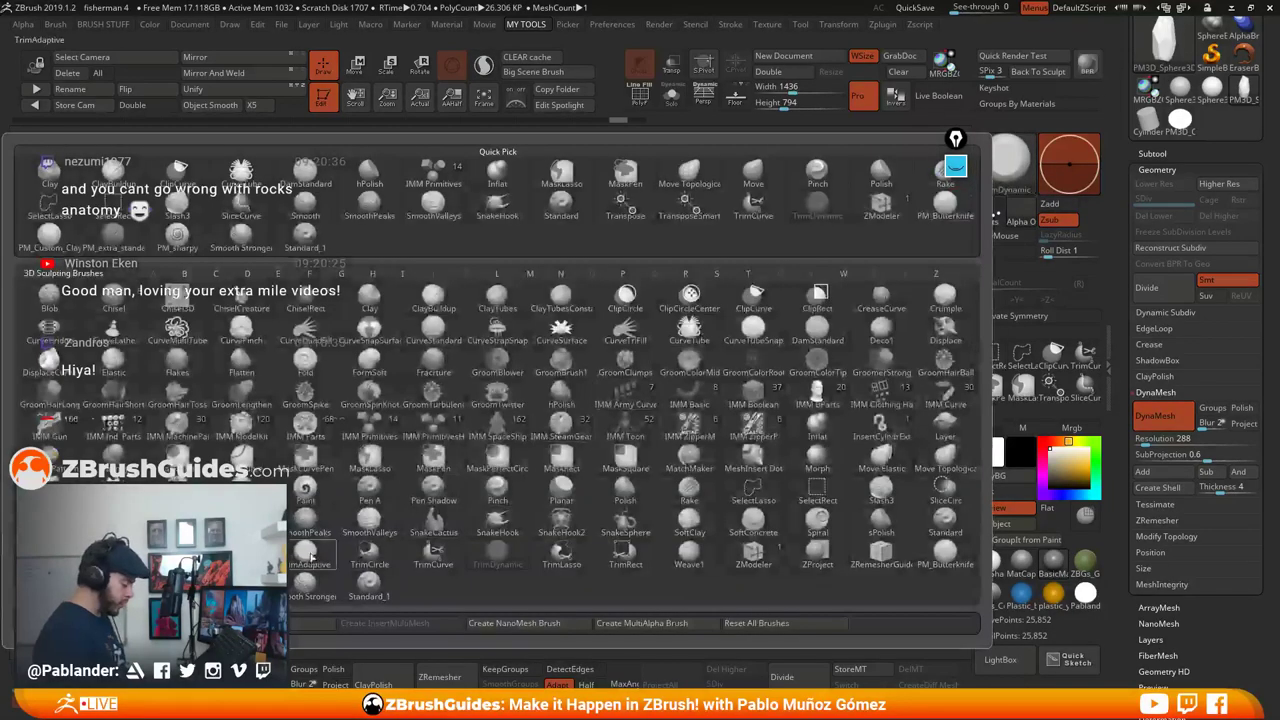
click(305, 550)
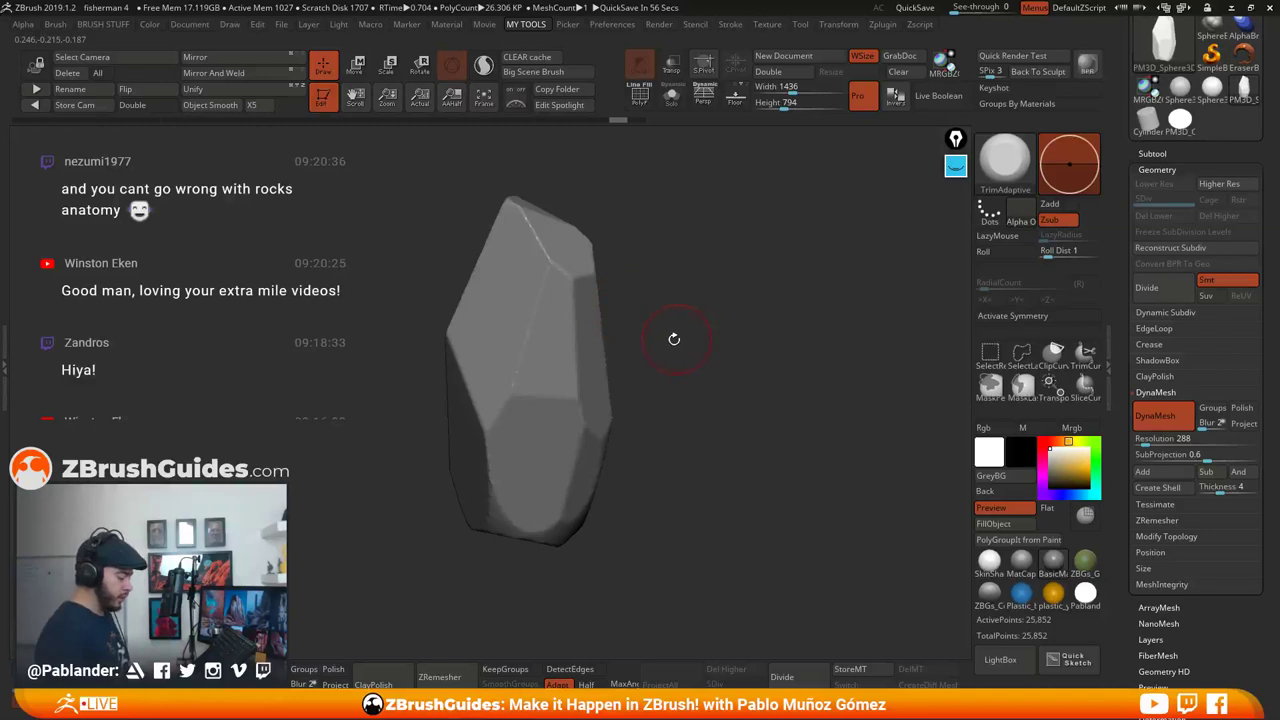
mouse_move(714, 293)
mouse_down()
mouse_move(697, 306)
mouse_move(741, 366)
mouse_move(685, 331)
mouse_up()
drag(563, 251, 595, 285)
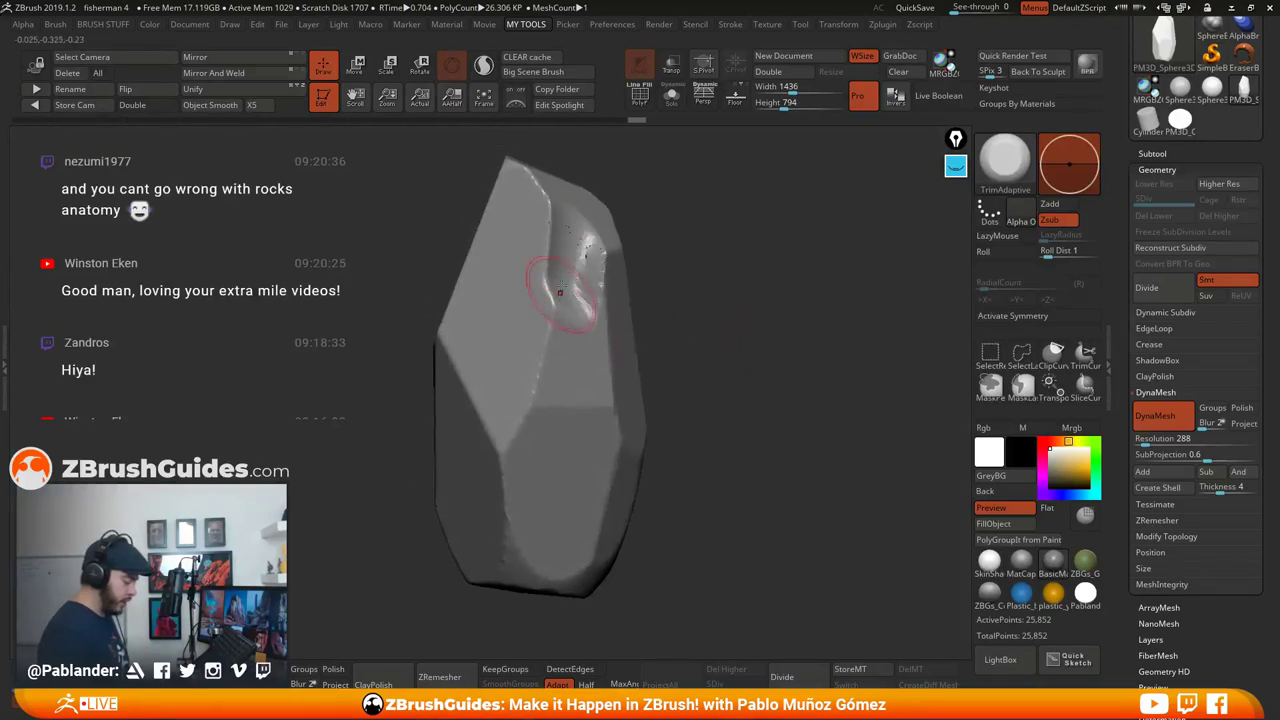
drag(688, 268, 604, 330)
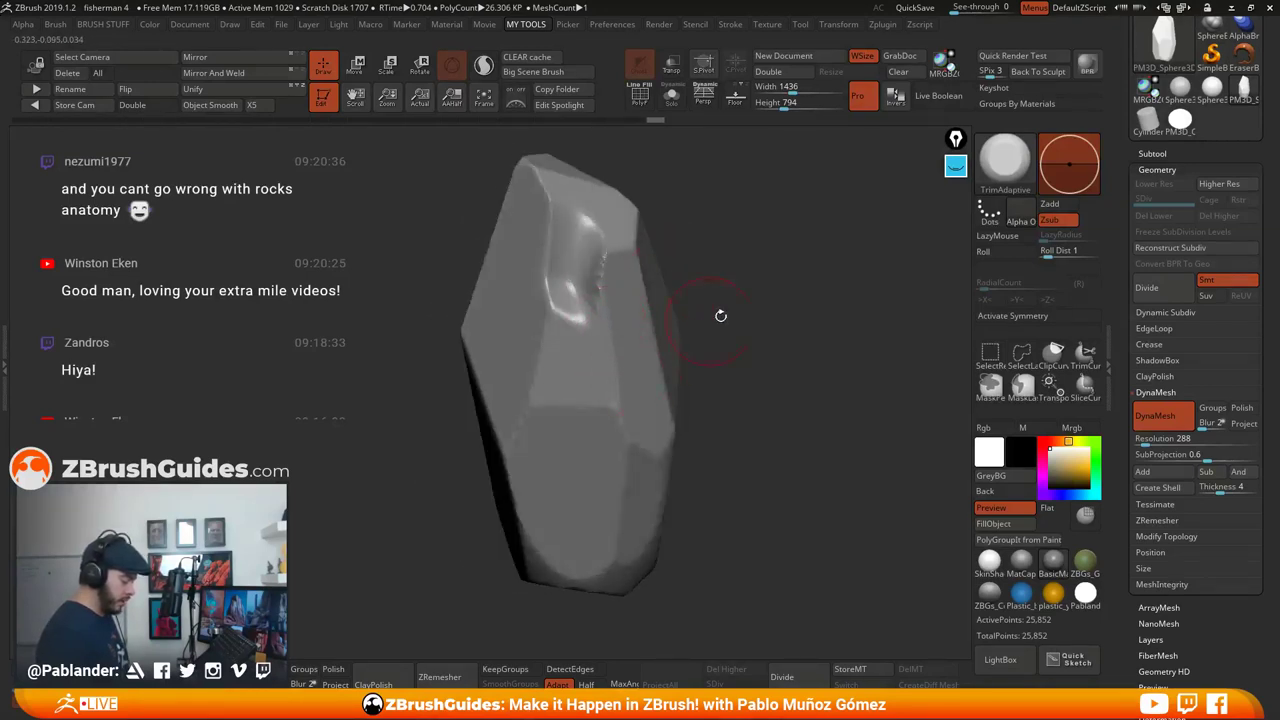
key(ctrl+z)
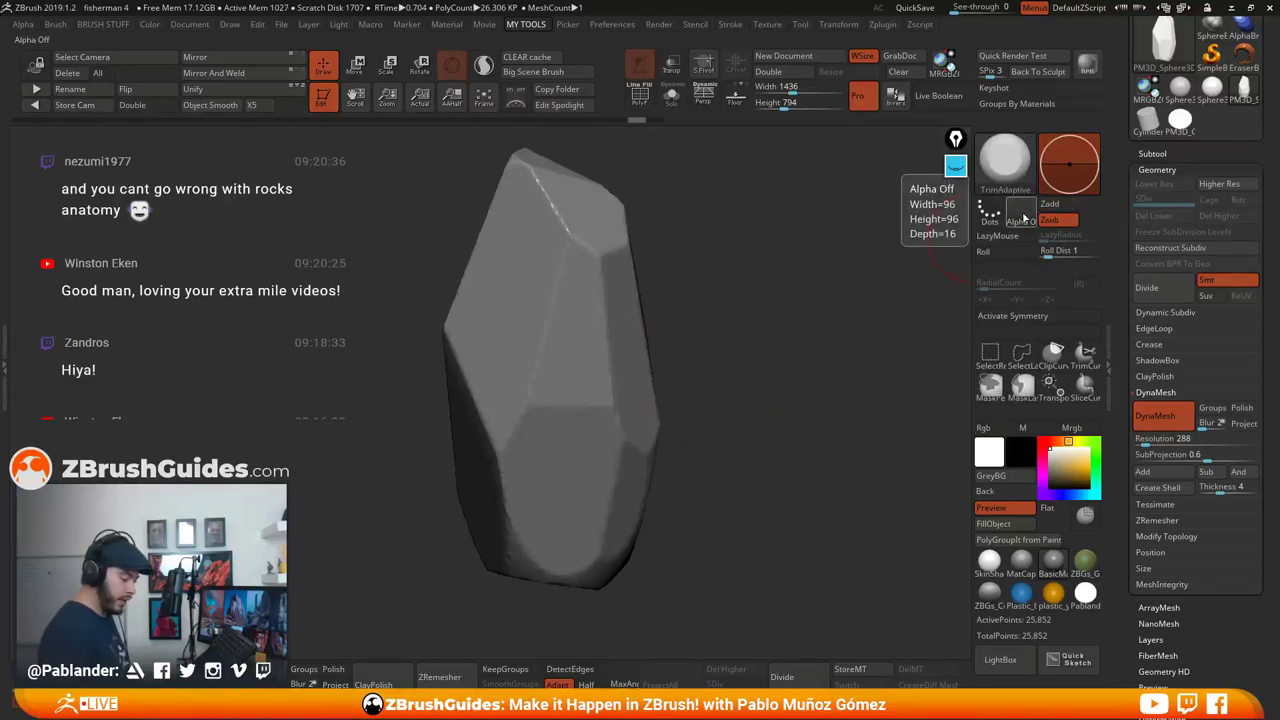
Assign the square Alpha 28 to TrimAdaptive and carve an angular, rectangular chip into the upper front facet
click(1022, 218)
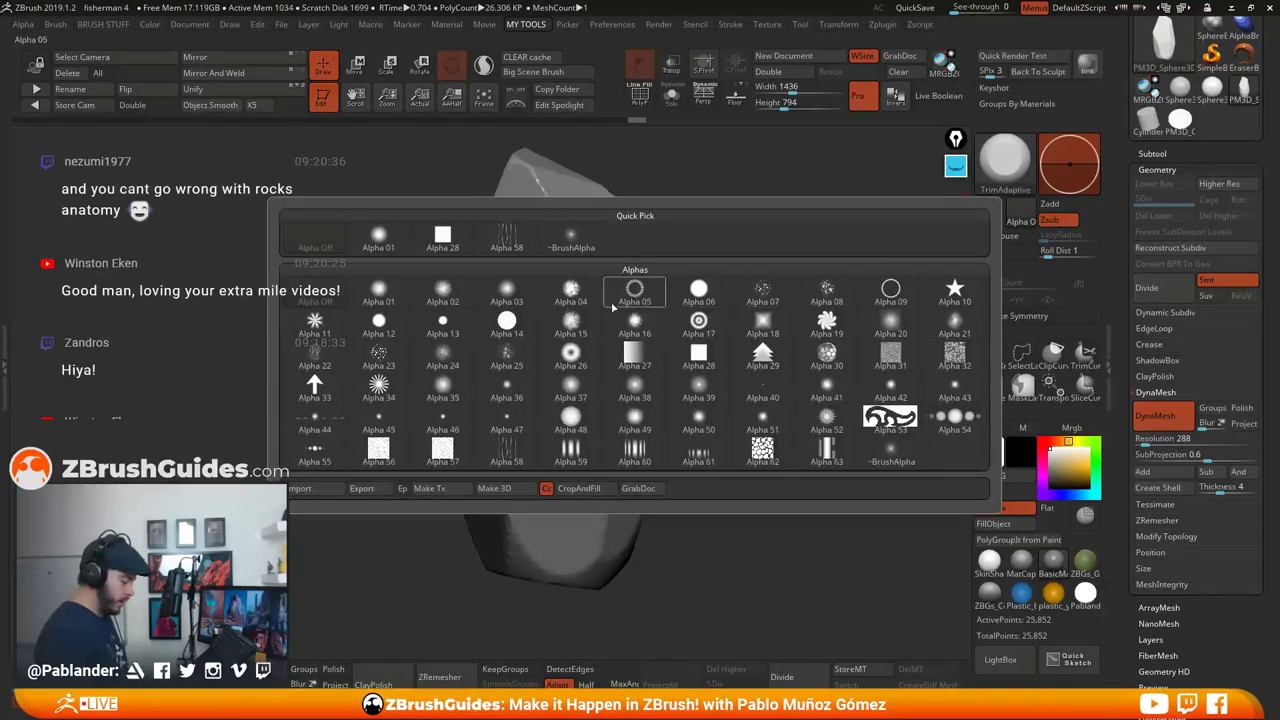
click(443, 236)
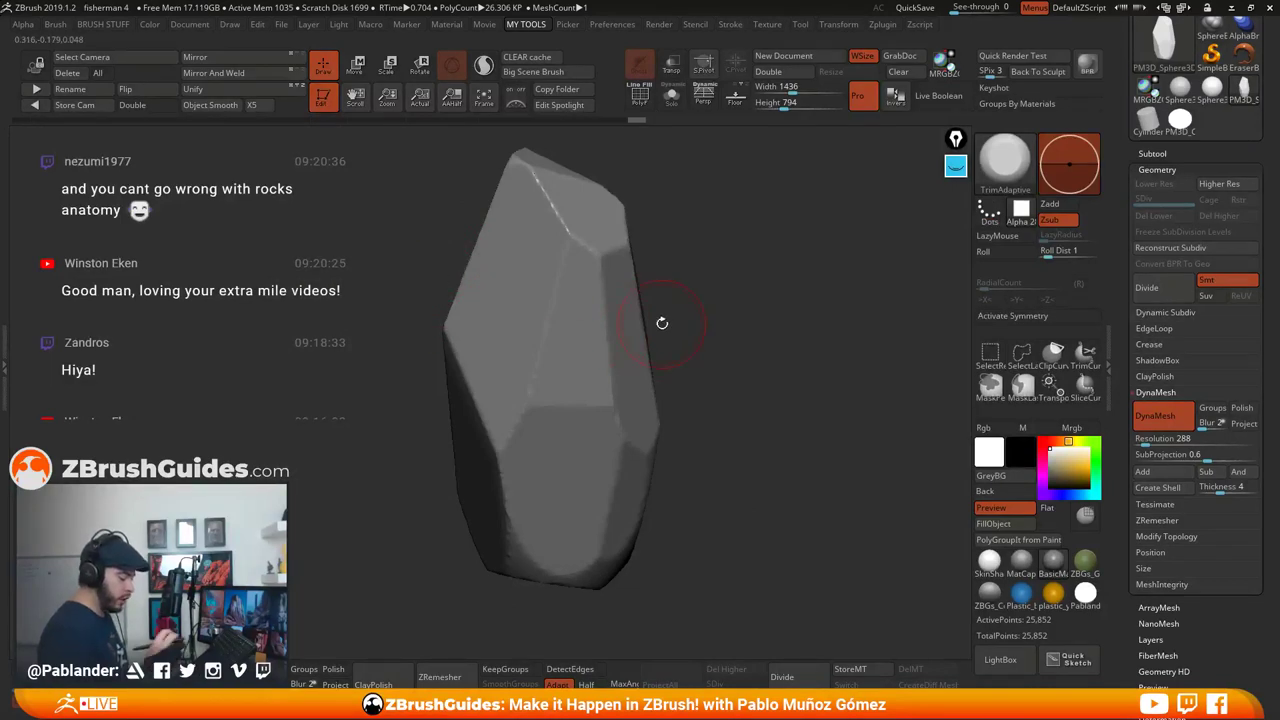
drag(600, 266, 600, 306)
mouse_move(674, 274)
mouse_down()
mouse_move(624, 297)
mouse_move(729, 274)
mouse_move(735, 340)
mouse_move(620, 359)
mouse_up()
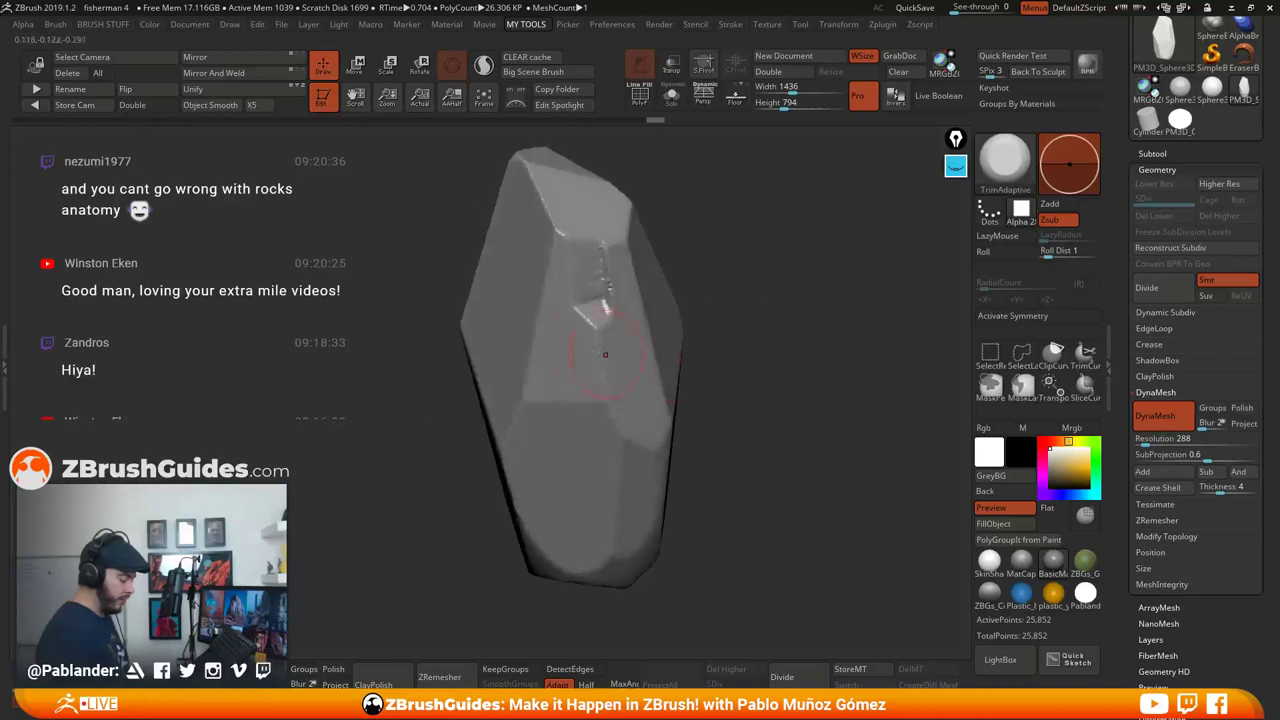
mouse_move(709, 277)
mouse_down()
mouse_move(593, 262)
mouse_move(595, 335)
mouse_move(579, 256)
mouse_up()
drag(575, 307, 570, 293)
Chip angular notches into the lower end of the rock along its base edges
drag(676, 343, 681, 390)
mouse_move(569, 519)
mouse_down()
mouse_move(593, 502)
mouse_move(545, 522)
mouse_up()
drag(640, 457, 590, 466)
drag(622, 518, 596, 530)
drag(684, 508, 715, 462)
drag(638, 473, 590, 497)
drag(690, 492, 730, 474)
mouse_move(612, 470)
mouse_down()
mouse_move(645, 468)
mouse_move(694, 437)
mouse_up()
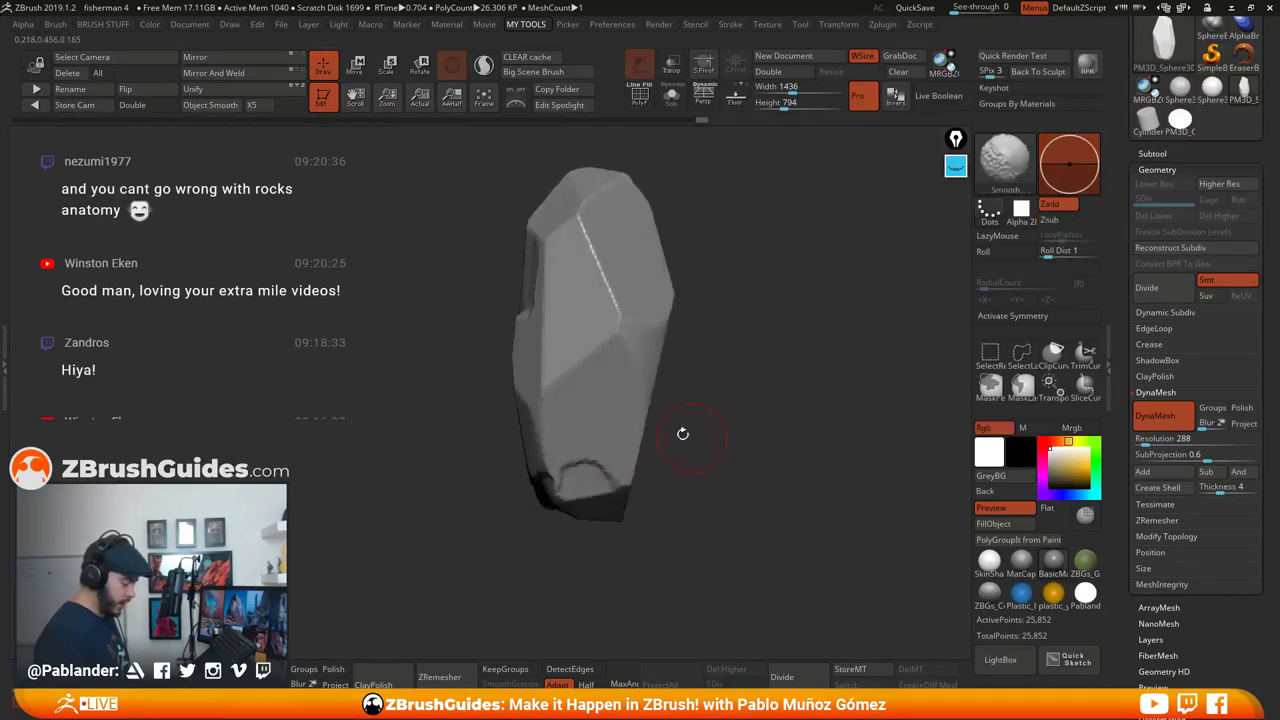
drag(626, 470, 666, 434)
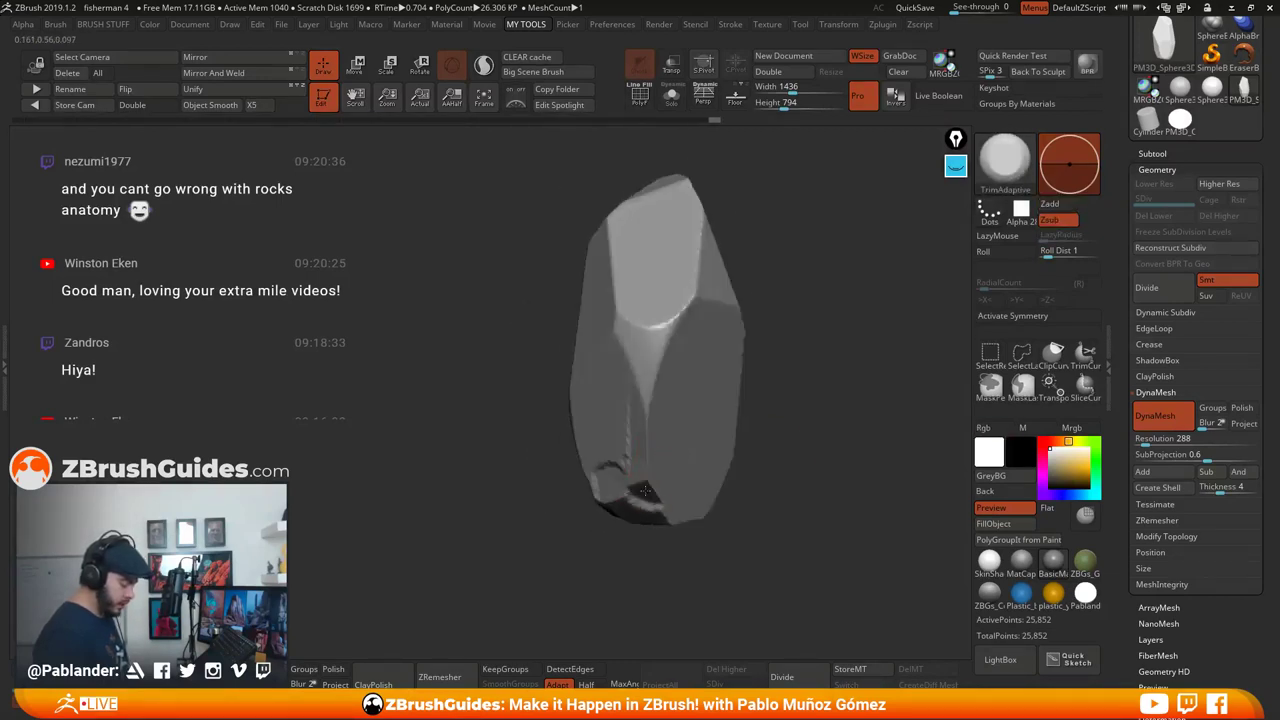
Carve jagged cracks and a rough pit into the facets around the rock's base
mouse_move(757, 443)
mouse_down()
mouse_move(597, 462)
mouse_move(757, 414)
mouse_move(603, 432)
mouse_up()
drag(585, 483, 664, 469)
mouse_move(745, 439)
mouse_down()
mouse_move(651, 461)
mouse_move(596, 514)
mouse_up()
mouse_move(718, 500)
mouse_down()
mouse_move(684, 515)
mouse_move(716, 484)
mouse_up()
drag(600, 500, 717, 430)
drag(620, 465, 586, 506)
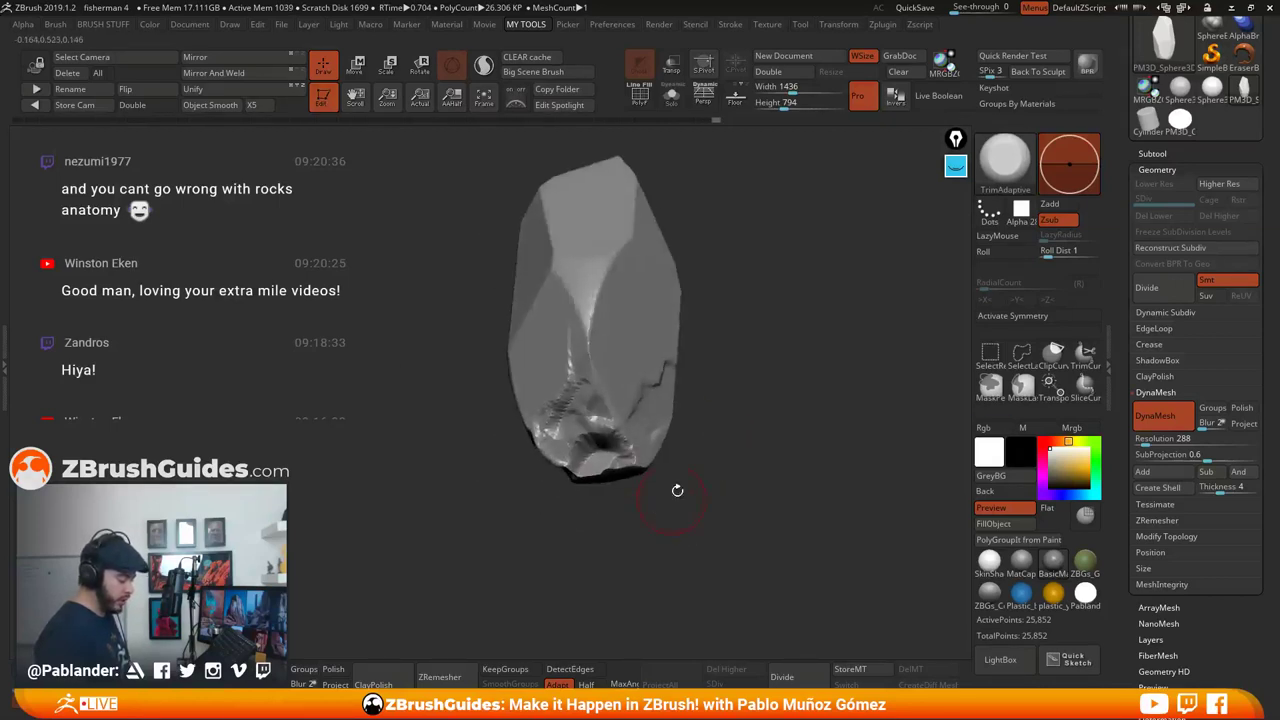
drag(703, 474, 676, 459)
mouse_move(572, 442)
mouse_down()
mouse_move(680, 425)
mouse_move(777, 389)
mouse_move(718, 417)
mouse_move(726, 386)
mouse_move(666, 432)
mouse_move(596, 432)
mouse_up()
Cut a jagged notch into the lower side edge and chip the facets beside it near the base
mouse_move(728, 385)
mouse_down()
mouse_move(758, 392)
mouse_move(640, 440)
mouse_move(473, 475)
mouse_move(502, 474)
mouse_up()
mouse_move(510, 424)
mouse_down()
mouse_move(520, 490)
mouse_move(554, 402)
mouse_up()
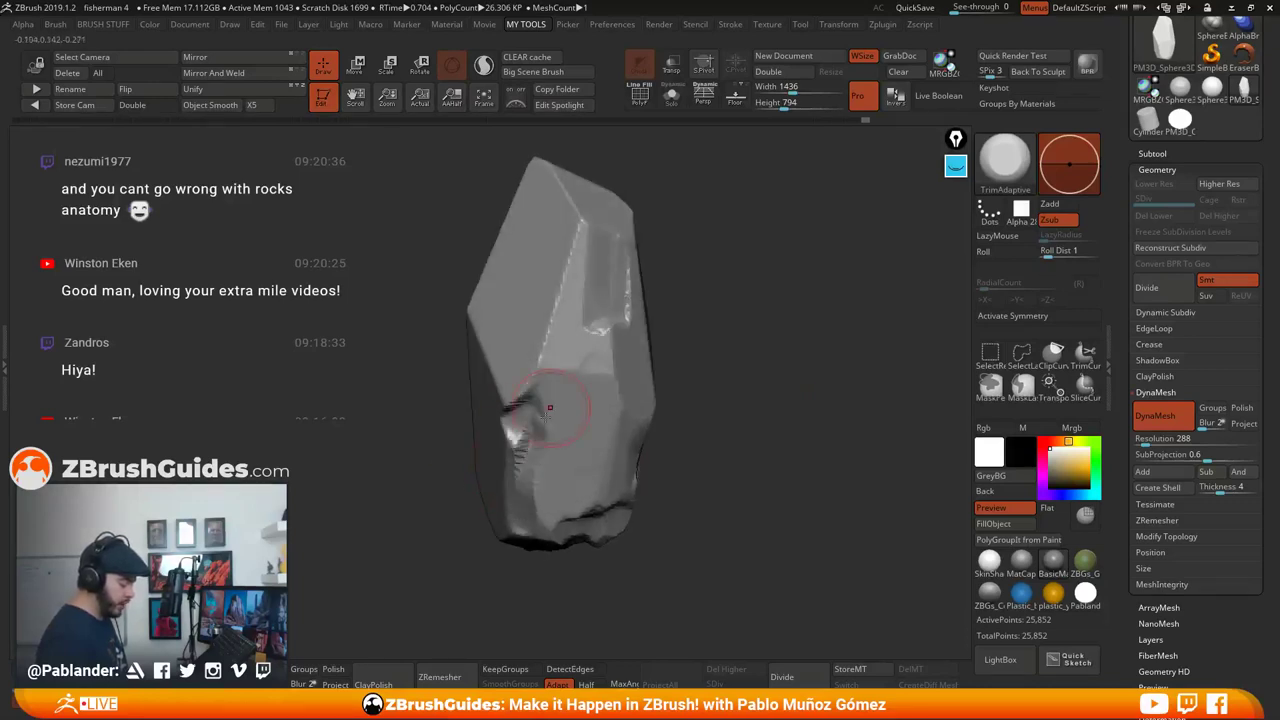
drag(689, 432, 649, 440)
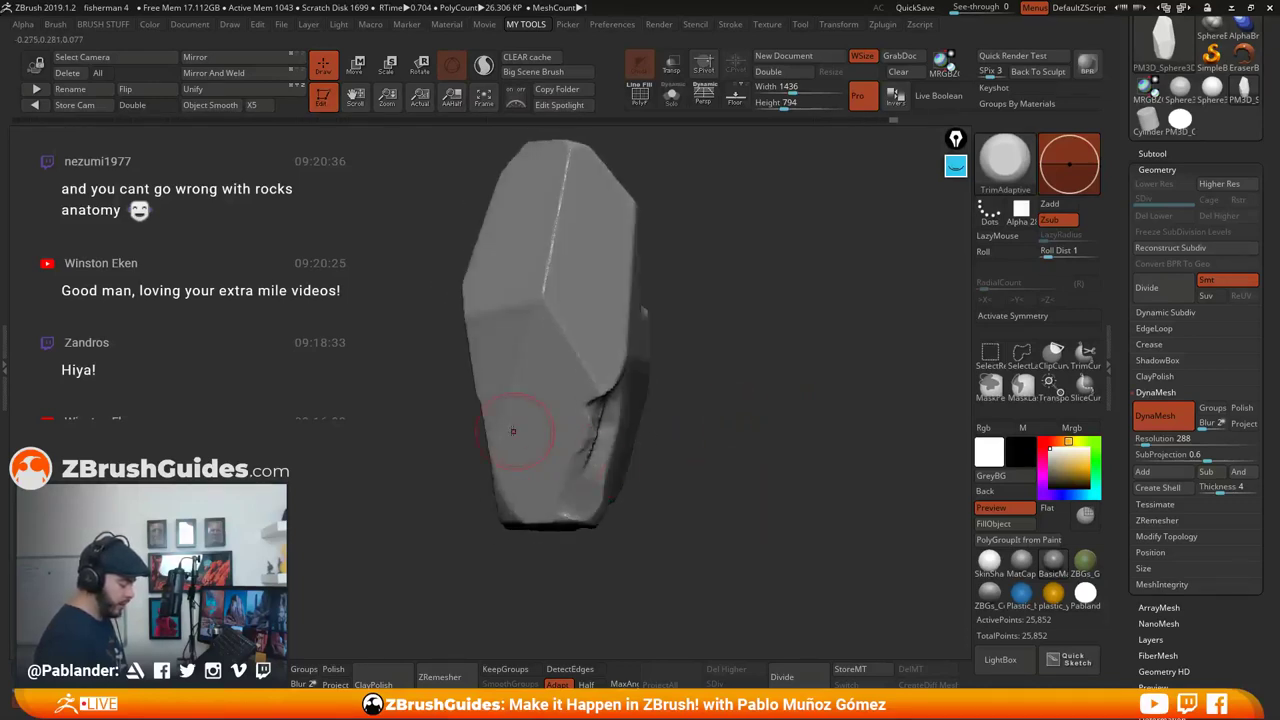
drag(544, 469, 560, 468)
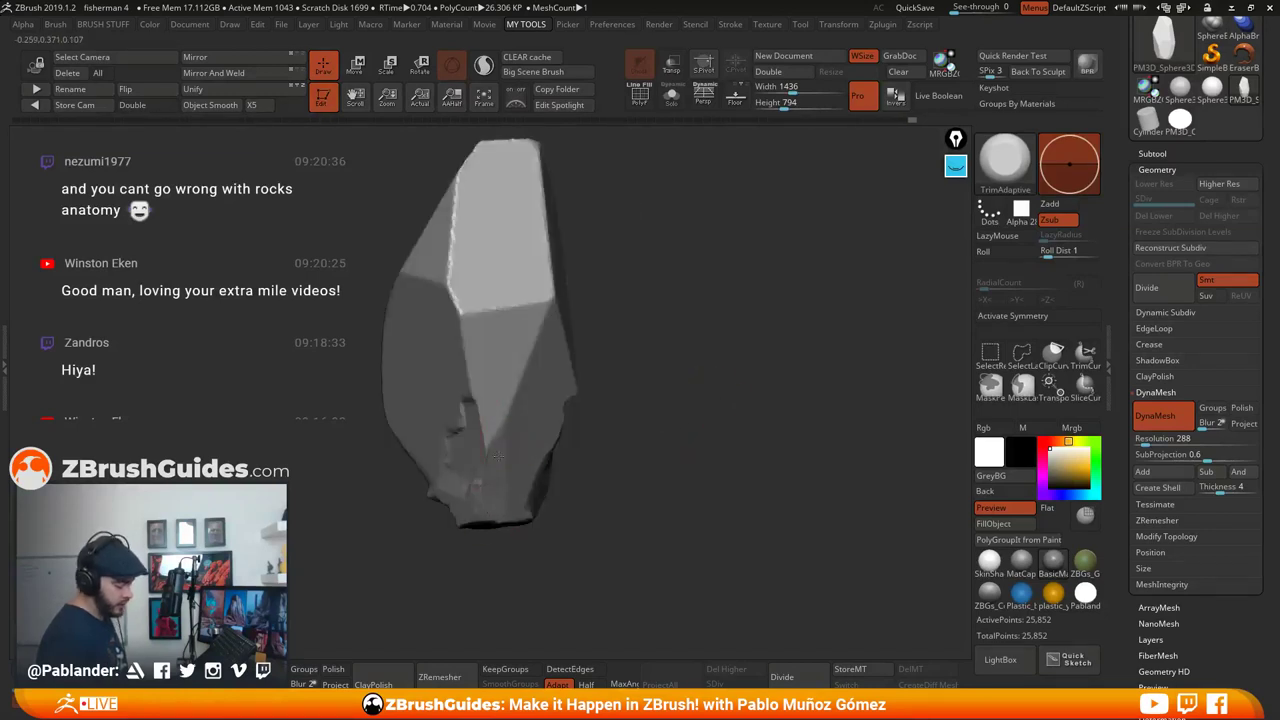
Extend the angular chips up the notched side edge to the middle of the rock
drag(612, 408, 652, 428)
drag(730, 427, 755, 418)
drag(746, 471, 803, 434)
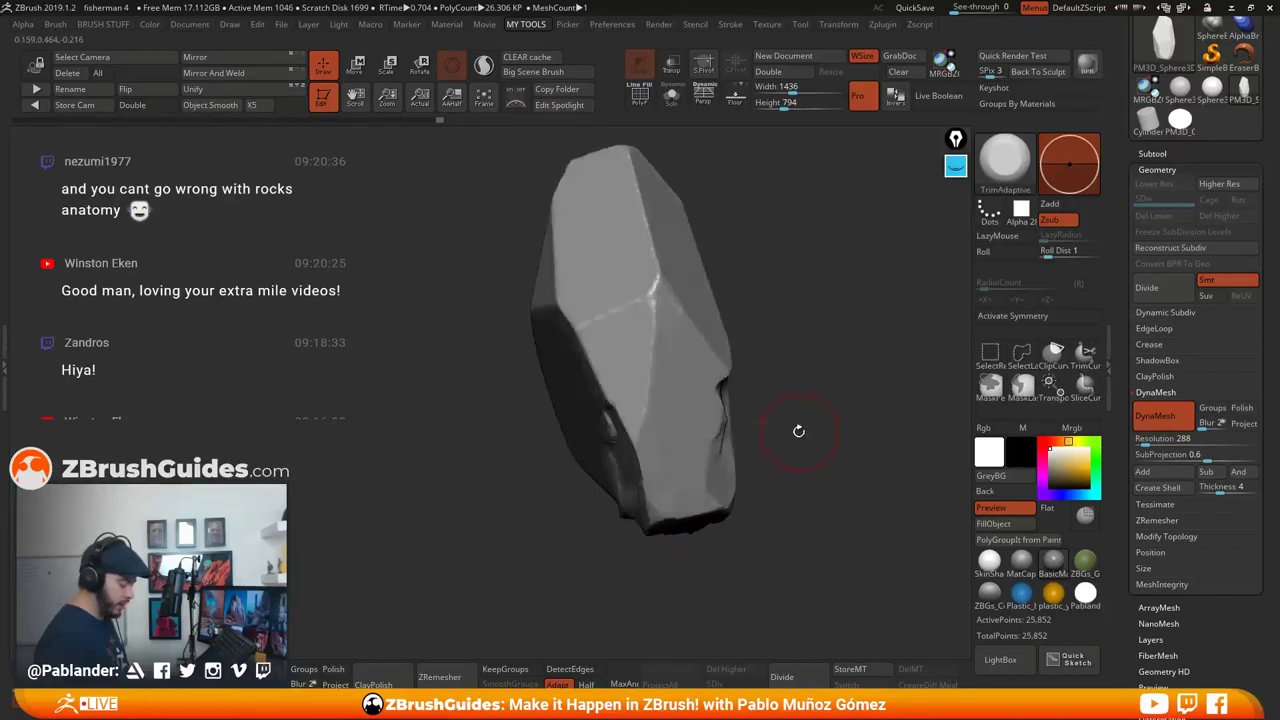
drag(727, 468, 648, 394)
mouse_move(722, 408)
mouse_down()
mouse_move(798, 397)
mouse_move(730, 413)
mouse_up()
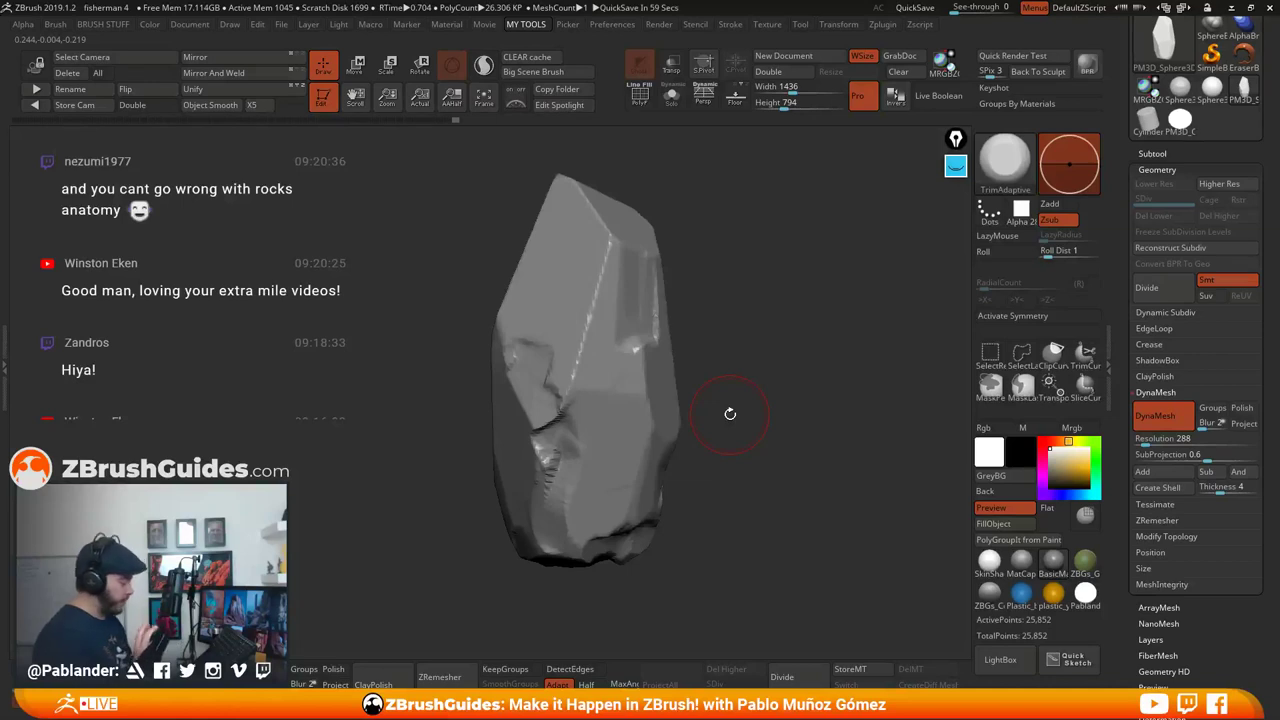
Carve deeper breaks into the lower front of the rock and chip the side edge of the large oval facet
drag(762, 356, 721, 376)
drag(653, 424, 650, 490)
mouse_move(736, 460)
alt+mouse_down()
mouse_move(722, 418)
mouse_move(611, 459)
mouse_move(637, 432)
alt+mouse_up()
drag(790, 410, 630, 410)
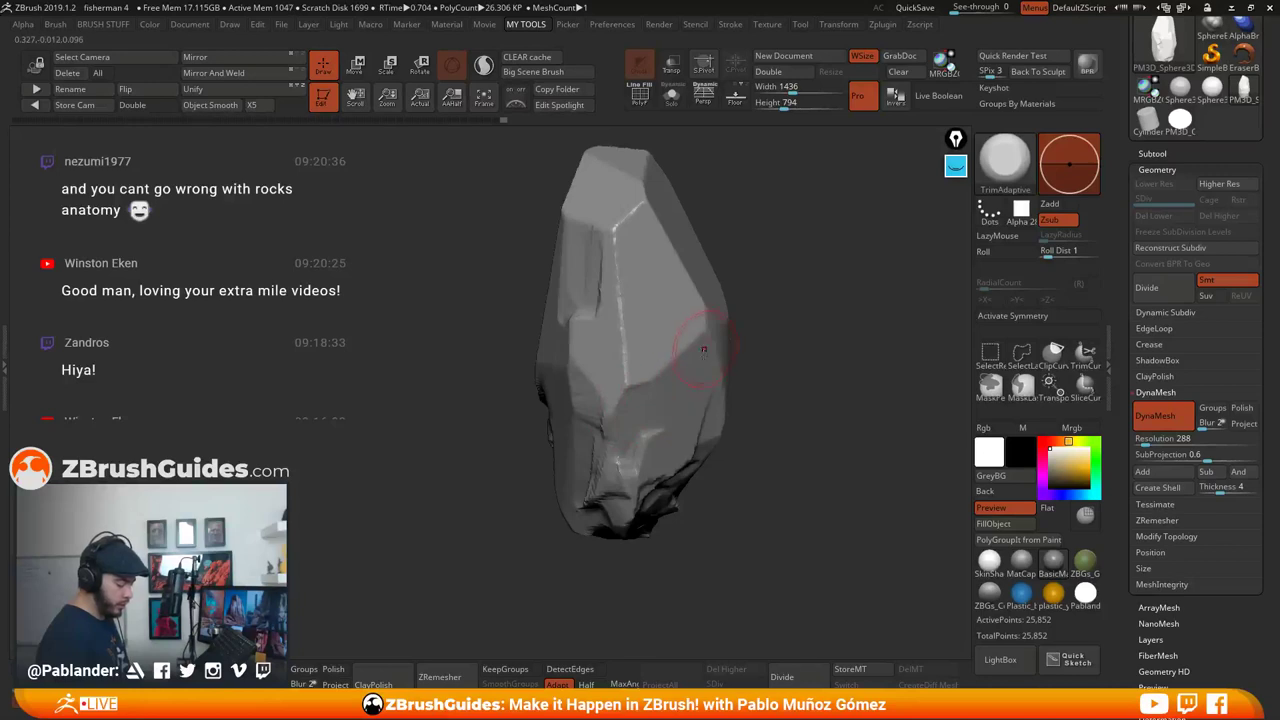
drag(785, 380, 727, 372)
drag(822, 388, 657, 398)
drag(650, 448, 721, 395)
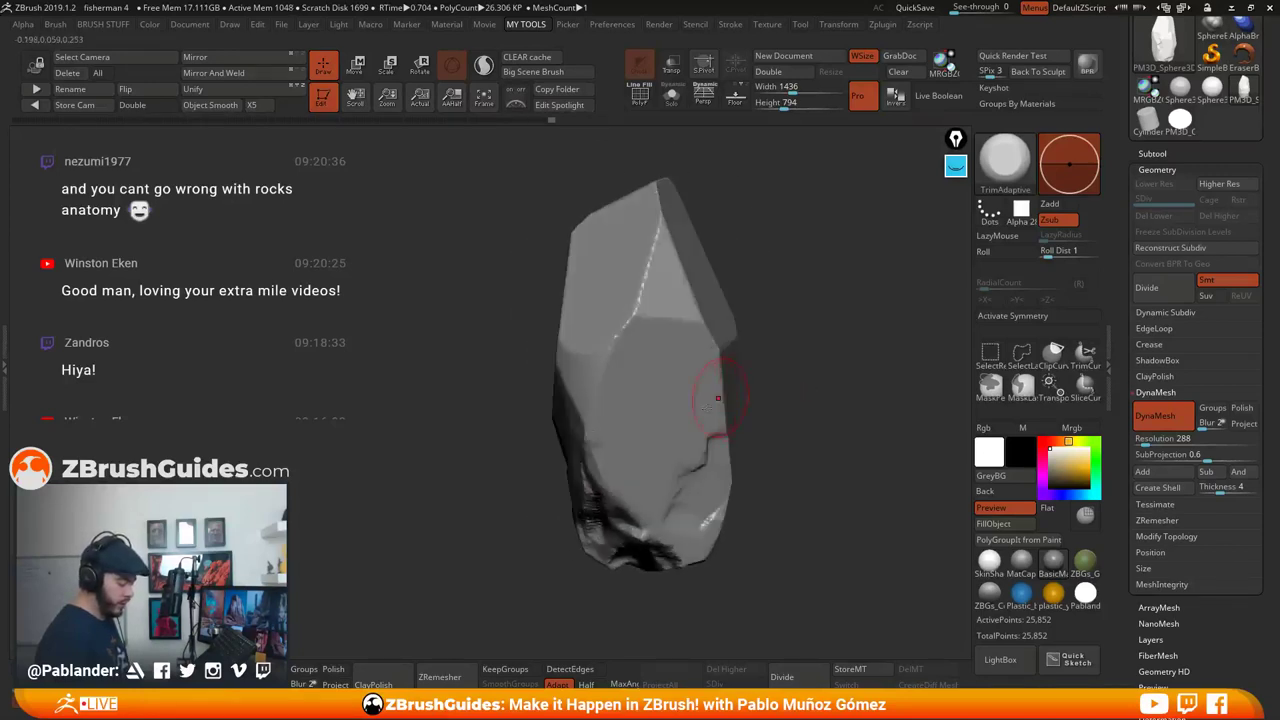
Trim the mid-height side ridge and roughen the front facet around the rectangular chip
drag(596, 400, 608, 389)
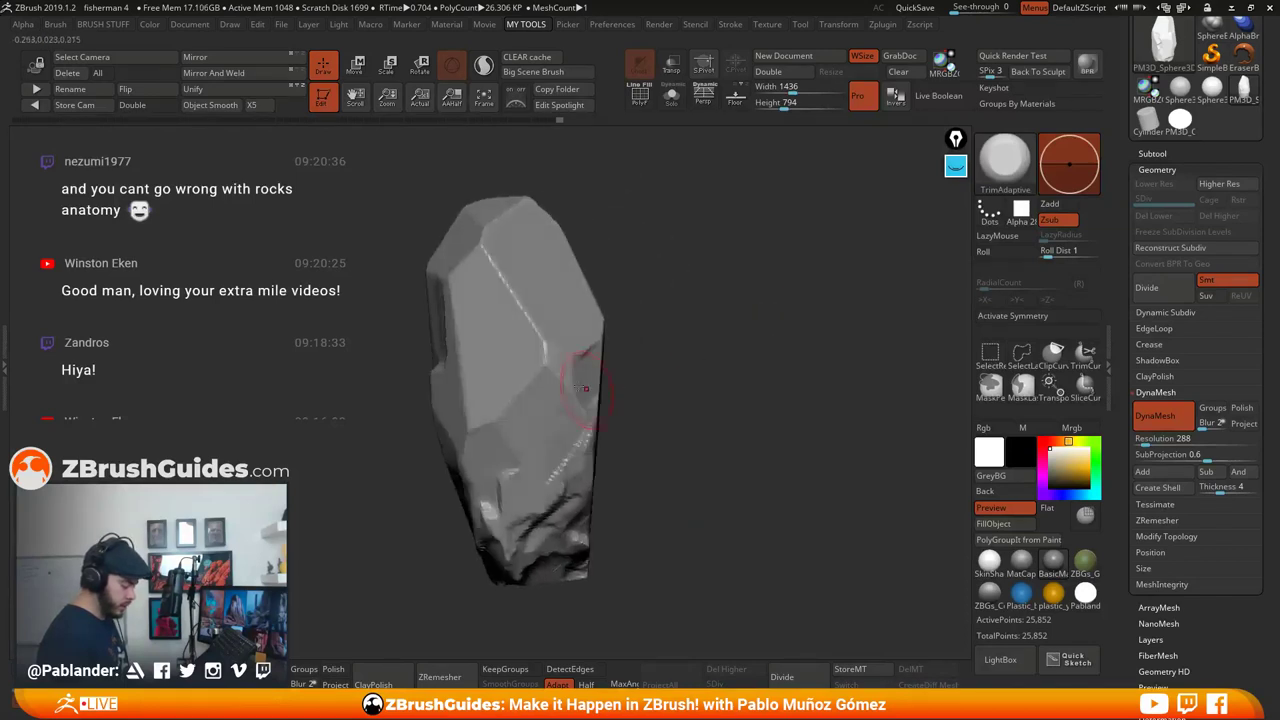
mouse_move(689, 390)
mouse_down()
mouse_move(714, 366)
mouse_move(628, 421)
mouse_move(671, 431)
mouse_move(640, 430)
mouse_move(580, 465)
mouse_up()
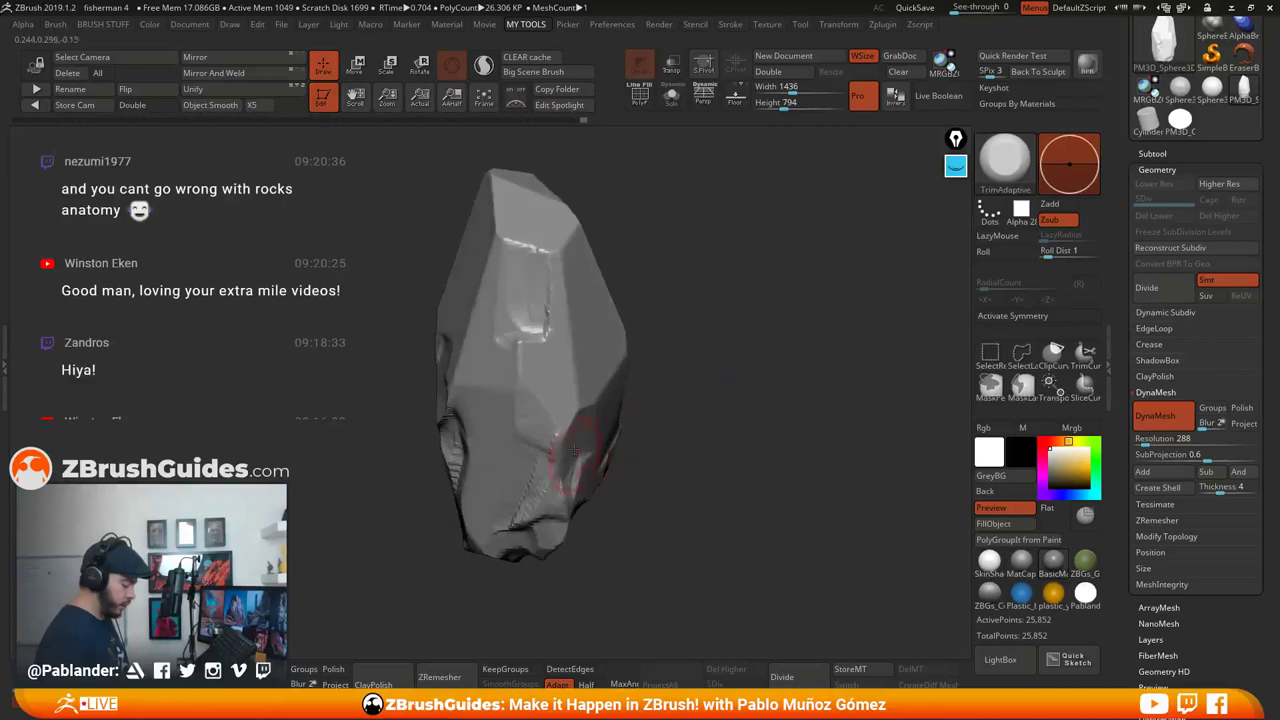
mouse_move(678, 398)
mouse_down()
mouse_move(703, 400)
mouse_move(563, 386)
mouse_move(546, 306)
mouse_up()
mouse_move(536, 388)
mouse_down()
mouse_move(535, 338)
mouse_move(556, 288)
mouse_up()
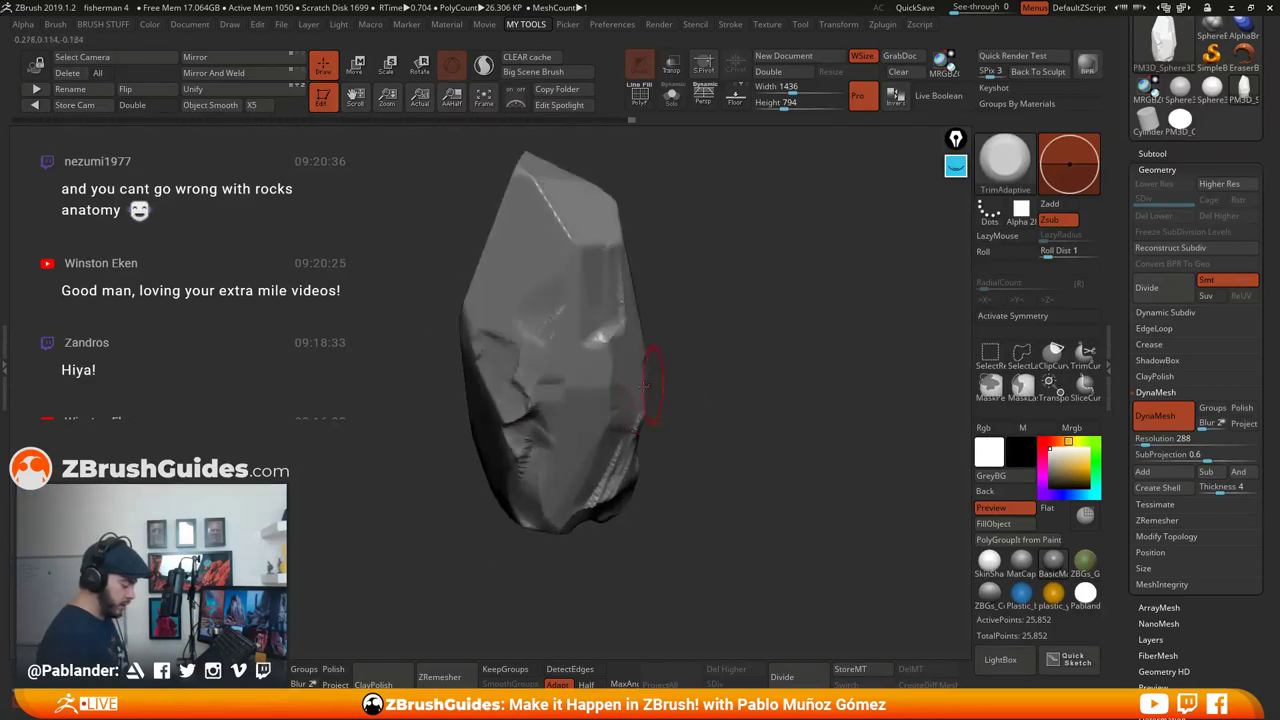
Carve long diagonal grooves down the front and lower side of the rock
drag(671, 354, 622, 398)
mouse_move(713, 443)
mouse_down()
mouse_move(711, 414)
mouse_move(780, 387)
mouse_move(723, 397)
mouse_move(626, 449)
mouse_up()
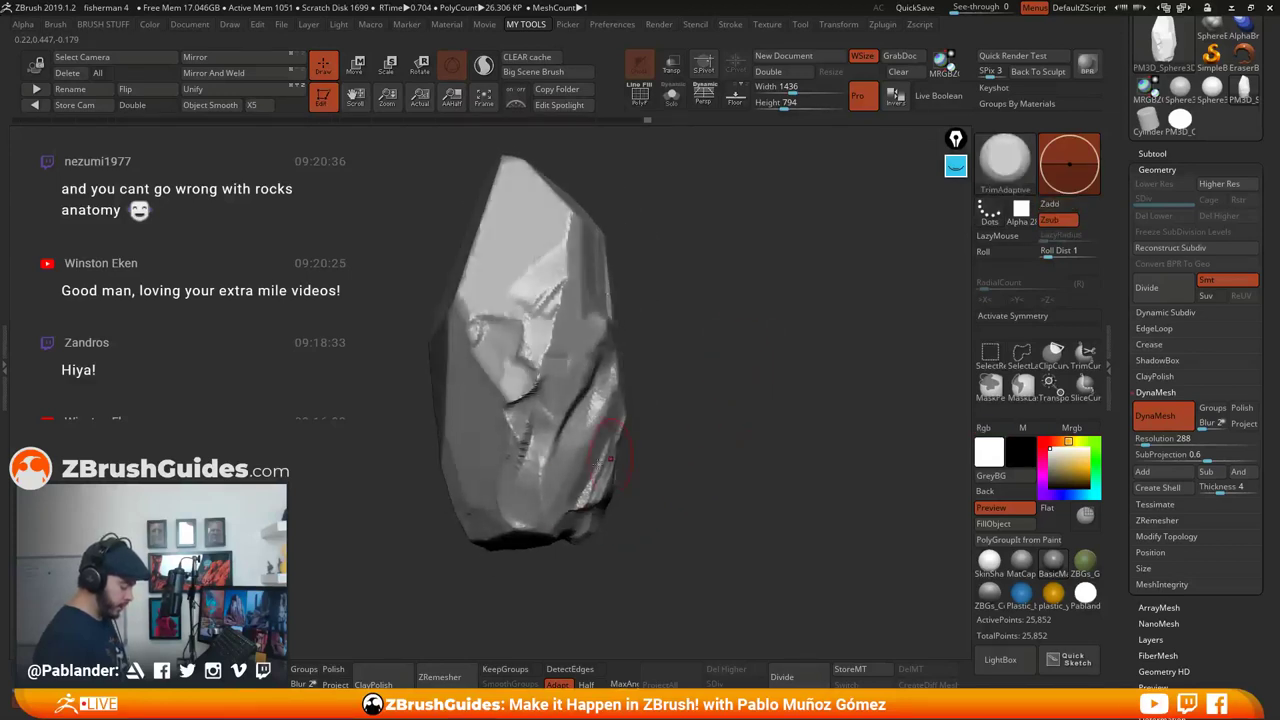
drag(548, 470, 554, 430)
drag(655, 405, 722, 398)
drag(604, 384, 586, 358)
drag(715, 390, 648, 405)
drag(537, 426, 523, 384)
Chip the narrow back ridge near the base and the facet corner where it meets the tall upper facet
alt+drag(684, 349, 790, 340)
drag(488, 405, 488, 449)
drag(638, 423, 695, 414)
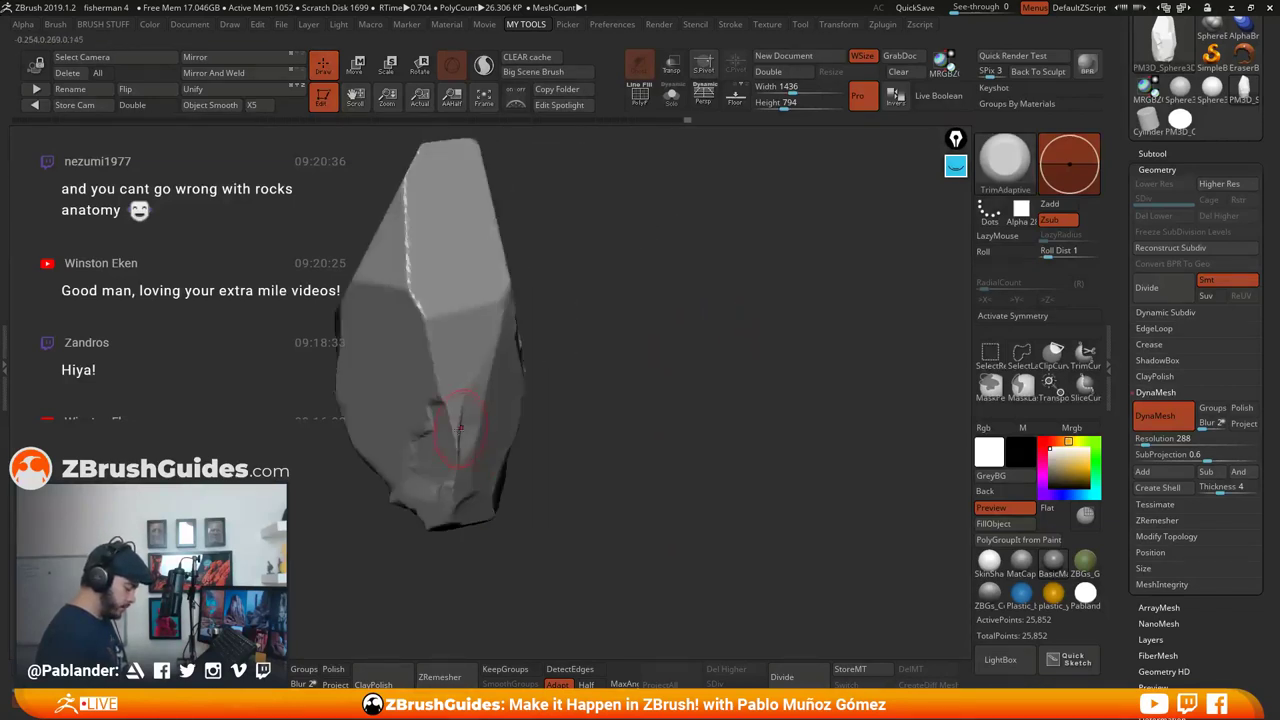
drag(455, 451, 457, 480)
alt+drag(640, 400, 702, 412)
drag(468, 298, 488, 341)
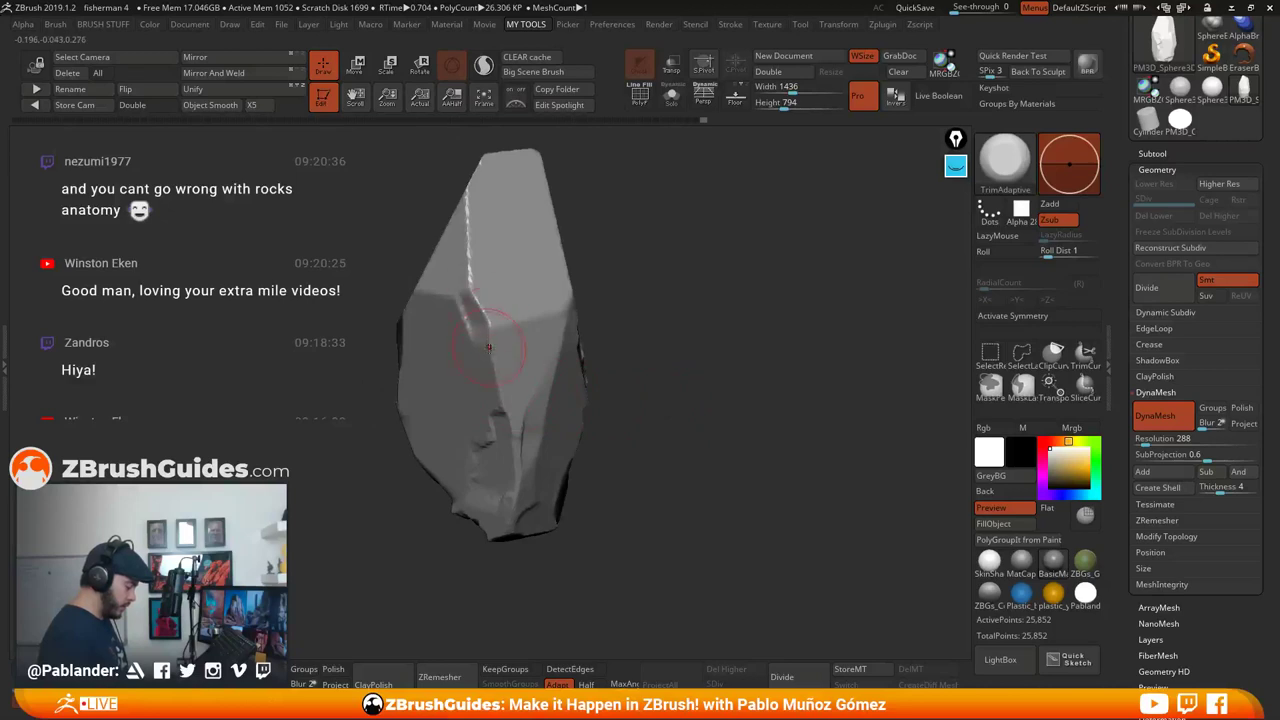
Break the mid-height edges into irregular planes around the sides and front of the rock
drag(638, 321, 492, 320)
right_drag(453, 321, 504, 318)
drag(611, 366, 768, 383)
mouse_move(560, 386)
mouse_down()
mouse_move(543, 355)
mouse_move(529, 370)
mouse_up()
drag(725, 361, 671, 360)
drag(555, 342, 540, 354)
mouse_move(634, 328)
mouse_down()
mouse_move(677, 309)
mouse_move(733, 346)
mouse_move(624, 373)
mouse_move(705, 348)
mouse_move(644, 342)
mouse_up()
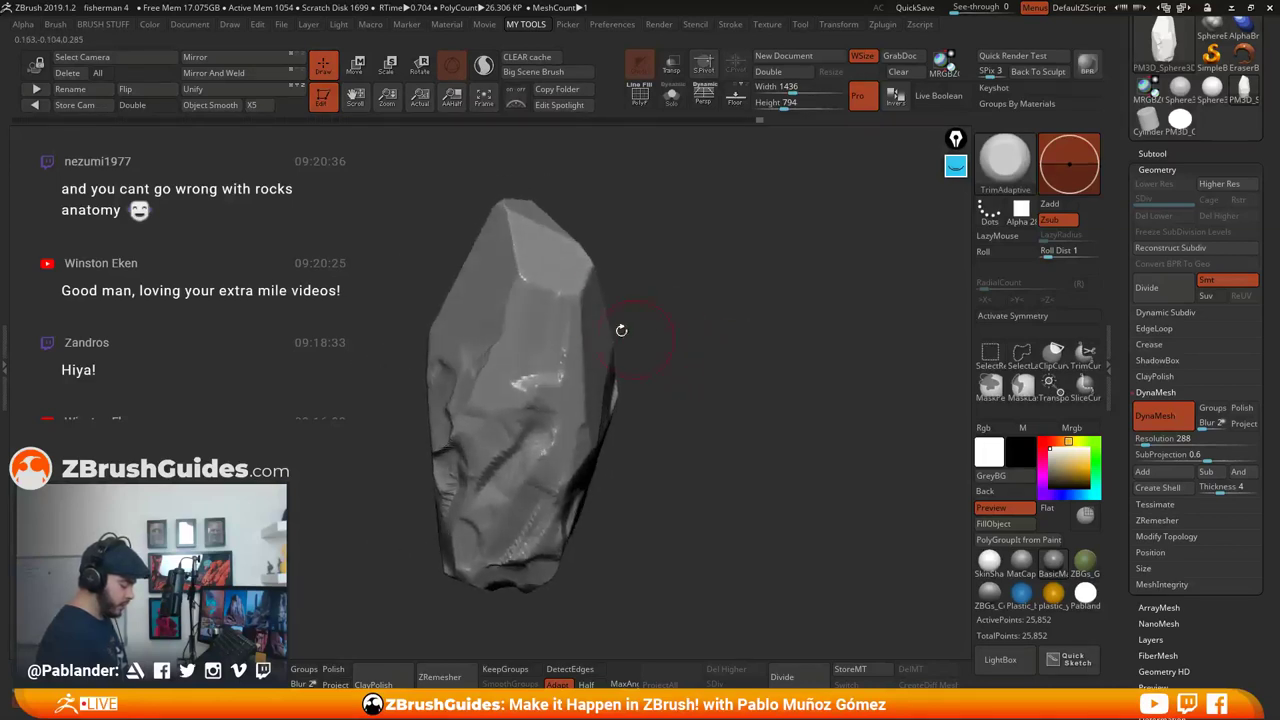
Trim the upper front and side ridges of the rock into smaller planes
drag(576, 302, 582, 284)
mouse_move(655, 340)
mouse_down()
mouse_move(694, 336)
mouse_move(690, 326)
mouse_up()
alt+drag(690, 326, 732, 344)
mouse_move(600, 334)
mouse_down()
mouse_move(612, 304)
mouse_move(512, 355)
mouse_move(564, 318)
mouse_up()
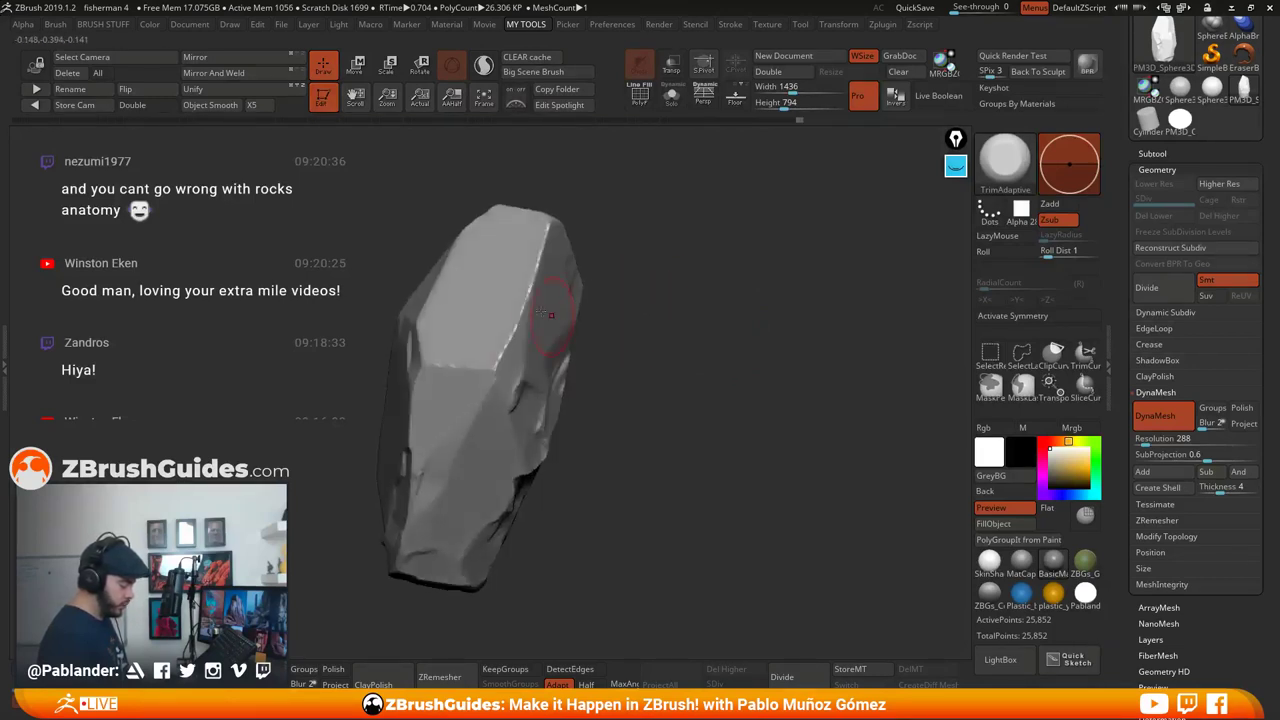
drag(638, 358, 572, 380)
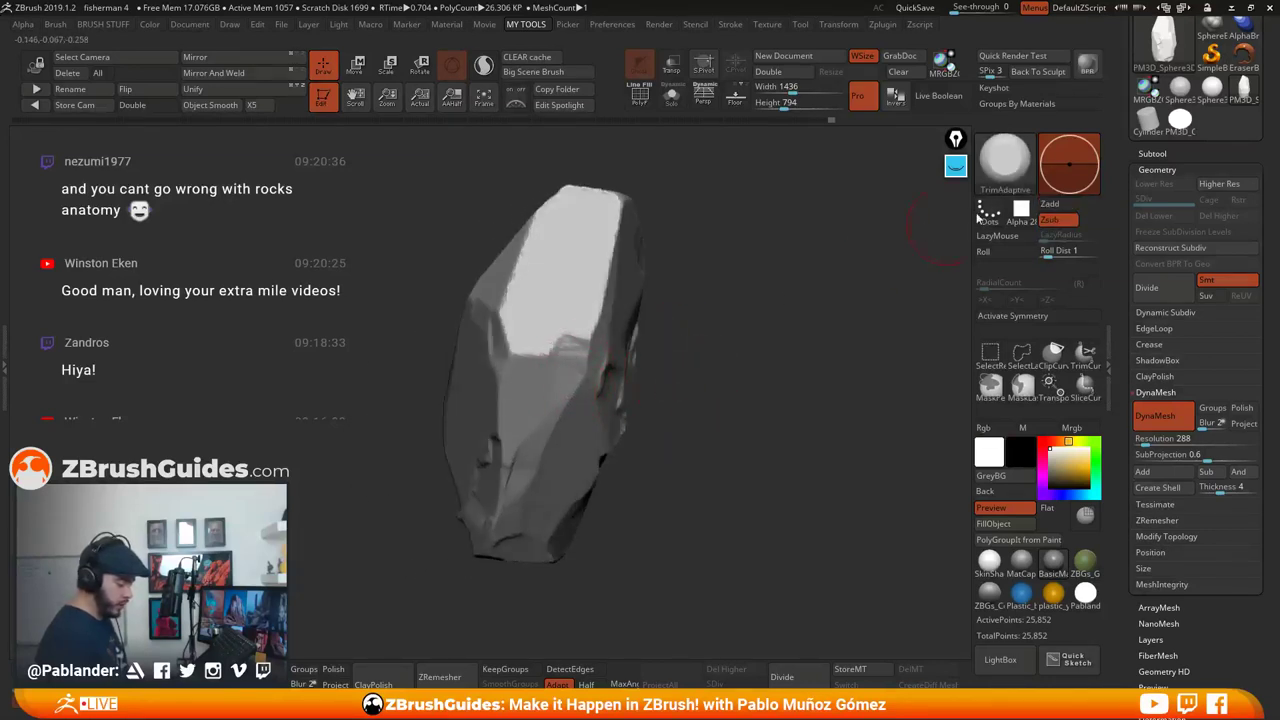
Chip the lower boundary of the tall upper back facet and the ridge directly beneath it
drag(728, 343, 726, 348)
mouse_move(717, 403)
mouse_down()
mouse_move(750, 393)
mouse_move(693, 364)
mouse_up()
mouse_move(594, 300)
mouse_down()
mouse_move(590, 285)
mouse_move(595, 330)
mouse_up()
drag(731, 297, 669, 335)
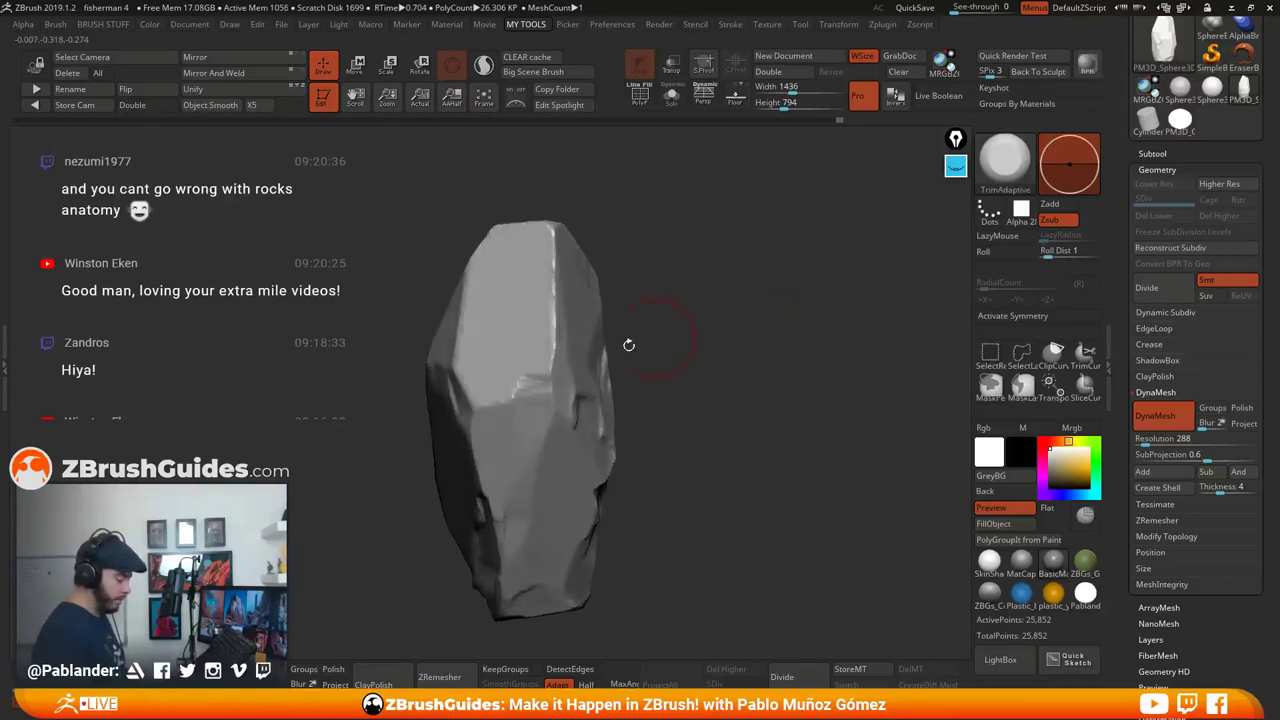
drag(549, 368, 551, 384)
mouse_move(655, 375)
mouse_down()
mouse_move(727, 339)
mouse_move(710, 350)
mouse_up()
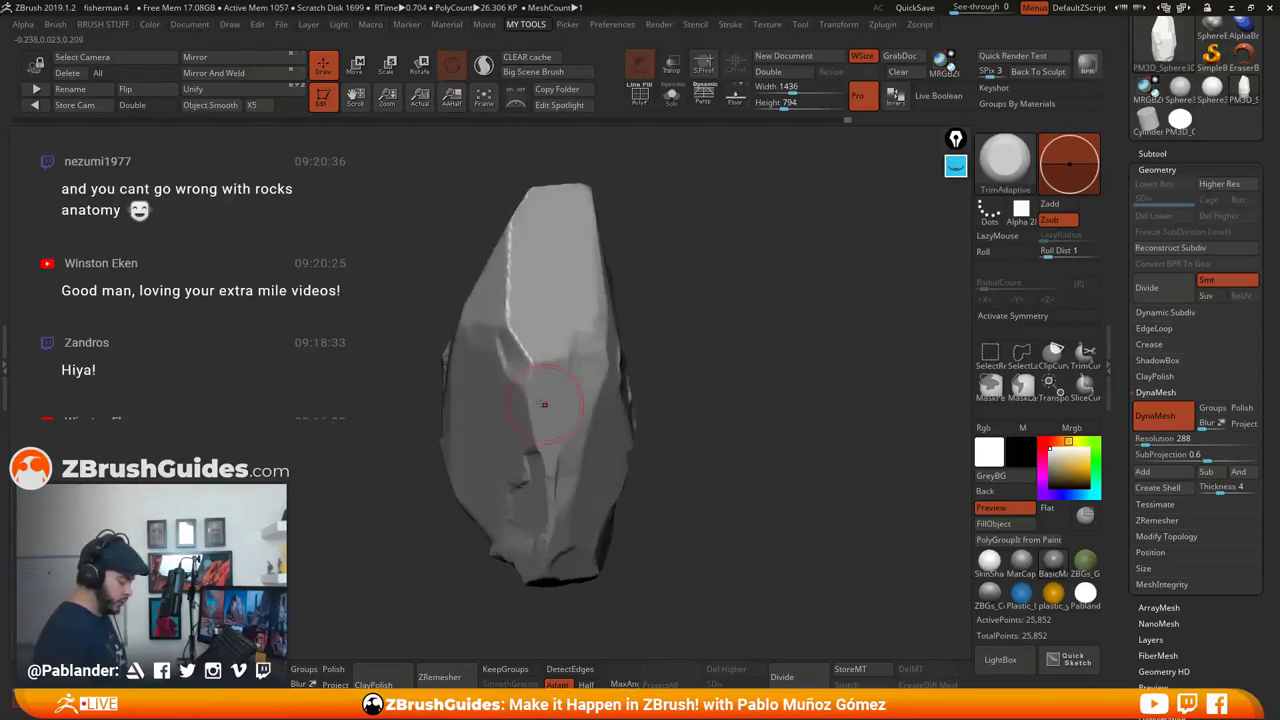
Carve angular chips into the lower part of the large oval facet, just above the broken base
drag(640, 430, 609, 423)
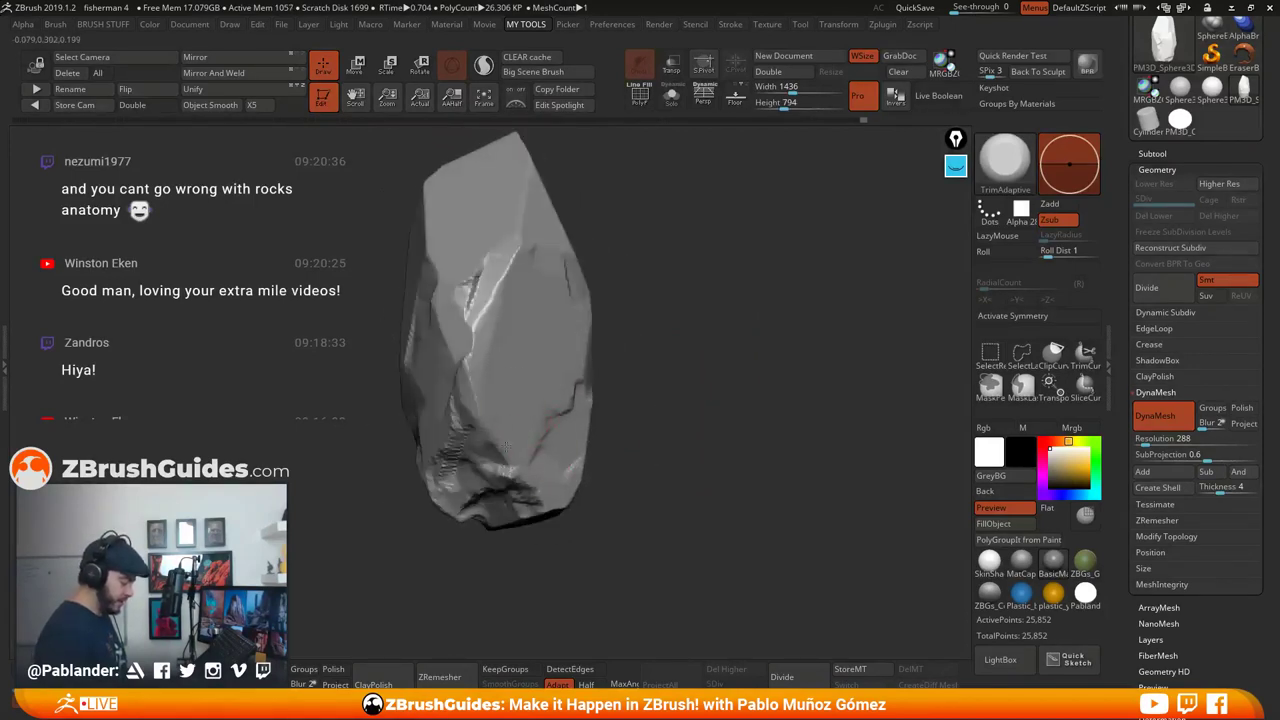
mouse_move(503, 446)
mouse_down()
mouse_move(530, 424)
mouse_move(535, 457)
mouse_up()
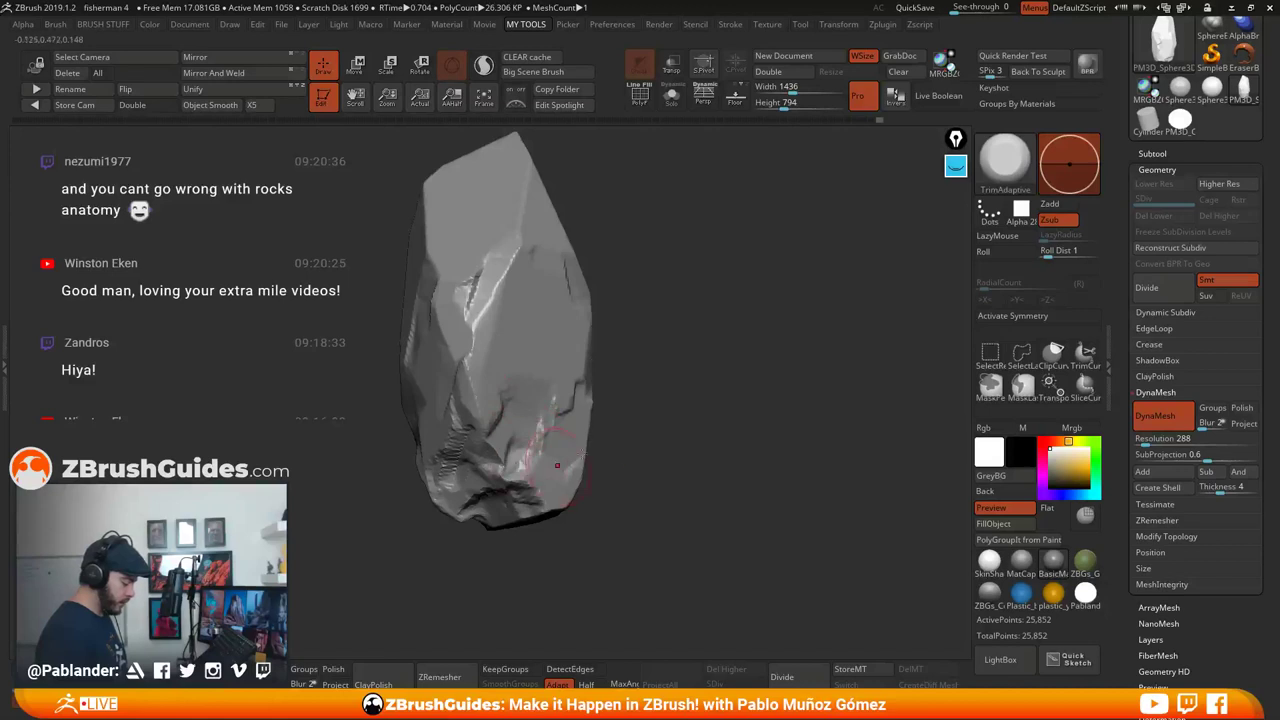
drag(680, 445, 622, 450)
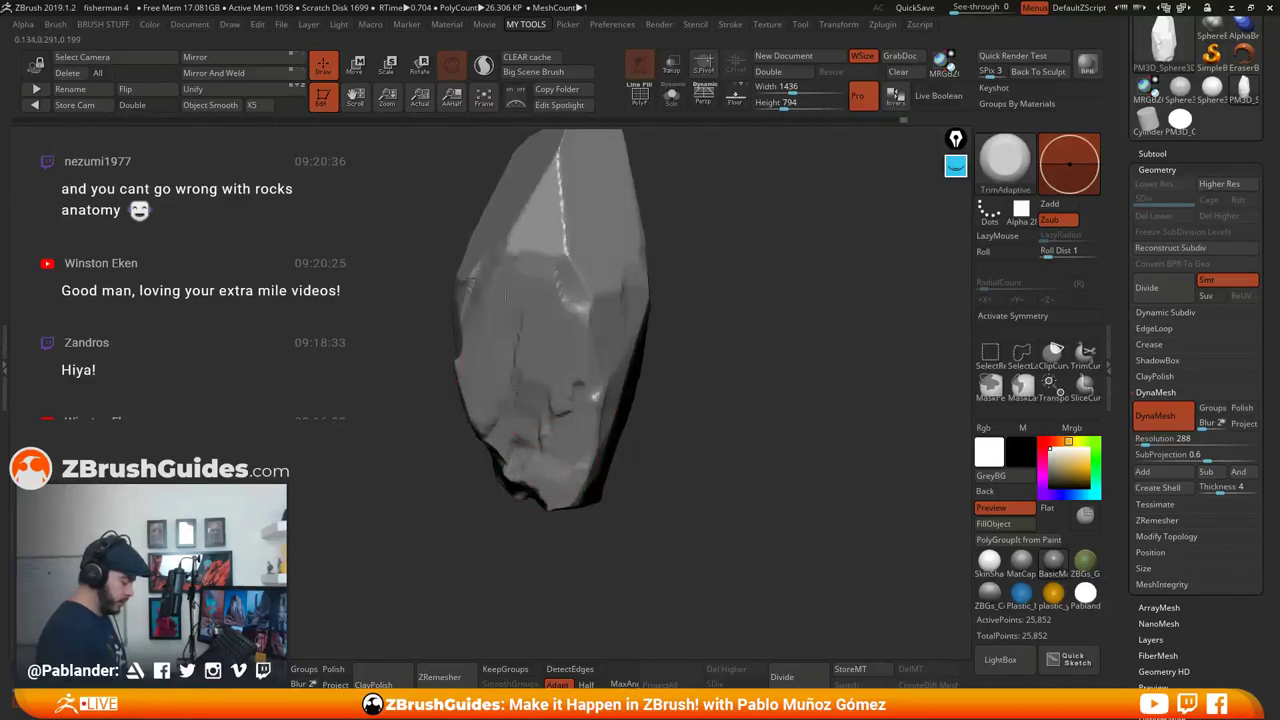
Chip more of the mid-height ridges, try a stroke on the upper ridge, and undo that last stroke
right_drag(525, 360, 561, 288)
right_drag(643, 301, 712, 356)
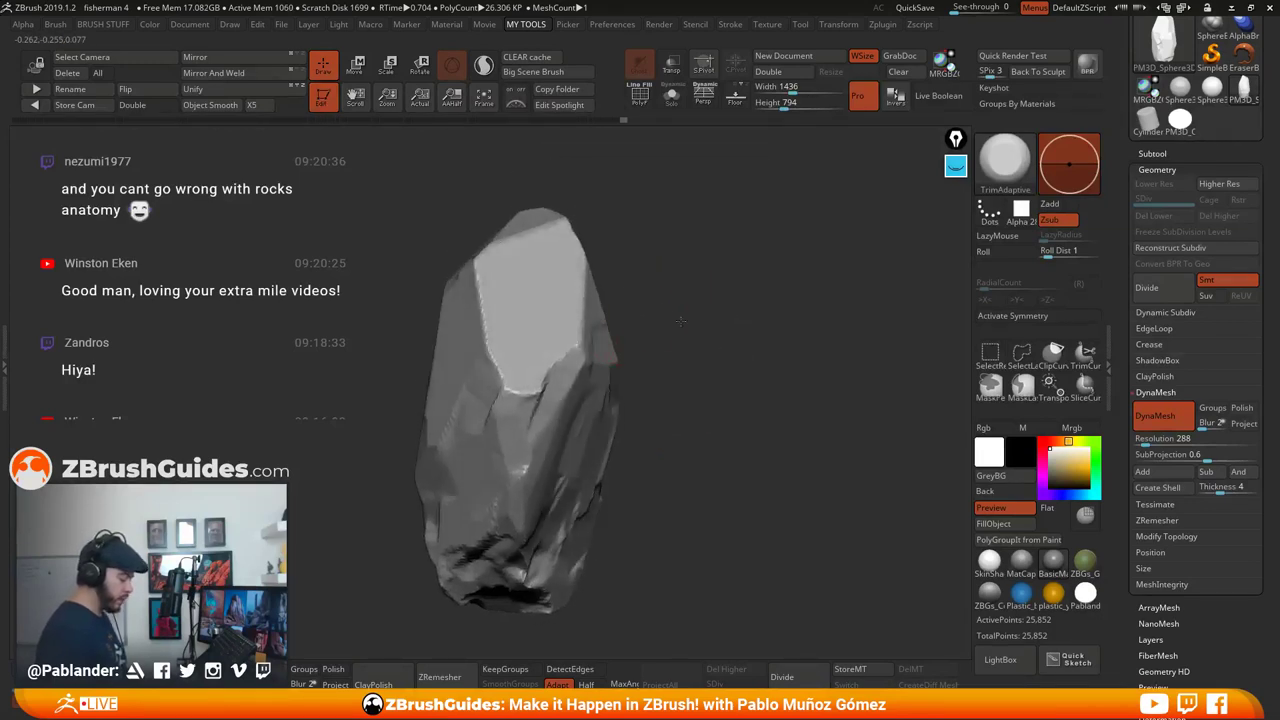
right_drag(671, 317, 703, 322)
drag(502, 292, 516, 333)
key(ctrl+z)
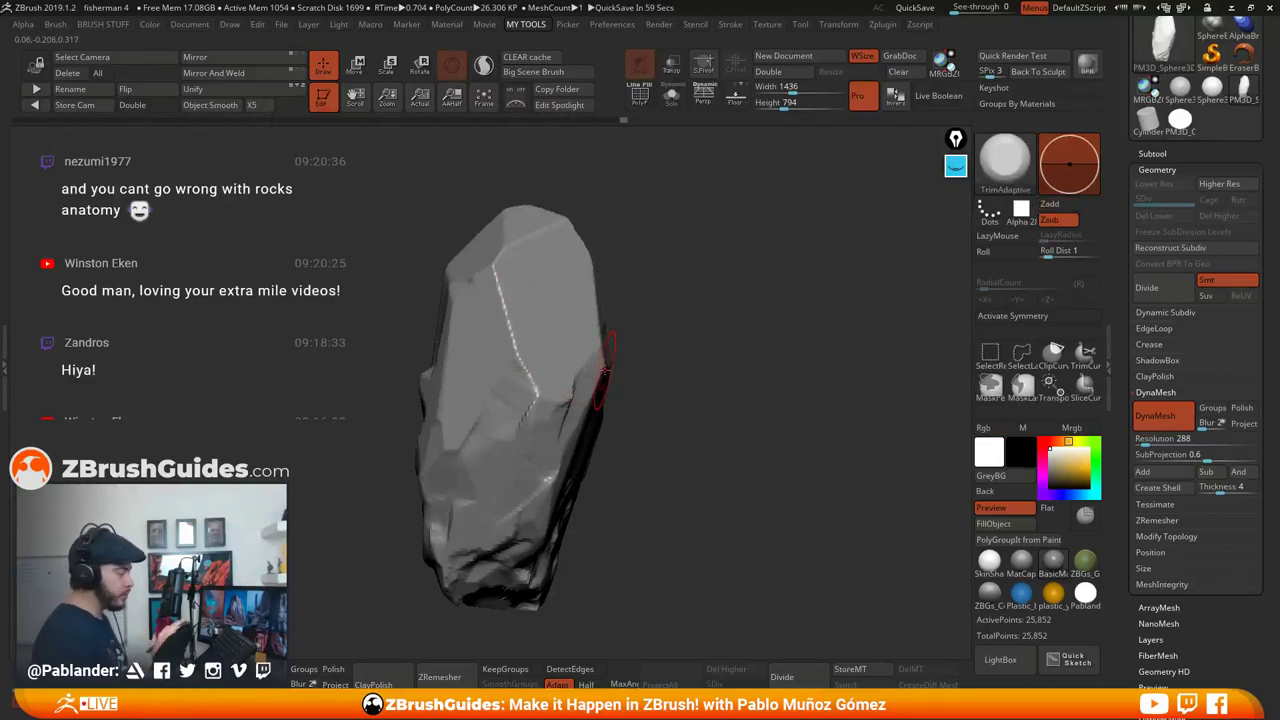
Bevel the side edges of the large oval upper facet with TrimAdaptive strokes
right_drag(706, 355, 656, 342)
drag(498, 278, 531, 347)
mouse_move(618, 293)
mouse_down()
mouse_move(562, 288)
mouse_move(520, 336)
mouse_up()
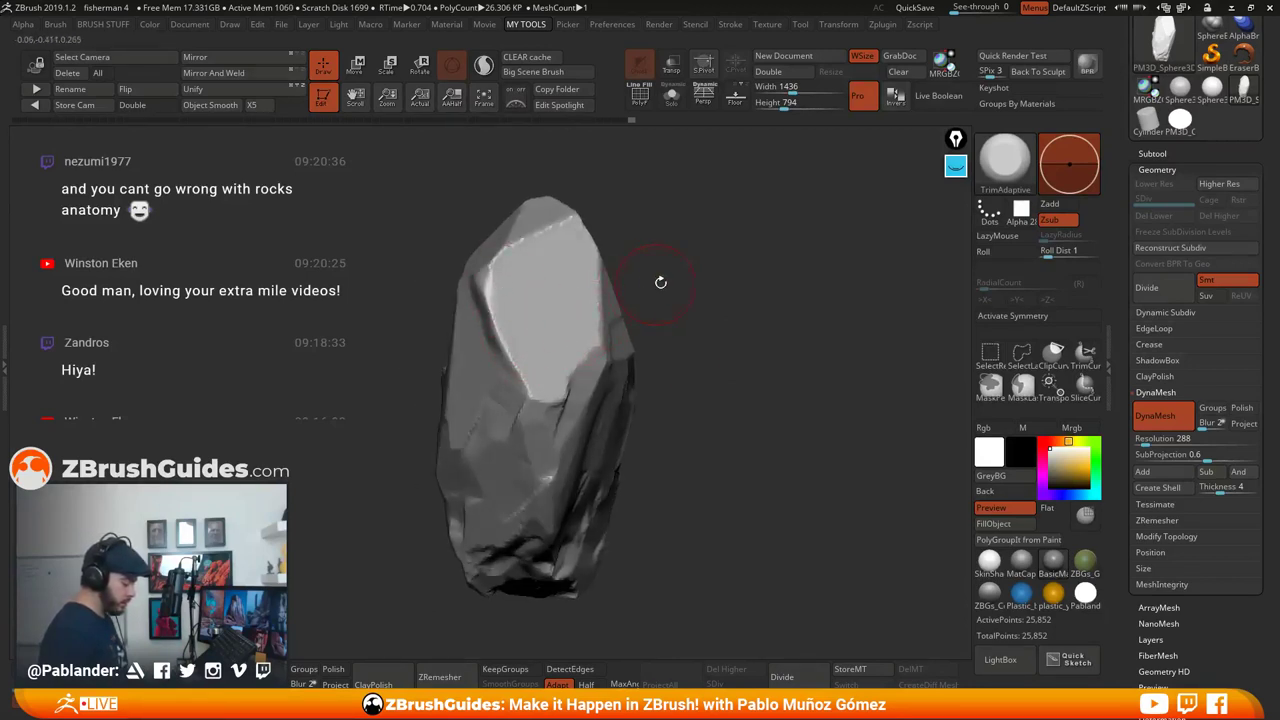
right_drag(554, 343, 581, 337)
drag(606, 309, 535, 292)
mouse_move(490, 252)
mouse_down()
mouse_move(486, 280)
mouse_move(482, 266)
mouse_up()
Cut angled planes into the narrow upper side facet and the ridge directly beneath it
drag(676, 240, 659, 237)
right_drag(658, 236, 460, 267)
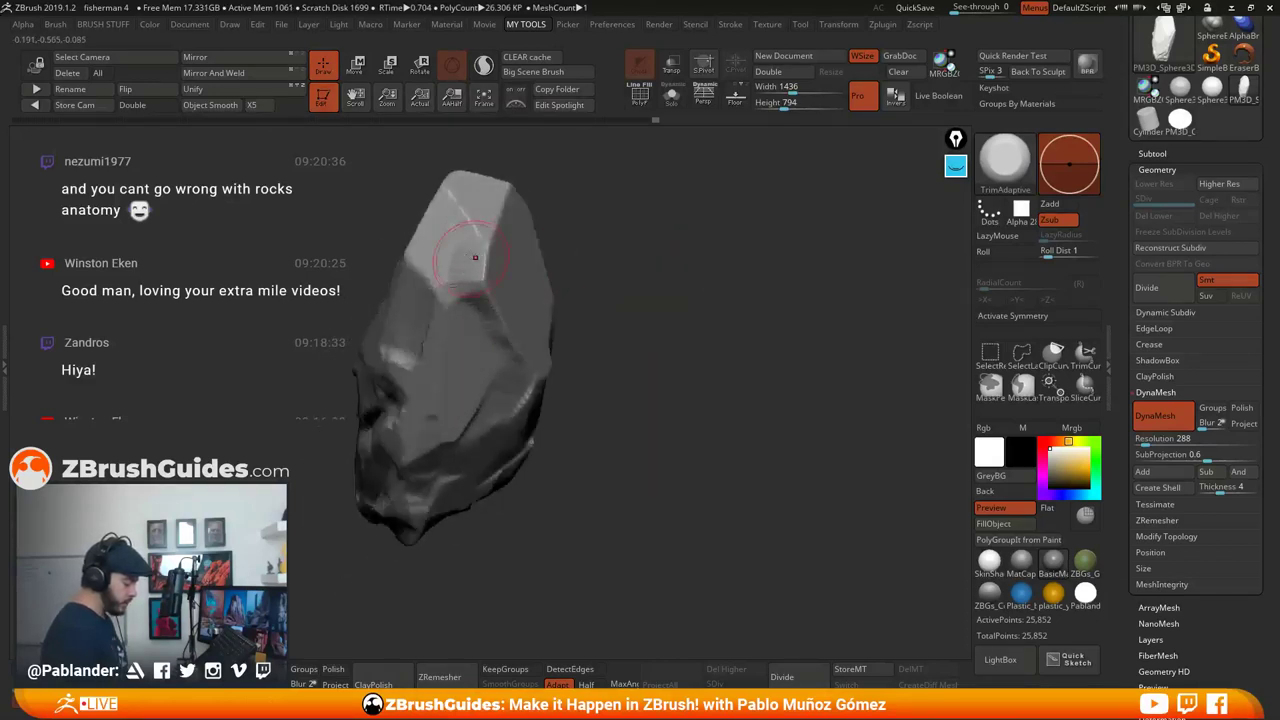
alt+drag(610, 253, 640, 299)
drag(478, 262, 467, 324)
right_drag(551, 318, 505, 348)
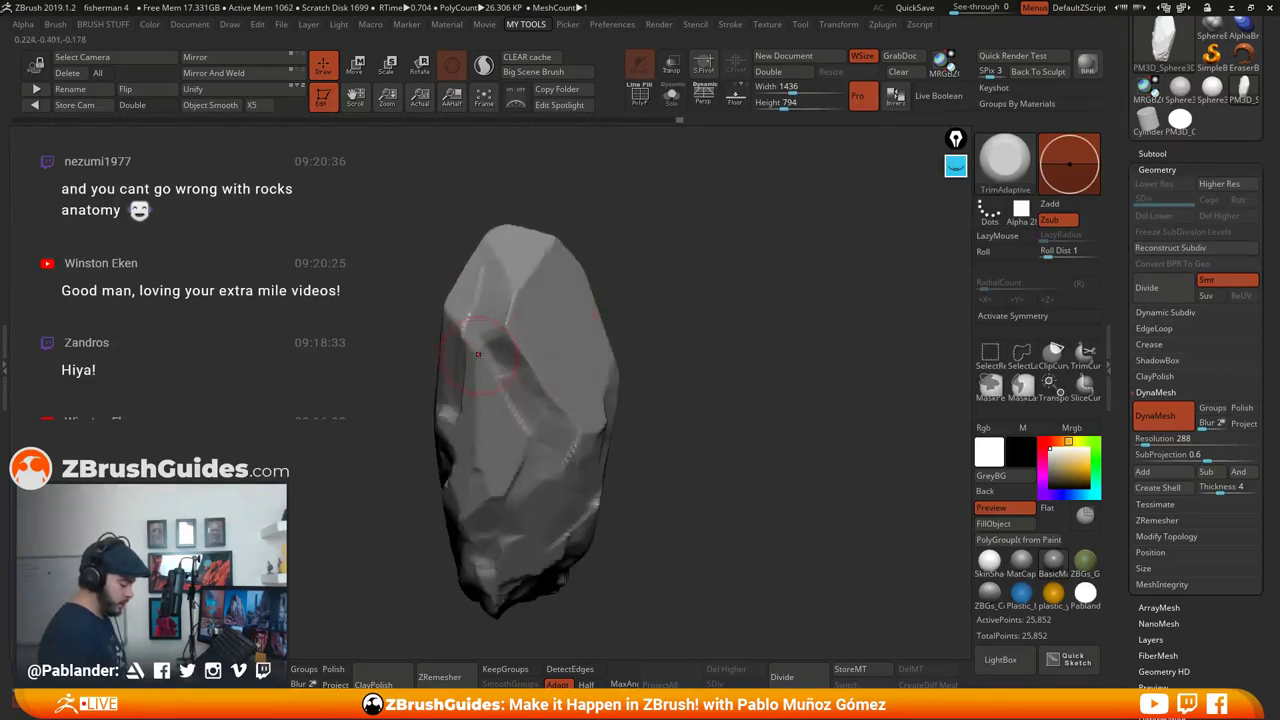
mouse_move(576, 383)
right_down()
mouse_move(697, 371)
mouse_move(706, 323)
mouse_move(522, 300)
mouse_move(591, 294)
right_up()
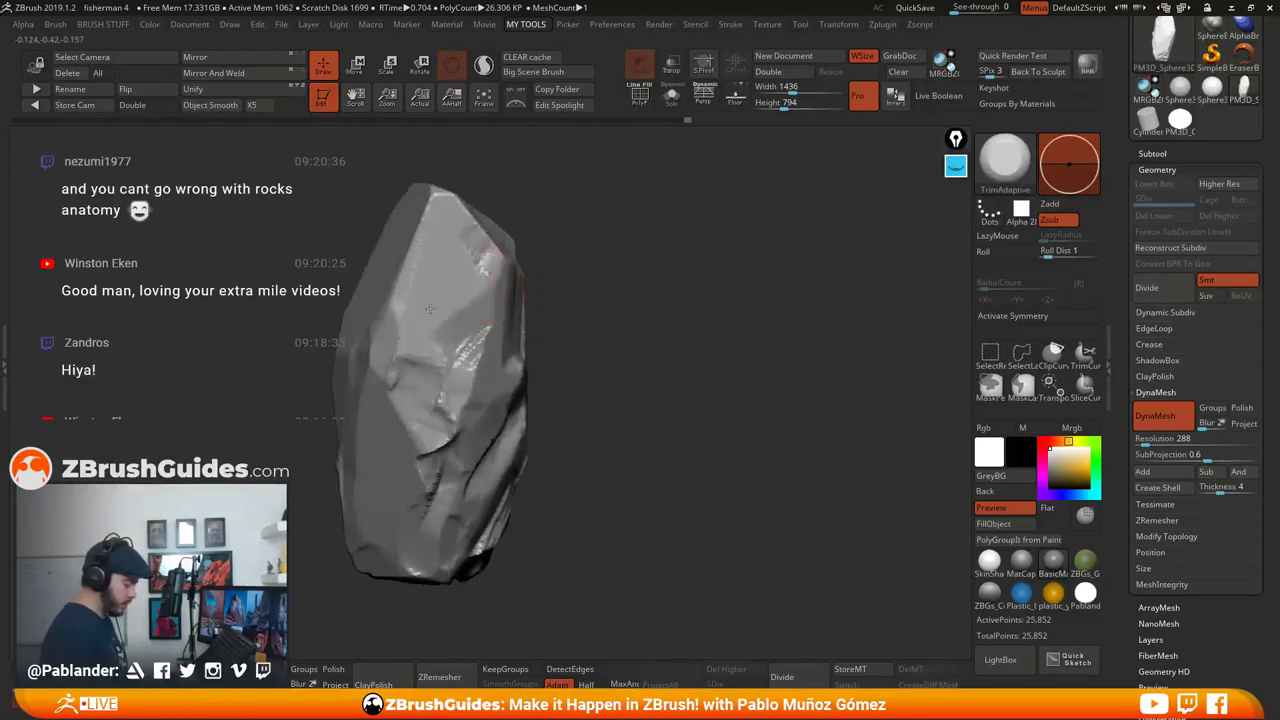
Chip the lower end of the central back ridge and the ridge running up toward the pointed tip
right_drag(420, 336, 464, 420)
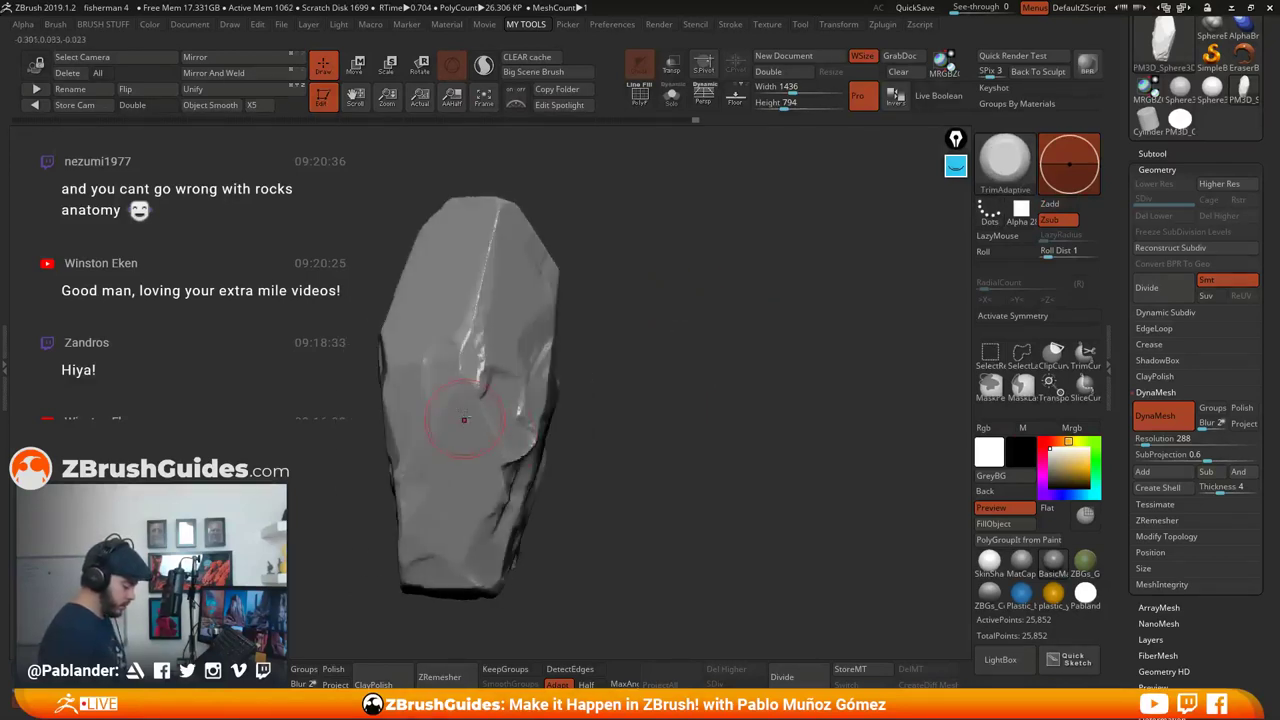
right_drag(500, 466, 478, 462)
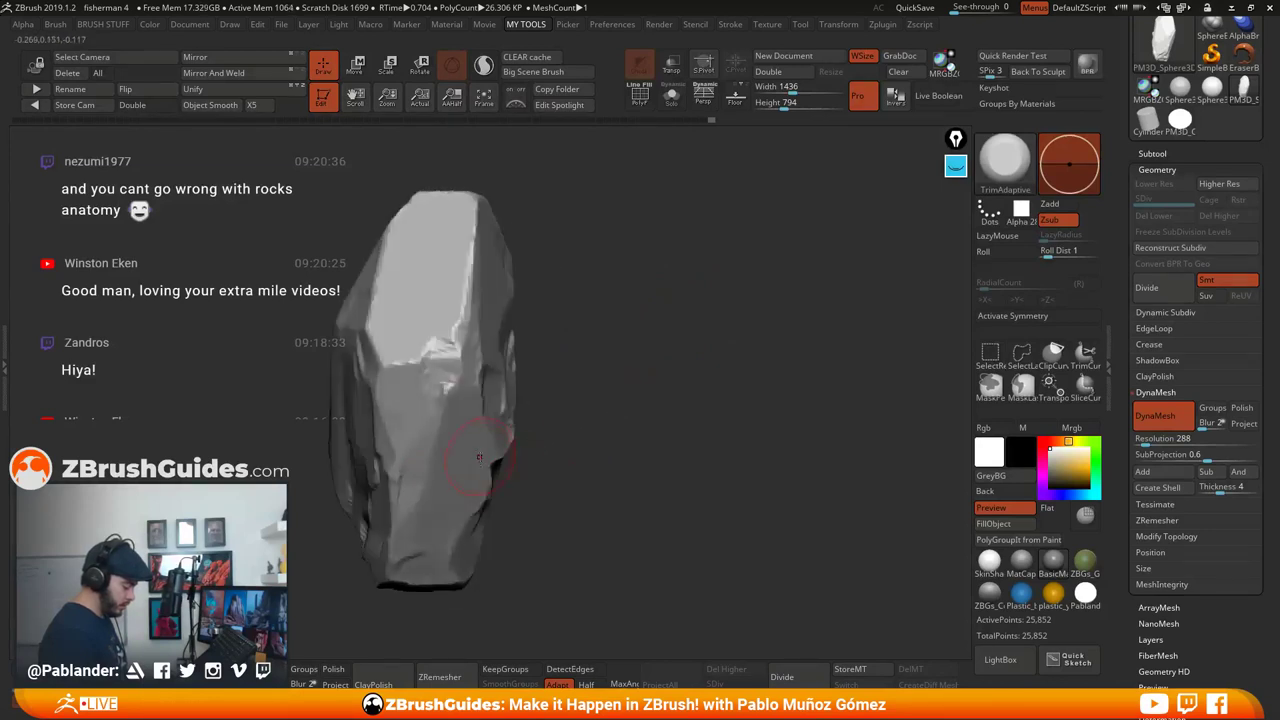
mouse_move(446, 507)
right_down()
mouse_move(640, 414)
mouse_move(461, 348)
mouse_move(560, 340)
mouse_move(636, 357)
mouse_move(647, 459)
mouse_move(643, 386)
mouse_move(448, 290)
right_up()
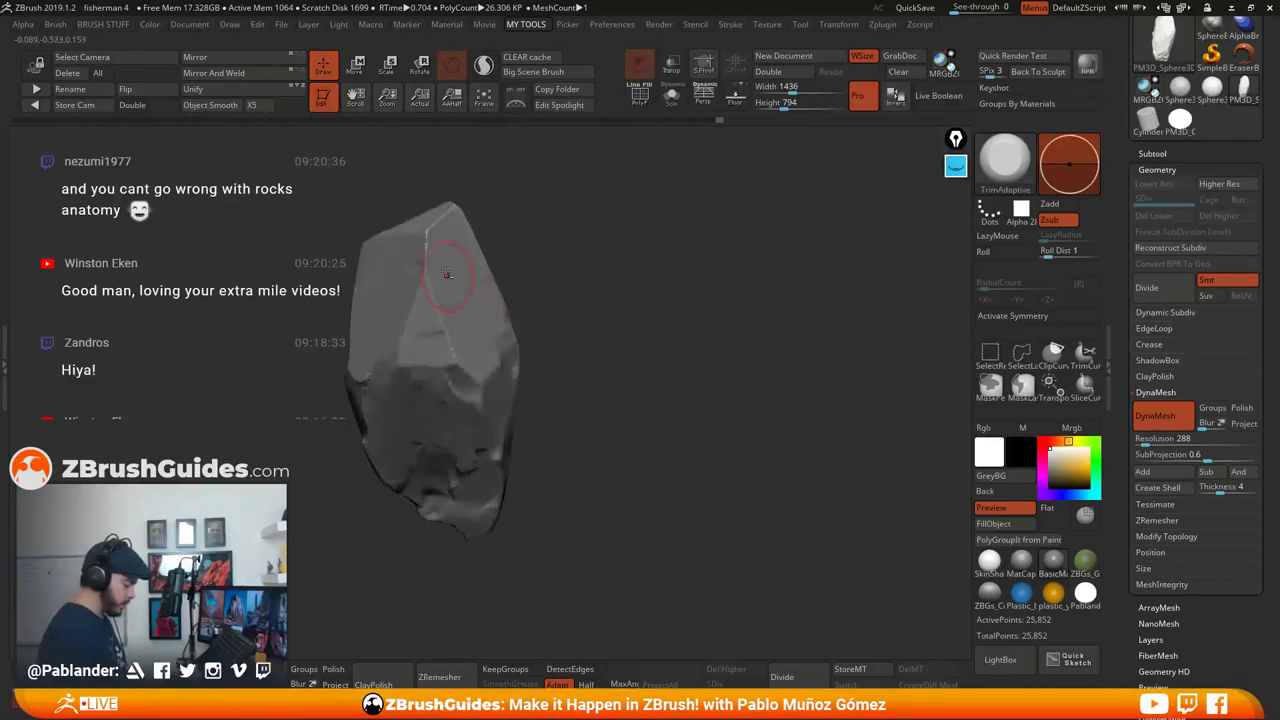
mouse_move(551, 226)
right_down()
mouse_move(453, 264)
mouse_move(568, 267)
mouse_move(520, 280)
right_up()
mouse_move(432, 262)
mouse_down()
mouse_move(388, 268)
mouse_move(424, 264)
mouse_up()
Chip the mid-height corners and break up the lower tip of the large oval facet
mouse_move(500, 275)
right_down()
mouse_move(631, 315)
mouse_move(465, 356)
mouse_move(596, 331)
mouse_move(683, 343)
mouse_move(528, 335)
mouse_move(455, 366)
right_up()
drag(460, 365, 490, 388)
mouse_move(651, 383)
mouse_down()
mouse_move(692, 336)
mouse_move(645, 335)
mouse_up()
drag(514, 352, 534, 362)
right_drag(534, 362, 651, 343)
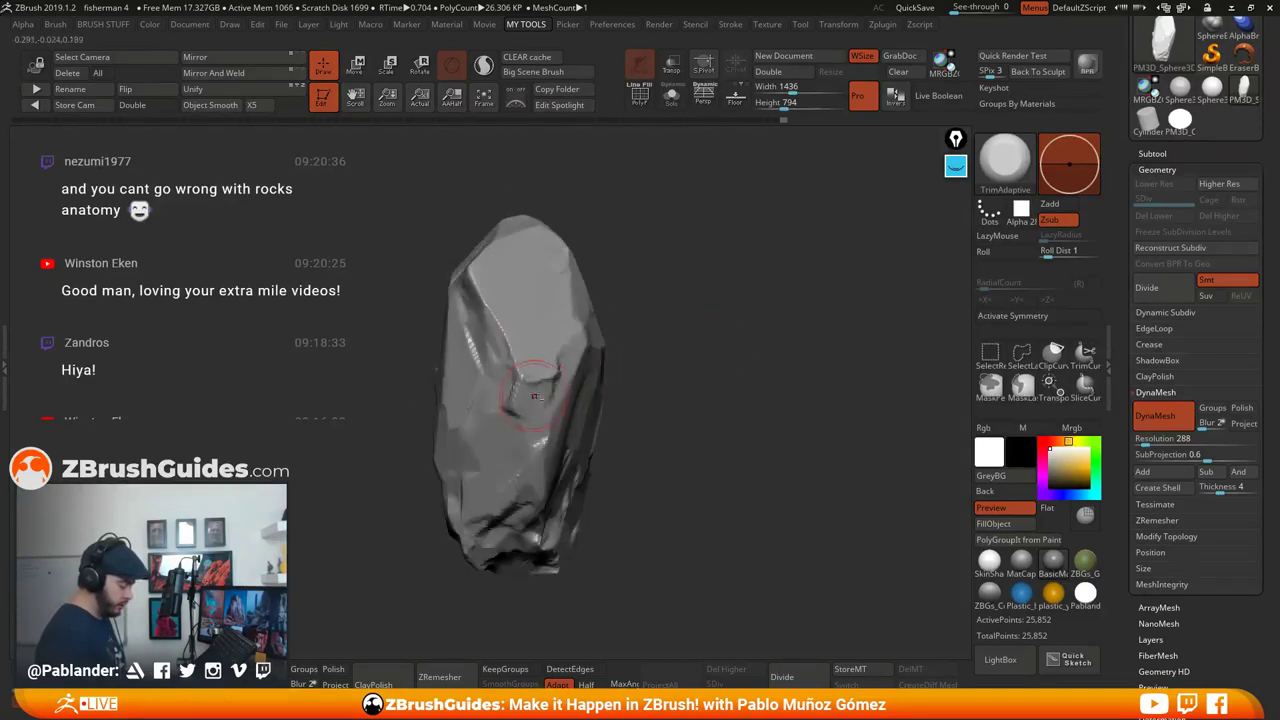
right_drag(548, 375, 580, 395)
drag(556, 400, 567, 400)
Carve angular planes into the ridge between the oval facet and the broken base
right_drag(581, 393, 623, 400)
drag(520, 428, 490, 478)
mouse_move(635, 431)
alt+right_down()
mouse_move(659, 401)
mouse_move(673, 411)
alt+right_up()
mouse_move(548, 412)
mouse_down()
mouse_move(518, 436)
mouse_move(530, 426)
mouse_up()
right_drag(533, 426, 665, 413)
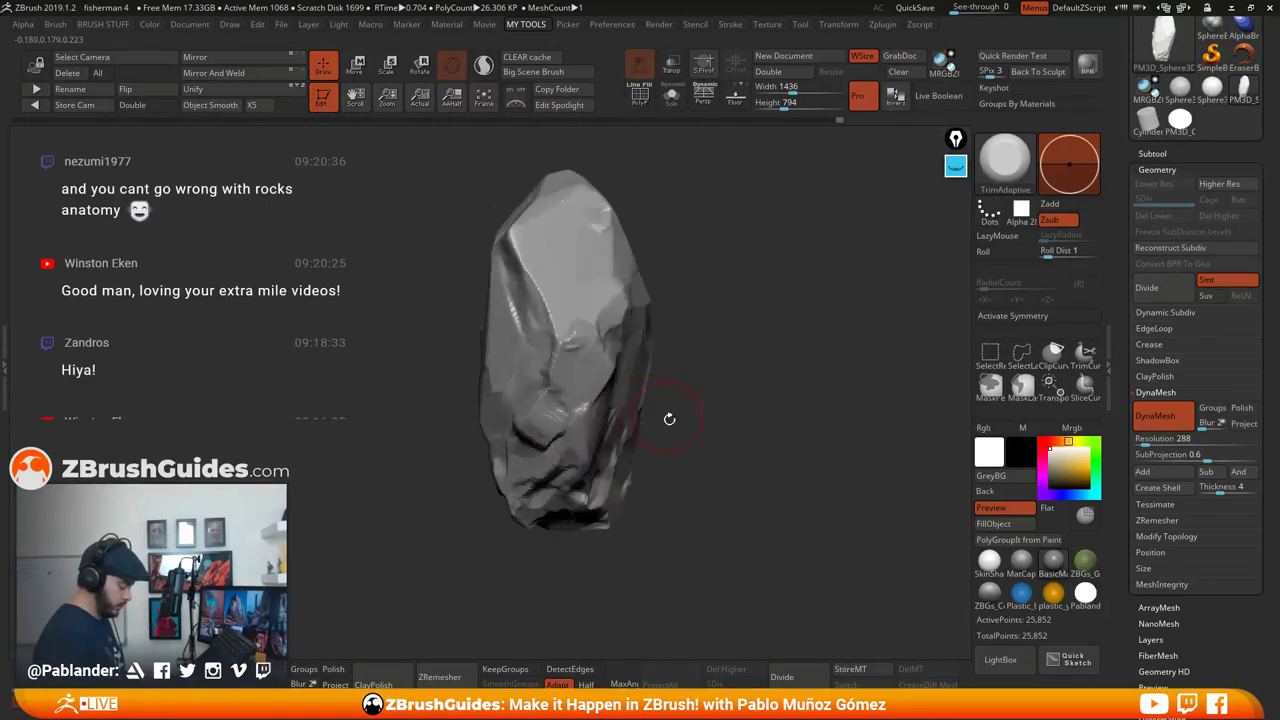
right_drag(545, 409, 610, 412)
mouse_move(648, 359)
right_down()
mouse_move(711, 386)
mouse_move(683, 371)
right_up()
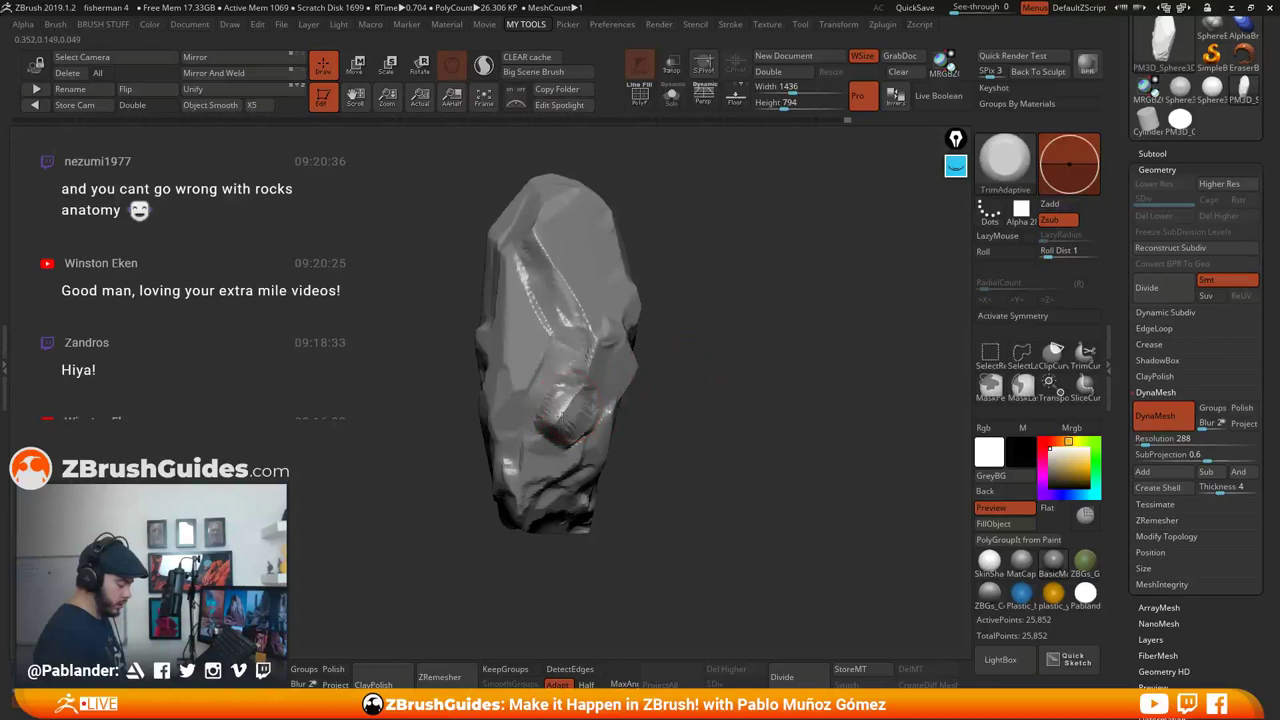
Trim the mid-height side ridge beside the new notch into smaller planes
key(shift)
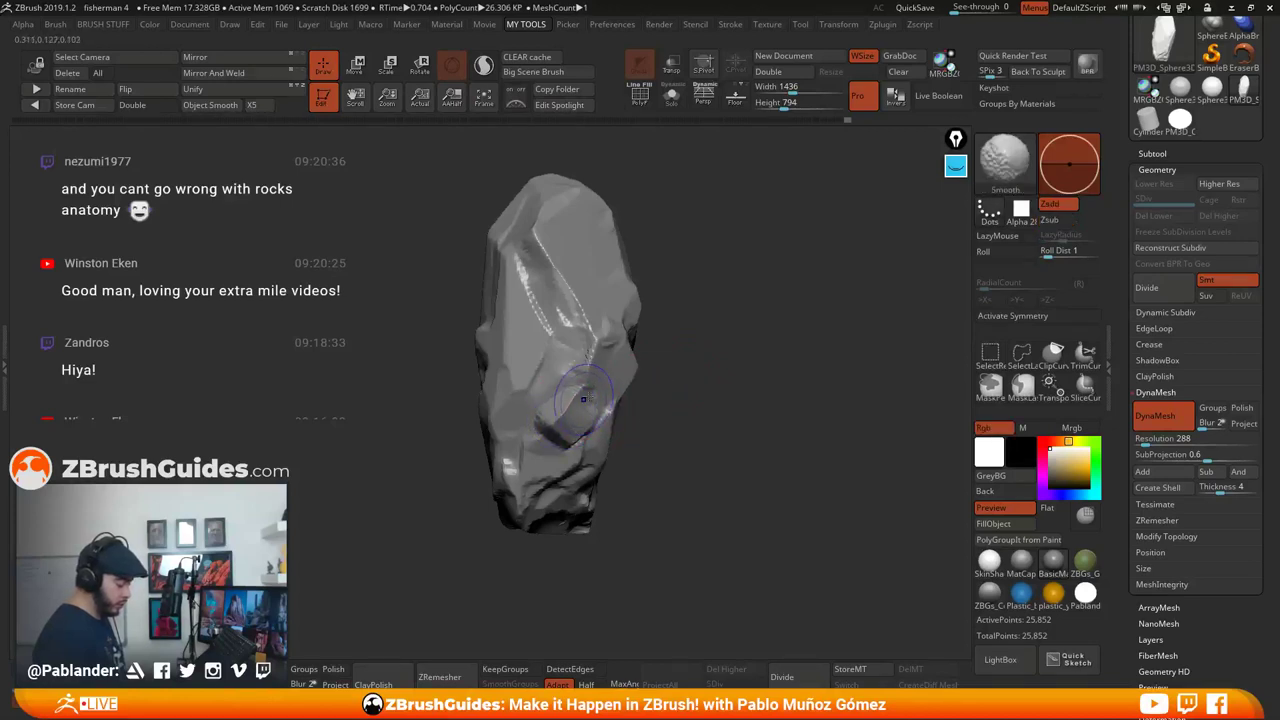
key(alt)
right_drag(669, 407, 706, 392)
drag(650, 354, 636, 376)
mouse_move(749, 372)
right_down()
mouse_move(700, 404)
mouse_move(590, 410)
right_up()
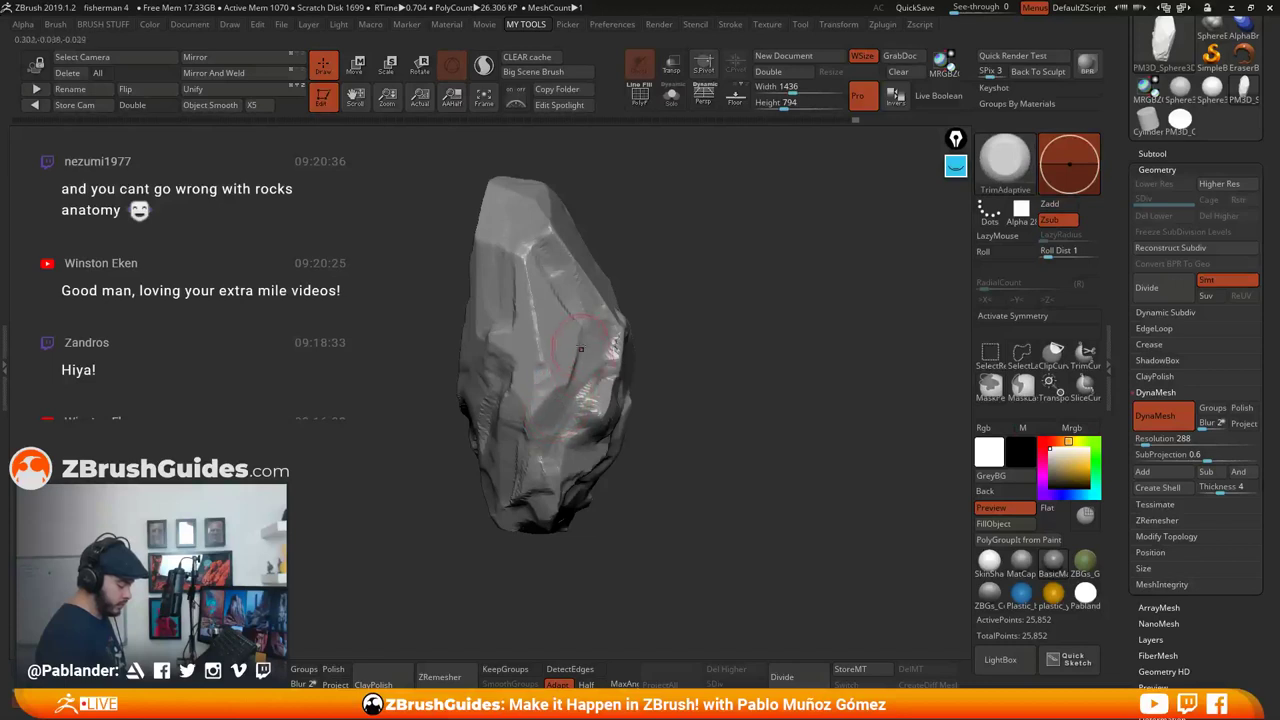
Check the rock's silhouette from a distance, and cut a deeper notch into its lower front beneath the chipped ridge
right_drag(579, 363, 789, 369)
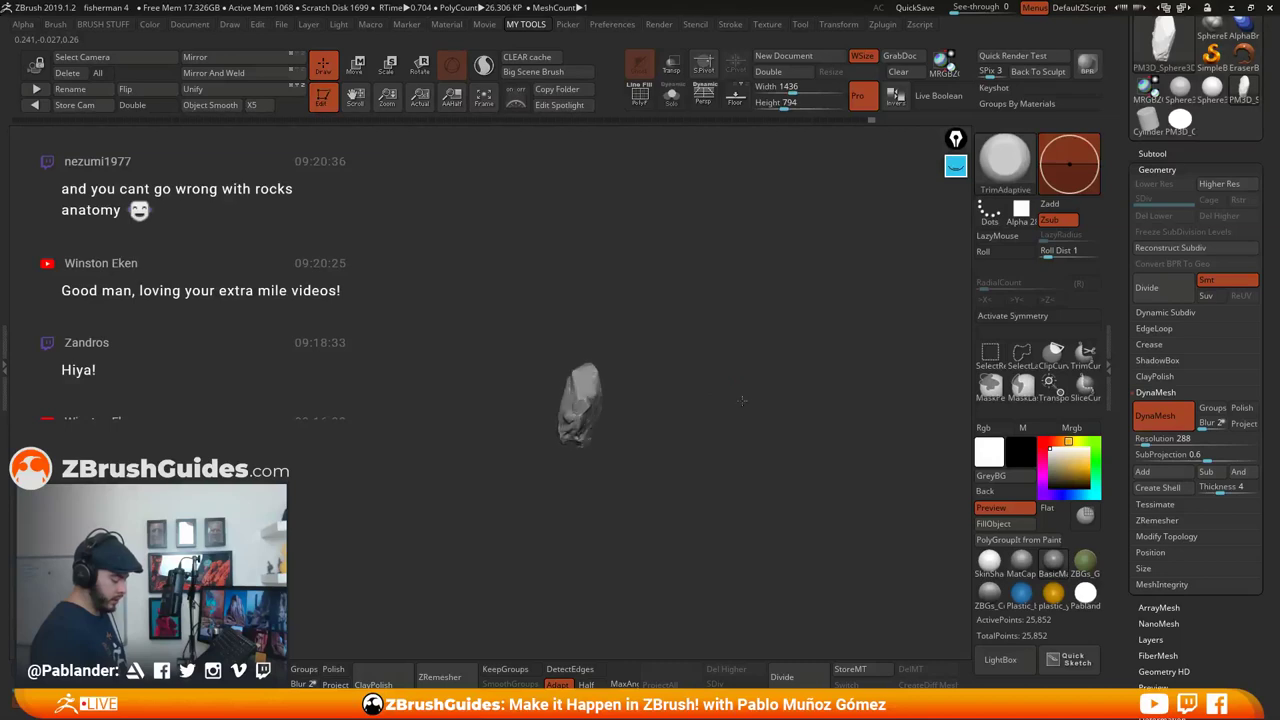
right_drag(755, 377, 691, 357)
ctrl+right_drag(691, 357, 723, 547)
alt+right_drag(723, 547, 666, 425)
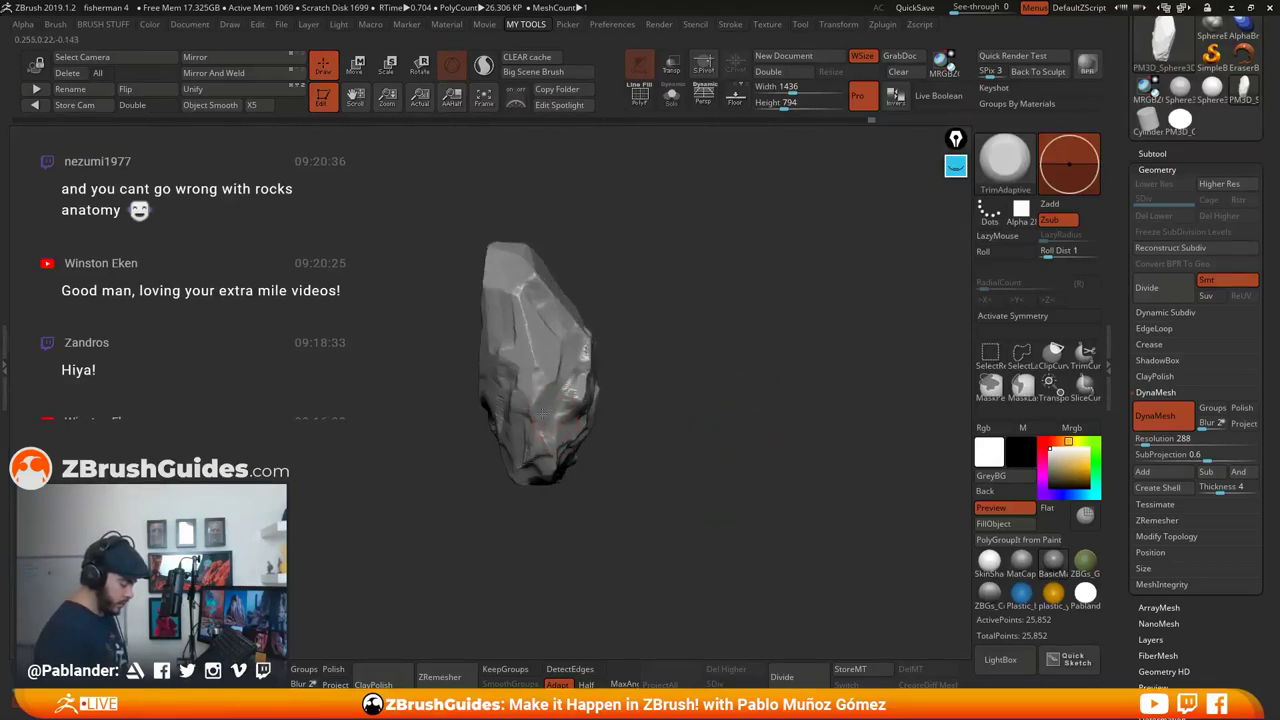
right_drag(648, 410, 559, 408)
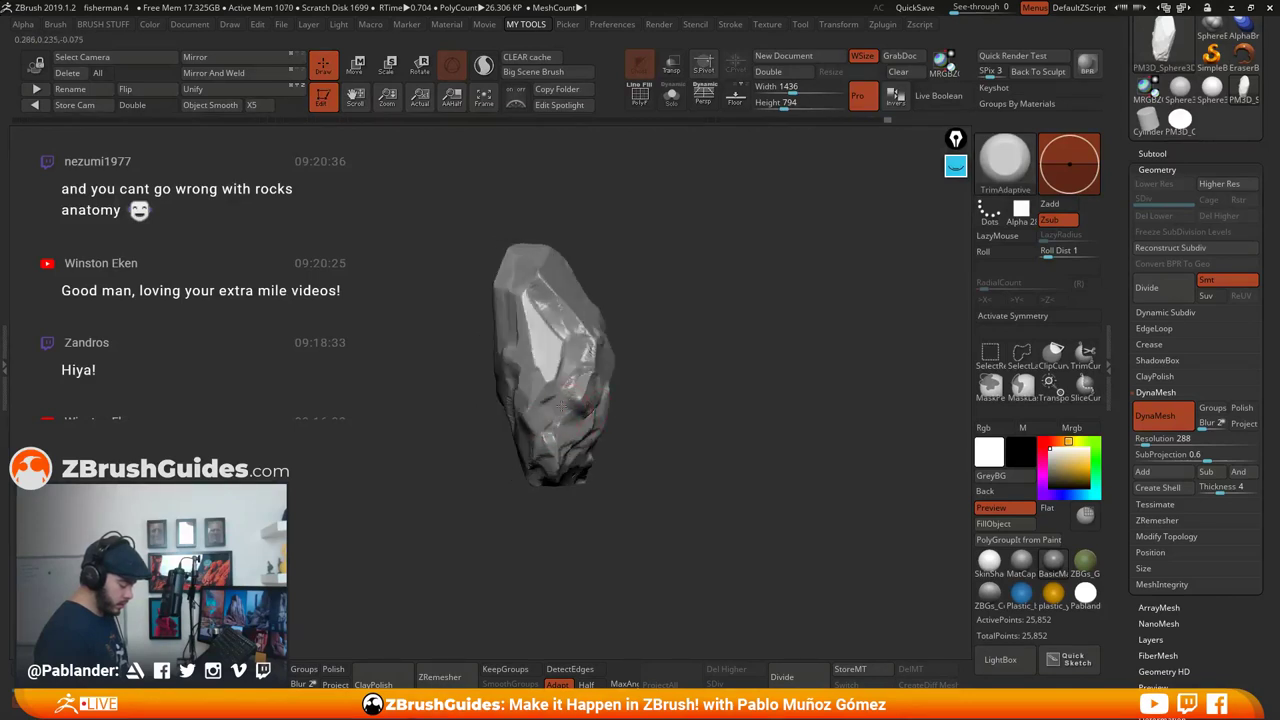
shift+drag(573, 401, 578, 402)
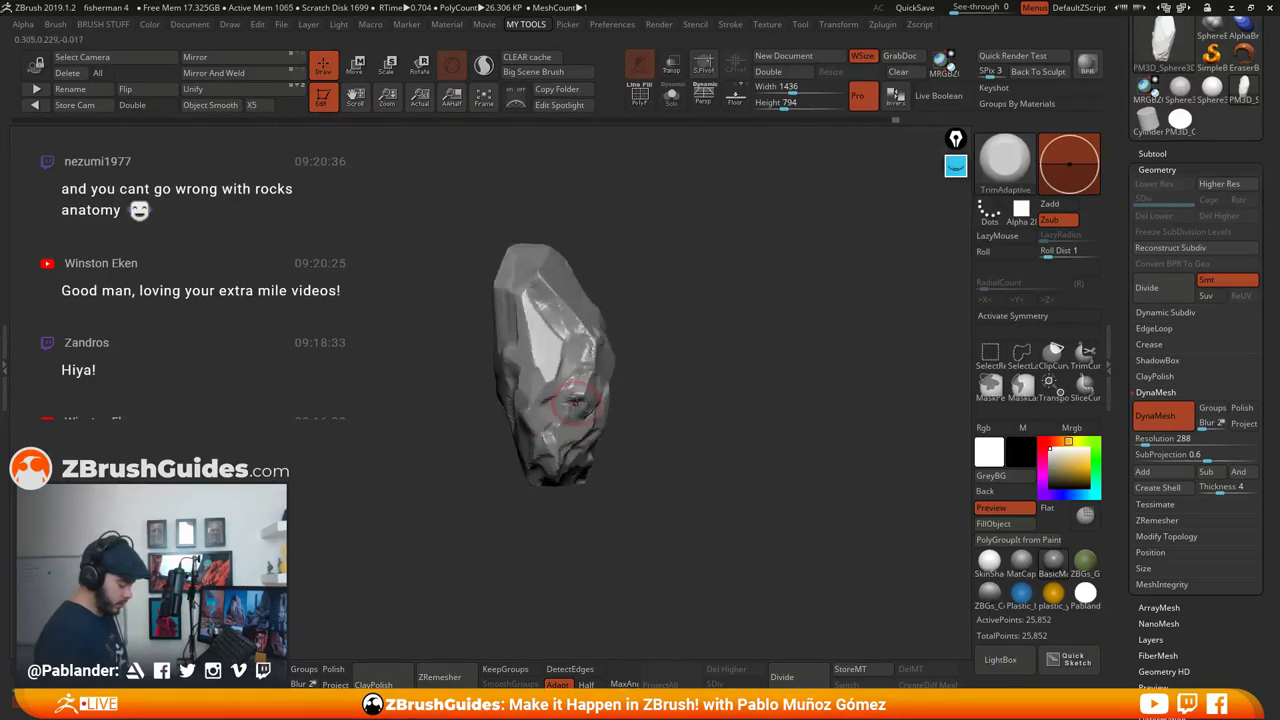
mouse_move(665, 417)
right_down()
mouse_move(675, 372)
mouse_move(650, 430)
right_up()
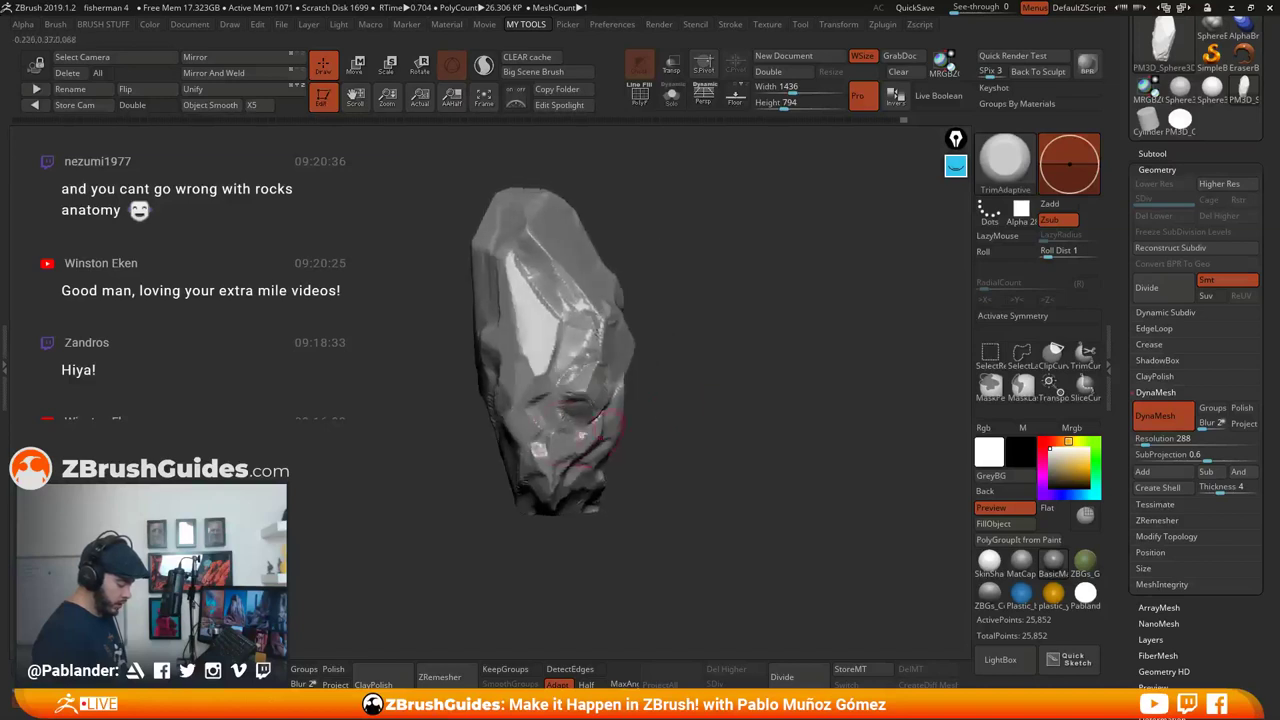
mouse_move(538, 410)
right_down()
mouse_move(674, 430)
mouse_move(528, 413)
right_up()
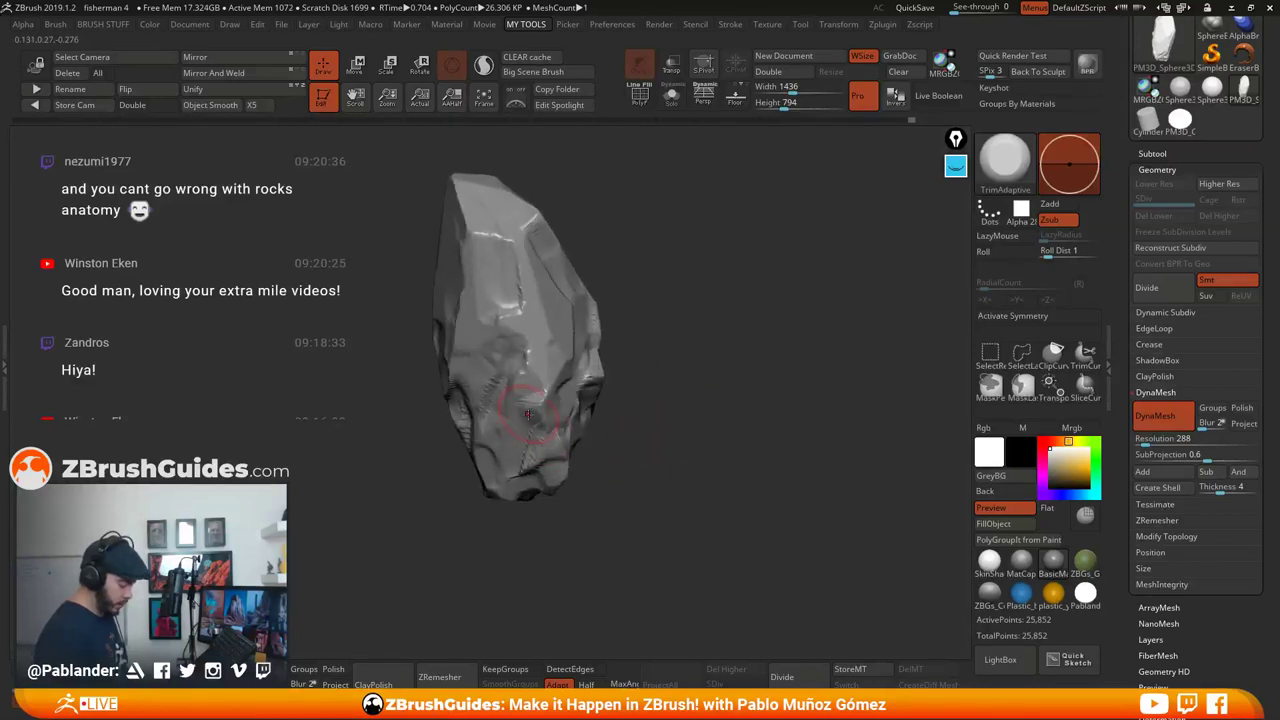
Chip the lower back of the rock and the side ridge next to the tall back facet
right_drag(556, 466, 660, 423)
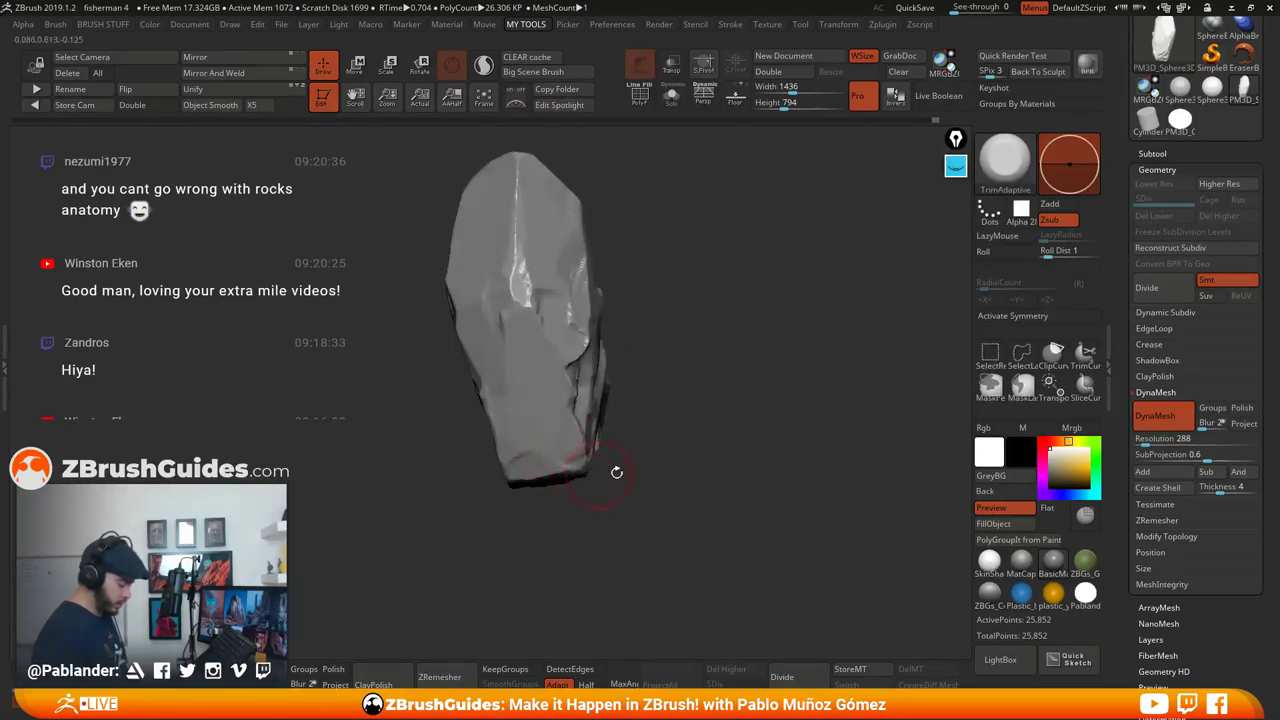
right_drag(600, 473, 573, 472)
right_drag(621, 407, 672, 440)
right_drag(697, 381, 731, 437)
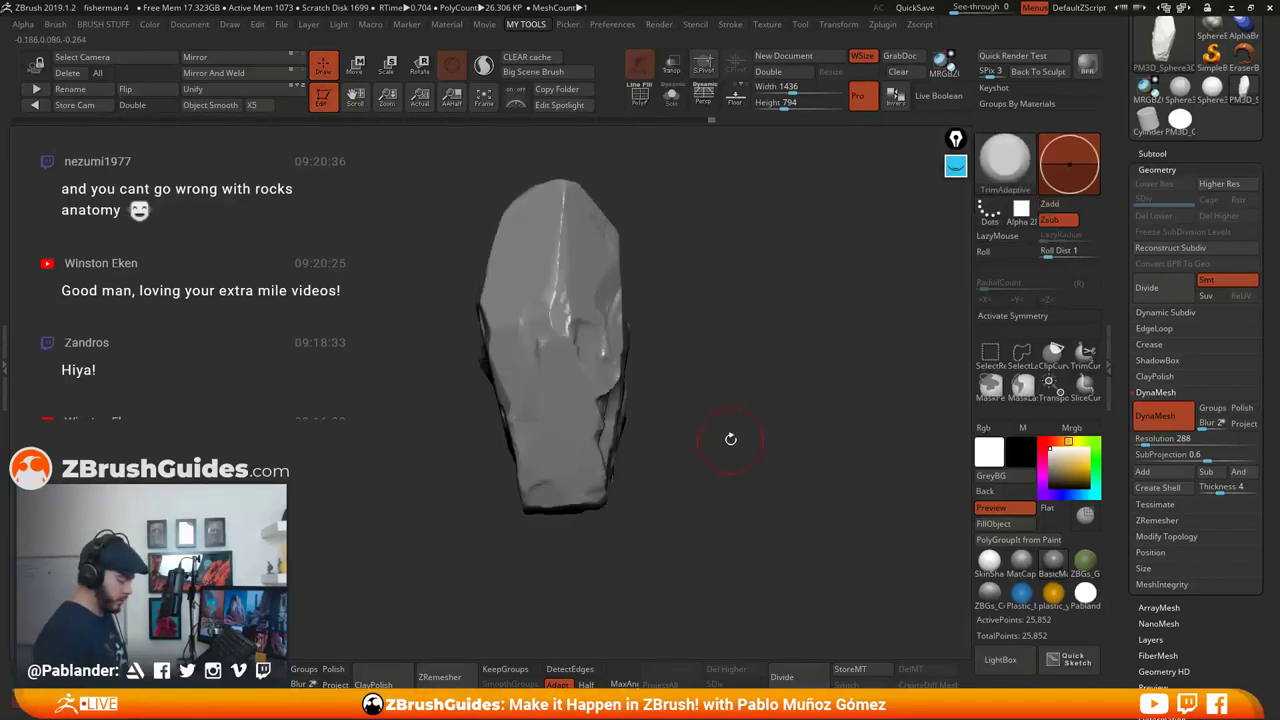
mouse_move(692, 255)
right_down()
mouse_move(691, 325)
mouse_move(618, 343)
right_up()
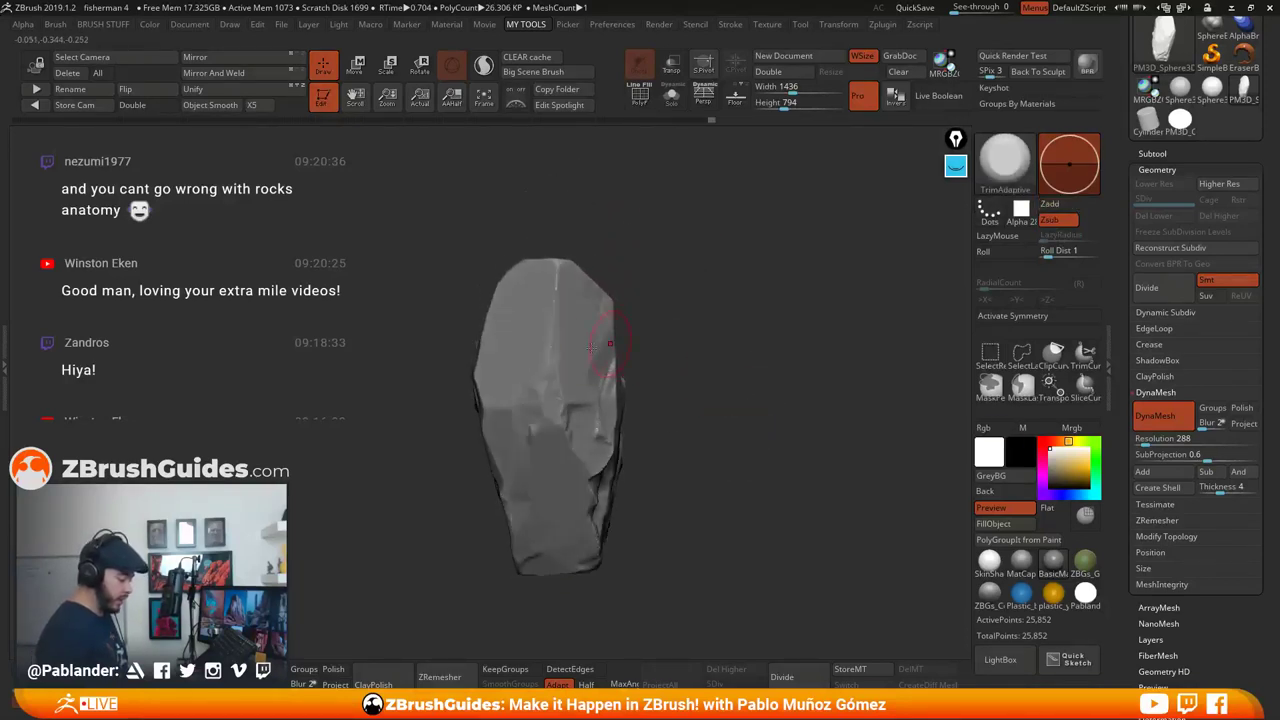
right_drag(742, 400, 734, 401)
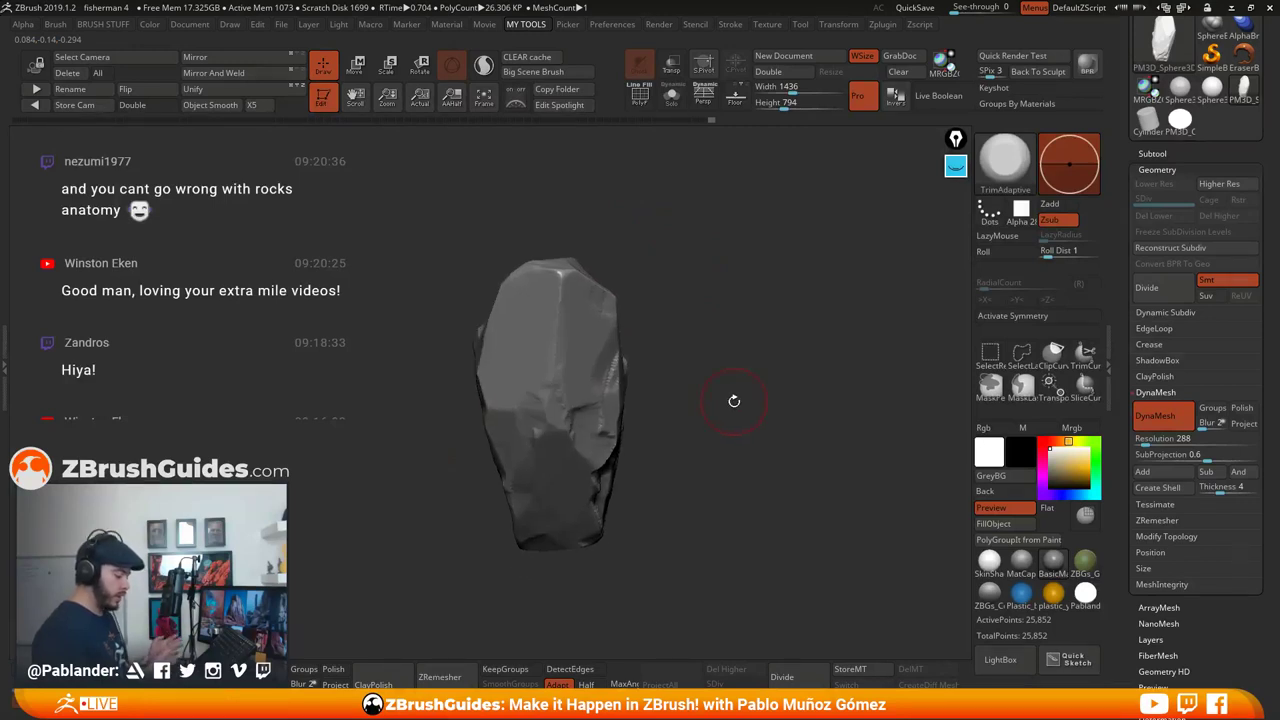
Trim the upper end of the central back ridge into a small flat plane near the rock's top
right_drag(662, 330, 655, 316)
right_drag(680, 425, 717, 397)
right_drag(619, 386, 673, 389)
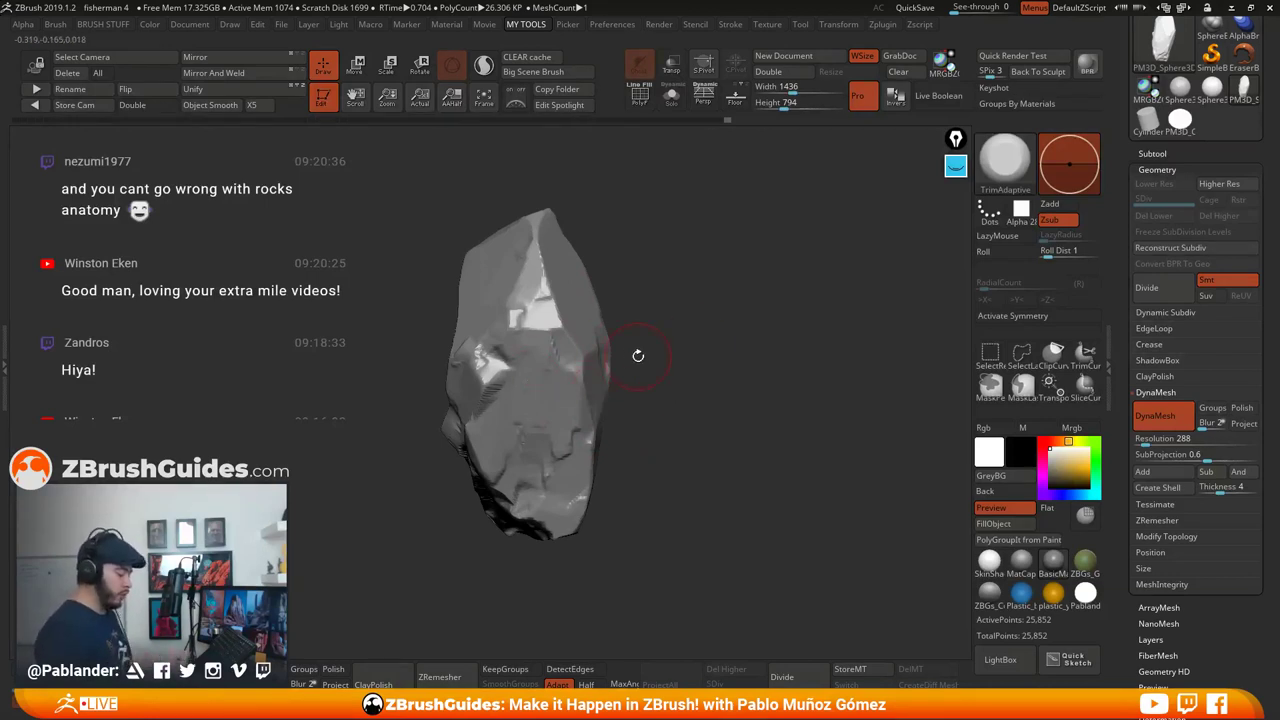
right_drag(691, 349, 697, 354)
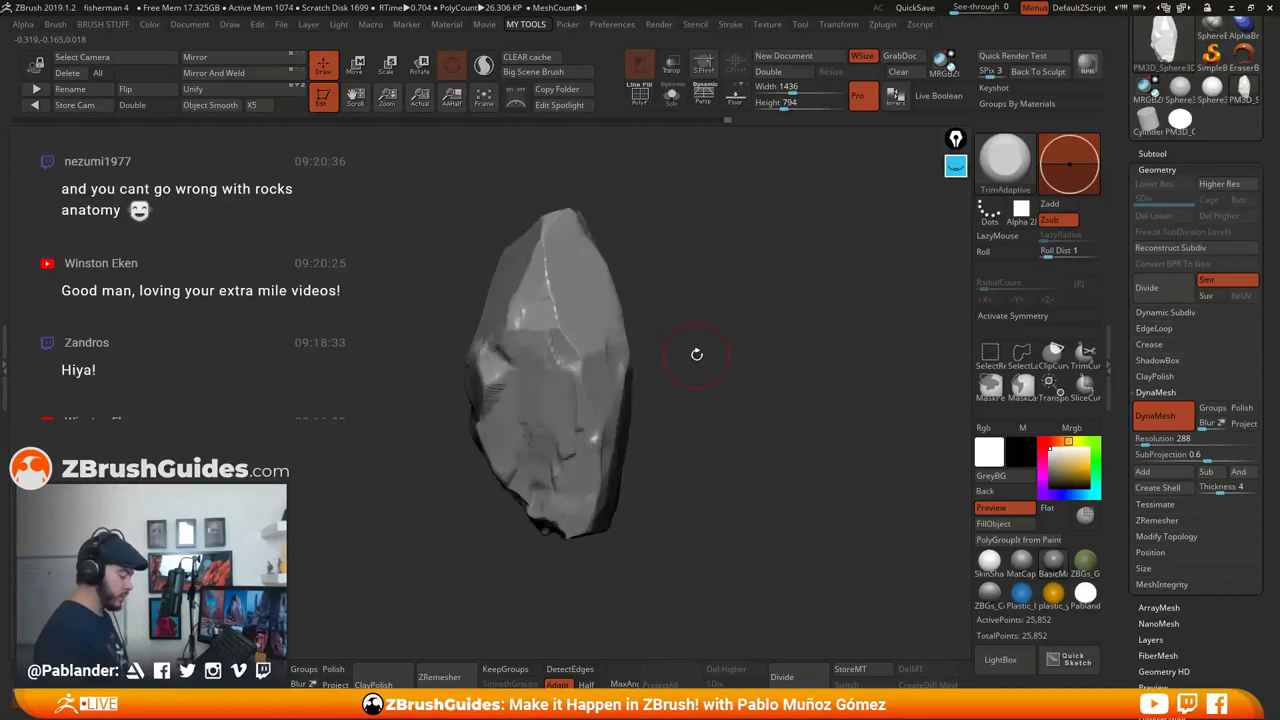
right_drag(732, 393, 708, 408)
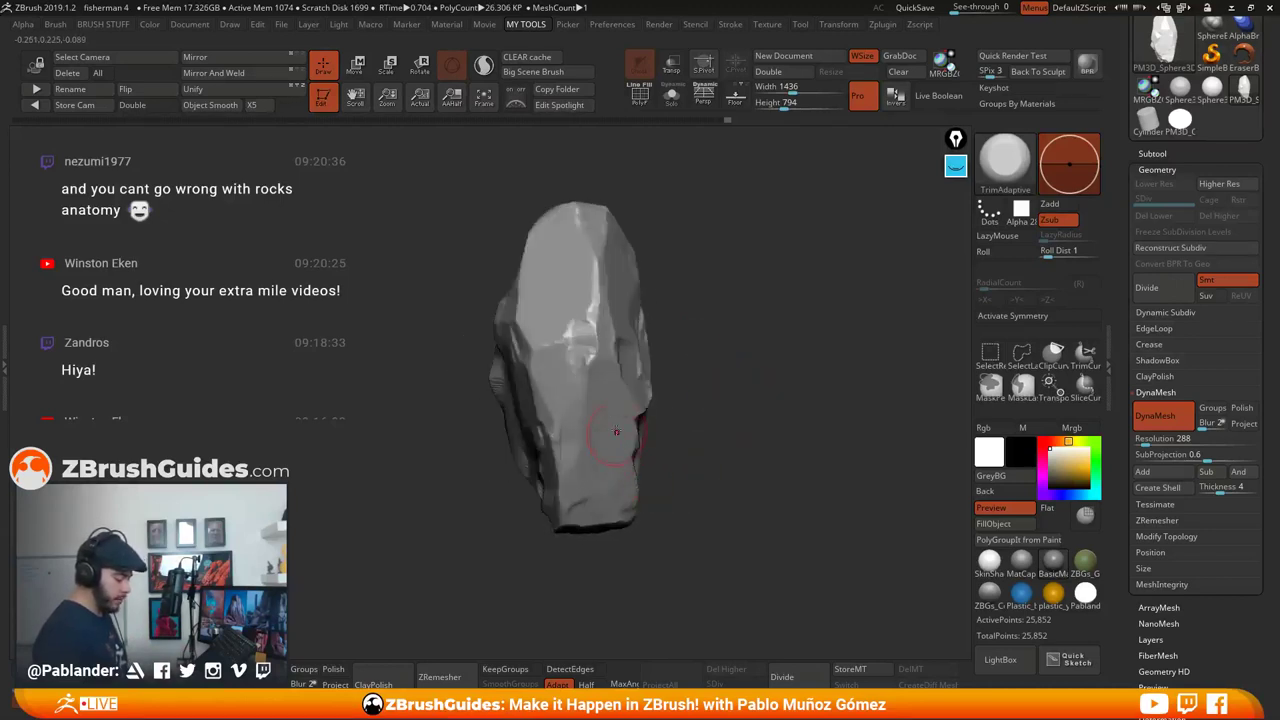
drag(703, 374, 655, 358)
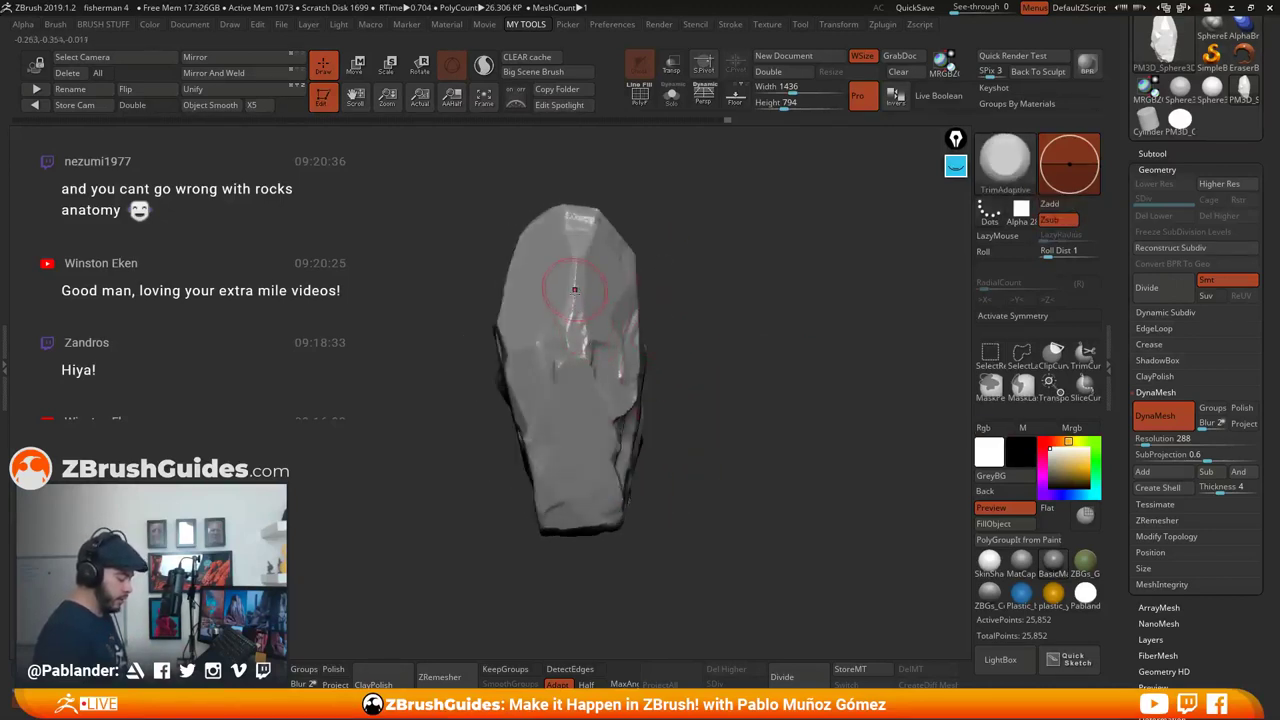
right_drag(666, 251, 619, 215)
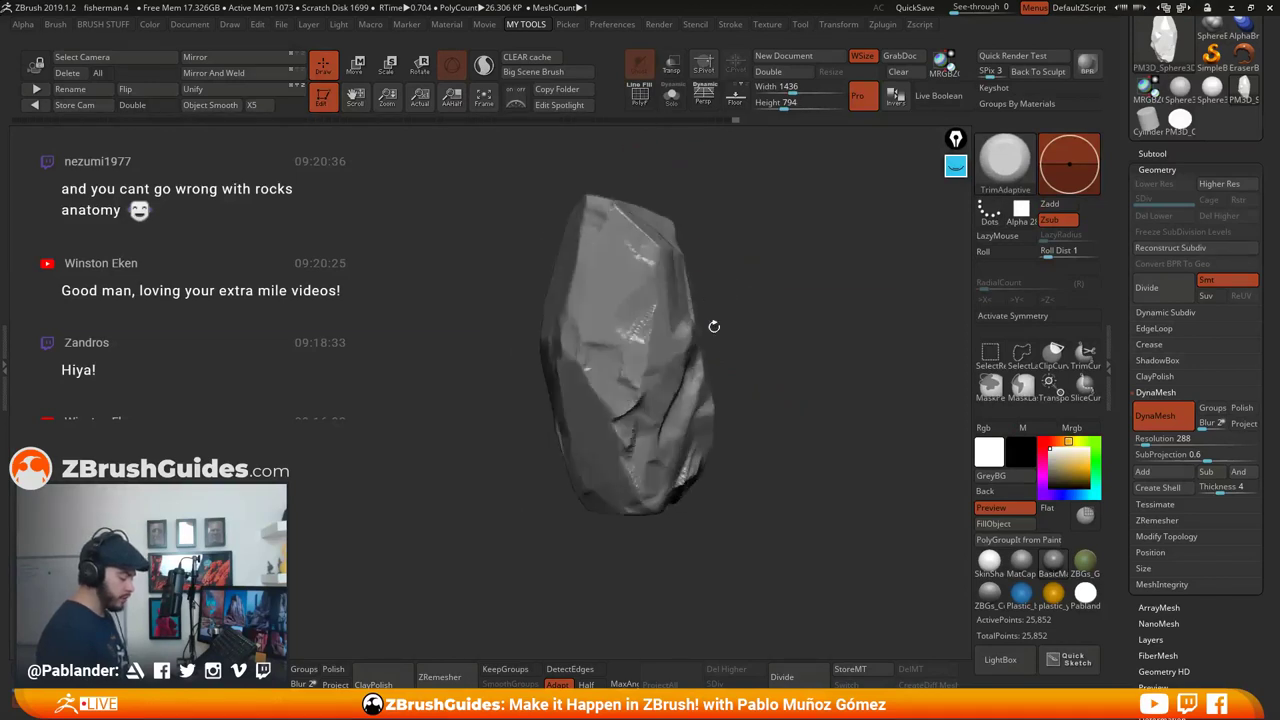
right_drag(660, 265, 739, 419)
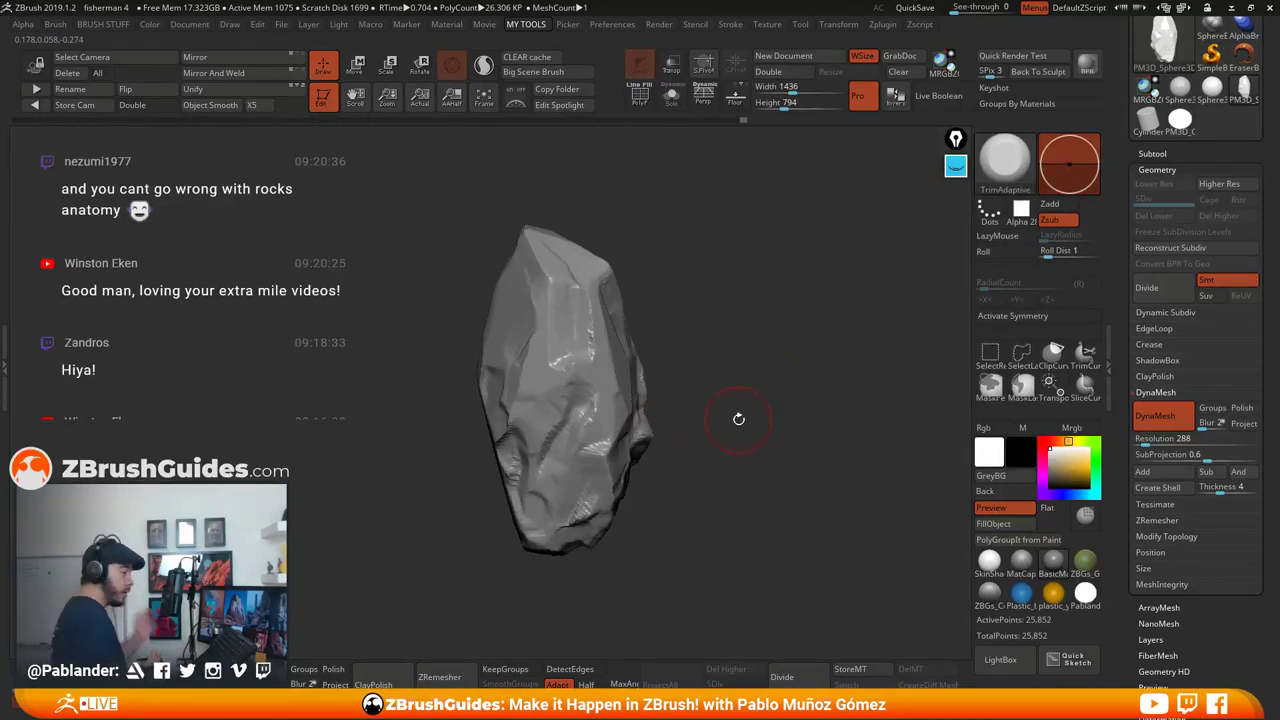
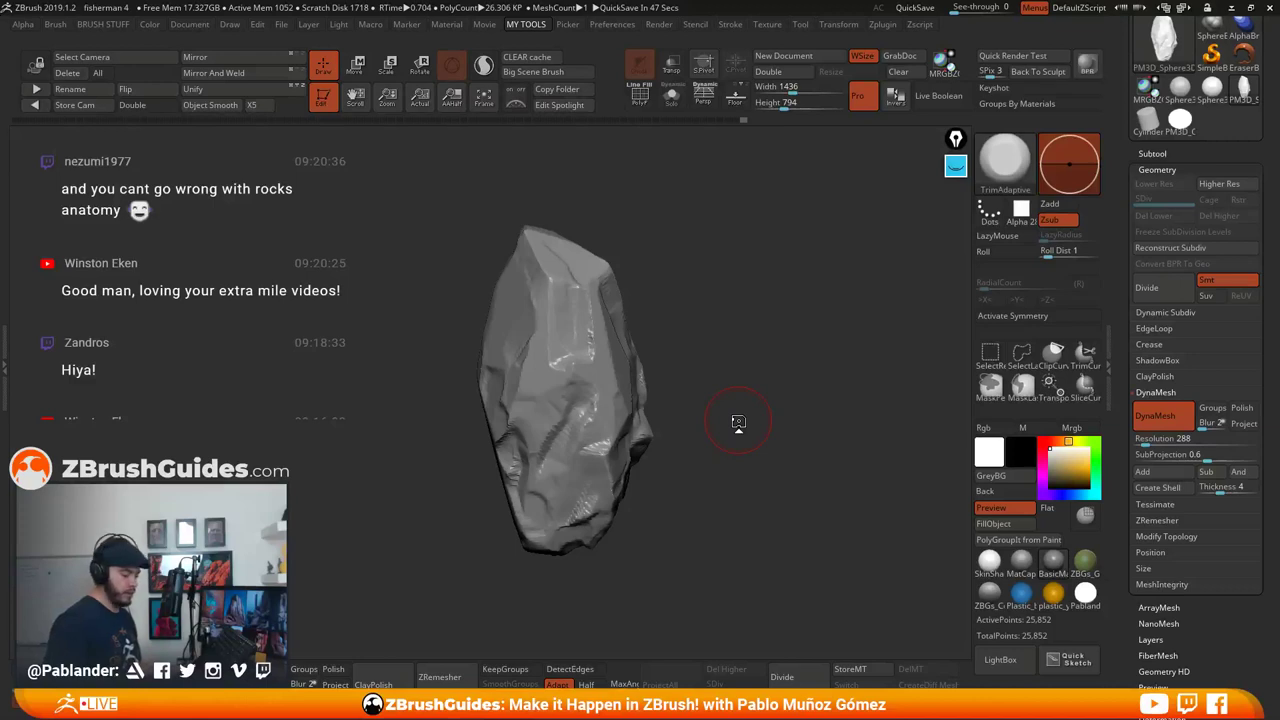
drag(745, 380, 789, 437)
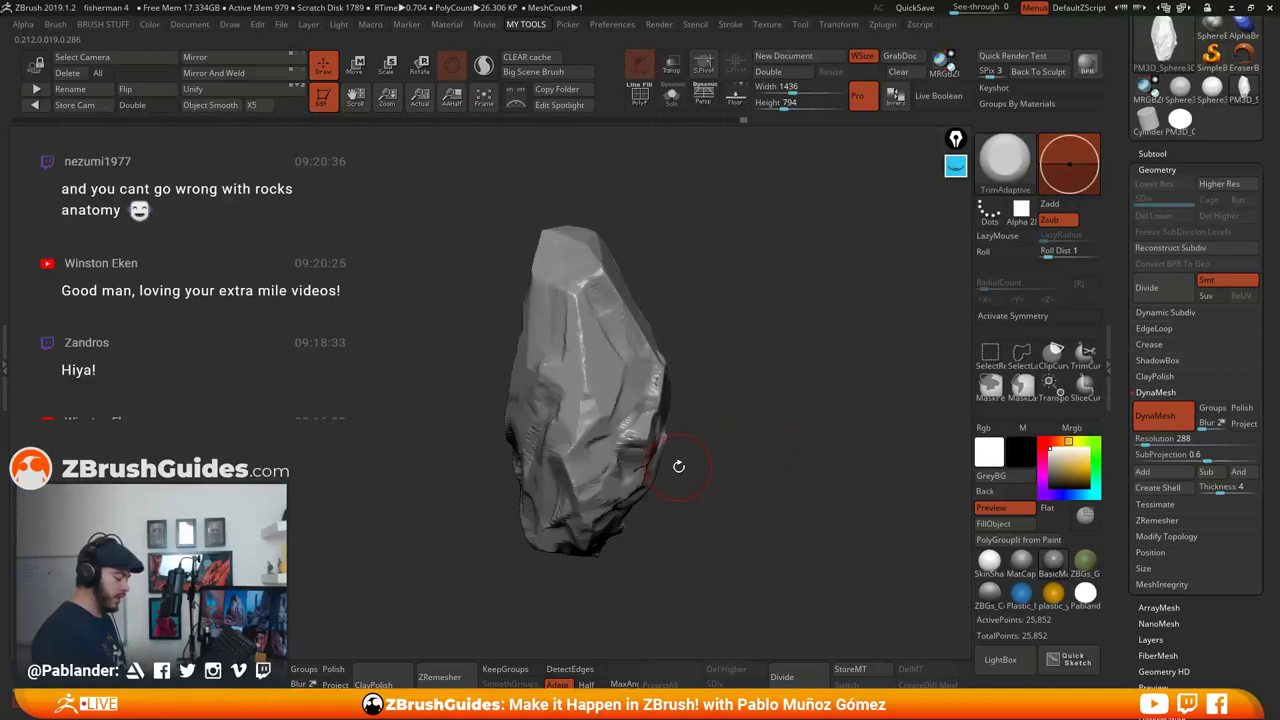
drag(740, 371, 738, 372)
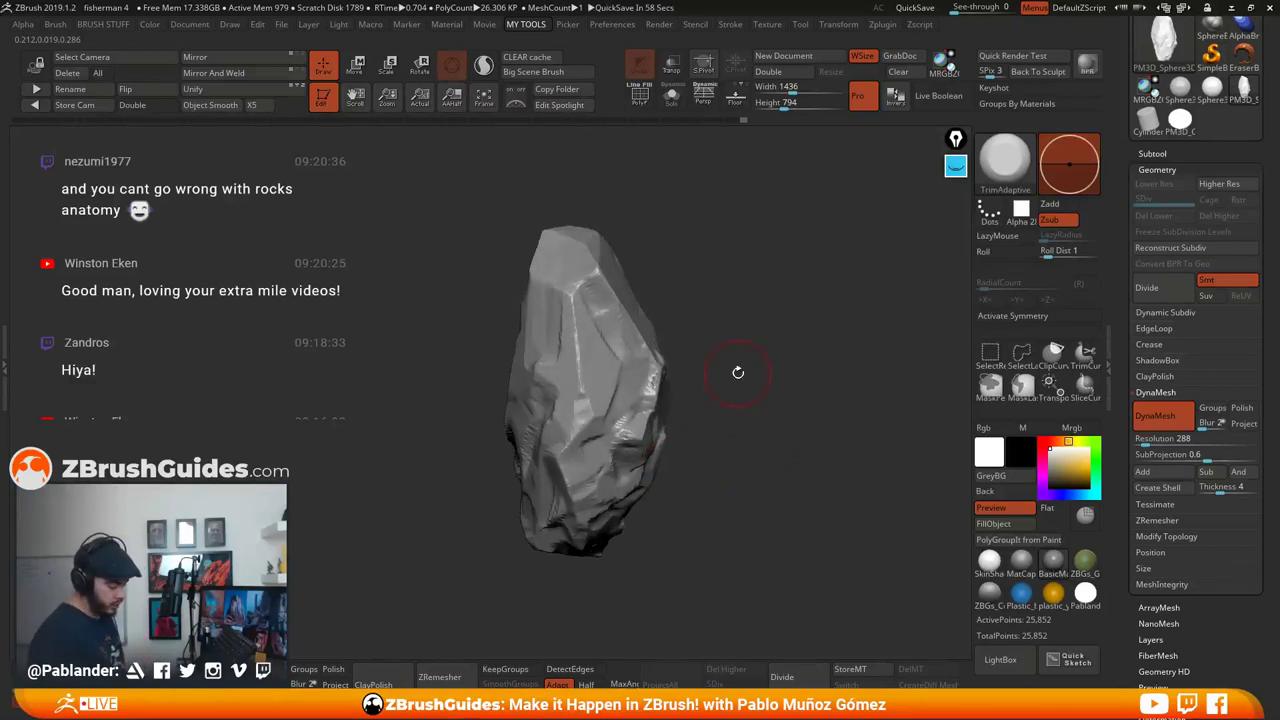
mouse_move(742, 395)
mouse_down()
mouse_move(751, 386)
mouse_move(739, 463)
mouse_move(775, 447)
mouse_move(814, 457)
mouse_up()
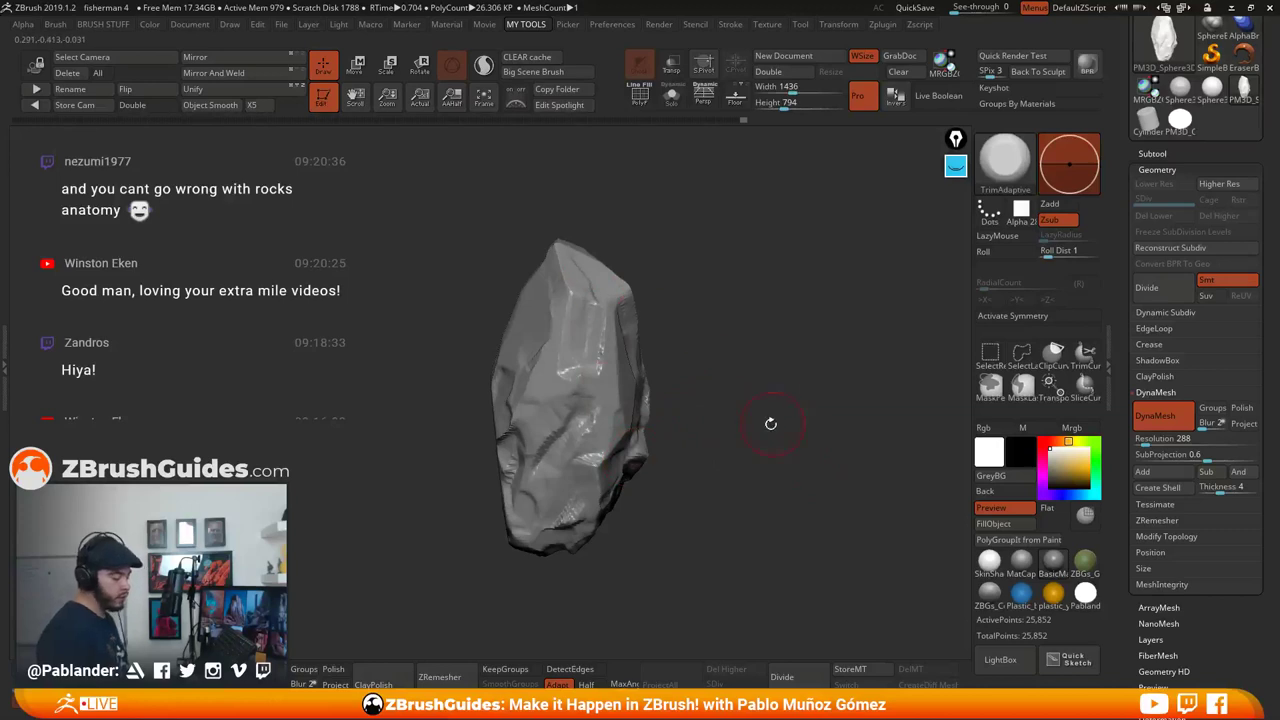
drag(774, 420, 721, 407)
drag(760, 330, 775, 343)
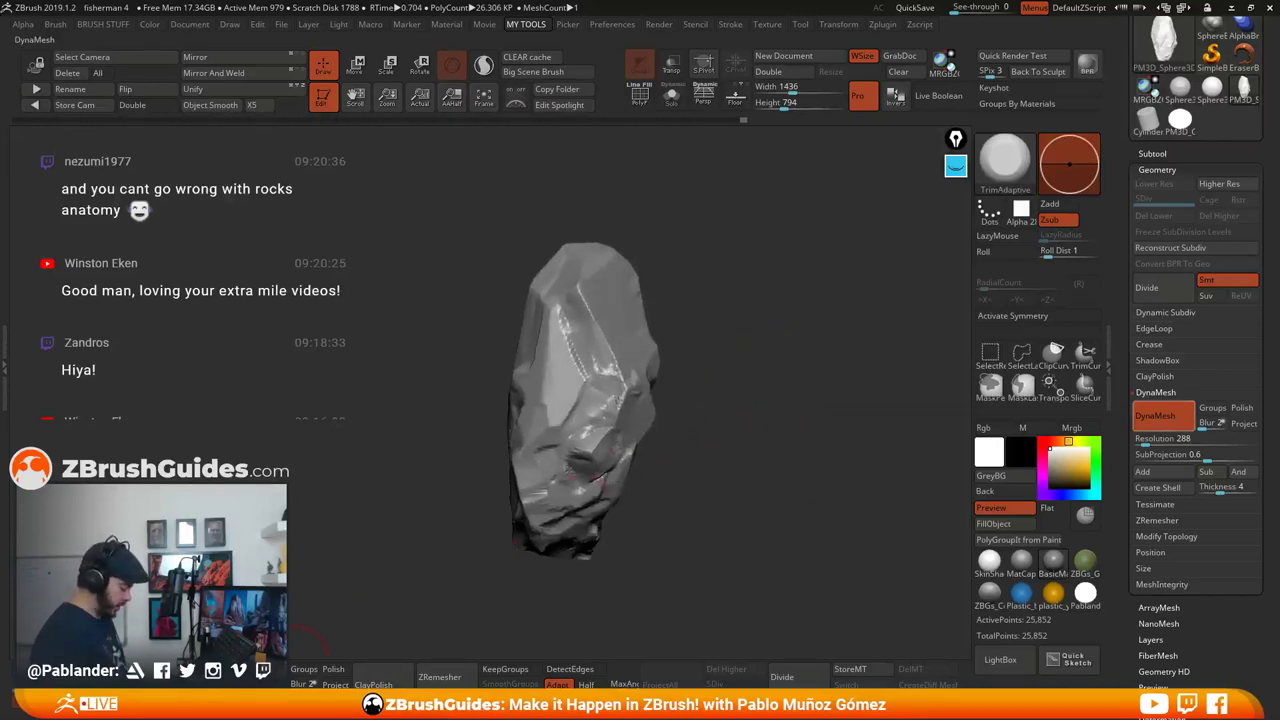
Raise the DynaMesh resolution to 408 and remesh the rock
drag(1144, 441, 1149, 441)
ctrl+drag(730, 311, 748, 400)
mouse_move(773, 473)
mouse_down()
mouse_move(752, 446)
mouse_move(765, 451)
mouse_up()
drag(764, 396, 670, 485)
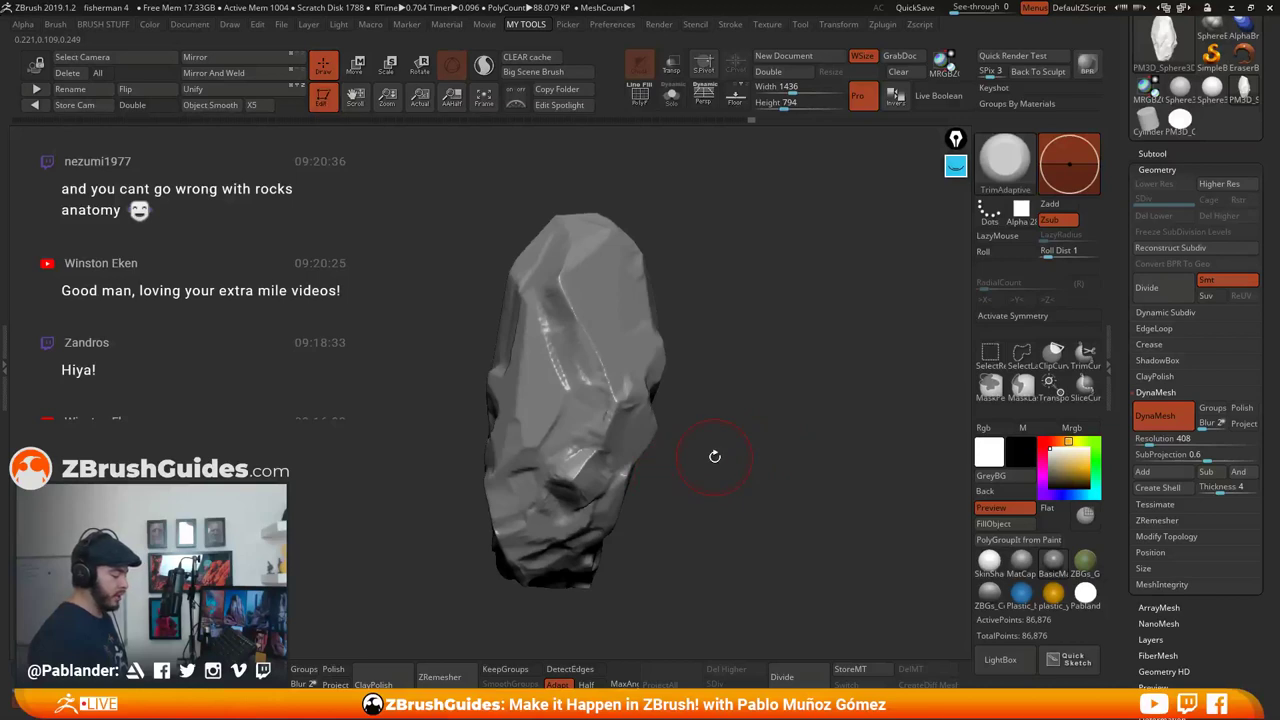
drag(770, 418, 723, 480)
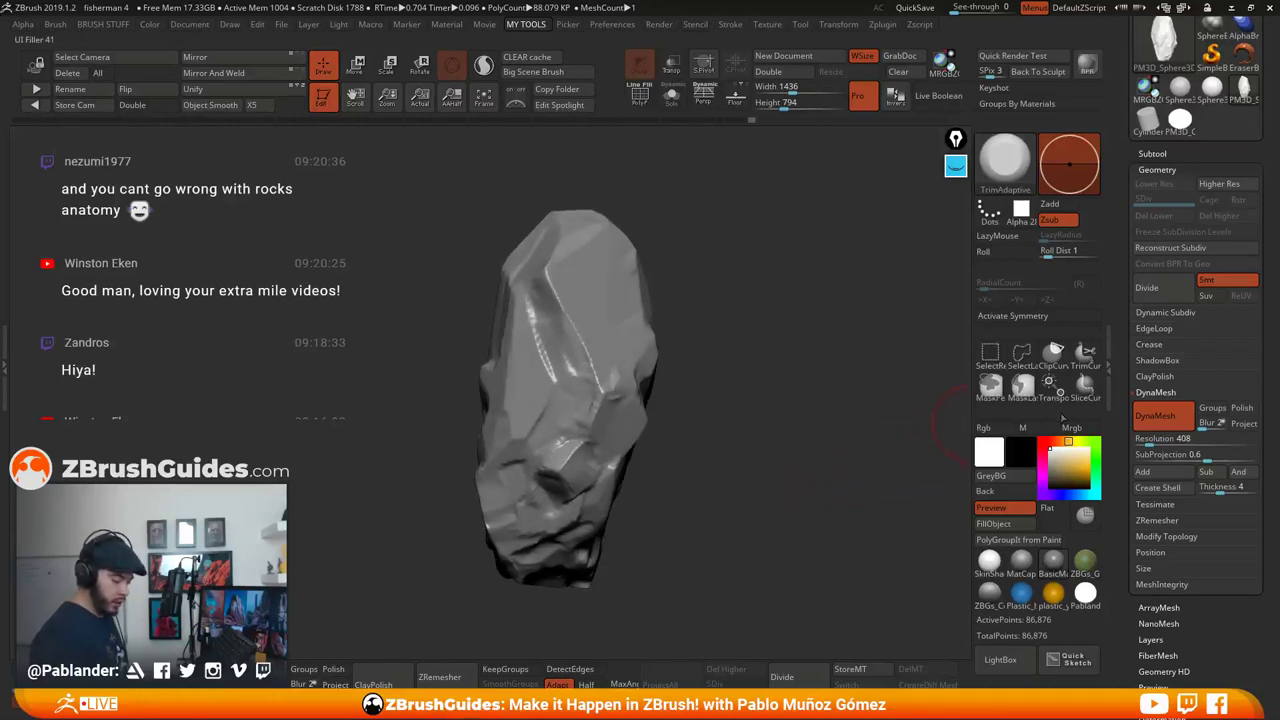
Mask the rock's upper section with MaskLasso, following the diagonal ridge and the lower edge of the top facets around the front
drag(787, 473, 744, 444)
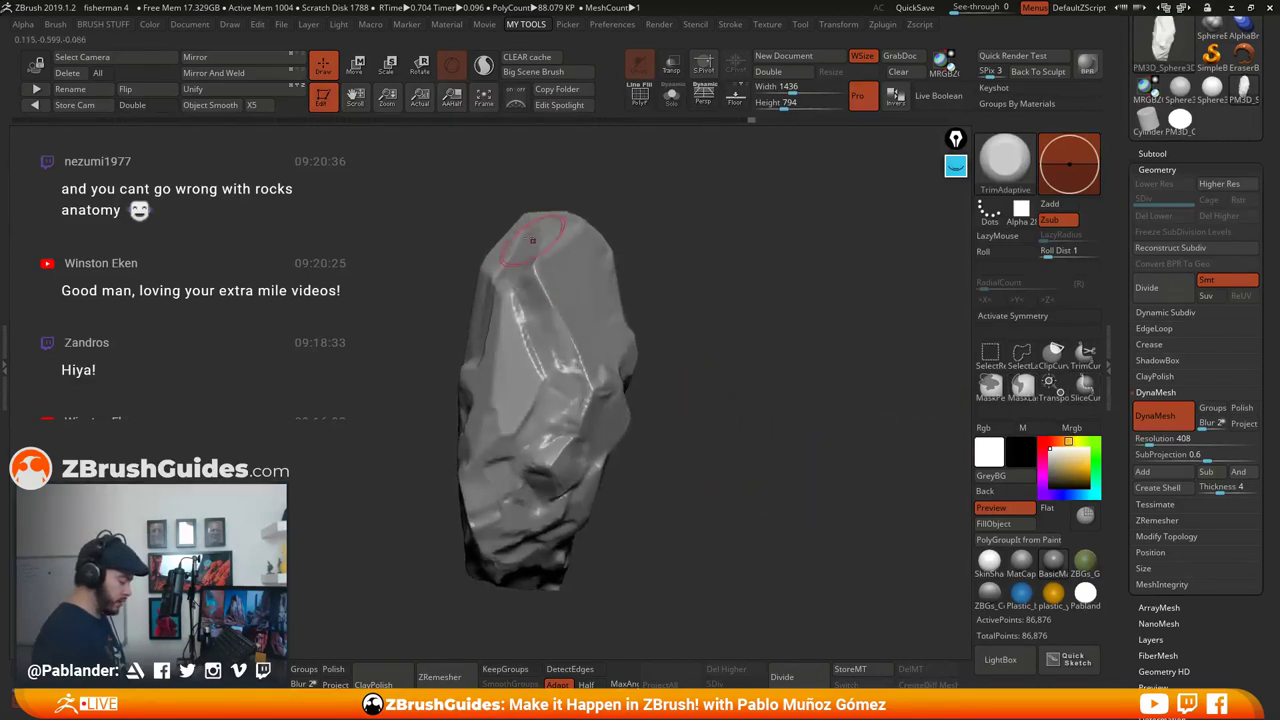
key(ctrl)
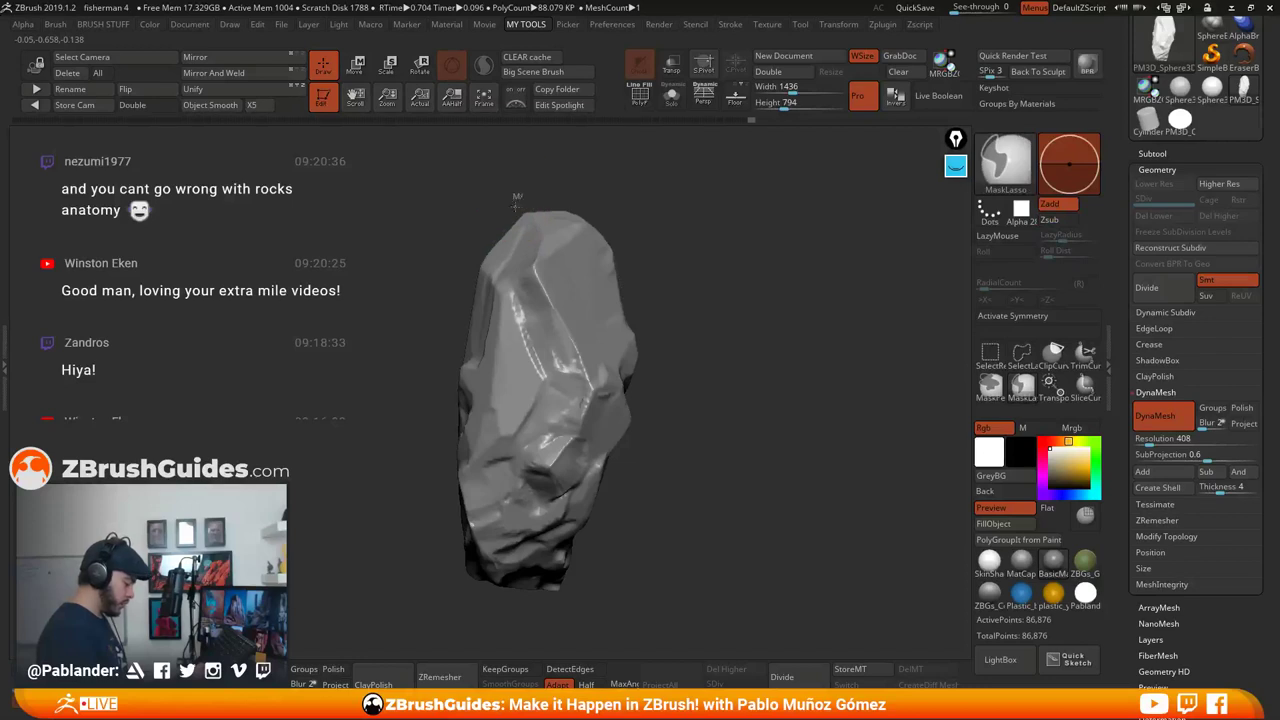
ctrl+drag(511, 250, 522, 302)
mouse_move(544, 382)
ctrl+mouse_down()
mouse_move(594, 444)
mouse_move(694, 257)
mouse_move(535, 289)
ctrl+mouse_up()
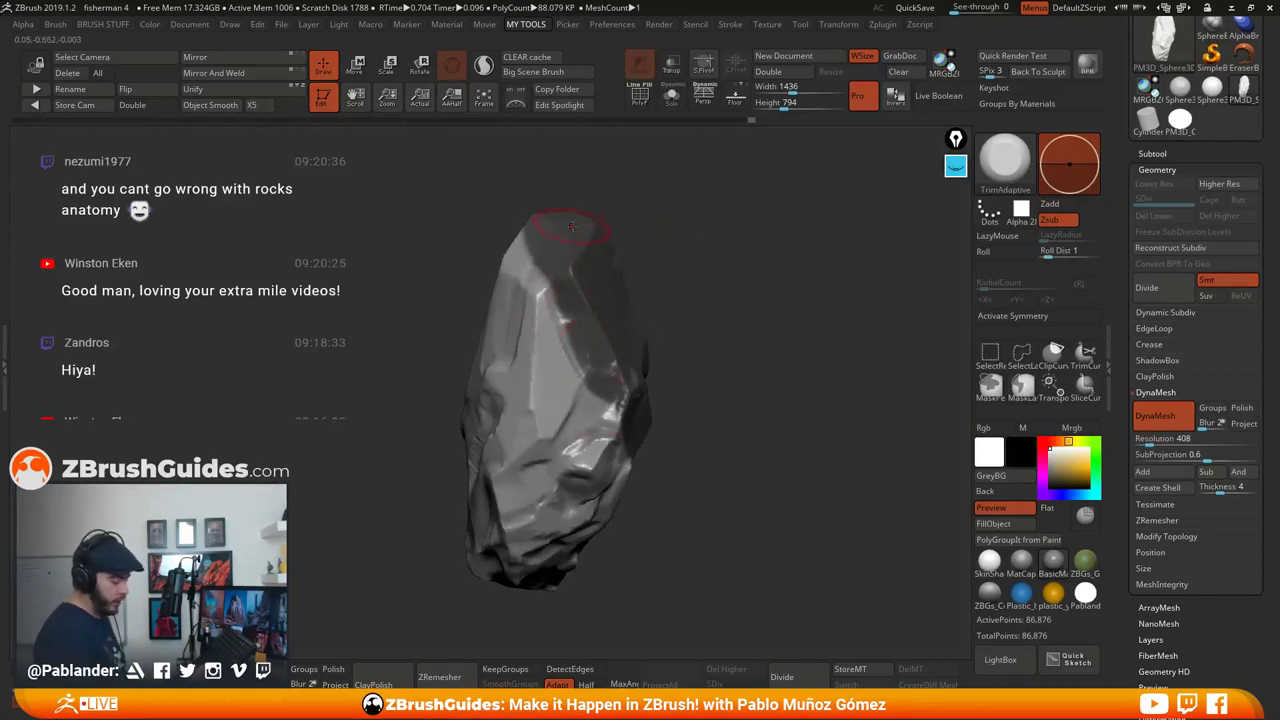
drag(657, 286, 538, 302)
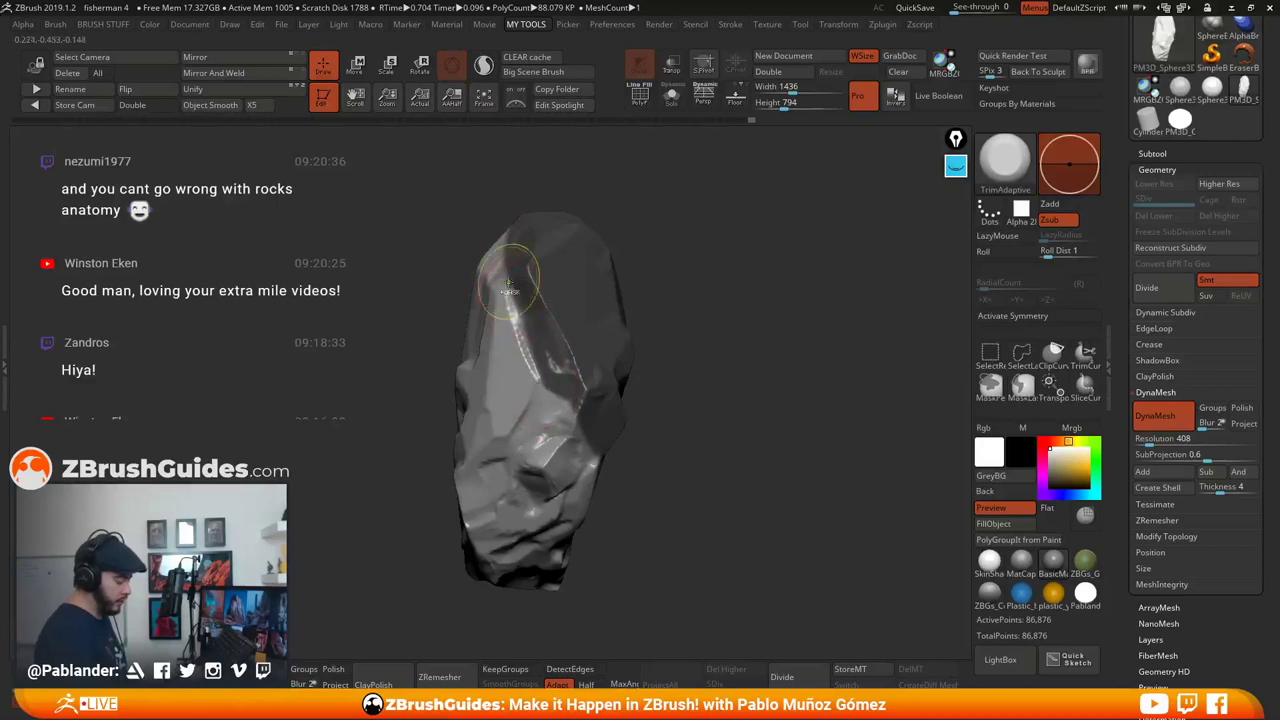
key(ctrl)
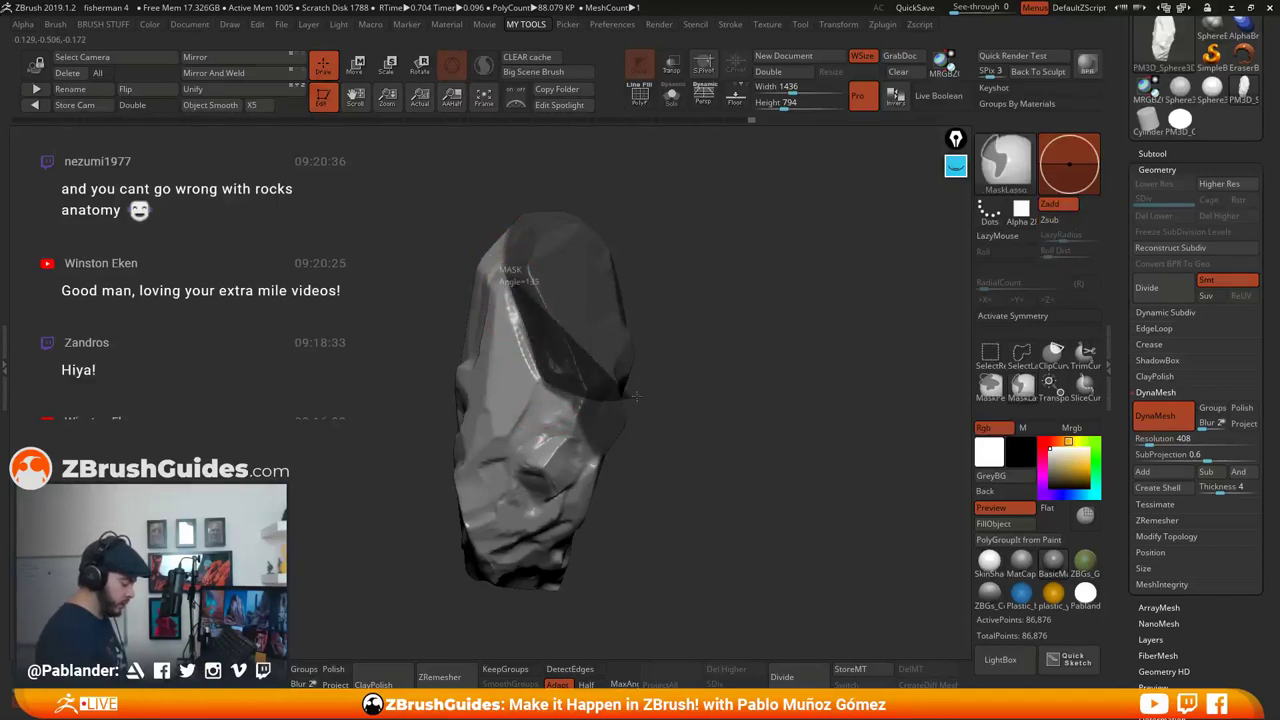
mouse_move(600, 191)
mouse_down()
mouse_move(700, 252)
mouse_move(681, 244)
mouse_up()
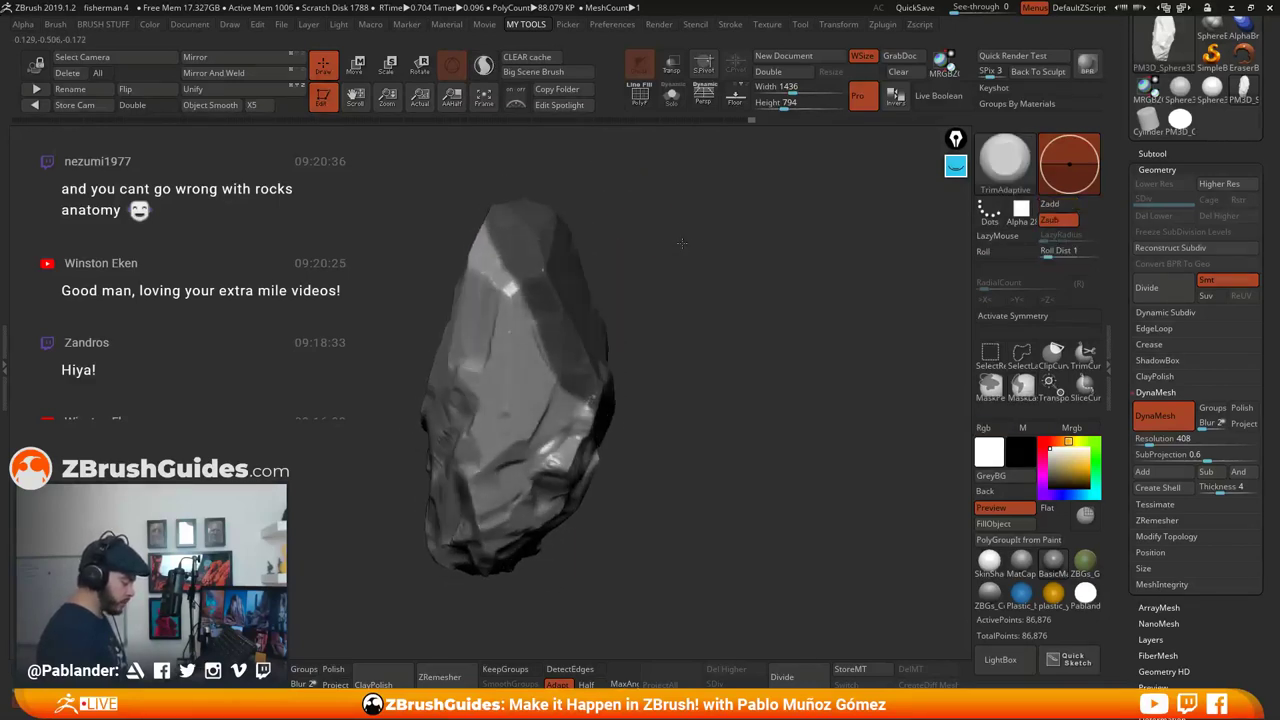
mouse_move(557, 270)
ctrl+mouse_down()
mouse_move(488, 287)
mouse_move(454, 276)
mouse_move(724, 270)
ctrl+mouse_up()
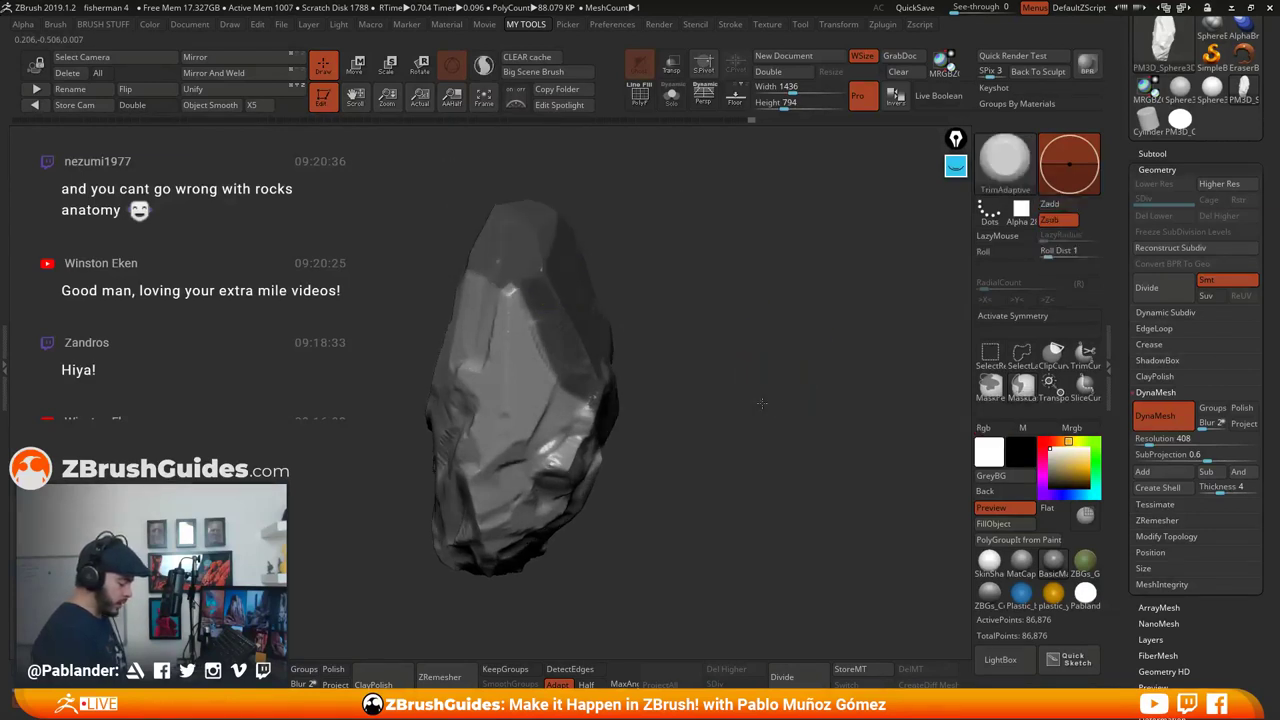
Invert the mask to free the rock's upper section, and sharpen the mask edge from the masking settings
drag(765, 405, 706, 396)
drag(708, 273, 738, 300)
alt+drag(726, 380, 780, 380)
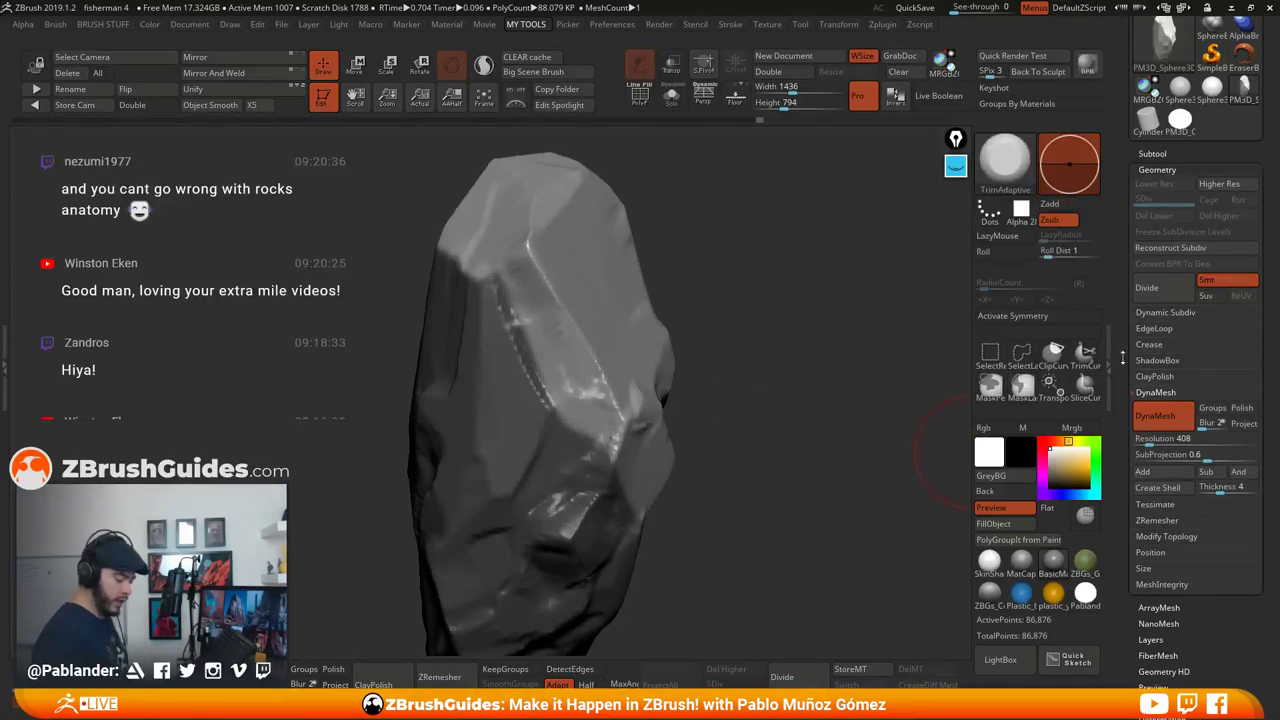
right_click(803, 265)
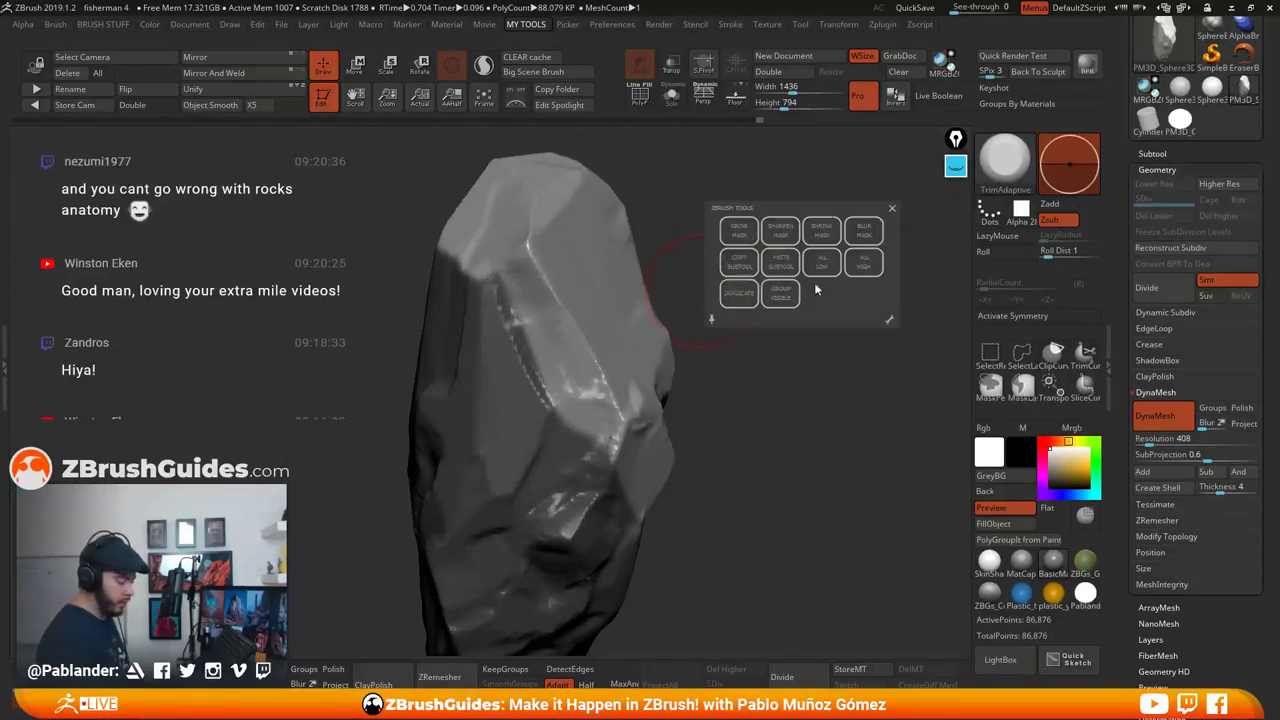
click(892, 208)
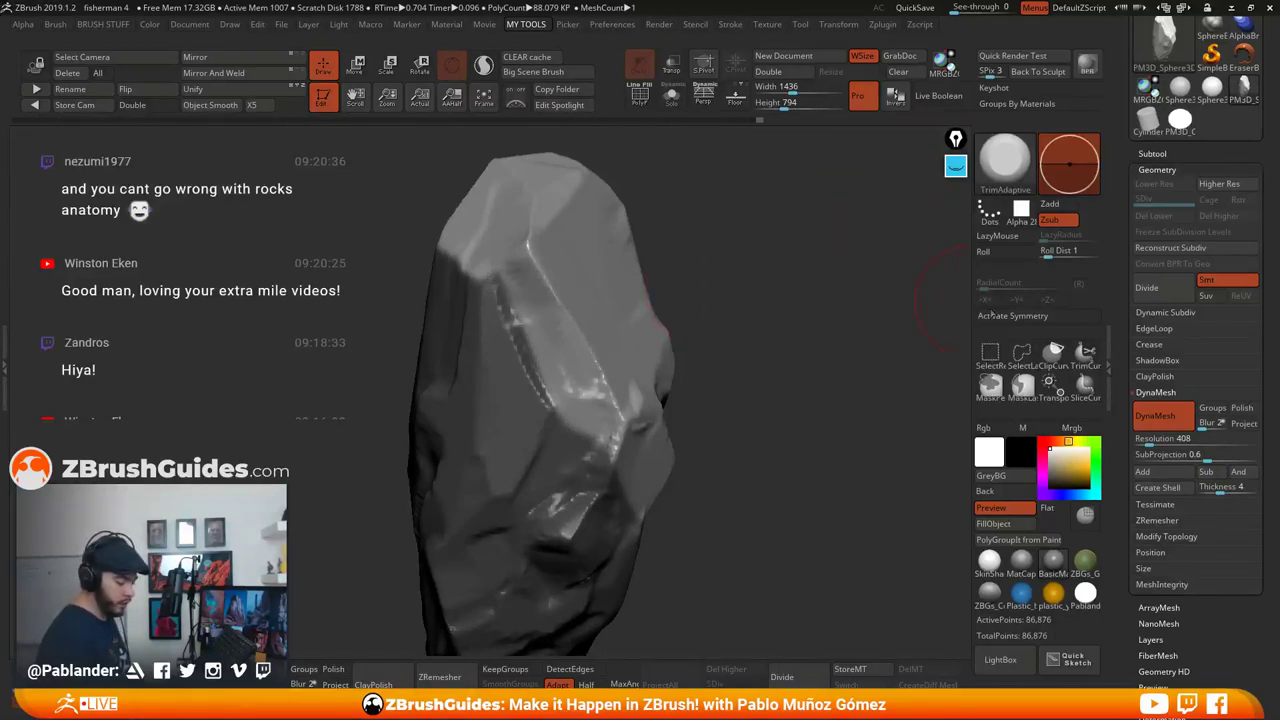
drag(1127, 571, 1131, 433)
shift+click(1164, 289)
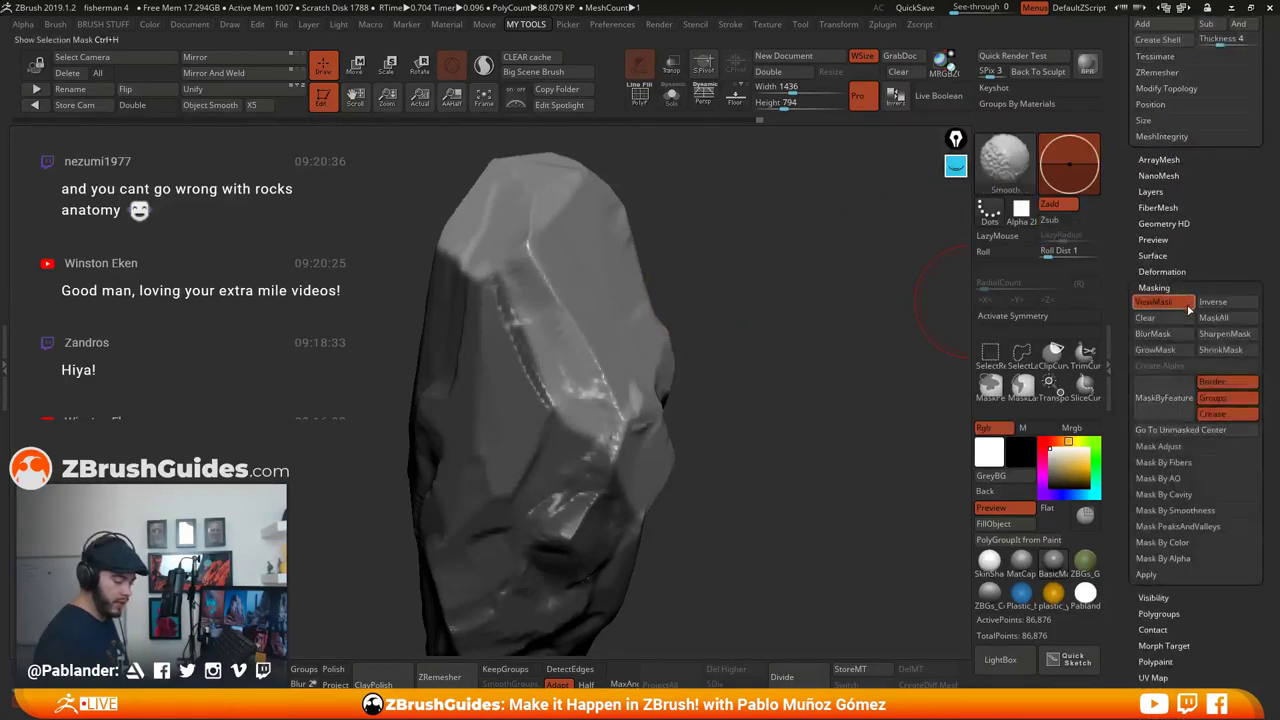
scroll(1190, 309, down, 1)
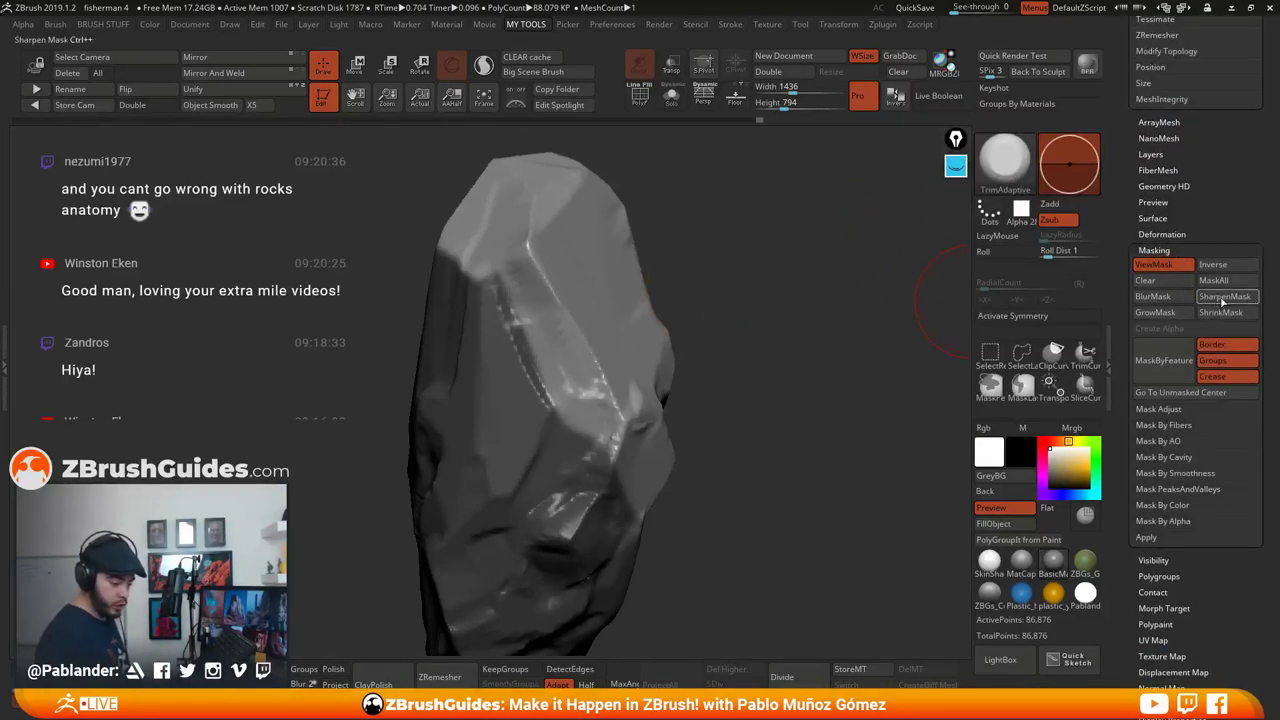
Nudge the unmasked upper section of the rock with the Move gizmo, and return to Draw mode
drag(786, 412, 743, 400)
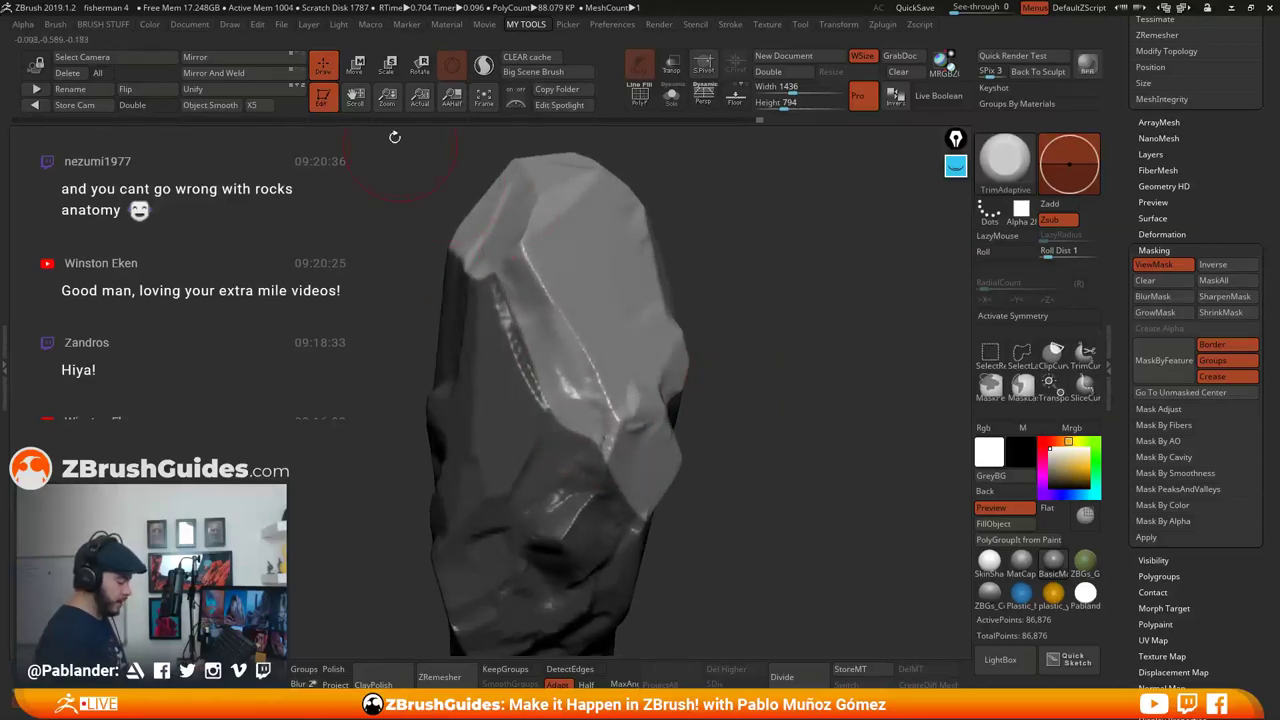
drag(834, 434, 814, 414)
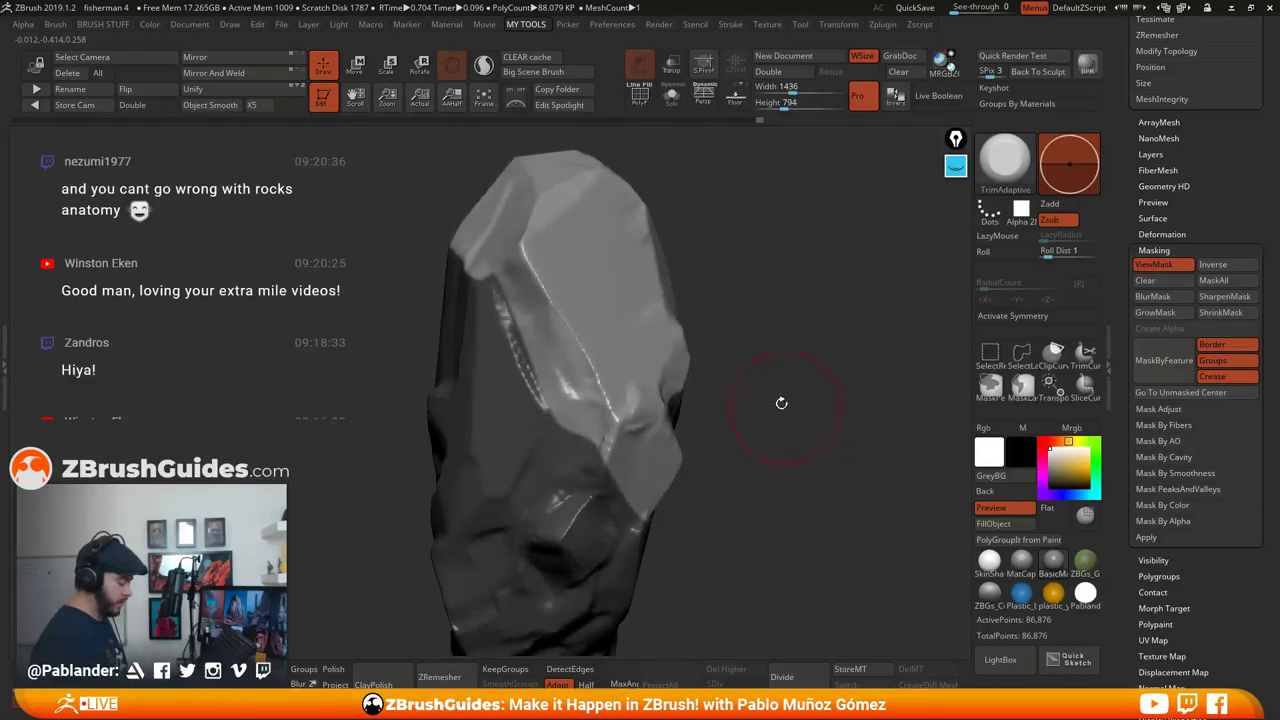
click(357, 64)
drag(622, 514, 615, 513)
drag(795, 448, 734, 441)
drag(613, 512, 623, 518)
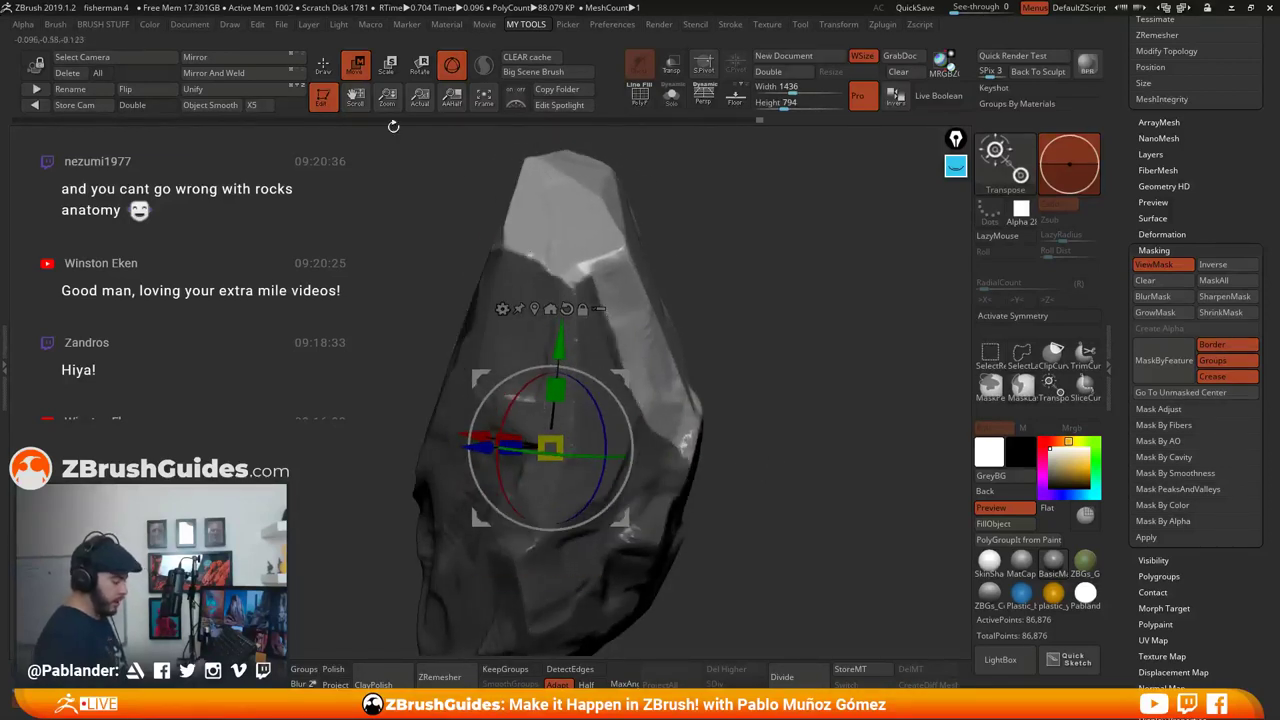
key(q)
drag(471, 214, 771, 329)
key(space)
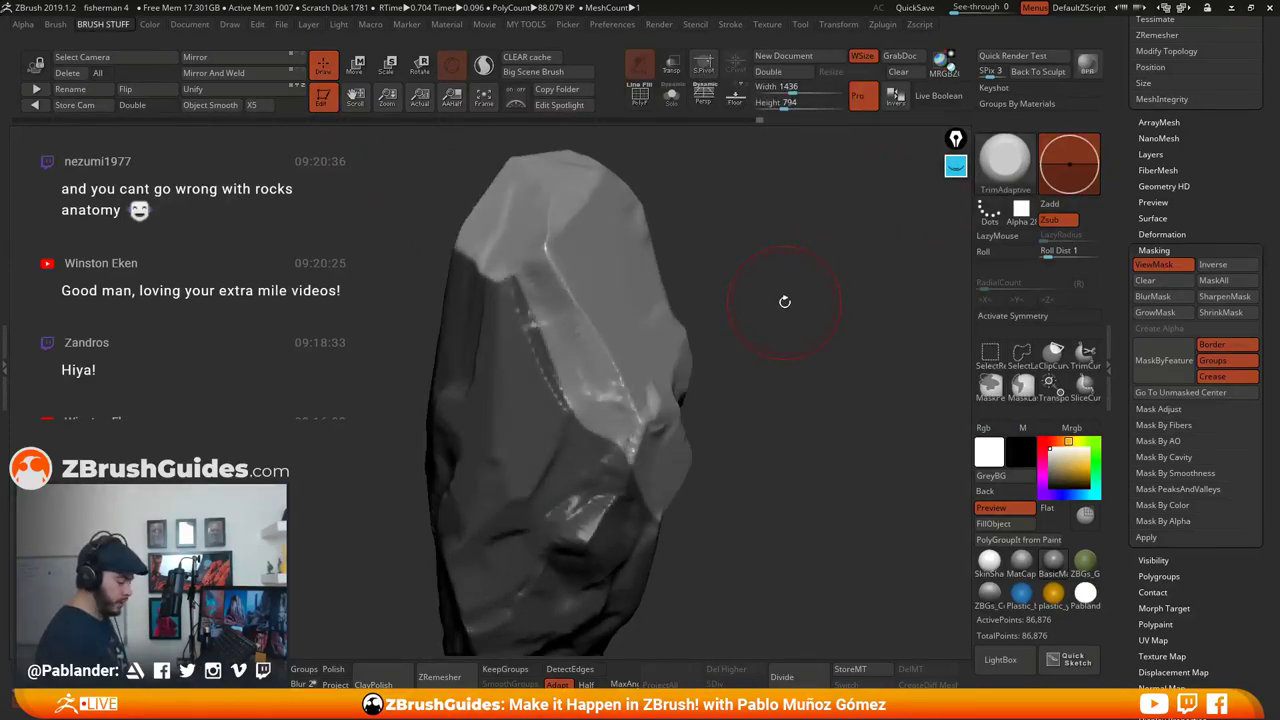
Select the Move brush and push the unmasked upper section outward along the mask border on the rock's front
key(b)
click(748, 318)
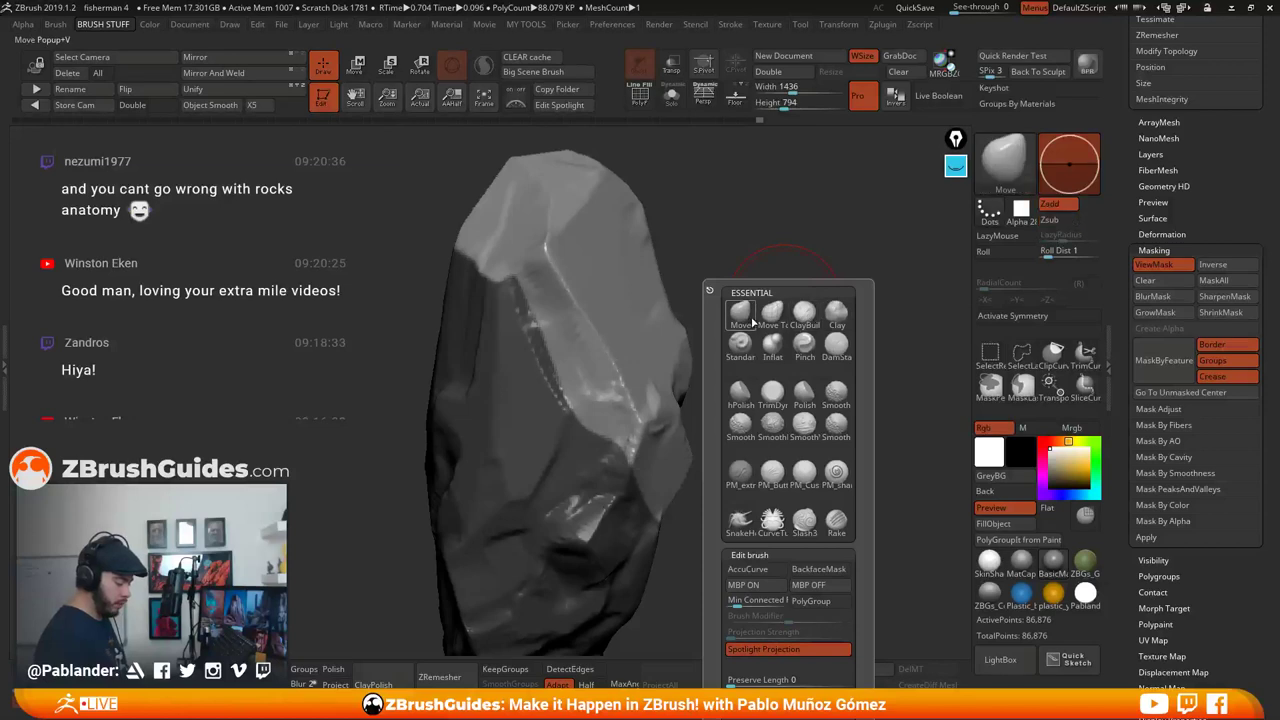
drag(781, 422, 794, 424)
key(2)
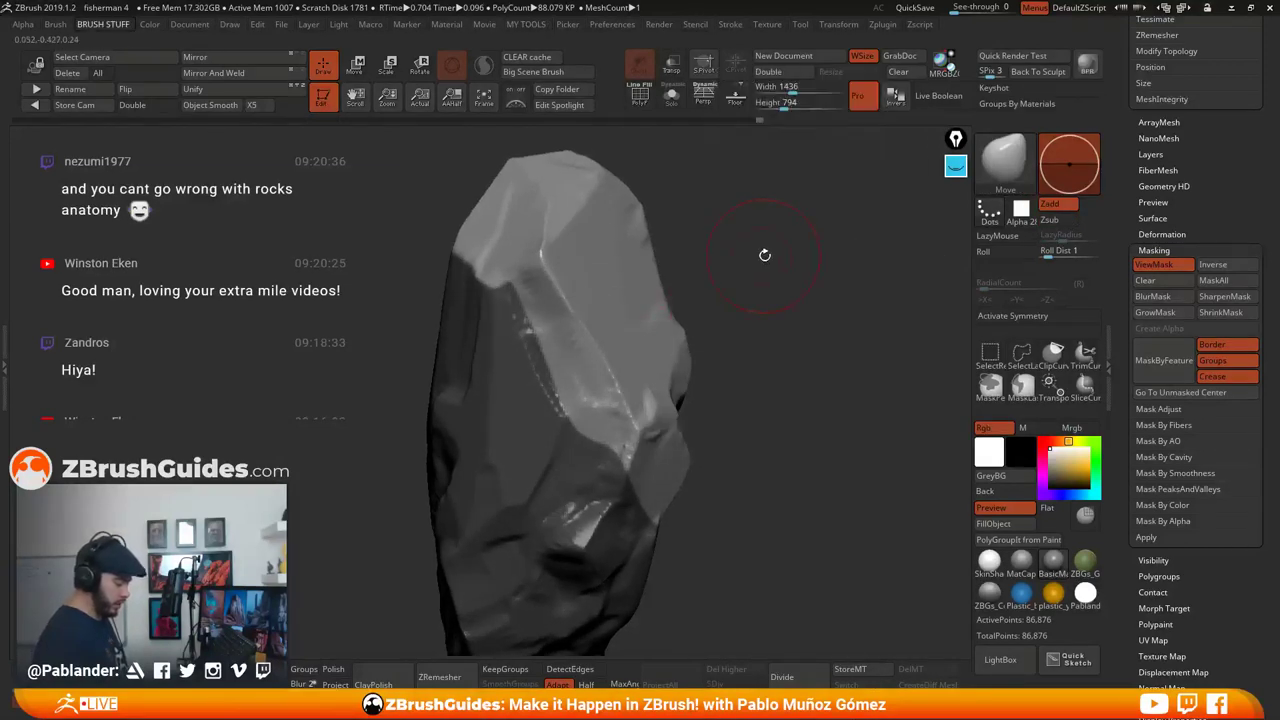
key(b)
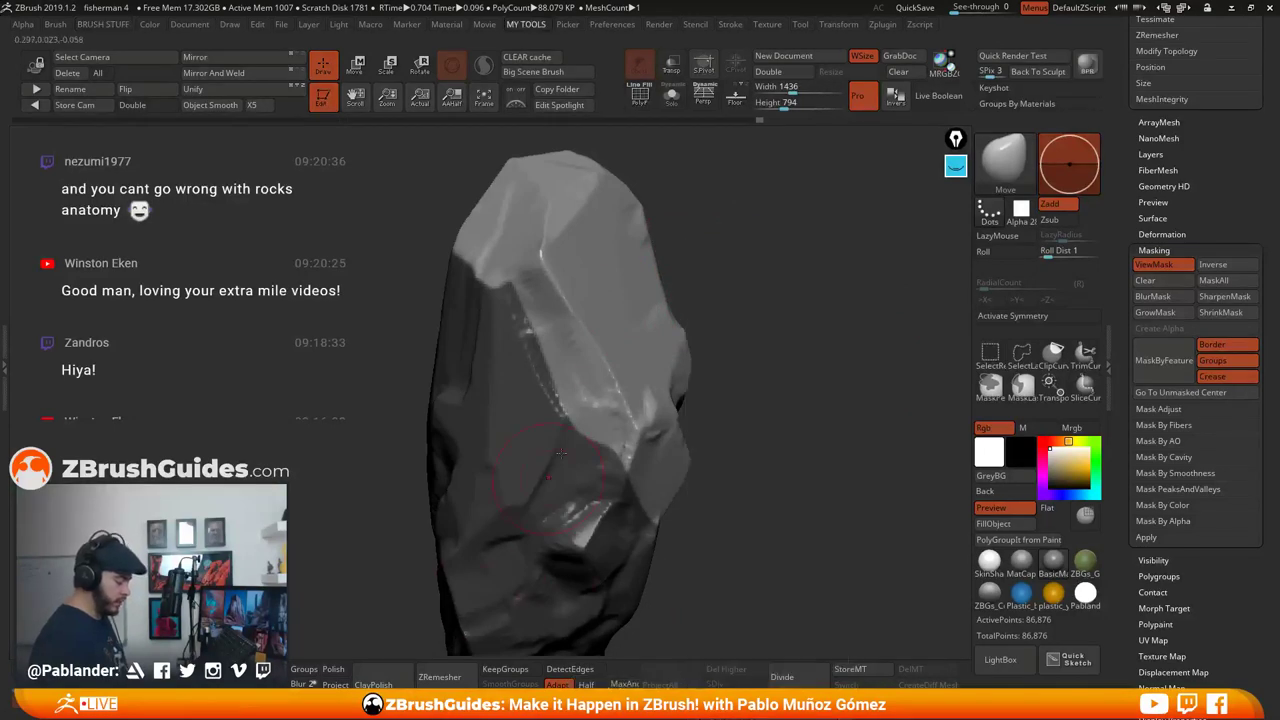
key(space)
mouse_move(716, 288)
mouse_down()
mouse_move(742, 300)
mouse_move(640, 315)
mouse_up()
drag(533, 291, 522, 298)
right_drag(522, 298, 585, 315)
drag(567, 282, 582, 325)
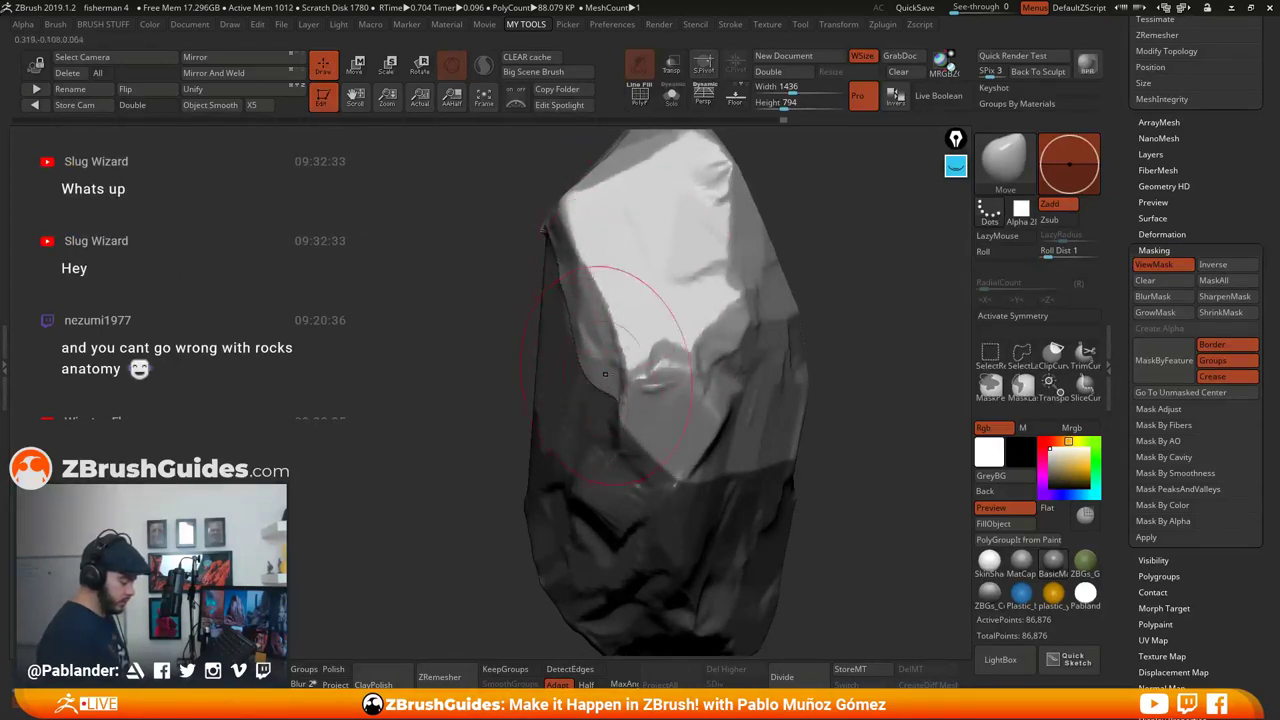
Adjust the Move brush and shift the upper section further from other angles to deepen the step beneath the diagonal ridge
right_drag(606, 368, 648, 386)
key(space)
drag(621, 379, 636, 379)
right_drag(667, 379, 587, 378)
drag(603, 366, 548, 311)
drag(633, 316, 734, 336)
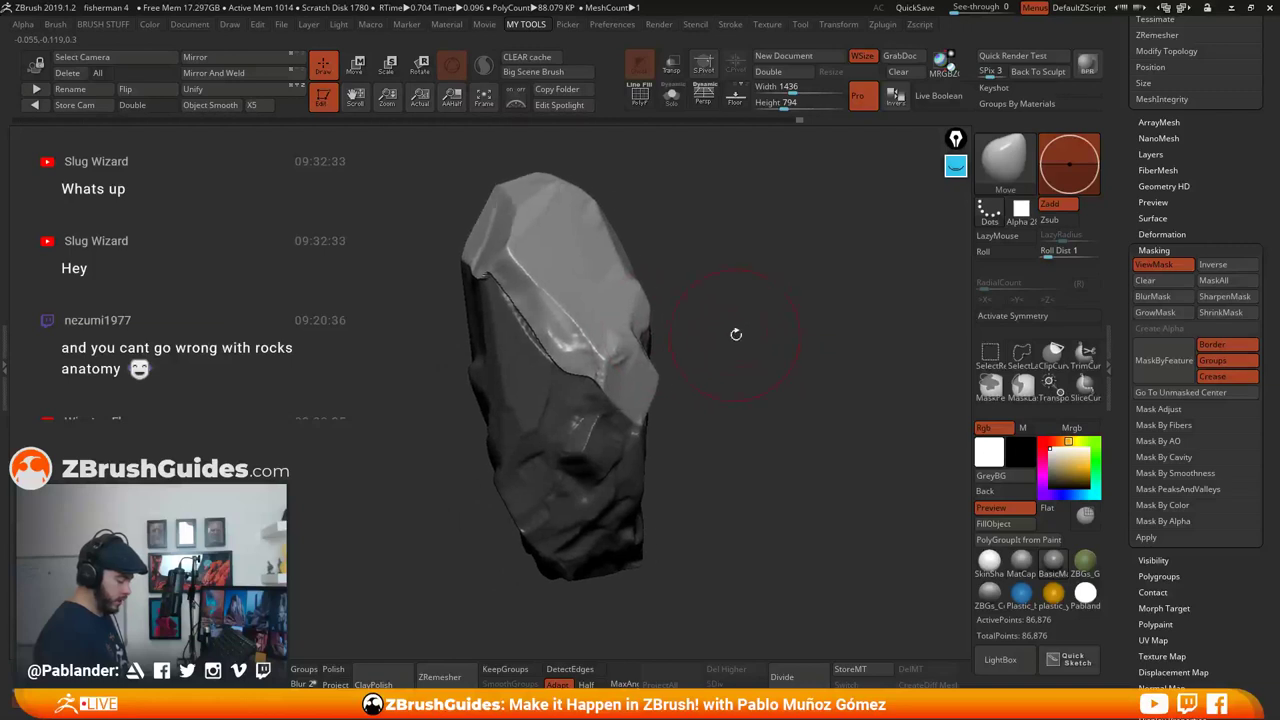
Clear the mask, lasso a new one over the rock's lower front around the notch, and sharpen its edge
mouse_move(720, 234)
mouse_down()
mouse_move(743, 414)
mouse_move(781, 340)
mouse_move(751, 389)
mouse_move(729, 386)
mouse_move(731, 440)
mouse_move(737, 394)
mouse_up()
key(ctrl)
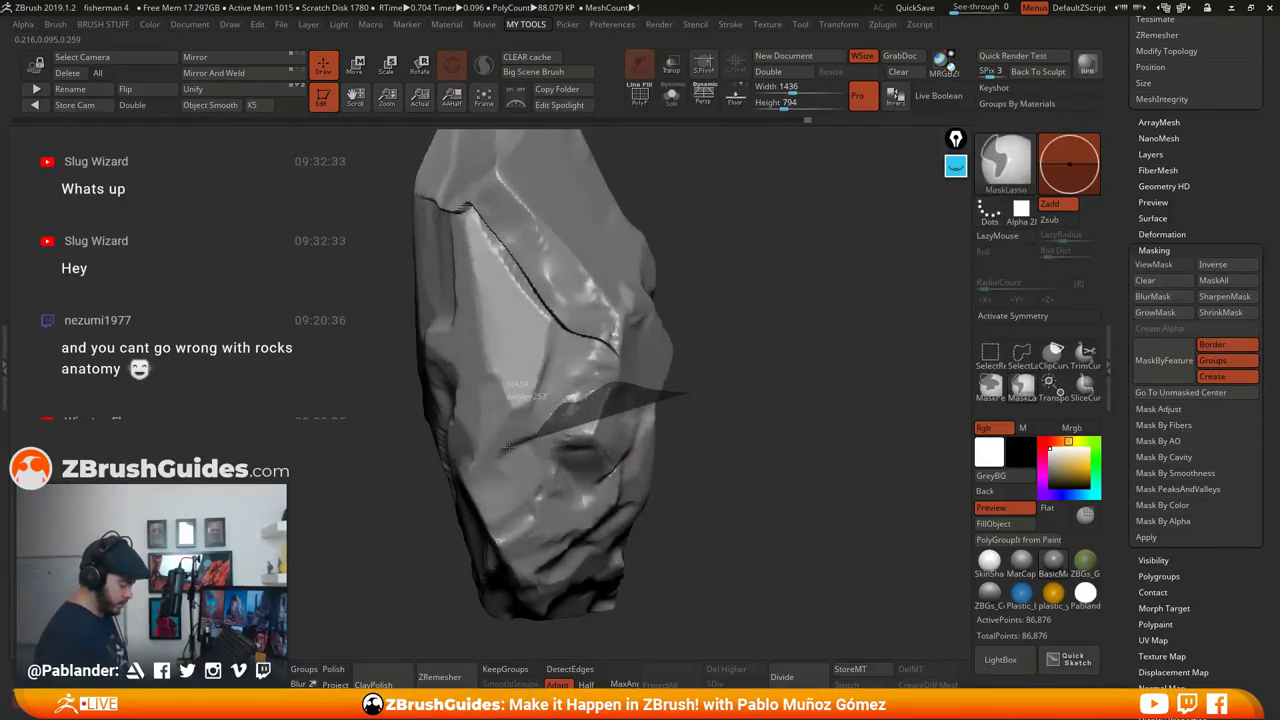
key(ctrl+h)
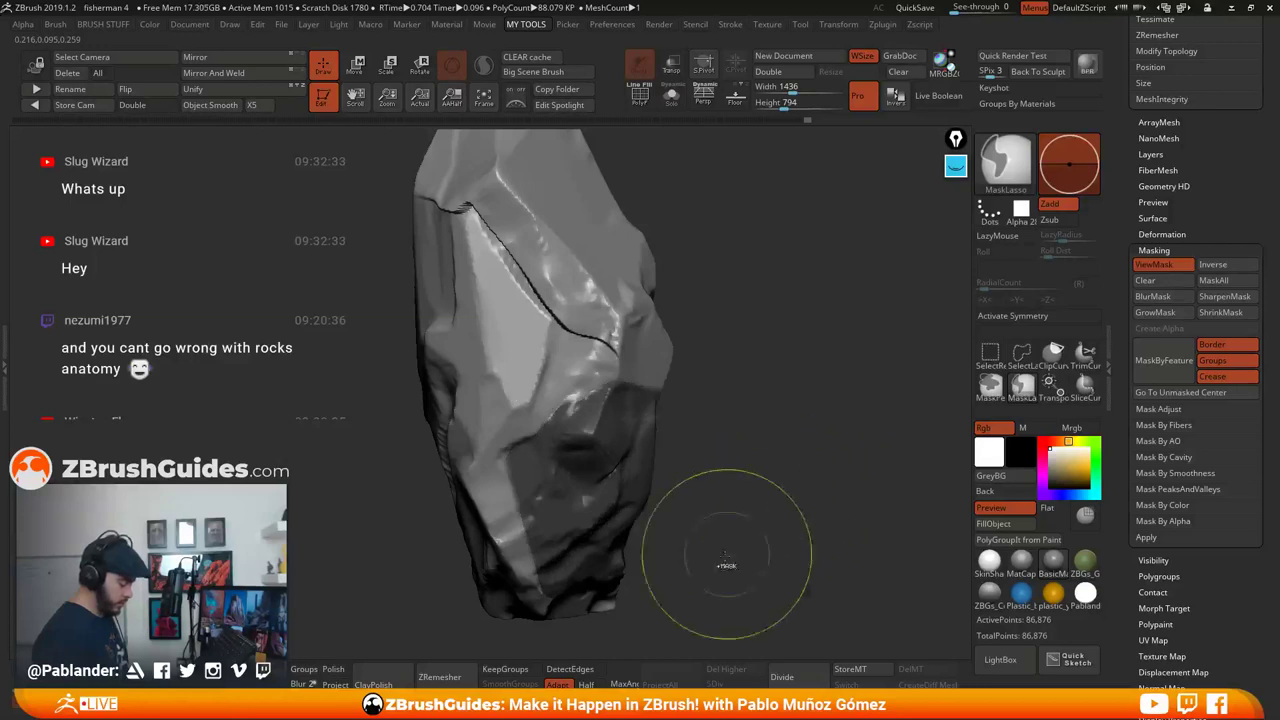
click(1240, 298)
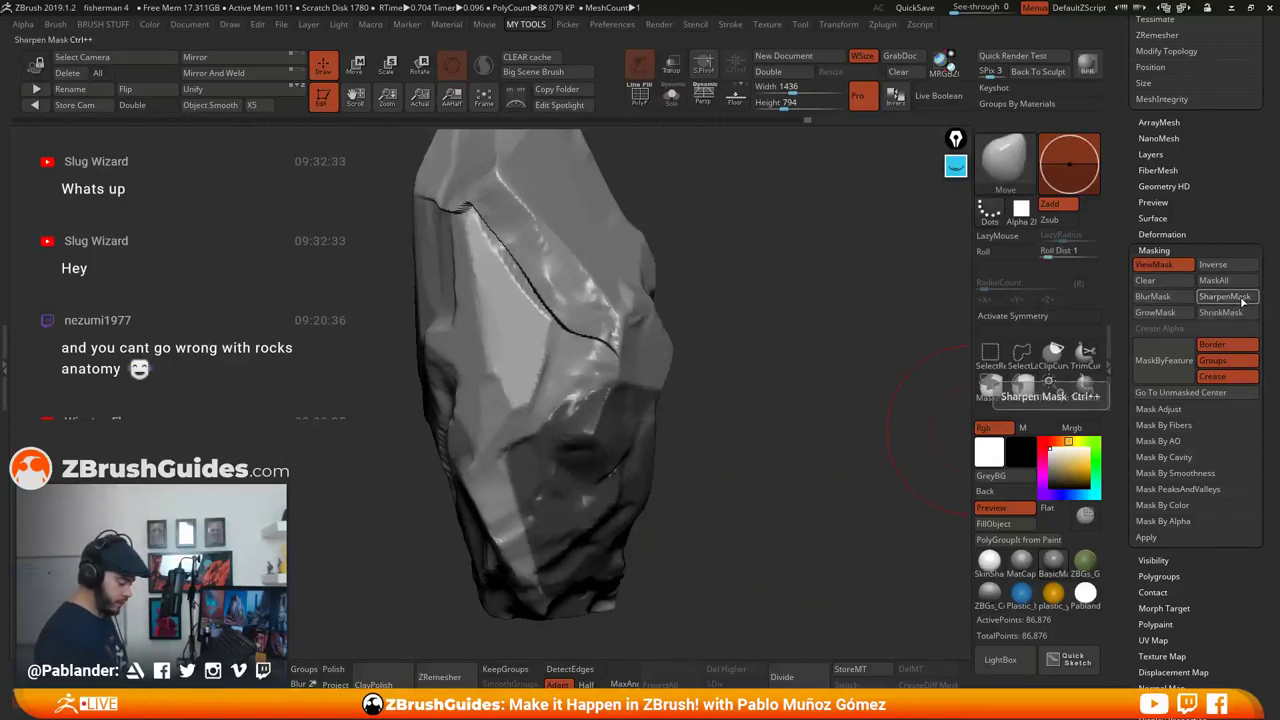
Offset the rock's front along the new mask border with the Move brush, and clear the mask
mouse_move(705, 434)
mouse_down()
mouse_move(752, 466)
mouse_move(733, 429)
mouse_move(715, 465)
mouse_move(557, 440)
mouse_up()
key(ctrl)
ctrl+click(743, 426)
mouse_move(710, 416)
mouse_down()
mouse_move(614, 421)
mouse_move(610, 390)
mouse_move(635, 405)
mouse_move(702, 392)
mouse_move(764, 428)
mouse_move(748, 418)
mouse_move(760, 397)
mouse_move(746, 386)
mouse_move(776, 358)
mouse_up()
key(ctrl)
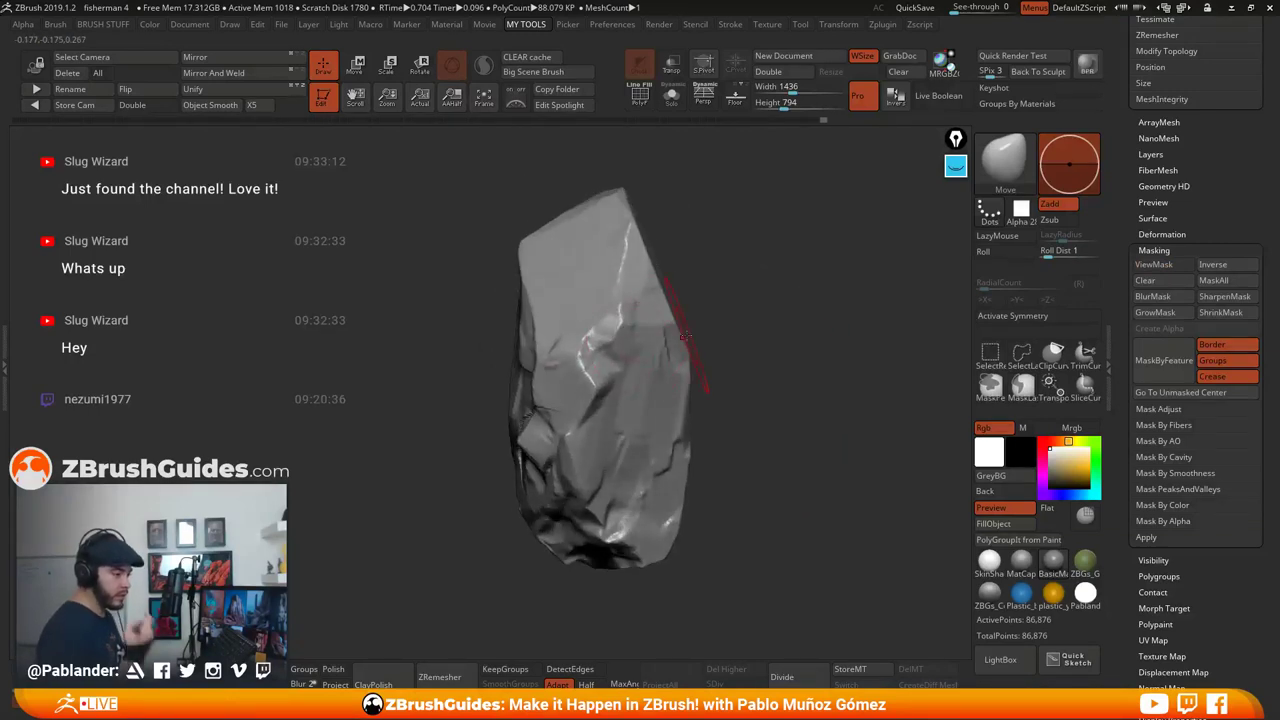
Lasso-mask the lower part of the rock's other side beneath the tall facet, and sharpen the mask
mouse_move(683, 337)
mouse_down()
mouse_move(749, 357)
mouse_move(708, 372)
mouse_up()
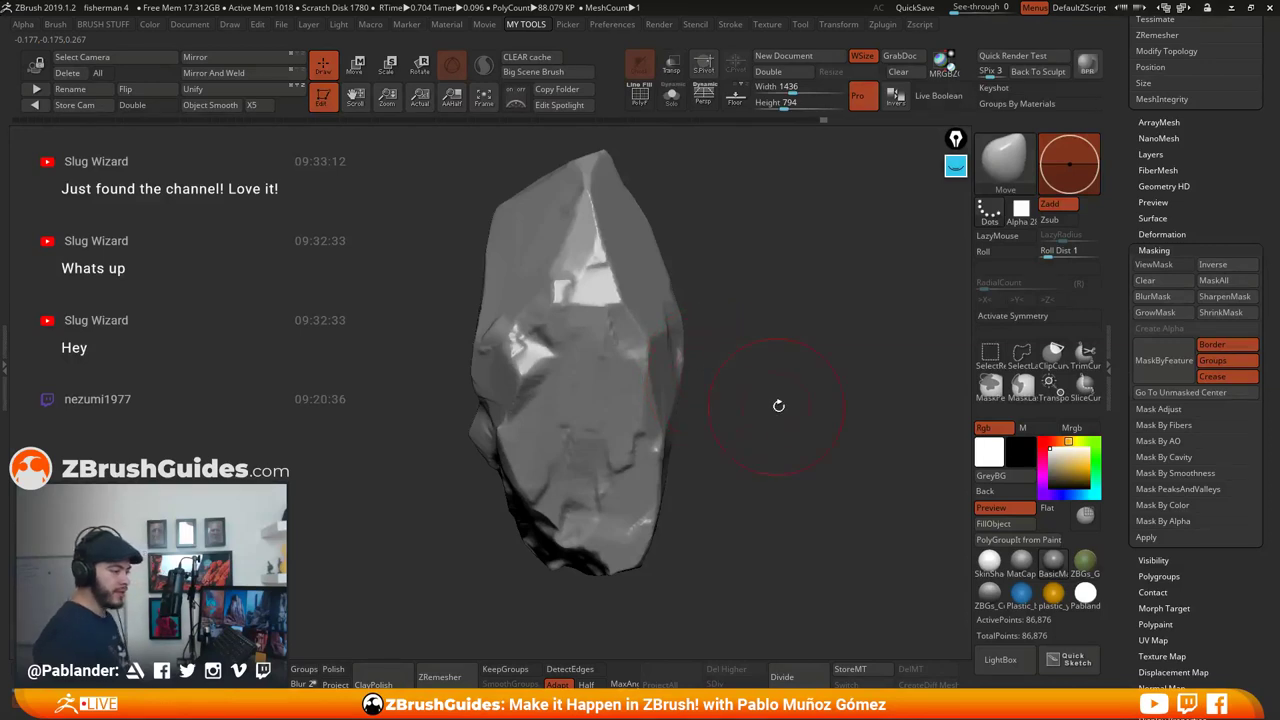
drag(720, 400, 669, 363)
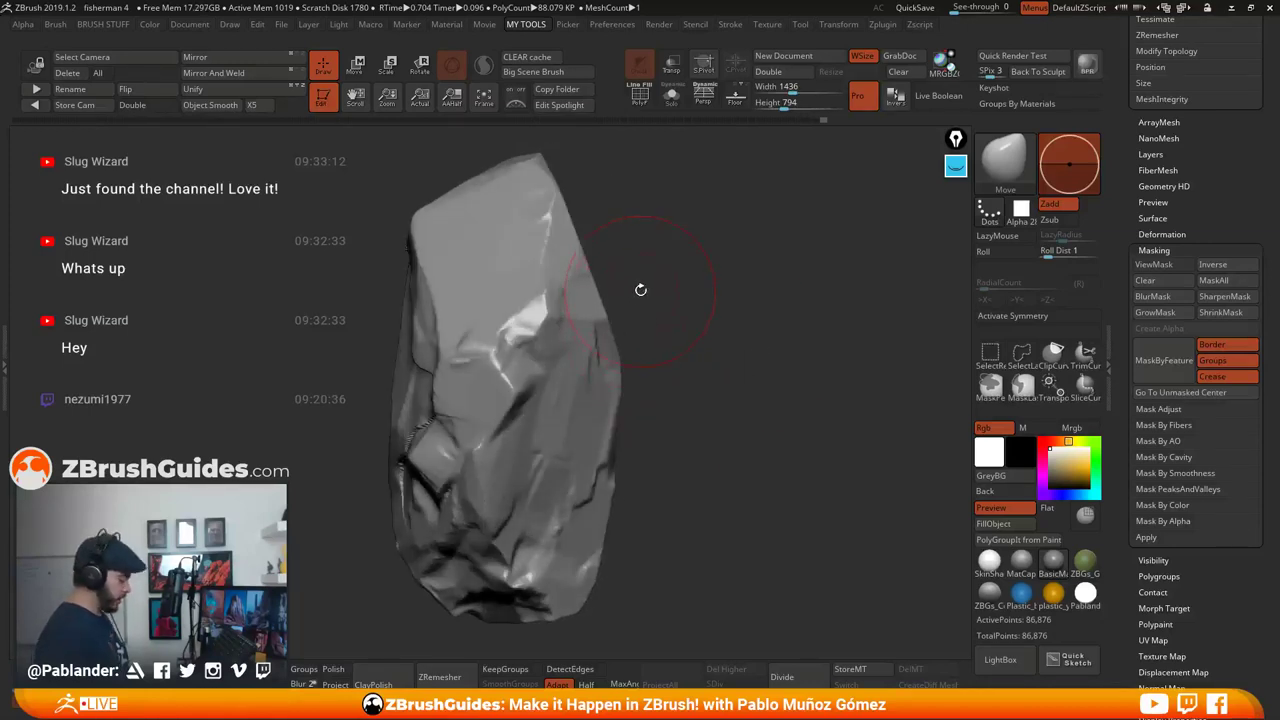
key(ctrl)
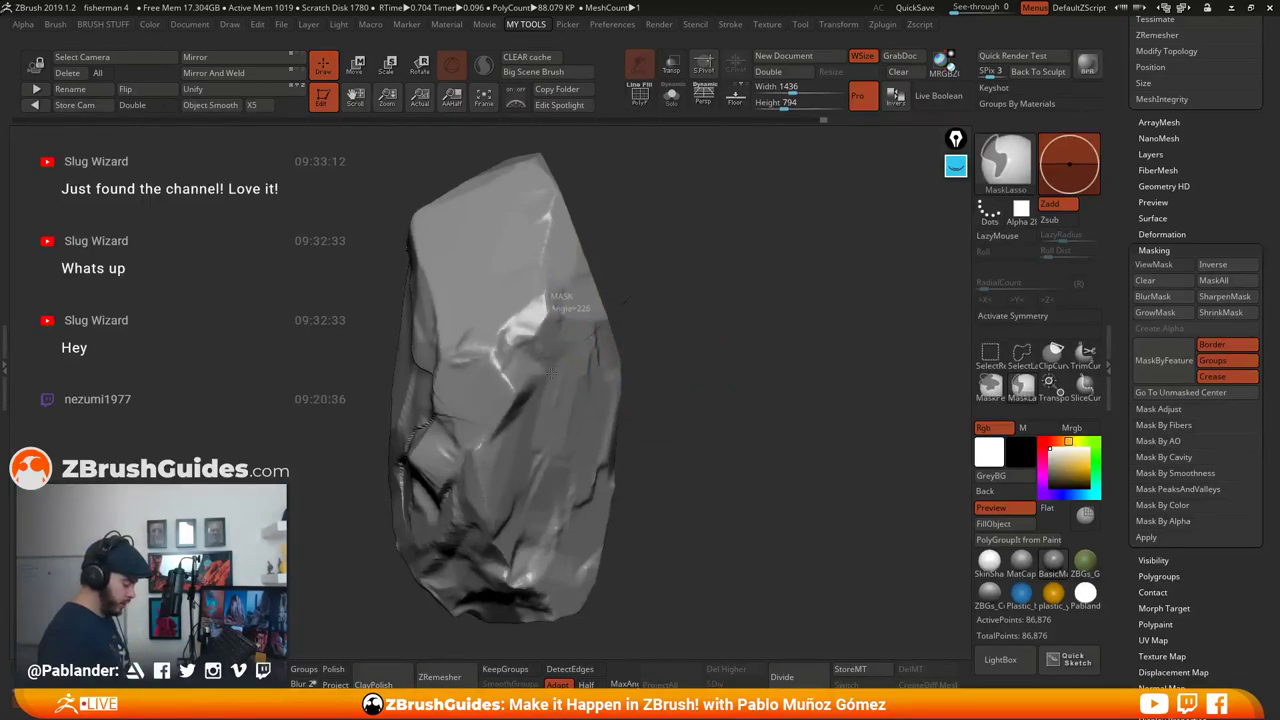
mouse_move(537, 393)
ctrl+mouse_down()
mouse_move(445, 488)
mouse_move(420, 620)
mouse_move(740, 650)
mouse_move(795, 450)
ctrl+mouse_up()
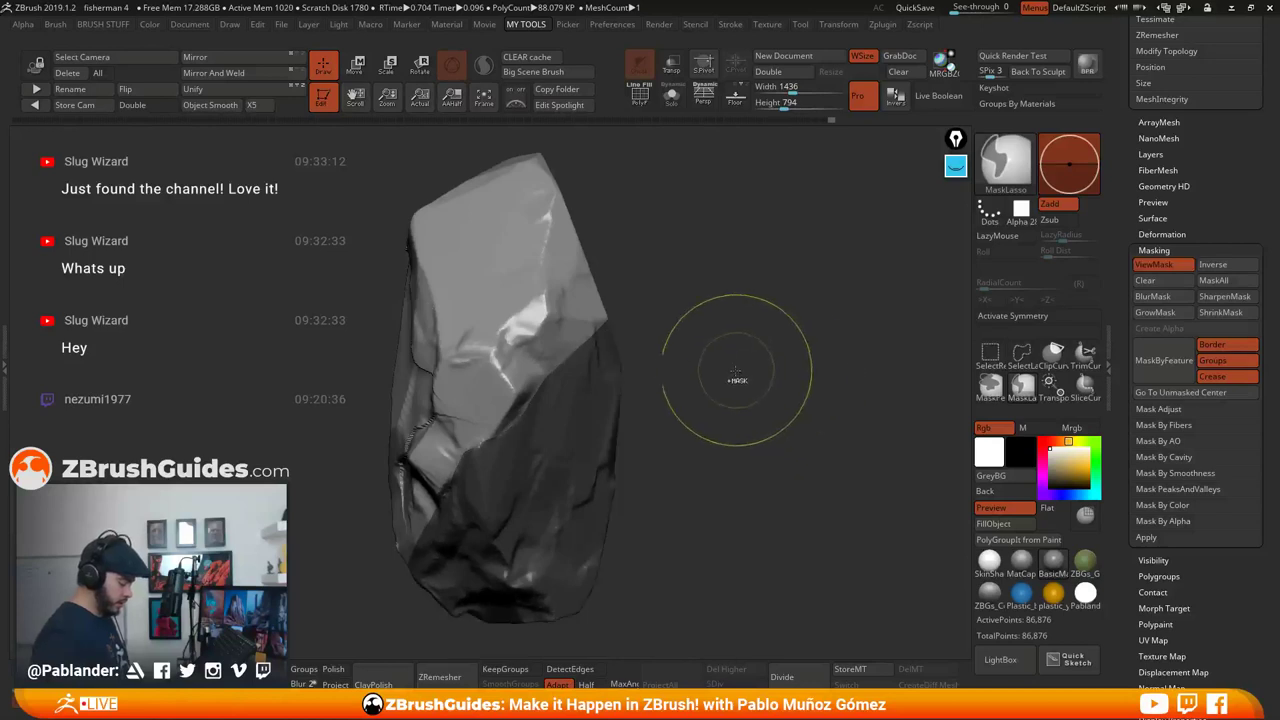
ctrl+click(714, 385)
ctrl+click(744, 383)
drag(758, 379, 746, 381)
key(ctrl)
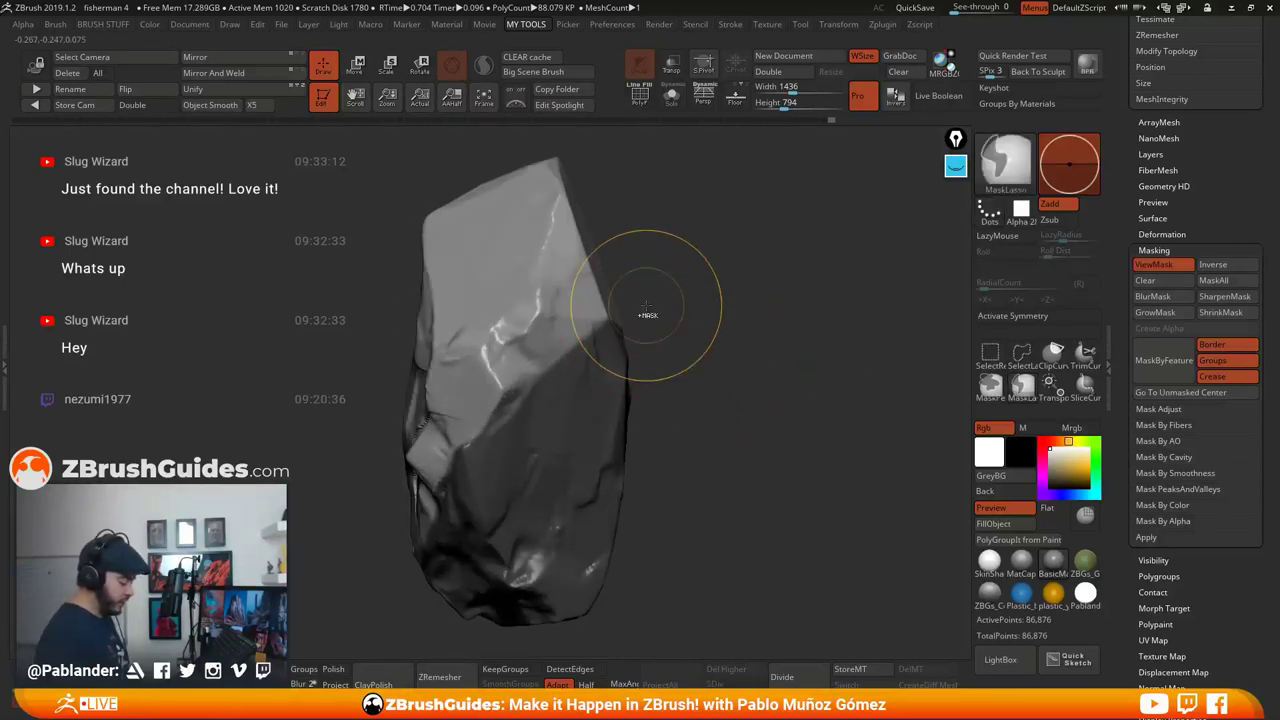
mouse_move(547, 362)
ctrl+mouse_down()
mouse_move(566, 462)
mouse_move(622, 584)
ctrl+mouse_up()
mouse_move(723, 431)
mouse_down()
mouse_move(758, 424)
mouse_move(724, 440)
mouse_move(748, 405)
mouse_move(730, 426)
mouse_move(743, 337)
mouse_move(690, 338)
mouse_up()
click(1243, 301)
Shift the unmasked upper section along the mask border with the Move brush to form a cracked ledge, and clear the mask
ctrl+click(725, 428)
ctrl+click(724, 420)
key(space)
drag(517, 397, 533, 389)
drag(623, 329, 686, 418)
drag(559, 337, 724, 358)
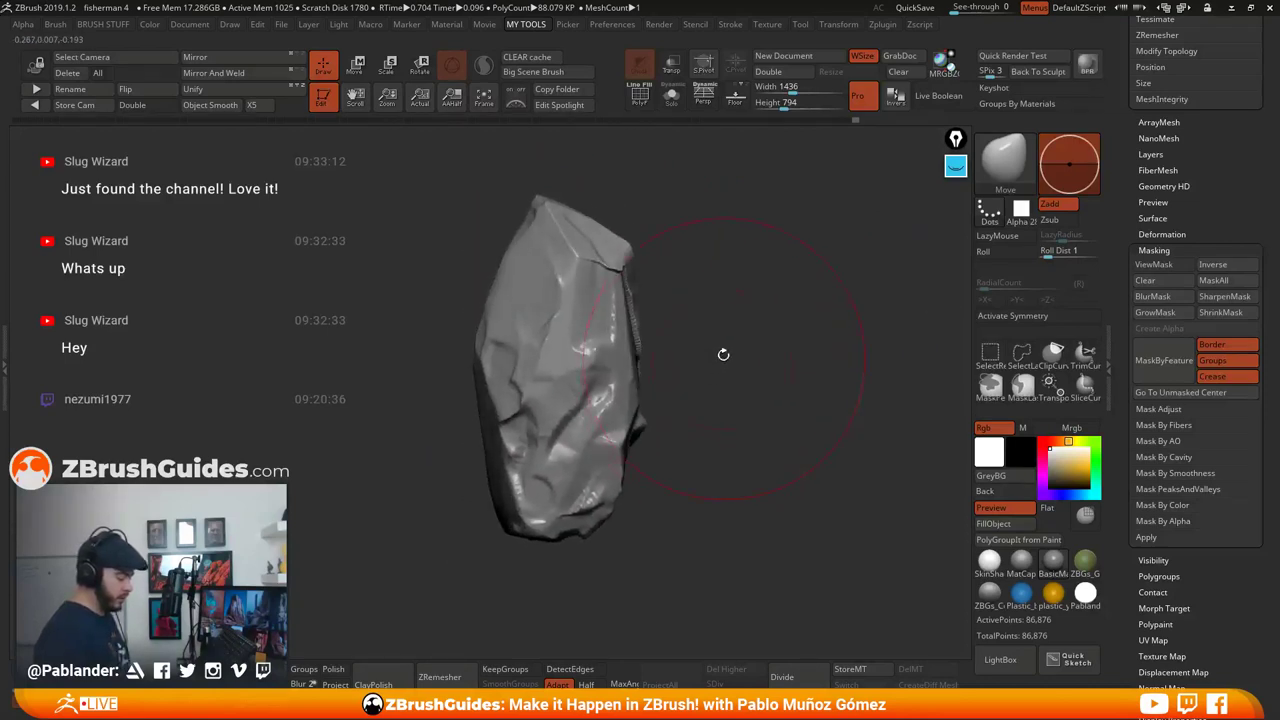
Restore the custom UI layout in the Config preferences
drag(742, 415, 761, 400)
key(2)
click(888, 212)
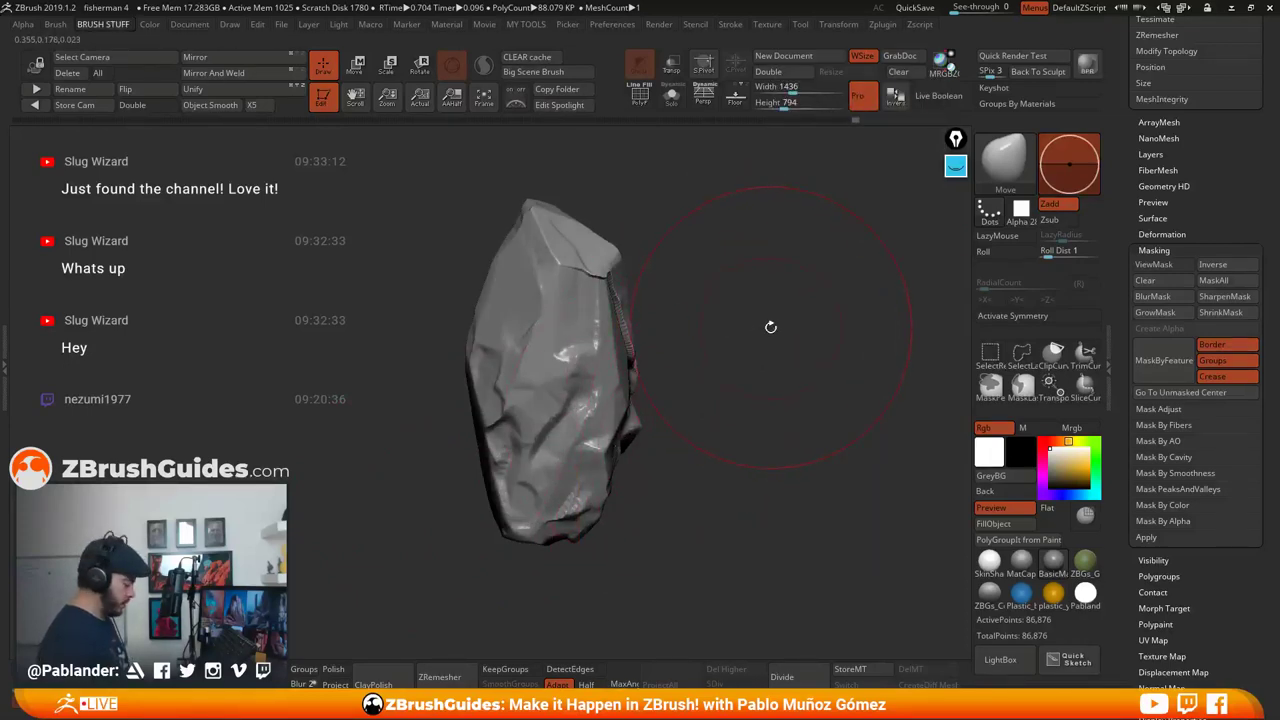
drag(771, 326, 768, 334)
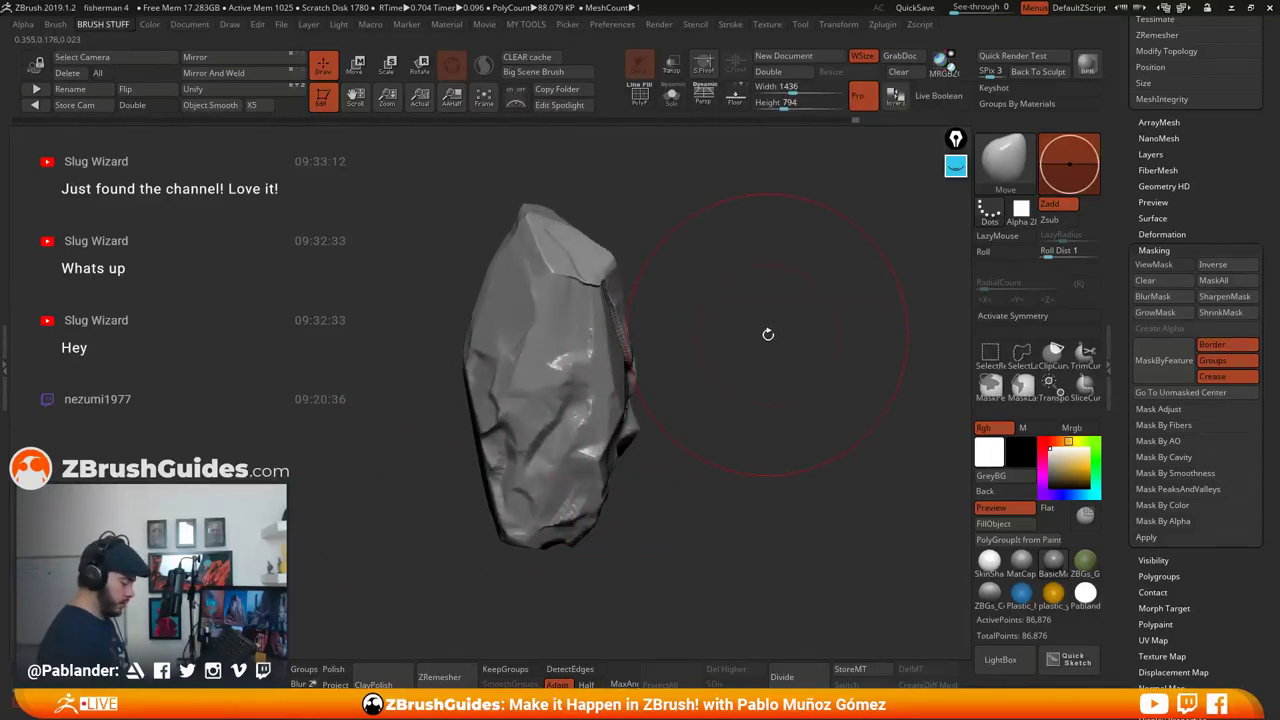
click(620, 24)
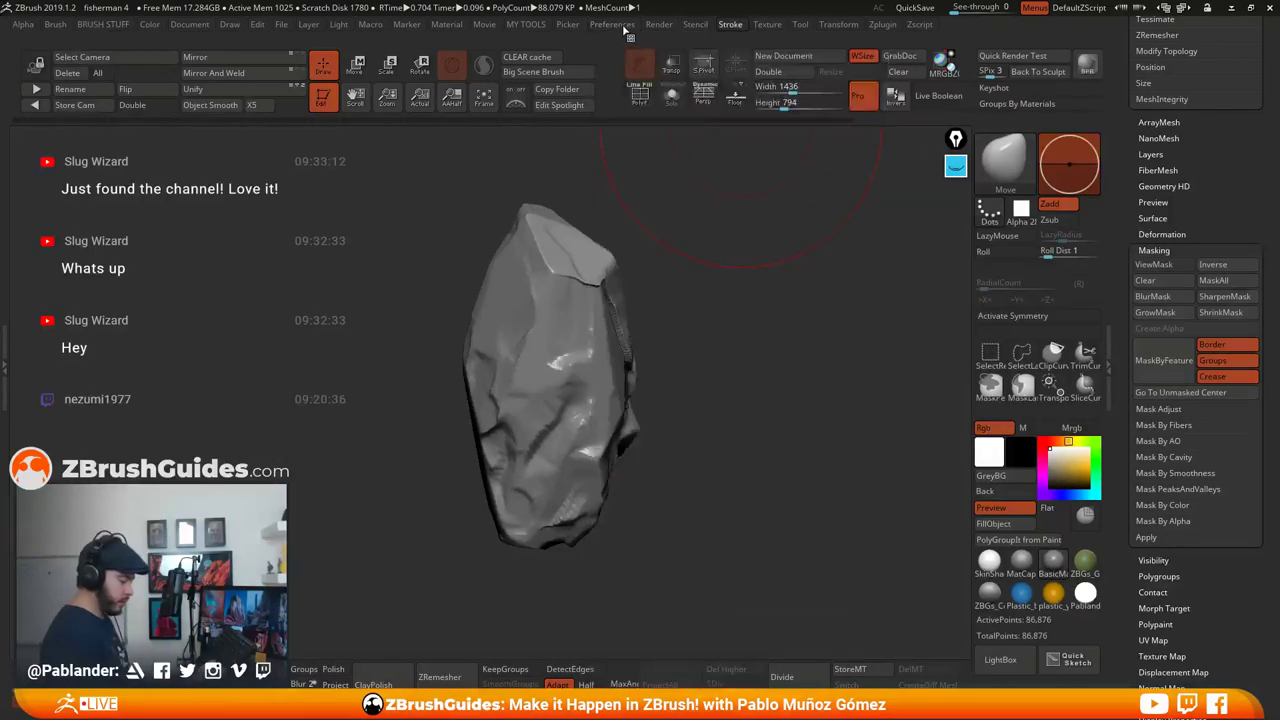
click(730, 24)
click(690, 24)
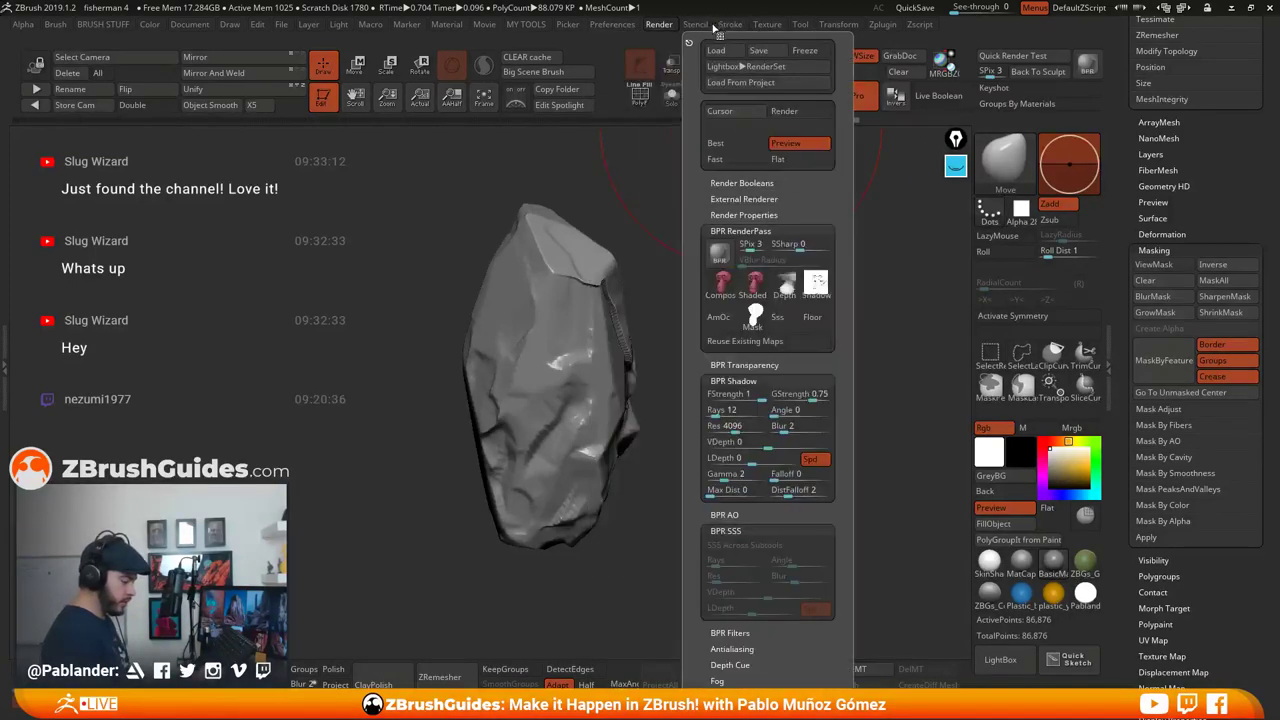
click(658, 24)
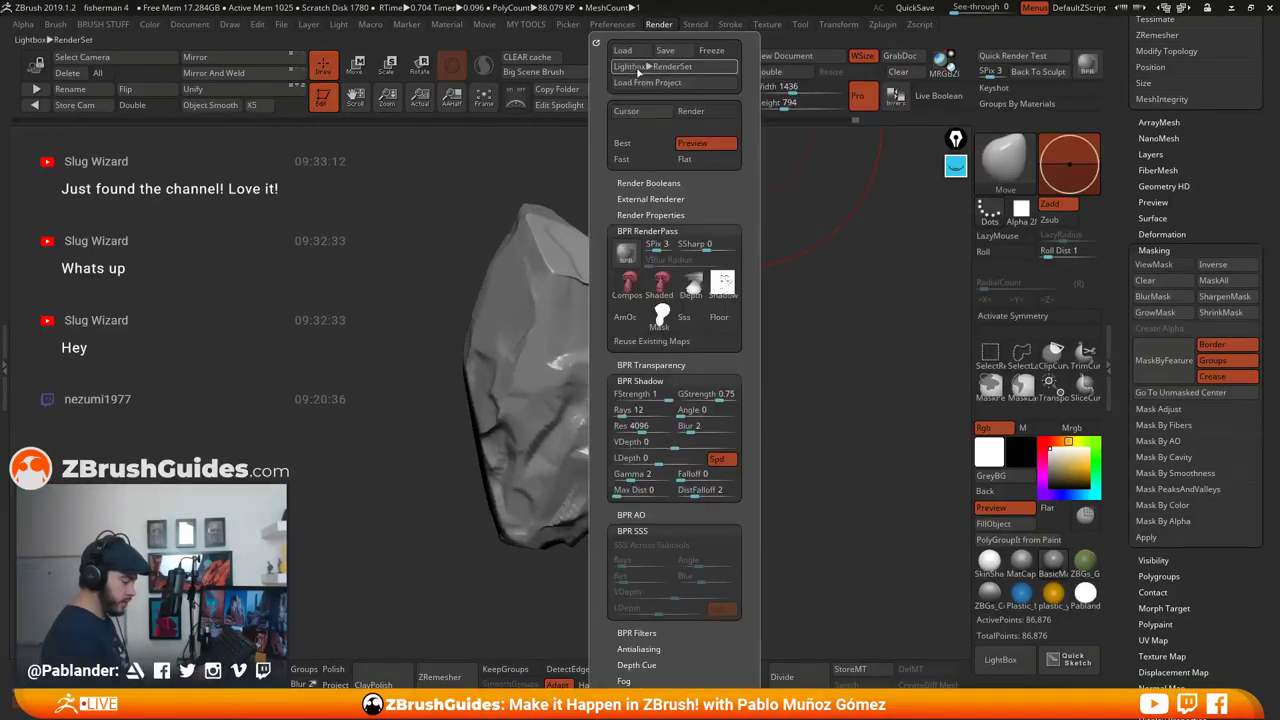
click(612, 24)
click(645, 75)
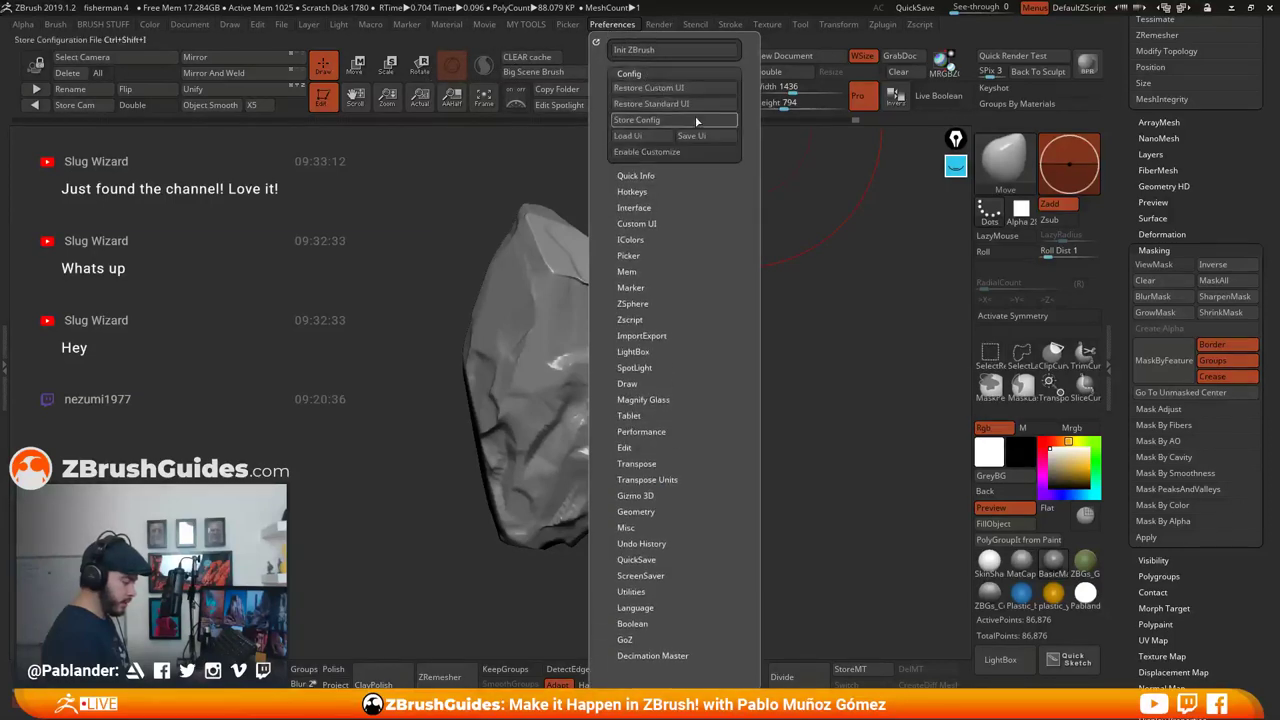
click(688, 90)
Try carving parallel diagonal grooves across the rock's front with the DamStandard brush
key(1)
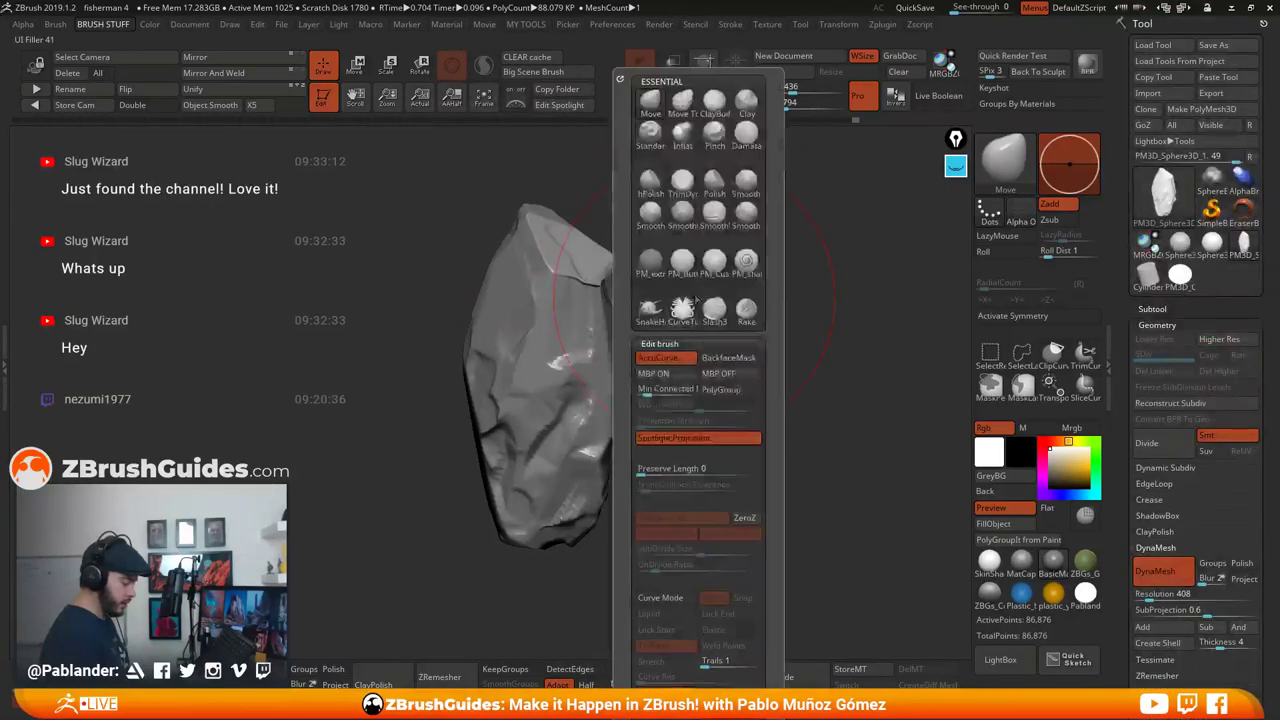
click(745, 140)
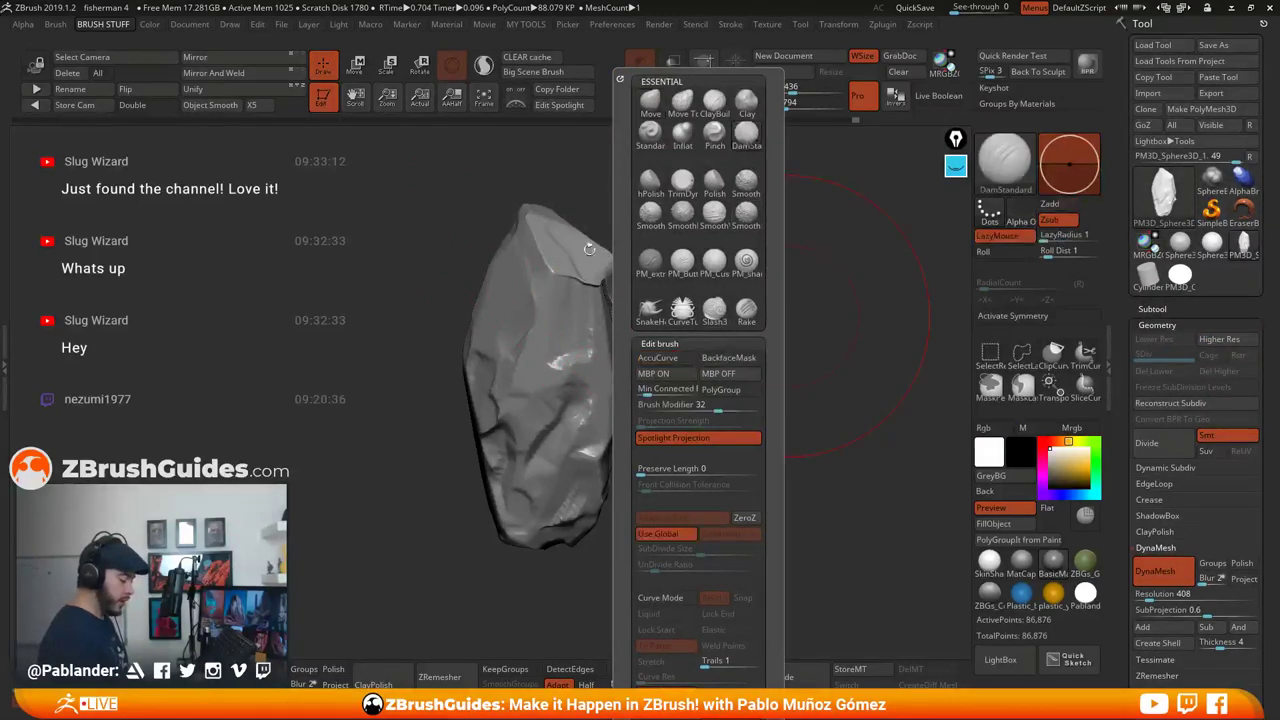
key(space)
drag(613, 327, 494, 442)
mouse_move(603, 375)
mouse_down()
mouse_move(482, 455)
mouse_move(518, 448)
mouse_up()
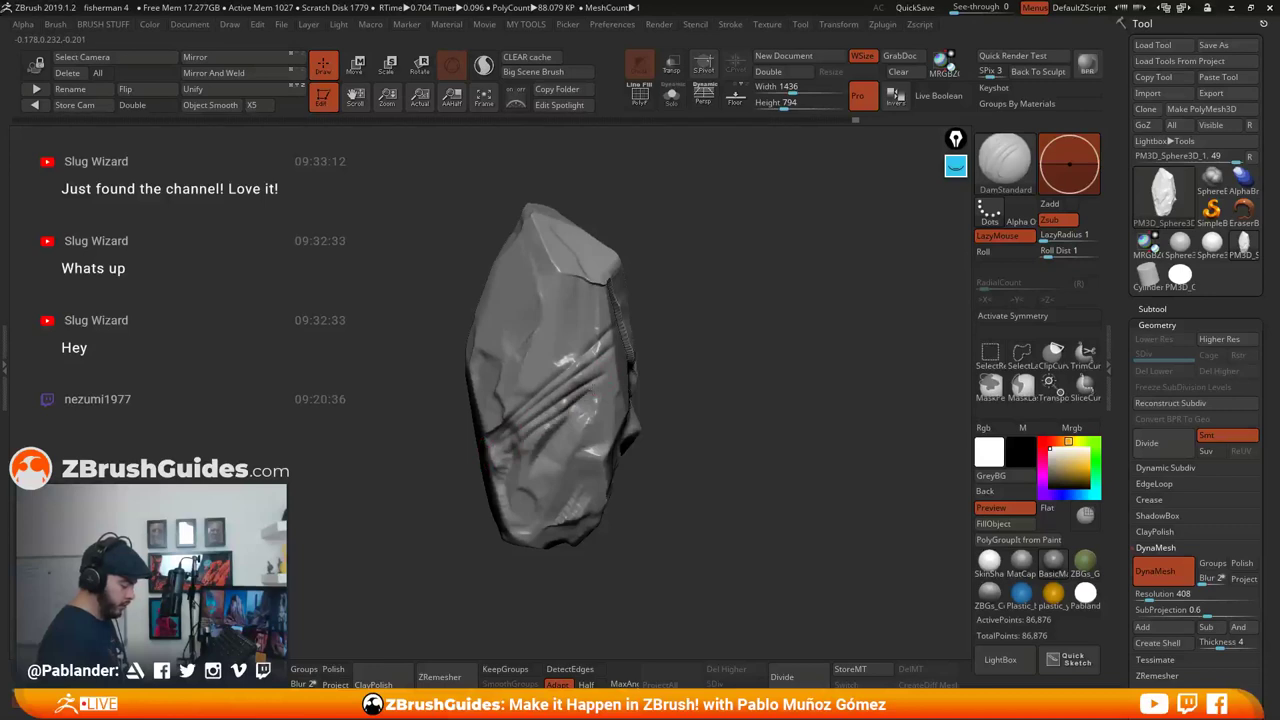
mouse_move(618, 352)
mouse_down()
mouse_move(619, 424)
mouse_move(510, 527)
mouse_up()
mouse_move(765, 494)
mouse_down()
mouse_move(731, 494)
mouse_move(766, 479)
mouse_up()
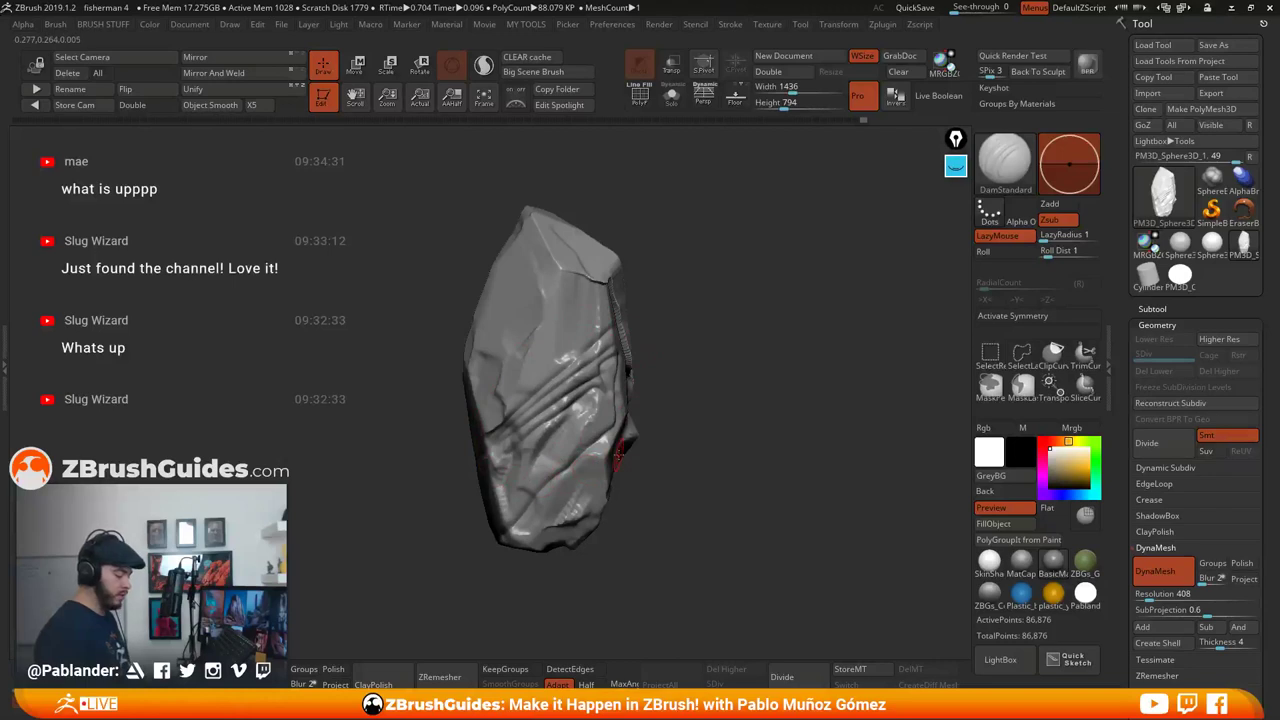
drag(714, 407, 760, 367)
drag(657, 383, 760, 389)
Lasso a mask from the crack under the top cap and invert it so the rock's upper section is protected
click(1022, 388)
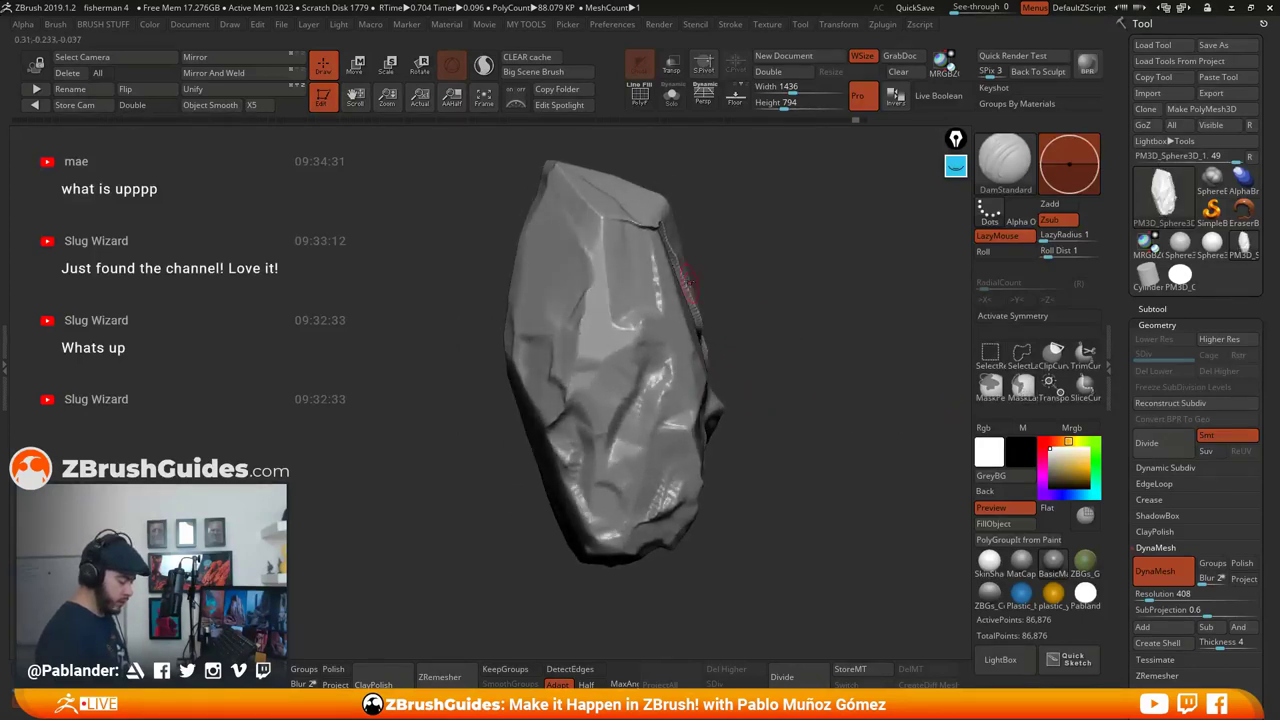
key(ctrl)
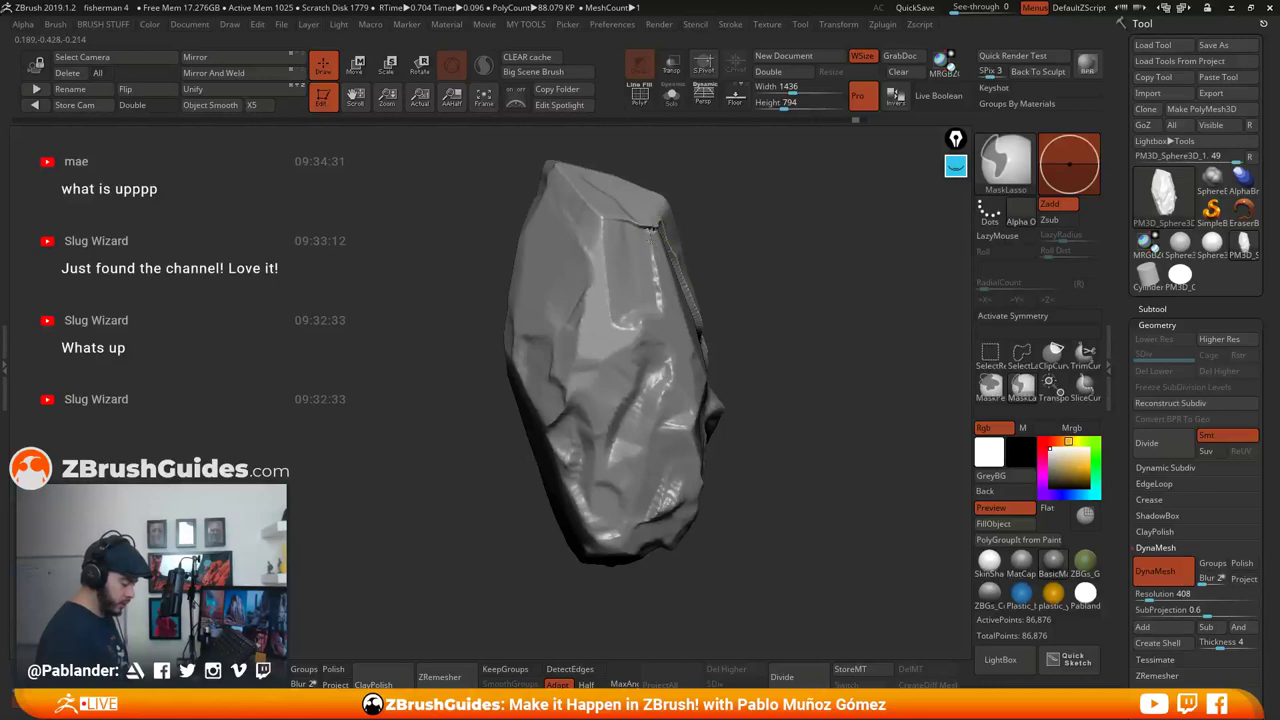
mouse_move(650, 226)
ctrl+mouse_down()
mouse_move(628, 350)
mouse_move(545, 432)
mouse_move(575, 622)
mouse_move(825, 464)
mouse_move(712, 240)
ctrl+mouse_up()
drag(737, 315, 800, 345)
ctrl+click(794, 380)
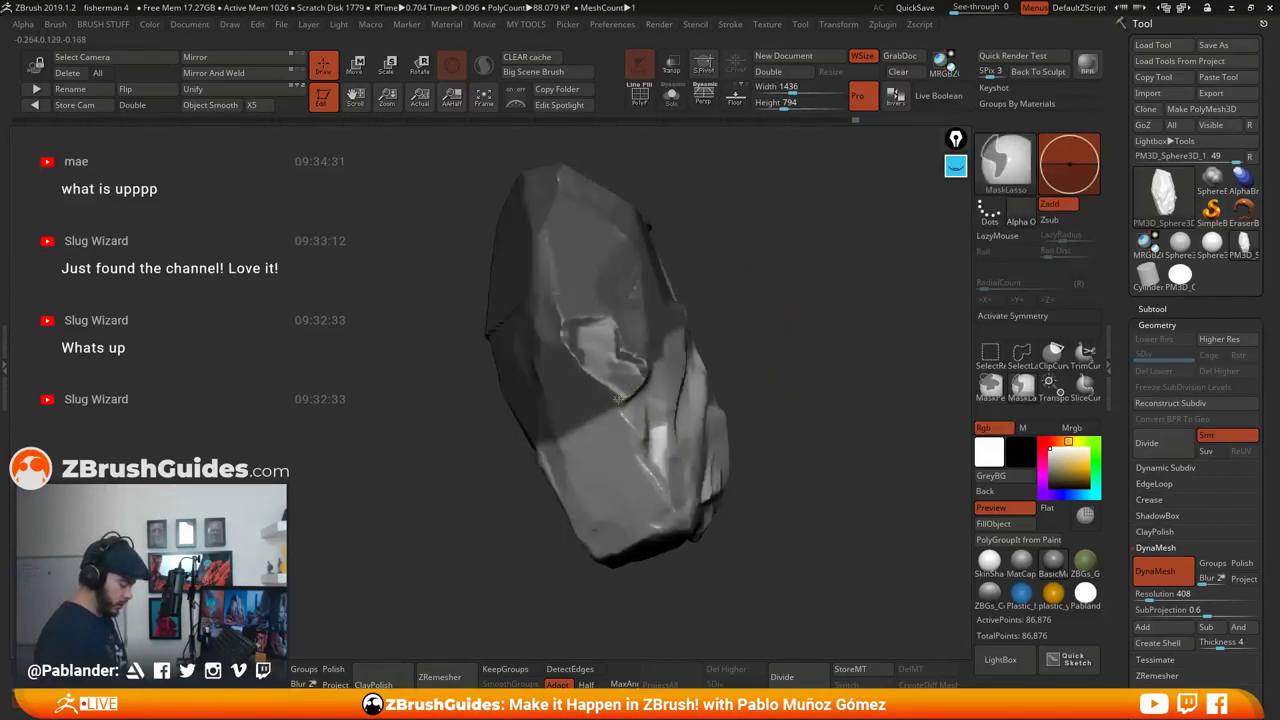
Extend the lasso mask over the rock's lower side facet beside the front, and sharpen the mask edge
mouse_move(656, 480)
ctrl+mouse_down()
mouse_move(586, 601)
mouse_move(560, 386)
ctrl+mouse_up()
drag(860, 342, 804, 368)
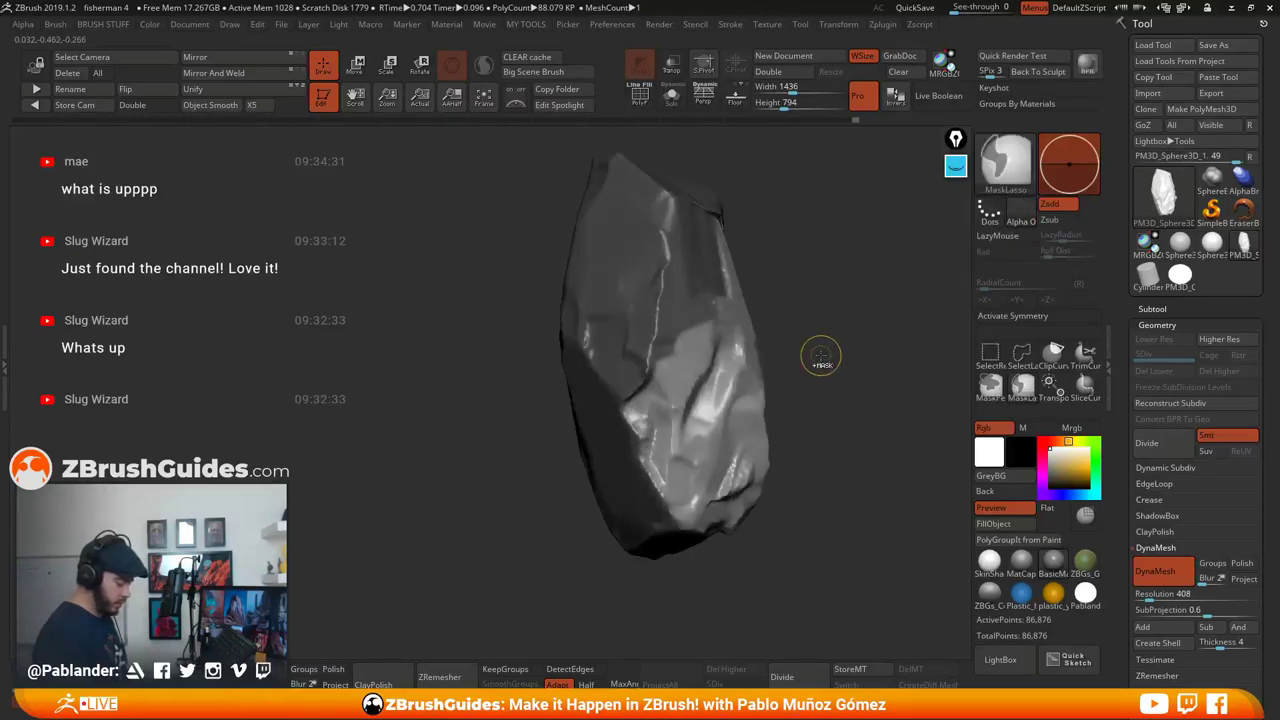
key(space)
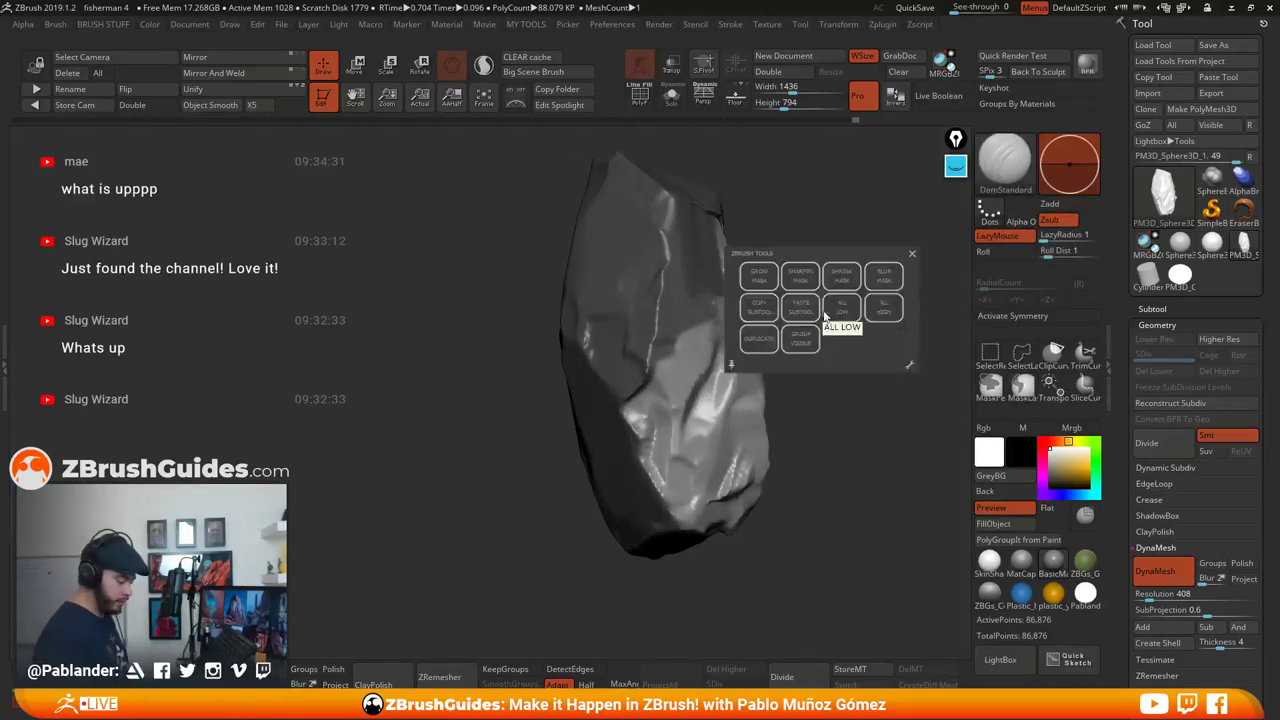
click(800, 281)
mouse_move(867, 268)
alt+mouse_down()
mouse_move(871, 310)
mouse_move(819, 282)
alt+mouse_up()
key(space)
click(866, 264)
Pull the unmasked lower front outward along the mask border with the Move brush to form a ledge
key(b)
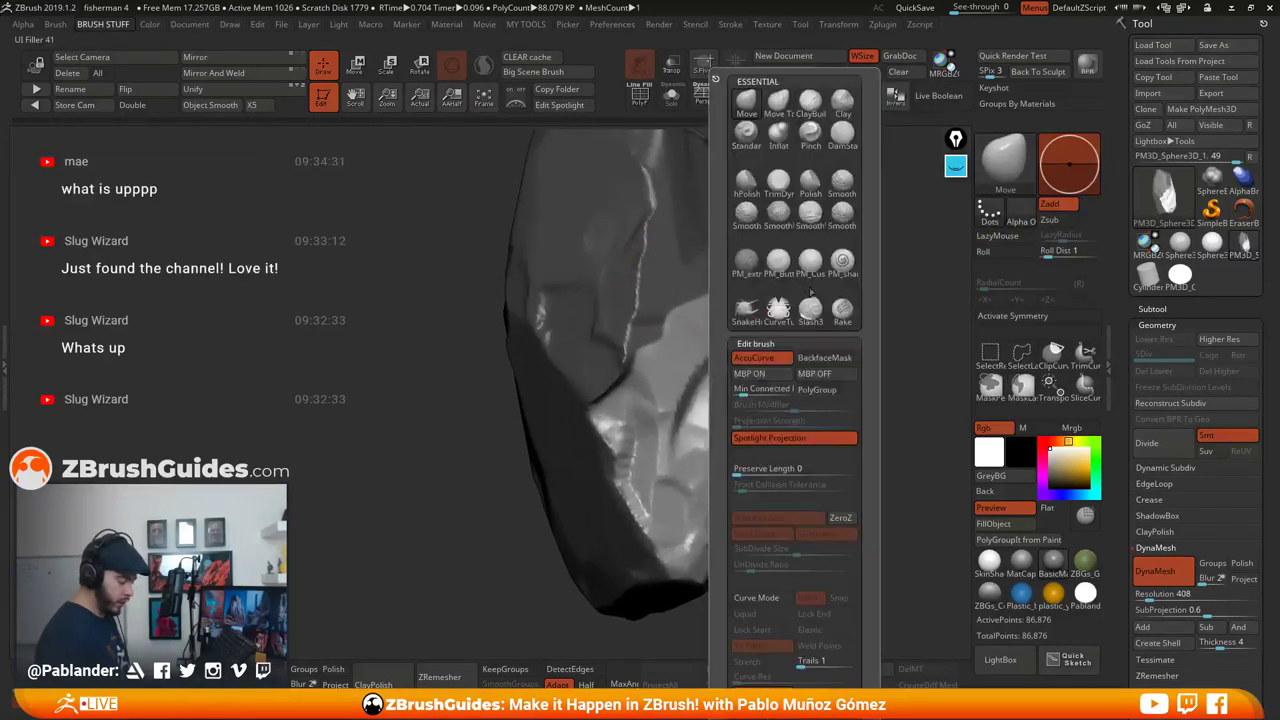
mouse_move(838, 335)
mouse_down()
mouse_move(867, 297)
mouse_move(811, 355)
mouse_move(789, 357)
mouse_move(843, 371)
mouse_up()
key(space)
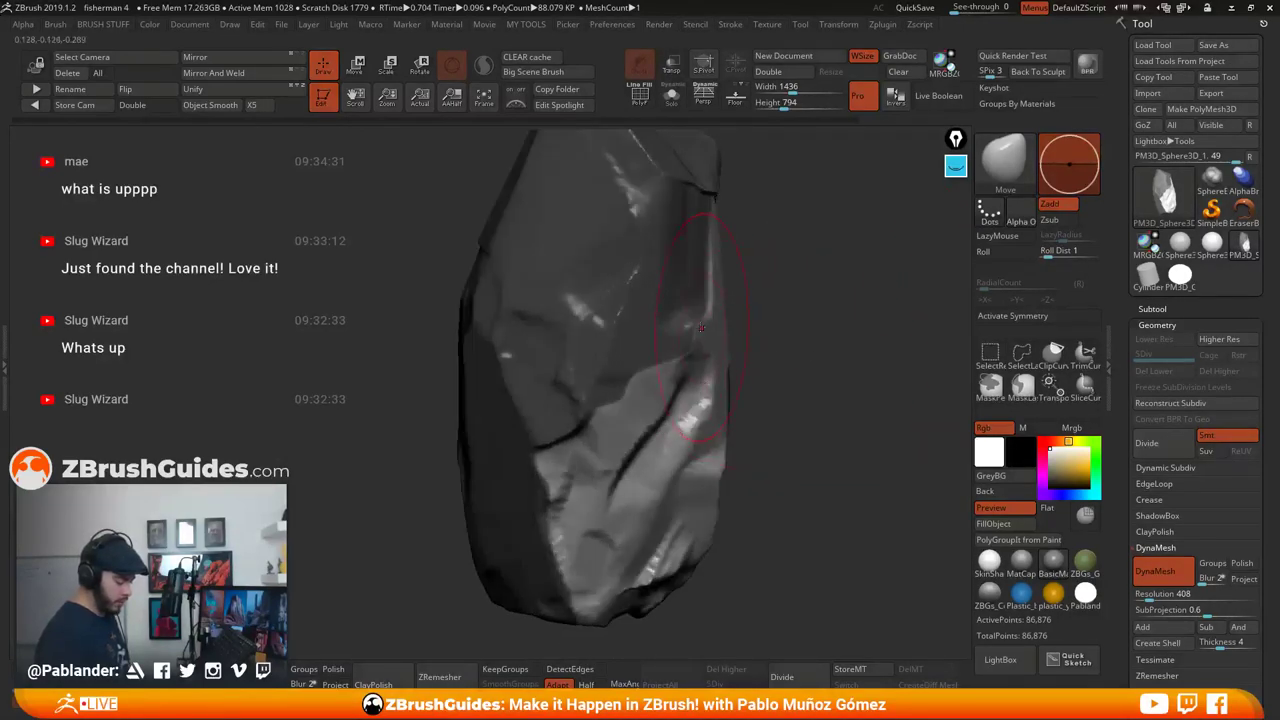
mouse_move(720, 308)
mouse_down()
mouse_move(728, 249)
mouse_move(706, 210)
mouse_move(789, 236)
mouse_up()
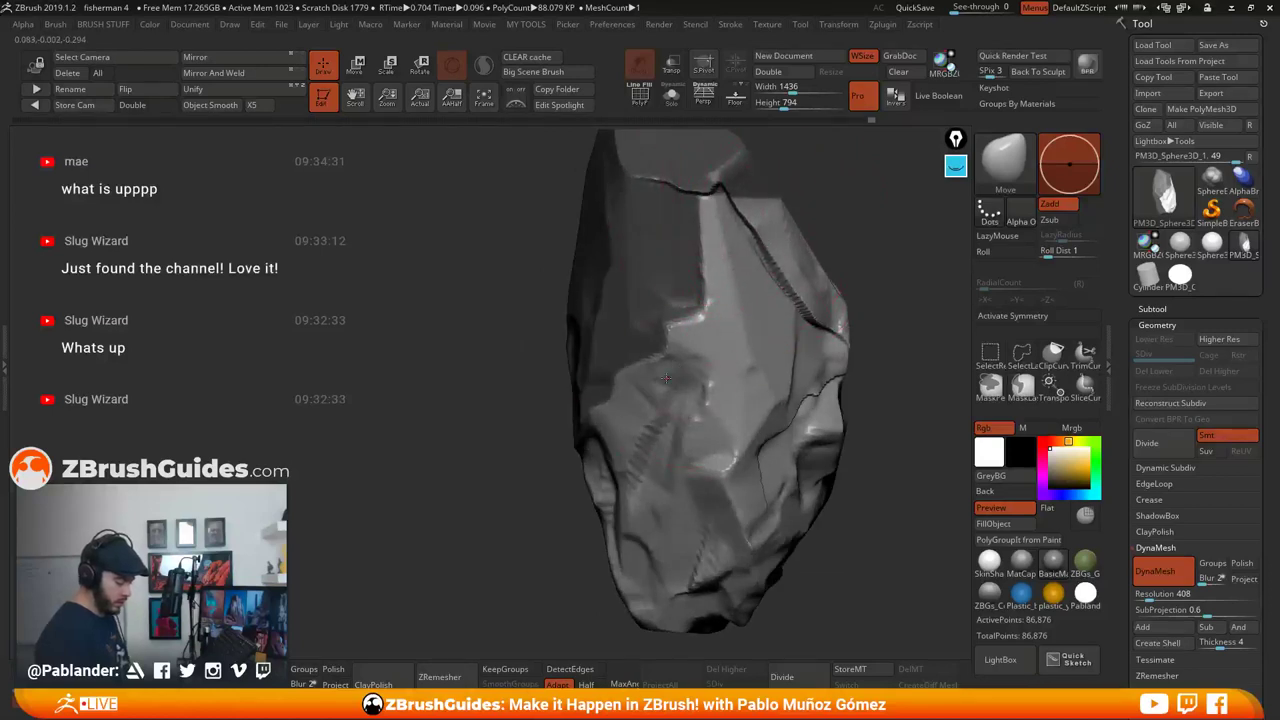
drag(690, 400, 578, 410)
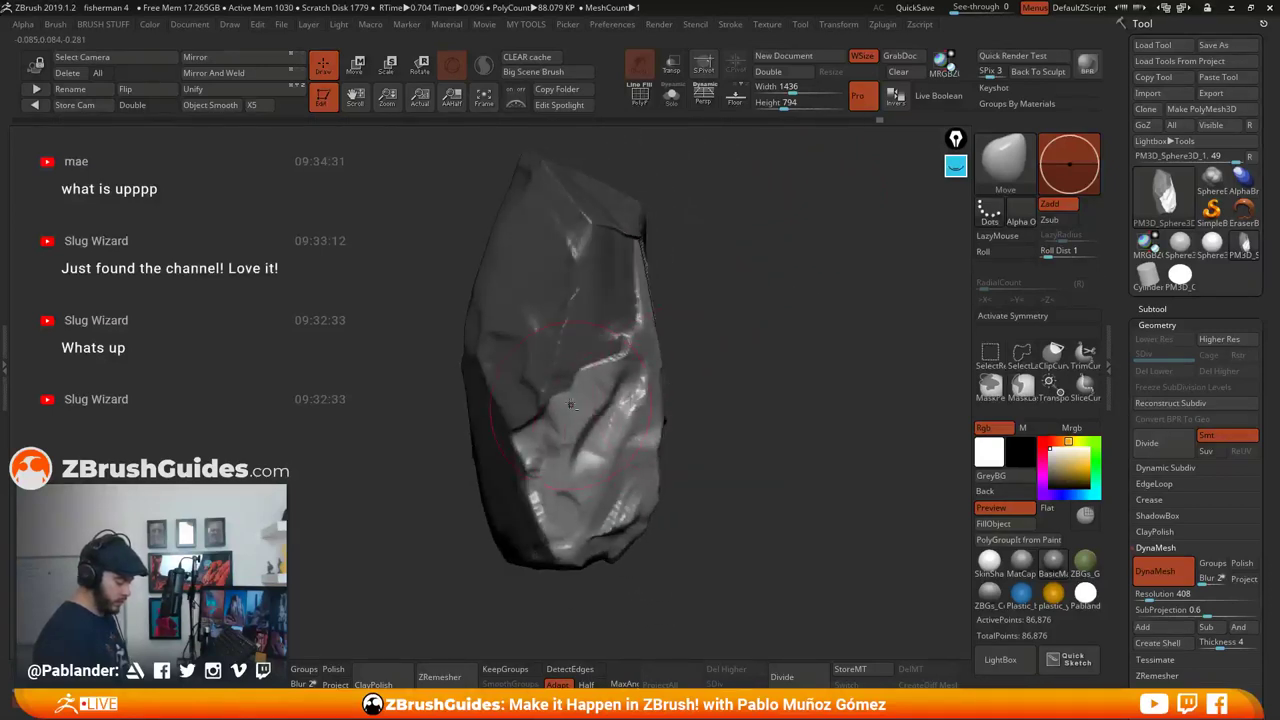
mouse_move(755, 404)
mouse_down()
mouse_move(746, 369)
mouse_move(708, 369)
mouse_up()
Reshape the ledge around the stepped notch with a smaller Move brush, offsetting its surface from several angles
key(space)
mouse_move(739, 309)
alt+mouse_down()
mouse_move(754, 349)
mouse_move(617, 364)
mouse_move(795, 350)
mouse_move(776, 360)
mouse_move(800, 373)
mouse_move(573, 369)
mouse_move(644, 345)
alt+mouse_up()
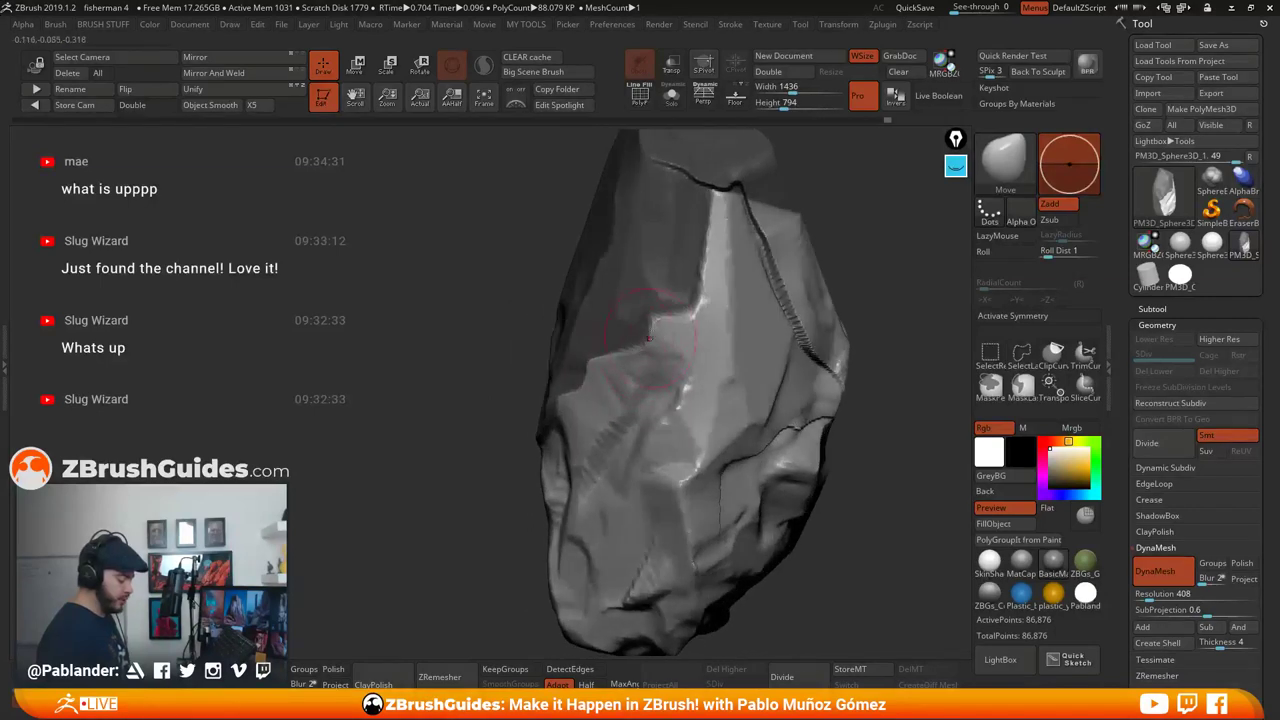
right_drag(684, 433, 724, 380)
drag(723, 380, 712, 387)
drag(676, 312, 776, 381)
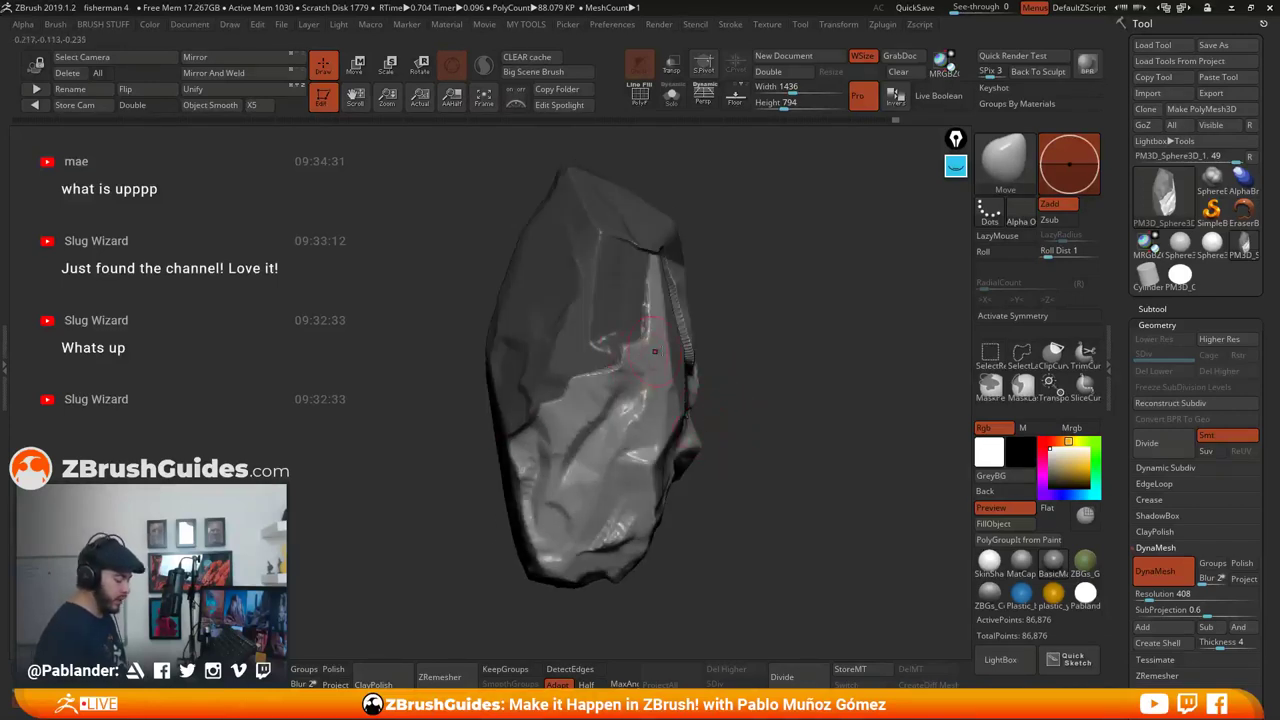
right_drag(641, 353, 684, 360)
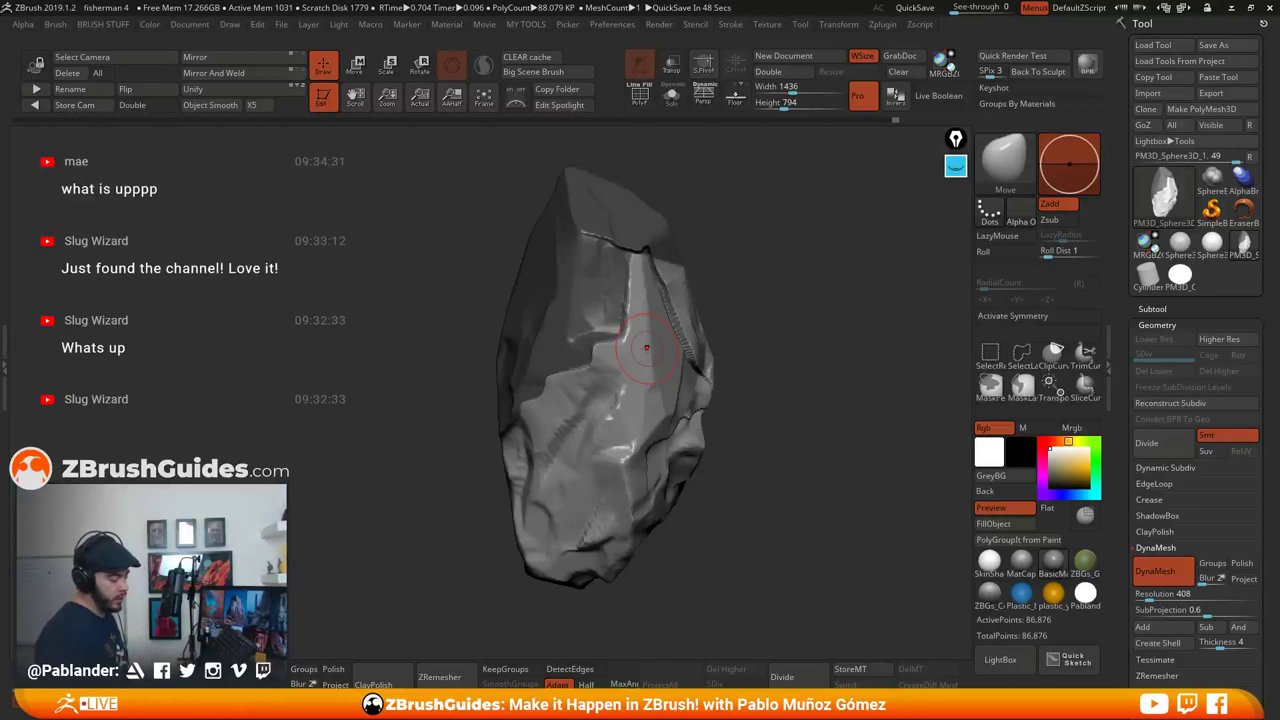
mouse_move(744, 401)
mouse_down()
mouse_move(766, 383)
mouse_move(640, 330)
mouse_move(718, 327)
mouse_up()
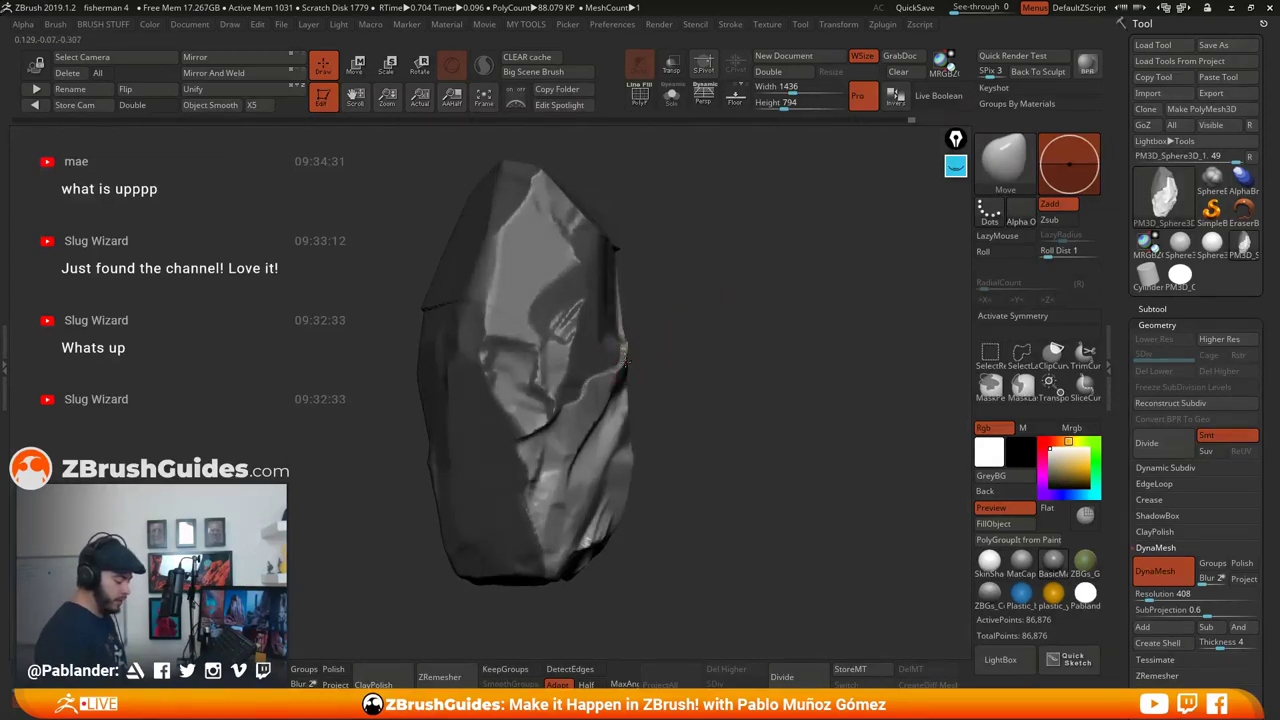
right_drag(625, 365, 608, 381)
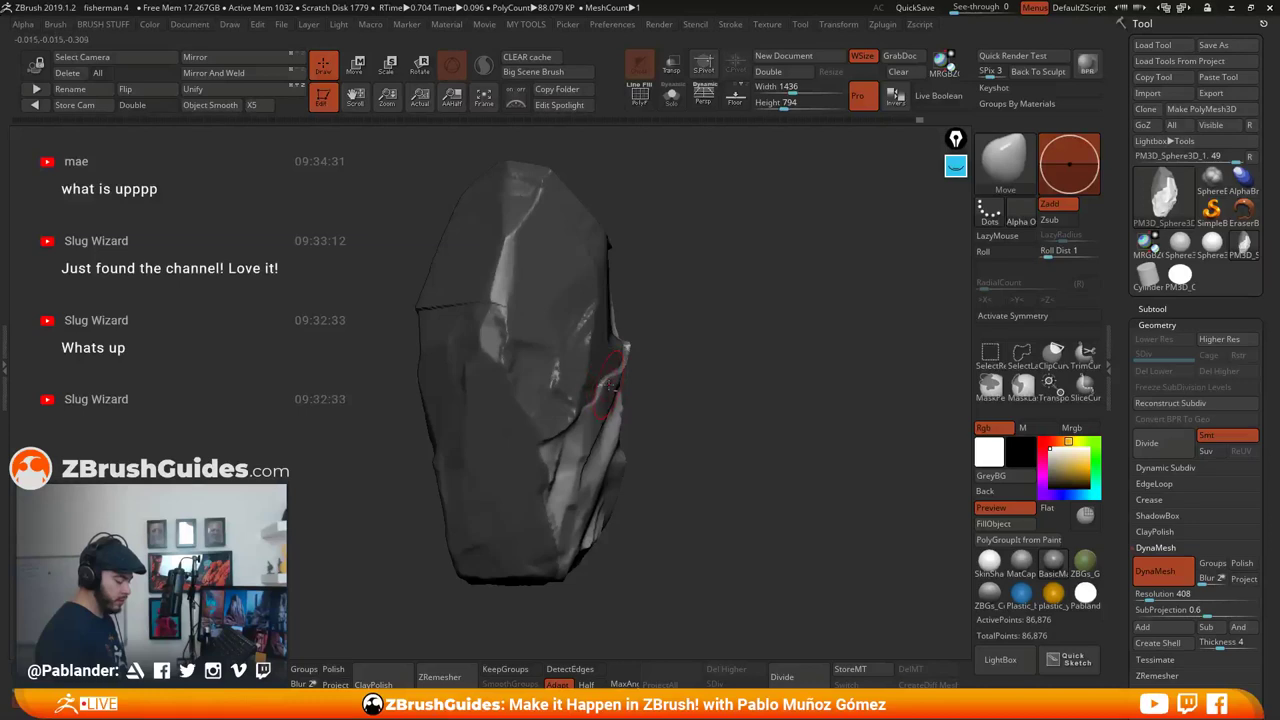
mouse_move(800, 385)
mouse_down()
mouse_move(735, 375)
mouse_move(794, 371)
mouse_up()
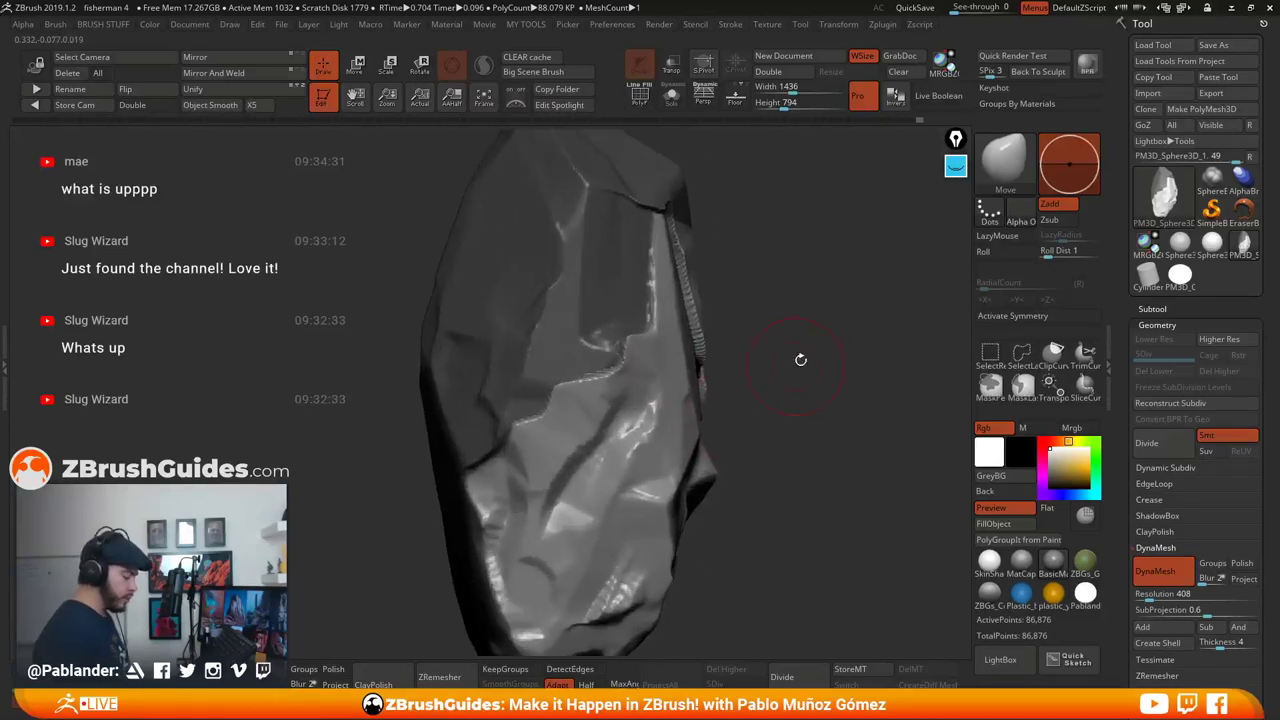
alt+drag(790, 415, 788, 383)
Switch to the TrimAdaptive brush and give it a square alpha
key(space)
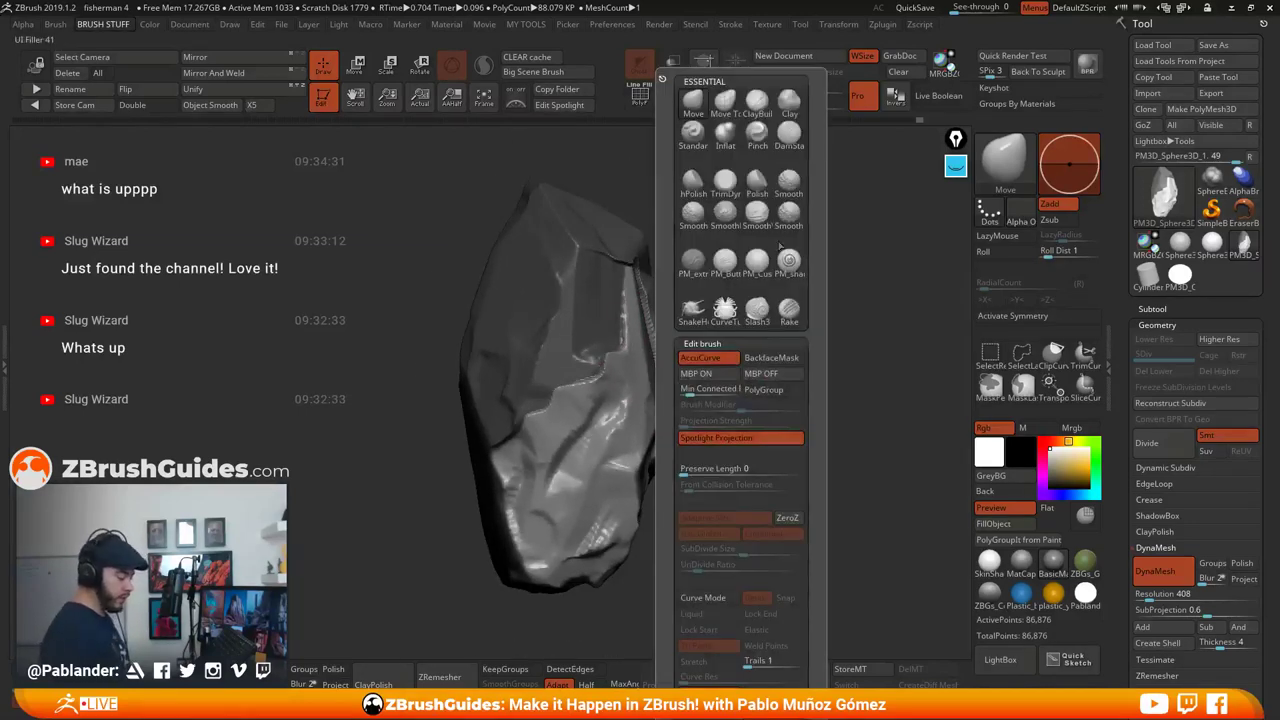
click(1002, 162)
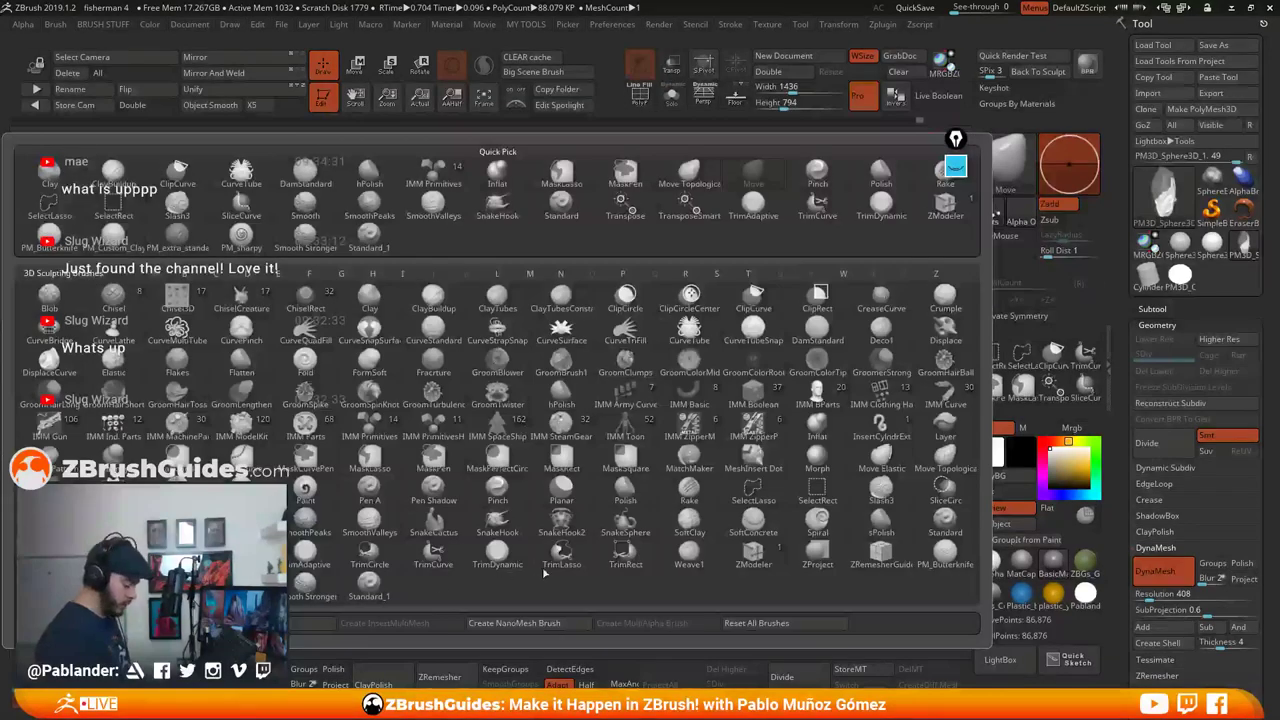
click(308, 551)
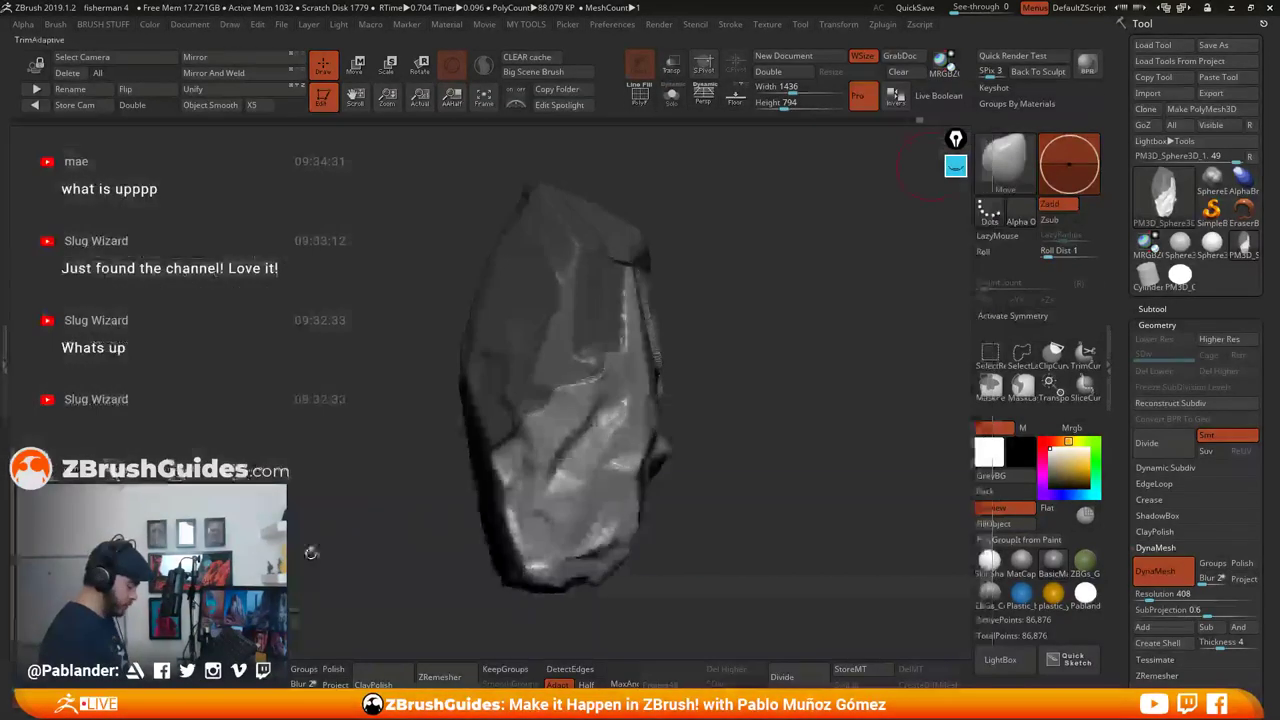
click(1020, 214)
click(571, 240)
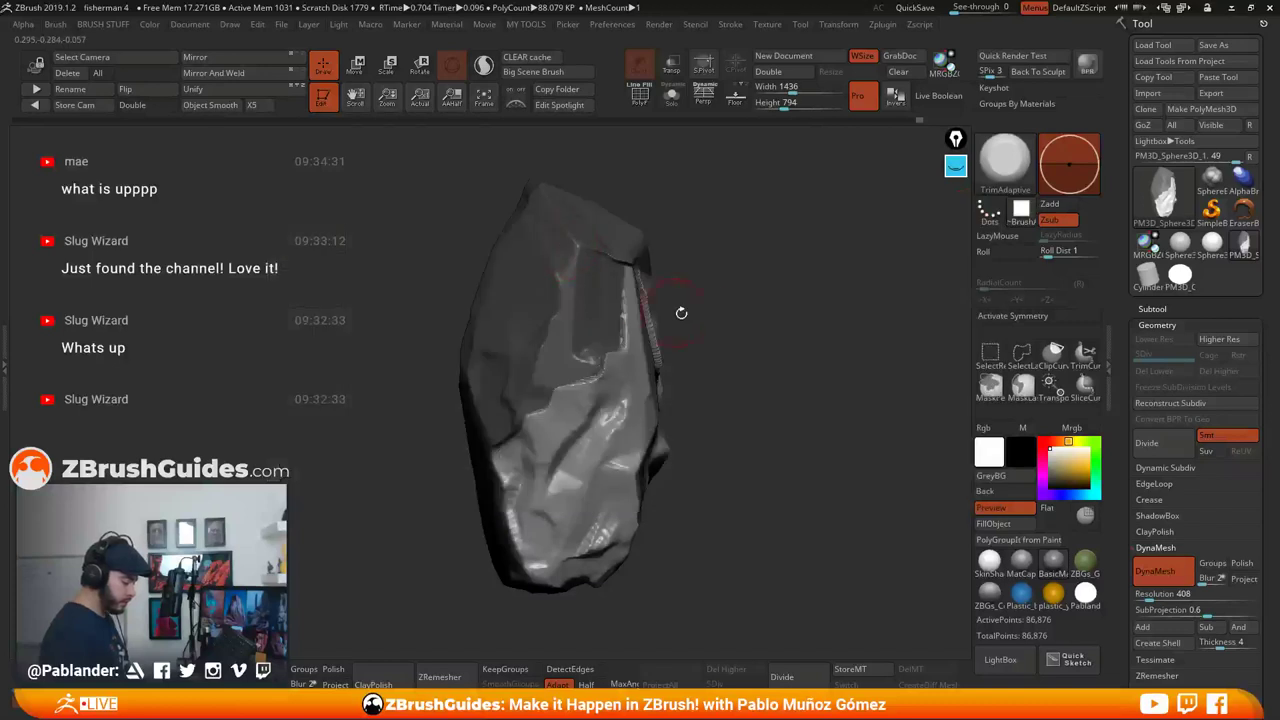
Trim the unmasked surface beneath the ledge with TrimAdaptive to cut flat planes and a deeper recess
key(space)
drag(740, 317, 576, 394)
mouse_move(700, 345)
mouse_down()
mouse_move(757, 357)
mouse_move(692, 369)
mouse_move(661, 337)
mouse_up()
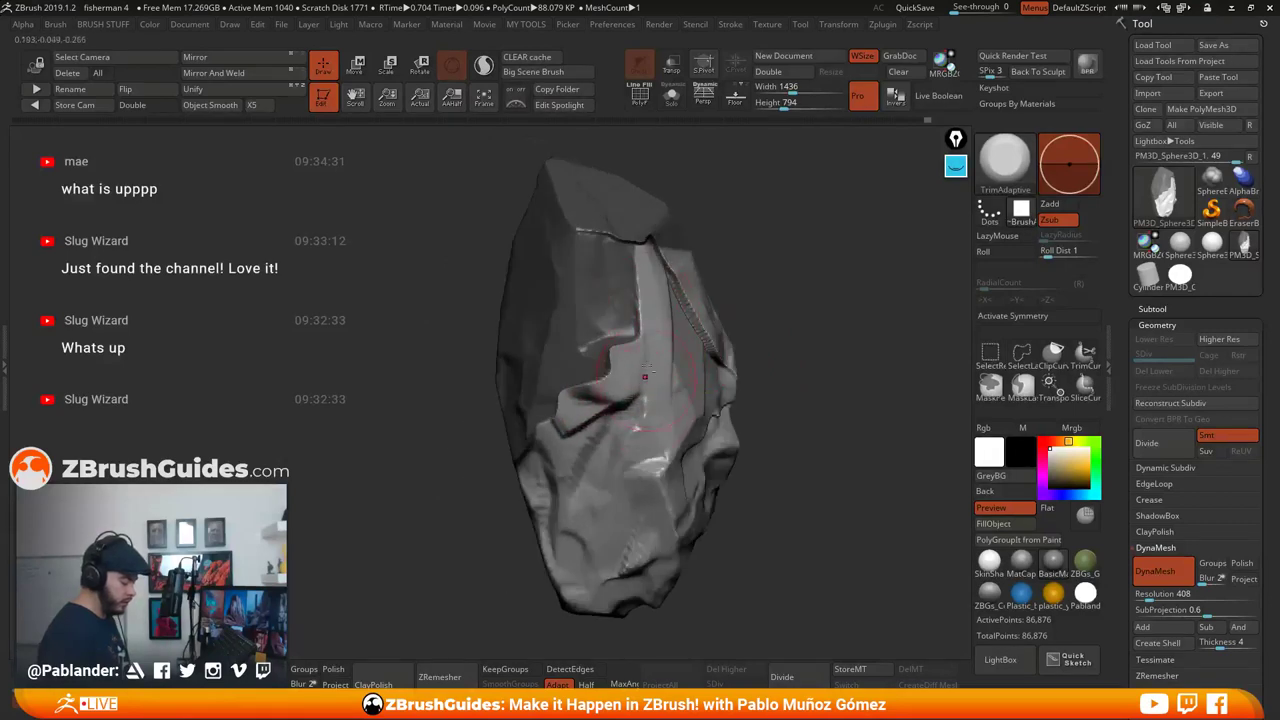
mouse_move(739, 337)
right_down()
mouse_move(667, 337)
mouse_move(698, 374)
right_up()
mouse_move(621, 402)
right_down()
mouse_move(704, 410)
mouse_move(668, 371)
mouse_move(763, 386)
mouse_move(640, 410)
mouse_move(663, 423)
mouse_move(549, 482)
right_up()
drag(550, 482, 537, 464)
right_drag(658, 522, 729, 469)
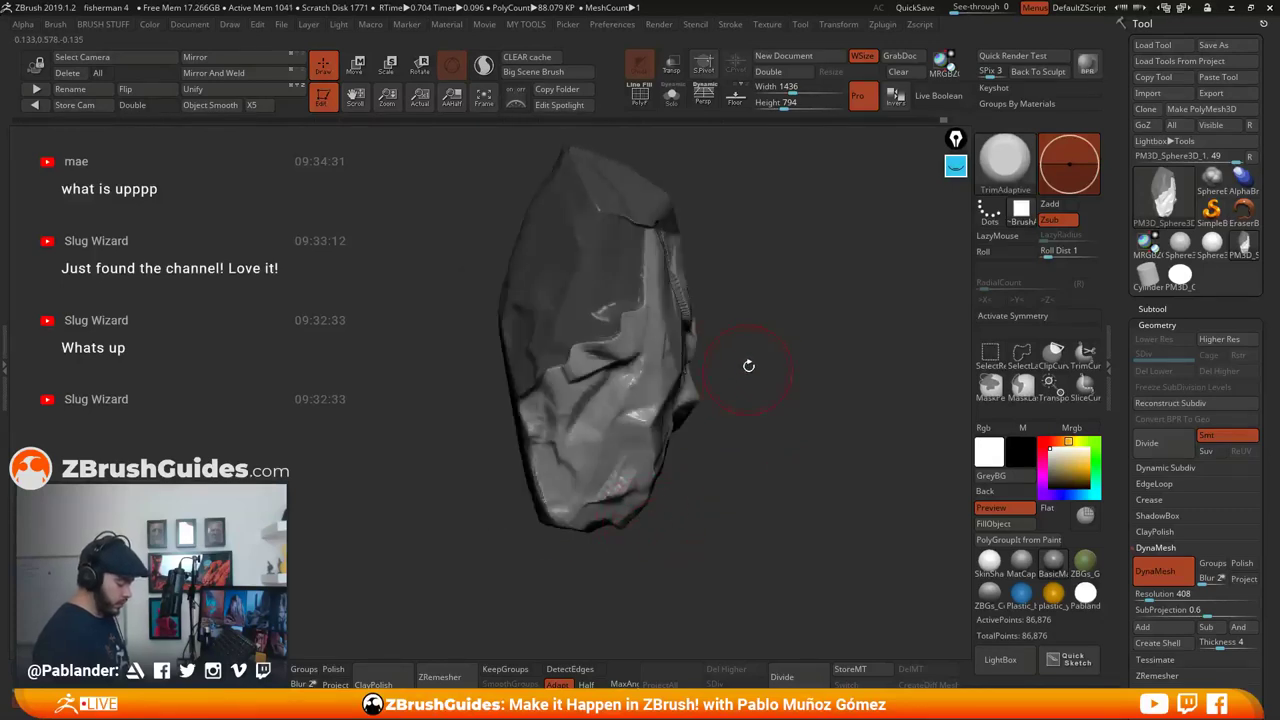
Clear the mask, reduce the brush size, and trim the ledge's edge at the centre of the rock's front
right_drag(777, 297, 814, 409)
right_click(798, 336)
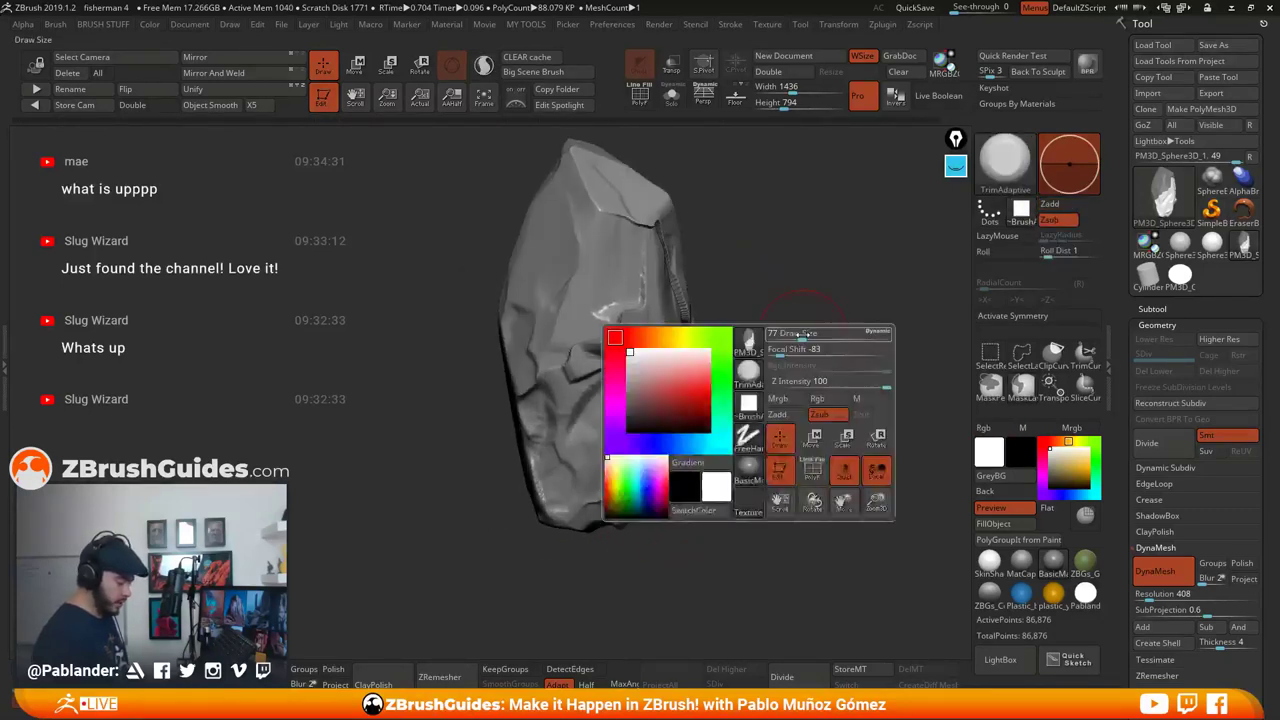
mouse_move(788, 336)
right_down()
mouse_move(803, 332)
mouse_move(744, 358)
mouse_move(742, 376)
right_up()
right_drag(537, 488, 660, 425)
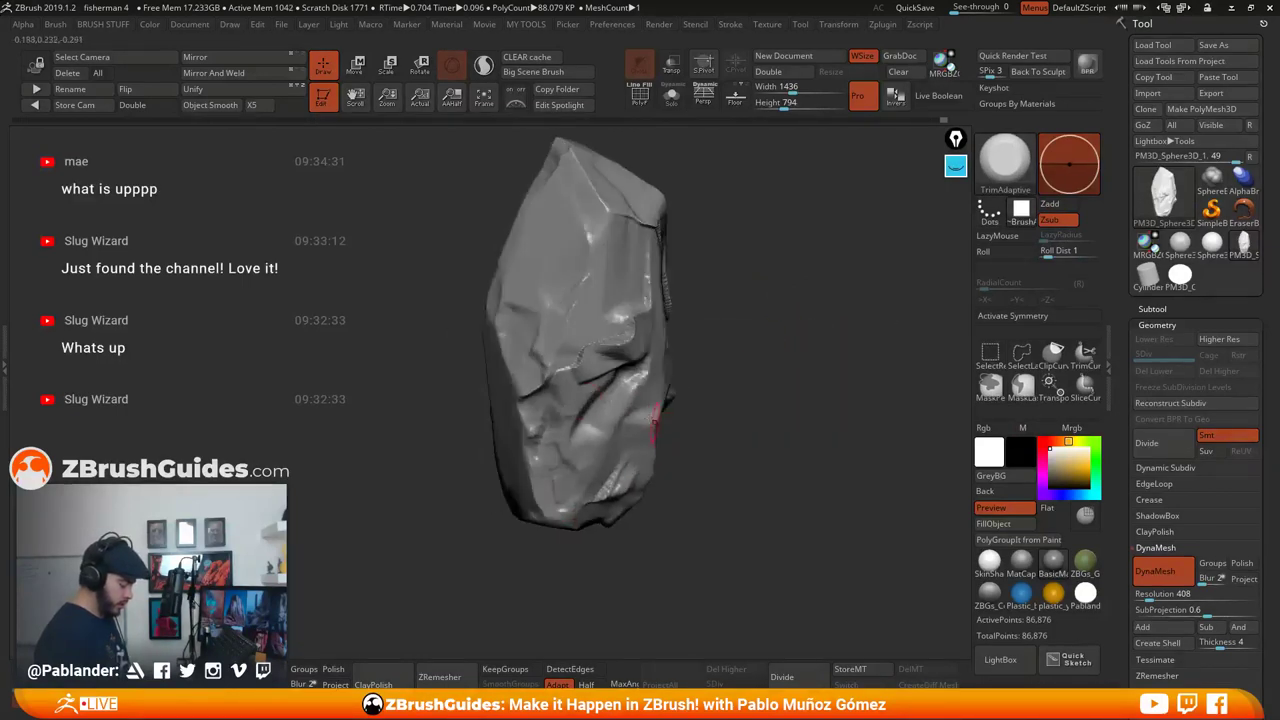
drag(611, 350, 624, 344)
Remesh the rock with DynaMesh and flatten the ledge's rim and the planes around the notch with TrimAdaptive
ctrl+drag(747, 267, 763, 433)
drag(618, 348, 634, 340)
drag(738, 345, 700, 348)
drag(638, 362, 667, 355)
drag(768, 333, 714, 330)
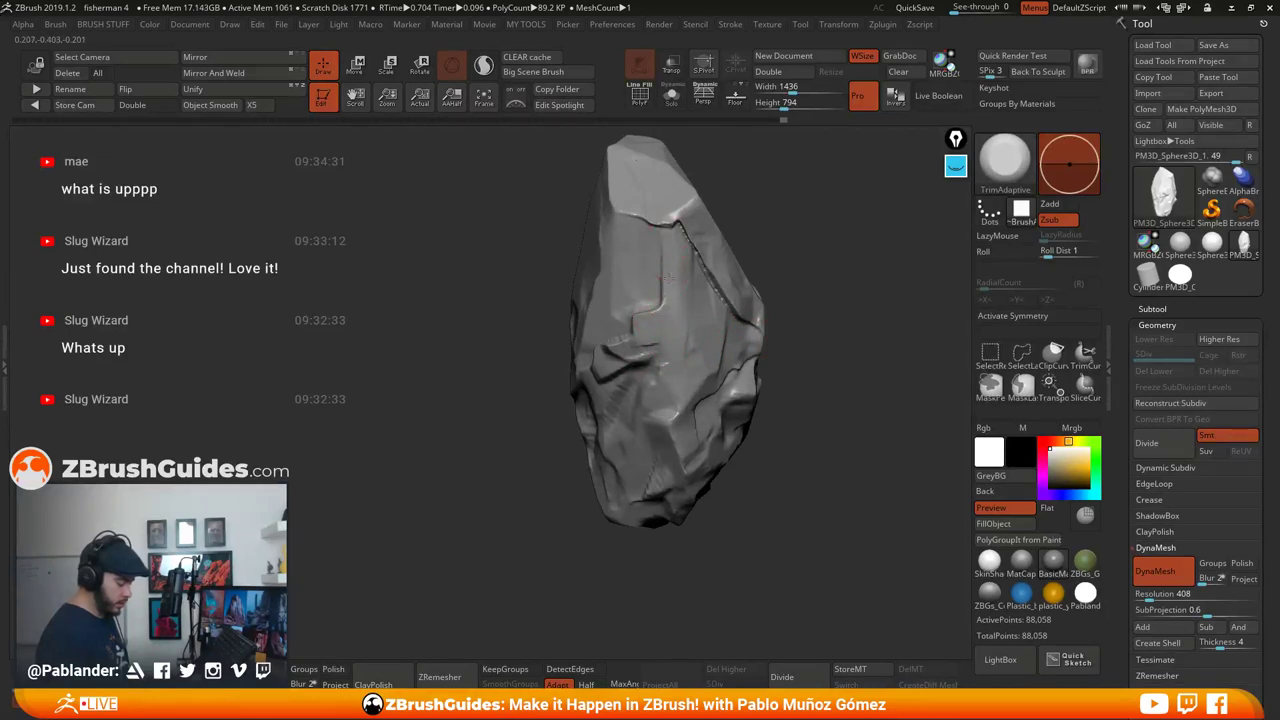
Flatten the planes beside the crack on the rock's upper front and side faces with TrimAdaptive
drag(656, 214, 659, 213)
right_drag(659, 213, 686, 209)
mouse_move(680, 210)
mouse_down()
mouse_move(657, 212)
mouse_move(637, 262)
mouse_up()
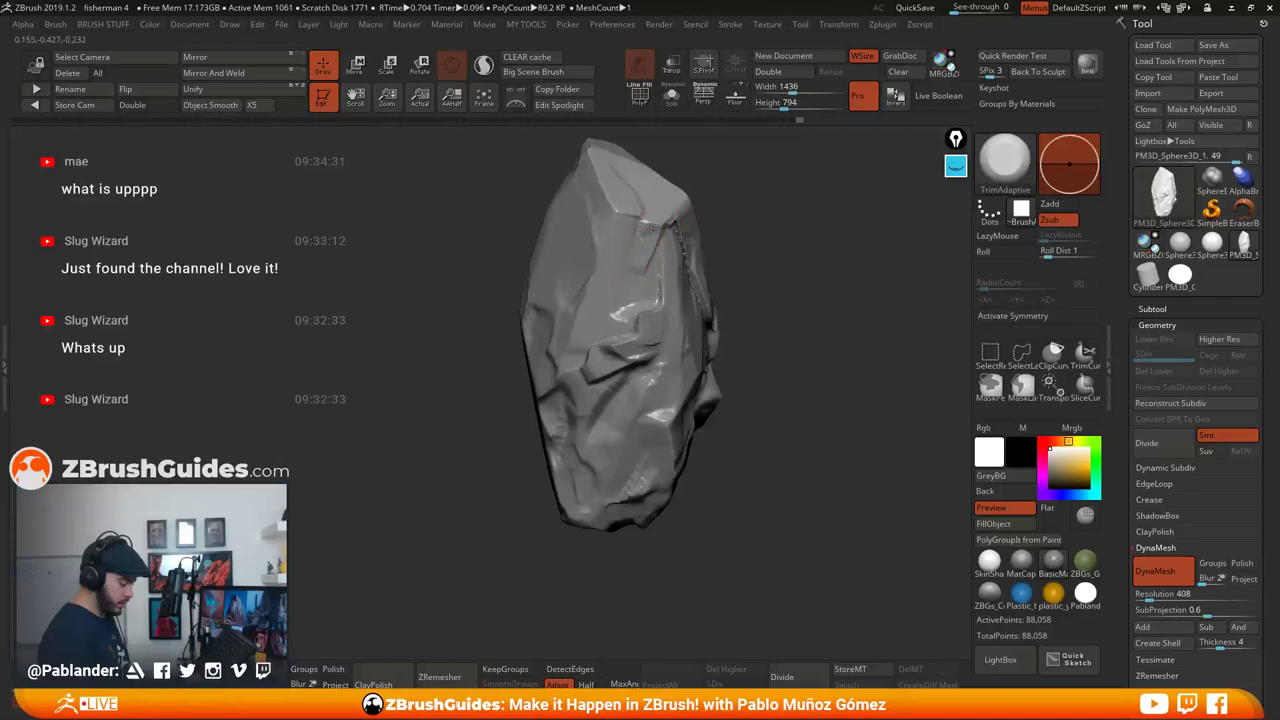
right_drag(651, 229, 780, 300)
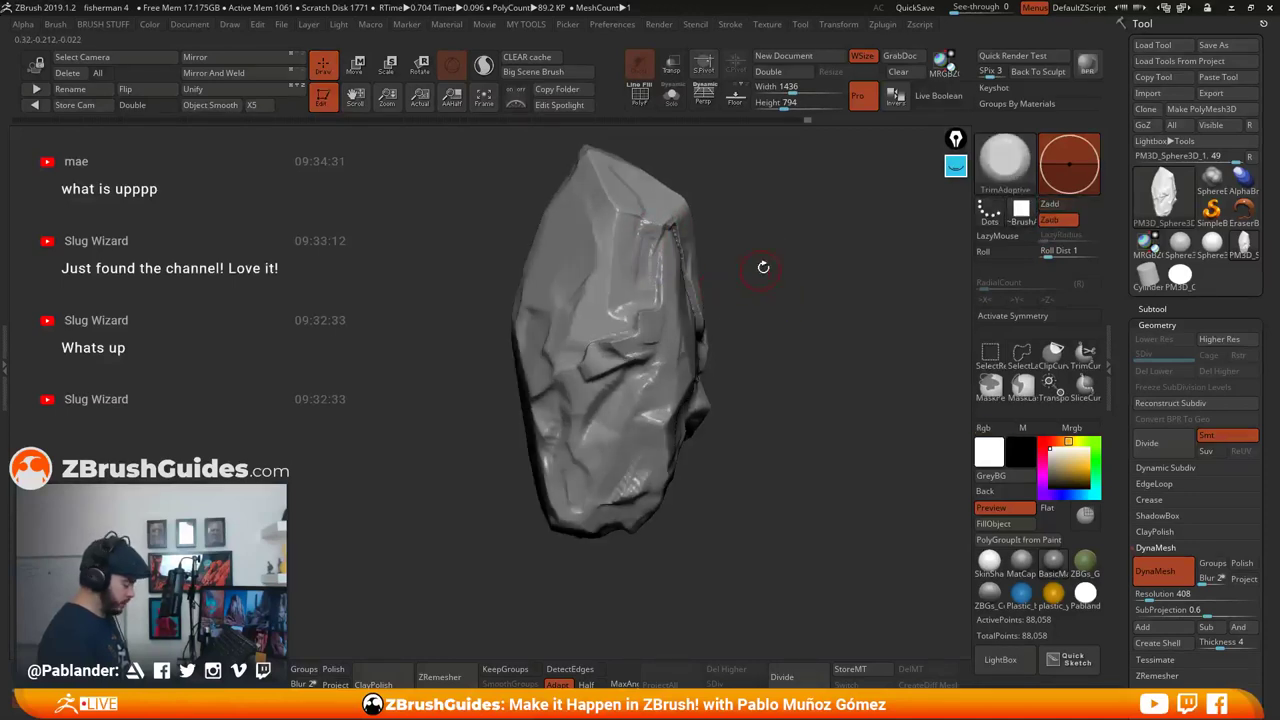
mouse_move(780, 366)
right_down()
mouse_move(803, 383)
mouse_move(838, 374)
mouse_move(806, 362)
right_up()
drag(638, 268, 565, 277)
Smooth and trim the rim above the horizontal crack on the rock's side, extending the planes up its adjoining ridge
mouse_move(713, 263)
right_down()
mouse_move(753, 286)
mouse_move(731, 314)
right_up()
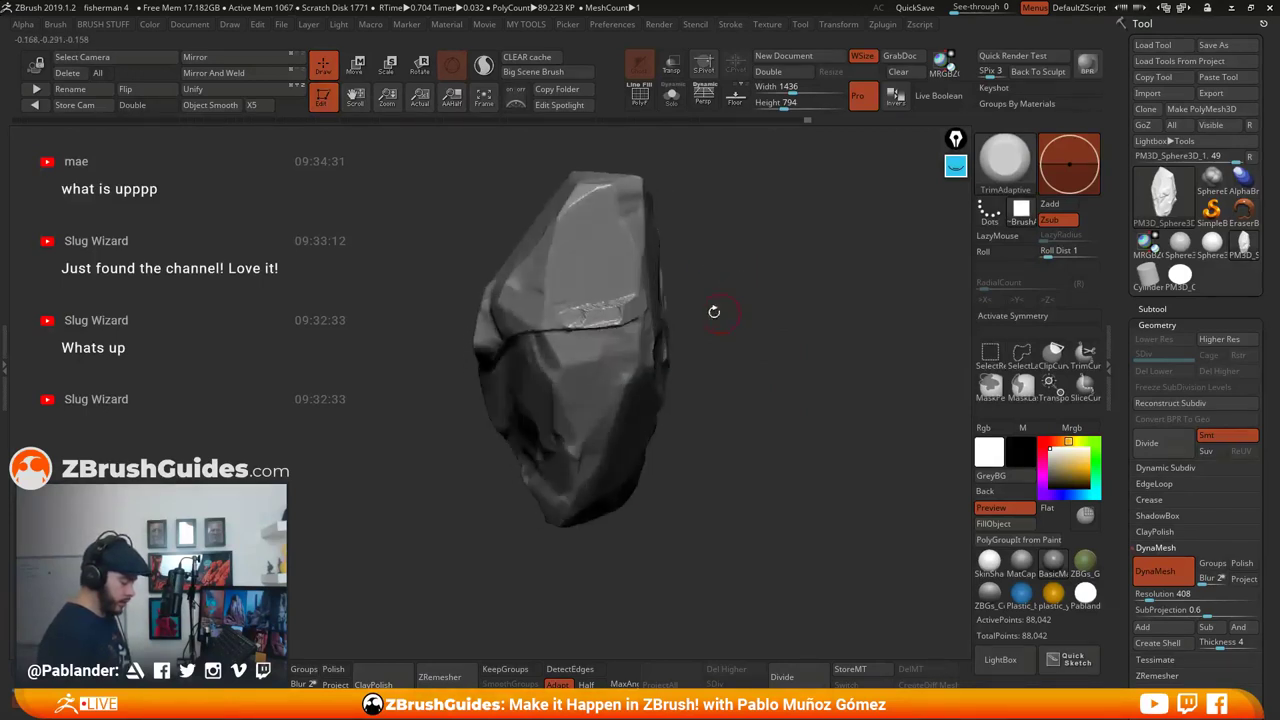
key(shift)
shift+drag(598, 304, 616, 295)
mouse_move(727, 323)
right_down()
mouse_move(748, 303)
mouse_move(716, 292)
right_up()
mouse_move(618, 322)
mouse_down()
mouse_move(588, 325)
mouse_move(625, 322)
mouse_up()
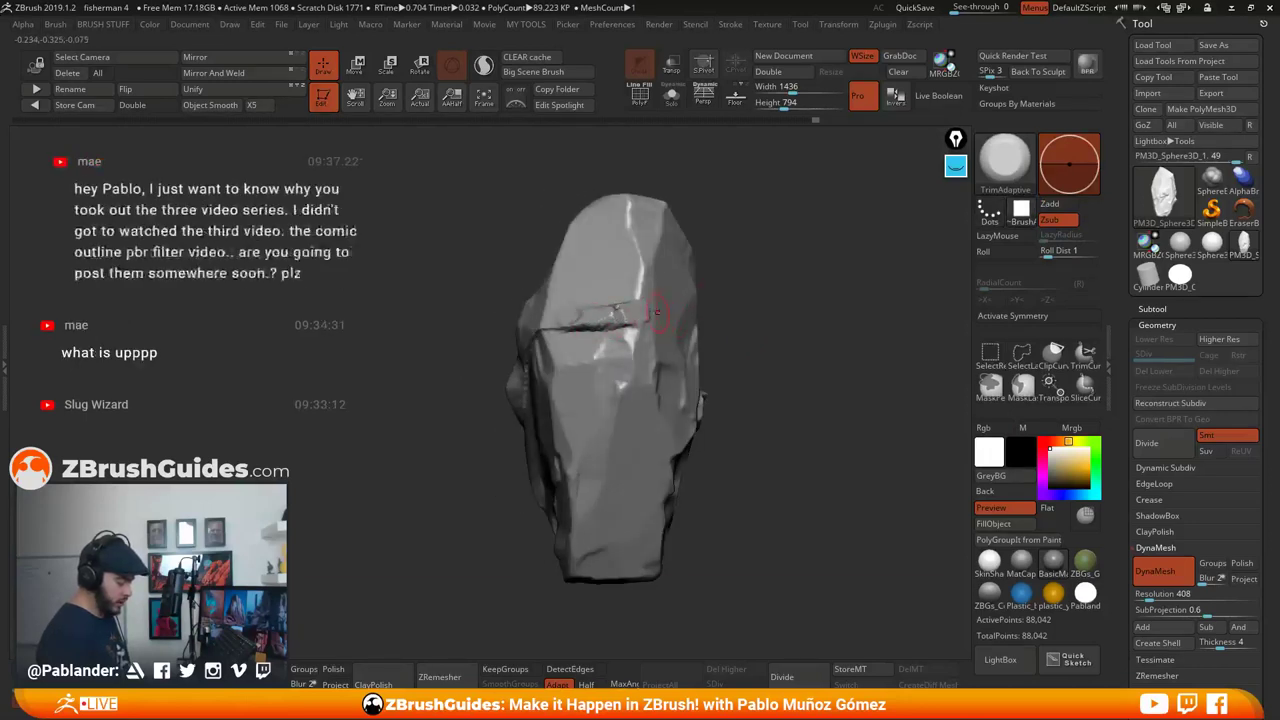
right_drag(748, 323, 704, 318)
drag(646, 294, 648, 268)
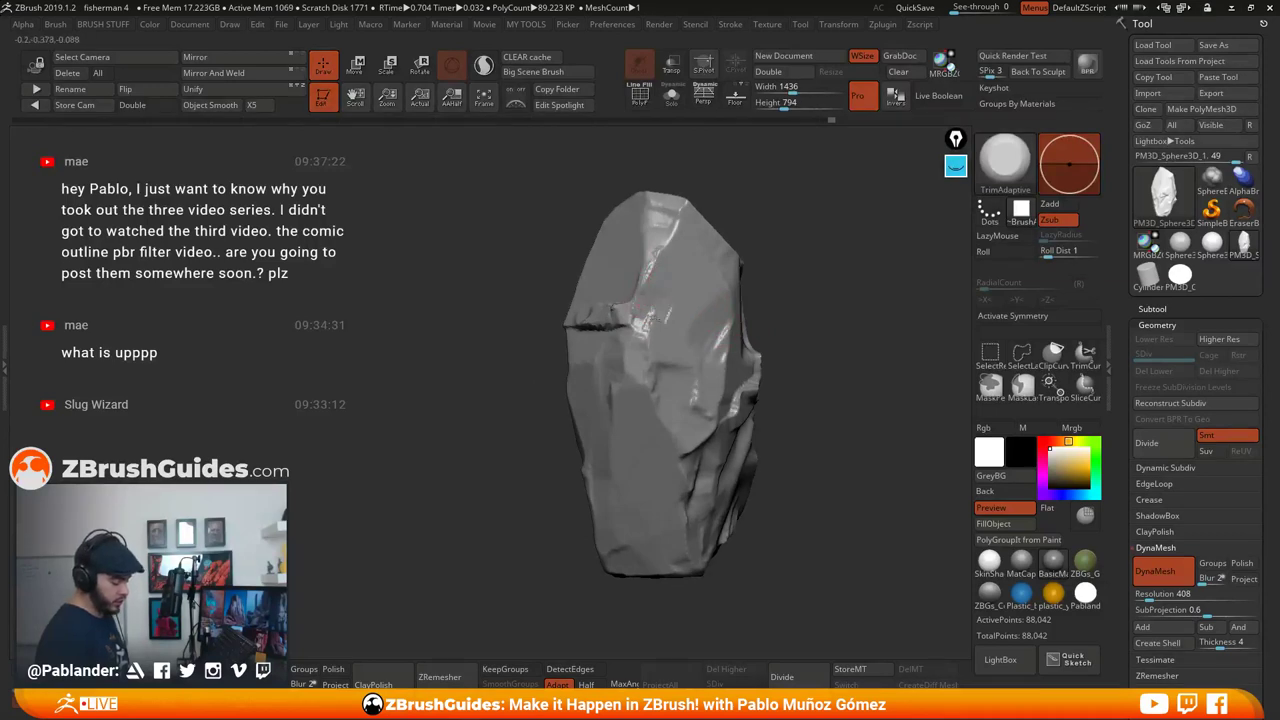
Cut flat planes with TrimAdaptive along the upper vertical ridge and around the corner where the horizontal crack ends
right_drag(655, 356, 783, 317)
mouse_move(620, 266)
mouse_down()
mouse_move(640, 277)
mouse_move(646, 263)
mouse_move(648, 297)
mouse_up()
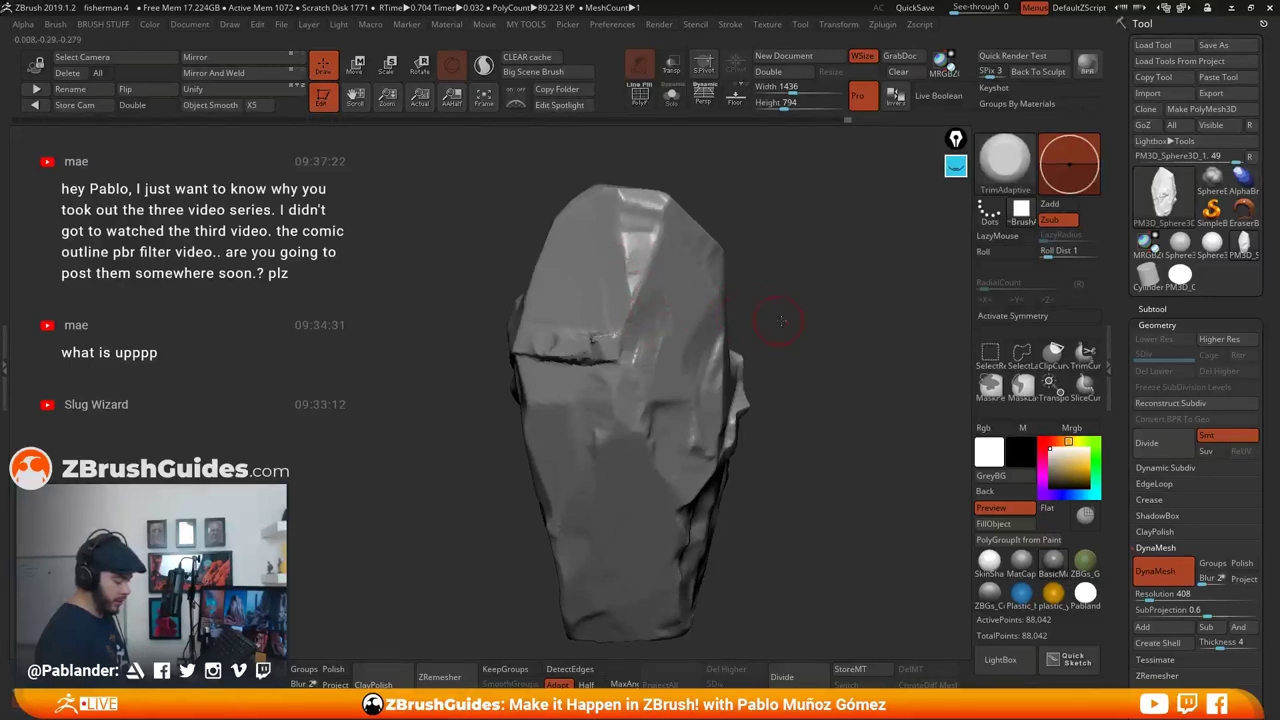
right_drag(773, 318, 614, 365)
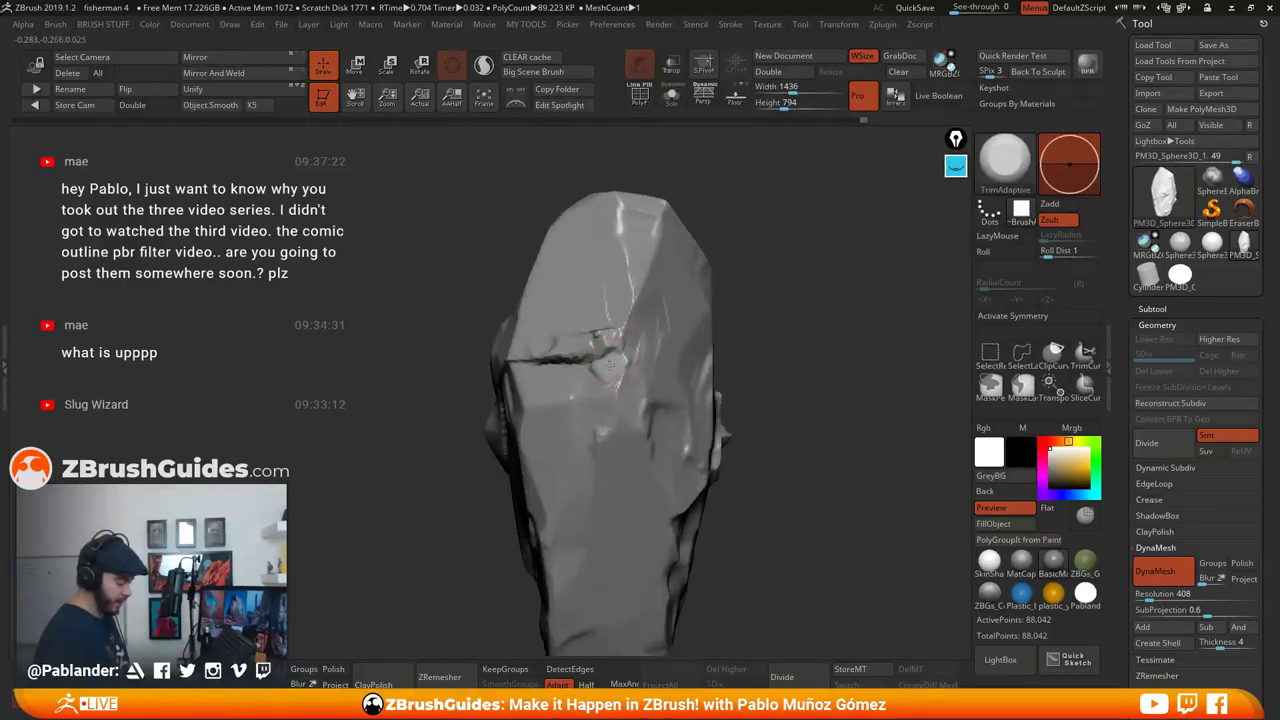
mouse_move(620, 362)
right_down()
mouse_move(685, 368)
mouse_move(775, 414)
mouse_move(672, 323)
mouse_move(709, 294)
right_up()
right_drag(729, 337, 711, 350)
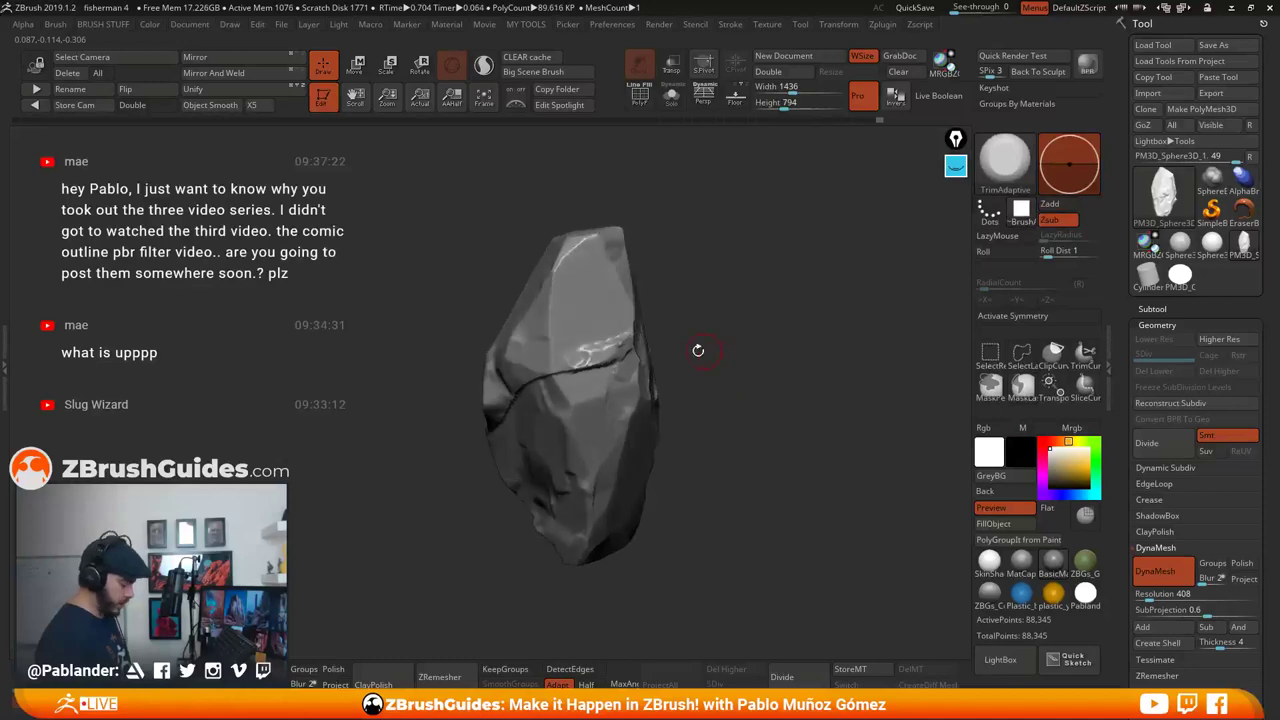
Switch to the TrimDynamic brush and give it a square alpha
click(1004, 160)
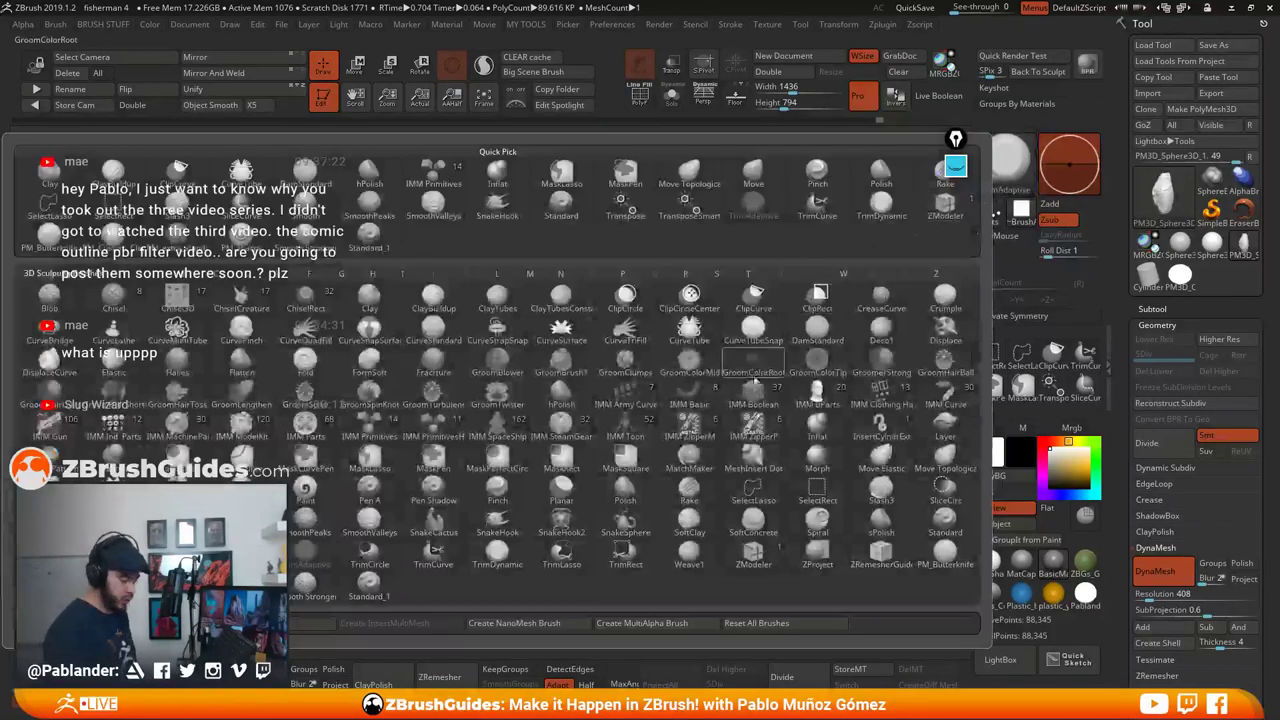
click(498, 560)
right_drag(740, 400, 745, 450)
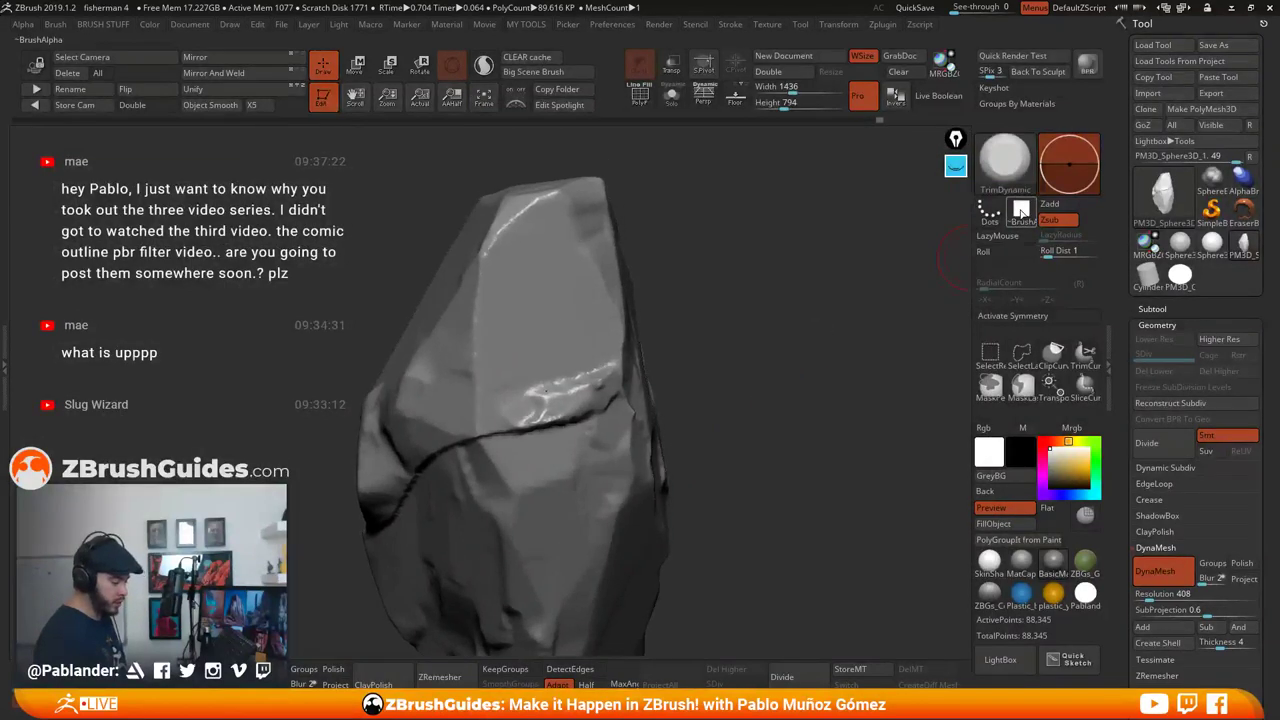
Raise the DynaMesh resolution to 688 and remesh the rock
right_drag(777, 300, 703, 382)
right_drag(737, 437, 669, 434)
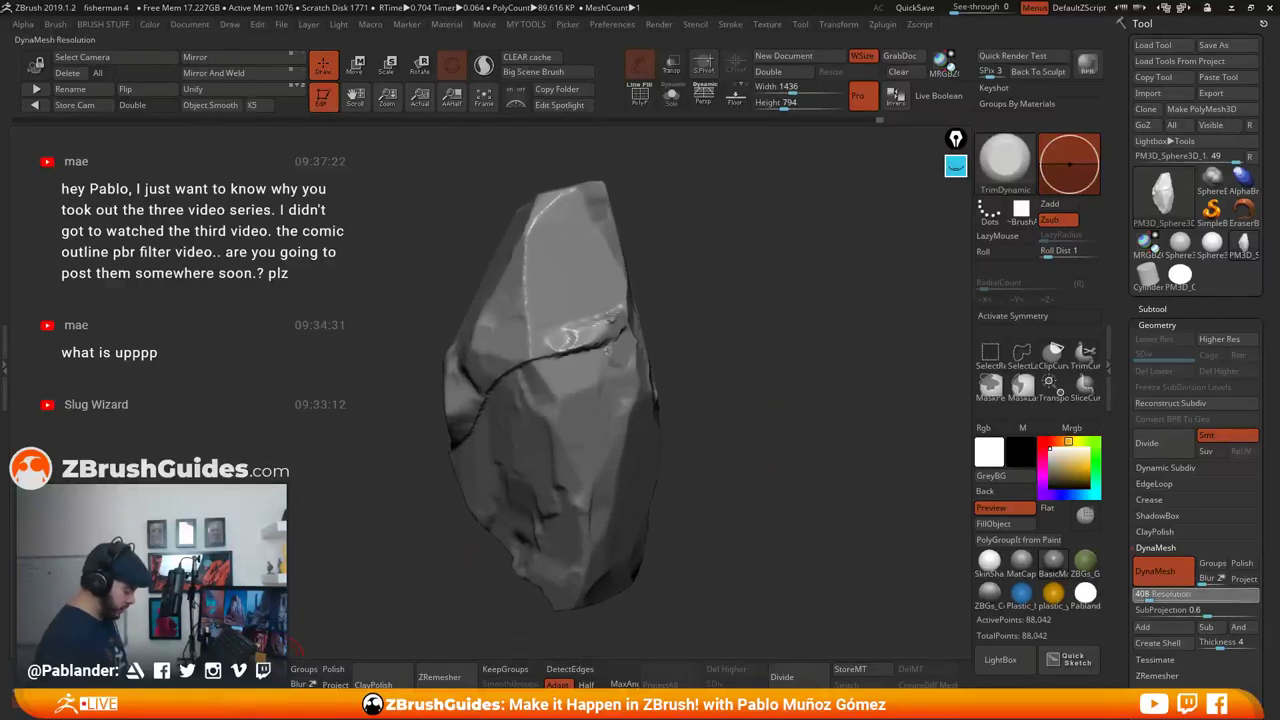
ctrl+drag(749, 281, 814, 514)
Trim the ridge above the horizontal crack and the edge of the upper face with TrimDynamic
right_drag(770, 401, 748, 390)
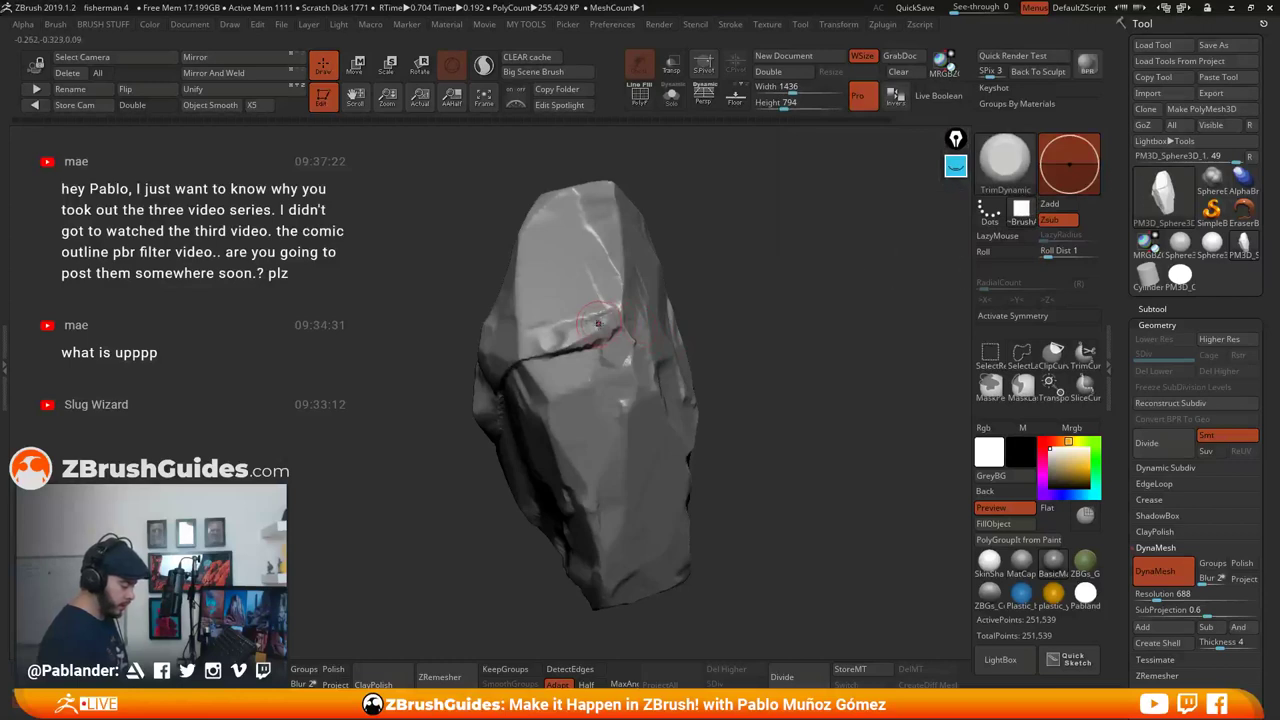
right_drag(598, 330, 621, 269)
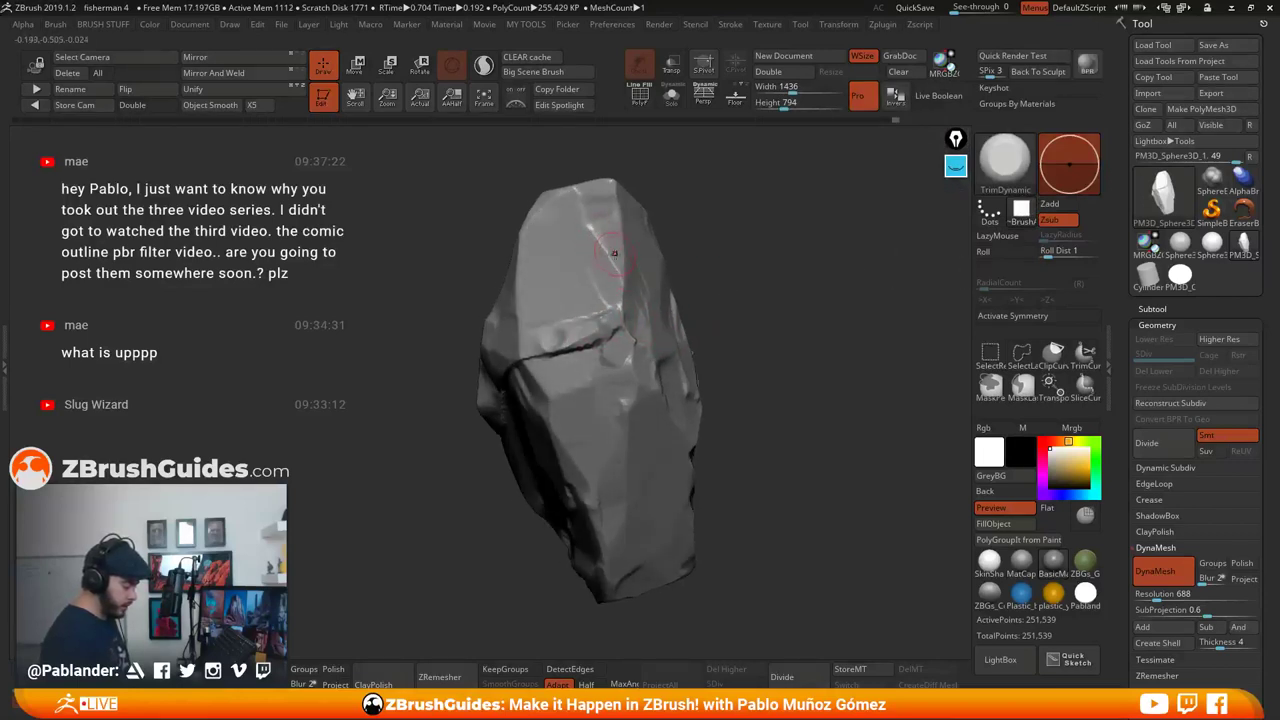
drag(677, 236, 692, 283)
Flatten the stepped rim and the surfaces around the central front notch with TrimDynamic
mouse_move(586, 265)
right_down()
mouse_move(711, 369)
mouse_move(857, 423)
mouse_move(671, 366)
mouse_move(757, 371)
mouse_move(668, 367)
mouse_move(656, 395)
right_up()
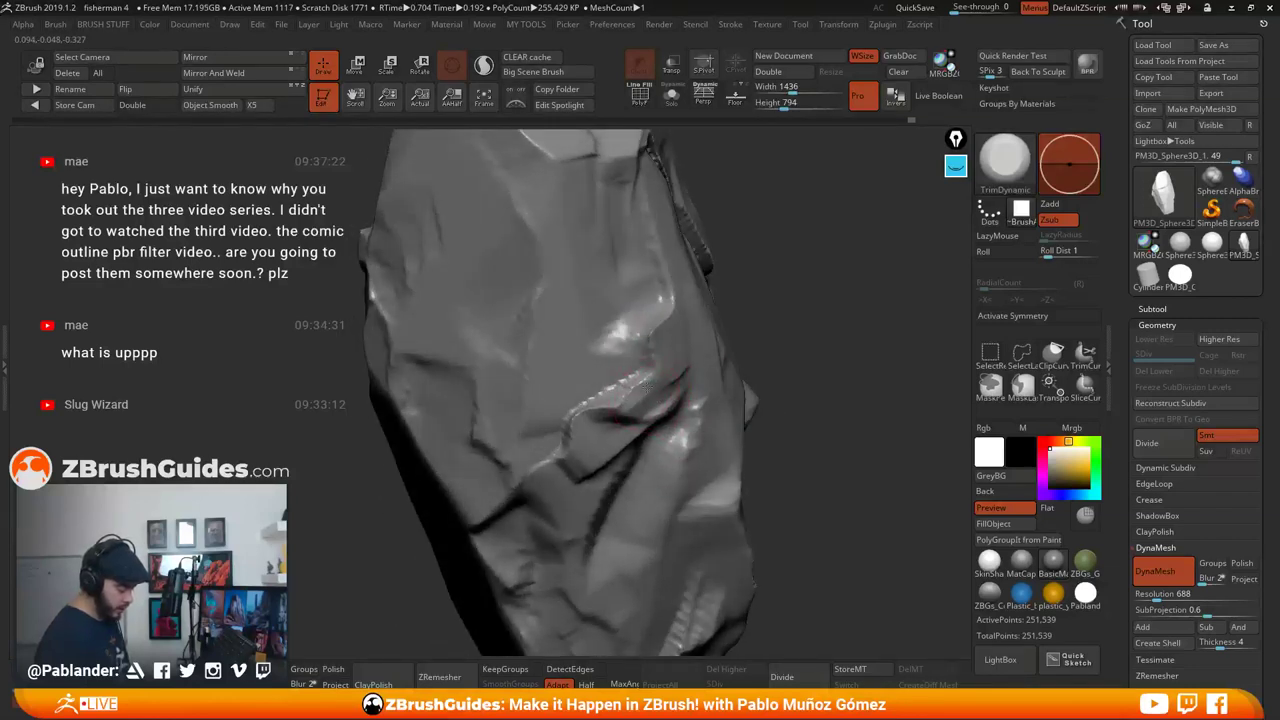
key(space)
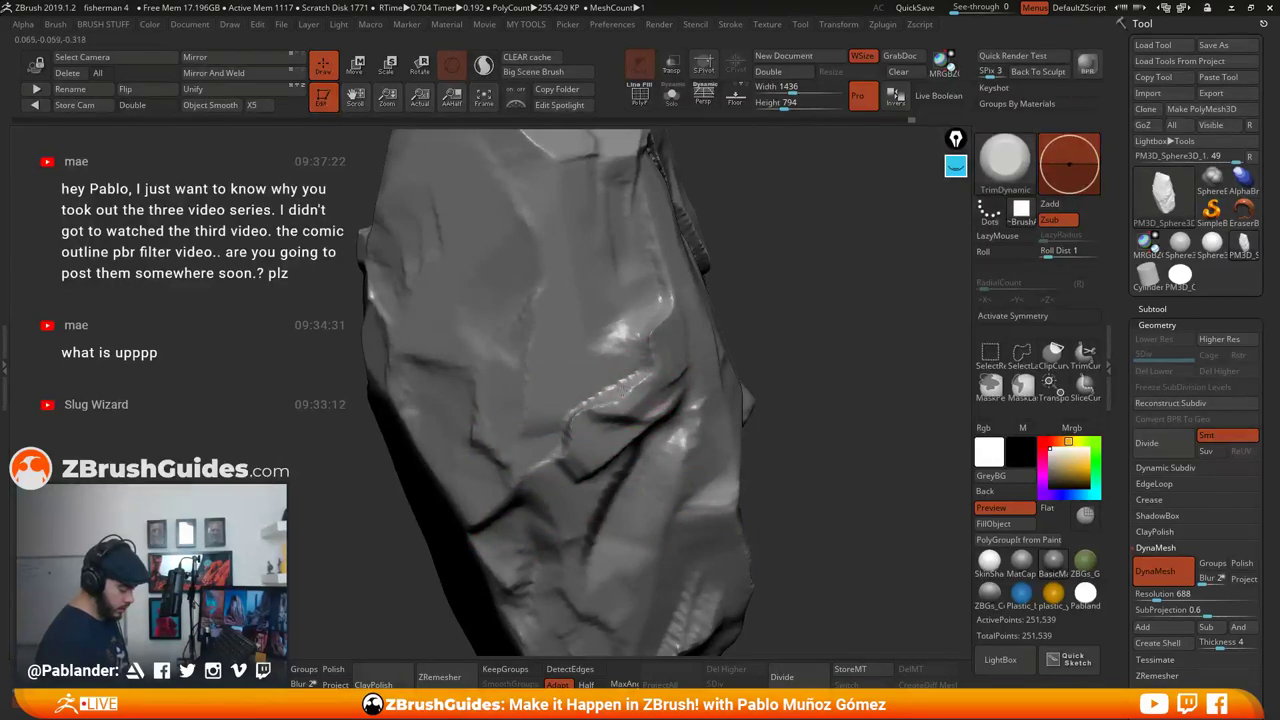
right_drag(665, 325, 645, 334)
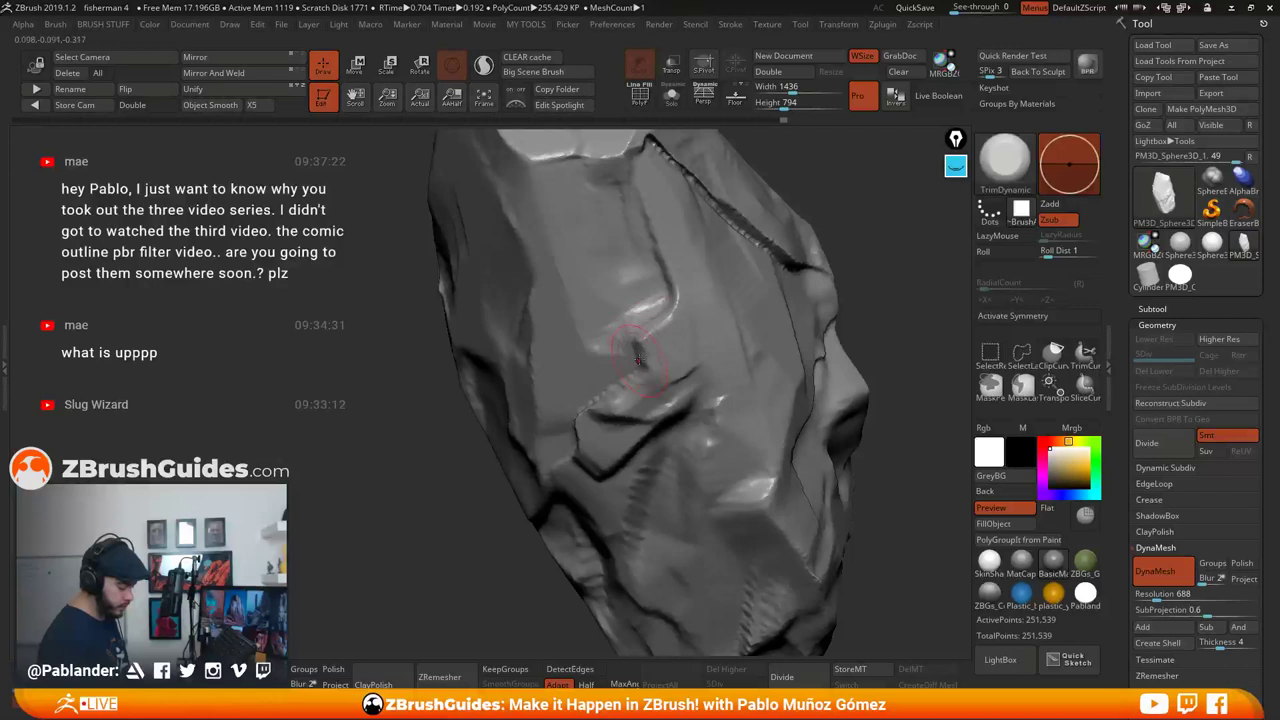
drag(692, 364, 681, 379)
mouse_move(681, 379)
ctrl+right_down()
mouse_move(688, 427)
mouse_move(706, 417)
ctrl+right_up()
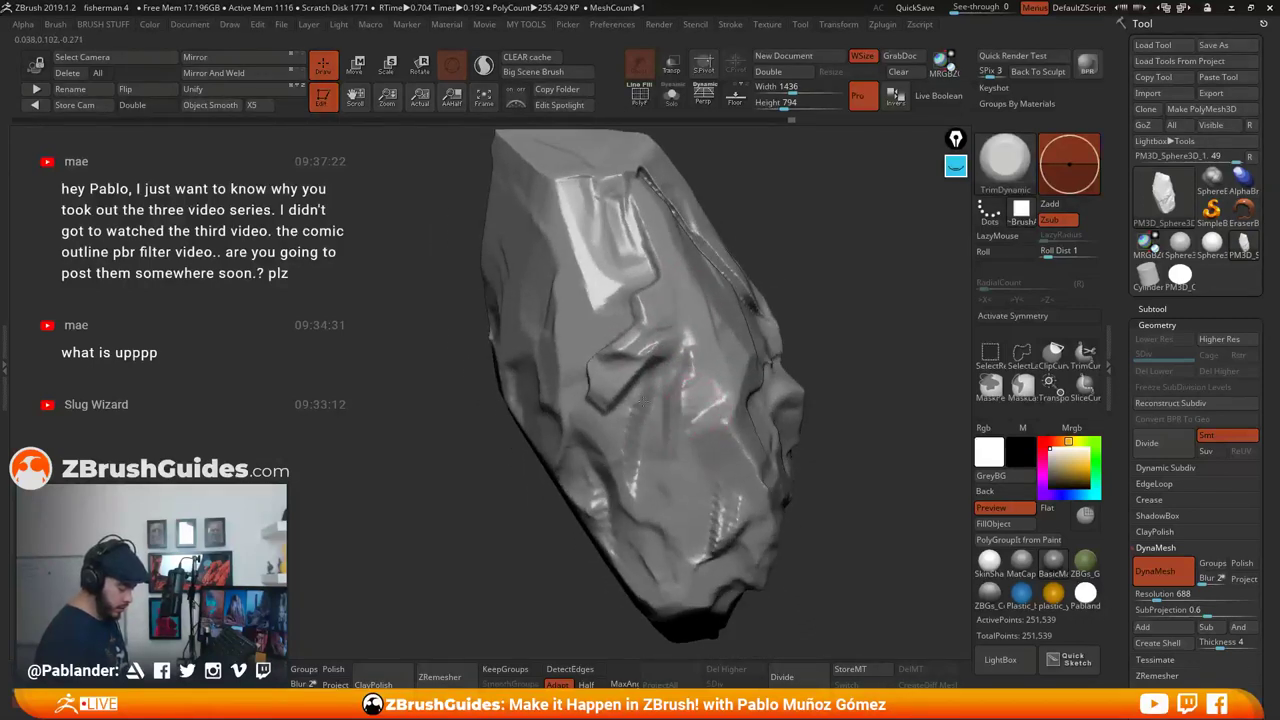
drag(630, 425, 627, 464)
right_drag(790, 338, 733, 428)
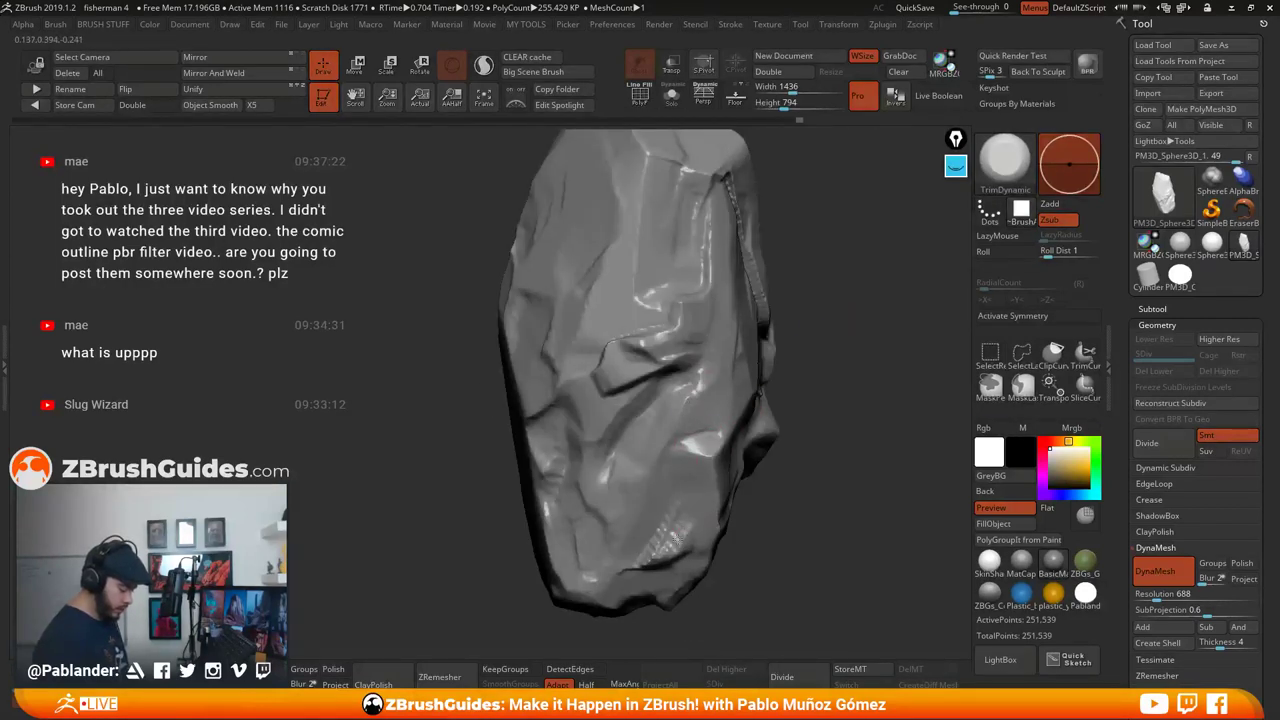
Trim the ridges and facets between the front notch and the end of the side crack with TrimDynamic
right_drag(710, 517, 630, 396)
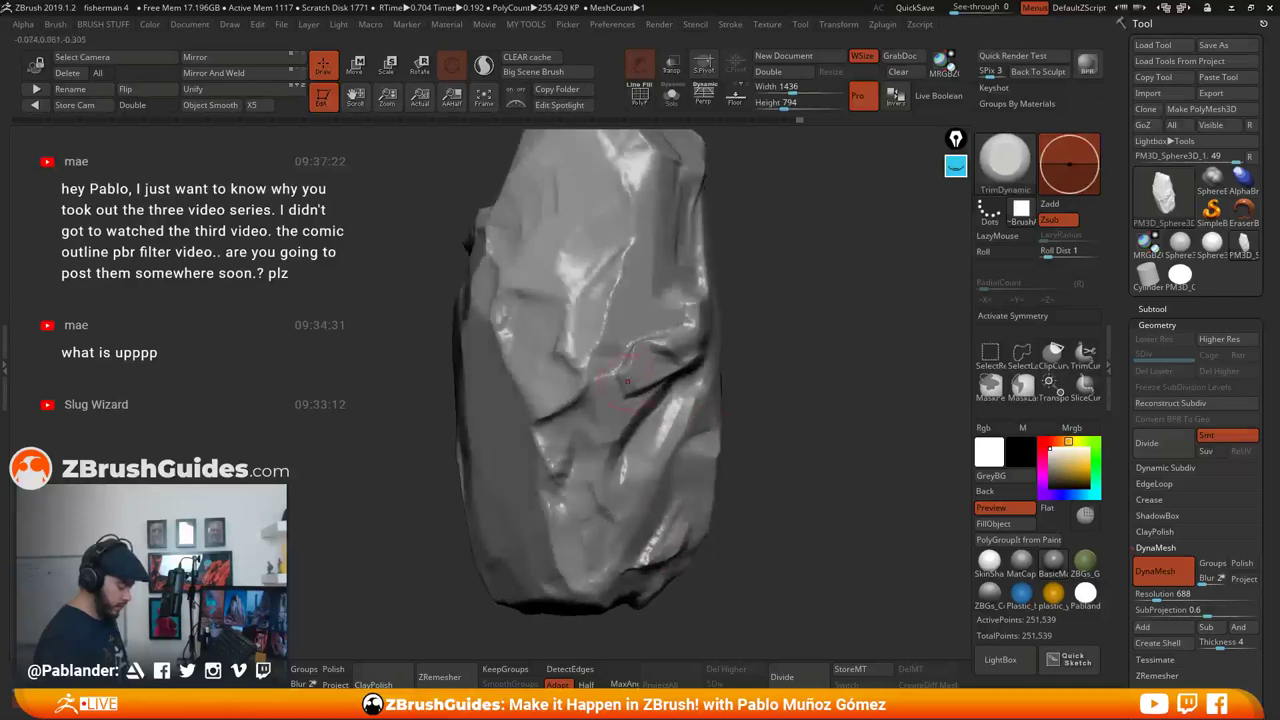
mouse_move(768, 320)
right_down()
mouse_move(766, 306)
mouse_move(763, 370)
mouse_move(645, 376)
right_up()
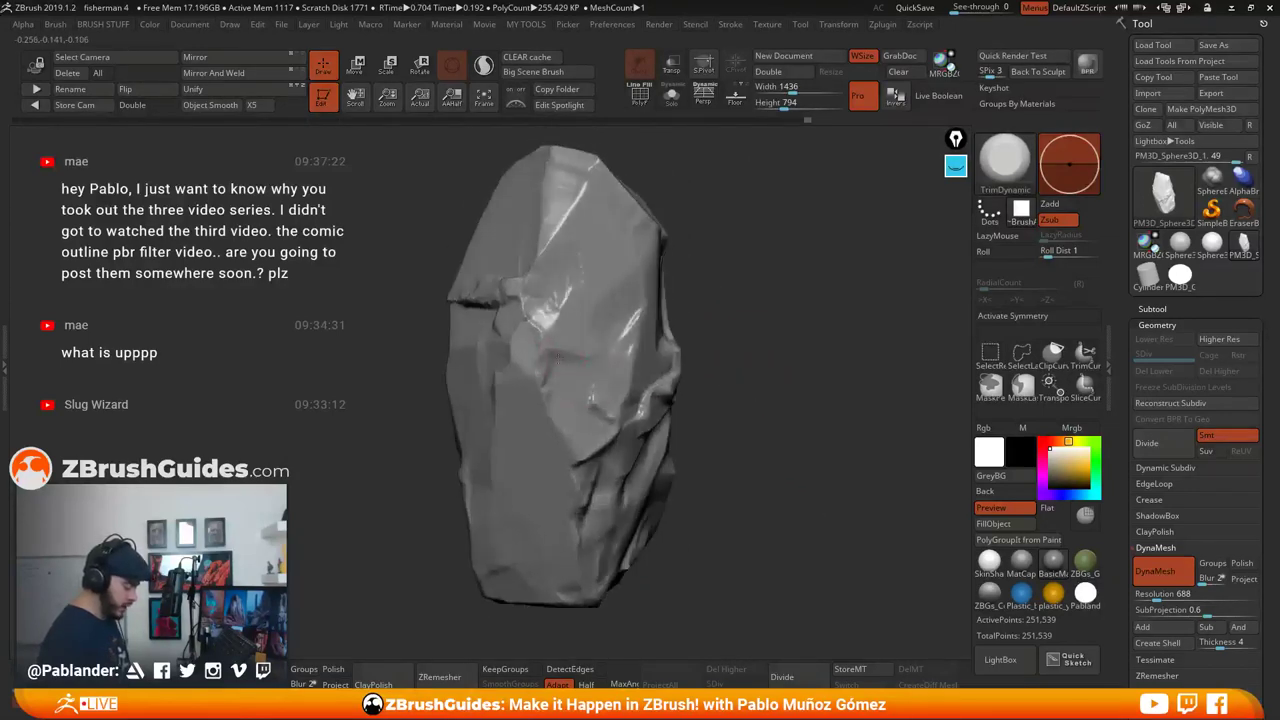
mouse_move(580, 372)
right_down()
mouse_move(763, 273)
mouse_move(756, 322)
right_up()
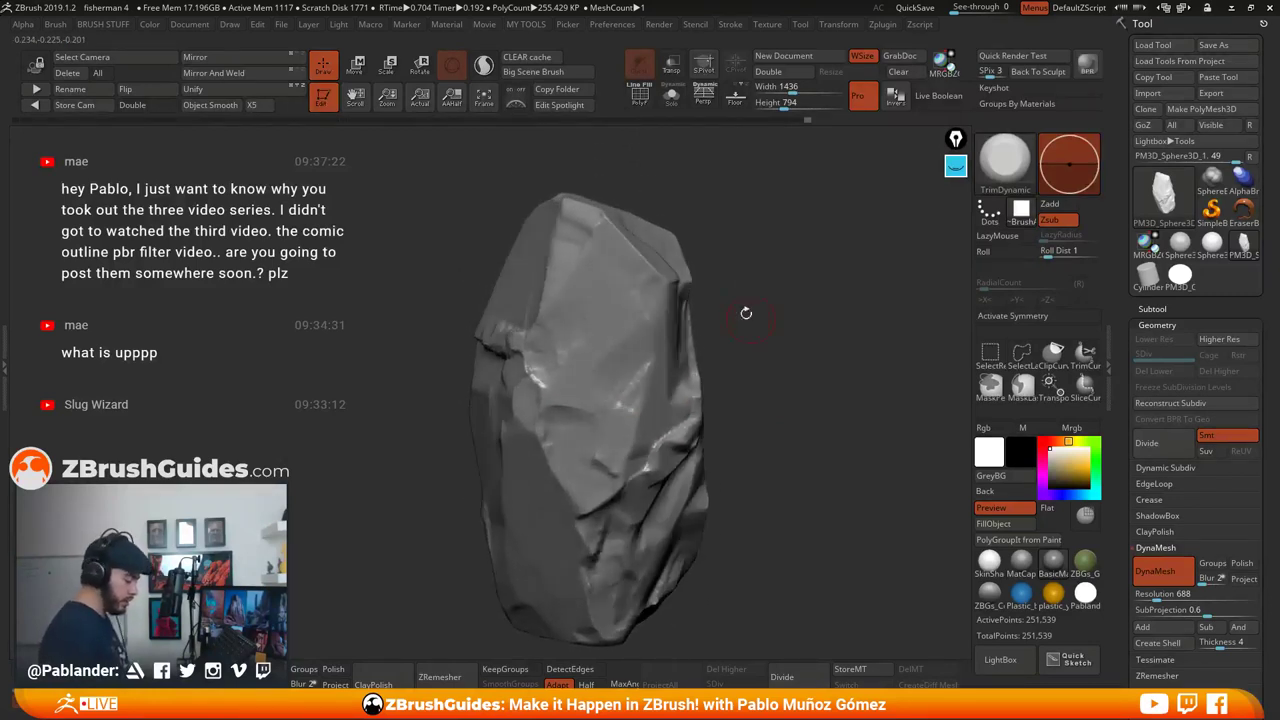
mouse_move(632, 291)
right_down()
mouse_move(686, 275)
mouse_move(703, 326)
right_up()
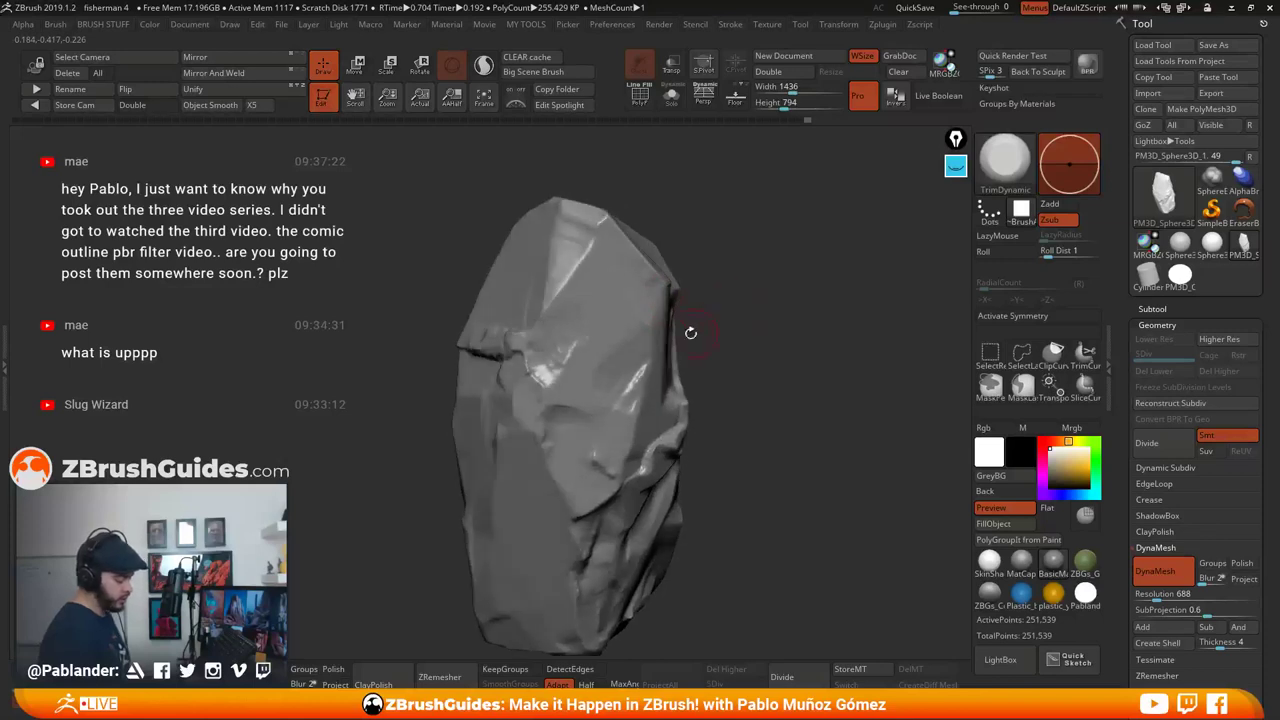
right_drag(626, 337, 540, 407)
Bevel the rim of the horizontal side crack and cut crisp planes into the surface just beneath it
mouse_move(754, 374)
right_down()
mouse_move(551, 329)
mouse_move(545, 310)
mouse_move(685, 315)
mouse_move(772, 337)
mouse_move(590, 340)
right_up()
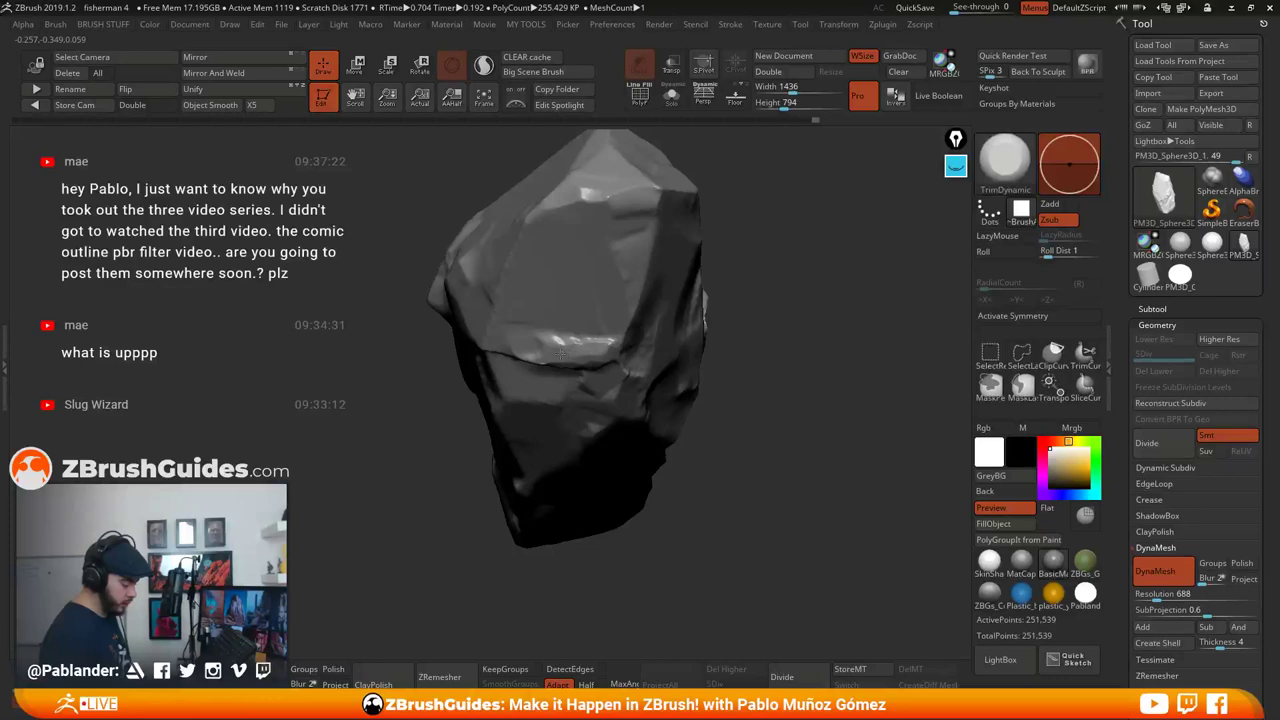
mouse_move(628, 352)
right_down()
mouse_move(686, 323)
mouse_move(558, 372)
mouse_move(690, 362)
mouse_move(729, 380)
mouse_move(633, 362)
right_up()
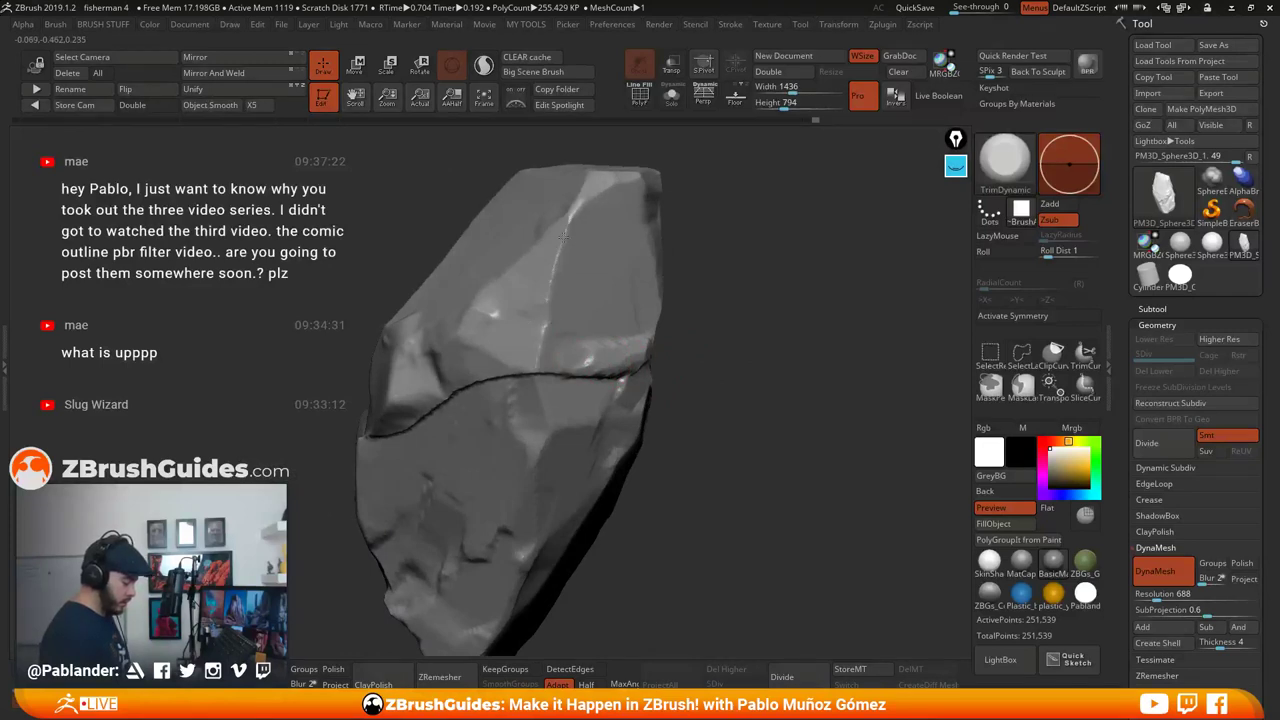
mouse_move(575, 224)
right_down()
mouse_move(600, 196)
mouse_move(605, 232)
mouse_move(735, 330)
mouse_move(809, 434)
mouse_move(697, 297)
mouse_move(666, 335)
mouse_move(668, 355)
right_up()
mouse_move(645, 300)
right_down()
mouse_move(650, 350)
mouse_move(670, 320)
mouse_move(639, 332)
mouse_move(641, 367)
right_up()
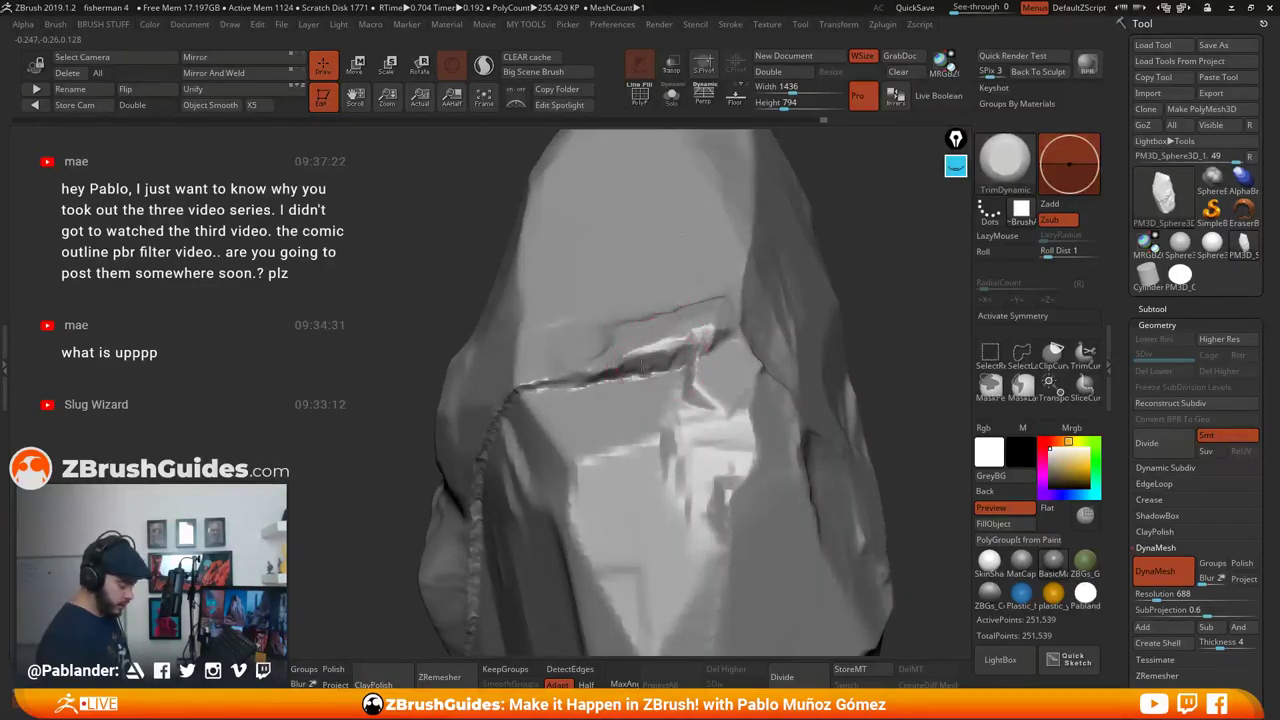
Smooth and trim the bulging facets along the curved crack on the rock's back
mouse_move(660, 362)
right_down()
mouse_move(629, 399)
mouse_move(654, 343)
mouse_move(617, 306)
mouse_move(583, 322)
mouse_move(578, 373)
mouse_move(632, 314)
right_up()
mouse_move(622, 256)
shift+mouse_down()
mouse_move(562, 360)
mouse_move(535, 453)
shift+mouse_up()
key(alt)
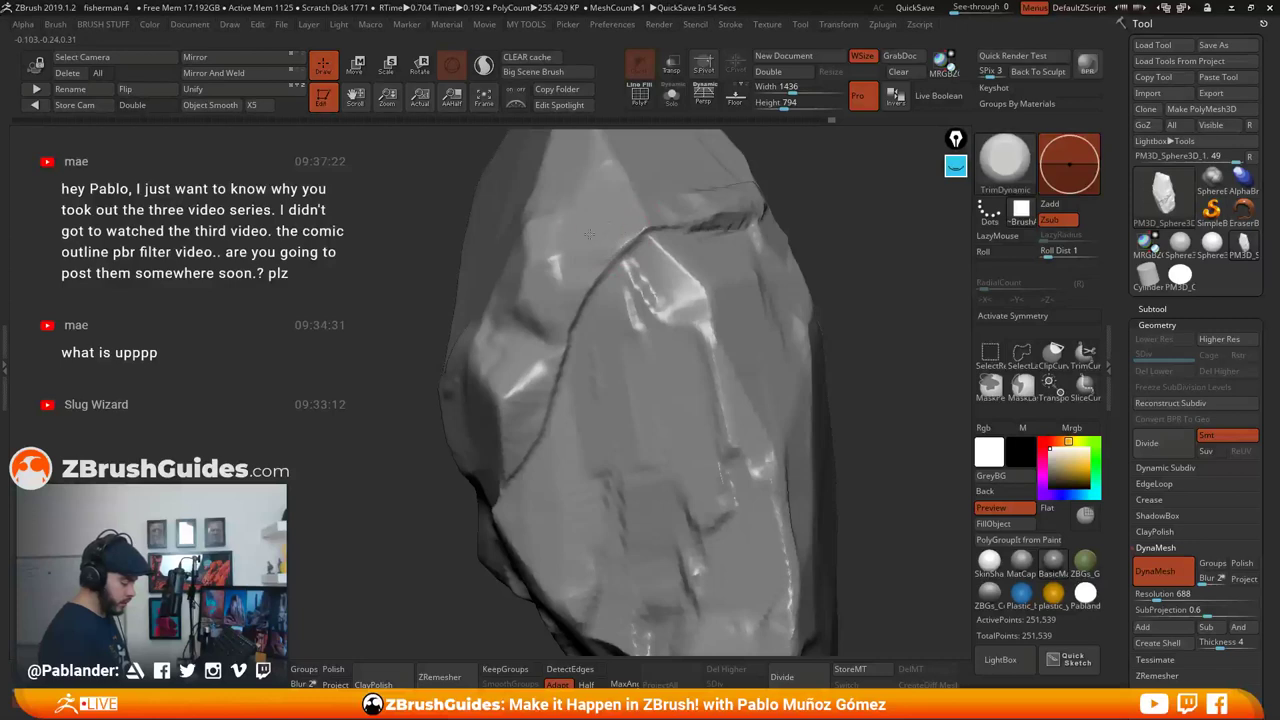
right_drag(530, 383, 529, 393)
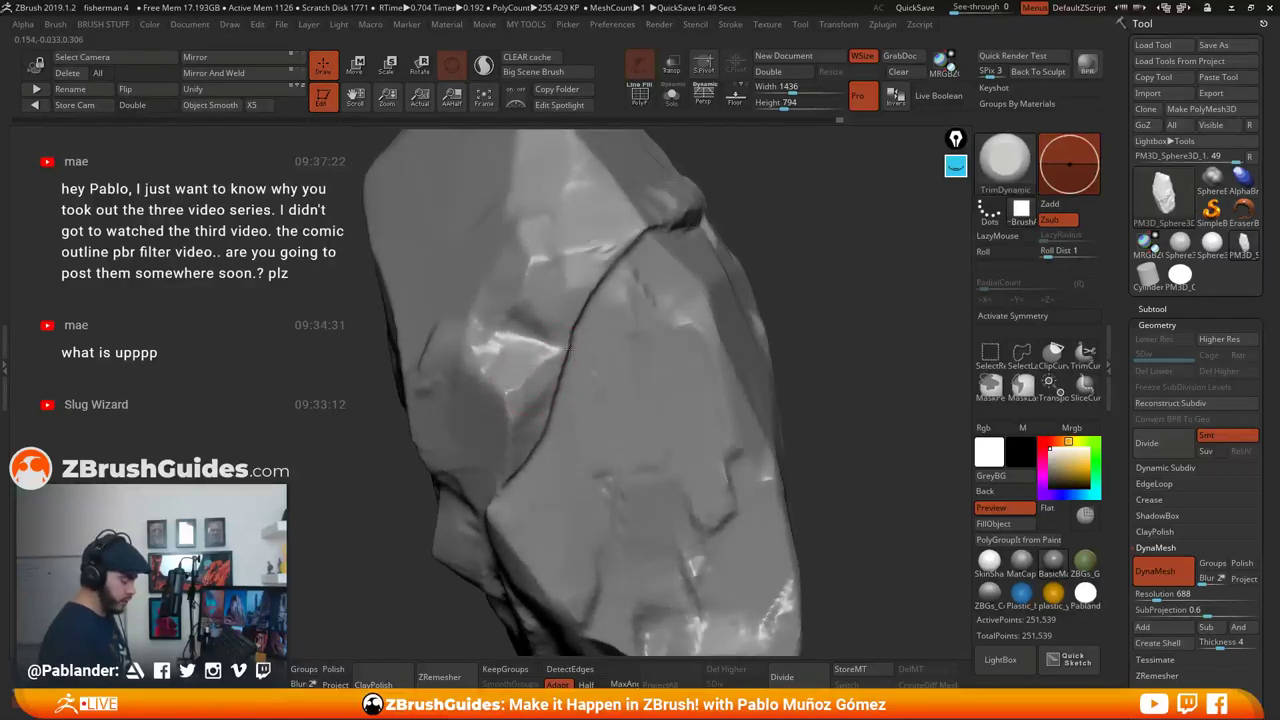
mouse_move(683, 313)
right_down()
mouse_move(649, 320)
mouse_move(766, 409)
mouse_move(768, 360)
right_up()
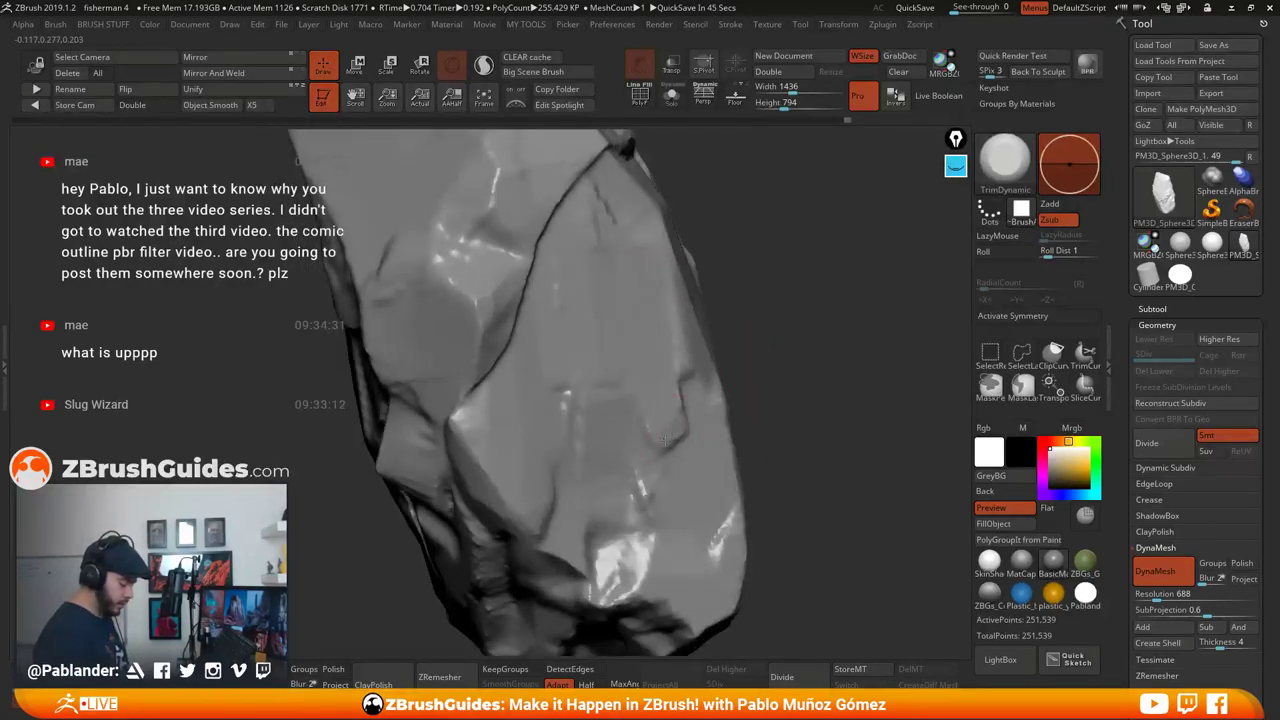
Flatten the rough surfaces and ridges near the base of the rock's back with TrimDynamic
mouse_move(779, 435)
right_down()
mouse_move(786, 508)
mouse_move(662, 398)
mouse_move(511, 410)
right_up()
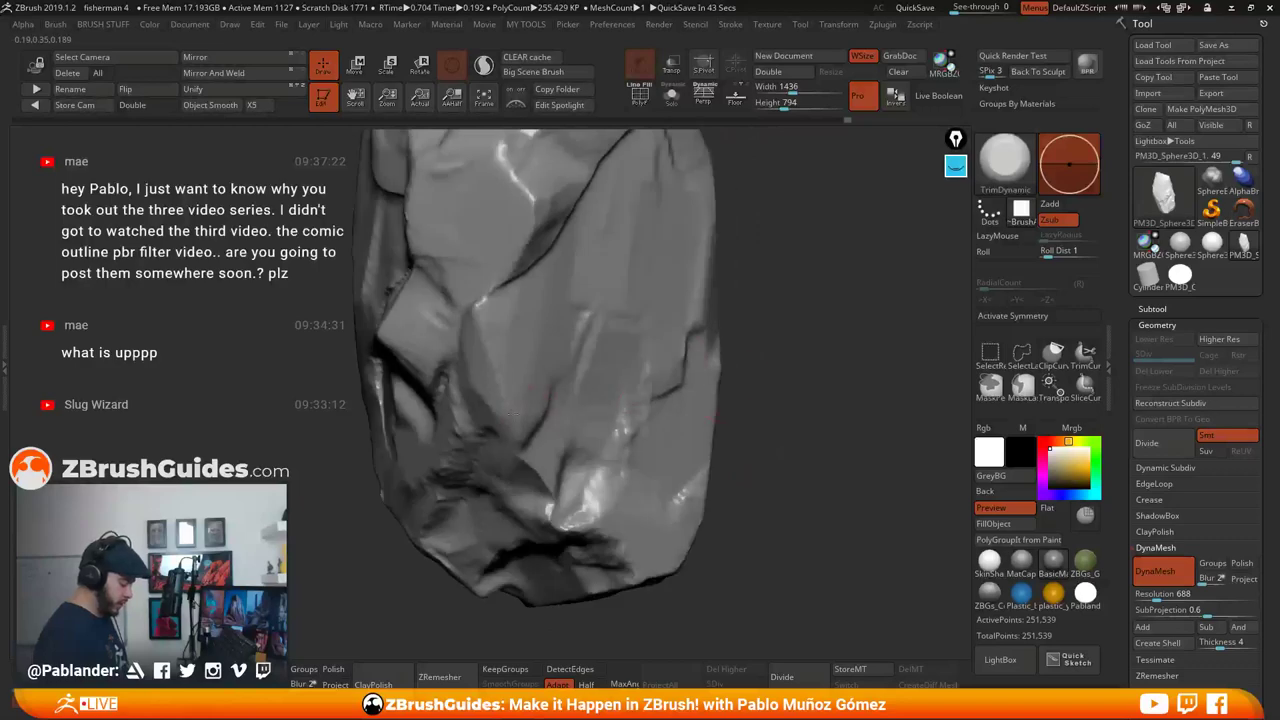
mouse_move(631, 313)
right_down()
mouse_move(641, 471)
mouse_move(662, 508)
right_up()
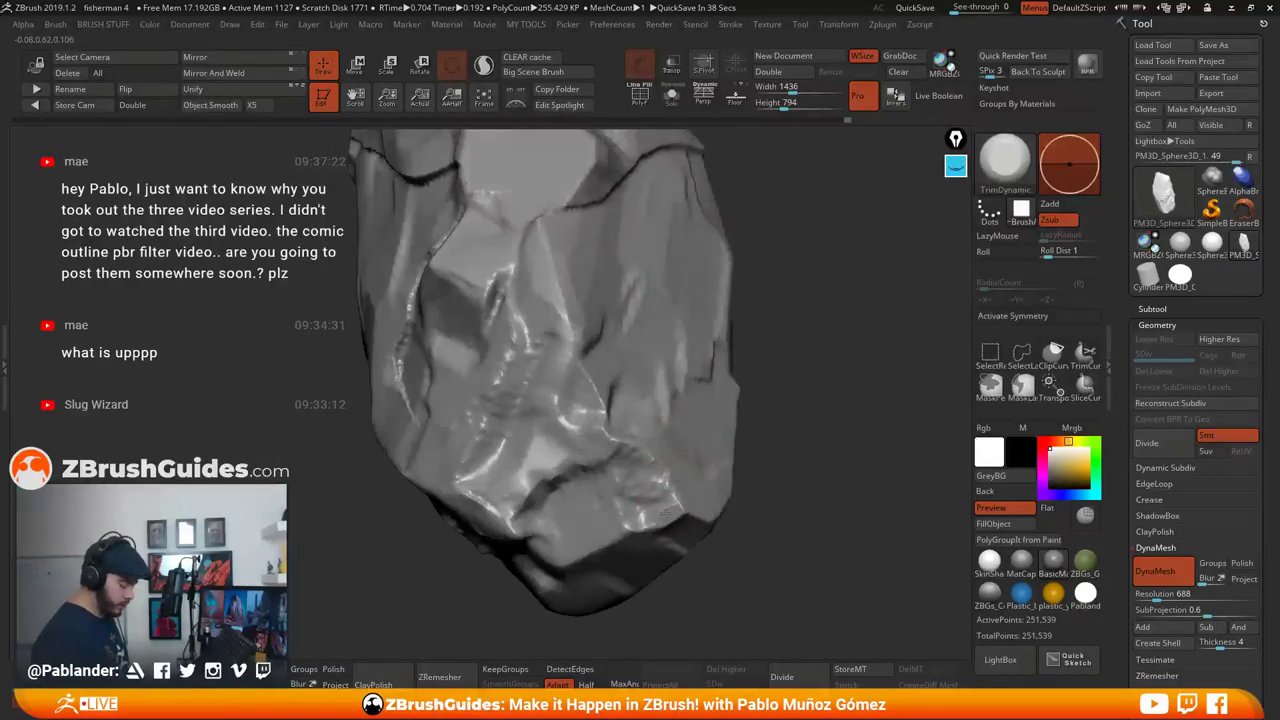
right_drag(540, 463, 538, 395)
Sharpen the planes around the recessed pocket and the narrow crack beside it on the lower rock with TrimDynamic
mouse_move(569, 329)
mouse_down()
mouse_move(567, 299)
mouse_move(550, 337)
mouse_up()
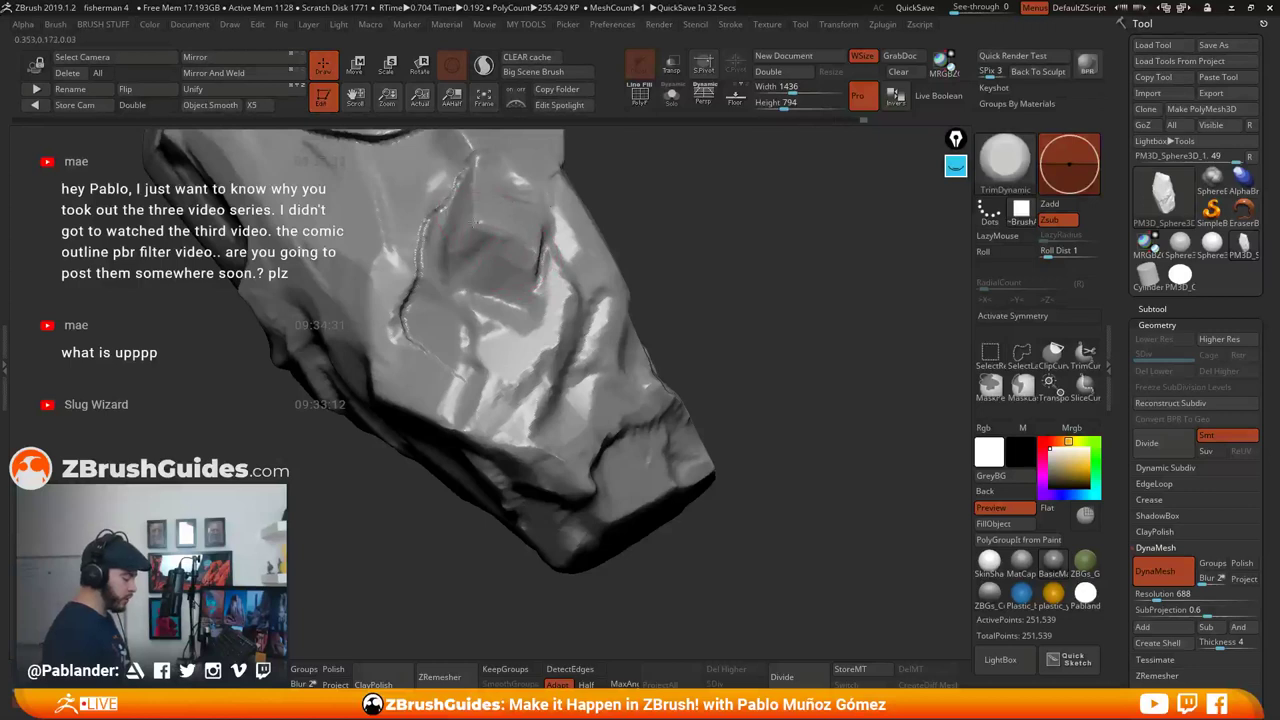
drag(634, 246, 462, 290)
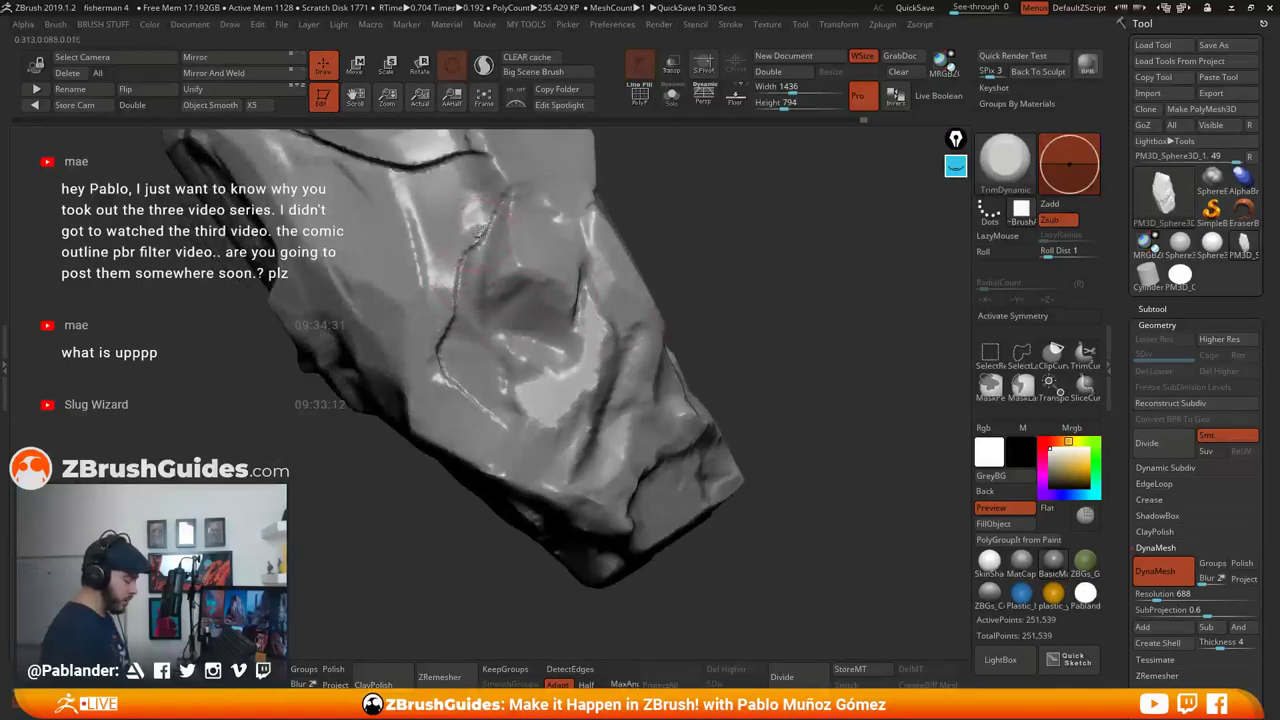
right_drag(448, 284, 560, 378)
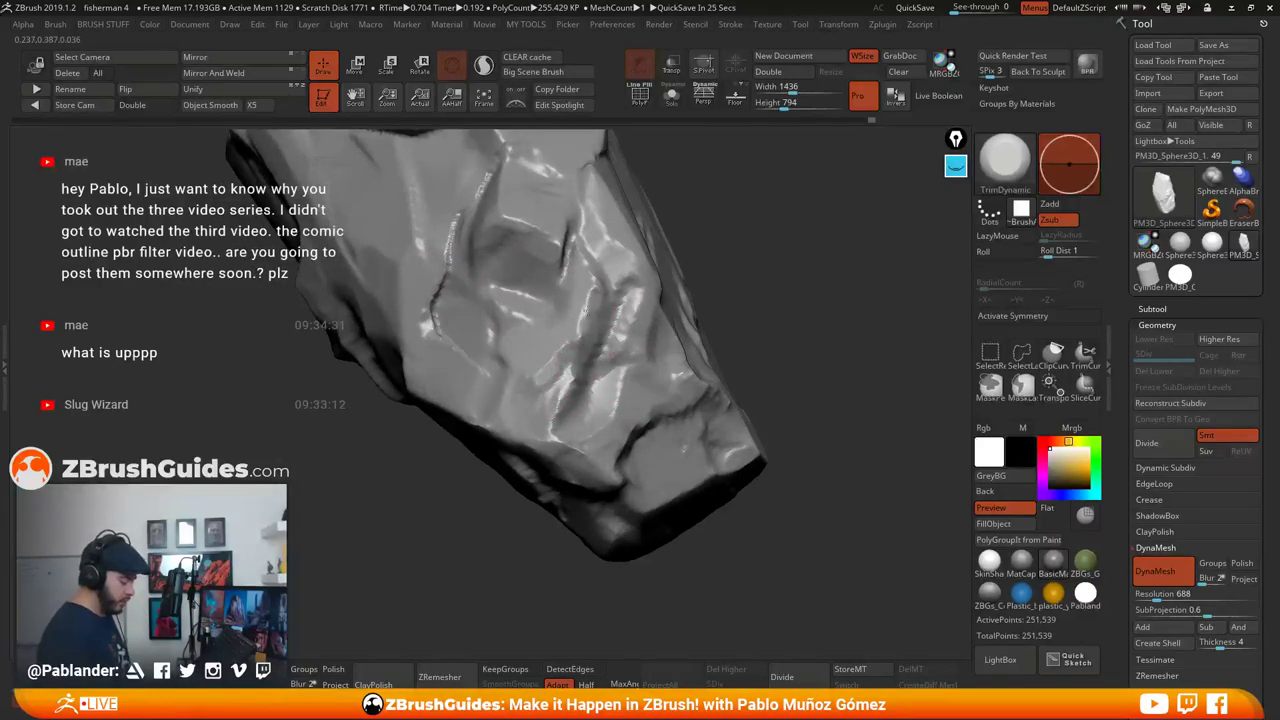
right_drag(558, 444, 692, 355)
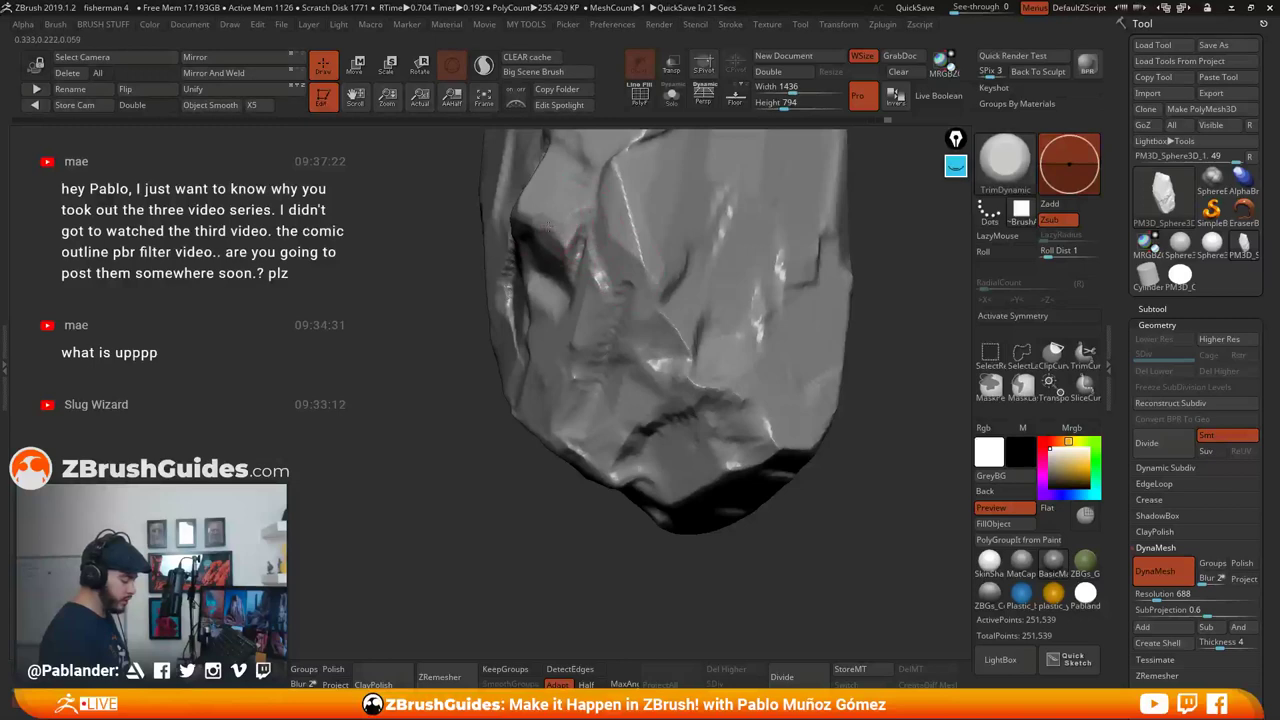
mouse_move(550, 230)
right_down()
mouse_move(720, 343)
mouse_move(806, 300)
mouse_move(810, 335)
right_up()
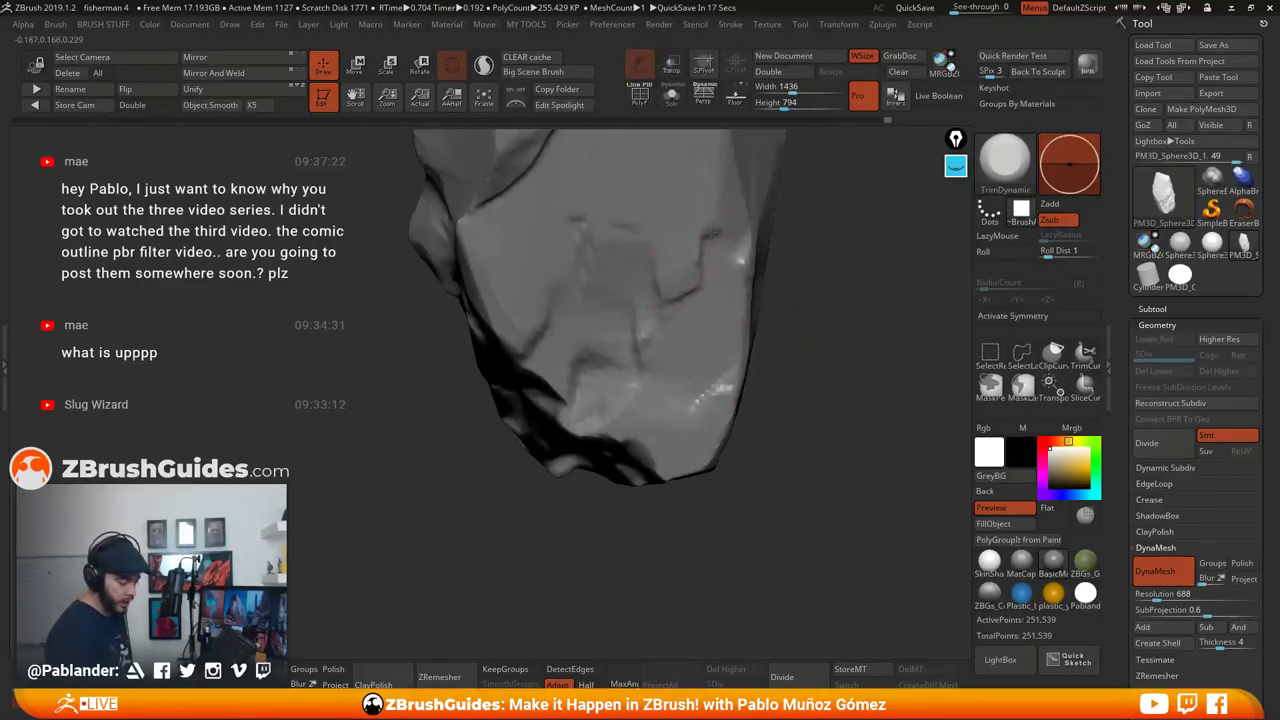
Trim the rough planes and ridges around the rock's lower end with TrimDynamic
mouse_move(712, 229)
right_down()
mouse_move(698, 440)
mouse_move(672, 420)
mouse_move(664, 432)
mouse_move(845, 390)
right_up()
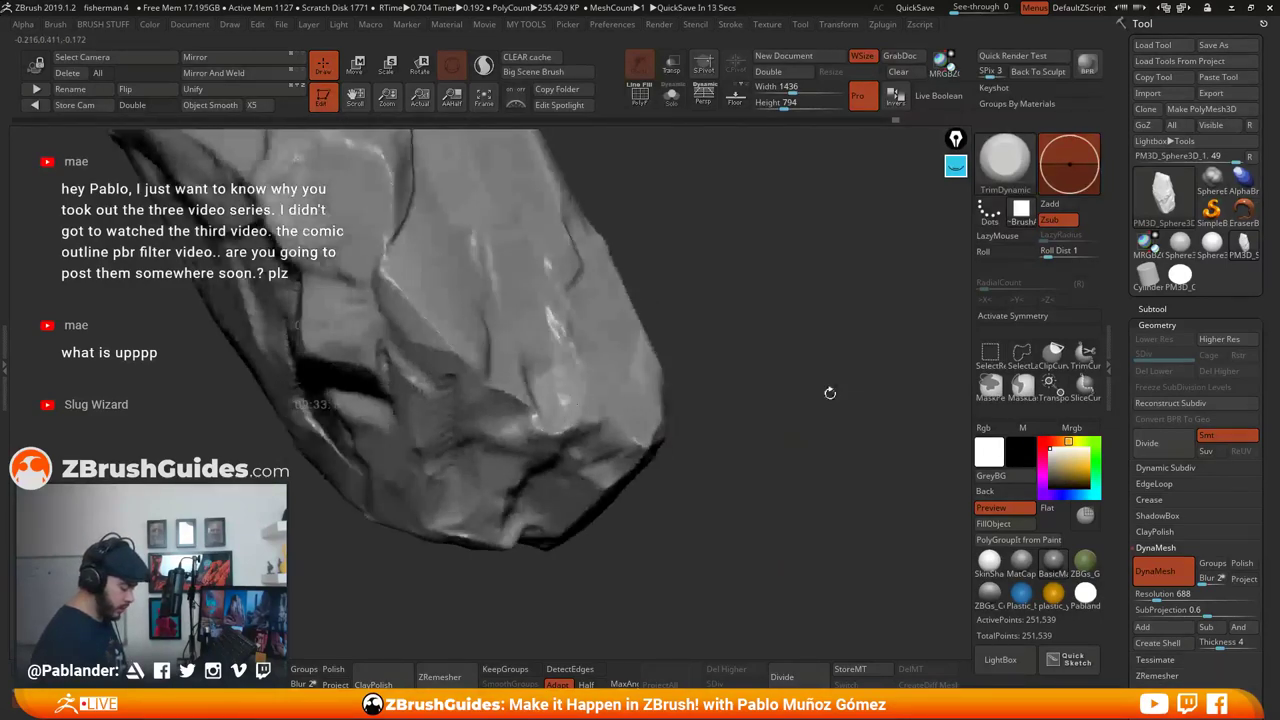
right_drag(665, 445, 808, 432)
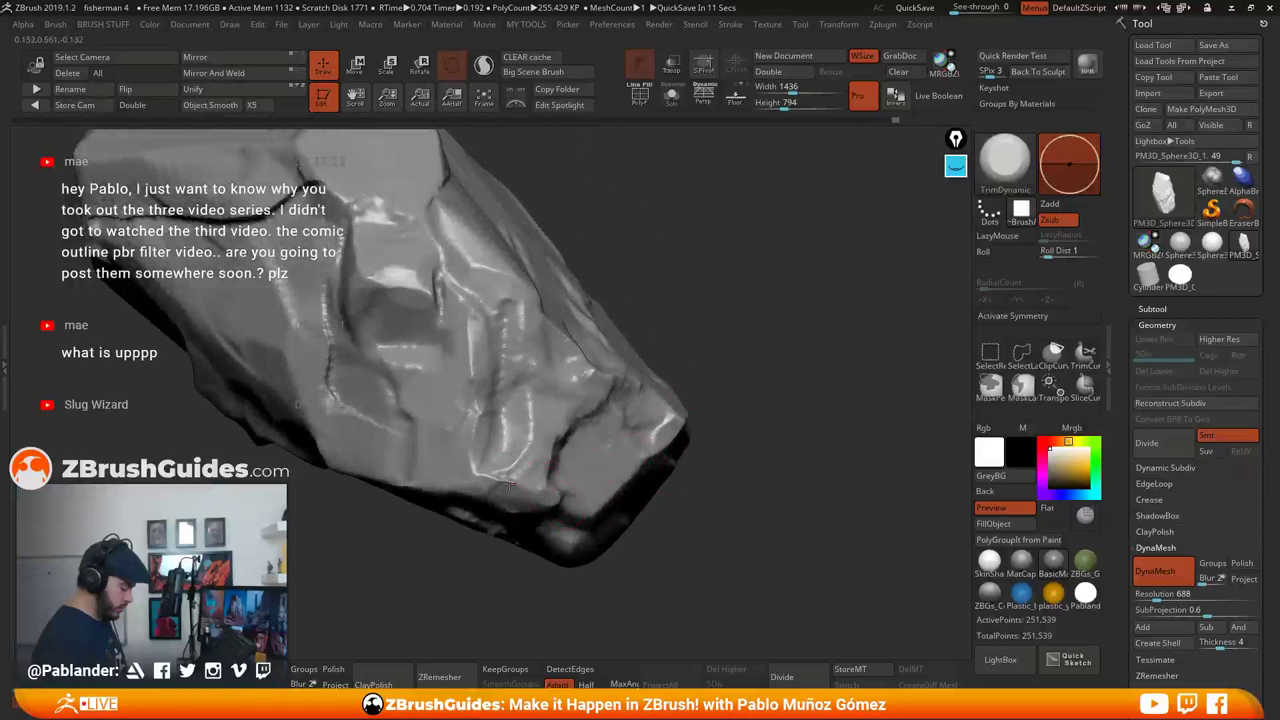
mouse_move(748, 462)
right_down()
mouse_move(726, 380)
mouse_move(728, 497)
mouse_move(754, 383)
mouse_move(742, 392)
mouse_move(734, 400)
mouse_move(857, 400)
mouse_move(743, 394)
mouse_move(717, 379)
mouse_move(706, 295)
mouse_move(732, 362)
right_up()
mouse_move(624, 320)
mouse_down()
mouse_move(589, 304)
mouse_move(561, 236)
mouse_move(567, 207)
mouse_up()
mouse_move(581, 266)
right_down()
mouse_move(657, 244)
mouse_move(617, 303)
right_up()
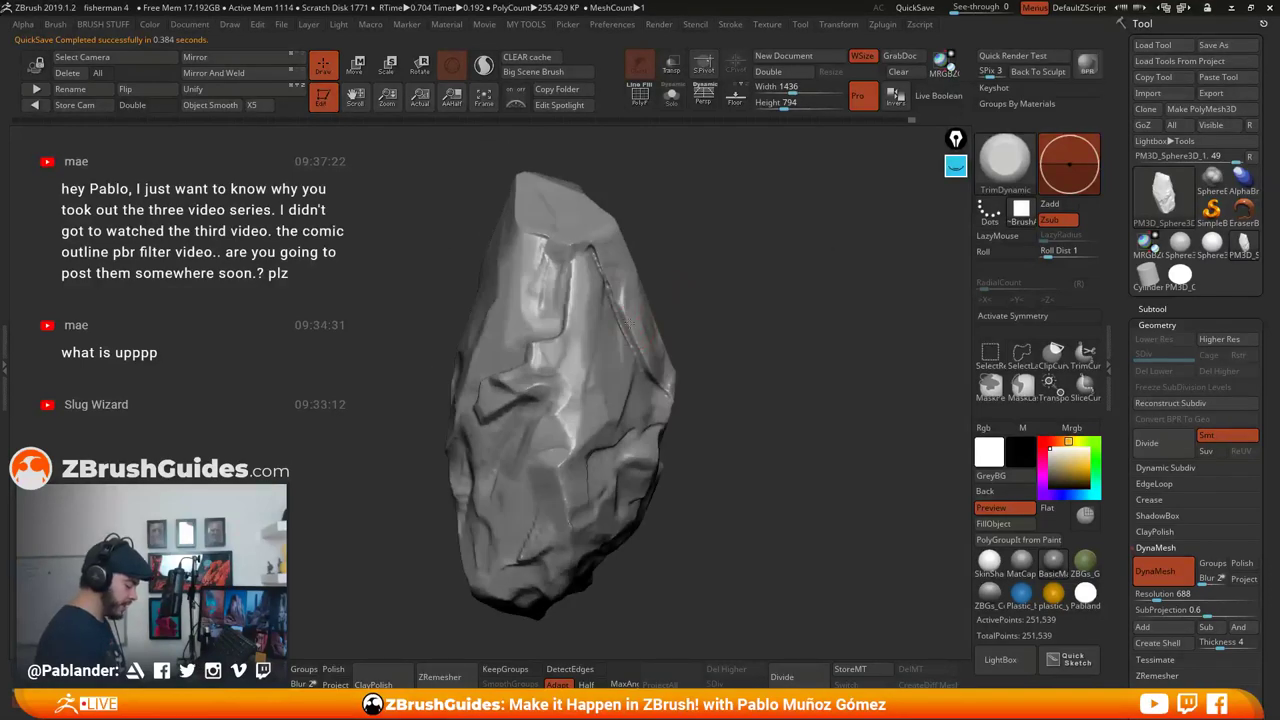
Check the facets around the rock's front and sides and touch up a lower plane with TrimDynamic
right_drag(633, 329, 675, 358)
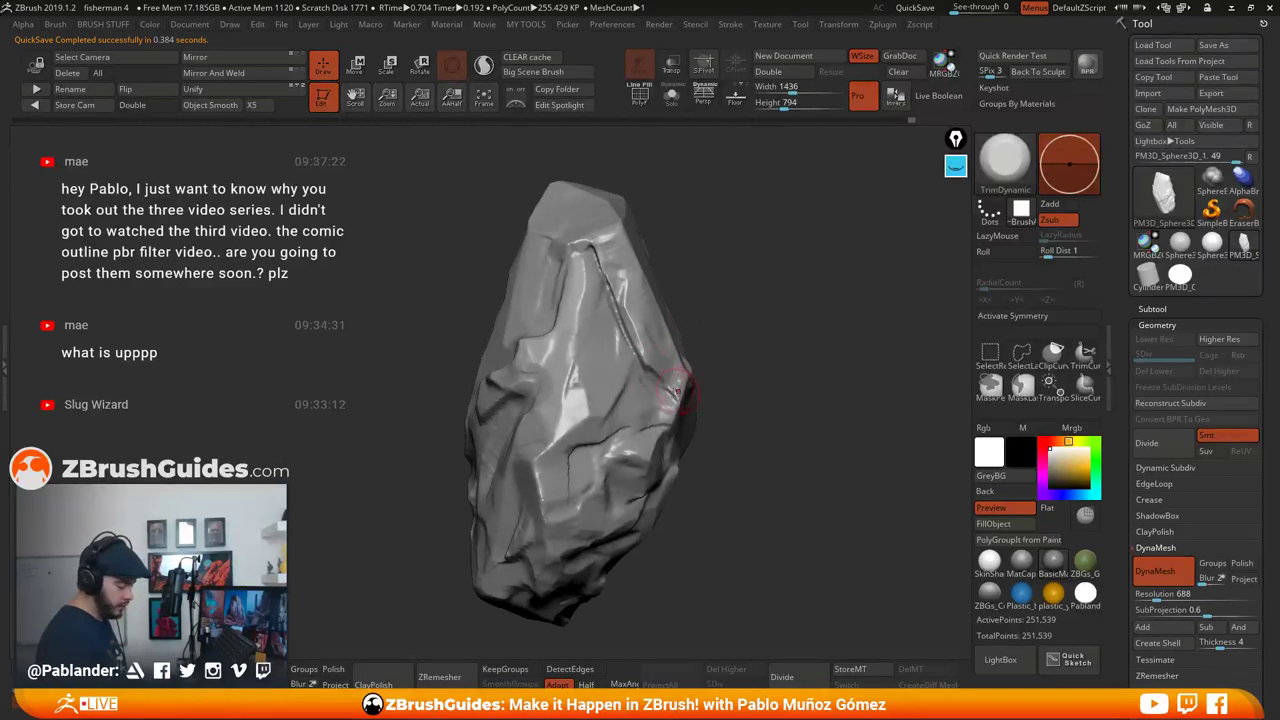
right_drag(680, 390, 633, 403)
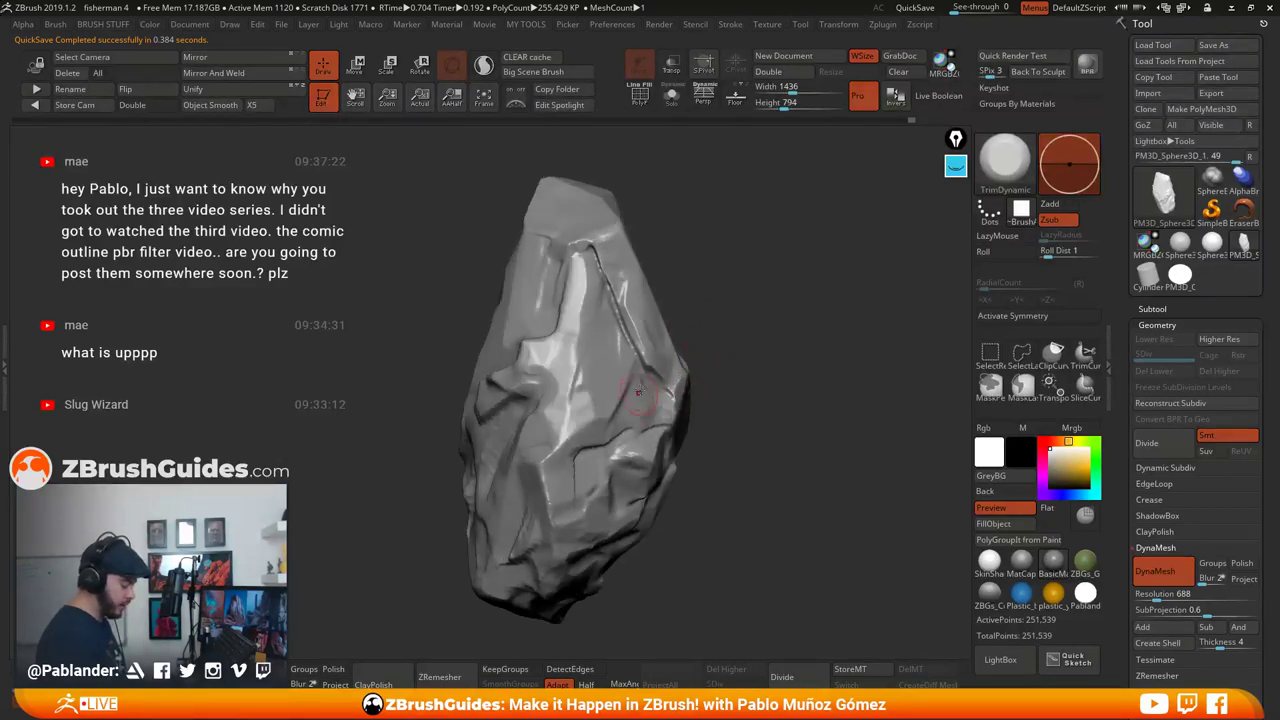
right_drag(728, 332, 597, 296)
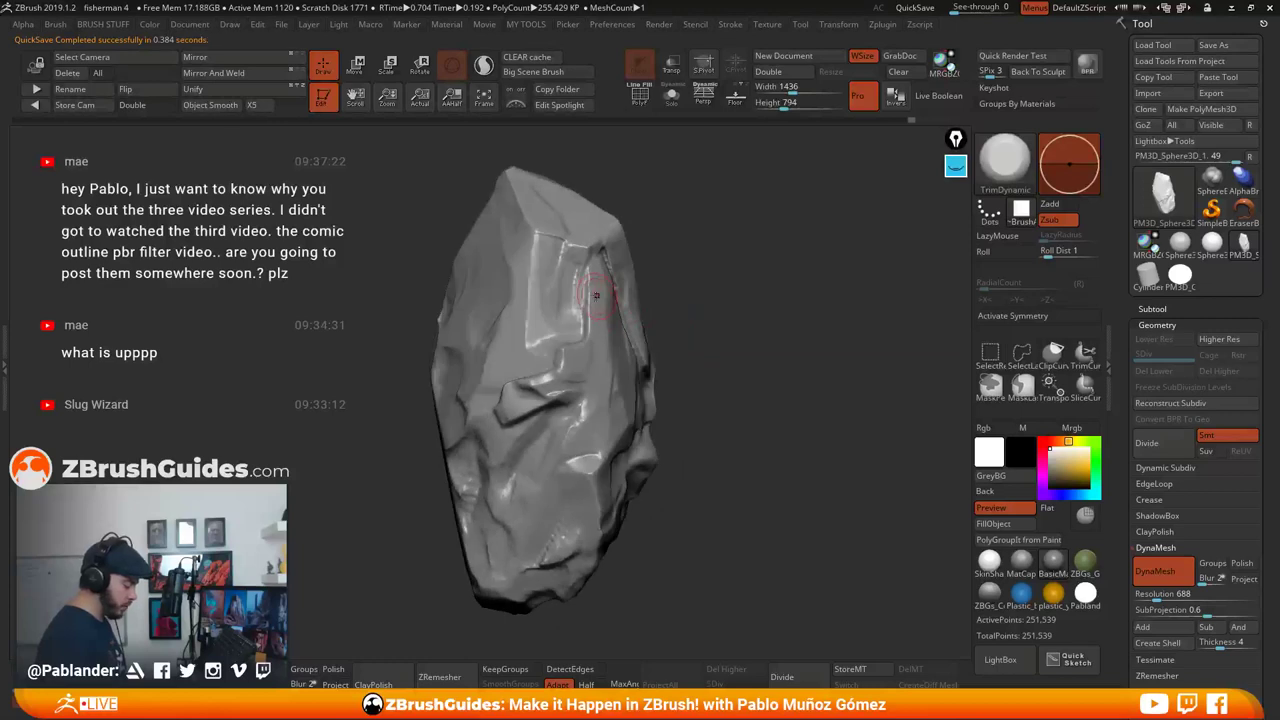
mouse_move(564, 351)
right_down()
mouse_move(535, 383)
mouse_move(666, 366)
right_up()
mouse_move(453, 362)
right_down()
mouse_move(528, 406)
mouse_move(717, 387)
mouse_move(565, 427)
mouse_move(671, 483)
right_up()
drag(600, 520, 594, 530)
mouse_move(687, 514)
right_down()
mouse_move(570, 514)
mouse_move(592, 525)
mouse_move(582, 542)
mouse_move(498, 531)
mouse_move(731, 403)
mouse_move(711, 423)
mouse_move(491, 390)
right_up()
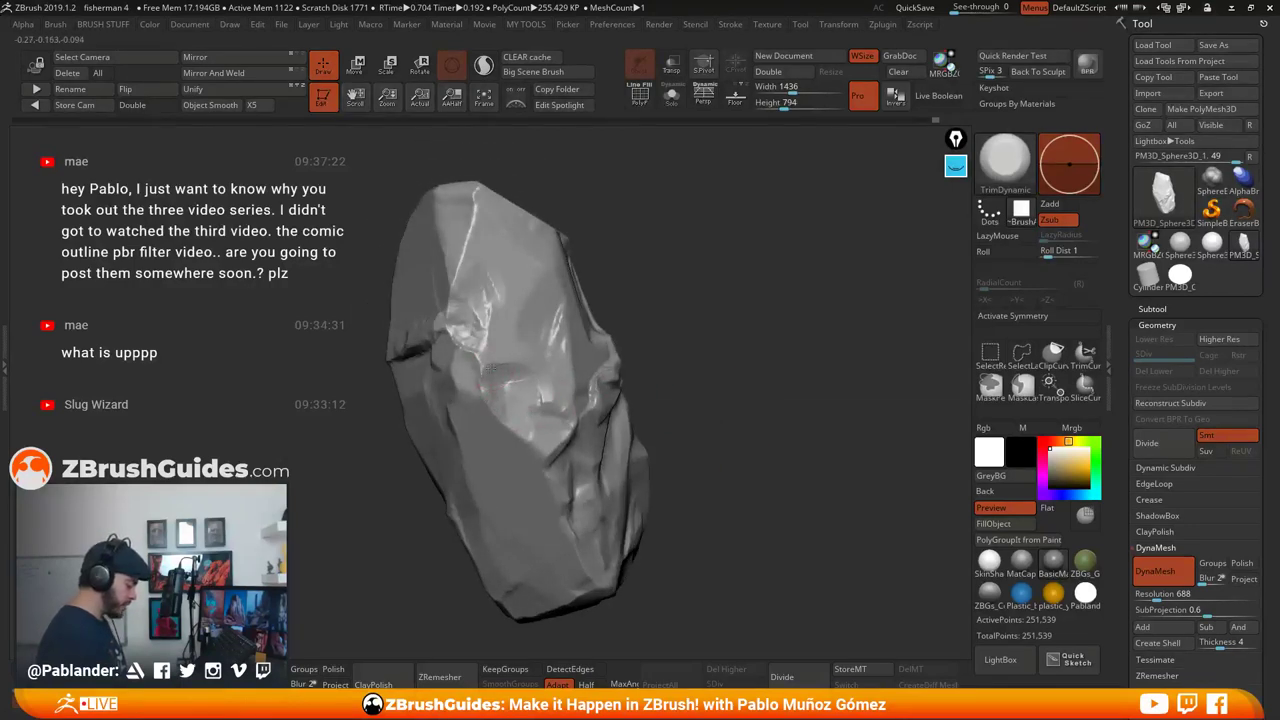
Refine the planes along the curved crack and below the horizontal side crack on the rock's back
mouse_move(591, 263)
right_down()
mouse_move(517, 337)
mouse_move(569, 297)
mouse_move(561, 367)
mouse_move(646, 374)
mouse_move(749, 354)
mouse_move(485, 390)
mouse_move(525, 270)
right_up()
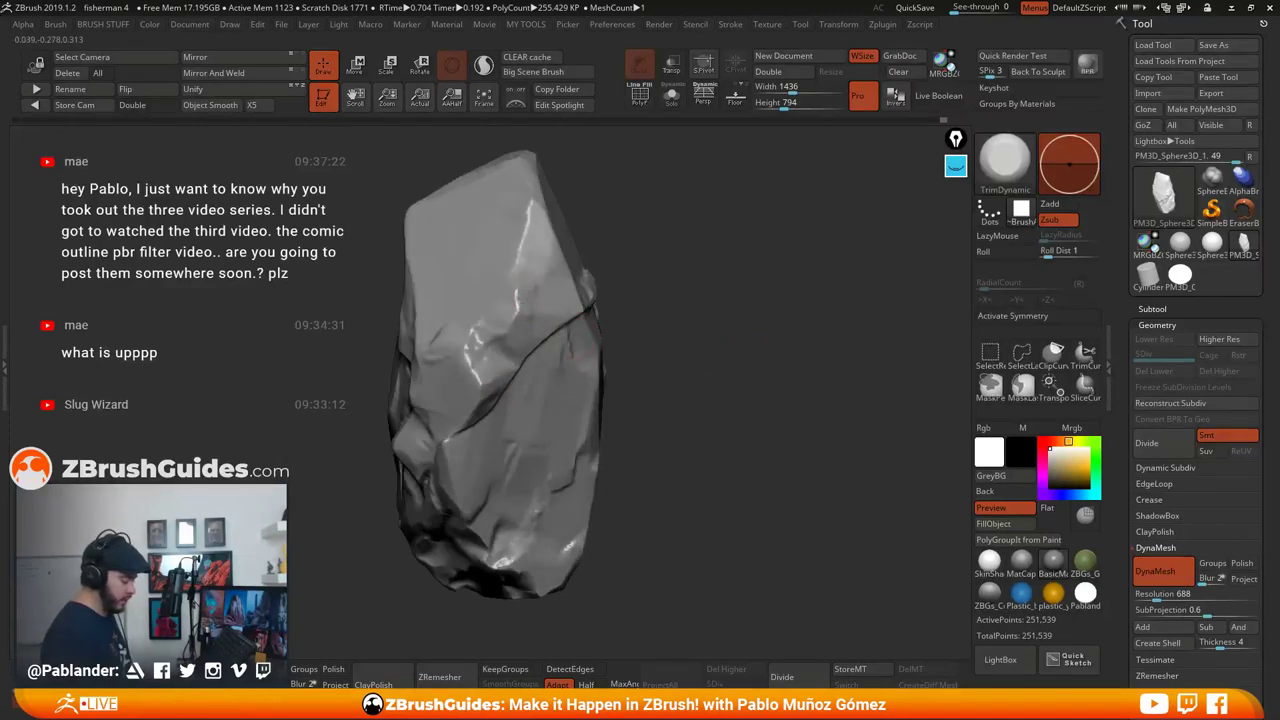
mouse_move(671, 388)
right_down()
mouse_move(689, 391)
mouse_move(637, 405)
right_up()
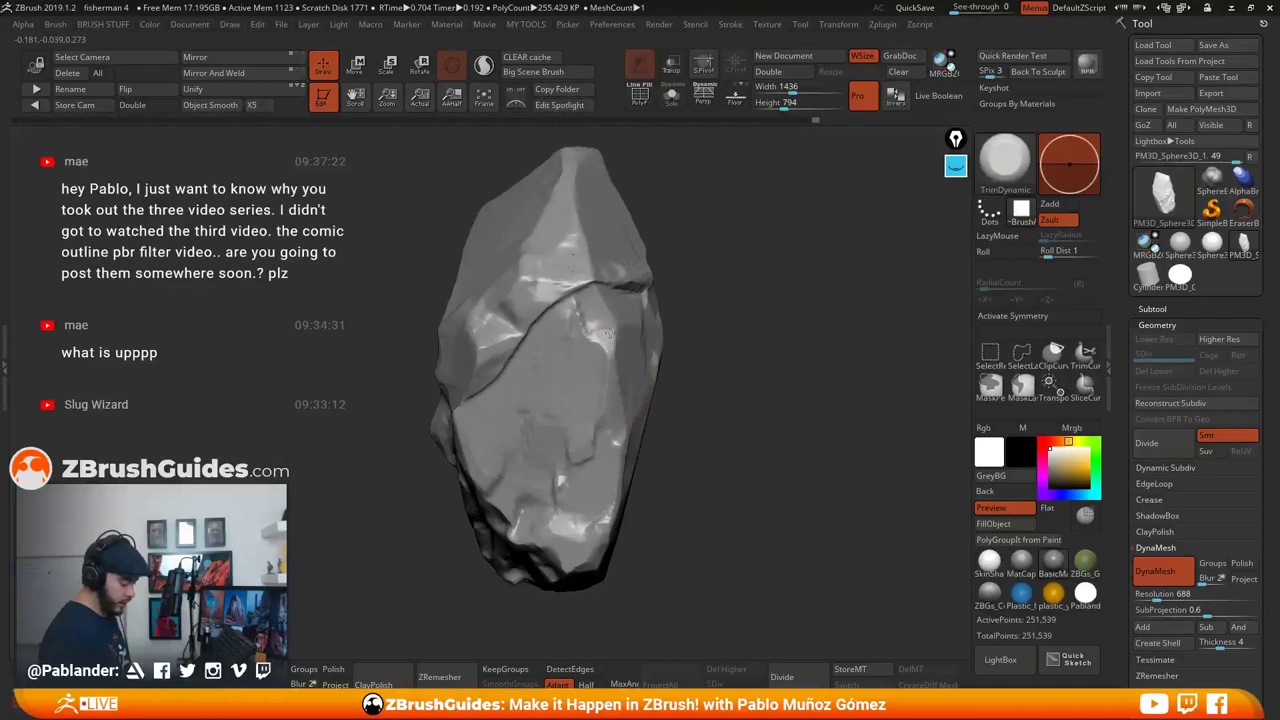
right_drag(731, 366, 619, 314)
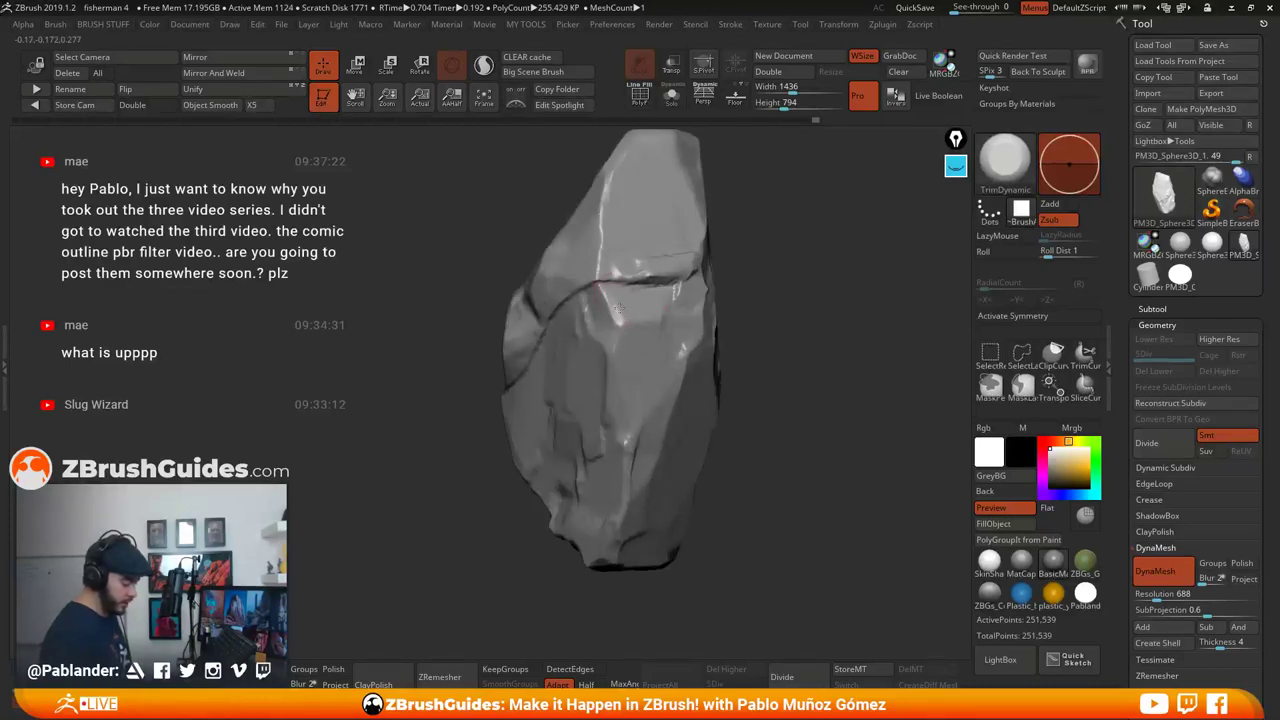
mouse_move(768, 451)
ctrl+right_down()
mouse_move(803, 411)
mouse_move(714, 437)
mouse_move(737, 421)
mouse_move(734, 431)
mouse_move(666, 360)
mouse_move(764, 374)
mouse_move(735, 376)
mouse_move(700, 405)
ctrl+right_up()
mouse_move(743, 289)
right_down()
mouse_move(733, 335)
mouse_move(712, 330)
right_up()
drag(503, 334, 507, 336)
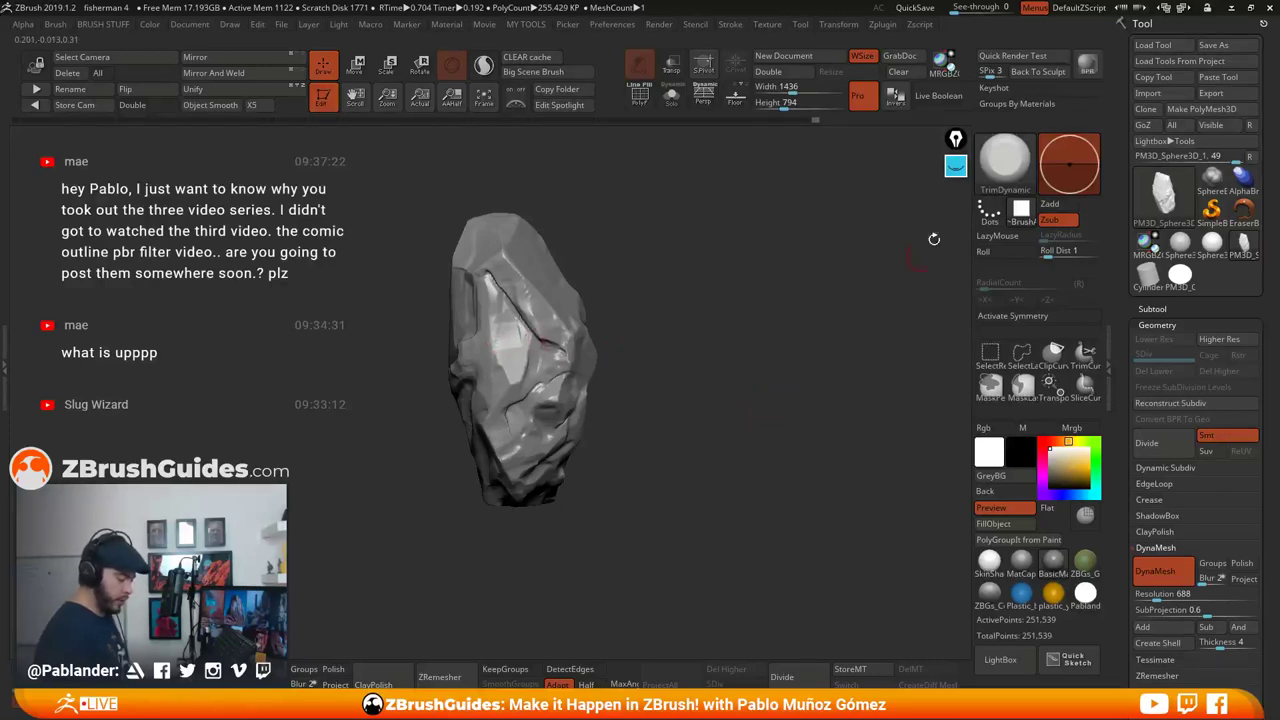
Choose the Slash3 brush for cutting cracks and frame the rock's face with the long diagonal crack
key(space)
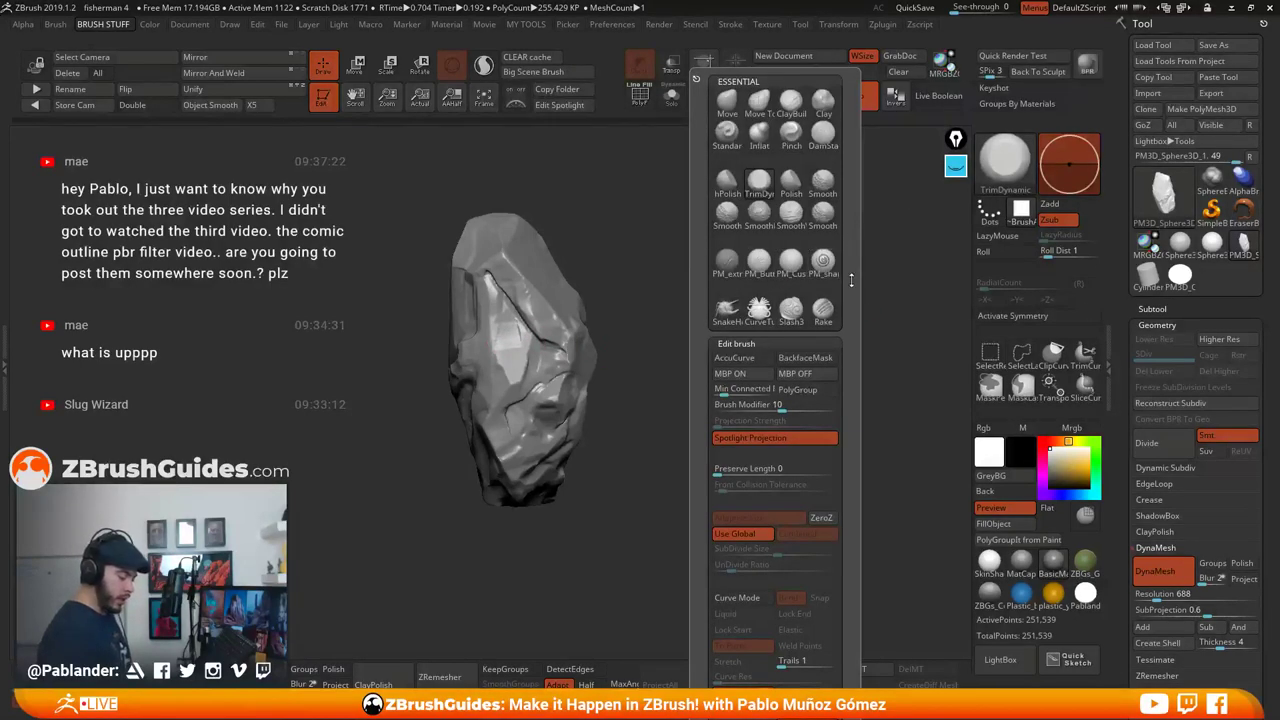
click(1008, 170)
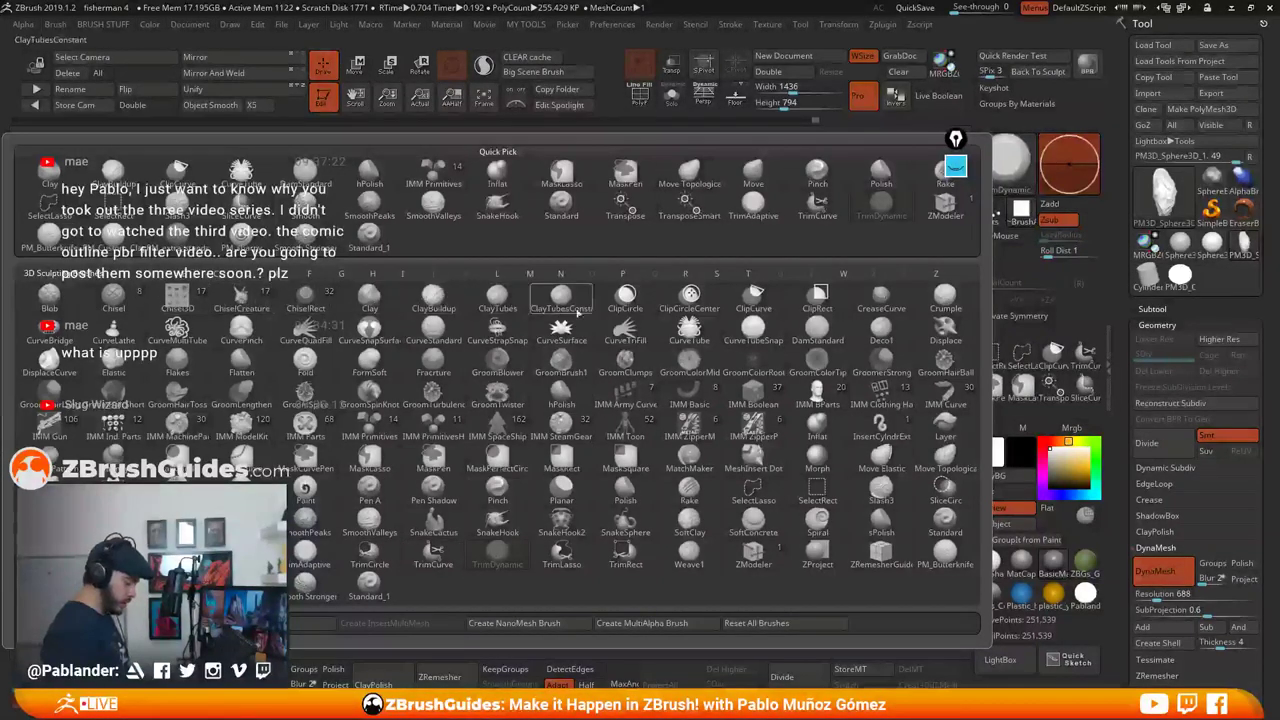
click(718, 274)
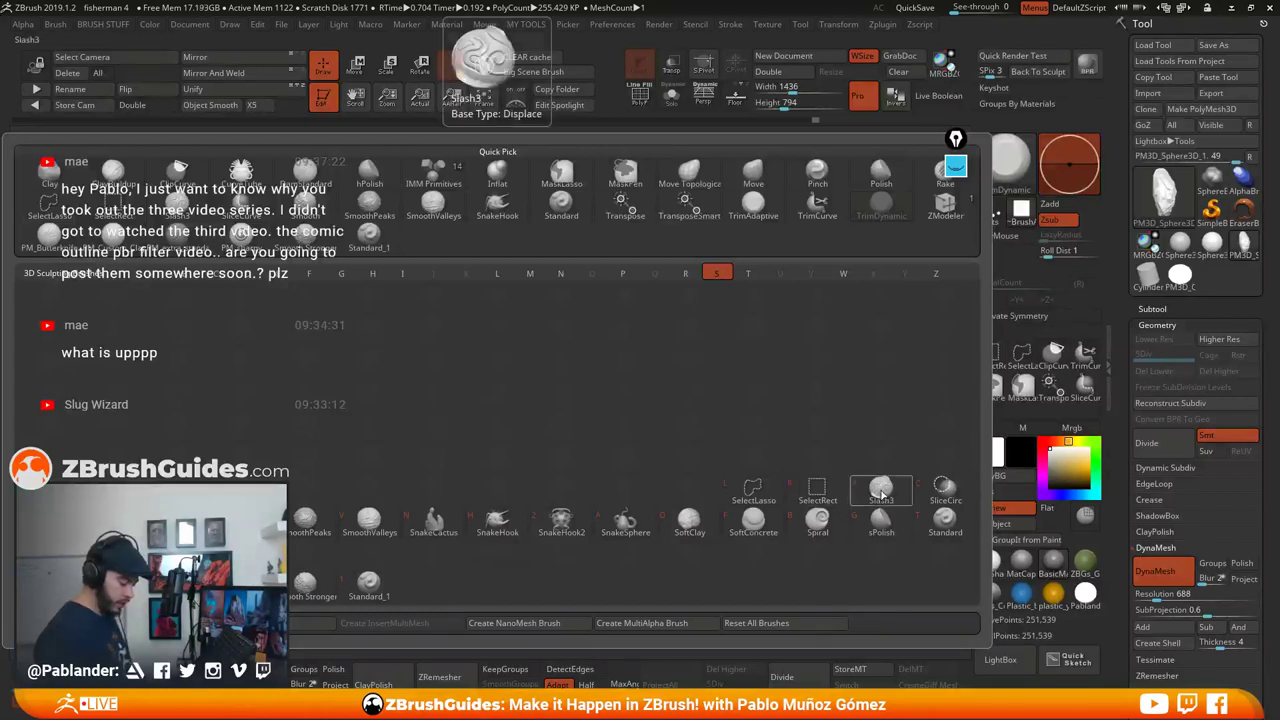
click(880, 490)
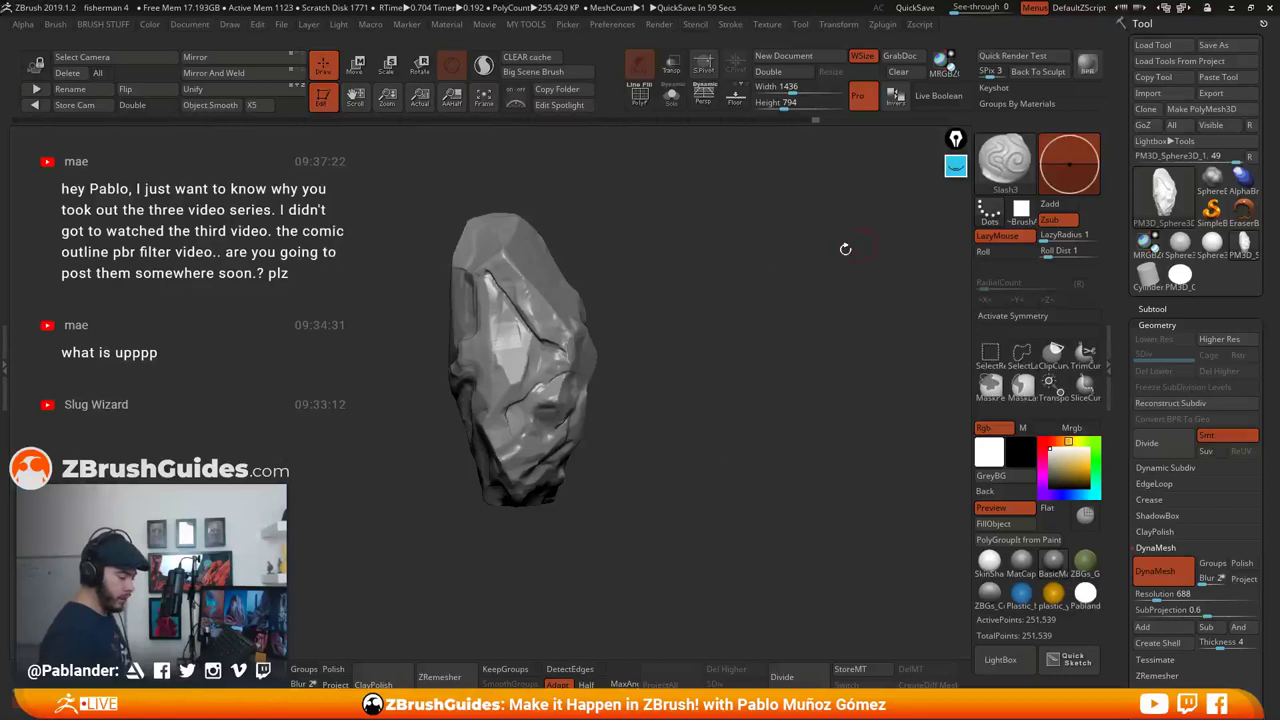
drag(685, 327, 745, 335)
alt+drag(706, 280, 680, 392)
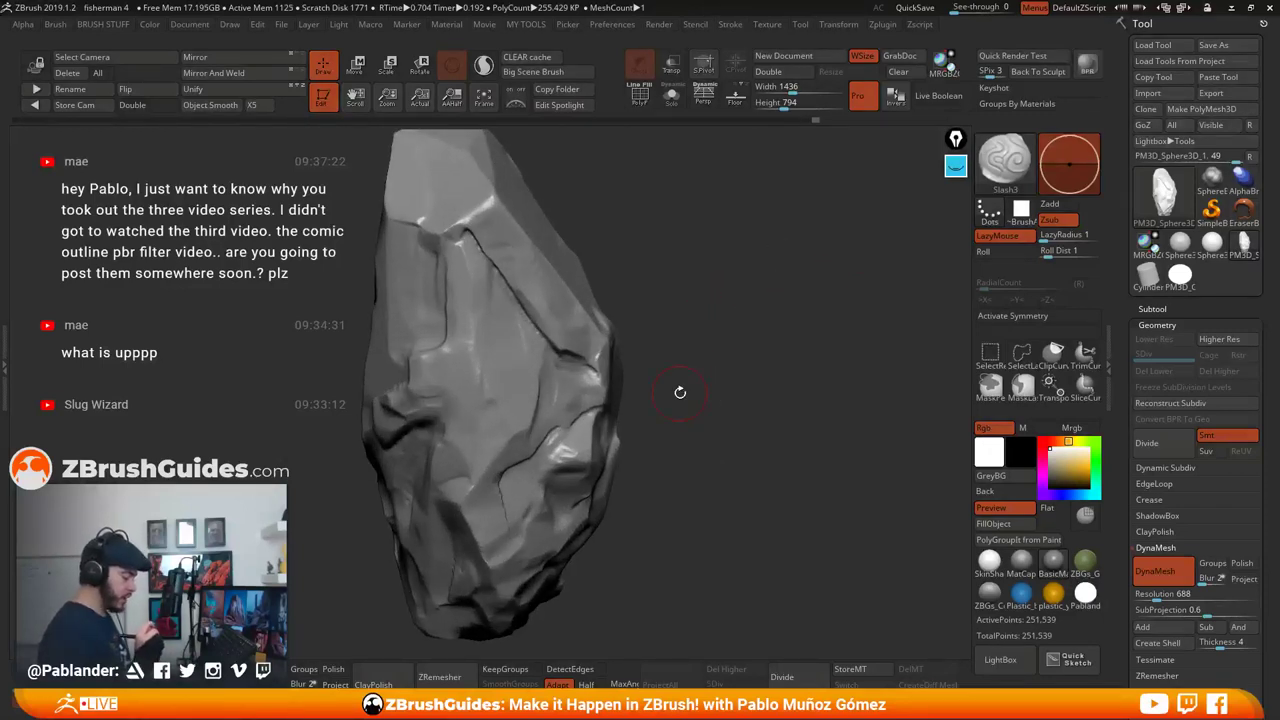
mouse_move(713, 305)
alt+mouse_down()
mouse_move(793, 291)
mouse_move(776, 298)
alt+mouse_up()
Adjust the Slash3 draw size for carving narrow cracks on the rock's front face
key(space)
drag(618, 343, 500, 462)
drag(796, 360, 780, 390)
right_click(781, 392)
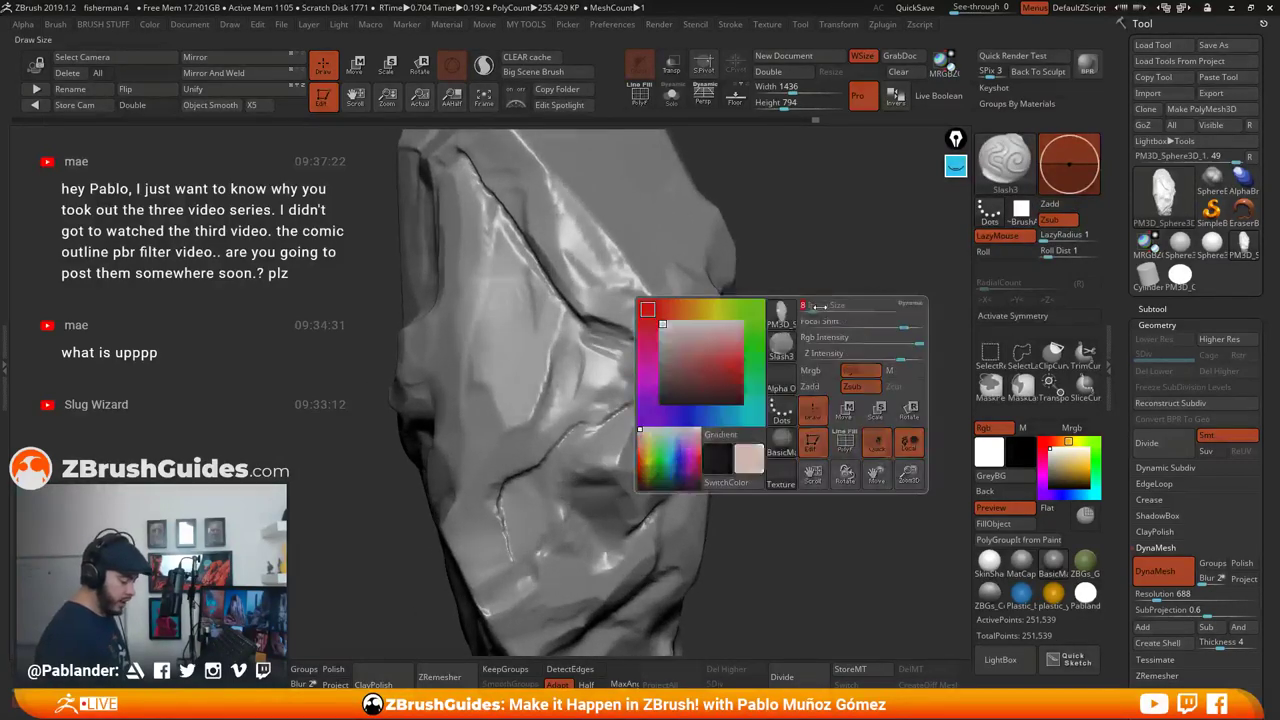
alt+drag(874, 284, 840, 287)
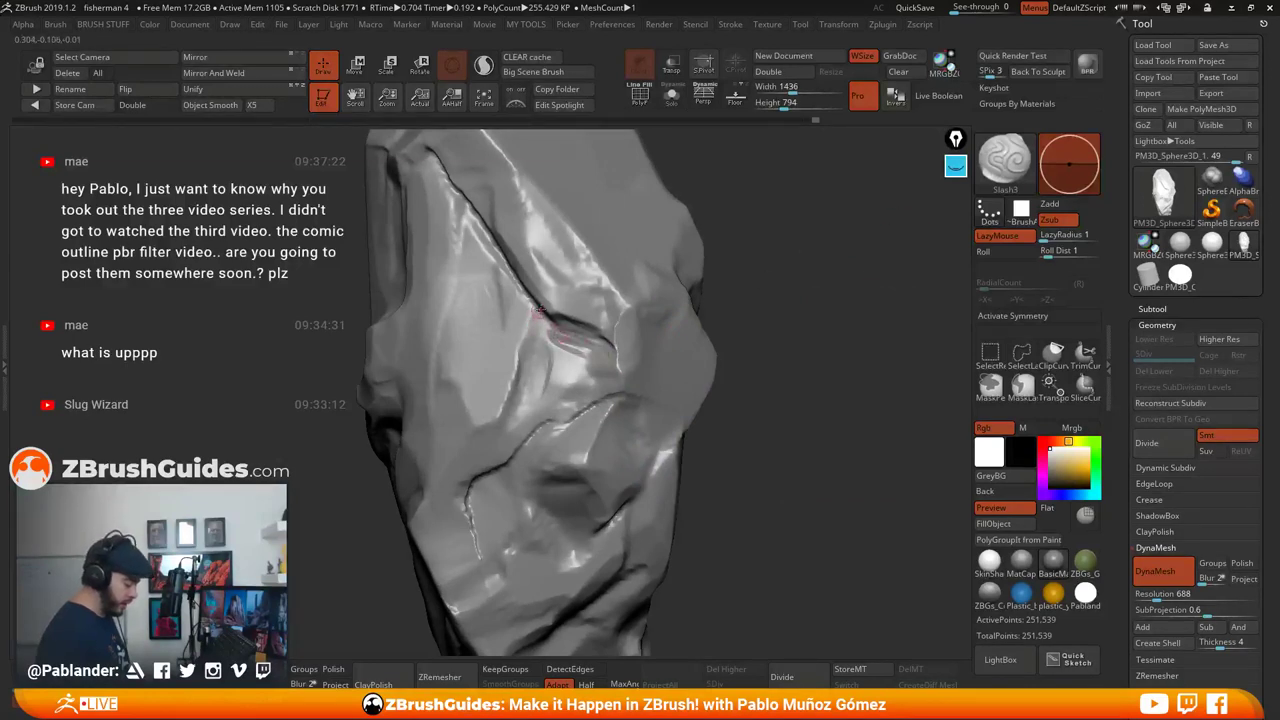
Slash a thin crack from the long diagonal crack down to the curved crack below it
drag(523, 371, 518, 409)
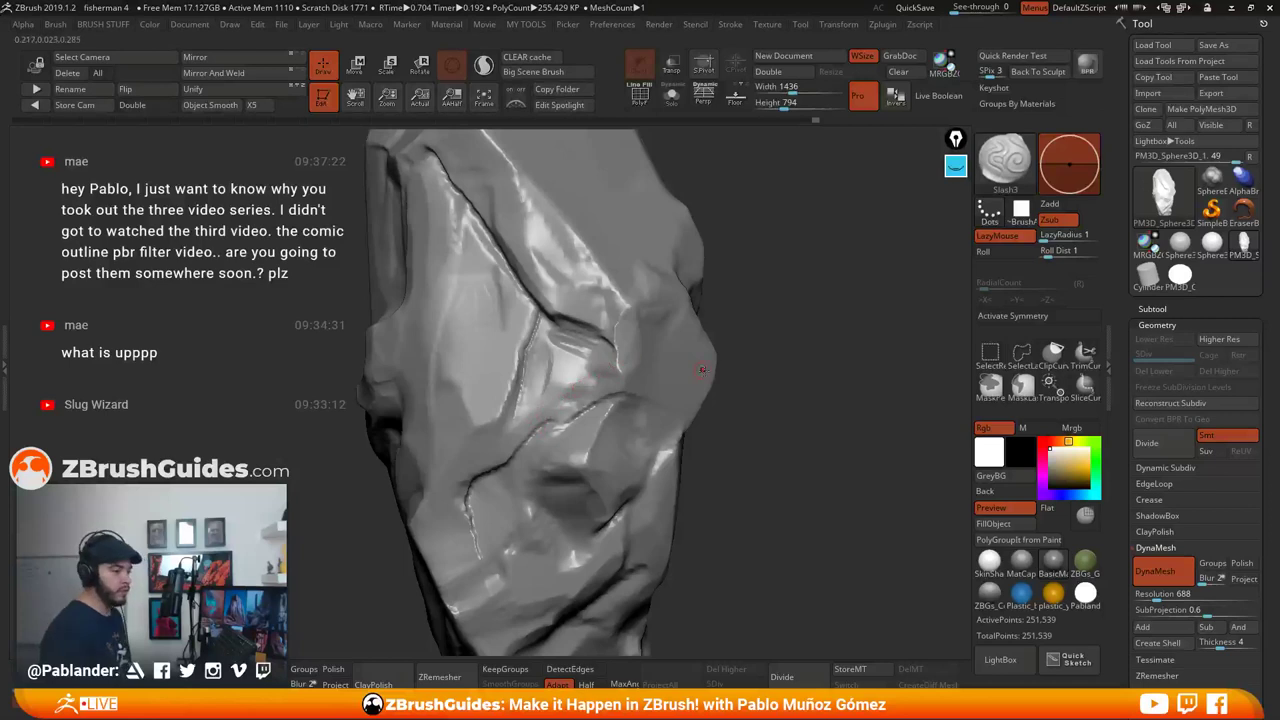
mouse_move(559, 412)
mouse_down()
mouse_move(529, 395)
mouse_move(499, 463)
mouse_up()
drag(523, 380, 516, 406)
mouse_move(551, 357)
right_down()
mouse_move(575, 351)
mouse_move(570, 390)
right_up()
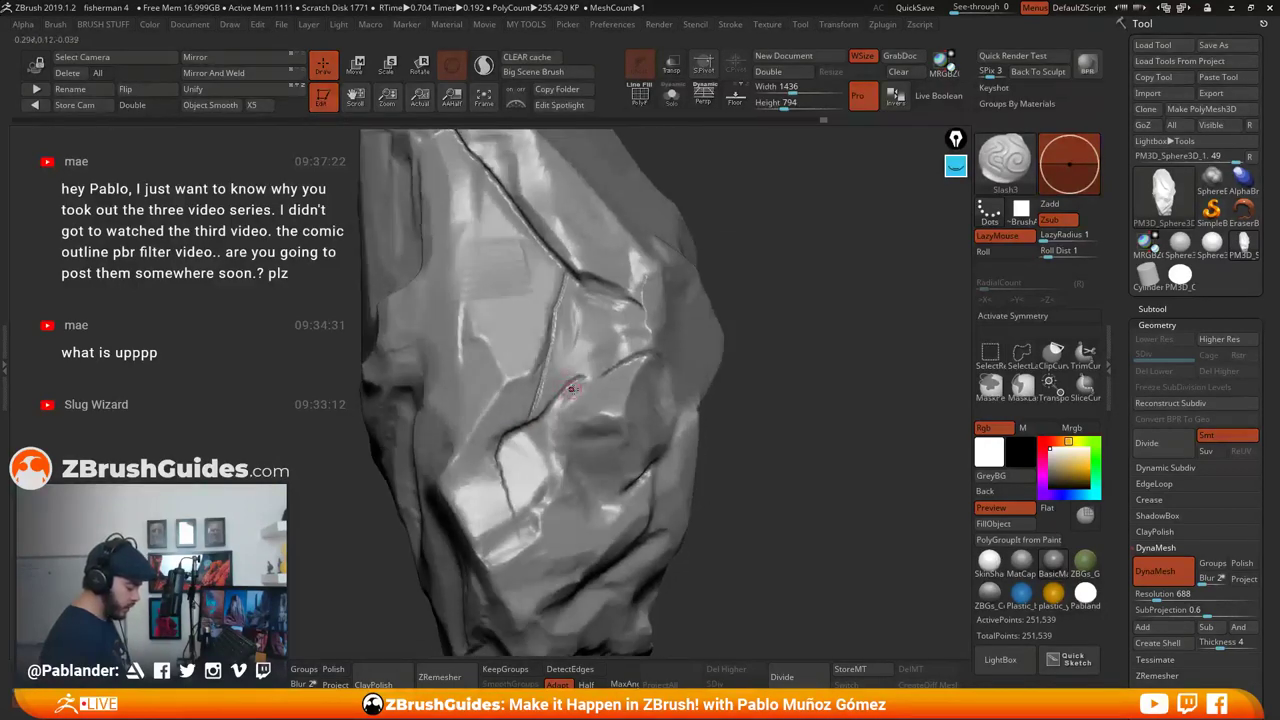
Deepen the lower curved crack with Slash3, cutting it along its upper arc and down its lower end
drag(571, 381, 757, 353)
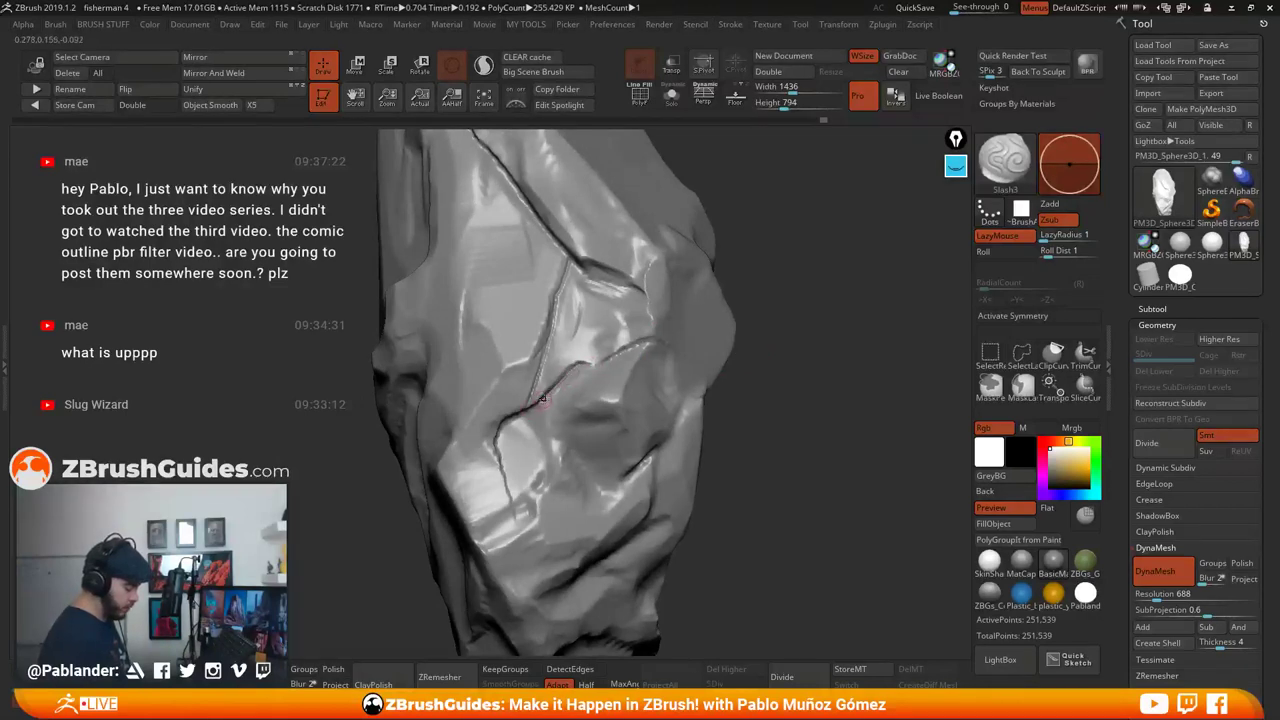
mouse_move(511, 420)
mouse_down()
mouse_move(497, 444)
mouse_move(510, 485)
mouse_move(528, 490)
mouse_move(487, 546)
mouse_up()
right_drag(700, 325, 655, 360)
drag(652, 339, 593, 366)
mouse_move(650, 340)
right_down()
mouse_move(777, 349)
mouse_move(750, 338)
right_up()
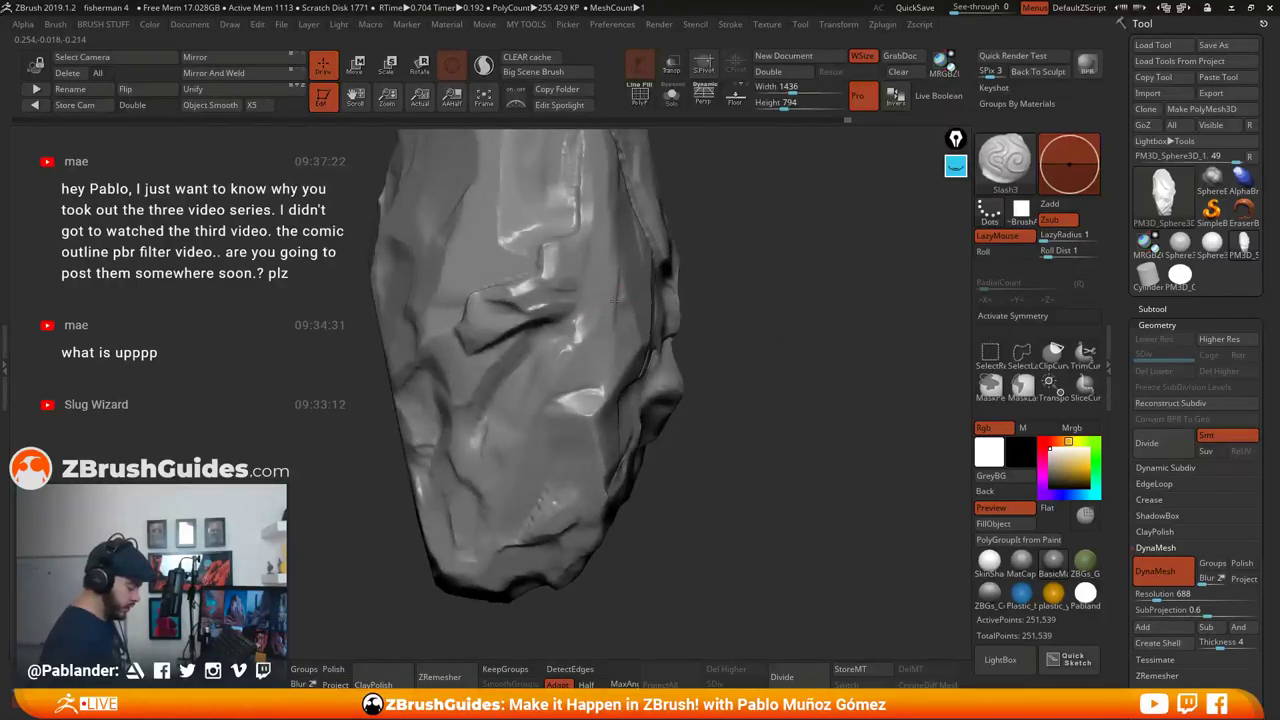
Cut a sharp crack beneath the overhanging ledge and extend it across the neighbouring facet
right_drag(544, 326, 554, 290)
drag(548, 322, 472, 352)
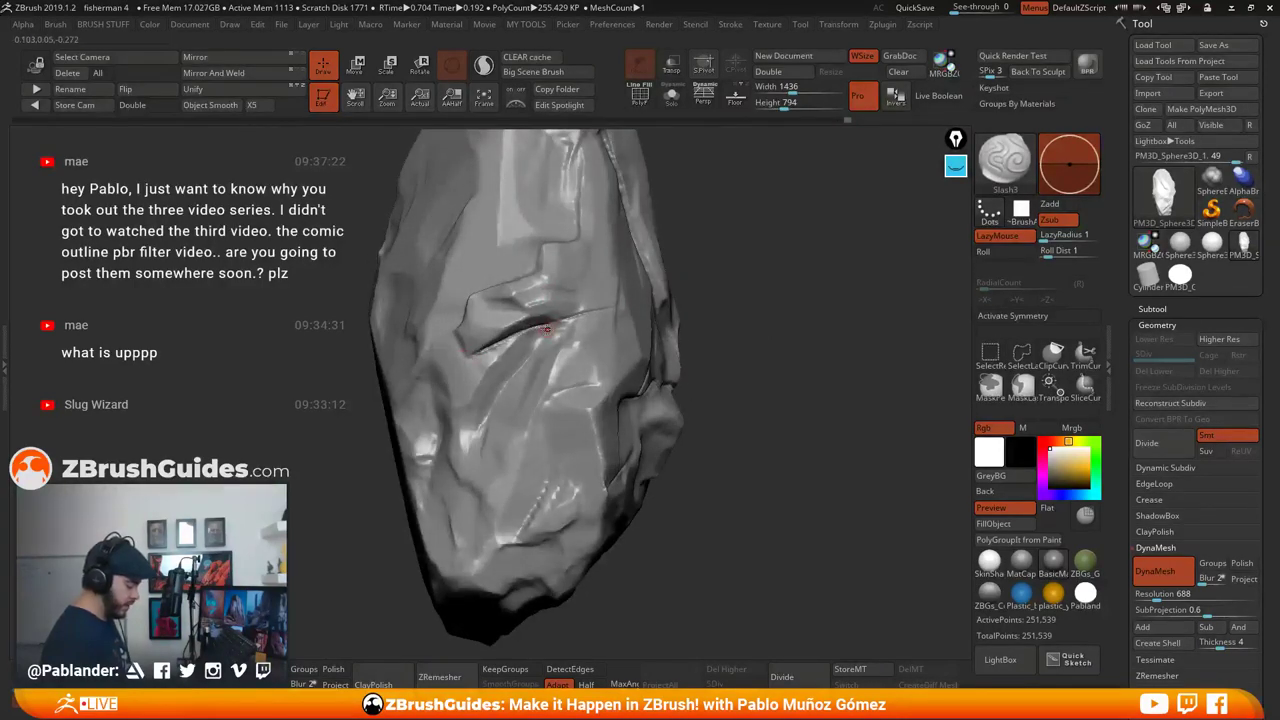
right_drag(552, 340, 567, 373)
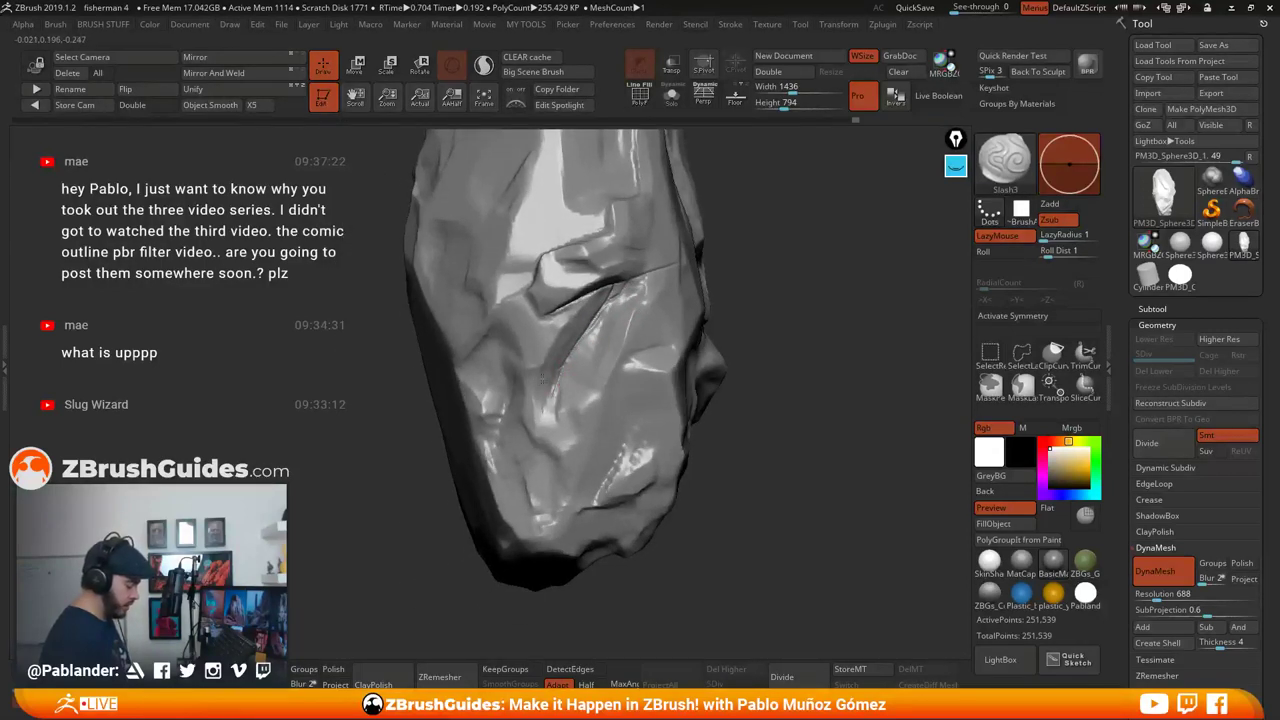
Carve a crack along the ledge's upper rim and continue it down to the rock's side edge
drag(790, 347, 804, 345)
alt+drag(727, 335, 769, 379)
right_drag(769, 378, 582, 316)
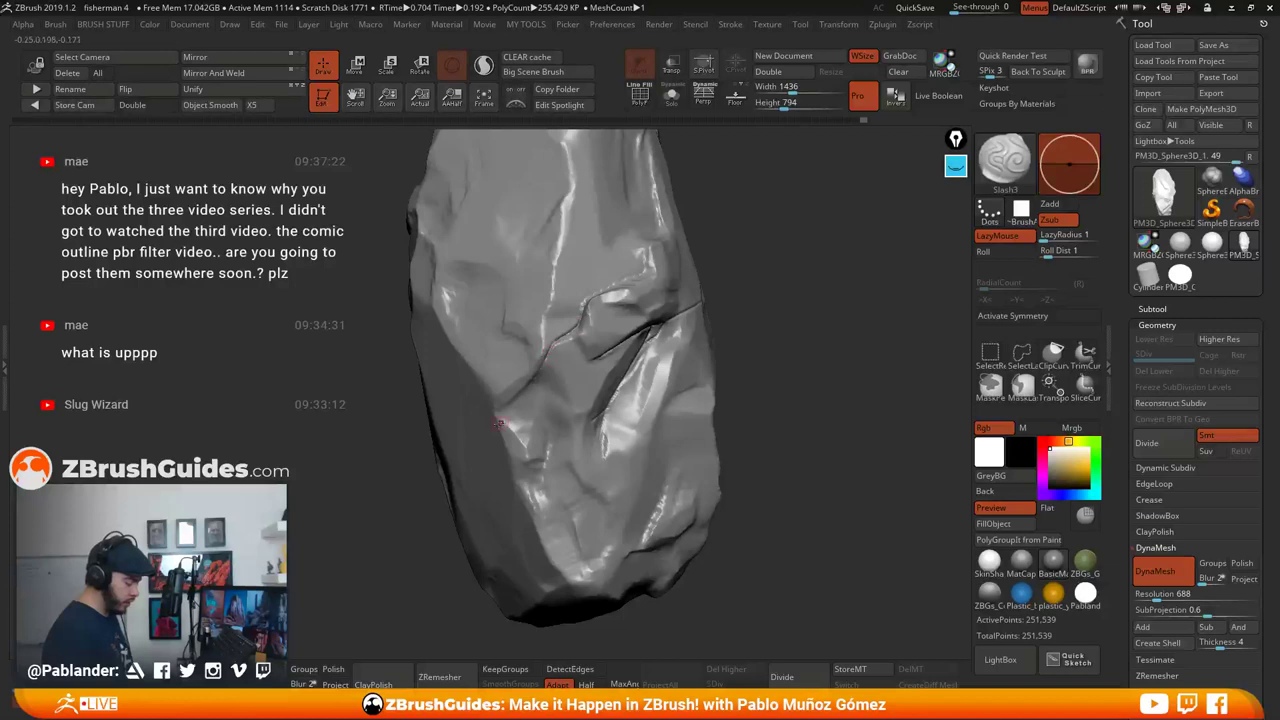
right_drag(769, 305, 614, 333)
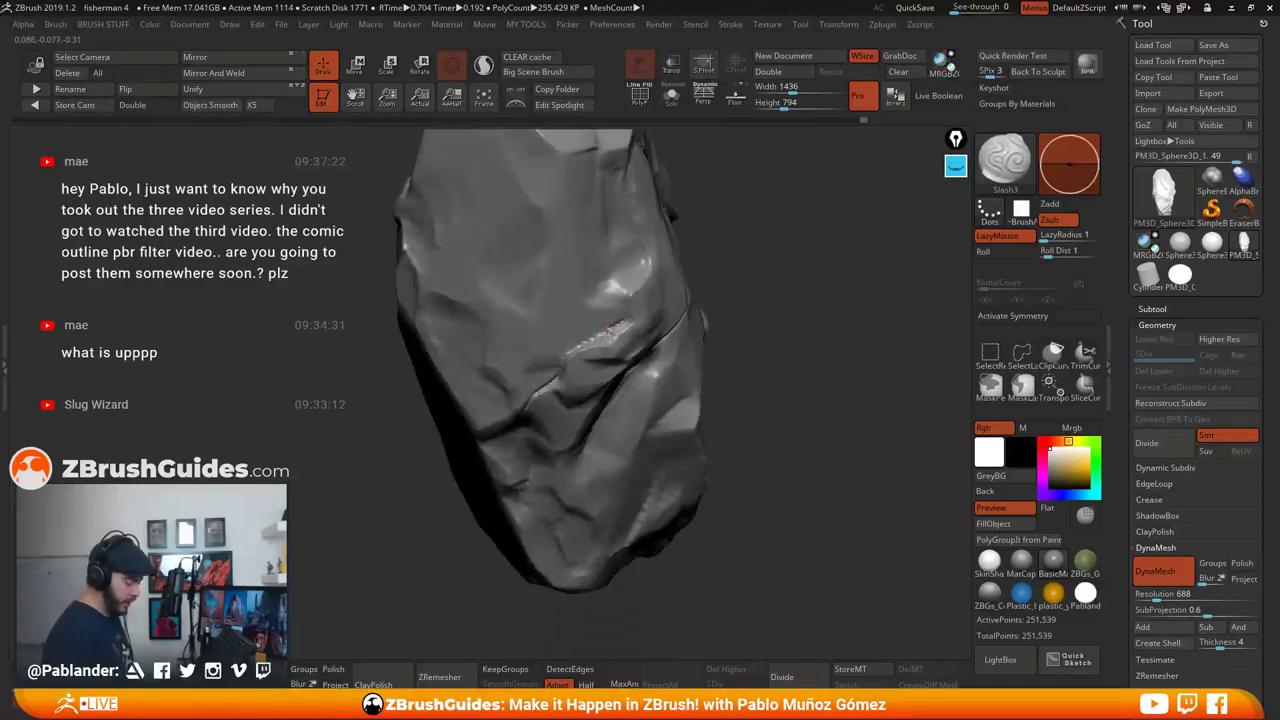
mouse_move(744, 283)
right_down()
mouse_move(612, 345)
mouse_move(757, 263)
right_up()
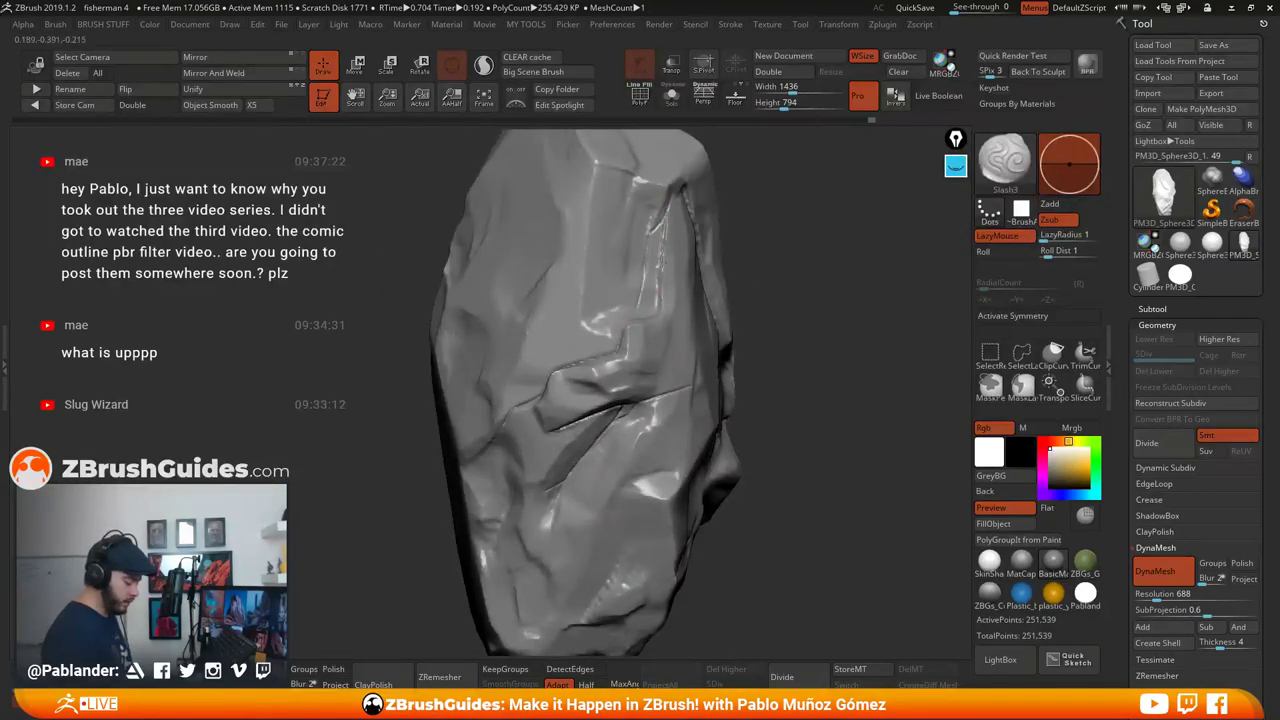
Slash a thin crack from the end of the ledge crack up toward the long diagonal crack
right_drag(733, 338, 693, 346)
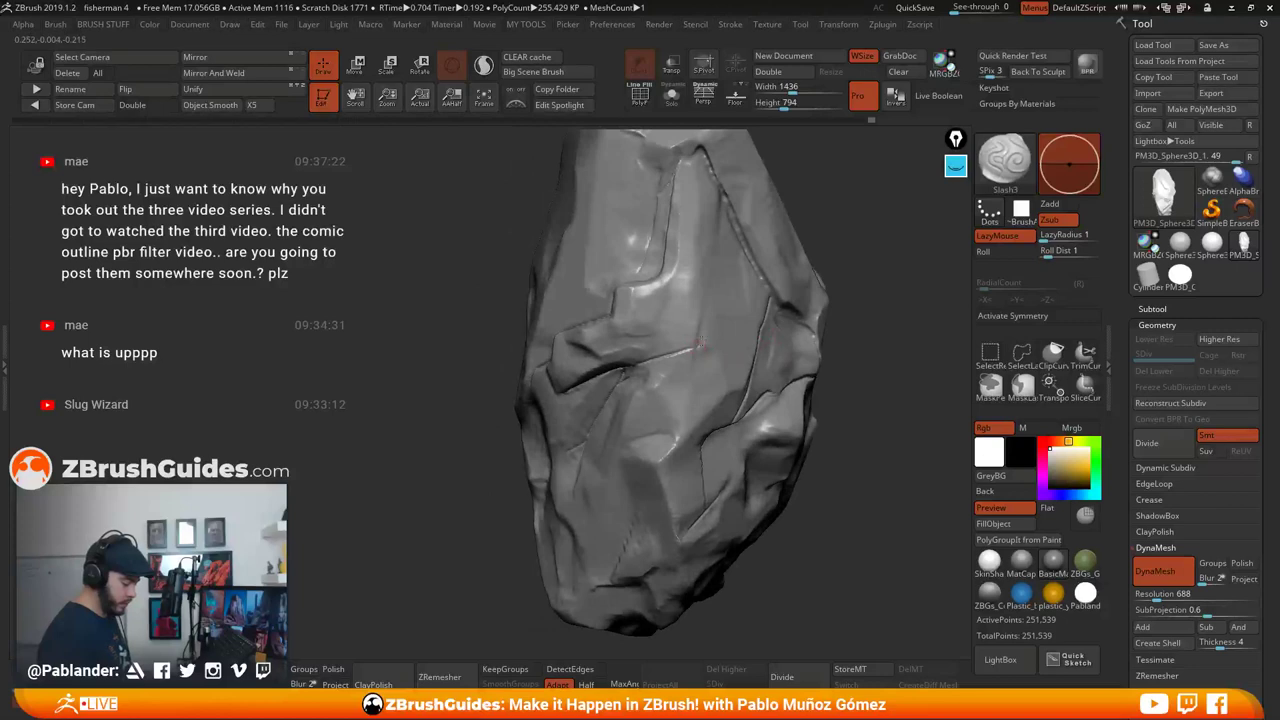
right_drag(850, 236, 808, 231)
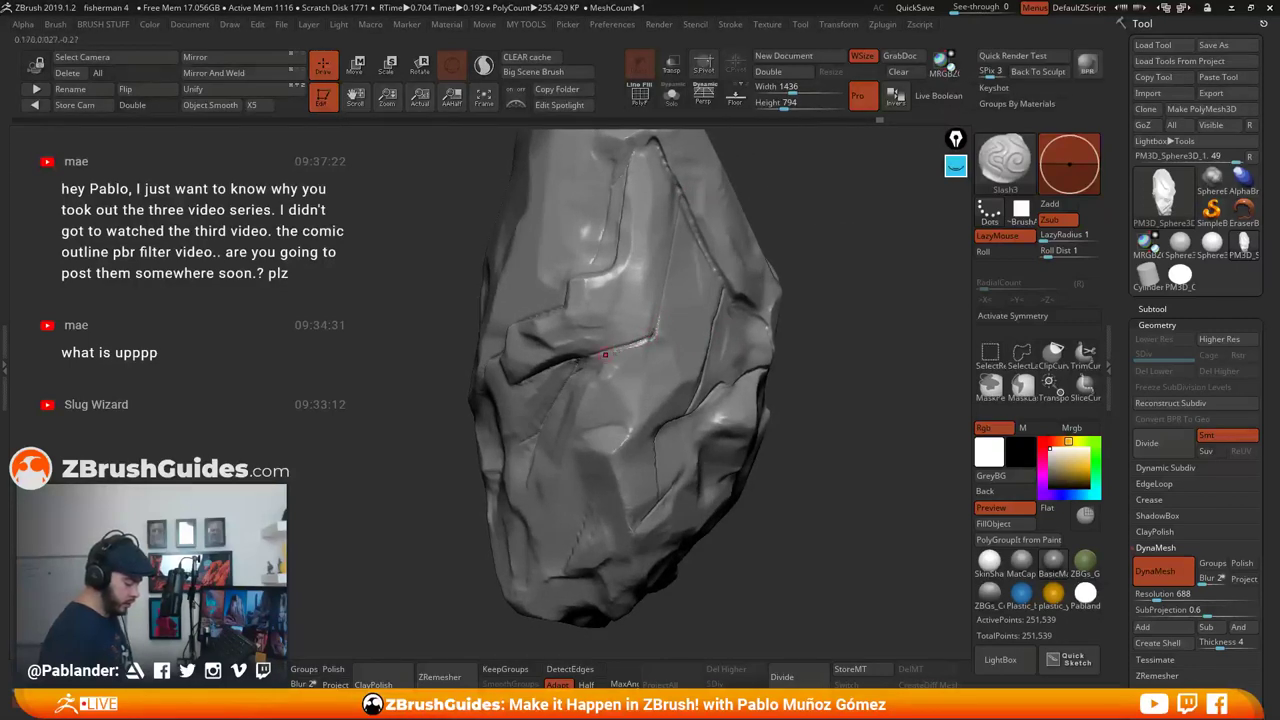
right_drag(827, 266, 652, 338)
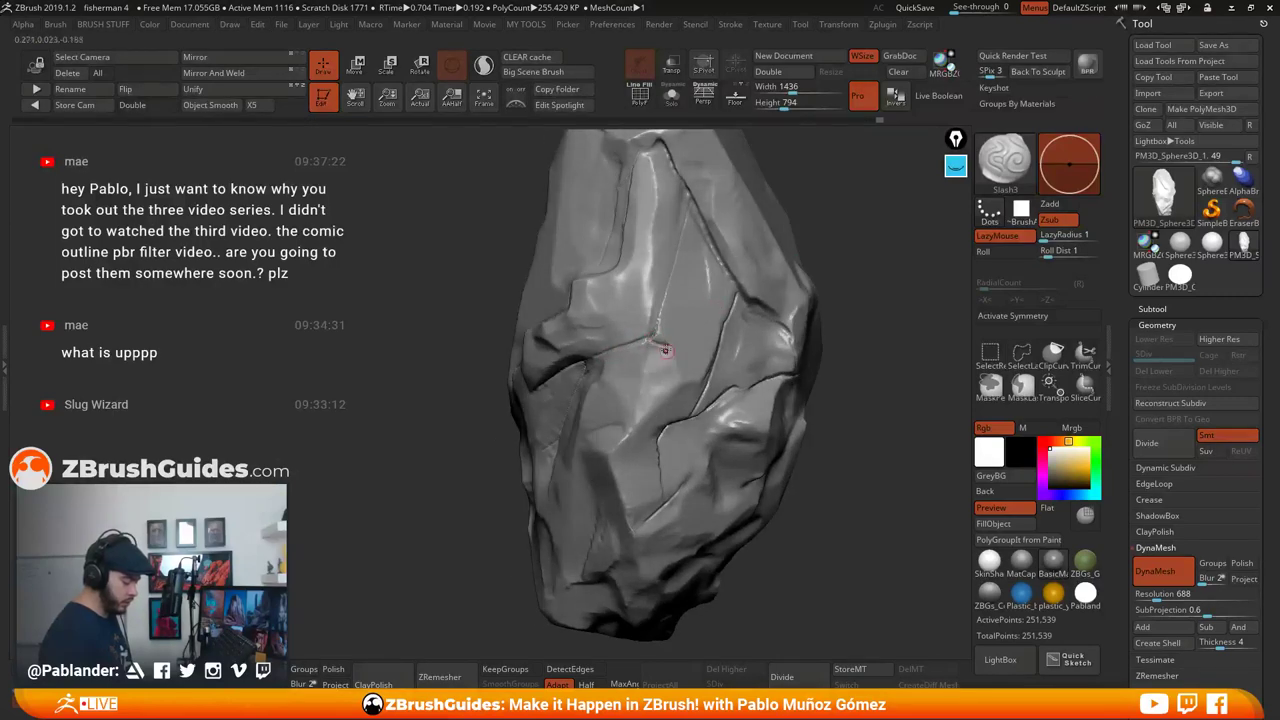
mouse_move(849, 407)
right_down()
mouse_move(820, 380)
mouse_move(778, 413)
mouse_move(751, 394)
right_up()
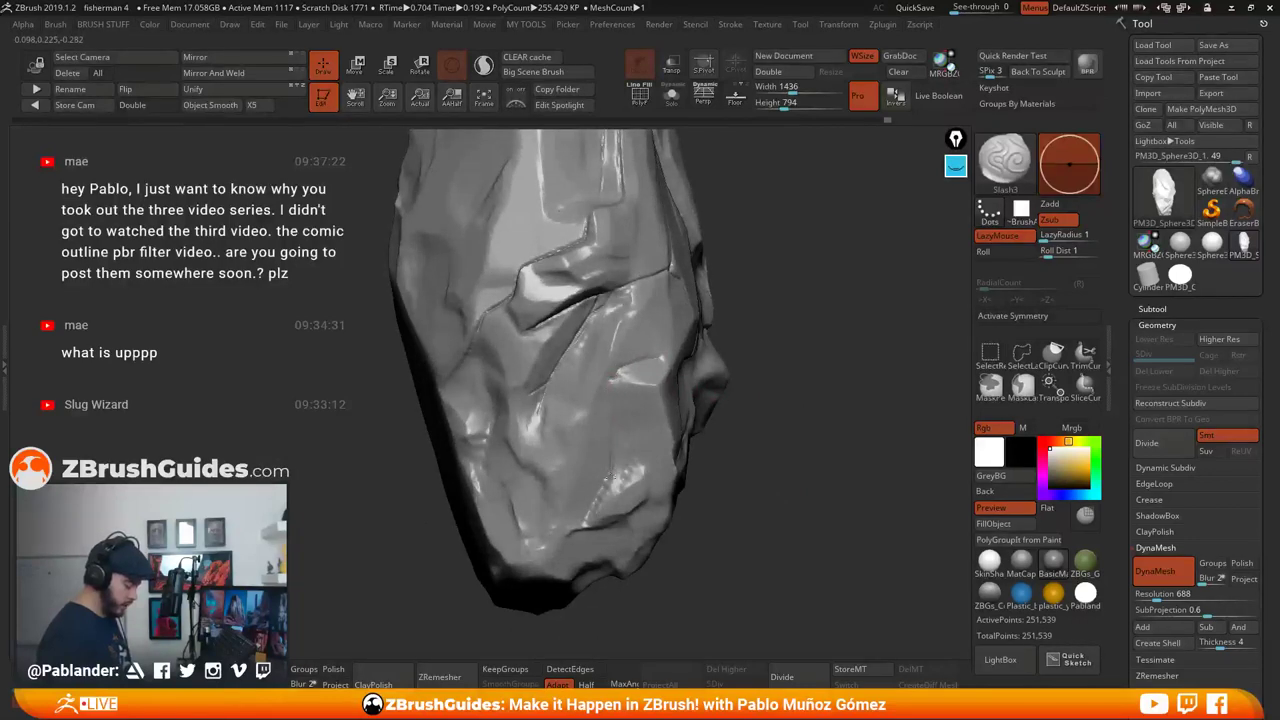
Cut a narrow crack down the rough lower side beneath the ledge with Slash3
alt+drag(794, 415, 812, 370)
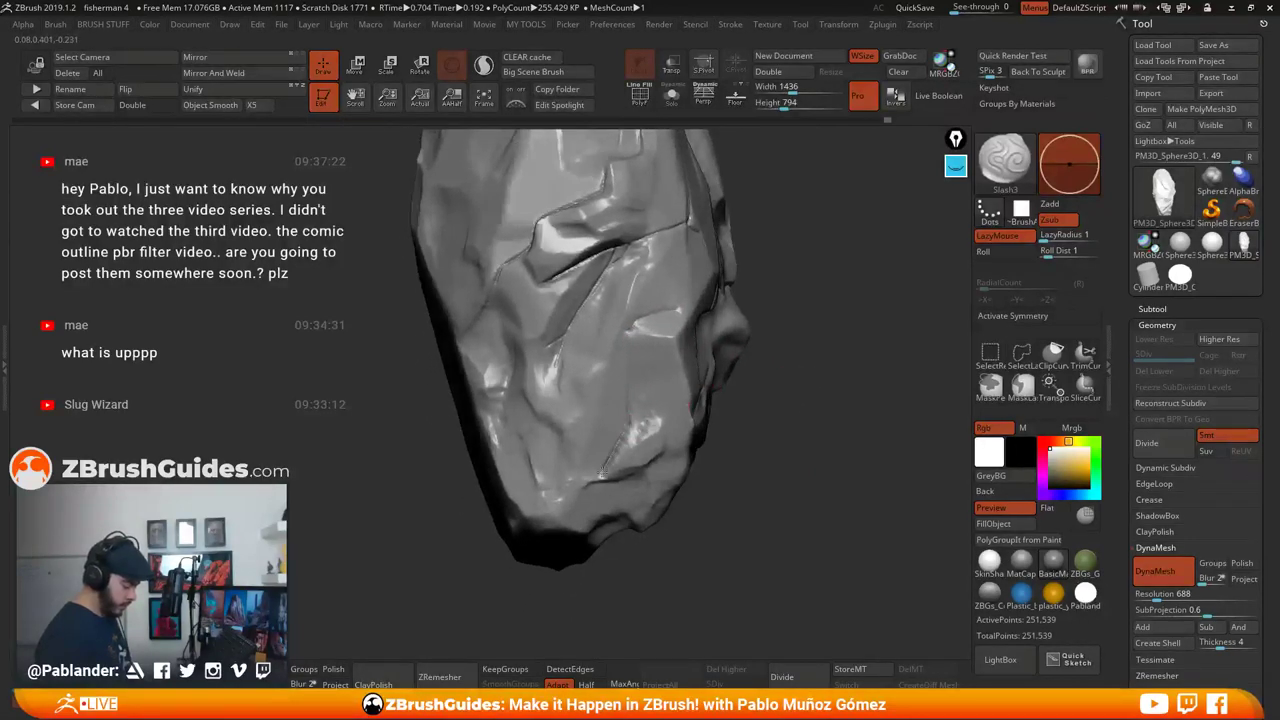
drag(697, 517, 765, 432)
right_drag(579, 350, 556, 361)
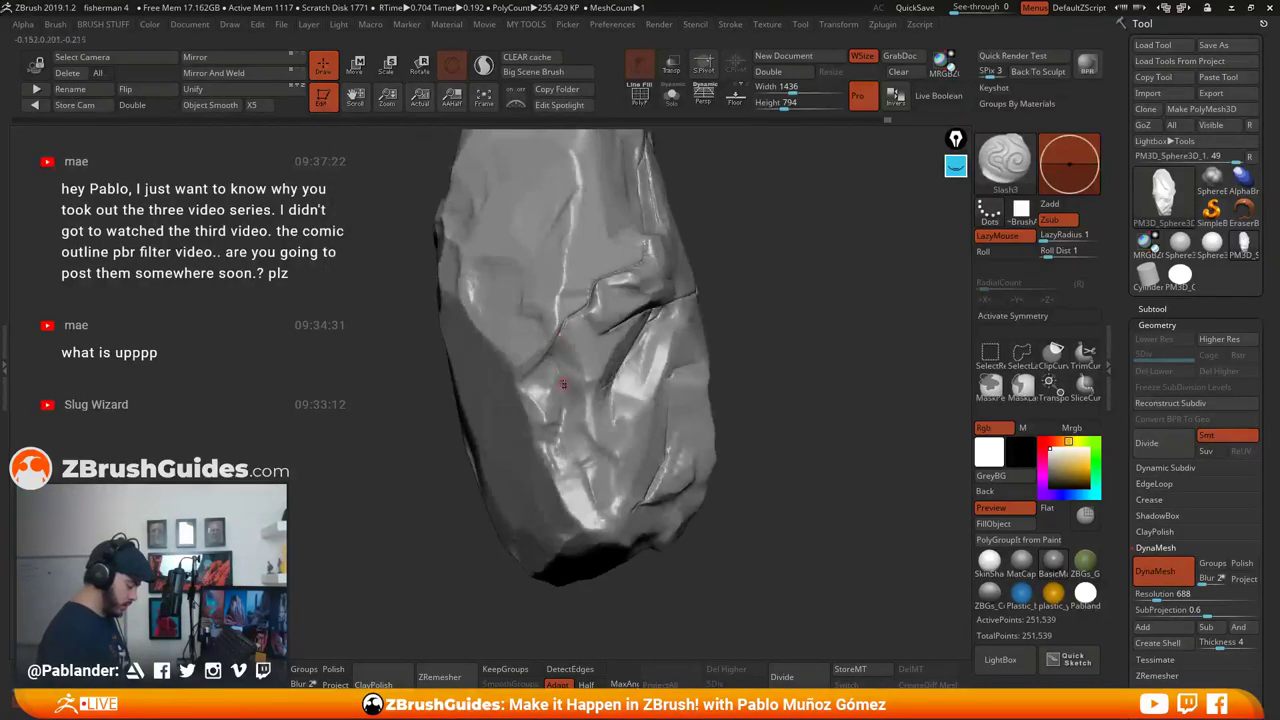
drag(564, 392, 561, 428)
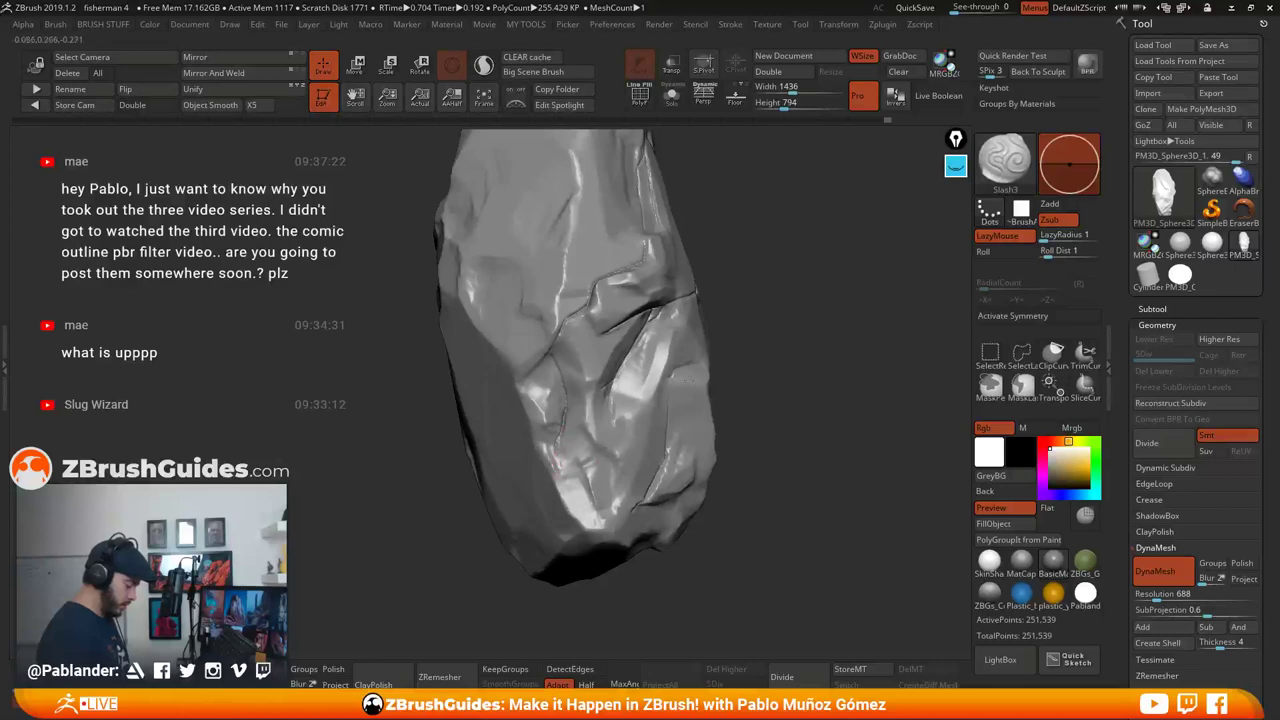
mouse_move(723, 340)
mouse_down()
mouse_move(780, 295)
mouse_move(707, 331)
mouse_move(675, 385)
mouse_move(605, 410)
mouse_up()
alt+drag(605, 410, 687, 416)
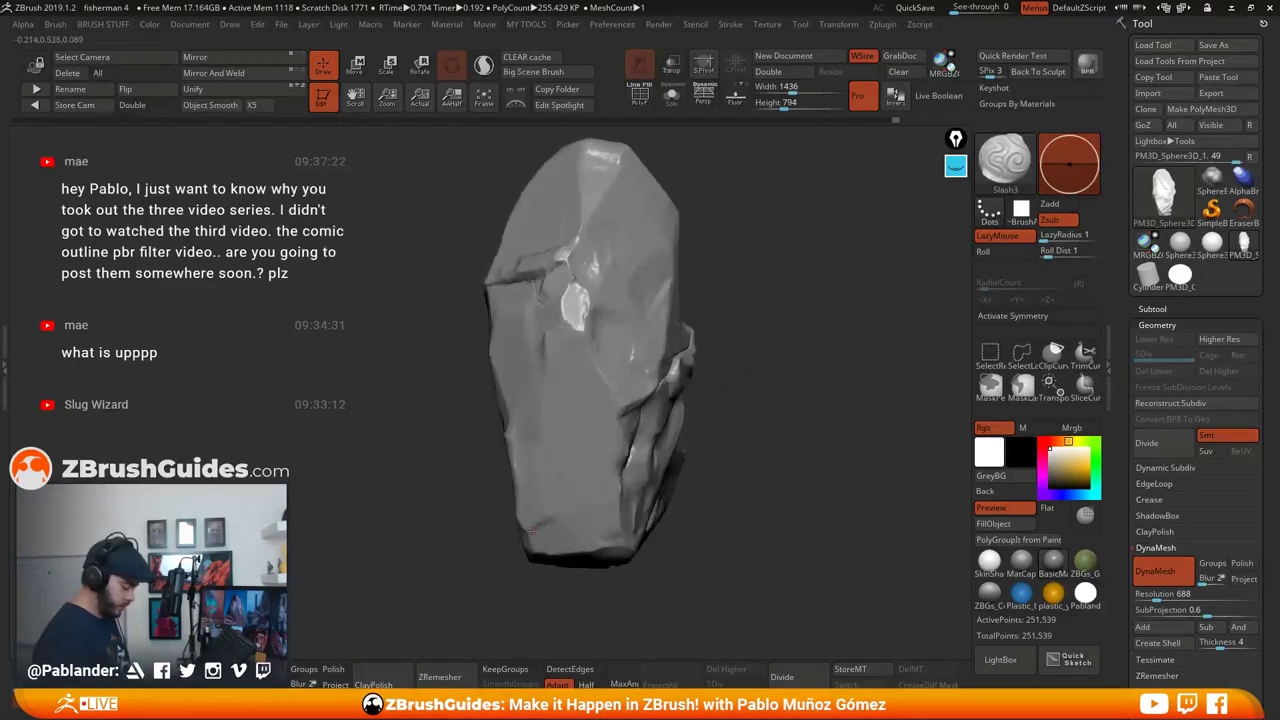
Carve a thin diagonal crack across the lower end of the narrow facet and carry it to the rough side edge
drag(735, 455, 655, 468)
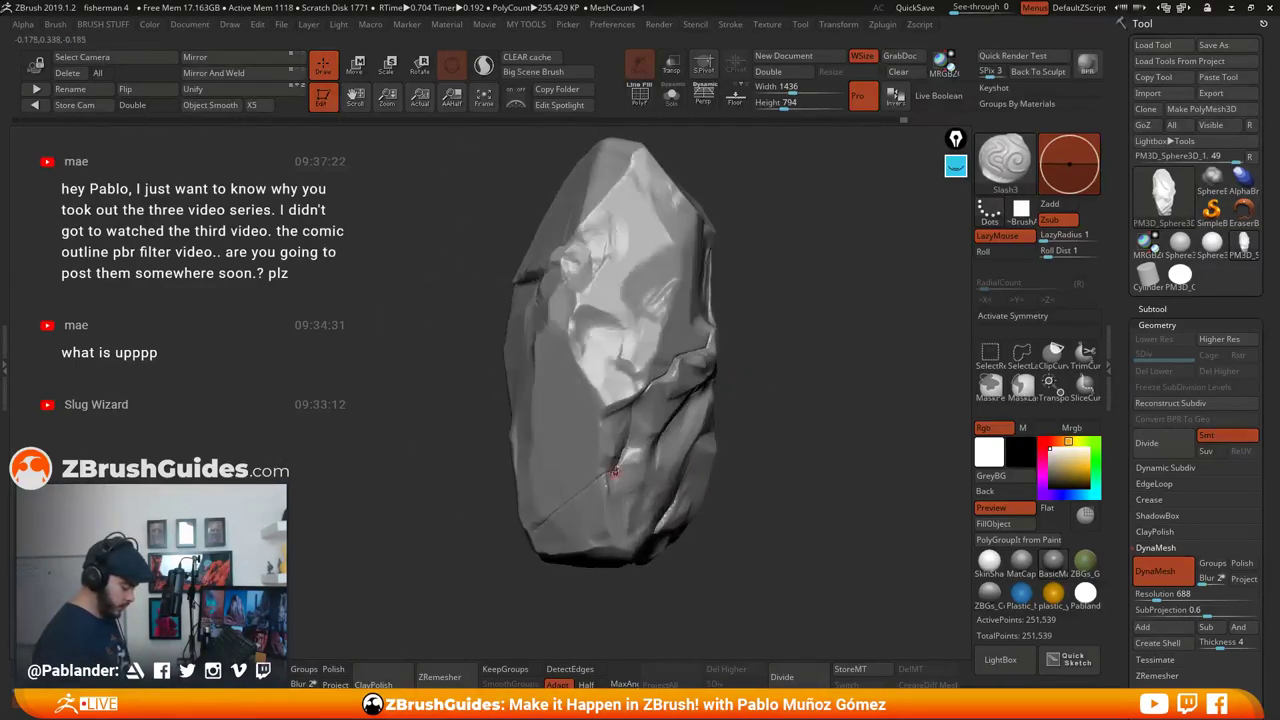
right_drag(614, 471, 769, 460)
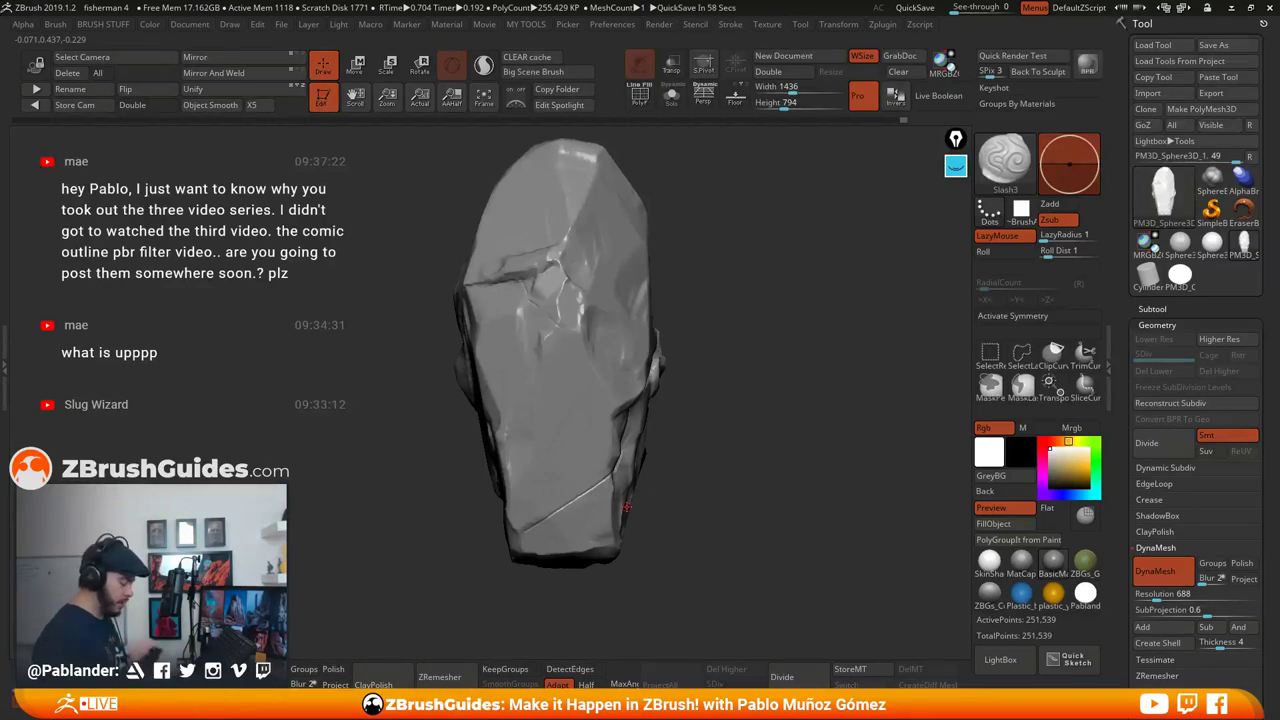
alt+drag(713, 505, 670, 453)
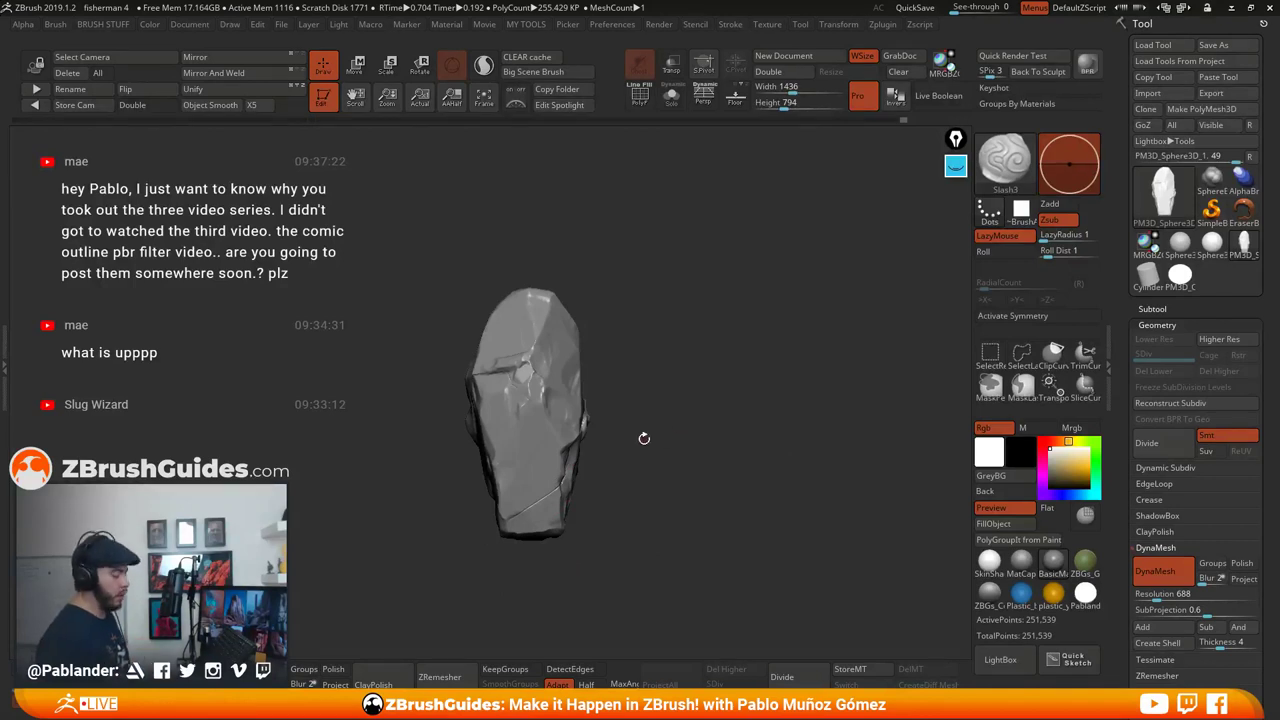
Cut a short crack across the lower end of the broad facet, just above the rock's rough base
alt+drag(712, 422, 703, 494)
drag(776, 437, 546, 421)
drag(850, 408, 722, 375)
alt+drag(722, 375, 766, 397)
drag(542, 291, 543, 306)
drag(712, 428, 650, 428)
drag(512, 572, 523, 533)
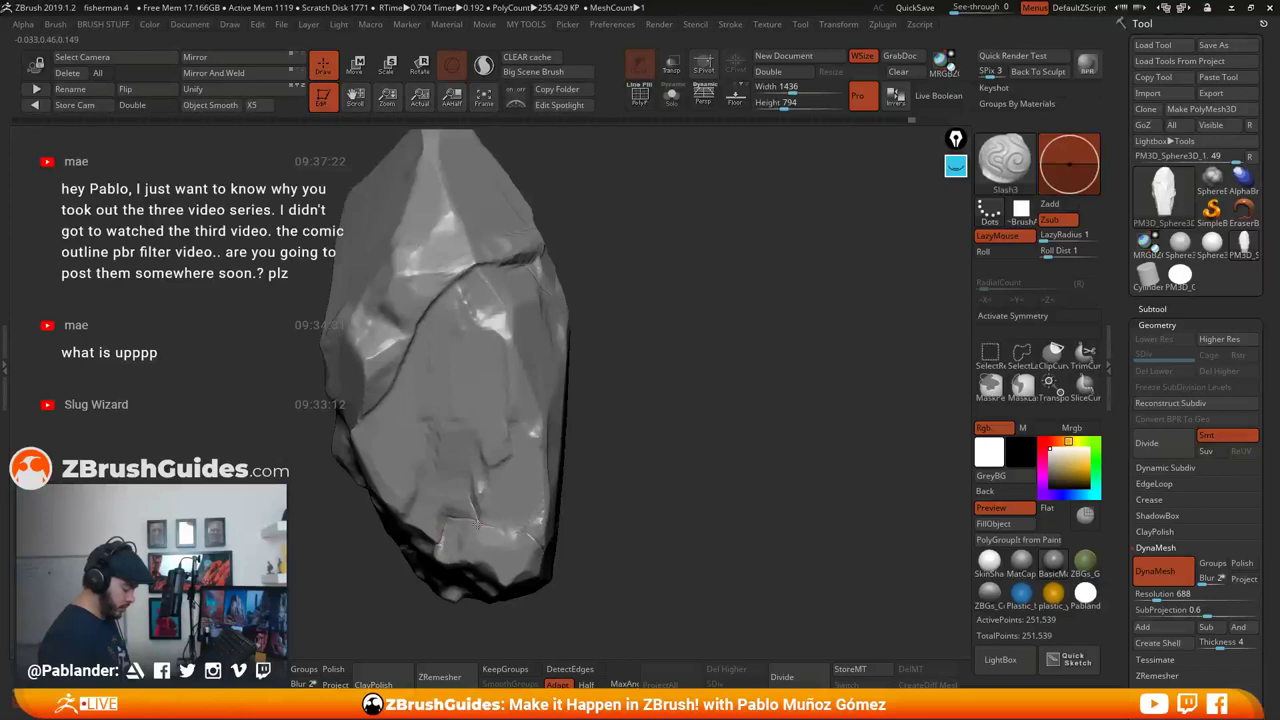
Sharpen the horizontal crack beneath the overhanging ledge and carry it to the ledge's far corner
drag(533, 487, 450, 315)
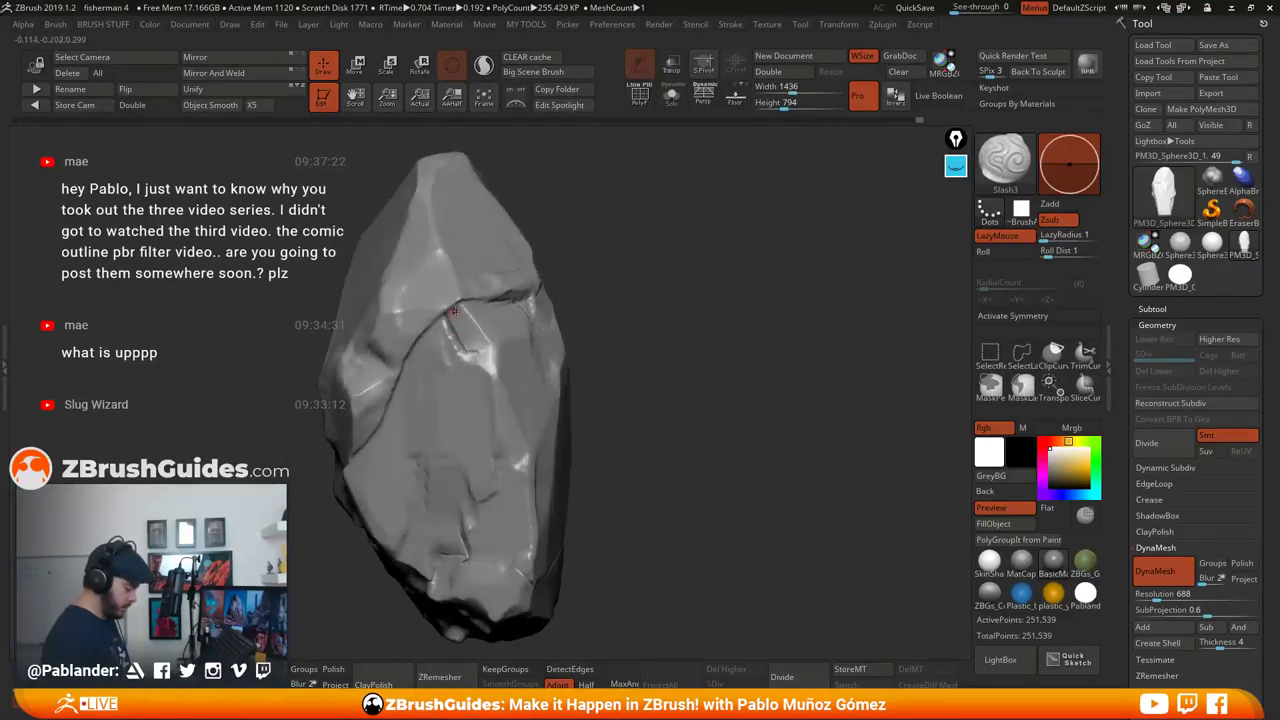
mouse_move(629, 295)
ctrl+right_down()
mouse_move(729, 322)
mouse_move(598, 323)
ctrl+right_up()
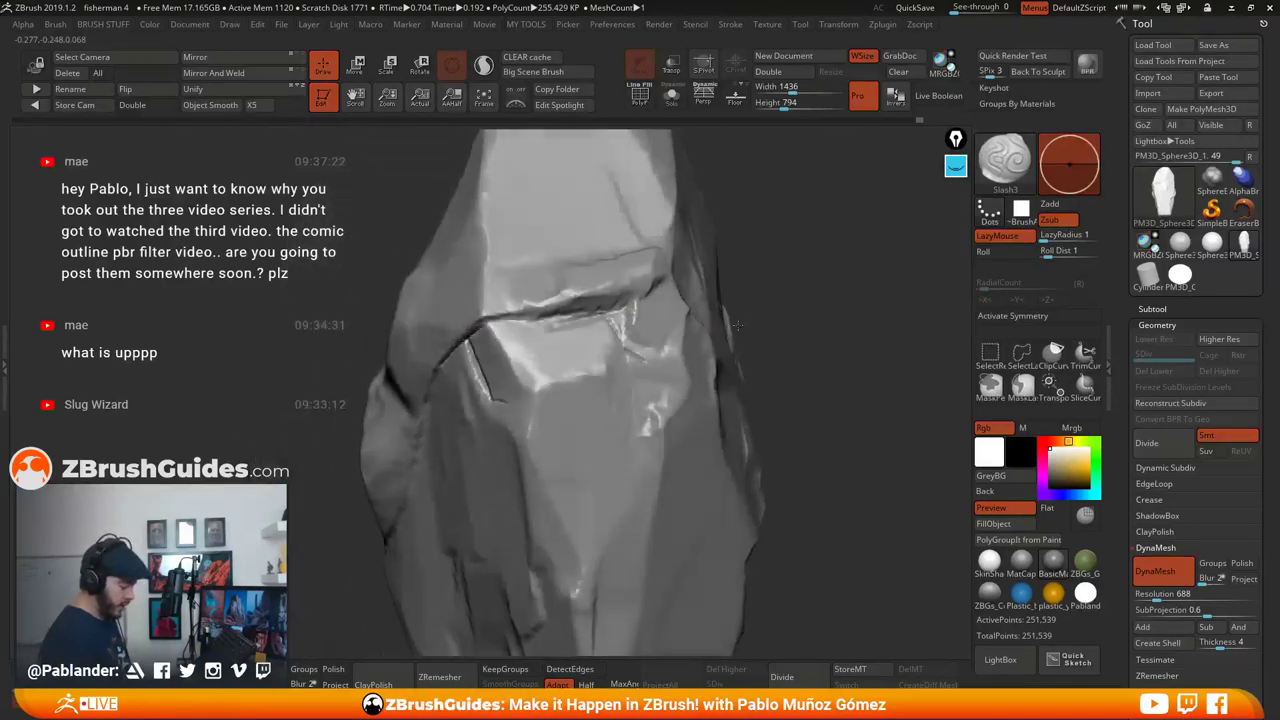
drag(499, 321, 632, 303)
drag(799, 281, 707, 295)
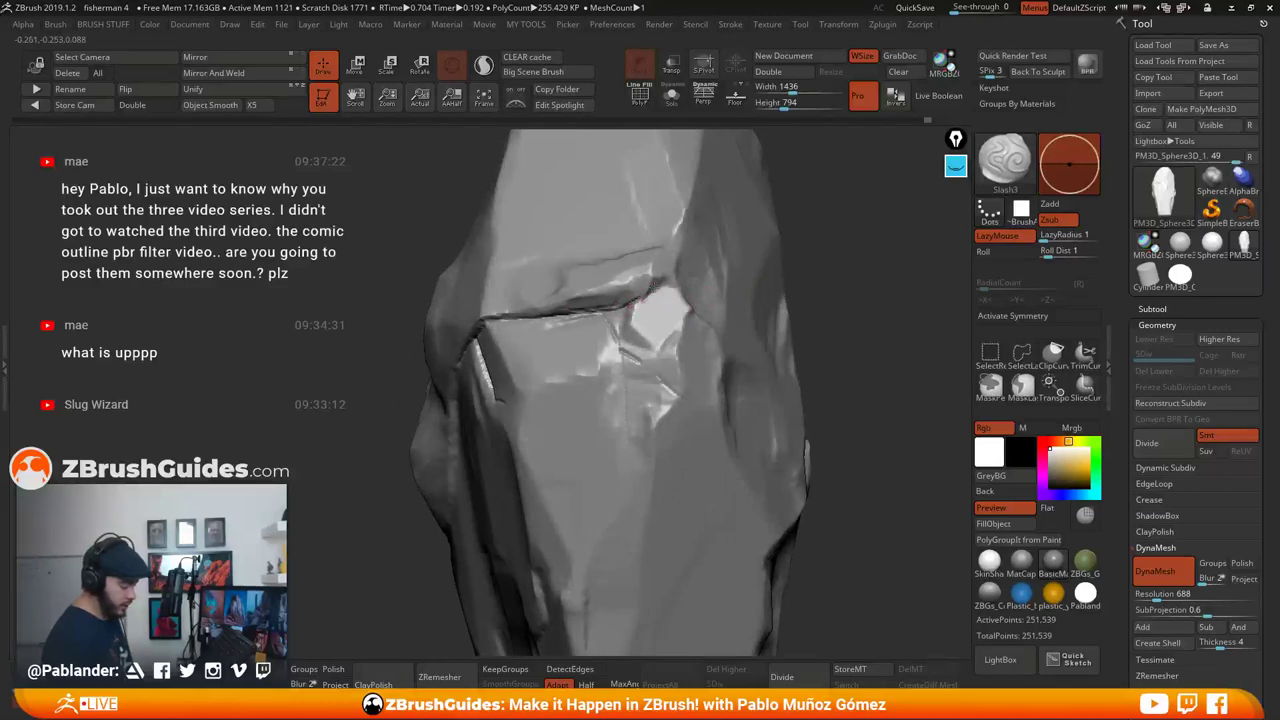
mouse_move(822, 270)
mouse_down()
mouse_move(806, 297)
mouse_move(767, 297)
mouse_up()
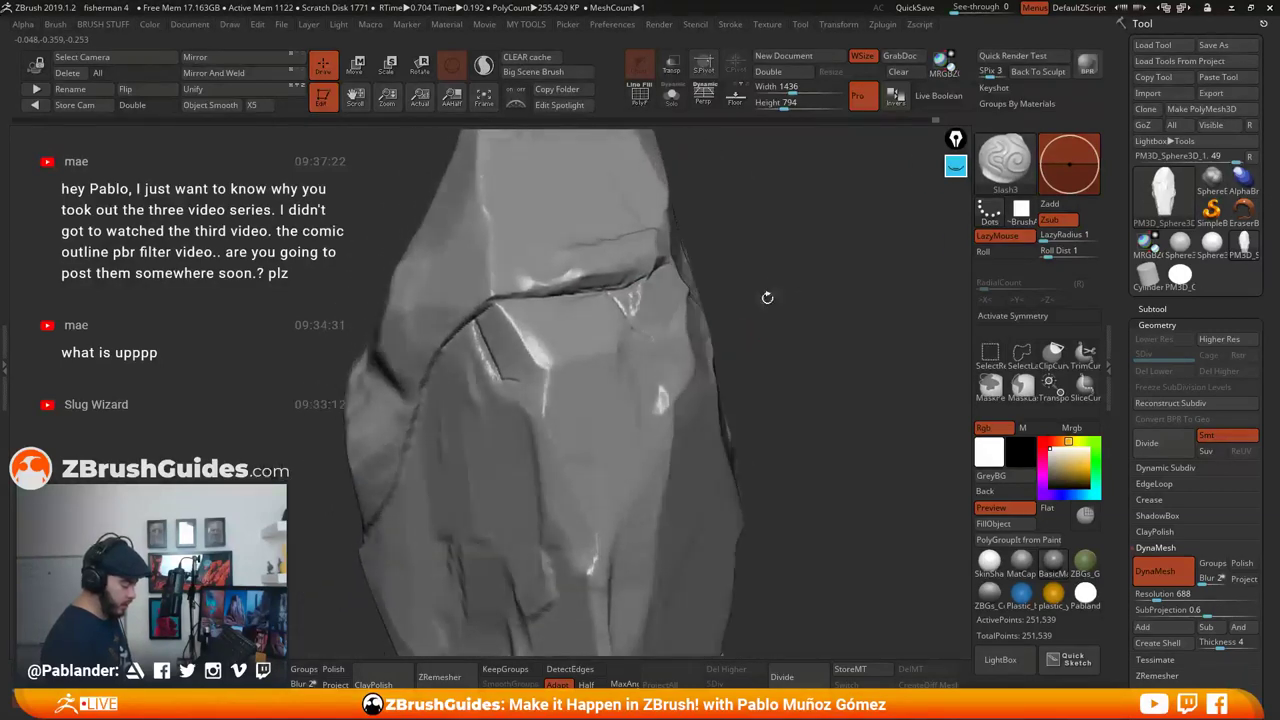
drag(636, 283, 624, 329)
Deepen the long curved crack that runs from the ledge's peak down to the rock's side edge
mouse_move(604, 318)
right_down()
mouse_move(614, 346)
mouse_move(640, 296)
right_up()
mouse_move(570, 274)
mouse_down()
mouse_move(528, 349)
mouse_move(509, 422)
mouse_up()
right_drag(511, 420, 547, 354)
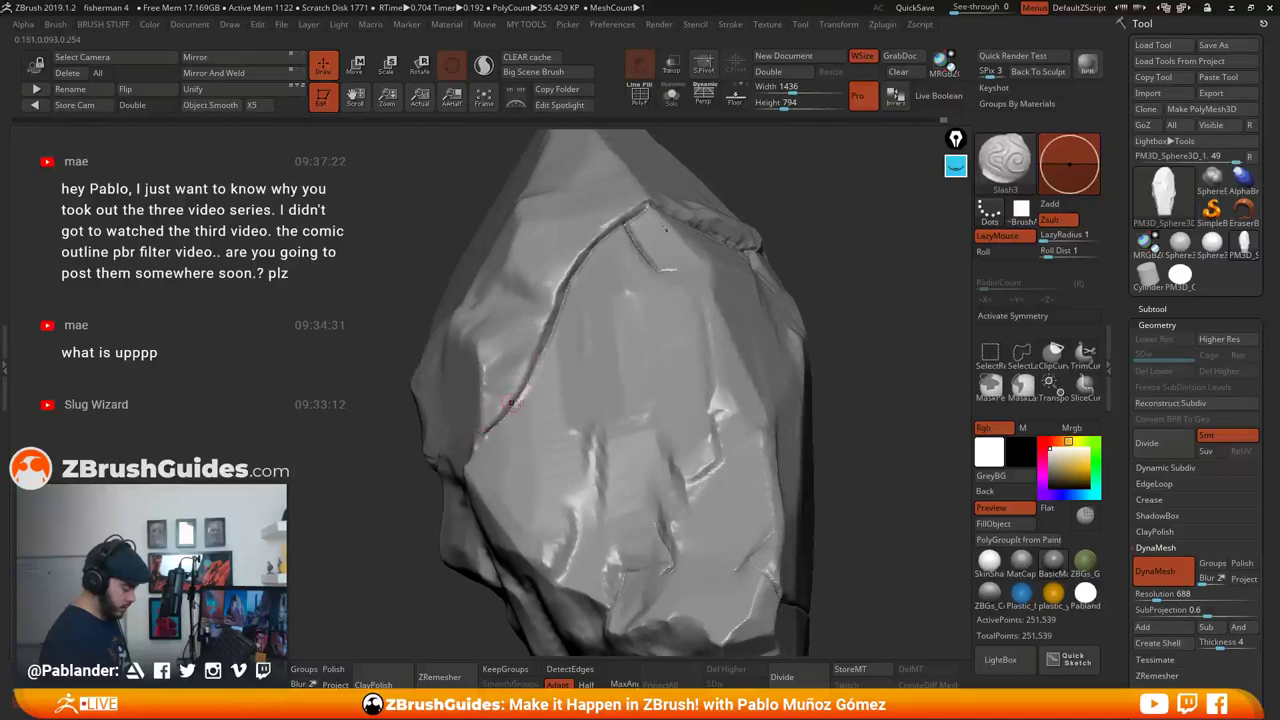
Carve thin Slash3 cracks along the facet edges near the long curved crack and around the bump on the adjoining side, smoothing where needed
drag(502, 409, 498, 440)
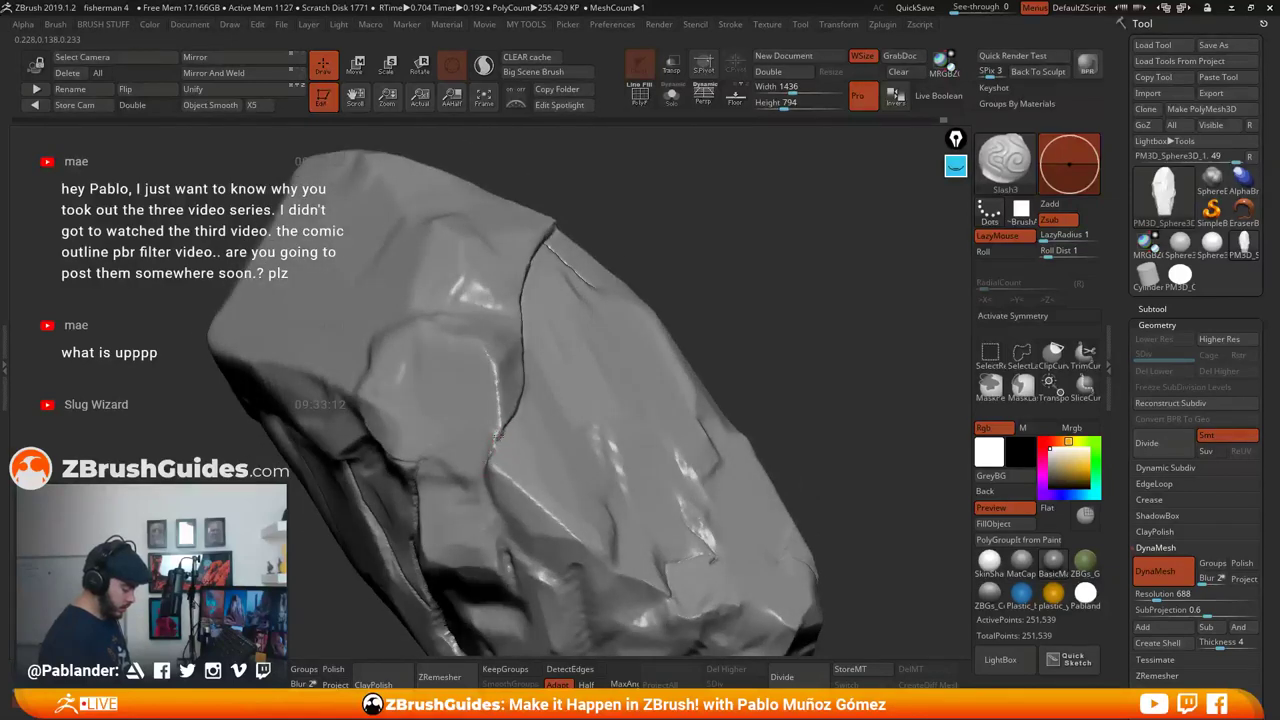
mouse_move(526, 411)
mouse_down()
mouse_move(554, 366)
mouse_move(477, 390)
mouse_up()
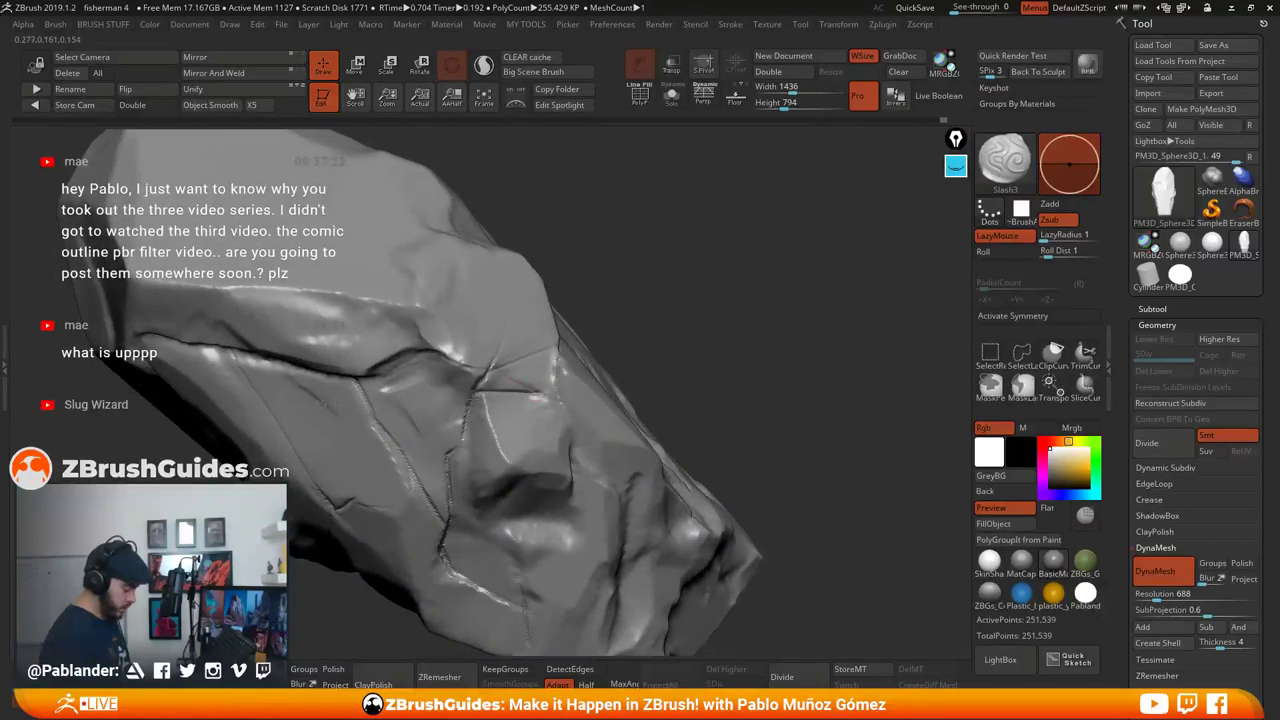
mouse_move(682, 369)
alt+mouse_down()
mouse_move(660, 314)
mouse_move(608, 308)
mouse_move(680, 318)
alt+mouse_up()
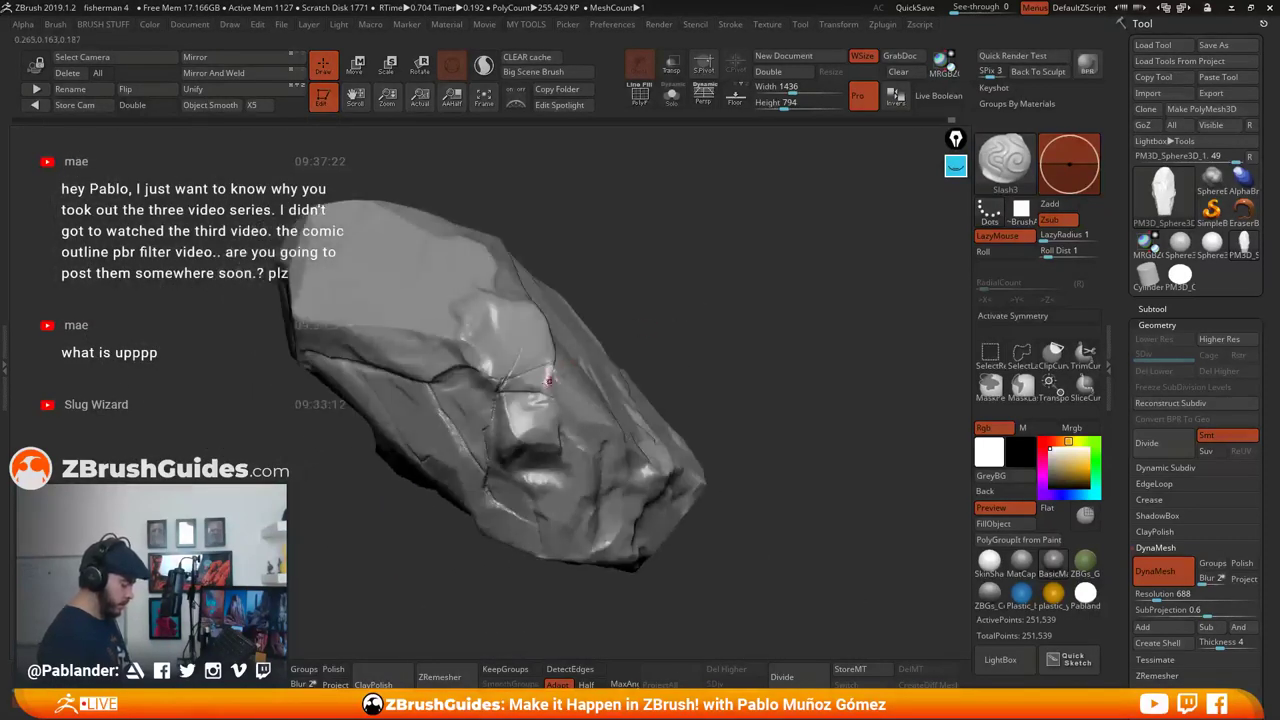
drag(548, 378, 607, 324)
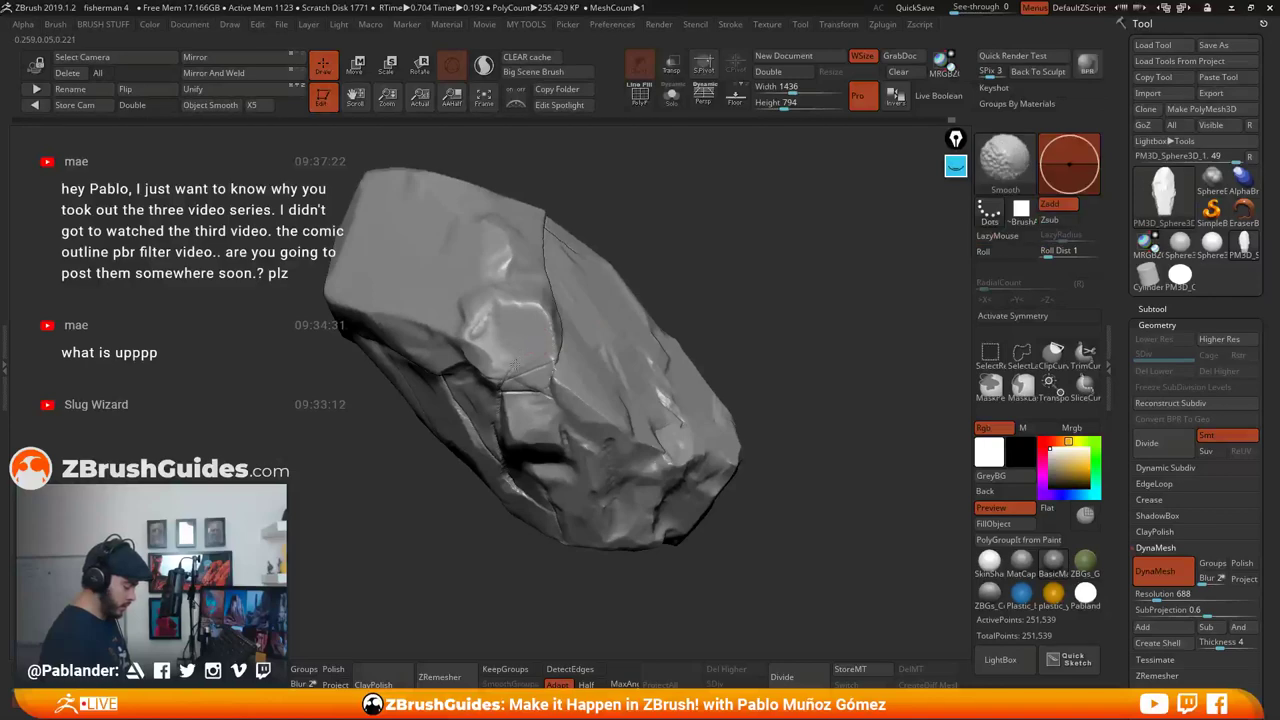
drag(531, 343, 594, 297)
drag(686, 217, 640, 358)
mouse_move(407, 257)
shift+mouse_down()
mouse_move(472, 424)
mouse_move(520, 474)
shift+mouse_up()
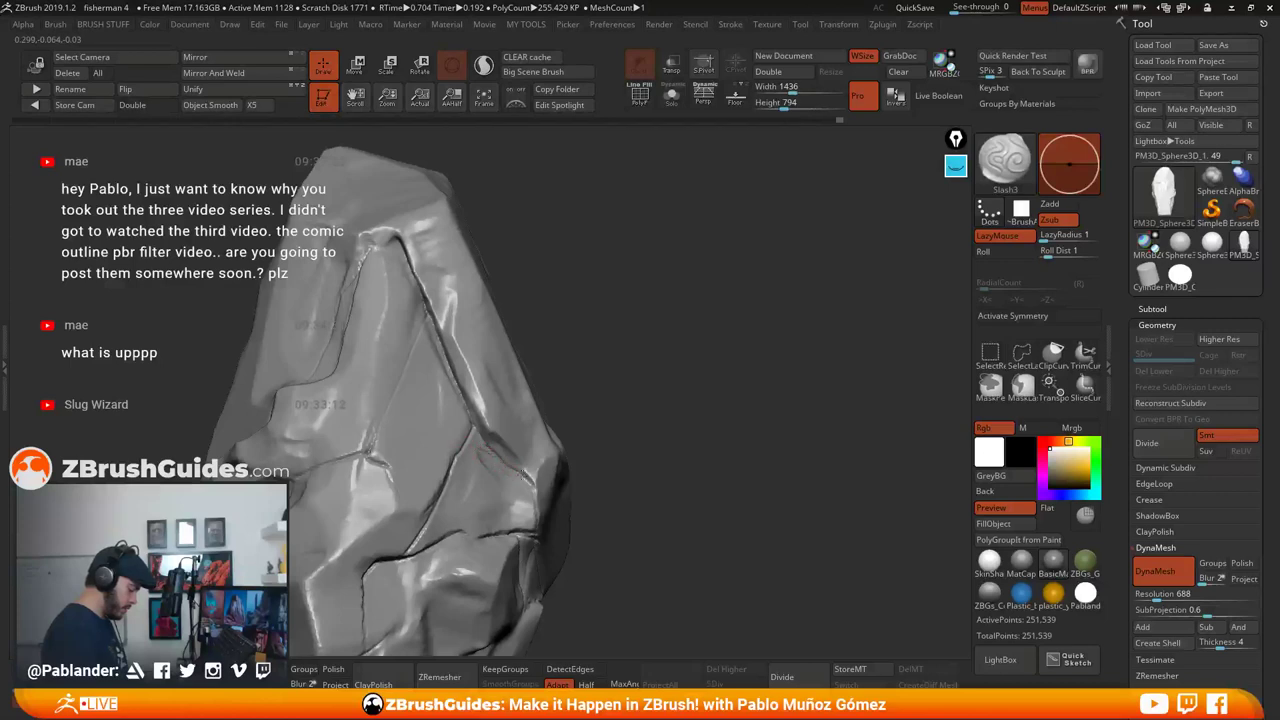
Cut fine Slash3 cracks into the triangular panels beside the deep angular groove and across the chipped side faces of the rock
drag(521, 264, 674, 290)
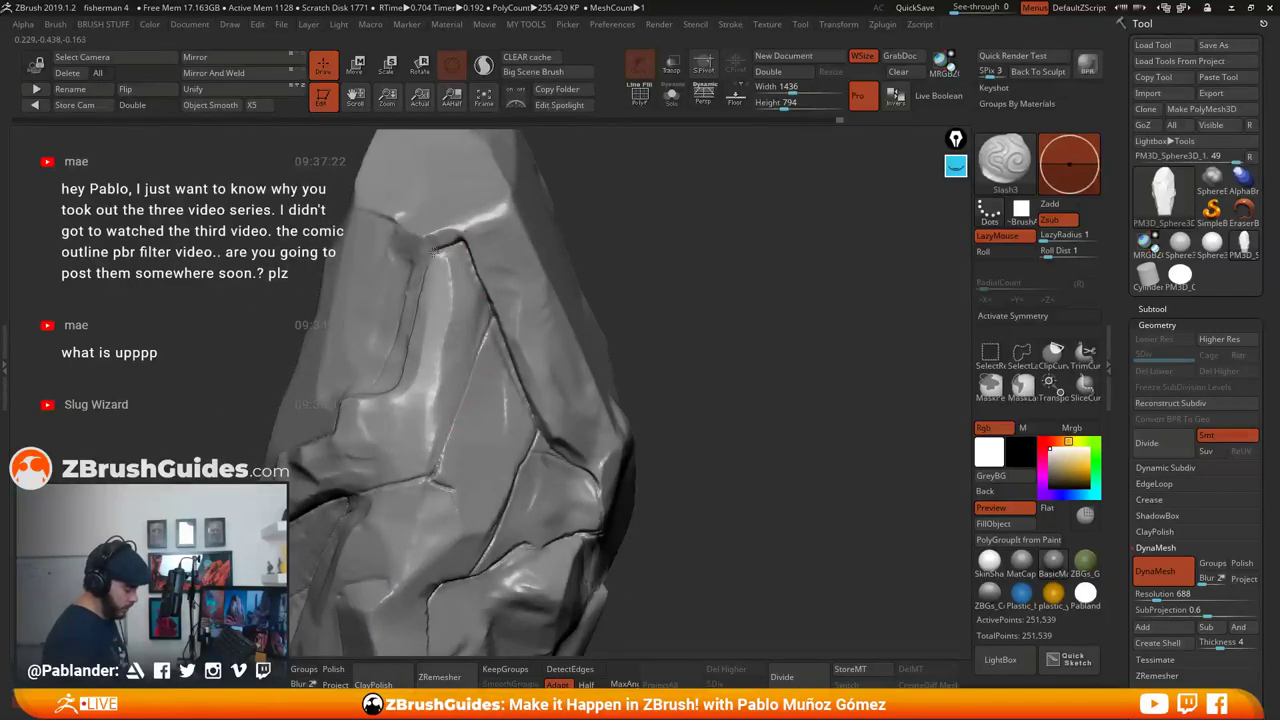
drag(575, 270, 708, 316)
right_drag(708, 316, 432, 410)
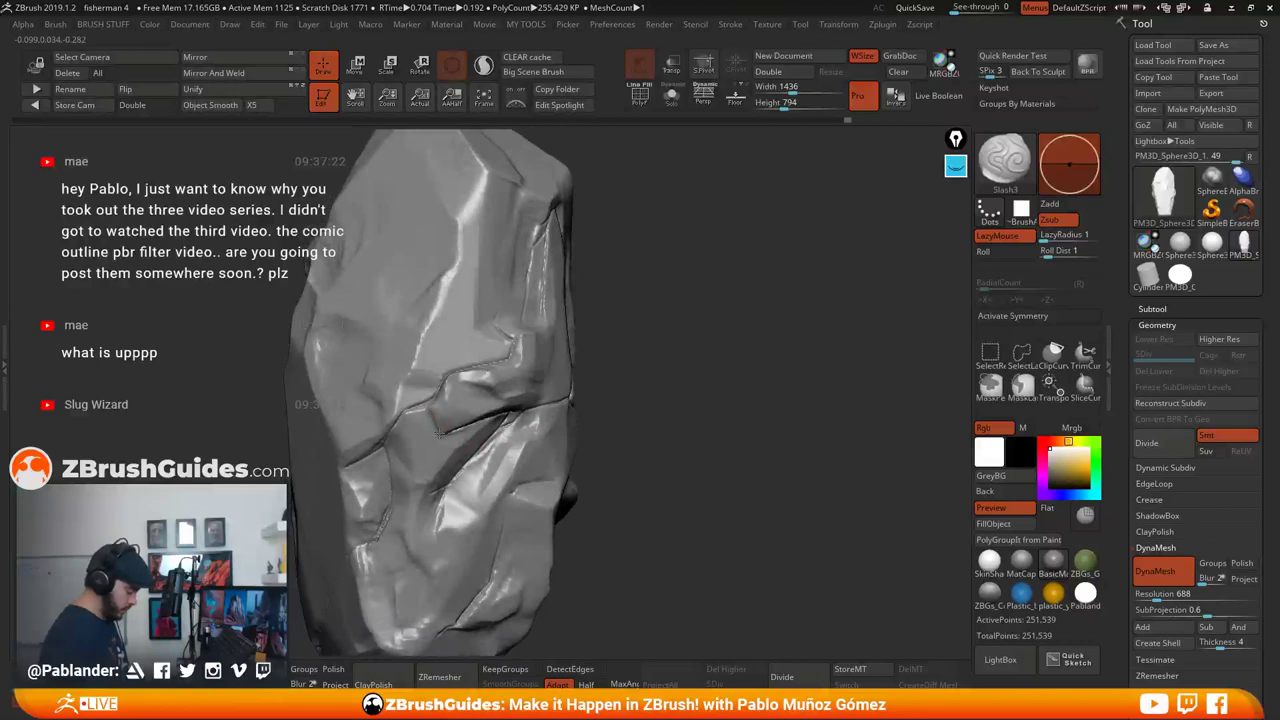
mouse_move(434, 506)
right_down()
mouse_move(480, 470)
mouse_move(368, 452)
mouse_move(410, 457)
right_up()
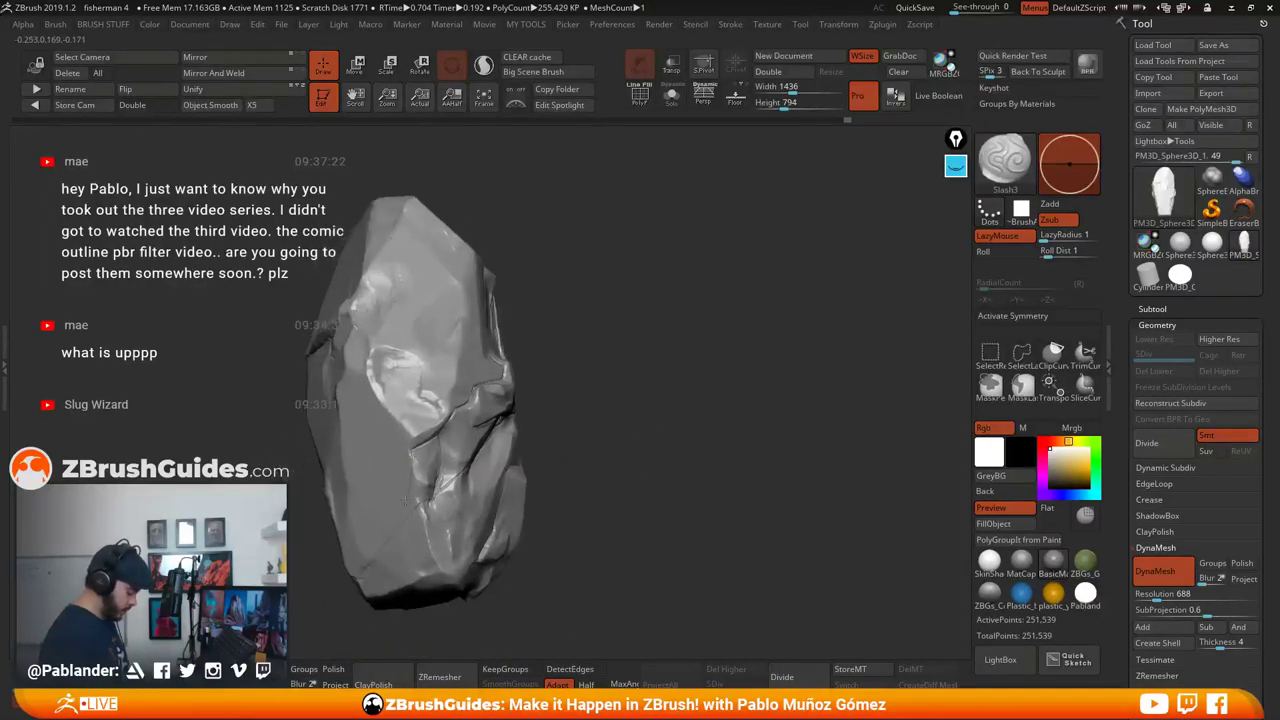
mouse_move(399, 525)
right_down()
mouse_move(643, 446)
mouse_move(620, 443)
mouse_move(632, 431)
right_up()
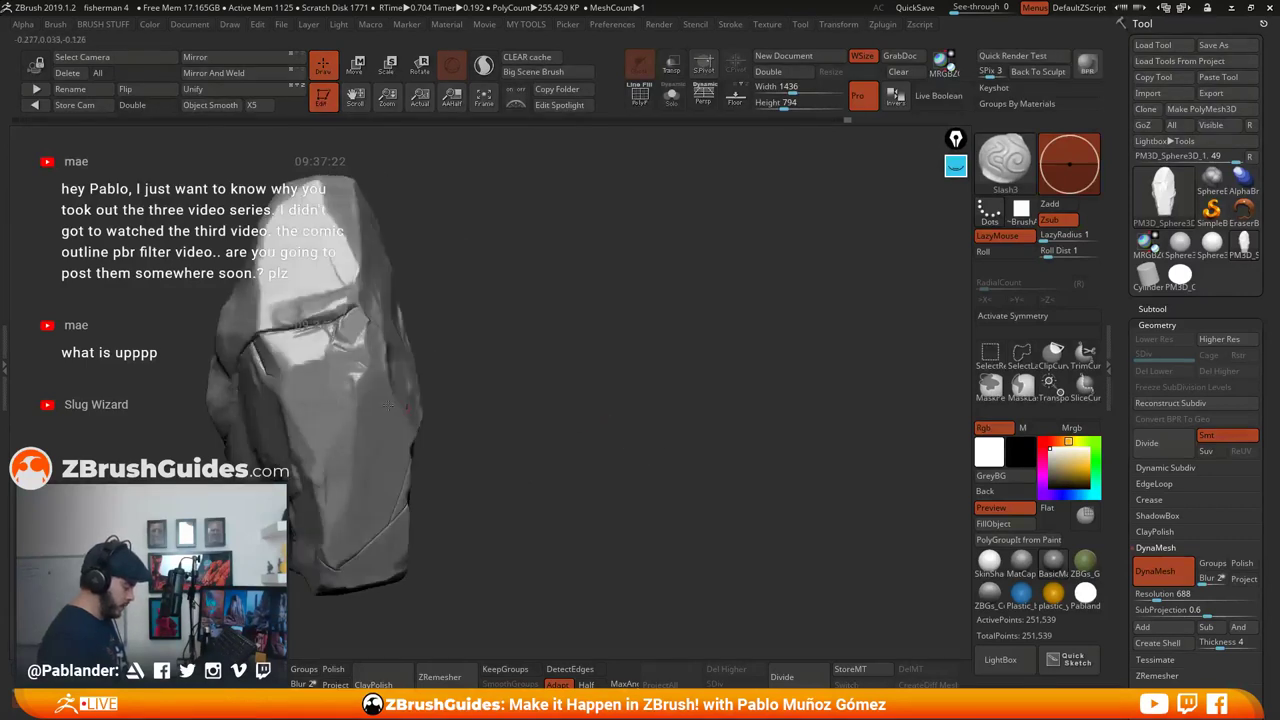
mouse_move(580, 368)
right_down()
mouse_move(721, 422)
mouse_move(634, 409)
mouse_move(537, 356)
mouse_move(529, 389)
mouse_move(479, 376)
right_up()
mouse_move(594, 420)
right_down()
mouse_move(640, 410)
mouse_move(626, 368)
mouse_move(523, 413)
right_up()
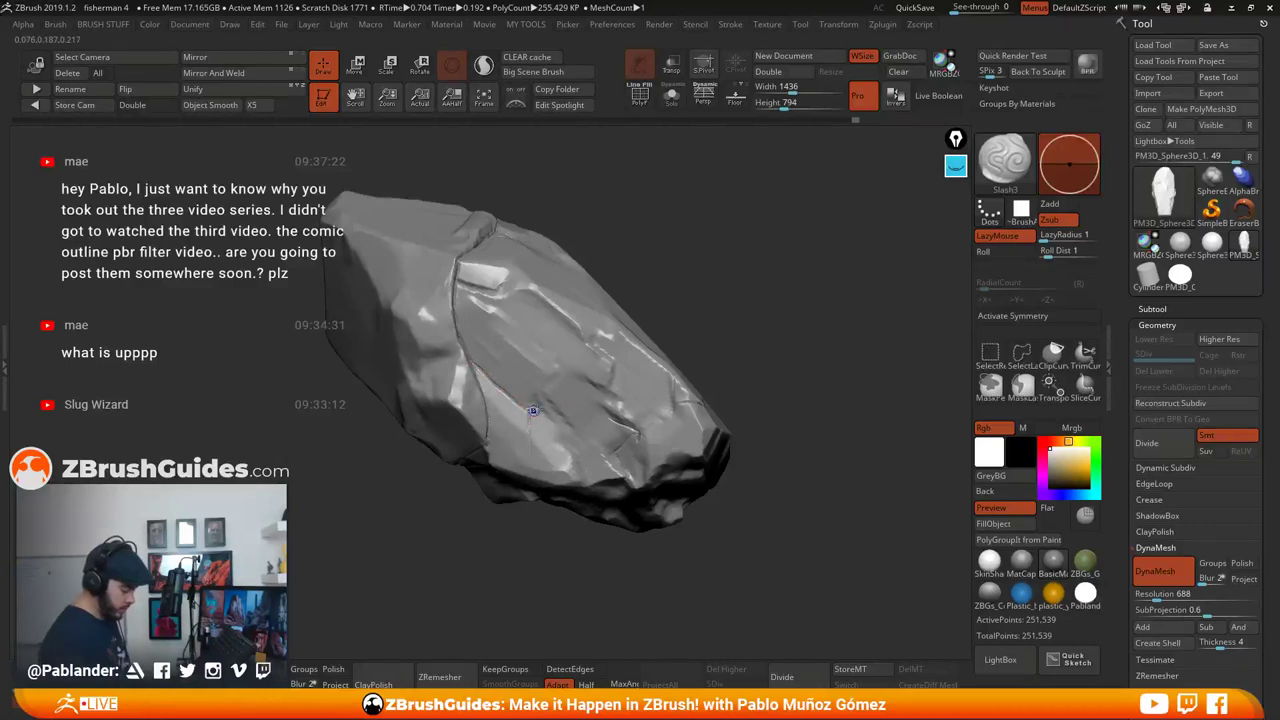
Carve a thin diagonal Slash3 crack across the flat face on the lower part of the rock
right_drag(728, 308, 585, 352)
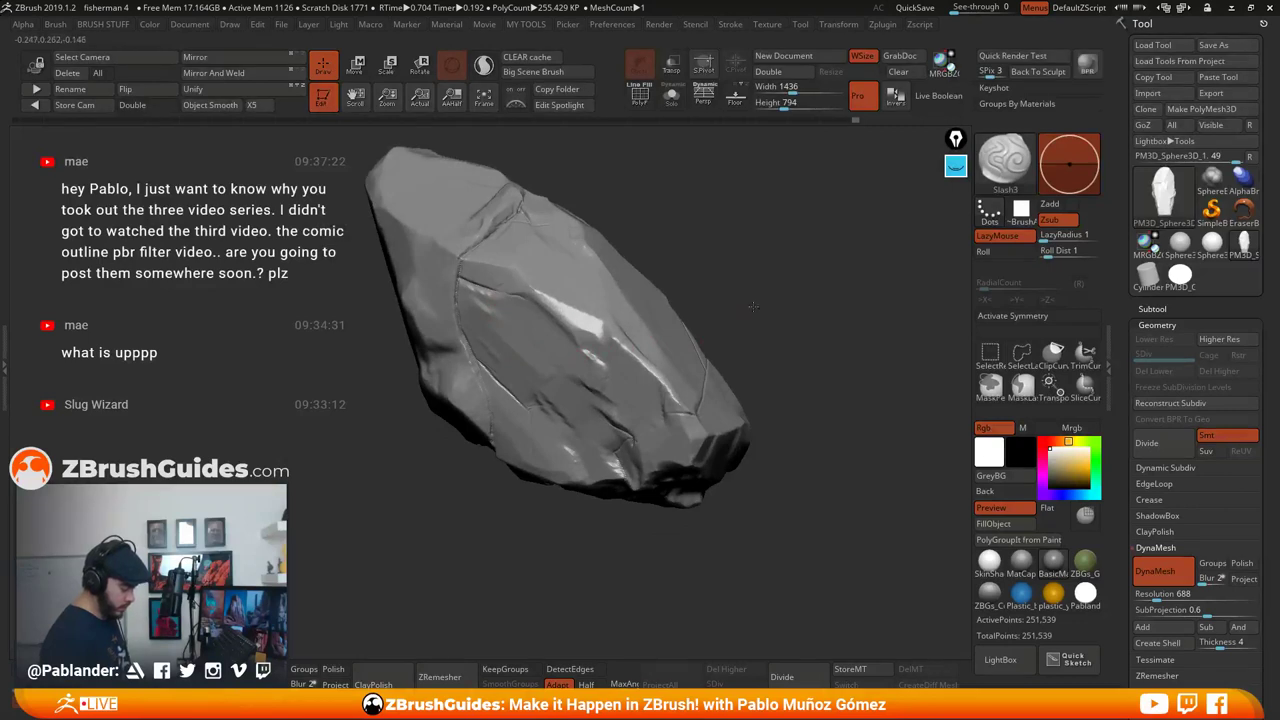
drag(756, 304, 579, 344)
right_drag(607, 299, 653, 325)
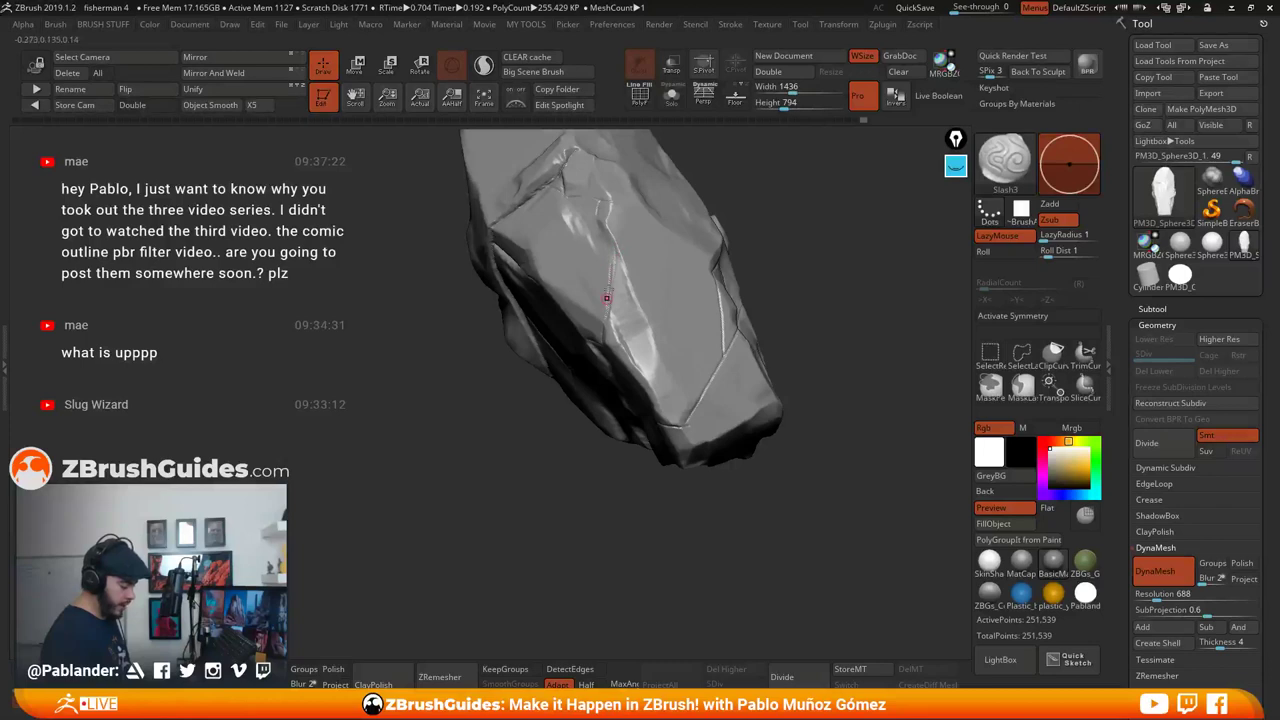
right_drag(616, 263, 799, 257)
drag(716, 333, 668, 349)
right_drag(614, 286, 635, 281)
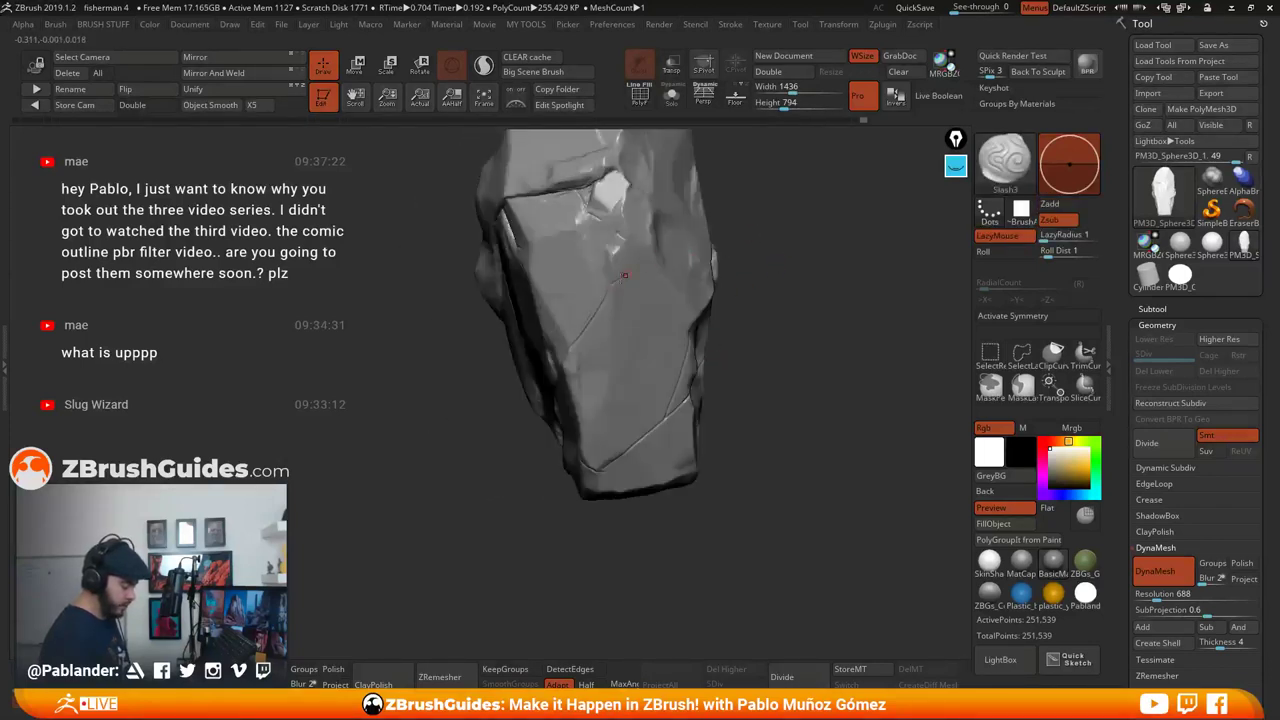
Add short Slash3 cracks to the chipped front panel and a branch off the junction of the long curved crack
key(shift)
right_drag(591, 318, 681, 340)
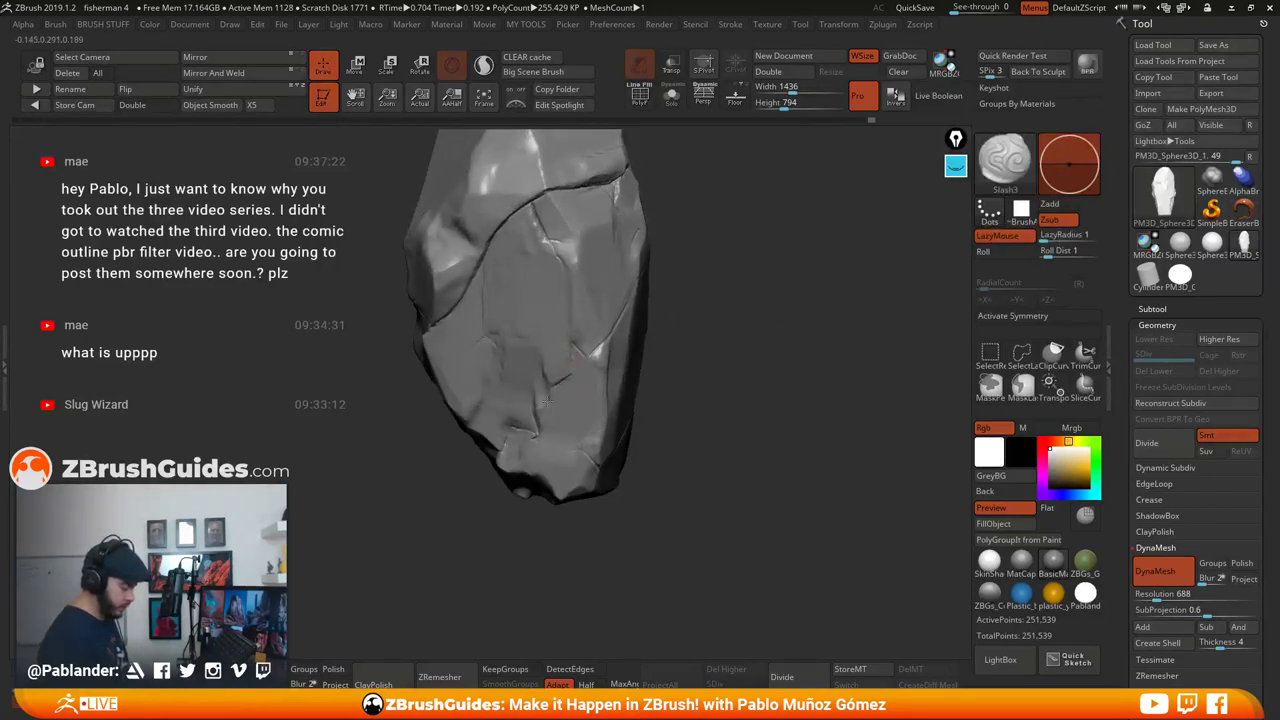
drag(652, 411, 690, 415)
mouse_move(529, 439)
mouse_down()
mouse_move(557, 448)
mouse_move(692, 413)
mouse_move(743, 351)
mouse_move(729, 317)
mouse_up()
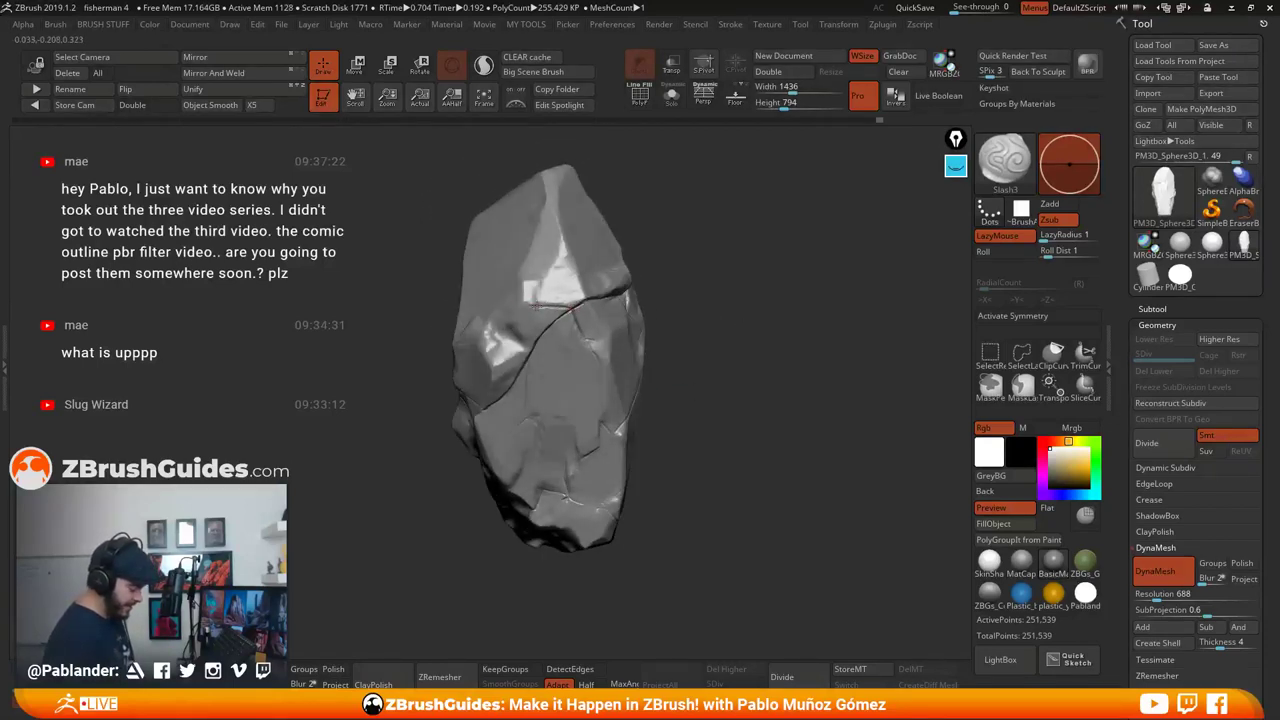
drag(744, 337, 678, 306)
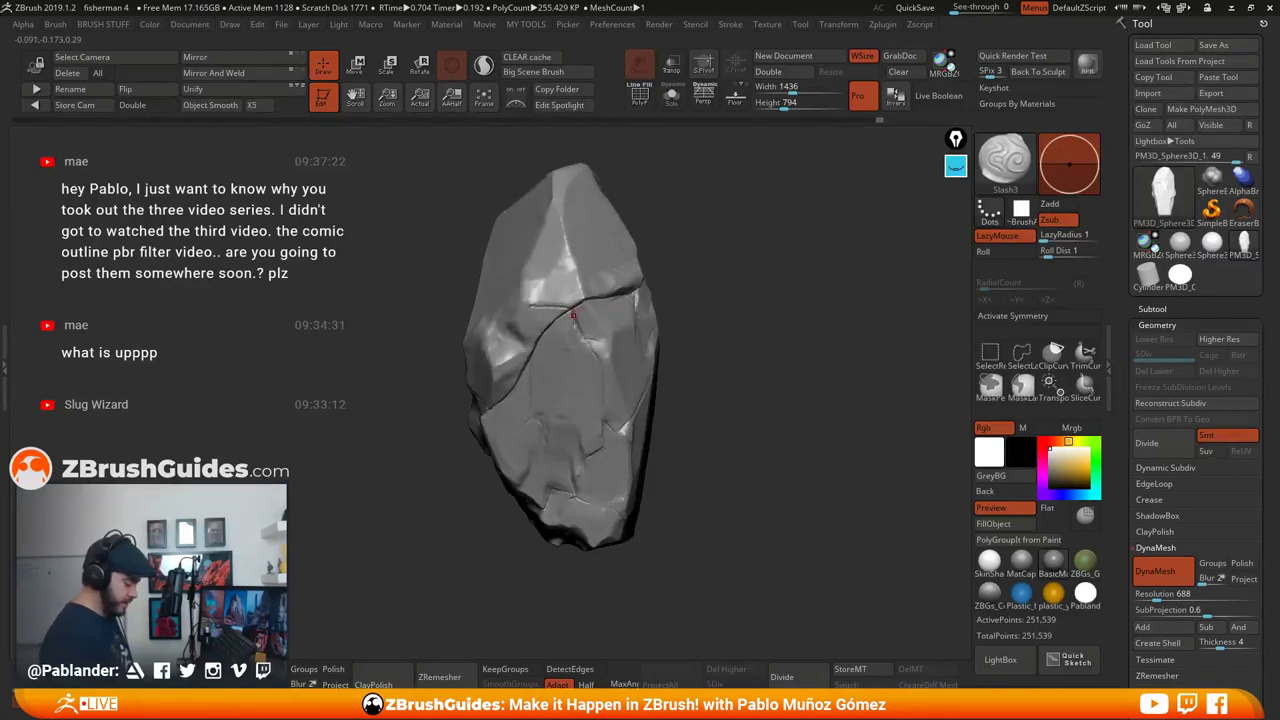
right_drag(629, 324, 600, 316)
right_drag(709, 307, 392, 425)
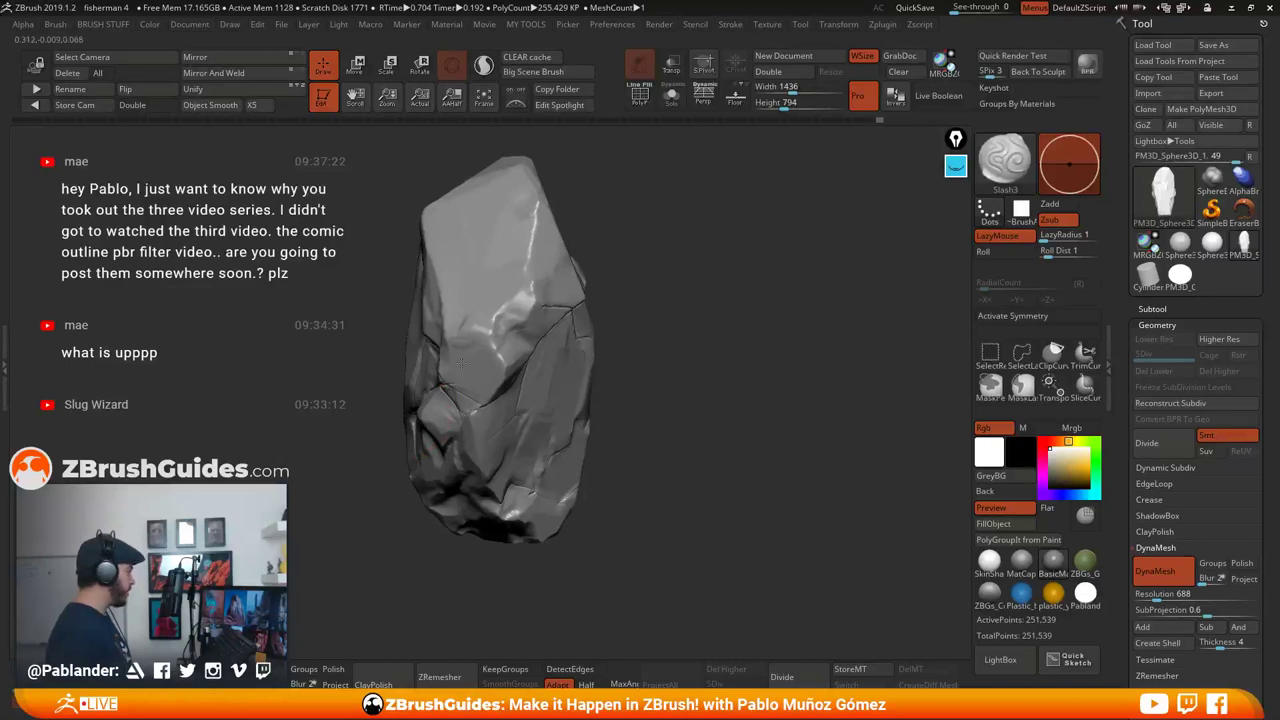
Carve a fine Slash3 crack across the large flat upper facet and continue the detail around its lower edge, softening it with Smooth
mouse_move(684, 374)
right_down()
mouse_move(760, 363)
mouse_move(744, 373)
right_up()
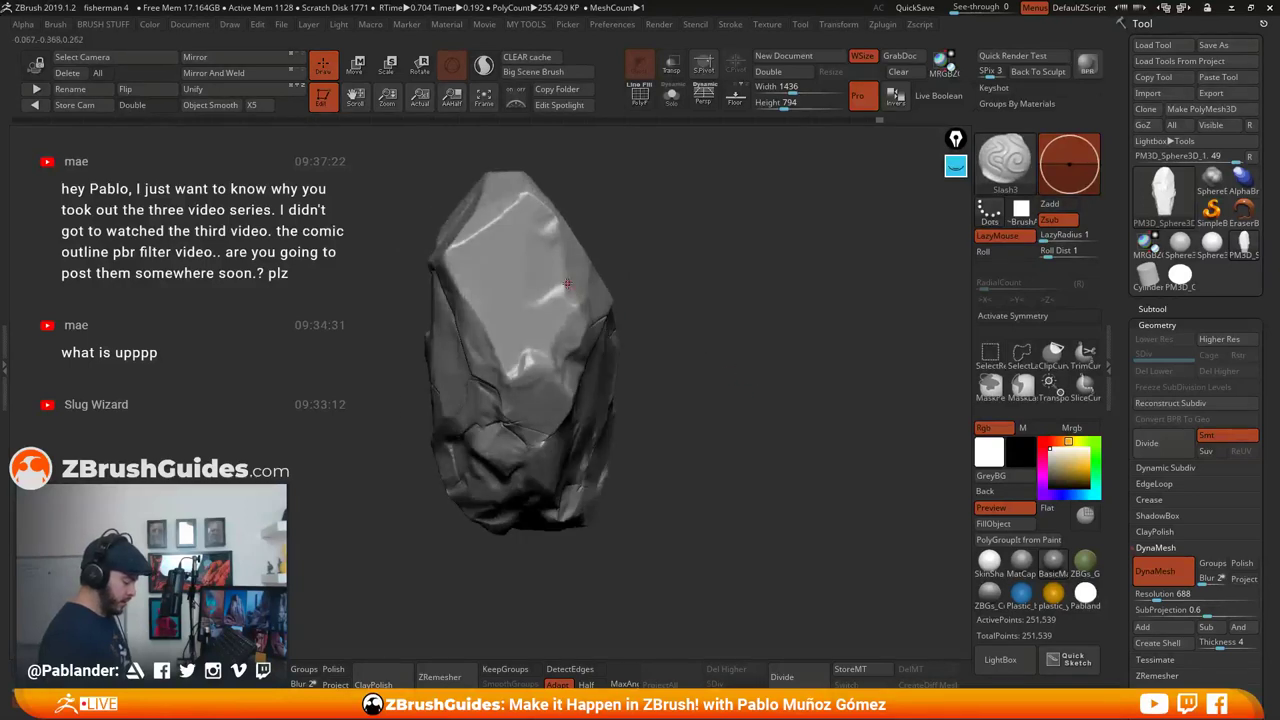
right_drag(482, 328, 539, 327)
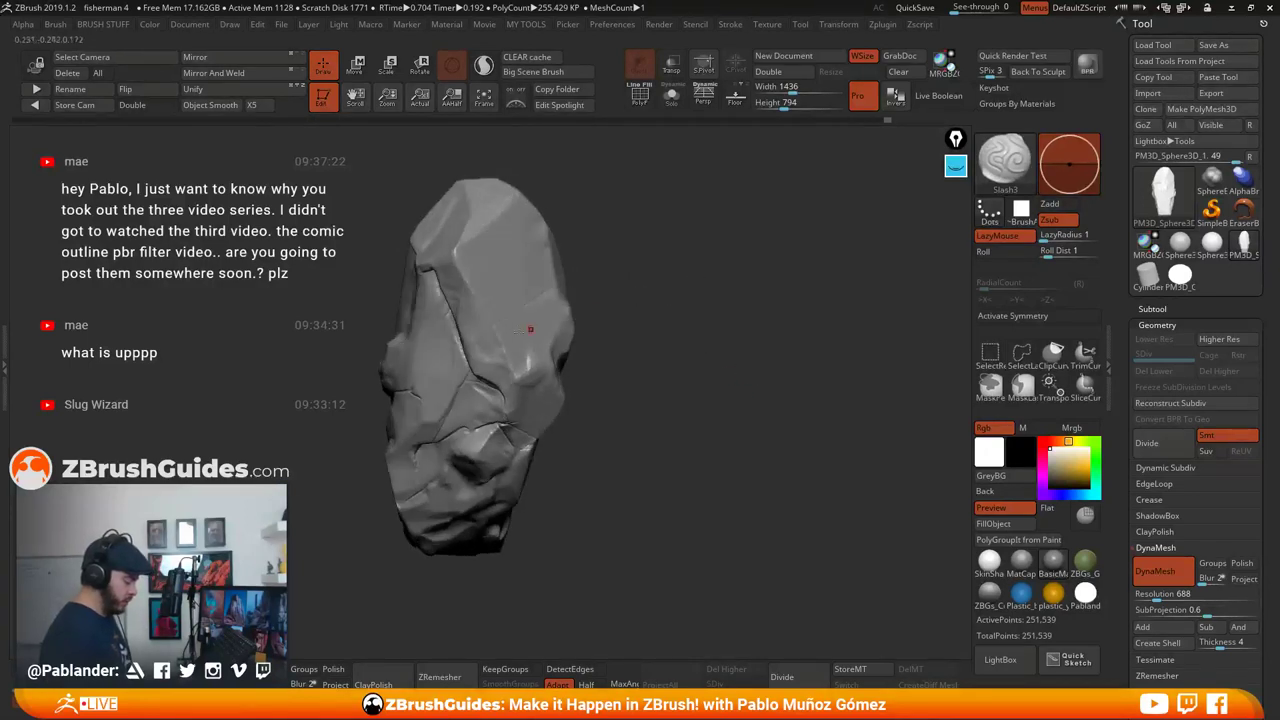
right_drag(465, 340, 574, 282)
key(shift)
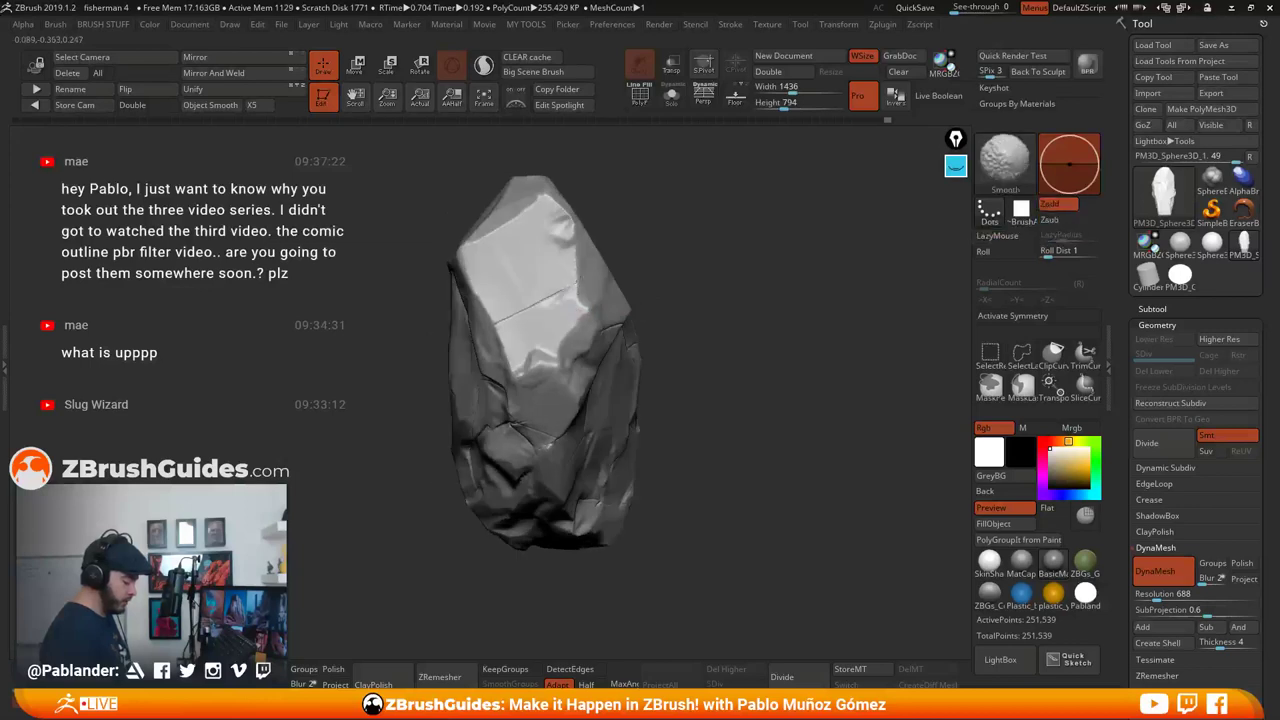
right_drag(654, 286, 478, 333)
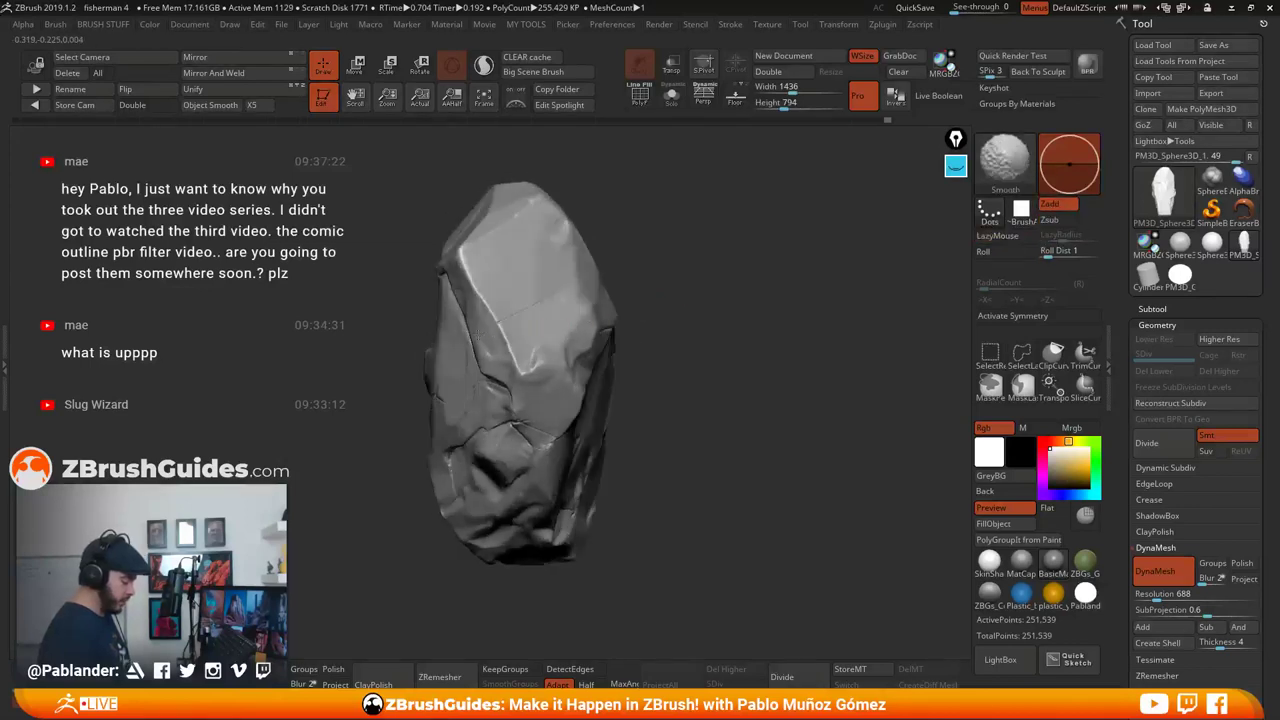
right_drag(565, 302, 694, 380)
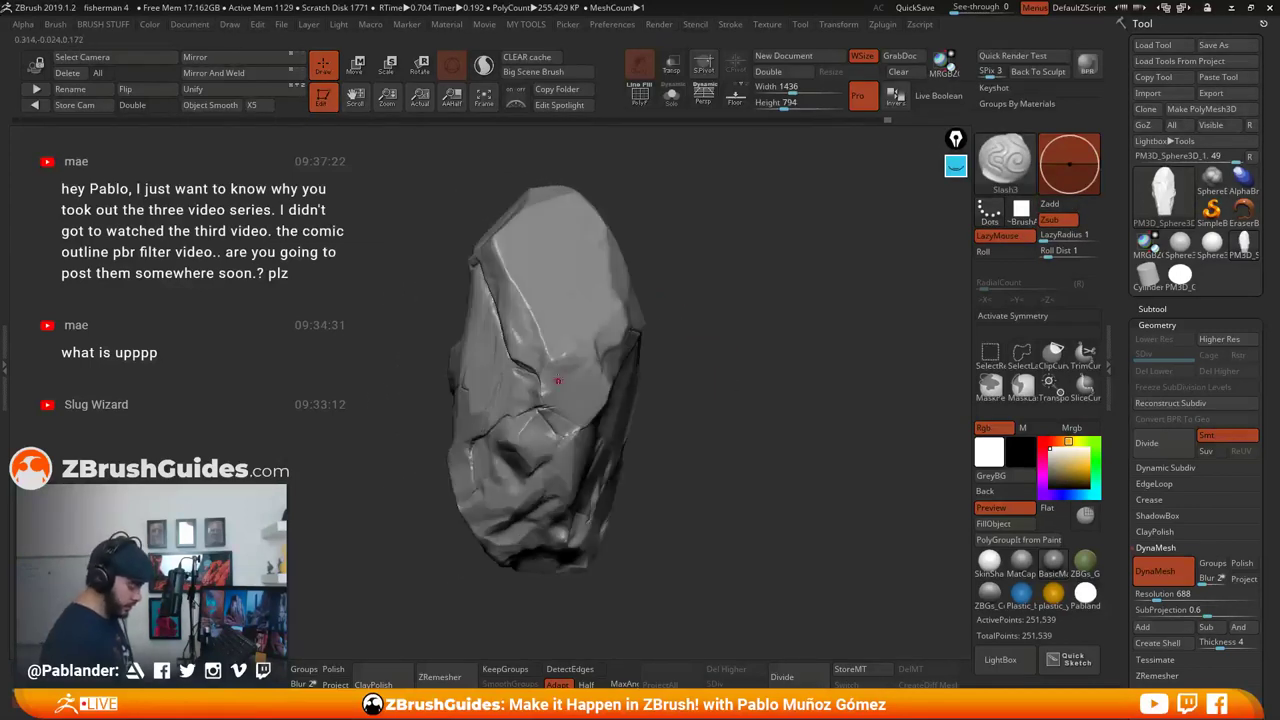
mouse_move(538, 380)
right_down()
mouse_move(660, 385)
mouse_move(674, 446)
mouse_move(761, 380)
mouse_move(750, 434)
mouse_move(740, 358)
mouse_move(800, 320)
right_up()
Quick-save the project and open the ClayPolish settings for the rock's geometry
click(914, 8)
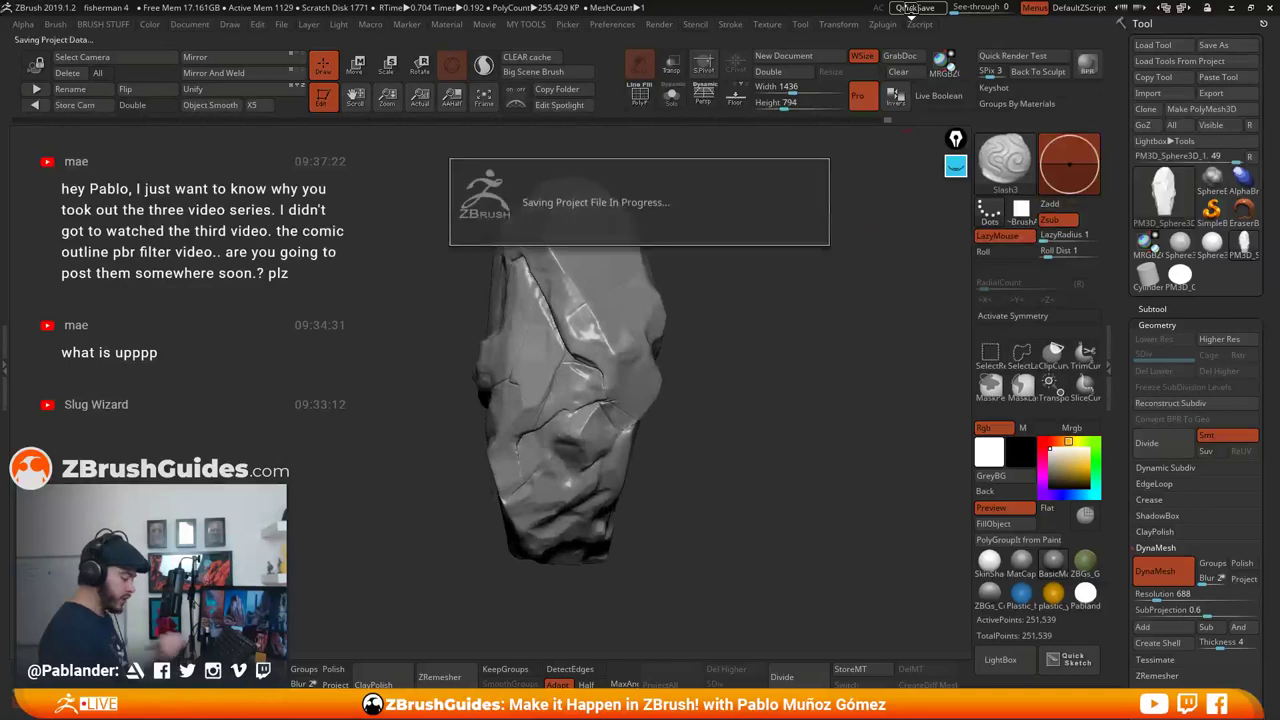
mouse_move(748, 434)
right_down()
mouse_move(763, 400)
mouse_move(723, 431)
right_up()
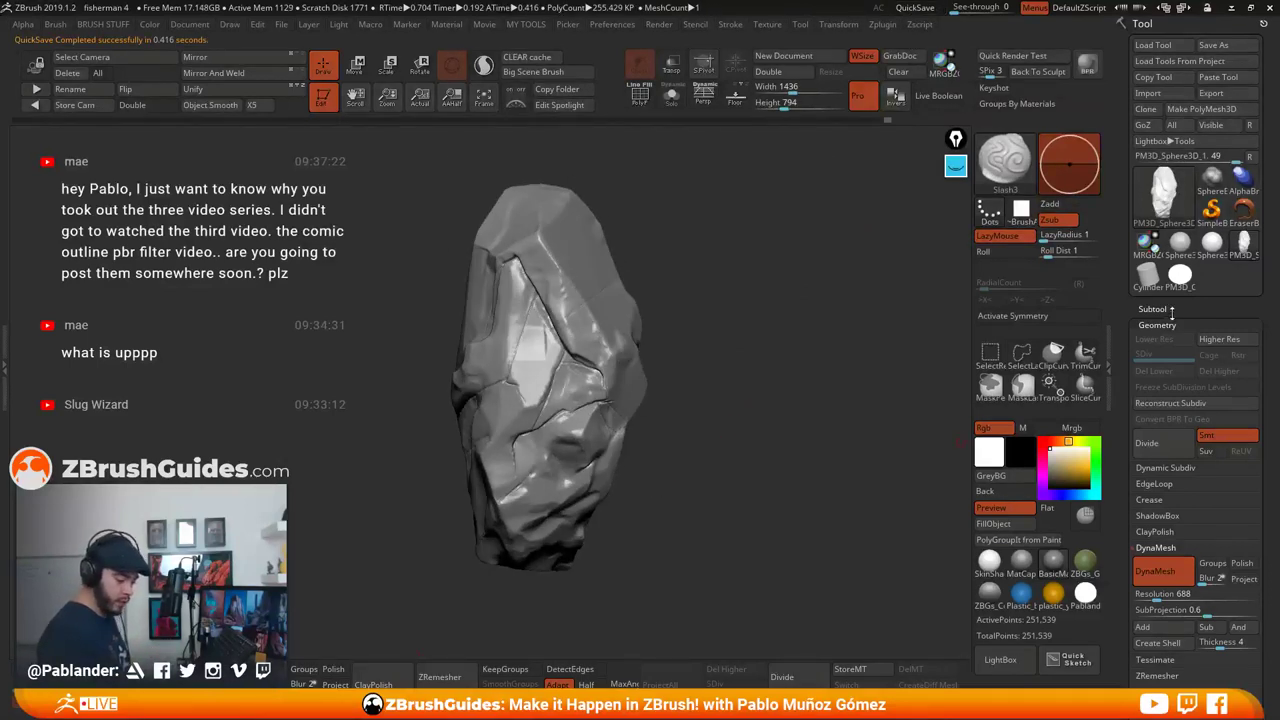
scroll(1170, 400, down, 5)
key(shift)
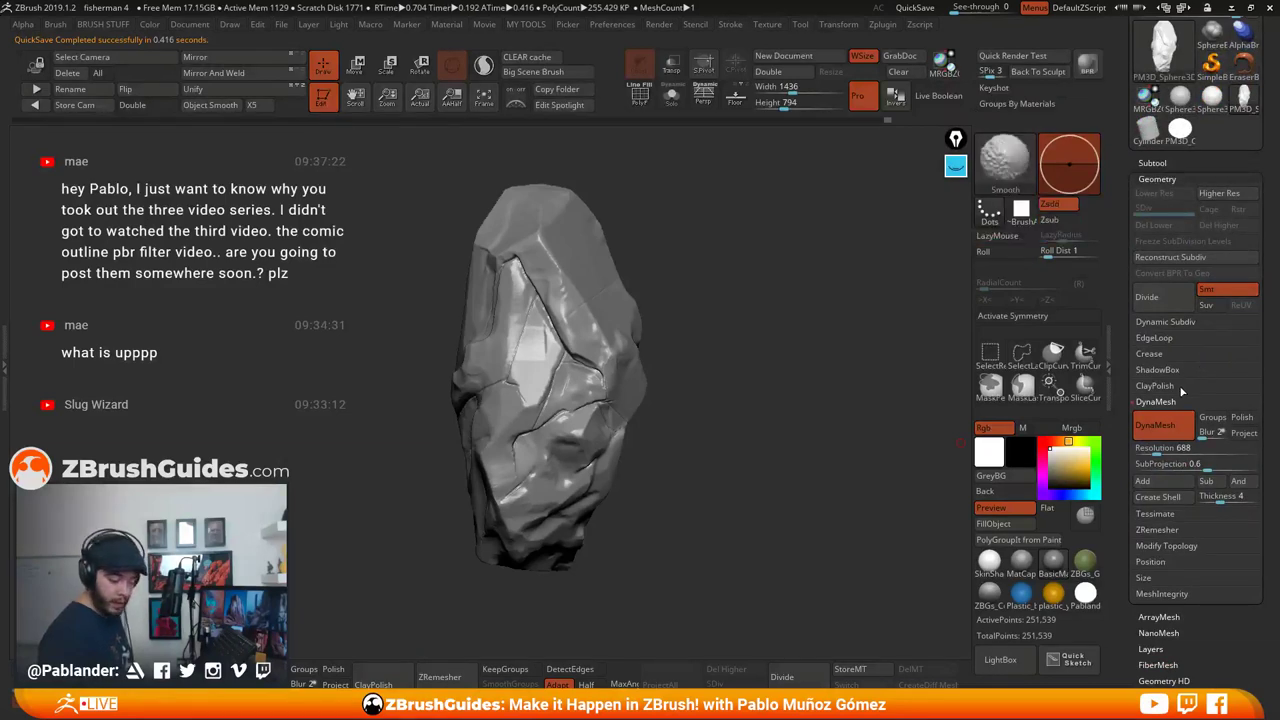
click(1155, 385)
scroll(1124, 258, down, 5)
scroll(1124, 258, up, 1)
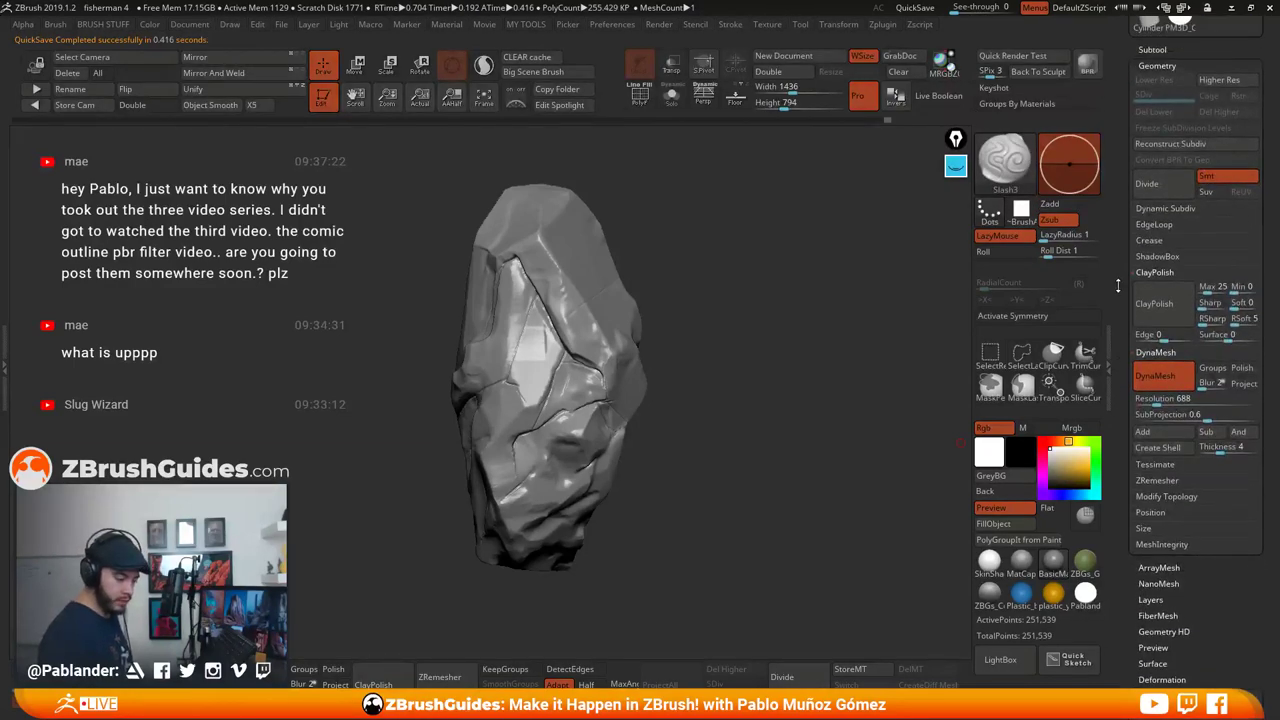
Apply ClayPolish to the cracked rock with Max 25 and check the effect on its cracks and edges
alt+right_drag(823, 366, 798, 414)
mouse_move(798, 415)
alt+mouse_down()
mouse_move(828, 401)
mouse_move(796, 394)
alt+mouse_up()
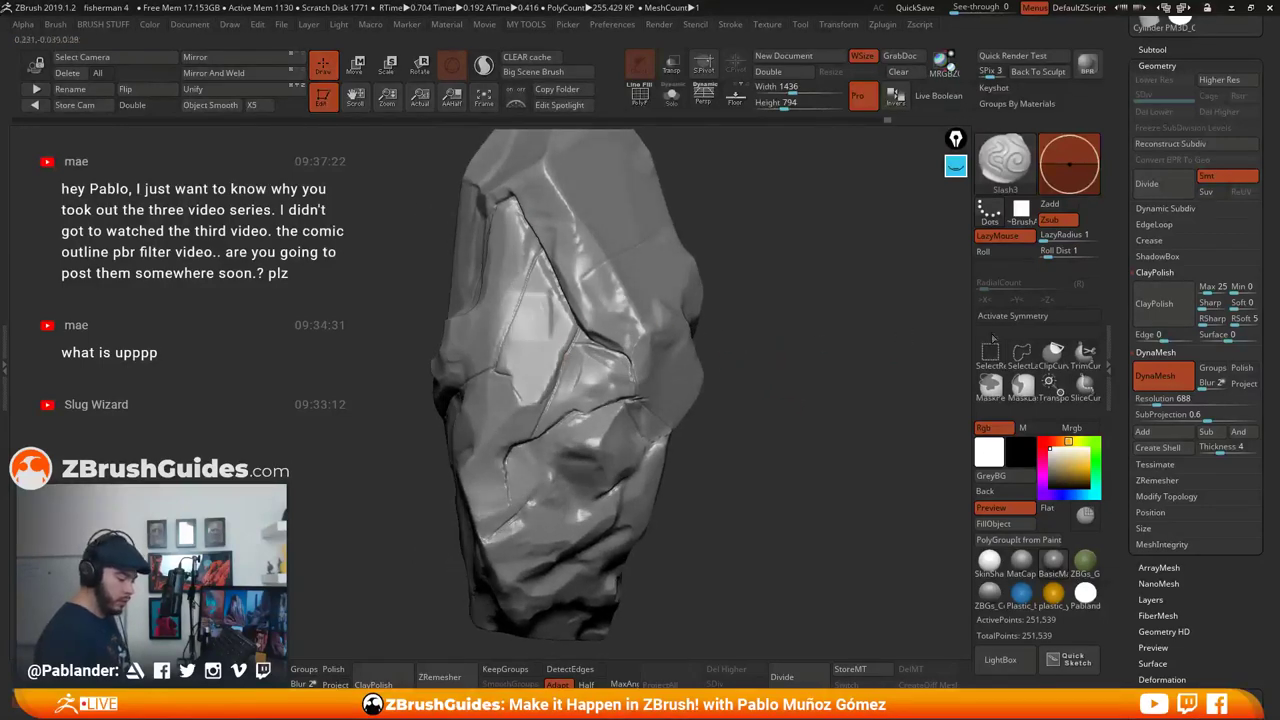
click(1154, 303)
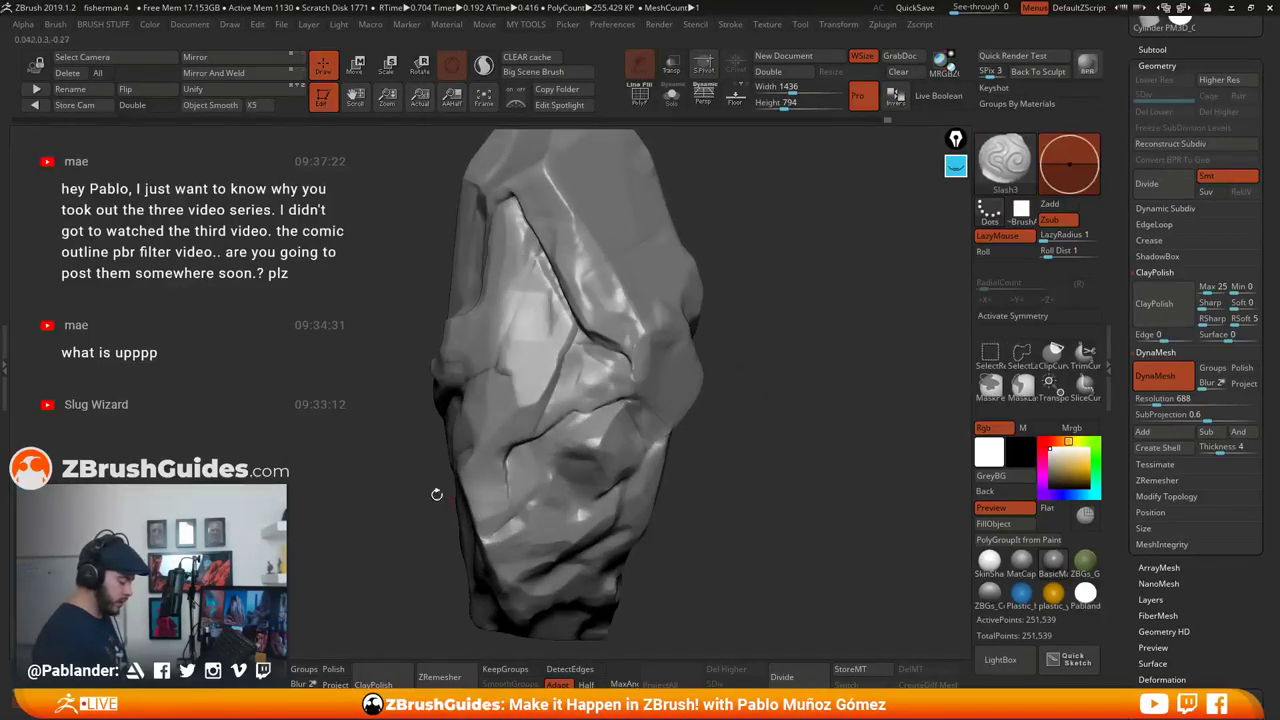
right_drag(749, 451, 717, 440)
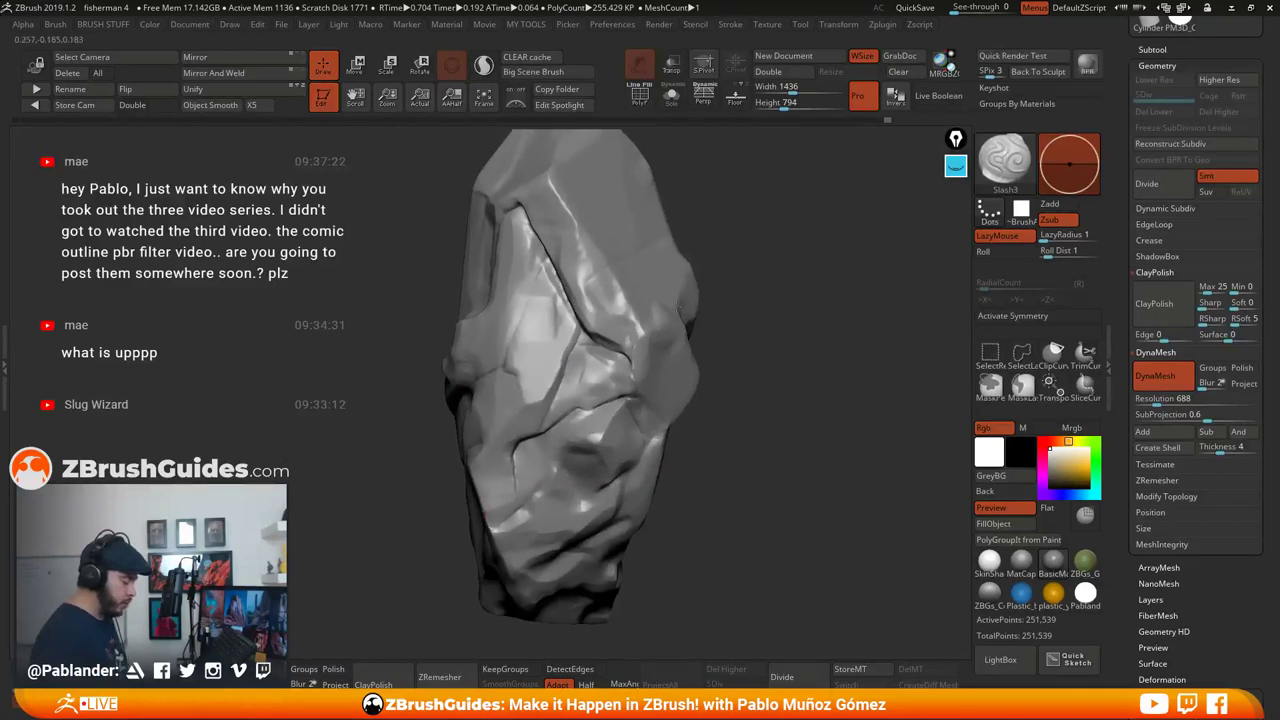
drag(733, 509, 734, 452)
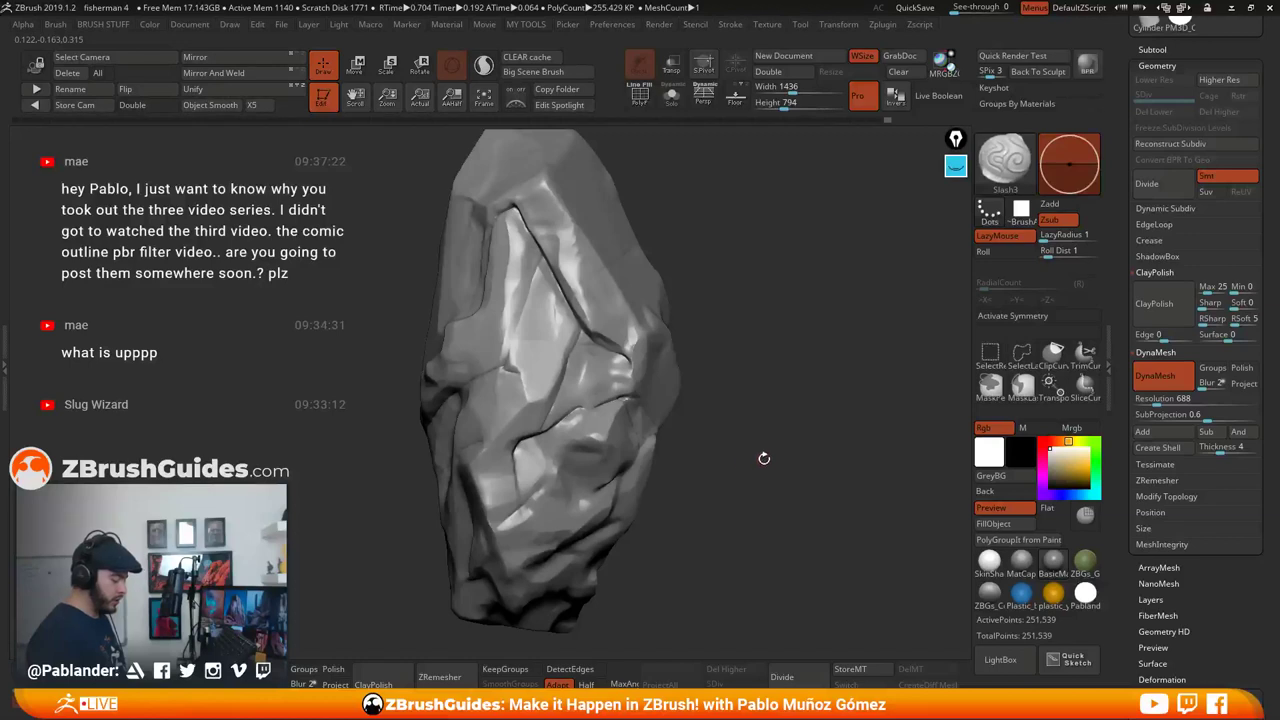
drag(760, 460, 760, 457)
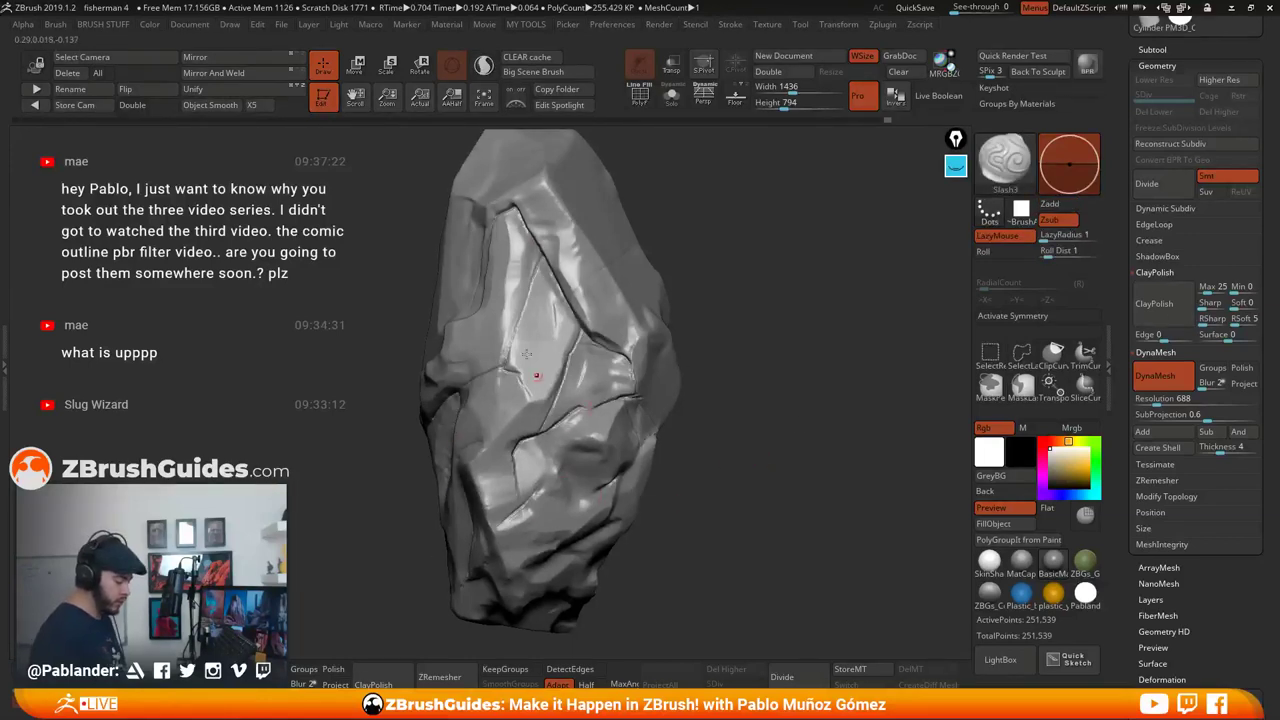
Run ClayPolish on the rock again and inspect the polished cracks and facets from several angles
click(1152, 306)
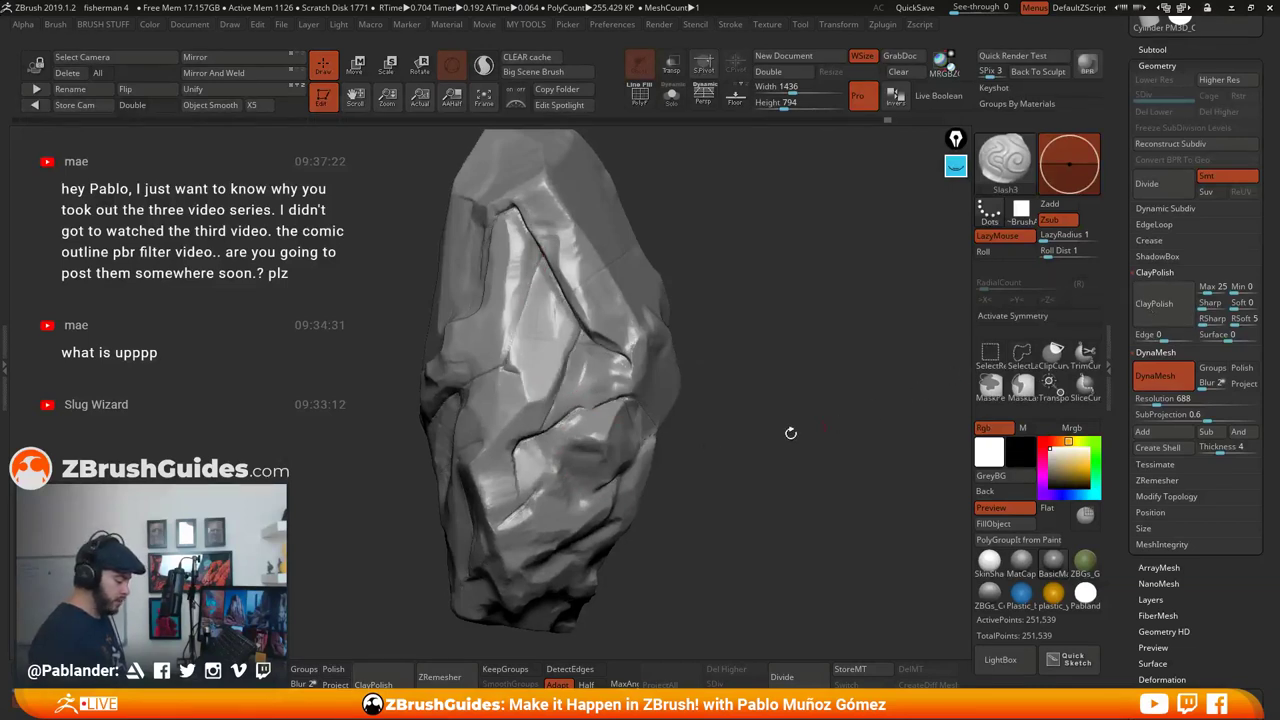
mouse_move(766, 278)
mouse_down()
mouse_move(788, 278)
mouse_move(777, 289)
mouse_up()
drag(760, 343, 761, 388)
drag(770, 484, 708, 401)
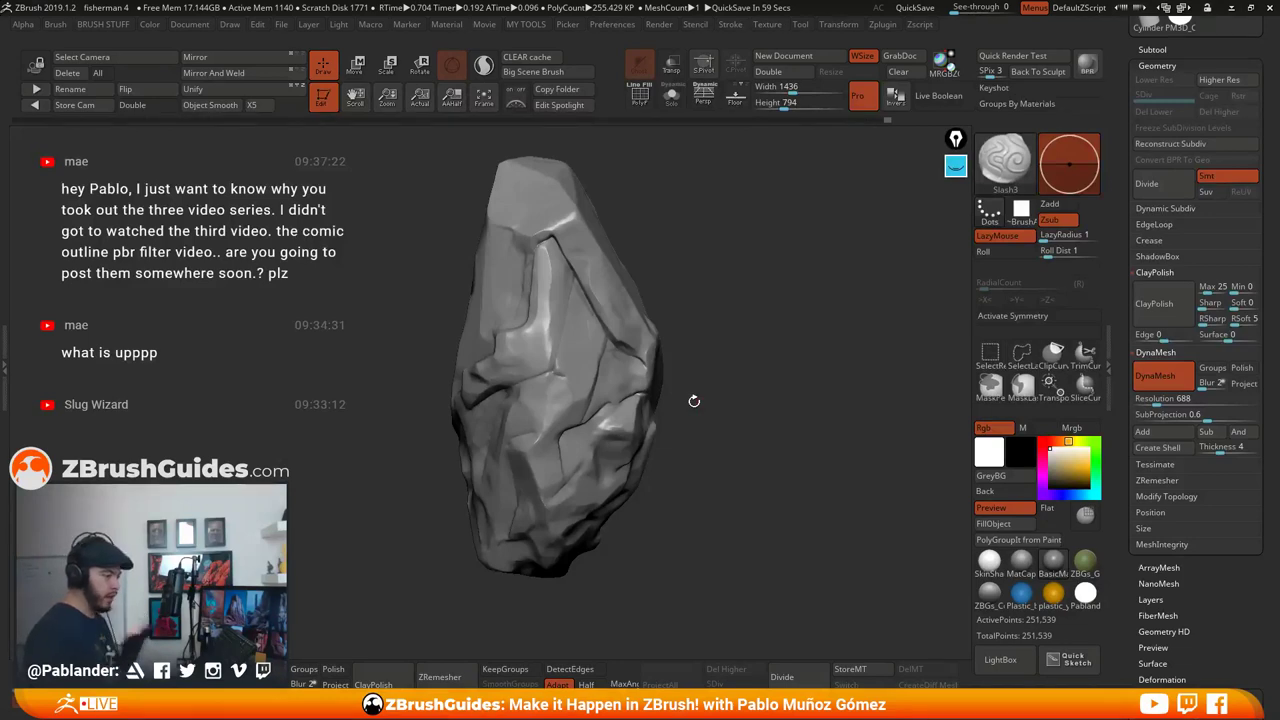
alt+drag(748, 392, 737, 408)
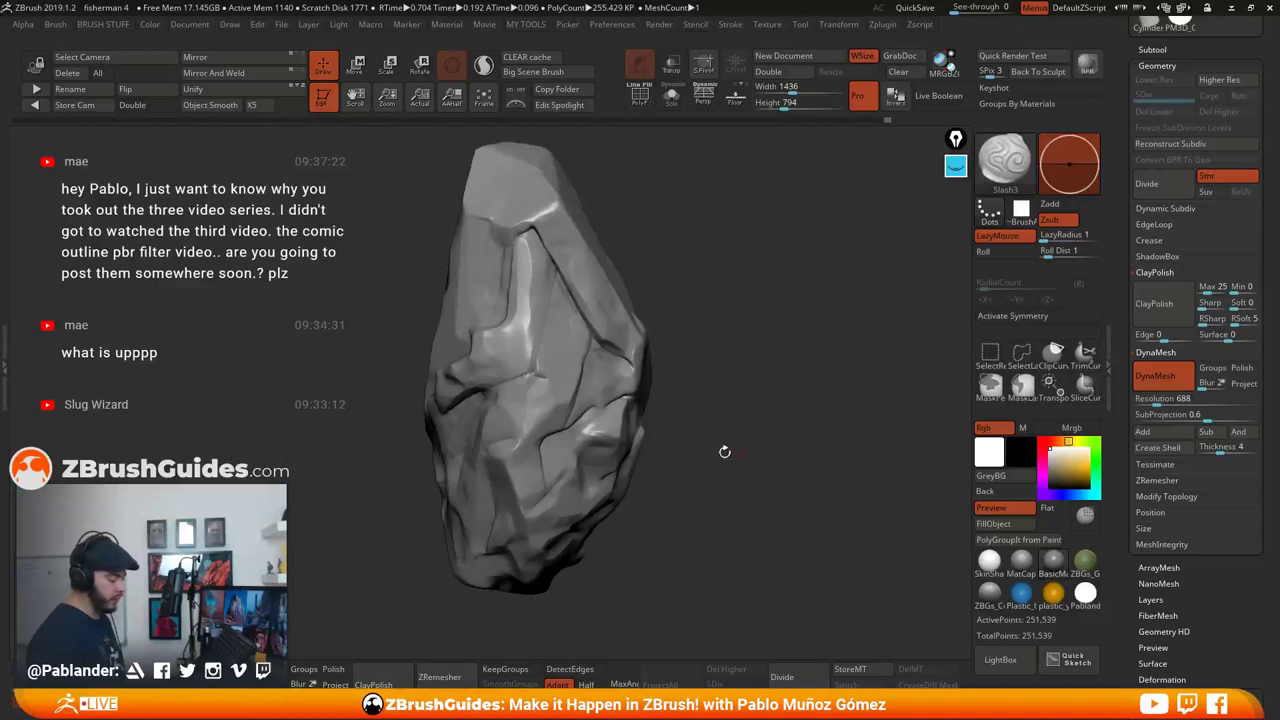
drag(764, 489, 799, 456)
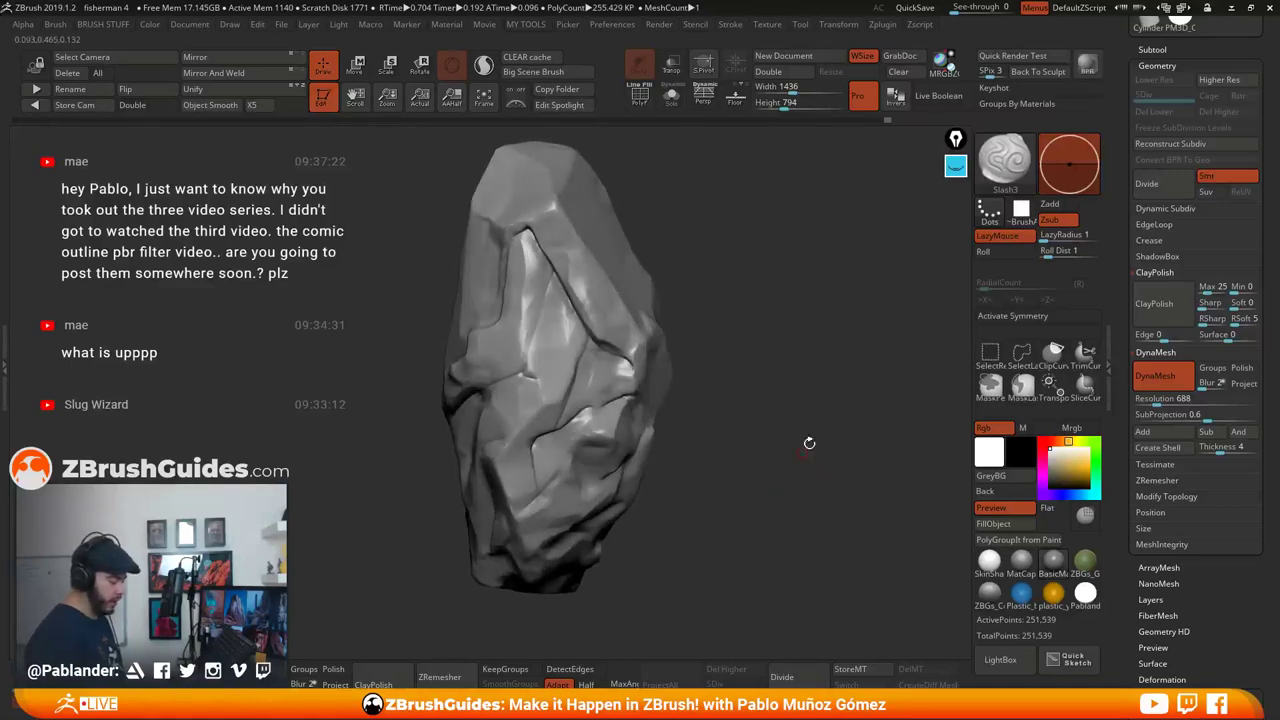
Examine the polished main crack and surrounding front facets up close and from different angles
shift+right_drag(788, 366, 786, 370)
mouse_move(786, 372)
mouse_down()
mouse_move(764, 376)
mouse_move(794, 384)
mouse_move(796, 474)
mouse_move(770, 347)
mouse_up()
drag(633, 284, 622, 340)
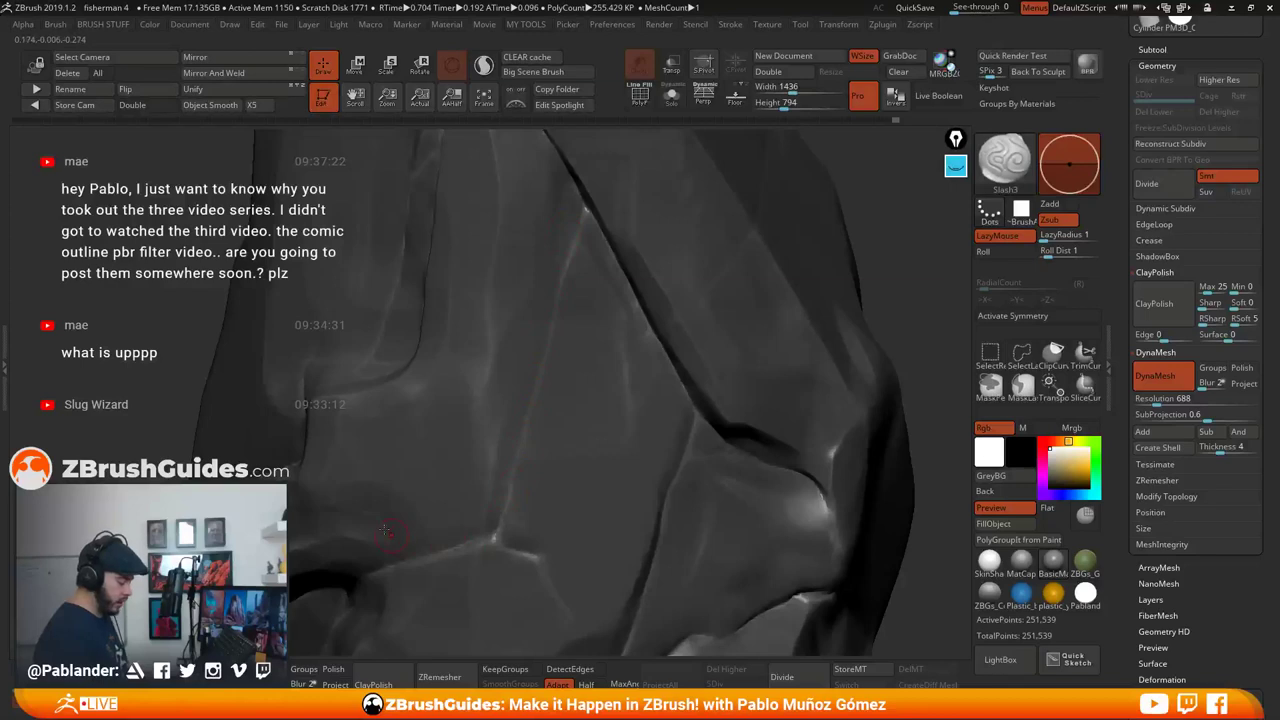
ctrl+right_drag(752, 432, 754, 356)
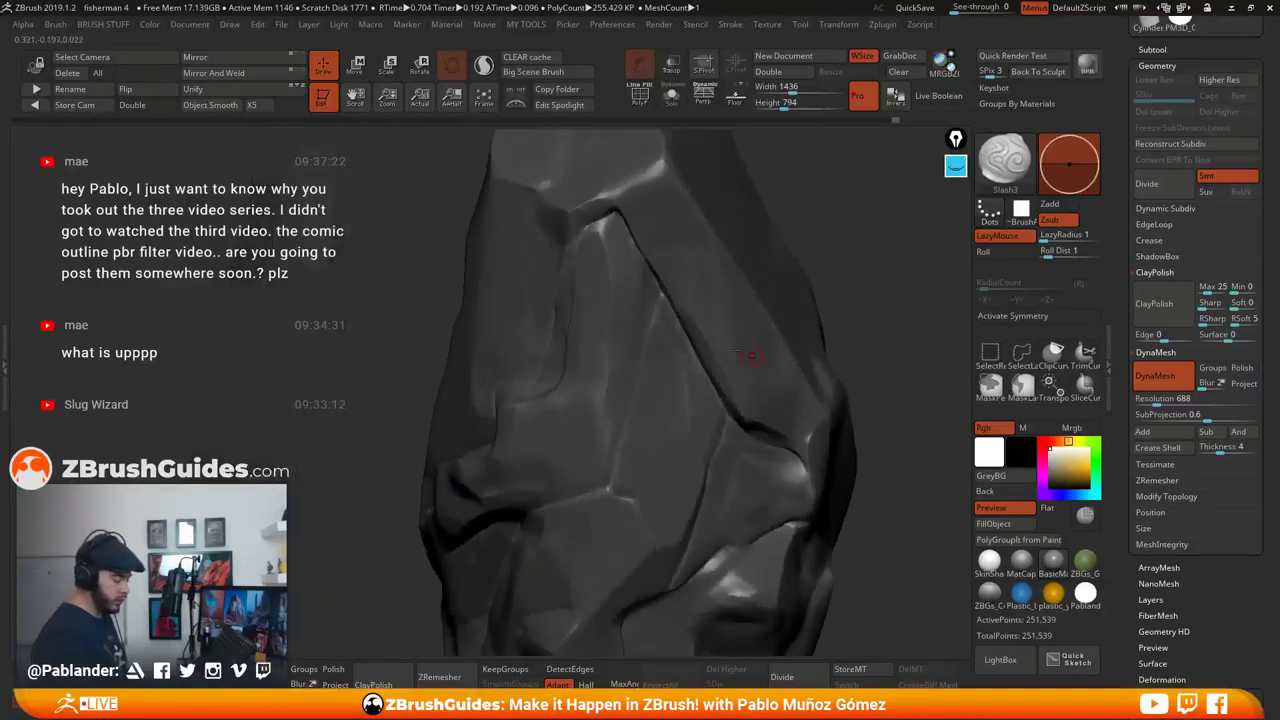
drag(737, 362, 716, 414)
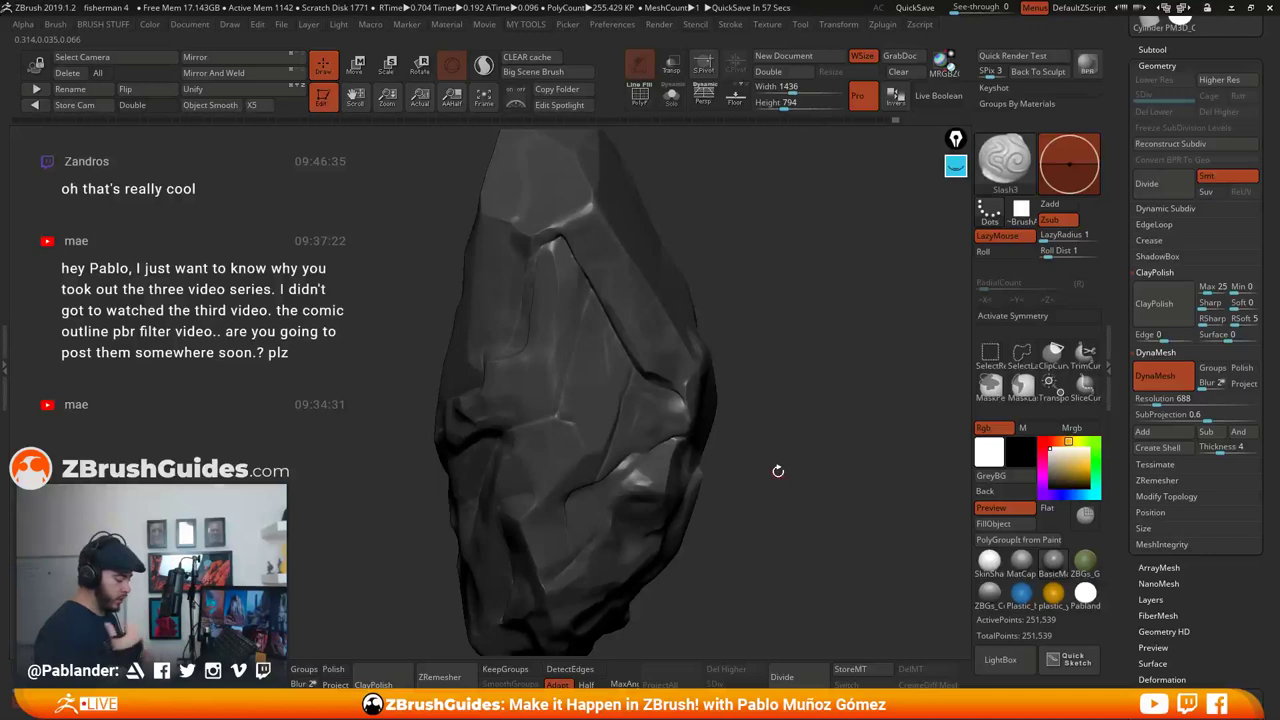
drag(765, 360, 801, 411)
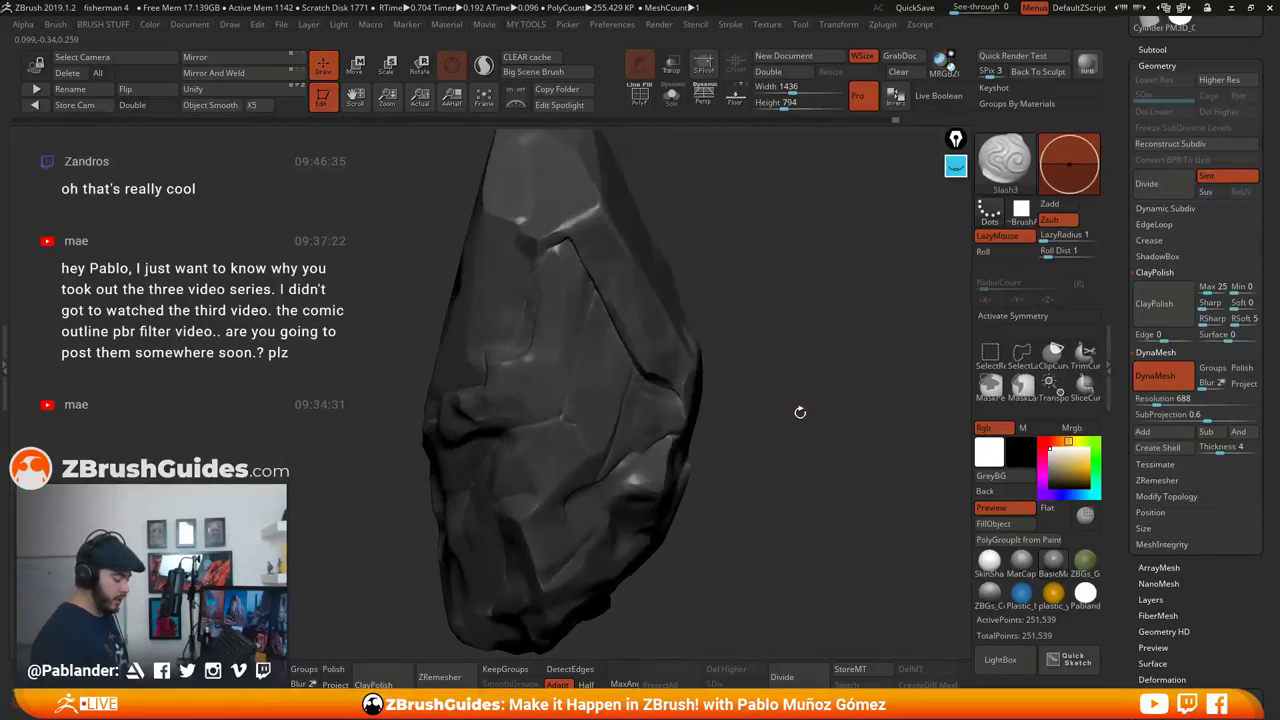
Open the Masking settings, compare the rock with the mask display on and off, and leave ViewMask off
drag(1192, 604, 1192, 464)
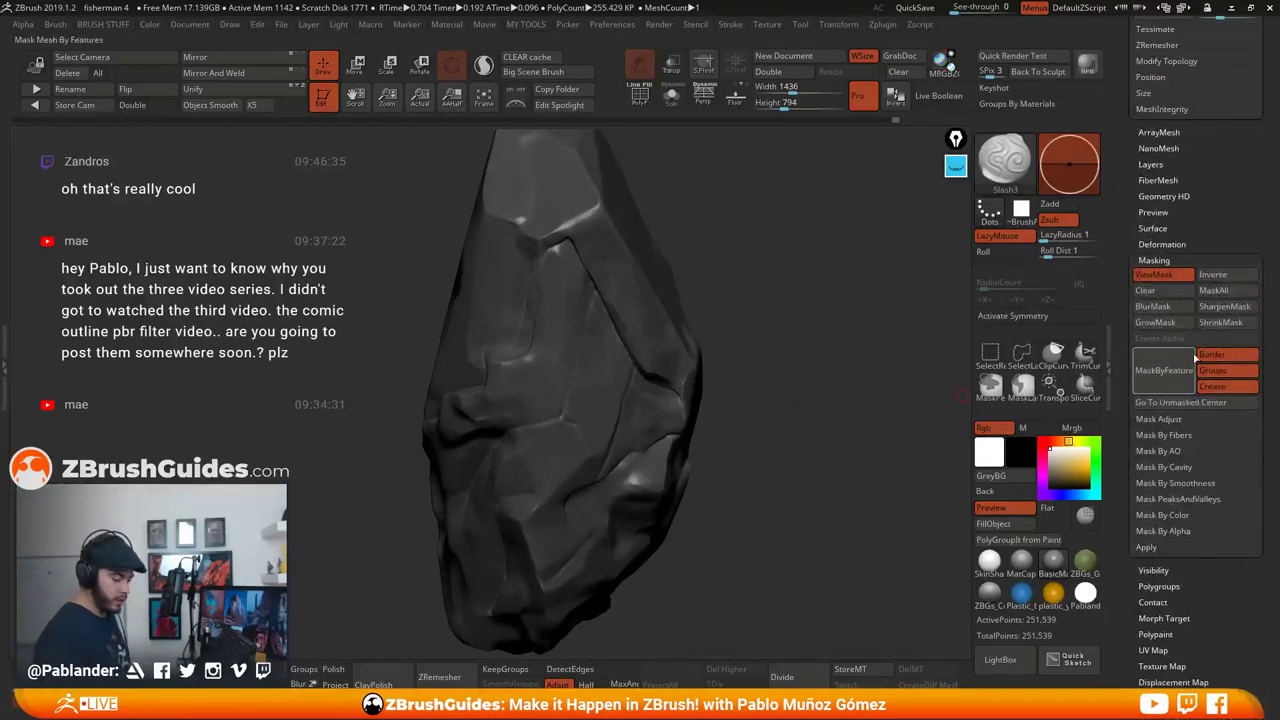
click(1162, 278)
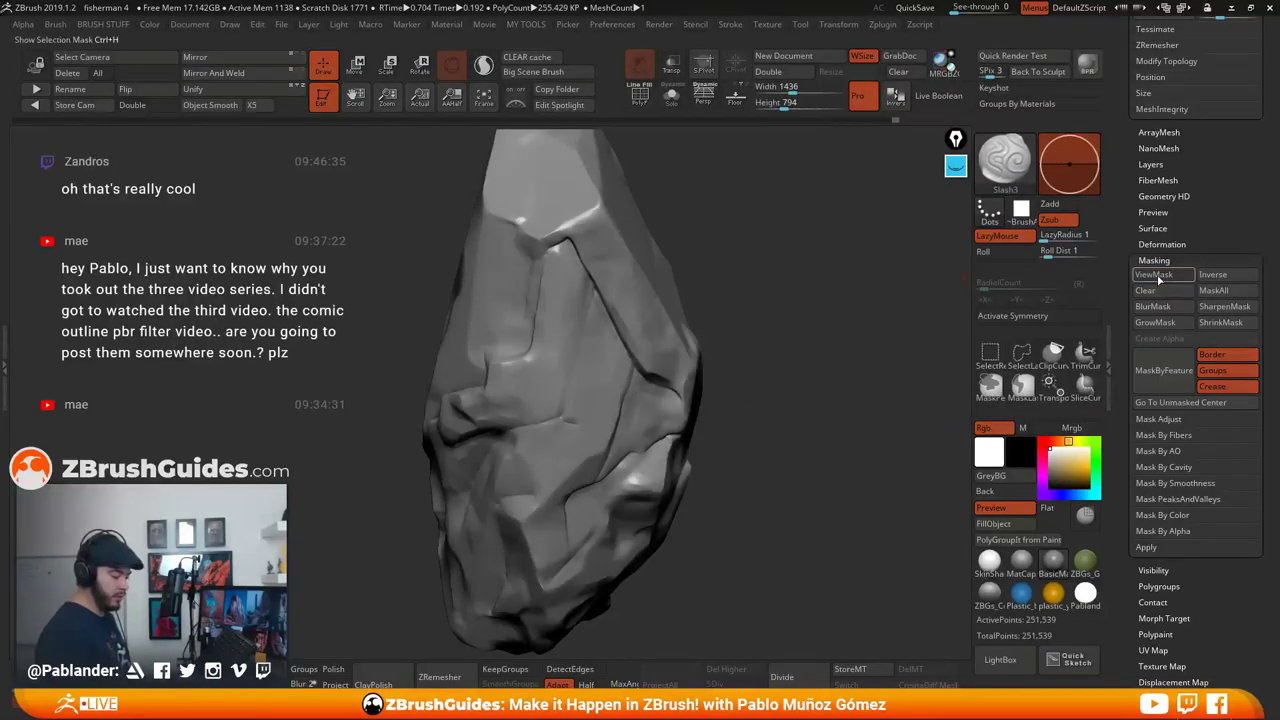
click(1155, 278)
click(1155, 280)
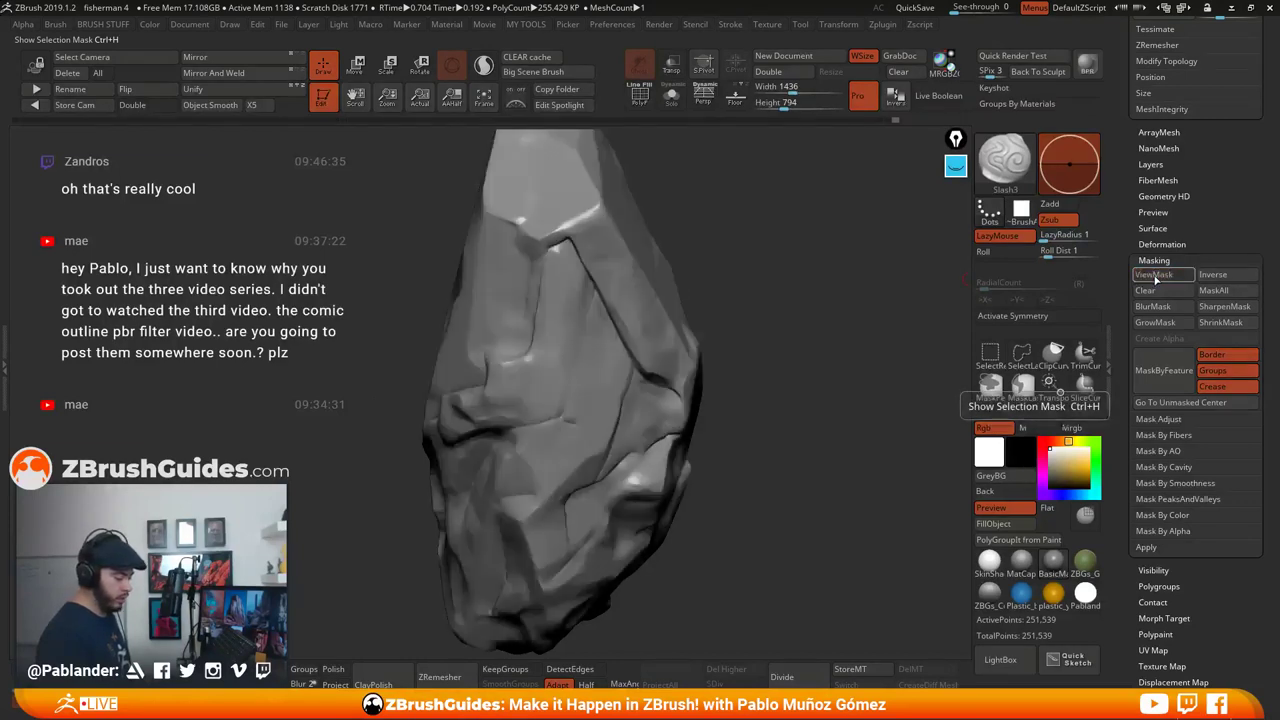
click(1155, 278)
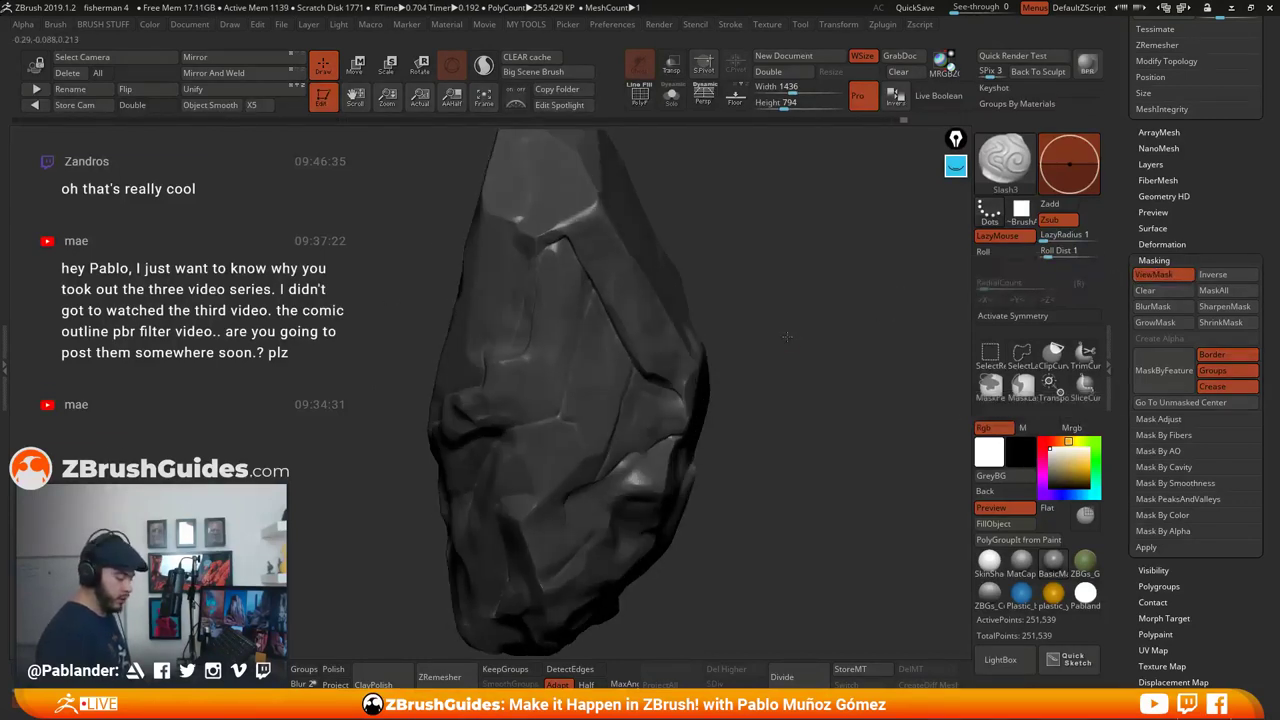
click(1168, 274)
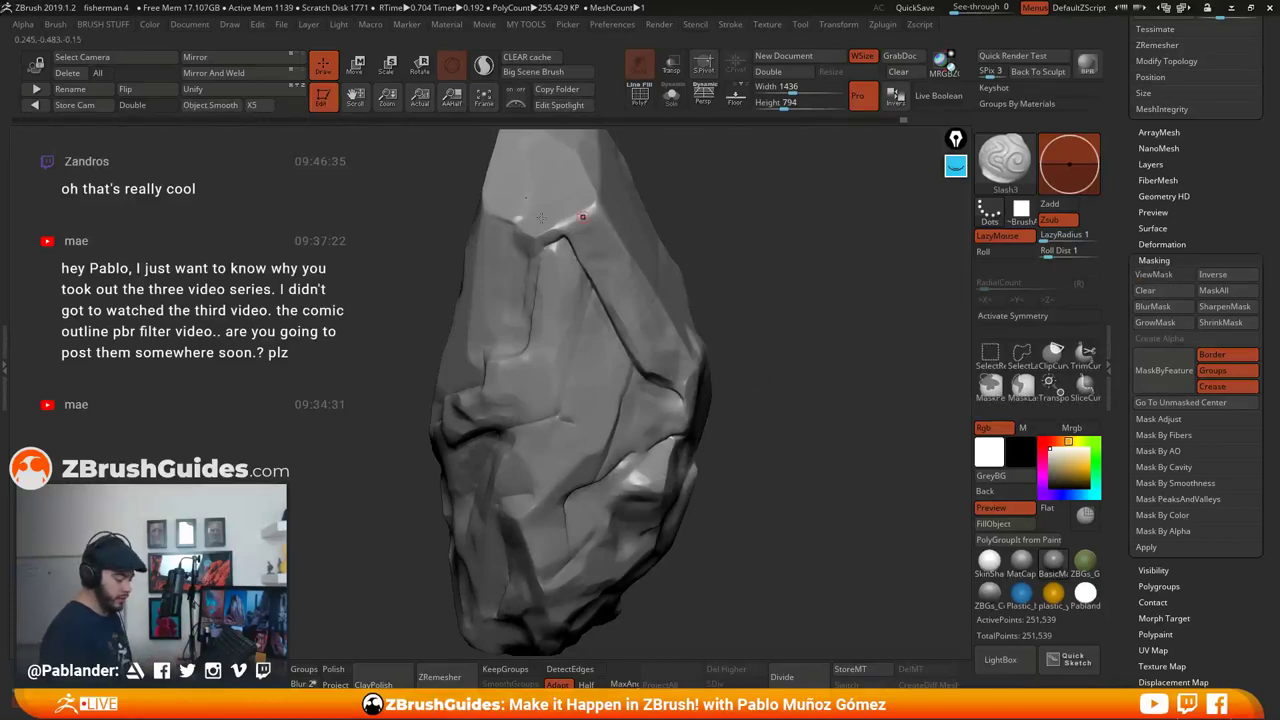
drag(775, 323, 790, 337)
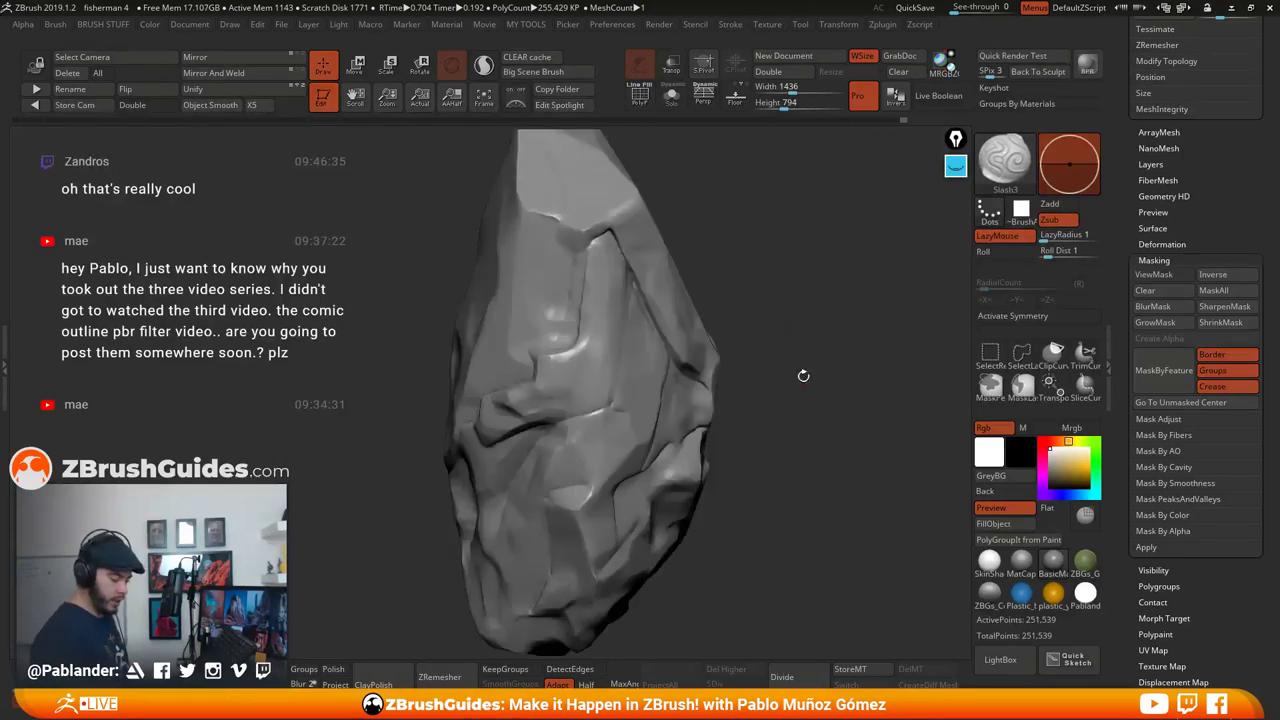
Apply an Inflate deformation of about -20 to the rock and check the sharpened cracks all around
click(1190, 243)
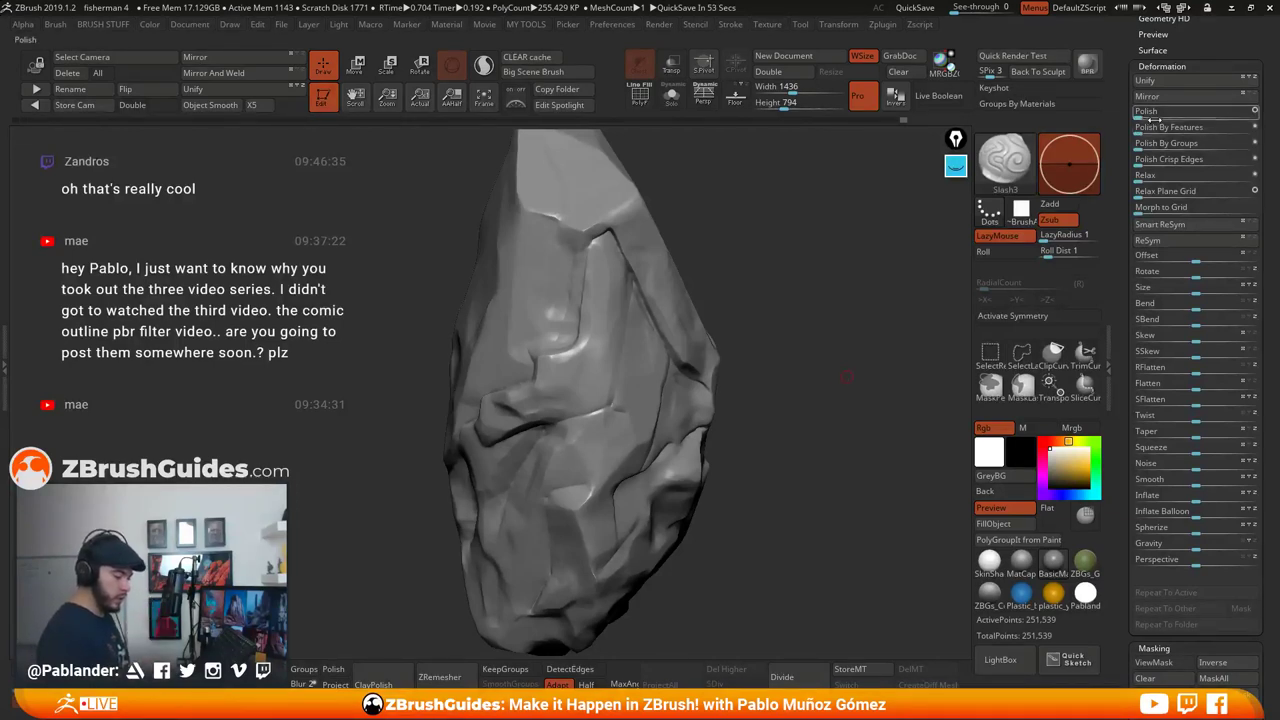
drag(1121, 312, 1126, 202)
drag(1118, 329, 1120, 336)
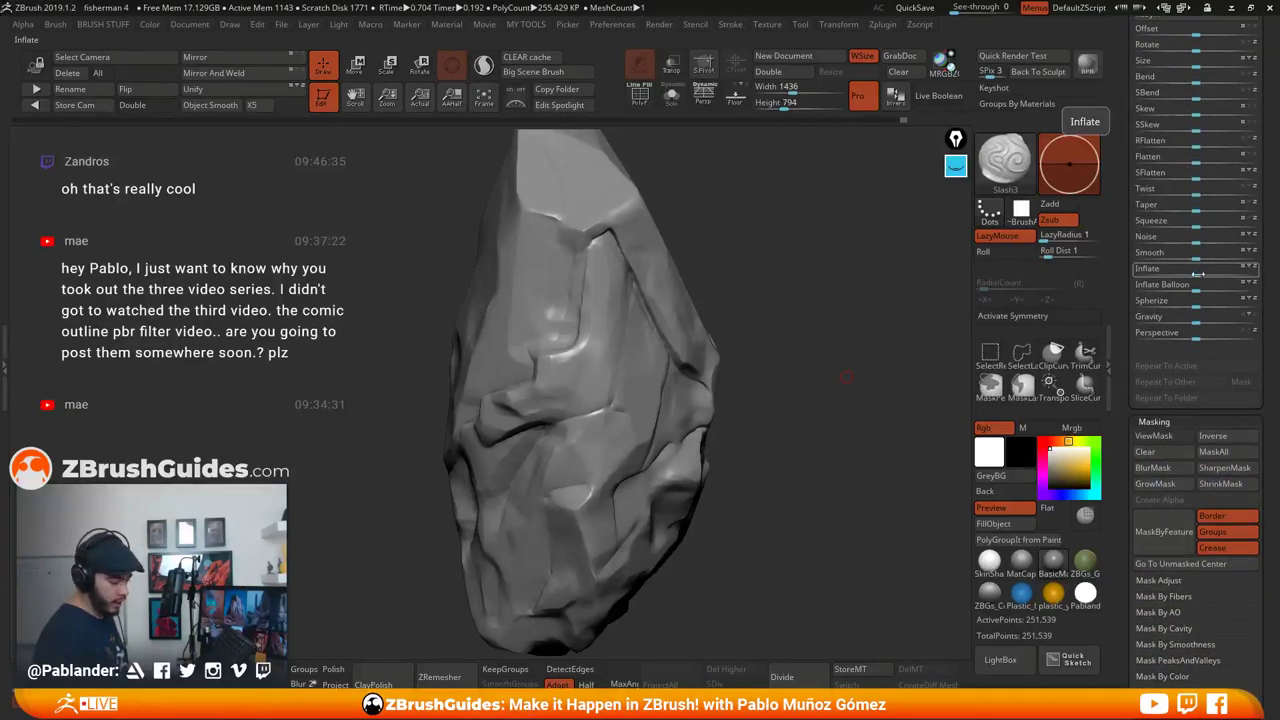
drag(1195, 272, 1190, 272)
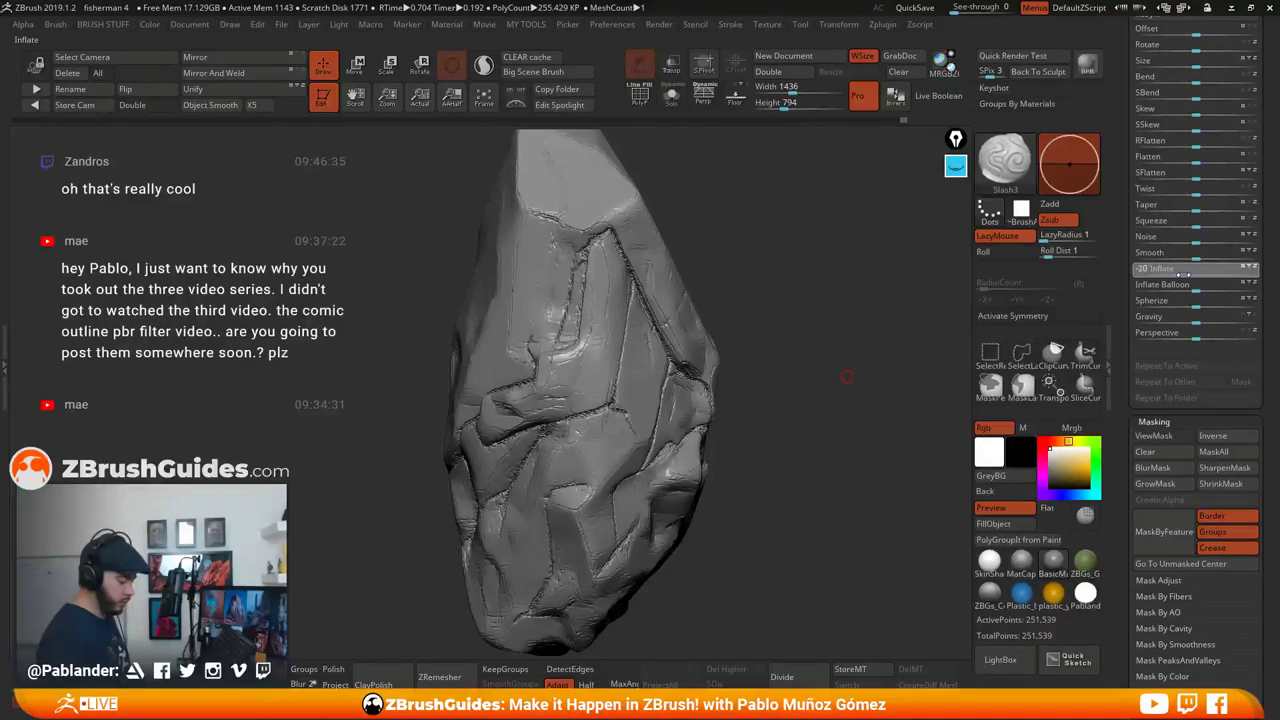
drag(1183, 273, 1181, 272)
mouse_move(799, 485)
mouse_down()
mouse_move(838, 480)
mouse_move(778, 403)
mouse_move(817, 400)
mouse_move(765, 395)
mouse_move(802, 380)
mouse_move(839, 464)
mouse_move(807, 426)
mouse_move(876, 423)
mouse_up()
drag(805, 450, 721, 461)
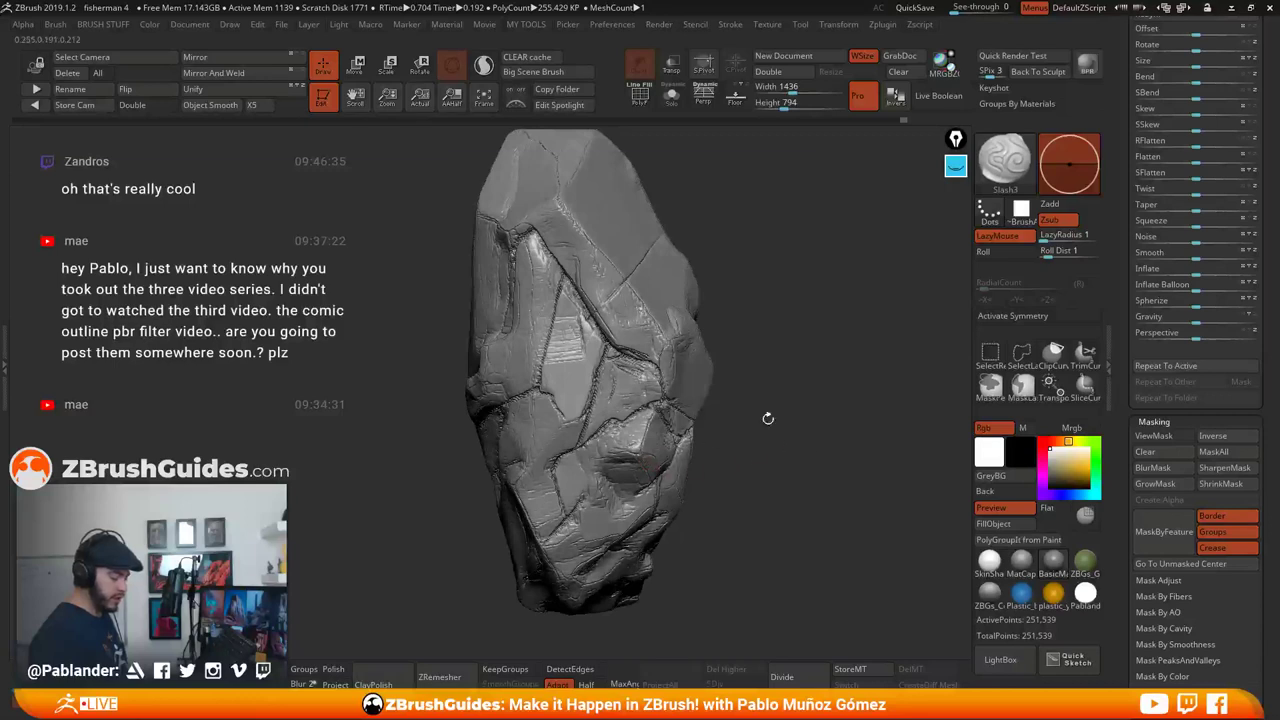
Show the mask over the deformed cracks, hide it again, and compare the rock's surface from several angles
click(1178, 442)
mouse_move(878, 470)
mouse_down()
mouse_move(783, 434)
mouse_move(811, 428)
mouse_up()
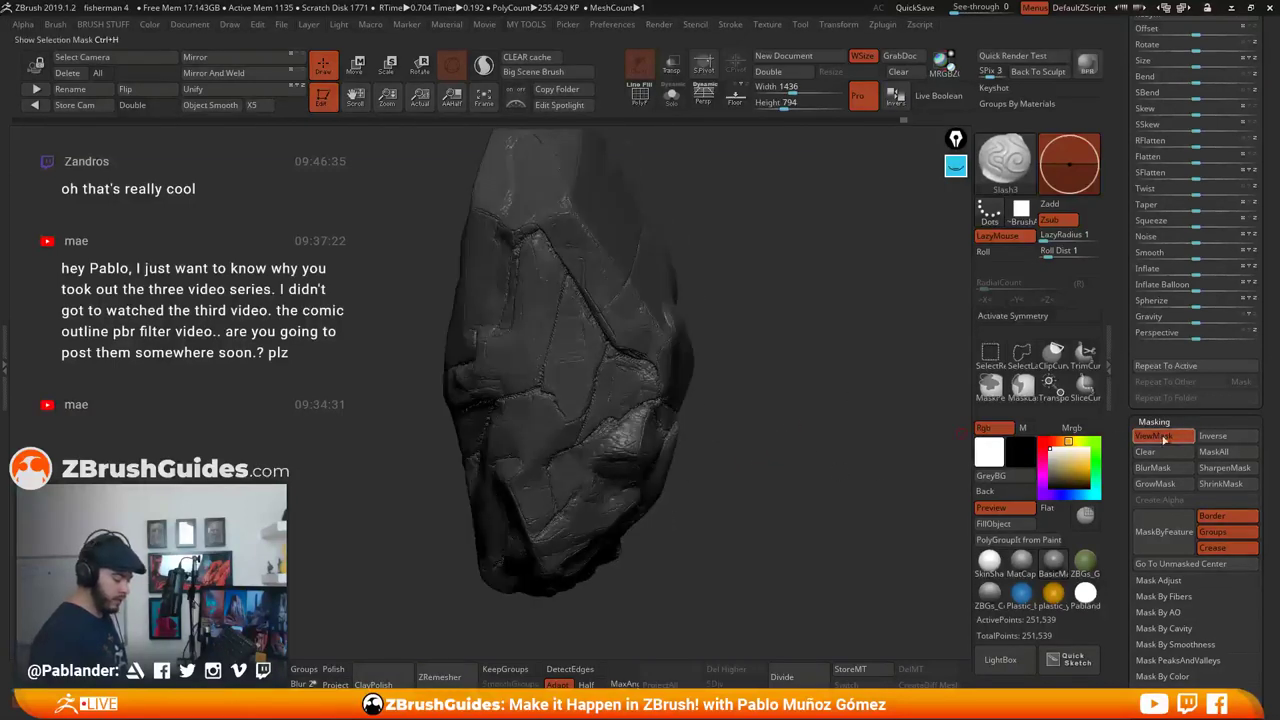
click(1150, 440)
mouse_move(715, 380)
mouse_down()
mouse_move(783, 383)
mouse_move(816, 319)
mouse_up()
mouse_move(735, 350)
mouse_down()
mouse_move(783, 313)
mouse_move(762, 298)
mouse_up()
Switch to the TrimDynamic brush and increase its Draw Size
key(b)
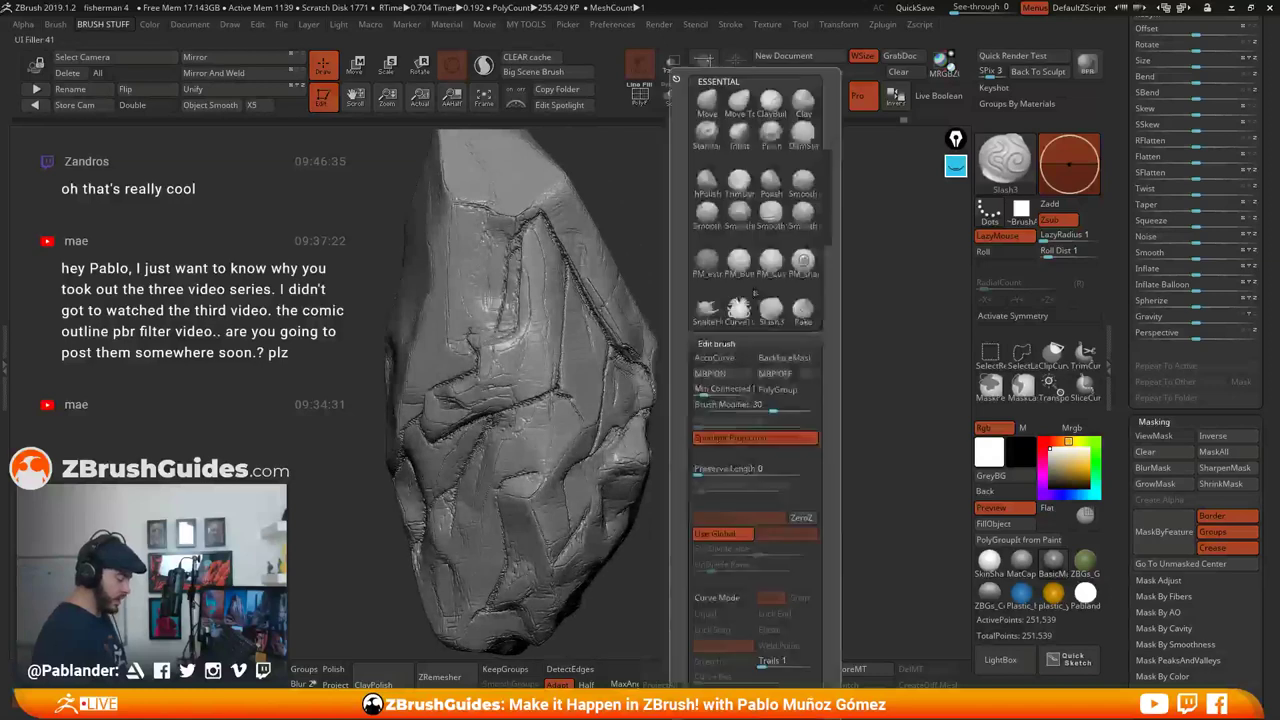
click(742, 181)
key(space)
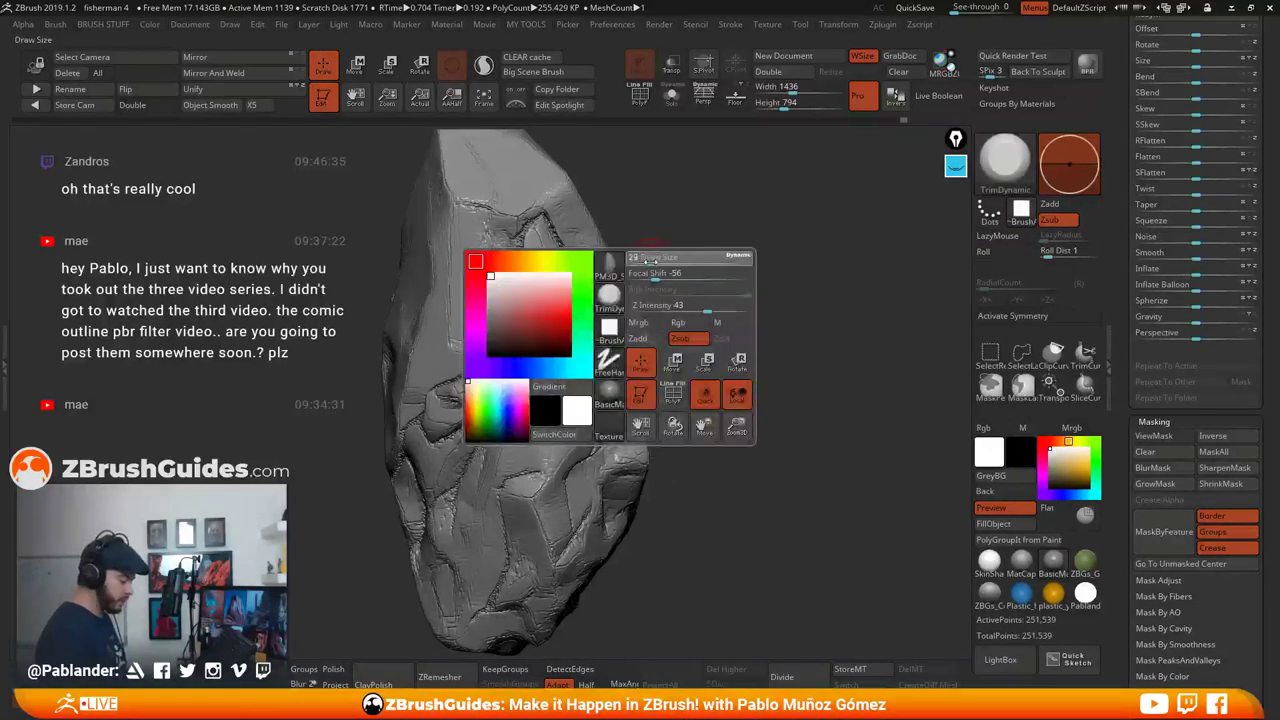
drag(652, 261, 663, 261)
drag(701, 264, 790, 288)
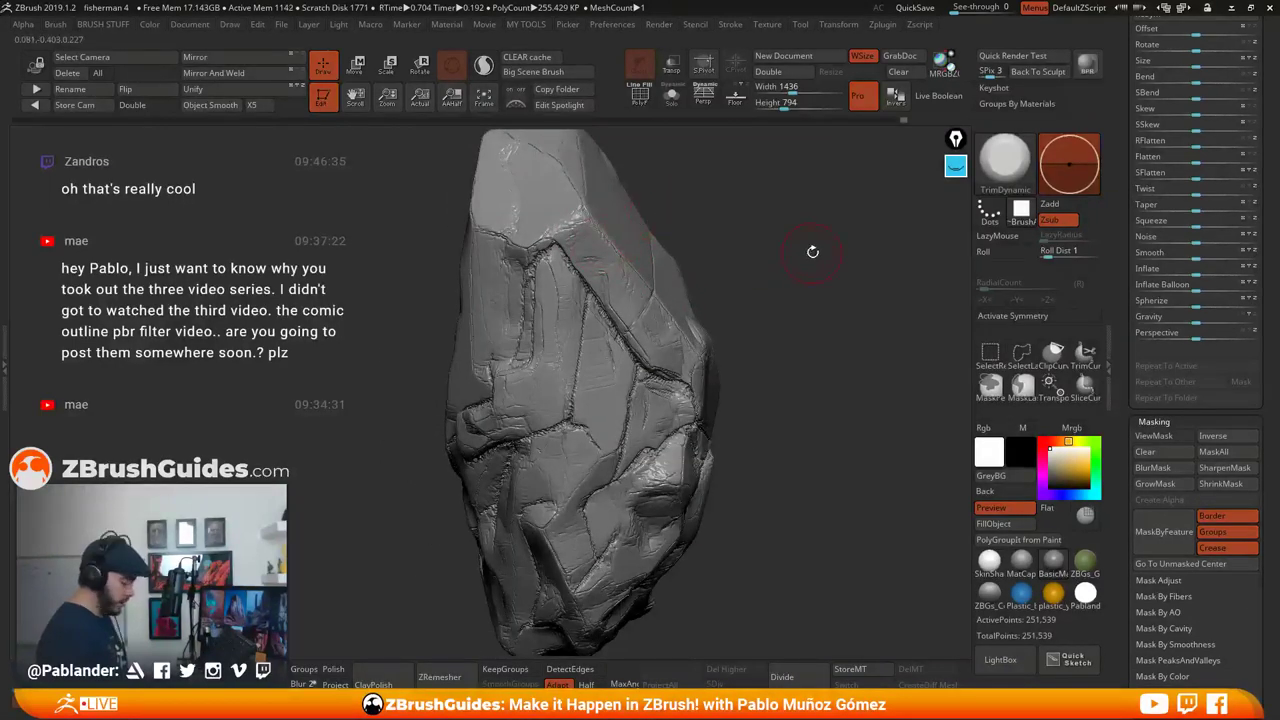
Clear the mask from the rock and turn the mask display off
click(1172, 439)
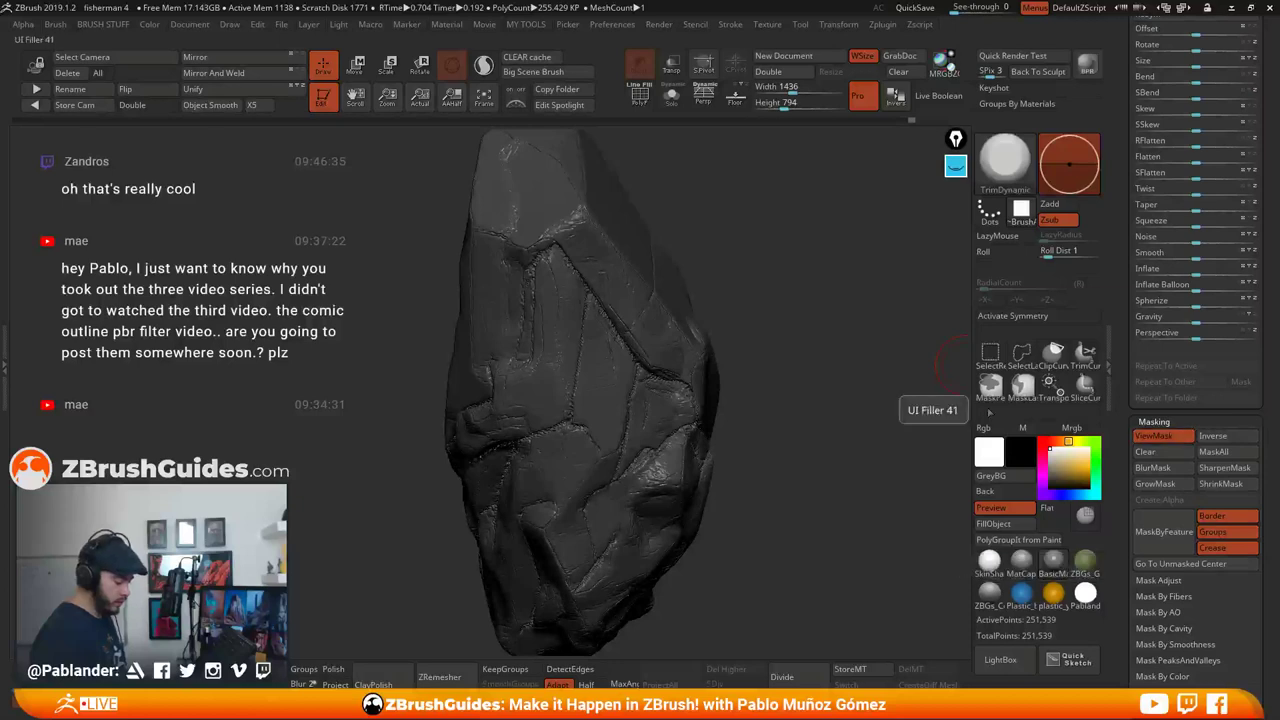
ctrl+drag(895, 385, 824, 361)
click(1160, 438)
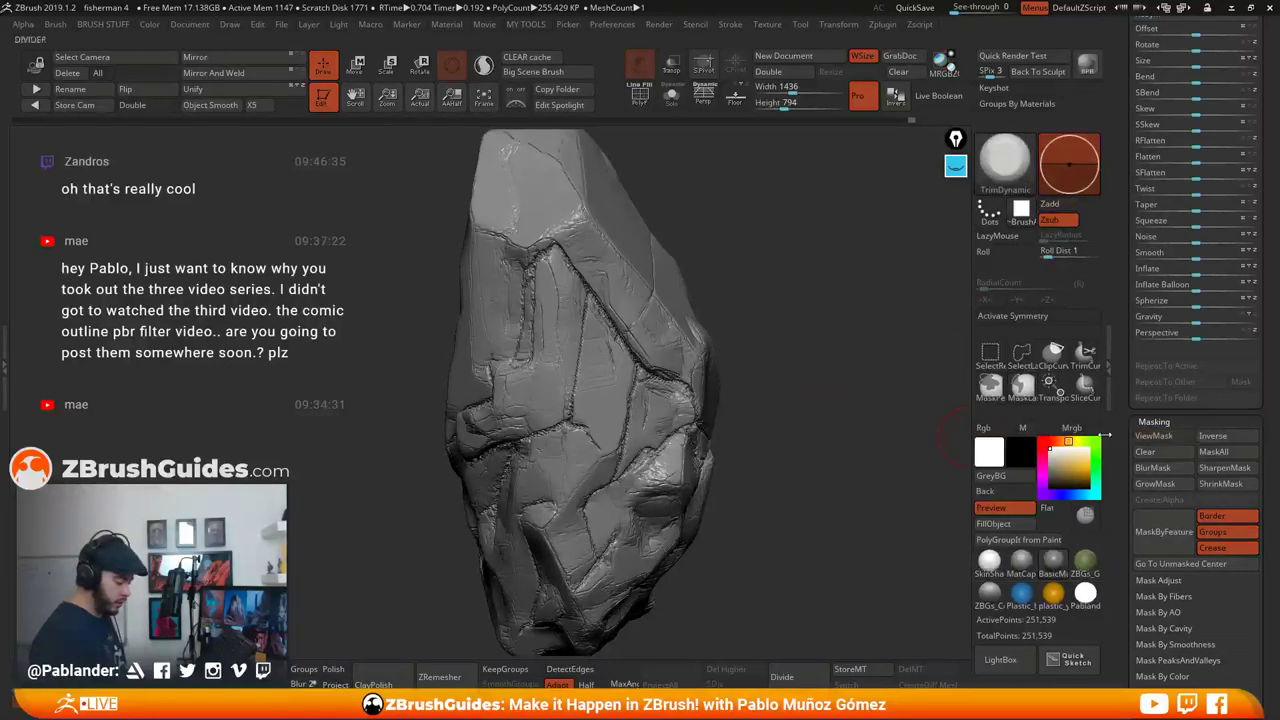
Trim the front facets and rough ridges beside the main diagonal crack with TrimDynamic
mouse_move(622, 298)
mouse_down()
mouse_move(562, 374)
mouse_move(606, 290)
mouse_move(552, 304)
mouse_move(562, 240)
mouse_move(524, 256)
mouse_move(594, 272)
mouse_up()
mouse_move(560, 330)
mouse_down()
mouse_move(634, 320)
mouse_move(688, 410)
mouse_move(630, 464)
mouse_up()
drag(840, 434, 772, 432)
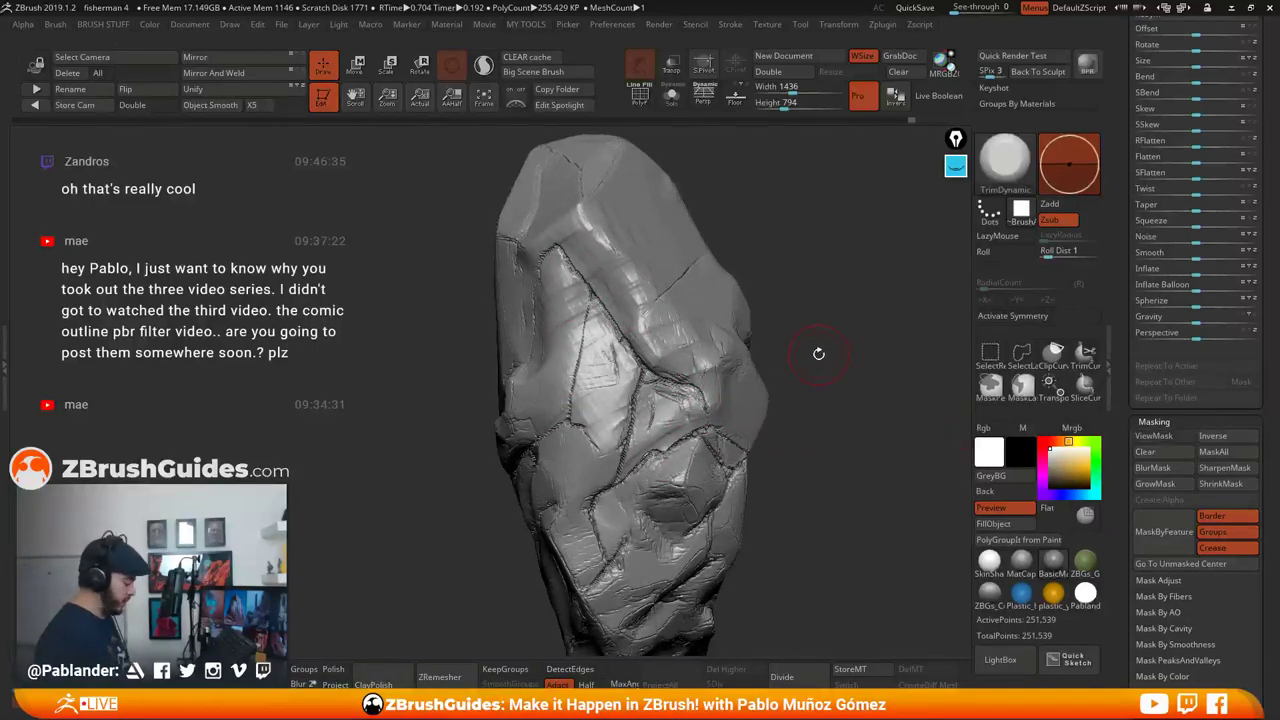
drag(817, 351, 680, 345)
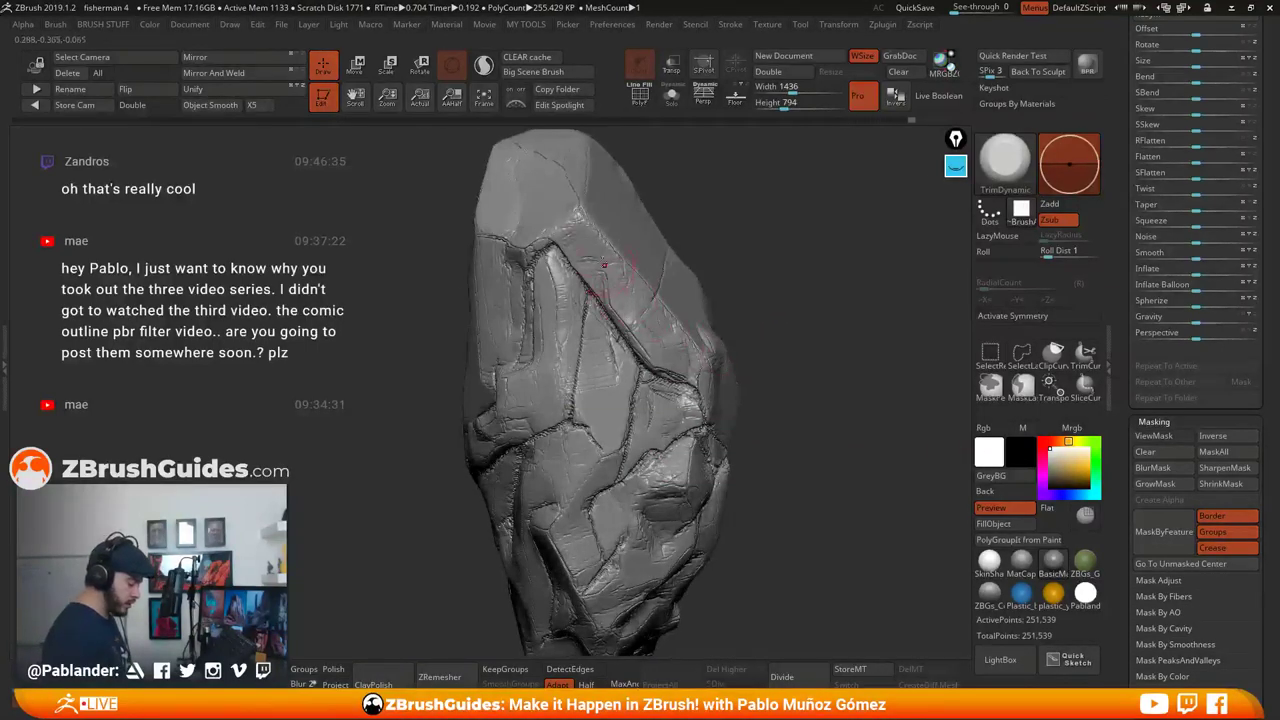
drag(577, 216, 569, 232)
alt+drag(752, 284, 770, 262)
drag(628, 292, 576, 252)
drag(600, 394, 606, 422)
mouse_move(773, 384)
mouse_down()
mouse_move(768, 354)
mouse_move(676, 296)
mouse_up()
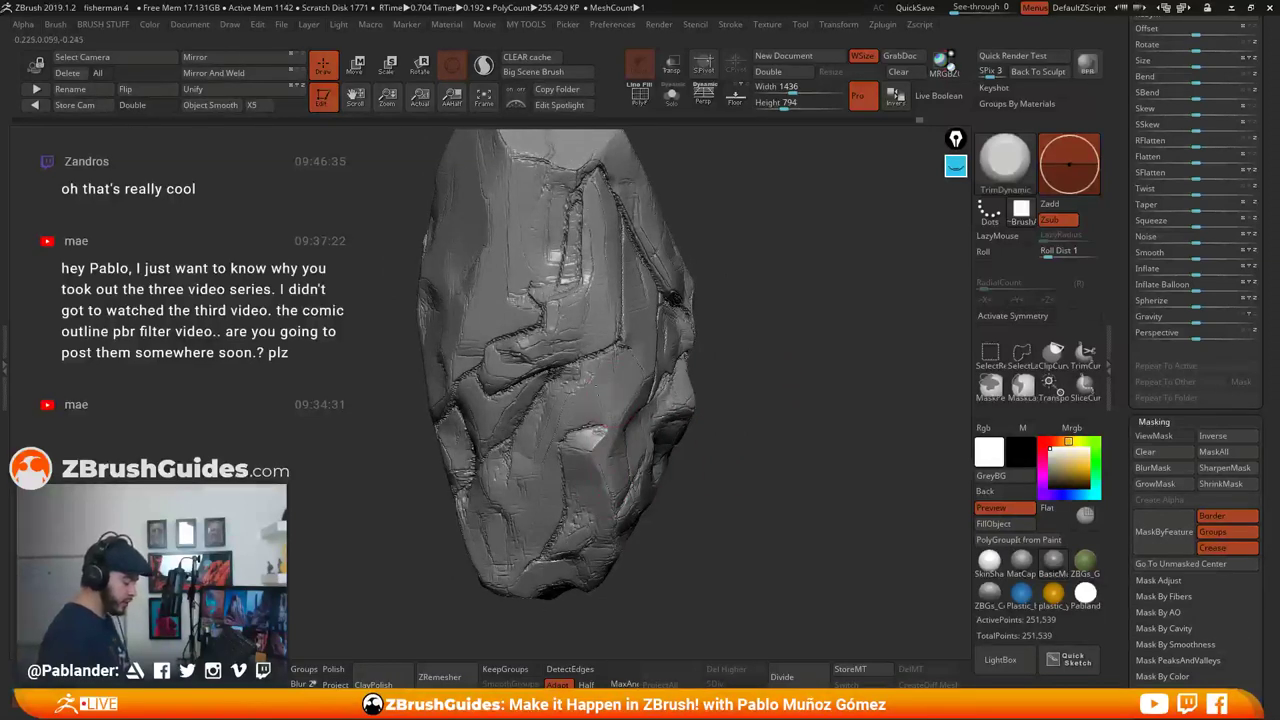
Flatten the rough edges around the rock's pointed upper end and the adjoining side facets with TrimDynamic
mouse_move(723, 289)
mouse_down()
mouse_move(743, 272)
mouse_move(699, 297)
mouse_move(760, 350)
mouse_up()
mouse_move(713, 292)
mouse_down()
mouse_move(747, 308)
mouse_move(722, 292)
mouse_up()
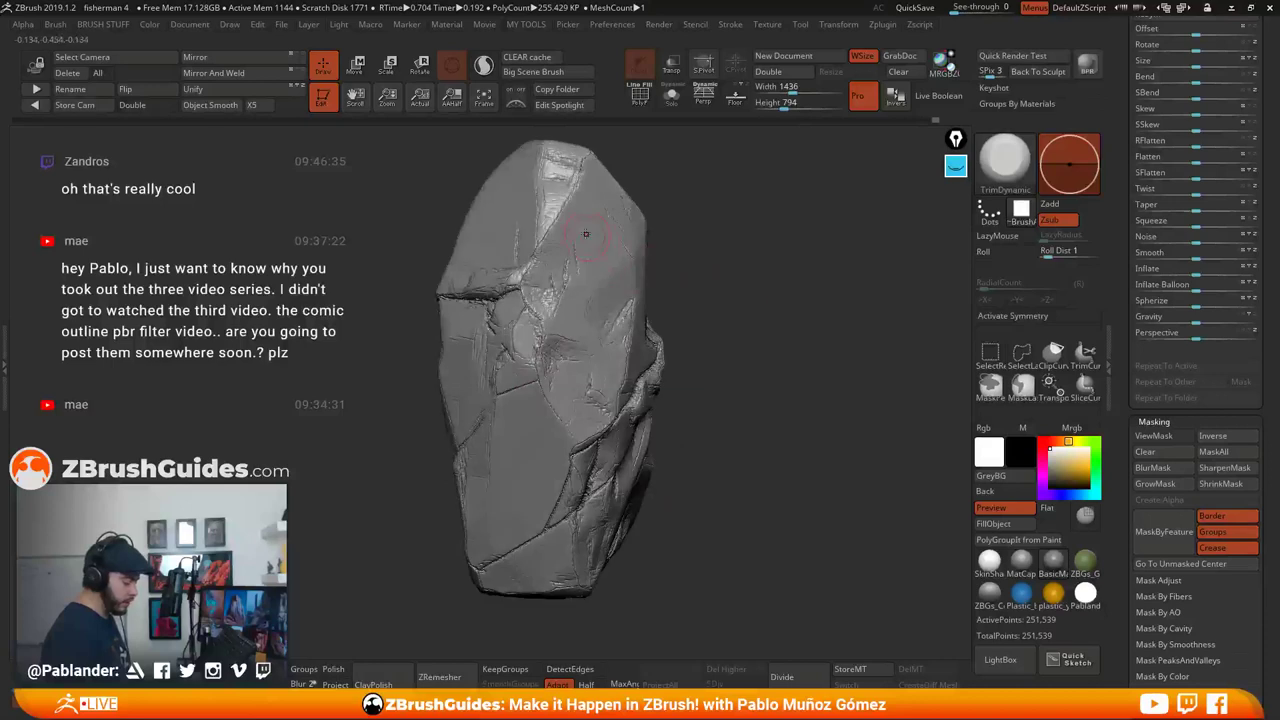
drag(708, 222, 734, 243)
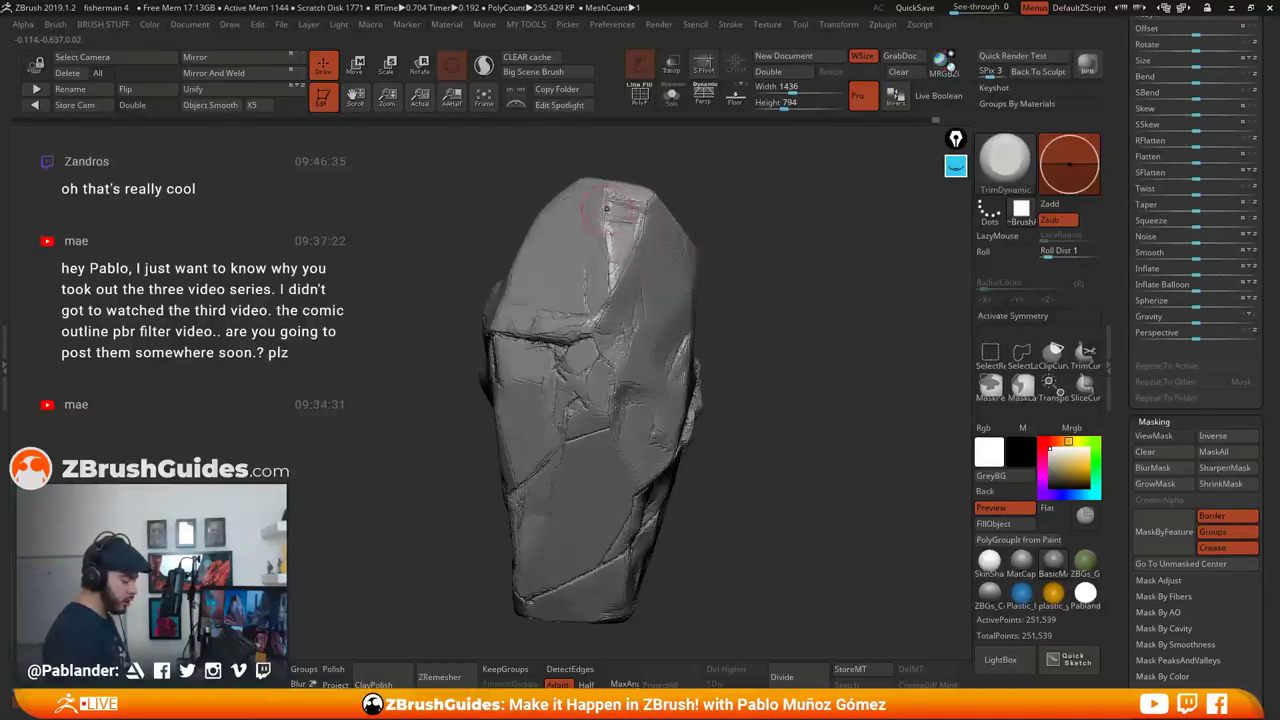
mouse_move(731, 332)
mouse_down()
mouse_move(756, 338)
mouse_move(783, 374)
mouse_up()
alt+drag(737, 430, 748, 377)
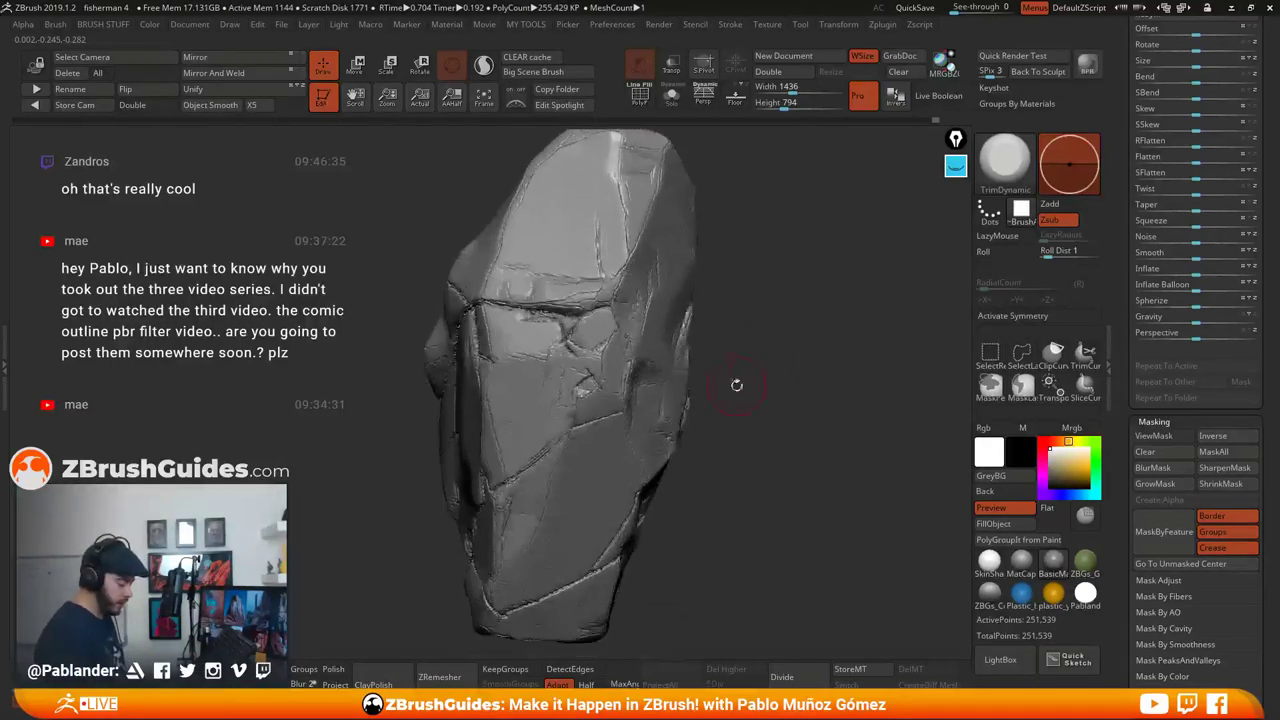
drag(774, 319, 732, 357)
drag(566, 238, 584, 212)
mouse_move(704, 340)
mouse_down()
mouse_move(750, 356)
mouse_move(689, 343)
mouse_move(734, 347)
mouse_up()
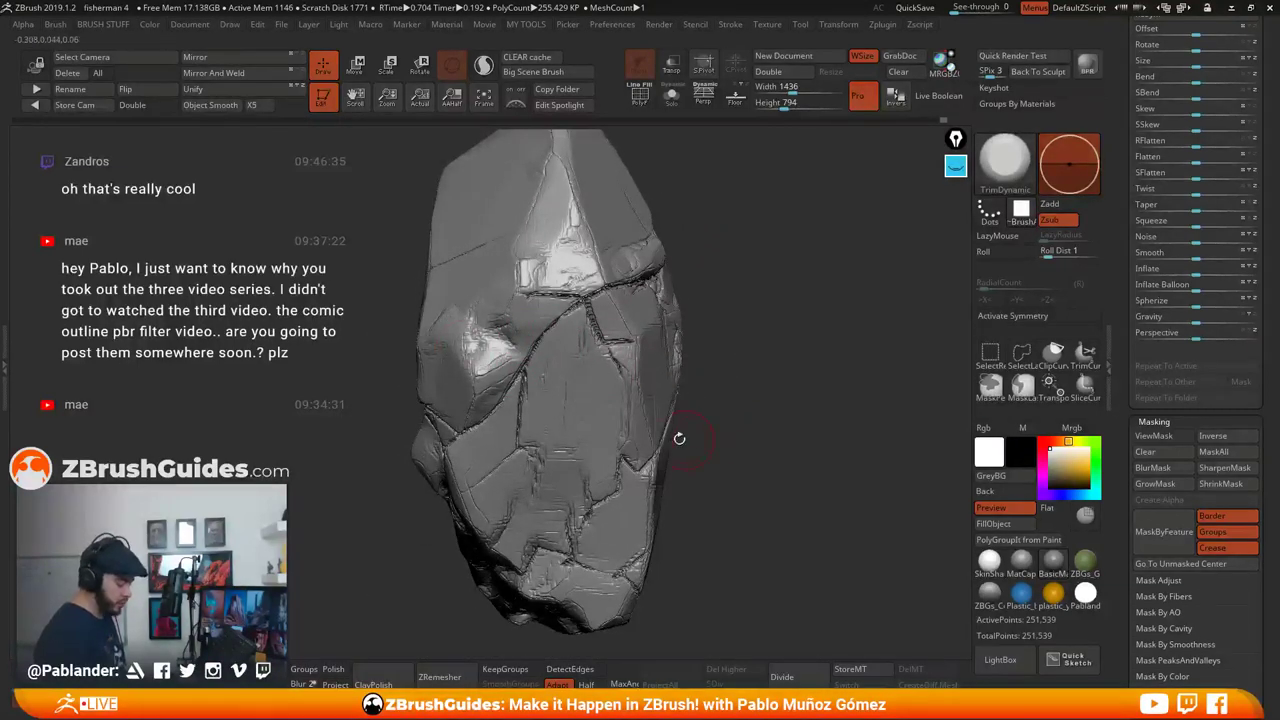
Continue trimming the remaining side facets and the ridges on the lower front of the rock with TrimDynamic
drag(703, 447, 534, 416)
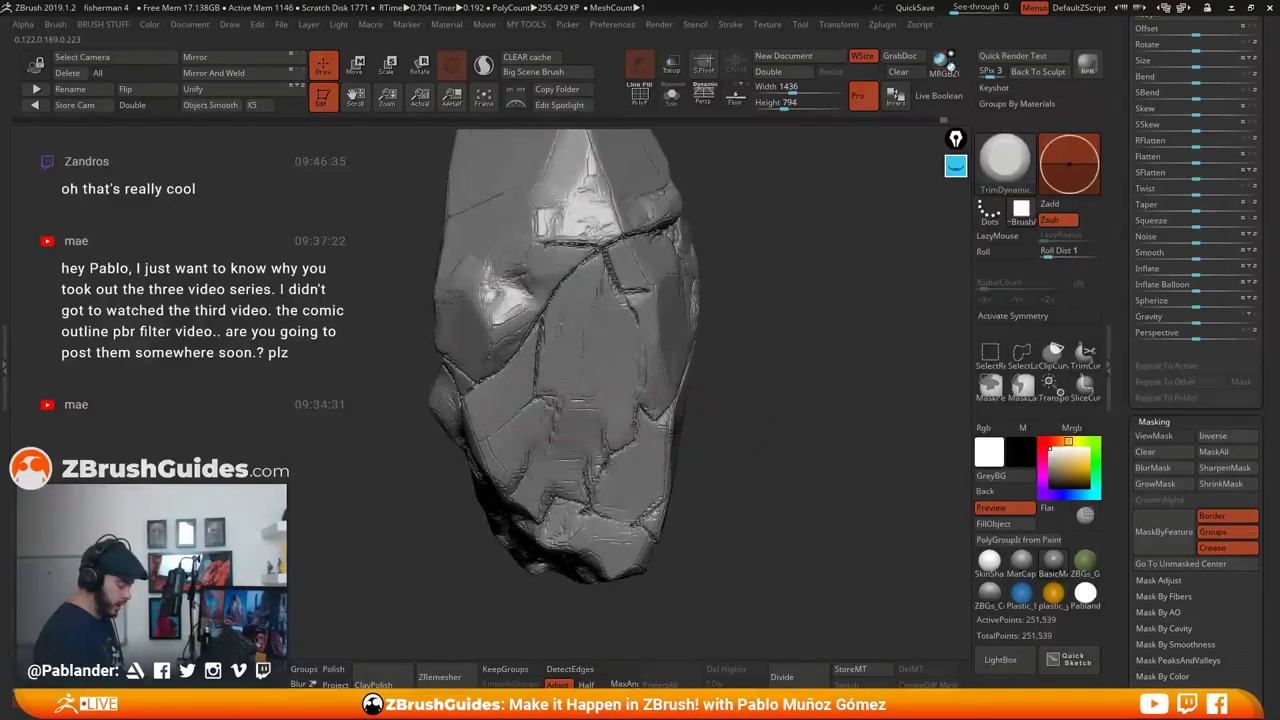
drag(712, 368, 772, 452)
alt+drag(725, 239, 511, 338)
drag(498, 283, 672, 352)
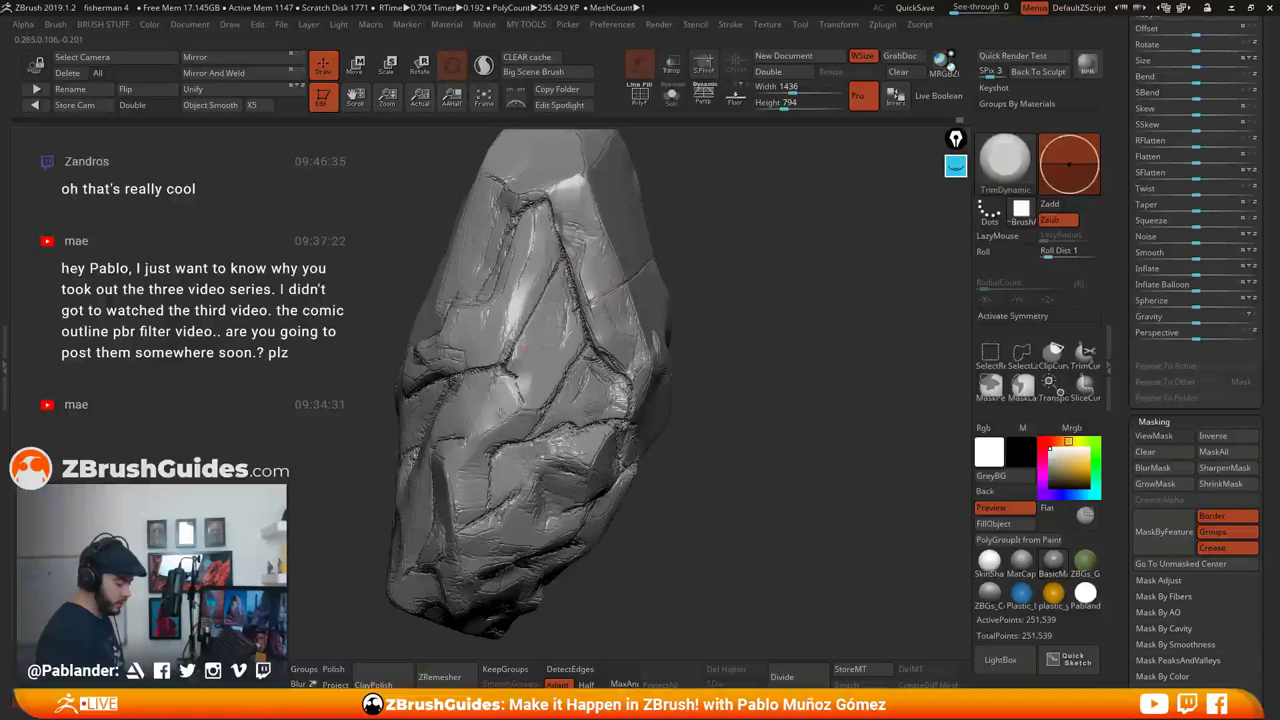
mouse_move(668, 378)
mouse_down()
mouse_move(737, 429)
mouse_move(691, 501)
mouse_move(657, 500)
mouse_up()
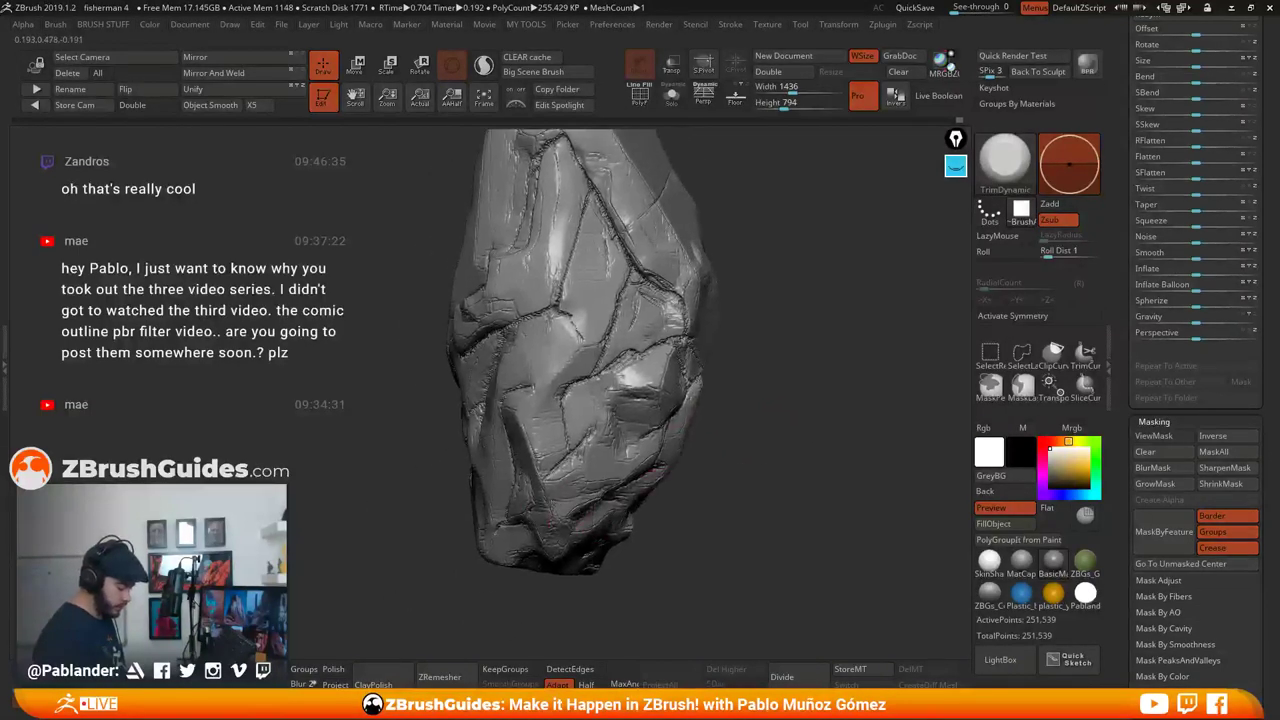
mouse_move(557, 520)
mouse_down()
mouse_move(622, 470)
mouse_move(505, 345)
mouse_up()
mouse_move(701, 384)
mouse_down()
mouse_move(758, 408)
mouse_move(707, 401)
mouse_move(686, 357)
mouse_move(669, 364)
mouse_move(691, 373)
mouse_move(672, 379)
mouse_move(701, 441)
mouse_move(697, 464)
mouse_move(692, 388)
mouse_move(690, 427)
mouse_move(712, 420)
mouse_up()
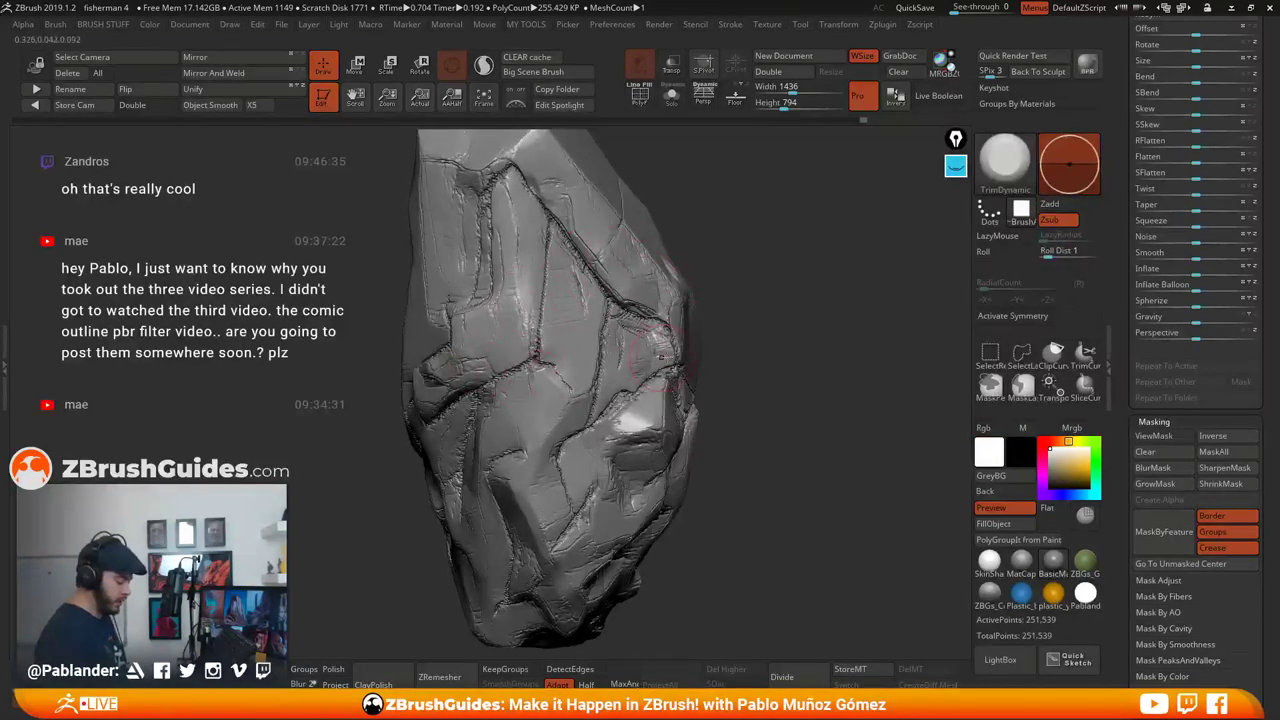
mouse_move(721, 337)
mouse_down()
mouse_move(740, 363)
mouse_move(724, 349)
mouse_up()
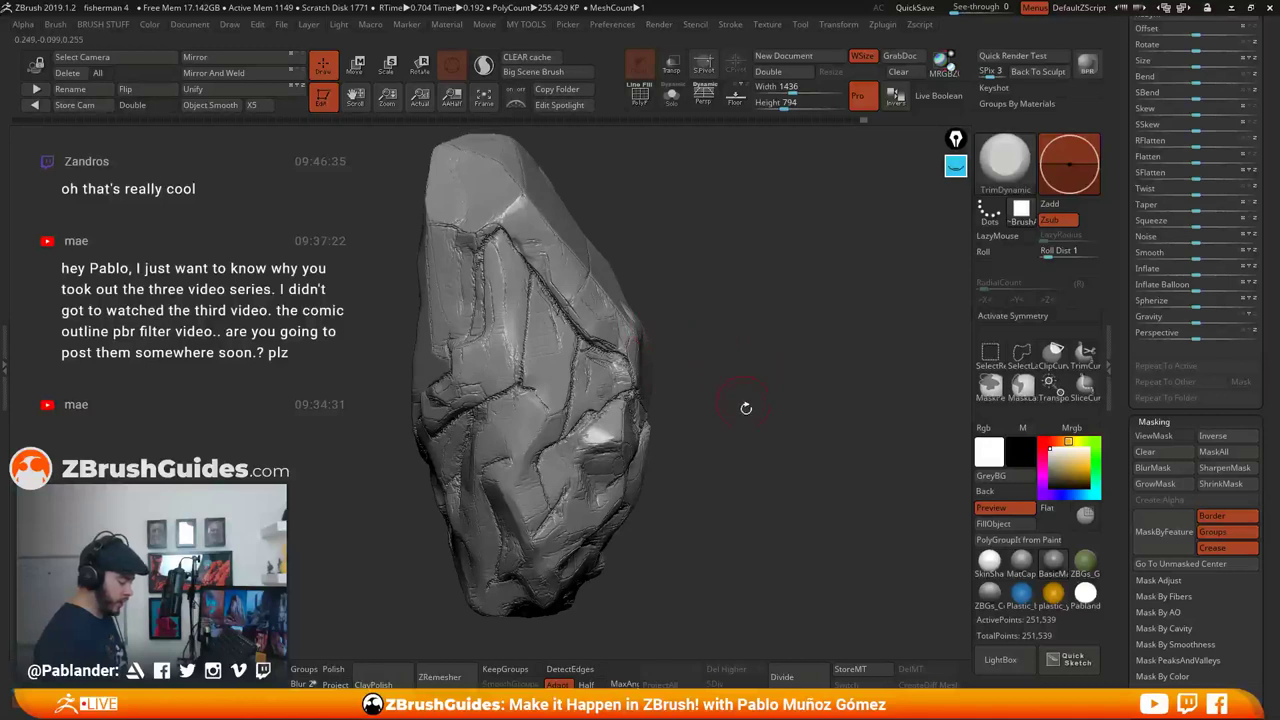
Apply ClayPolish to the trimmed rock and toggle the mask display to compare the polished surface
click(387, 686)
drag(728, 484, 765, 469)
click(1166, 435)
mouse_move(865, 394)
mouse_down()
mouse_move(807, 378)
mouse_move(740, 384)
mouse_up()
click(1164, 441)
click(1164, 441)
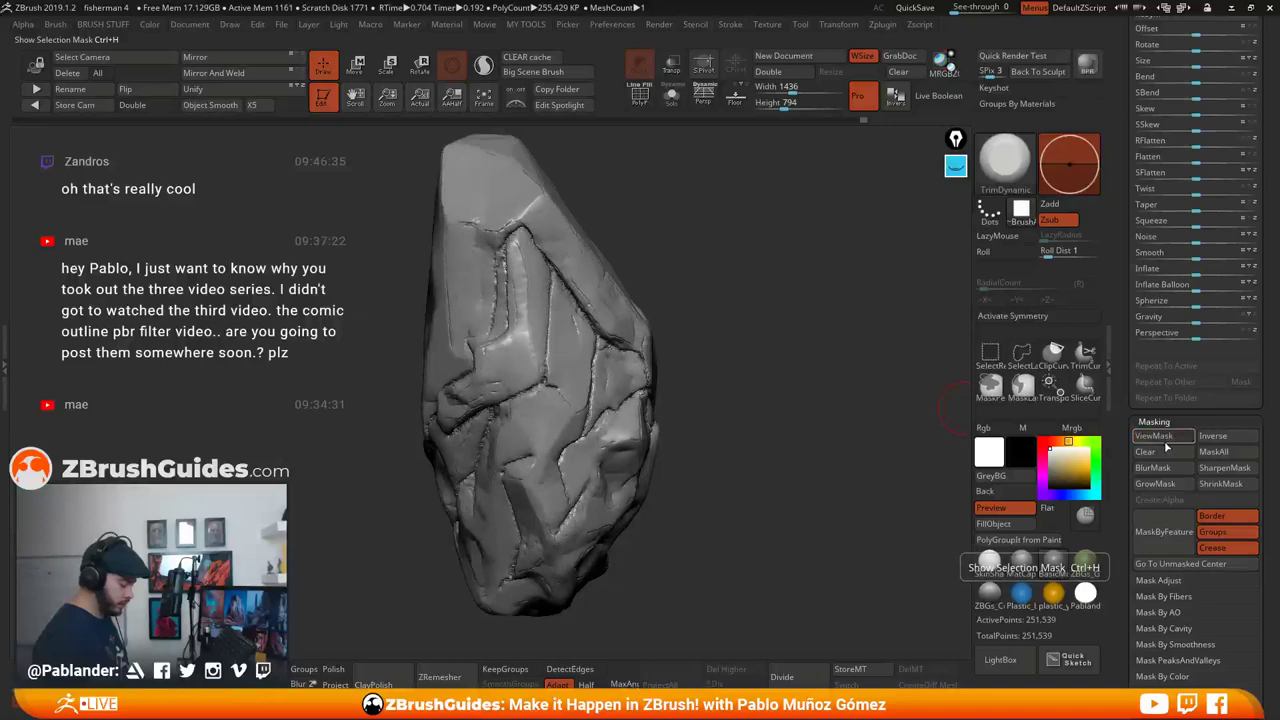
click(1164, 441)
Inspect the mask around the cracks and recesses on the side of the rock up close
drag(925, 430, 790, 430)
drag(700, 410, 548, 207)
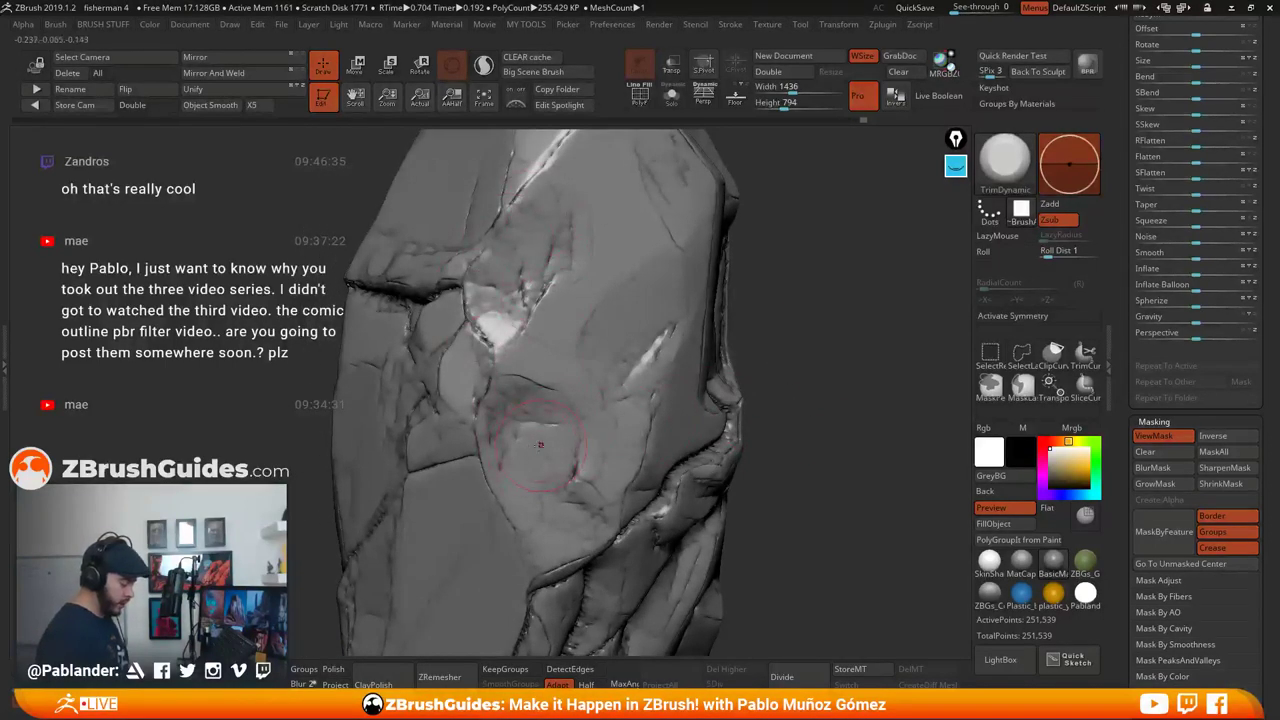
drag(605, 428, 626, 404)
drag(787, 418, 724, 513)
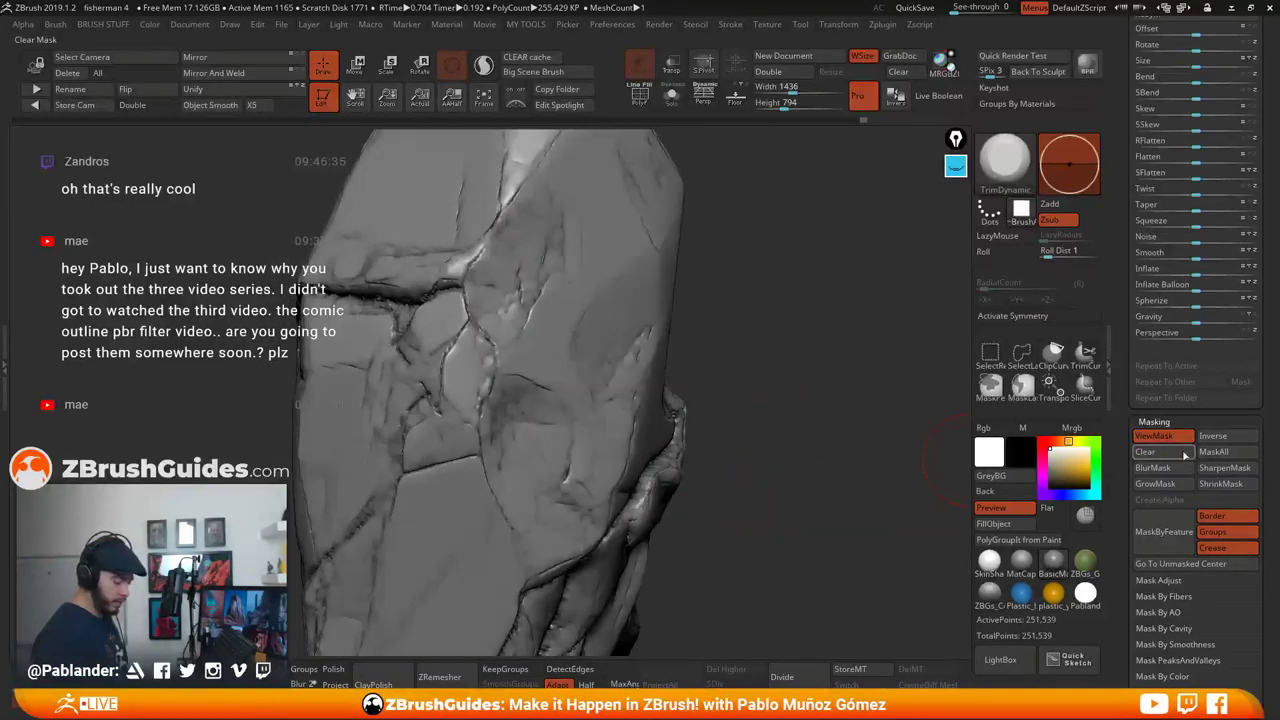
Invert and sharpen the mask on the rock and hide the mask display
click(1218, 439)
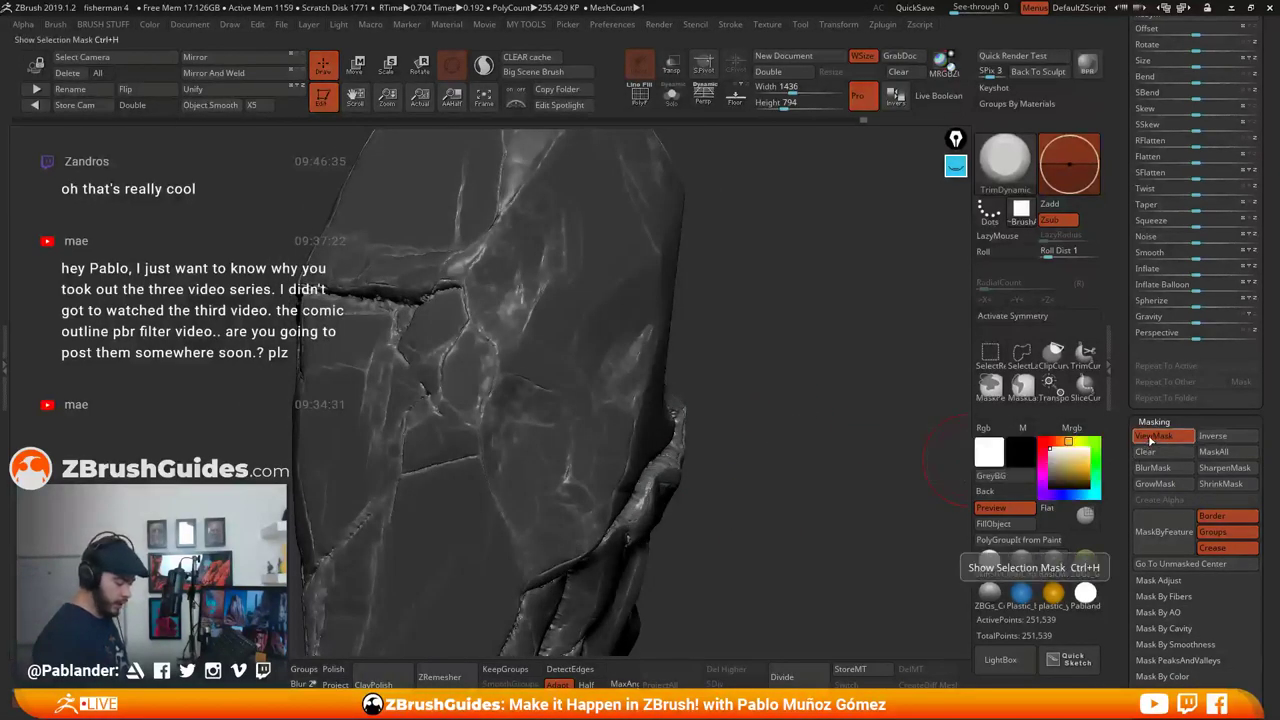
click(1224, 469)
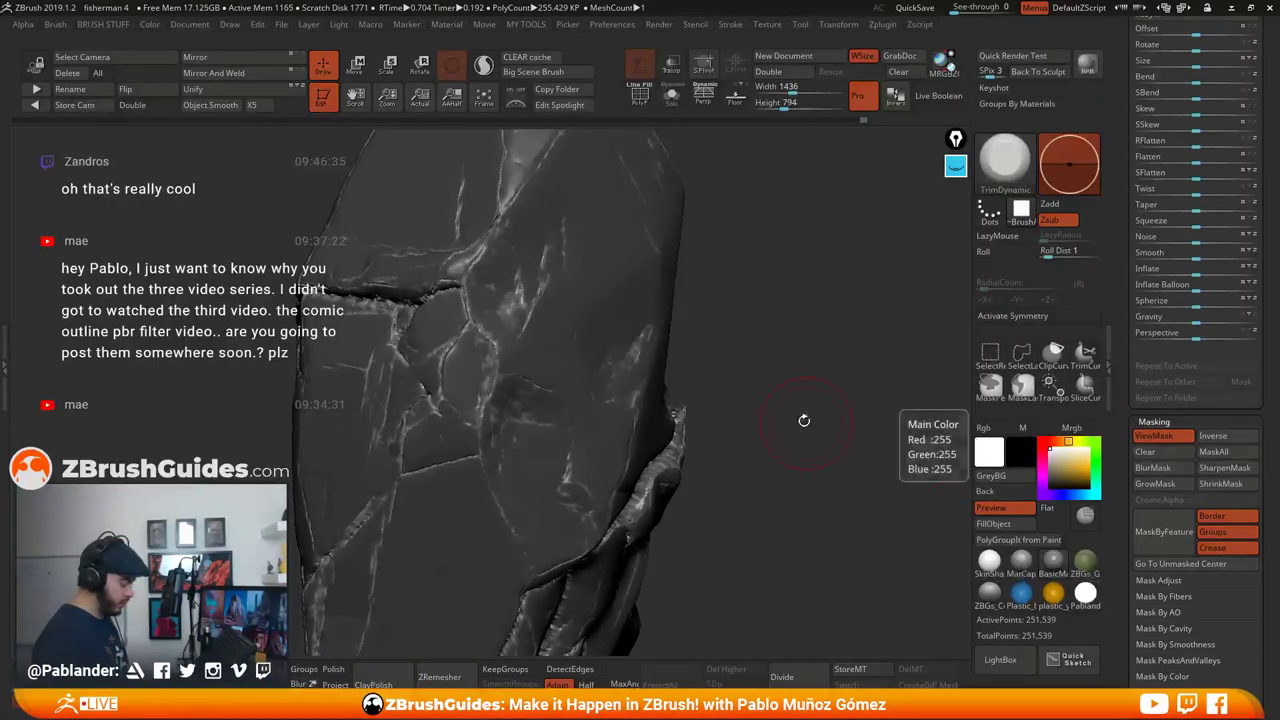
drag(811, 426, 750, 412)
drag(774, 316, 604, 354)
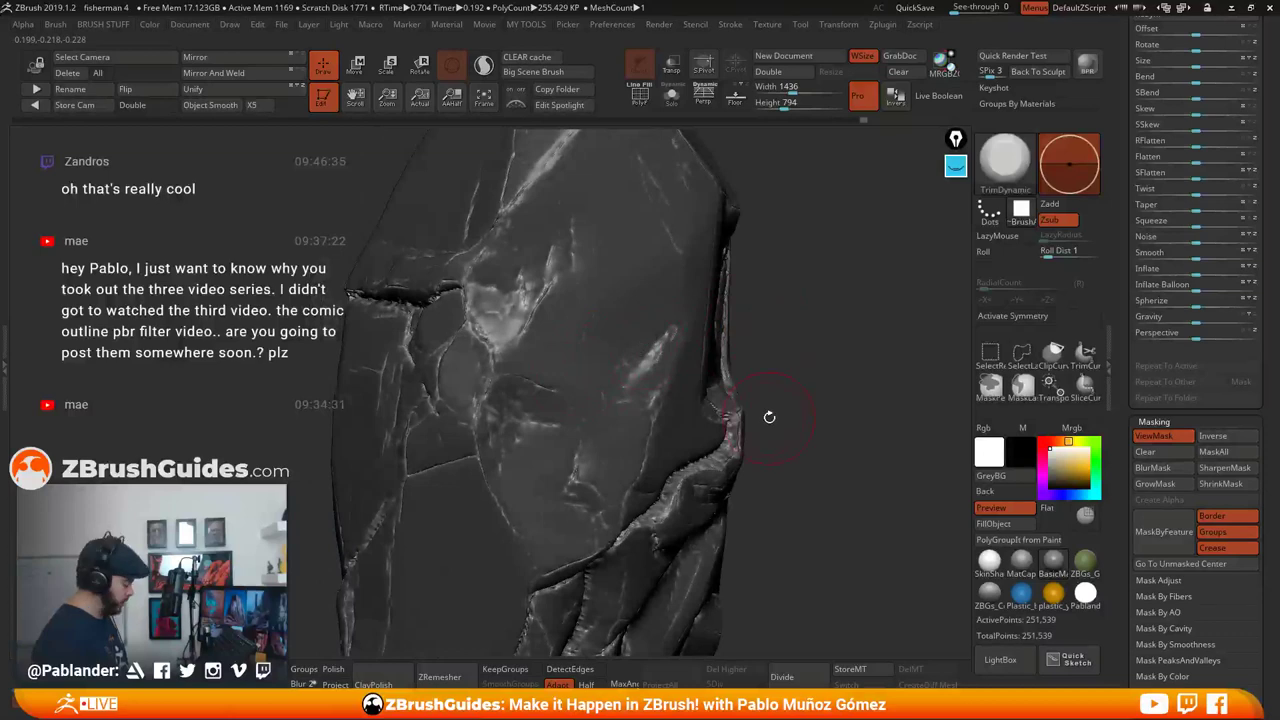
drag(829, 435, 825, 439)
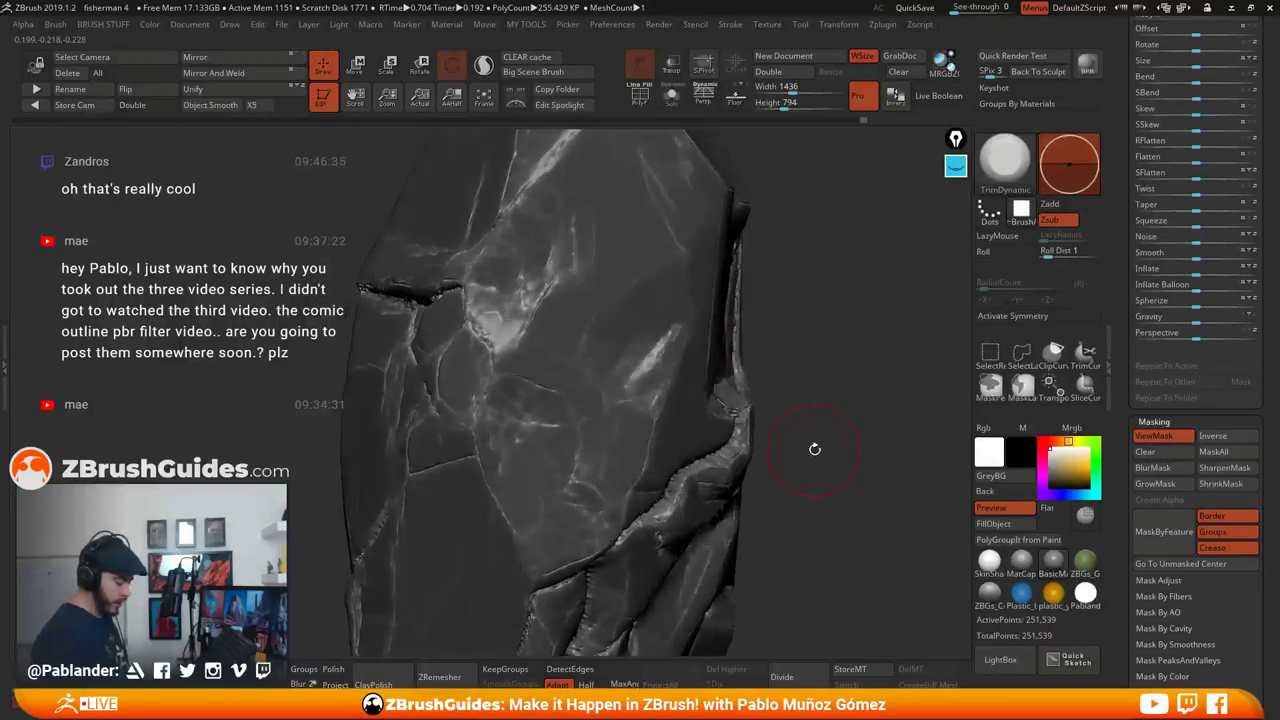
click(1156, 438)
Enlarge the Move brush and nudge the unmasked areas around the cracks and chipped facets on the rock's side
key(b)
key(m)
key(v)
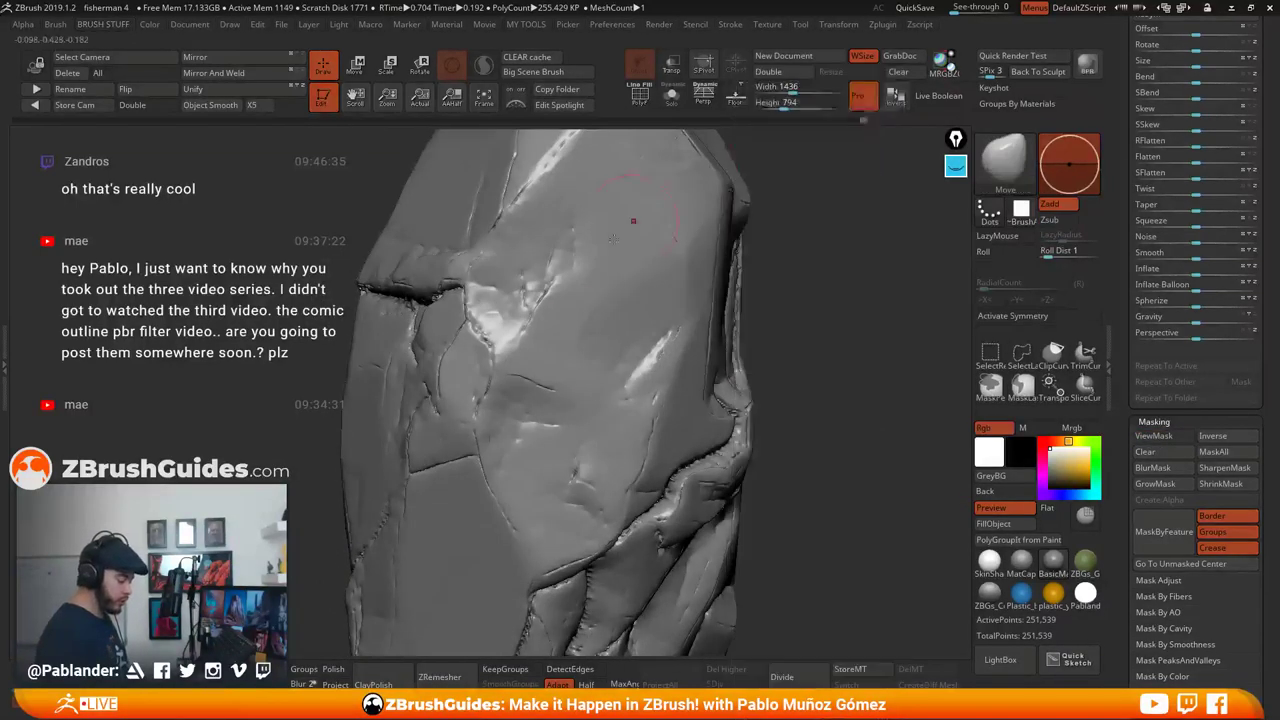
key(space)
drag(827, 297, 842, 297)
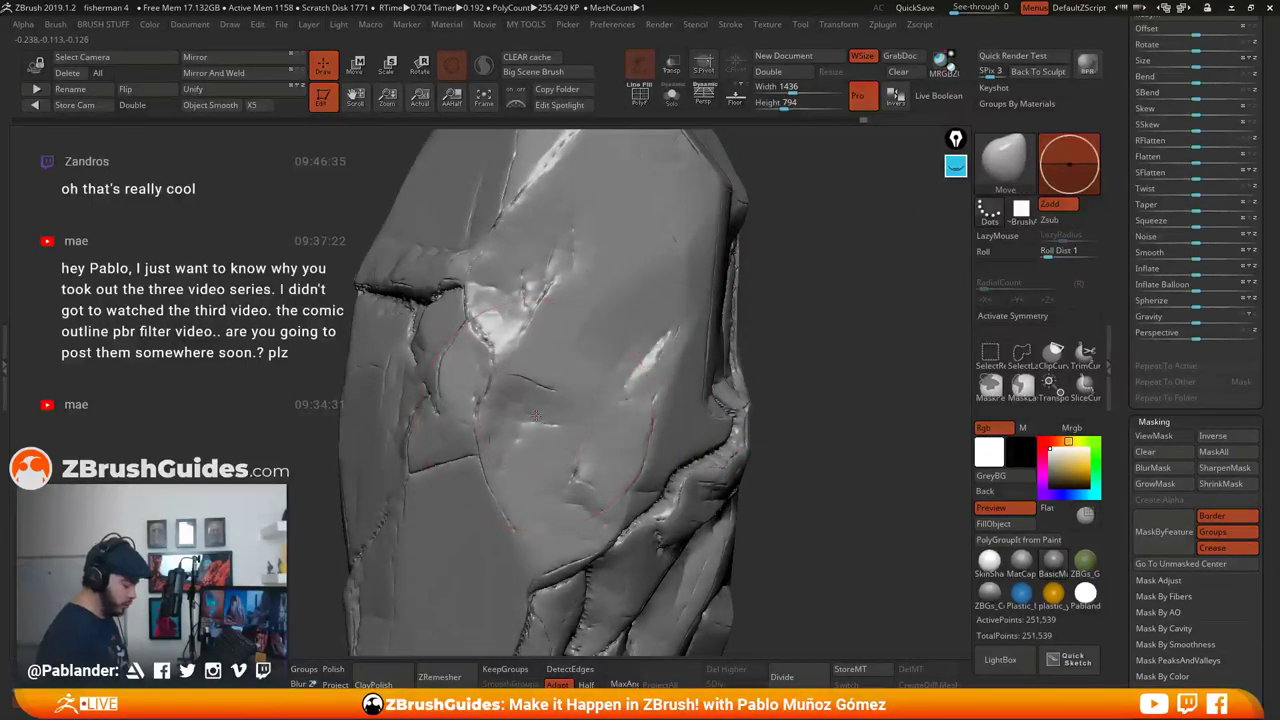
drag(536, 296, 531, 296)
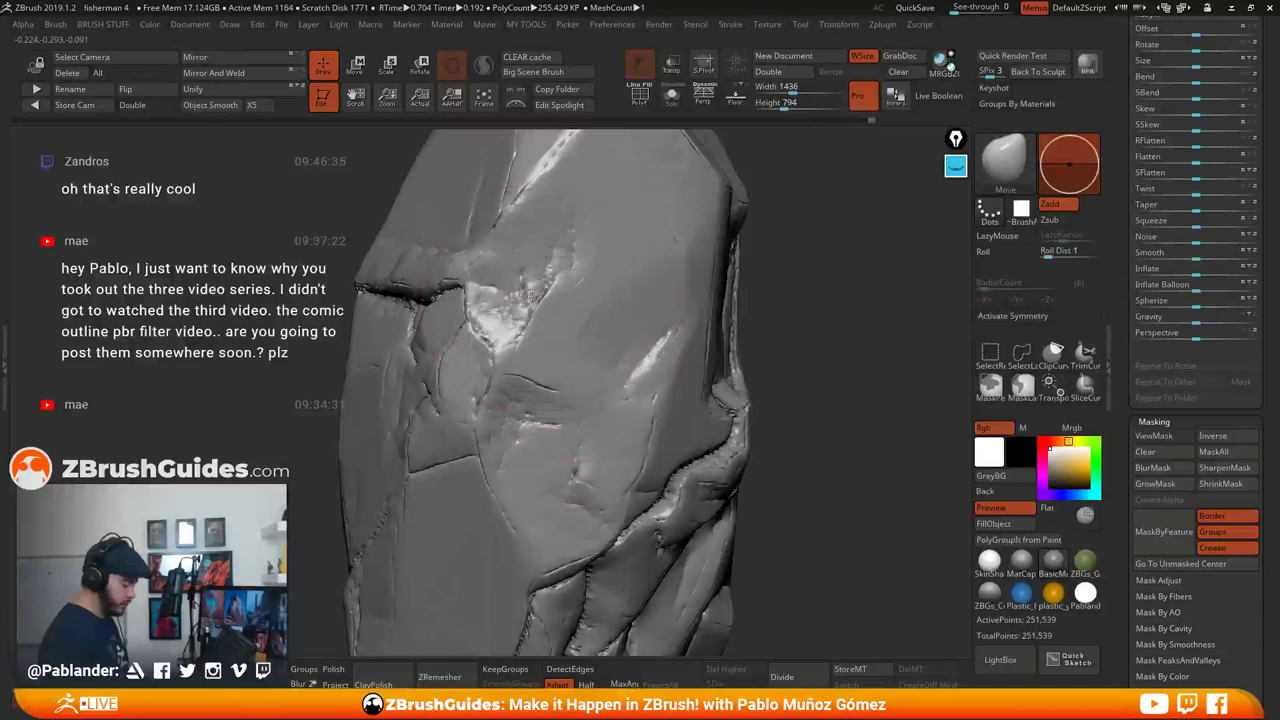
drag(821, 324, 660, 345)
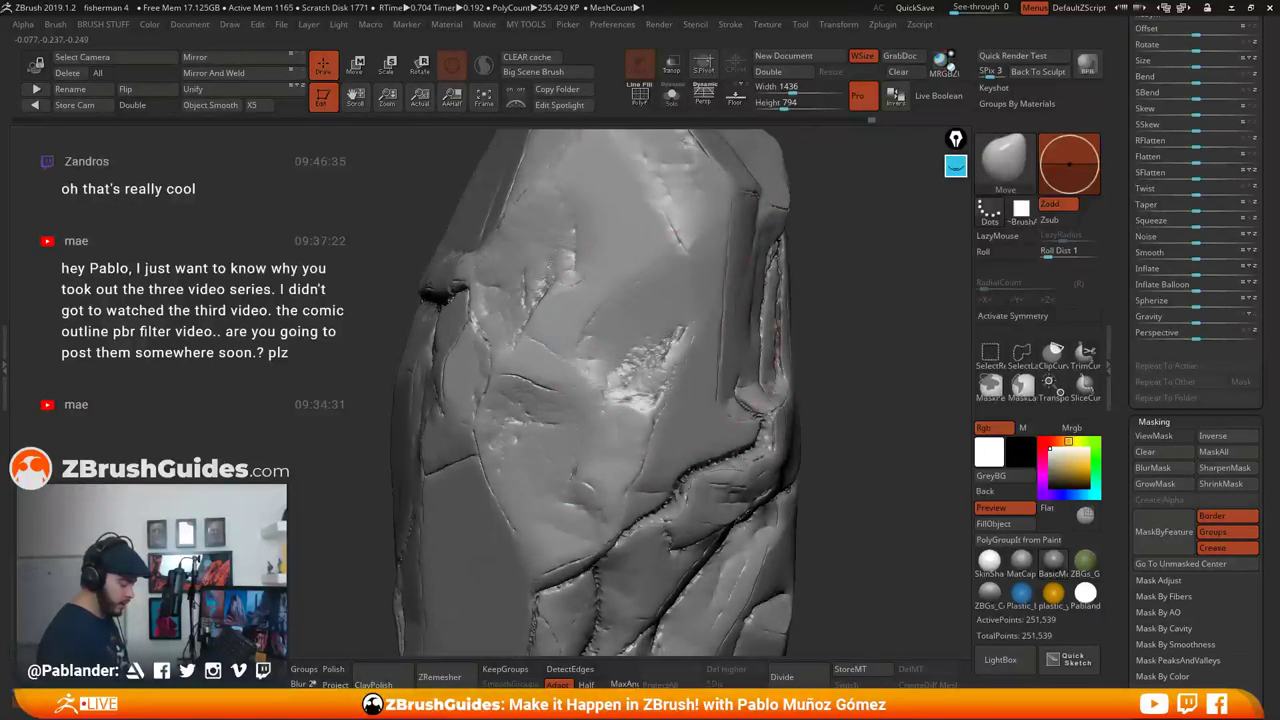
mouse_move(749, 302)
alt+right_down()
mouse_move(711, 327)
mouse_move(698, 306)
mouse_move(755, 335)
alt+right_up()
drag(586, 449, 509, 449)
drag(699, 368, 733, 386)
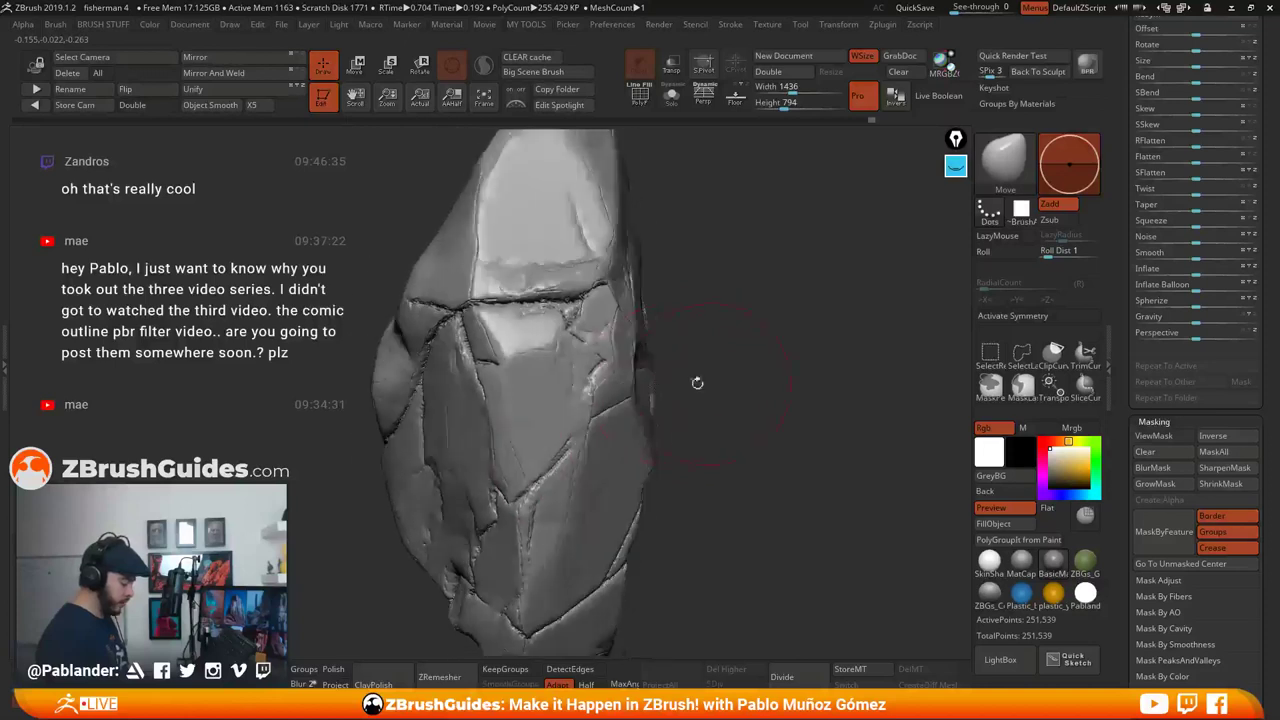
Reshape the facets around the upper ridge and the front crack junctions with the Move brush
drag(607, 353, 560, 325)
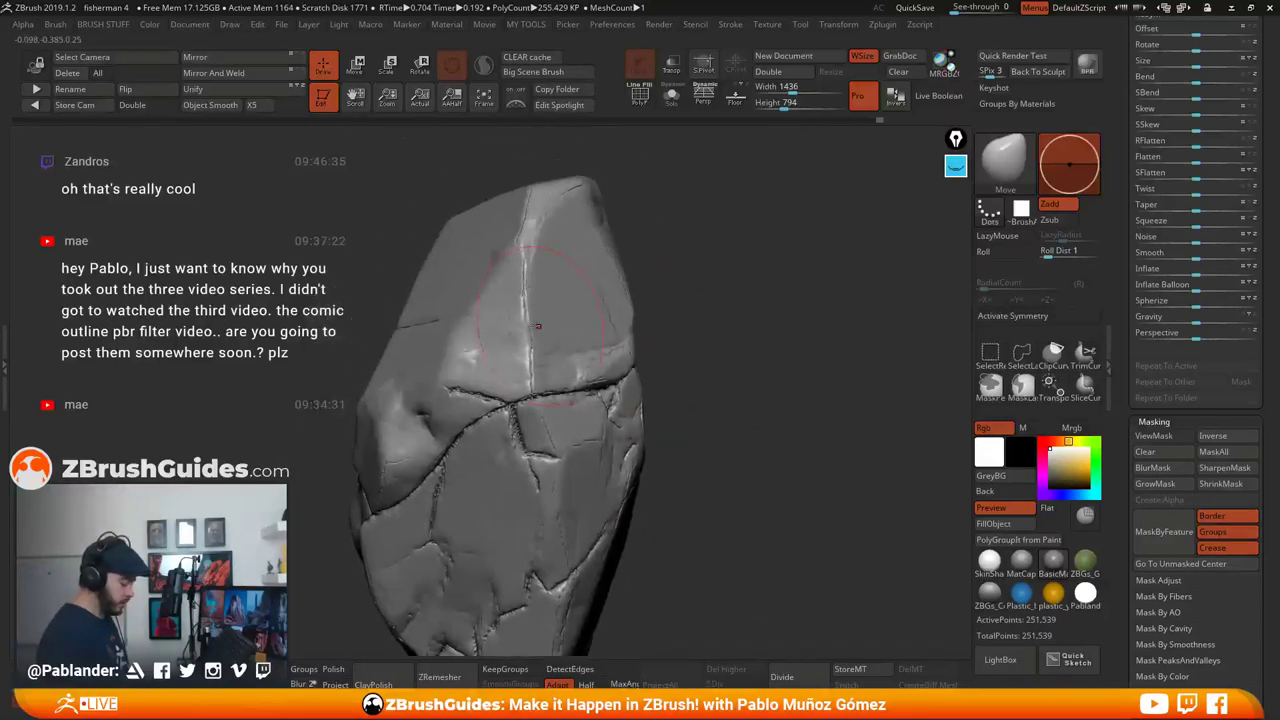
drag(728, 293, 862, 373)
drag(531, 396, 707, 382)
alt+drag(727, 430, 797, 354)
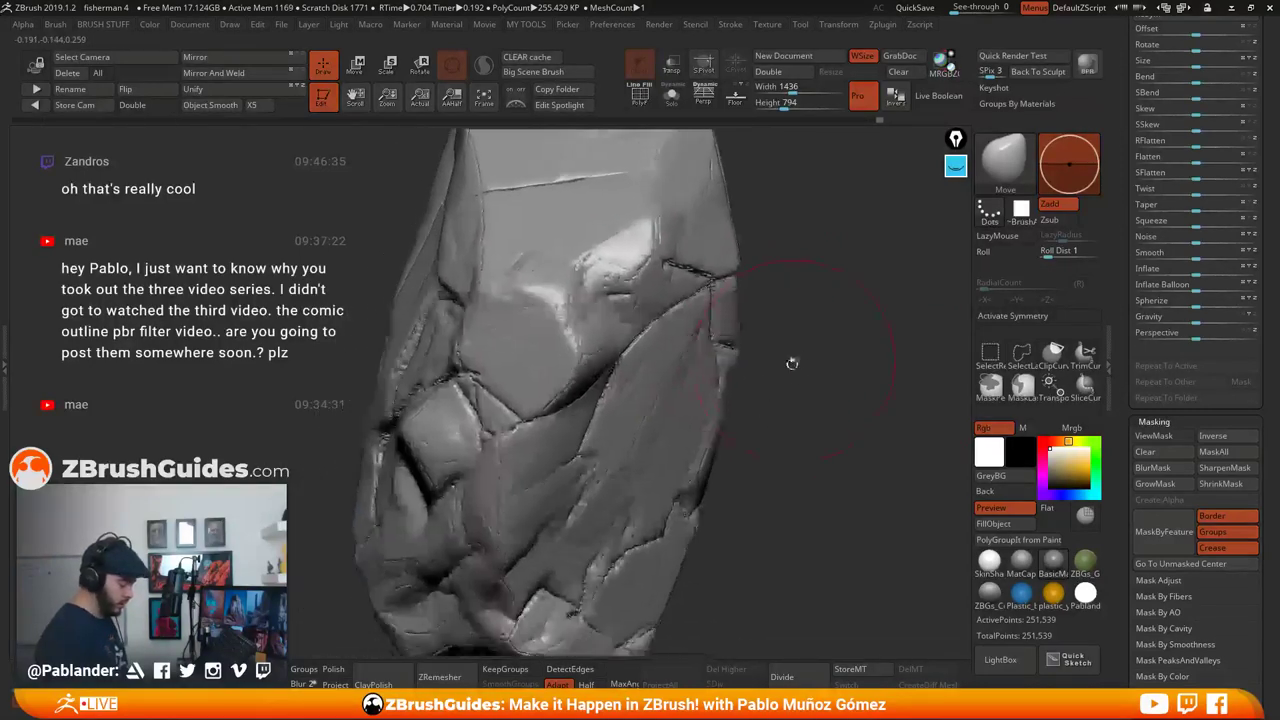
drag(622, 438, 512, 443)
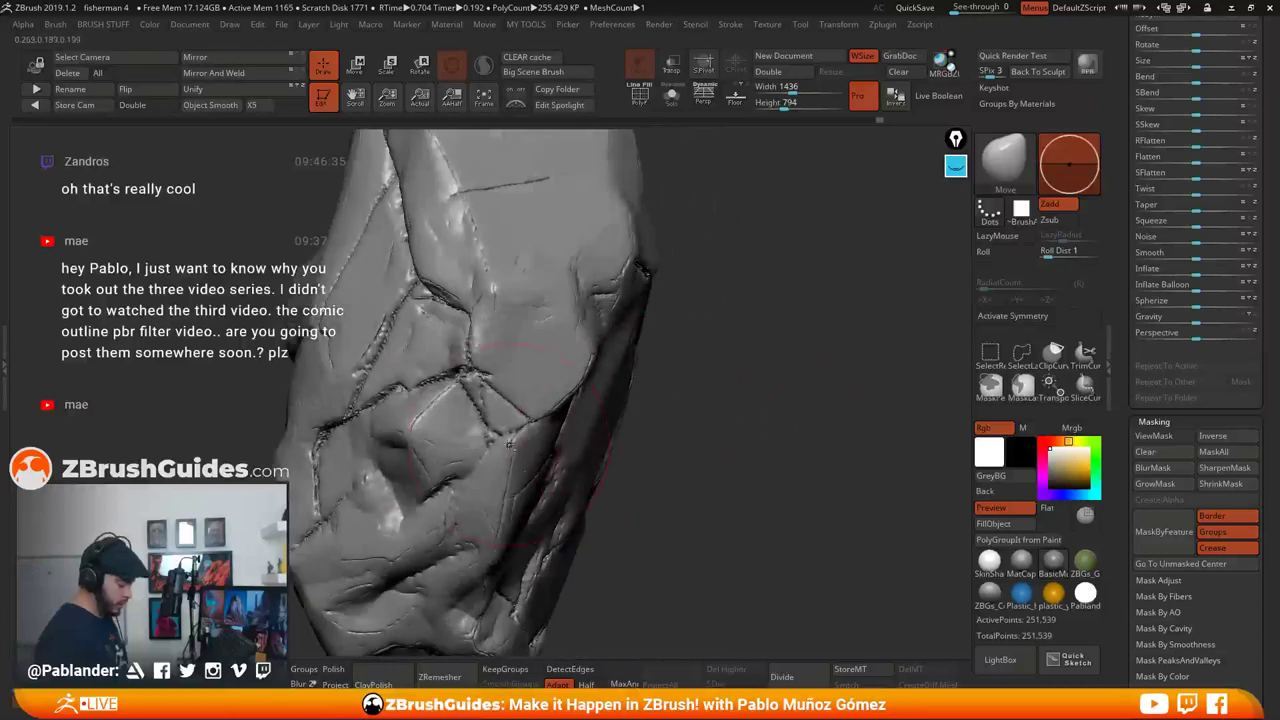
mouse_move(721, 340)
alt+mouse_down()
mouse_move(789, 414)
mouse_move(735, 409)
mouse_move(783, 366)
mouse_move(735, 364)
alt+mouse_up()
drag(643, 362, 527, 350)
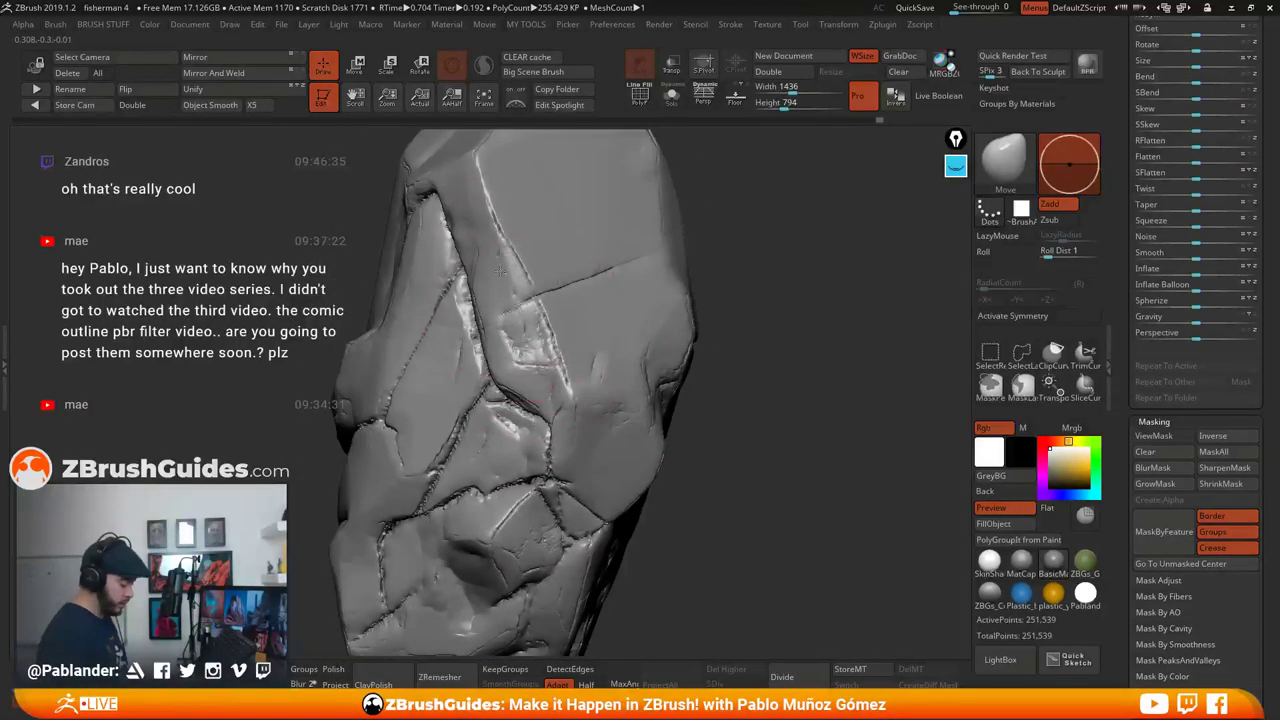
Adjust the remaining cracked side areas with the Move brush and toggle the mask display to check the mask
drag(775, 355, 804, 357)
right_drag(543, 411, 485, 383)
drag(747, 494, 800, 434)
mouse_move(720, 430)
right_down()
mouse_move(662, 433)
mouse_move(720, 366)
mouse_move(734, 397)
right_up()
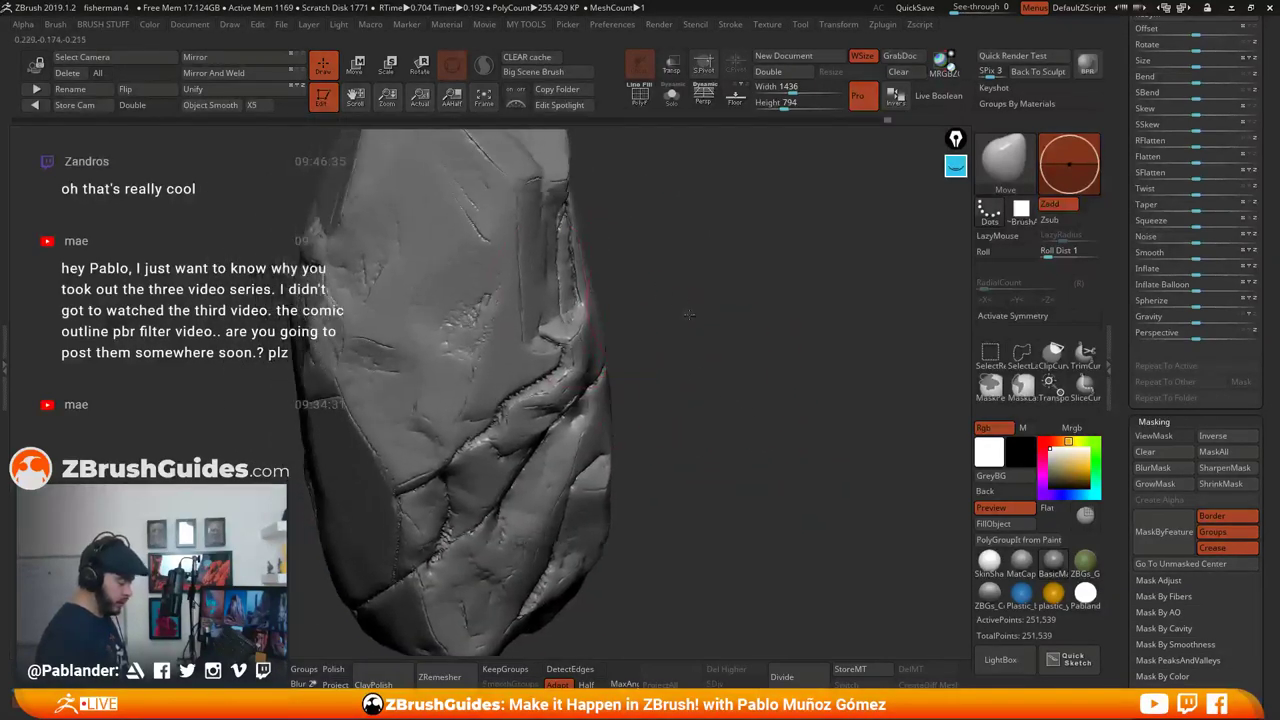
right_drag(677, 297, 930, 460)
click(1178, 440)
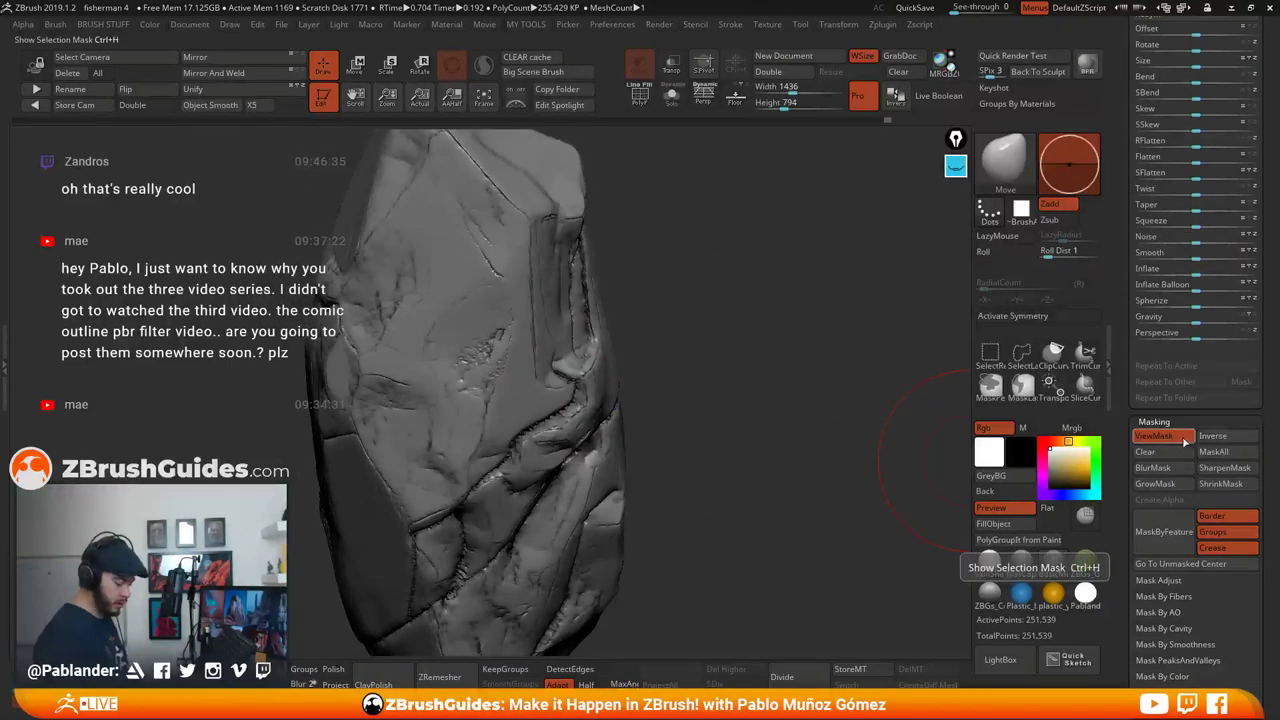
click(1180, 440)
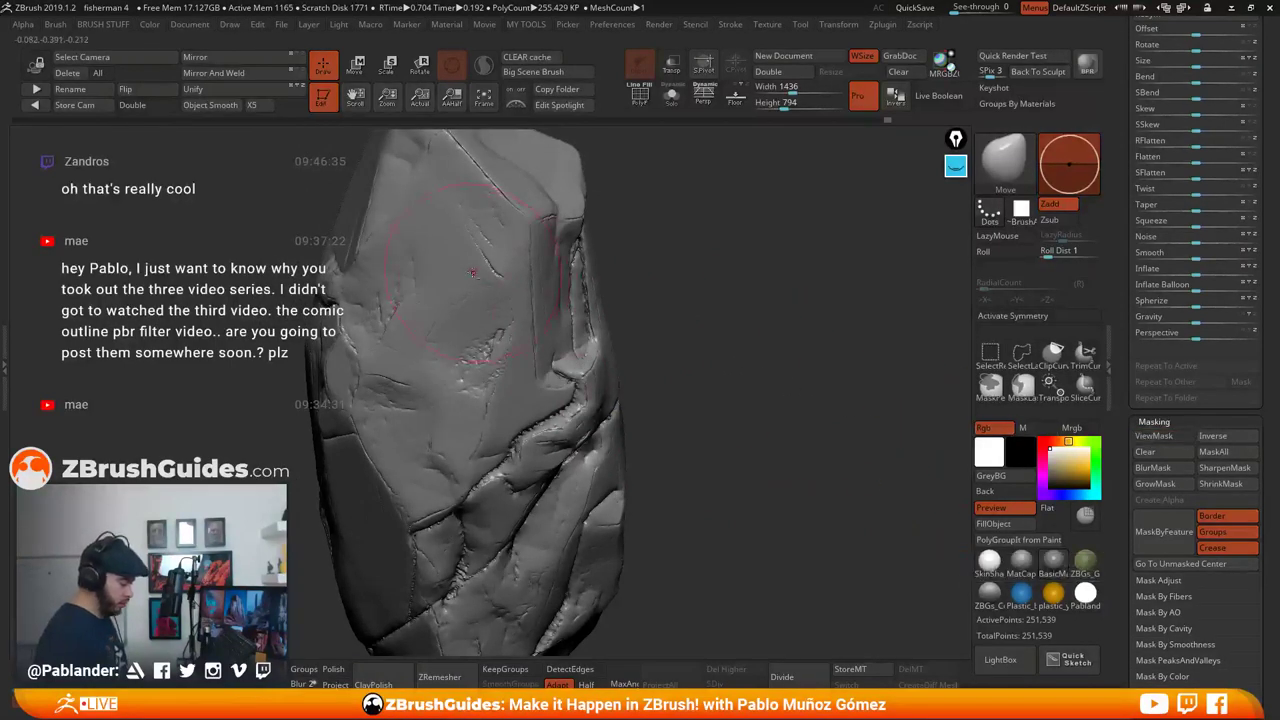
Refine the rock's pointed upper end and outer silhouette with the Move brush
right_drag(475, 273, 645, 305)
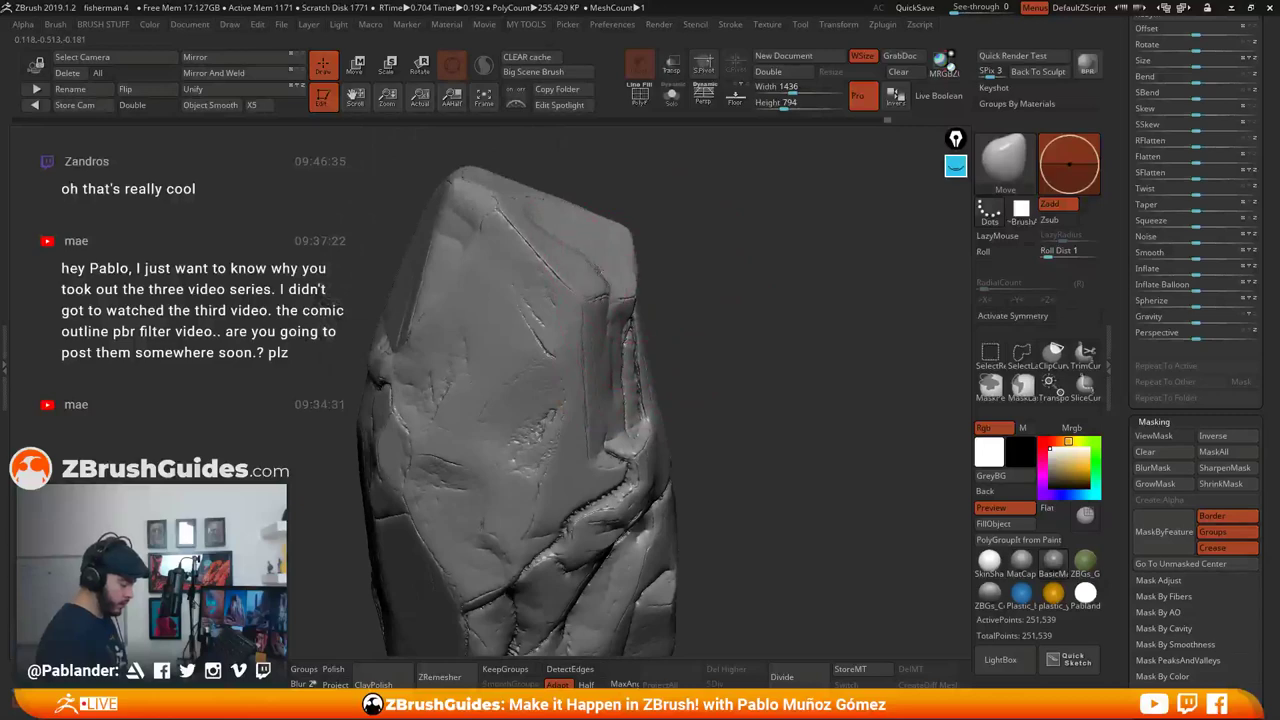
drag(696, 275, 642, 304)
drag(790, 225, 762, 245)
mouse_move(762, 245)
right_down()
mouse_move(739, 253)
mouse_move(757, 394)
mouse_move(700, 440)
right_up()
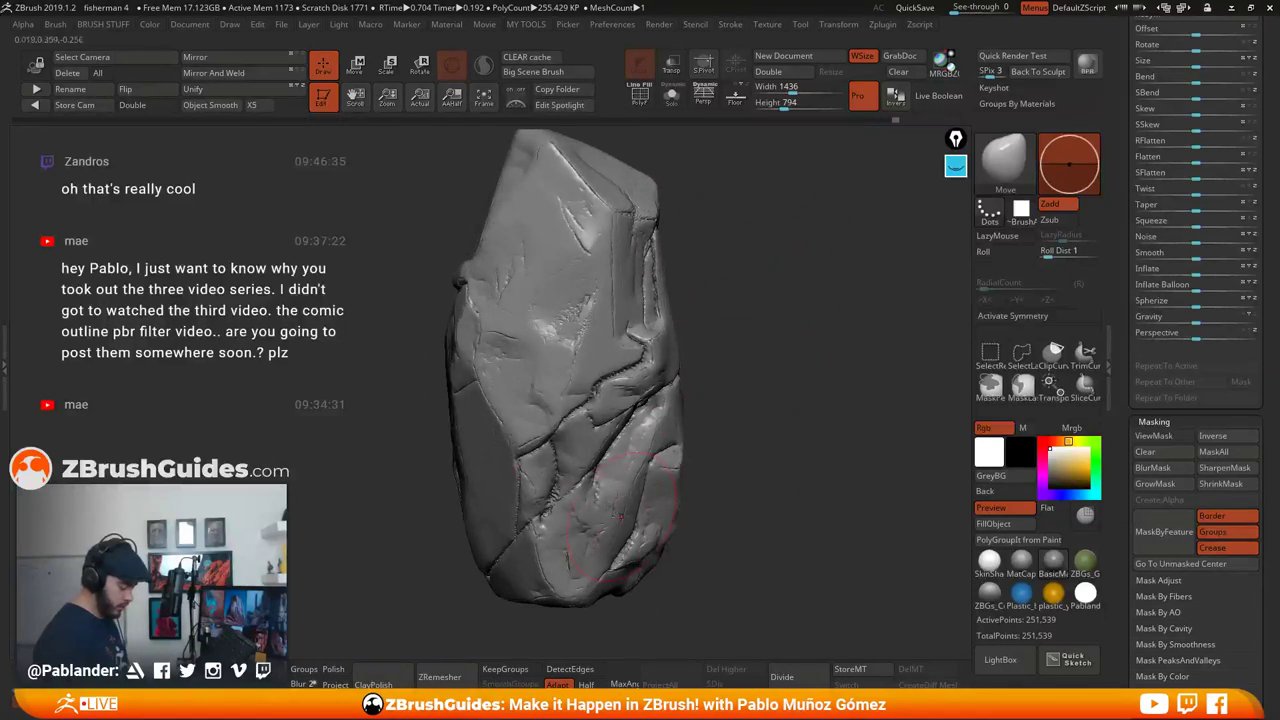
drag(700, 450, 752, 458)
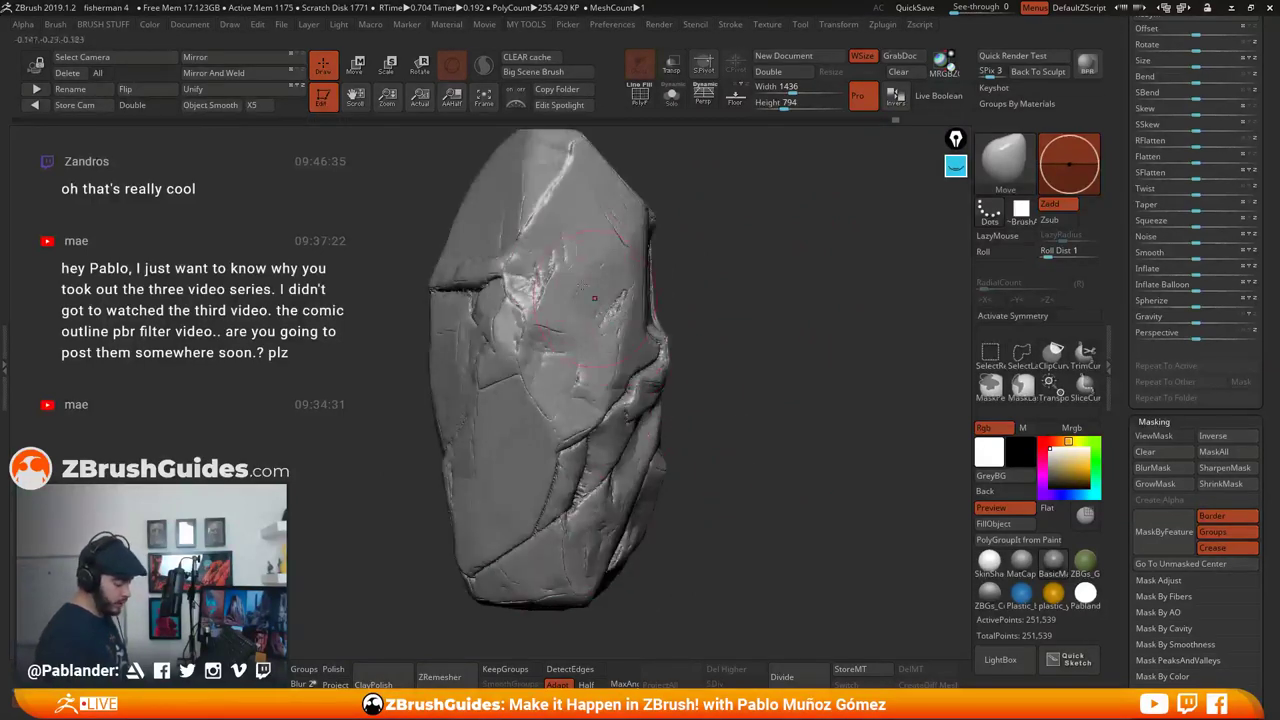
right_drag(601, 305, 617, 211)
mouse_move(750, 312)
right_down()
mouse_move(763, 337)
mouse_move(731, 406)
mouse_move(712, 335)
mouse_move(768, 403)
mouse_move(737, 416)
mouse_move(708, 381)
mouse_move(719, 416)
right_up()
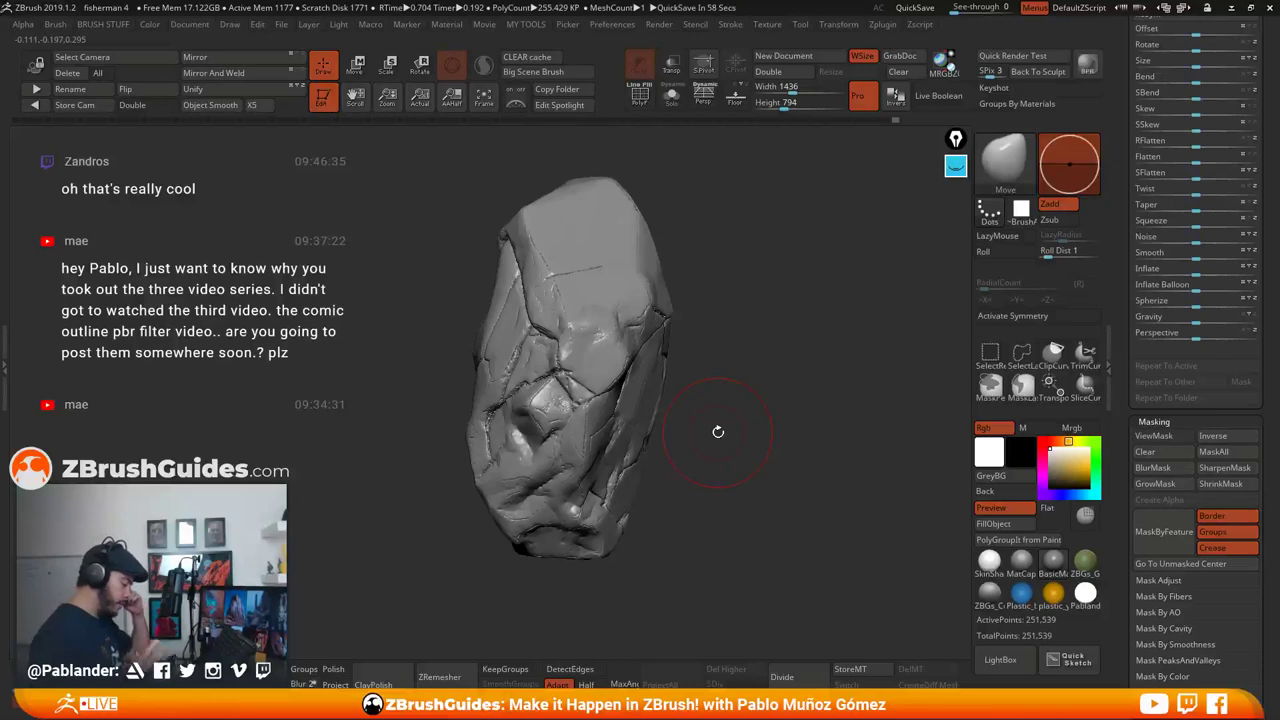
right_drag(718, 431, 731, 383)
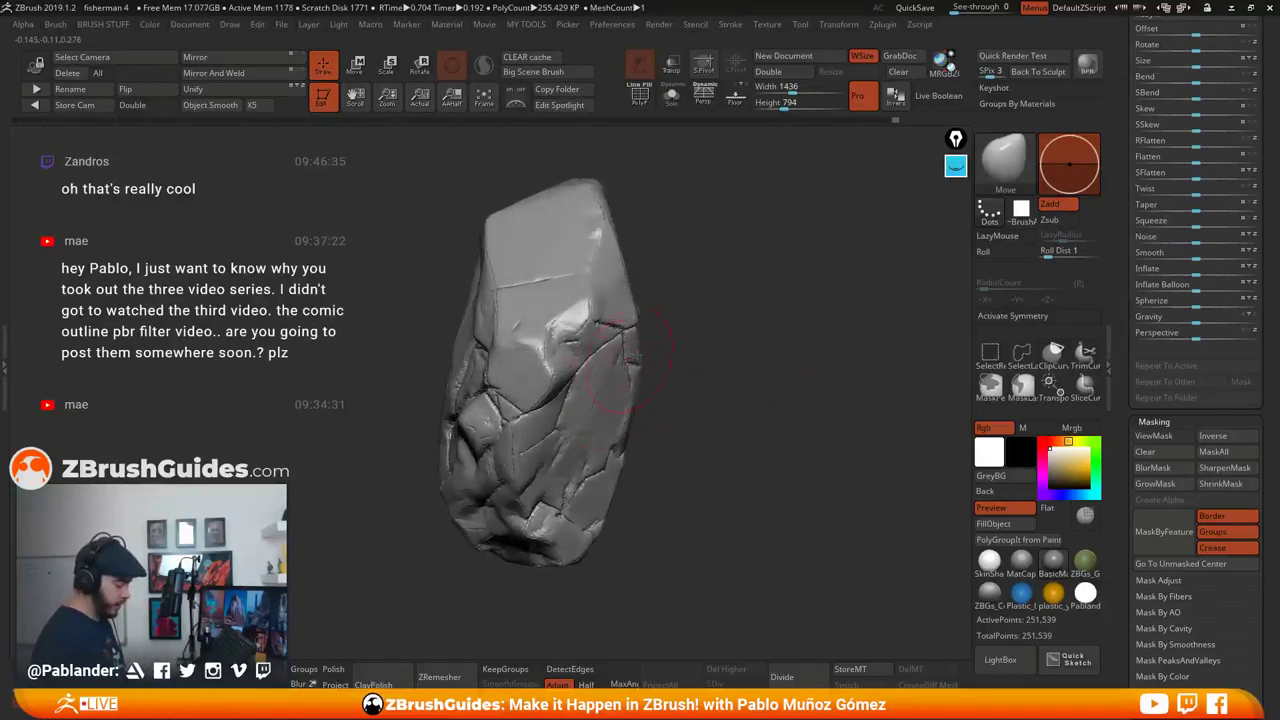
Polish the upper facets and the ridge edges of the rock with the hPolish brush
key(b)
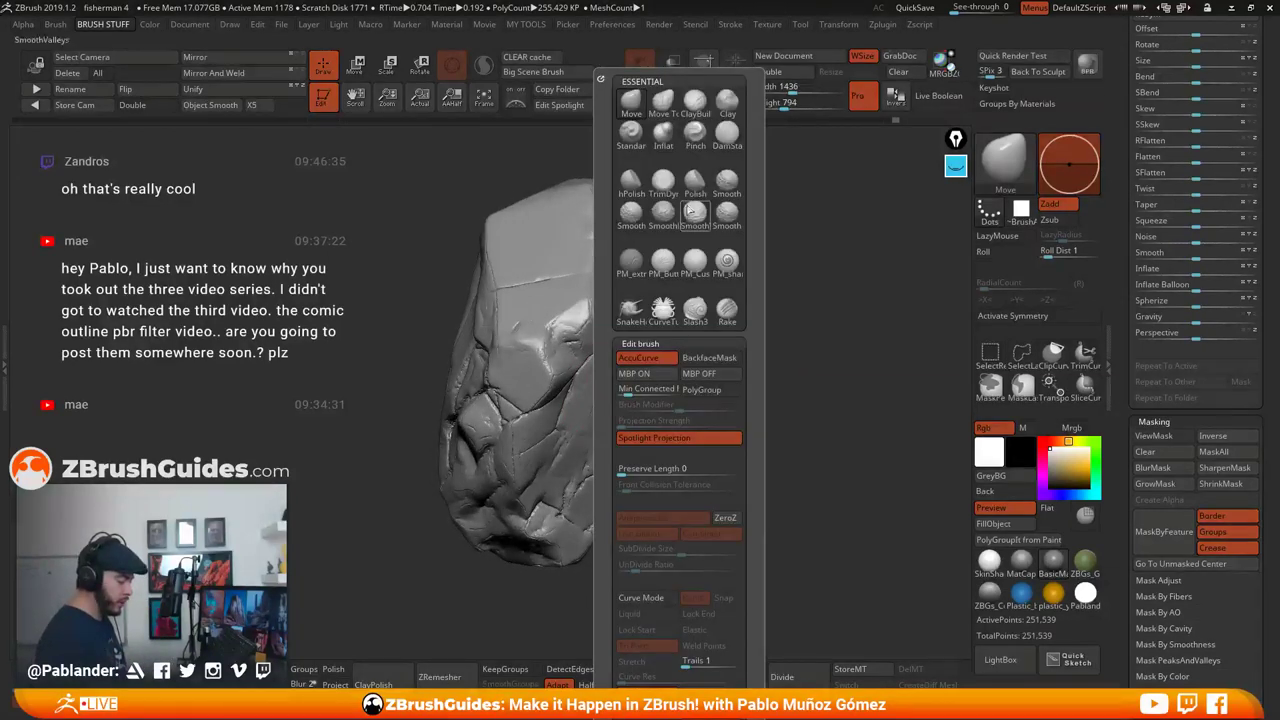
click(634, 188)
mouse_move(697, 271)
right_down()
mouse_move(715, 331)
mouse_move(751, 309)
right_up()
key(space)
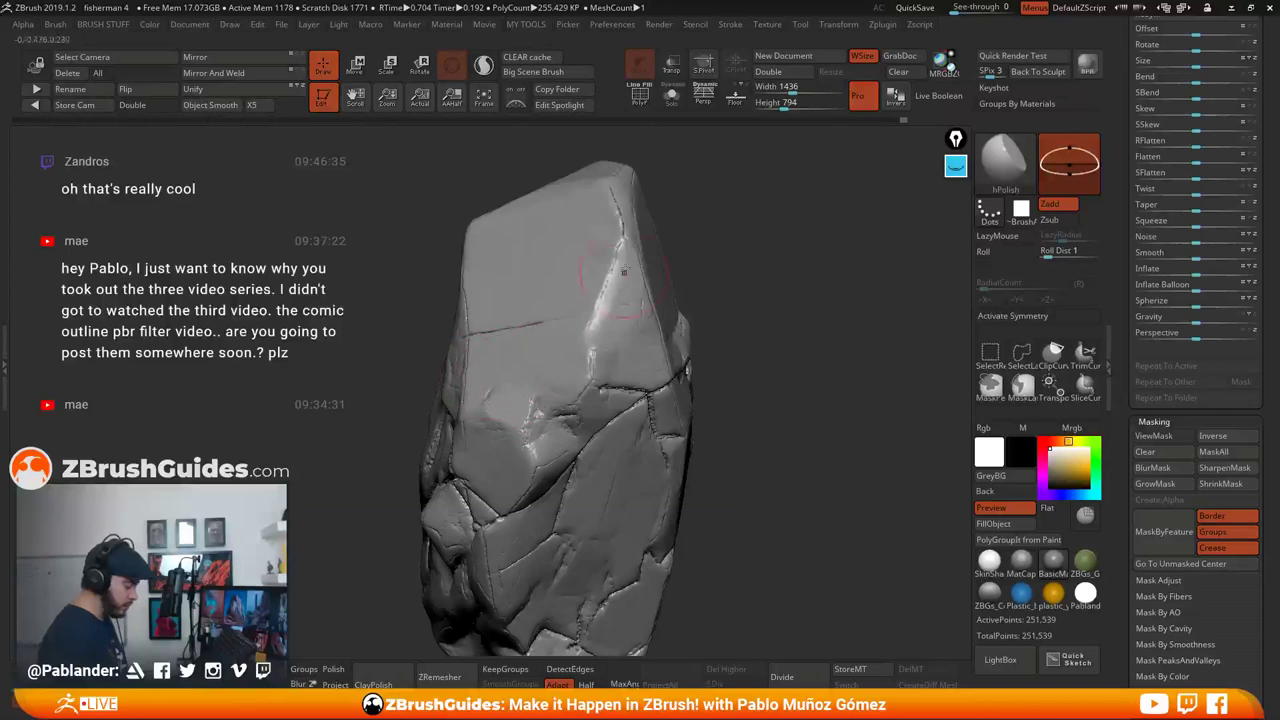
right_drag(665, 205, 680, 212)
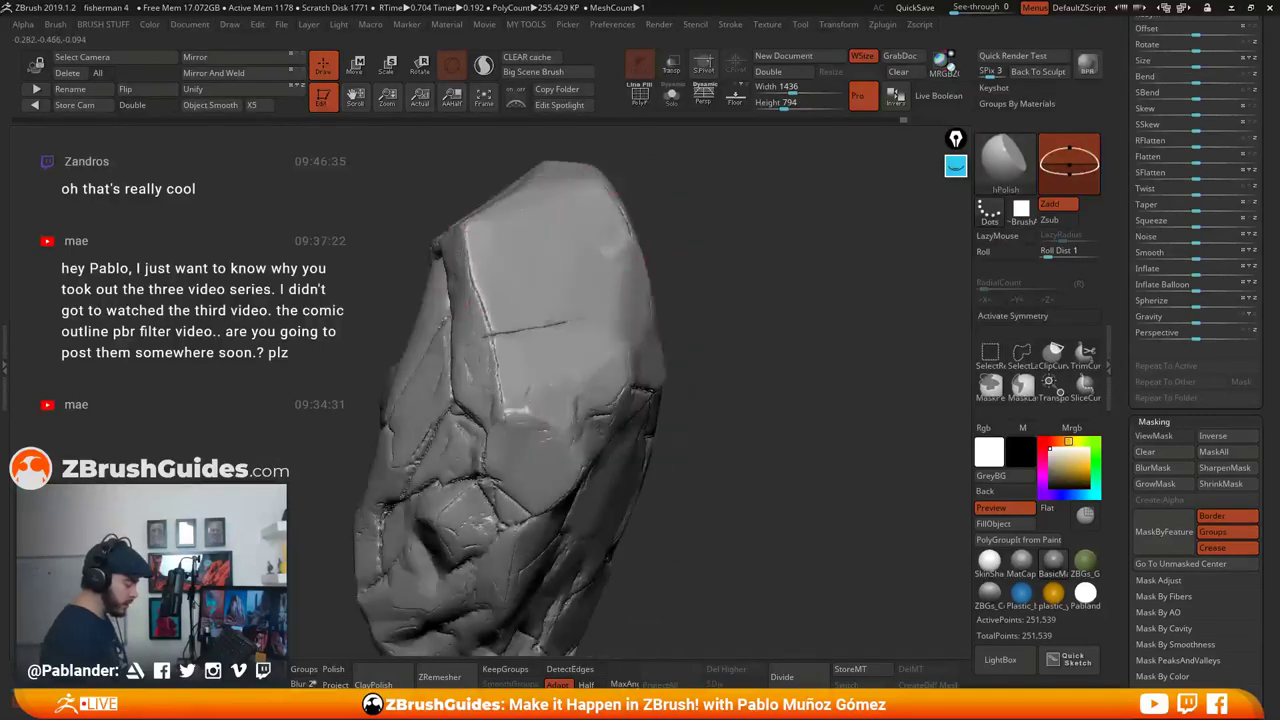
drag(700, 257, 757, 257)
drag(745, 392, 805, 392)
mouse_move(738, 391)
right_down()
mouse_move(800, 364)
mouse_move(513, 435)
right_up()
key(space)
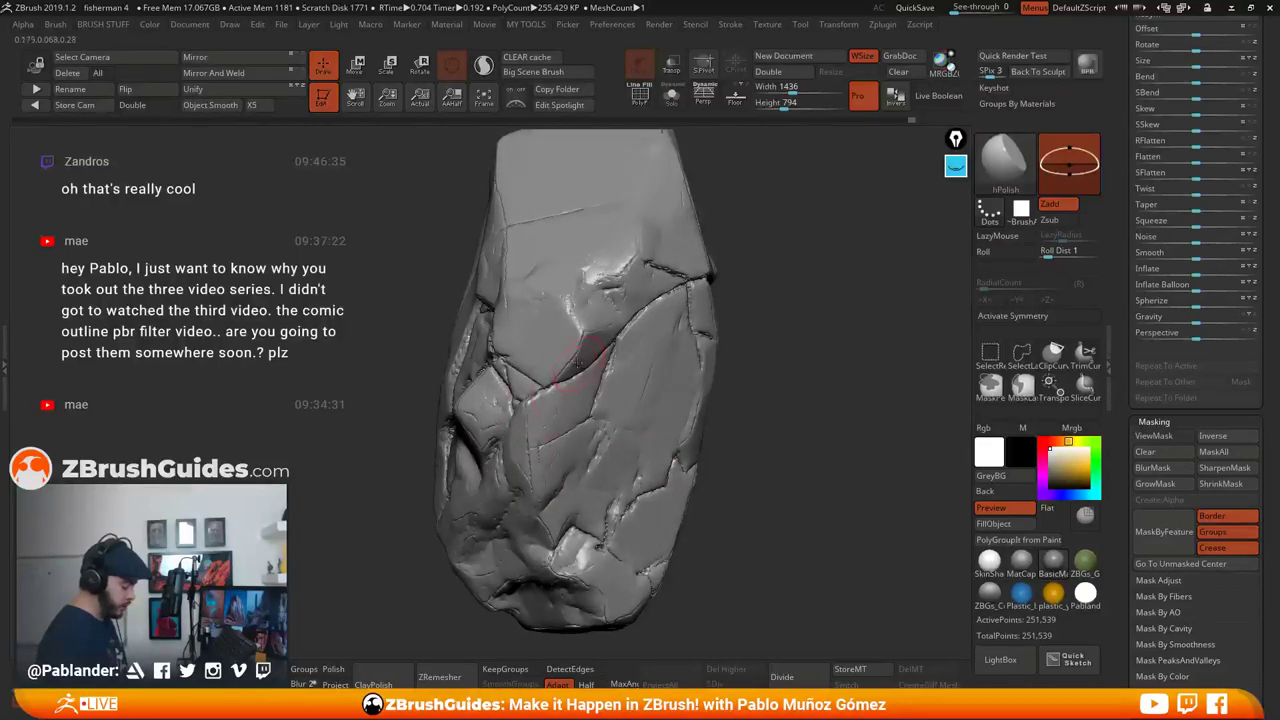
Polish the cracked facets and protruding ridges on the lower front and side of the rock with hPolish
mouse_move(505, 340)
right_down()
mouse_move(803, 334)
mouse_move(643, 345)
mouse_move(547, 333)
mouse_move(512, 310)
mouse_move(536, 298)
right_up()
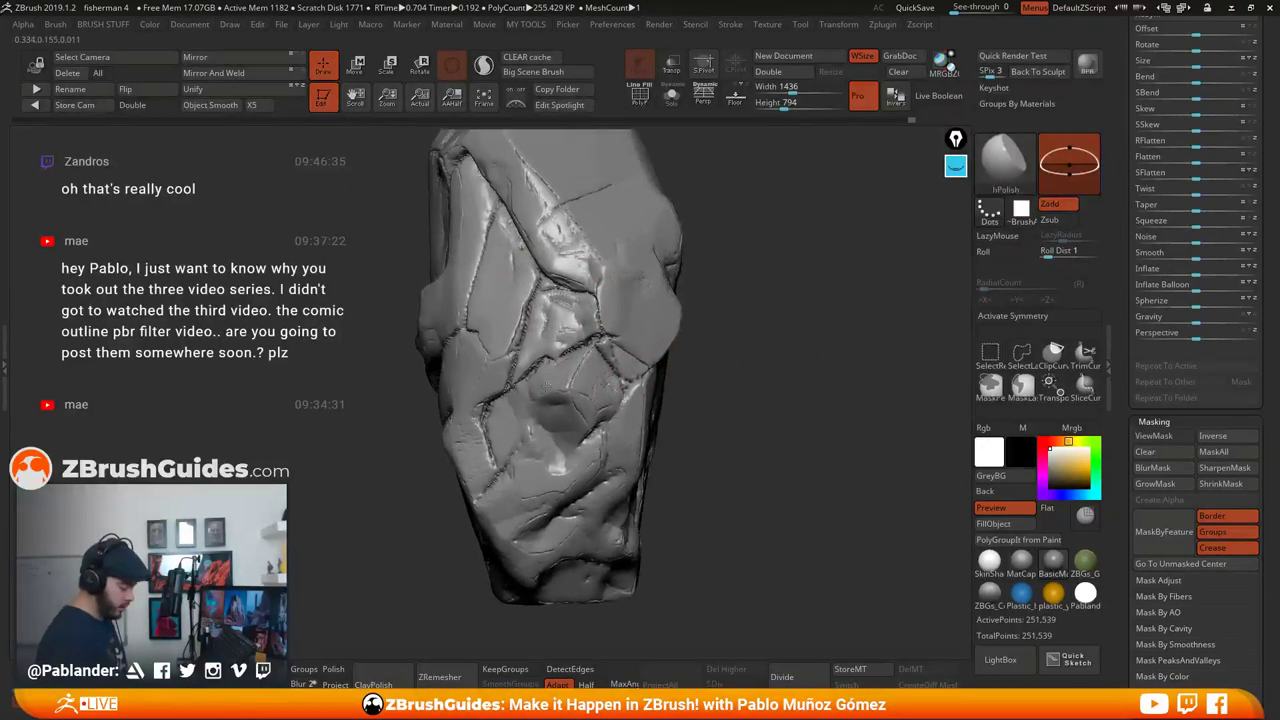
right_drag(696, 425, 683, 428)
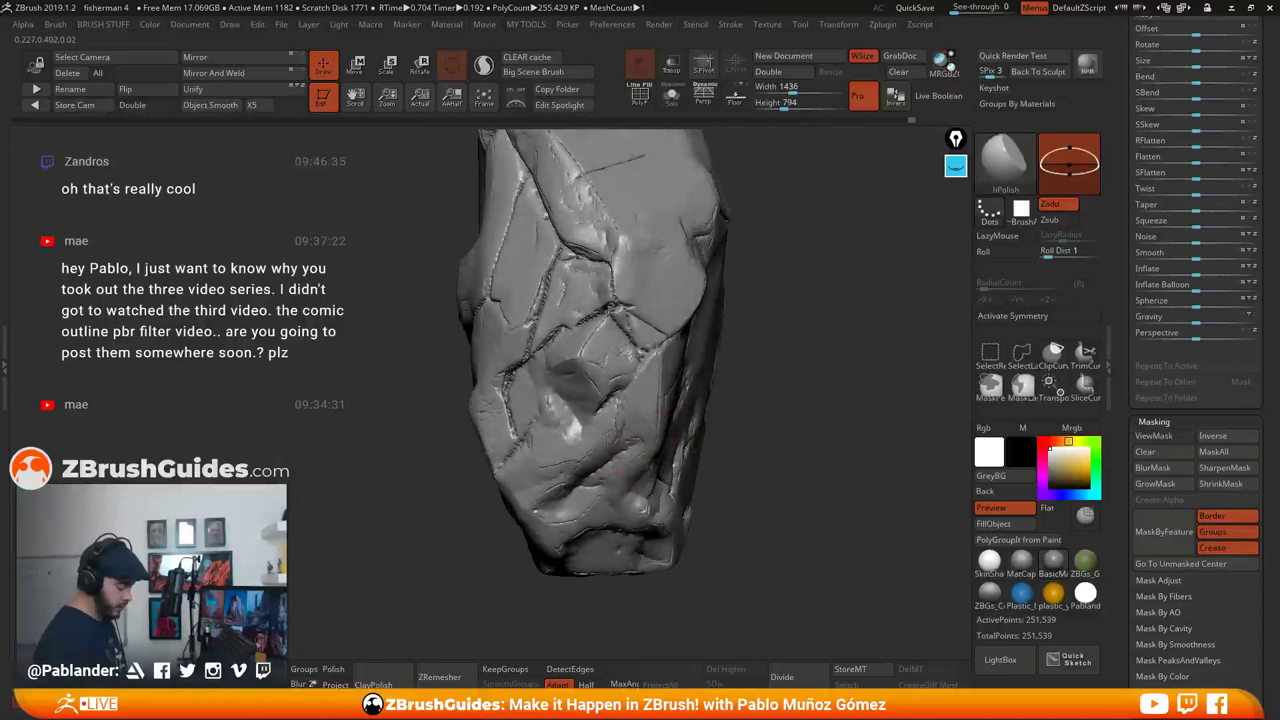
right_drag(732, 464, 700, 424)
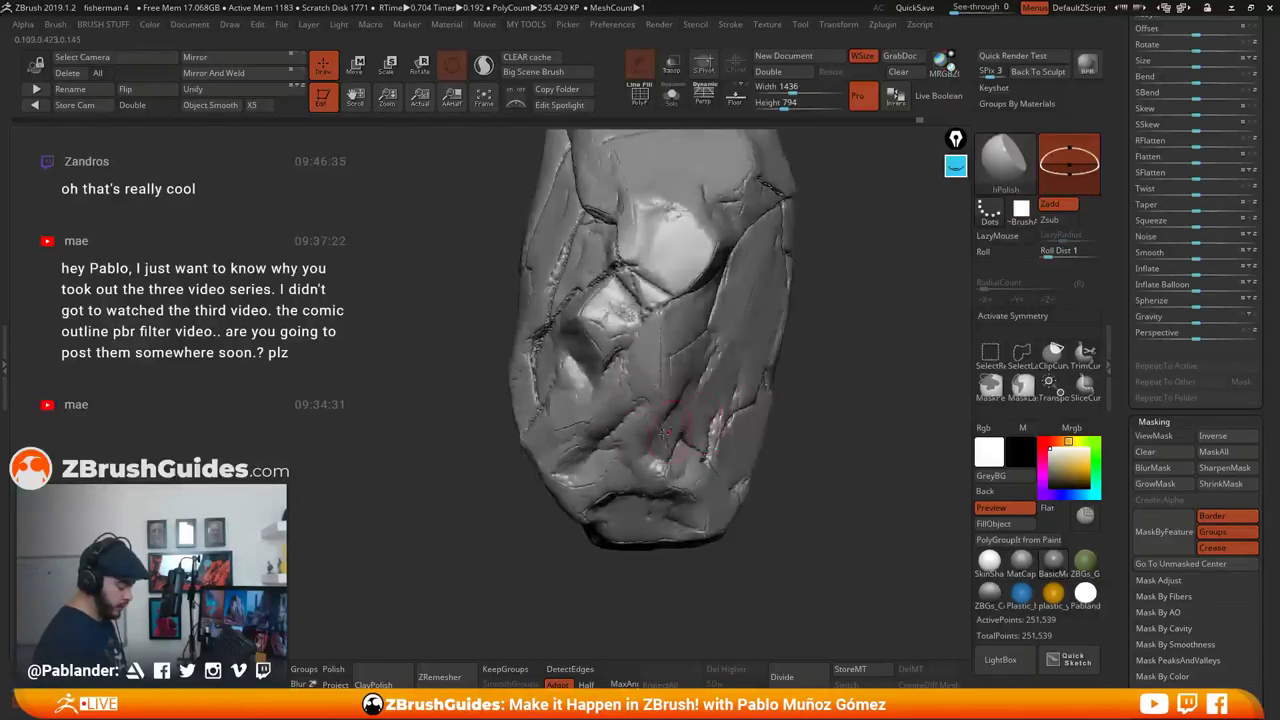
mouse_move(778, 444)
right_down()
mouse_move(765, 429)
mouse_move(558, 474)
right_up()
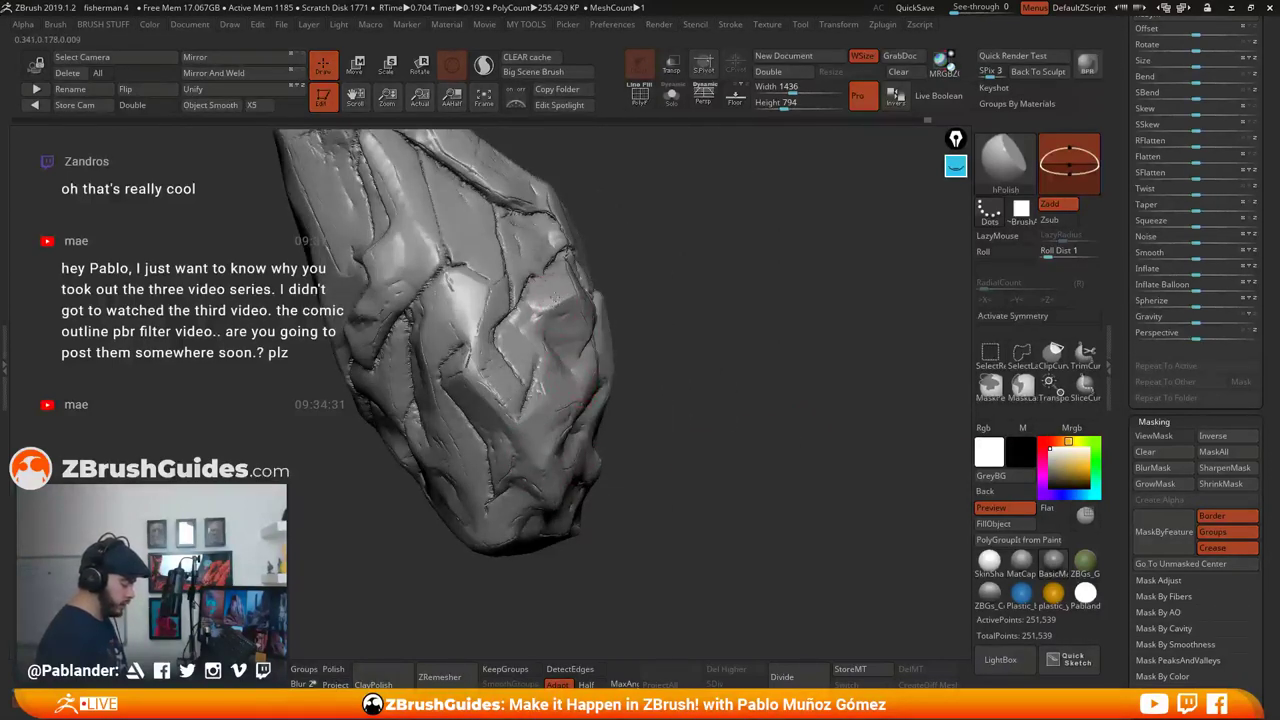
drag(469, 314, 465, 322)
drag(672, 322, 721, 353)
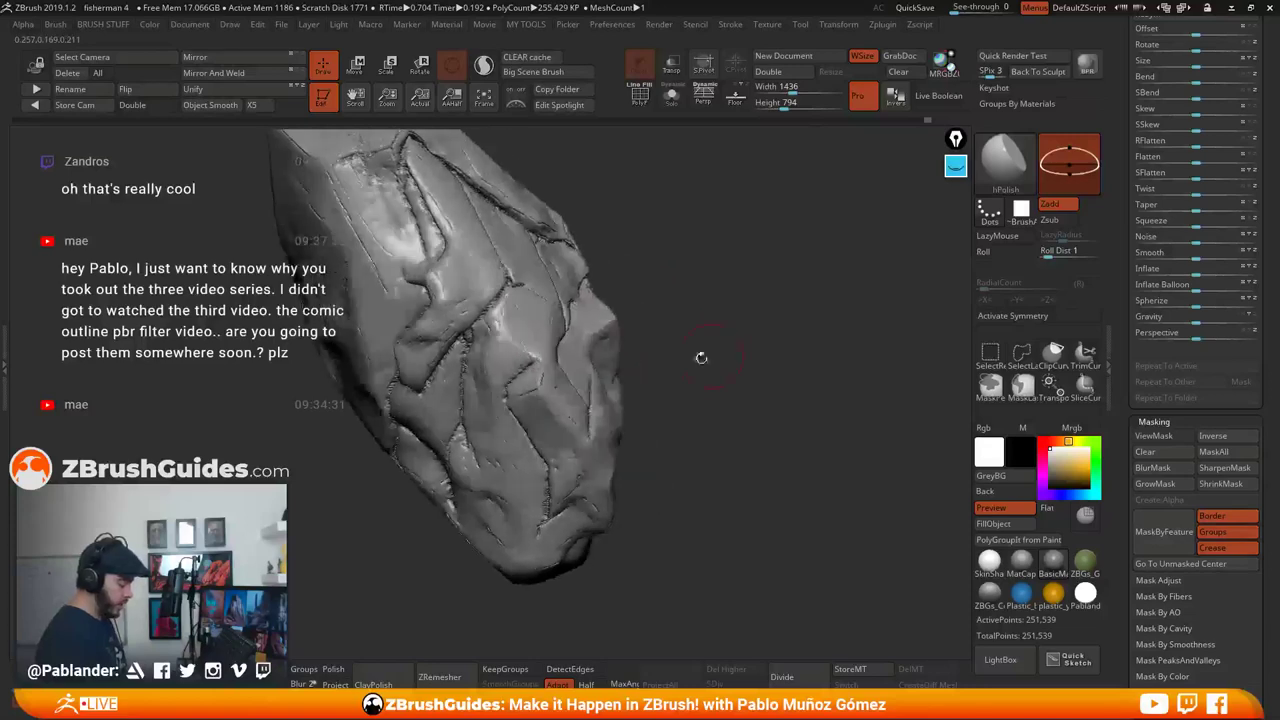
mouse_move(521, 376)
right_down()
mouse_move(536, 362)
mouse_move(457, 420)
mouse_move(550, 385)
mouse_move(677, 297)
mouse_move(679, 349)
mouse_move(508, 345)
right_up()
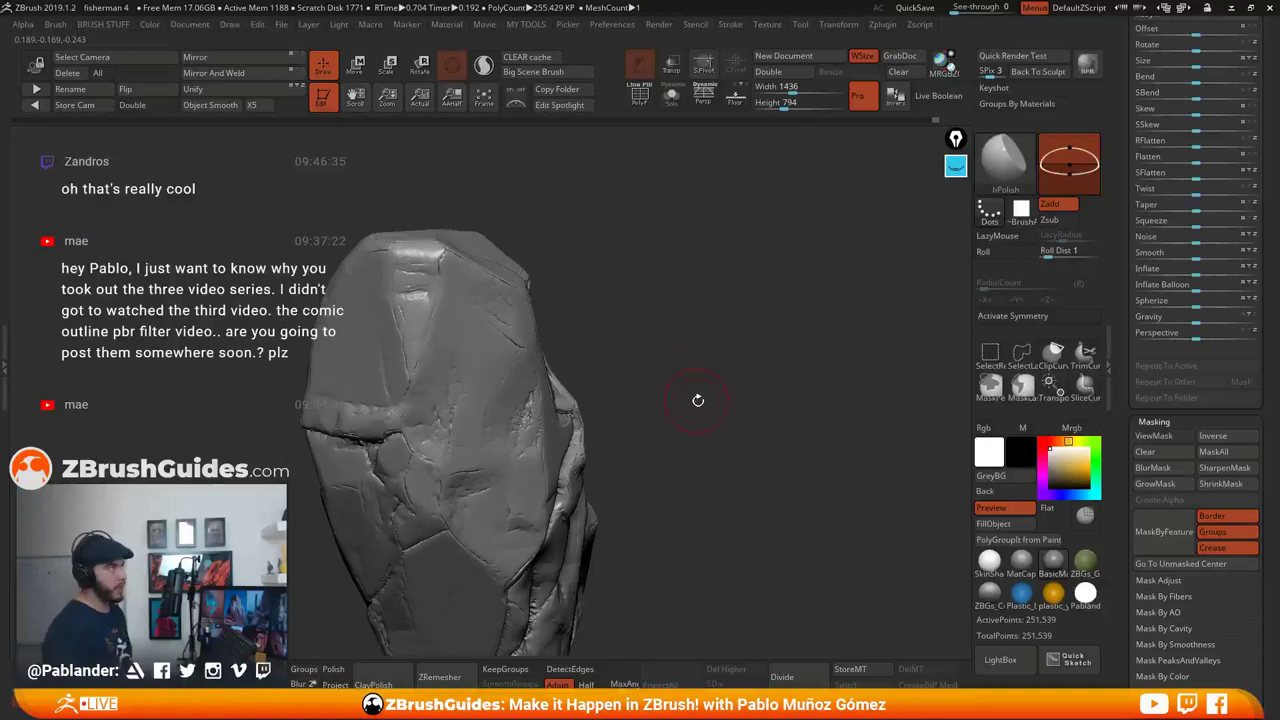
Flatten the broad facet at the rock's upper end with hPolish, softening part of its crack and the chips along its border
mouse_move(707, 357)
right_down()
mouse_move(706, 334)
mouse_move(699, 378)
mouse_move(704, 352)
mouse_move(720, 363)
mouse_move(761, 339)
mouse_move(650, 340)
right_up()
alt+right_drag(568, 226, 618, 286)
drag(586, 460, 582, 462)
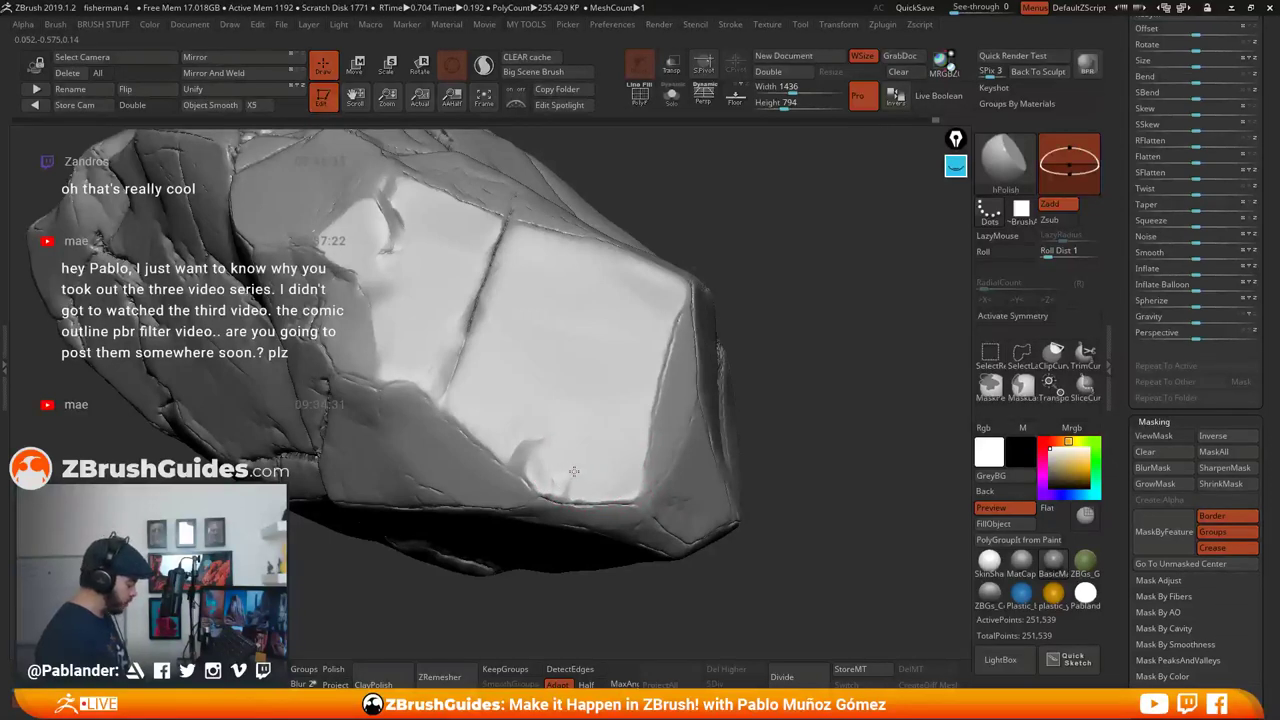
mouse_move(560, 469)
mouse_down()
mouse_move(515, 445)
mouse_move(488, 402)
mouse_up()
mouse_move(508, 301)
mouse_down()
mouse_move(505, 238)
mouse_move(622, 270)
mouse_up()
mouse_move(642, 320)
mouse_down()
mouse_move(655, 320)
mouse_move(657, 410)
mouse_move(638, 486)
mouse_move(619, 484)
mouse_up()
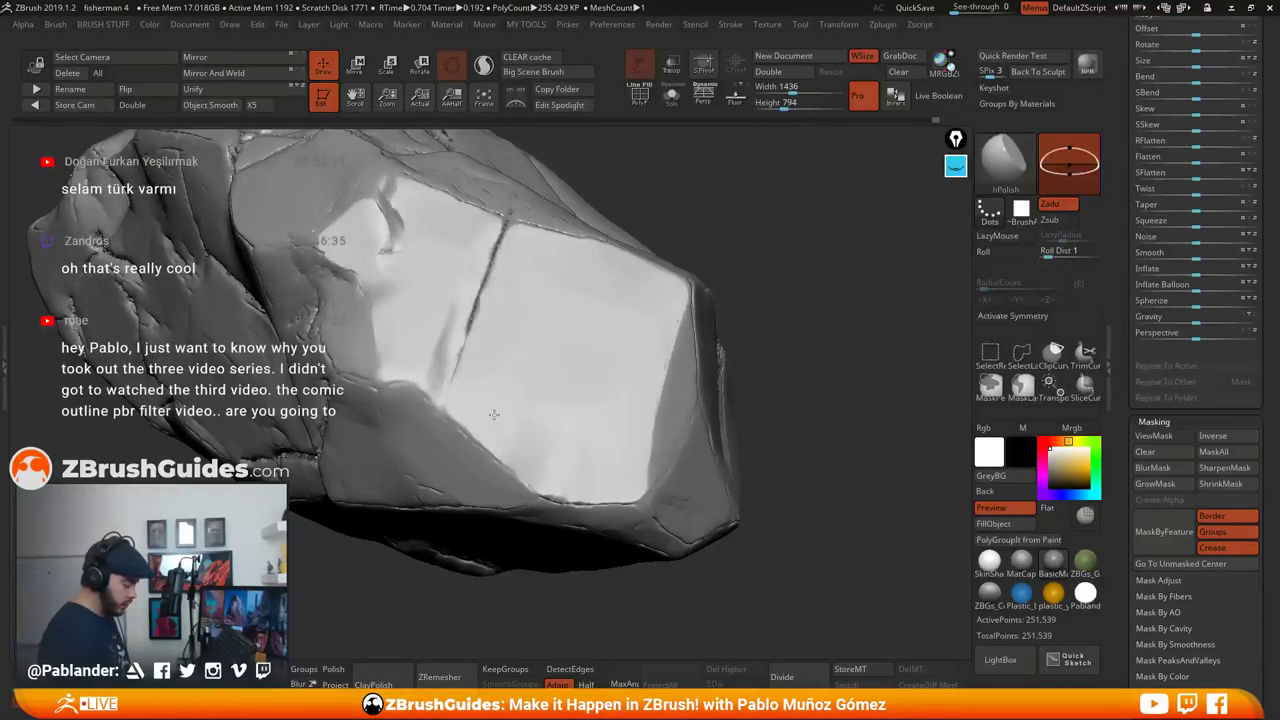
mouse_move(866, 371)
mouse_down()
mouse_move(797, 378)
mouse_move(787, 355)
mouse_up()
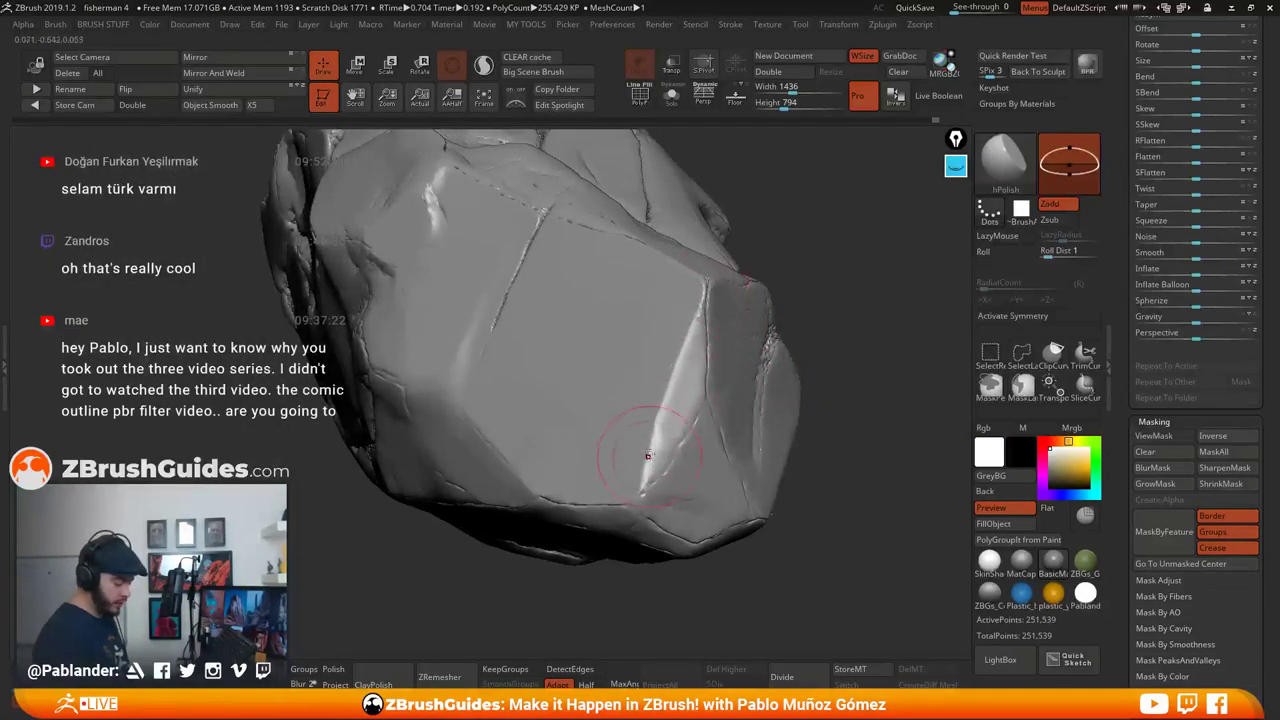
drag(818, 299, 692, 380)
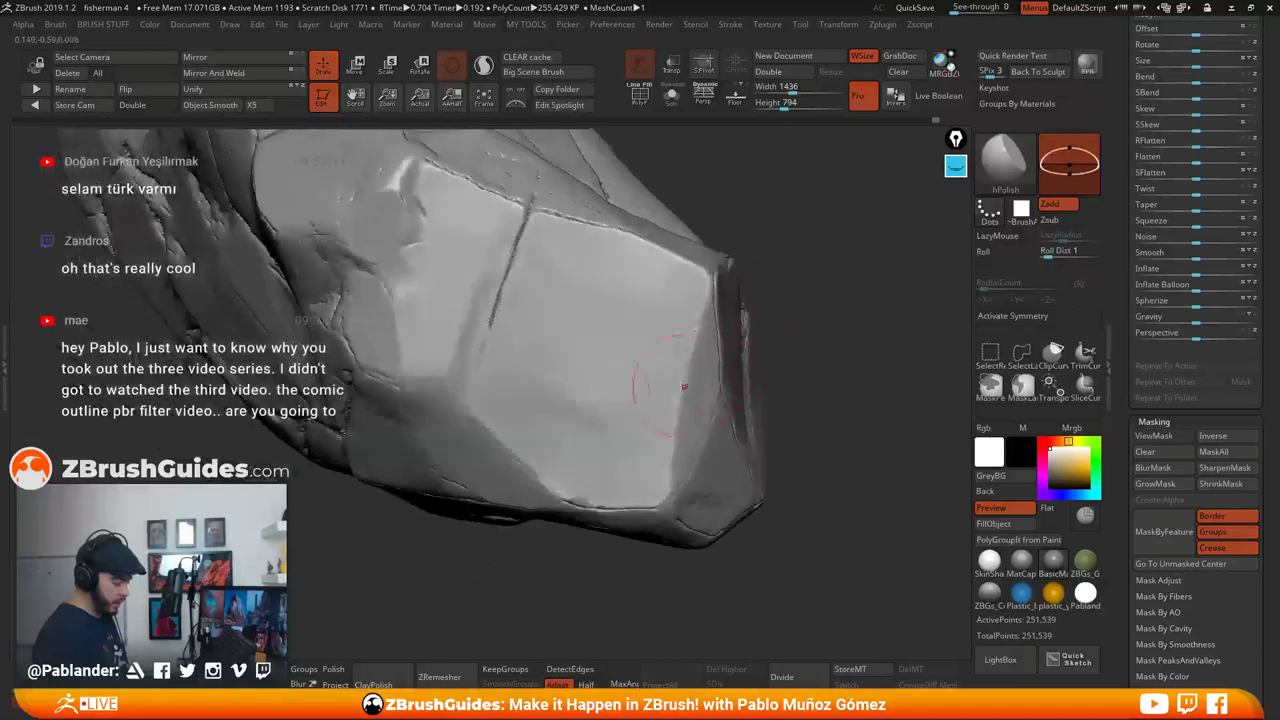
Smooth the surface along the long crack on the rock's broad facet with hPolish, and check the whole rock
drag(814, 302, 838, 299)
mouse_move(474, 333)
mouse_down()
mouse_move(494, 266)
mouse_move(486, 240)
mouse_up()
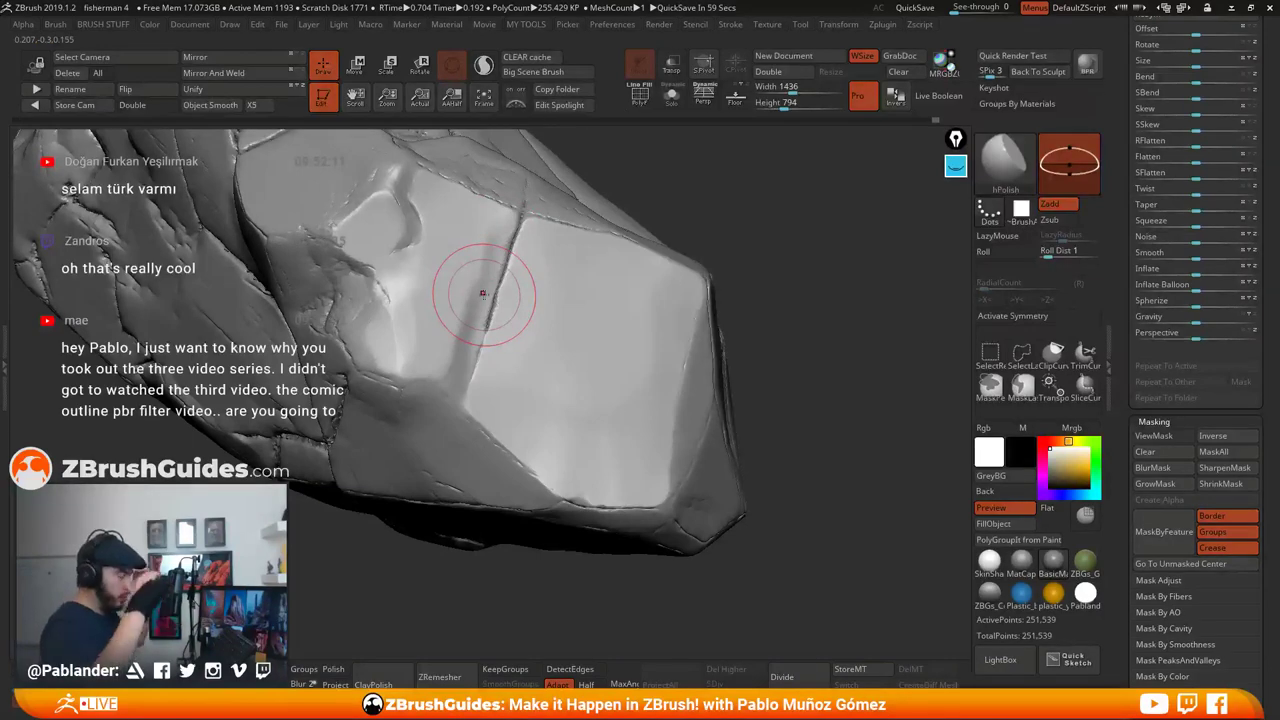
mouse_move(757, 222)
mouse_down()
mouse_move(786, 378)
mouse_move(816, 392)
mouse_move(712, 446)
mouse_move(791, 326)
mouse_move(803, 389)
mouse_move(772, 389)
mouse_move(655, 300)
mouse_move(664, 345)
mouse_move(712, 368)
mouse_up()
mouse_move(750, 310)
mouse_down()
mouse_move(629, 263)
mouse_move(606, 277)
mouse_move(778, 316)
mouse_move(795, 430)
mouse_up()
drag(804, 489, 697, 382)
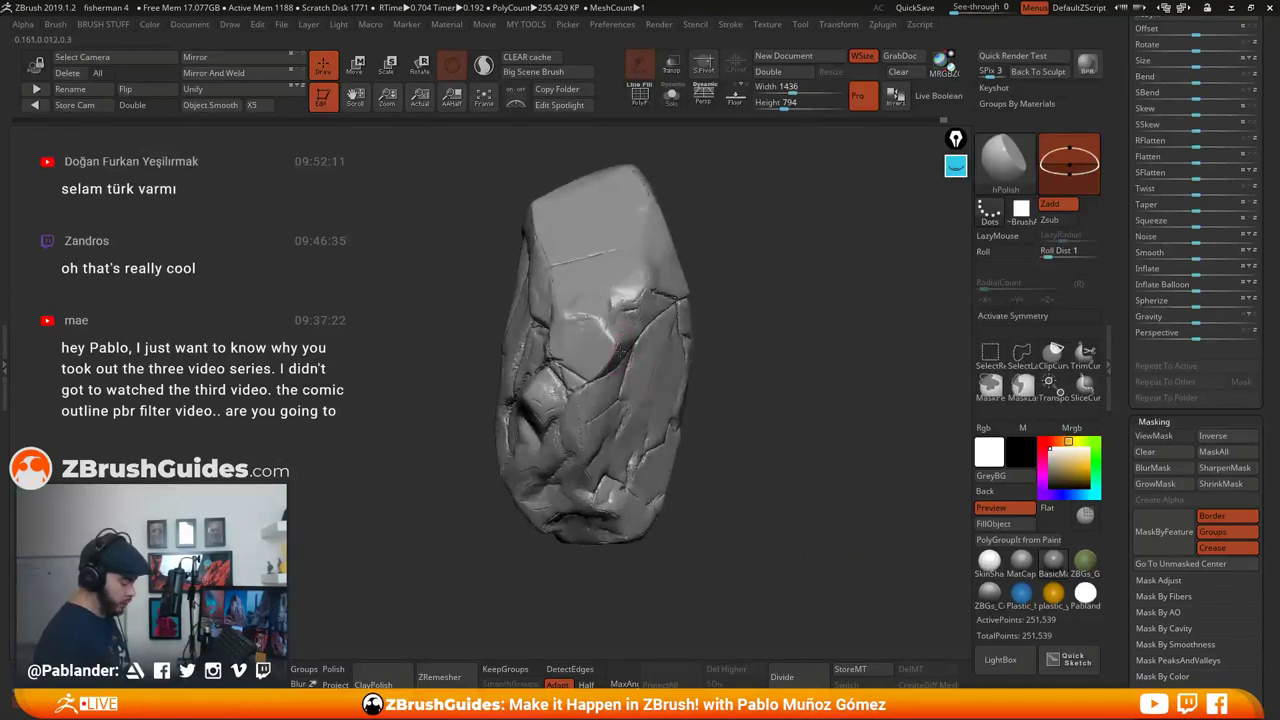
drag(726, 320, 802, 325)
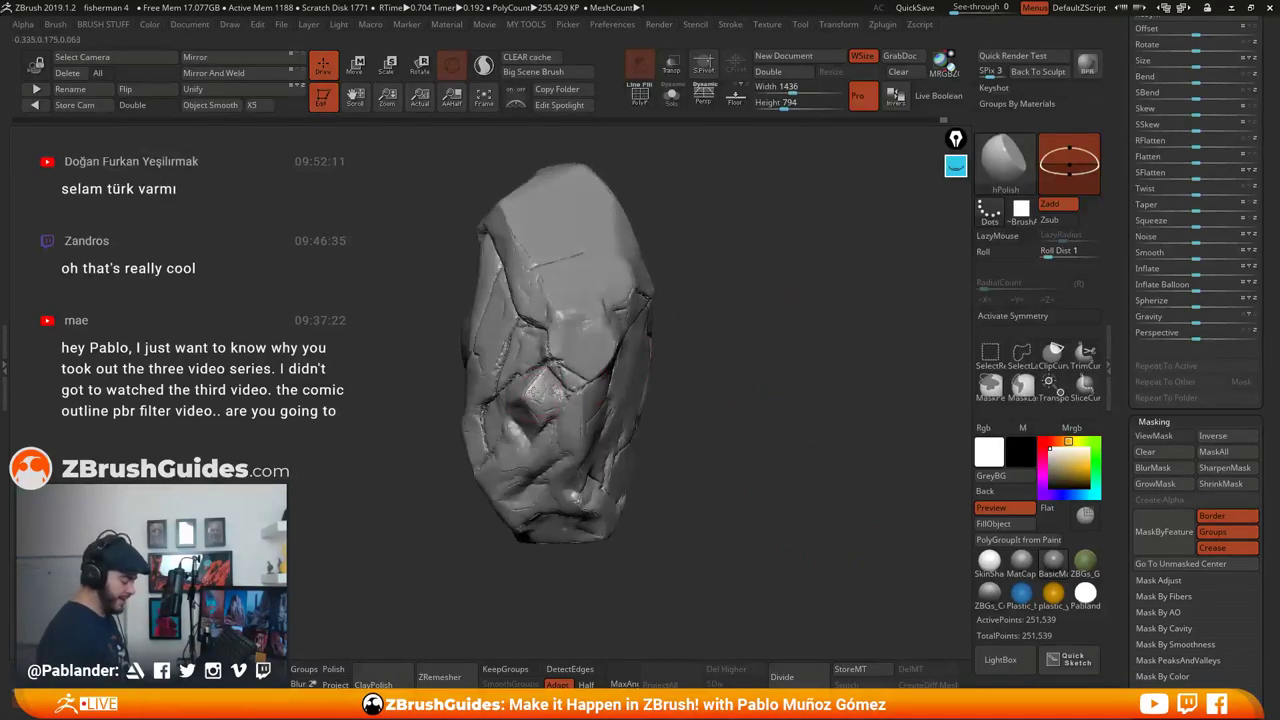
drag(728, 351, 778, 460)
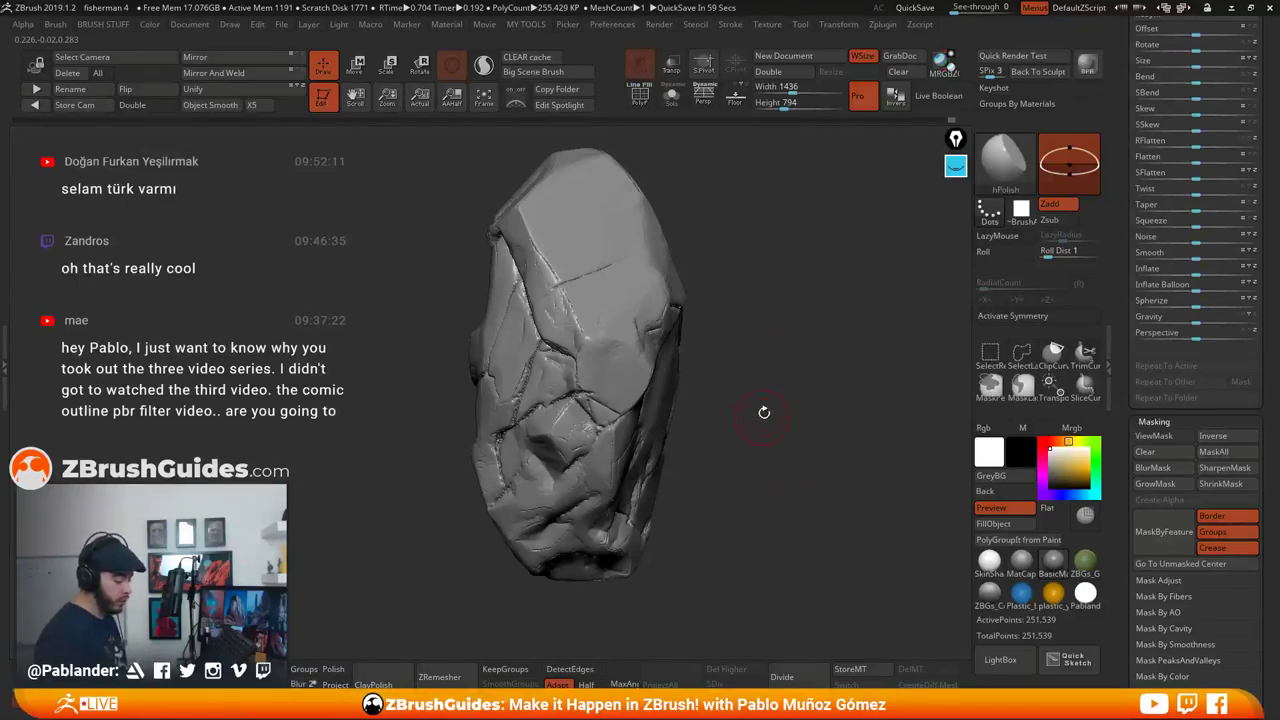
Try roughening the rock's front and side facets with the Noise brush, and undo the strokes
click(1003, 160)
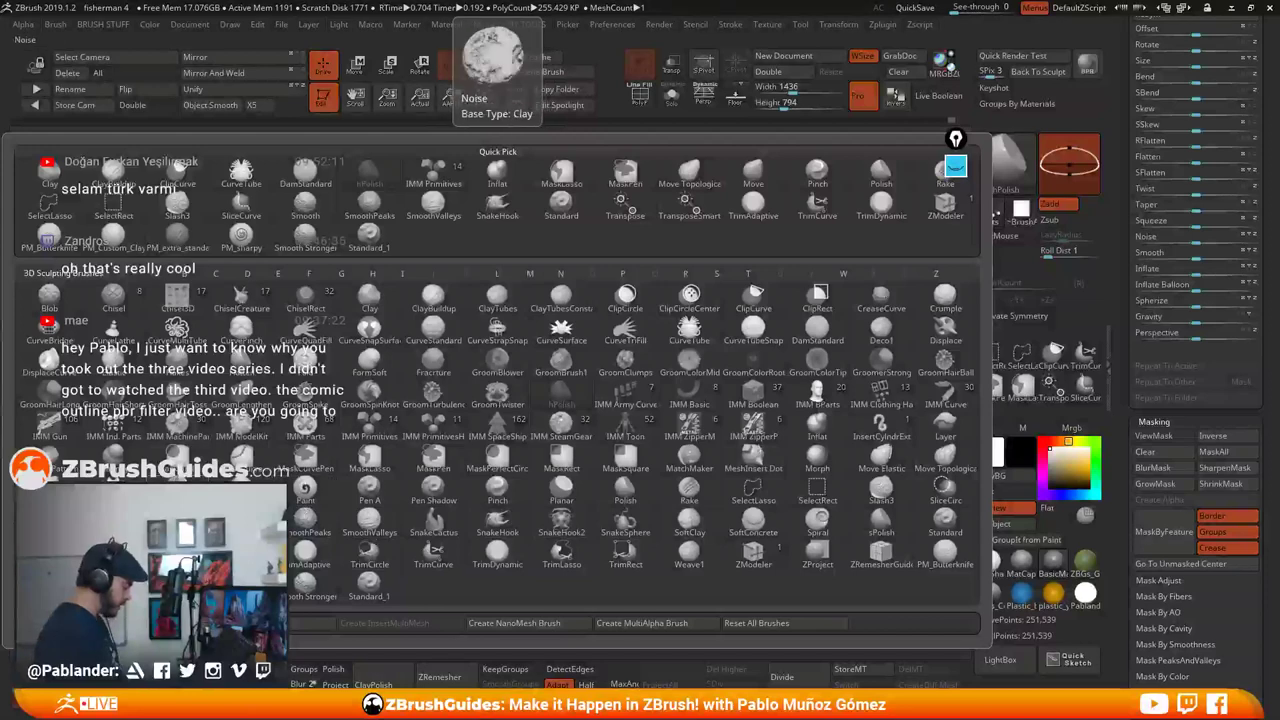
click(177, 492)
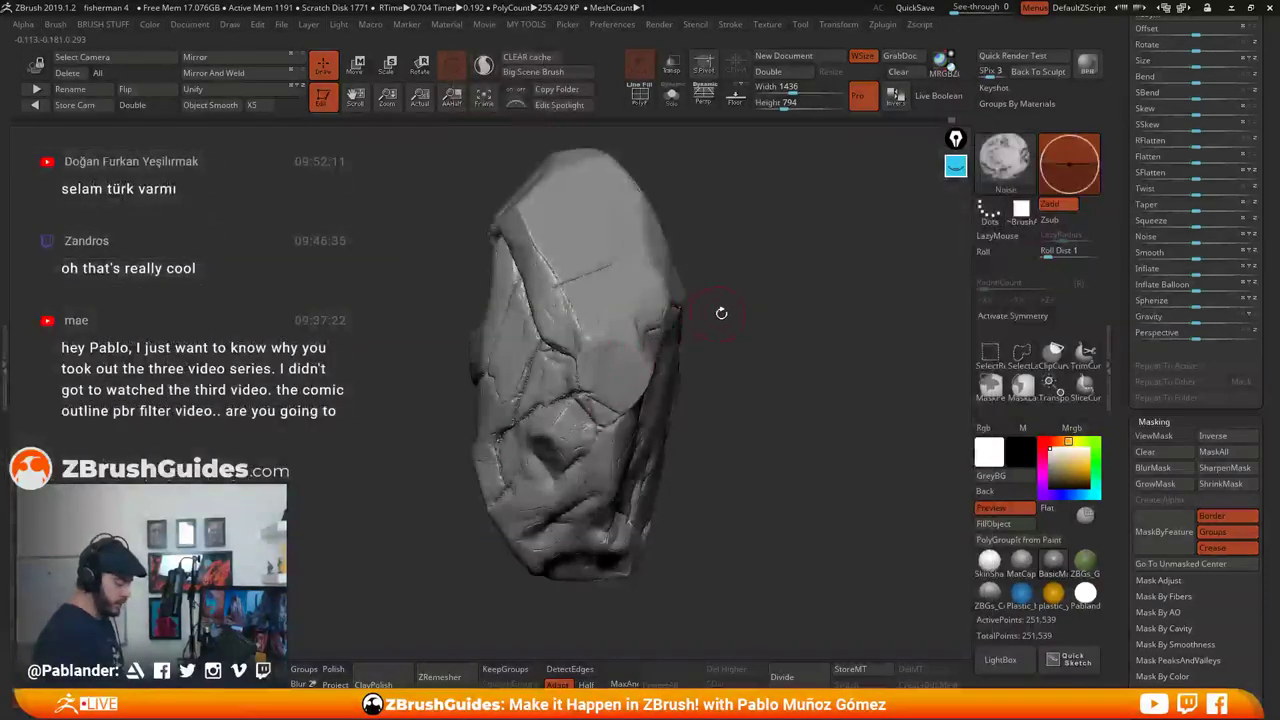
key(space)
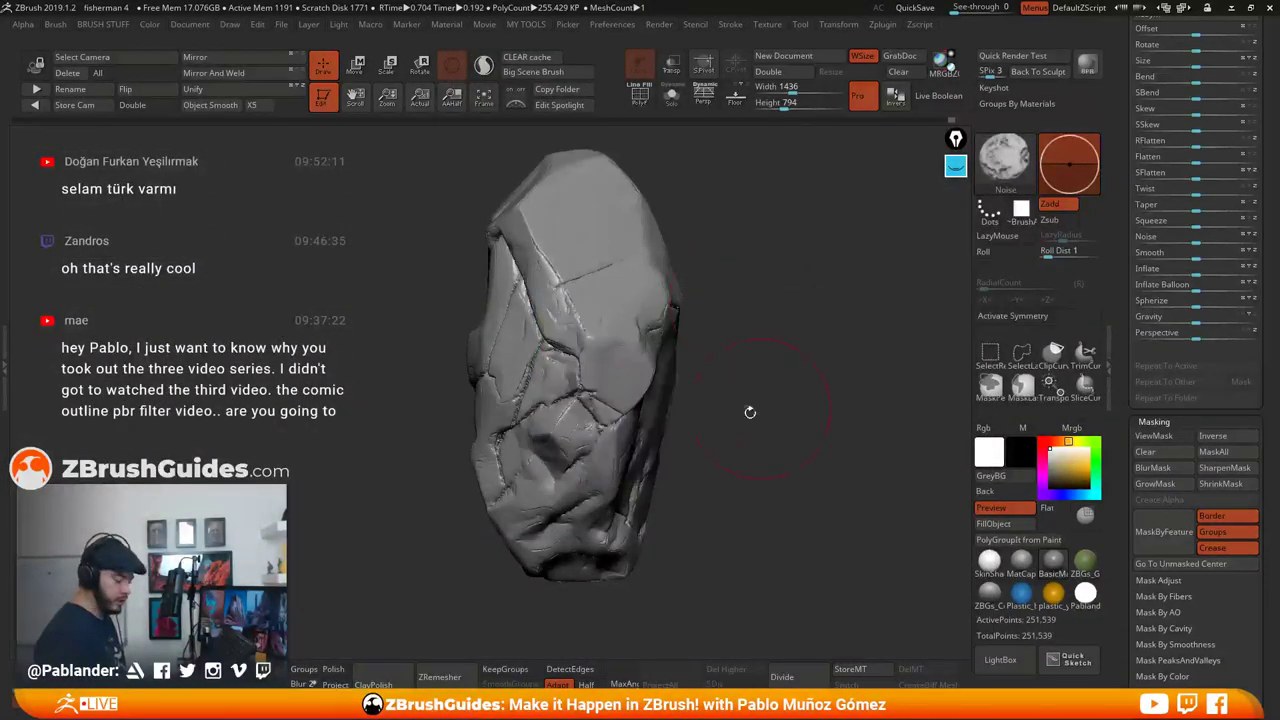
drag(524, 235, 612, 436)
mouse_move(770, 396)
mouse_down()
mouse_move(714, 386)
mouse_move(765, 423)
mouse_move(718, 430)
mouse_up()
key(ctrl+z)
drag(662, 350, 690, 344)
mouse_move(658, 490)
mouse_down()
mouse_move(646, 520)
mouse_move(582, 470)
mouse_up()
drag(602, 342, 664, 310)
drag(766, 304, 804, 307)
drag(598, 385, 648, 300)
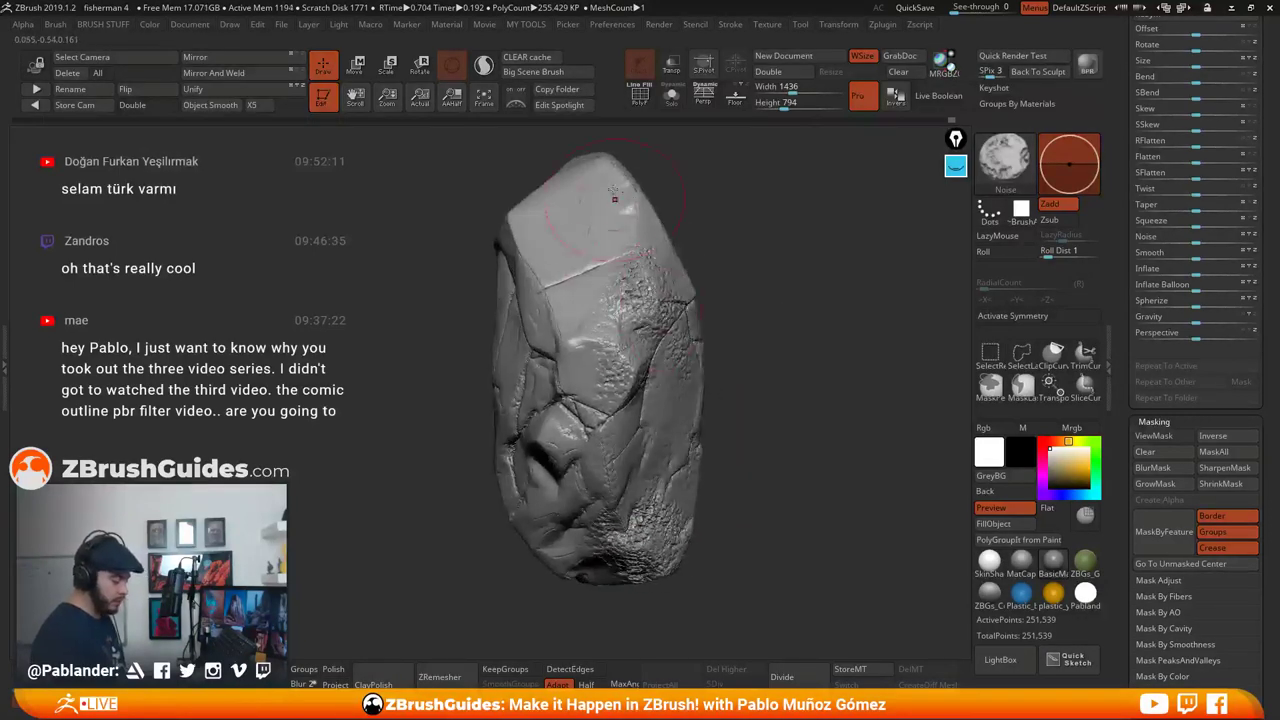
mouse_move(751, 431)
mouse_down()
mouse_move(763, 434)
mouse_move(745, 437)
mouse_up()
key(ctrl+z)
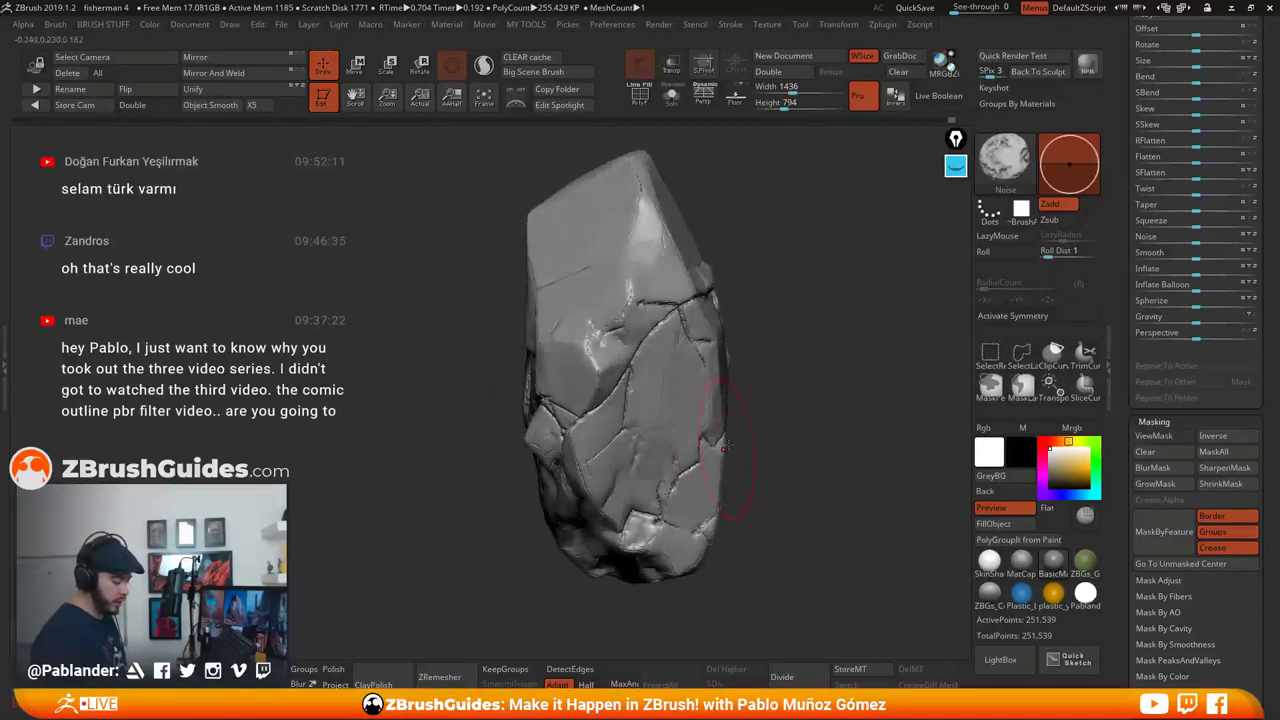
Switch back to the Move brush and reframe the rock
key(2)
key(1)
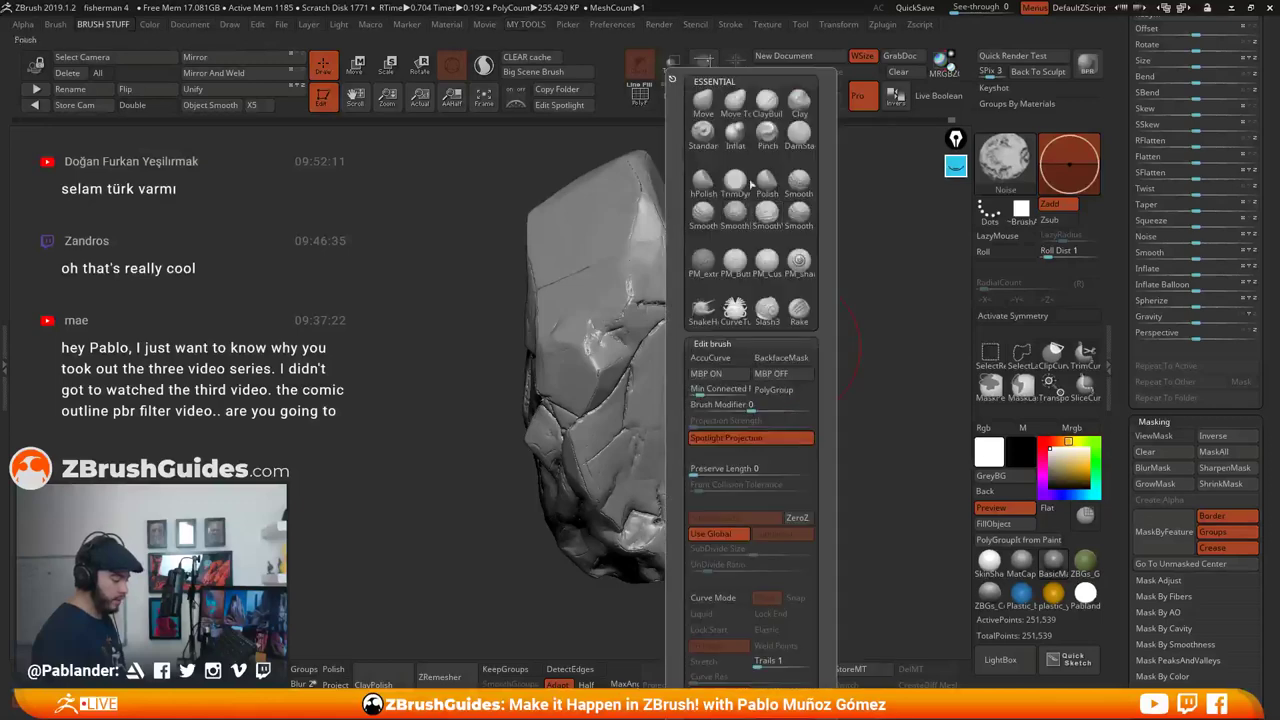
click(705, 112)
mouse_move(857, 350)
alt+mouse_down()
mouse_move(796, 357)
mouse_move(866, 403)
alt+mouse_up()
Open NoiseMaker from the tool's Surface settings to create a procedural surface noise for the rock
click(1157, 434)
drag(1124, 447, 1147, 516)
scroll(1147, 518, up, 12)
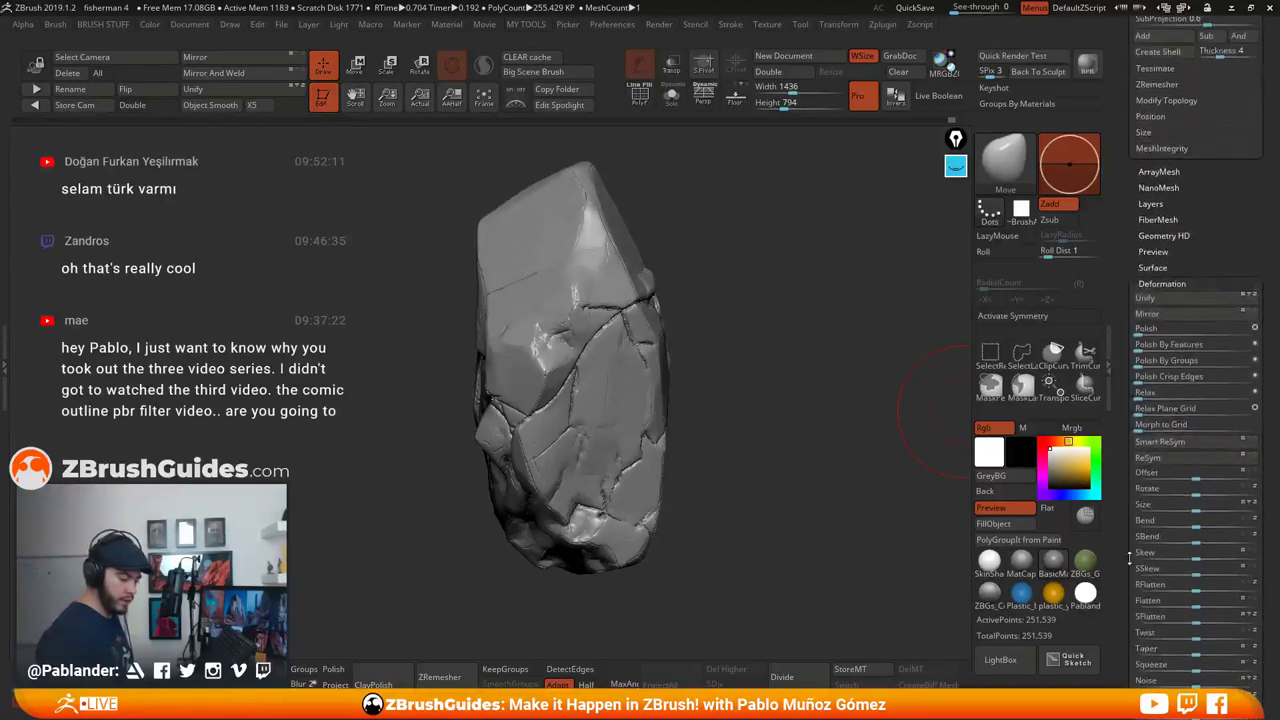
scroll(1180, 263, up, 1)
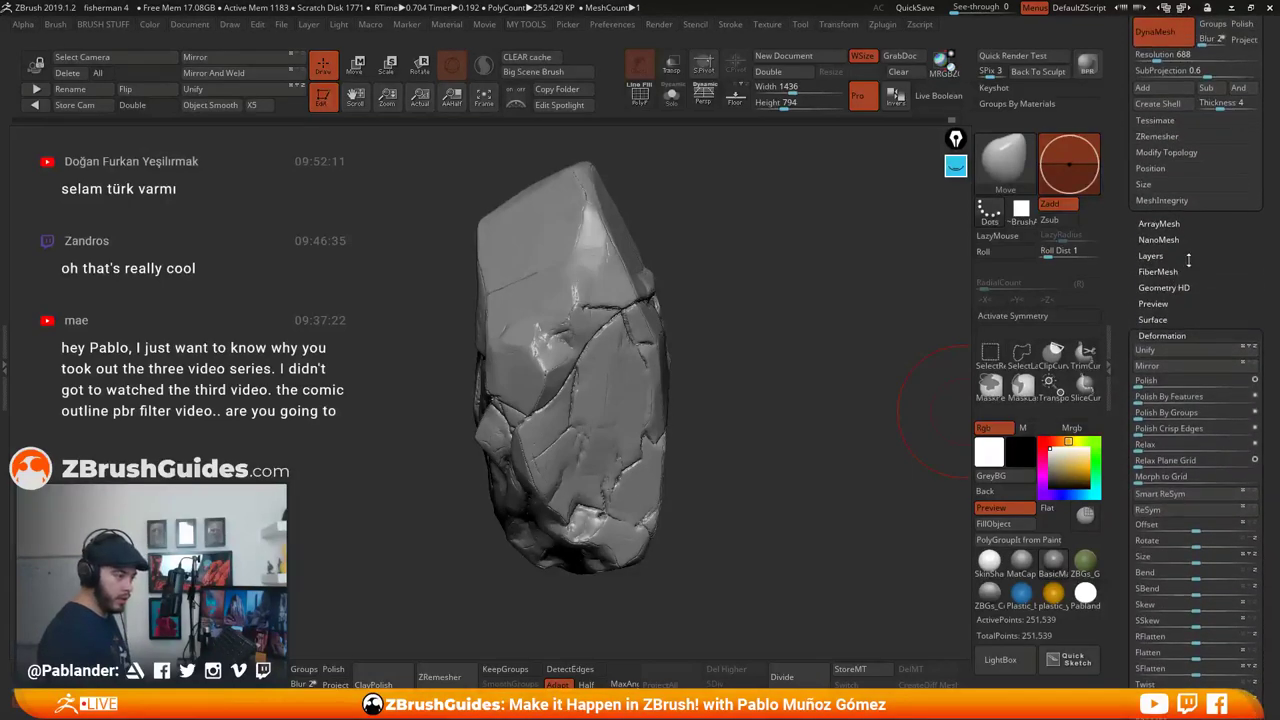
mouse_move(831, 389)
mouse_down()
mouse_move(812, 396)
mouse_move(830, 386)
mouse_up()
click(1177, 321)
drag(1205, 155, 1176, 600)
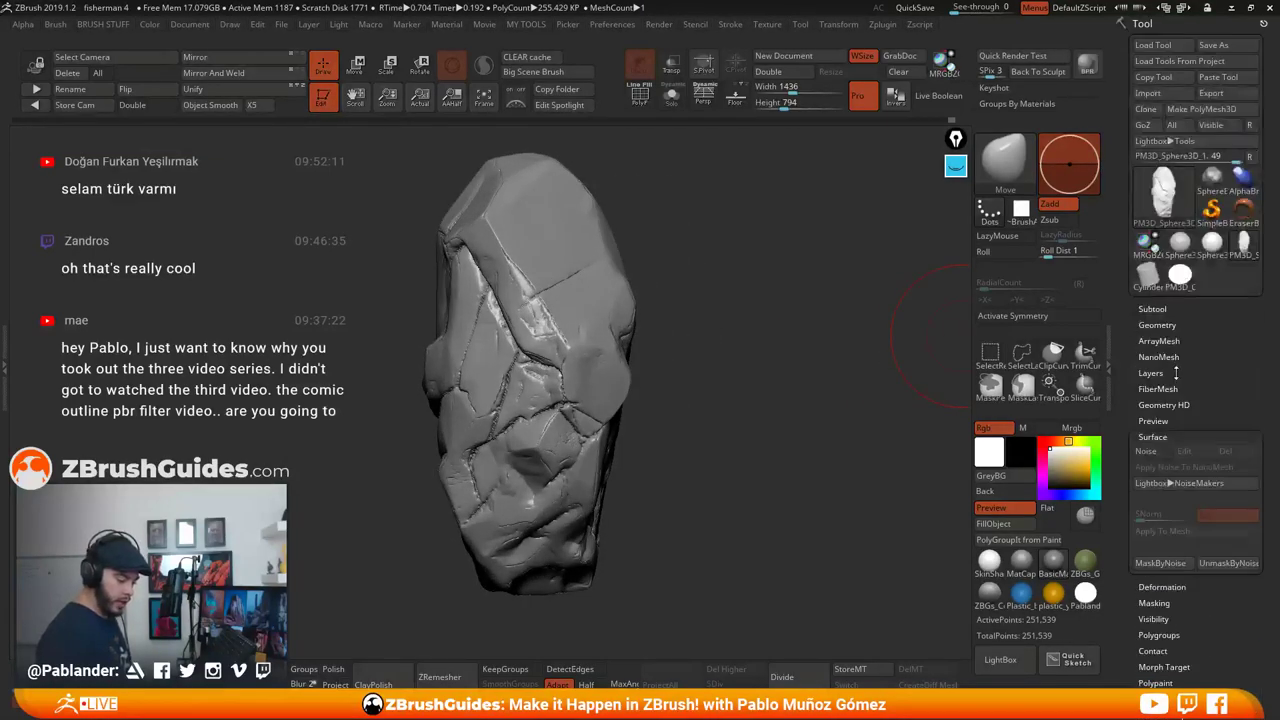
drag(1190, 413, 1203, 309)
click(1146, 344)
drag(943, 384, 970, 373)
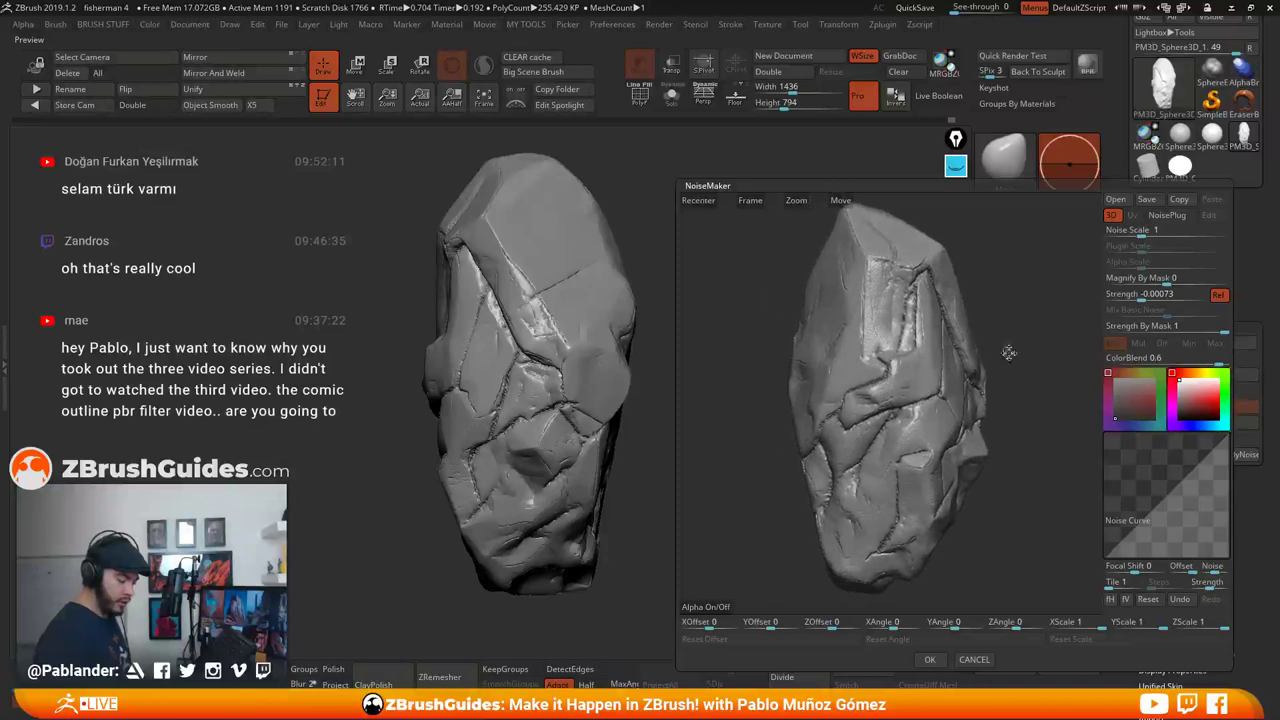
Set the noise scale to 15.10135 and strength to -0.00159, and bend the noise curve into an S-shape with a raised start
drag(1143, 231, 1184, 231)
drag(1172, 297, 1140, 298)
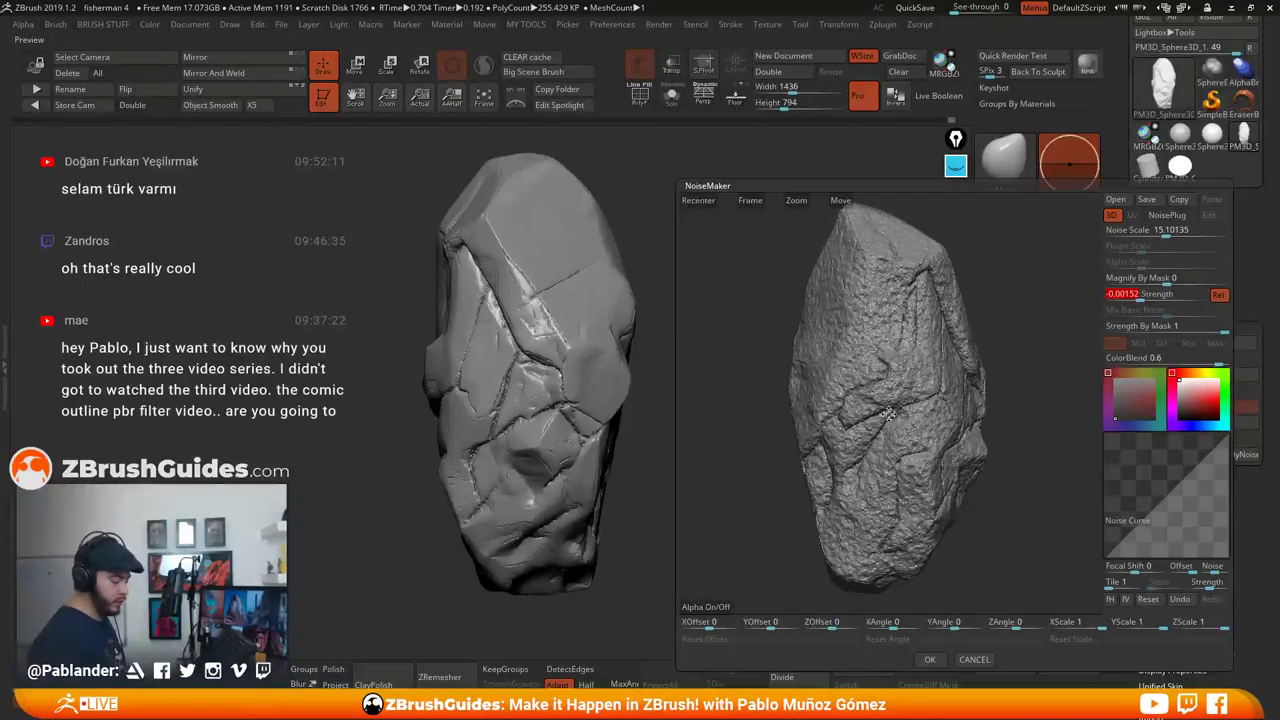
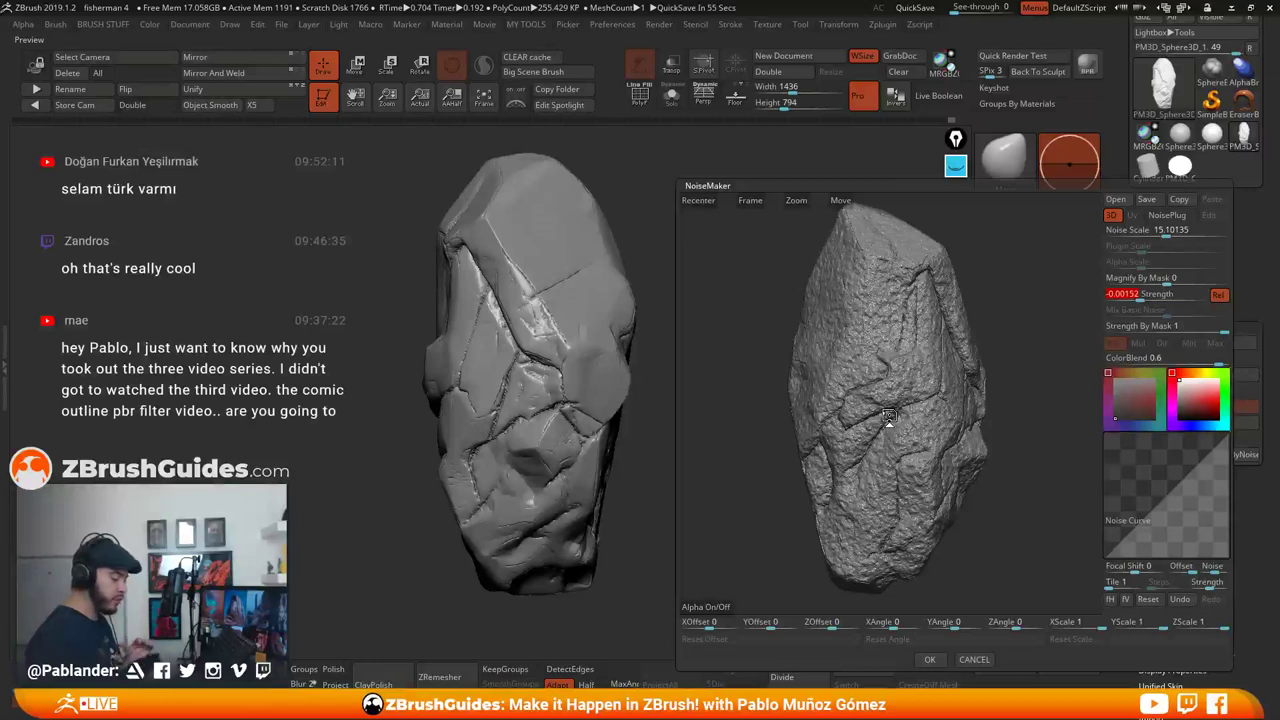
click(1138, 294)
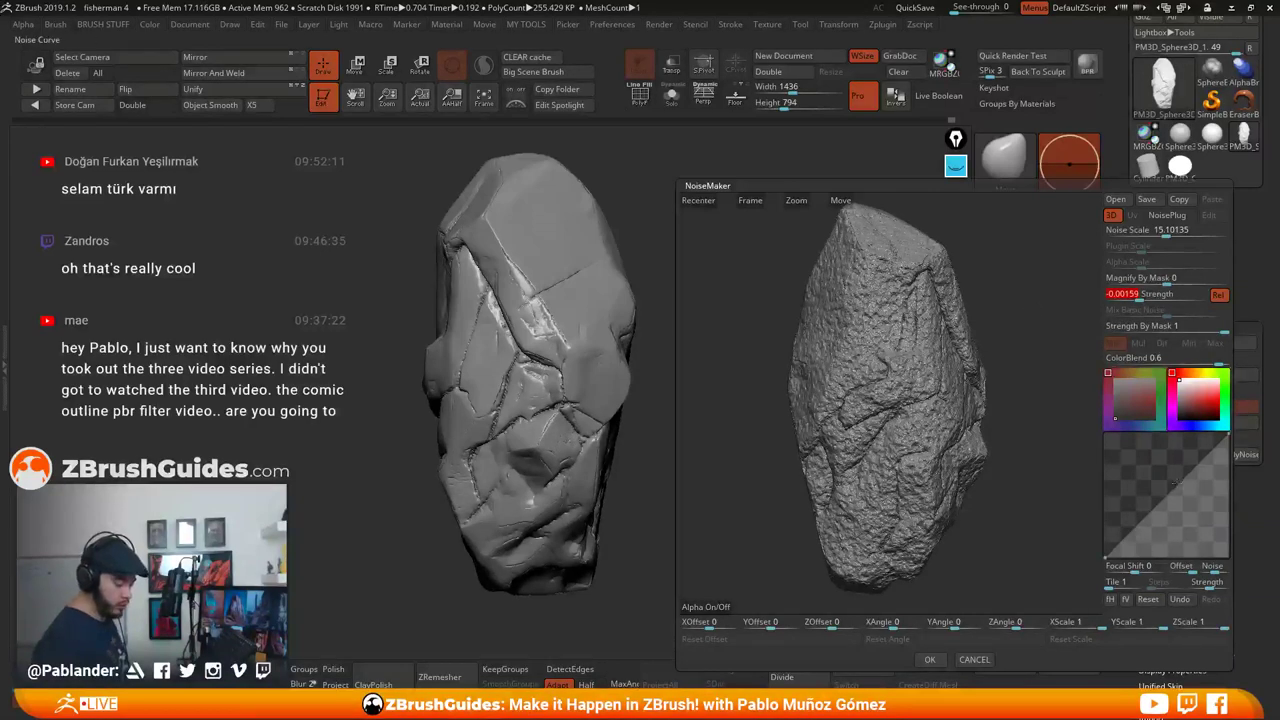
mouse_move(1106, 557)
mouse_down()
mouse_move(1108, 520)
mouse_move(1107, 548)
mouse_up()
mouse_move(1174, 485)
mouse_down()
mouse_move(1195, 515)
mouse_move(1187, 498)
mouse_move(1143, 525)
mouse_move(1125, 516)
mouse_move(1194, 497)
mouse_up()
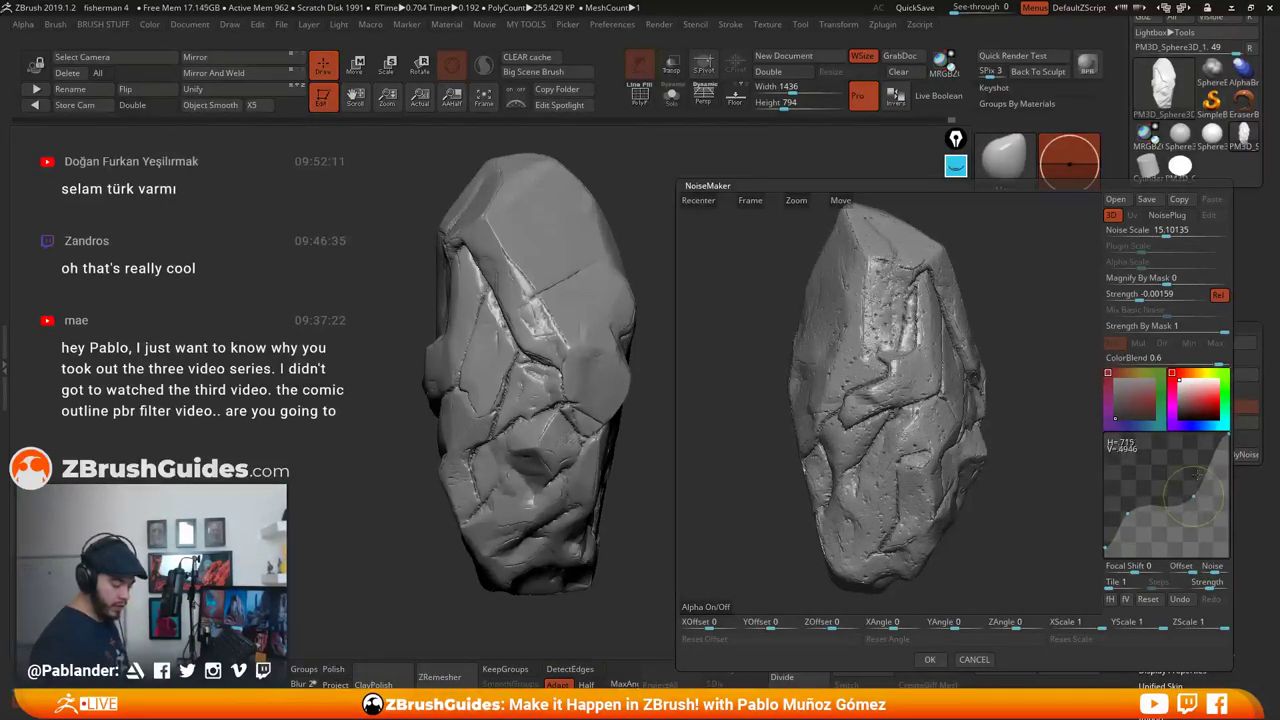
drag(959, 378, 1014, 476)
drag(866, 356, 856, 315)
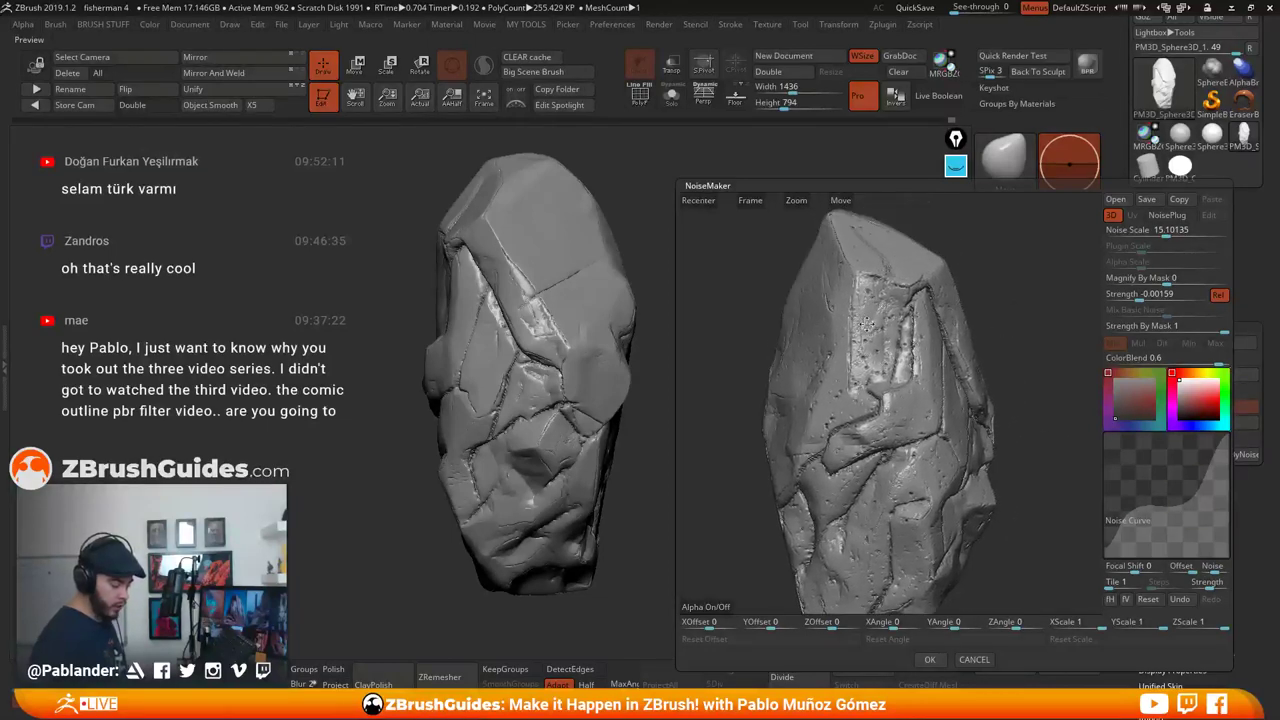
drag(1000, 378, 992, 450)
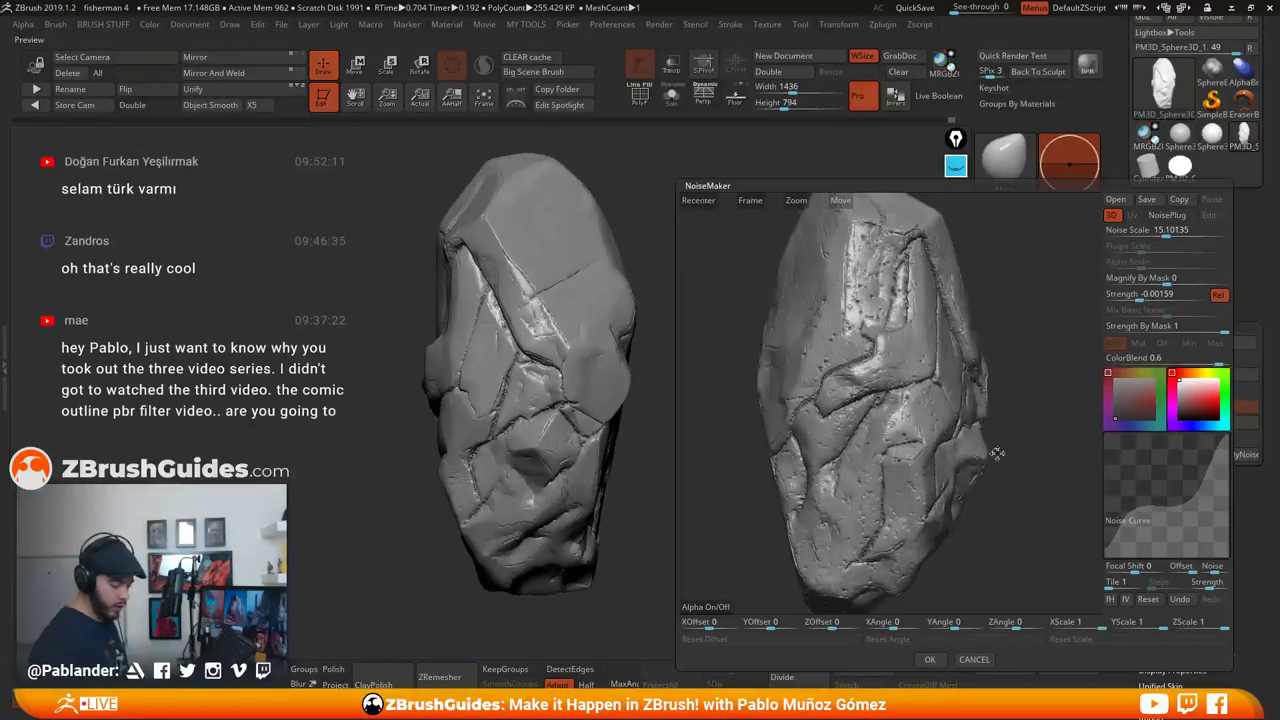
Replace the noise curve's lower control point and shift both inner points slightly toward the high end, checking the preview
drag(1130, 513, 1136, 509)
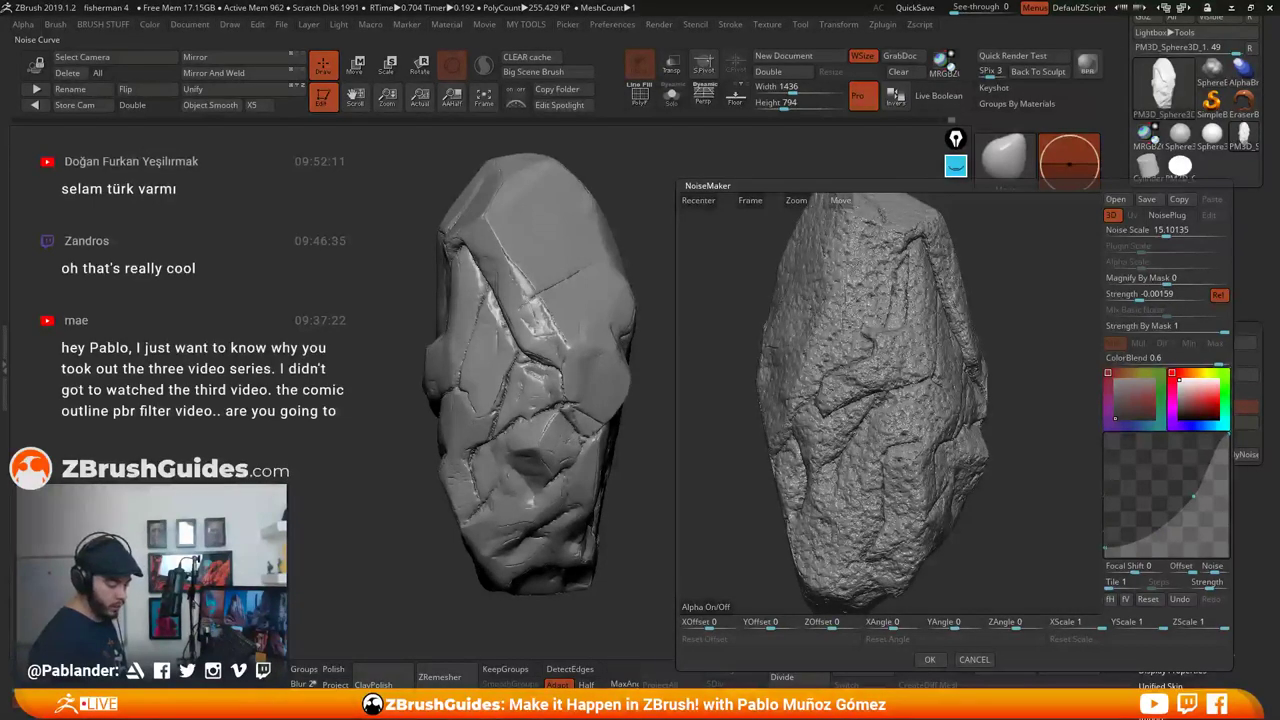
drag(1135, 502, 1140, 508)
click(1138, 508)
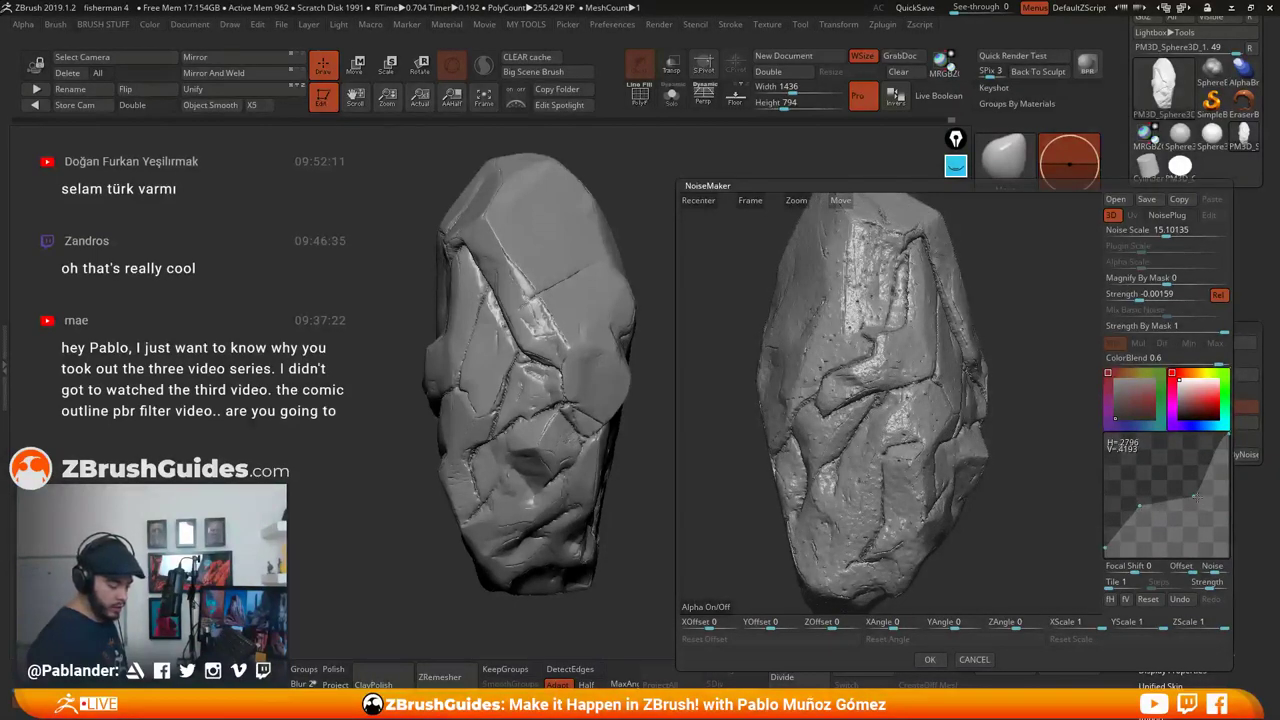
mouse_move(1193, 495)
mouse_down()
mouse_move(1188, 481)
mouse_move(1200, 494)
mouse_up()
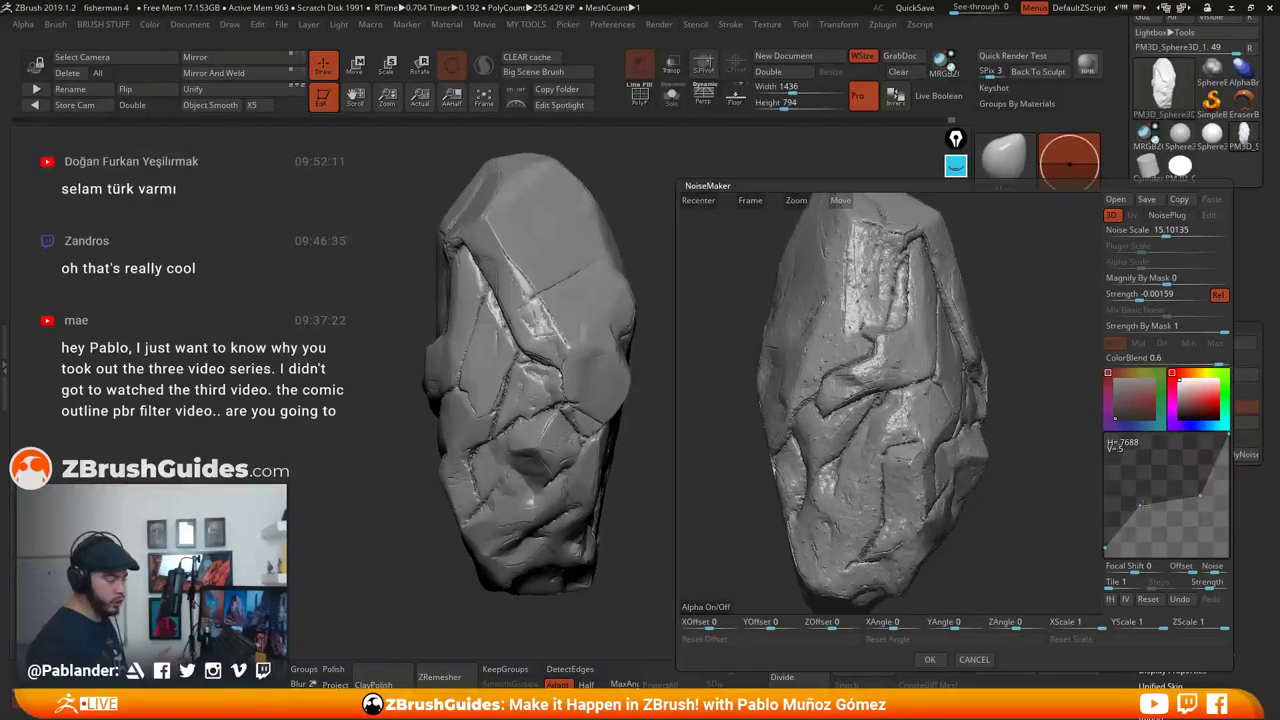
drag(1140, 505, 1149, 507)
drag(992, 457, 1014, 426)
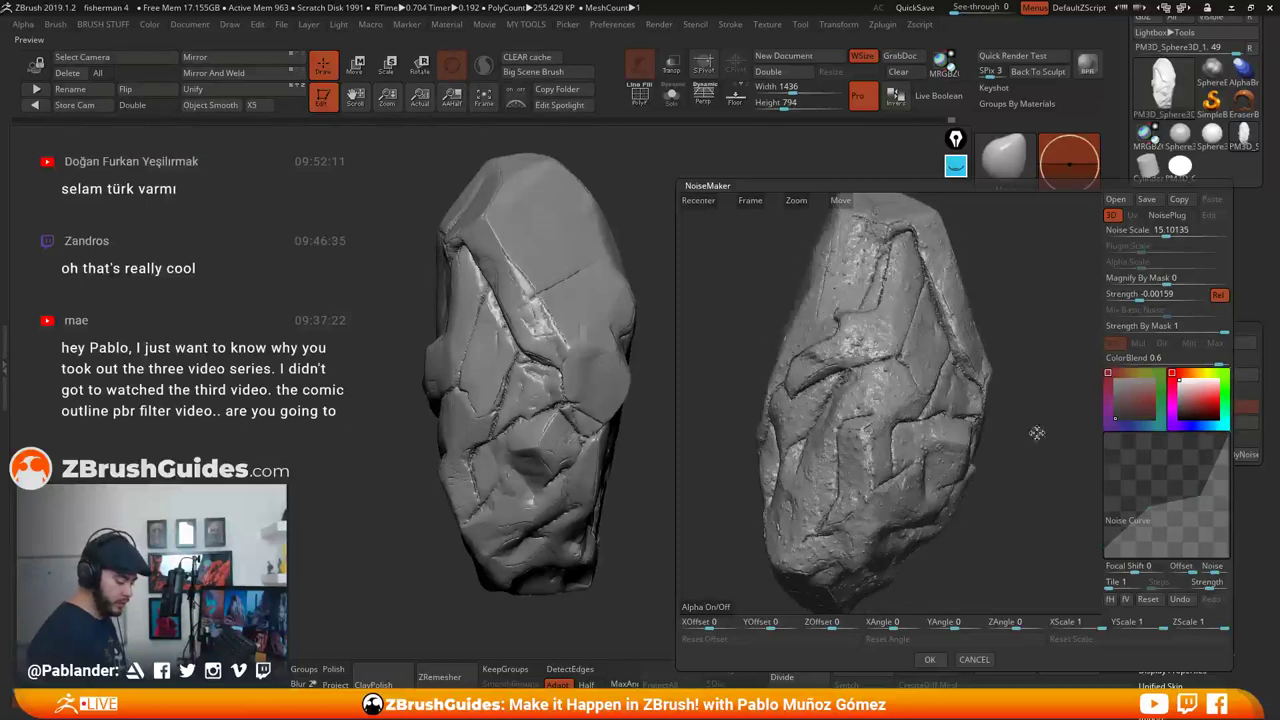
Add a control point near the noise curve's upper end and readjust the point beneath it
drag(1202, 487, 1212, 442)
drag(1204, 486, 1195, 495)
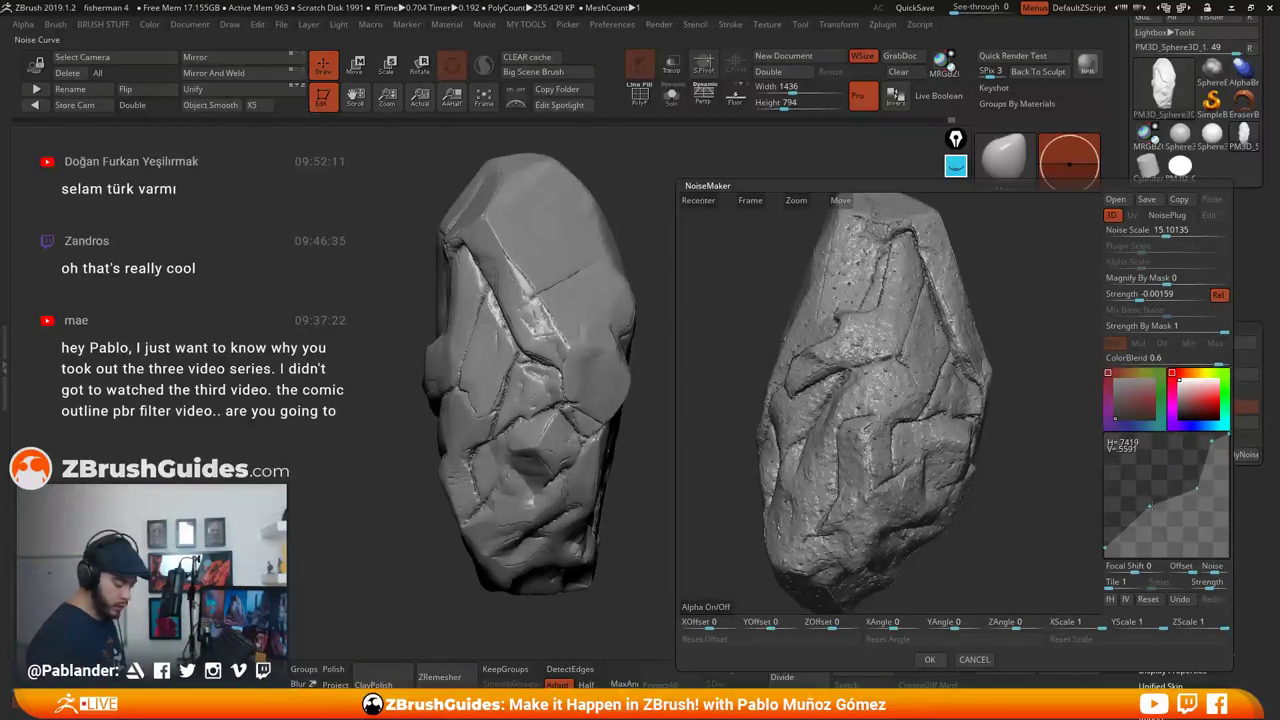
drag(1085, 483, 989, 484)
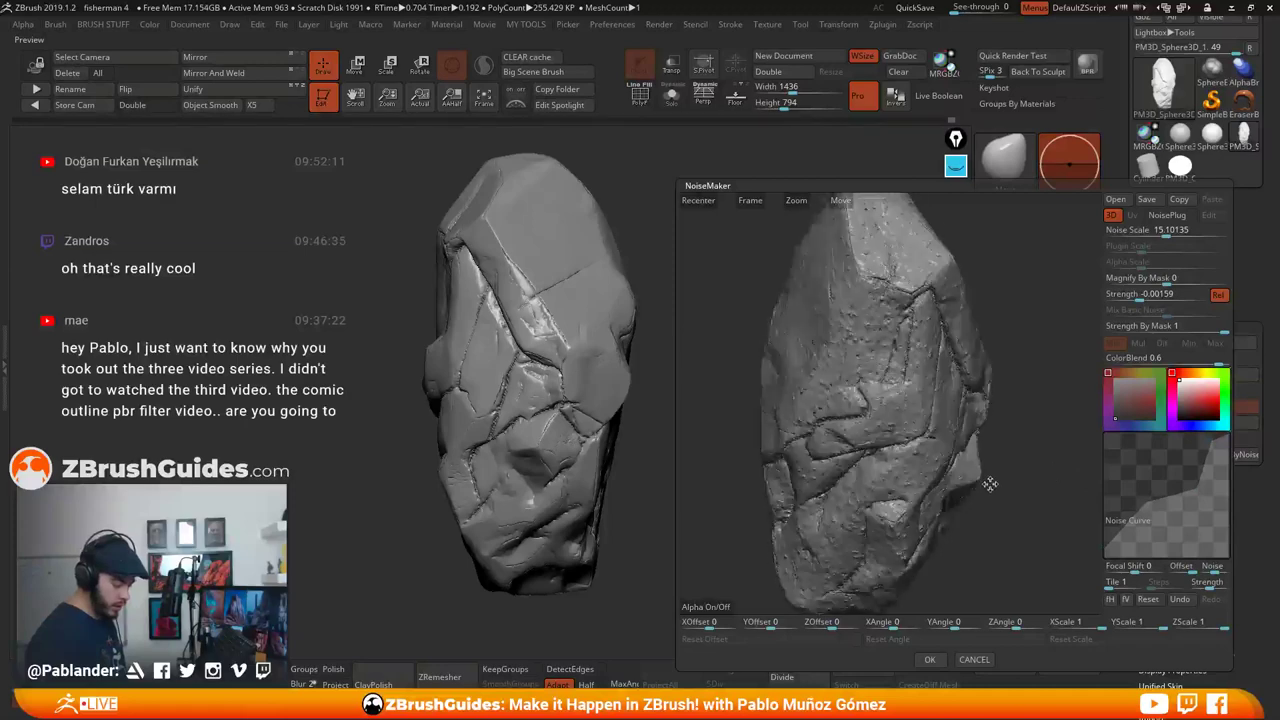
Set the noise scale to 67.42388 and compare the preview with the noise curve flipped vertically
drag(1160, 230, 1188, 232)
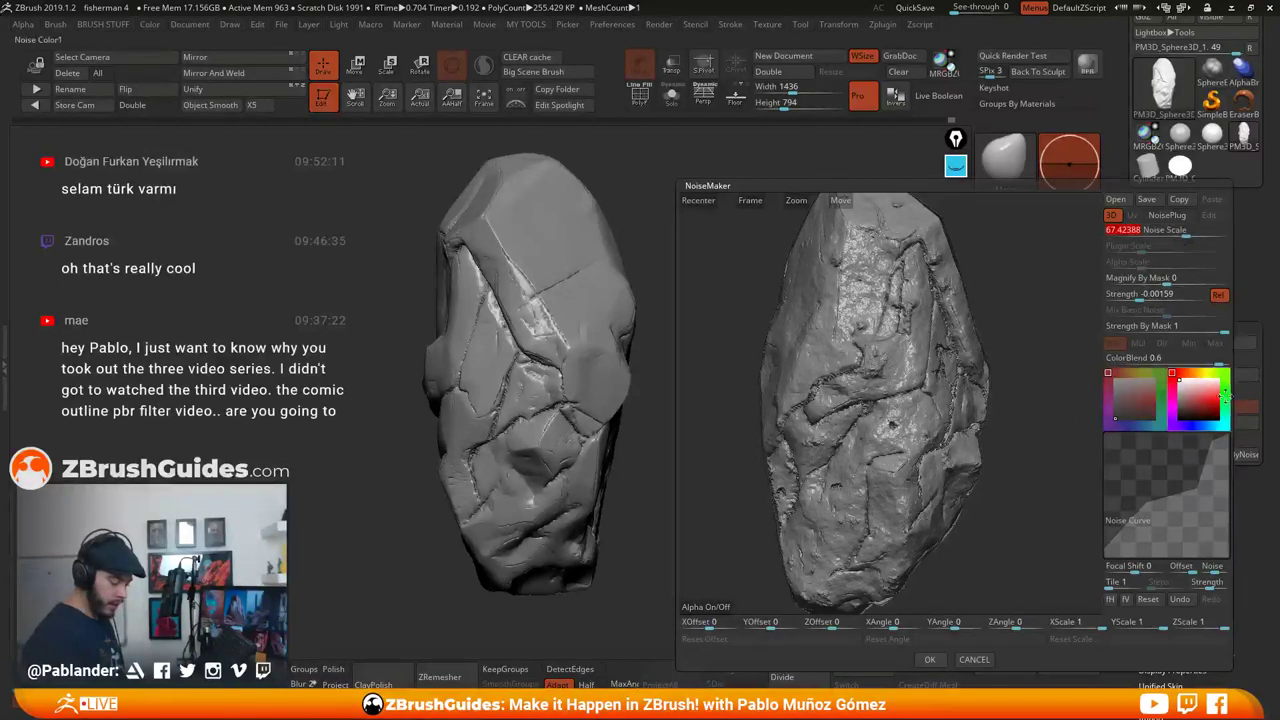
click(1126, 600)
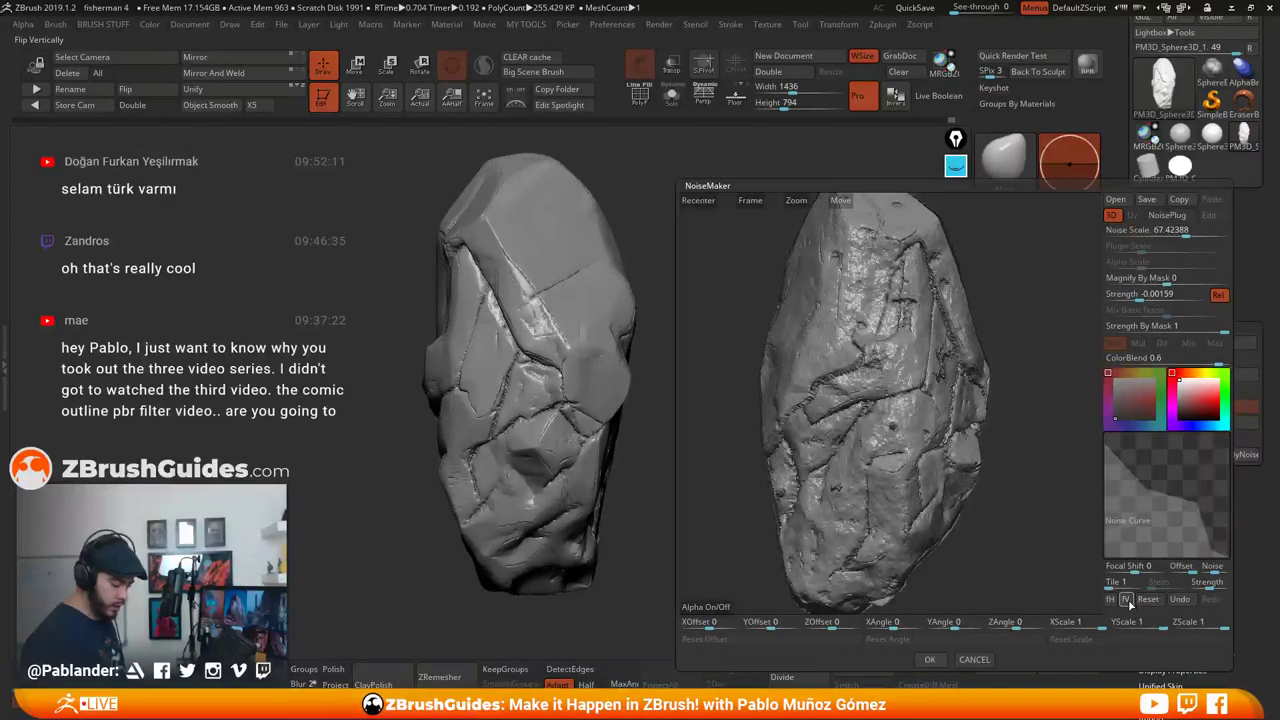
click(1125, 600)
click(1126, 600)
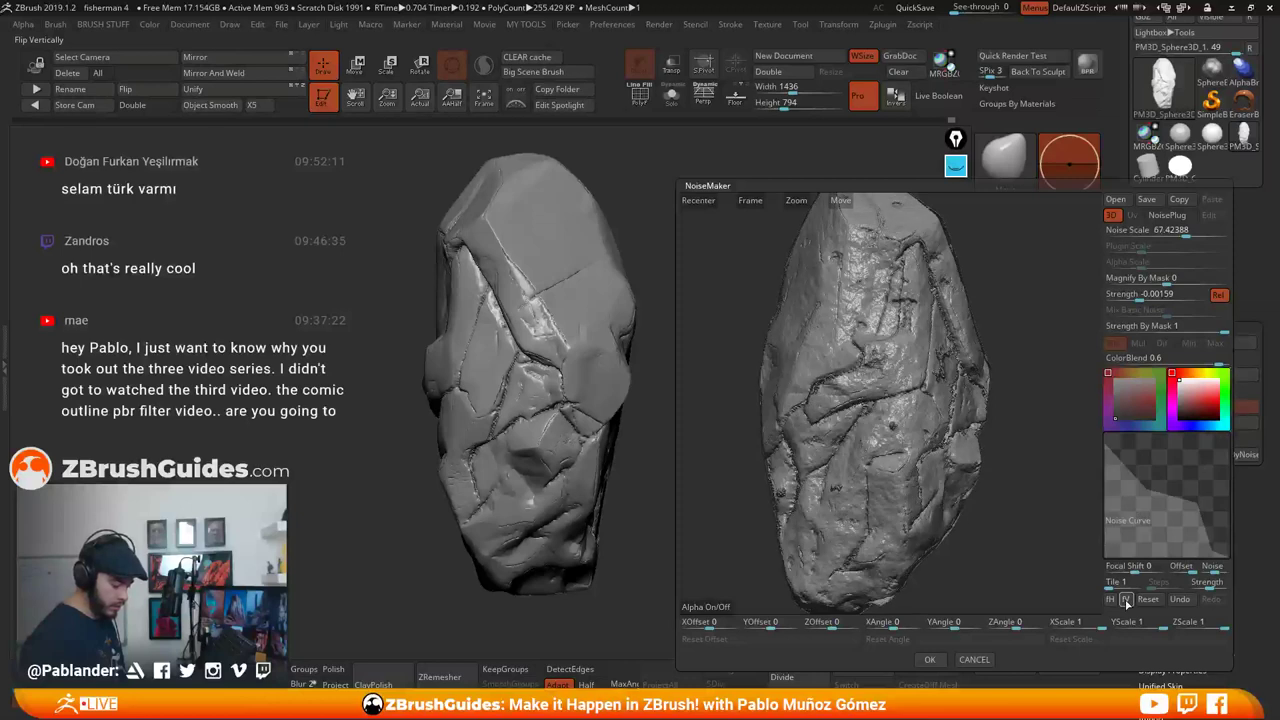
click(1126, 600)
Set the noise strength to the positive value 0.00191
click(1147, 295)
text(-0)
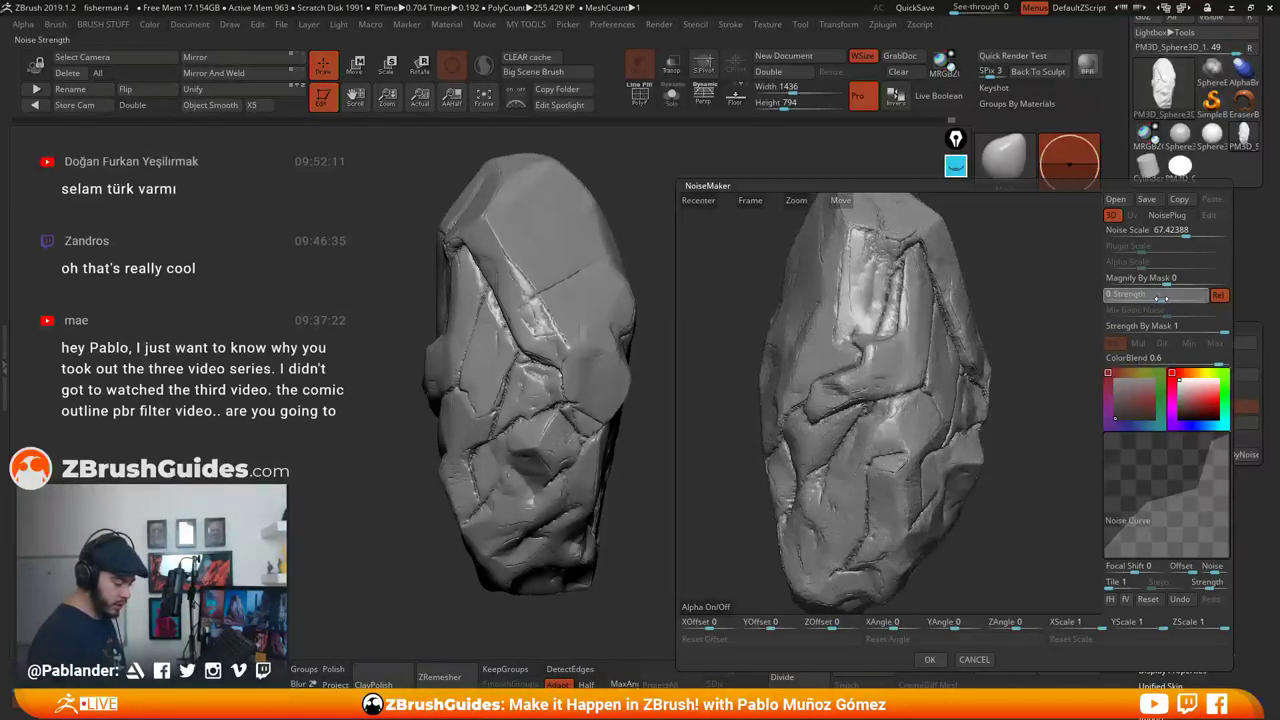
drag(1169, 299, 1173, 299)
key(Return)
Fine-tune the noise curve by shifting its lower, middle and upper control points
mouse_move(1168, 492)
drag(1197, 488, 1141, 498)
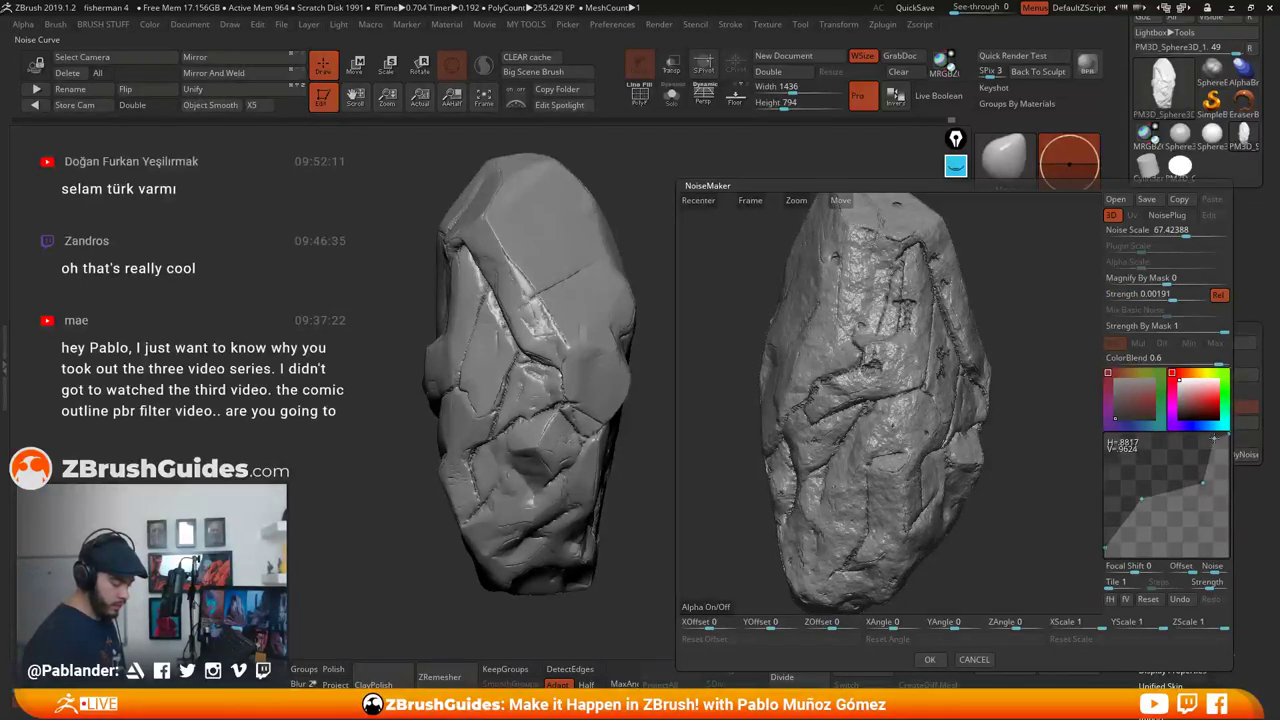
mouse_move(1214, 442)
mouse_down()
mouse_move(1200, 488)
mouse_move(1216, 442)
mouse_up()
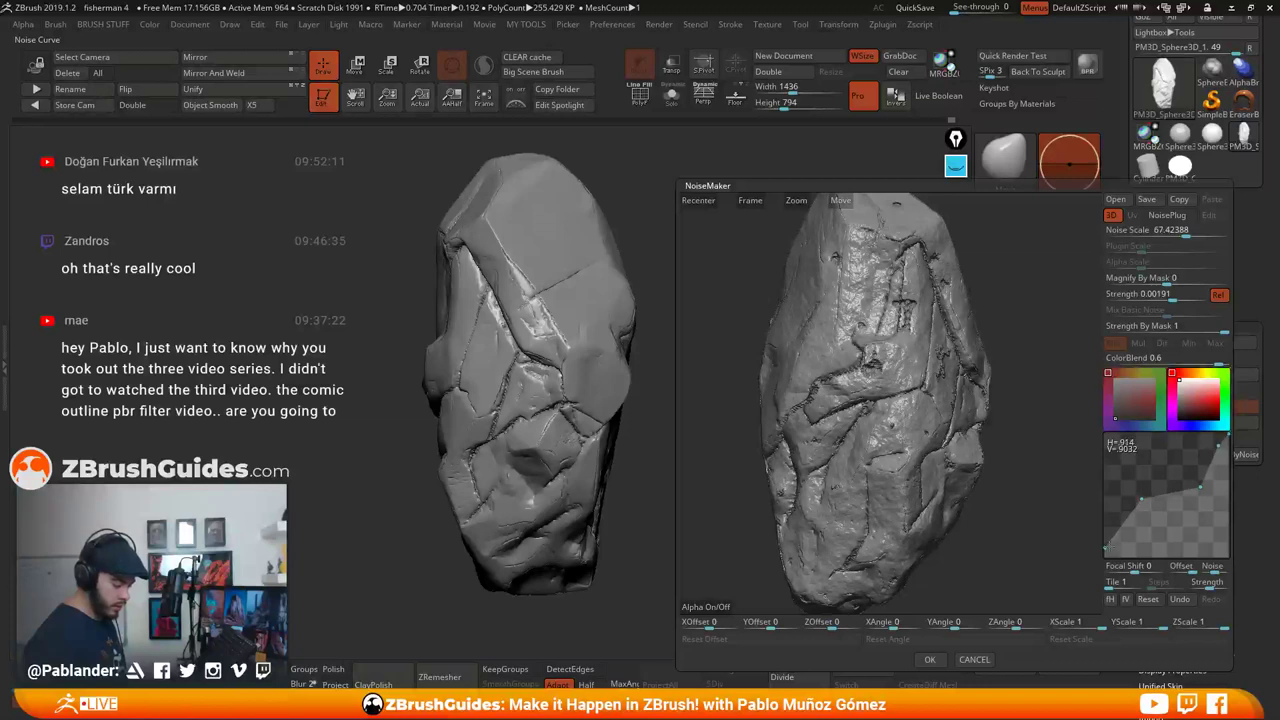
mouse_move(1141, 497)
mouse_down()
mouse_move(1203, 494)
mouse_move(1156, 501)
mouse_up()
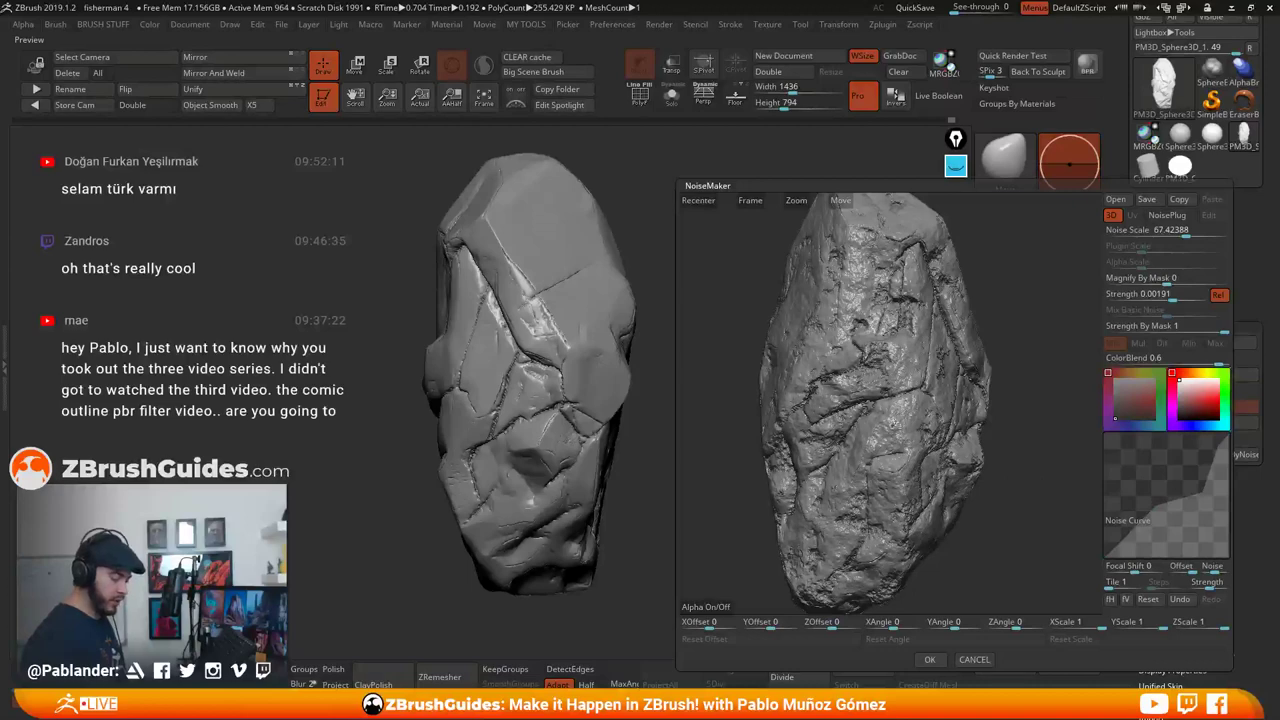
Accept the NoiseMaker settings and inspect the surface noise on the rock
click(930, 661)
mouse_move(778, 487)
mouse_down()
mouse_move(786, 437)
mouse_move(655, 440)
mouse_move(755, 438)
mouse_move(738, 474)
mouse_up()
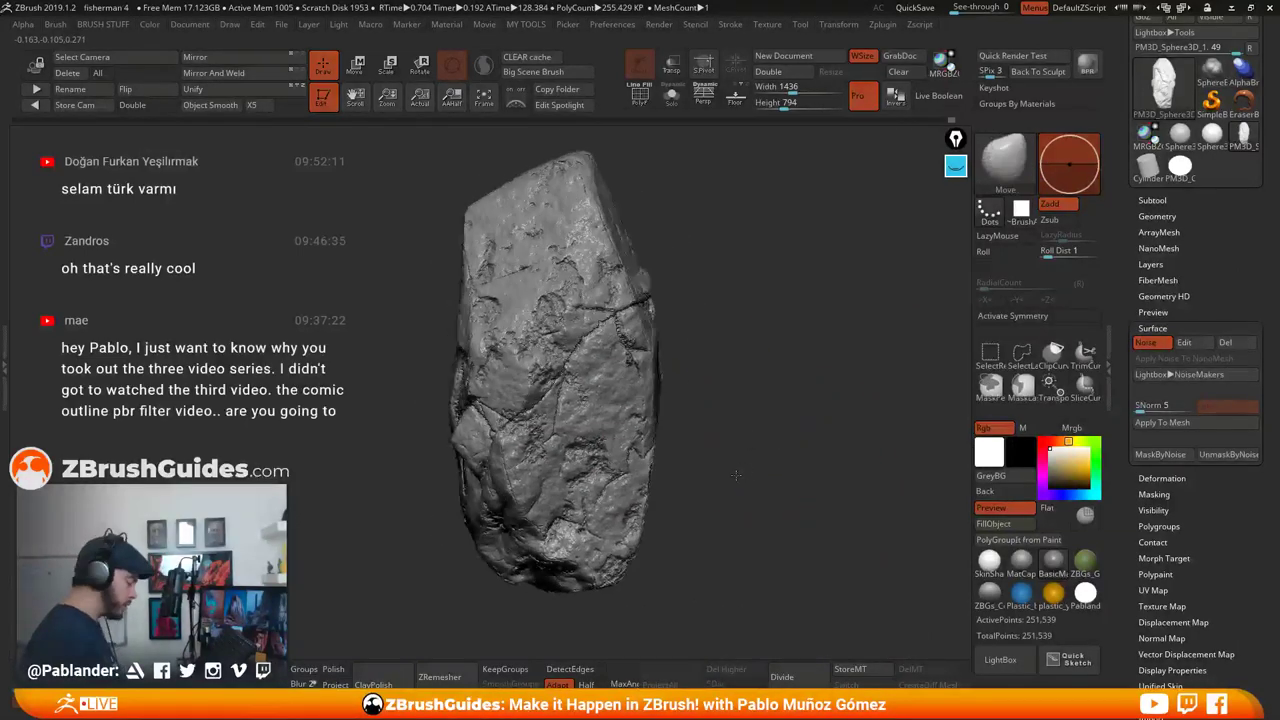
mouse_move(772, 378)
mouse_down()
mouse_move(679, 471)
mouse_move(749, 403)
mouse_move(768, 414)
mouse_up()
click(1148, 346)
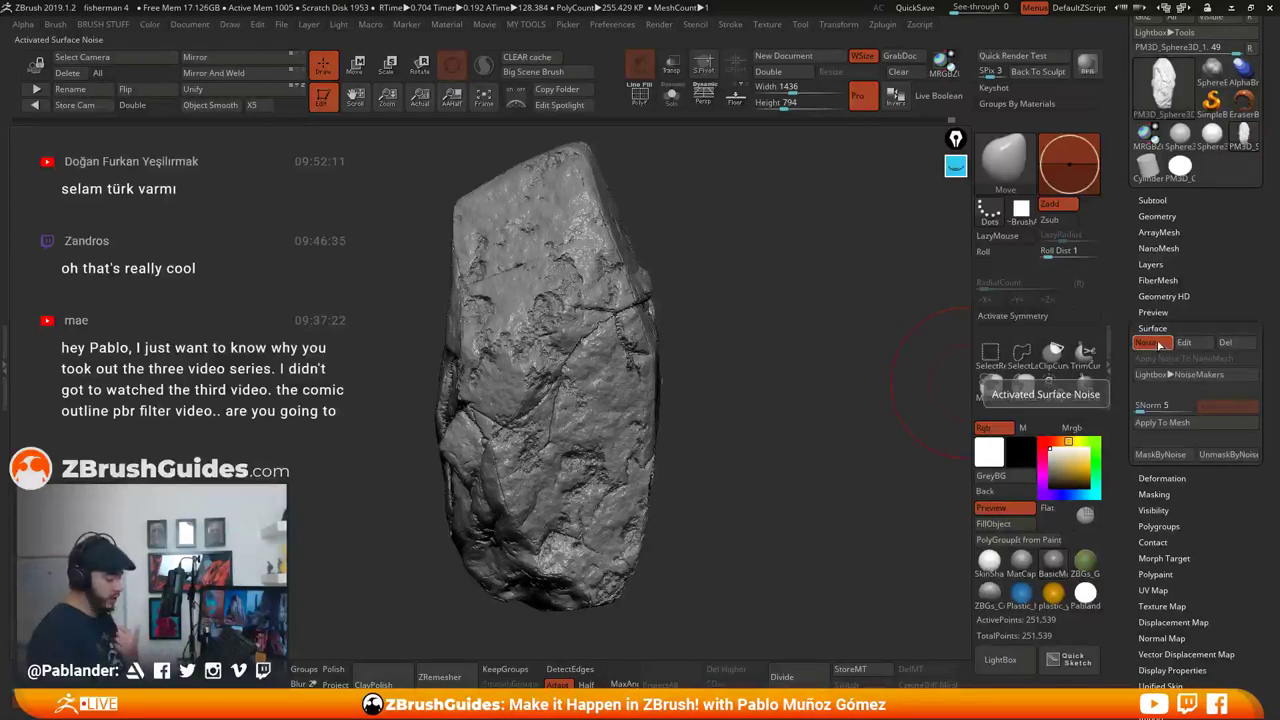
Compare the rock with and without its surface noise, checking the roughness on several sides
click(1148, 346)
click(1155, 347)
click(1156, 348)
click(1155, 347)
click(1150, 343)
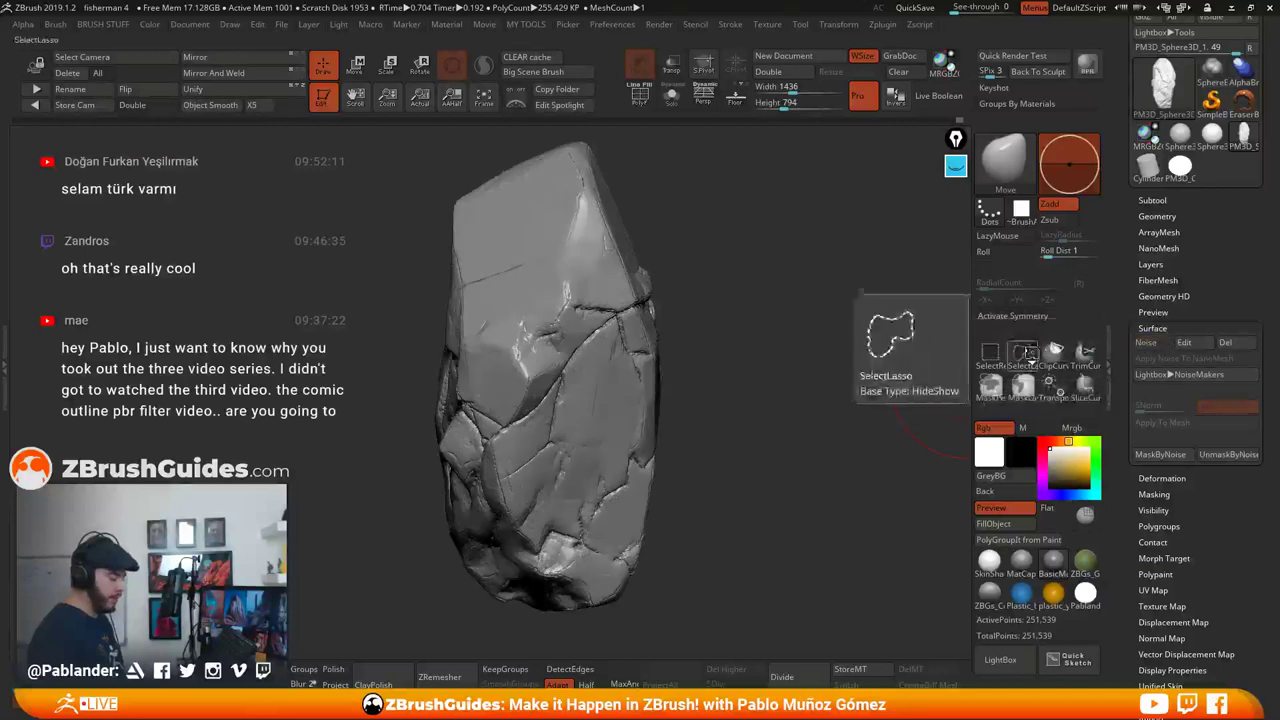
click(1156, 345)
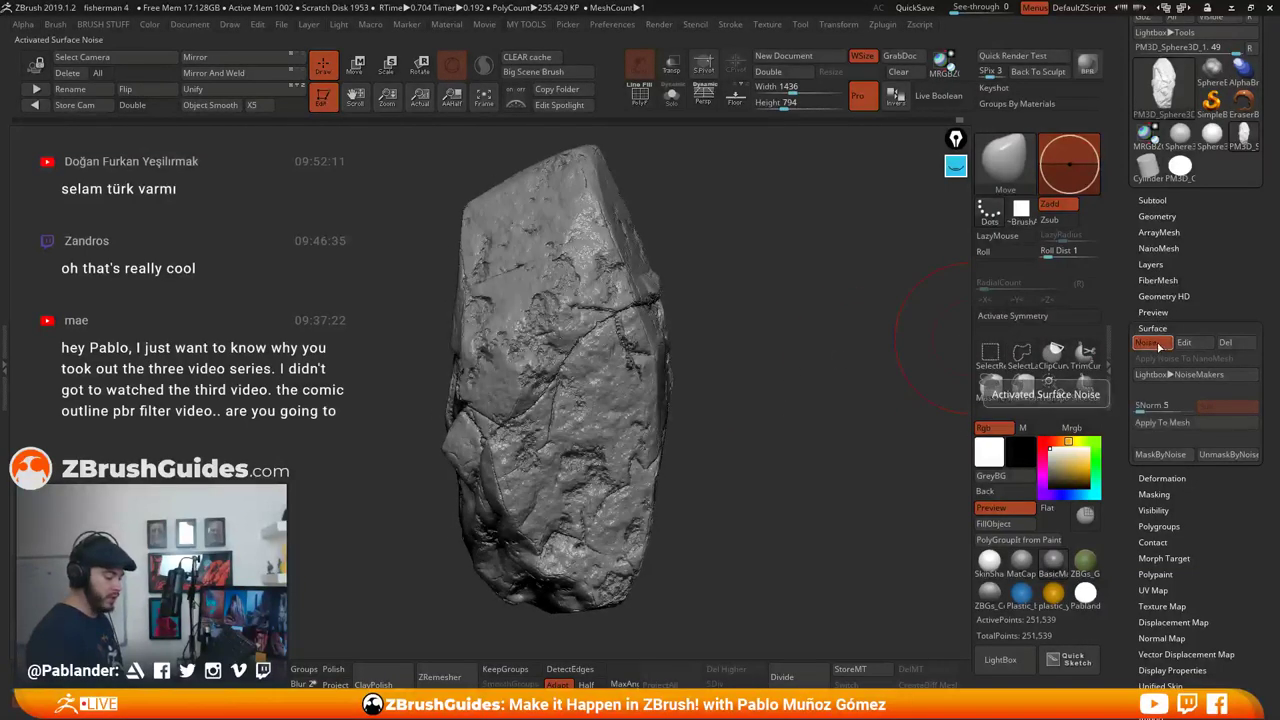
drag(786, 403, 769, 424)
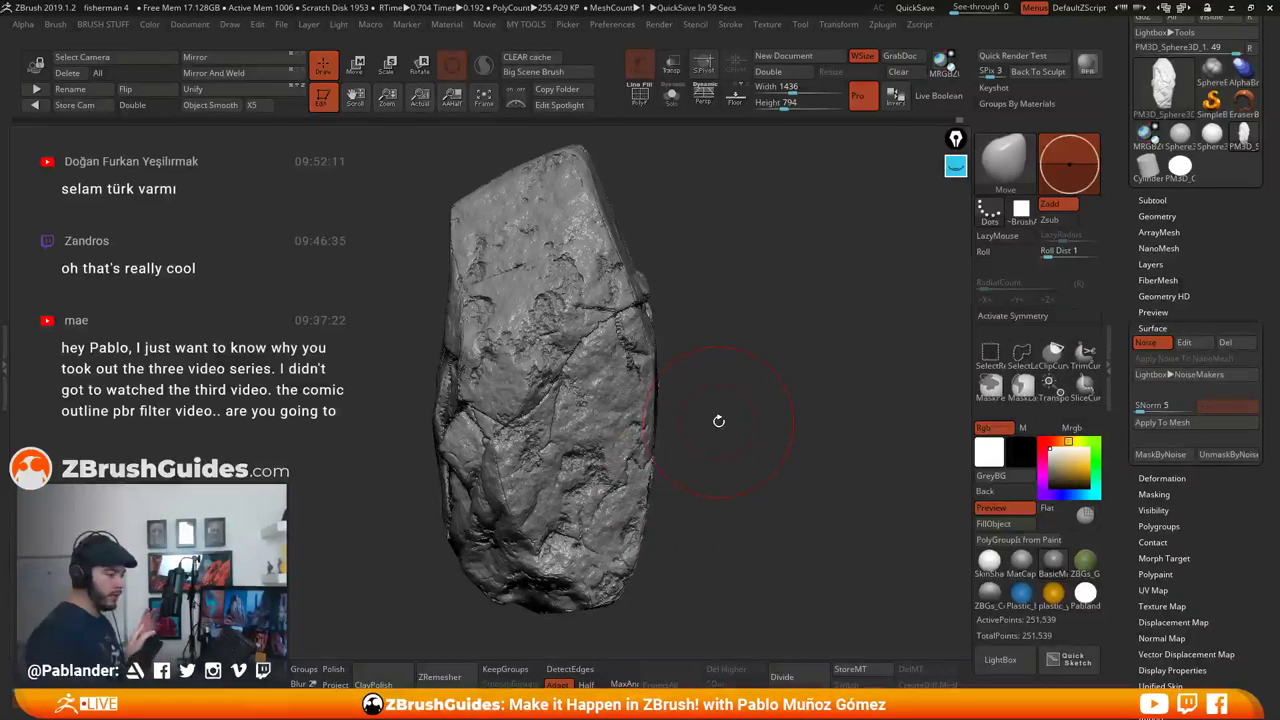
click(1162, 343)
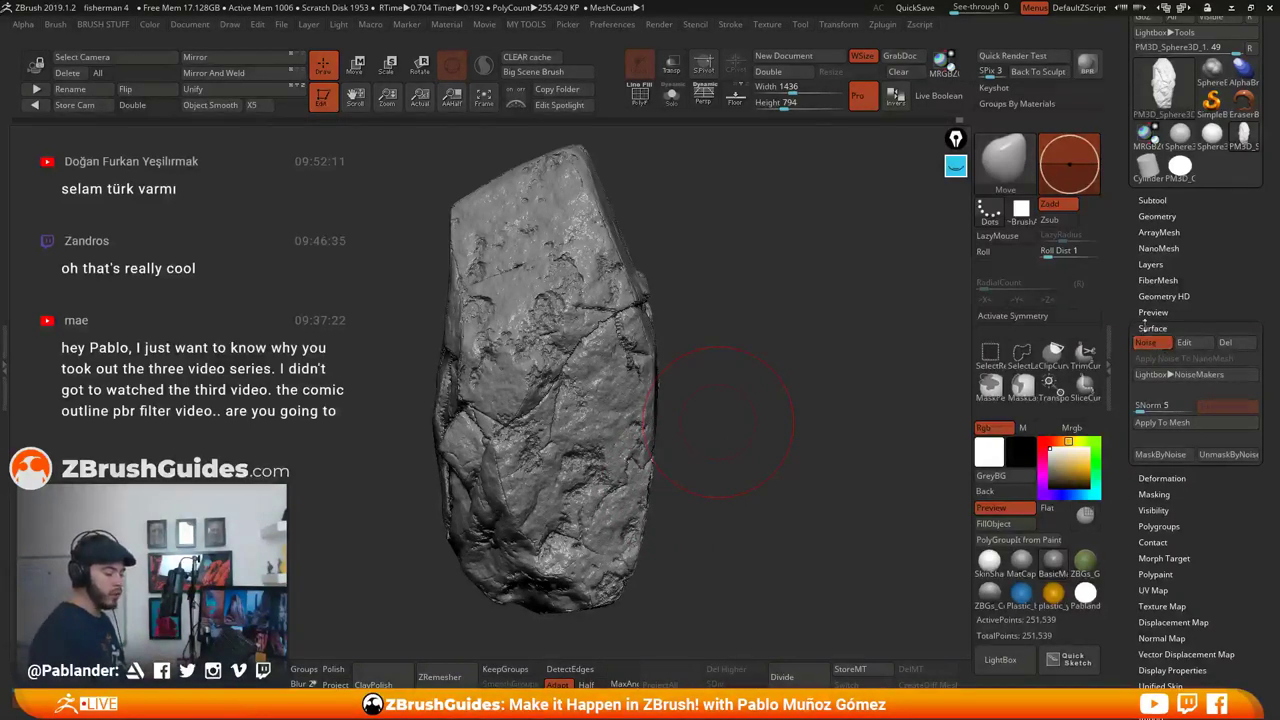
mouse_move(803, 546)
mouse_down()
mouse_move(845, 541)
mouse_move(809, 537)
mouse_up()
mouse_move(850, 497)
mouse_down()
mouse_move(842, 511)
mouse_move(918, 435)
mouse_up()
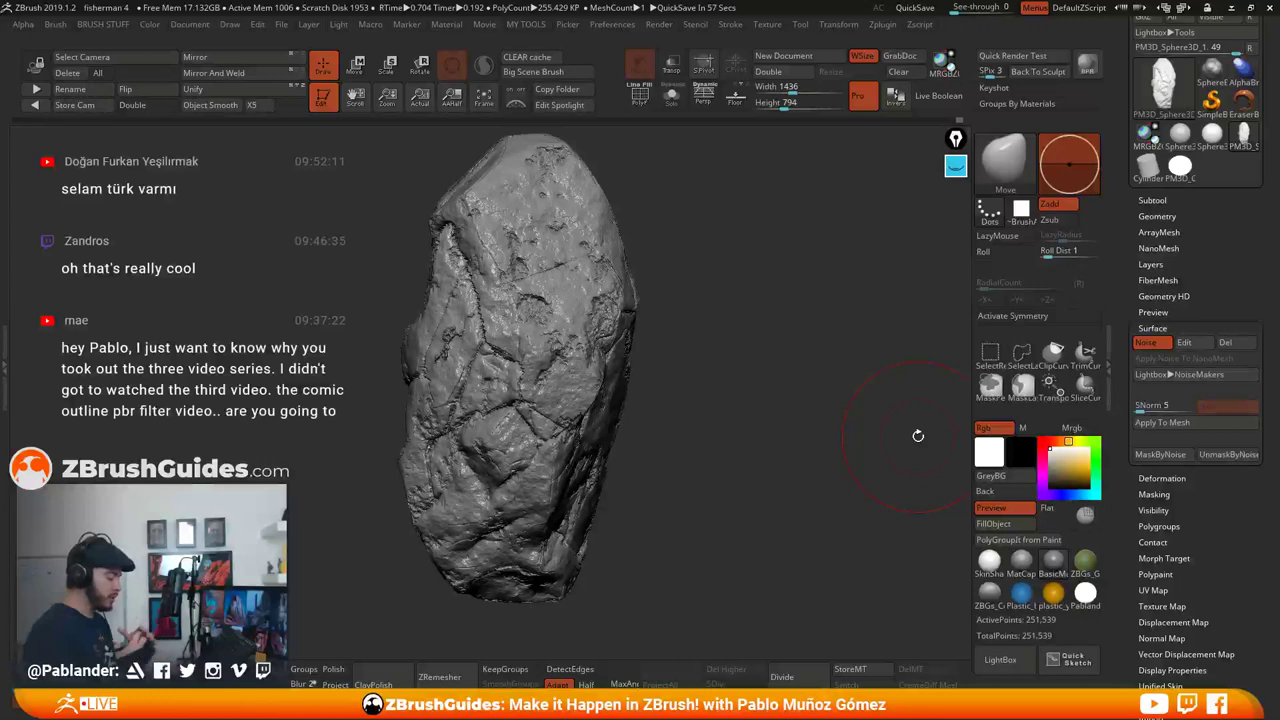
drag(765, 413, 743, 432)
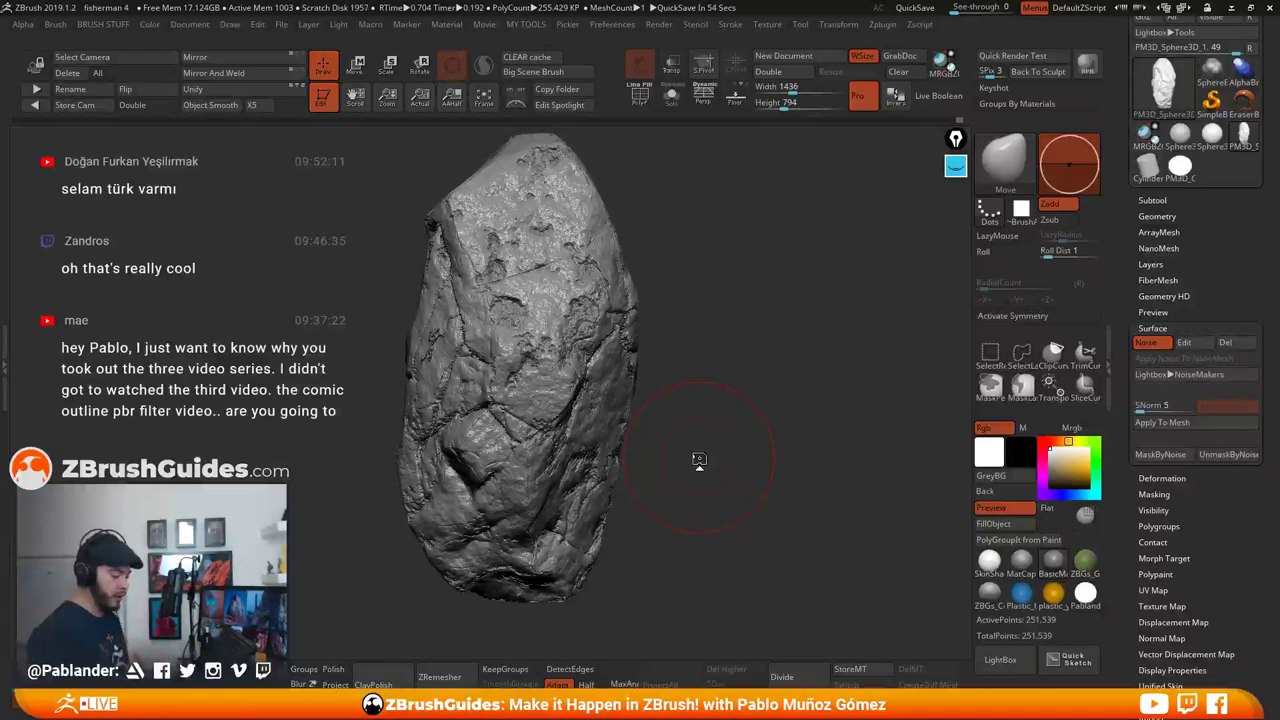
drag(769, 372, 772, 411)
Turn off the rock's surface noise and check the clean sculpted planes from several sides
click(1170, 343)
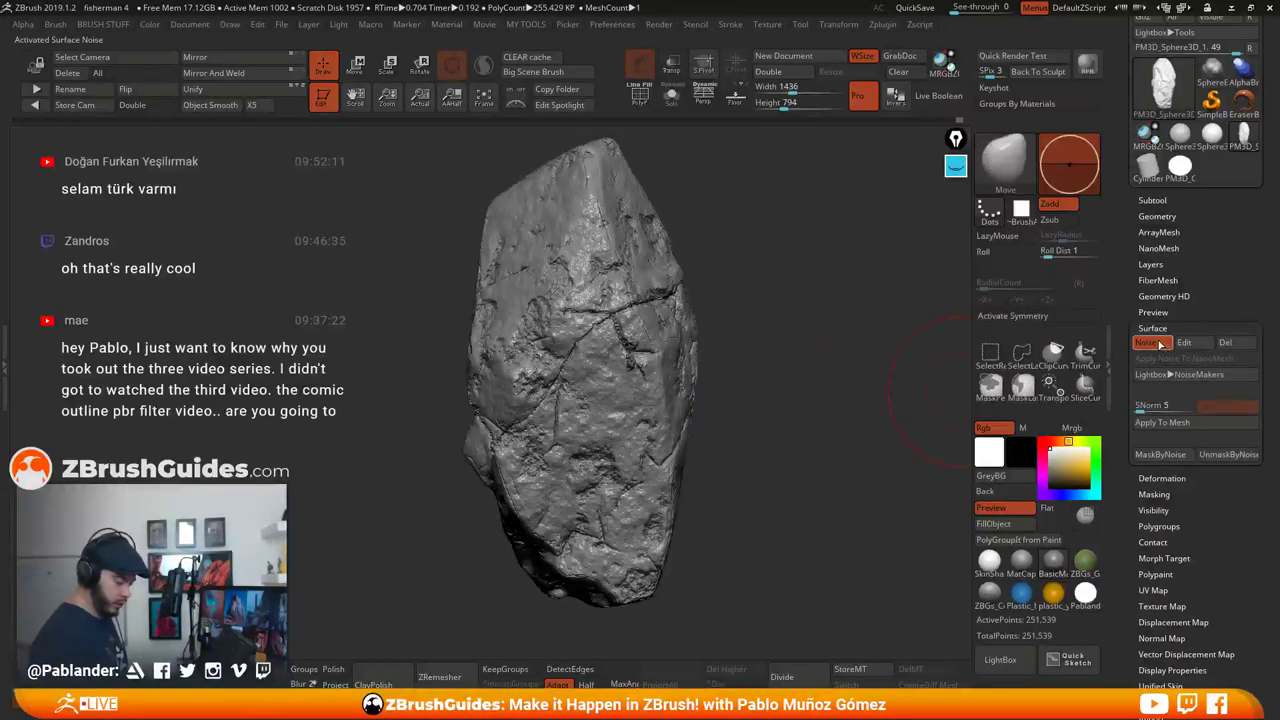
click(1160, 343)
mouse_move(846, 423)
mouse_down()
mouse_move(801, 414)
mouse_move(790, 428)
mouse_up()
mouse_move(735, 346)
mouse_down()
mouse_move(779, 415)
mouse_move(731, 449)
mouse_up()
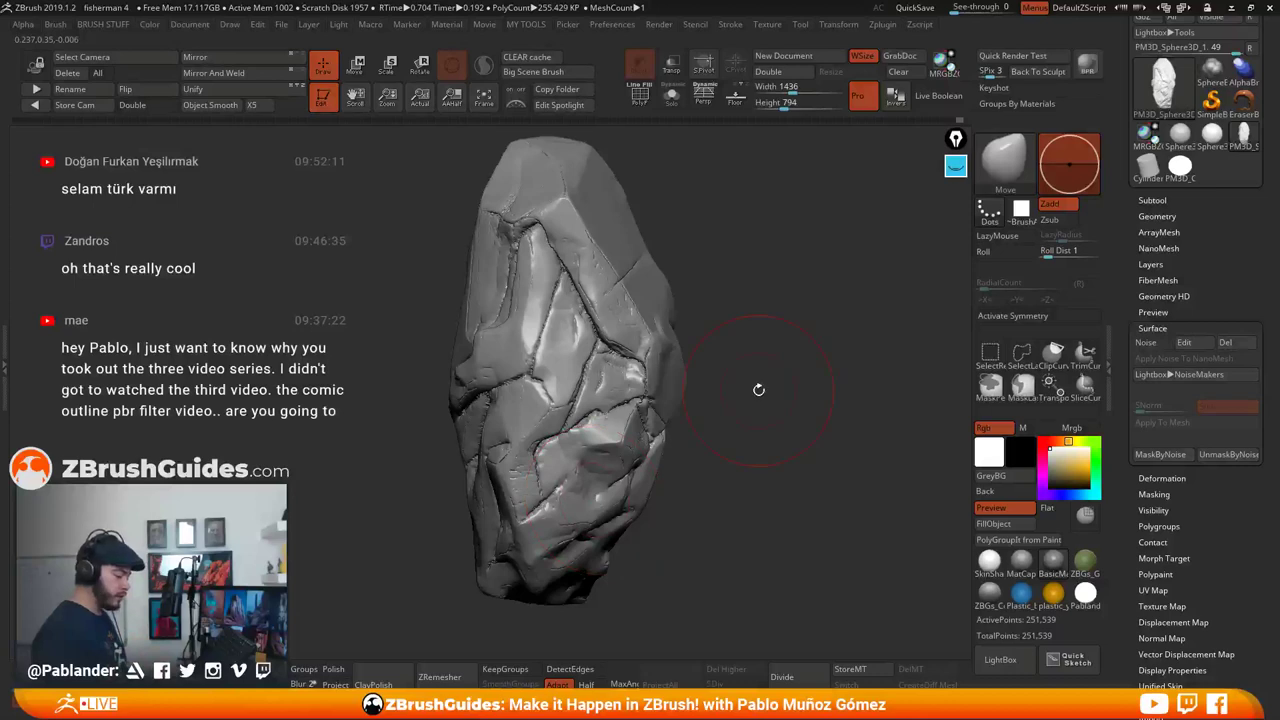
drag(759, 389, 715, 401)
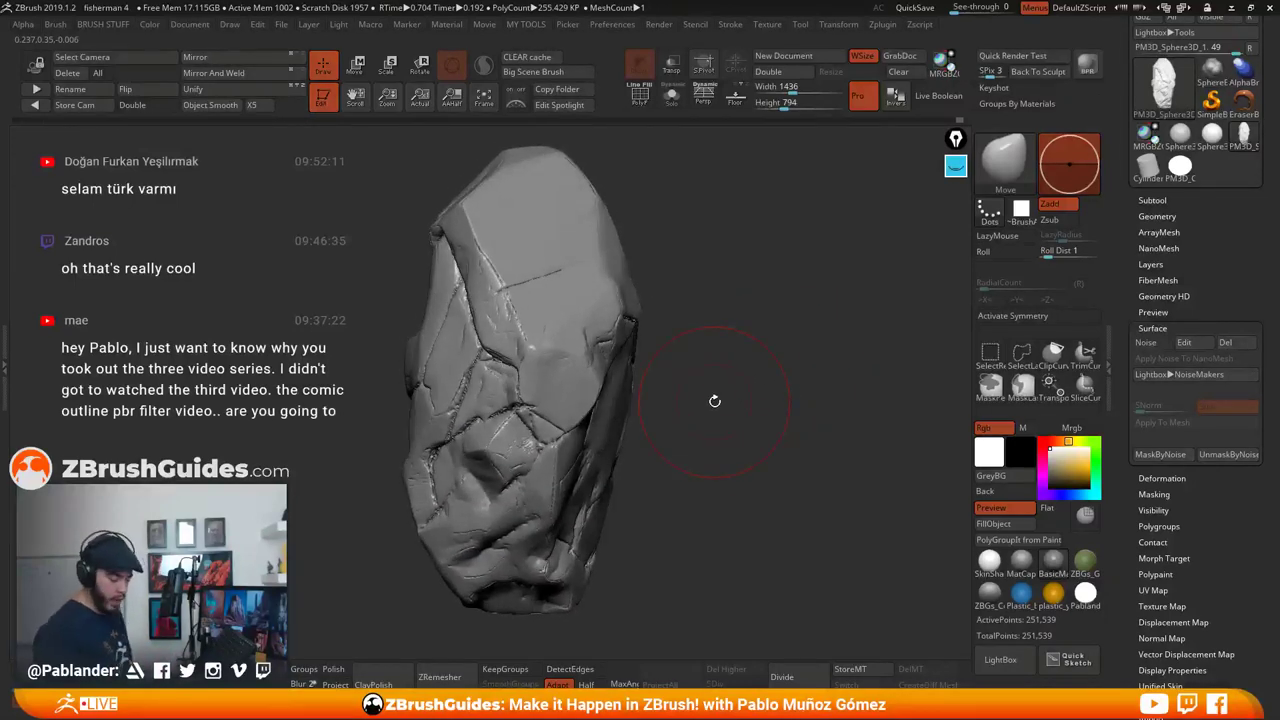
Load the Quick_cliff_builder brush and sculpt layered cliff strokes across the rock's middle and lower faces
click(1000, 659)
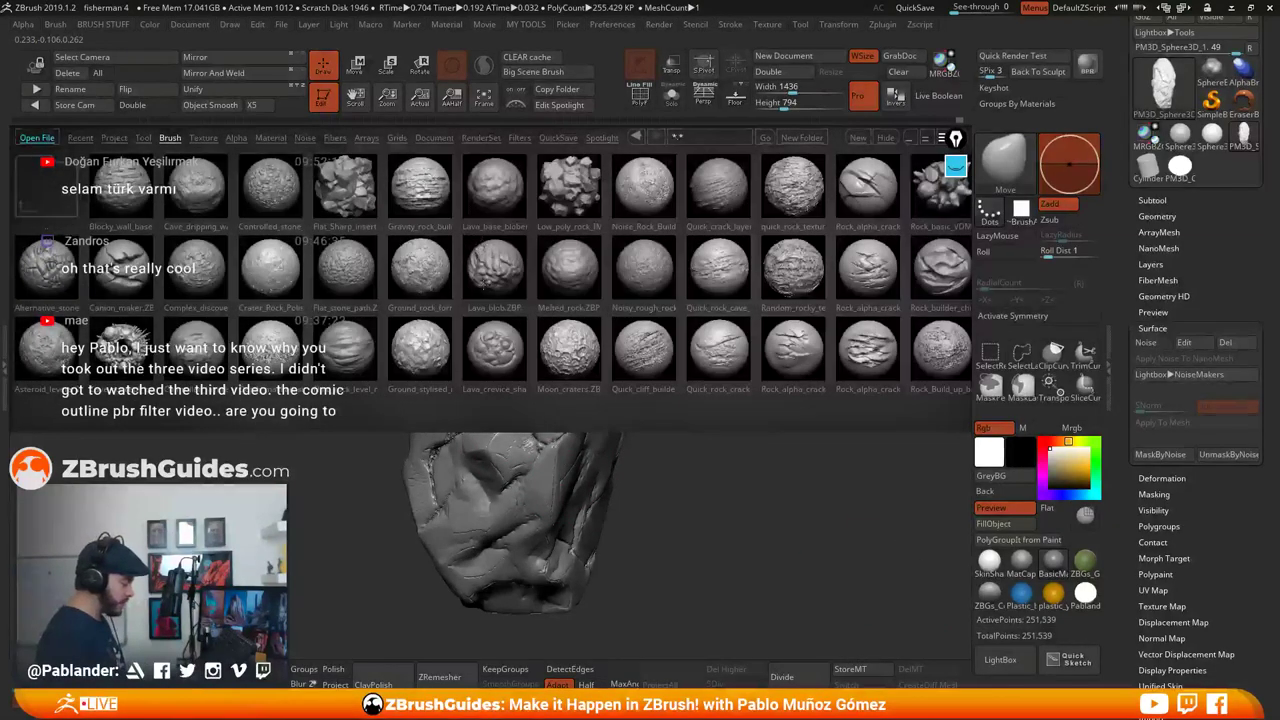
double_click(648, 344)
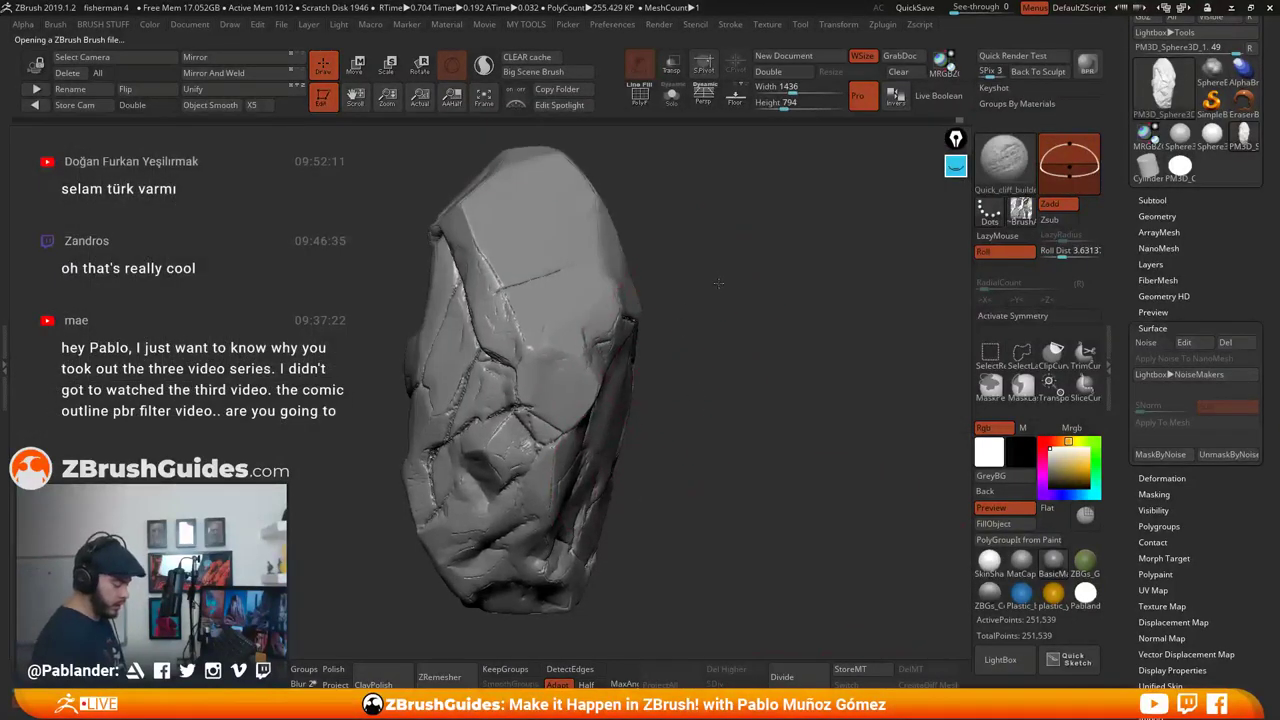
key(space)
mouse_move(707, 218)
mouse_down()
mouse_move(703, 377)
mouse_move(760, 373)
mouse_move(760, 336)
mouse_up()
mouse_move(668, 232)
mouse_down()
mouse_move(755, 310)
mouse_move(786, 282)
mouse_move(823, 297)
mouse_up()
alt+drag(823, 297, 765, 286)
mouse_move(620, 345)
mouse_down()
mouse_move(515, 395)
mouse_move(527, 489)
mouse_up()
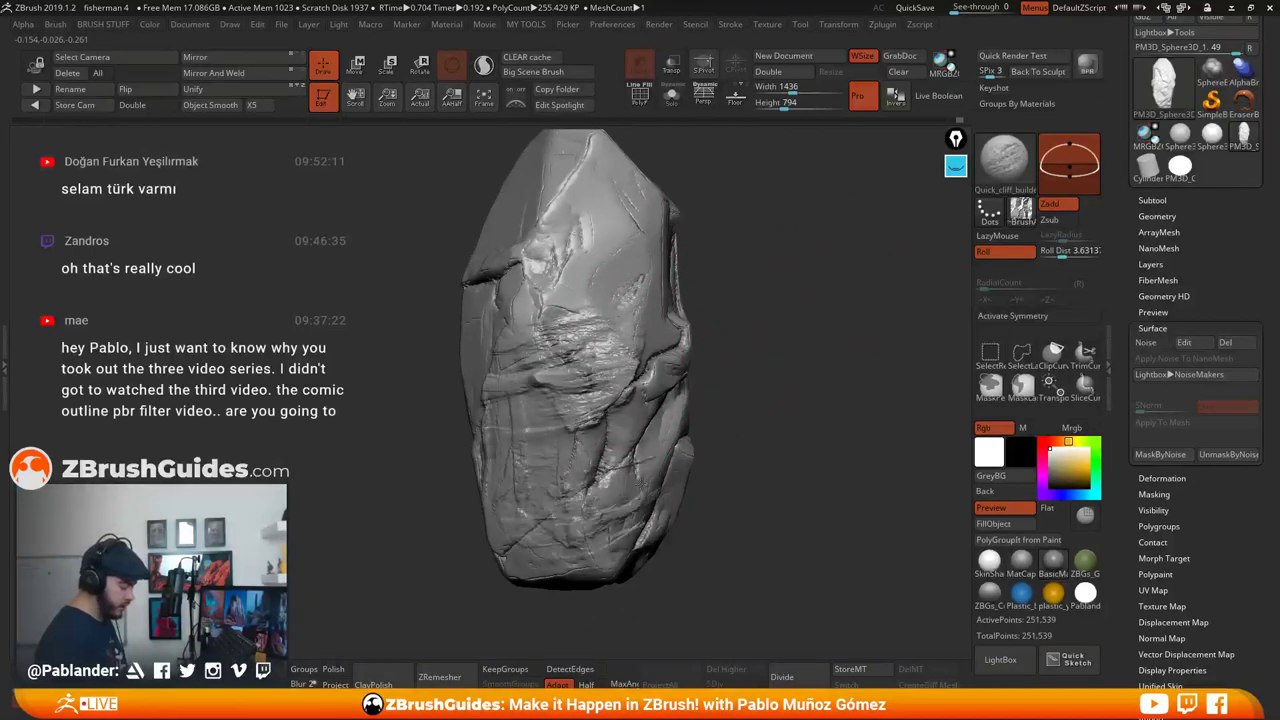
drag(692, 470, 723, 457)
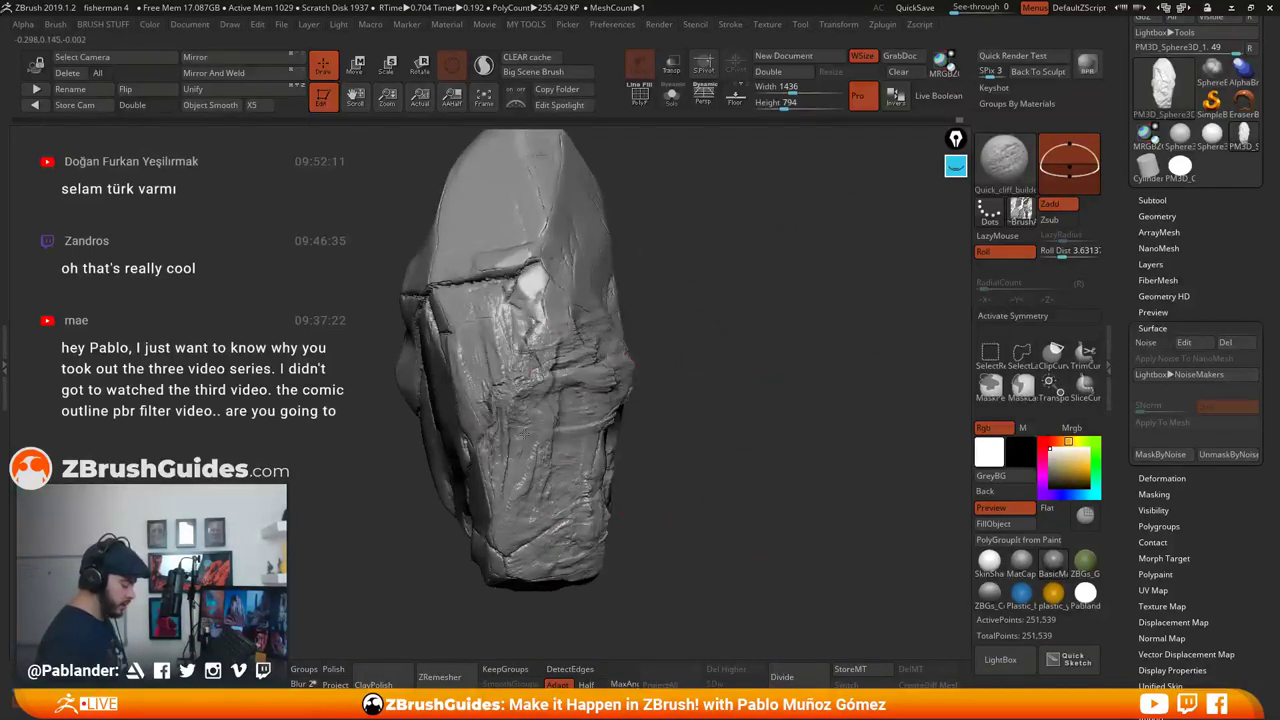
mouse_move(646, 246)
mouse_down()
mouse_move(714, 360)
mouse_move(718, 336)
mouse_up()
Try more Quick_cliff_builder strokes on the upper and lower facets of the rock's cracked side
key(space)
drag(880, 283, 820, 290)
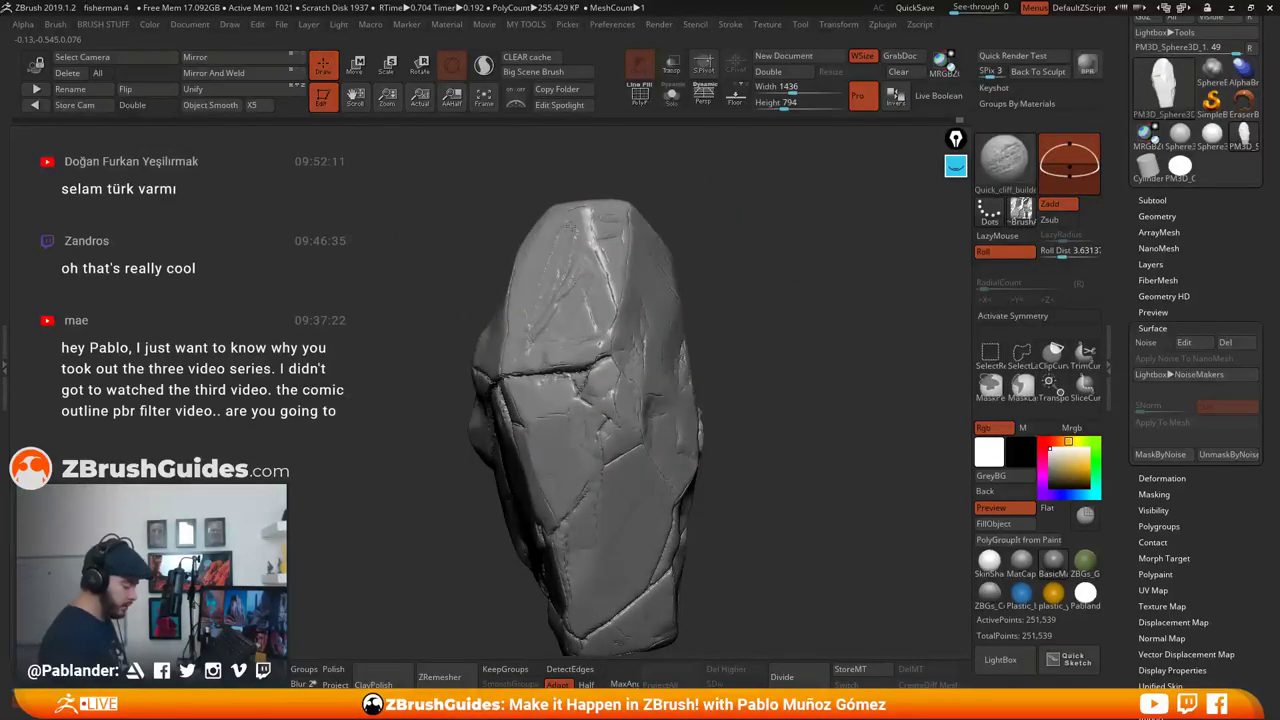
drag(729, 360, 649, 493)
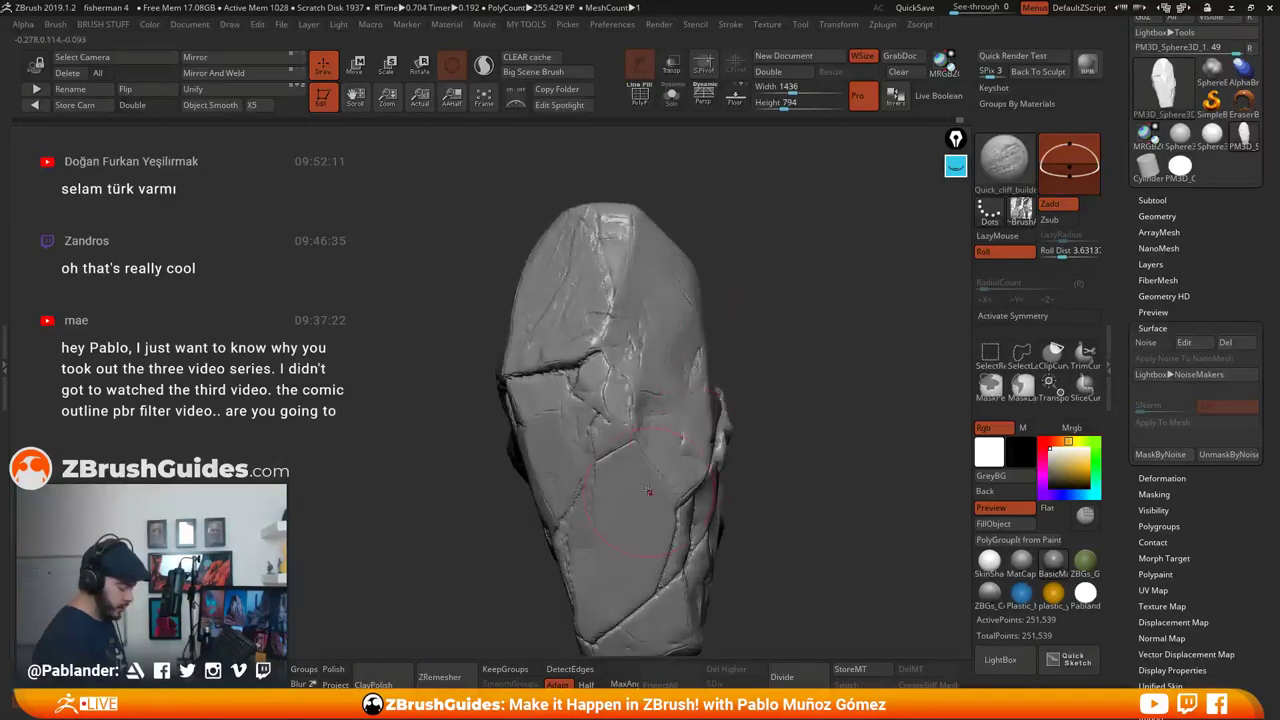
mouse_move(609, 598)
mouse_down()
mouse_move(580, 586)
mouse_move(611, 629)
mouse_up()
drag(742, 484, 800, 432)
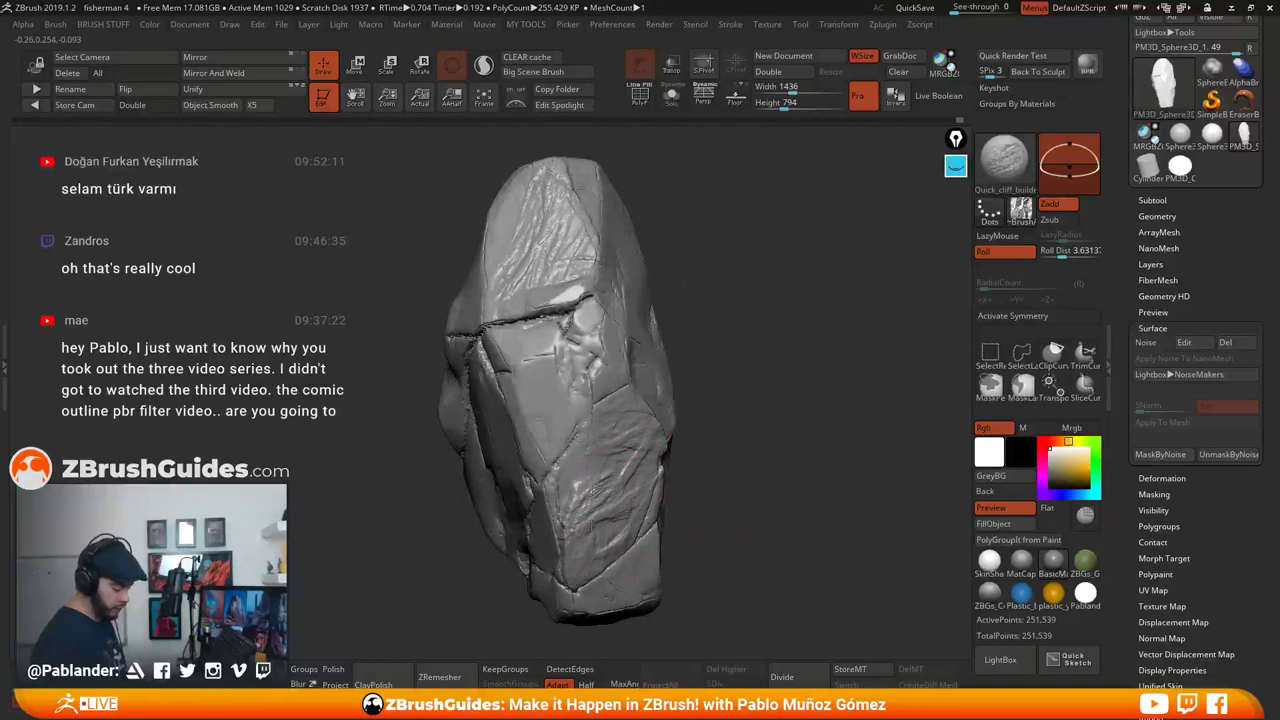
drag(731, 532, 780, 518)
Undo the Quick_cliff_builder strokes on the rock
key(ctrl+z)
key(ctrl+z)
key(ctrl+z)
key(ctrl+z)
key(ctrl+z)
key(ctrl+z)
key(ctrl+z)
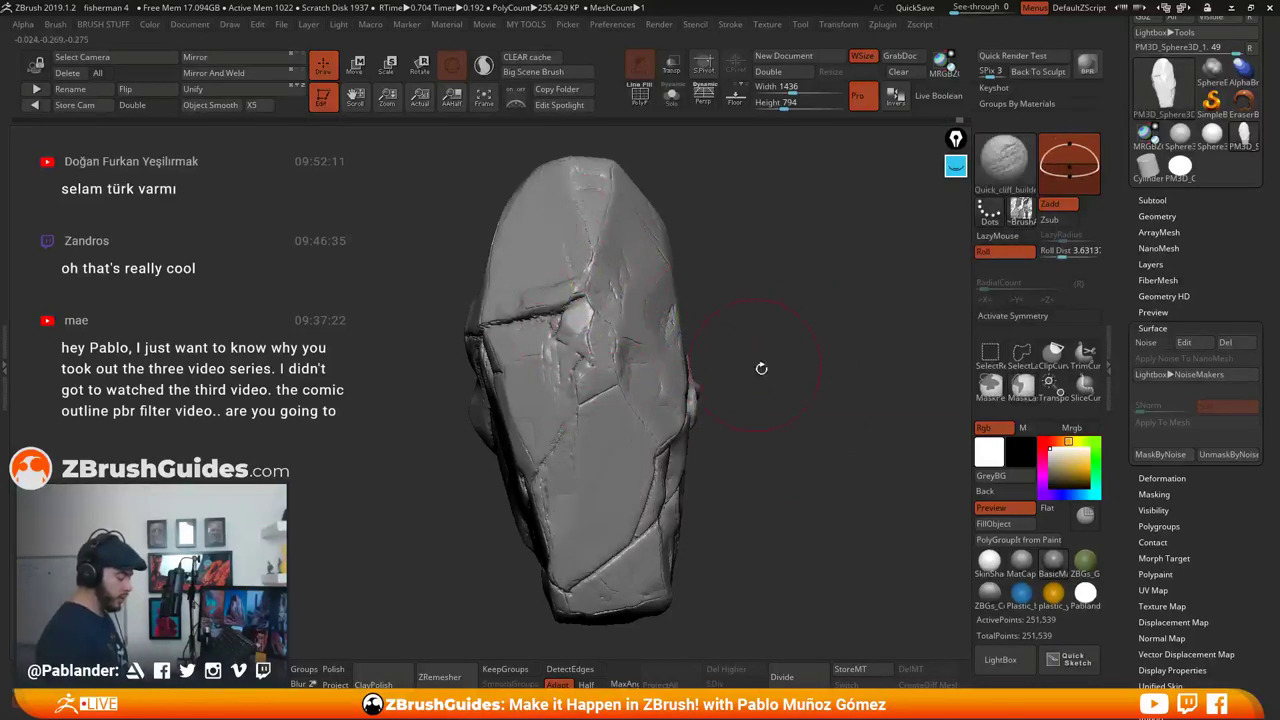
drag(746, 360, 771, 371)
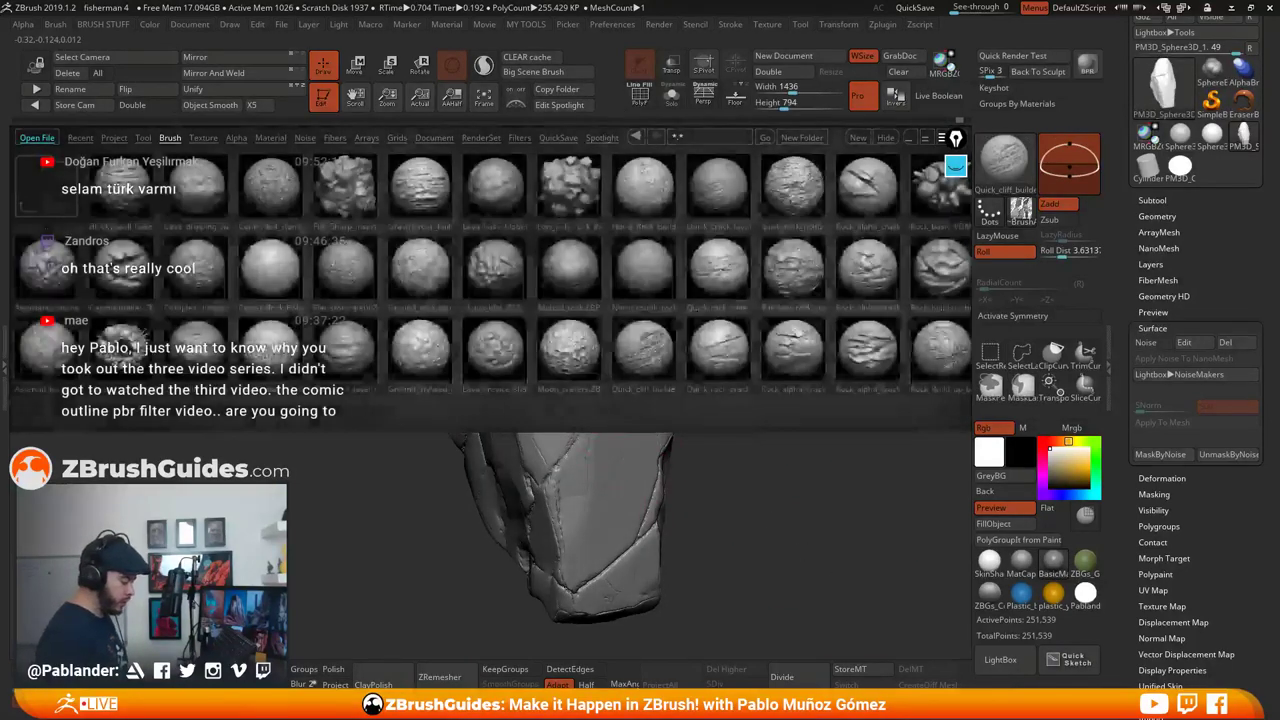
Load the quick_rock_texture_generator brush and cover the rock's faces with jagged rock texture
scroll(836, 201, down, 6)
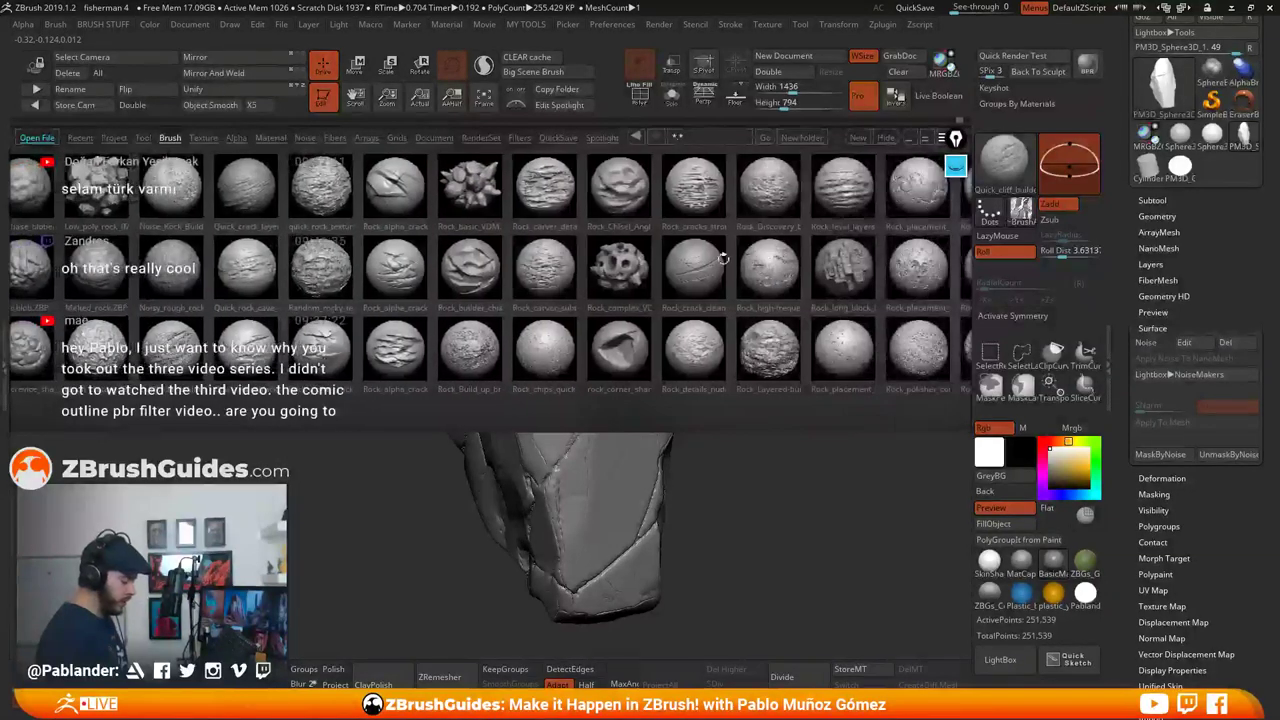
double_click(330, 190)
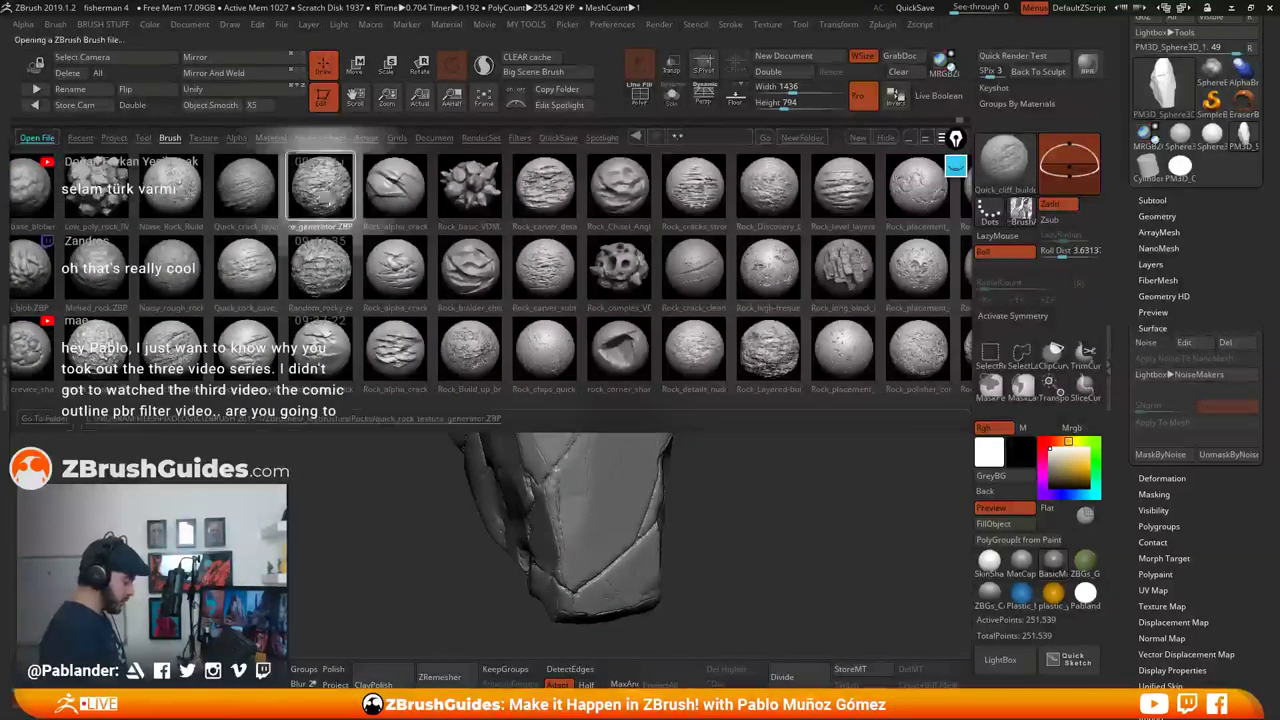
mouse_move(562, 318)
mouse_down()
mouse_move(582, 500)
mouse_move(575, 565)
mouse_up()
key(ctrl+z)
drag(720, 446, 645, 450)
mouse_move(600, 560)
mouse_down()
mouse_move(580, 500)
mouse_move(545, 200)
mouse_move(460, 385)
mouse_move(560, 570)
mouse_move(594, 430)
mouse_move(515, 425)
mouse_move(540, 410)
mouse_up()
drag(684, 432, 721, 424)
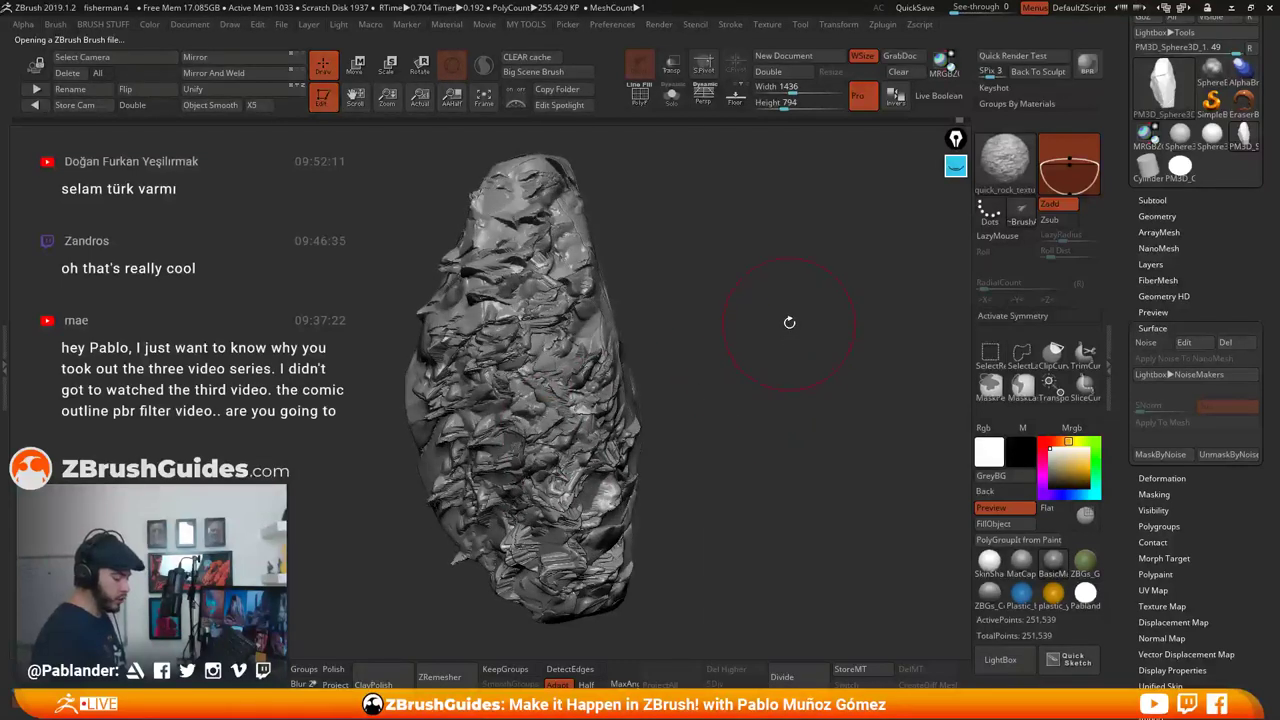
Flatten the jagged rock texture with broad TrimDynamic strokes across the rock
key(2)
key(1)
click(676, 184)
mouse_move(540, 200)
mouse_down()
mouse_move(500, 265)
mouse_move(540, 325)
mouse_move(580, 515)
mouse_move(570, 400)
mouse_move(455, 350)
mouse_move(470, 540)
mouse_move(490, 440)
mouse_move(560, 560)
mouse_move(595, 500)
mouse_move(605, 435)
mouse_up()
drag(765, 345, 680, 352)
drag(562, 373, 548, 368)
drag(430, 380, 663, 383)
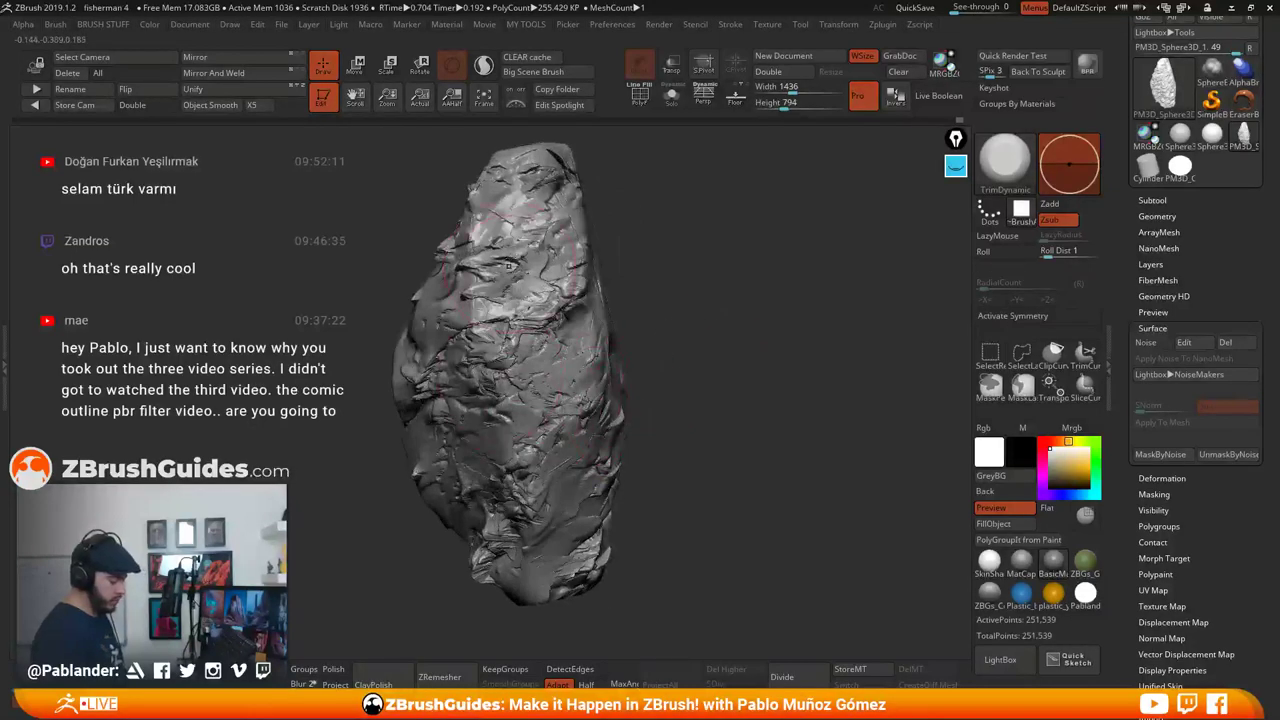
drag(690, 261, 792, 449)
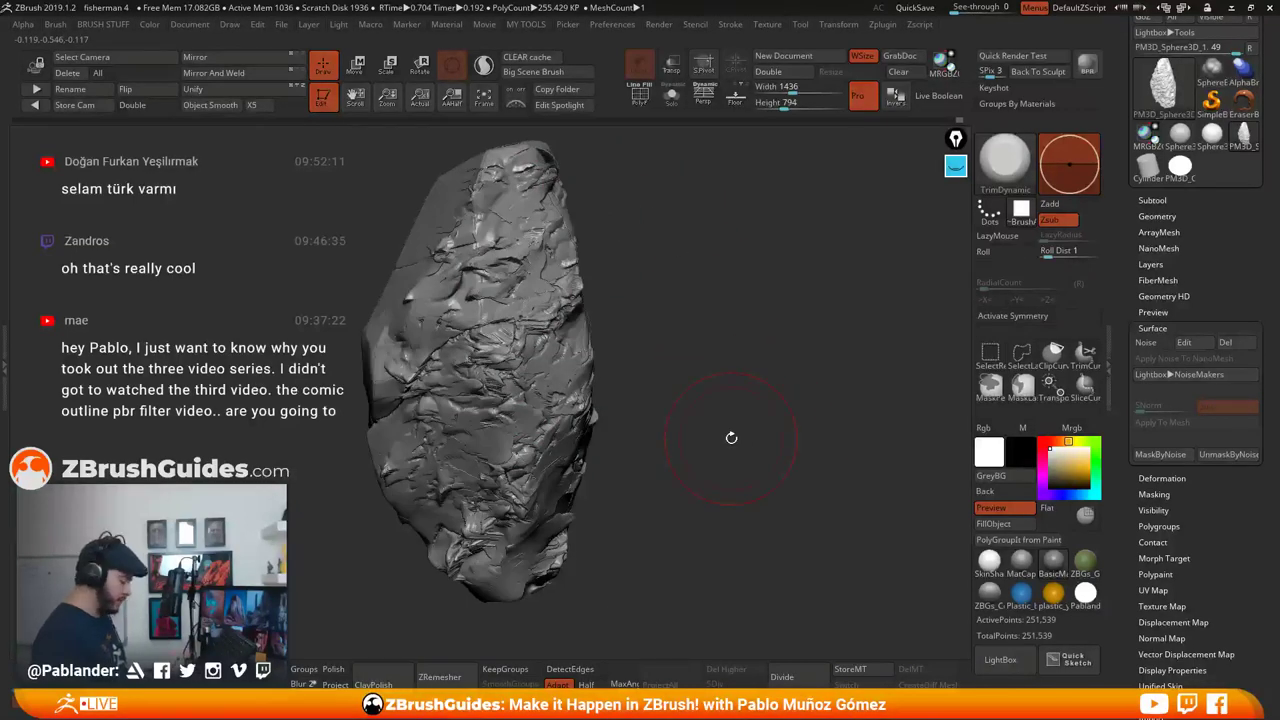
Undo the trim and rock texture strokes back to the clean sculpt
key(ctrl+z)
key(ctrl+z)
key(ctrl+z)
key(ctrl+z)
key(ctrl+z)
key(ctrl+z)
key(ctrl+z)
key(ctrl+z)
drag(695, 379, 694, 386)
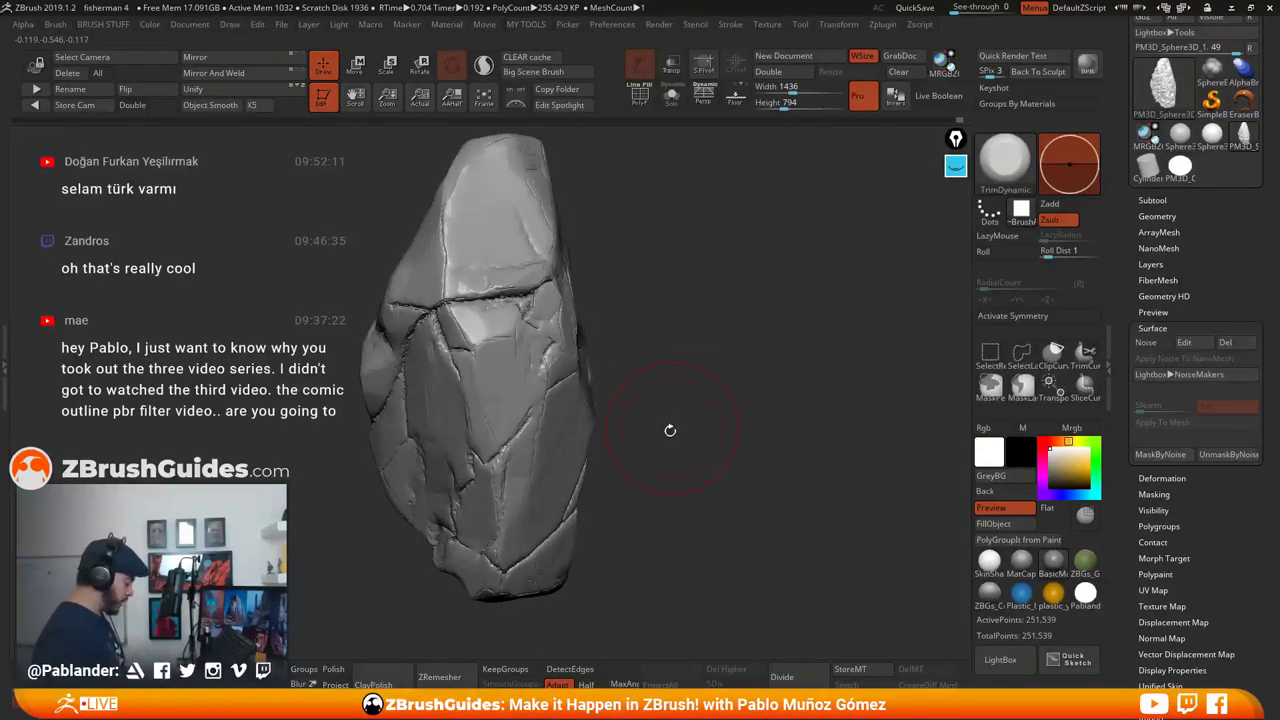
drag(676, 428, 716, 395)
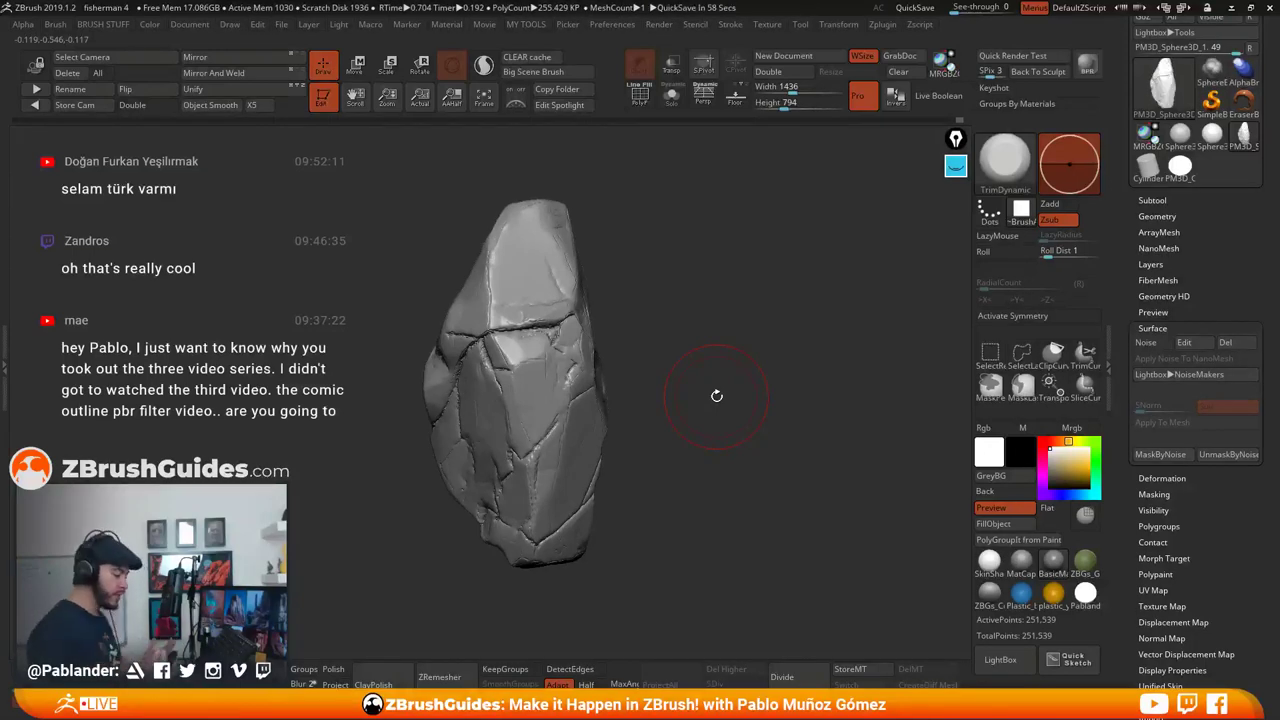
mouse_move(746, 328)
mouse_down()
mouse_move(750, 378)
mouse_move(780, 374)
mouse_move(760, 420)
mouse_move(772, 433)
mouse_up()
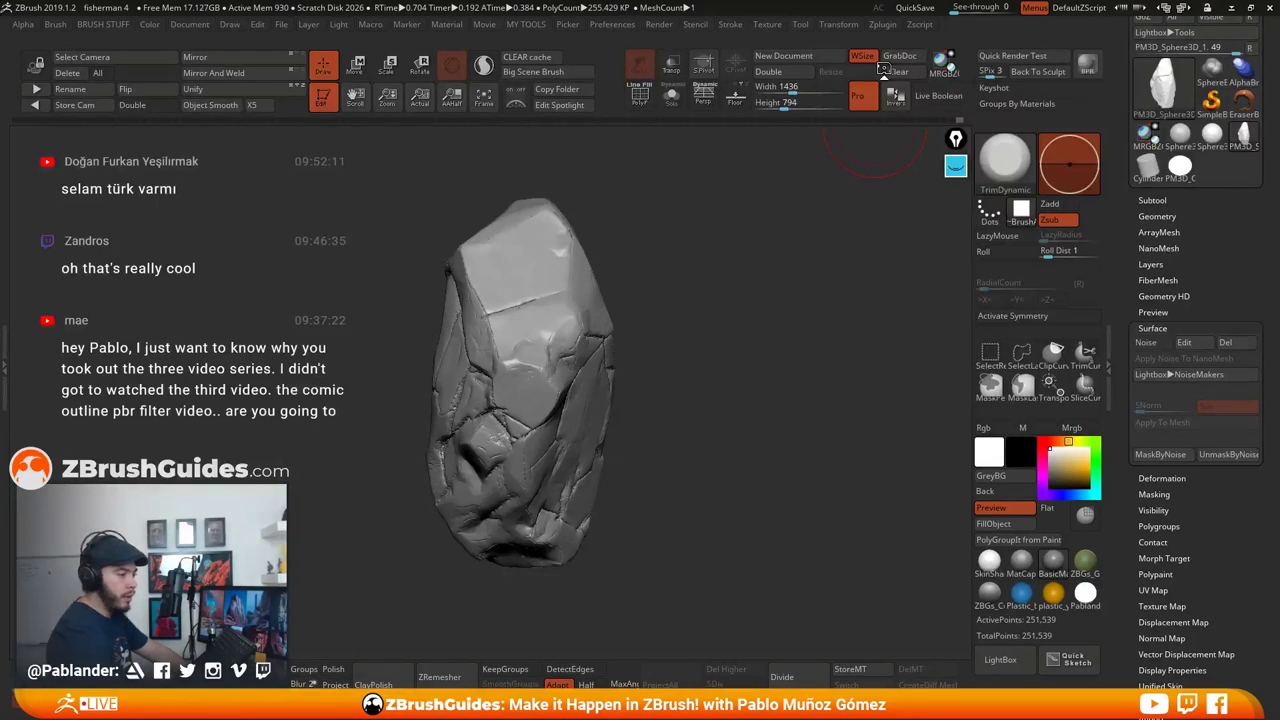
drag(782, 298, 778, 268)
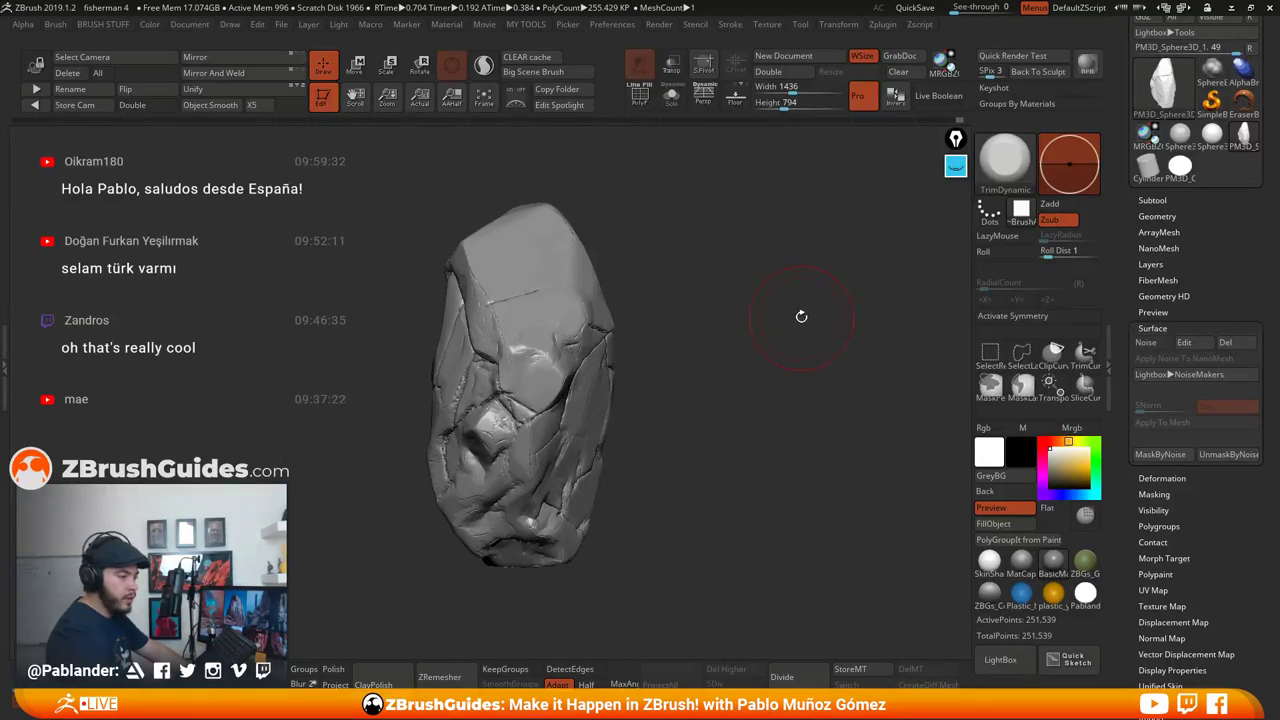
drag(811, 257, 798, 272)
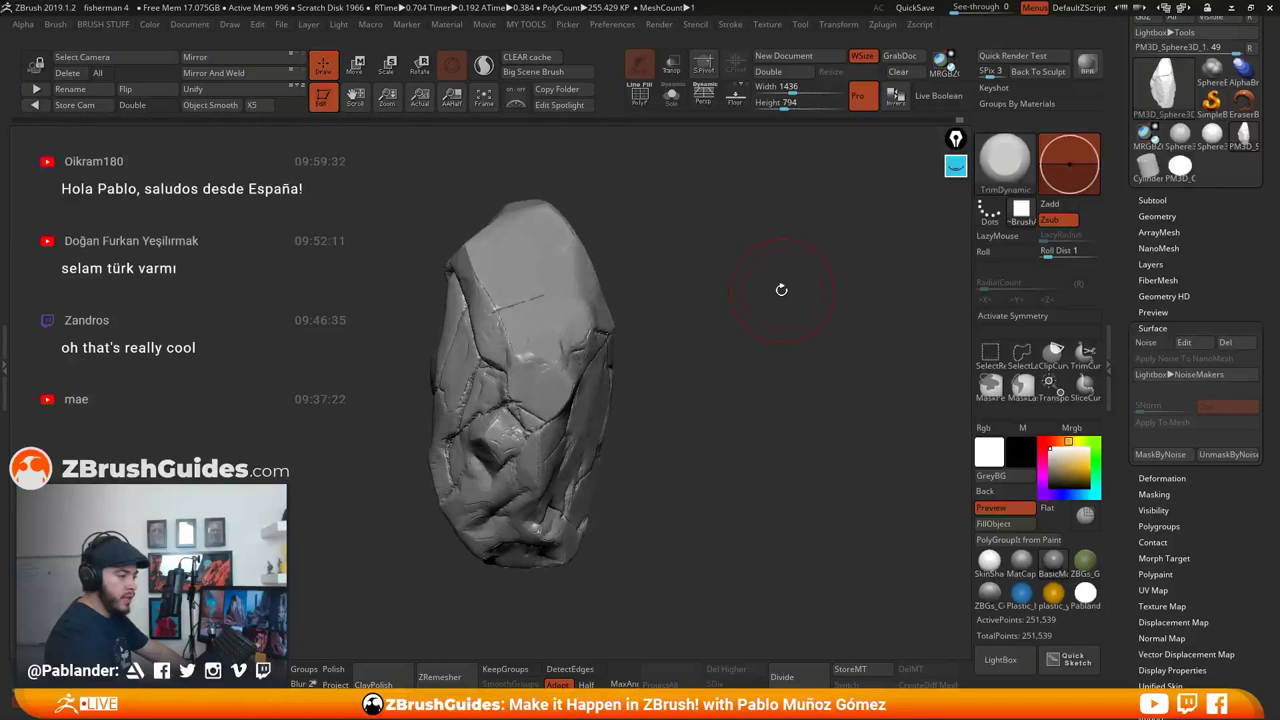
drag(769, 302, 743, 295)
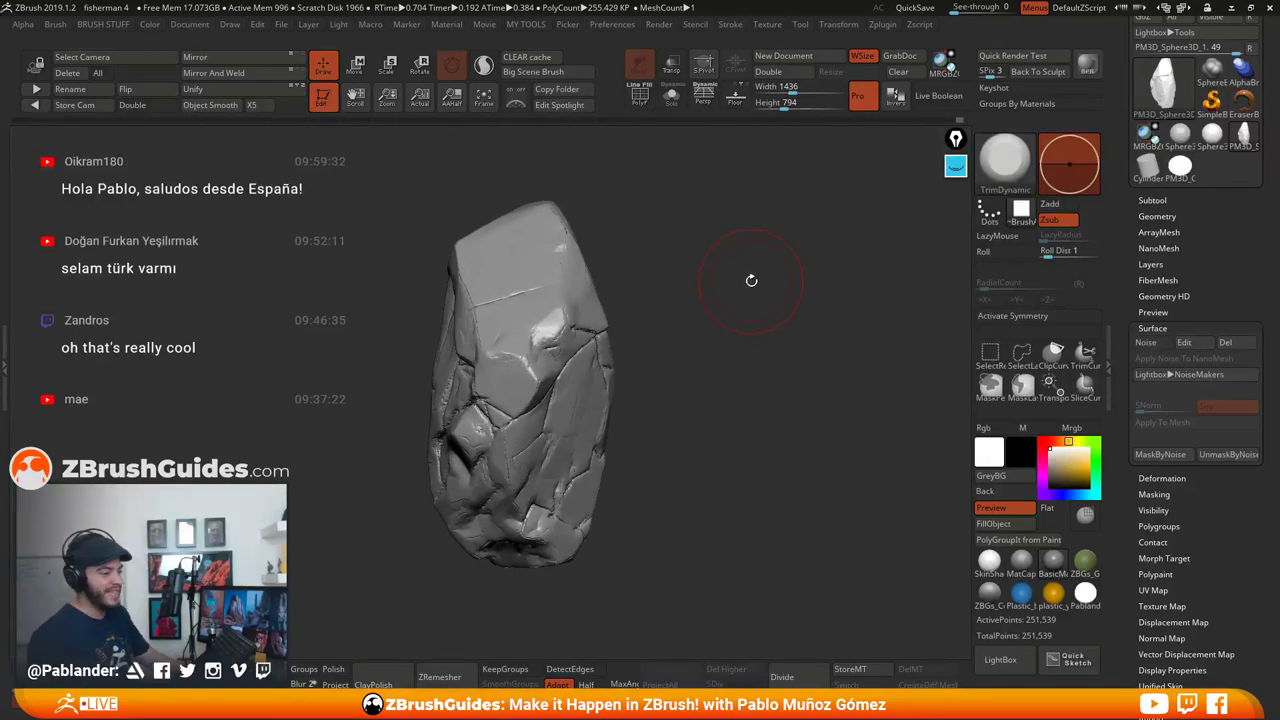
mouse_move(705, 336)
mouse_down()
mouse_move(737, 329)
mouse_move(713, 454)
mouse_move(751, 440)
mouse_up()
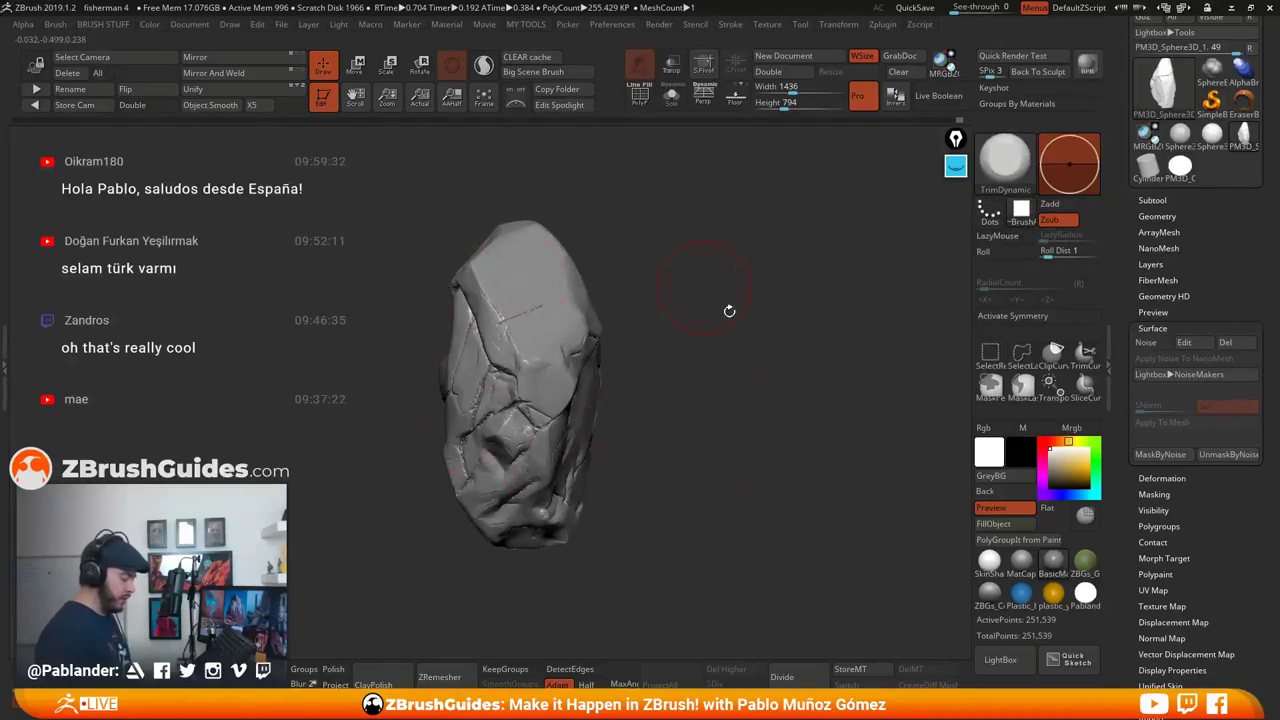
drag(704, 286, 680, 234)
Examine the rock's mesh density with the polyframe display, and hide the wireframe again
key(shift+f)
ctrl+right_drag(760, 404, 724, 520)
mouse_move(694, 422)
right_down()
mouse_move(769, 429)
mouse_move(836, 410)
mouse_move(782, 370)
mouse_move(680, 360)
right_up()
click(640, 98)
mouse_move(840, 366)
right_down()
mouse_move(797, 374)
mouse_move(838, 374)
right_up()
drag(829, 422, 965, 352)
Duplicate the rock subtool and set the subtool list's visible count to 9
click(1154, 200)
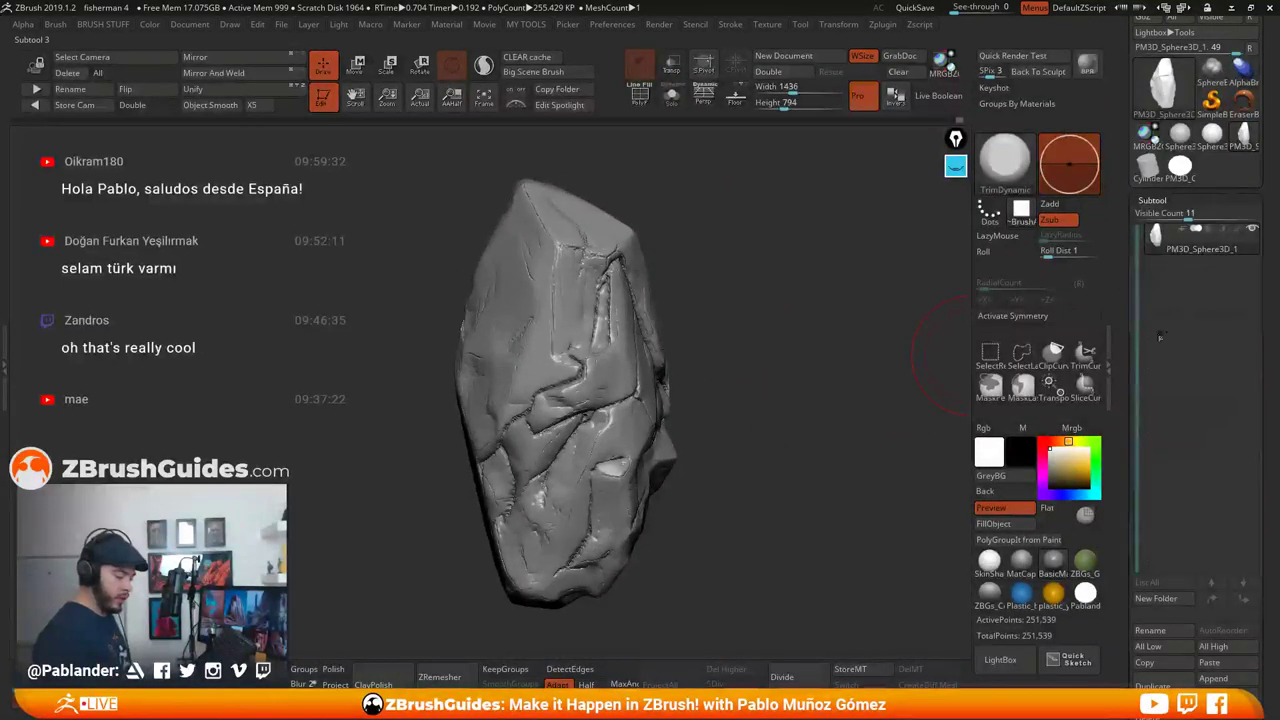
click(1160, 615)
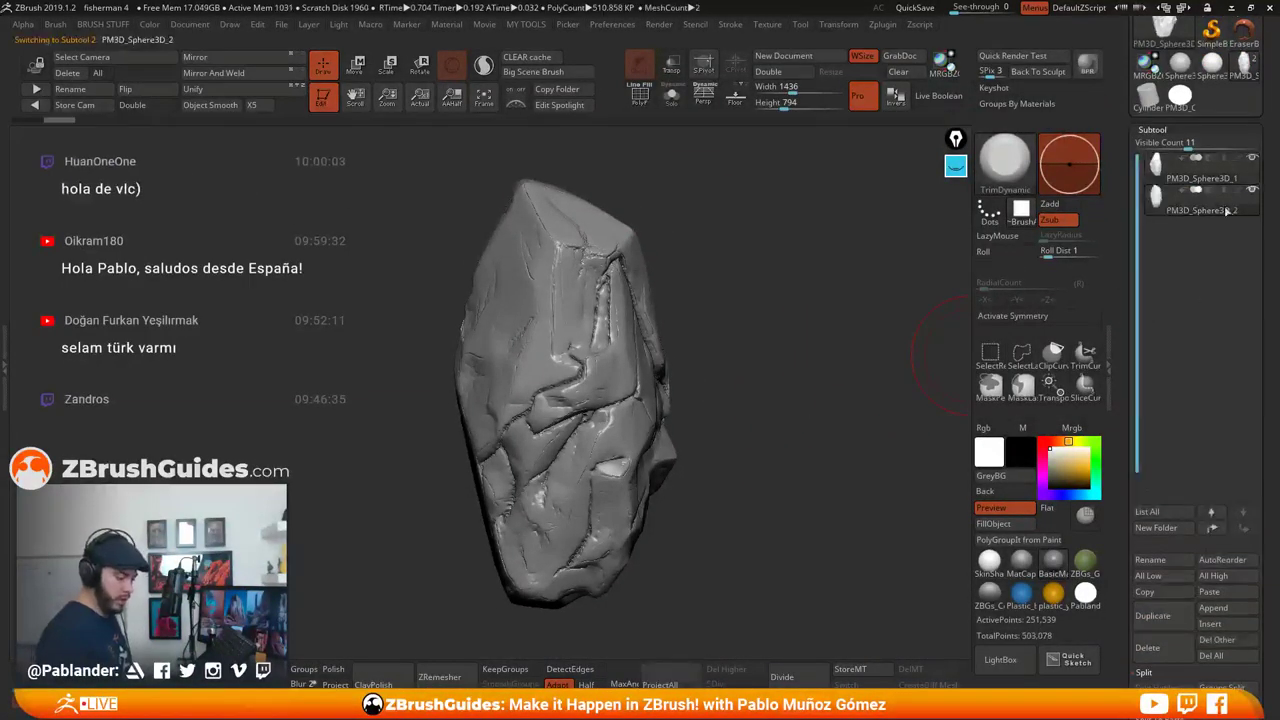
click(1178, 144)
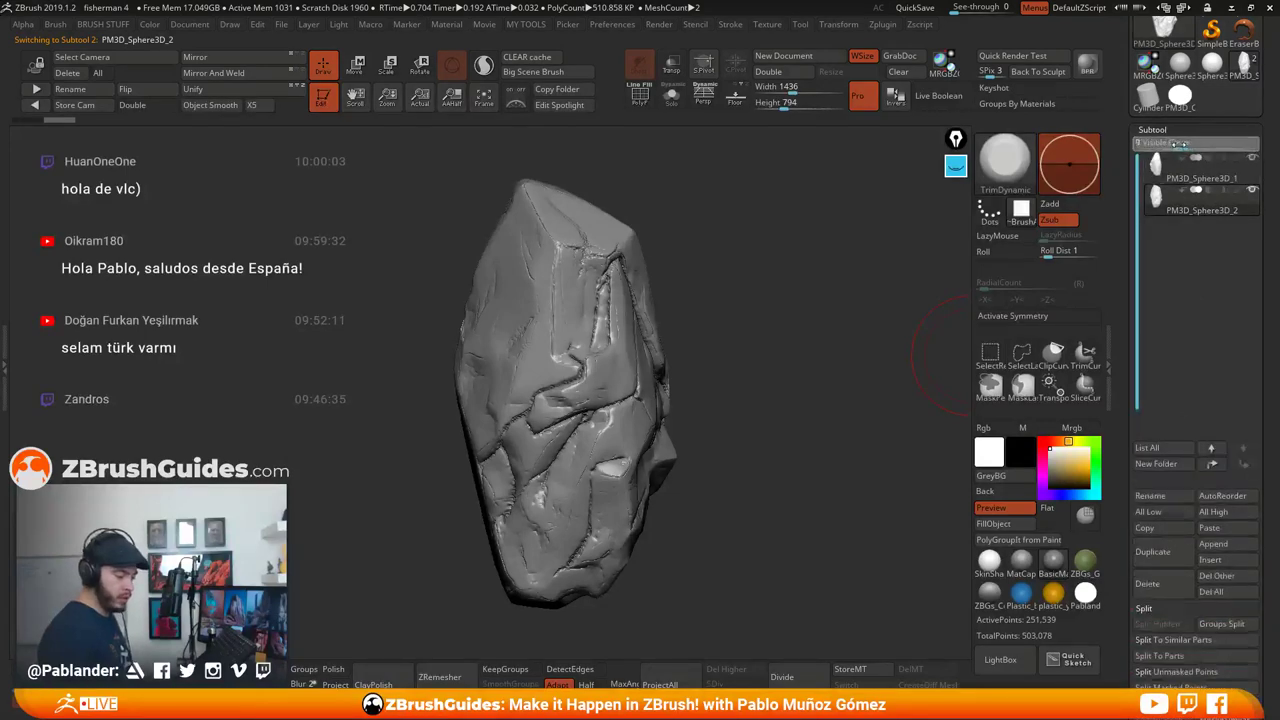
Put the original rock subtool in a new folder named OR and hide the folder
click(1205, 166)
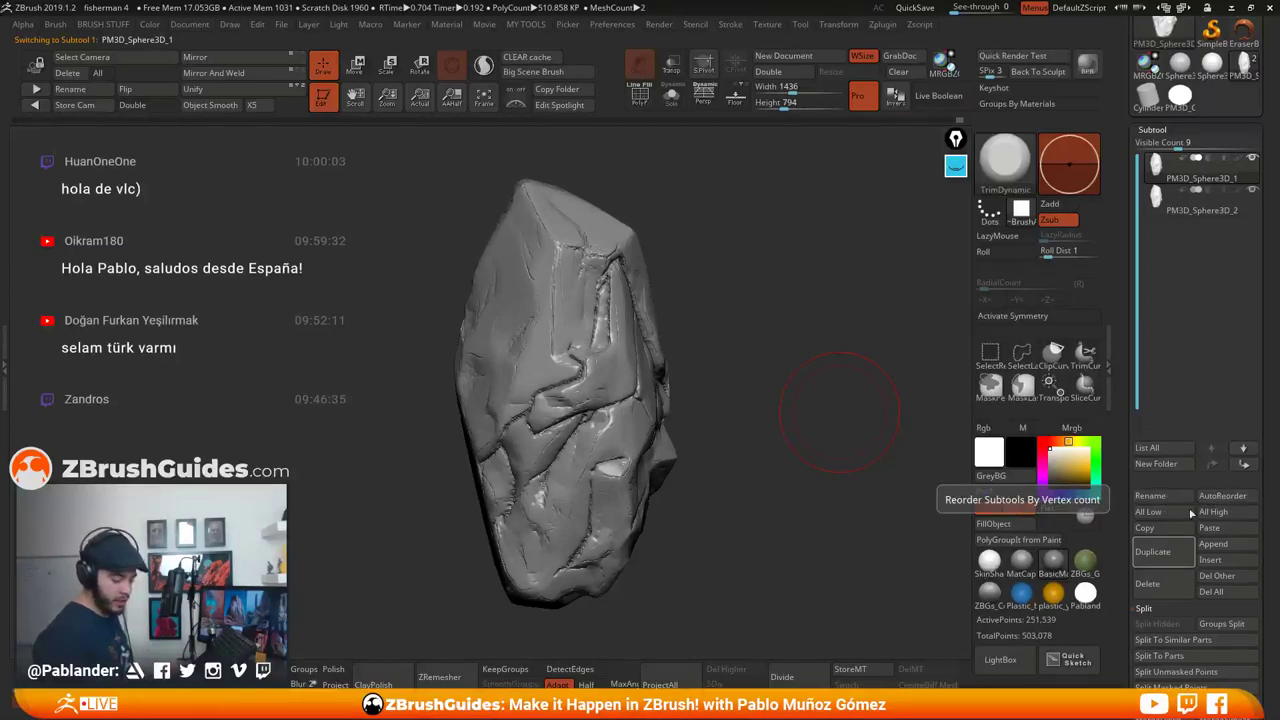
click(1158, 464)
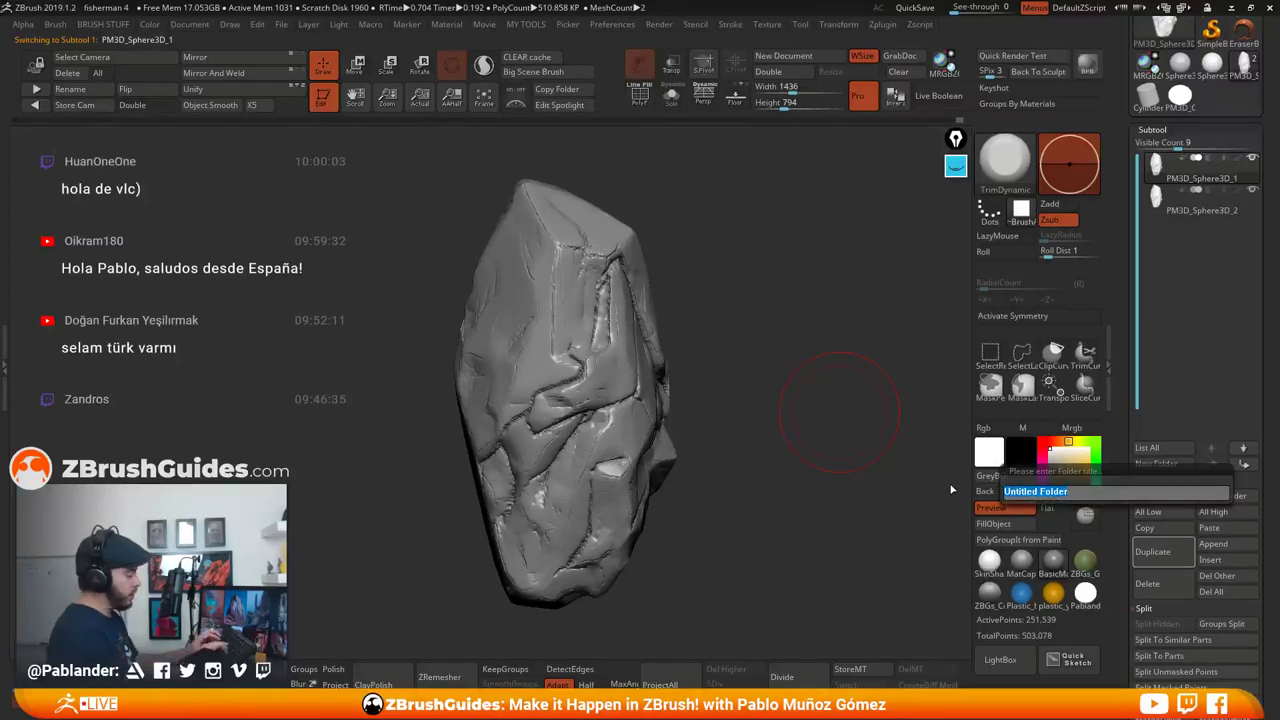
text(OR)
key(Return)
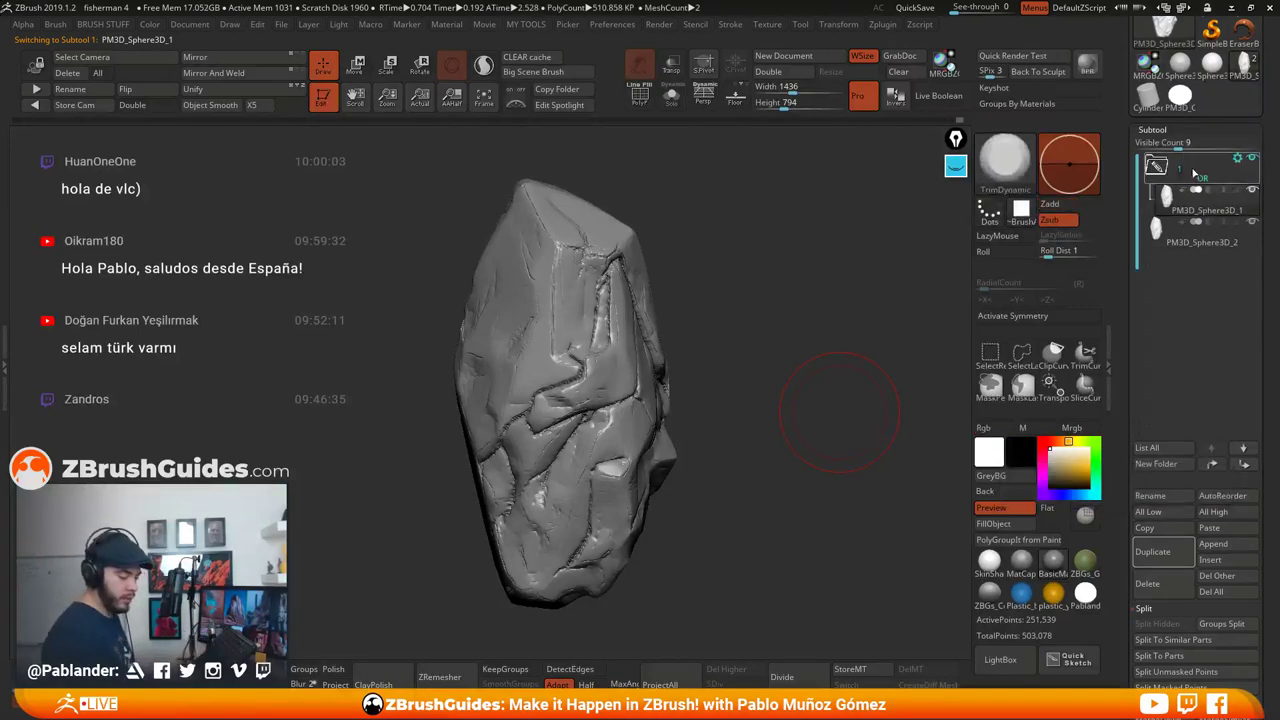
click(1189, 170)
click(1252, 159)
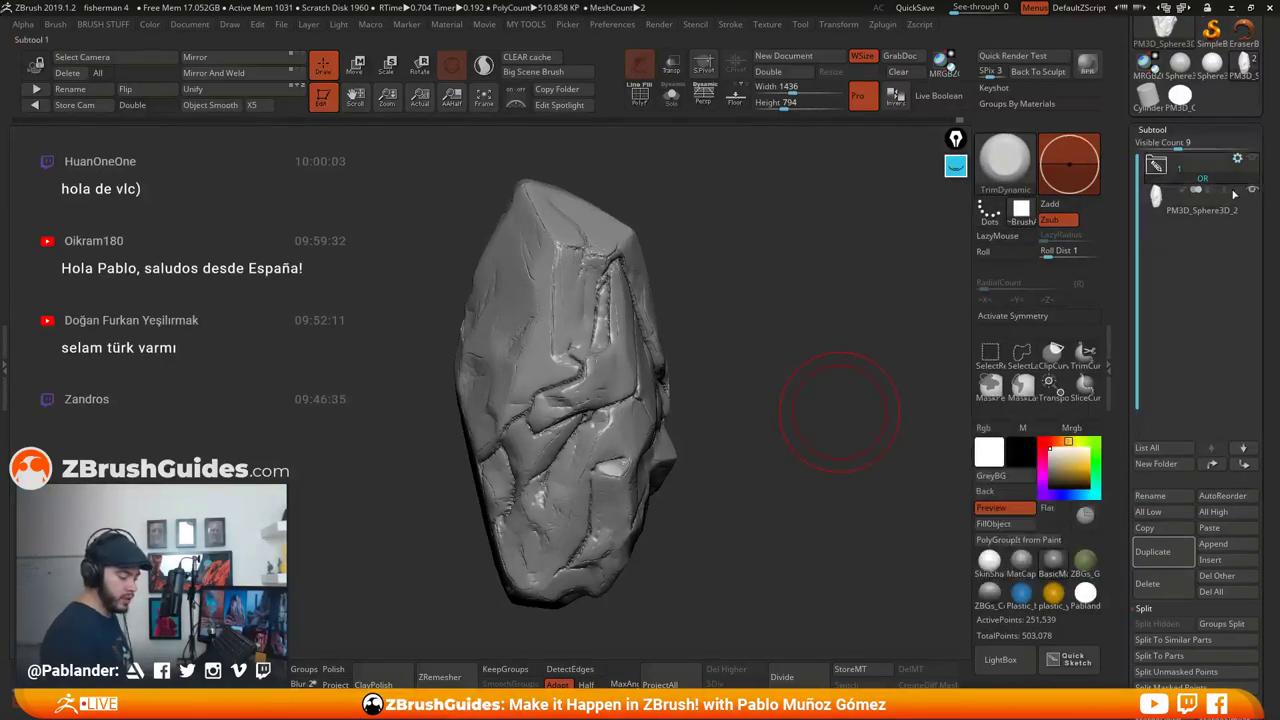
Select the duplicate rock, show its wireframe without the polygroup fill, and apply the white SkinShade material to expose the mesh density
click(1229, 212)
drag(743, 337, 538, 468)
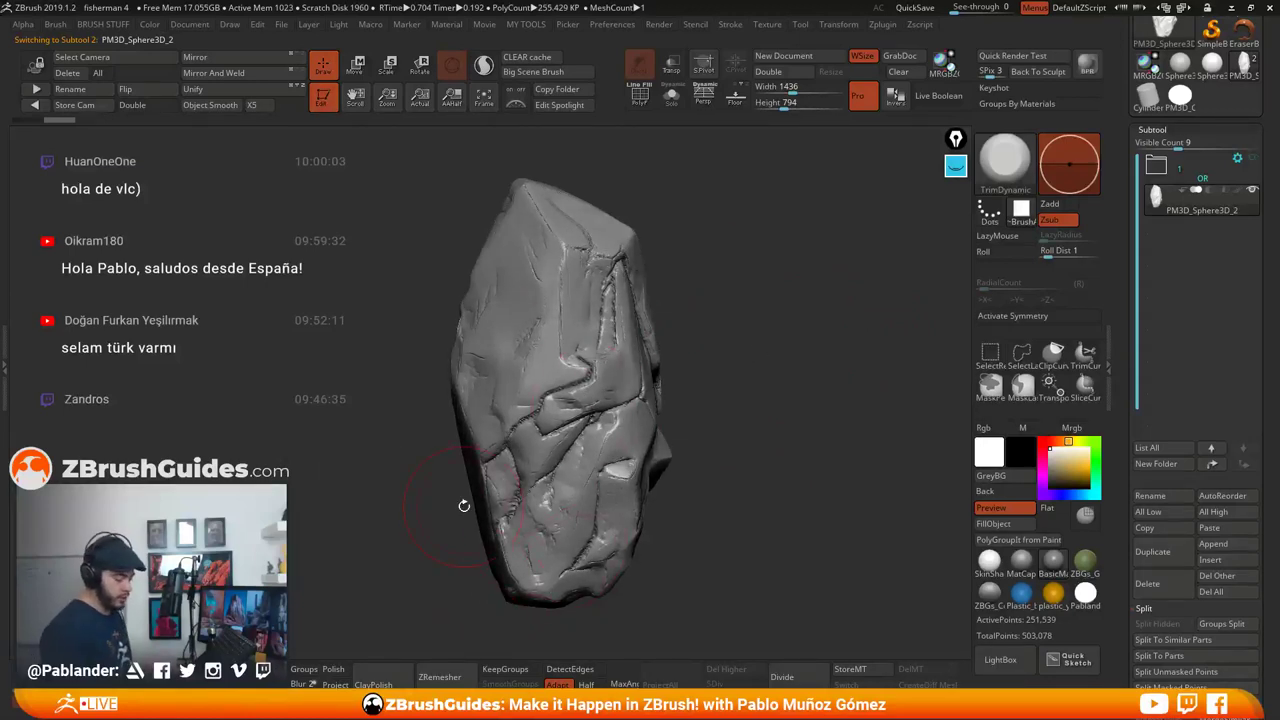
mouse_move(806, 372)
mouse_down()
mouse_move(771, 371)
mouse_move(791, 390)
mouse_up()
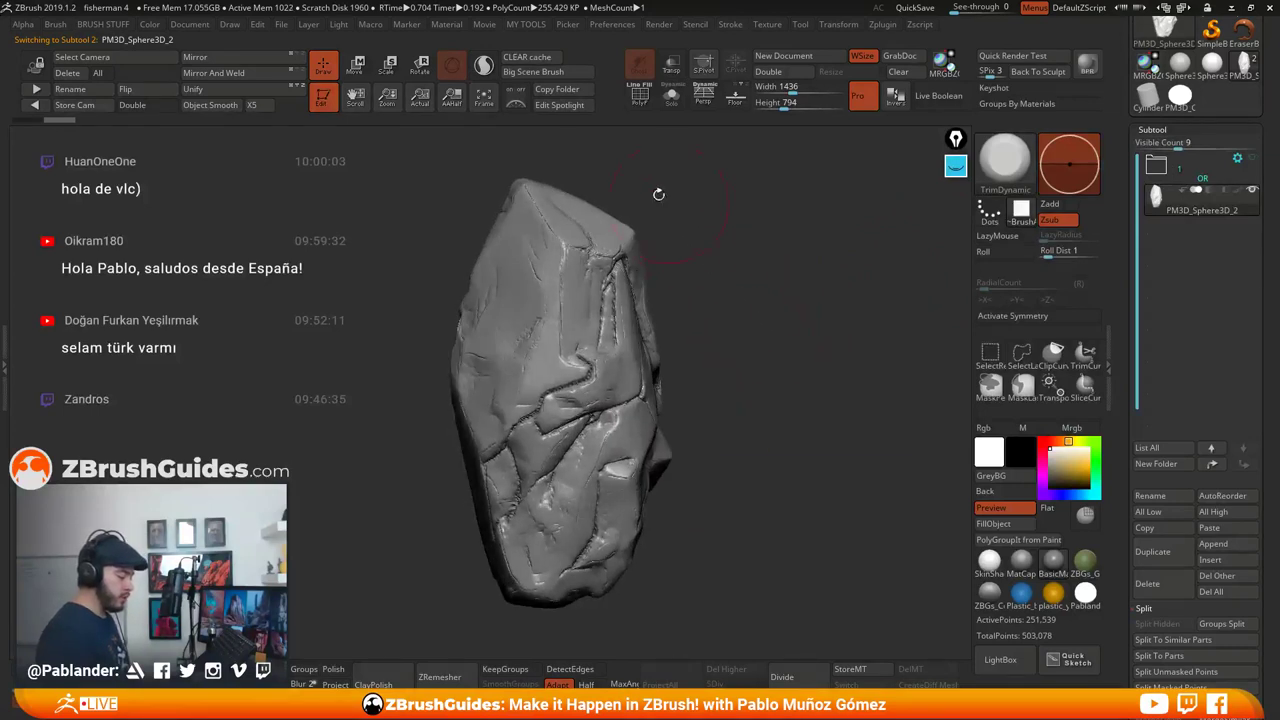
click(638, 100)
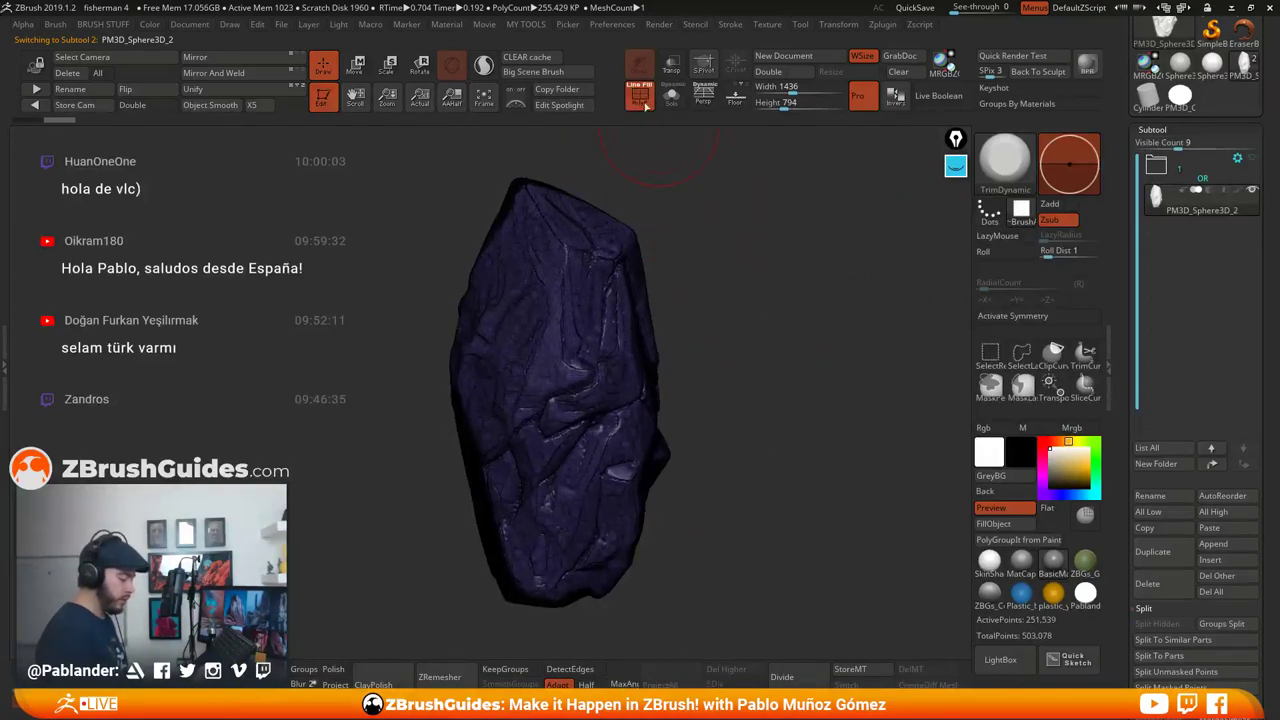
click(642, 92)
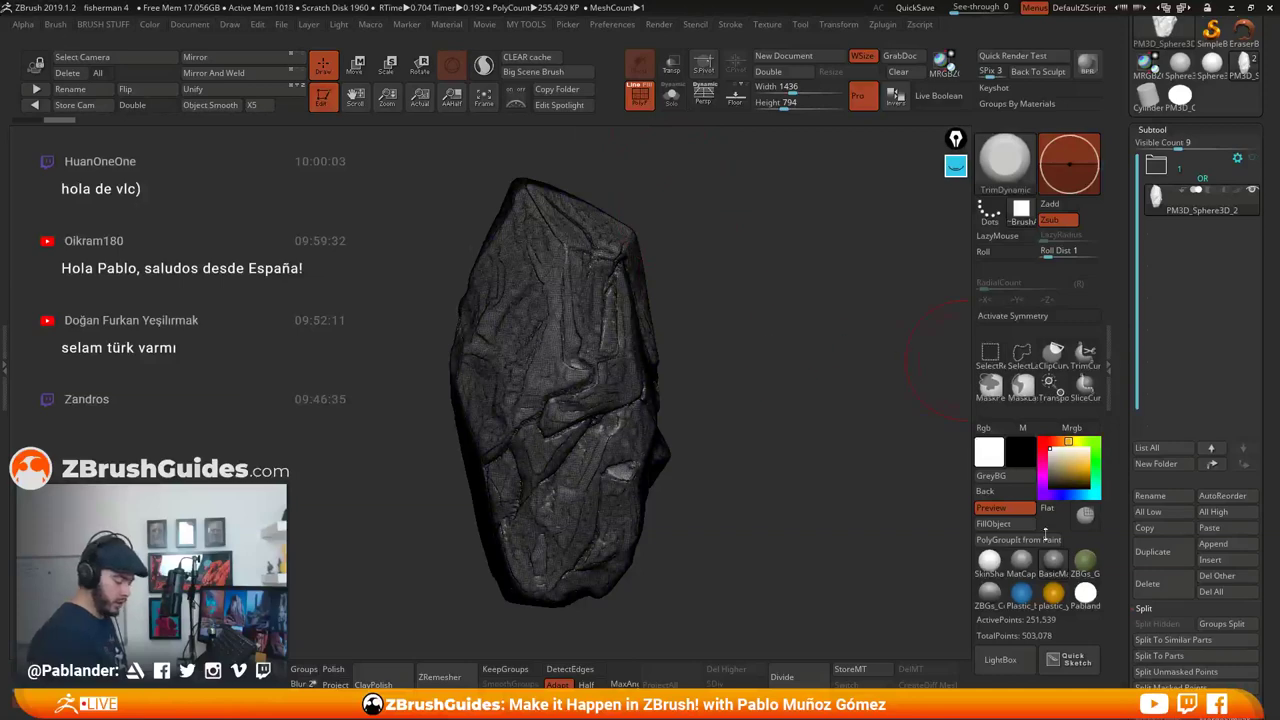
click(990, 562)
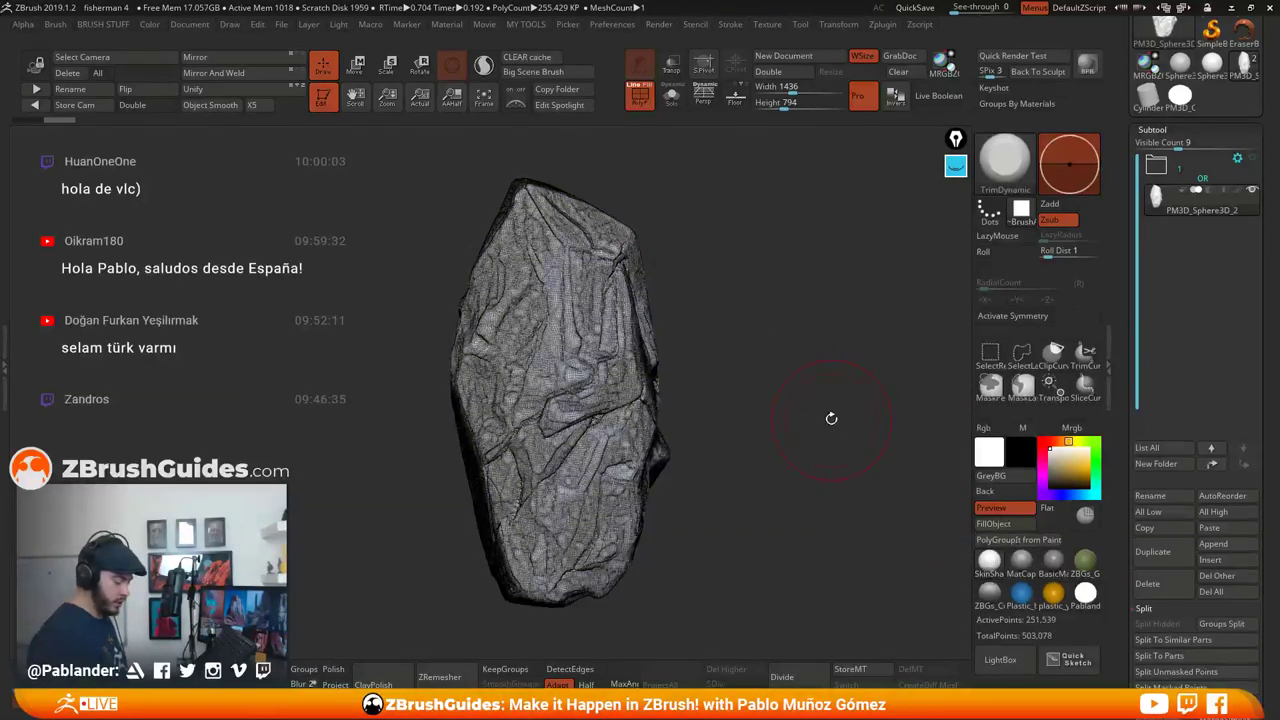
alt+drag(833, 420, 957, 423)
mouse_move(790, 340)
alt+mouse_down()
mouse_move(799, 355)
mouse_move(789, 345)
alt+mouse_up()
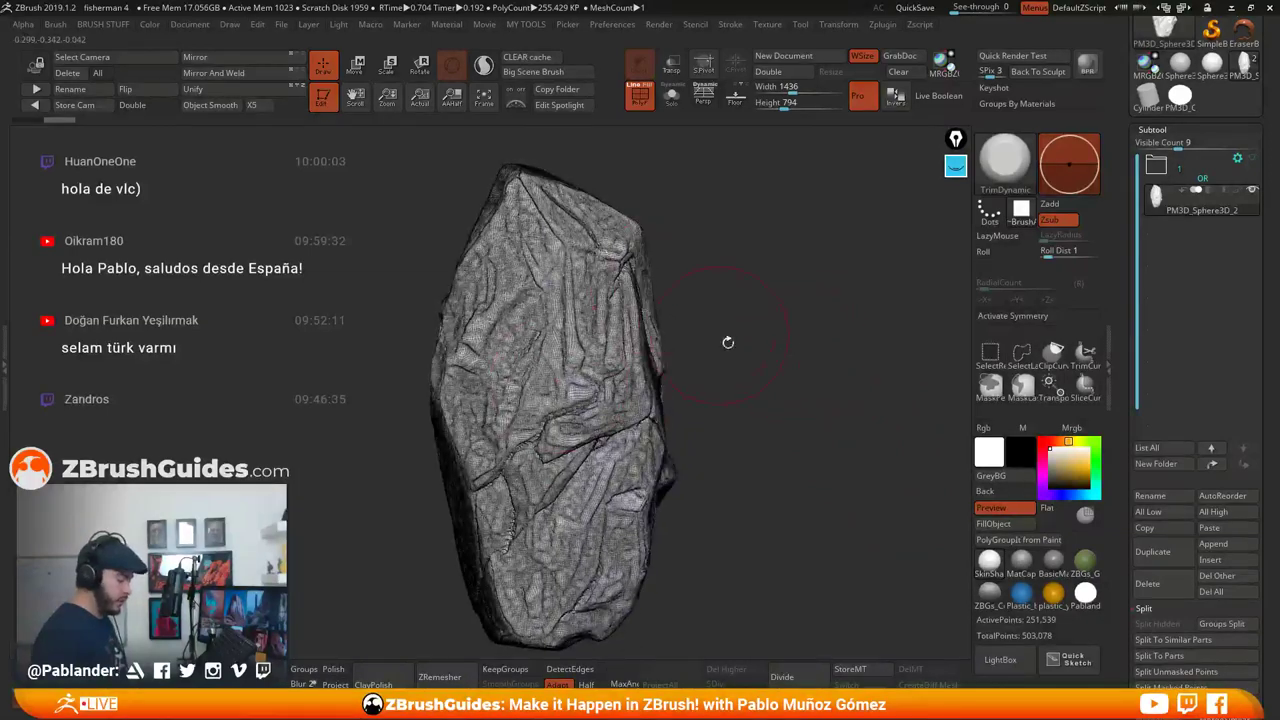
drag(715, 330, 673, 357)
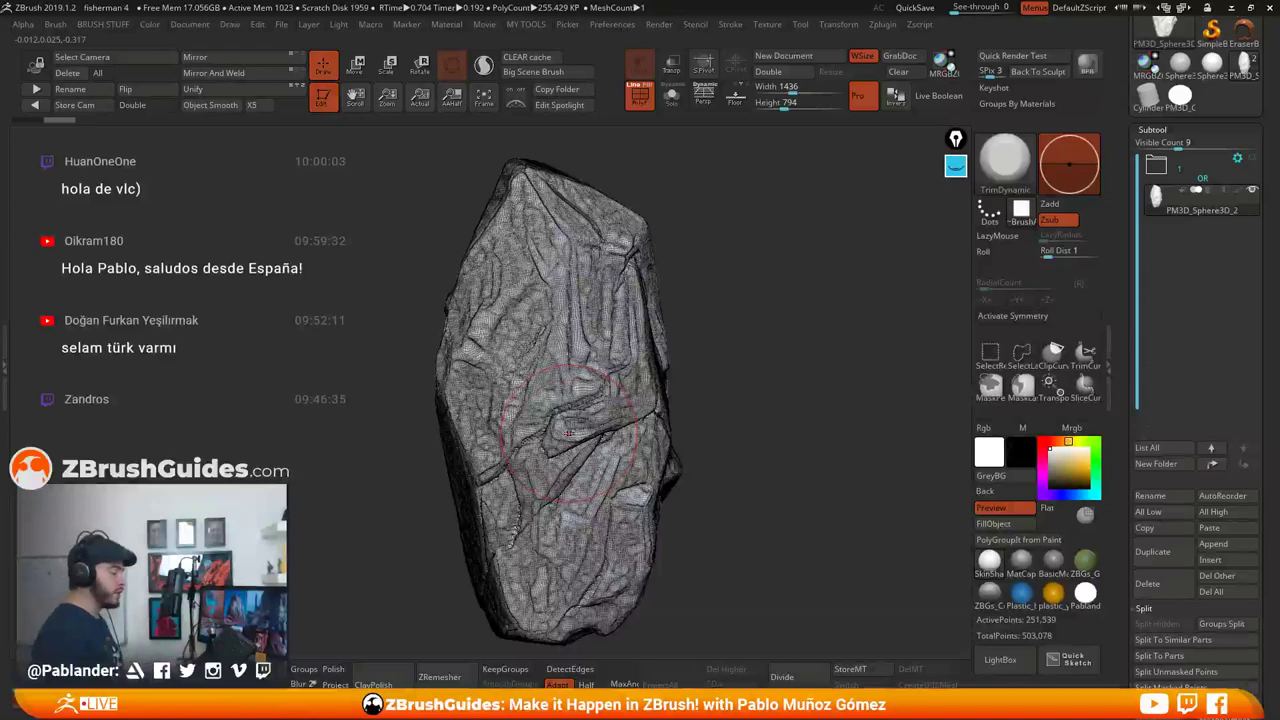
drag(752, 246, 718, 256)
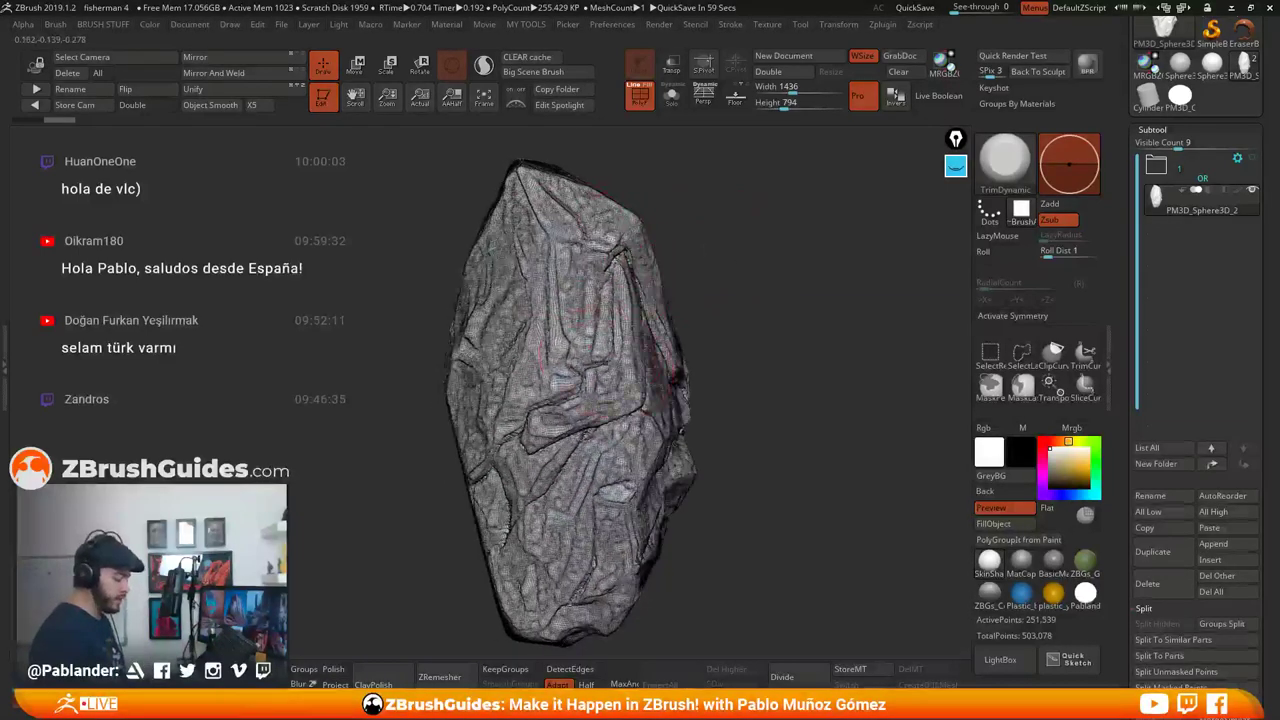
drag(689, 300, 770, 321)
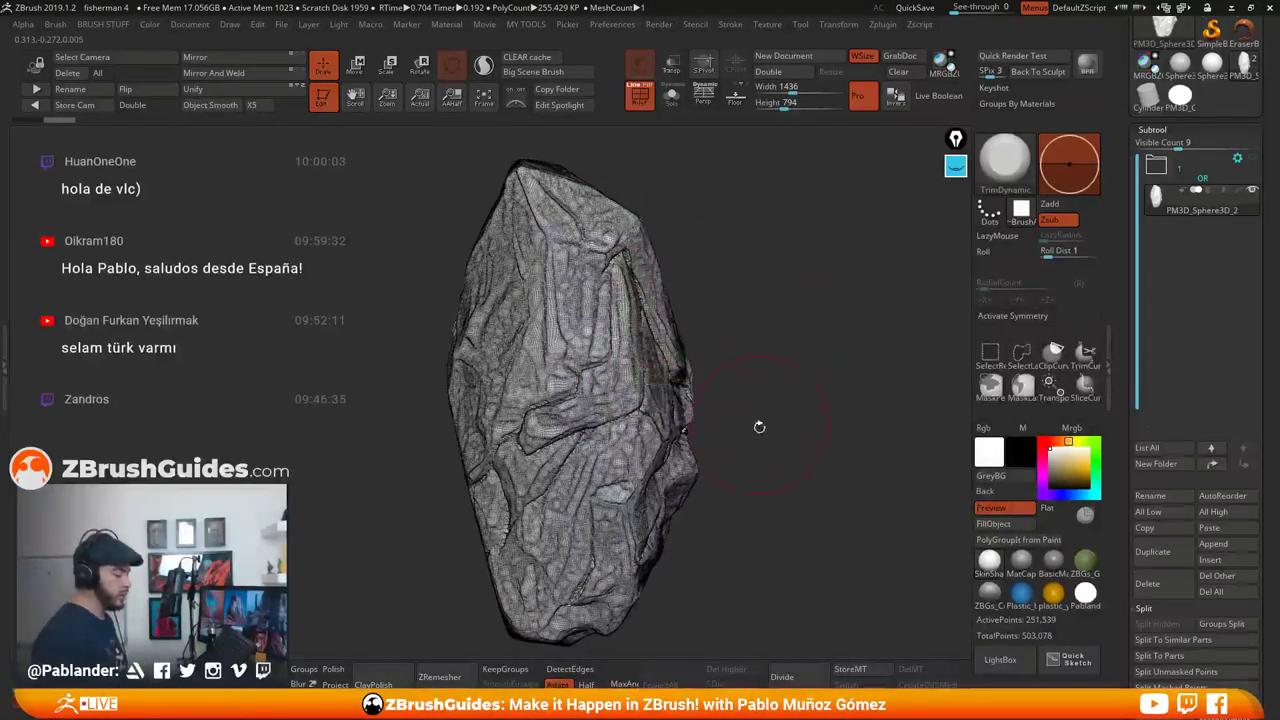
Open Decimation Master and pre-process the current rock subtool
click(886, 28)
drag(875, 40, 1156, 60)
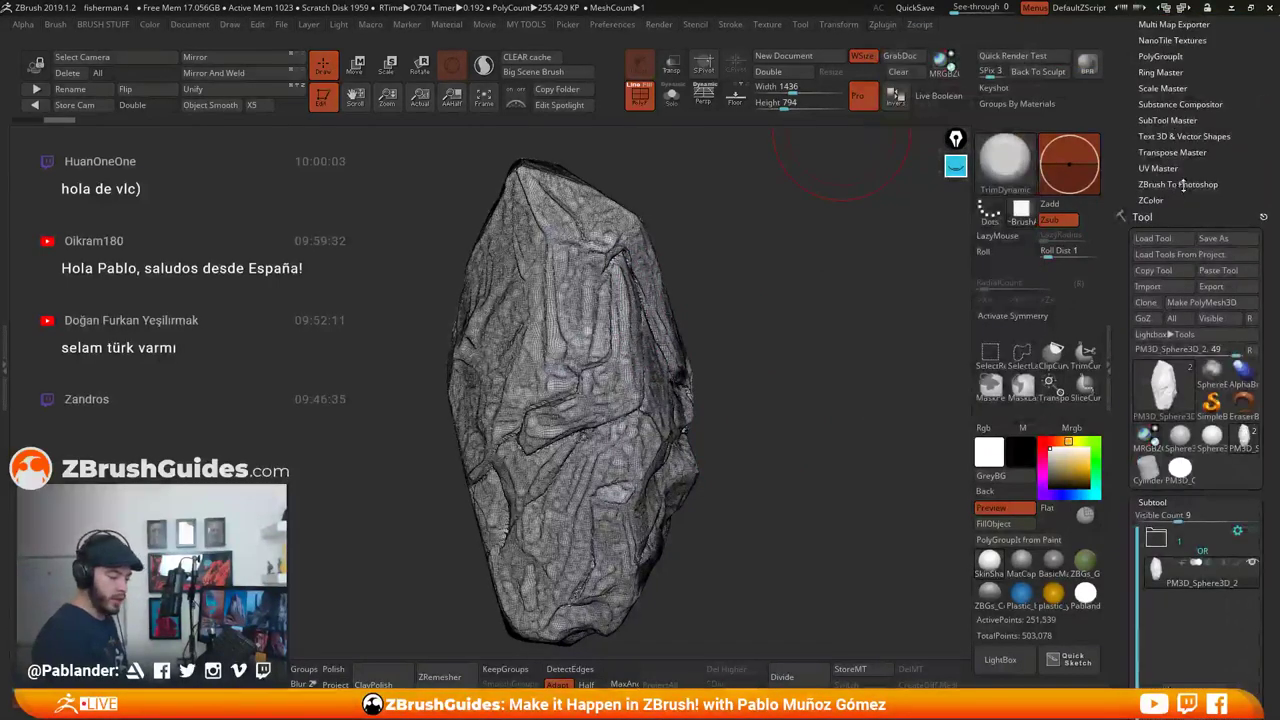
scroll(1207, 128, up, 2)
scroll(1207, 128, up, 3)
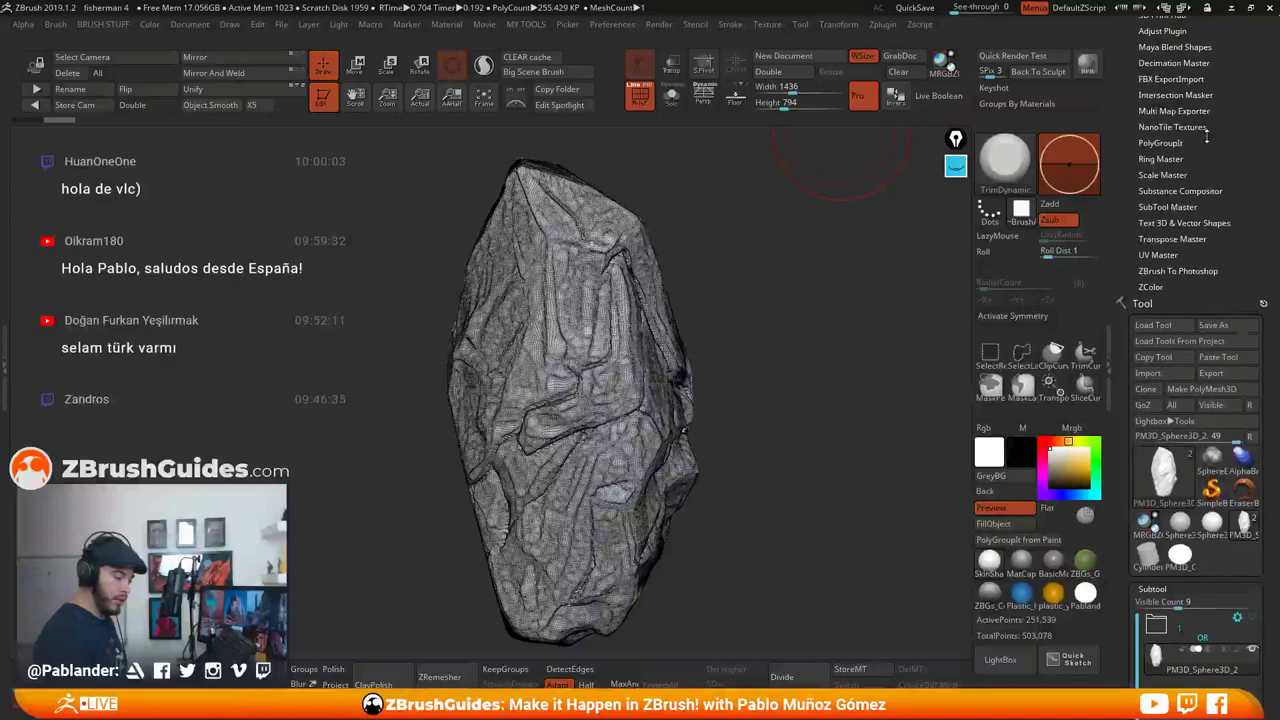
click(1180, 85)
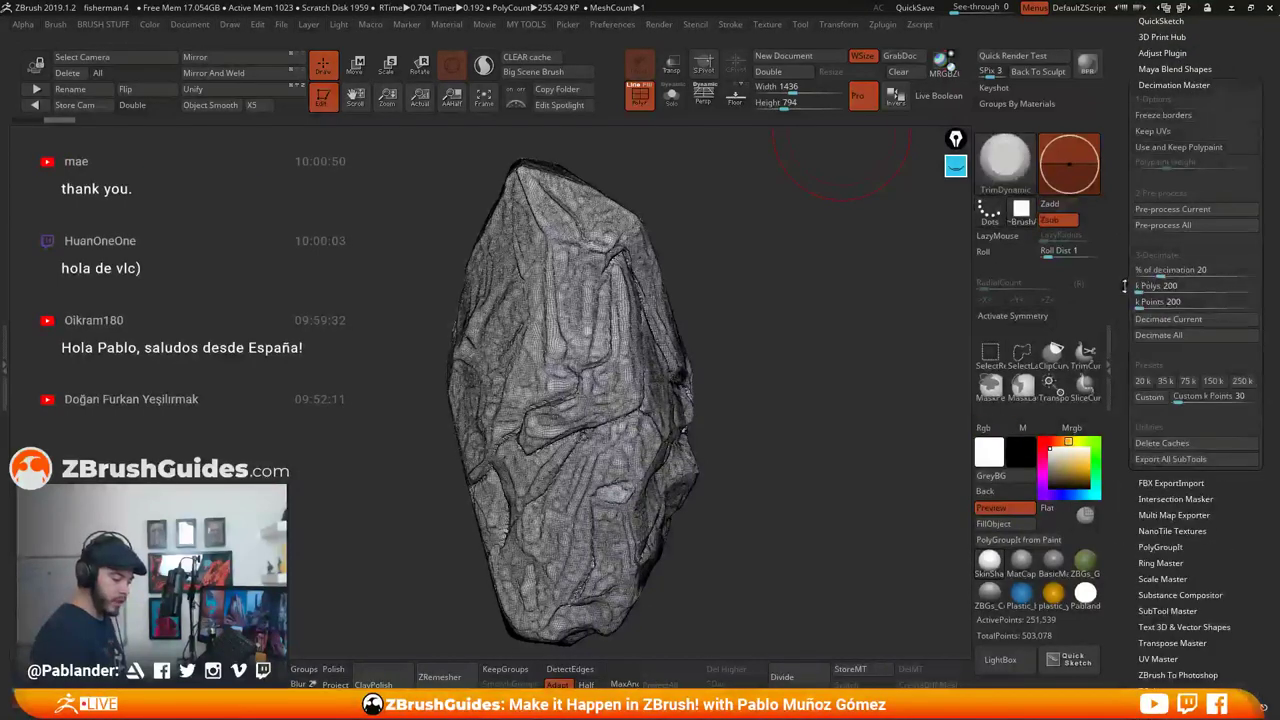
scroll(1220, 212, up, 1)
click(1225, 220)
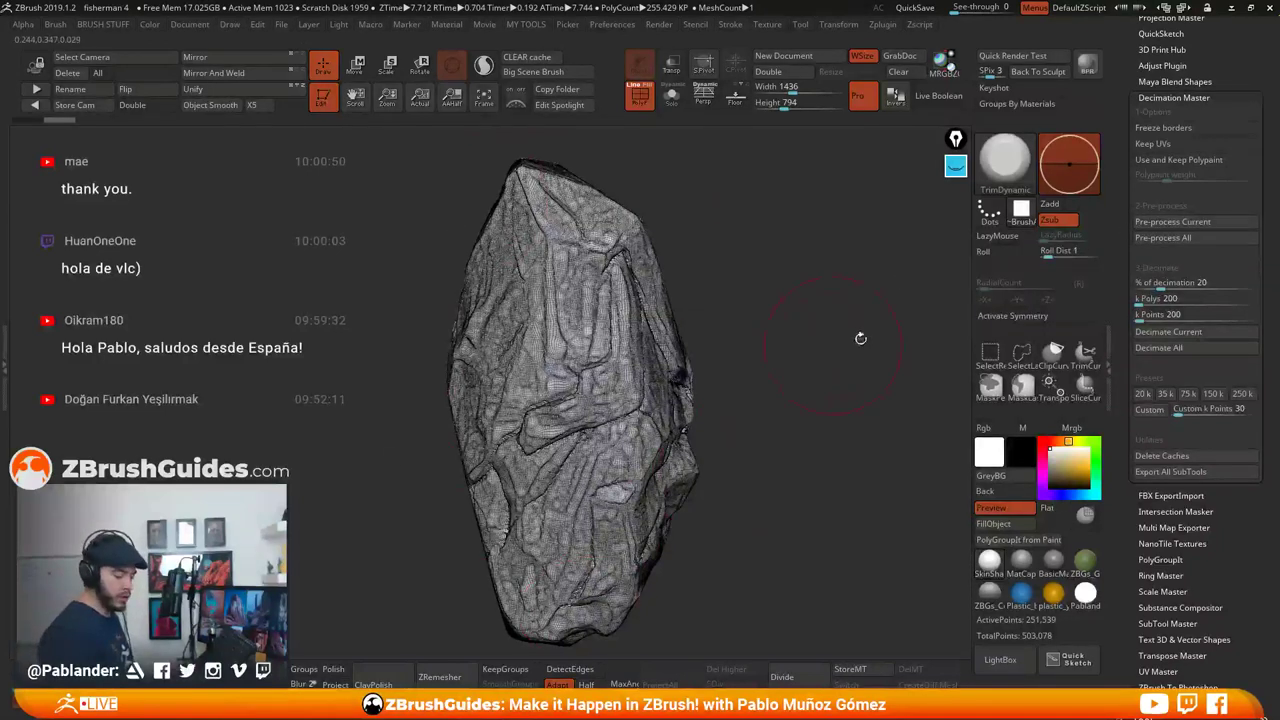
Set the decimation percentage to 5 and decimate the current rock subtool
click(1152, 284)
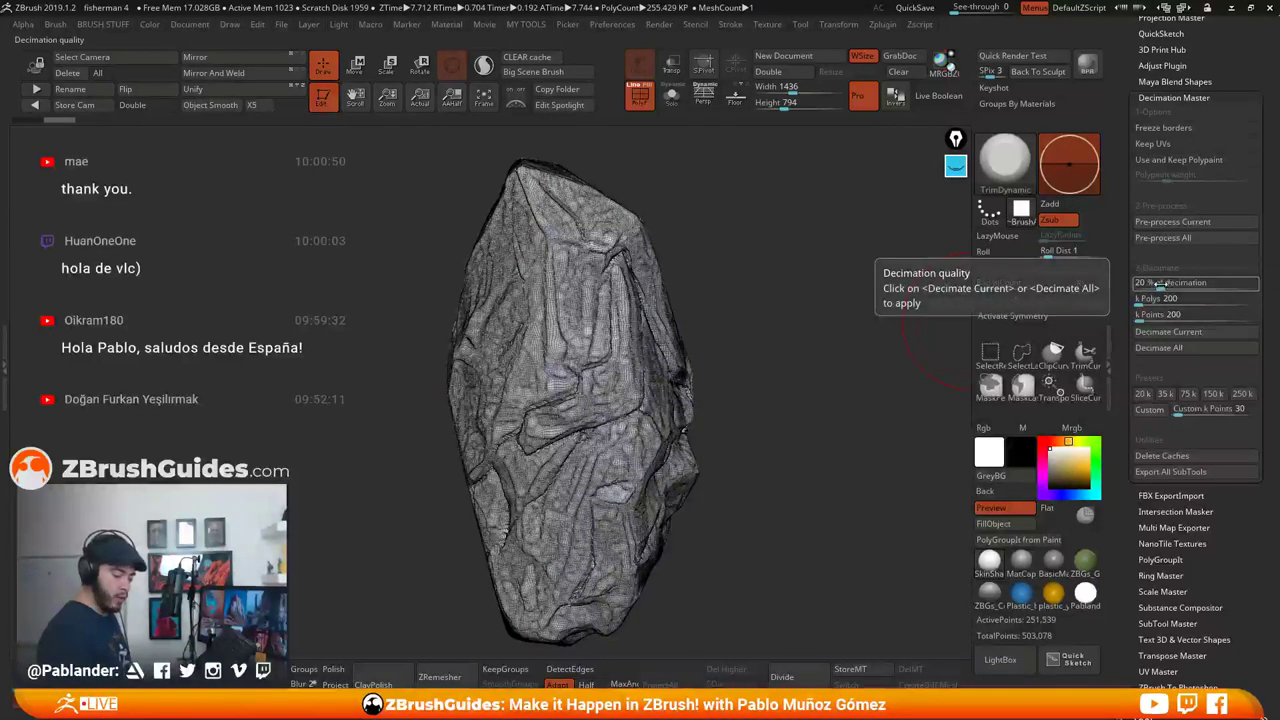
drag(1160, 285, 1155, 285)
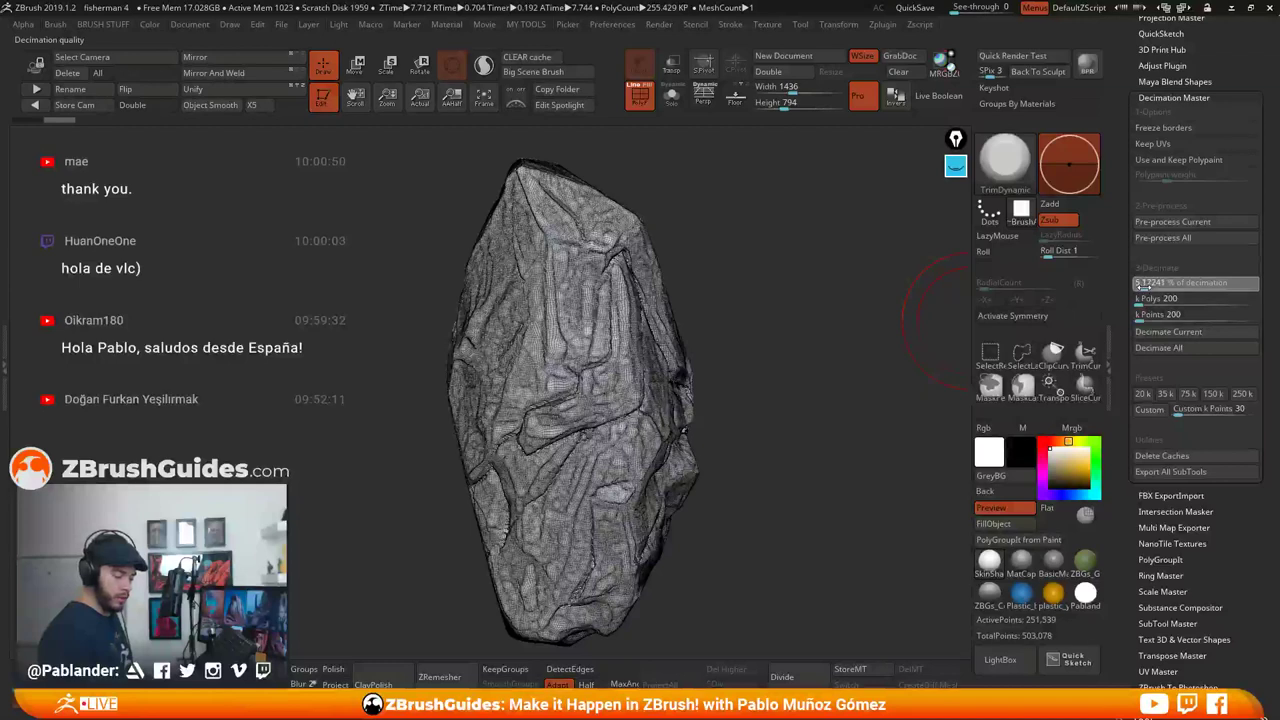
text(5)
key(Return)
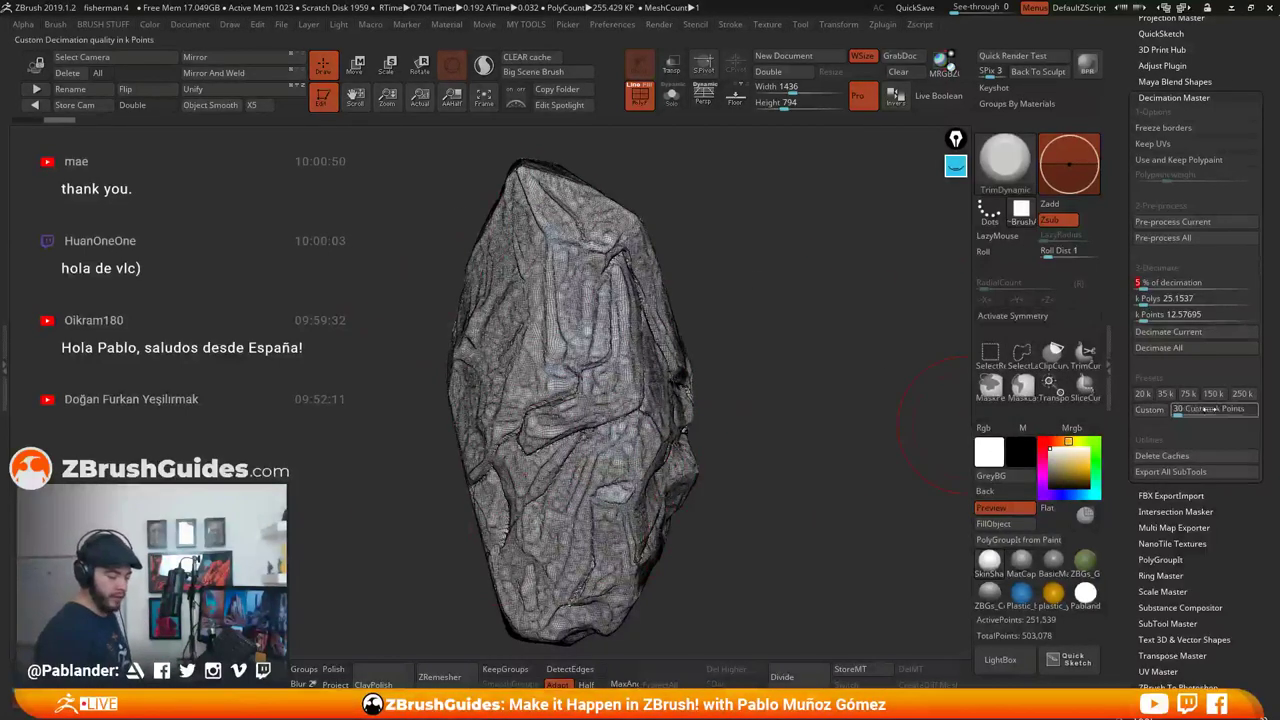
click(1211, 336)
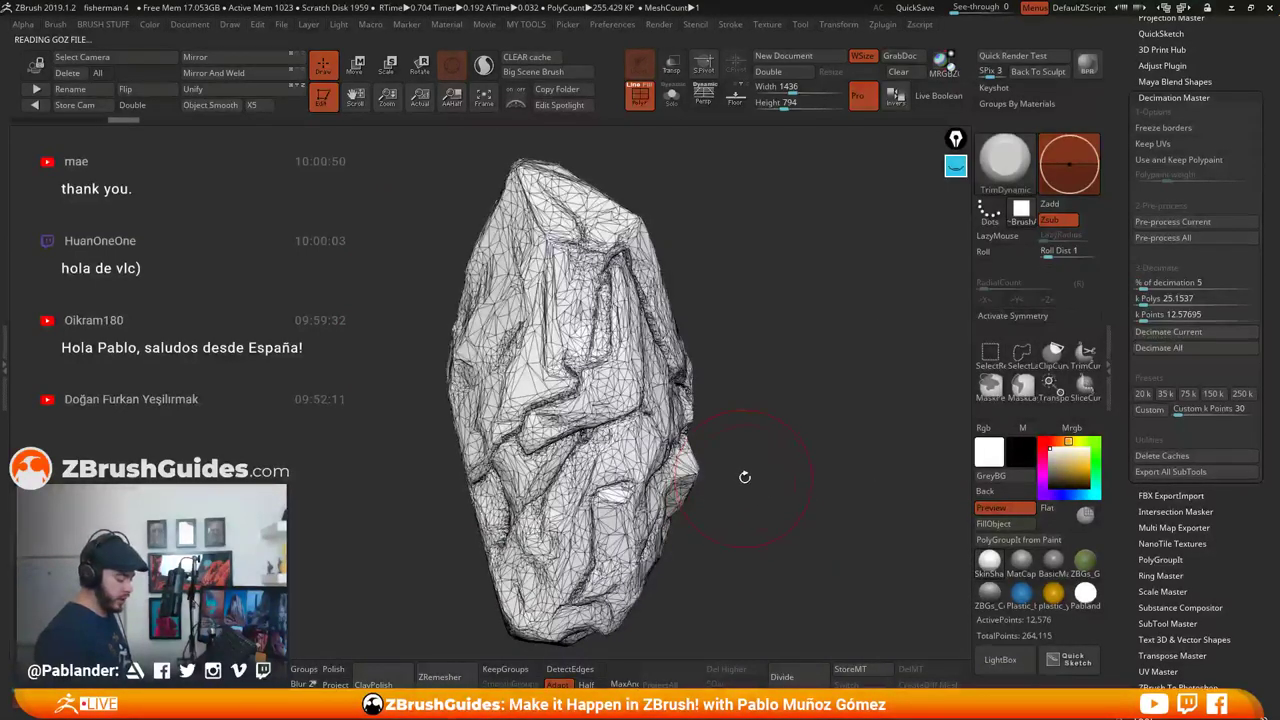
Undo the decimation to compare with the dense mesh, and decimate the rock again at 5 percent
drag(800, 375, 965, 560)
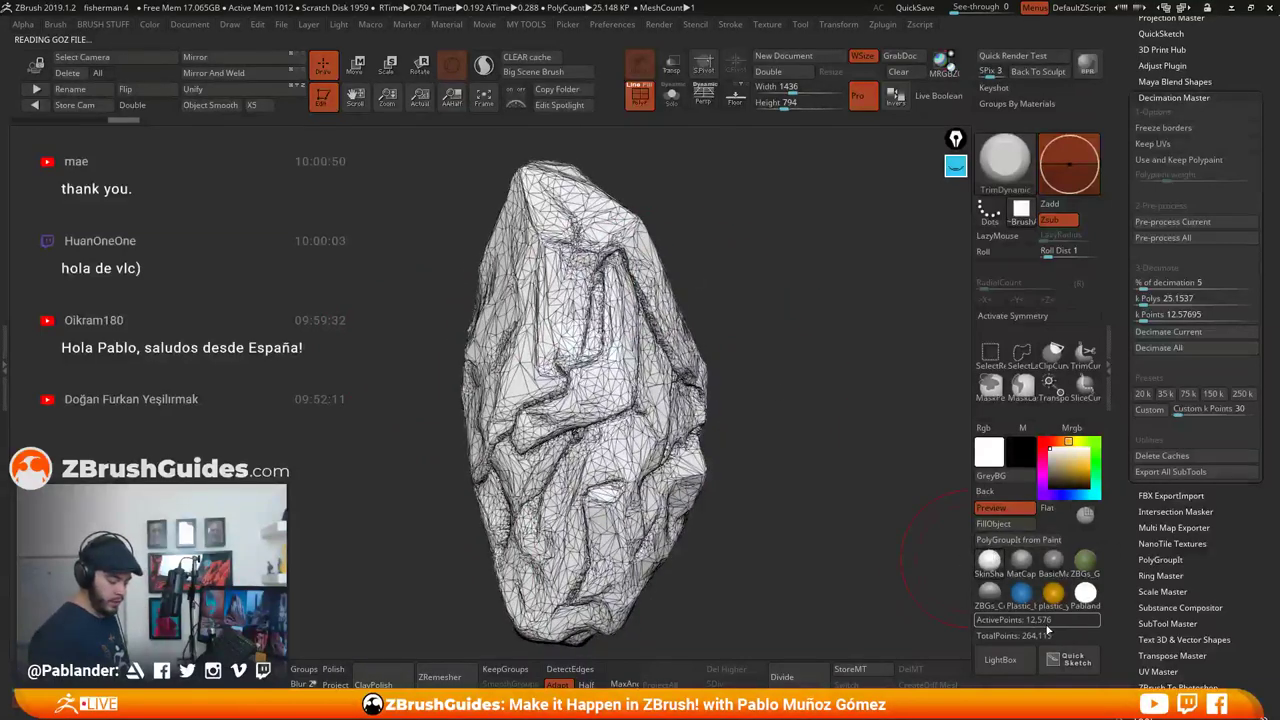
key(shift+f)
key(ctrl+z)
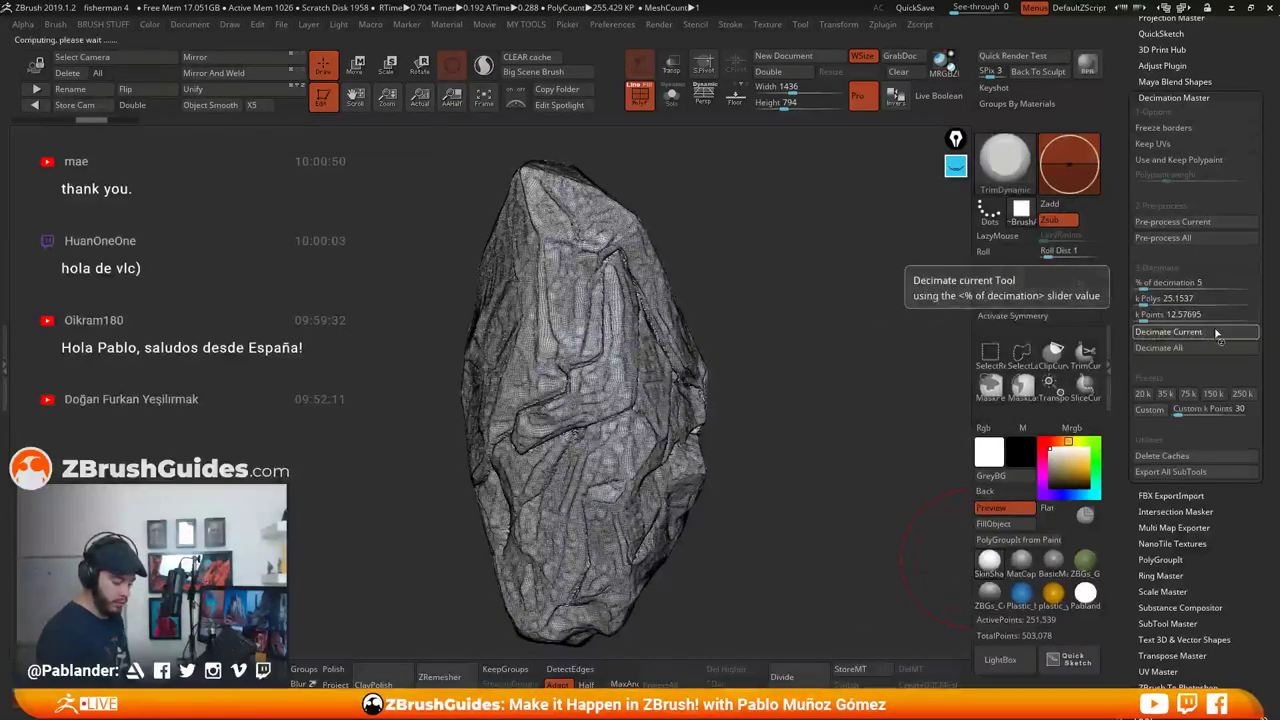
click(1168, 331)
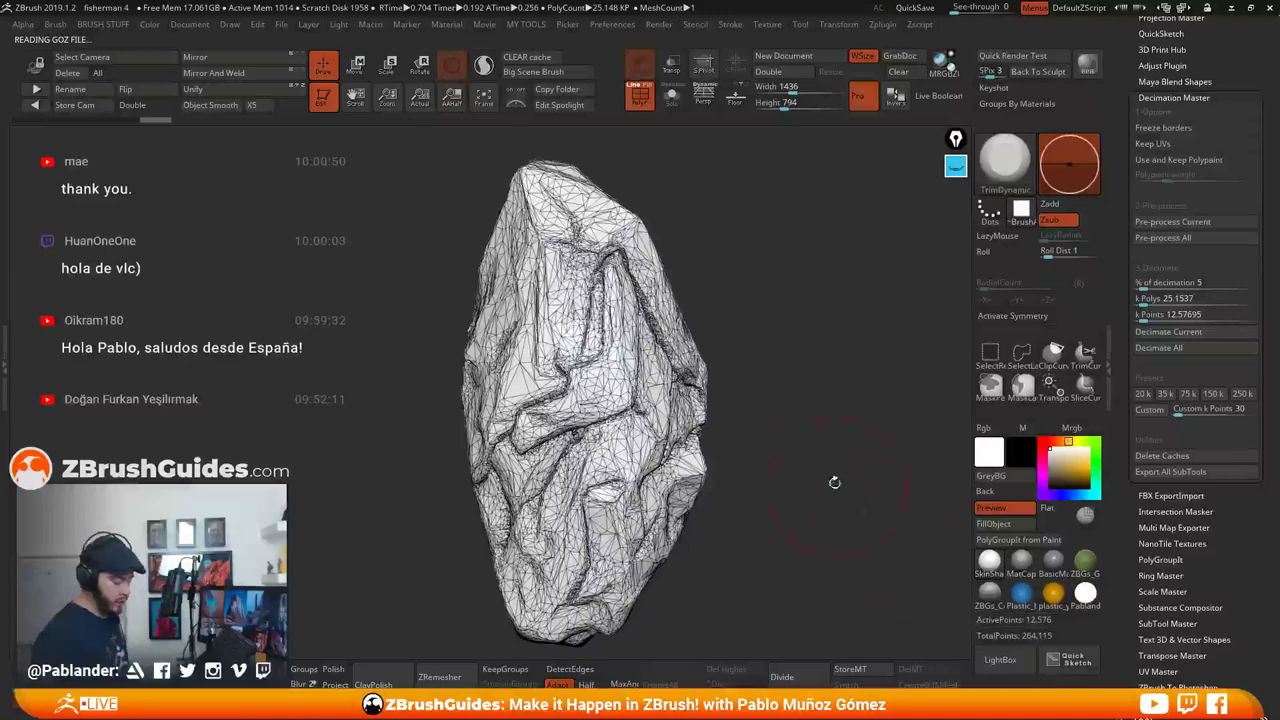
Examine the decimated rock's triangulation and surface detail from several angles, with the wireframe shown and hidden
drag(799, 441, 791, 477)
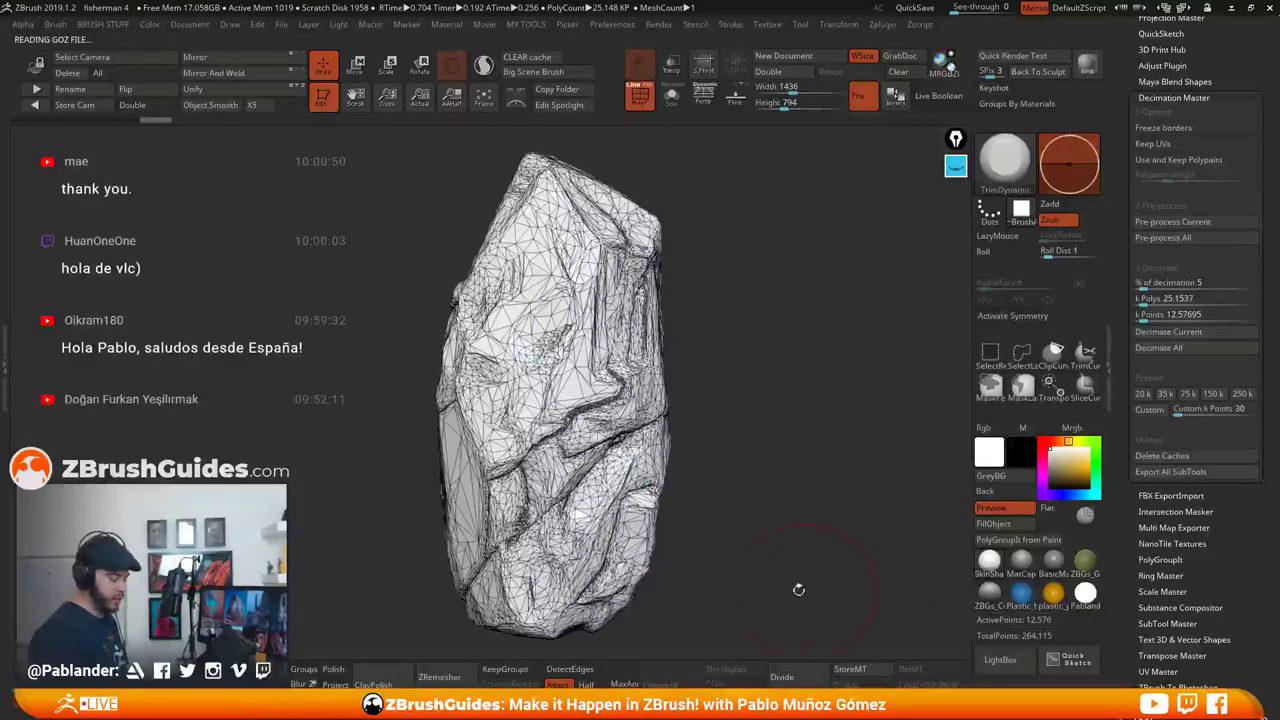
drag(750, 464, 743, 453)
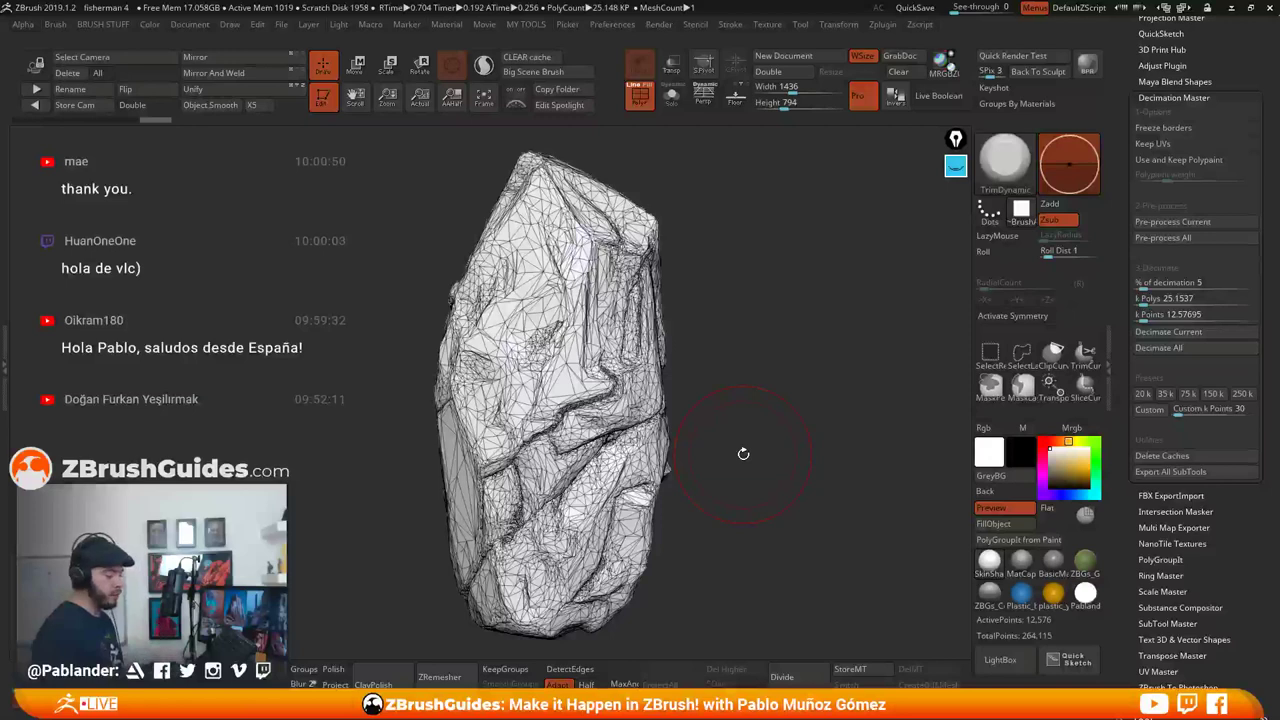
drag(754, 391, 749, 386)
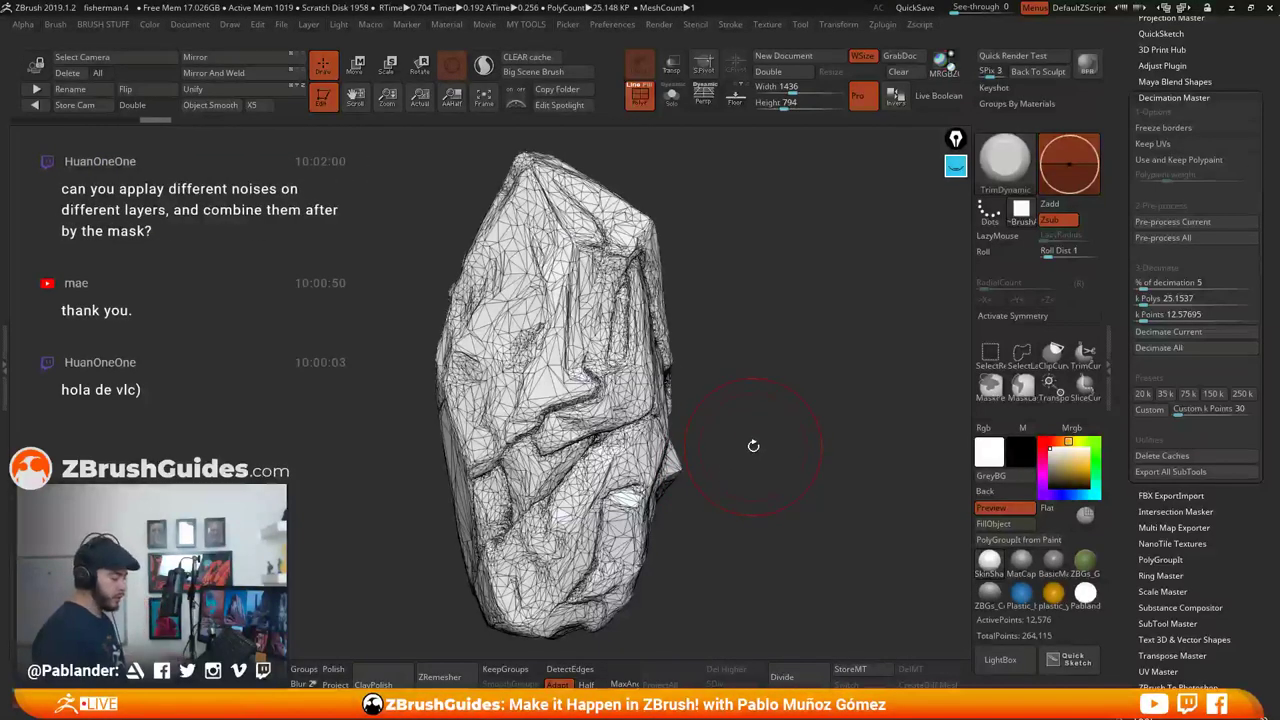
drag(757, 438, 763, 519)
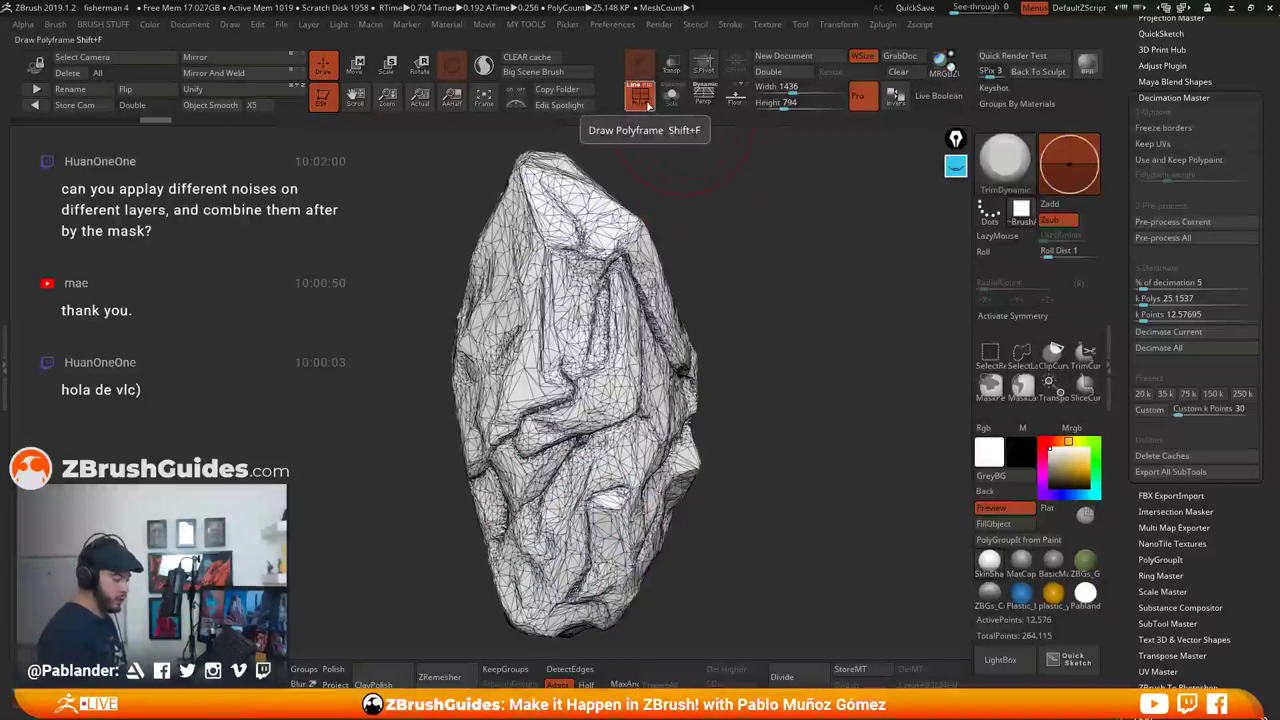
click(640, 95)
drag(701, 220, 794, 297)
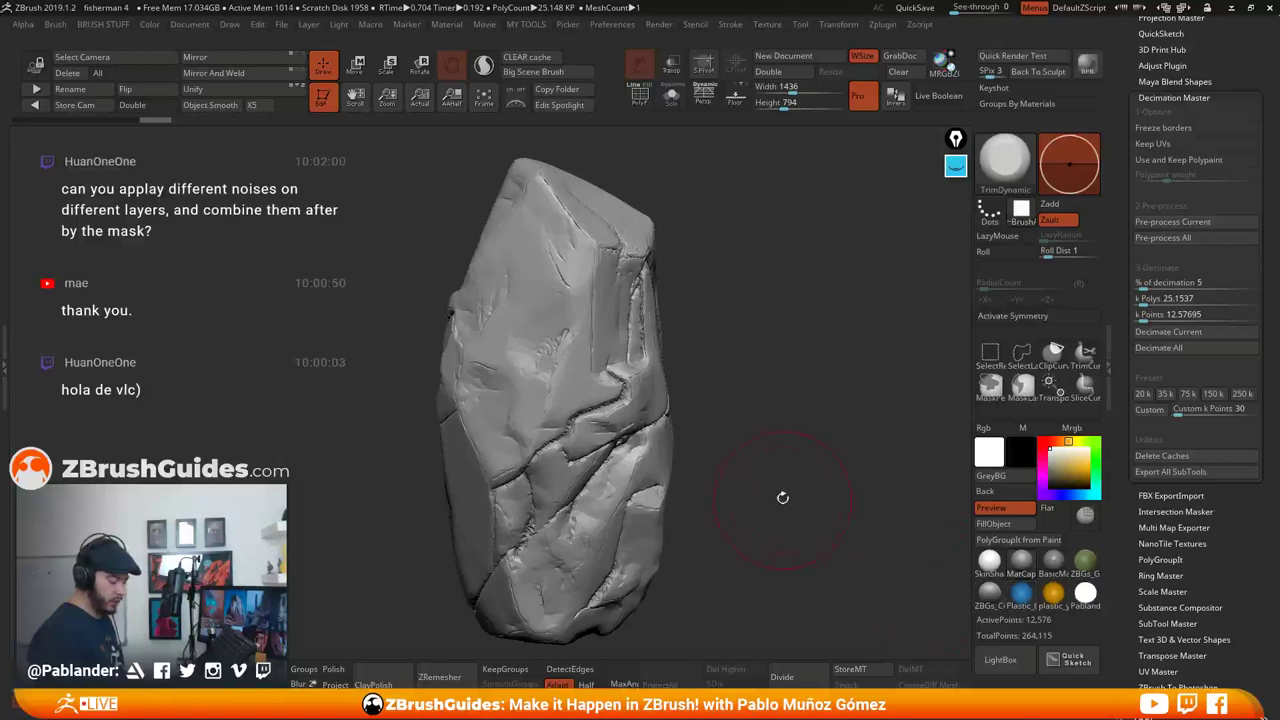
drag(785, 500, 761, 459)
mouse_move(722, 282)
mouse_down()
mouse_move(779, 293)
mouse_move(798, 361)
mouse_move(720, 339)
mouse_move(504, 403)
mouse_up()
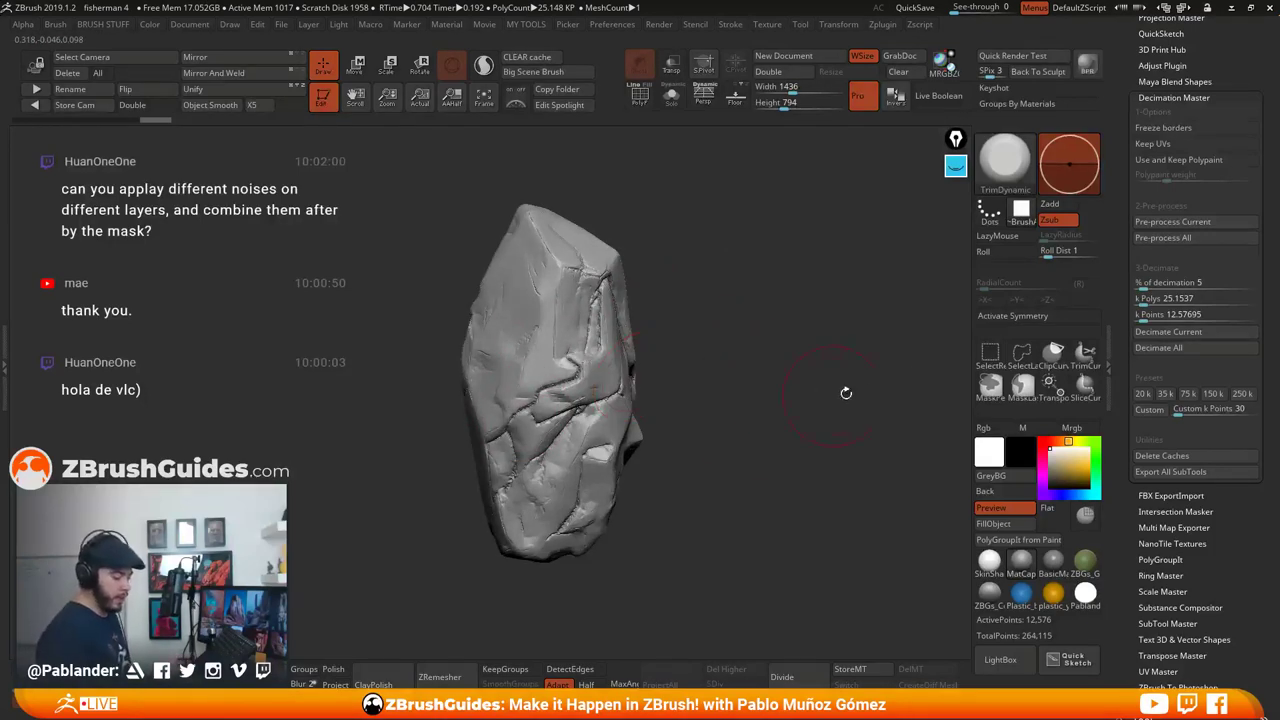
click(644, 104)
mouse_move(711, 247)
alt+mouse_down()
mouse_move(729, 311)
mouse_move(807, 336)
mouse_move(777, 316)
alt+mouse_up()
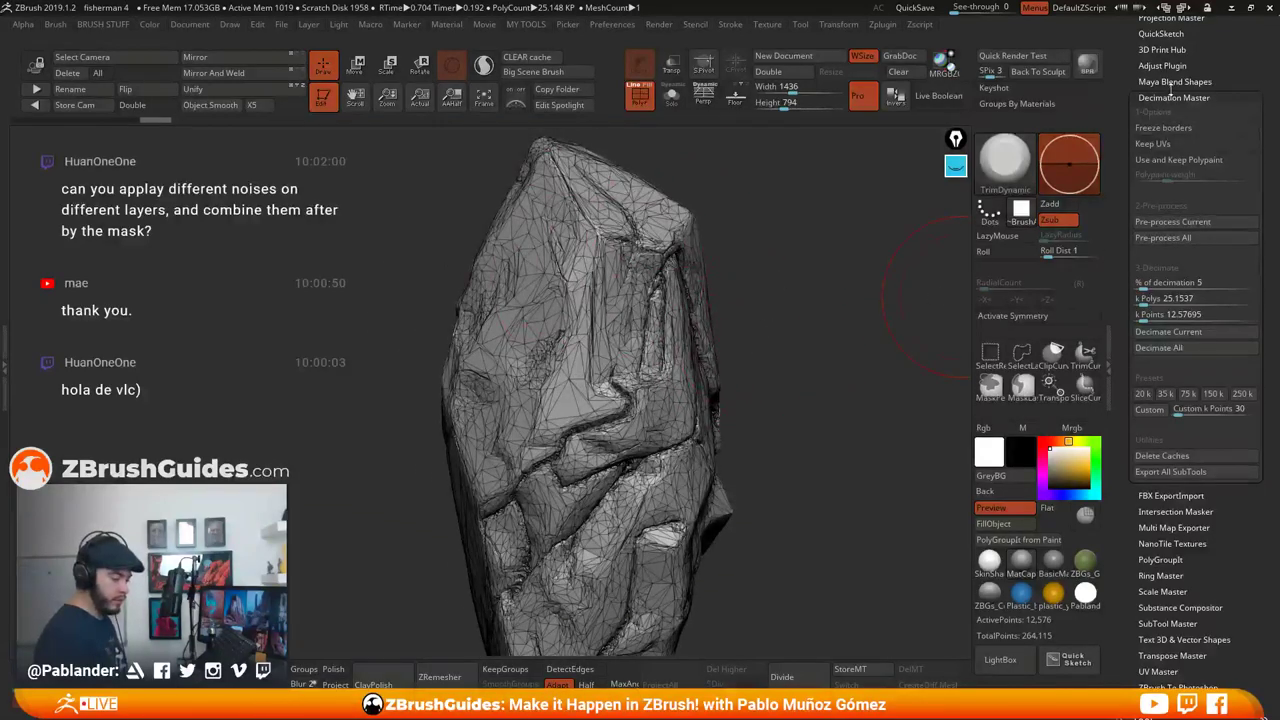
Turn on surface noise for the decimated rock and examine the noisy surface
click(1173, 97)
drag(1193, 290, 1174, 108)
scroll(1150, 387, down, 5)
click(1185, 447)
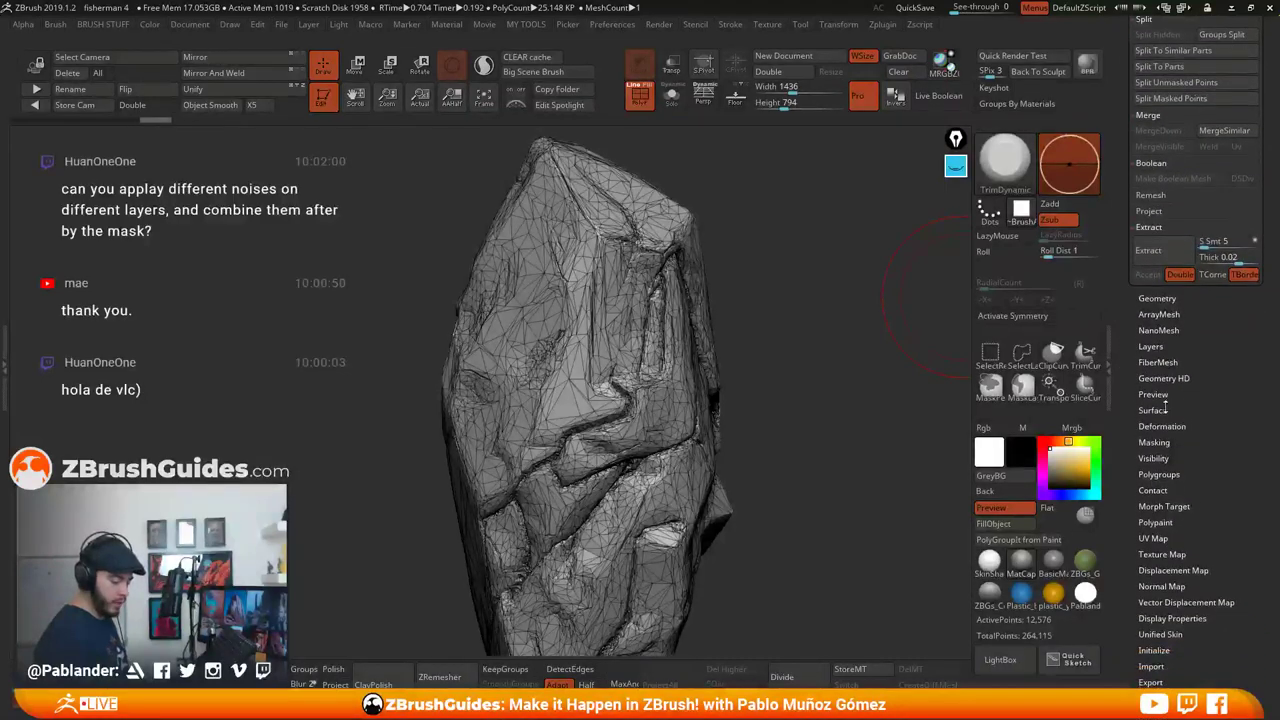
drag(1189, 390, 1190, 403)
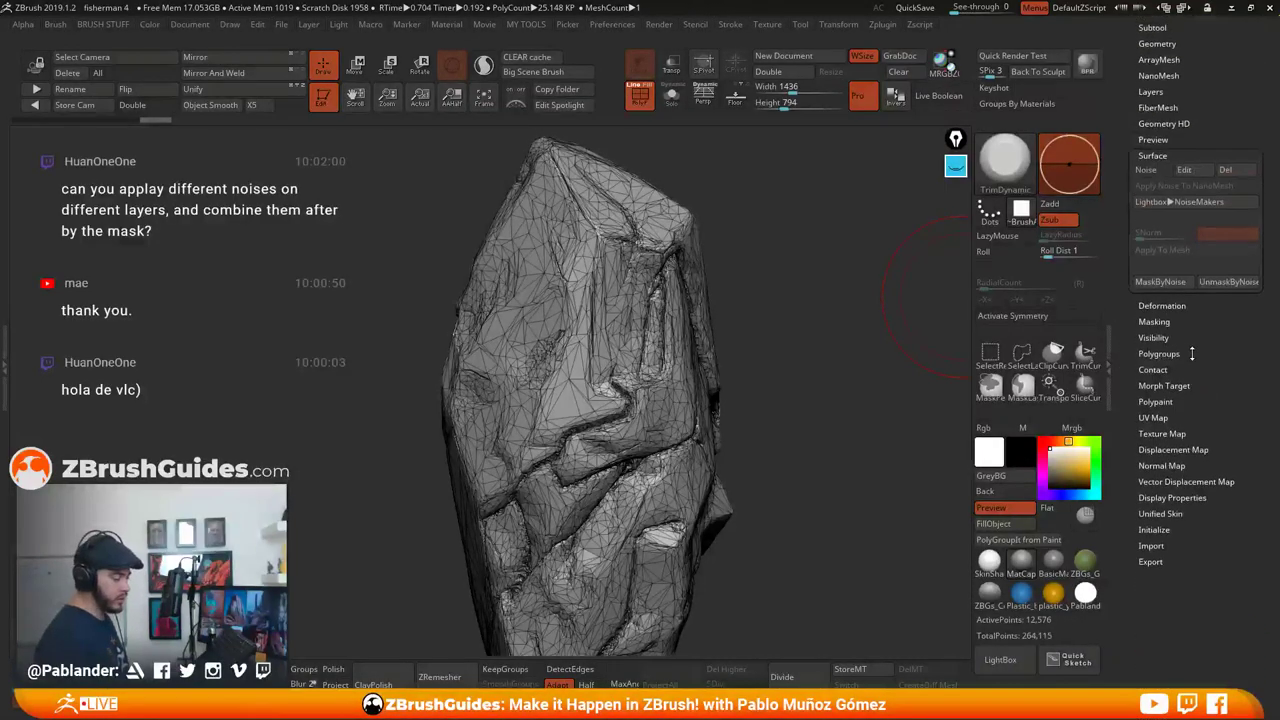
click(1146, 169)
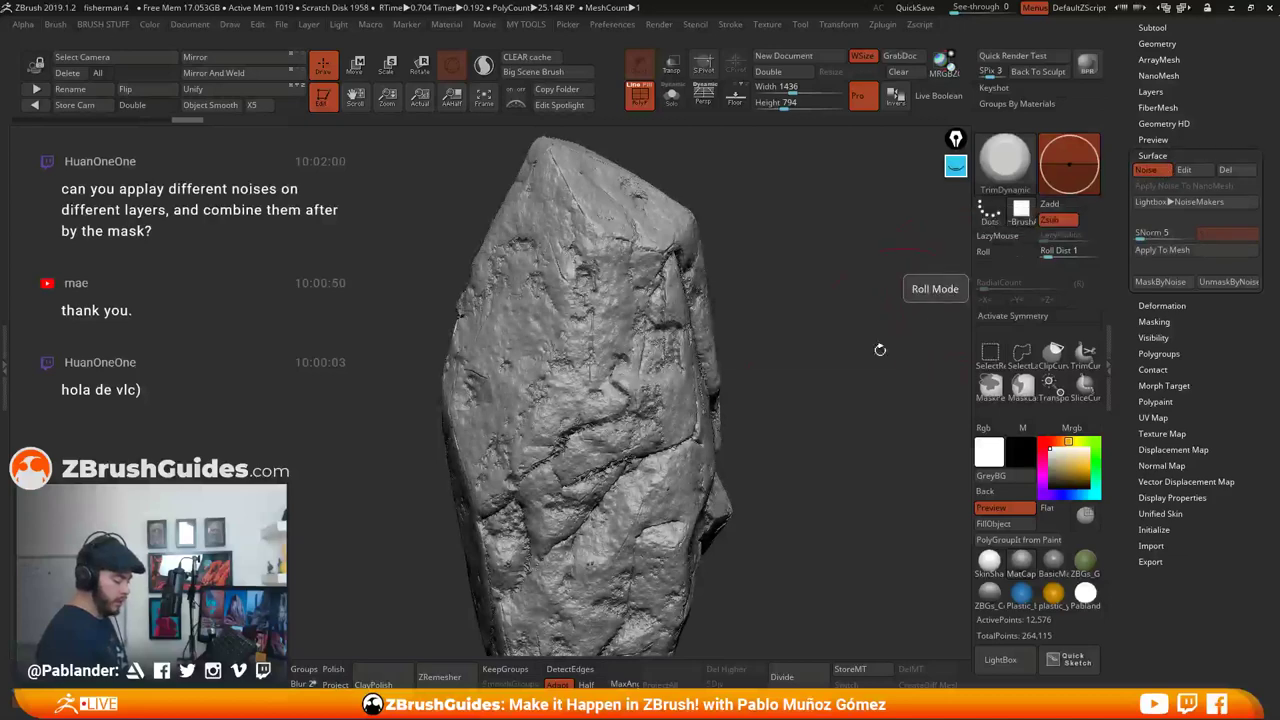
mouse_move(809, 420)
mouse_down()
mouse_move(825, 435)
mouse_move(814, 426)
mouse_up()
drag(734, 317, 830, 365)
Toggle the surface noise to compare it with the clean decimated rock, leaving the noise off
click(1149, 174)
click(1149, 174)
click(1151, 174)
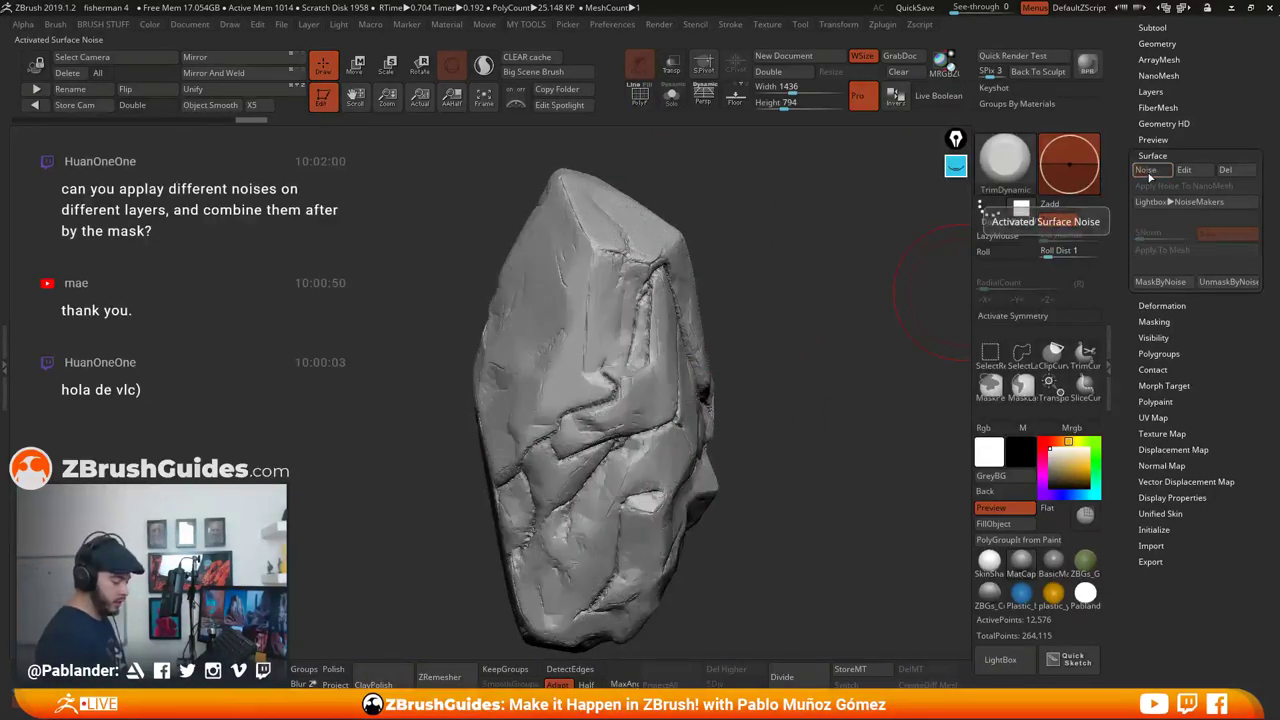
Compare the decimated rock with the surface noise on and off and check its wireframe, leaving the noise off
click(1151, 174)
drag(765, 400, 723, 277)
click(1147, 170)
key(shift+f)
alt+drag(786, 346, 724, 354)
click(639, 95)
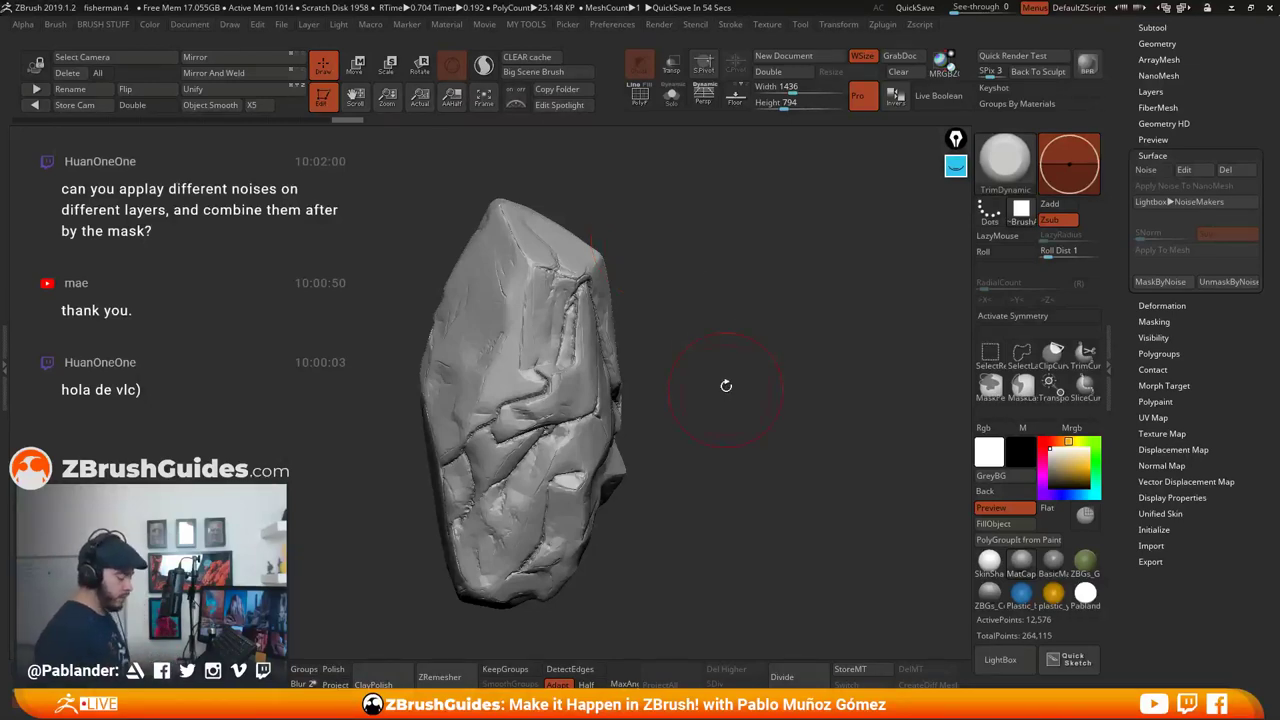
drag(735, 407, 710, 403)
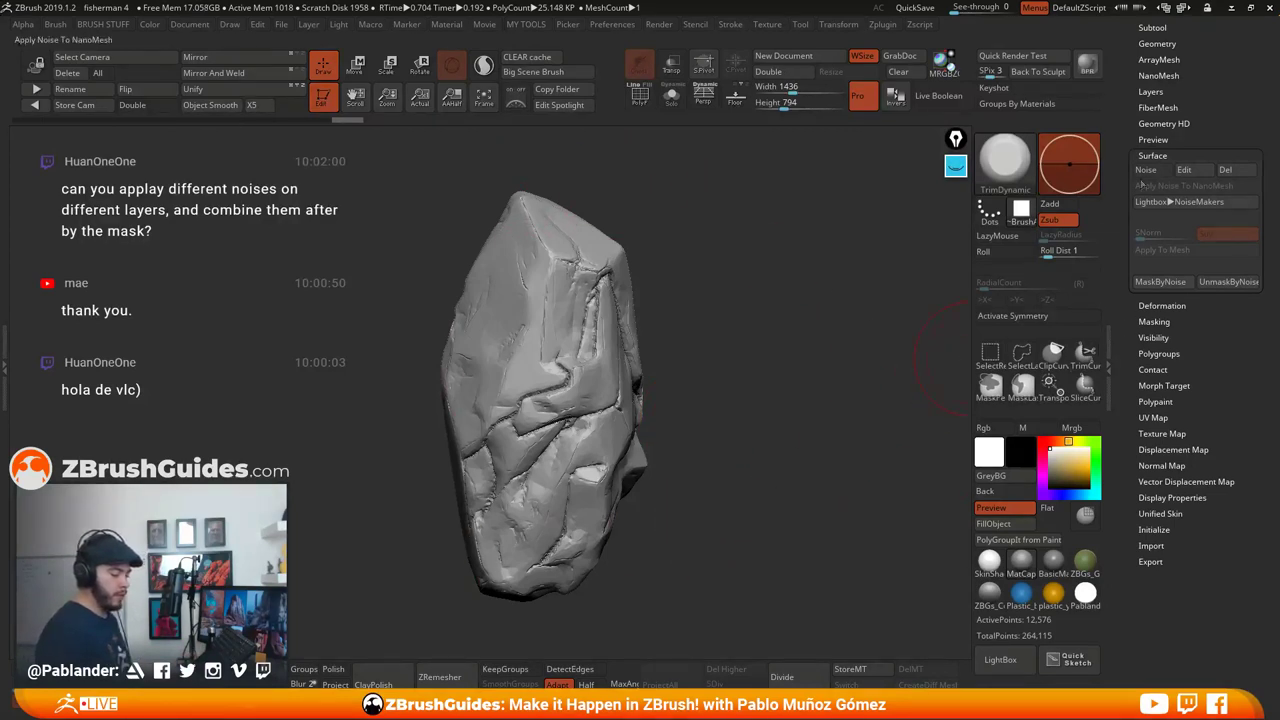
Turn on the surface noise and apply it to the decimated rock's mesh
click(1150, 171)
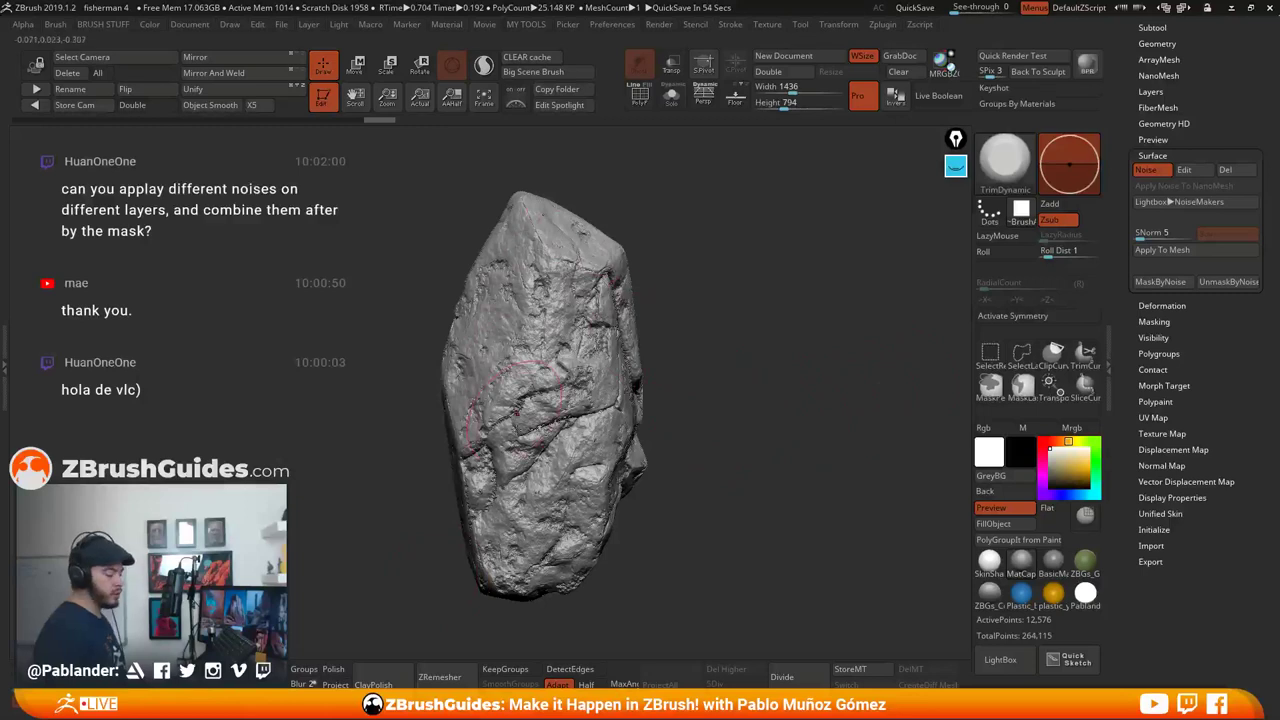
click(1163, 91)
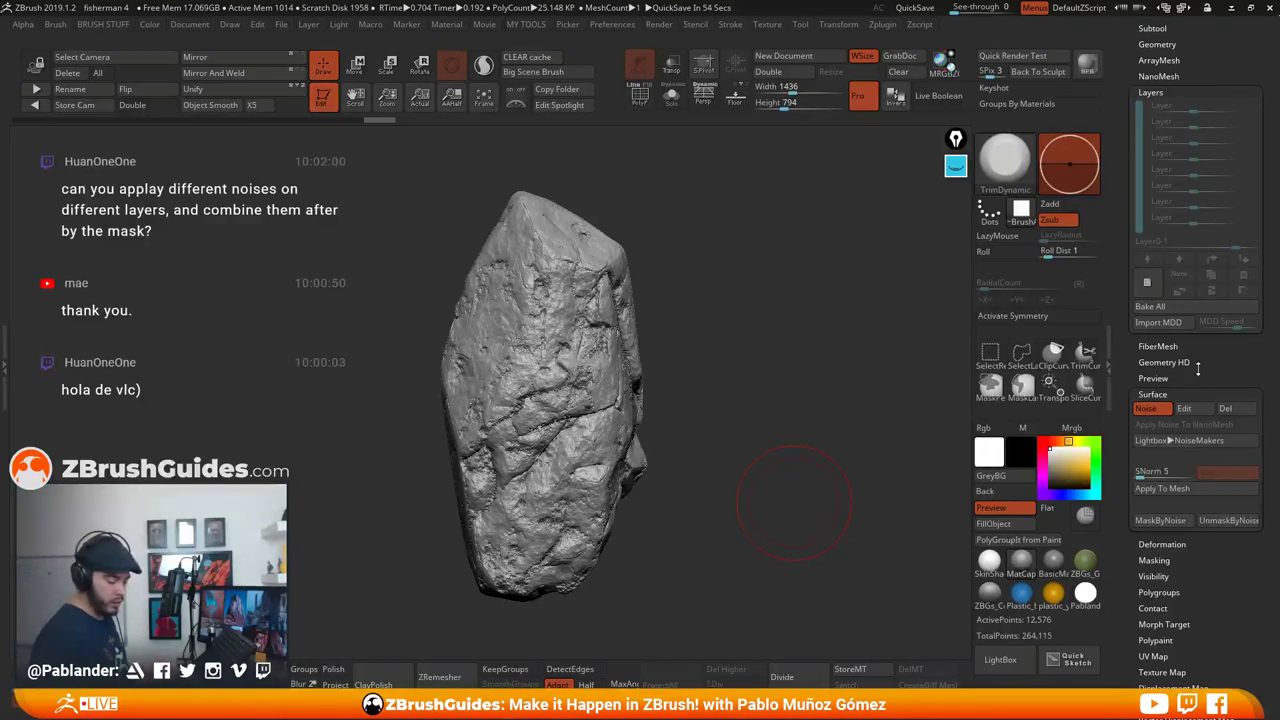
drag(1195, 368, 1195, 344)
click(1190, 466)
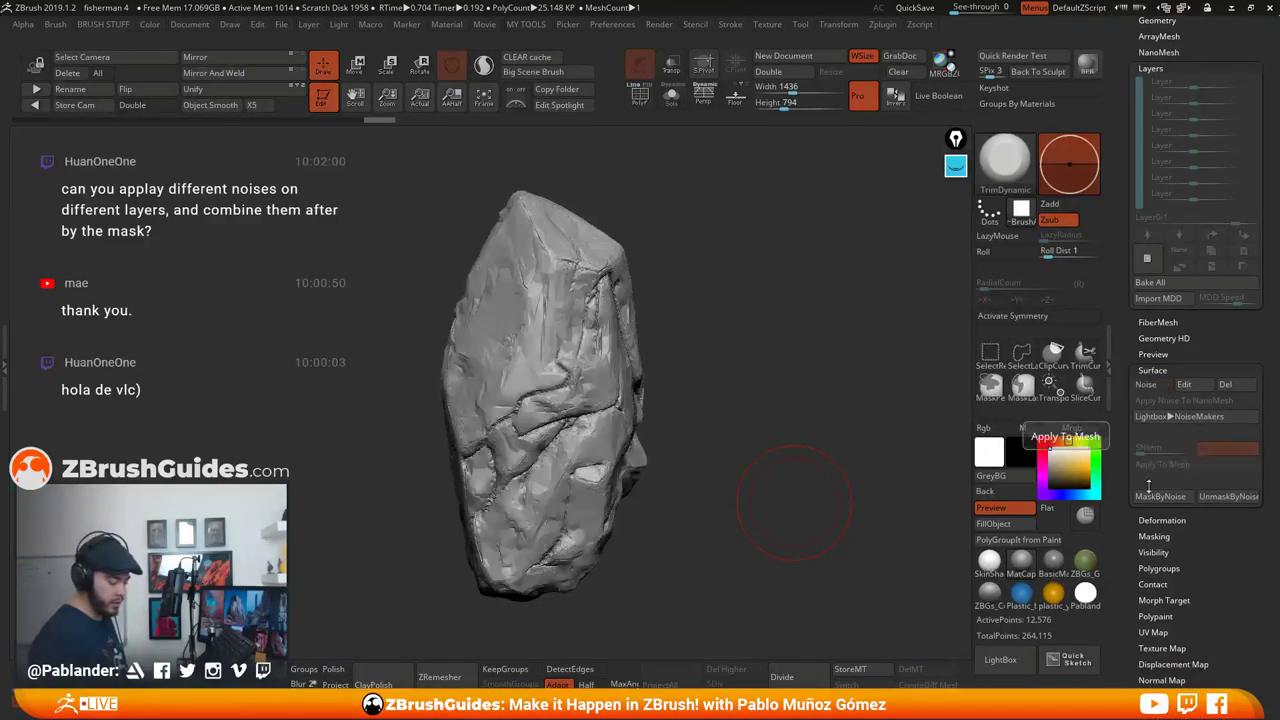
Examine the decimated rock's surface from several angles and collapse the Layers and Surface settings
drag(740, 440, 772, 439)
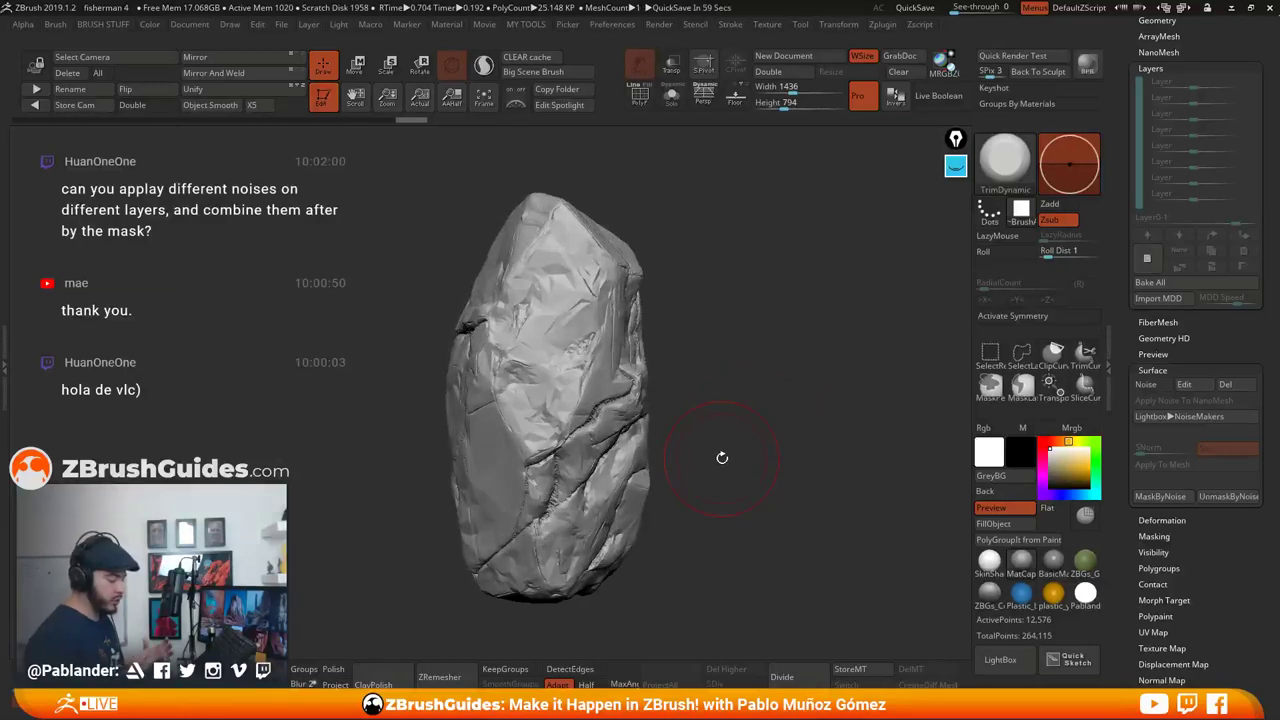
drag(850, 475, 740, 492)
drag(824, 455, 722, 399)
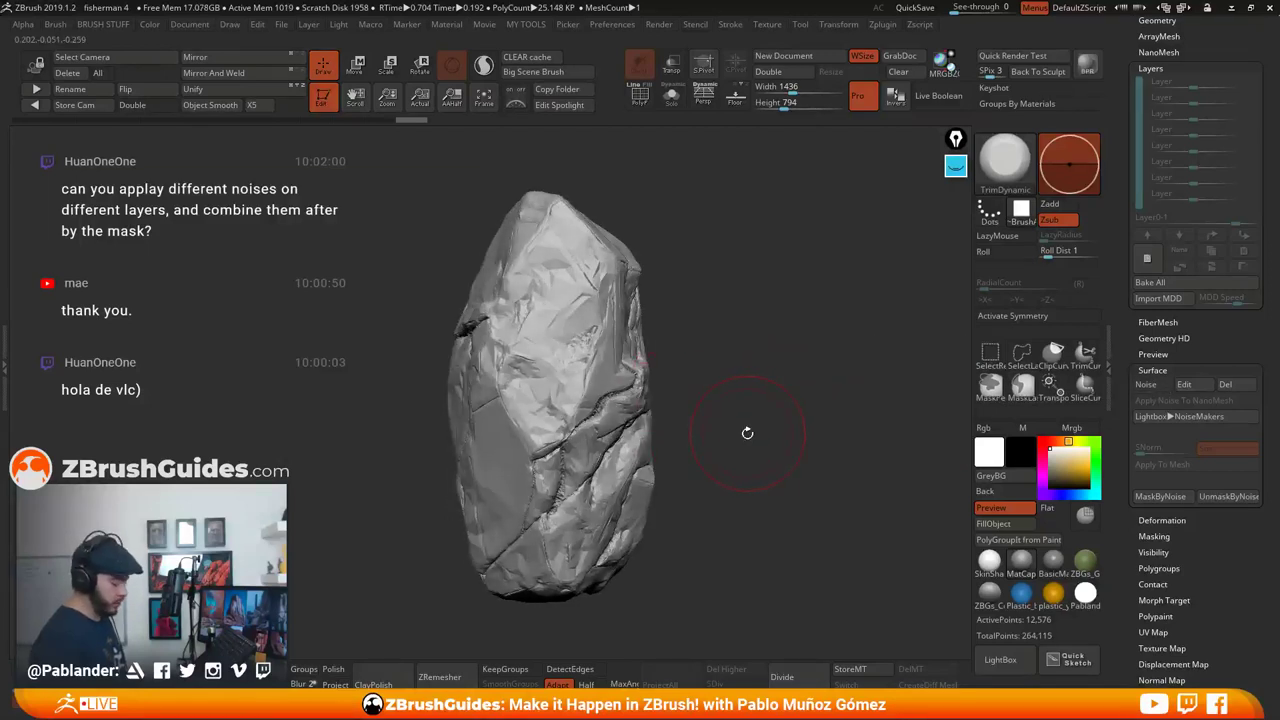
mouse_move(746, 431)
mouse_down()
mouse_move(845, 459)
mouse_move(905, 440)
mouse_up()
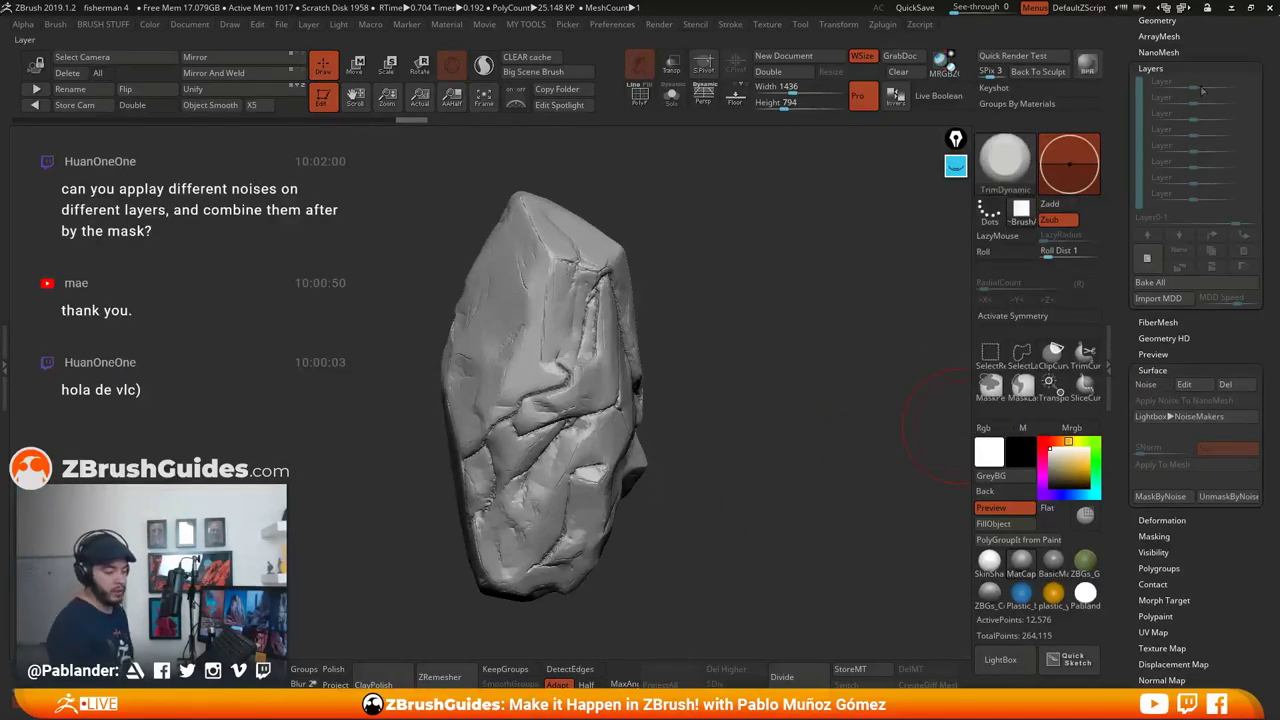
click(1151, 68)
click(1175, 132)
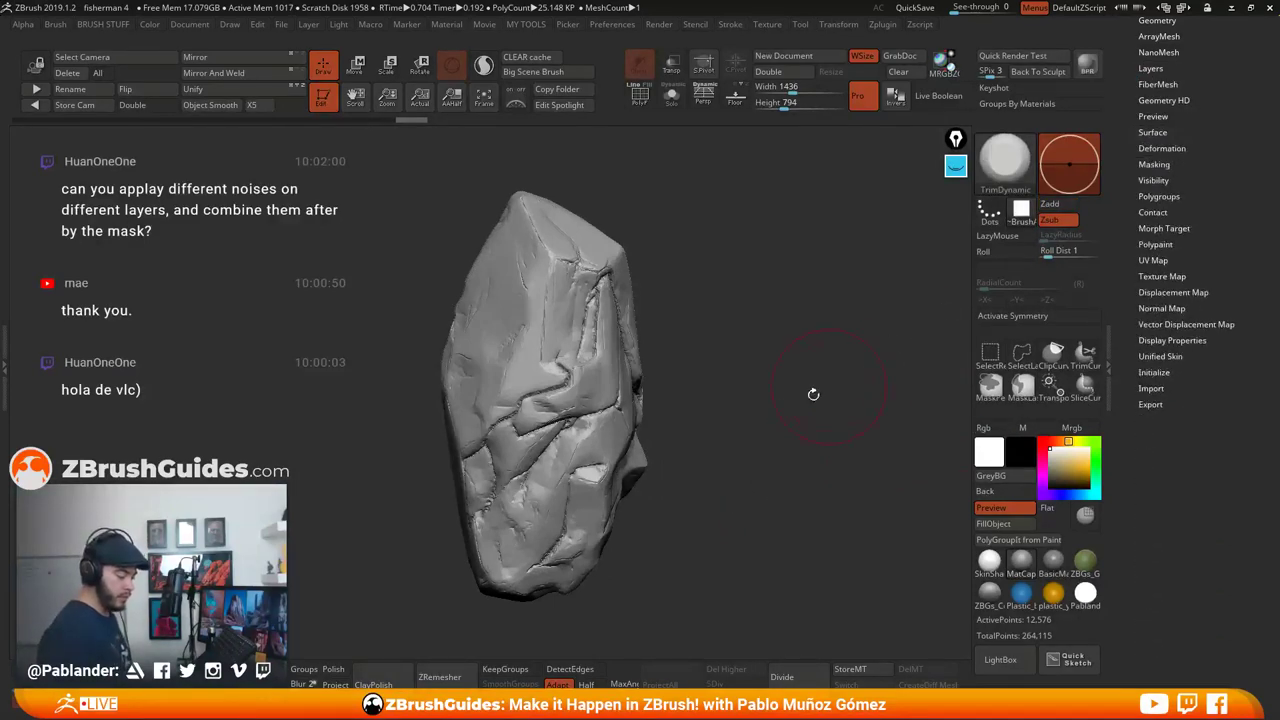
drag(837, 381, 771, 419)
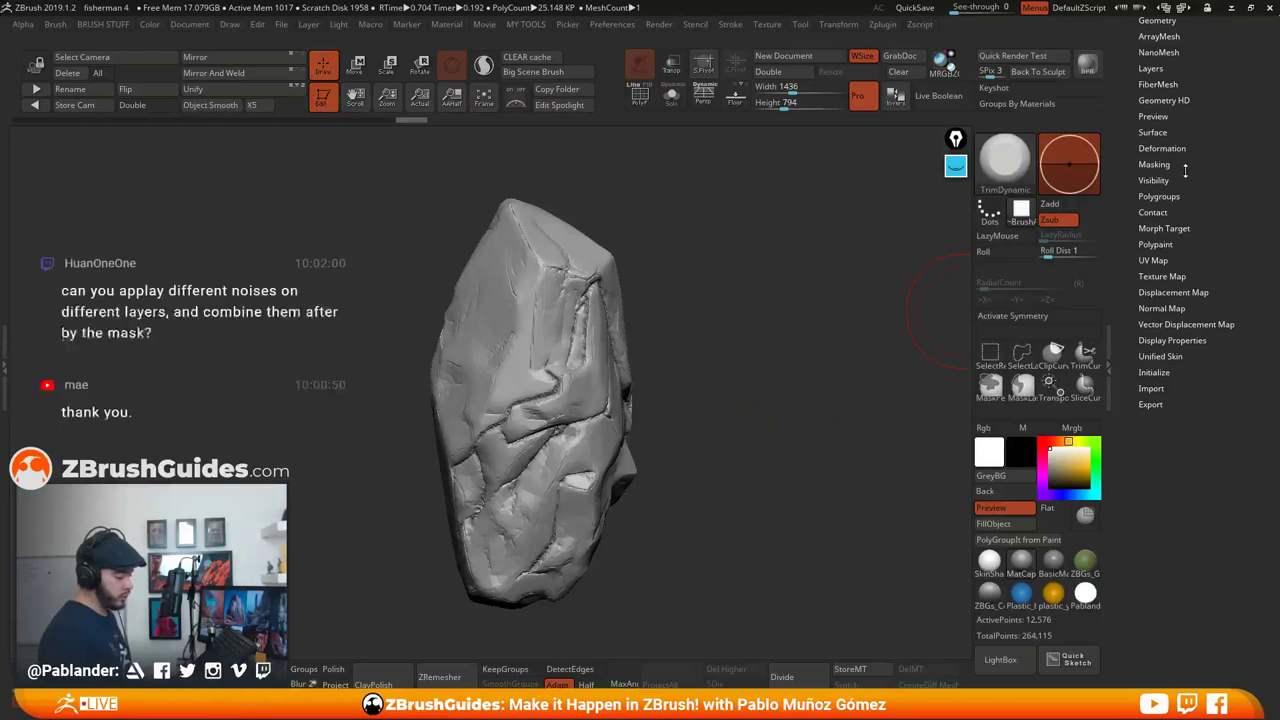
drag(714, 342, 403, 448)
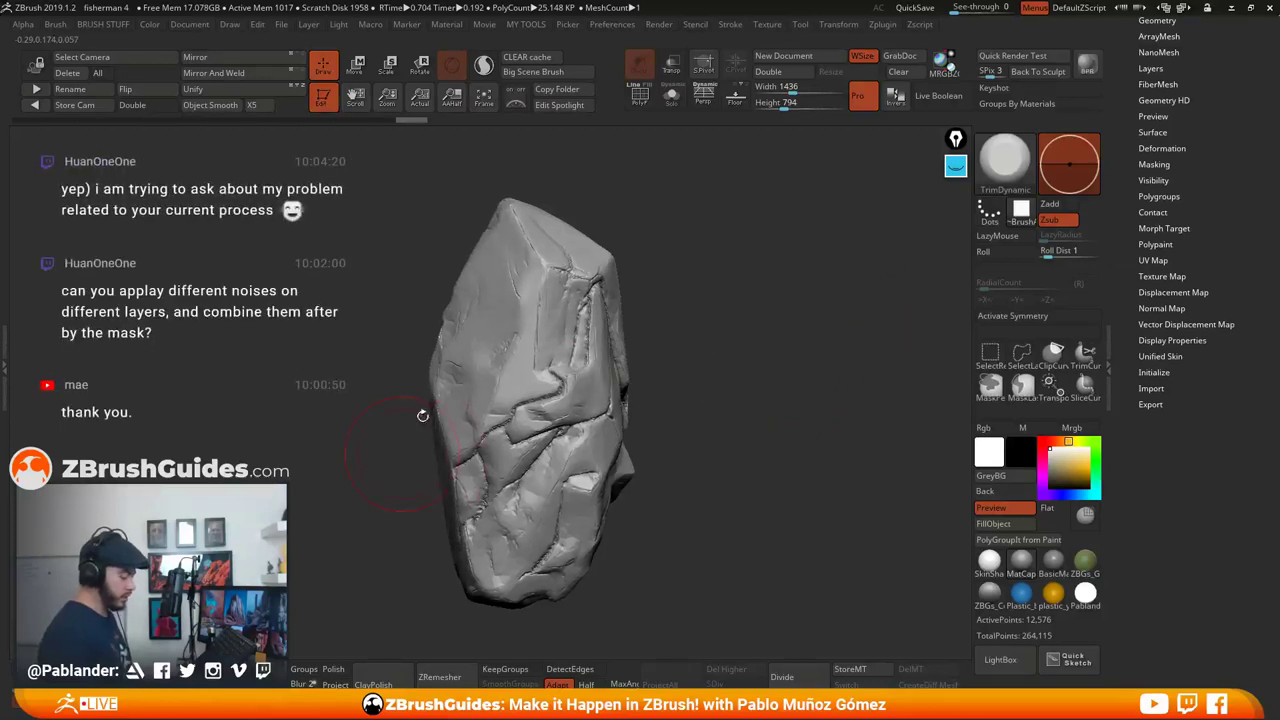
drag(762, 388, 680, 449)
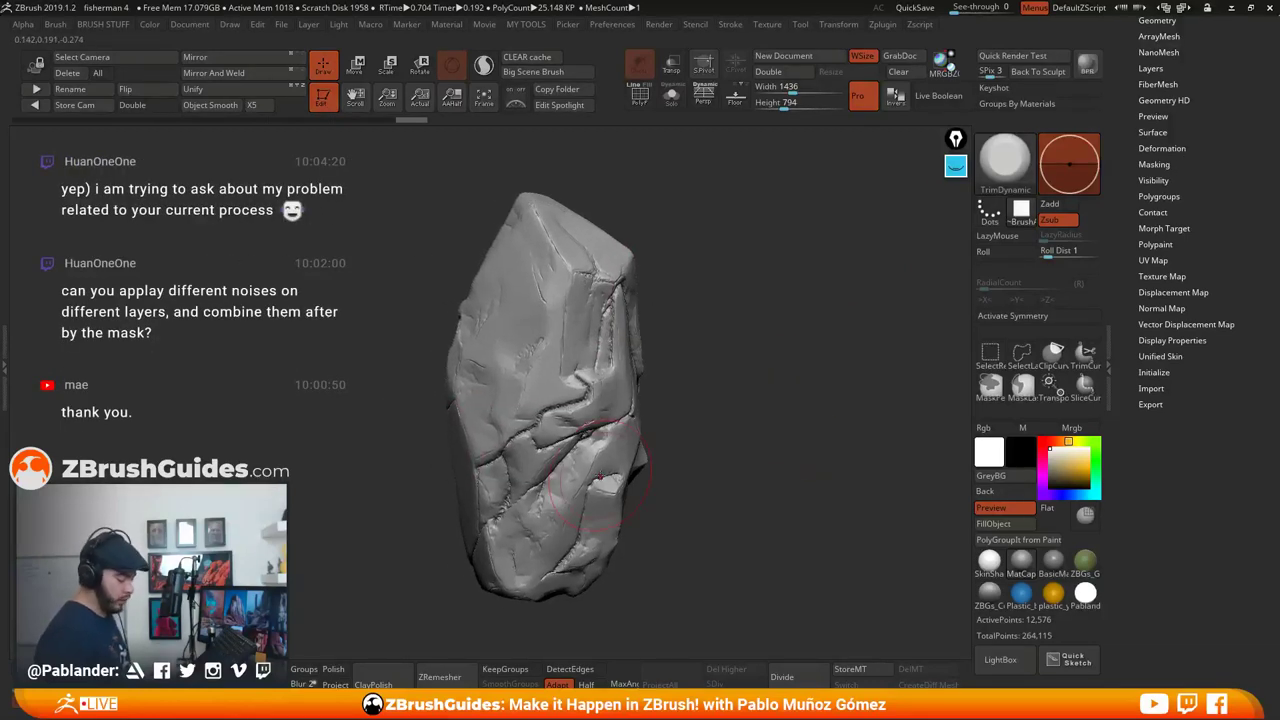
Store a morph target of the clean decimated rock and apply the surface noise to its mesh
click(873, 681)
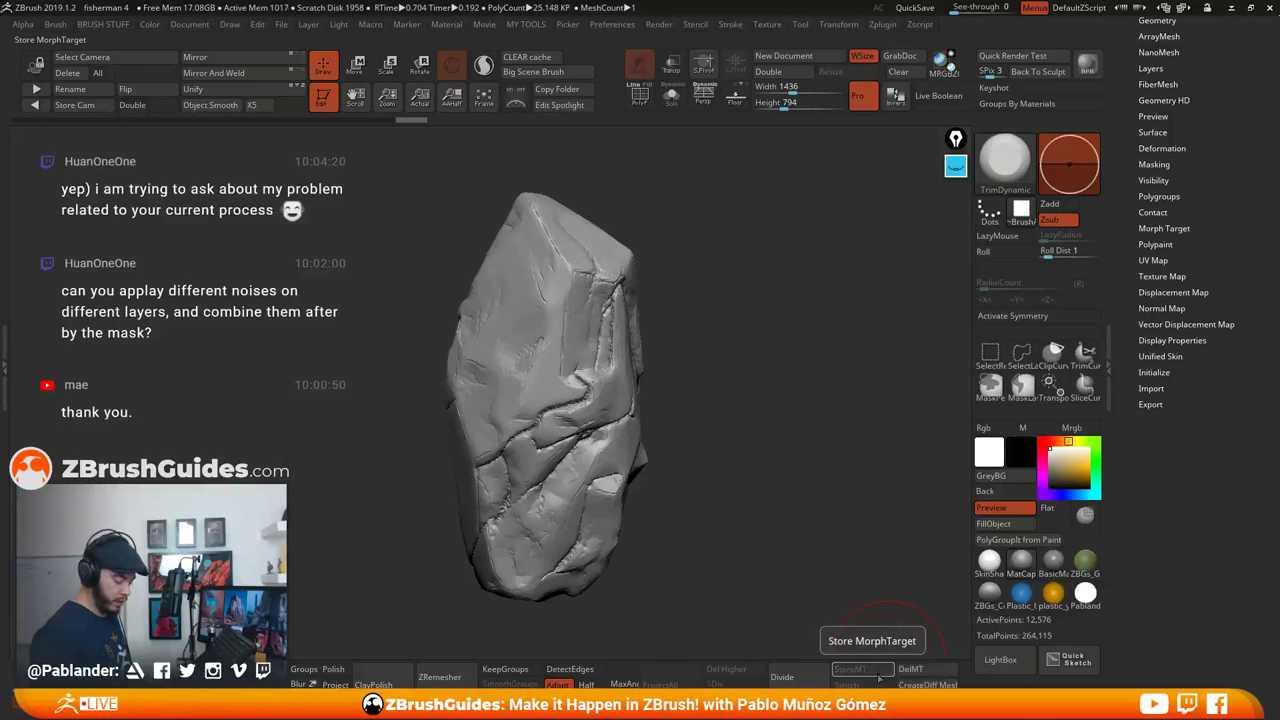
scroll(1219, 180, up, 2)
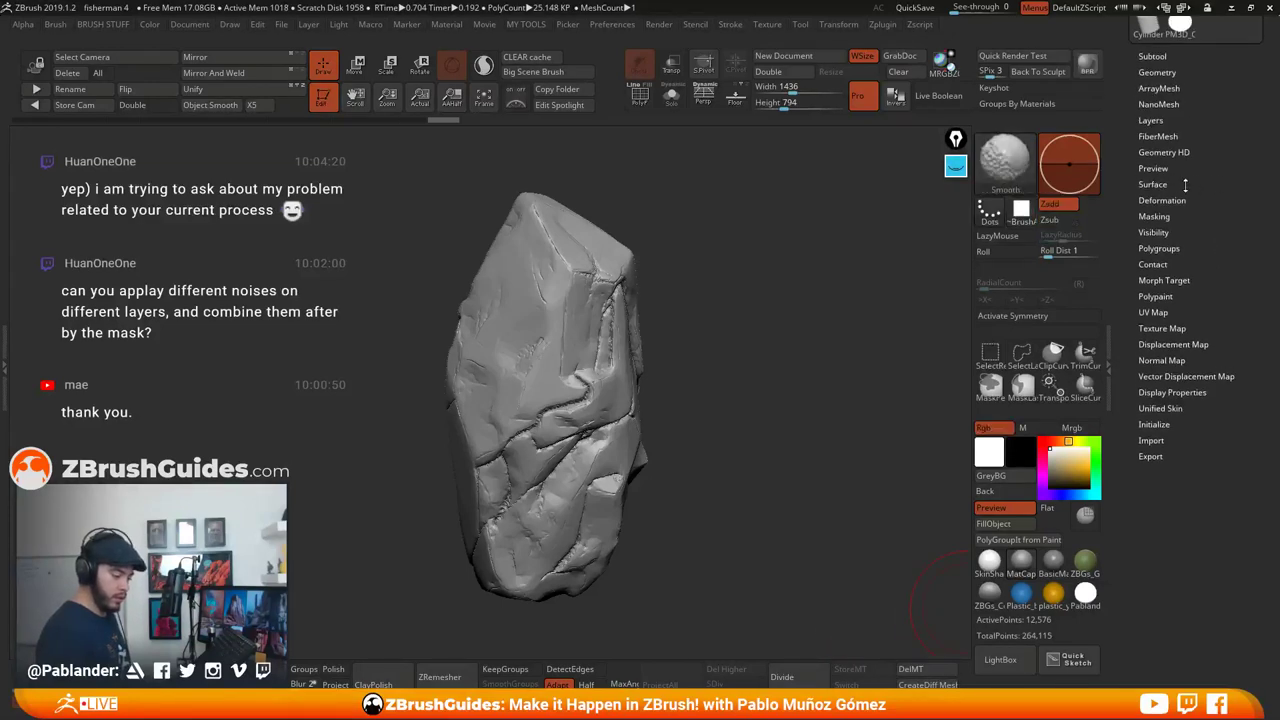
click(1196, 182)
click(1198, 280)
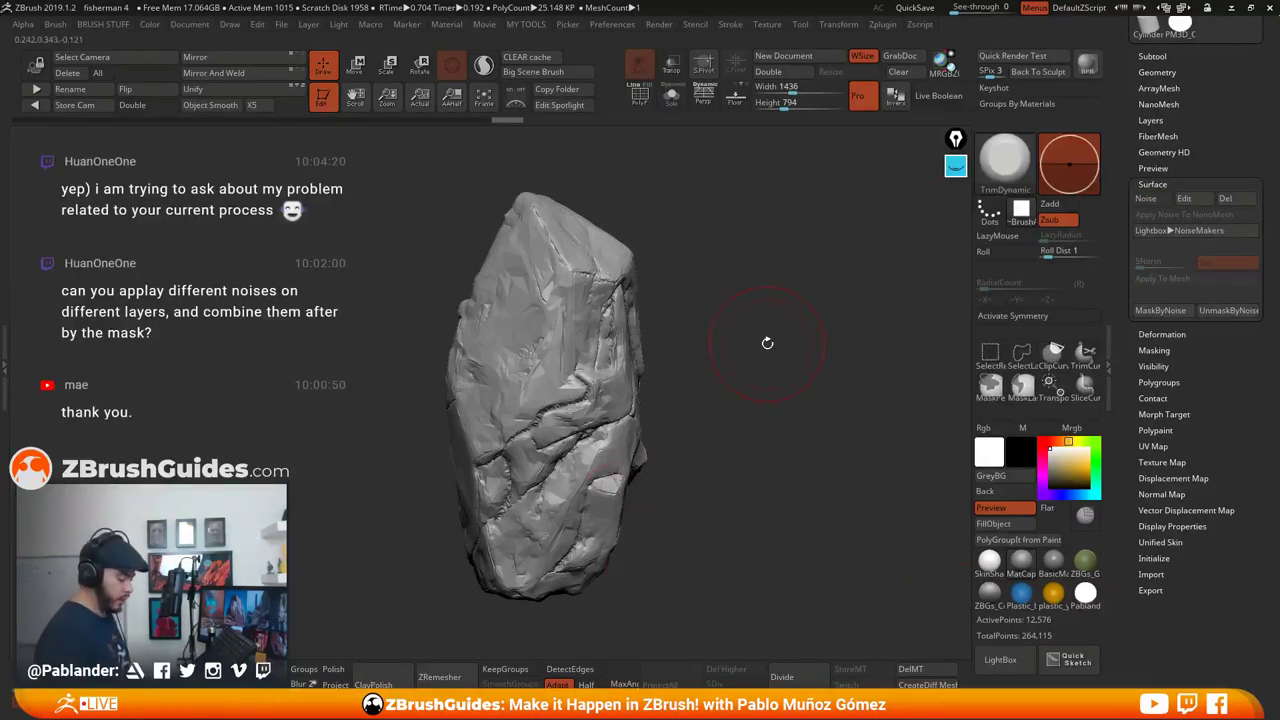
Select the Morph brush and brush the applied noise off parts of the rock's upper area
key(b)
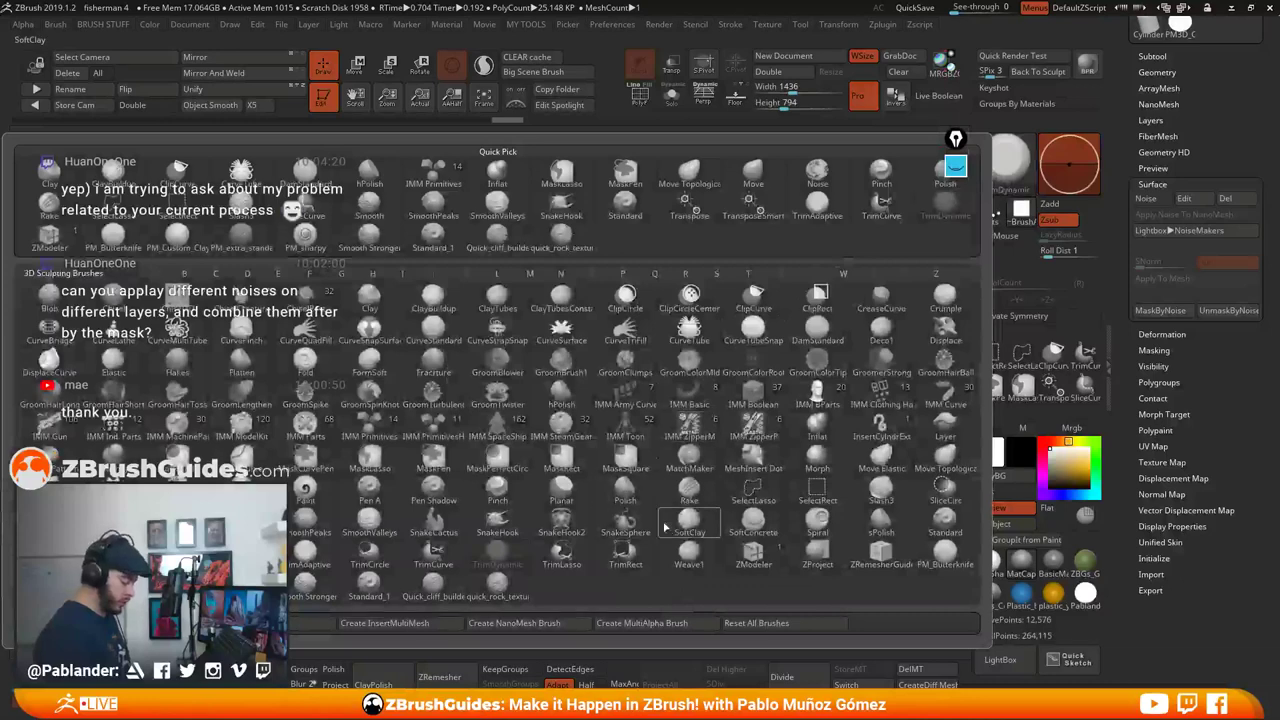
click(530, 274)
click(819, 463)
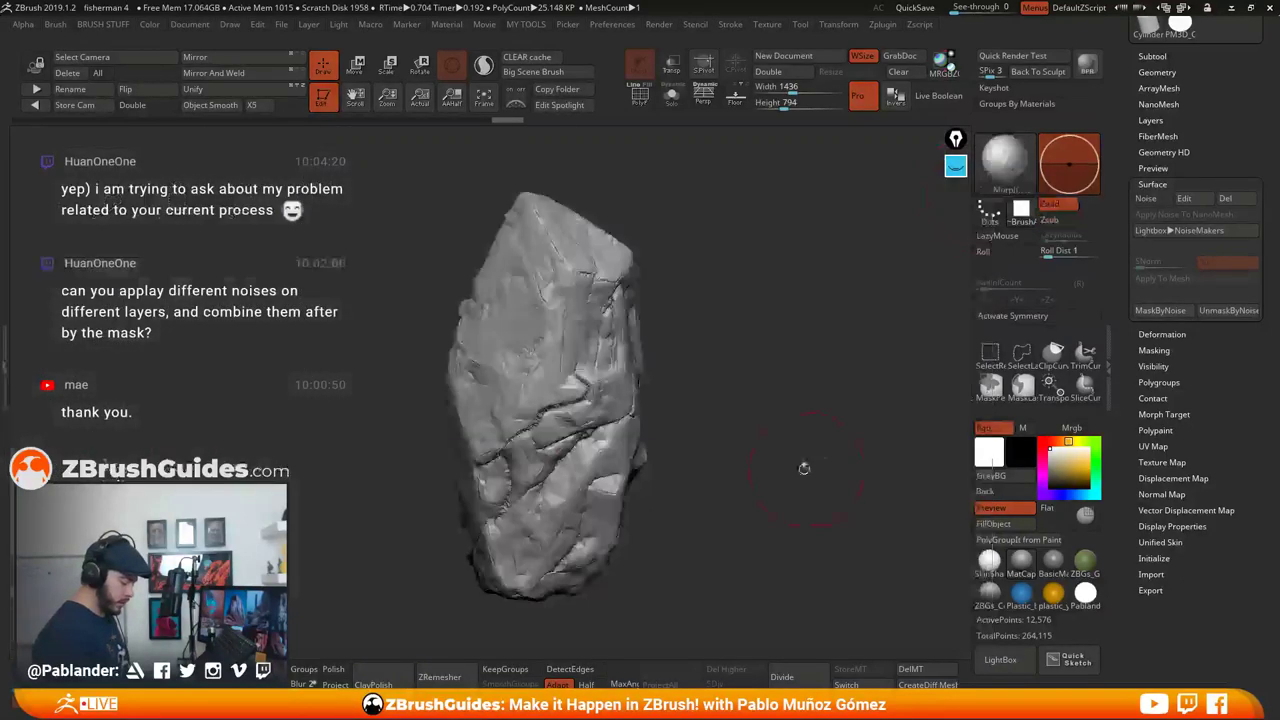
drag(682, 312, 752, 331)
mouse_move(630, 300)
mouse_down()
mouse_move(618, 304)
mouse_move(605, 254)
mouse_move(566, 286)
mouse_move(540, 278)
mouse_up()
drag(712, 290, 660, 292)
drag(644, 345, 654, 315)
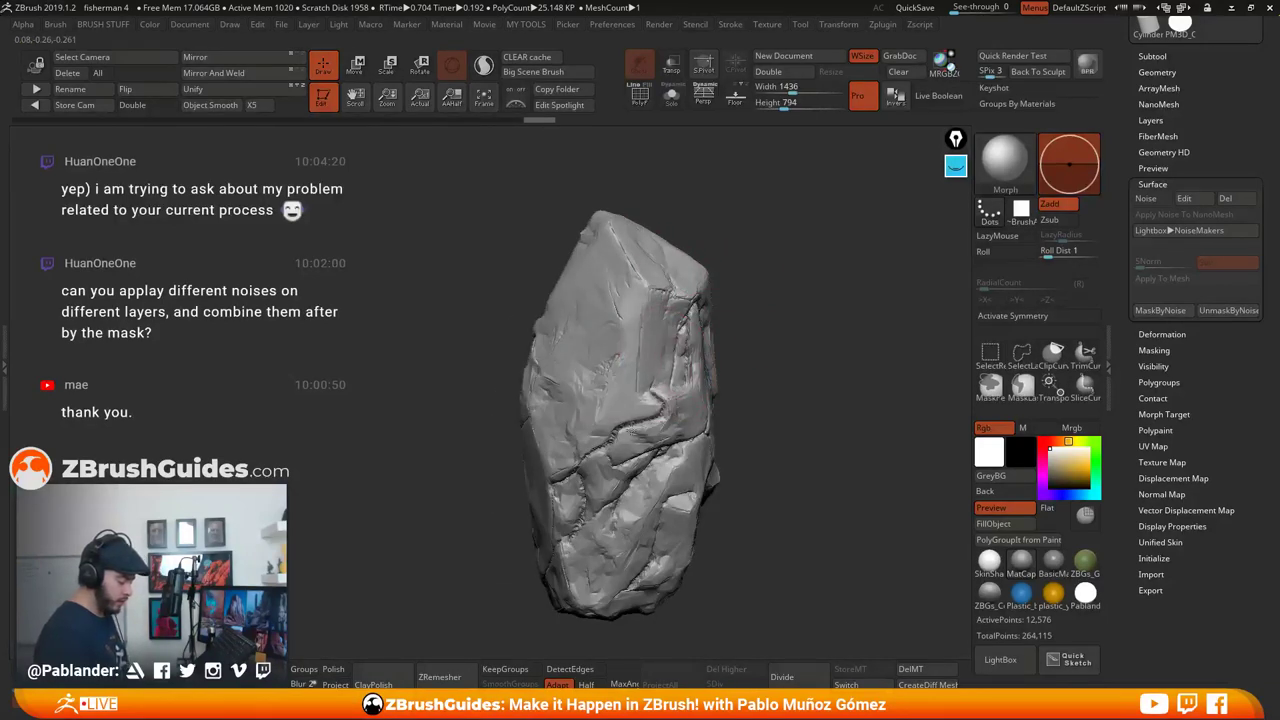
Continue removing the applied noise with the Morph brush on the rock's lower part and other sides
drag(771, 443, 700, 493)
drag(535, 589, 512, 550)
drag(708, 386, 782, 405)
drag(651, 506, 628, 430)
drag(712, 357, 777, 356)
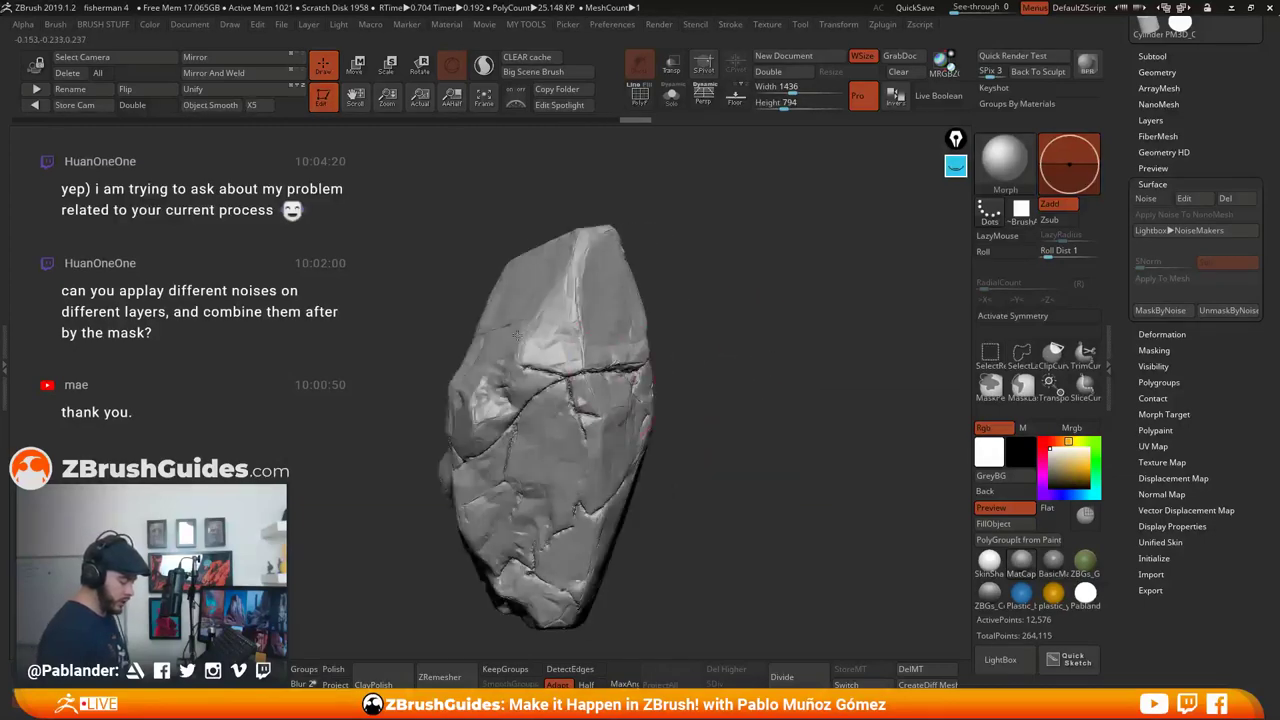
drag(720, 420, 594, 349)
drag(586, 306, 650, 310)
mouse_move(600, 380)
mouse_down()
mouse_move(698, 348)
mouse_move(757, 365)
mouse_move(790, 437)
mouse_move(797, 423)
mouse_move(700, 349)
mouse_move(738, 337)
mouse_move(779, 263)
mouse_up()
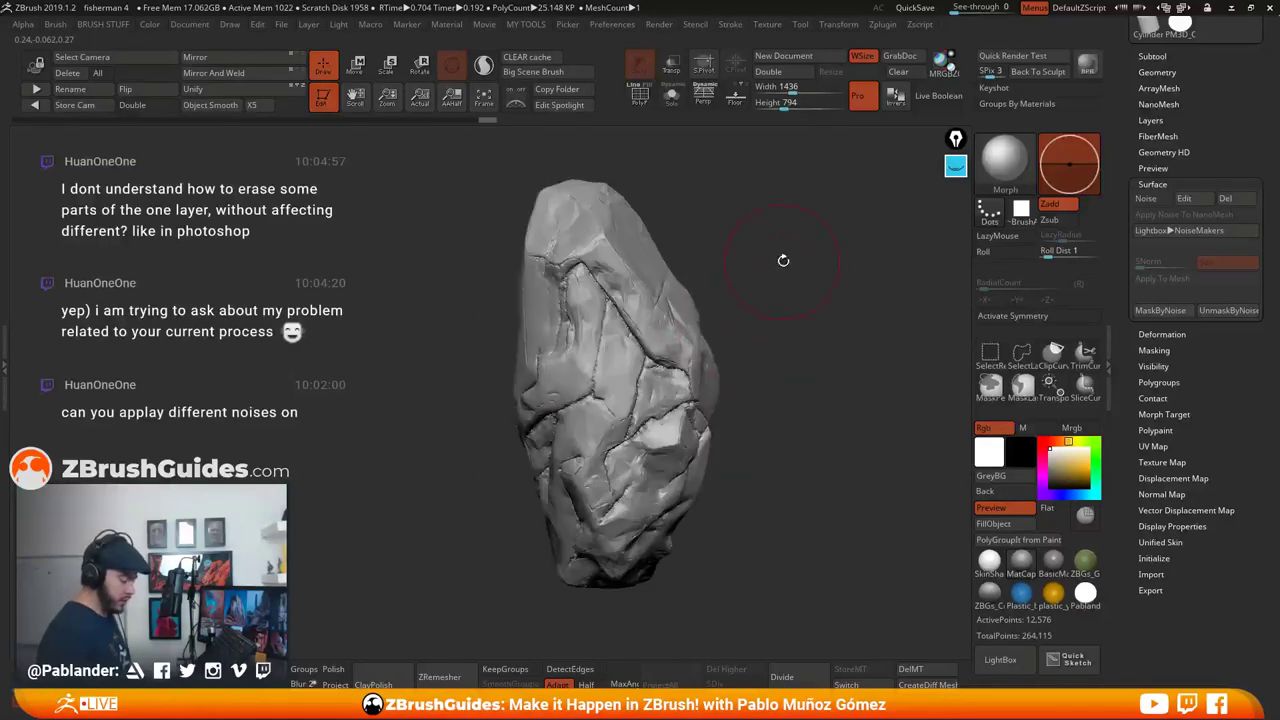
key(space)
drag(820, 335, 755, 355)
drag(712, 360, 690, 312)
mouse_move(772, 303)
mouse_down()
mouse_move(806, 360)
mouse_move(715, 415)
mouse_move(815, 433)
mouse_up()
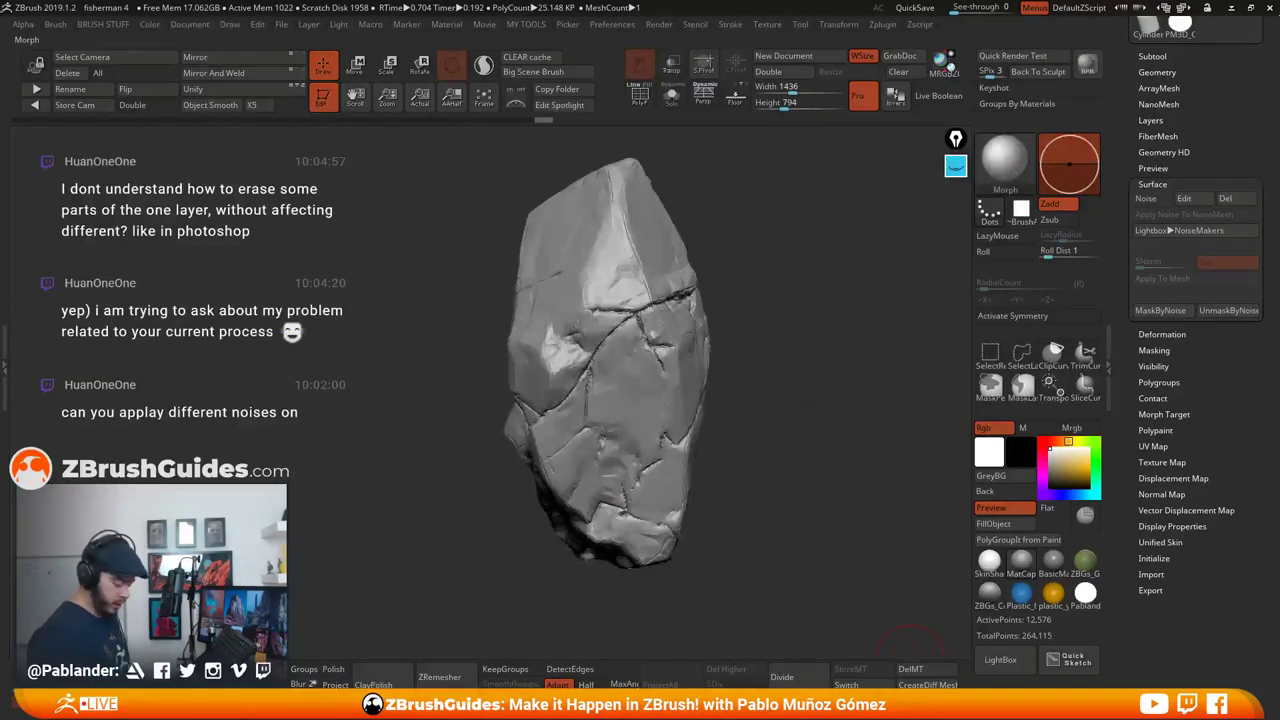
Switch repeatedly between the stored morph target and the current geometry to compare the two versions of the rock
click(848, 684)
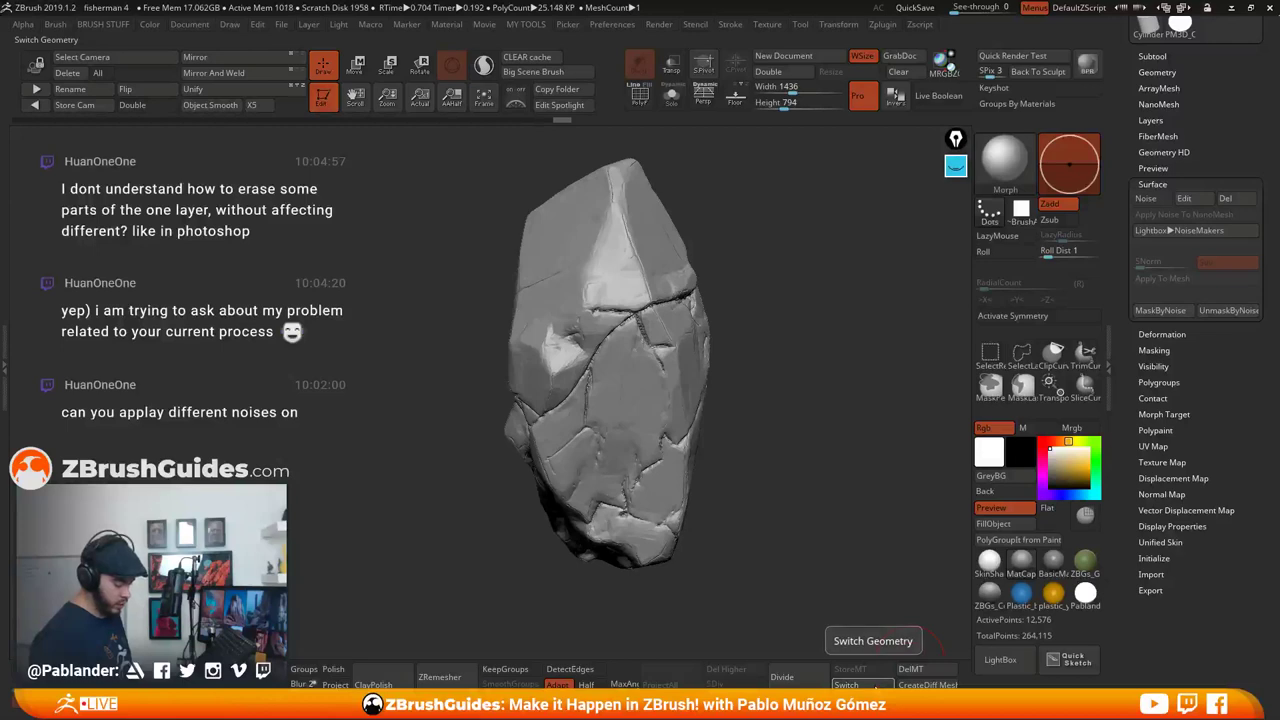
click(876, 686)
click(876, 686)
click(876, 686)
click(876, 686)
drag(766, 520, 800, 485)
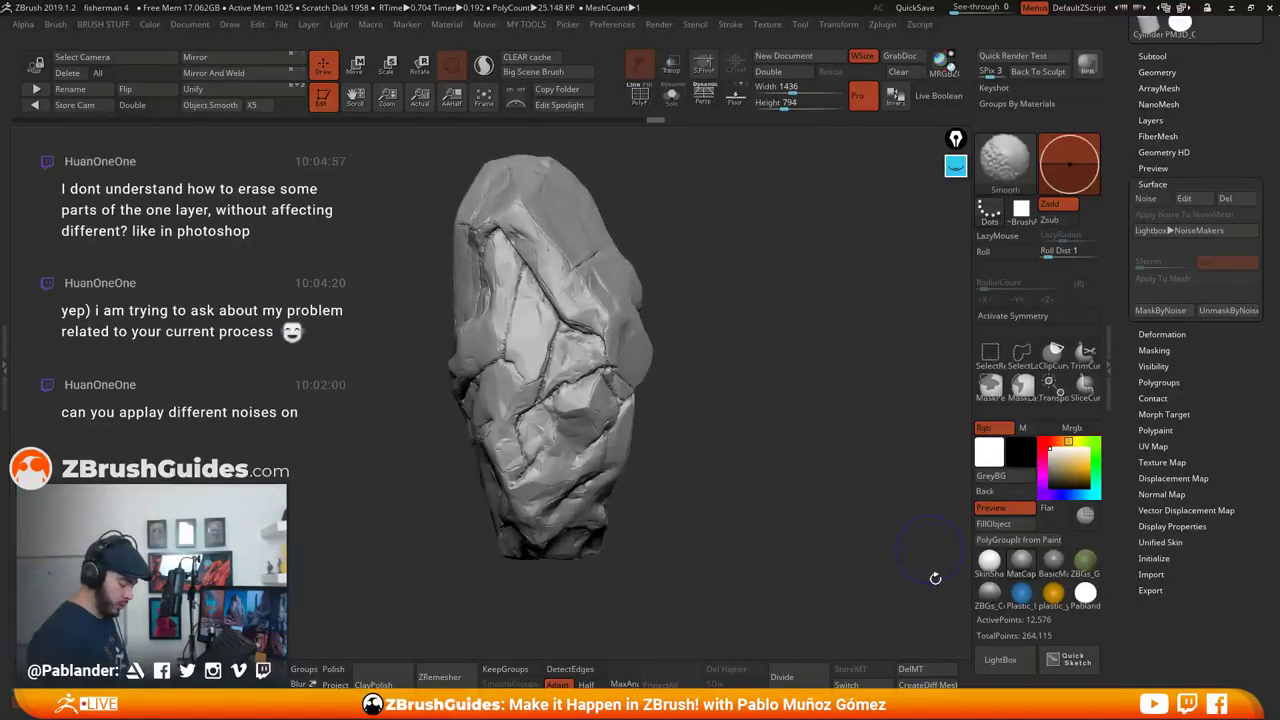
Delete the stored morph target and try the Morph brush on the rock without it
click(910, 668)
alt+drag(775, 432, 769, 456)
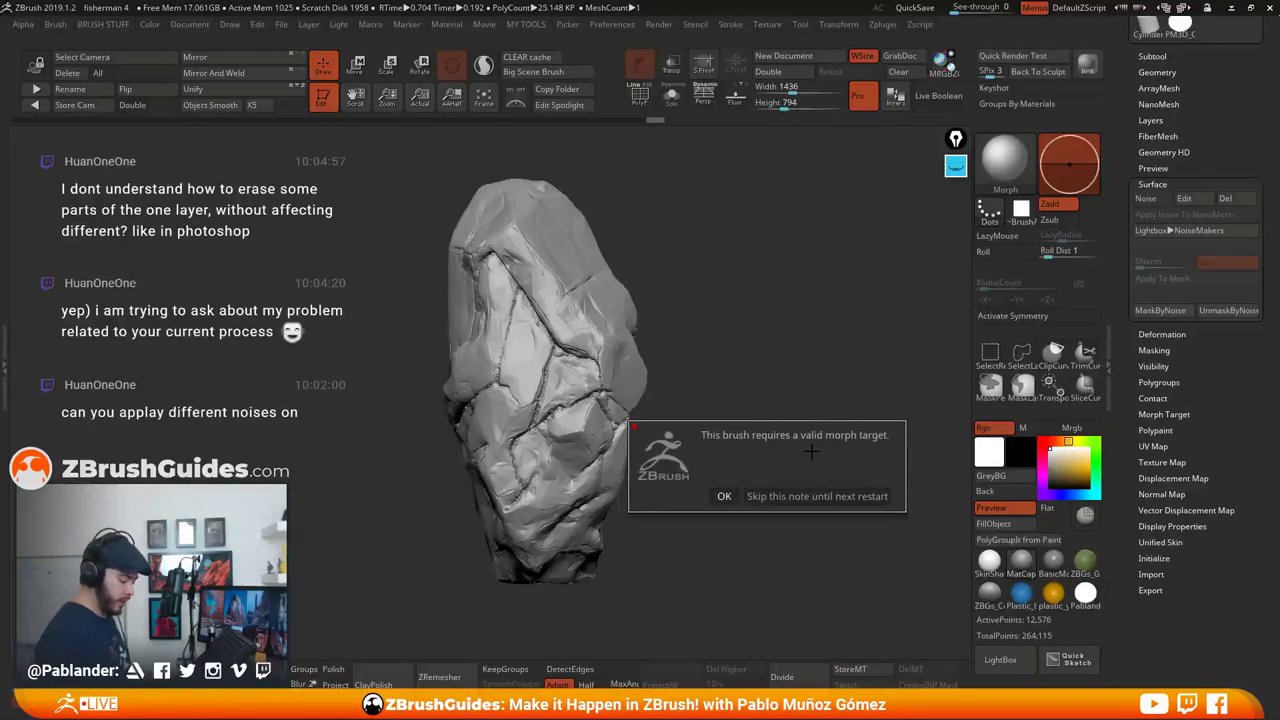
key(Escape)
Select the Move brush and collapse the Surface settings
key(1)
key(2)
click(766, 151)
drag(651, 314, 871, 294)
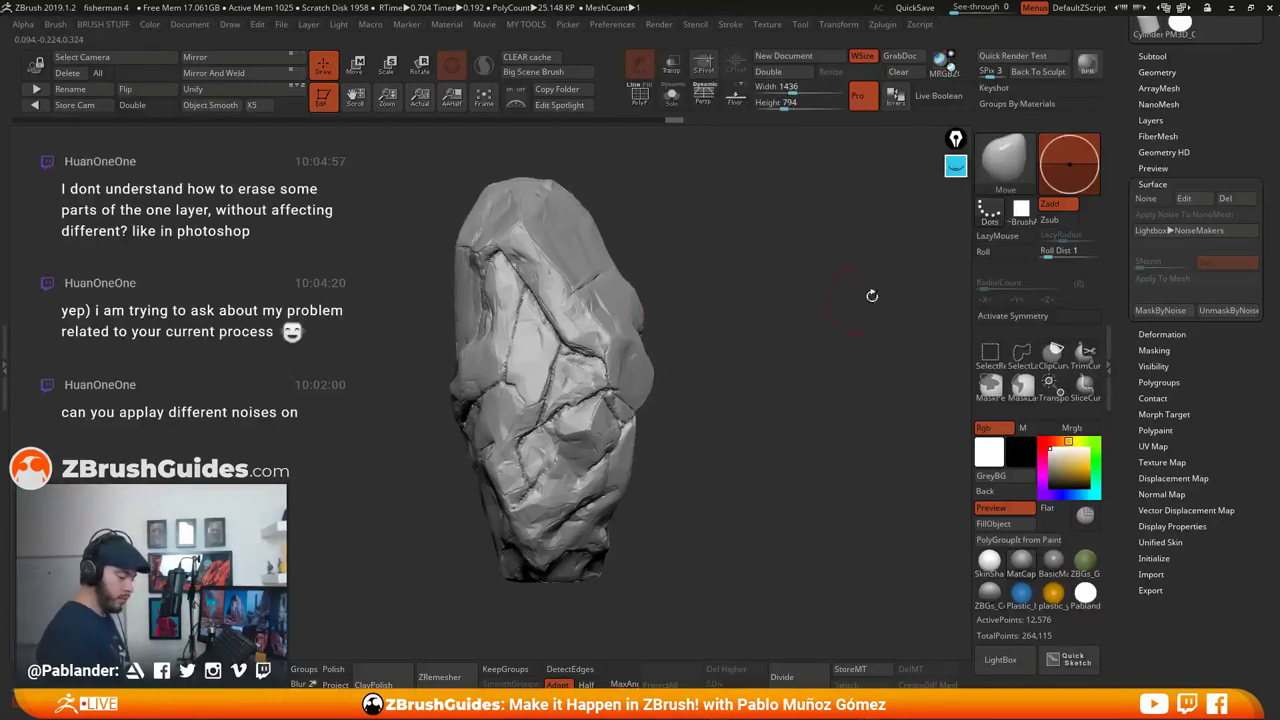
click(1183, 182)
drag(1190, 131, 1189, 277)
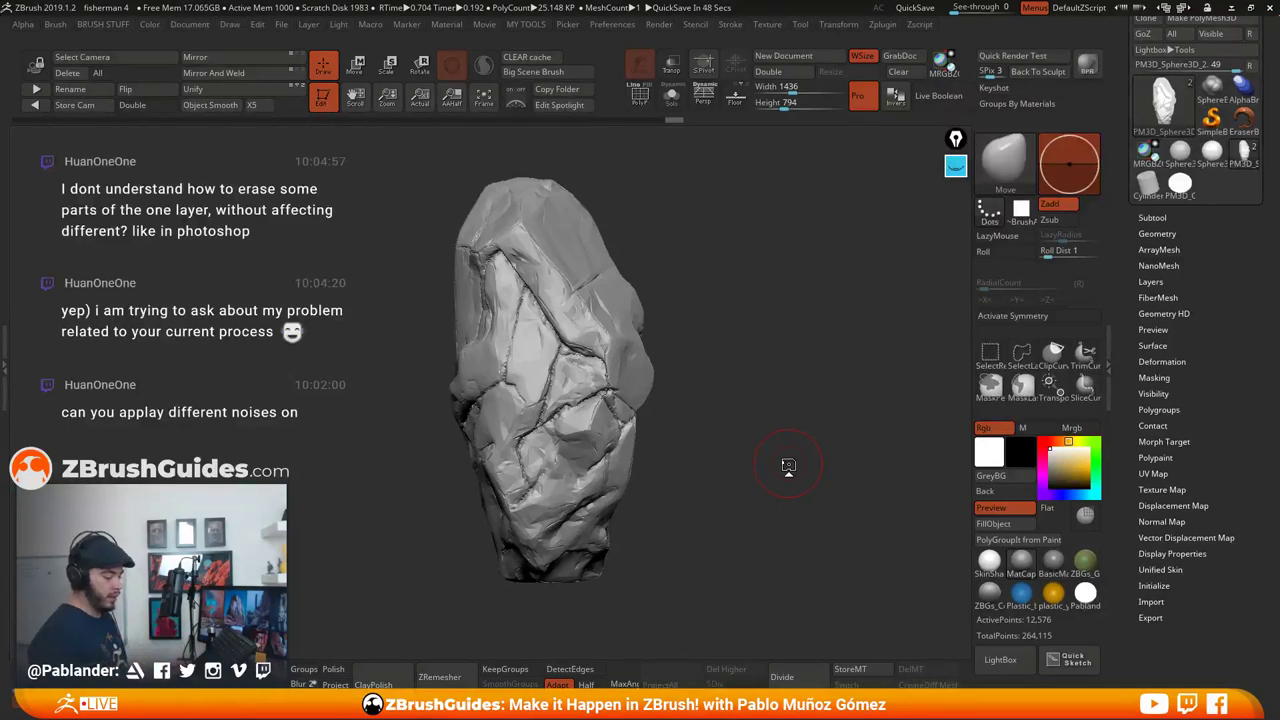
Examine the decimated rock from several angles and briefly toggle its wireframe
drag(750, 488, 750, 484)
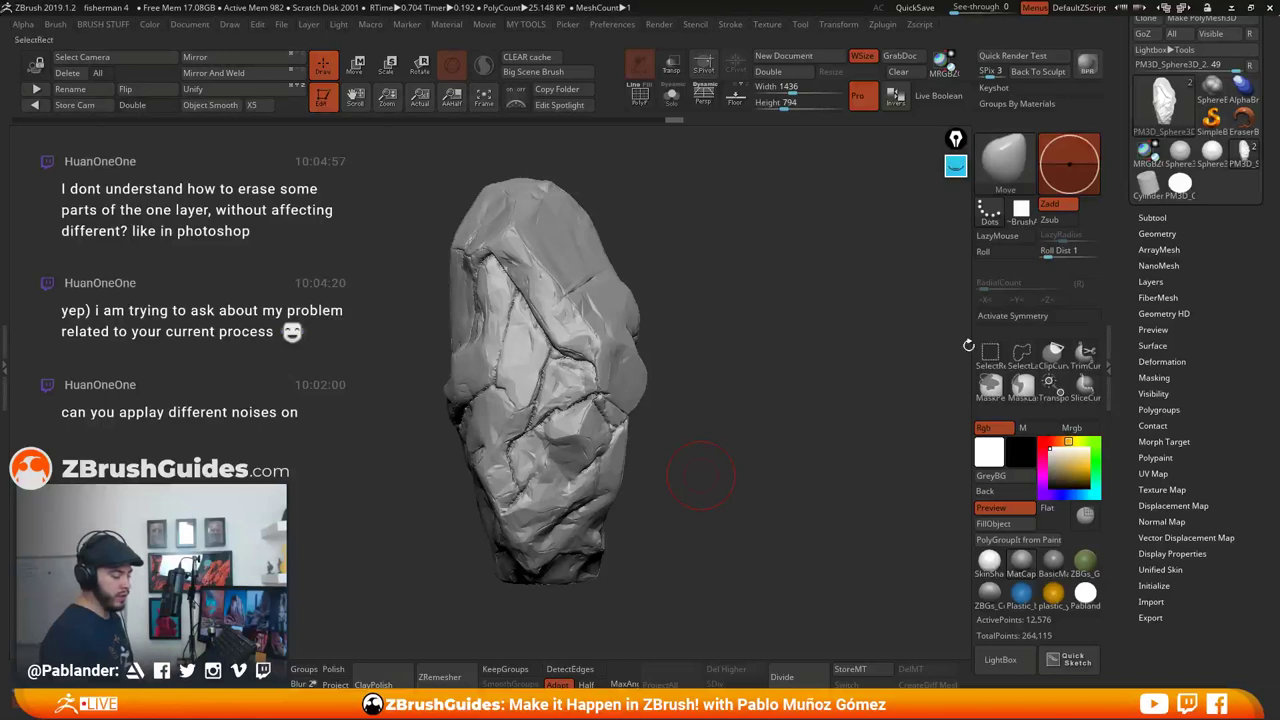
drag(796, 421, 800, 425)
alt+drag(725, 467, 712, 458)
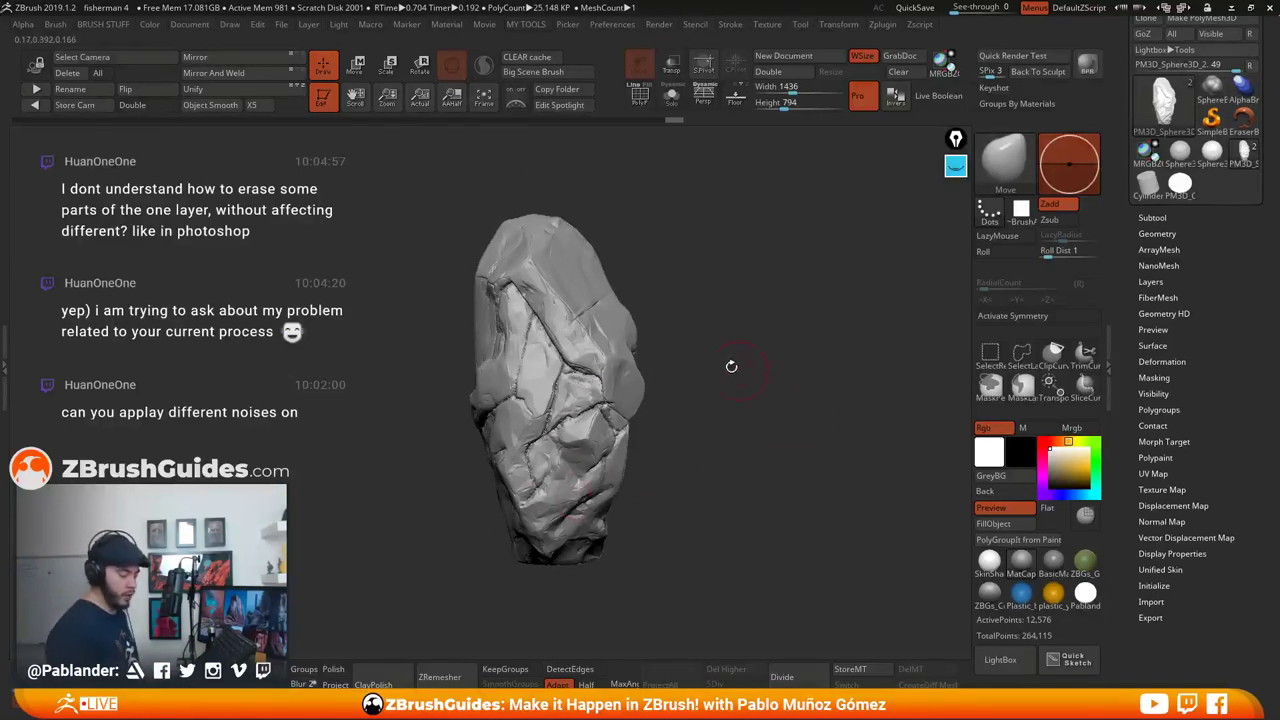
mouse_move(754, 406)
mouse_down()
mouse_move(771, 409)
mouse_move(762, 424)
mouse_move(780, 428)
mouse_move(798, 476)
mouse_move(799, 465)
mouse_up()
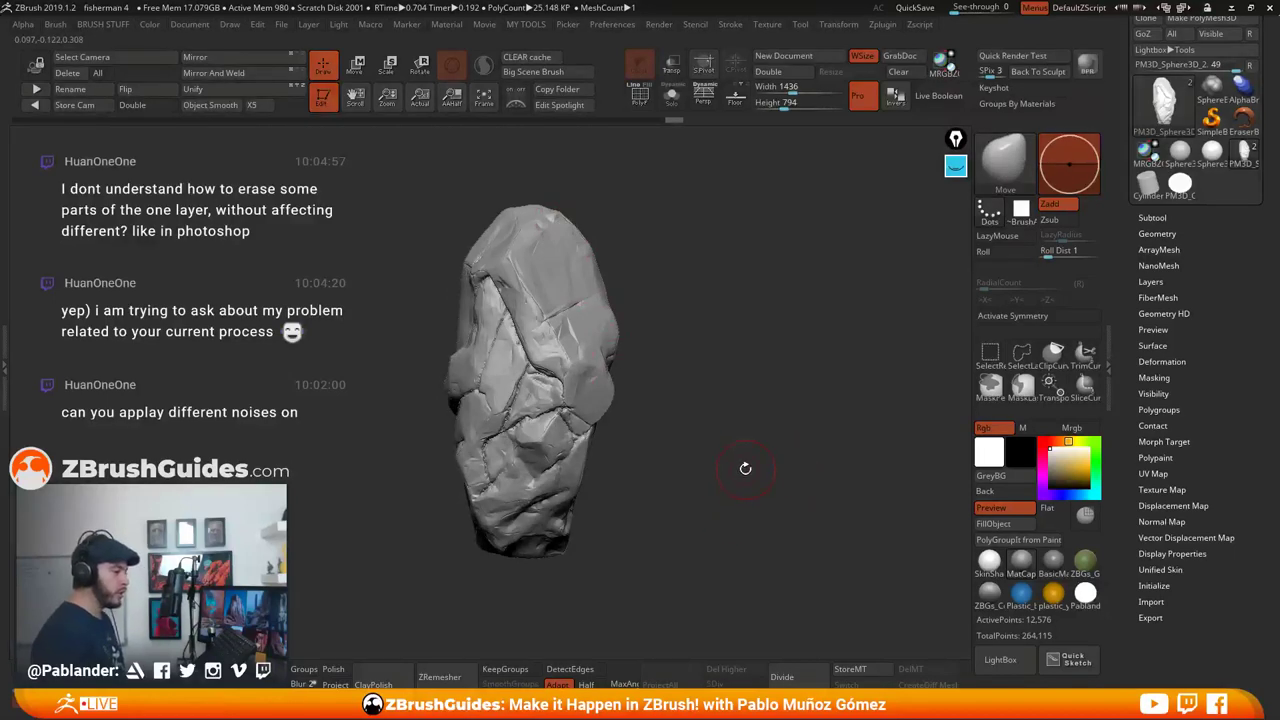
mouse_move(732, 338)
mouse_down()
mouse_move(773, 349)
mouse_move(761, 353)
mouse_move(786, 366)
mouse_move(809, 434)
mouse_up()
drag(798, 512, 780, 505)
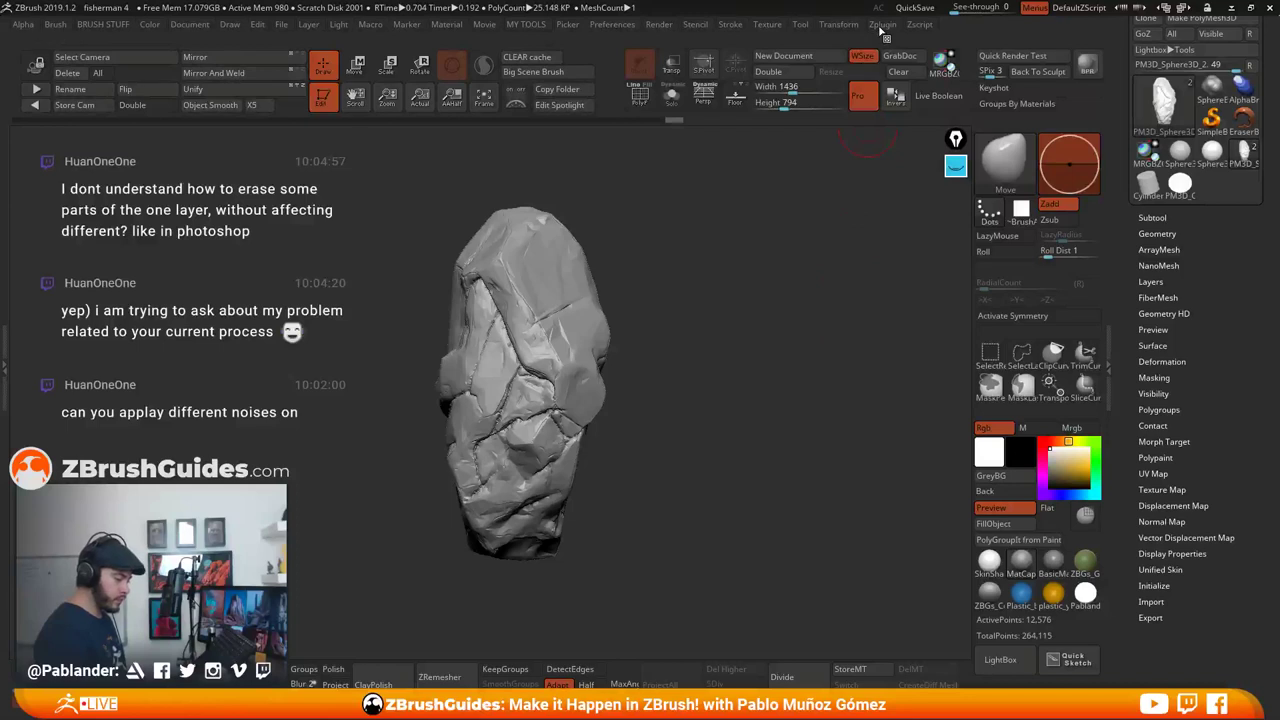
click(638, 100)
click(638, 100)
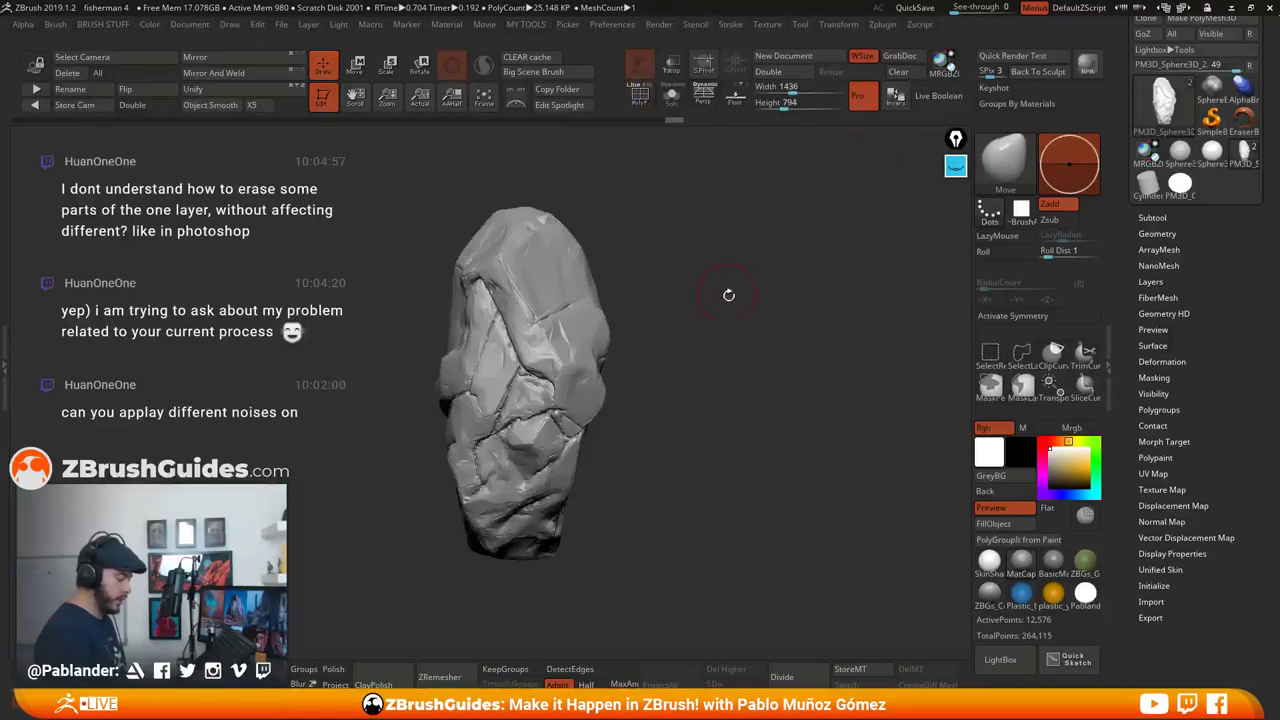
Open the subtool list and review the rock from slightly different angles
click(1205, 219)
drag(1124, 344, 1134, 324)
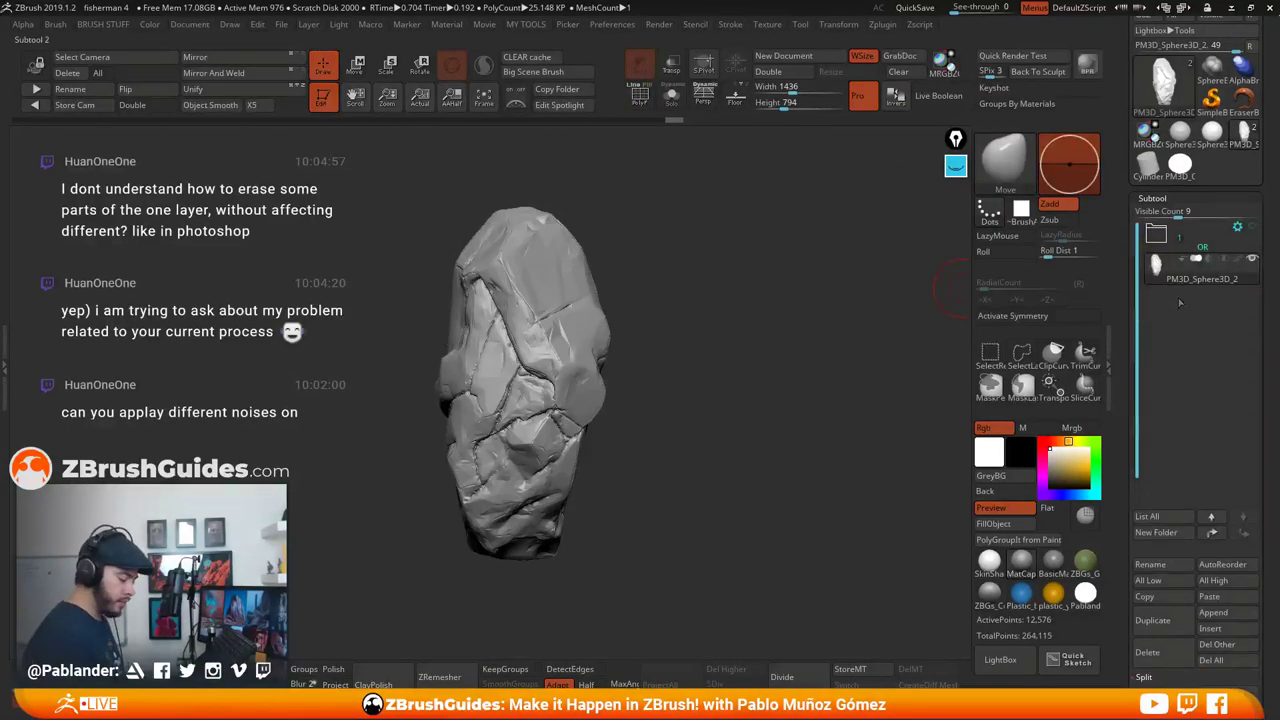
drag(764, 405, 755, 411)
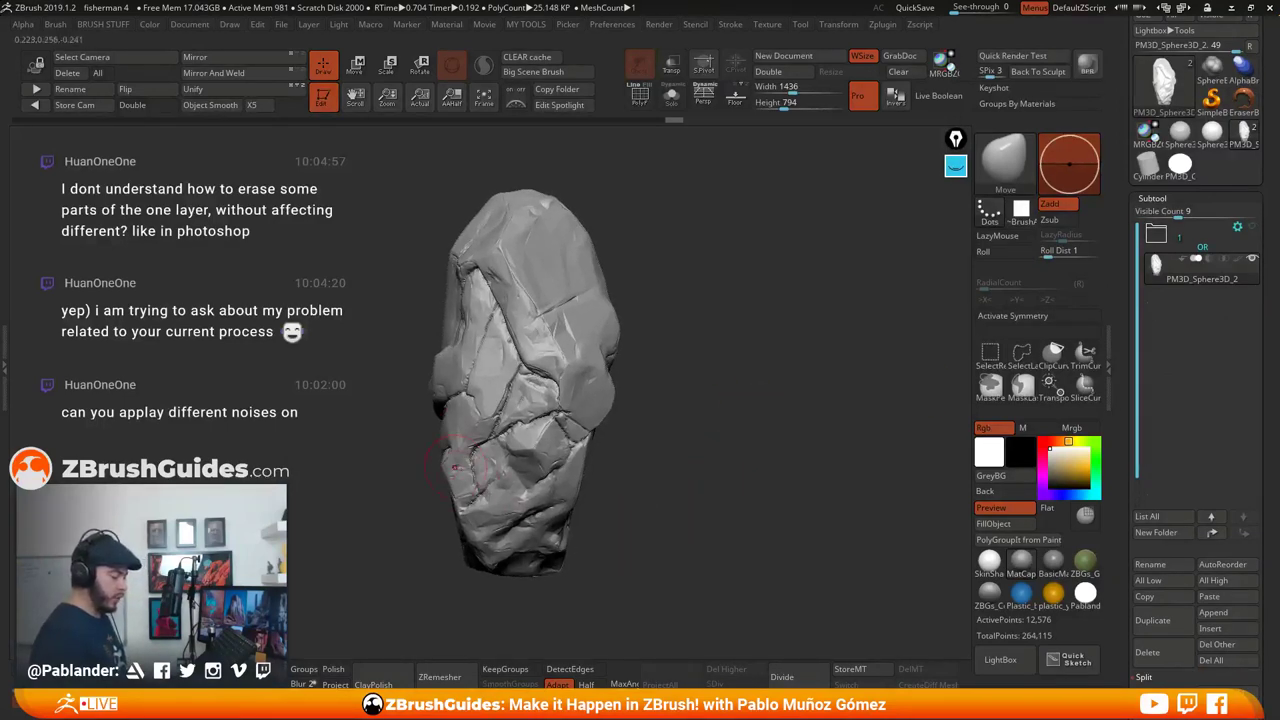
mouse_move(709, 371)
mouse_down()
mouse_move(686, 403)
mouse_move(740, 441)
mouse_move(790, 425)
mouse_move(739, 294)
mouse_move(754, 315)
mouse_move(542, 411)
mouse_move(663, 454)
mouse_up()
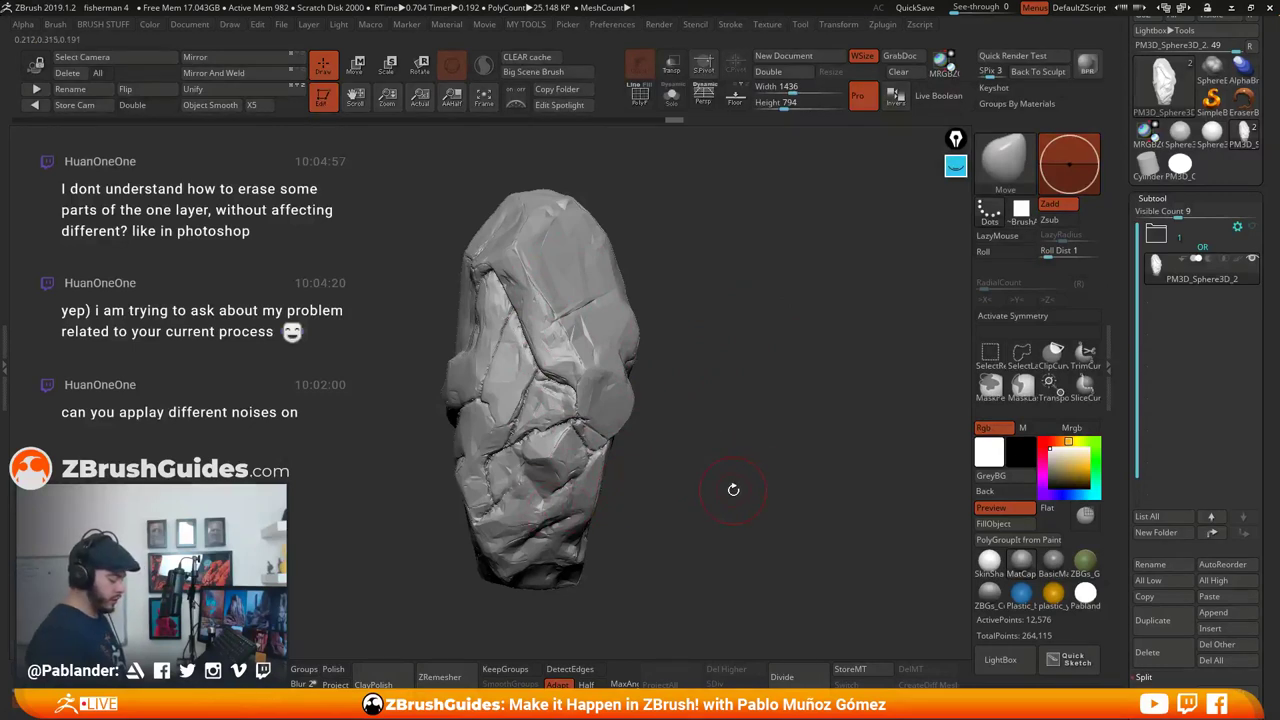
drag(748, 472, 934, 316)
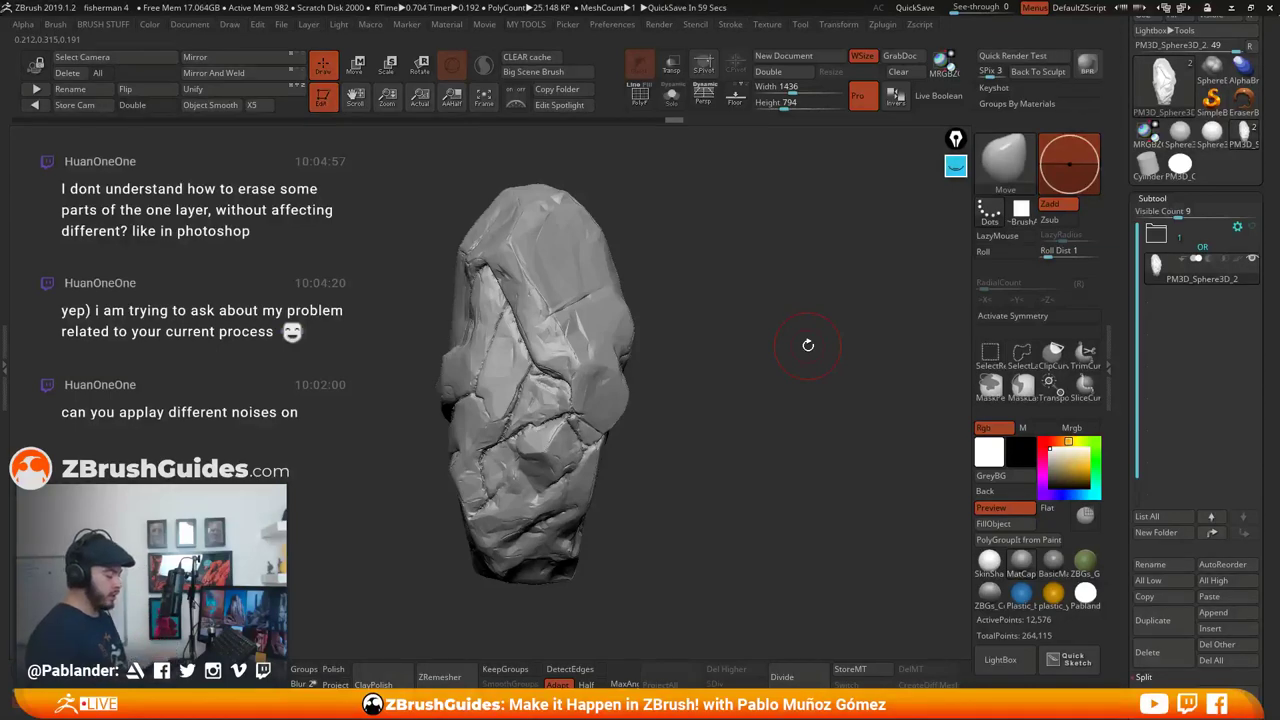
Create a new InsertMesh brush from the active decimated rock
click(1015, 176)
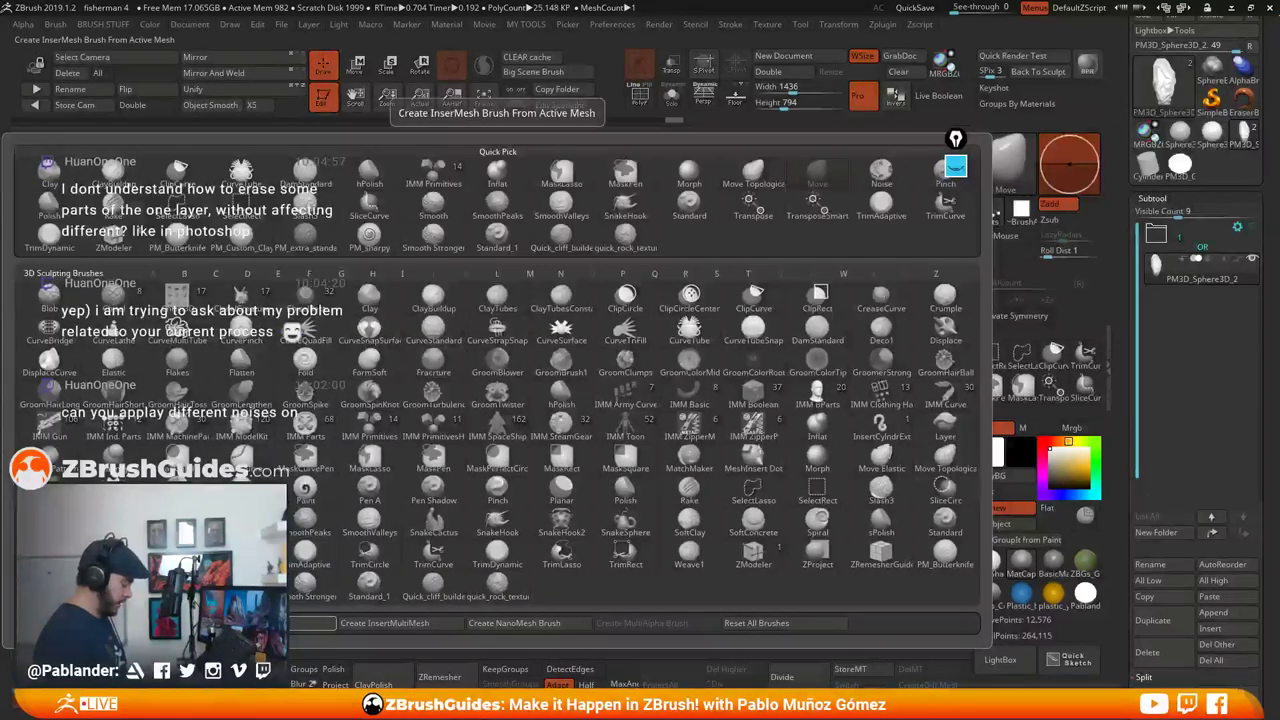
click(1007, 176)
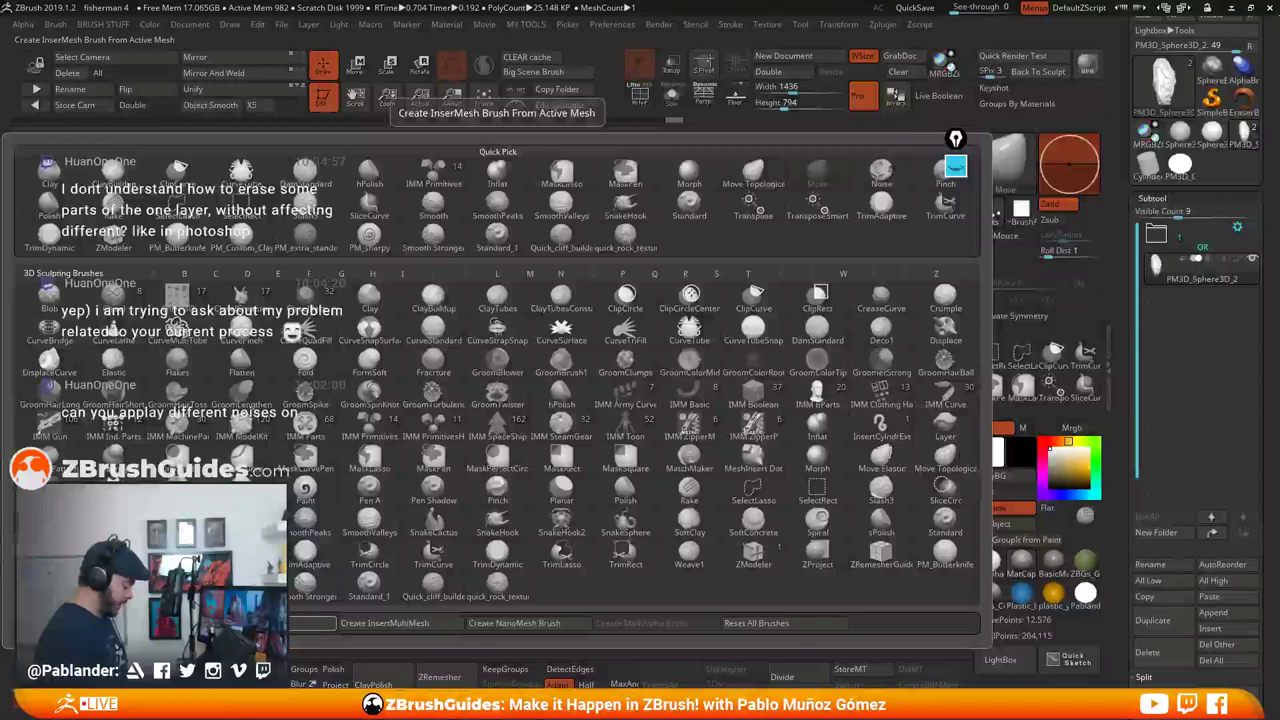
click(300, 623)
click(568, 245)
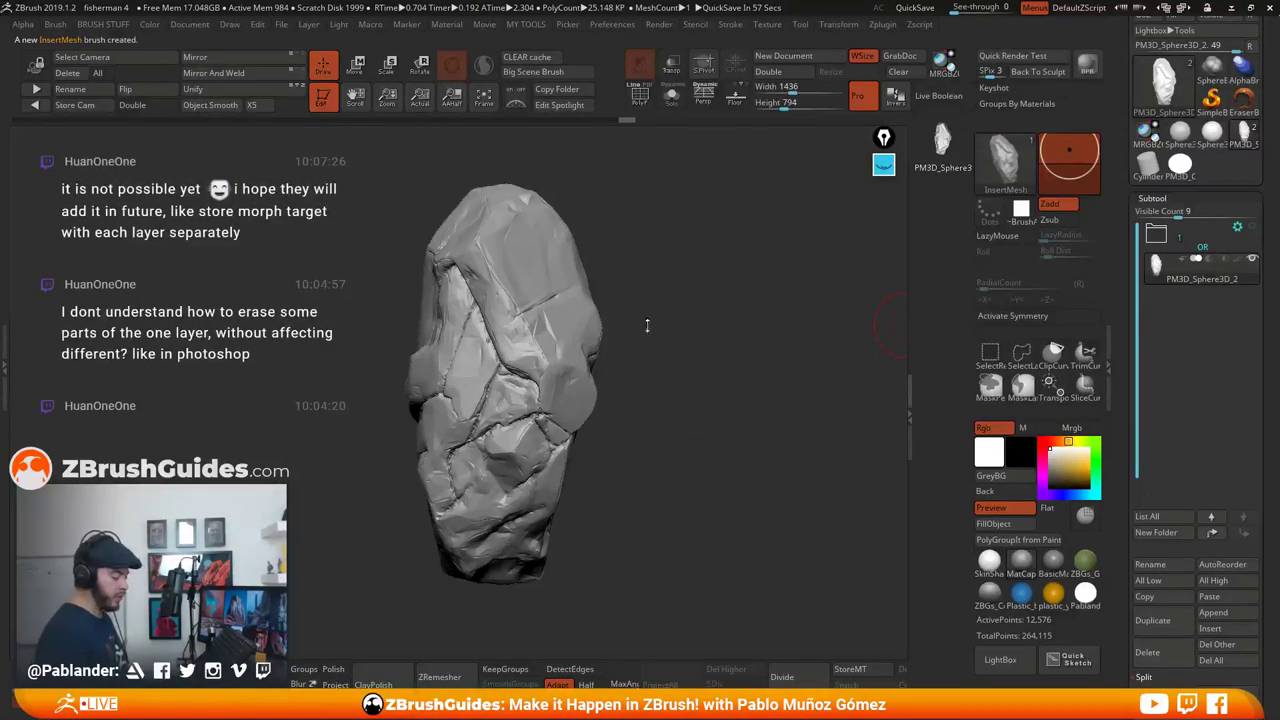
Try the new InsertMesh brush by inserting several rock copies of varied size and angle around the original rock
mouse_move(697, 334)
mouse_down()
mouse_move(694, 303)
mouse_move(689, 338)
mouse_move(650, 325)
mouse_up()
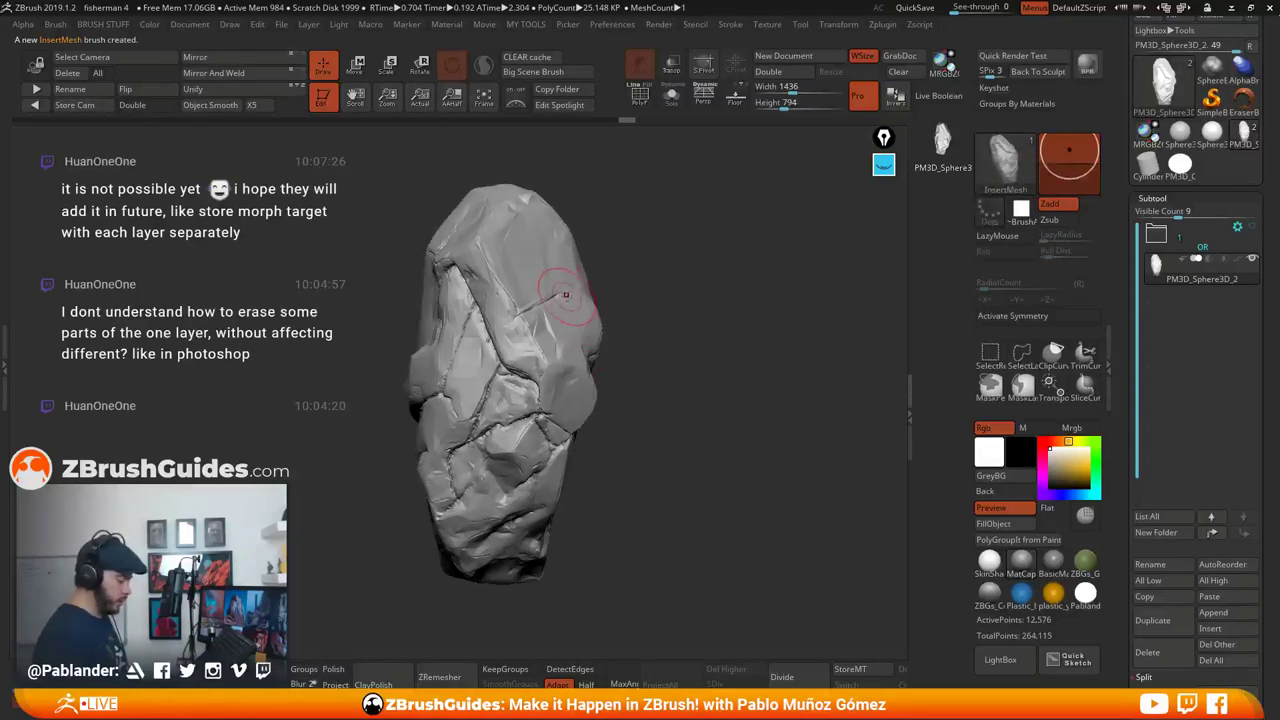
drag(563, 296, 594, 373)
drag(514, 317, 554, 543)
drag(448, 317, 442, 460)
drag(503, 406, 506, 495)
mouse_move(720, 471)
mouse_down()
mouse_move(642, 462)
mouse_move(734, 454)
mouse_up()
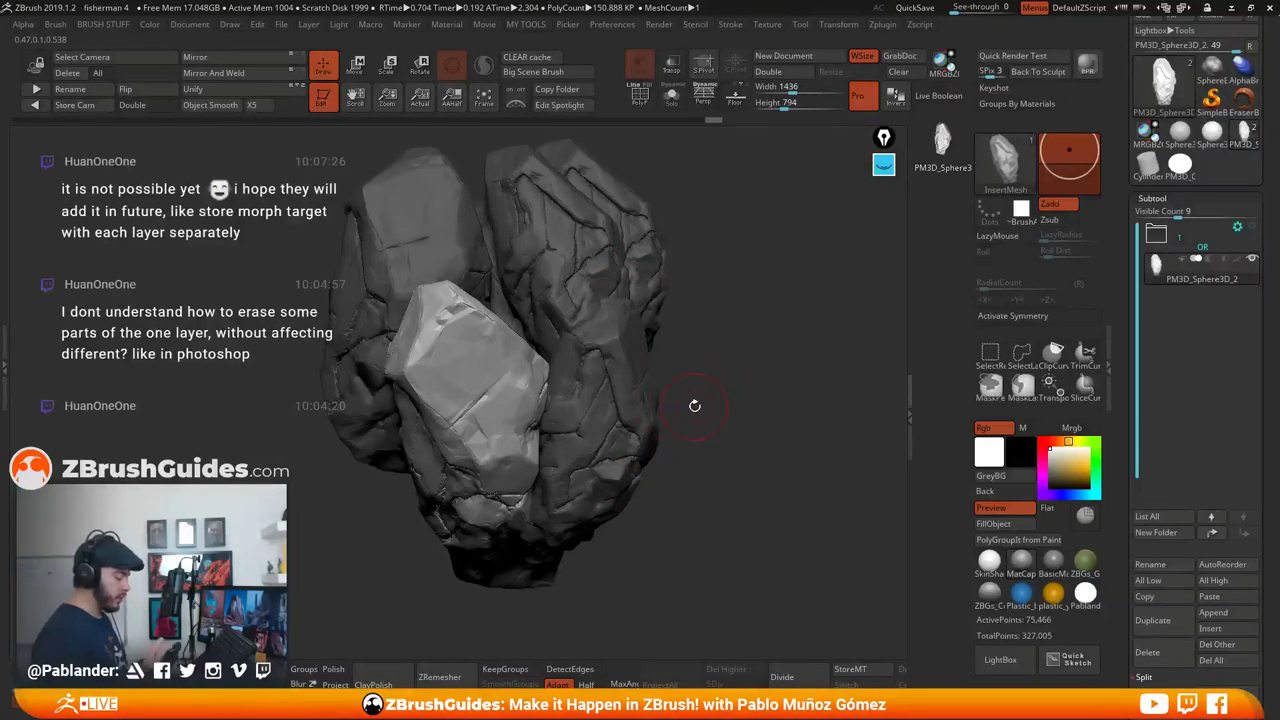
drag(493, 286, 565, 424)
drag(688, 392, 788, 392)
drag(408, 488, 384, 622)
drag(746, 460, 676, 478)
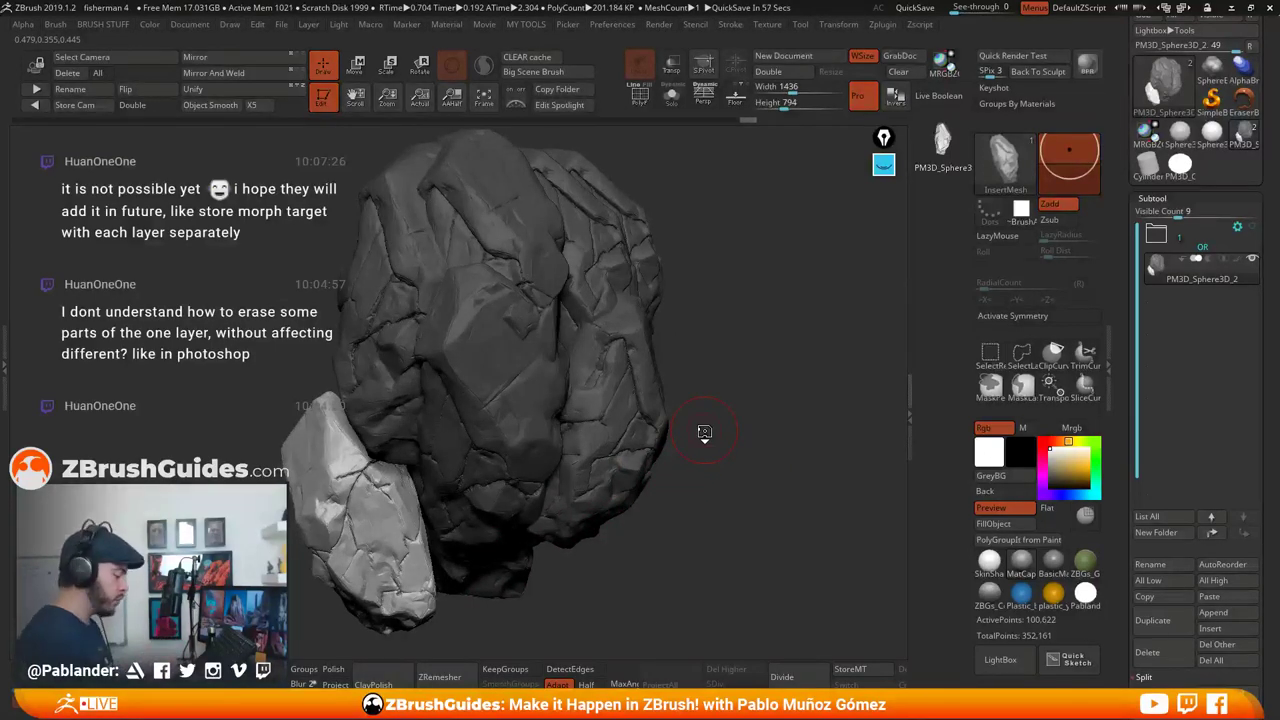
Undo all the inserted rock copies until only the original rock is left
mouse_move(850, 246)
mouse_down()
mouse_move(749, 366)
mouse_move(762, 338)
mouse_up()
key(ctrl+z)
key(ctrl+z)
key(ctrl+z)
key(ctrl+z)
key(ctrl+z)
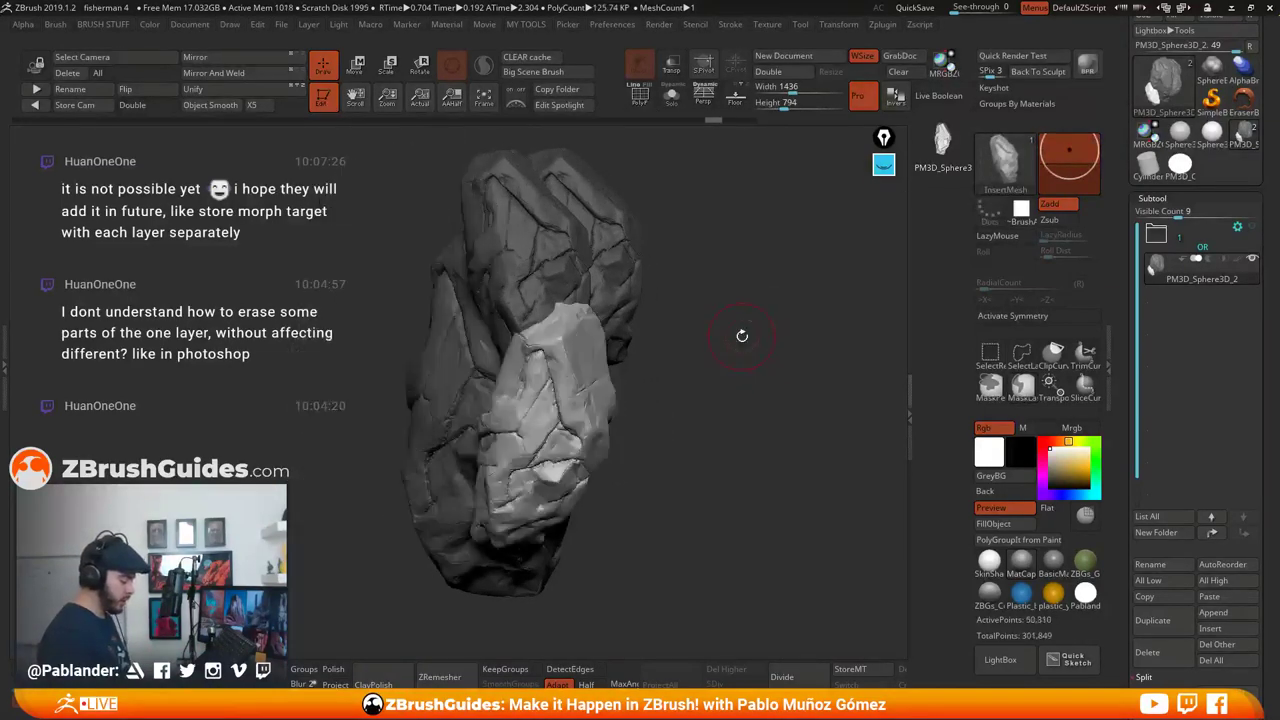
key(ctrl+z)
key(ctrl+z)
key(ctrl+z)
key(ctrl+z)
key(ctrl+z)
drag(740, 339, 741, 344)
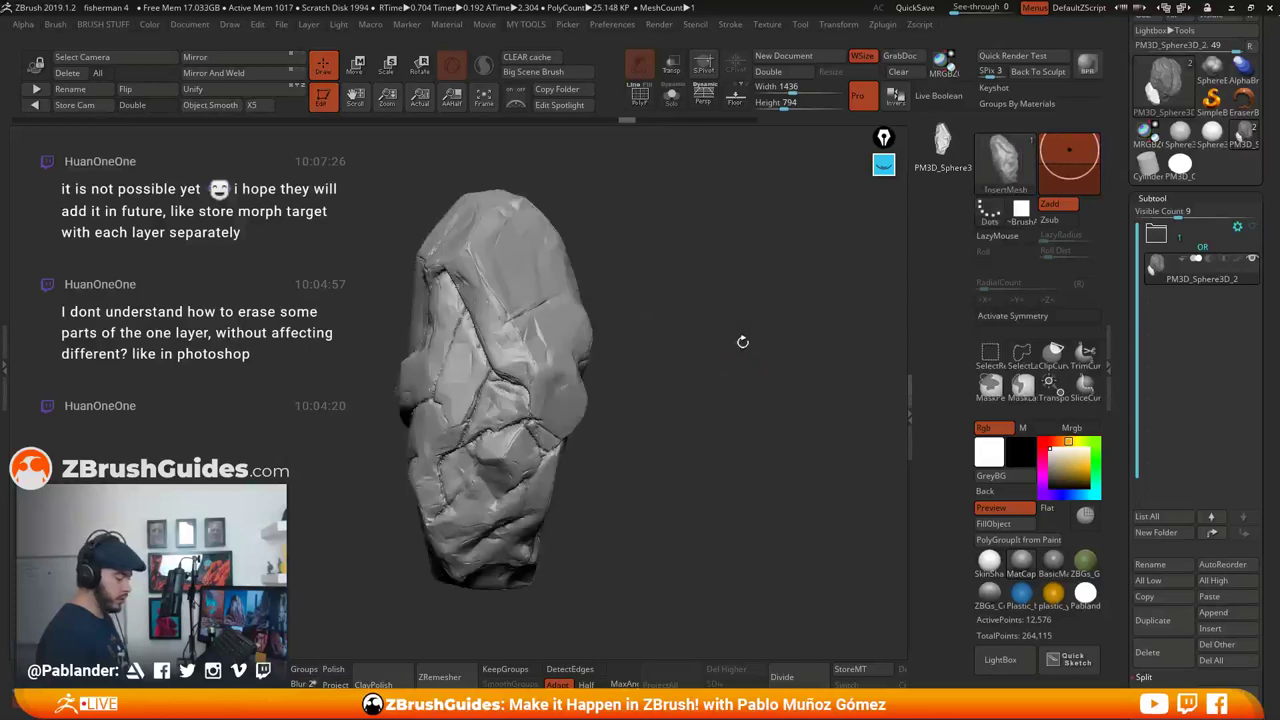
Append the rock seen from a different side to the current InsertMesh brush, skipping the multi-mesh note until next restart
drag(707, 408, 595, 486)
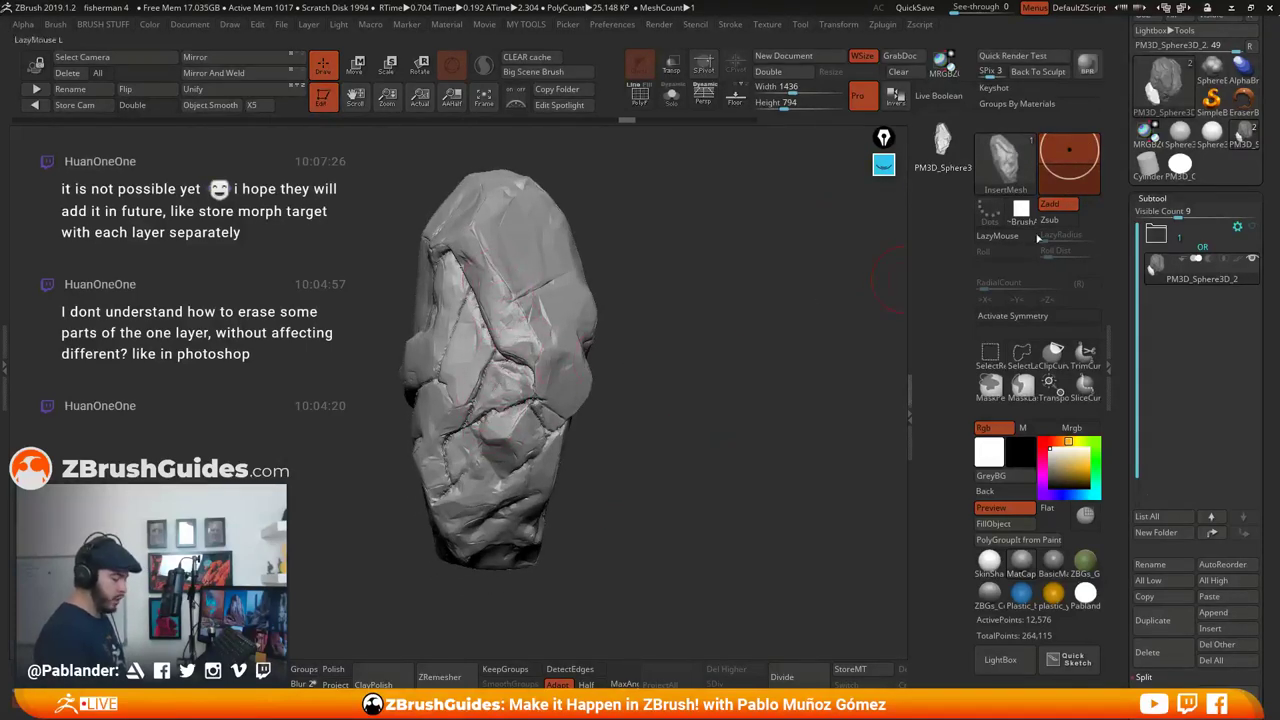
mouse_move(1037, 206)
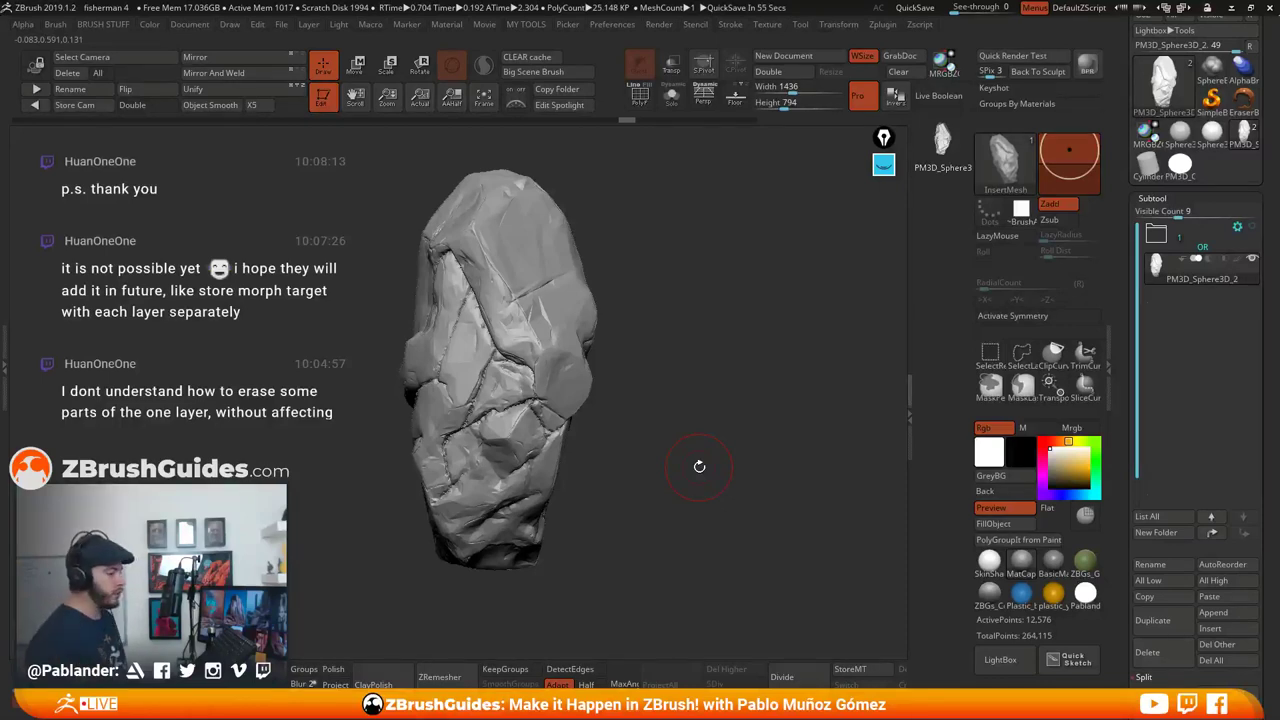
mouse_move(734, 371)
mouse_down()
mouse_move(671, 377)
mouse_move(690, 387)
mouse_up()
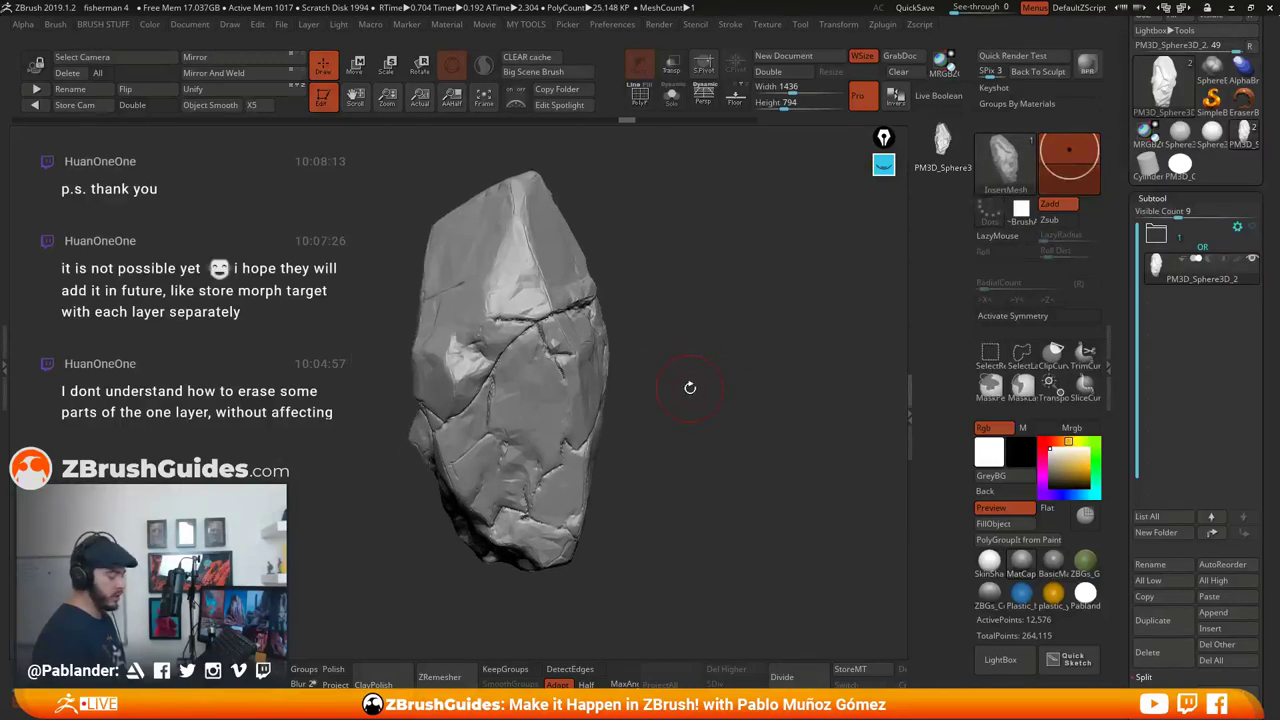
click(1005, 160)
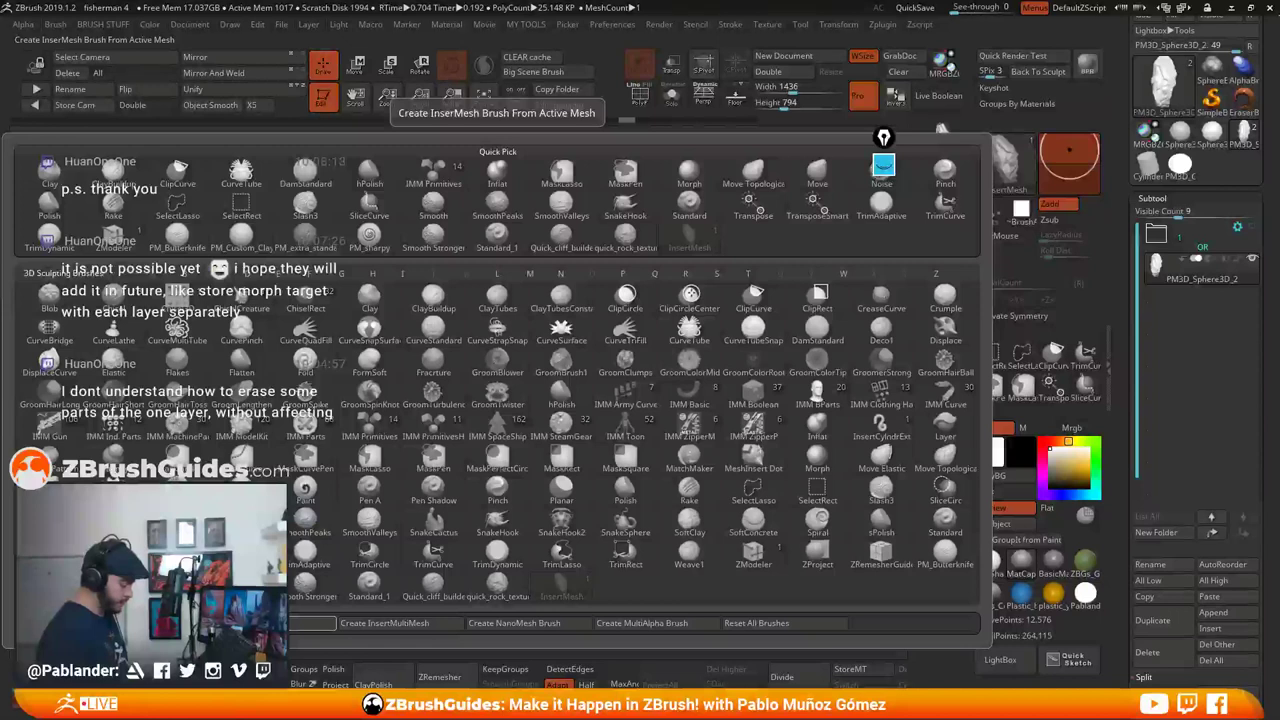
click(315, 622)
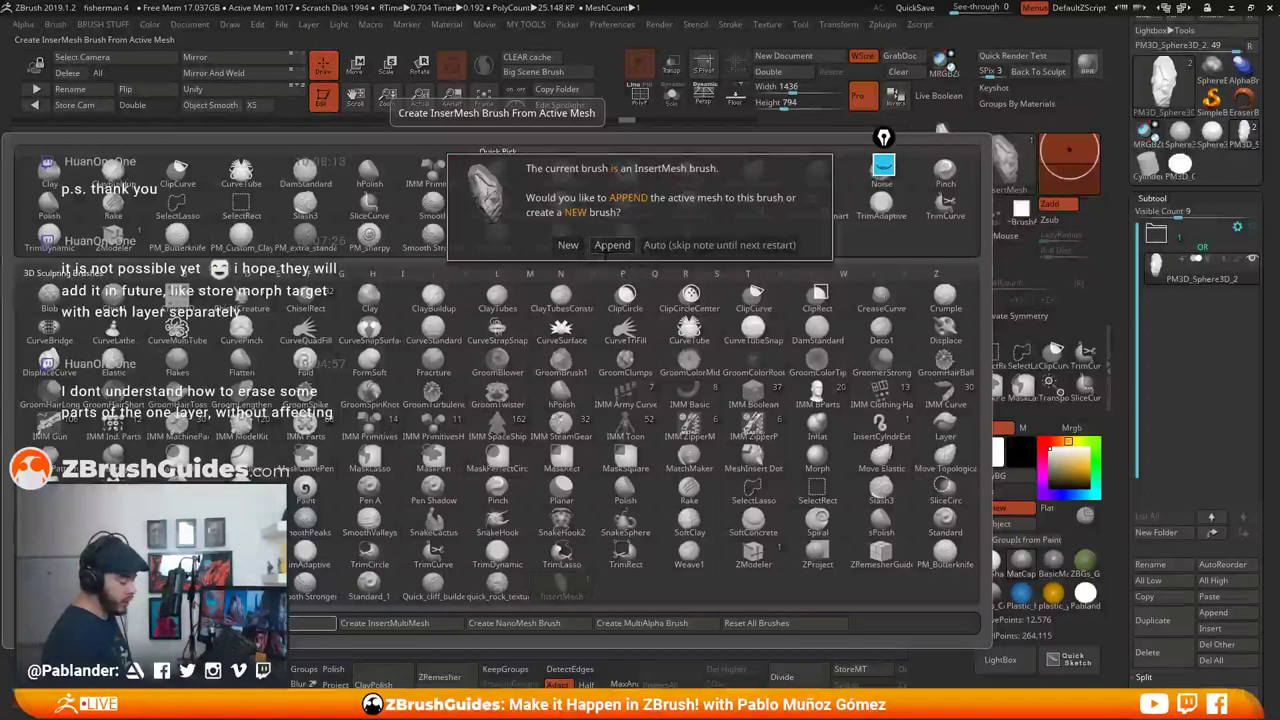
click(601, 246)
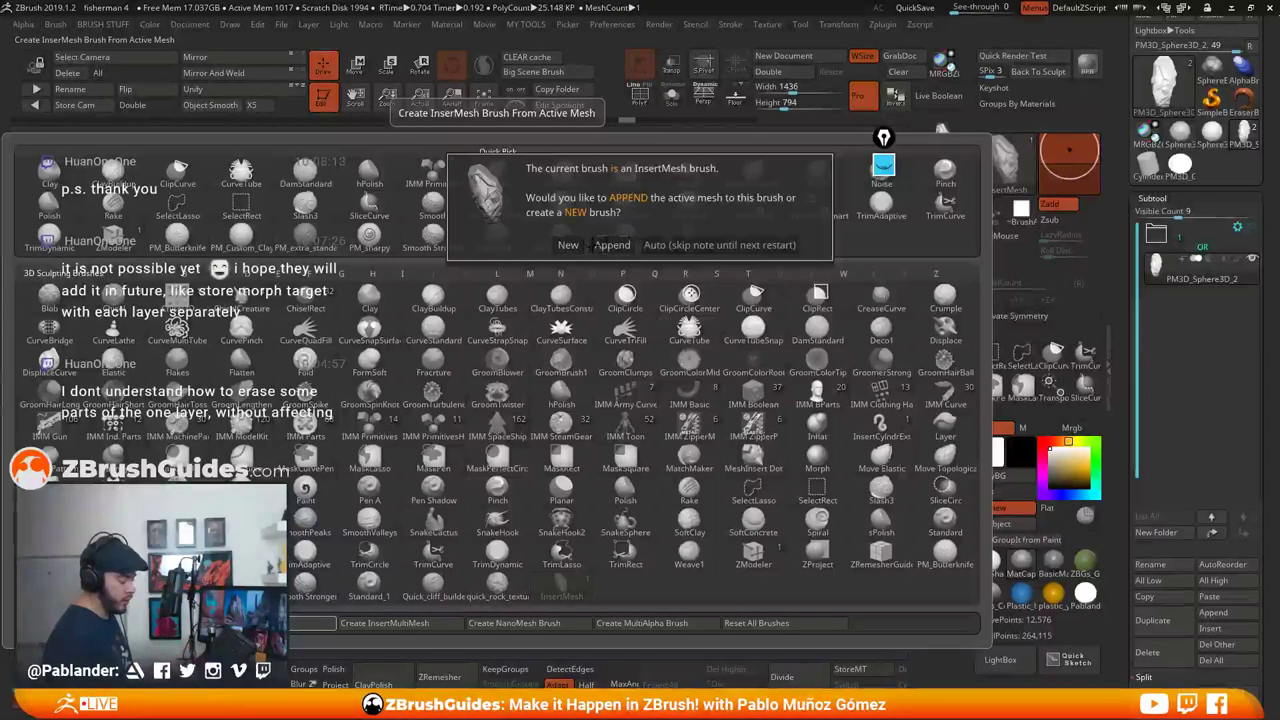
click(610, 245)
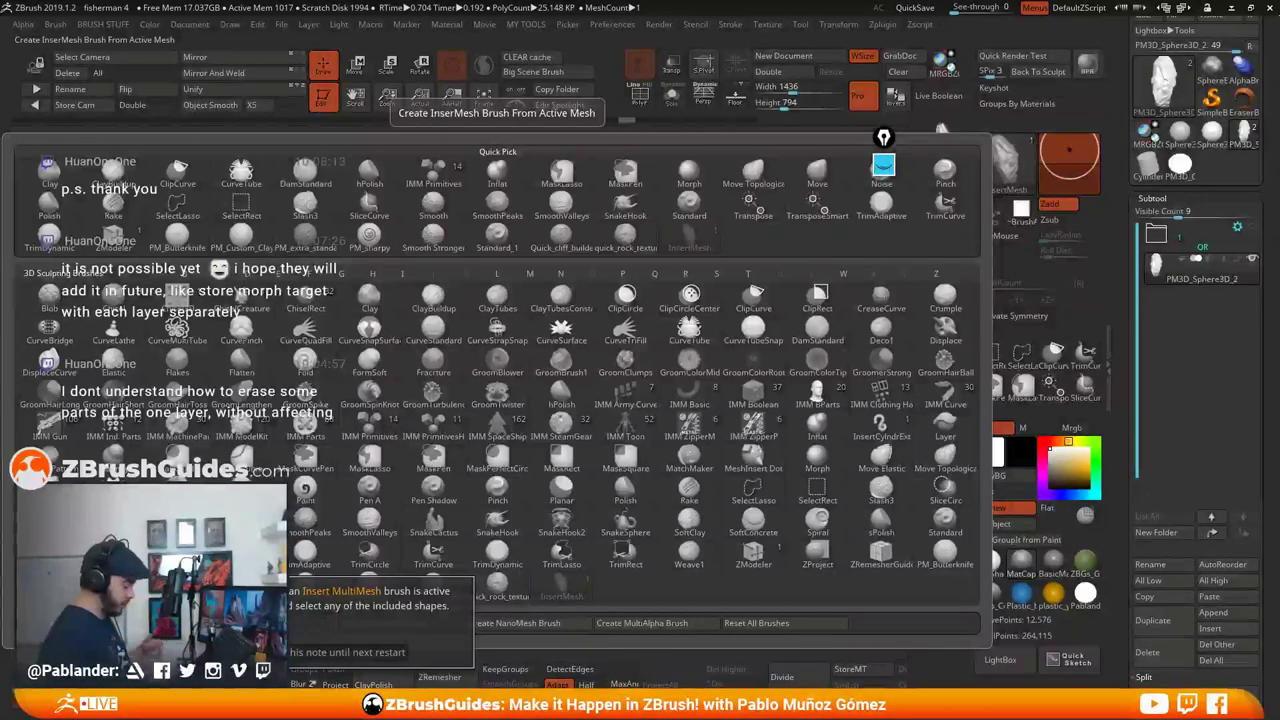
click(363, 652)
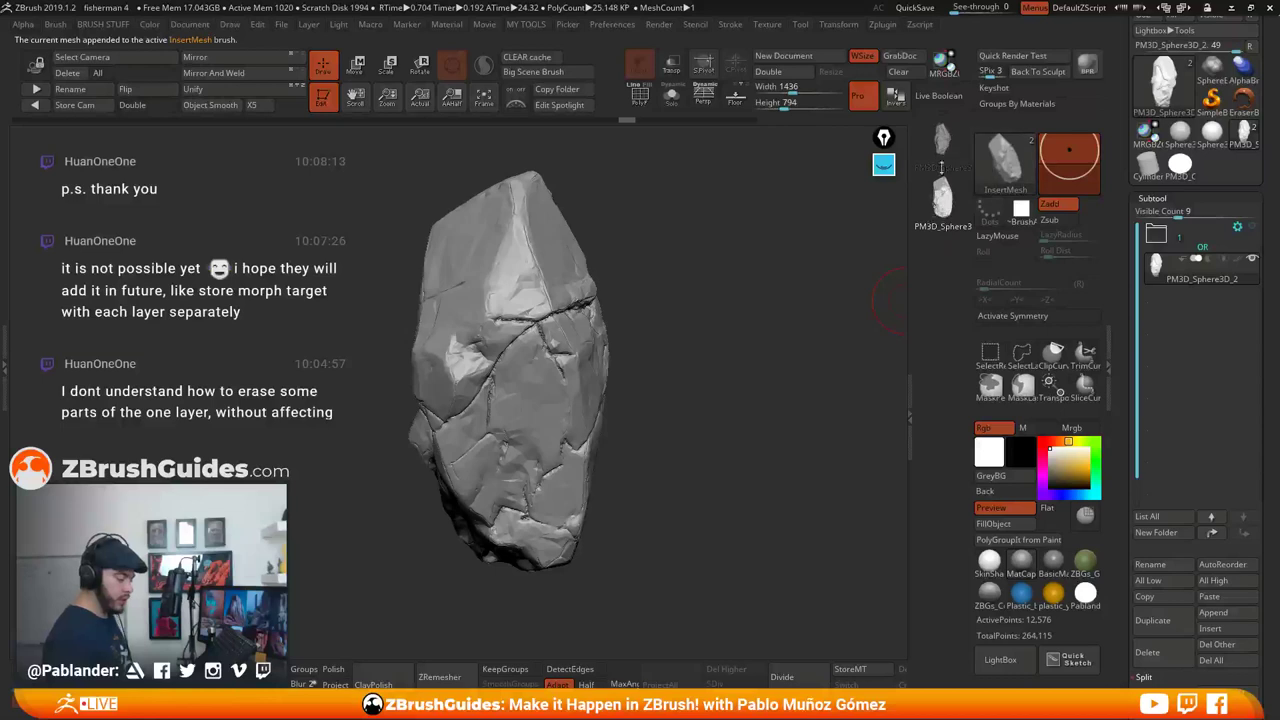
Test the brush by inserting two rocks on the original, one above the other, and undo both insertions
drag(483, 318, 543, 347)
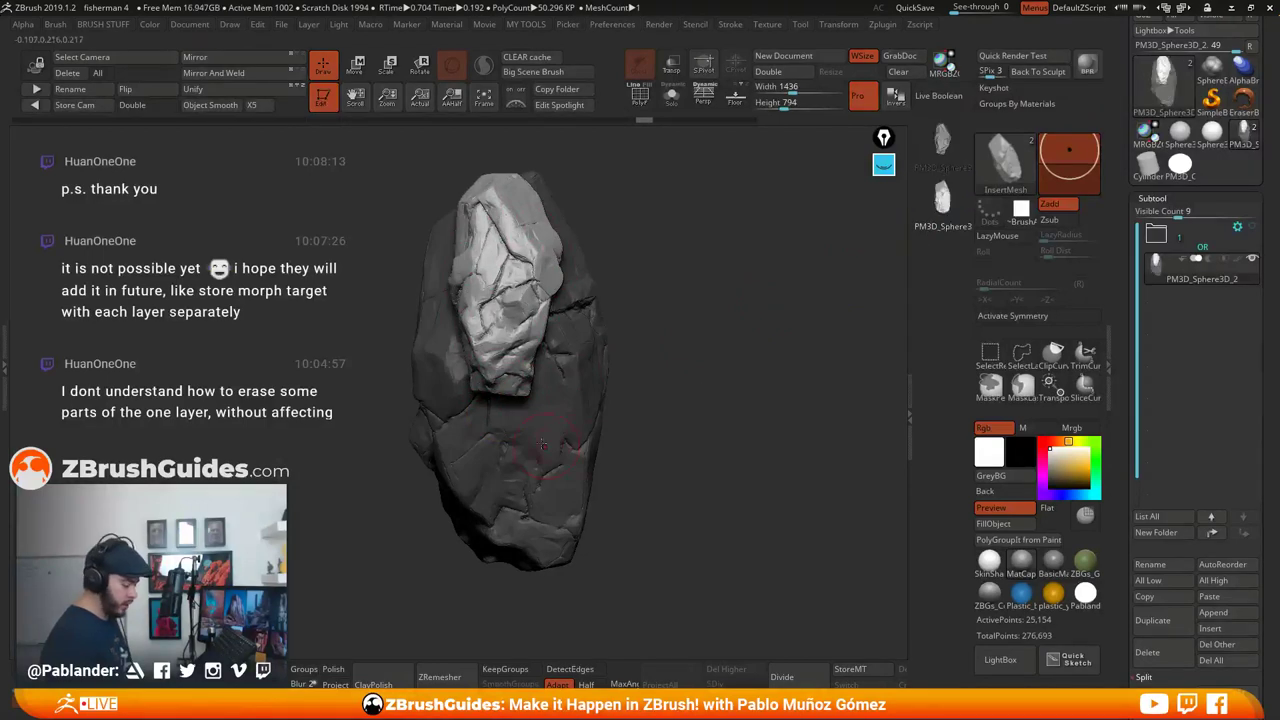
drag(540, 403, 620, 495)
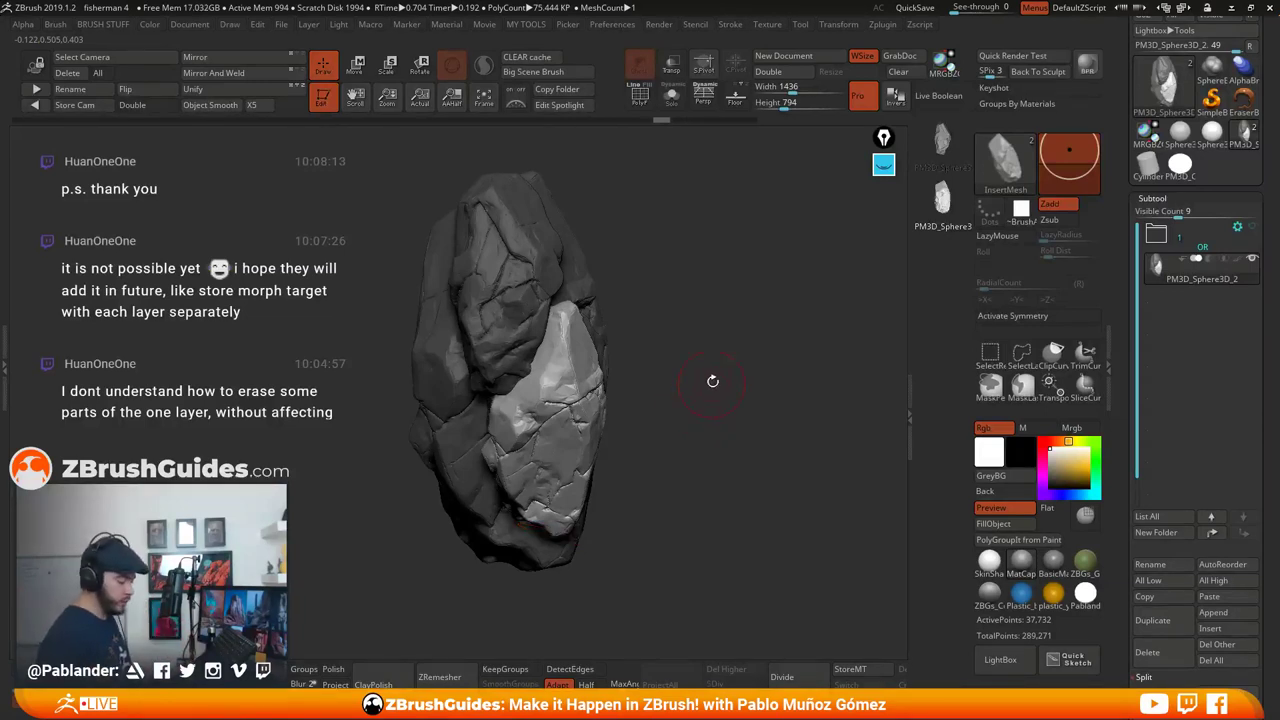
key(ctrl+z)
key(ctrl+z)
Turn the rock to a new side and append that orientation to the InsertMesh brush twice
drag(742, 386, 668, 457)
key(b)
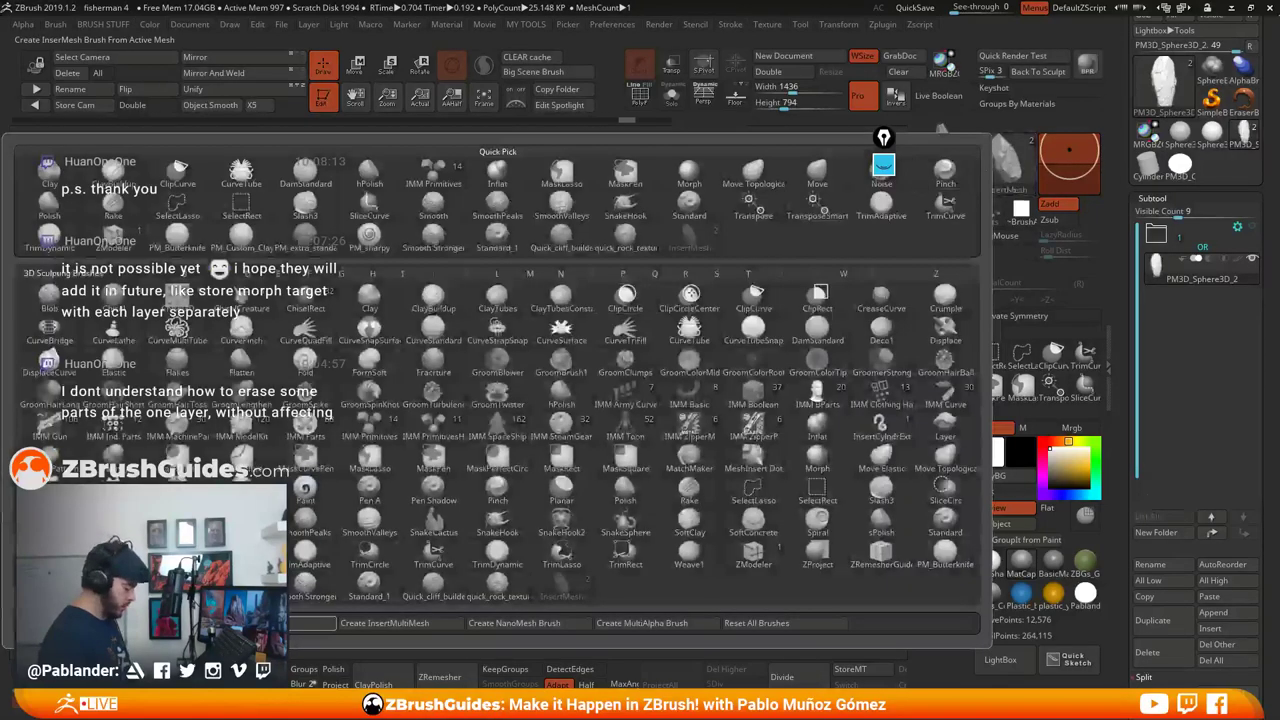
click(312, 623)
click(612, 245)
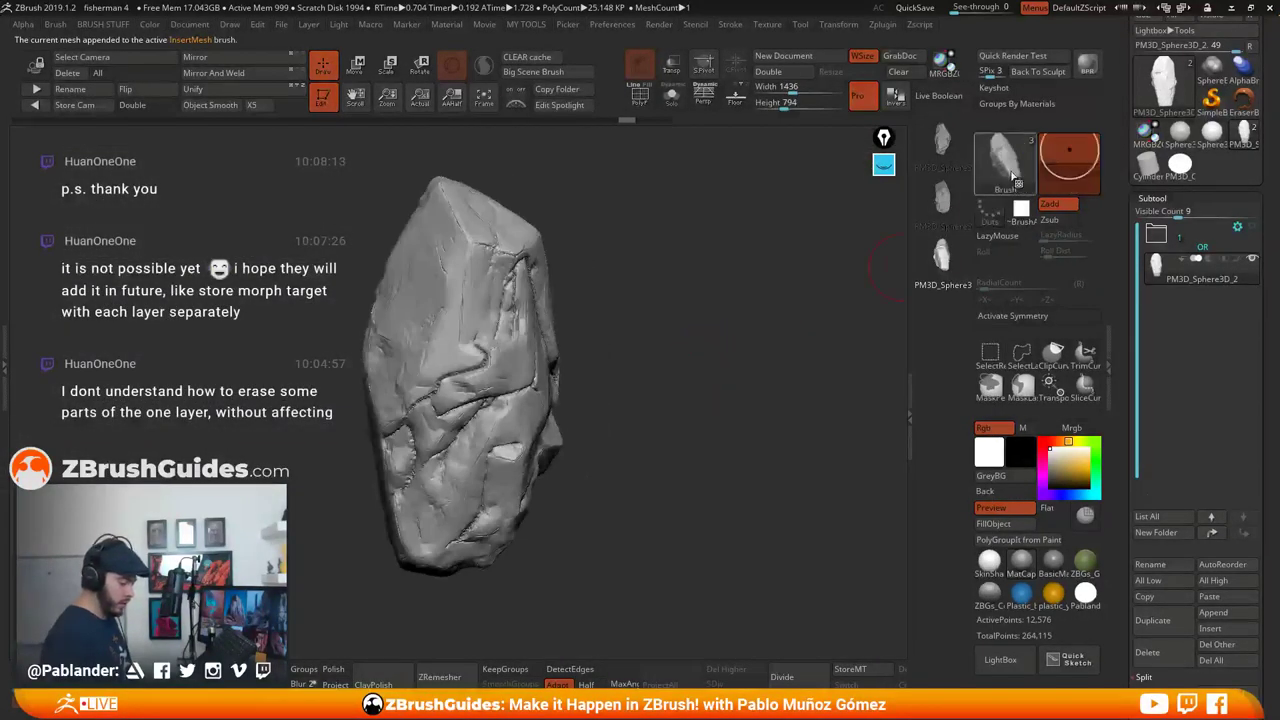
key(b)
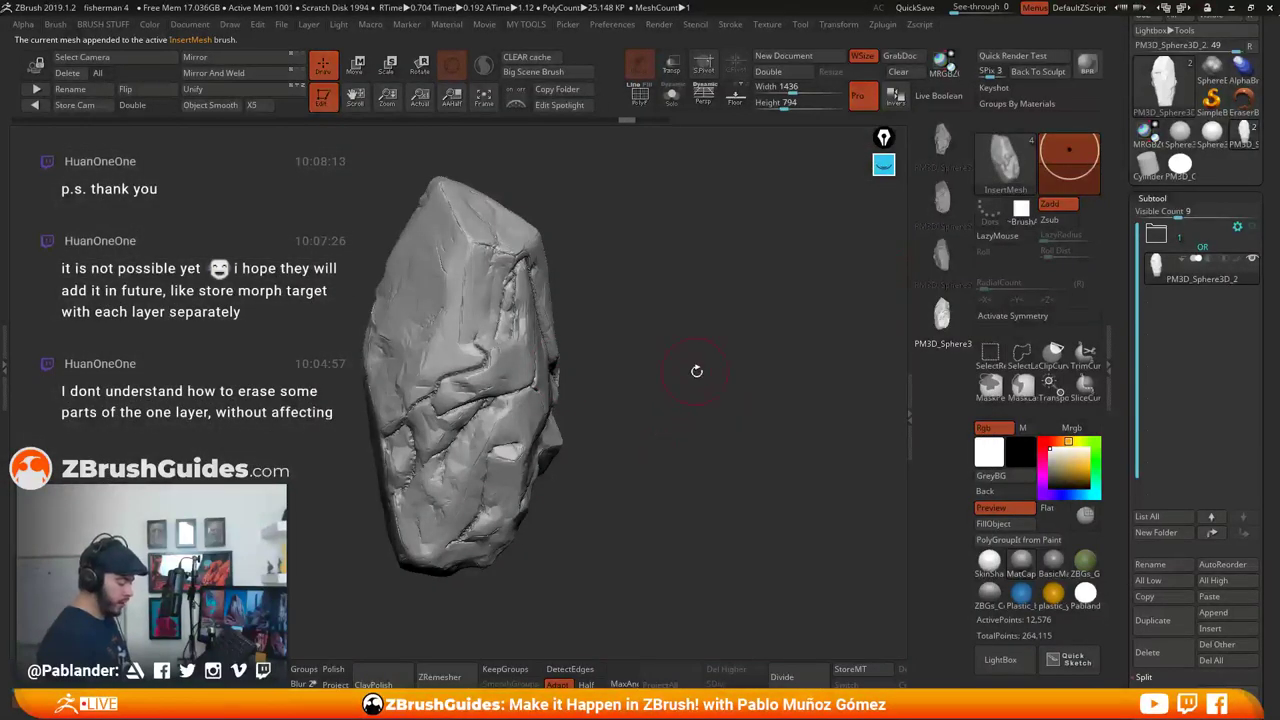
Append two more rock orientations to the InsertMesh brush, one tilted and one seen nearly end-on
drag(710, 390, 696, 432)
key(b)
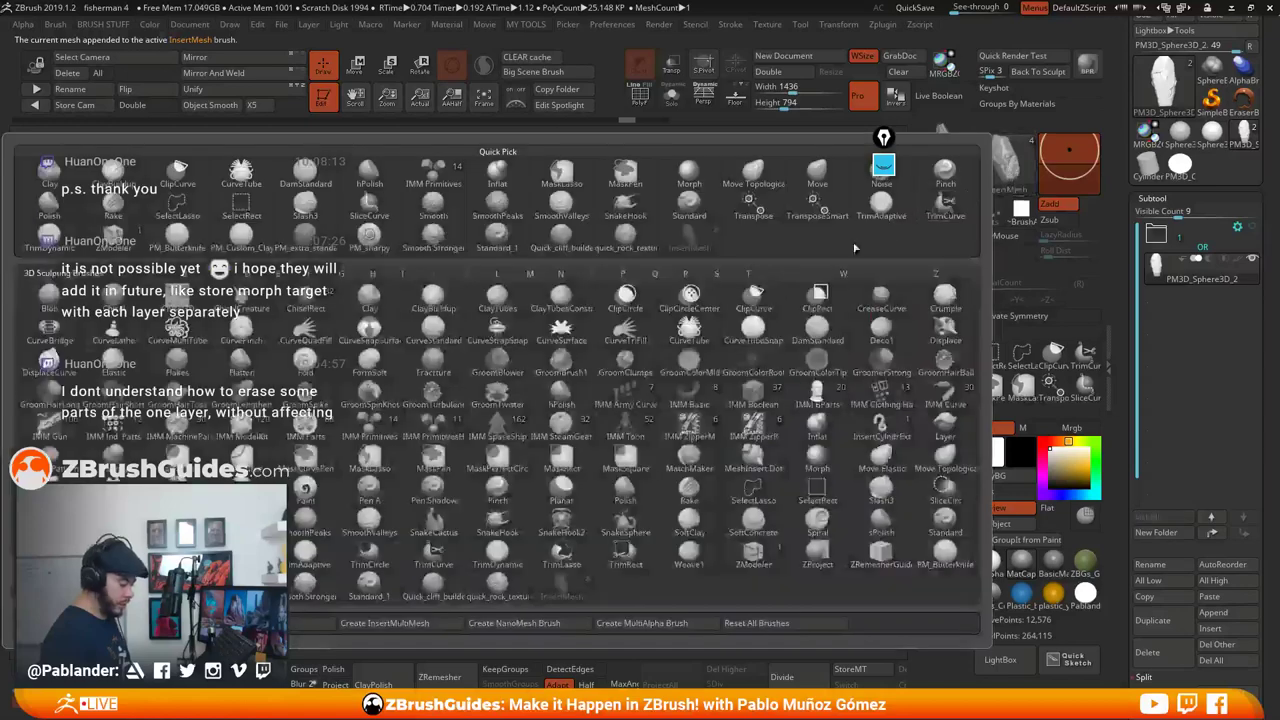
click(300, 623)
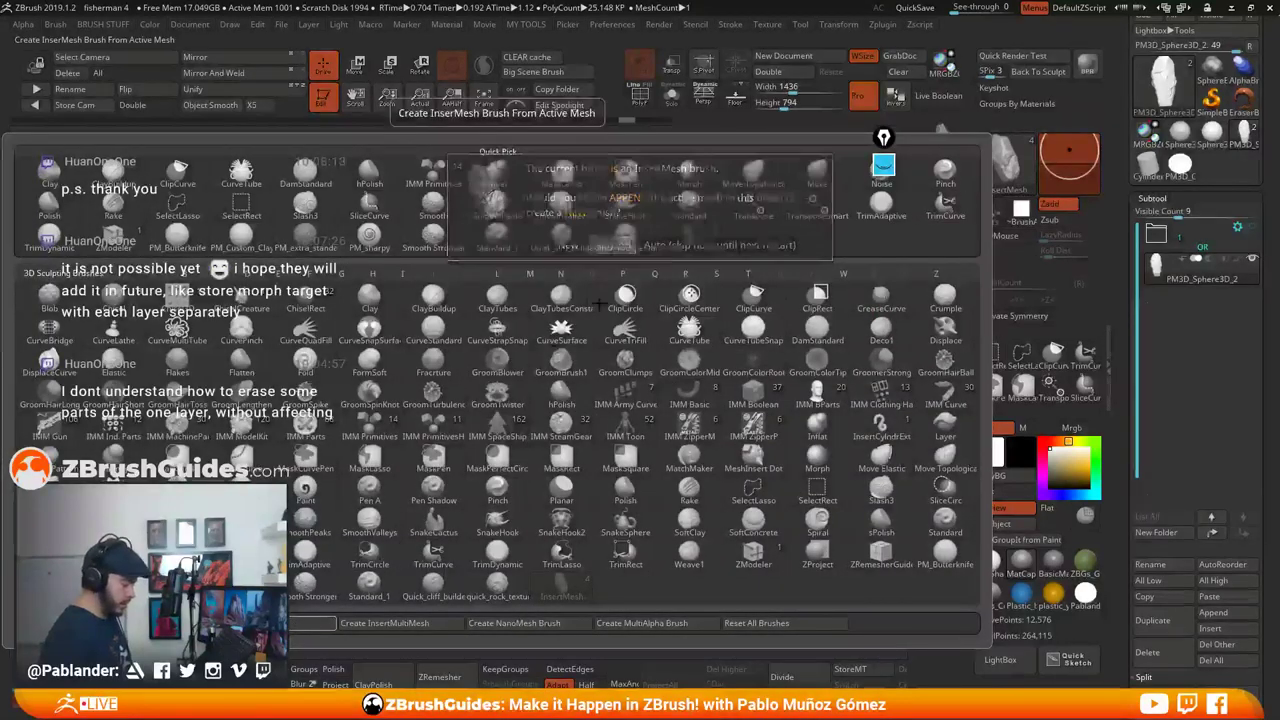
click(612, 245)
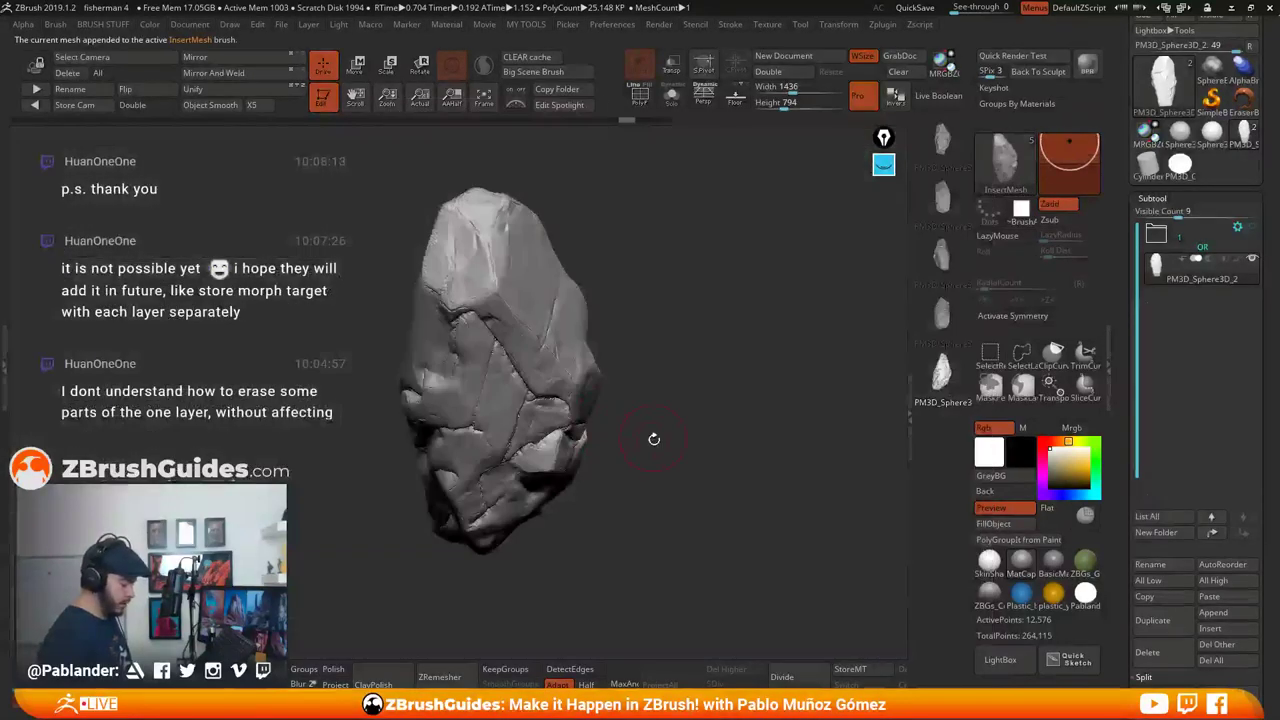
click(1007, 180)
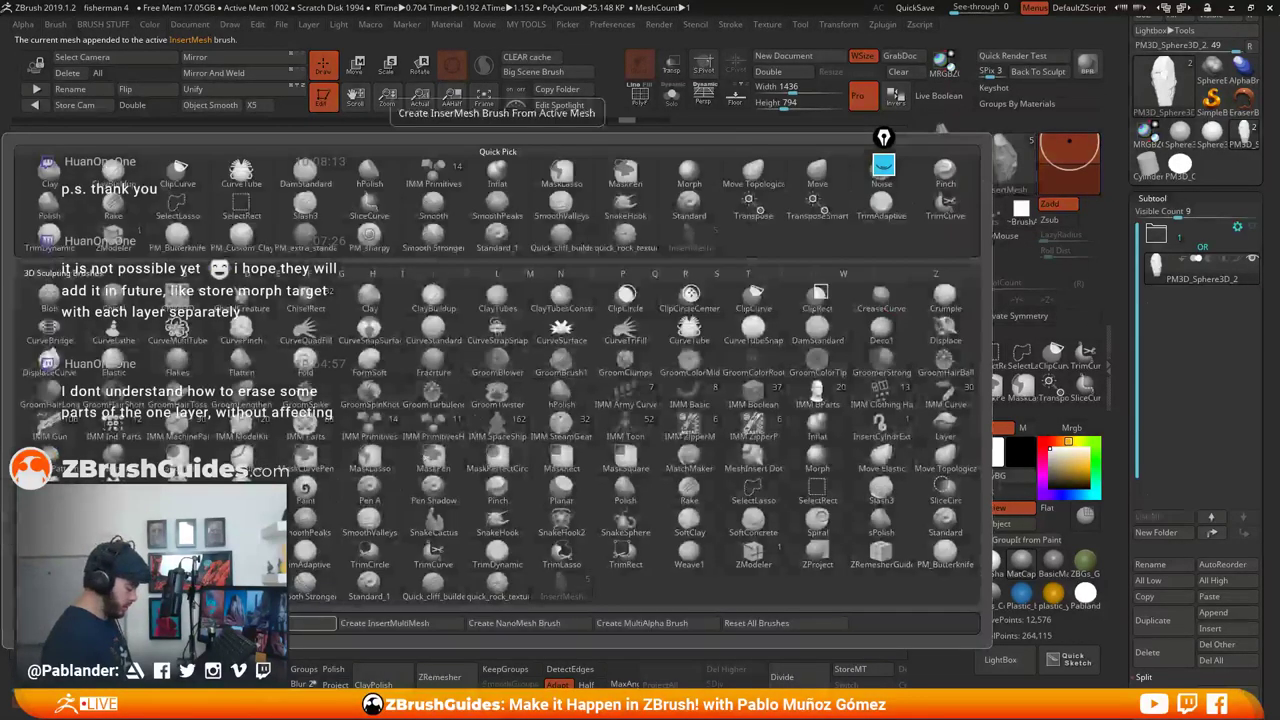
click(305, 623)
click(624, 249)
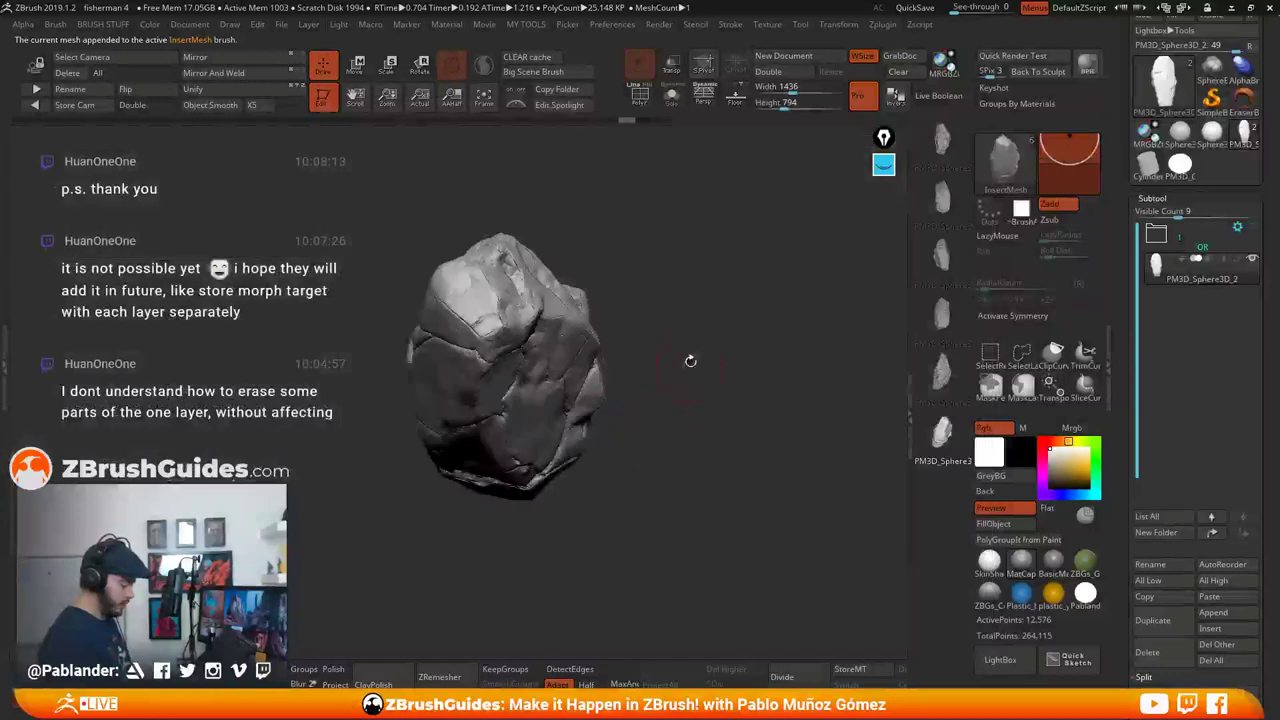
Append another two differently rotated views of the rock, filling the InsertMesh brush up to eight meshes
drag(704, 427, 742, 350)
click(985, 160)
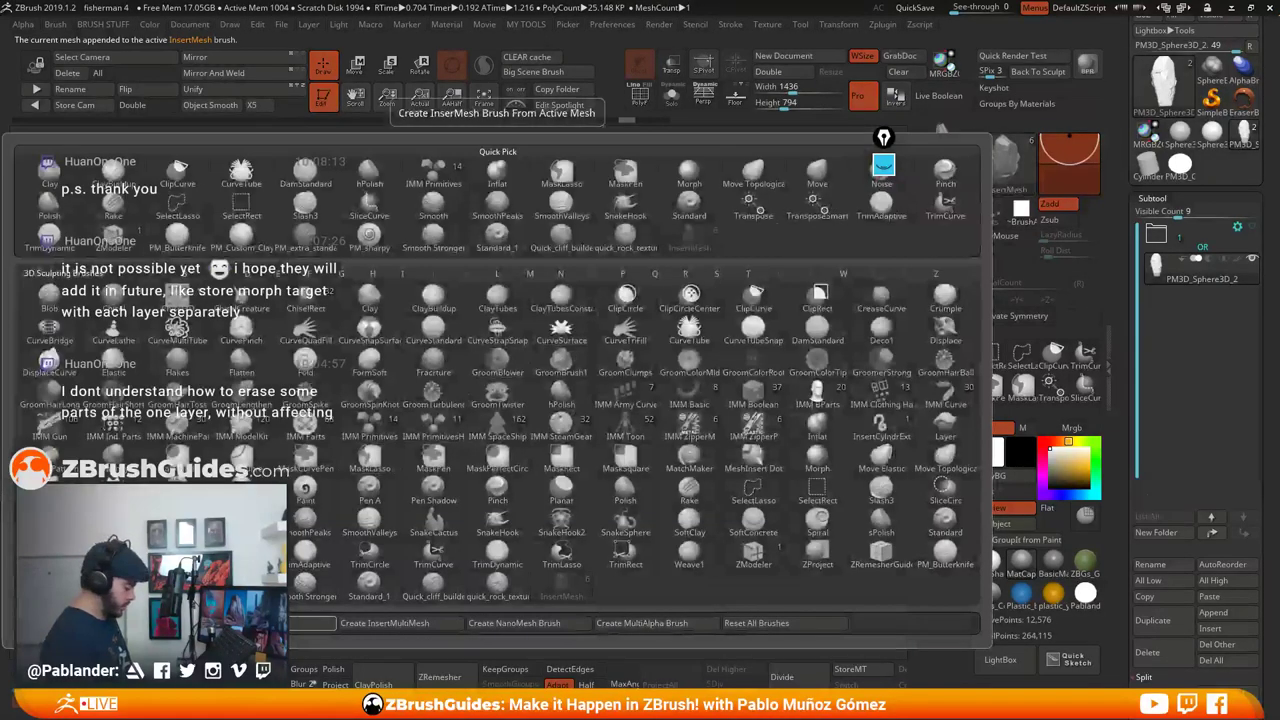
click(312, 623)
click(612, 245)
drag(645, 471, 833, 359)
click(1005, 160)
click(312, 623)
click(612, 245)
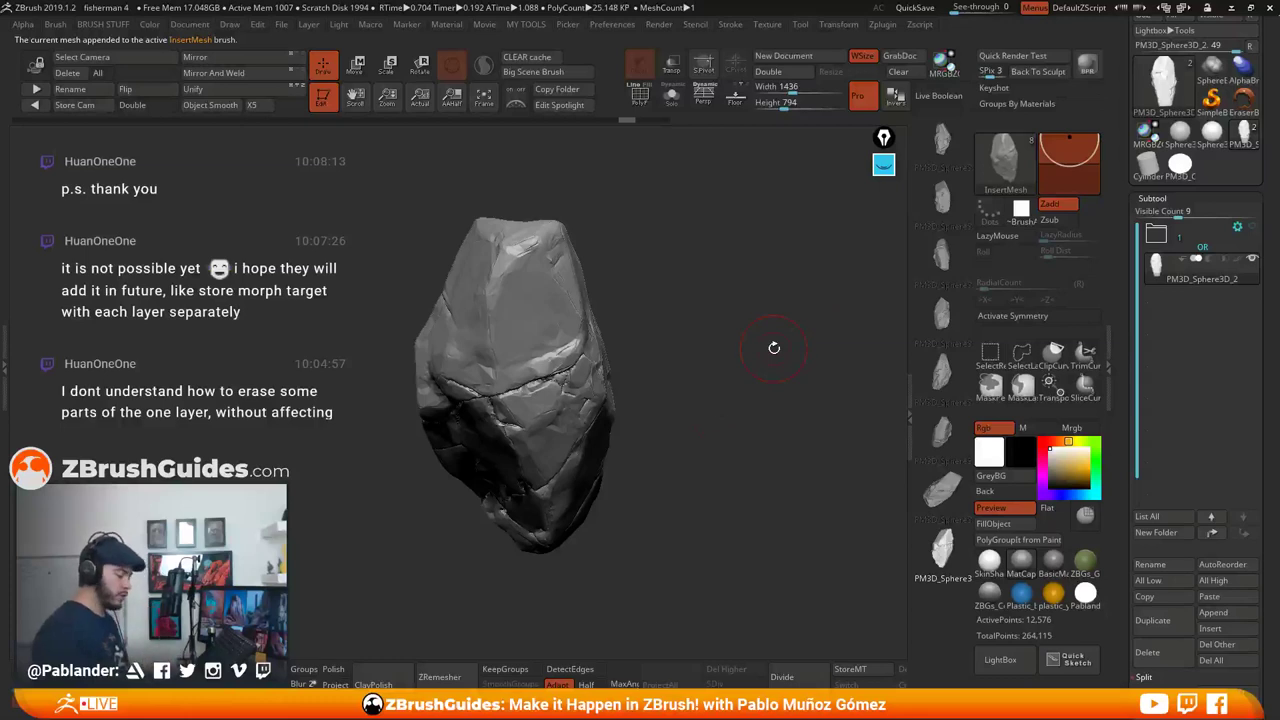
Squash the rock vertically into a shorter, chunkier shape with the Gizmo and return to Draw mode
drag(724, 408, 731, 442)
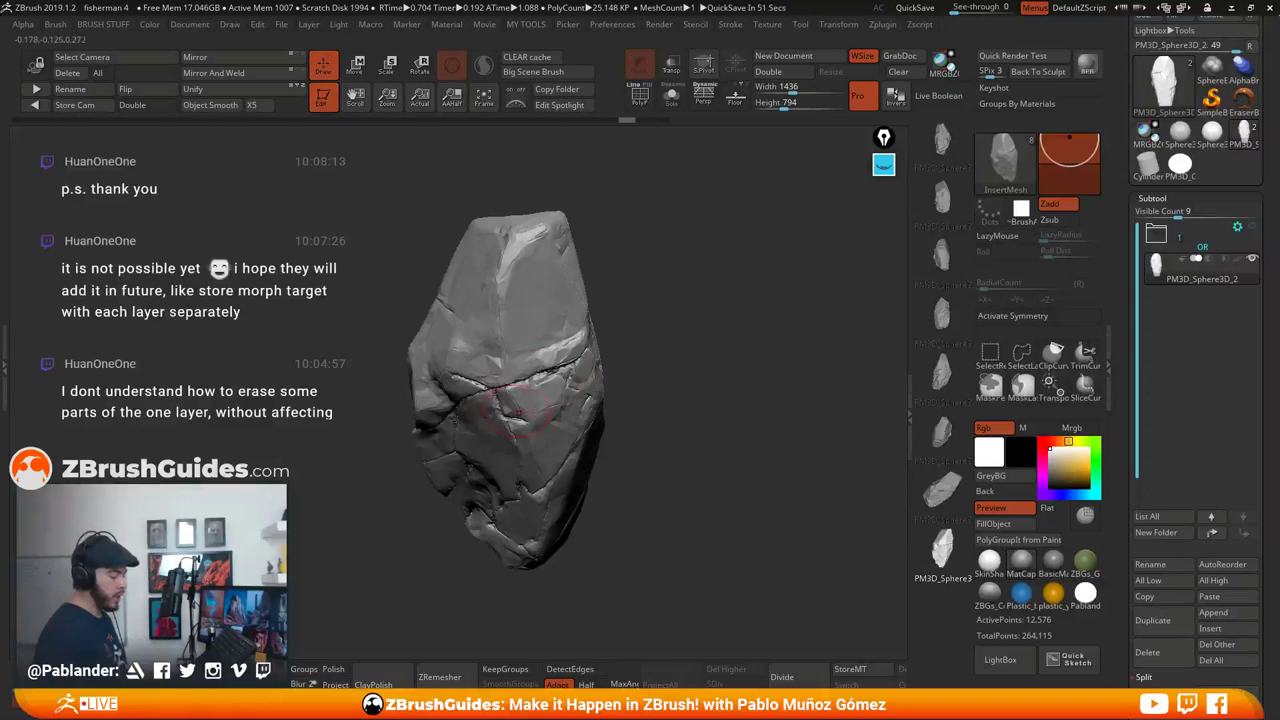
drag(625, 365, 647, 351)
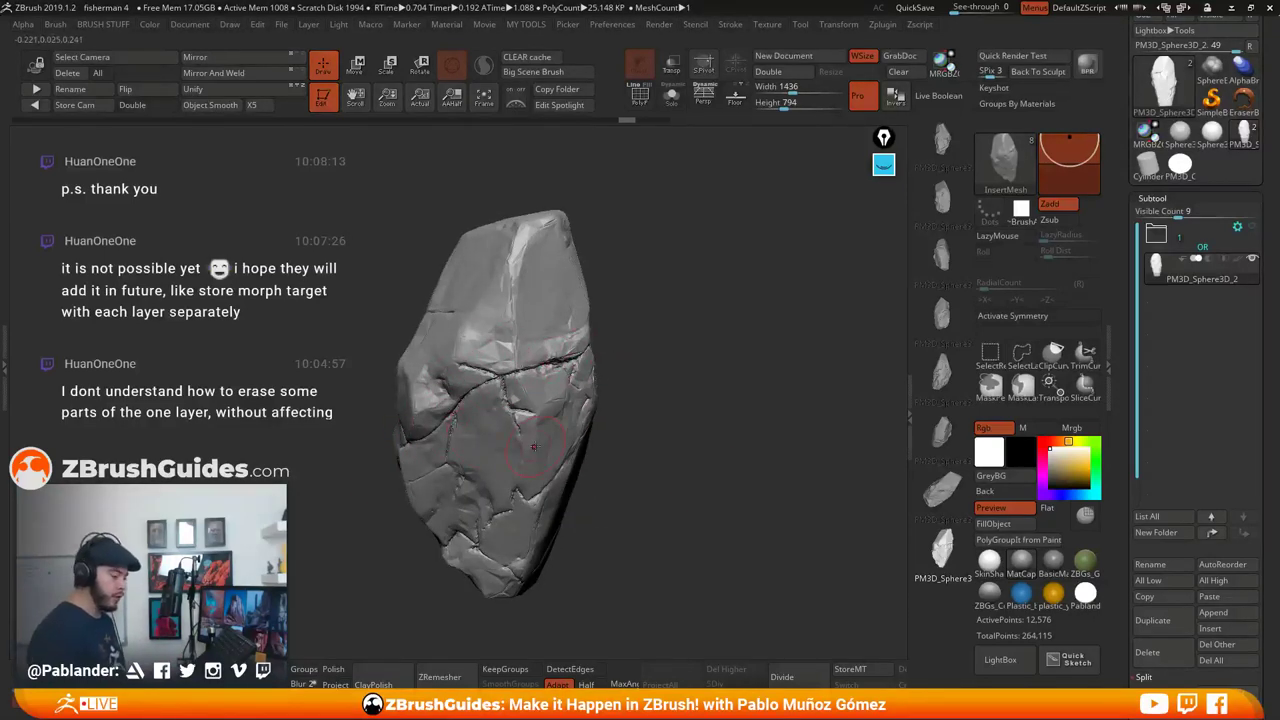
mouse_move(685, 412)
mouse_down()
mouse_move(671, 395)
mouse_move(697, 447)
mouse_move(682, 492)
mouse_up()
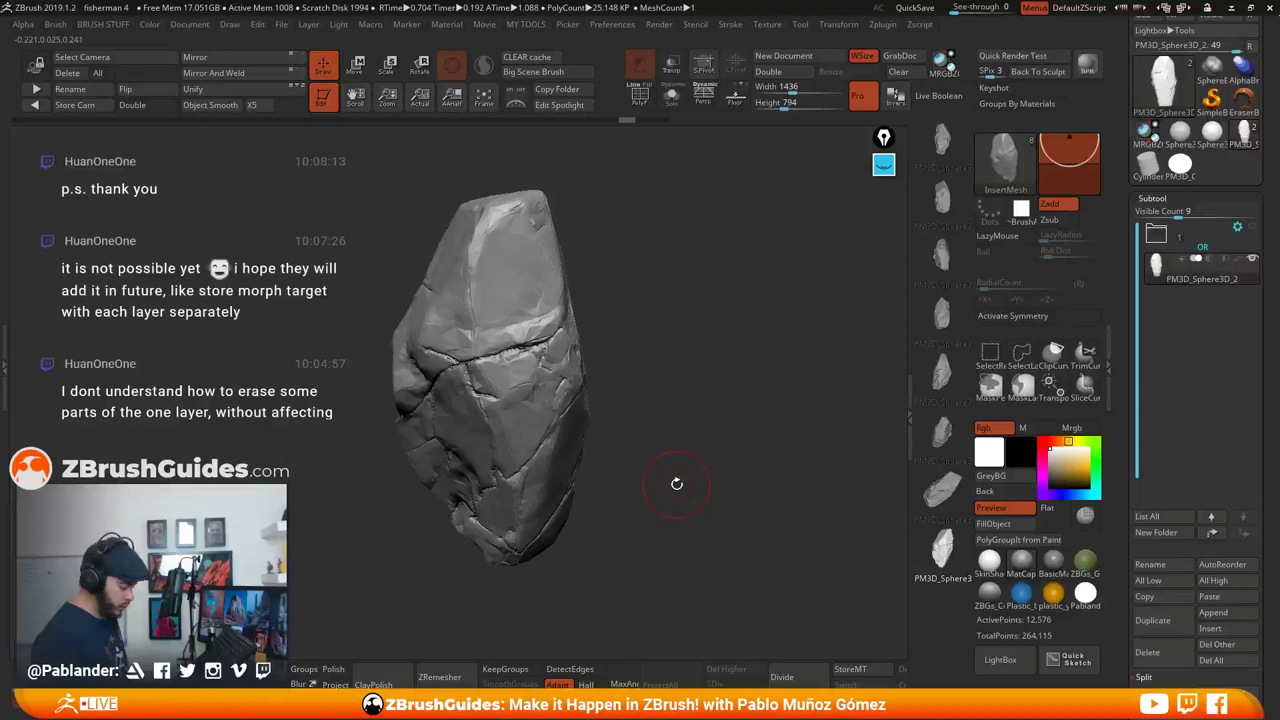
drag(616, 371, 610, 440)
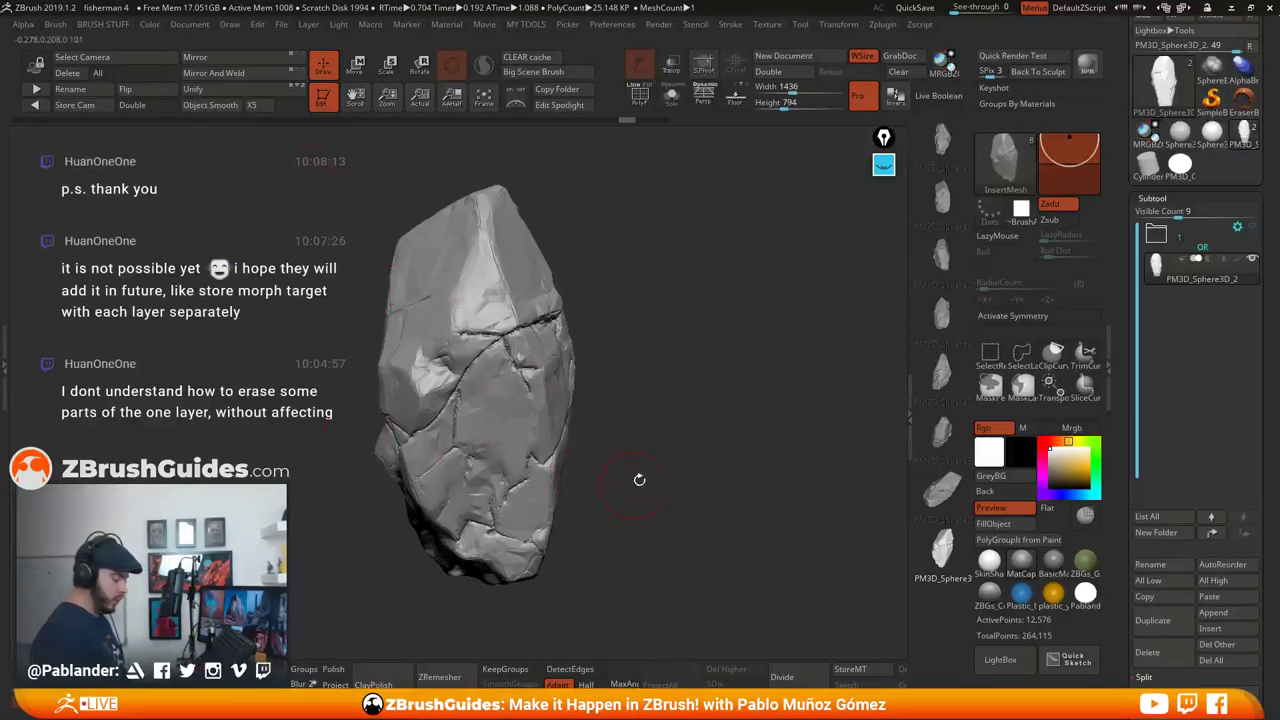
key(w)
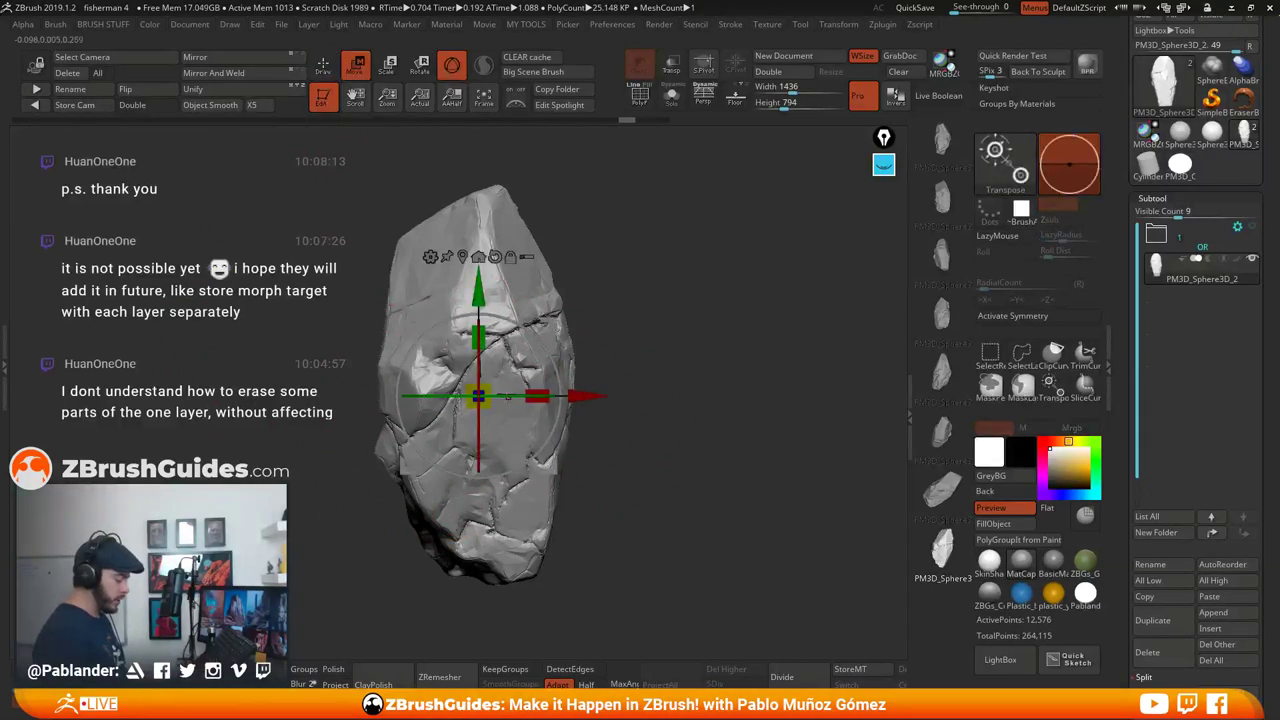
drag(479, 337, 573, 396)
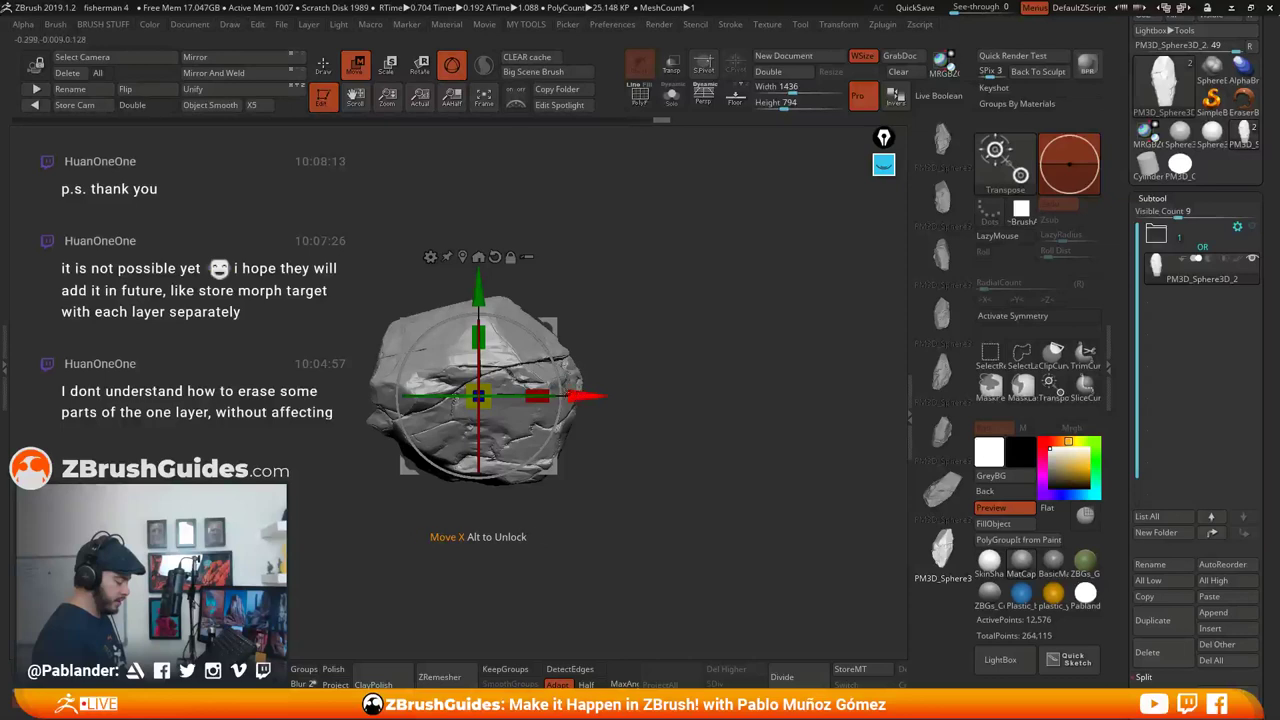
click(323, 66)
mouse_move(428, 134)
mouse_down()
mouse_move(643, 382)
mouse_move(665, 366)
mouse_move(664, 346)
mouse_move(682, 382)
mouse_up()
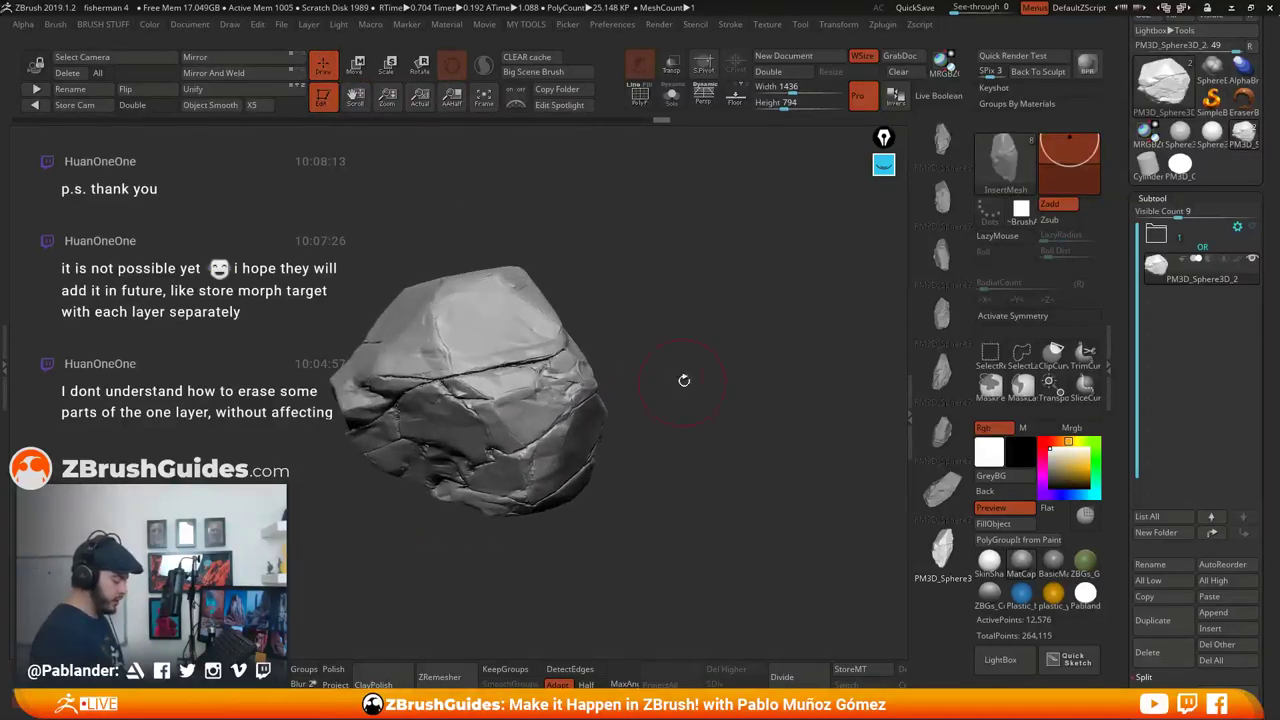
Append the squashed rock to the InsertMesh brush, turn it to another side, and append that orientation as well
click(1003, 160)
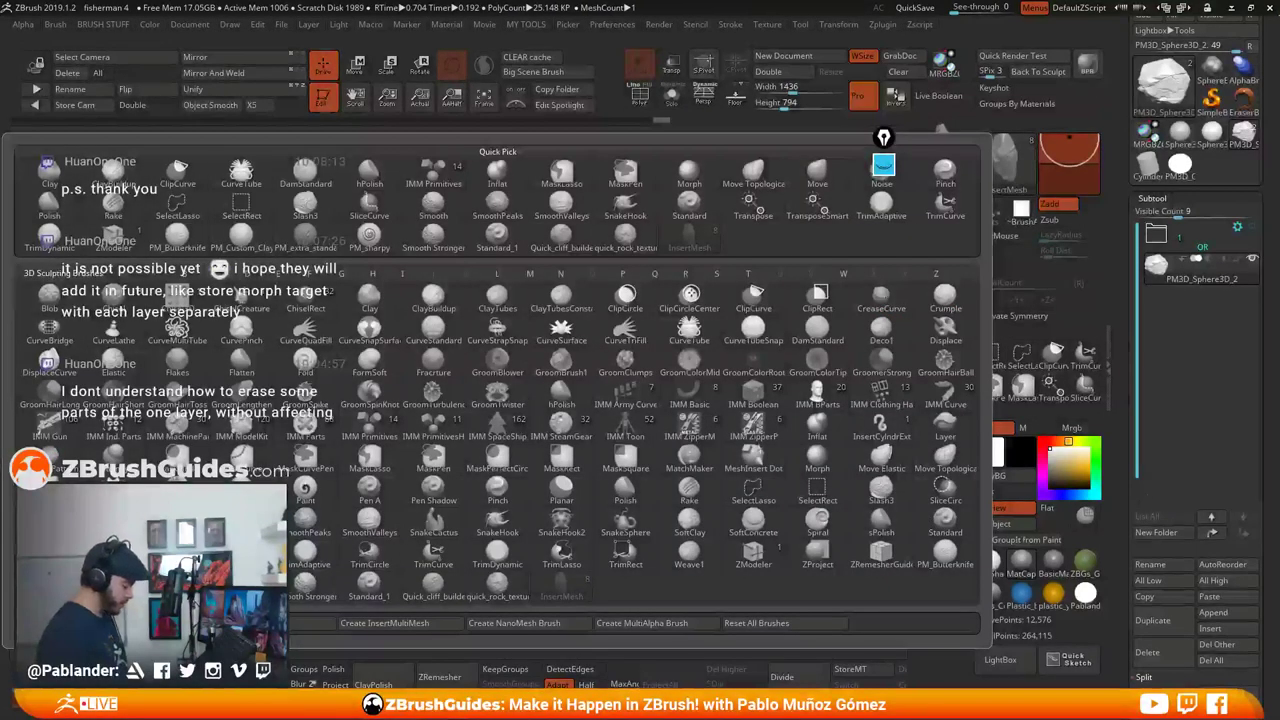
click(312, 622)
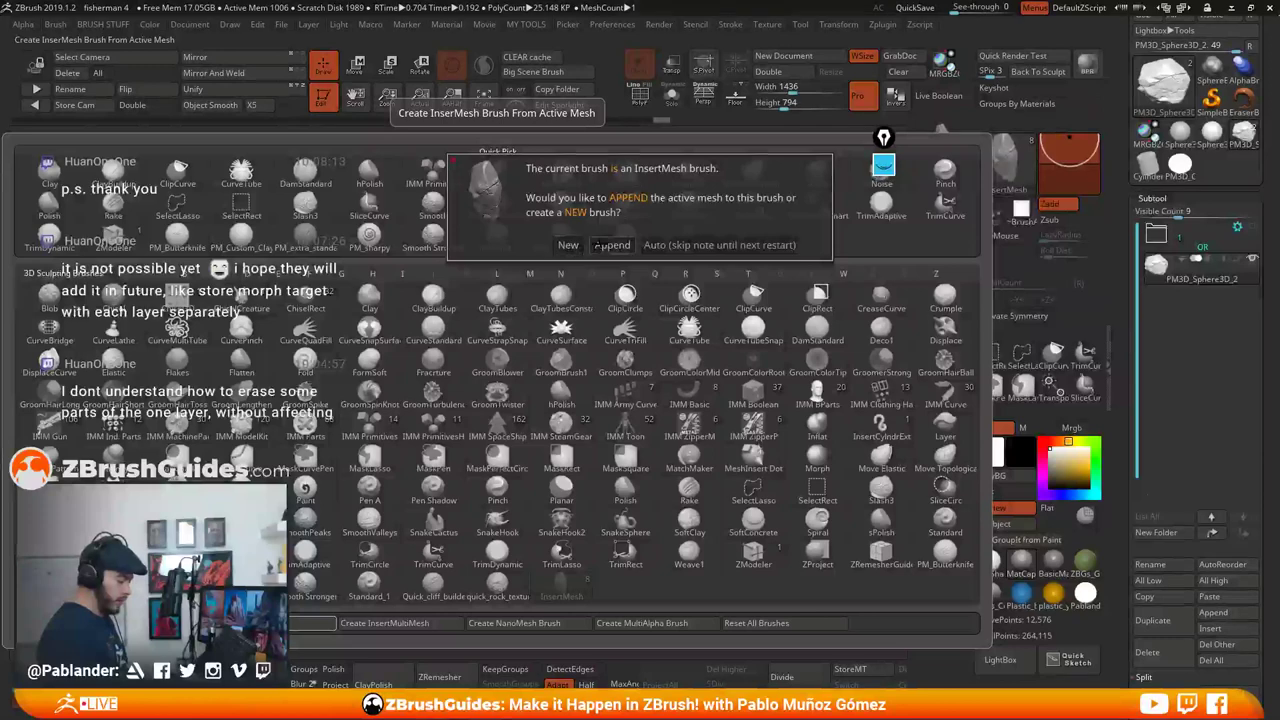
click(612, 245)
drag(858, 302, 668, 412)
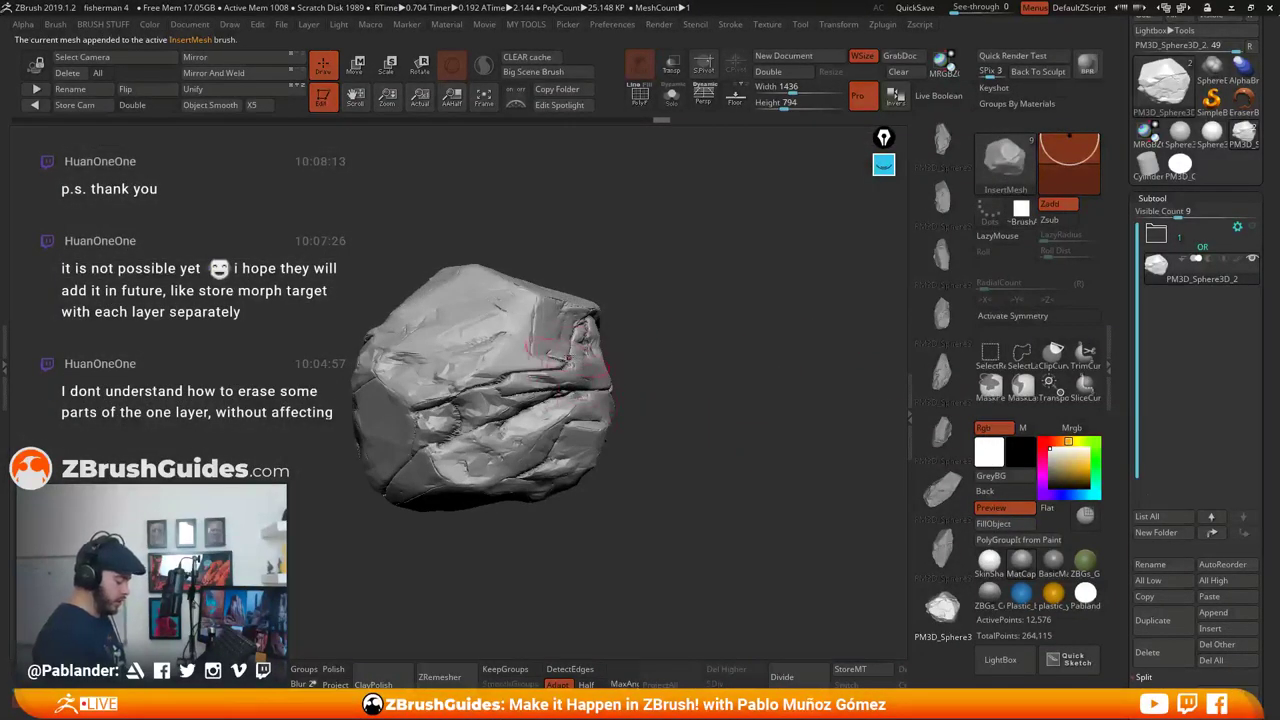
click(1005, 160)
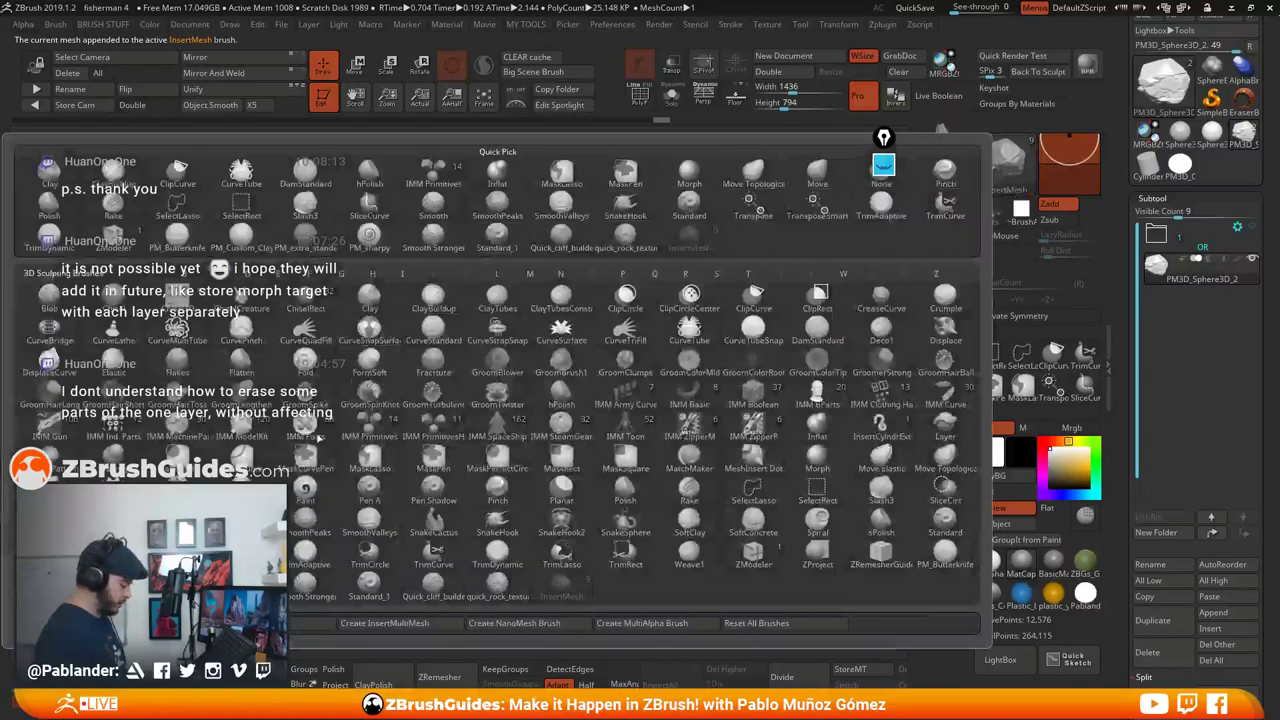
click(290, 623)
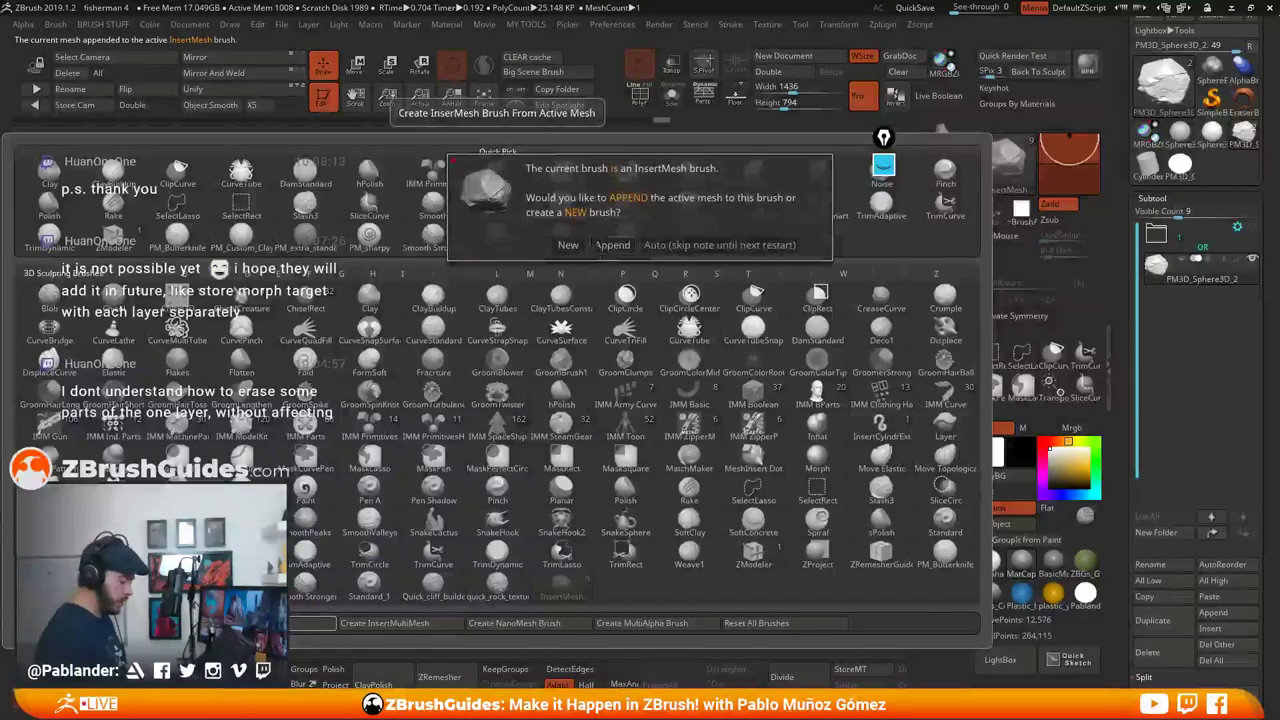
click(612, 245)
Rotate the squashed rock to show a flat upper face and append that view to the existing InsertMesh brush
drag(768, 350, 687, 316)
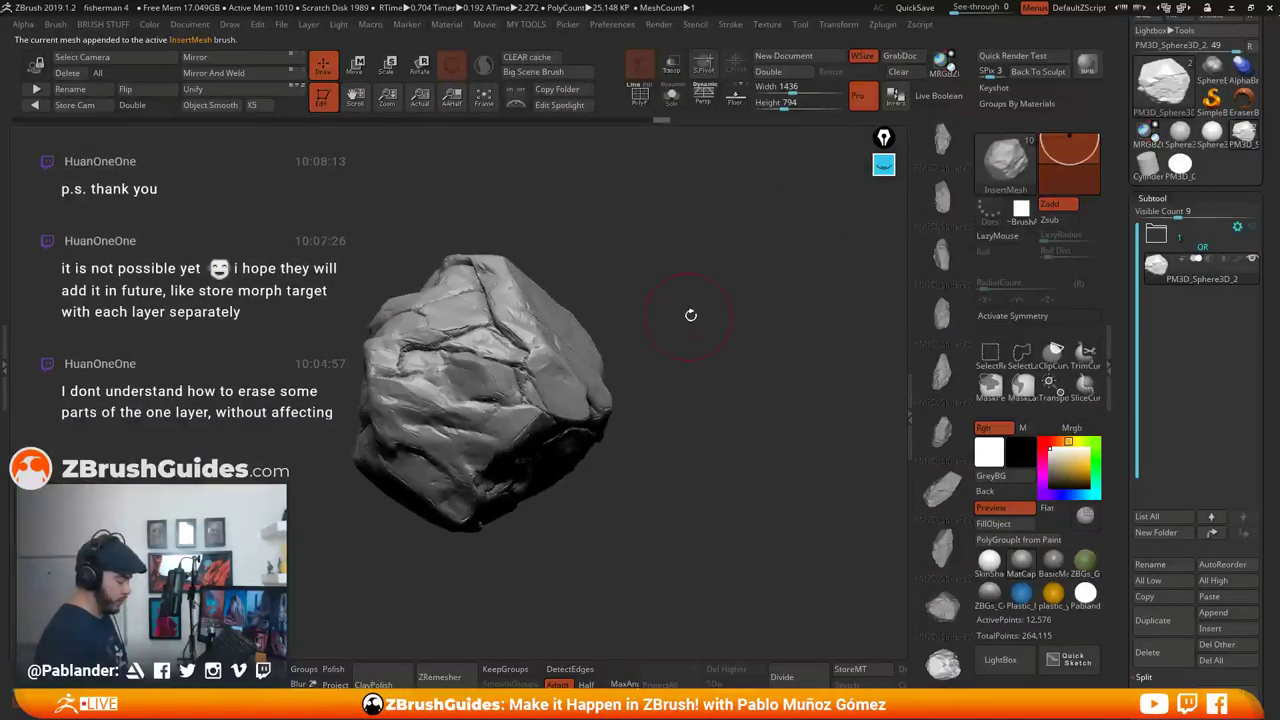
mouse_move(743, 347)
mouse_down()
mouse_move(771, 354)
mouse_move(703, 360)
mouse_up()
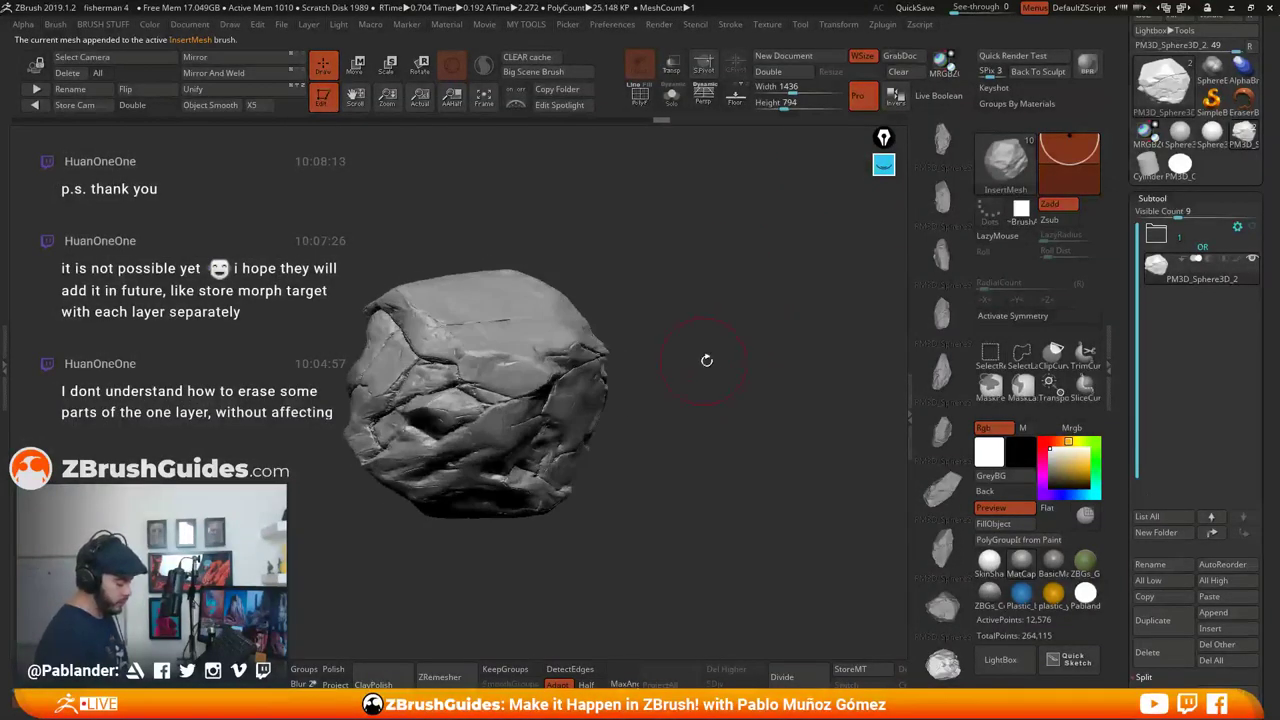
click(1006, 160)
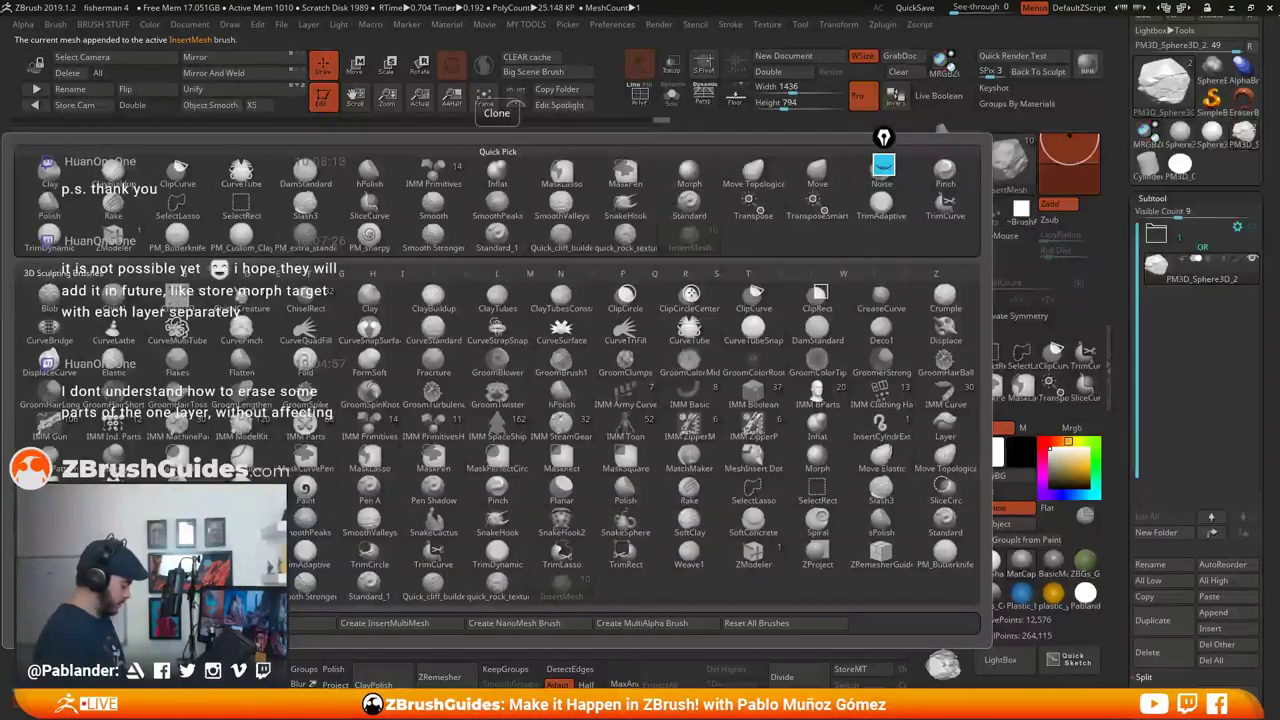
click(487, 103)
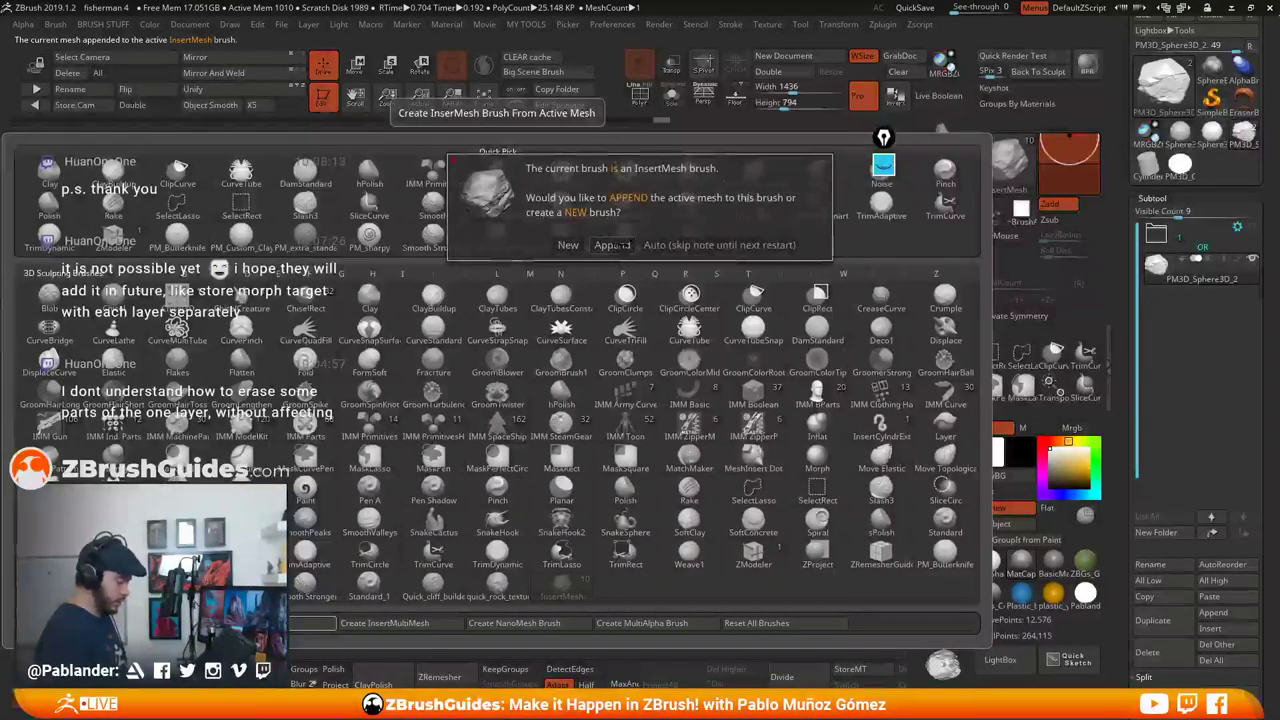
click(612, 244)
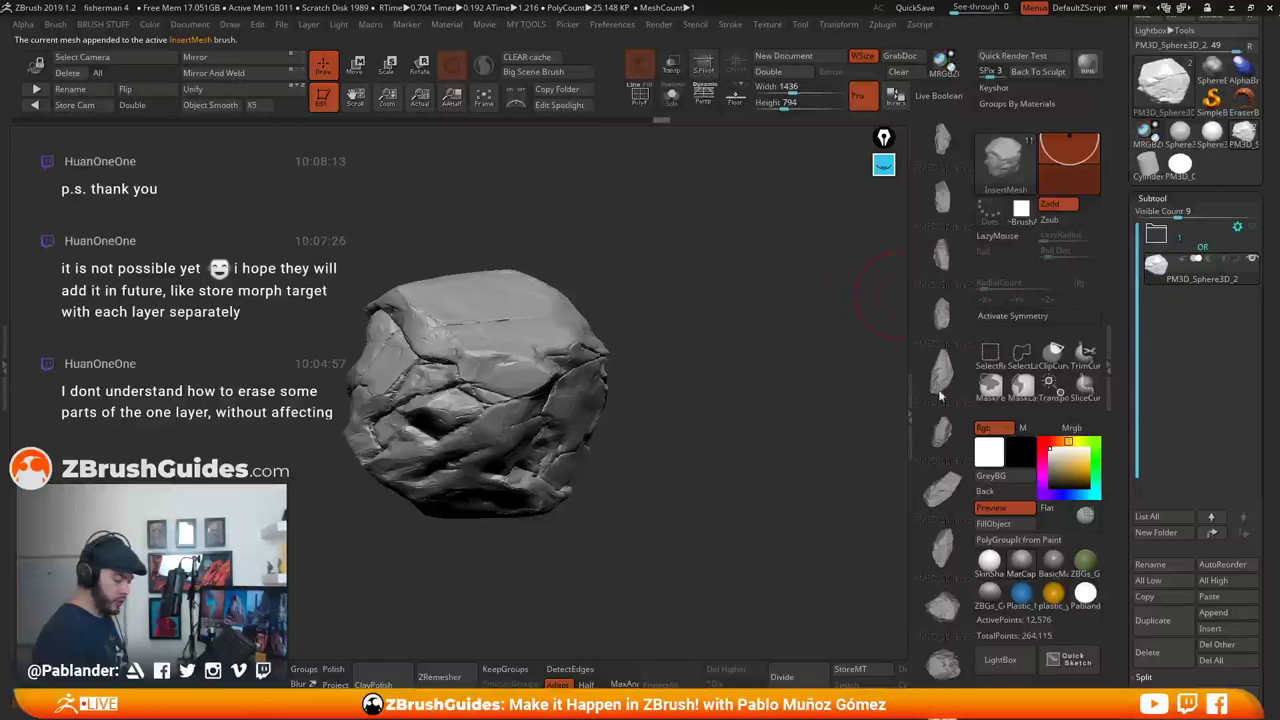
drag(950, 597, 951, 357)
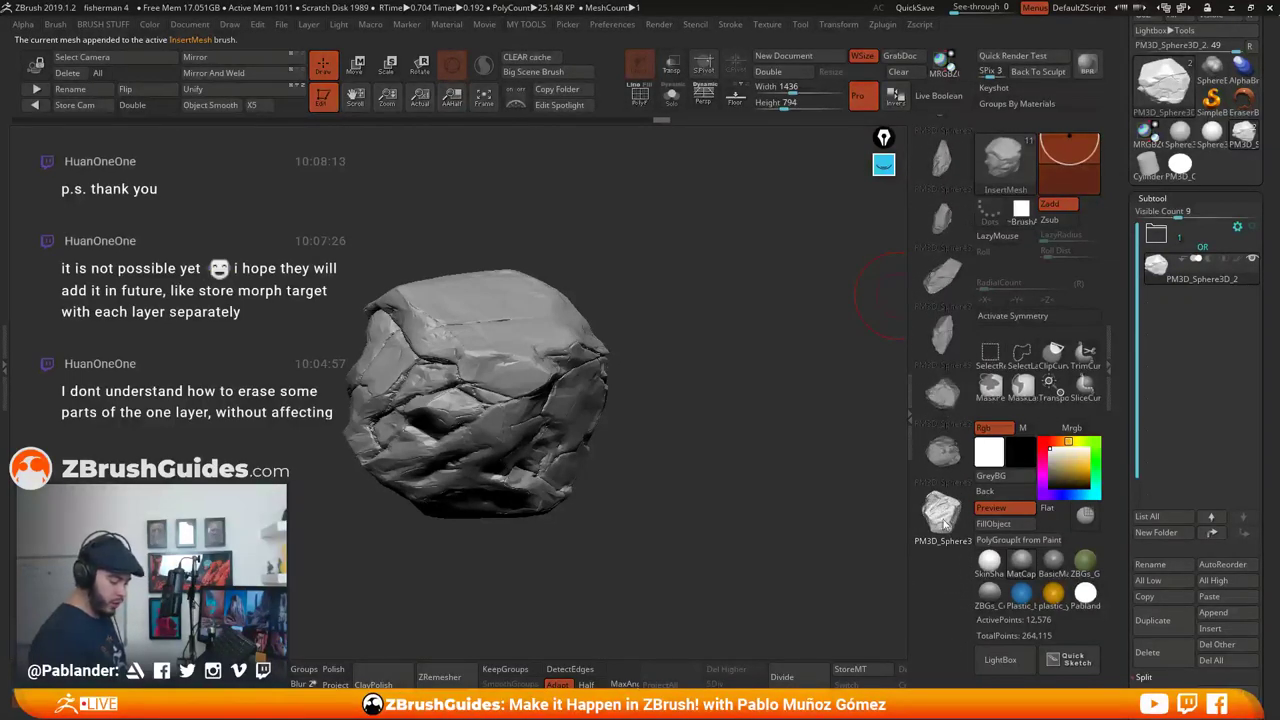
Scale the rock down into a smaller, more compact shape with the Gizmo and return to Draw mode
drag(685, 428, 459, 185)
key(w)
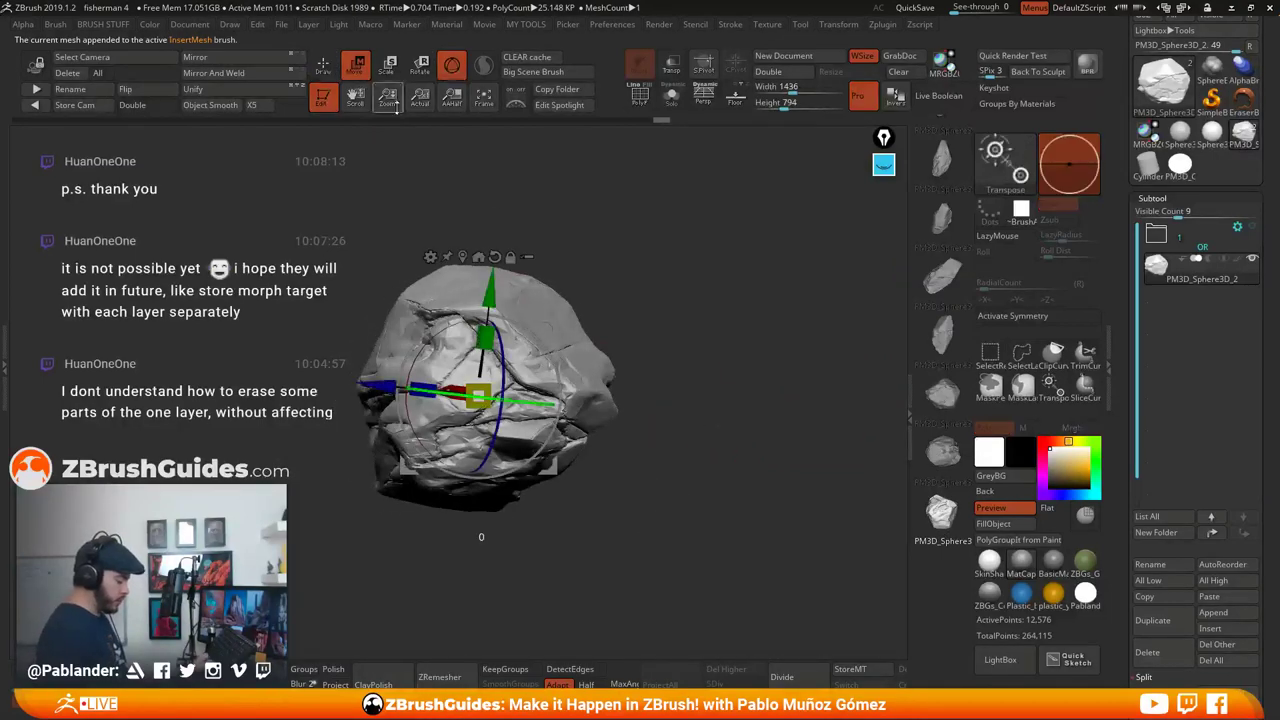
drag(476, 396, 490, 400)
drag(491, 338, 483, 376)
drag(640, 382, 676, 312)
drag(580, 325, 689, 345)
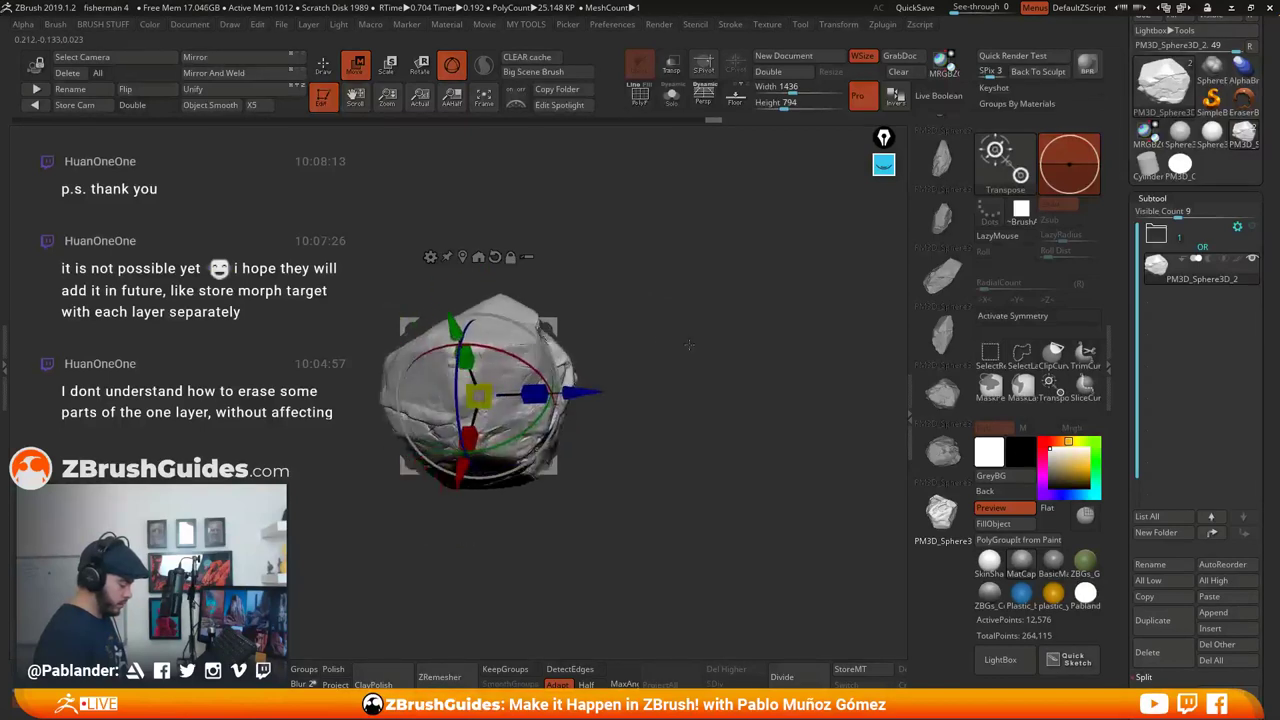
click(323, 66)
Soften the rock's surface details with ClayPolish, followed by the Polish deformation
key(space)
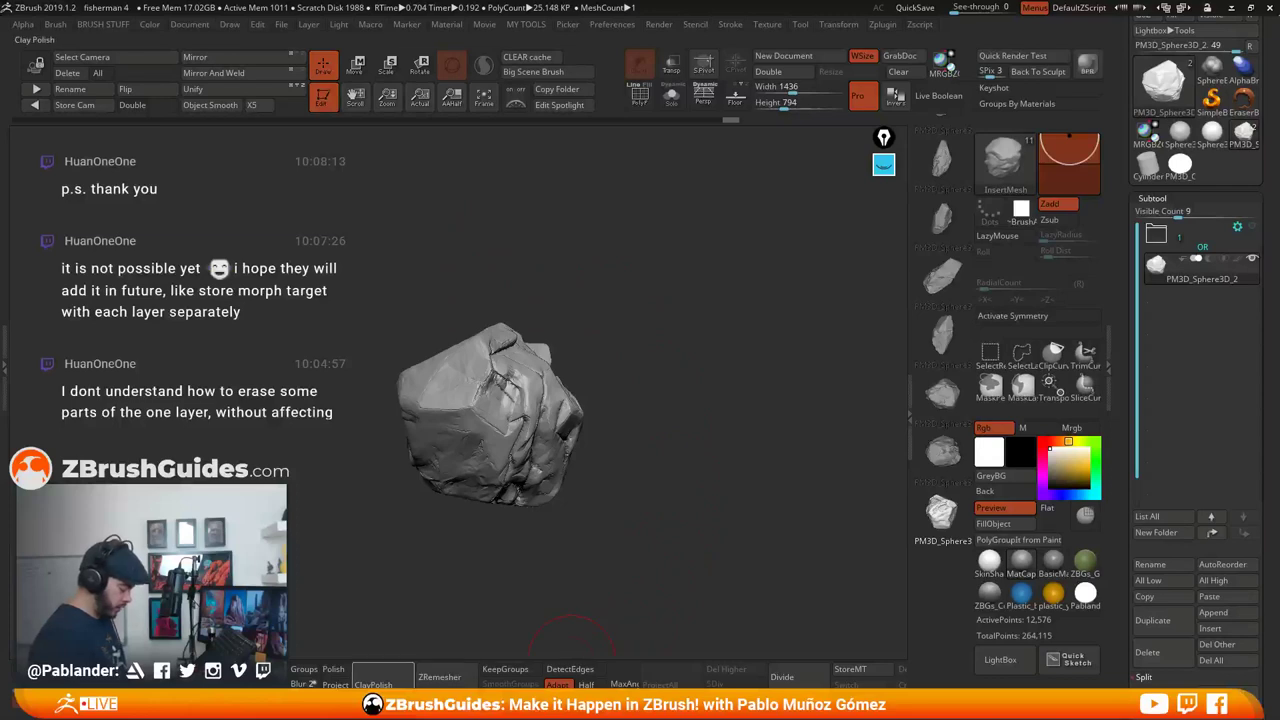
click(380, 684)
key(ctrl)
drag(683, 482, 666, 487)
key(m)
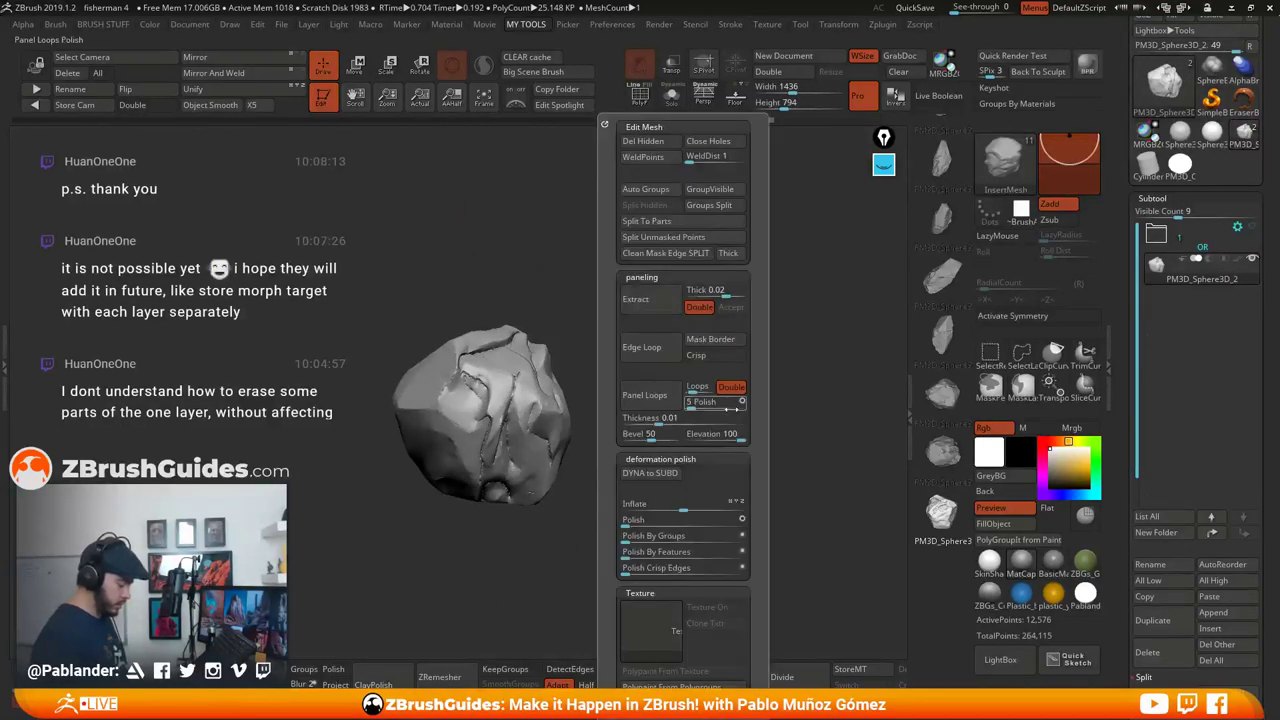
click(647, 521)
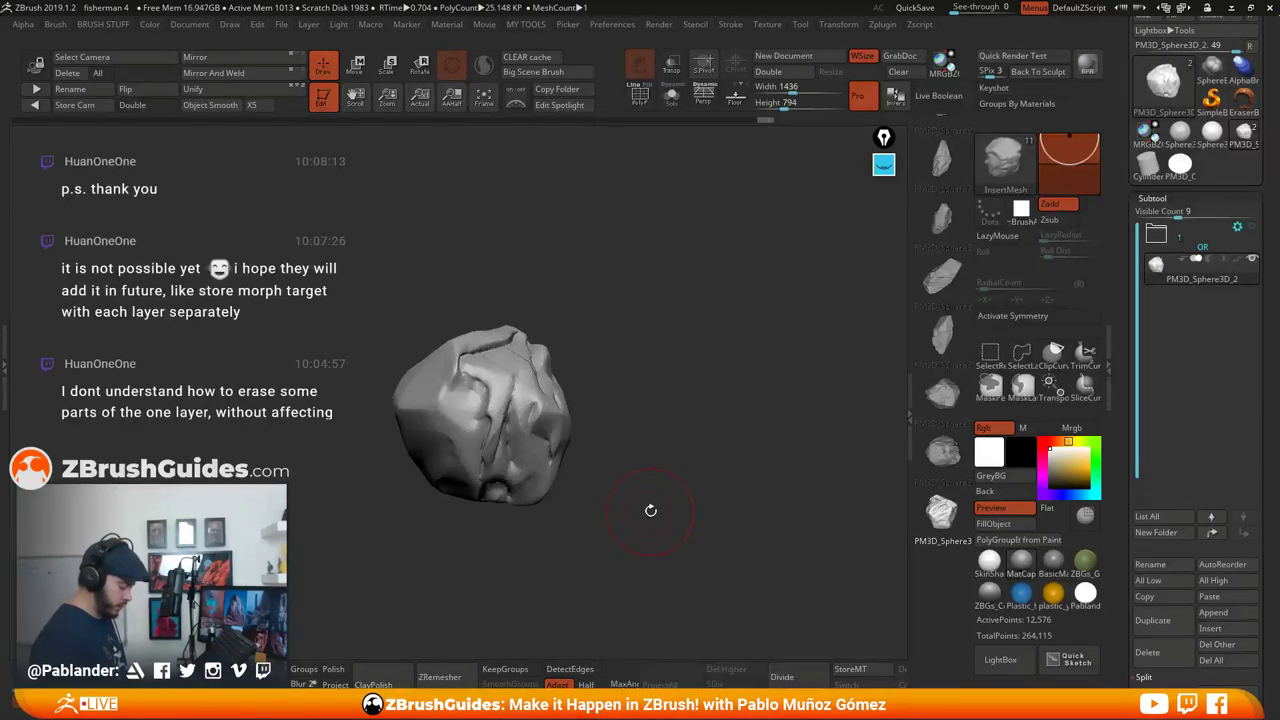
Apply ClayPolish repeatedly to melt the rock's cracks into broad, soft forms and clear the resulting mask
key(e)
drag(650, 514, 670, 402)
click(405, 683)
click(405, 683)
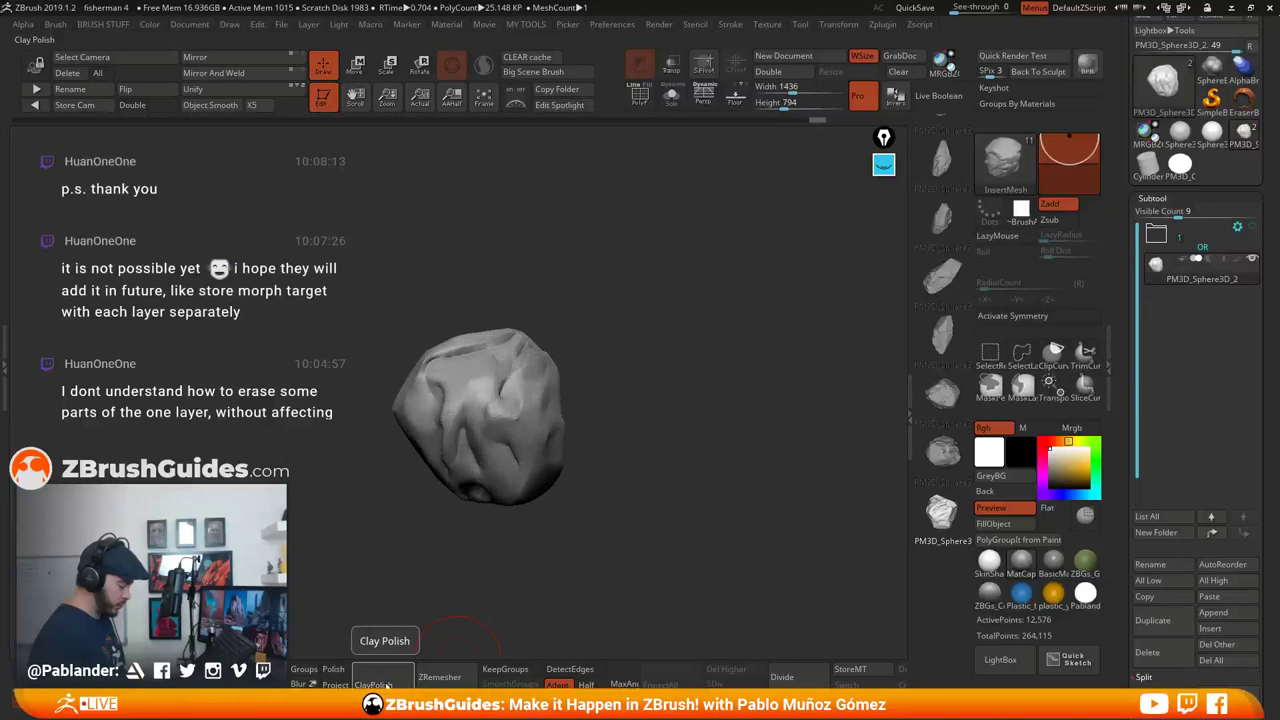
click(405, 683)
key(ctrl)
drag(629, 426, 662, 411)
Flatten the front and upper areas of the softened rock into planes with the TrimDynamic brush
key(space)
click(648, 209)
mouse_move(687, 356)
mouse_down()
mouse_move(663, 360)
mouse_move(667, 416)
mouse_up()
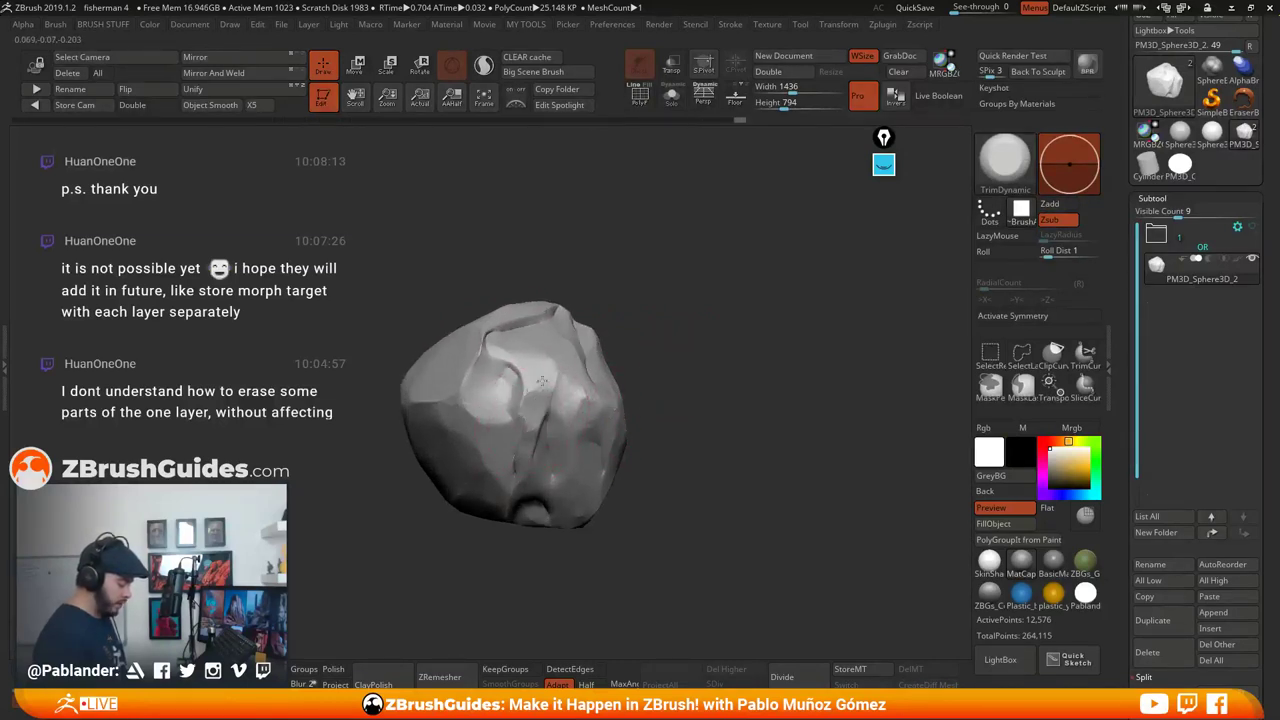
drag(629, 359, 636, 402)
alt+drag(675, 305, 713, 345)
drag(643, 276, 651, 303)
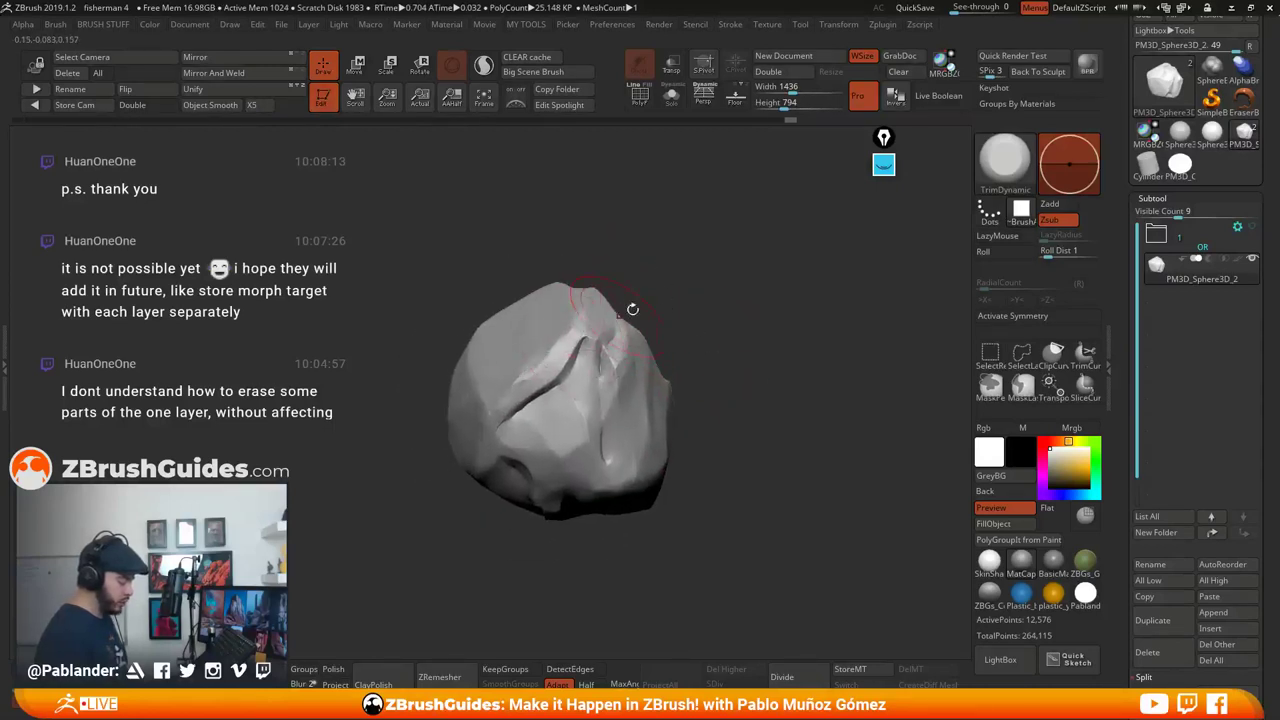
right_drag(576, 337, 598, 323)
mouse_move(603, 277)
right_down()
mouse_move(751, 363)
mouse_move(700, 350)
mouse_move(739, 384)
mouse_move(606, 403)
mouse_move(749, 477)
mouse_move(700, 414)
right_up()
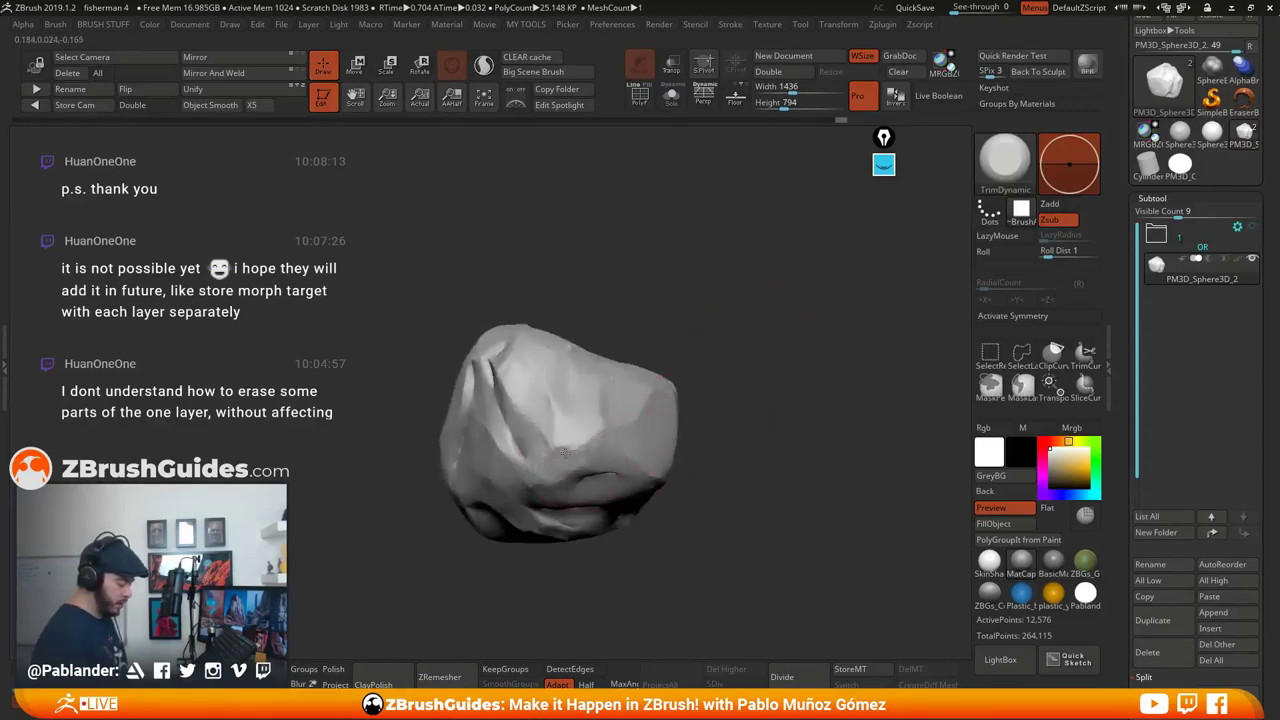
mouse_move(598, 443)
right_down()
mouse_move(640, 420)
mouse_move(734, 453)
mouse_move(700, 405)
right_up()
Trim further flat planes across the rock's remaining sides and lower edges with TrimDynamic strokes
drag(625, 384, 634, 408)
right_drag(735, 425, 708, 452)
mouse_move(612, 424)
mouse_down()
mouse_move(638, 424)
mouse_move(622, 428)
mouse_up()
right_drag(715, 400, 670, 435)
drag(549, 432, 594, 425)
drag(738, 415, 713, 432)
drag(520, 500, 538, 530)
drag(745, 455, 702, 480)
right_drag(702, 480, 697, 407)
Pre-process the trimmed rock in Decimation Master, decimate it to 5%, and display its wireframe for inspection
click(639, 95)
alt+drag(697, 407, 719, 381)
click(640, 95)
drag(1127, 58, 1108, 342)
key(shift)
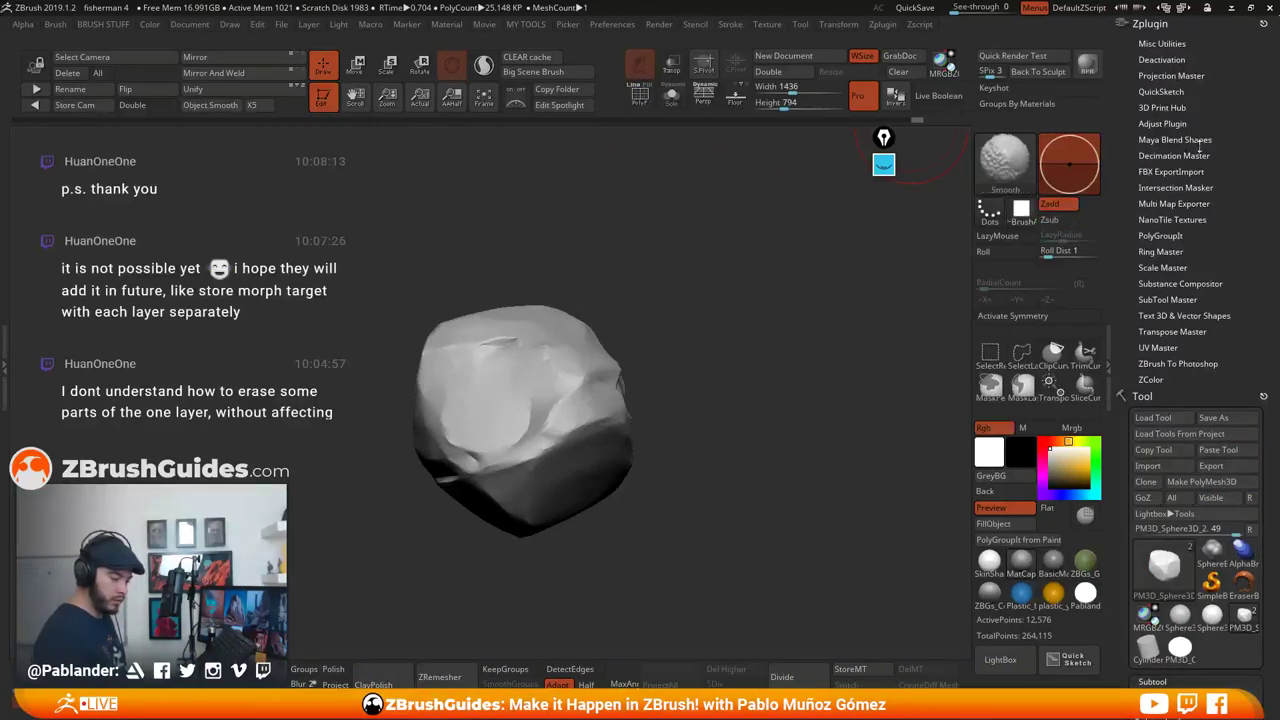
click(1188, 155)
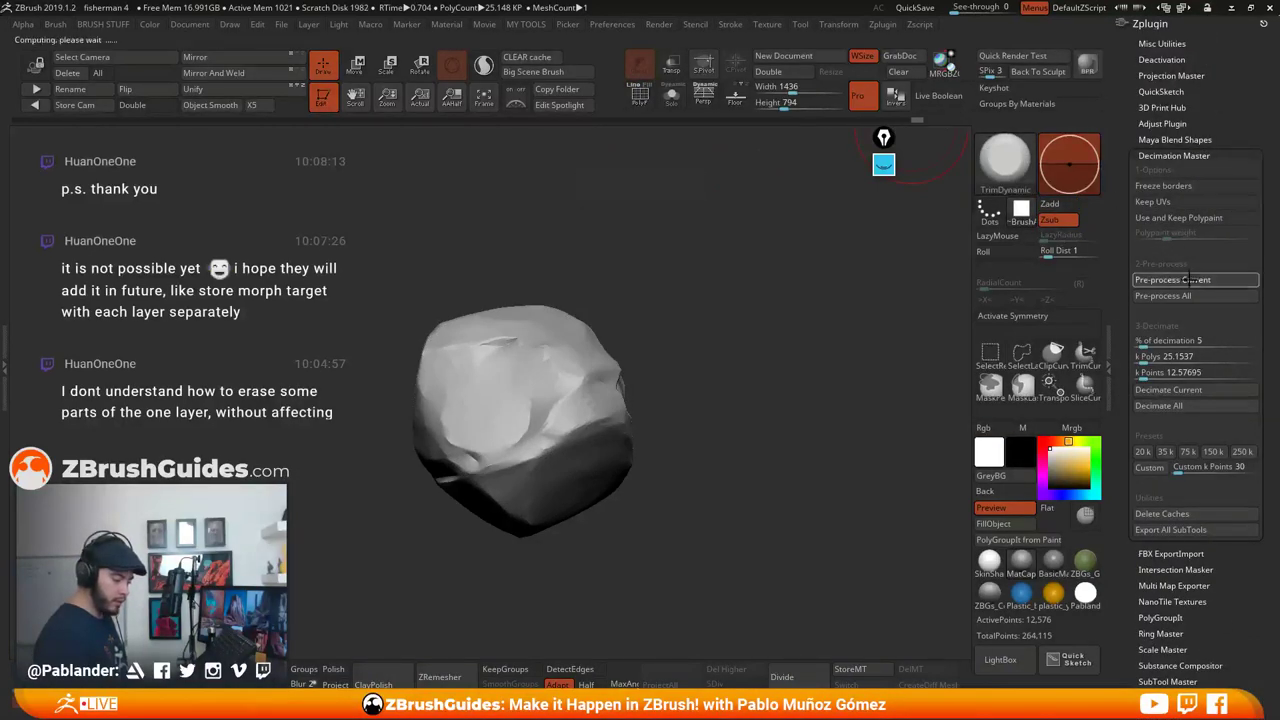
click(1176, 391)
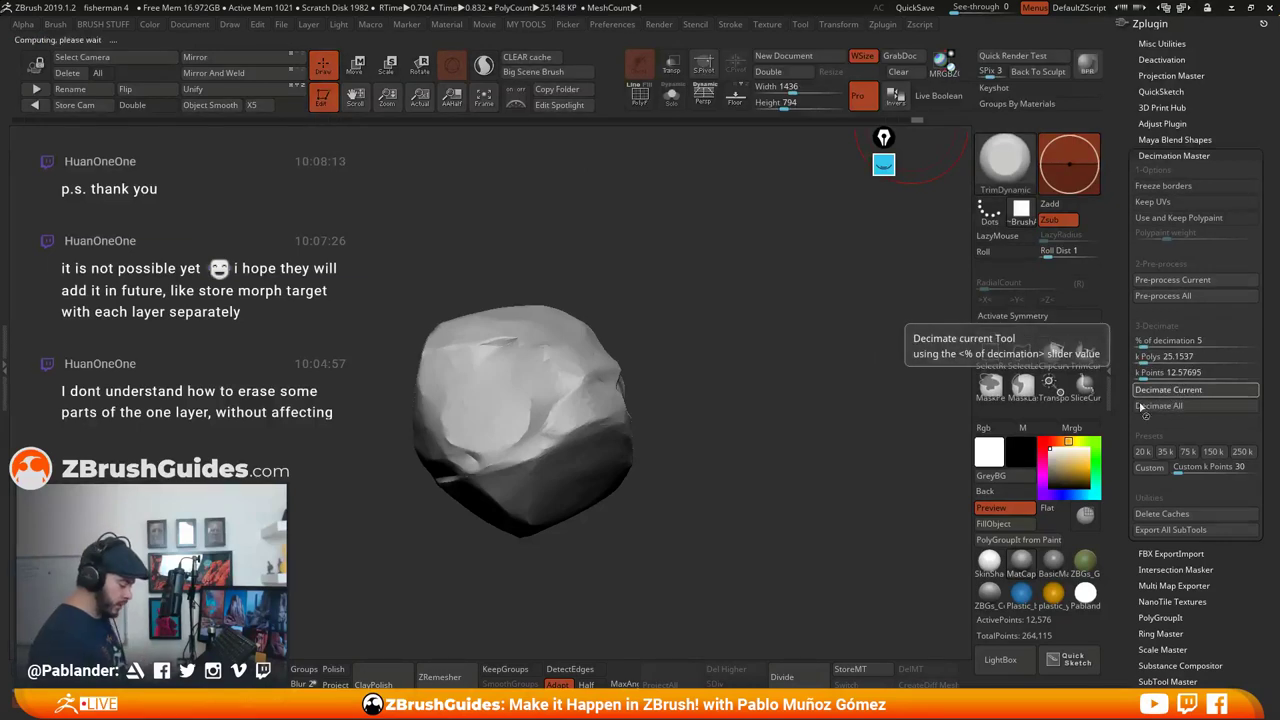
click(640, 95)
drag(690, 470, 714, 560)
drag(680, 452, 684, 393)
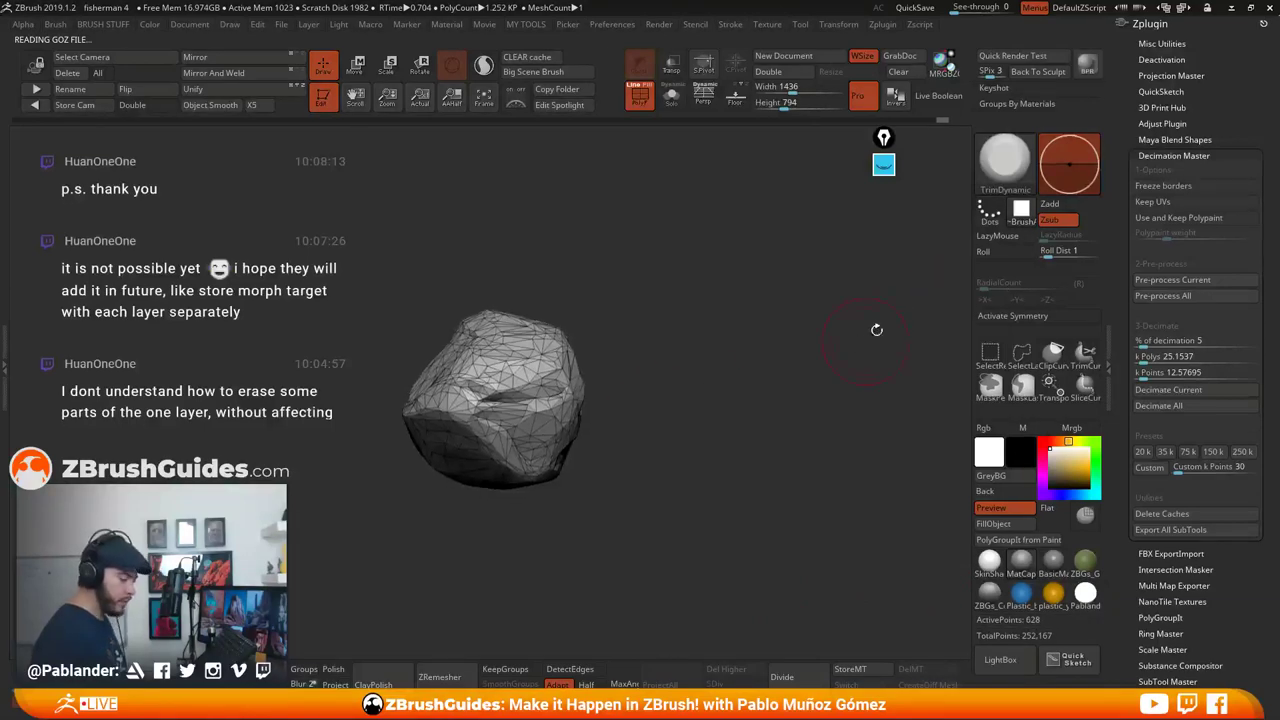
Switch back to the InsertMesh brush and append the newly decimated rock to it
click(1004, 160)
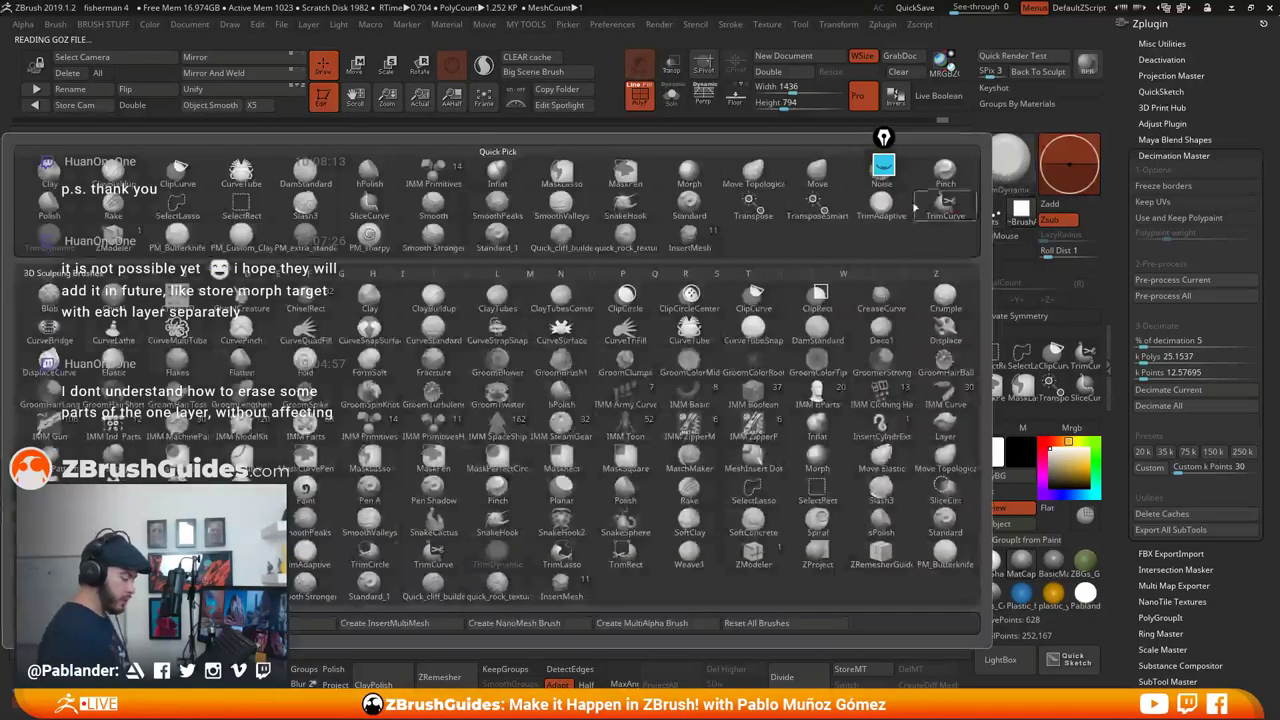
click(700, 240)
mouse_move(685, 373)
mouse_down()
mouse_move(713, 389)
mouse_move(712, 420)
mouse_up()
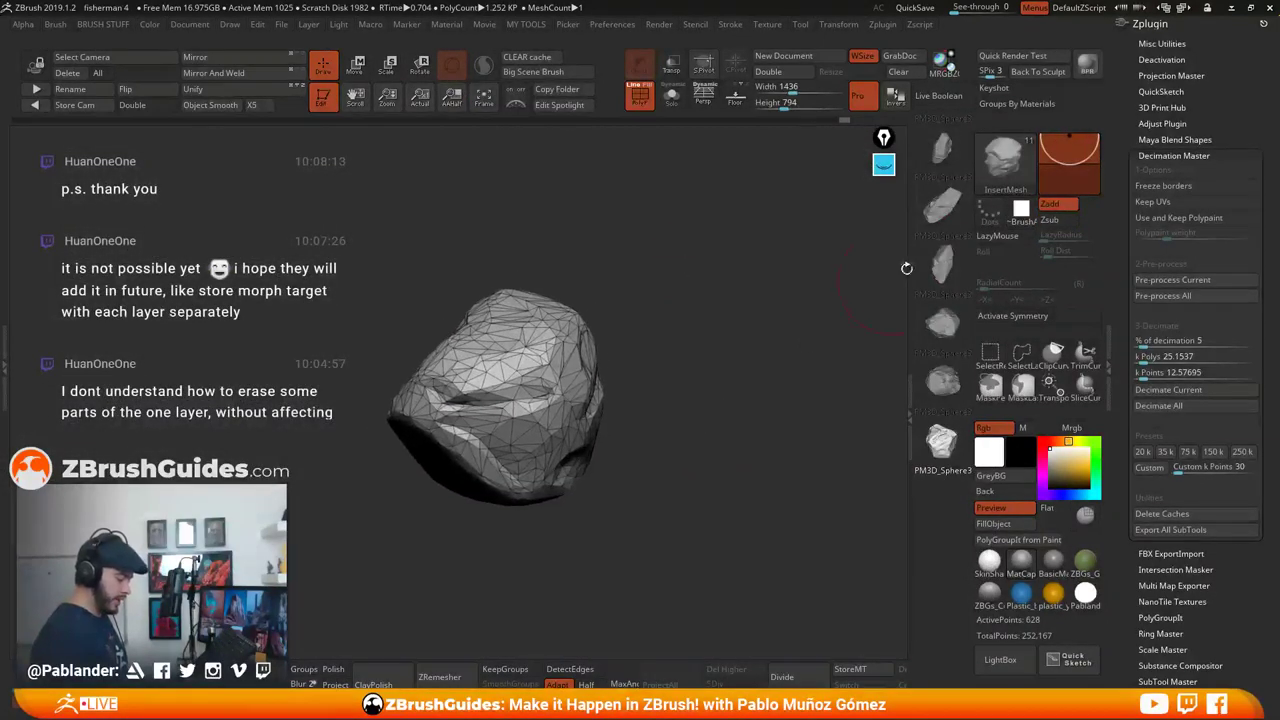
click(1004, 162)
click(313, 623)
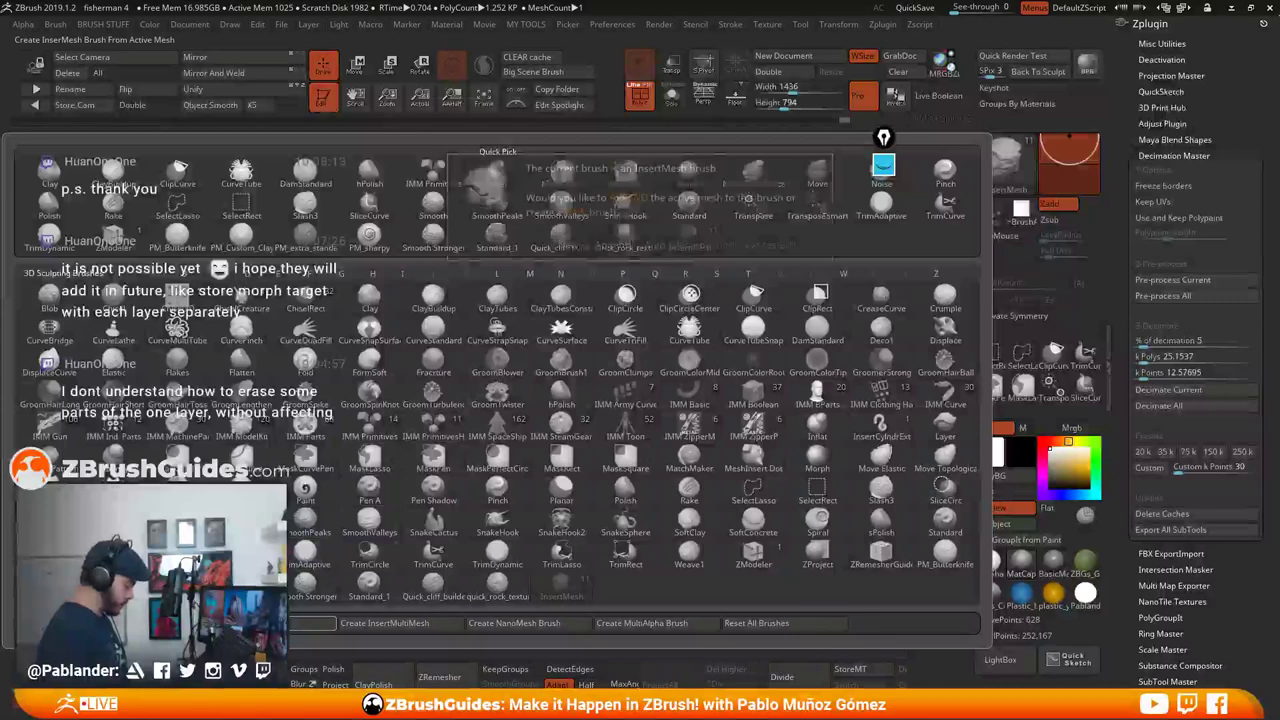
click(610, 246)
Append two more differently rotated views of the decimated rock to the InsertMesh brush
mouse_move(830, 350)
mouse_down()
mouse_move(768, 379)
mouse_move(721, 368)
mouse_move(742, 390)
mouse_up()
click(1004, 160)
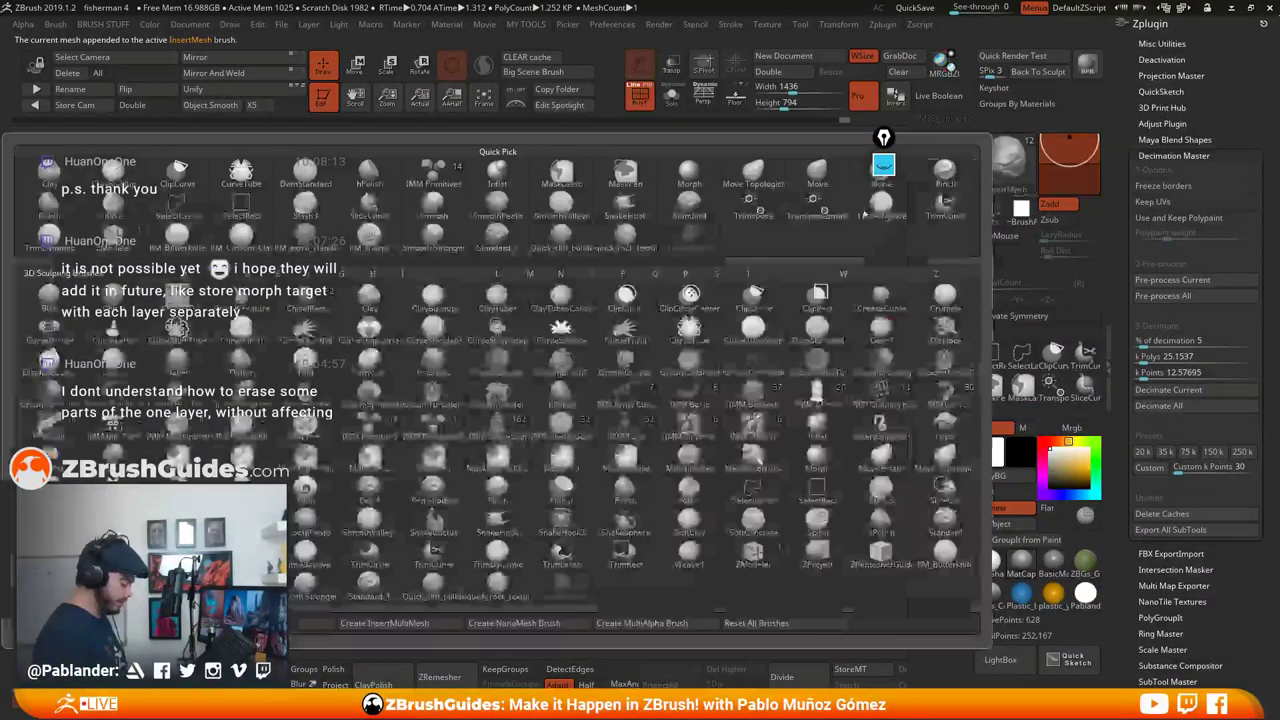
click(305, 623)
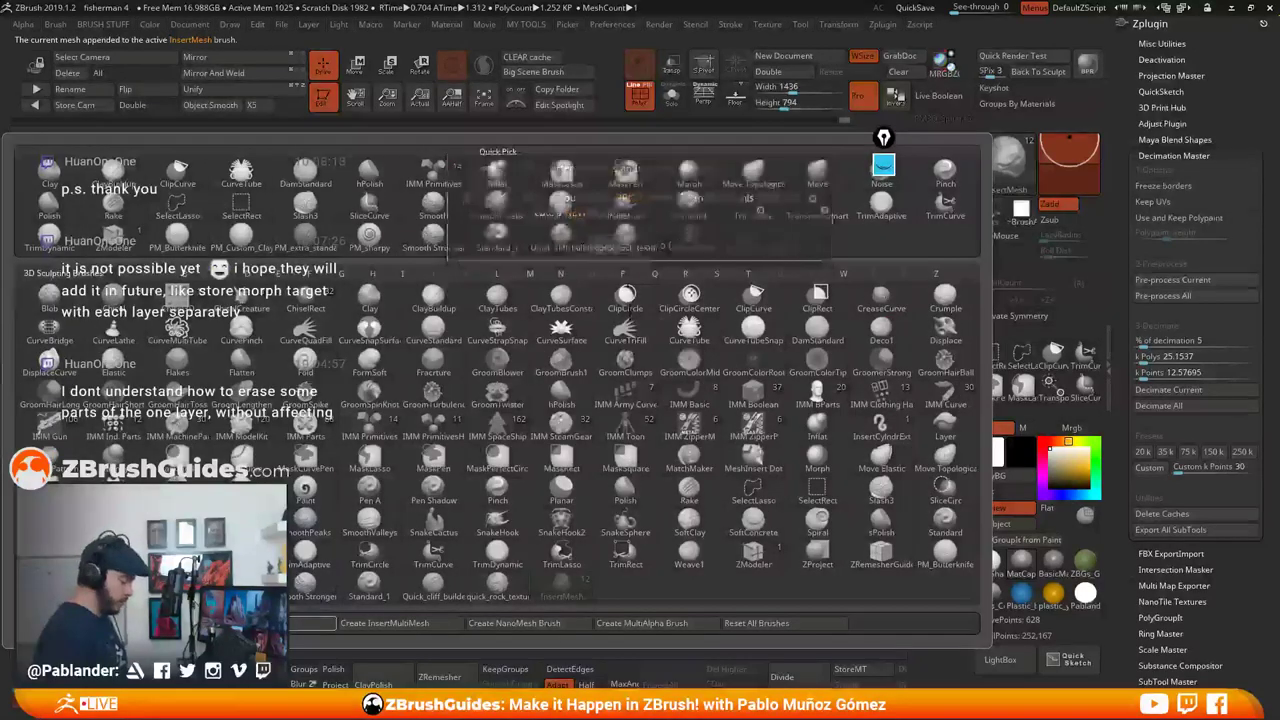
click(612, 245)
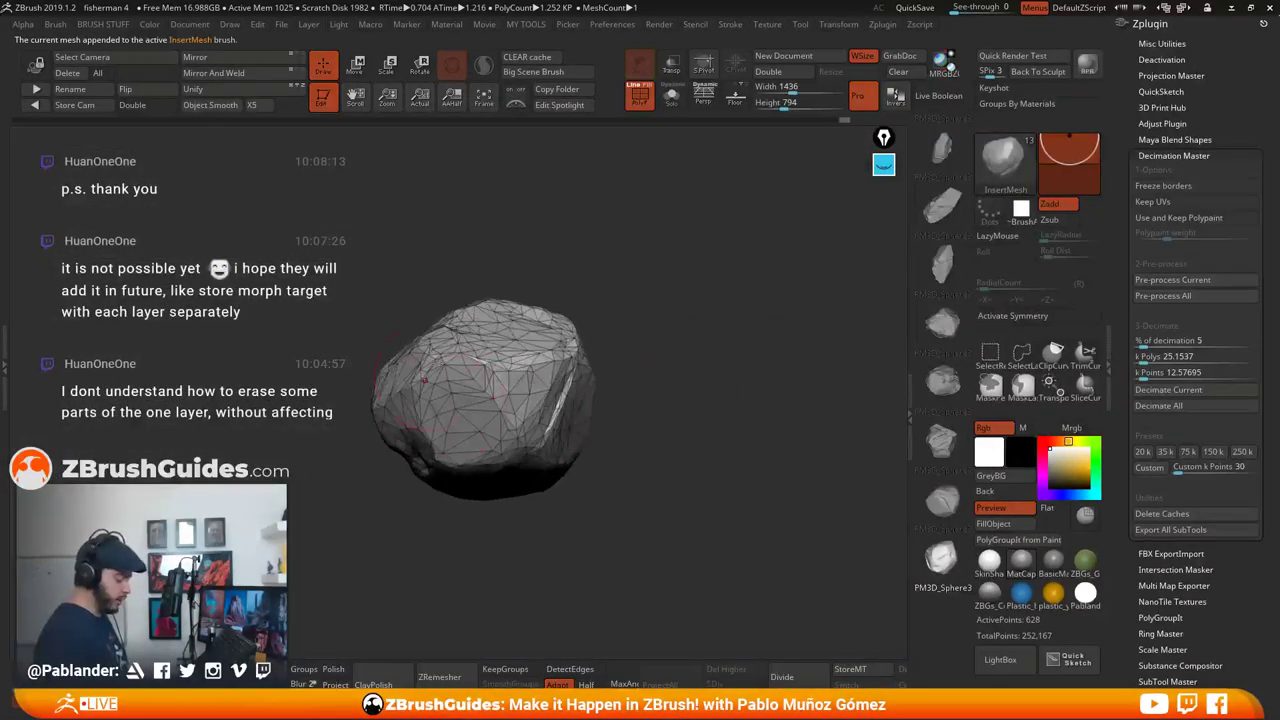
click(996, 174)
click(278, 623)
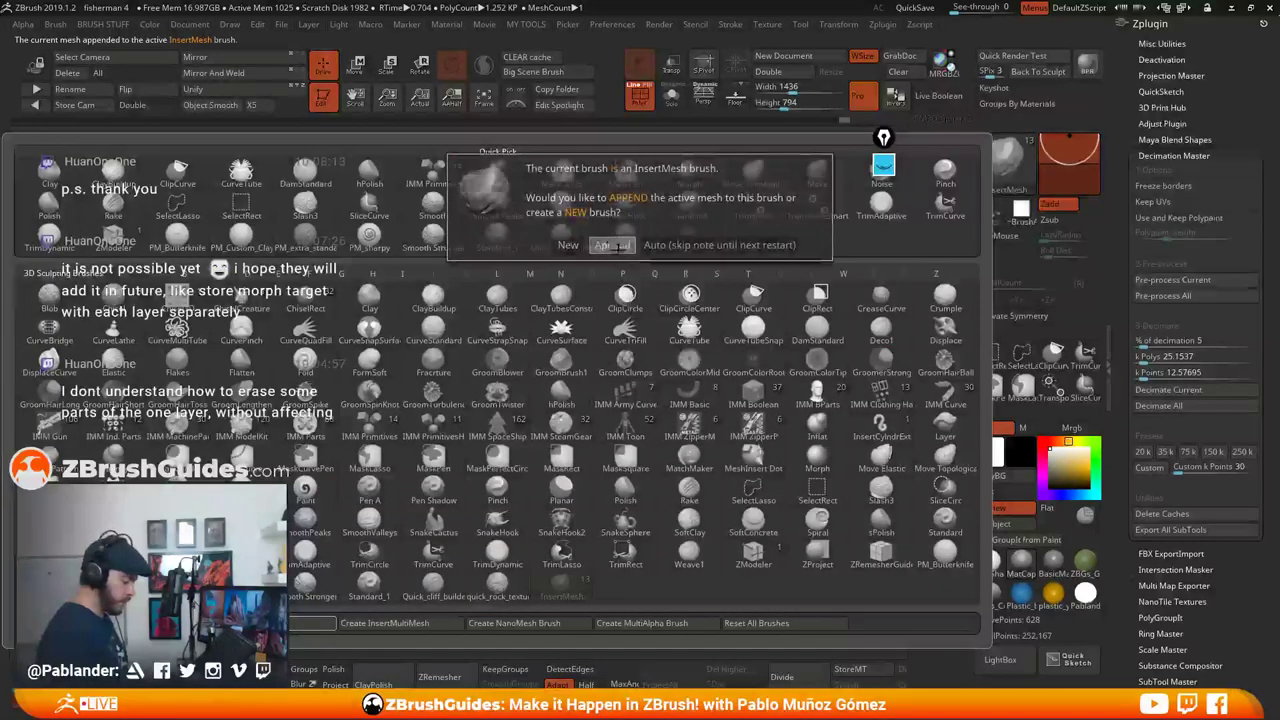
click(612, 244)
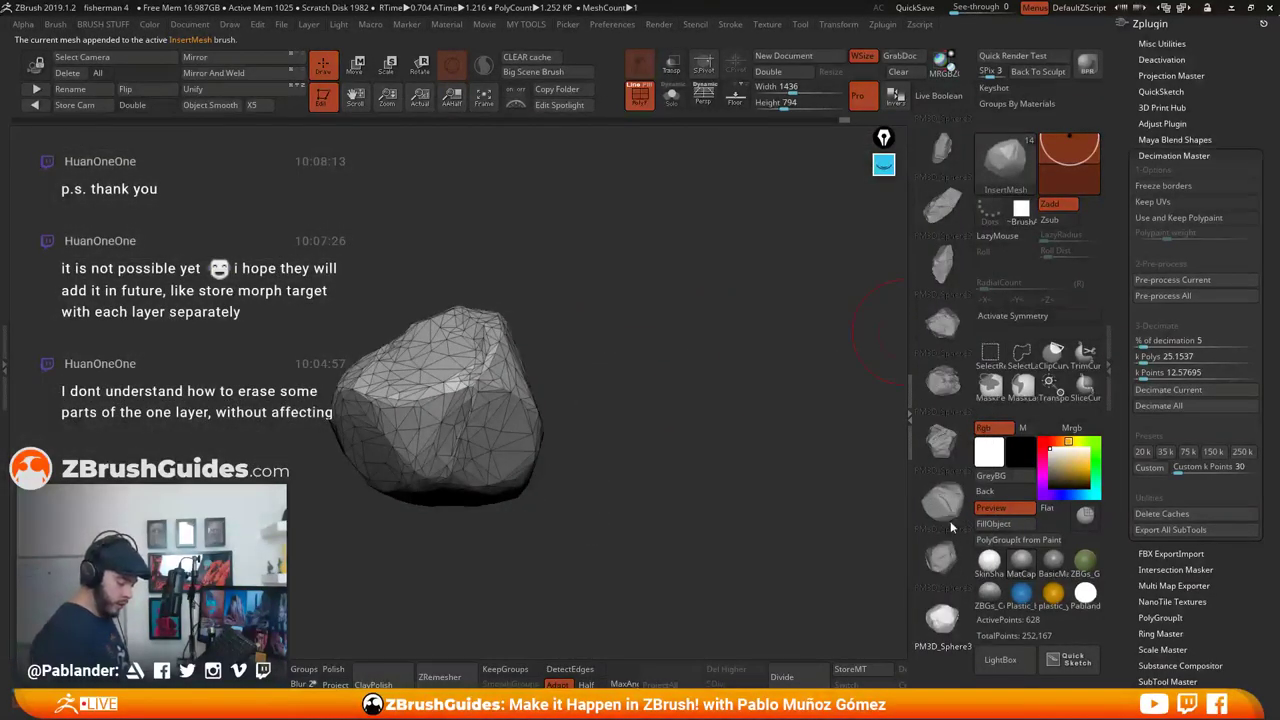
Turn the decimated rock once more, append that orientation to the InsertMesh brush, and QuickSave the project
drag(733, 471, 635, 479)
mouse_move(761, 335)
mouse_down()
mouse_move(735, 390)
mouse_move(740, 412)
mouse_move(794, 347)
mouse_up()
click(1003, 168)
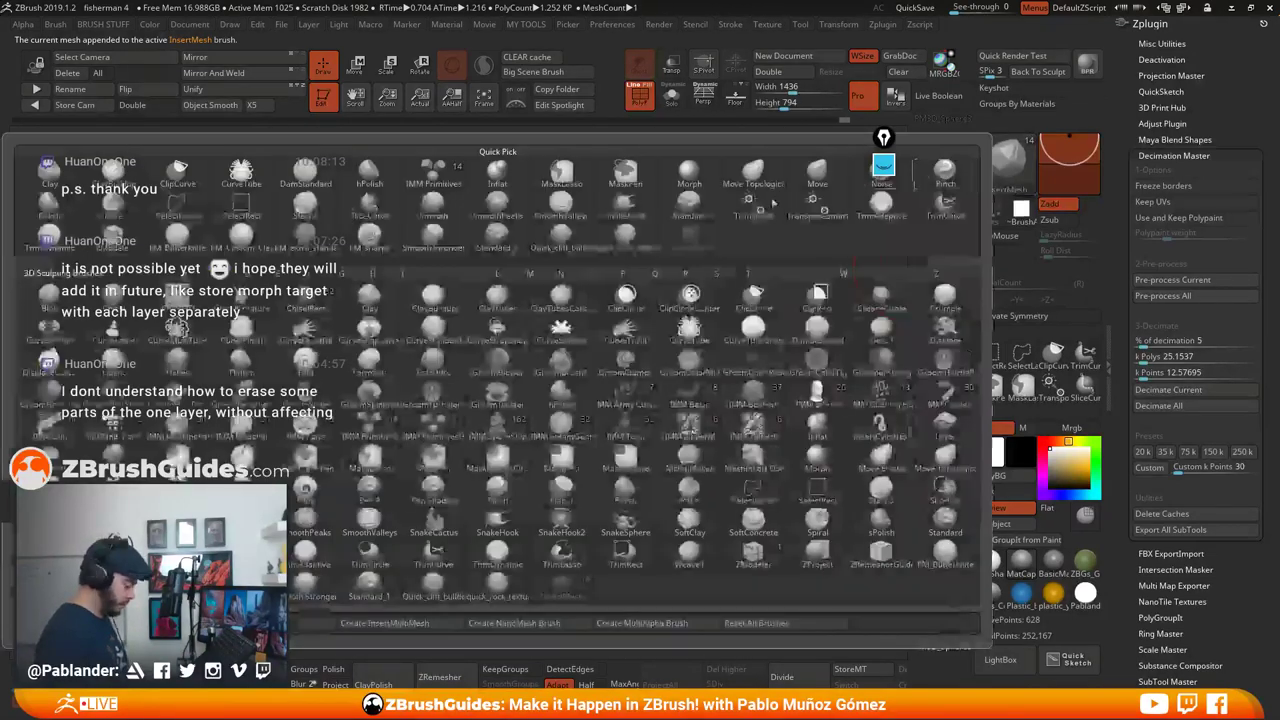
click(311, 623)
click(608, 248)
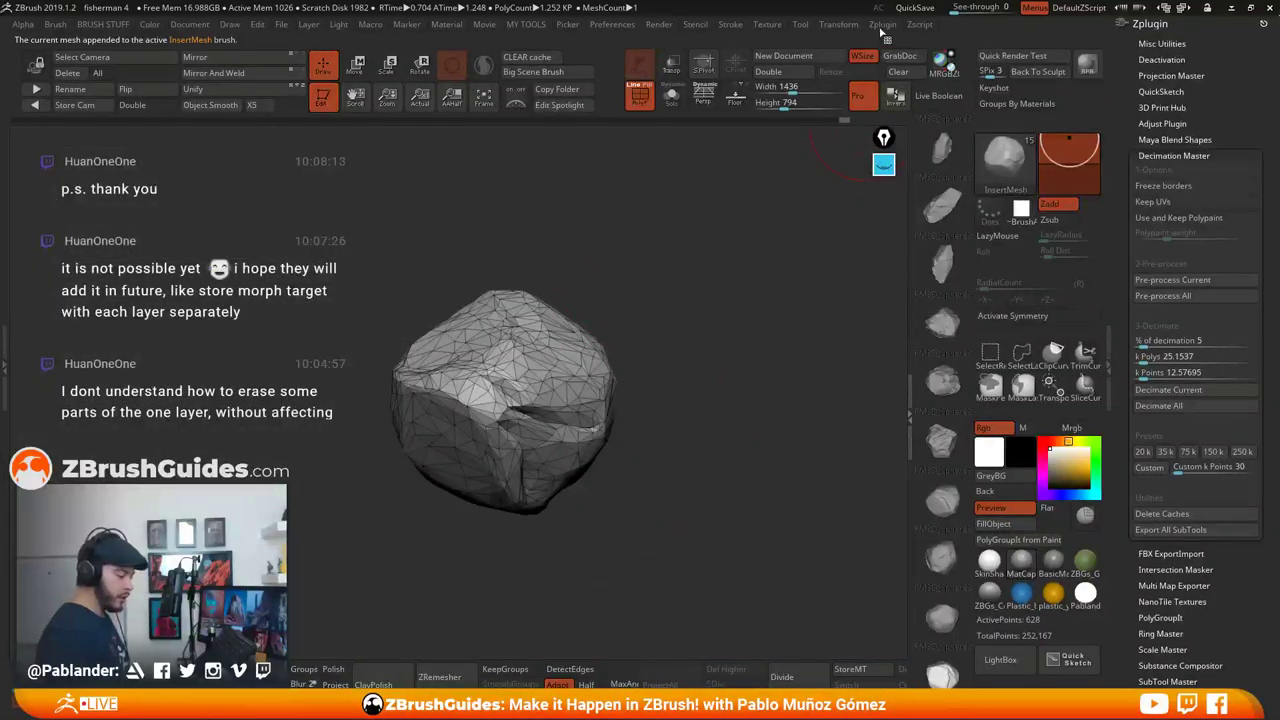
click(912, 8)
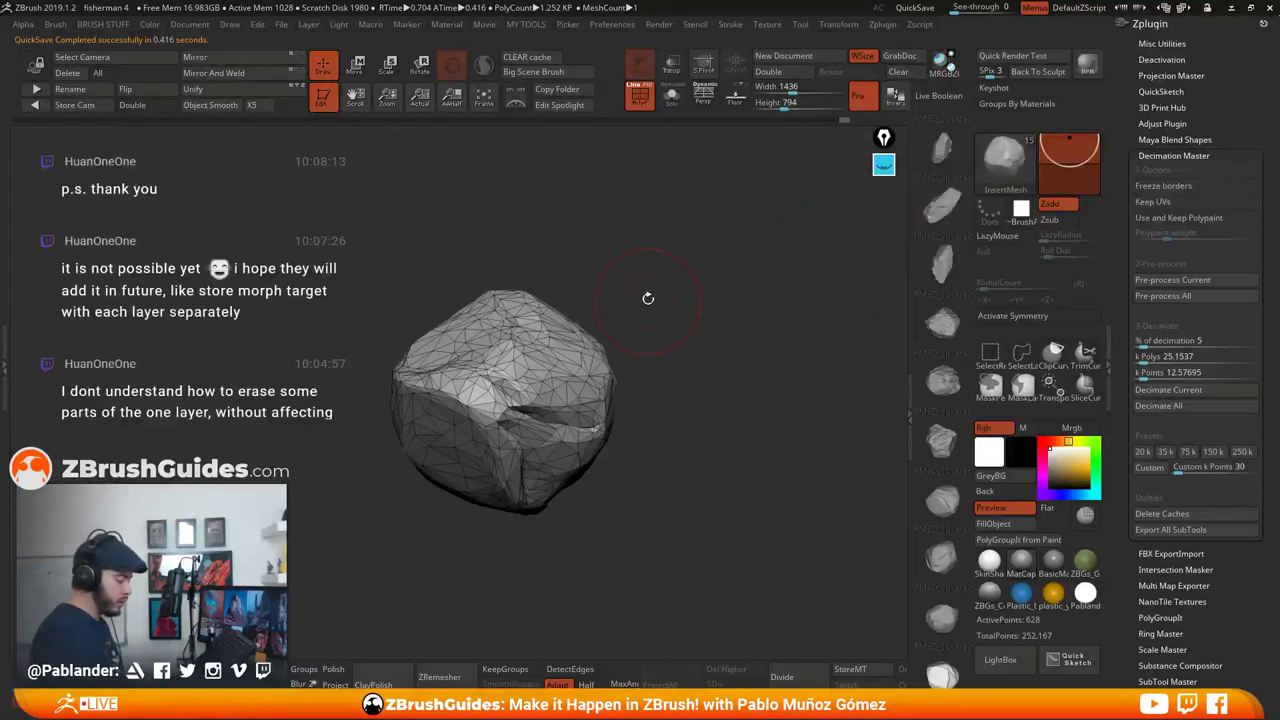
Turn off the wireframe display on the decimated rock
drag(692, 290, 658, 274)
click(640, 97)
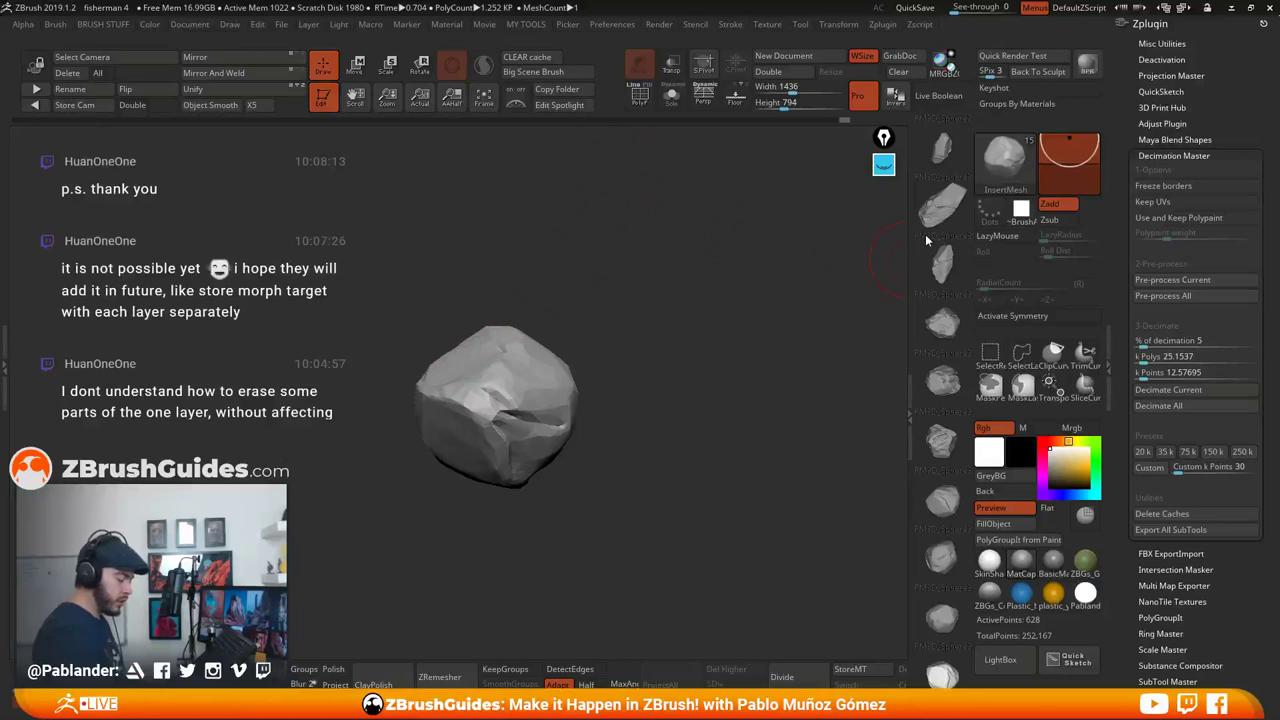
Test-insert one of the elongated rocks from the InsertMesh brush on the decimated rock and undo the insertion
click(942, 150)
scroll(949, 234, up, 2)
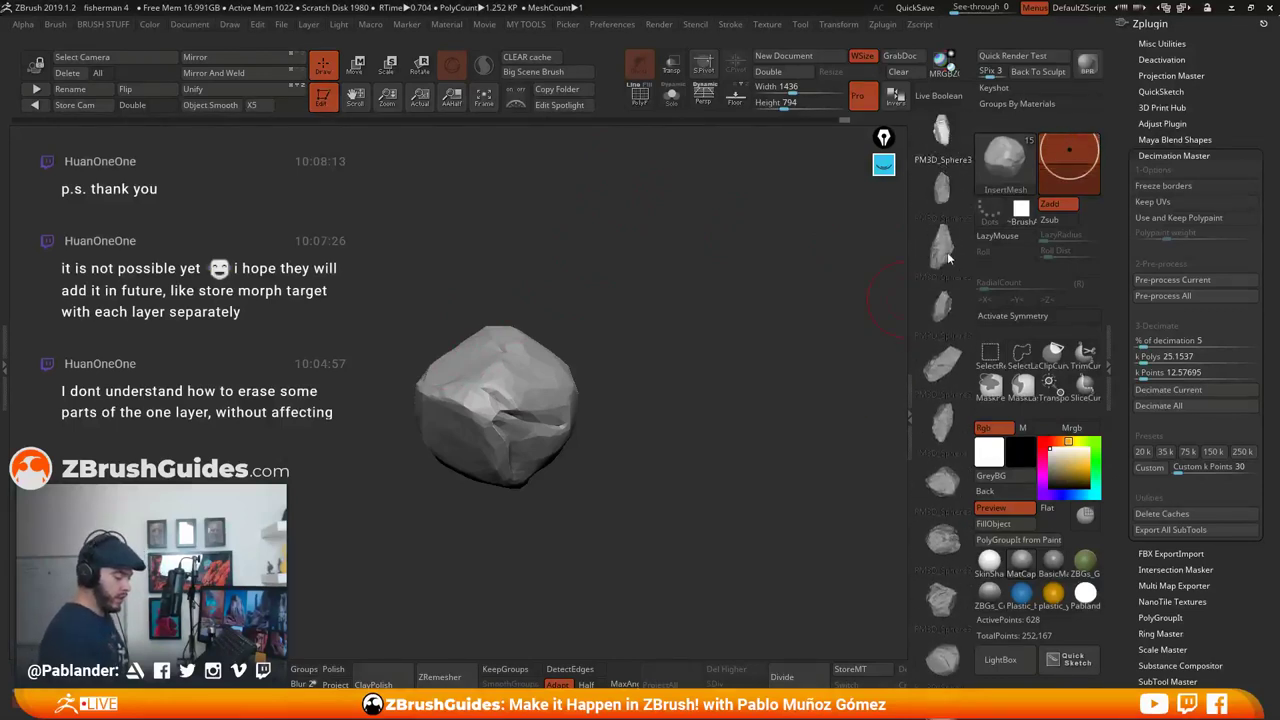
drag(540, 345, 640, 466)
drag(686, 513, 700, 511)
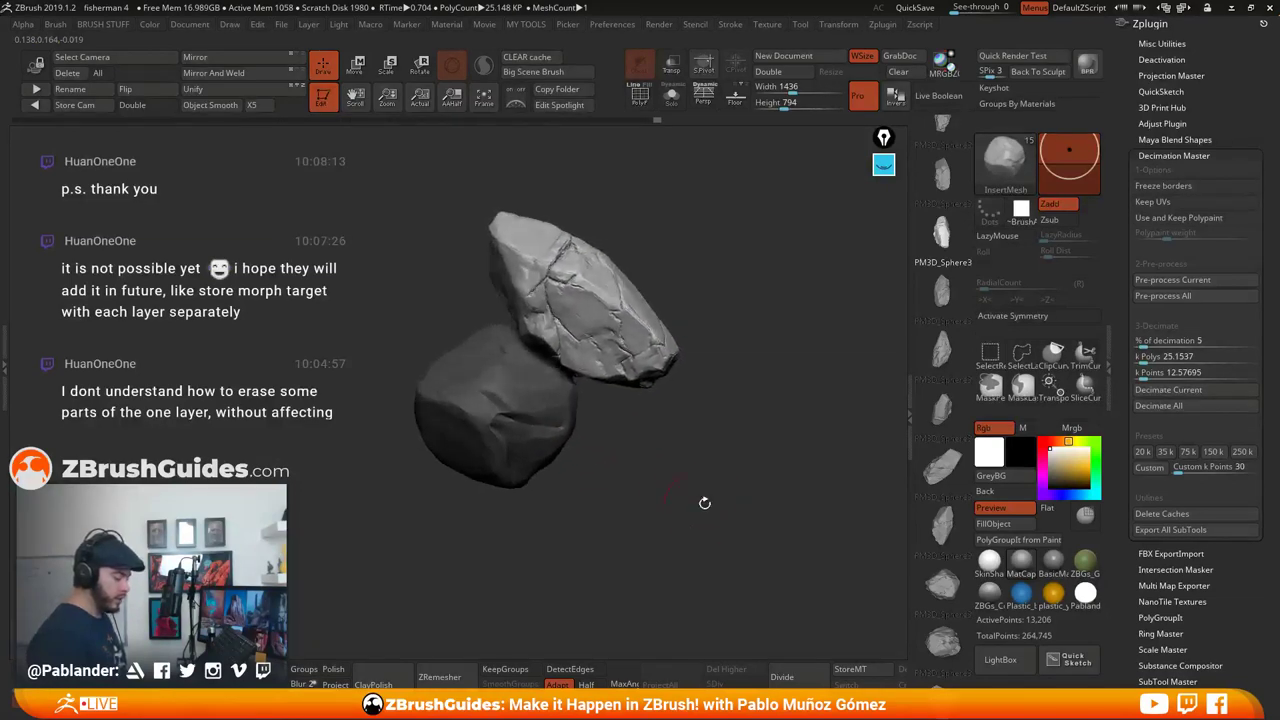
key(ctrl+z)
mouse_move(938, 285)
mouse_down()
mouse_move(940, 354)
mouse_move(946, 273)
mouse_up()
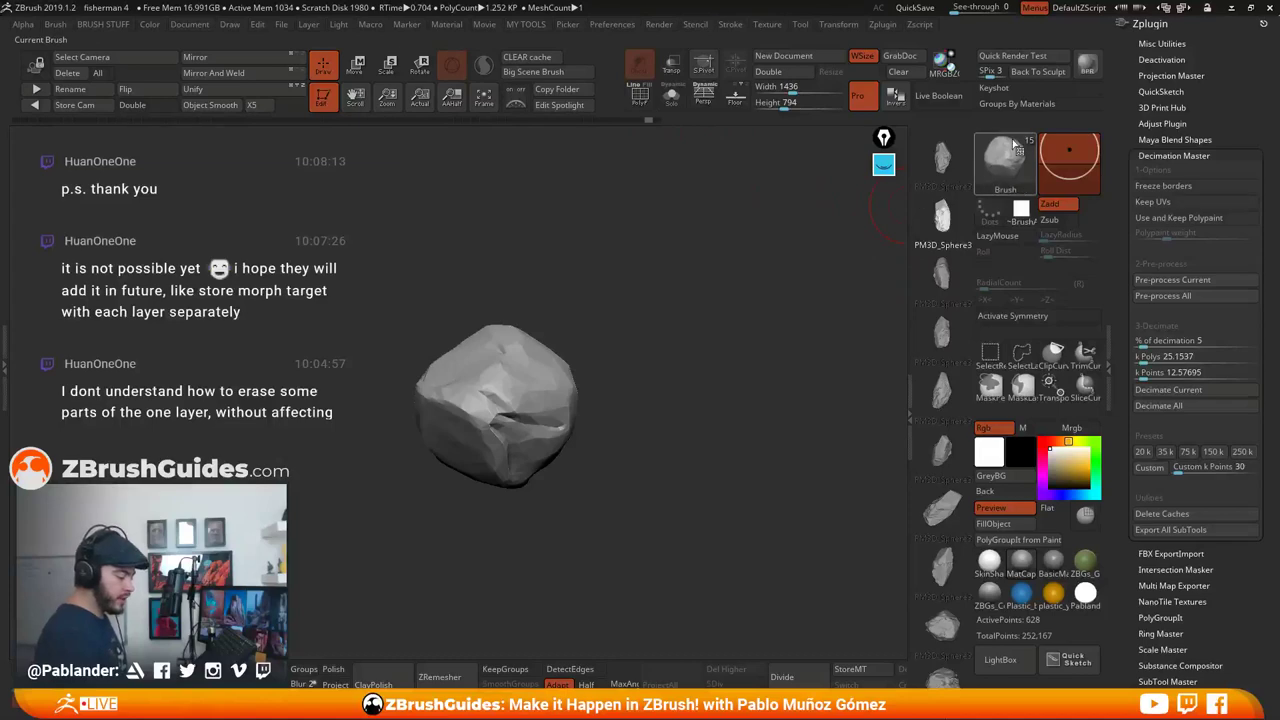
Save the multi-mesh rock brush as a new brush
click(1005, 158)
click(110, 623)
key(Escape)
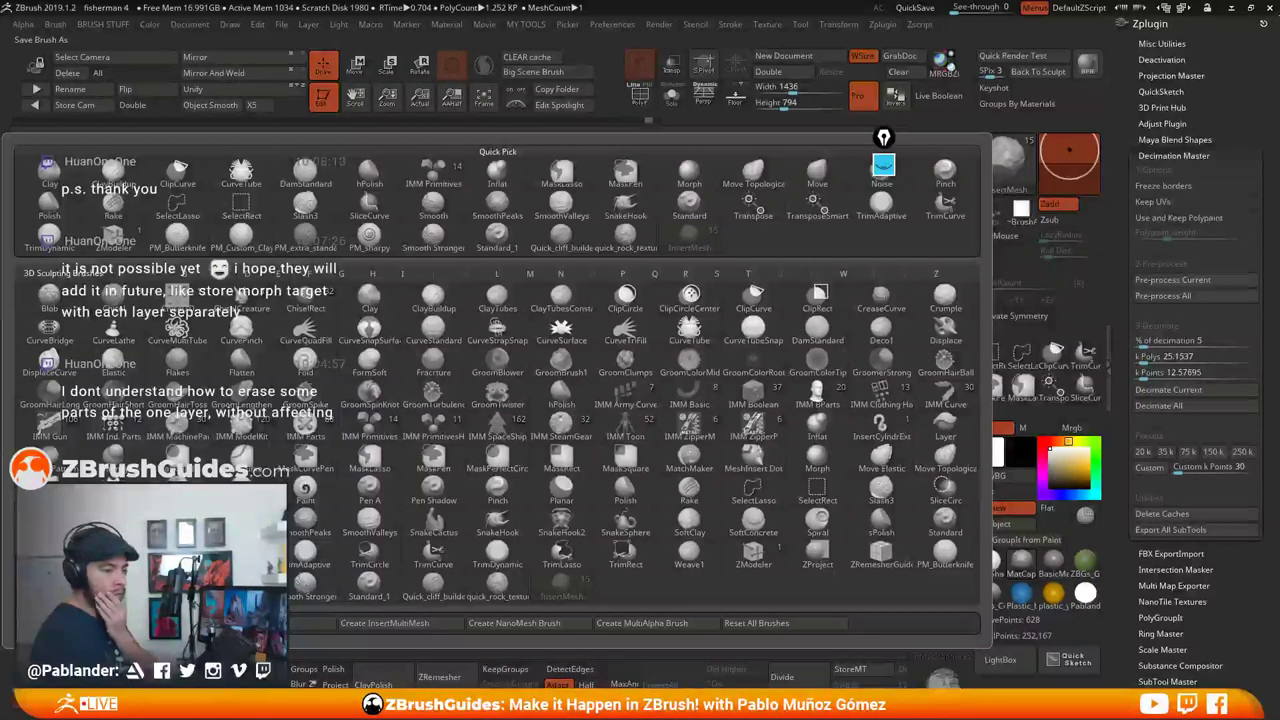
click(912, 200)
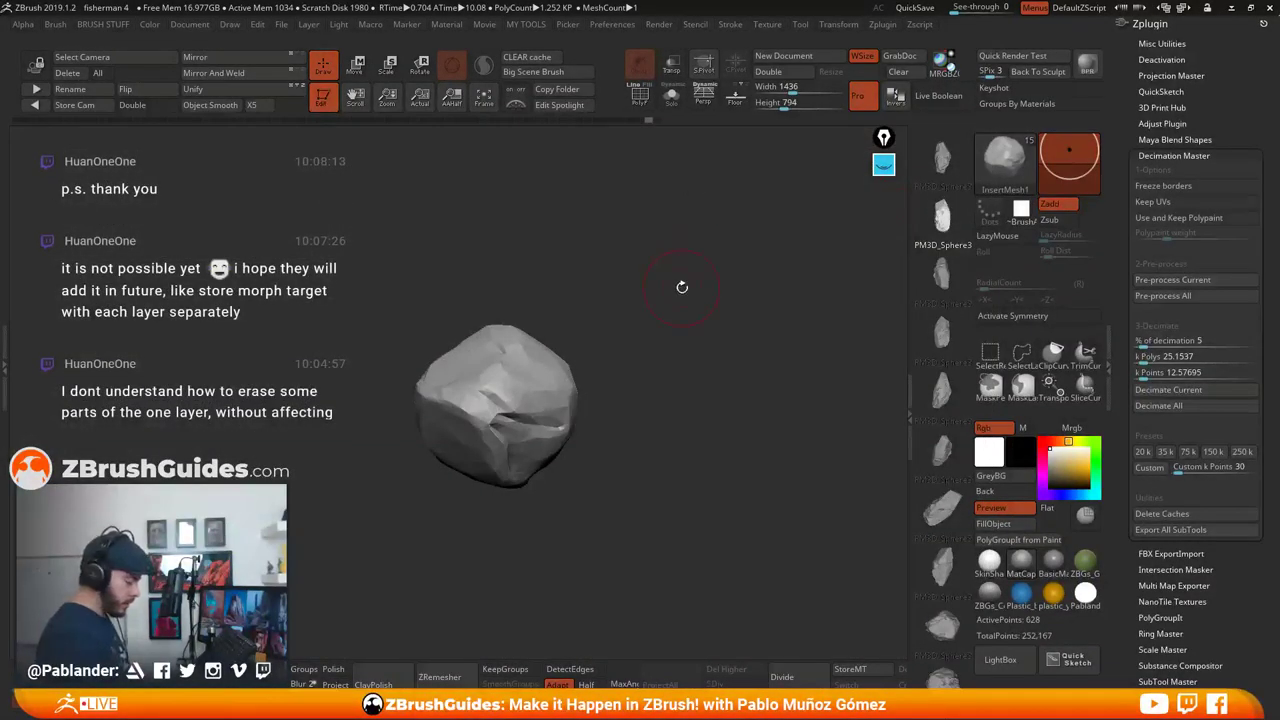
Select the first rock in the saved brush and dock the brush settings above the tool settings with a shortened brush list
mouse_move(718, 401)
mouse_down()
mouse_move(683, 354)
mouse_move(478, 478)
mouse_up()
drag(576, 460, 649, 389)
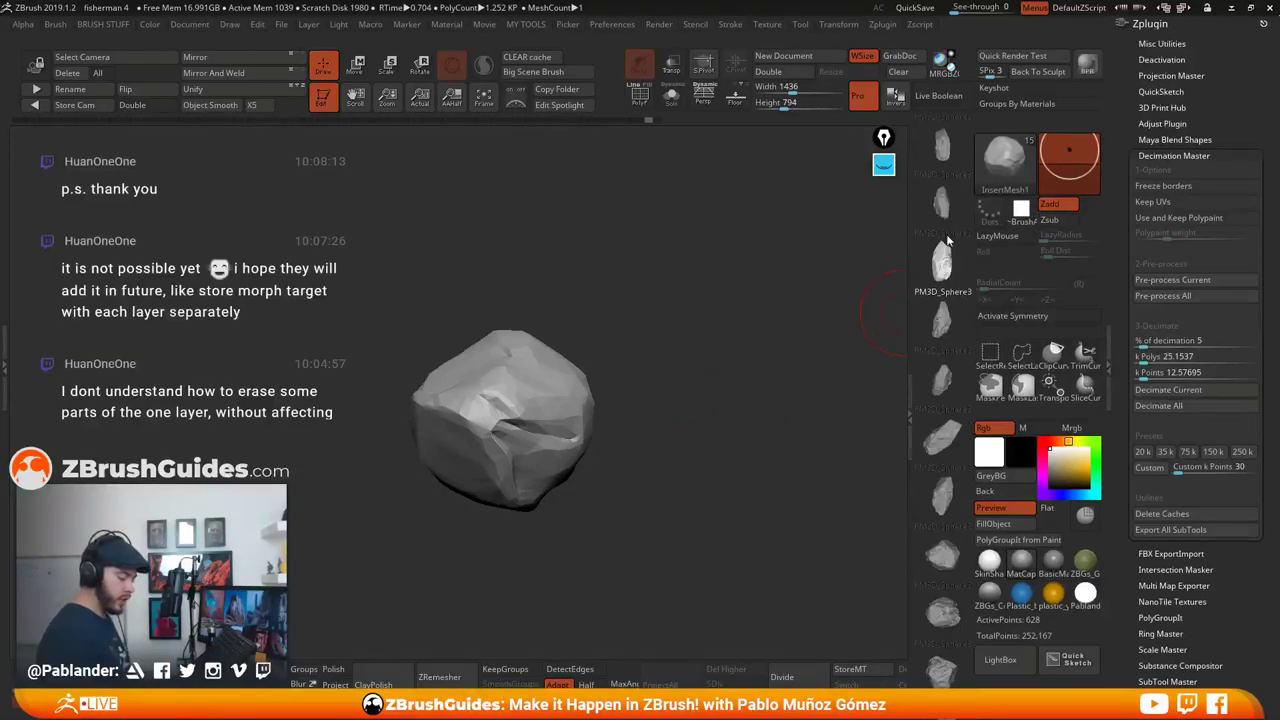
click(943, 150)
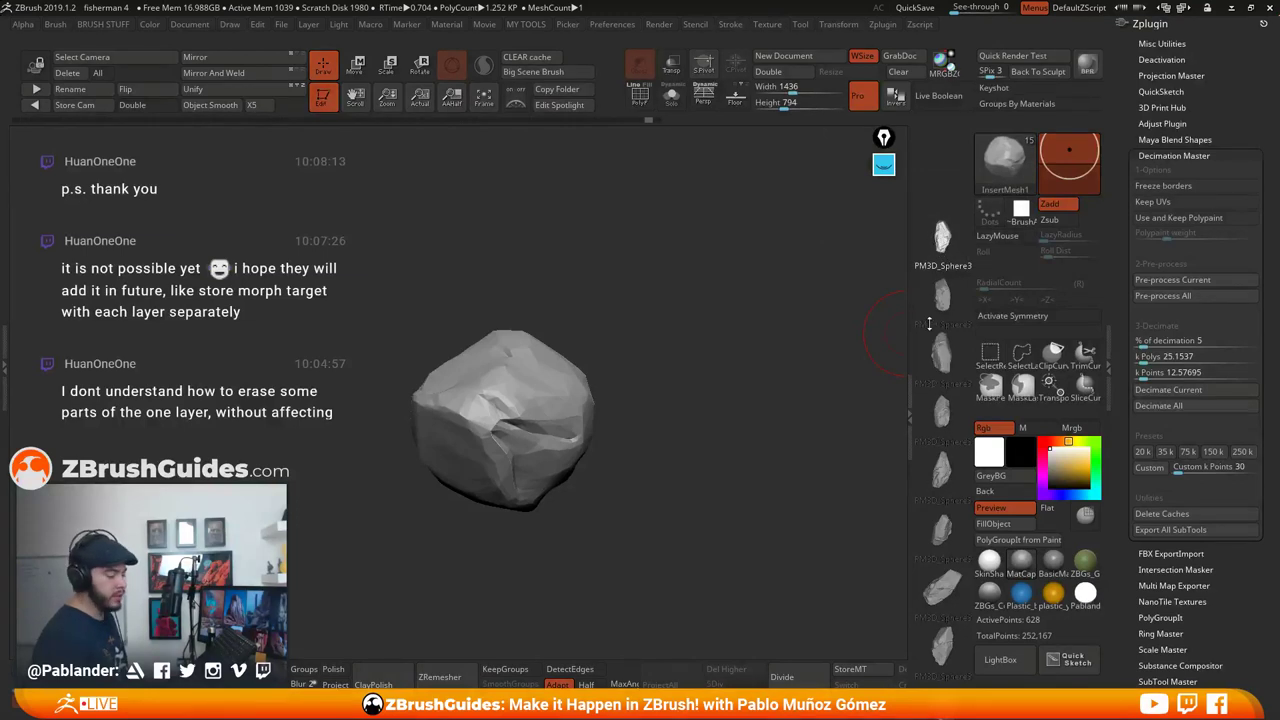
click(1263, 25)
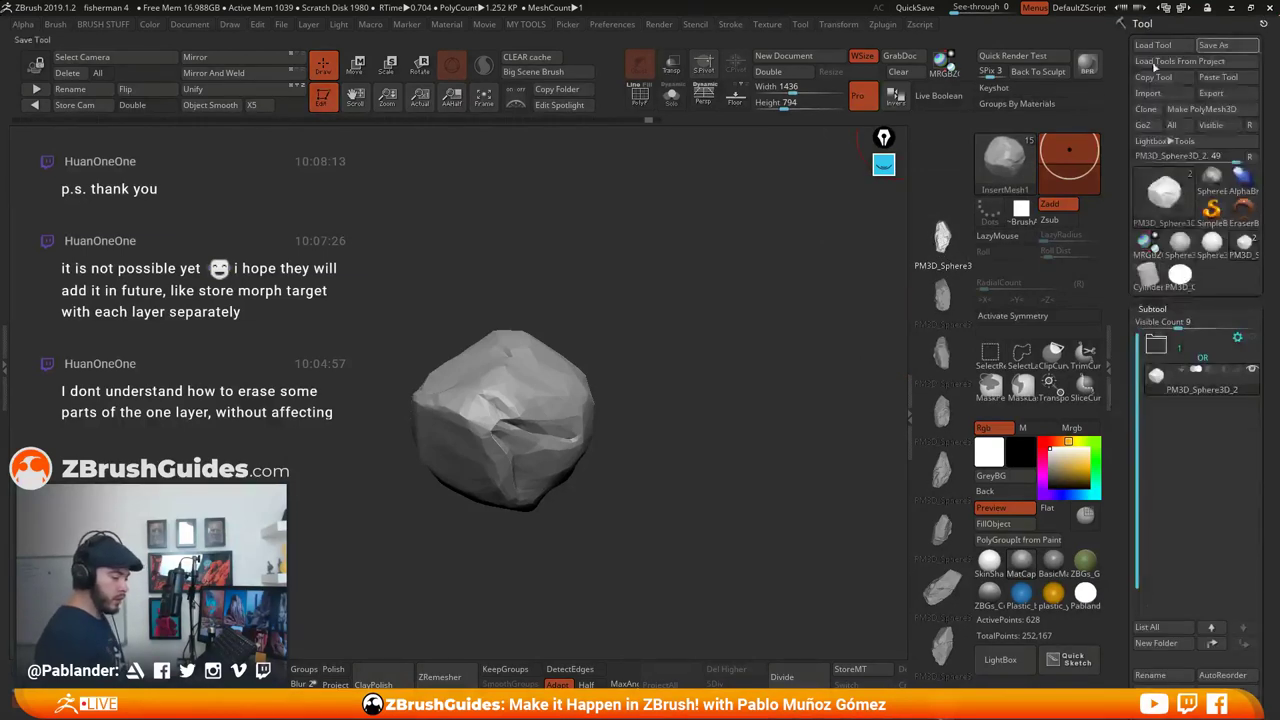
click(56, 25)
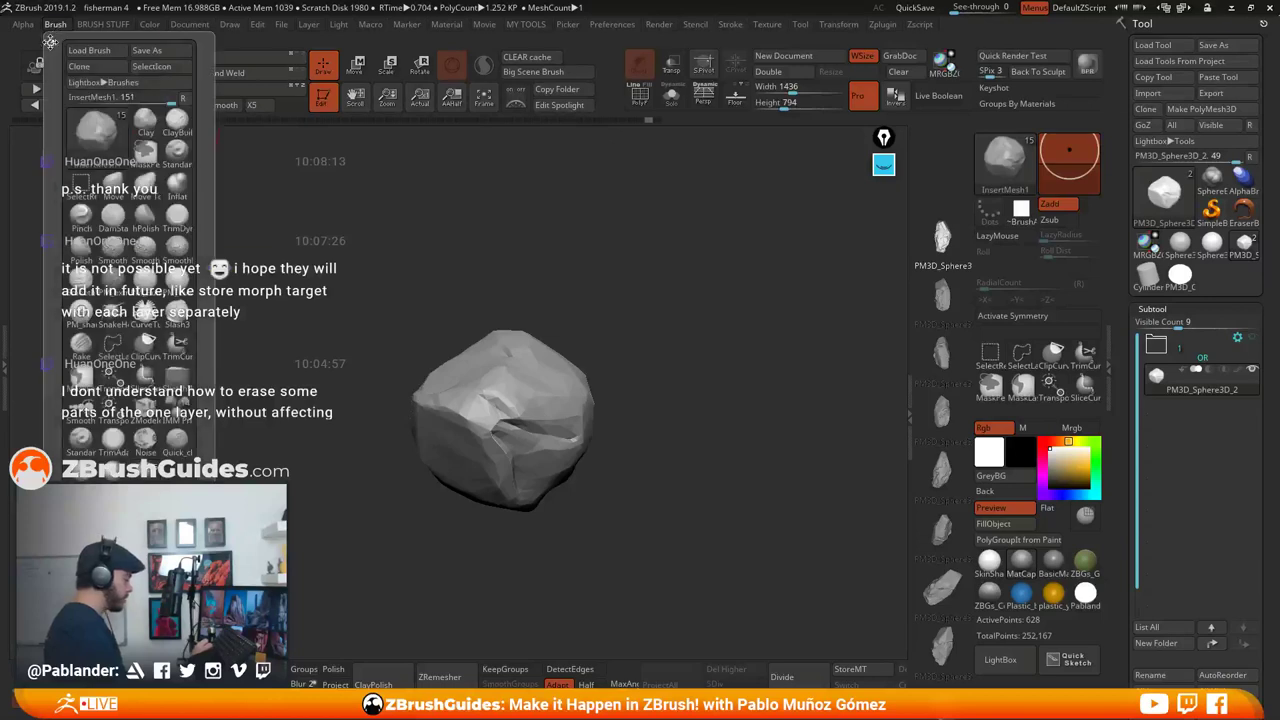
drag(1170, 50, 1172, 50)
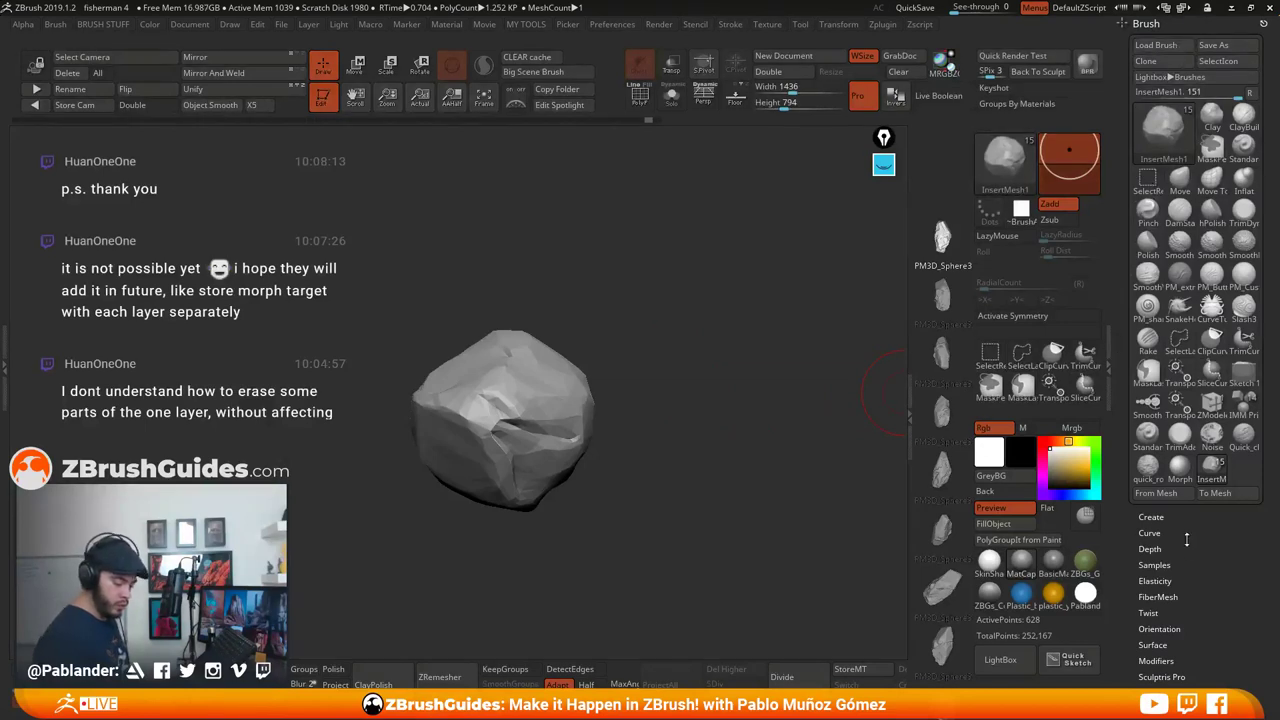
drag(1188, 548, 1188, 534)
click(1248, 83)
mouse_move(1200, 295)
mouse_down()
mouse_move(1200, 281)
mouse_move(1197, 317)
mouse_up()
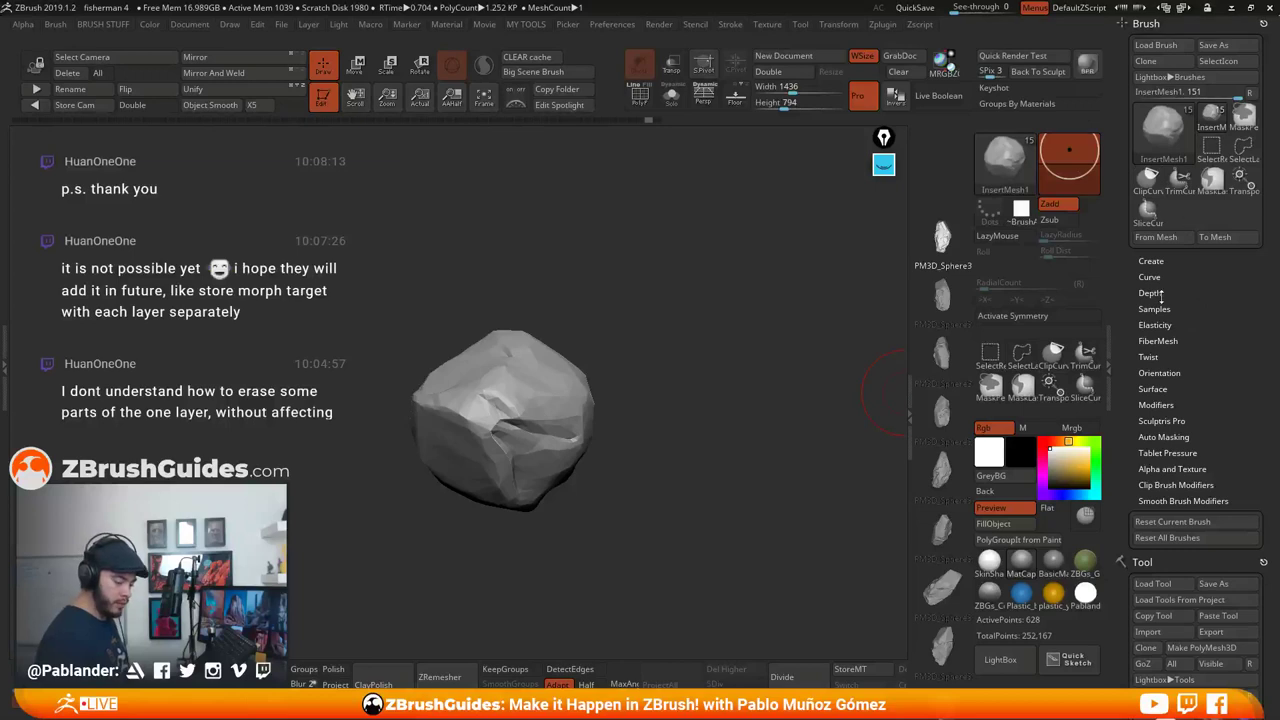
Examine the brush's Depth settings, including Imbed and Gravity Strength, and collapse them again
key(shift)
shift+click(1168, 292)
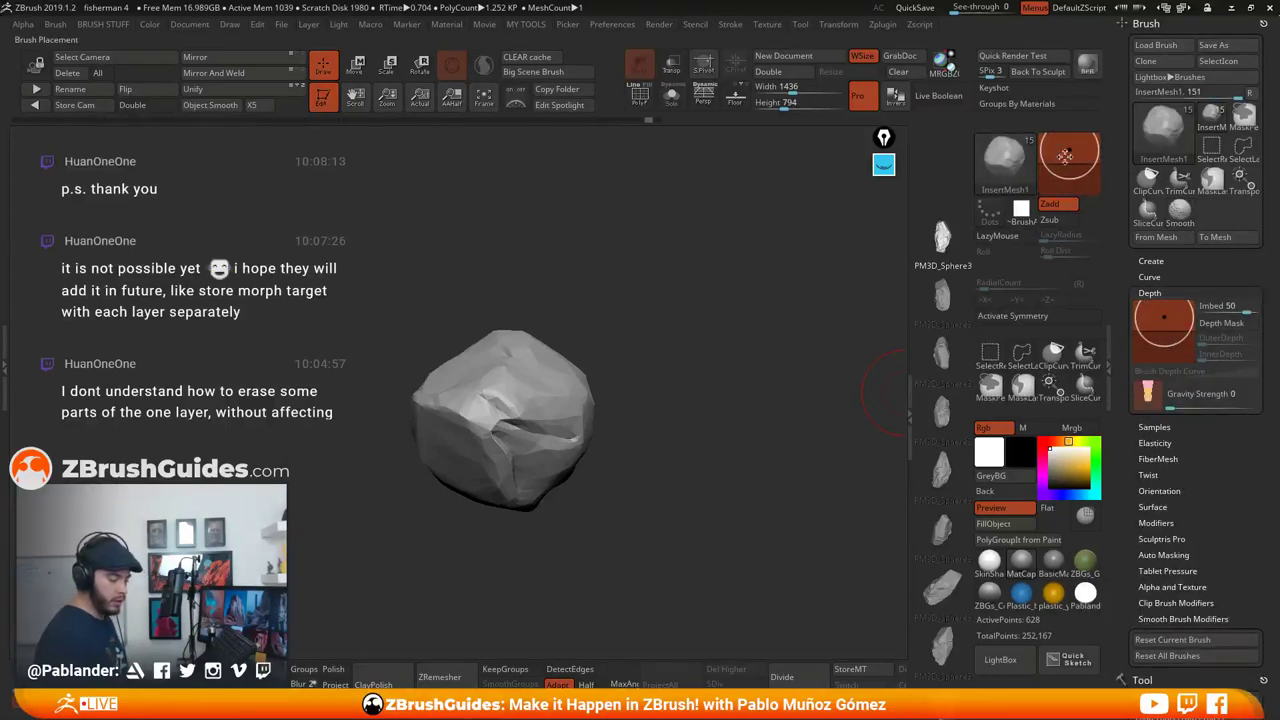
click(1186, 292)
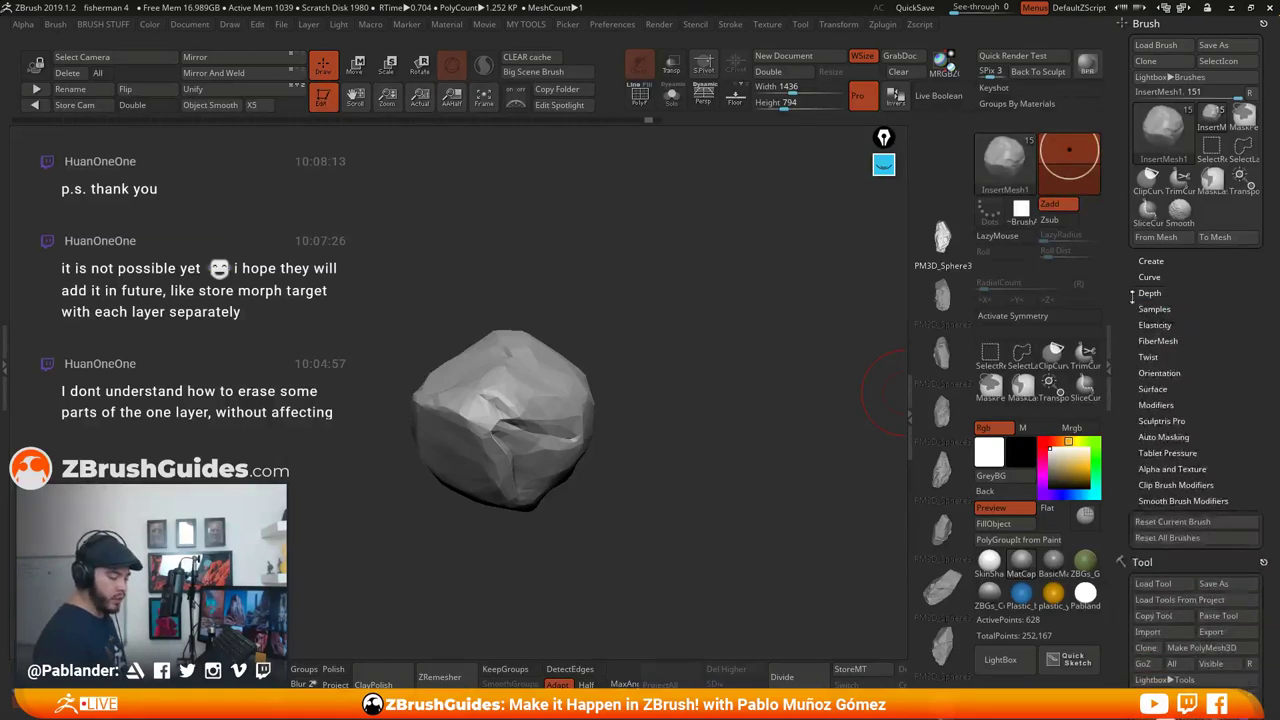
Try inserting the first rock with its brush placement centred on the surface and raised above it, undoing both insertions
drag(941, 241, 941, 188)
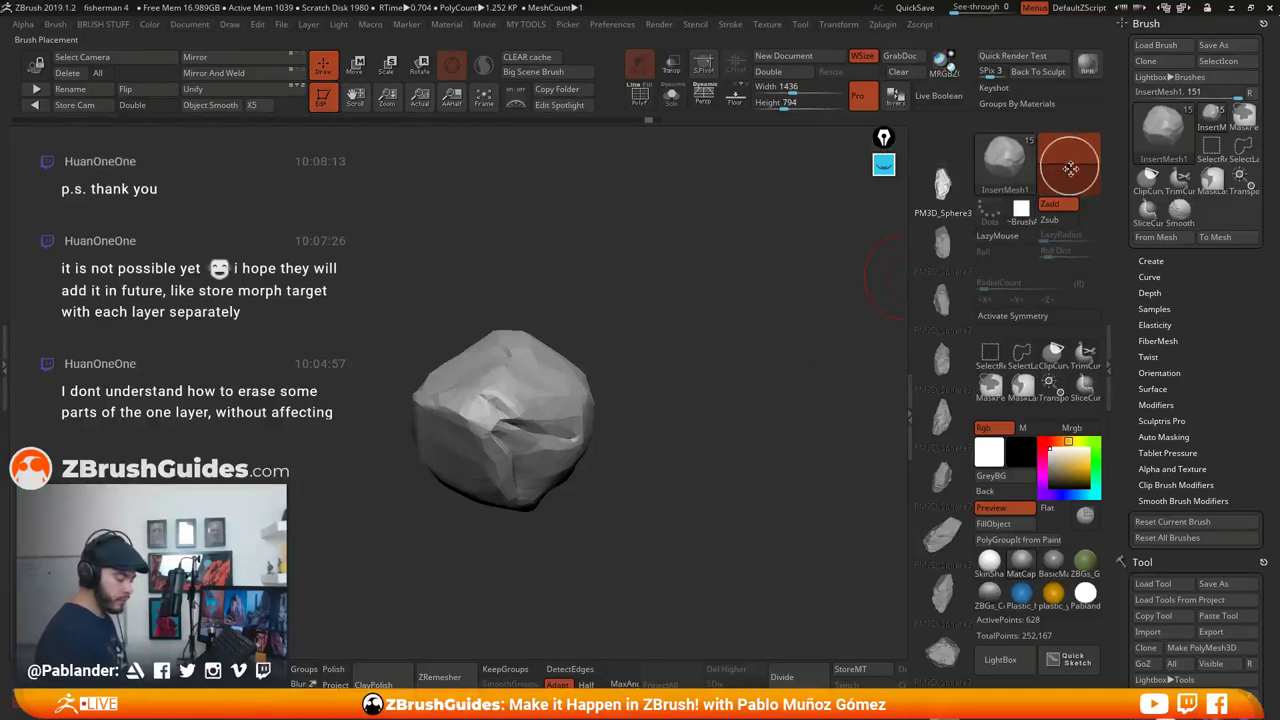
drag(527, 354, 562, 404)
drag(520, 318, 524, 312)
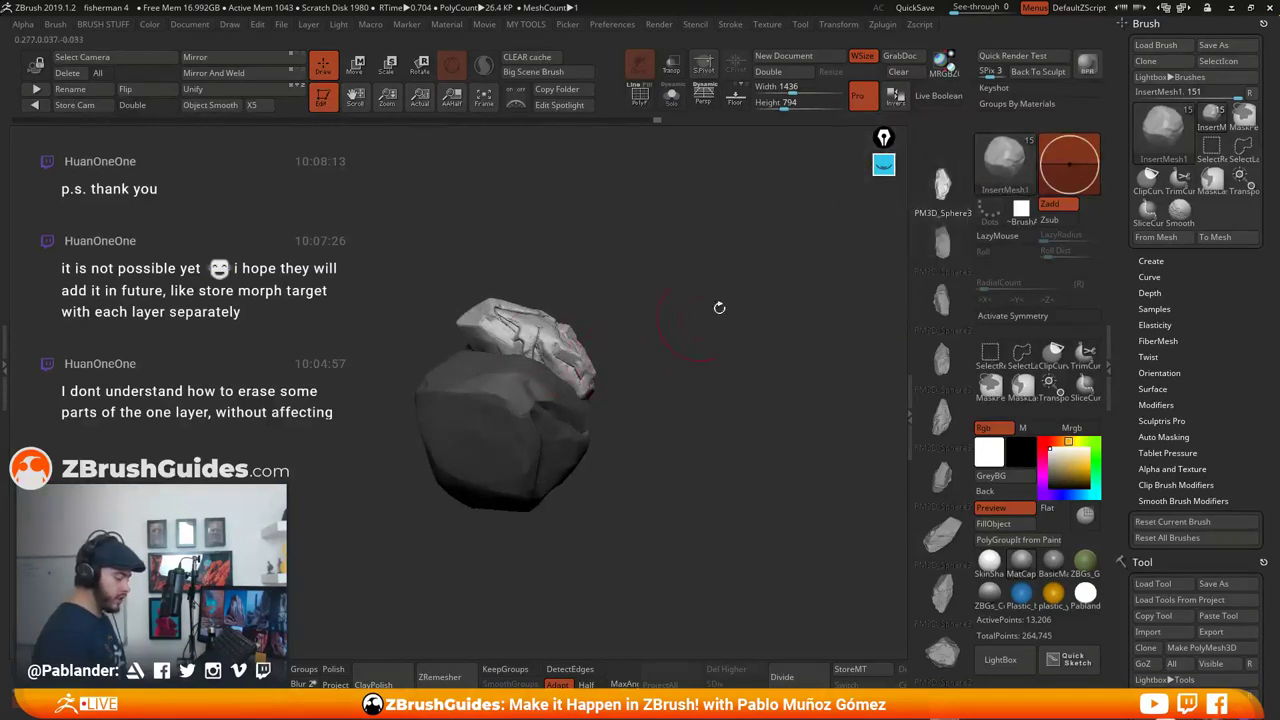
alt+drag(694, 336, 691, 383)
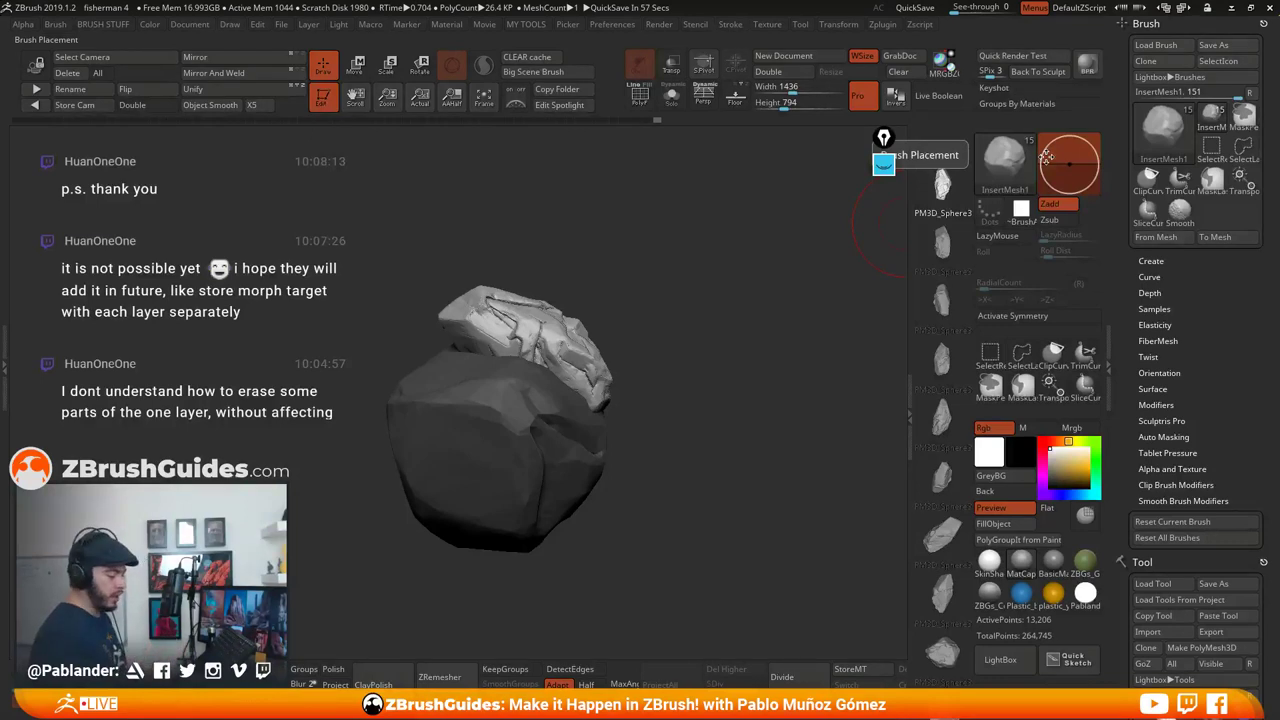
key(ctrl+z)
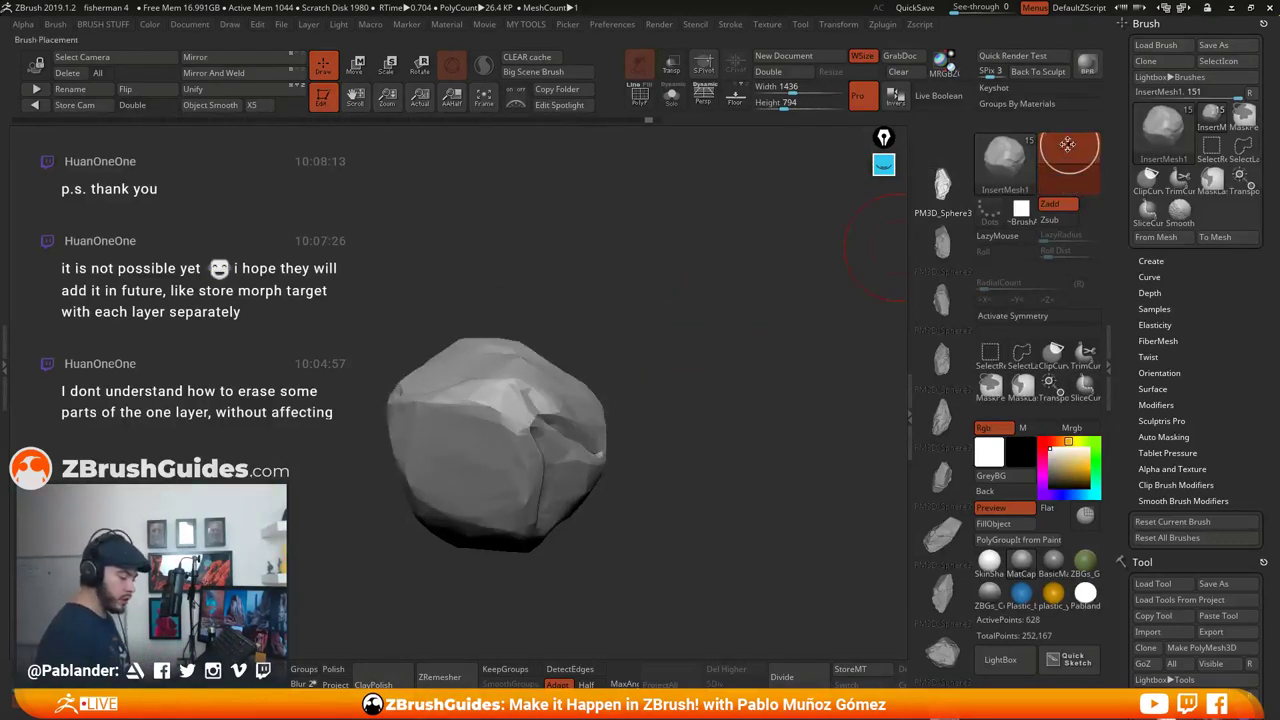
mouse_move(534, 349)
mouse_down()
mouse_move(572, 388)
mouse_move(666, 386)
mouse_move(670, 372)
mouse_move(624, 398)
mouse_move(685, 402)
mouse_move(808, 333)
mouse_up()
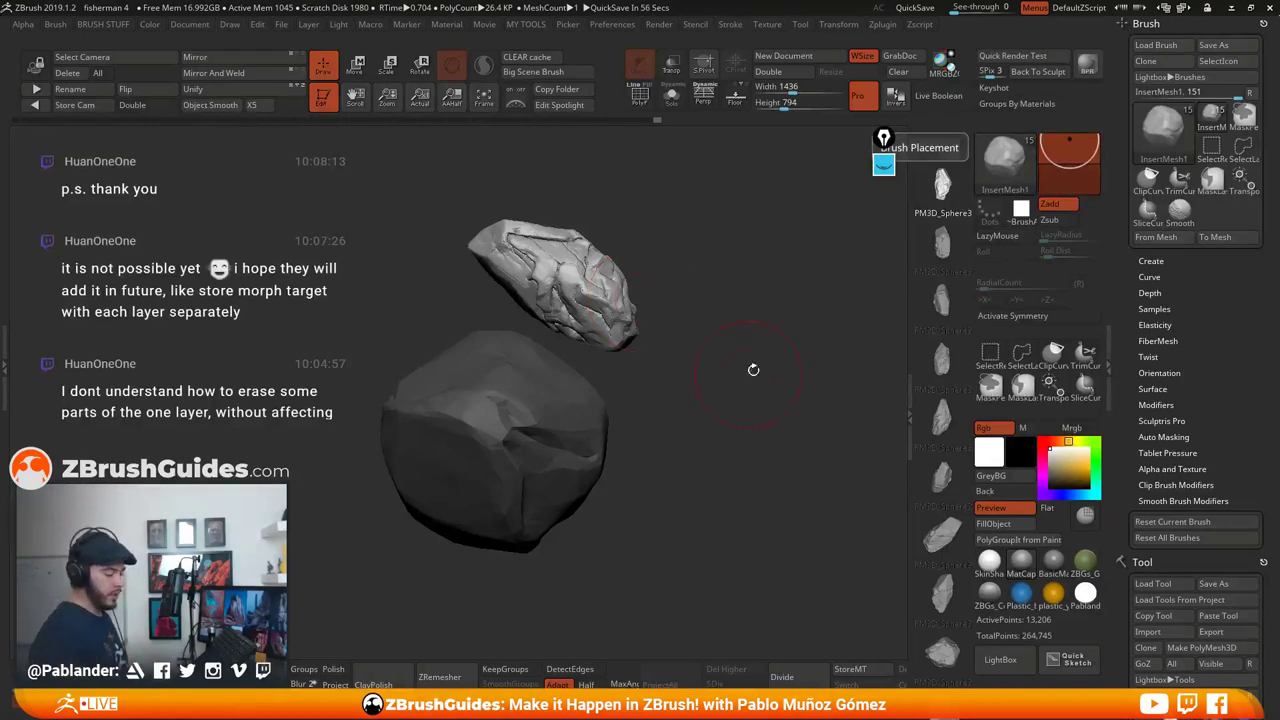
key(ctrl+z)
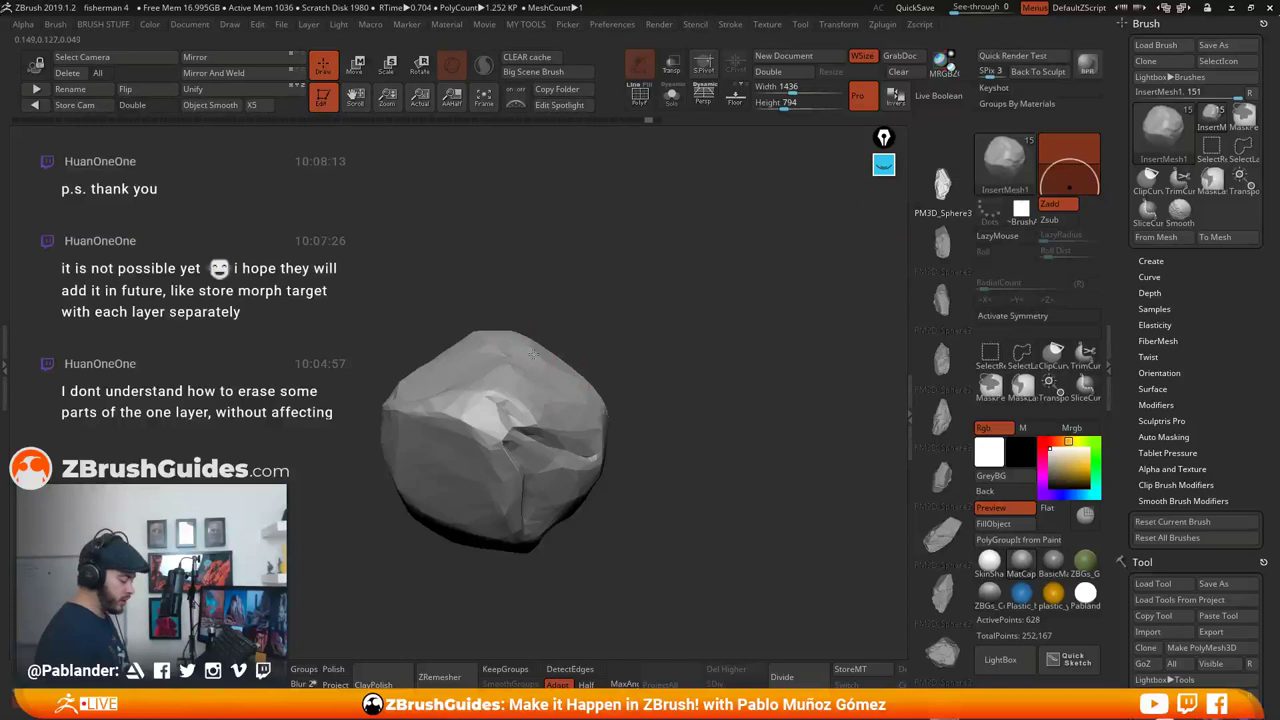
Try inserting the first rock with its brush placement lowered below the surface, undoing each insertion
drag(553, 406, 606, 510)
key(ctrl+z)
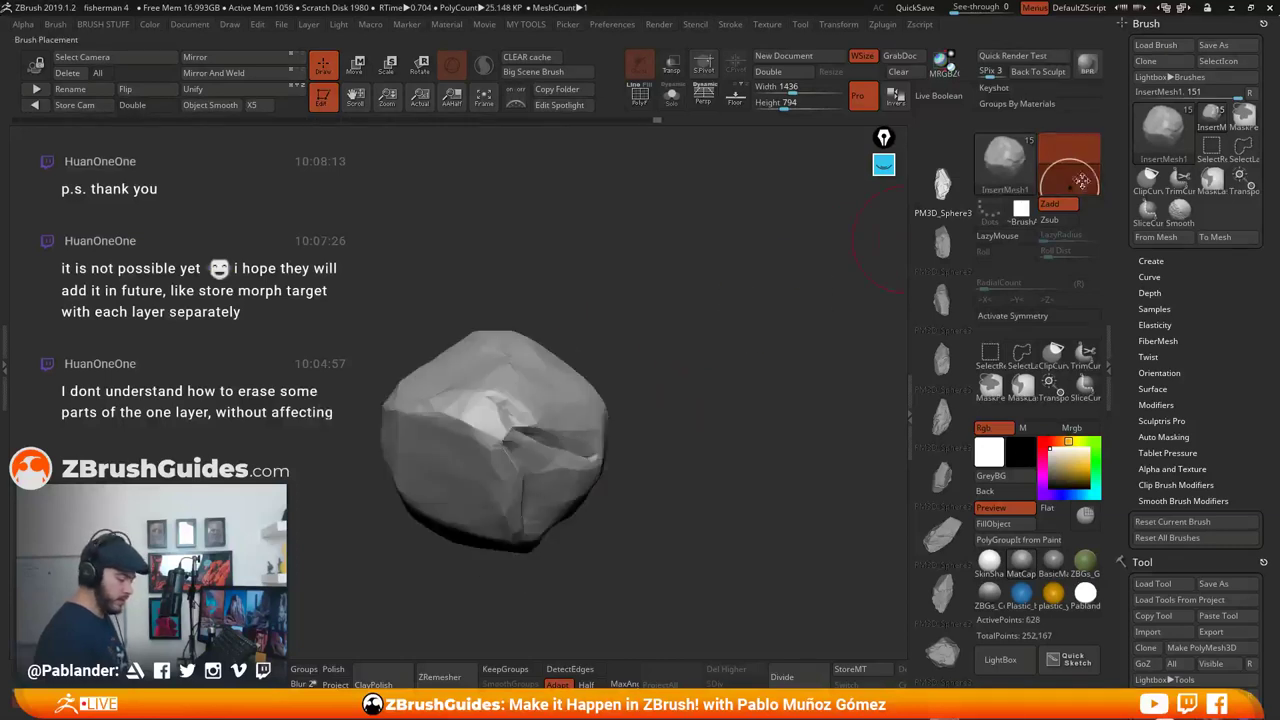
drag(562, 384, 618, 512)
drag(733, 411, 717, 464)
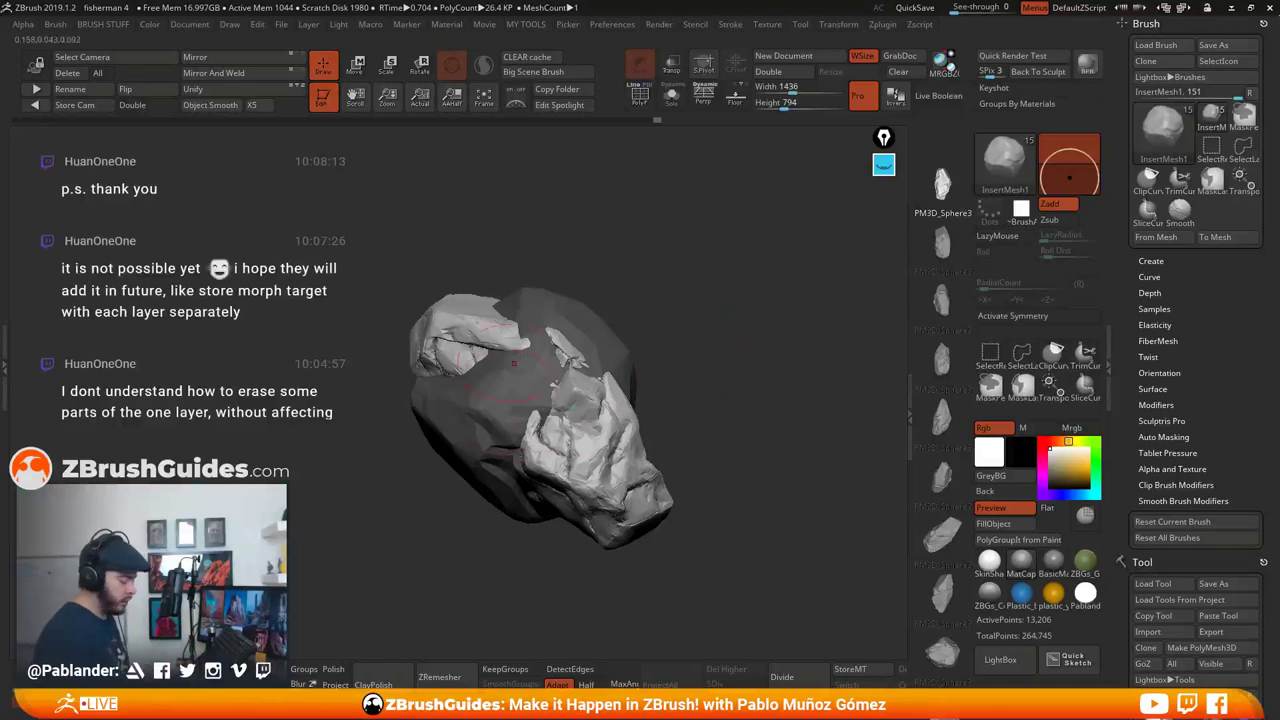
drag(724, 364, 729, 349)
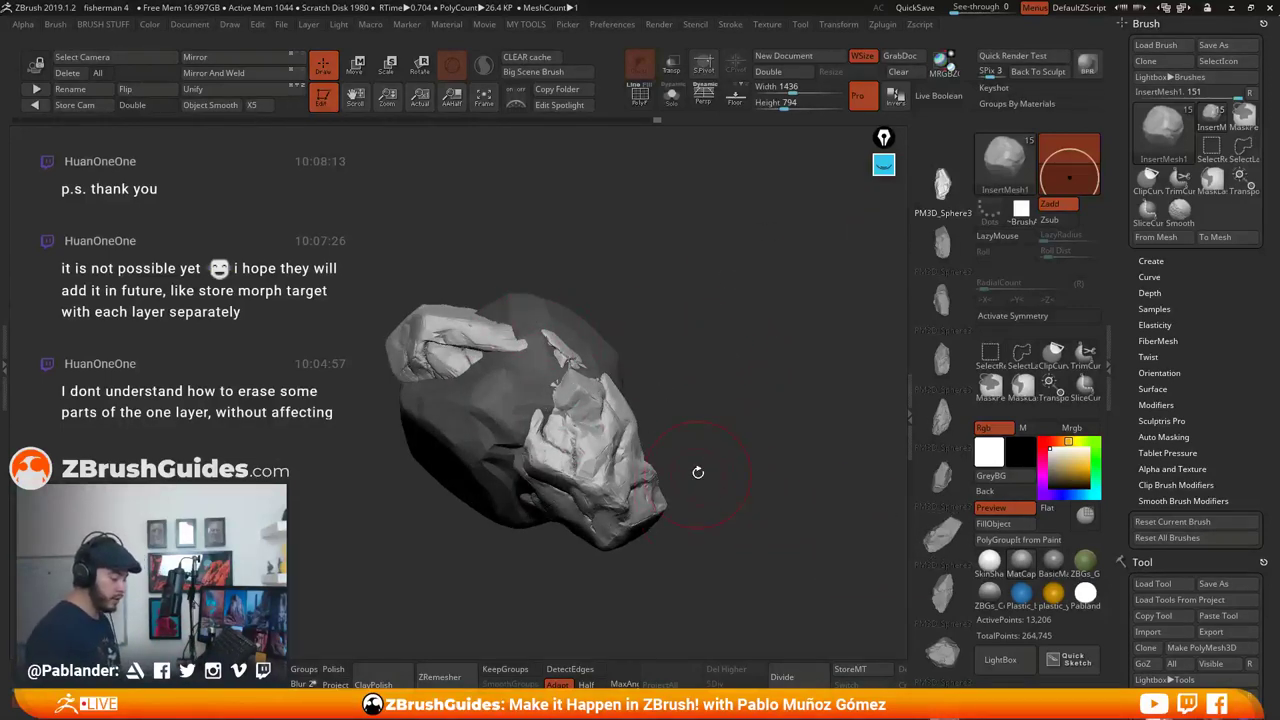
key(shift+d)
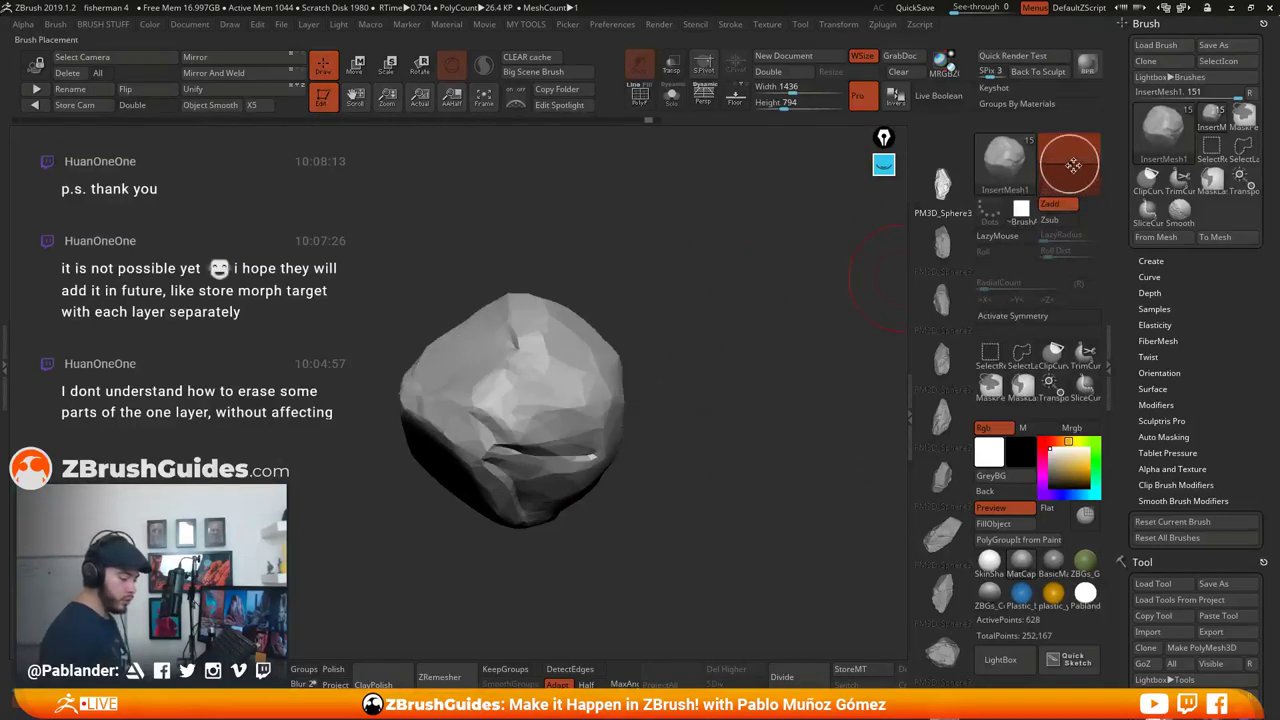
Centre the first rock's brush placement on the surface line and check it with a trial insertion that is undone
key(d)
drag(630, 318, 731, 374)
key(shift+d)
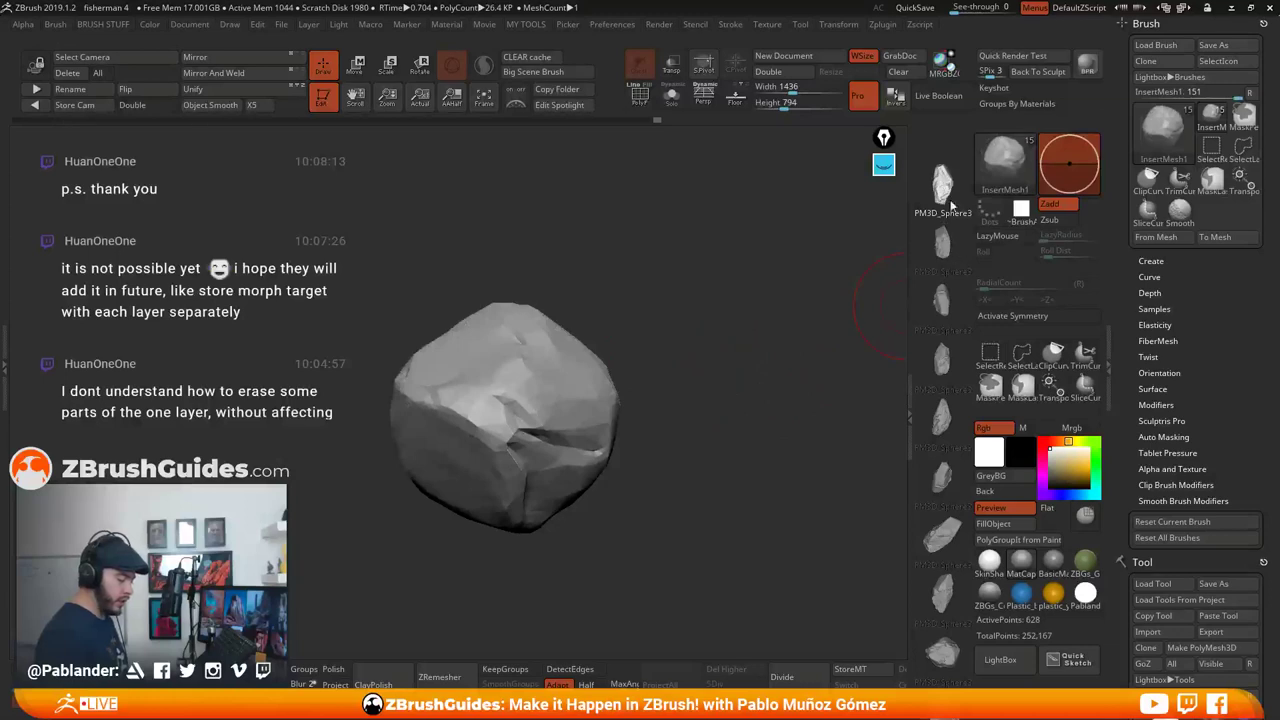
Set the second rock's brush placement to the middle of the surface line, checking it with trial insertions that are undone
click(937, 246)
drag(600, 405, 636, 401)
key(ctrl+z)
drag(1070, 151, 1072, 162)
drag(541, 334, 610, 346)
drag(738, 352, 694, 354)
key(ctrl+z)
Centre the third rock's brush placement on the surface, test the insertion, and undo it
drag(1070, 150, 1070, 162)
drag(571, 338, 650, 386)
key(ctrl+z)
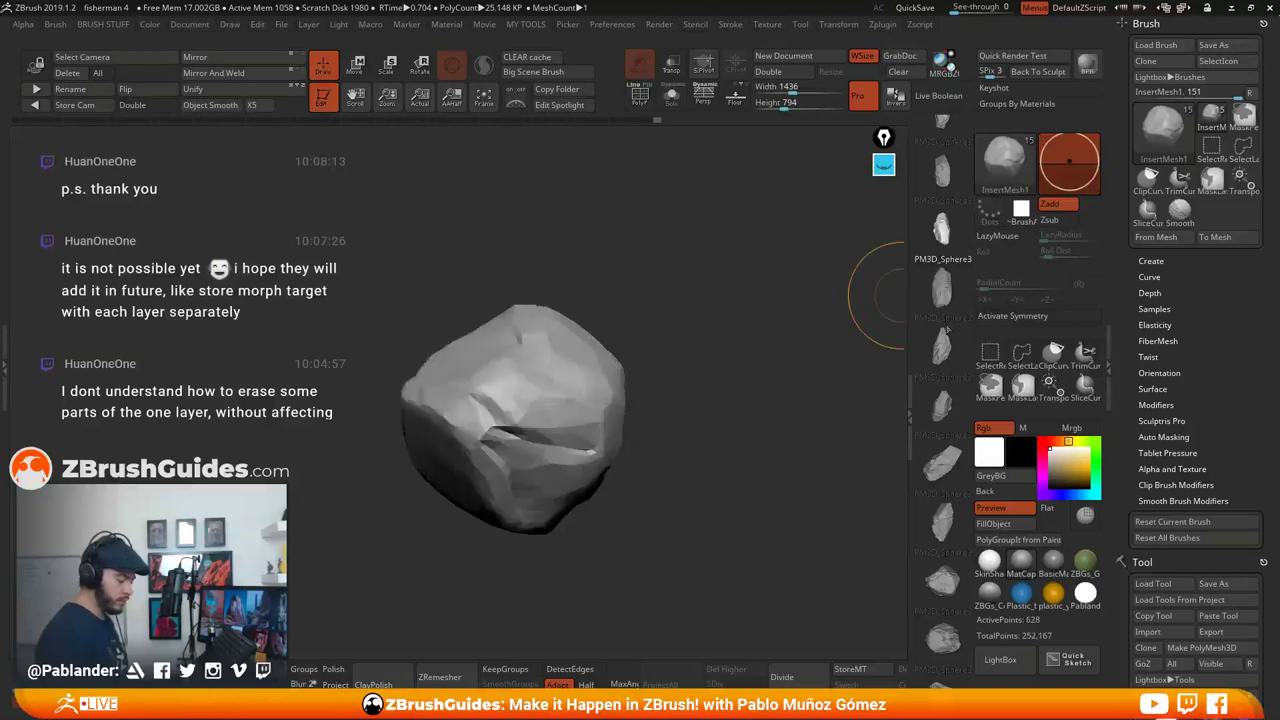
Adjust the fourth rock's brush placement to sit centred on the surface, undoing each of its trial insertions
click(946, 303)
drag(533, 335, 542, 390)
key(ctrl+z)
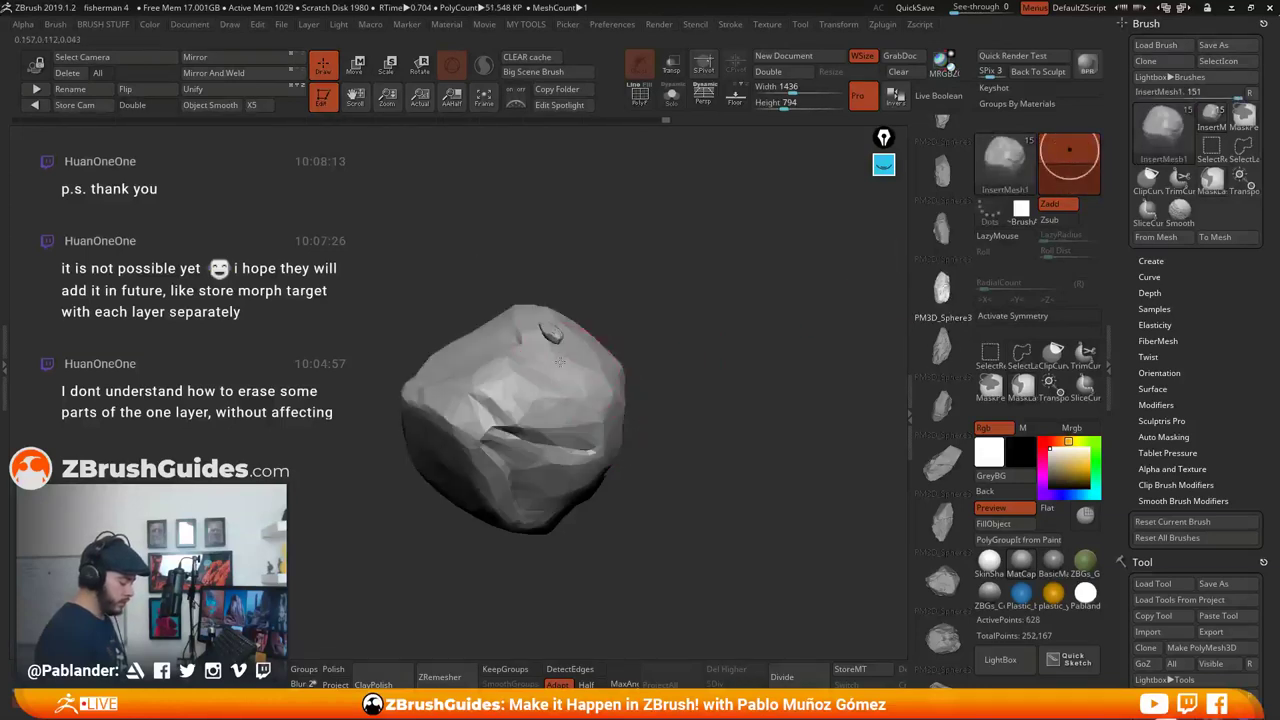
drag(549, 337, 592, 380)
drag(683, 432, 722, 424)
key(ctrl+z)
drag(1070, 150, 1070, 162)
drag(545, 350, 613, 425)
key(ctrl+z)
Centre the brush placement of the fifth and sixth rocks, checking each with a trial insertion that is undone
click(943, 347)
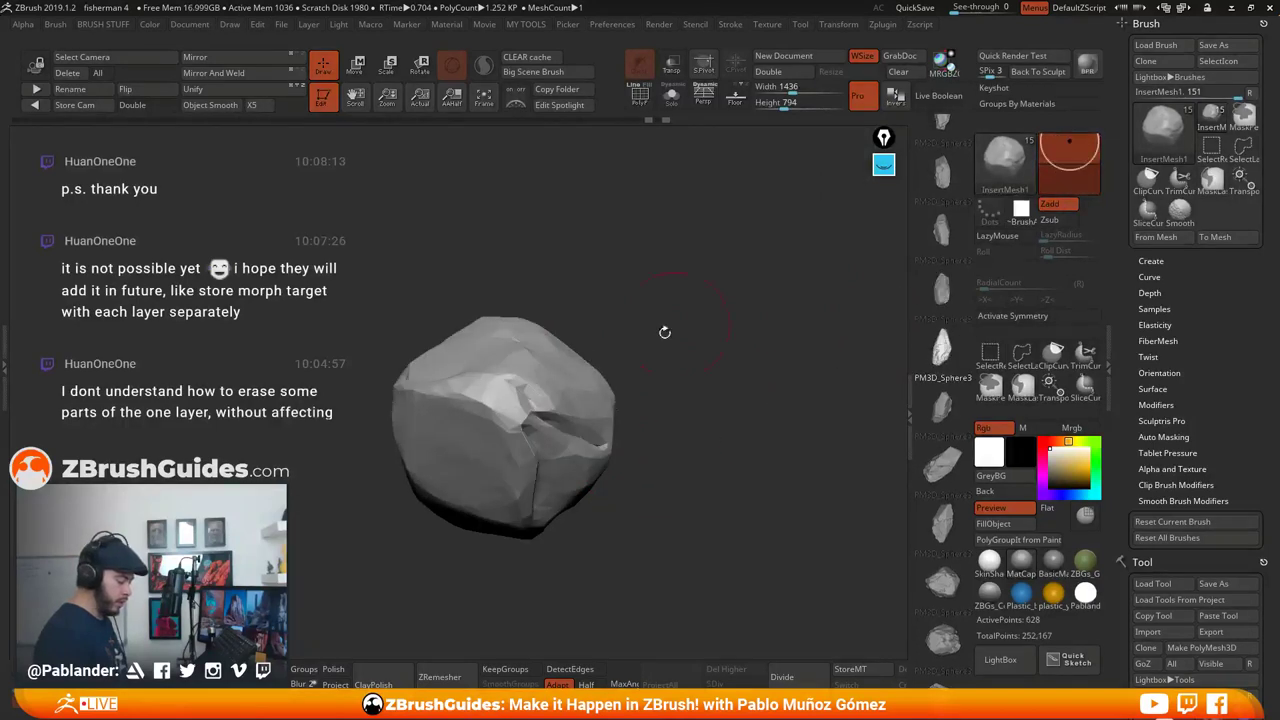
drag(783, 271, 742, 374)
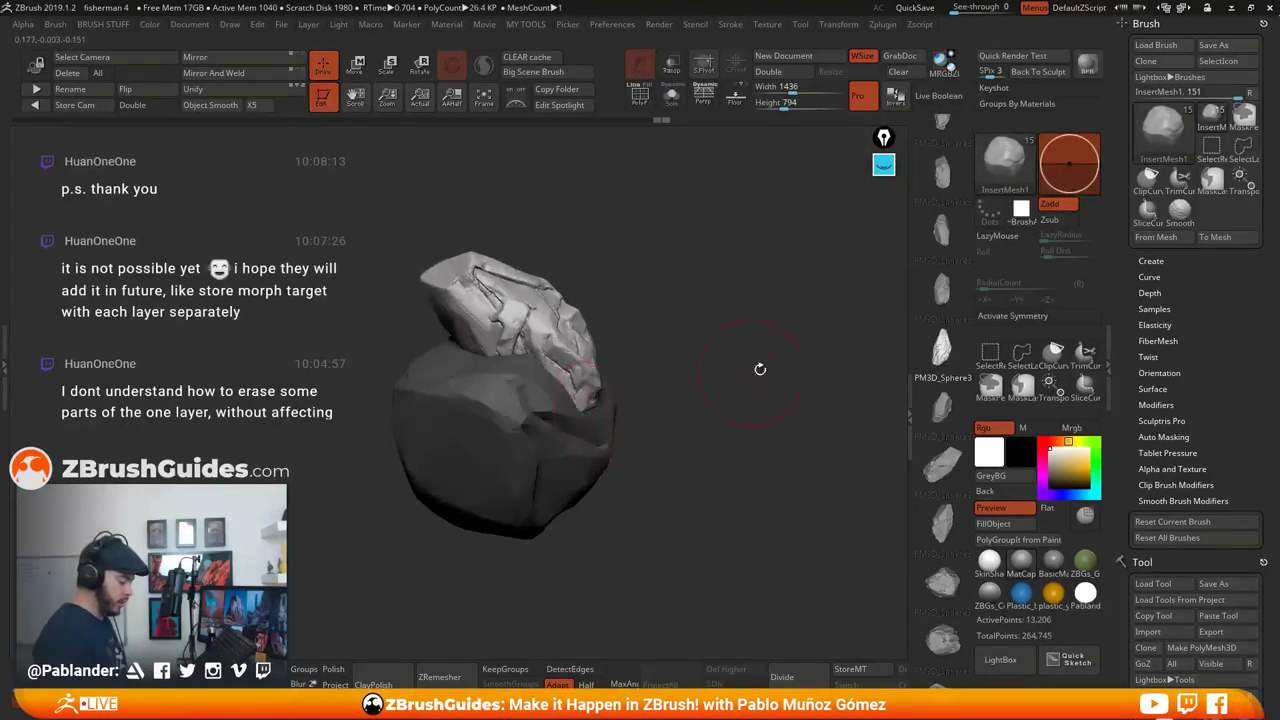
drag(808, 306, 755, 371)
key(ctrl+z)
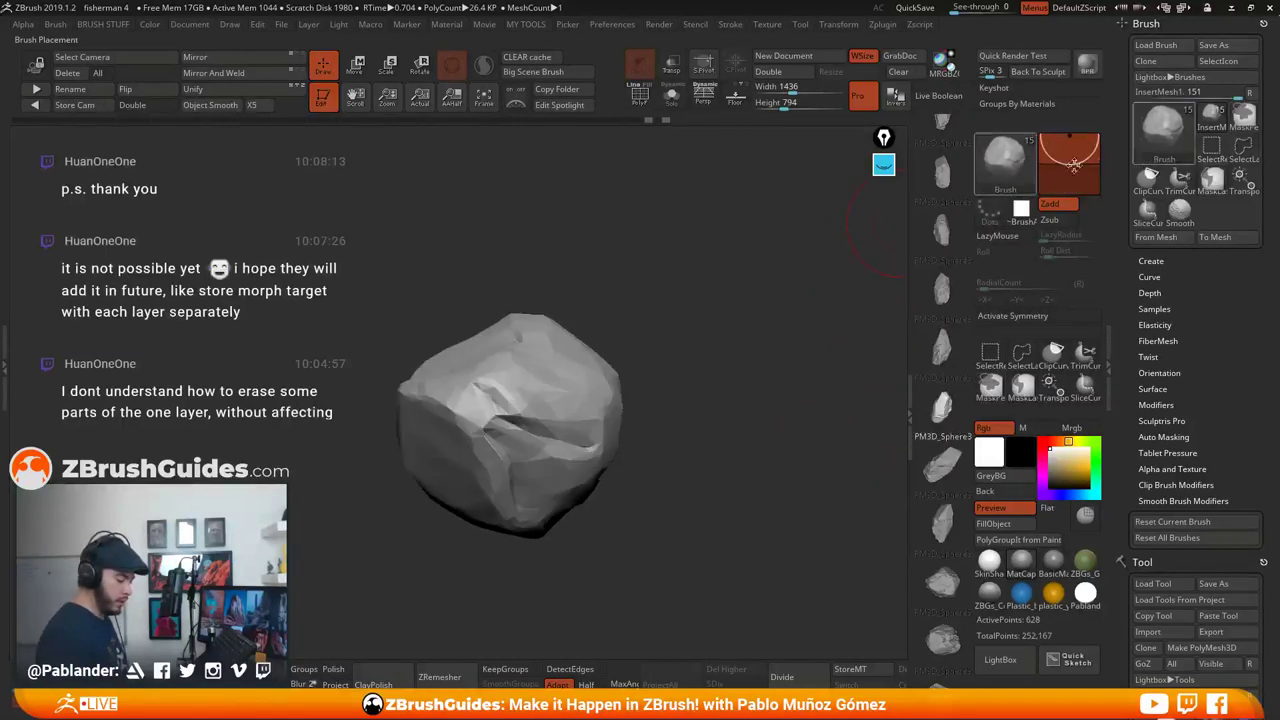
drag(557, 332, 614, 440)
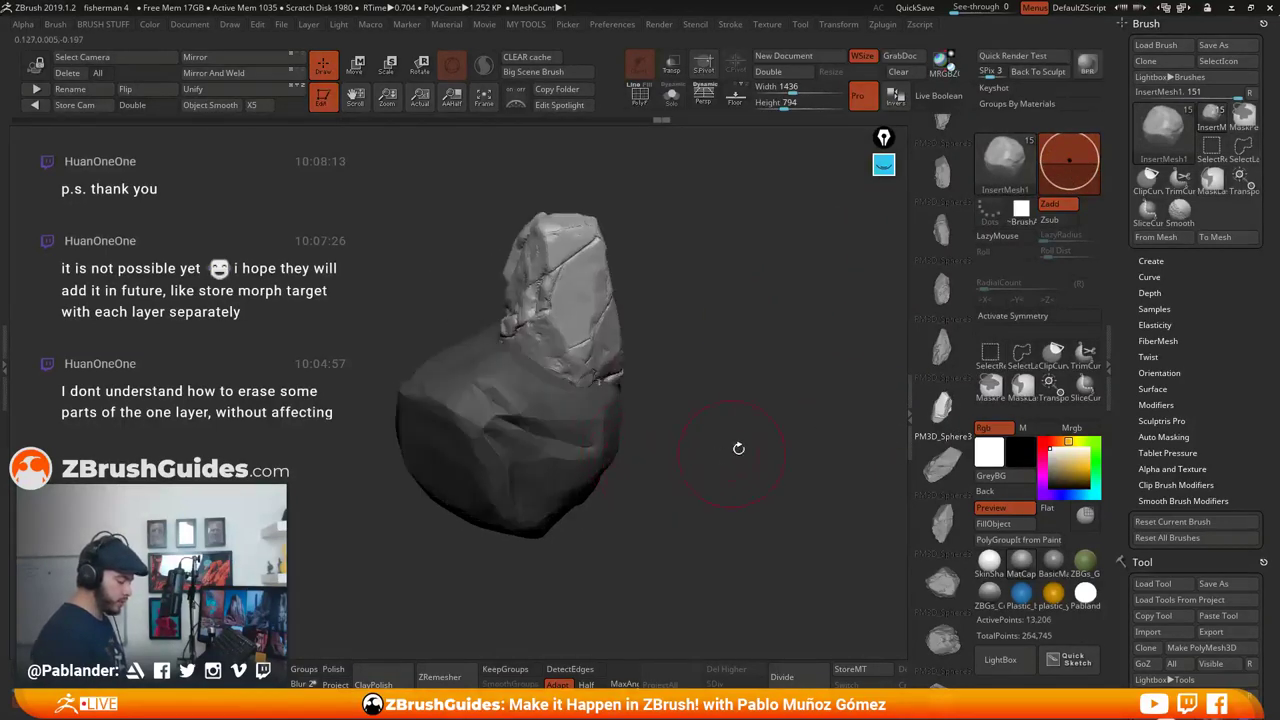
key(ctrl+z)
Lower the slanted seventh rock's brush placement to the surface midpoint, undoing its trial insertions on the decimated rock
drag(1078, 150, 1072, 162)
drag(545, 345, 590, 380)
key(ctrl+z)
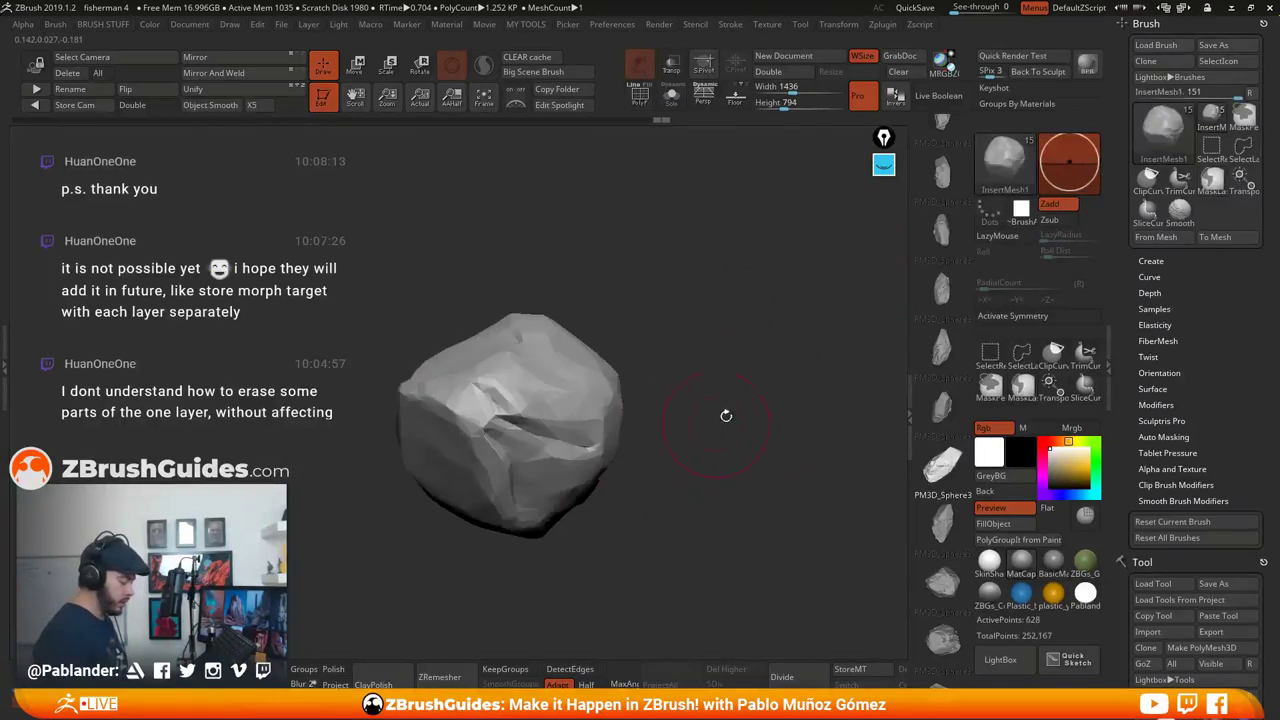
drag(529, 315, 734, 383)
key(ctrl+z)
drag(940, 465, 947, 337)
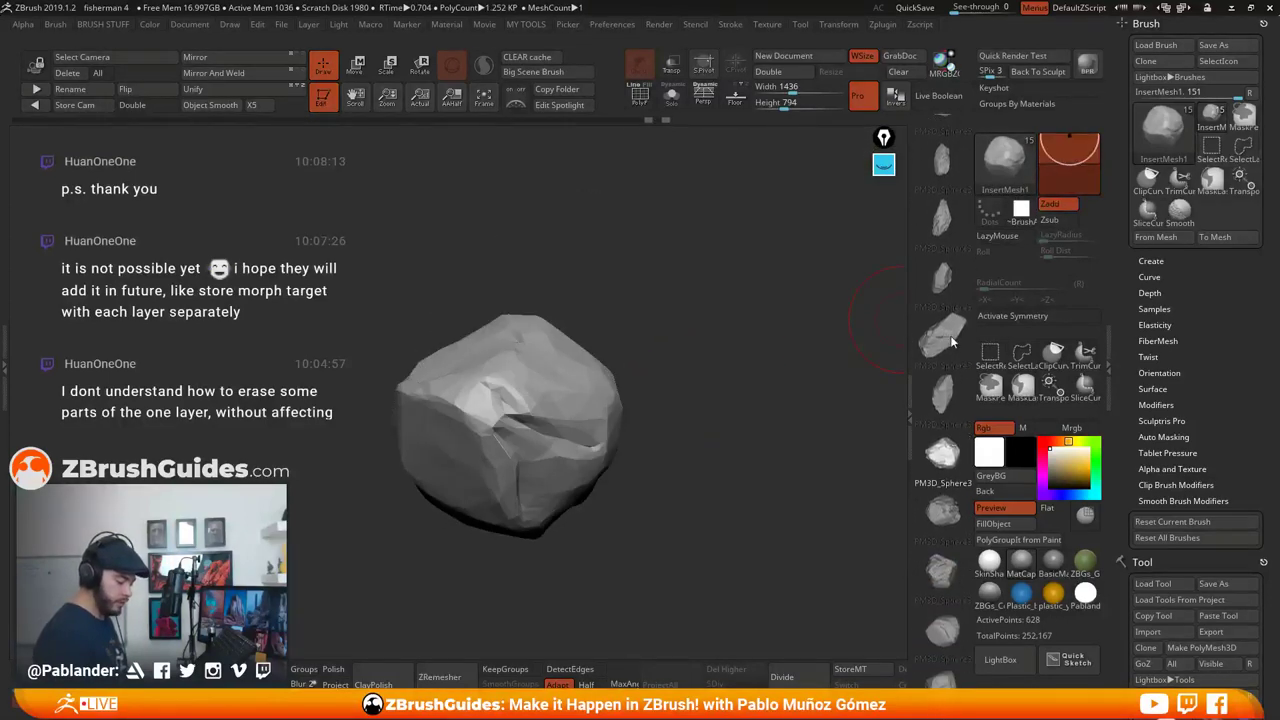
Centre the eighth rock's brush placement on the surface using an undone trial insertion, and select the ninth rock
click(943, 391)
drag(525, 318, 589, 372)
key(ctrl+z)
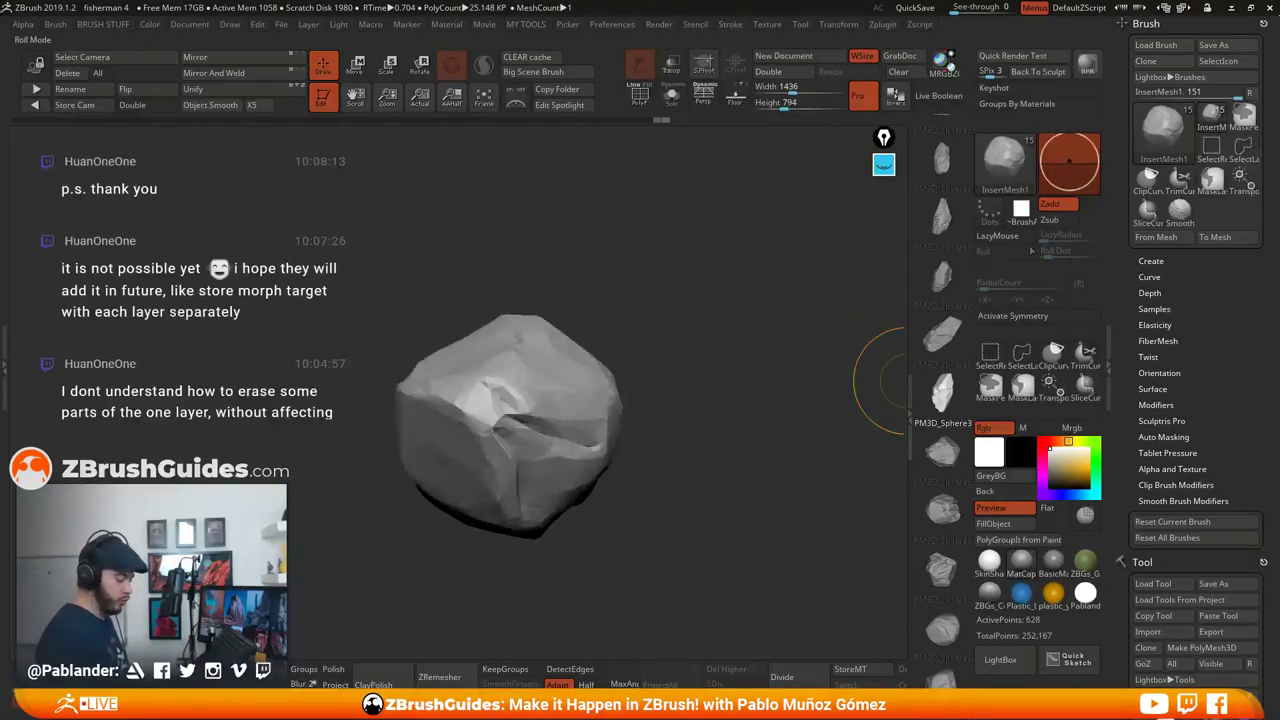
click(942, 452)
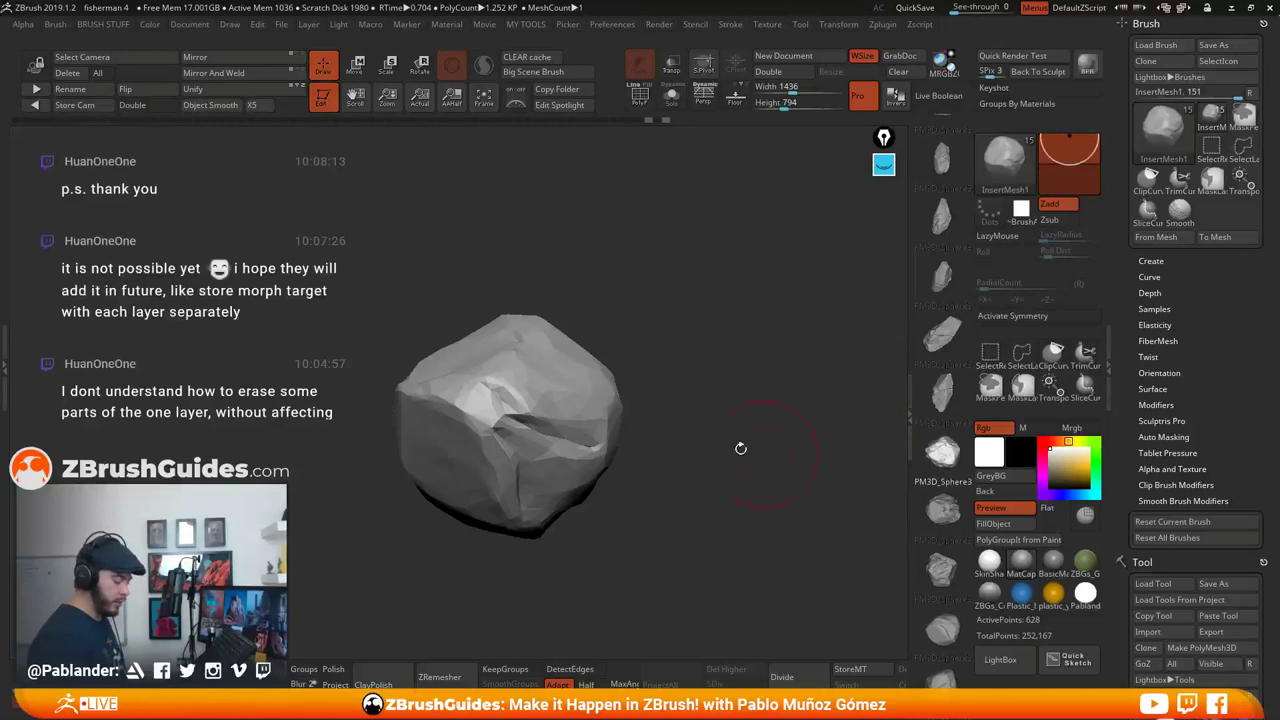
Centre the ninth rock's brush placement on the surface, undoing each trial insertion on the decimated rock
drag(535, 318, 657, 437)
key(ctrl+z)
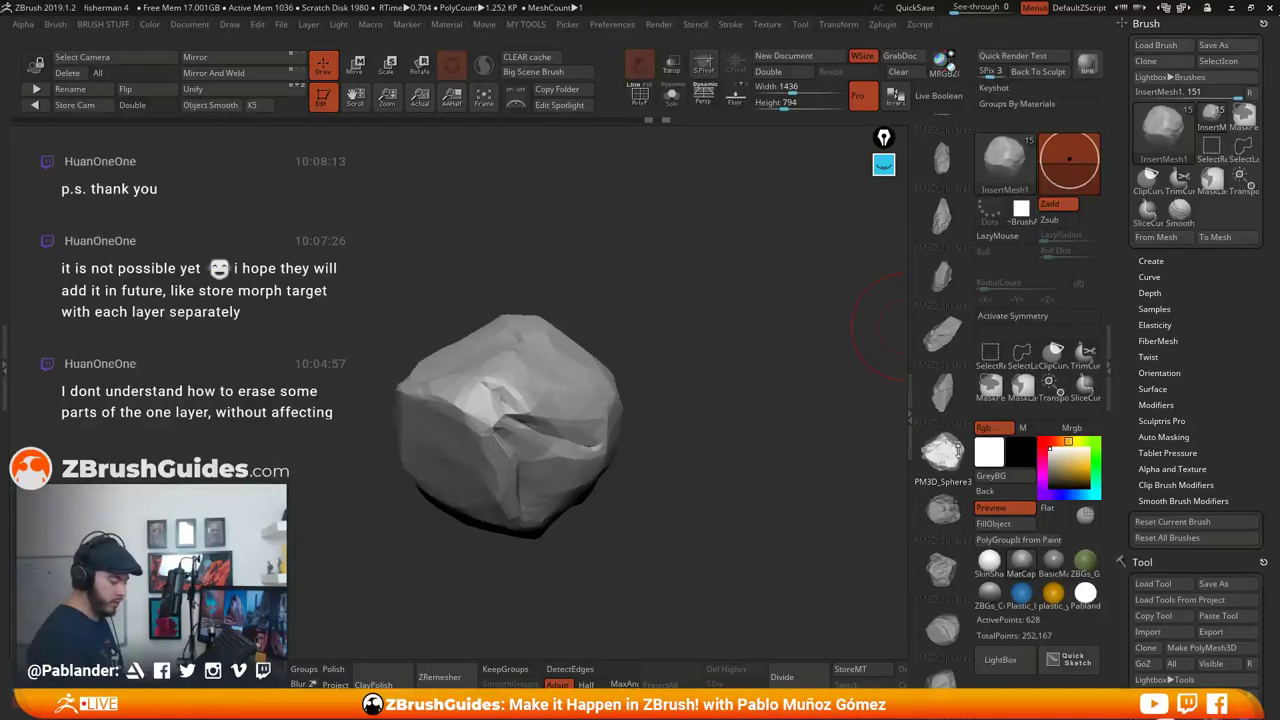
drag(1070, 161, 1070, 167)
drag(514, 364, 560, 446)
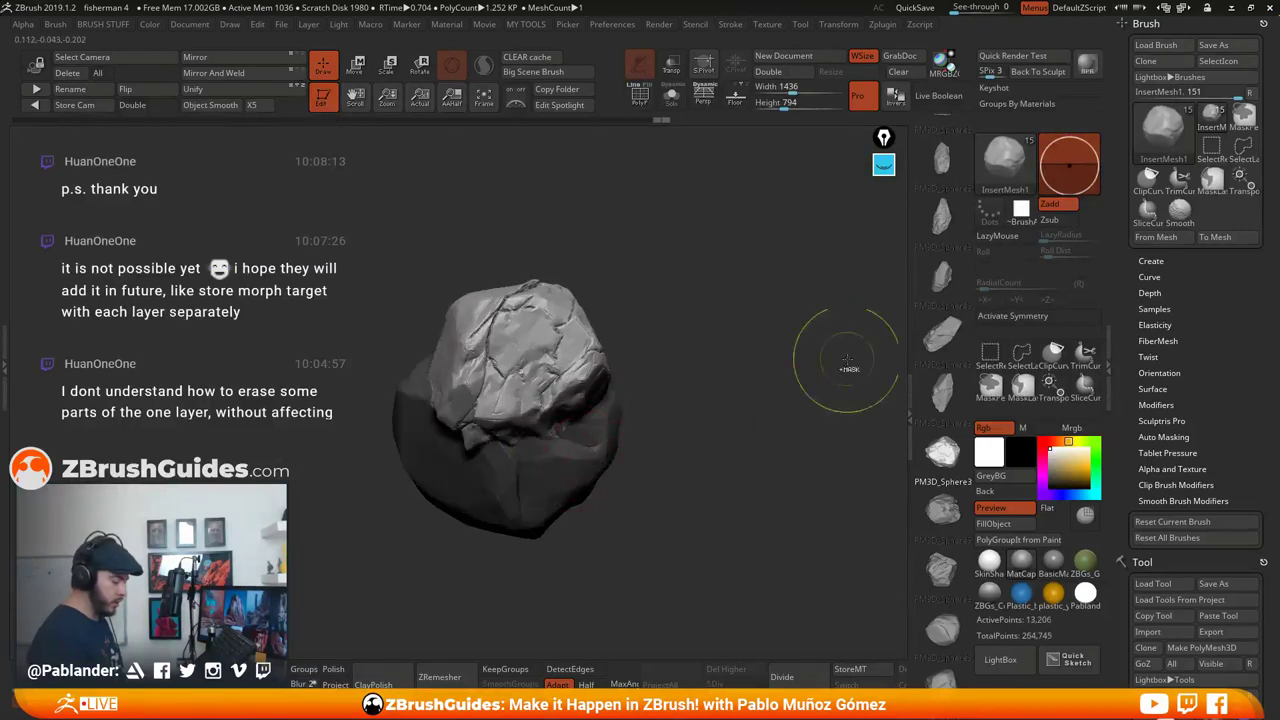
key(ctrl+z)
drag(522, 338, 568, 422)
click(937, 325)
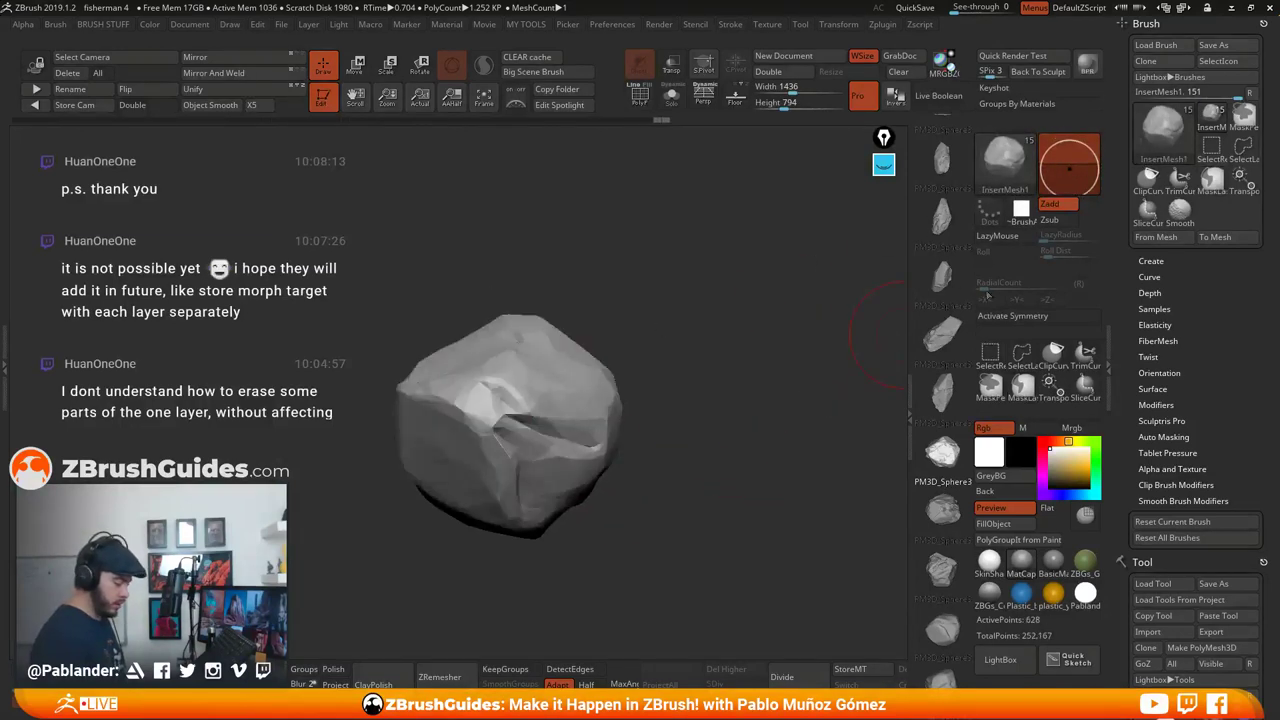
Select the tenth rock and adjust its brush placement towards the surface midpoint, undoing its trial insertions
click(951, 525)
drag(531, 354, 572, 424)
key(ctrl+z)
drag(1068, 178, 1068, 173)
drag(528, 341, 567, 405)
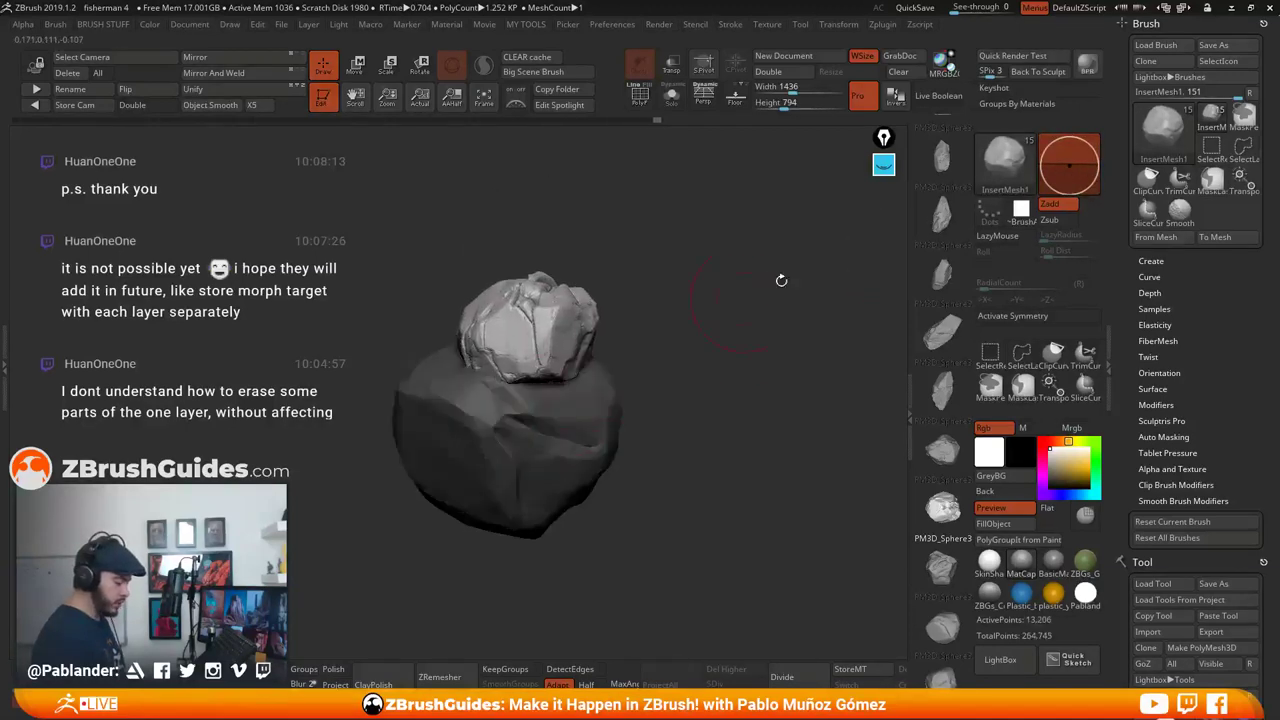
key(ctrl+z)
drag(535, 332, 703, 372)
key(ctrl+z)
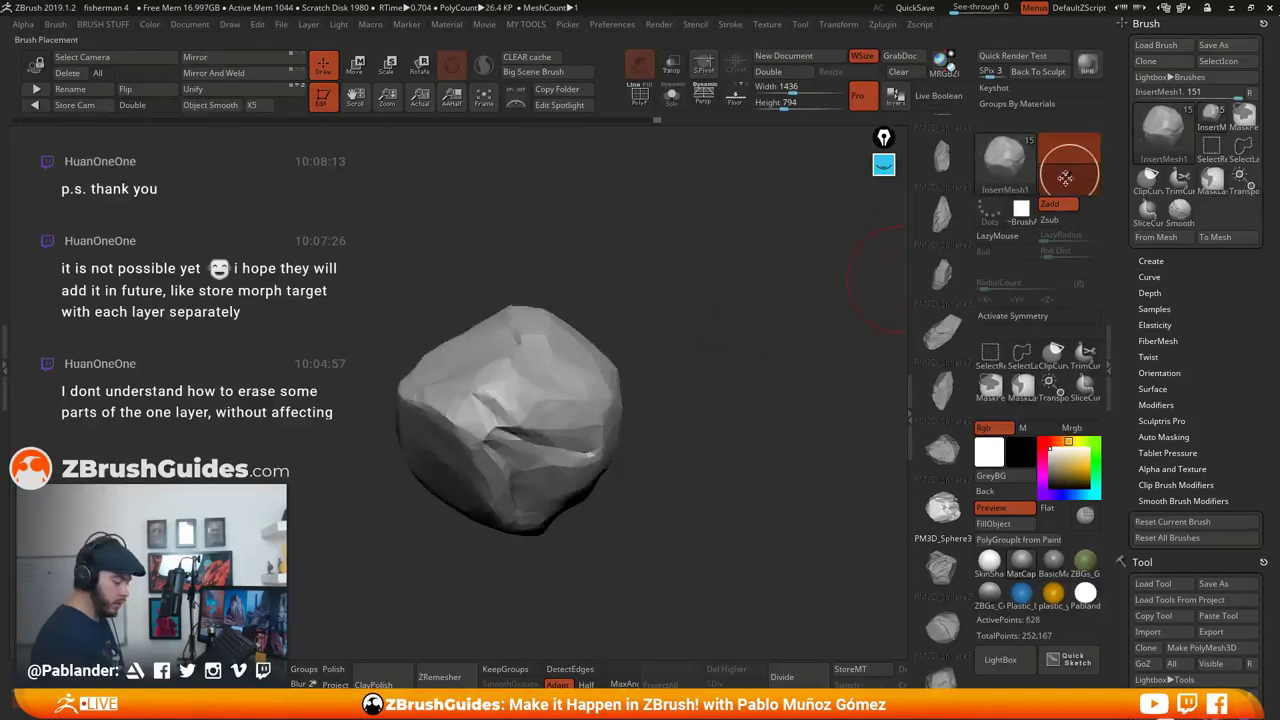
Check the eleventh rock's brush placement with an undone trial insertion, and insert the twelfth rock as a depth test
drag(520, 330, 733, 368)
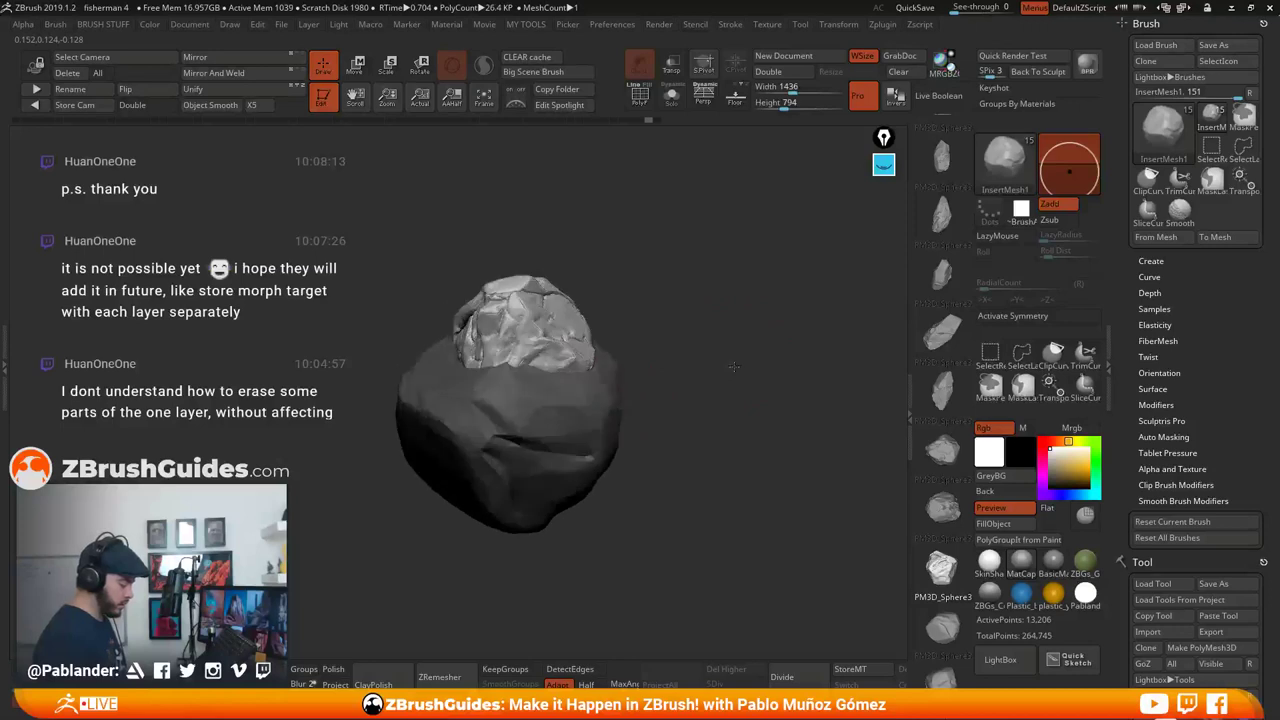
key(ctrl+z)
drag(951, 595, 950, 443)
click(949, 444)
drag(530, 358, 555, 385)
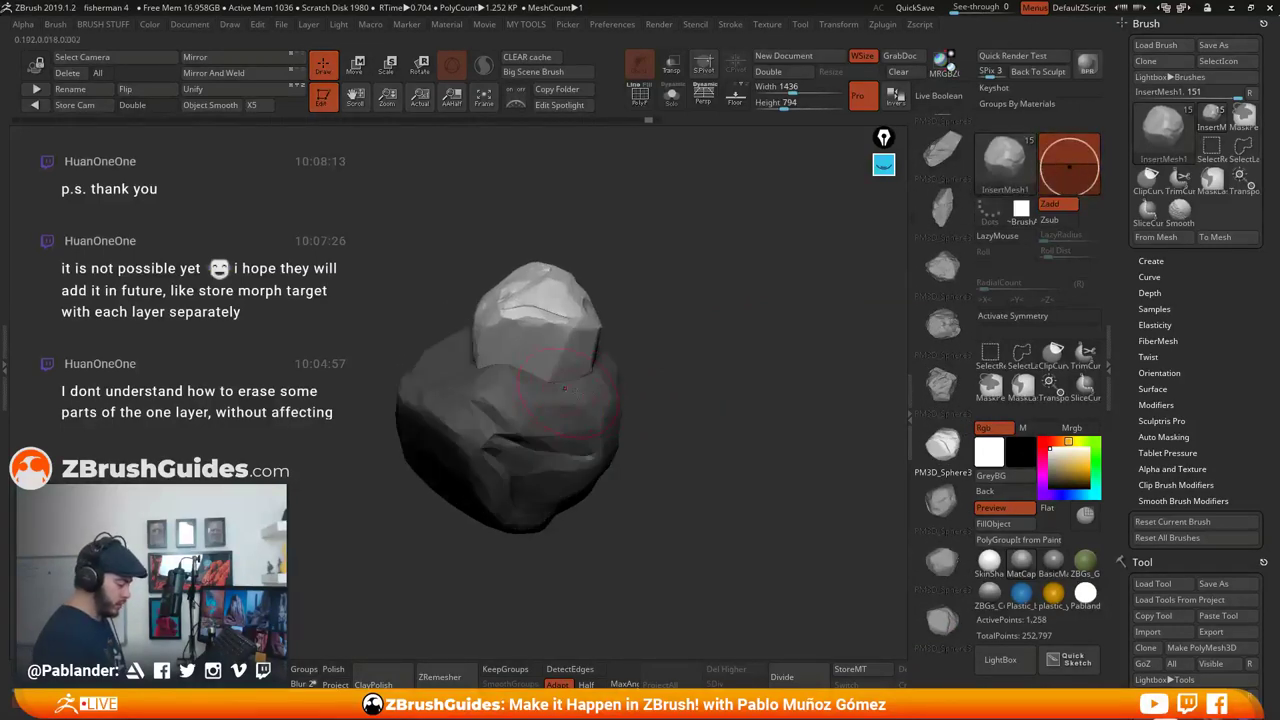
Undo the rock inserted on top of the base rock and the trial insertions made with other rock meshes
key(ctrl+z)
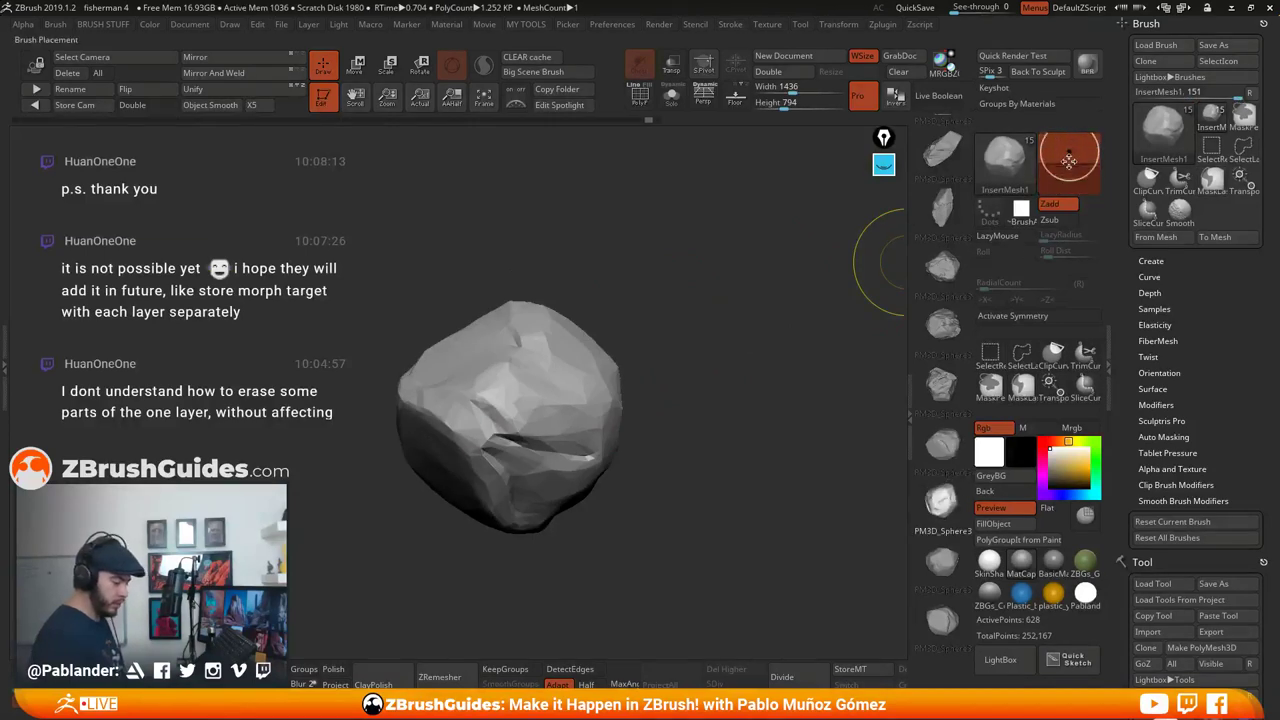
mouse_move(550, 334)
mouse_down()
mouse_move(505, 352)
mouse_move(541, 373)
mouse_up()
key(ctrl+z)
key(ctrl+z)
click(954, 555)
key(ctrl+z)
key(ctrl+shift+z)
drag(681, 451, 733, 416)
key(ctrl+z)
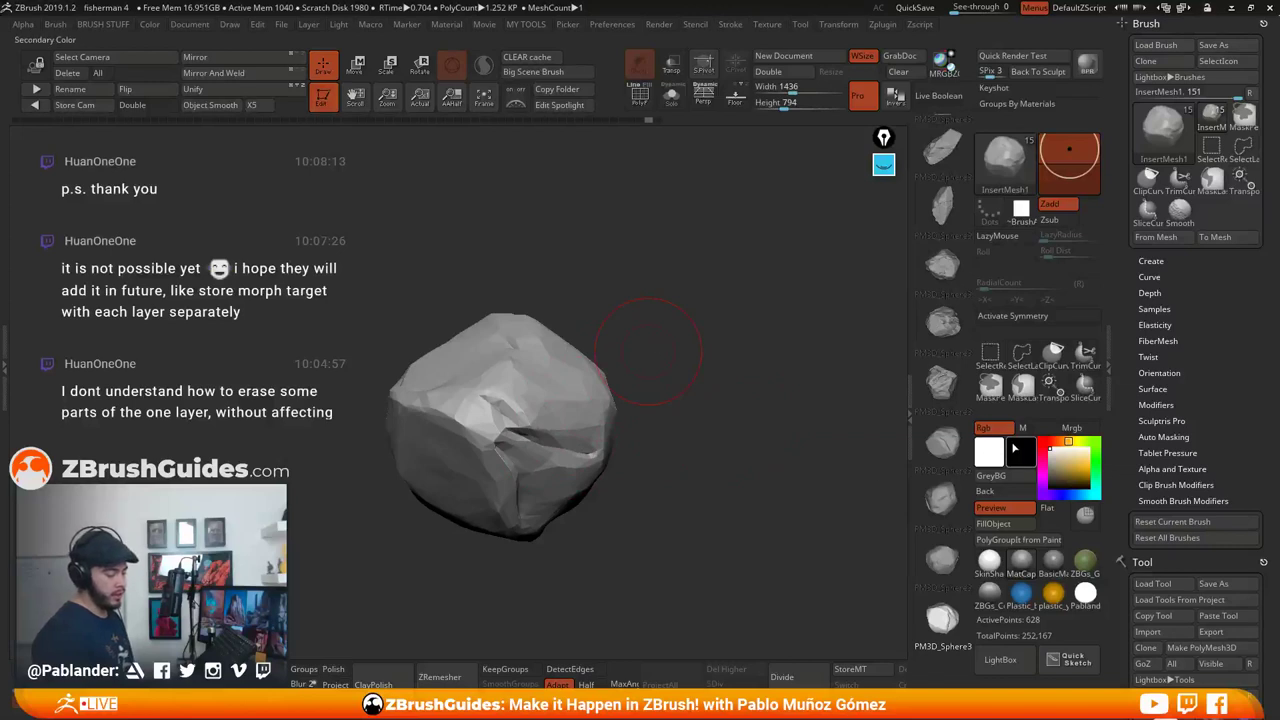
Look over the insert brush's creation options and collapse them again
click(1165, 261)
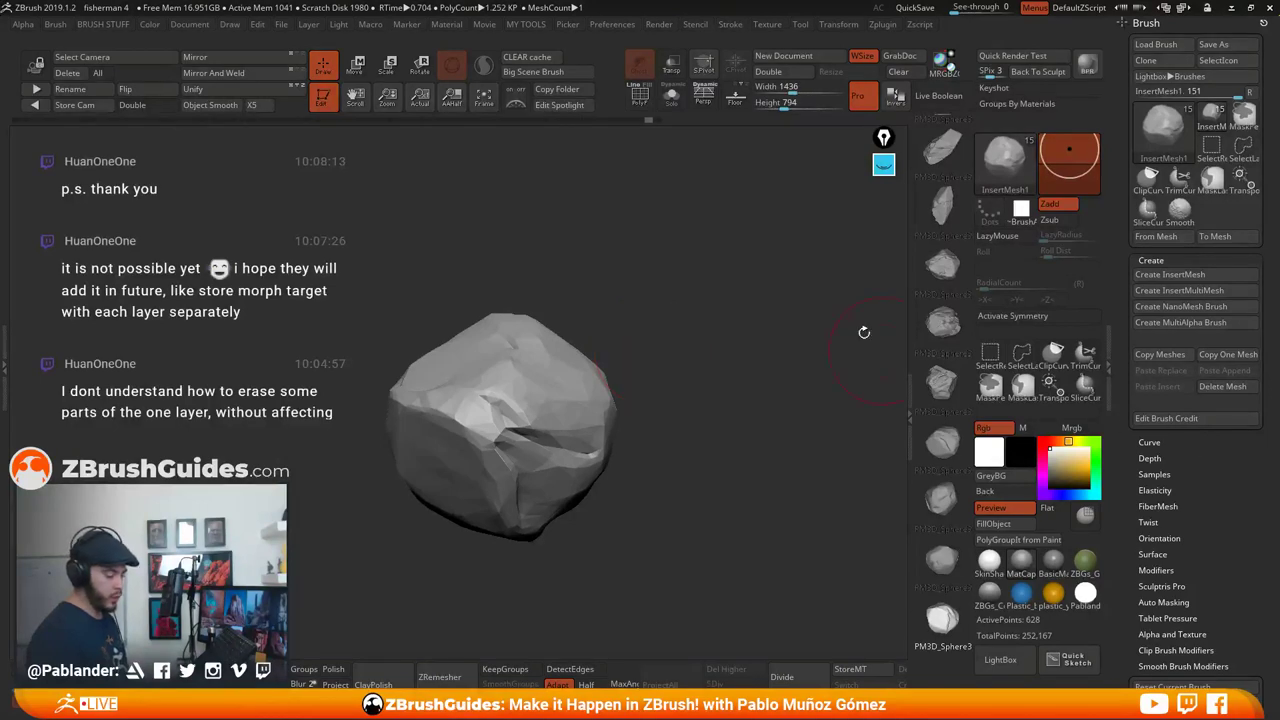
click(1168, 261)
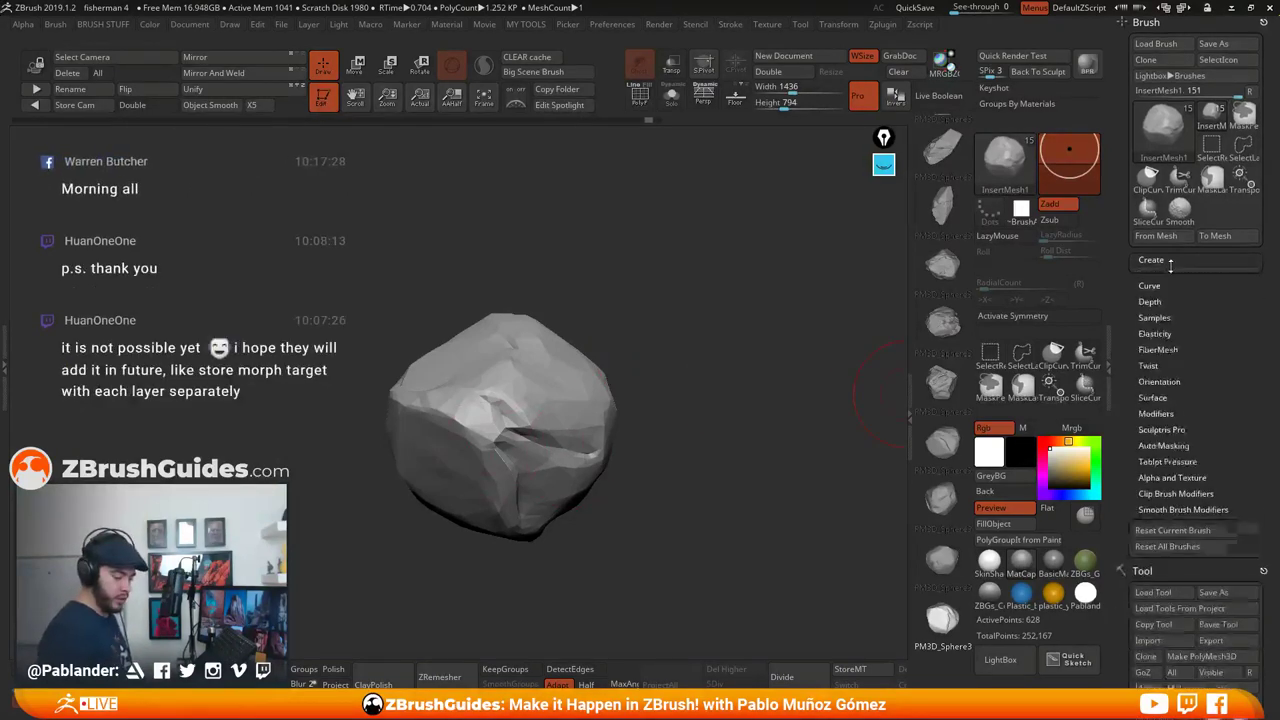
Insert two small rocks along the lower left side of the base rock
mouse_move(721, 439)
mouse_down()
mouse_move(703, 437)
mouse_move(716, 440)
mouse_up()
drag(800, 480, 706, 406)
drag(561, 424, 887, 436)
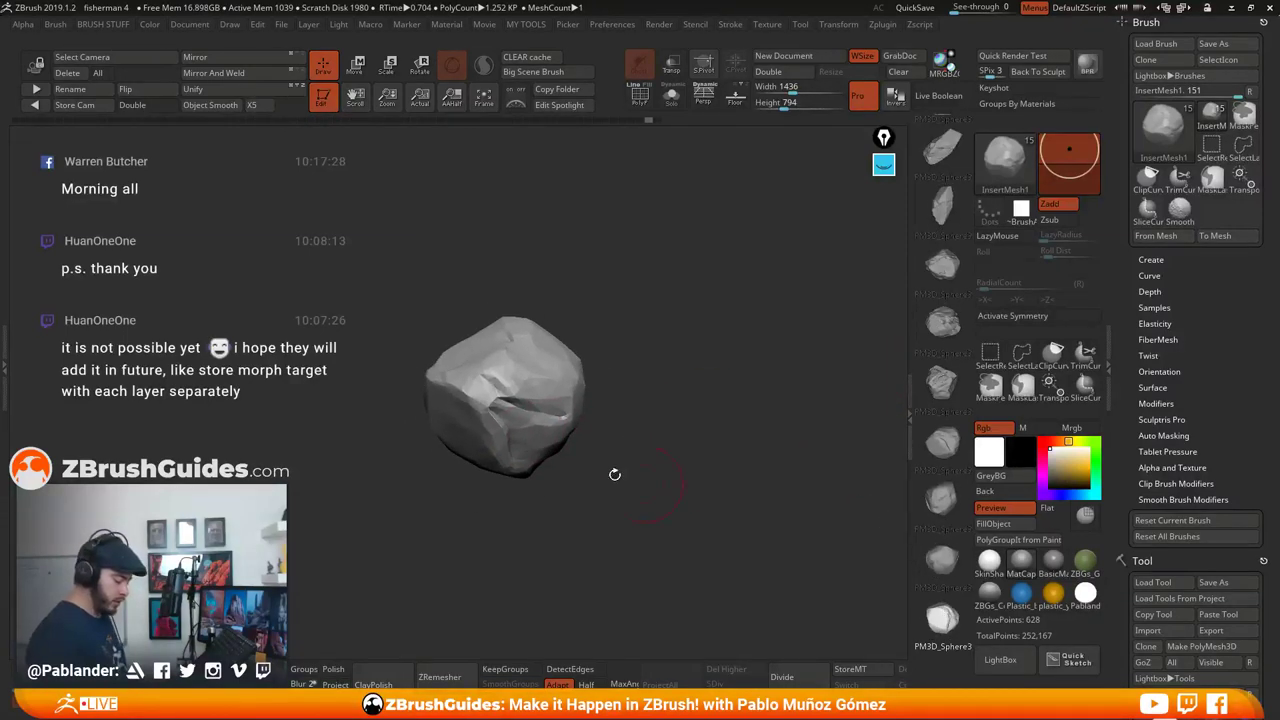
drag(436, 388, 480, 425)
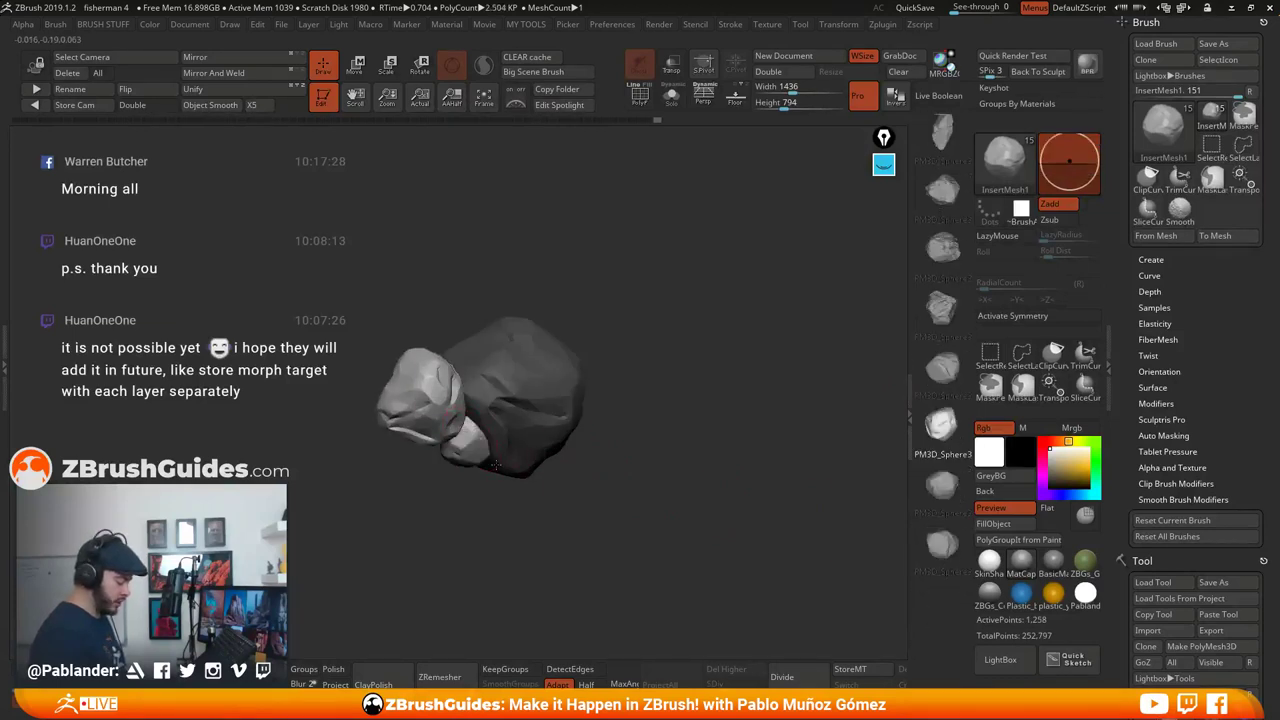
drag(598, 434, 655, 459)
scroll(941, 354, down, 2)
Insert a smooth boulder at the front of the base rock and tall cracked rocks rising behind it
click(943, 267)
drag(544, 329, 558, 412)
drag(495, 365, 395, 285)
drag(505, 359, 510, 275)
drag(677, 371, 860, 314)
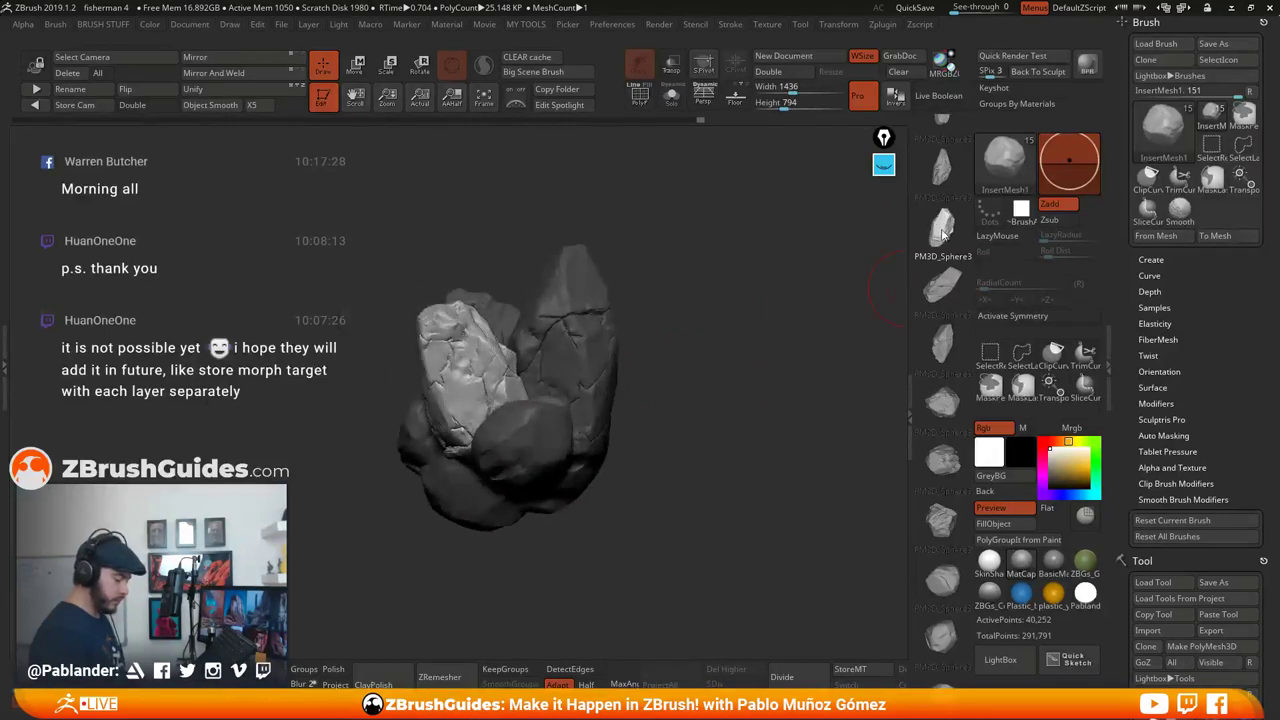
Insert cracked rocks around the lower edge of the cluster, at its right, bottom and left sides
scroll(940, 230, down, 1)
drag(565, 468, 615, 522)
scroll(945, 250, down, 2)
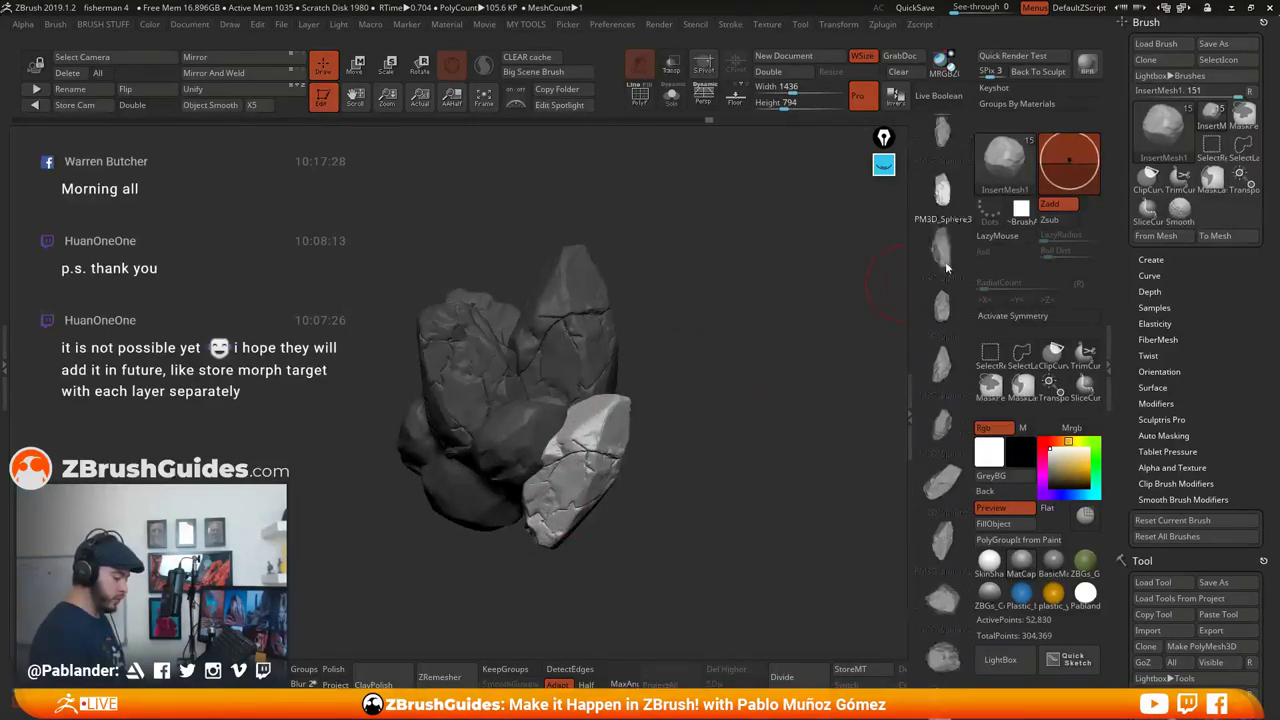
click(932, 474)
drag(734, 471, 687, 437)
drag(501, 504, 561, 550)
mouse_move(688, 418)
mouse_down()
mouse_move(686, 446)
mouse_move(689, 409)
mouse_up()
drag(384, 470, 338, 490)
mouse_move(700, 398)
mouse_down()
mouse_move(674, 425)
mouse_move(695, 401)
mouse_up()
Insert two more cracked rocks at the right side and lower front of the cluster, and clear the mask
click(958, 361)
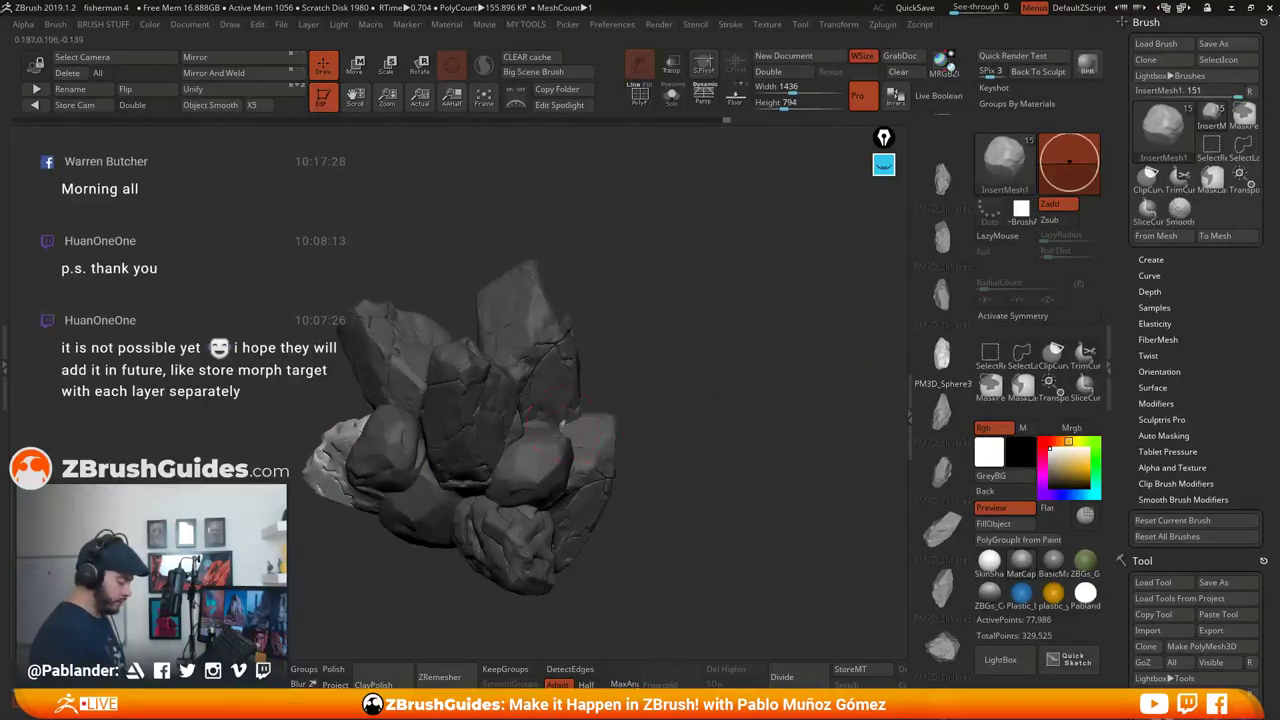
drag(562, 427, 604, 498)
alt+drag(701, 464, 743, 422)
click(943, 526)
click(942, 443)
drag(482, 506, 501, 562)
drag(743, 406, 735, 373)
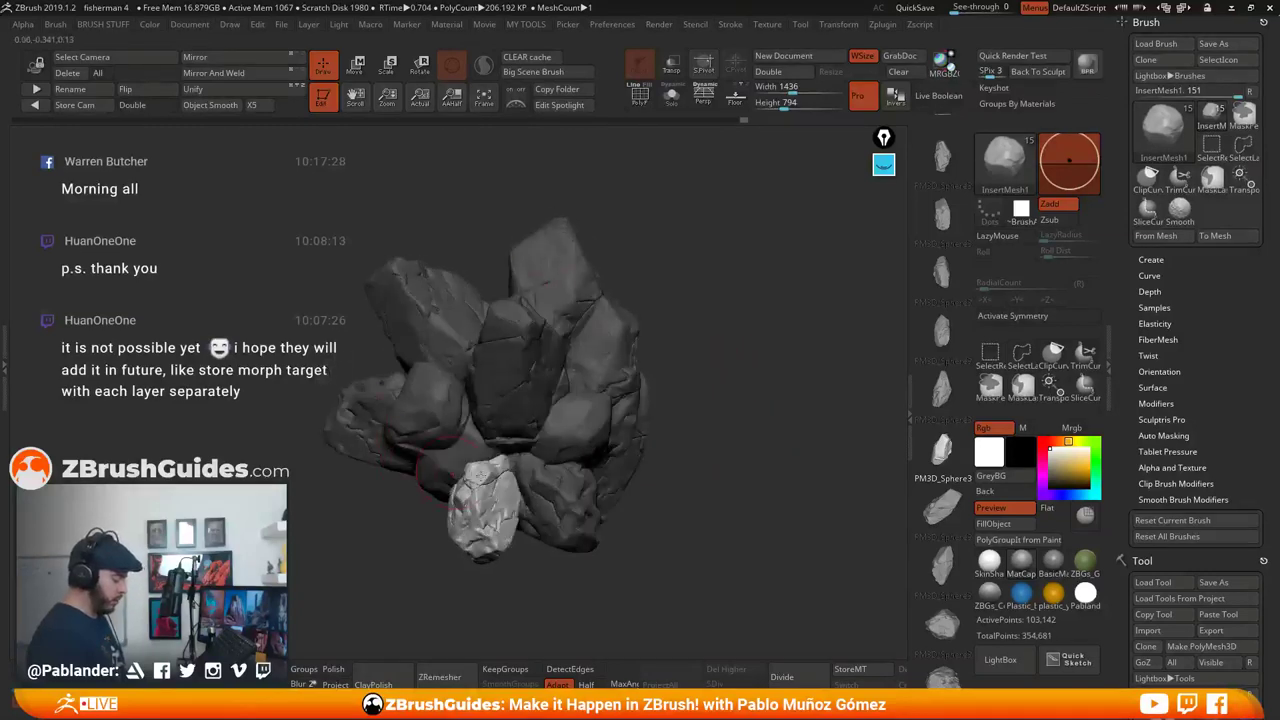
drag(777, 441, 790, 427)
ctrl+drag(717, 393, 575, 478)
Insert a large cracked rock on the lower right of the cluster and move it outward
drag(853, 314, 840, 420)
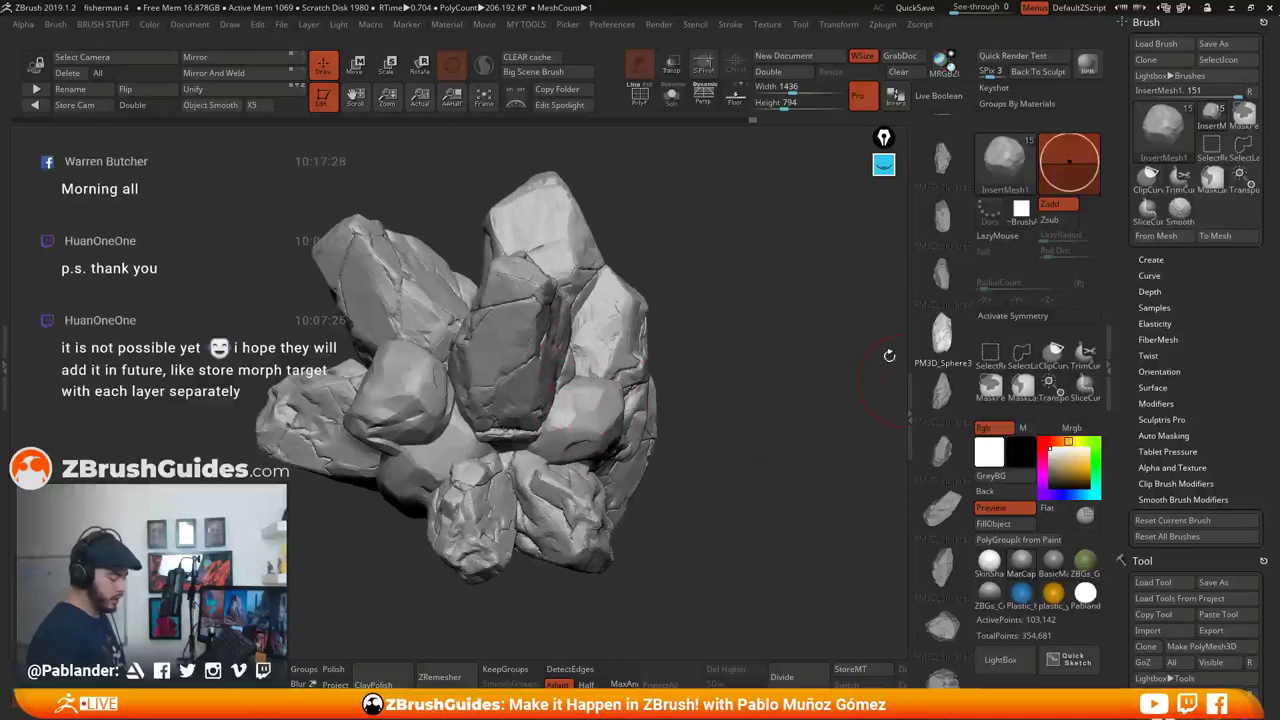
drag(608, 462, 538, 535)
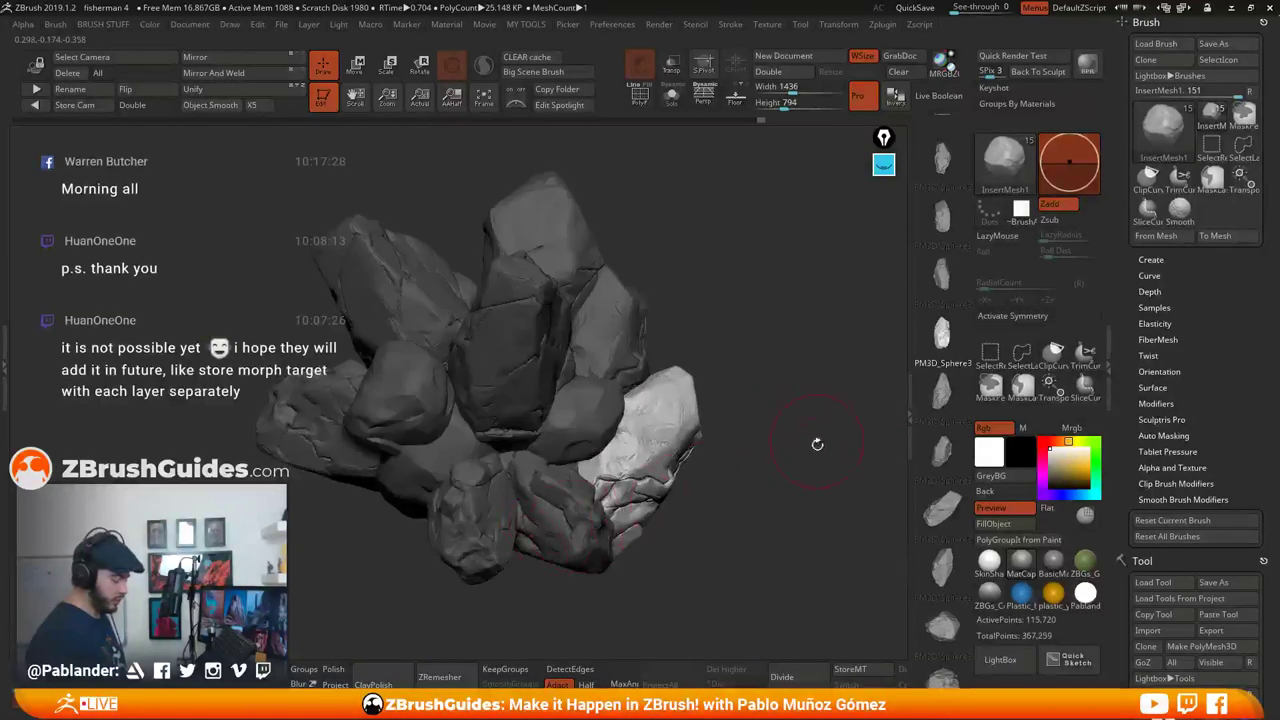
click(356, 66)
mouse_move(667, 401)
mouse_down()
mouse_move(694, 448)
mouse_move(706, 380)
mouse_move(800, 420)
mouse_up()
key(q)
drag(812, 372, 777, 367)
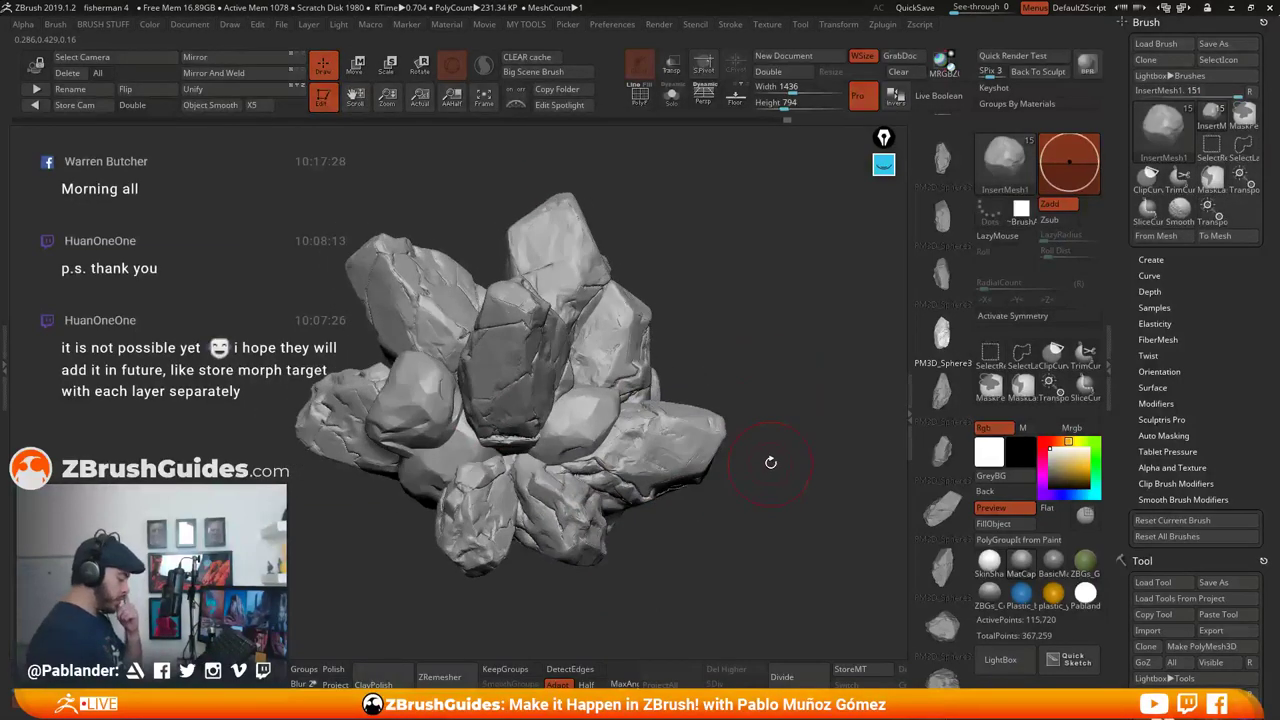
drag(786, 530, 768, 515)
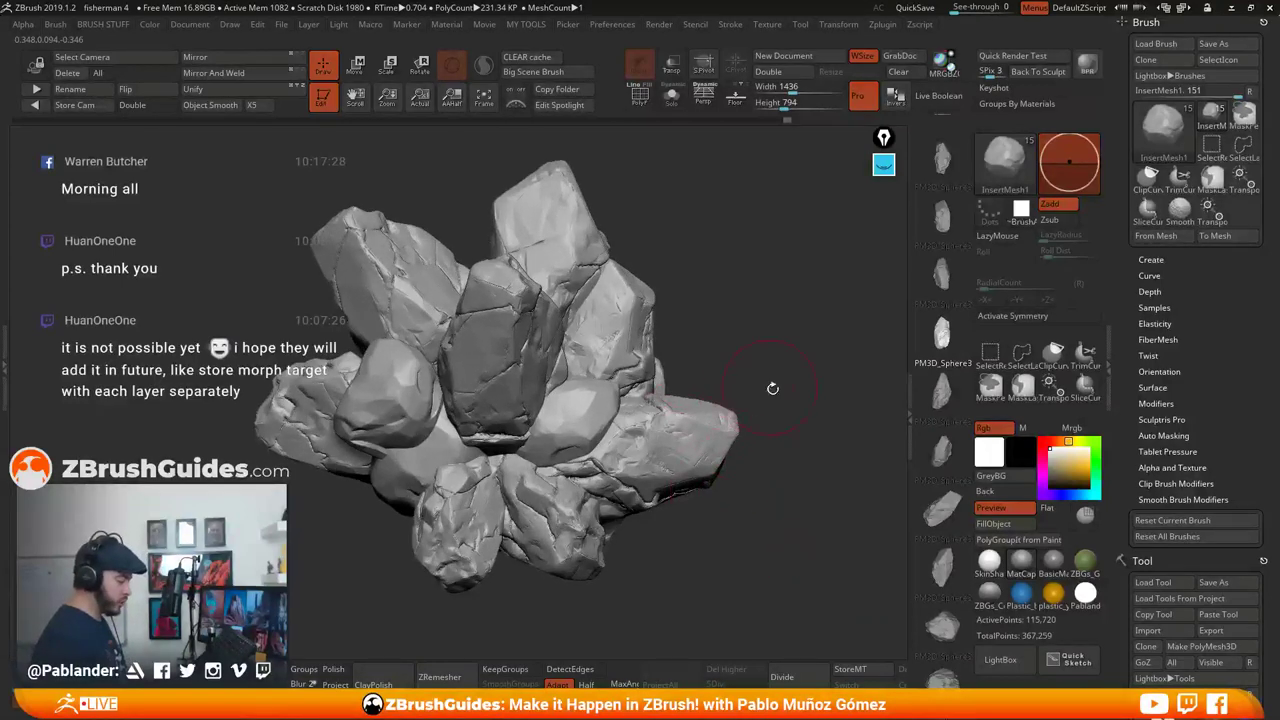
Apply the ToyPlastic material to the rock cluster and capture the current view as the brush icon
click(450, 27)
click(499, 150)
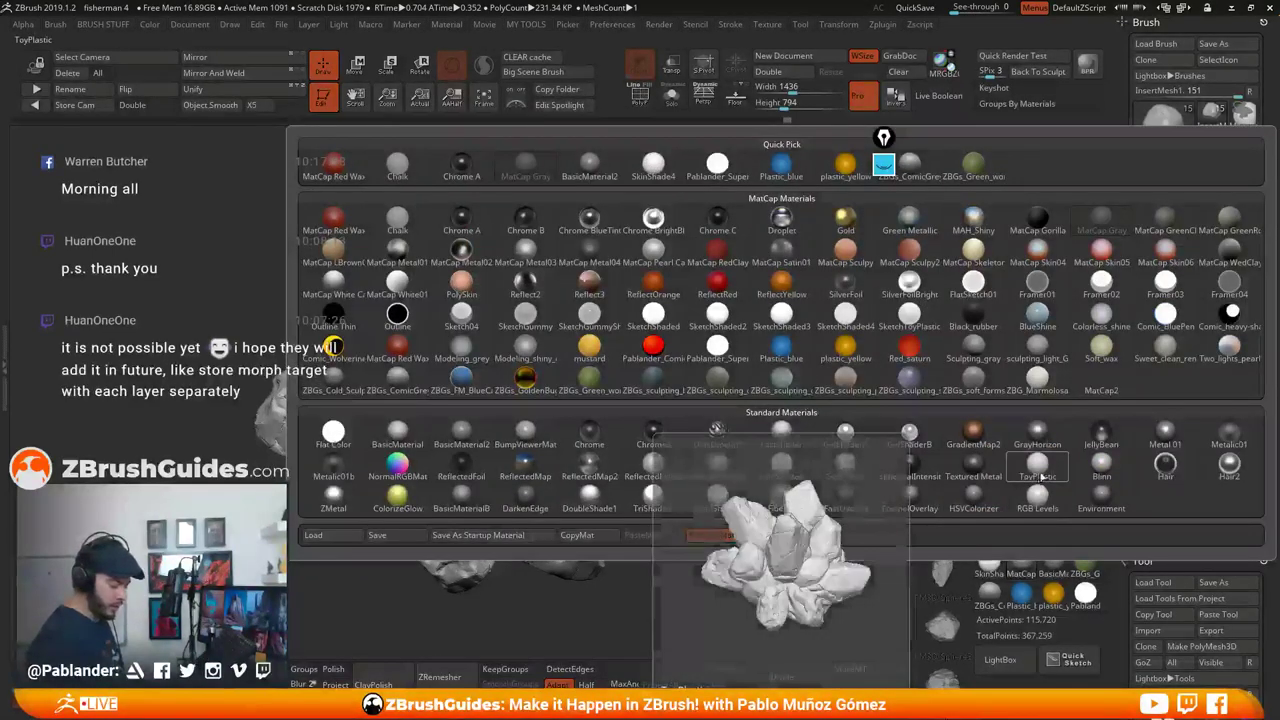
click(1040, 476)
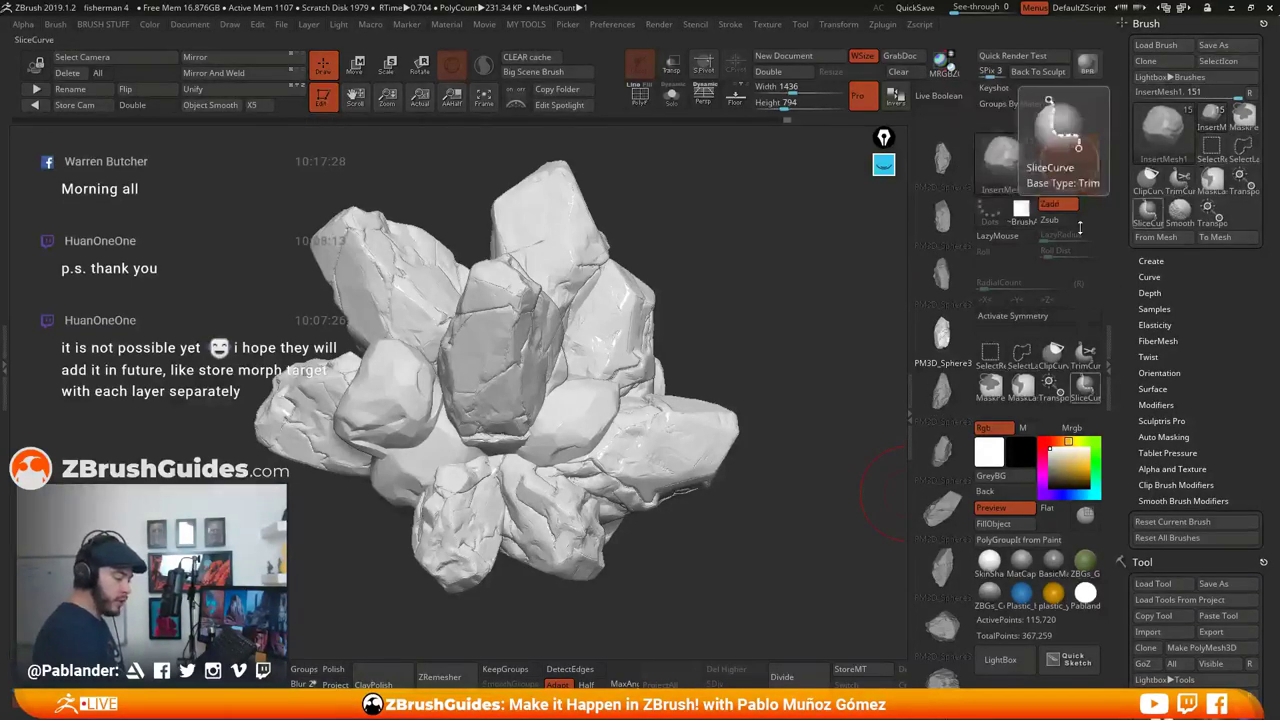
click(1230, 62)
mouse_move(993, 176)
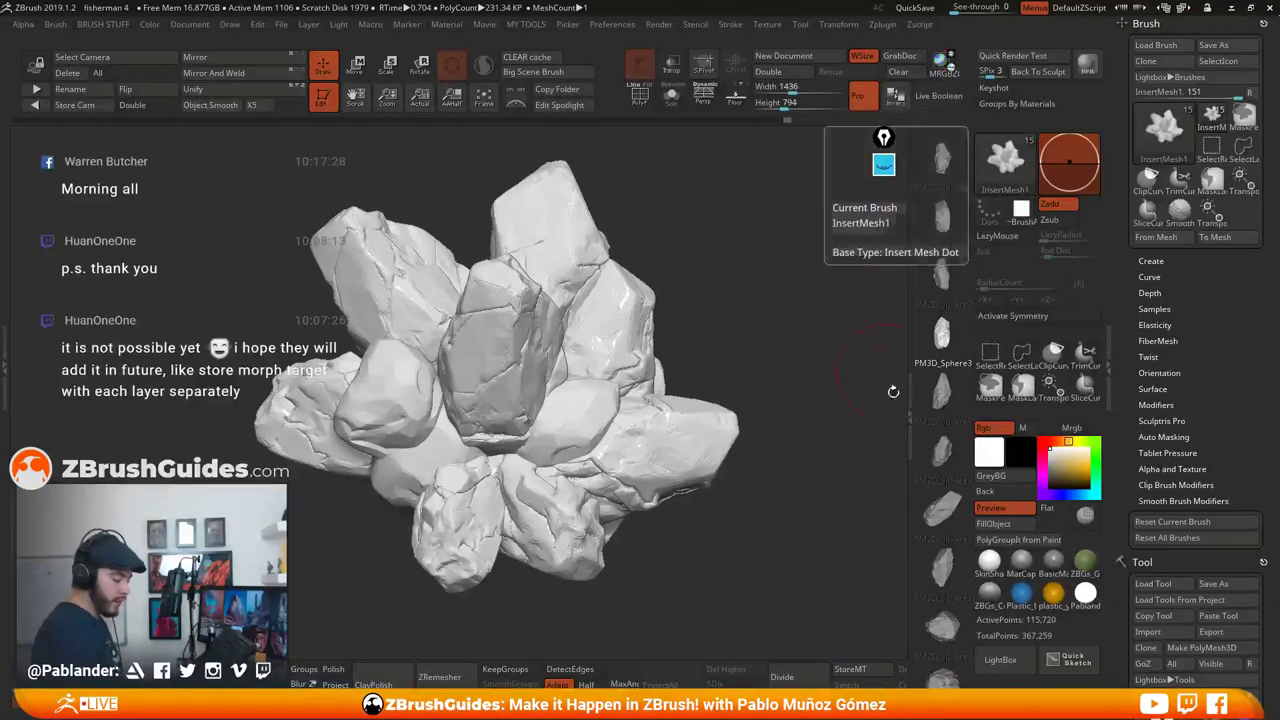
Try MatCap Gray and Plastic_blue for the brush icon, recapture it from the rock cluster, and apply BasicMaterial2
click(1052, 563)
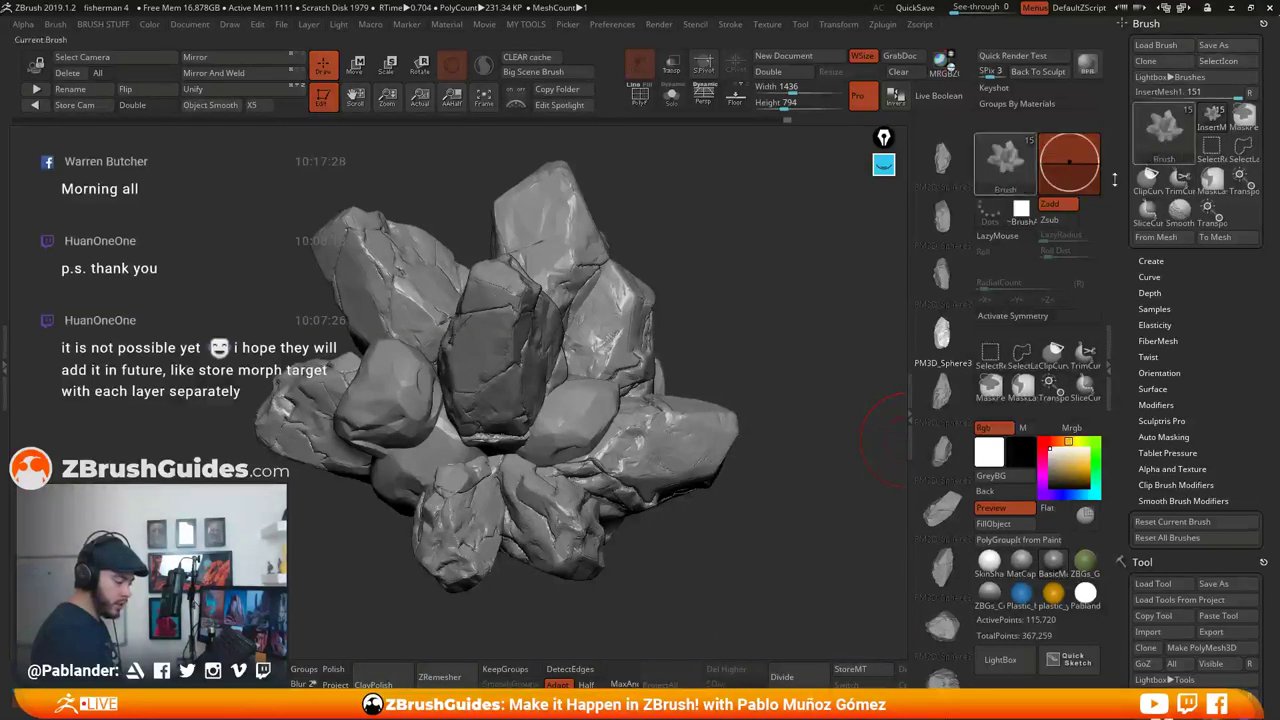
mouse_move(1063, 570)
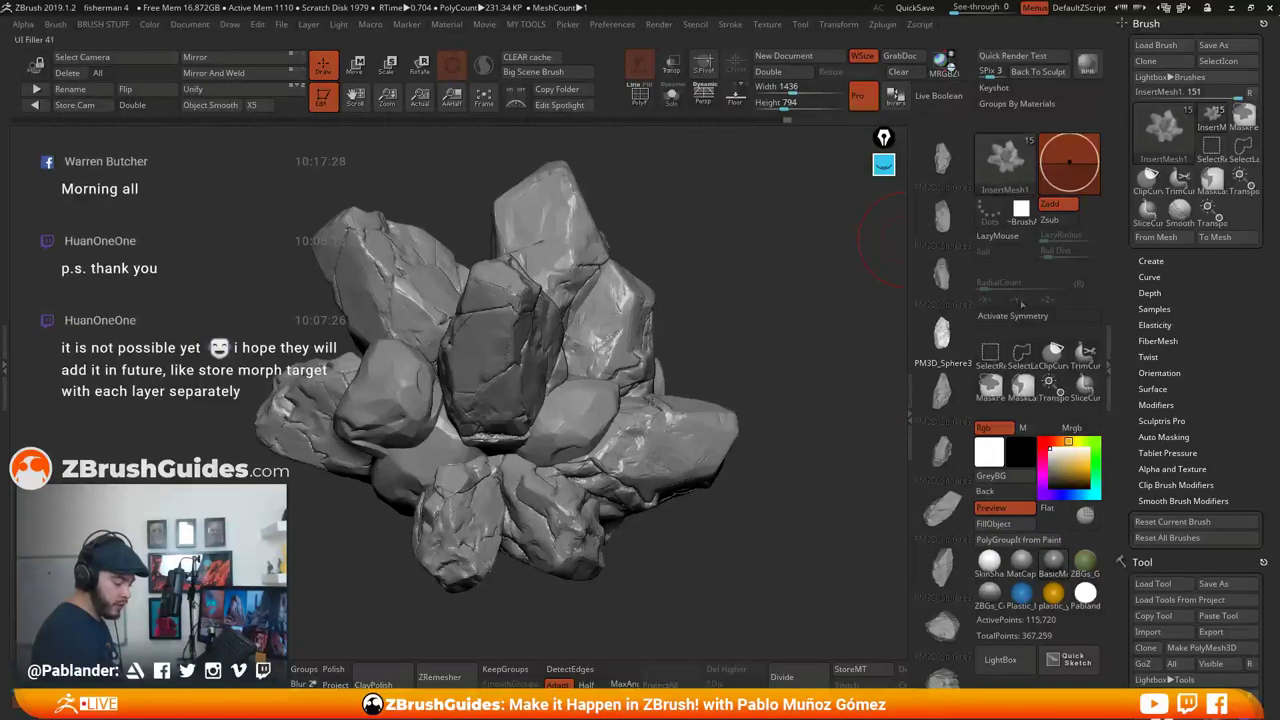
click(1021, 563)
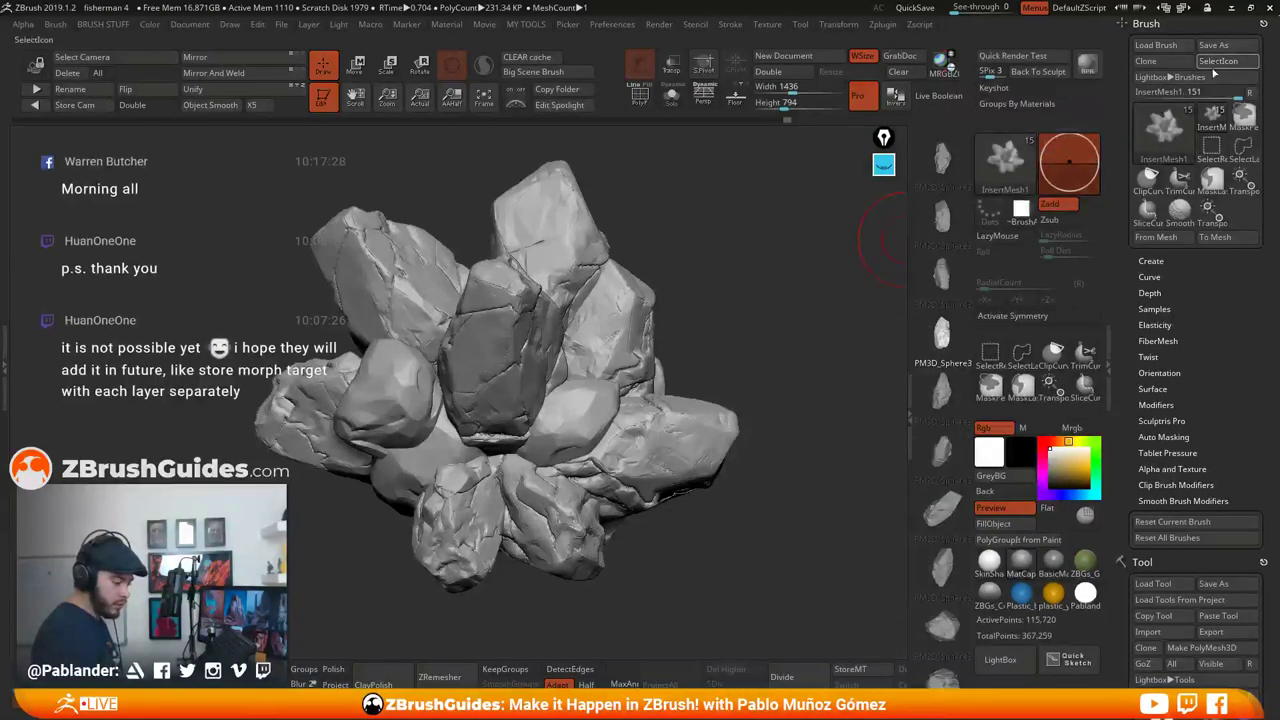
click(1021, 593)
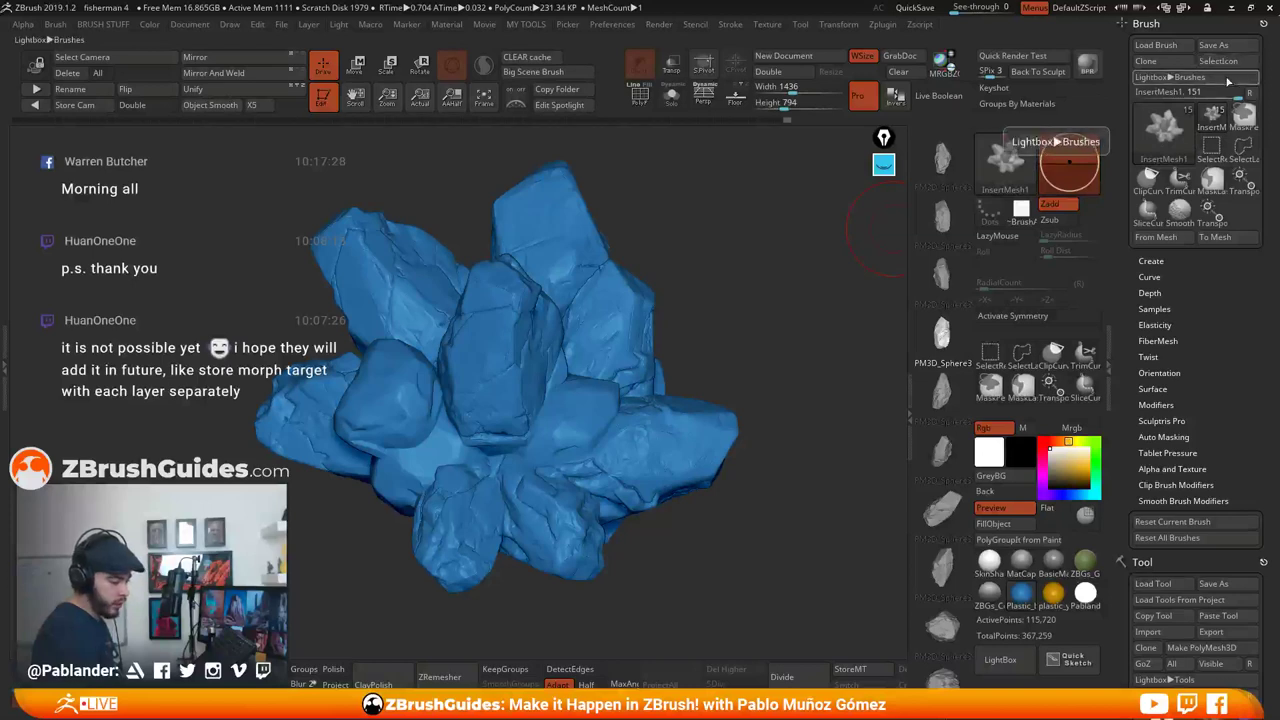
click(1232, 65)
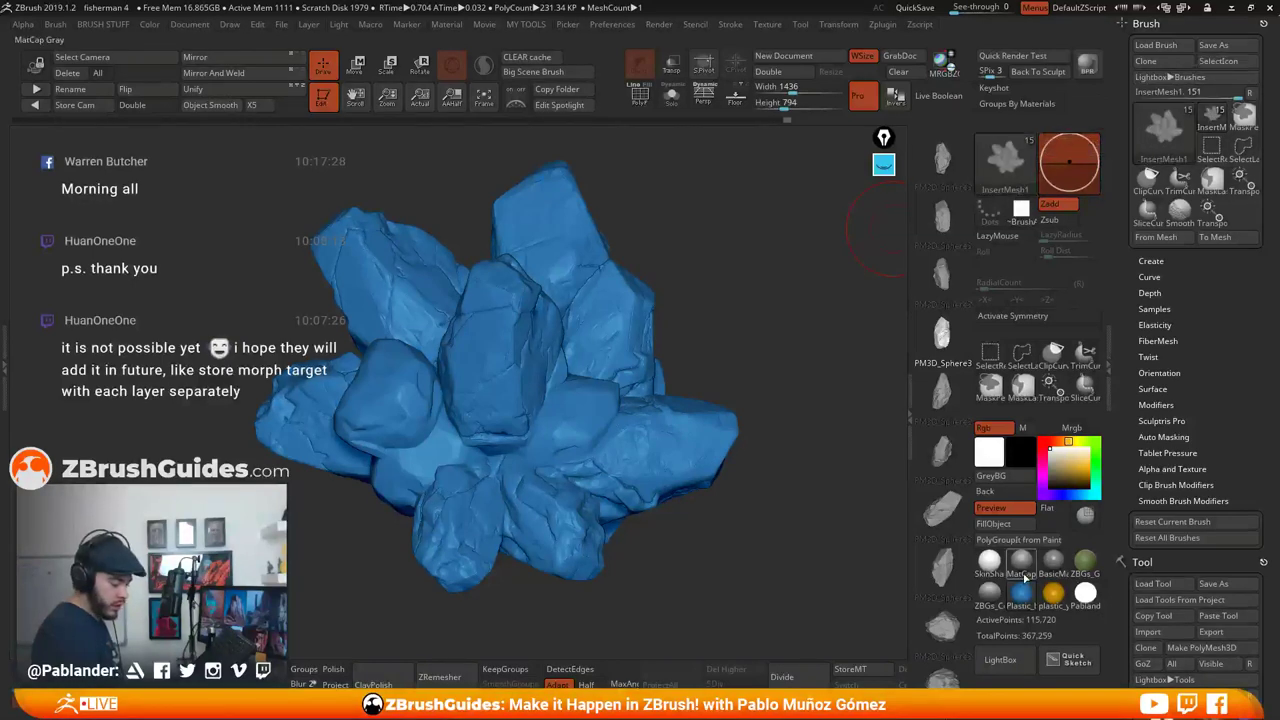
click(1055, 566)
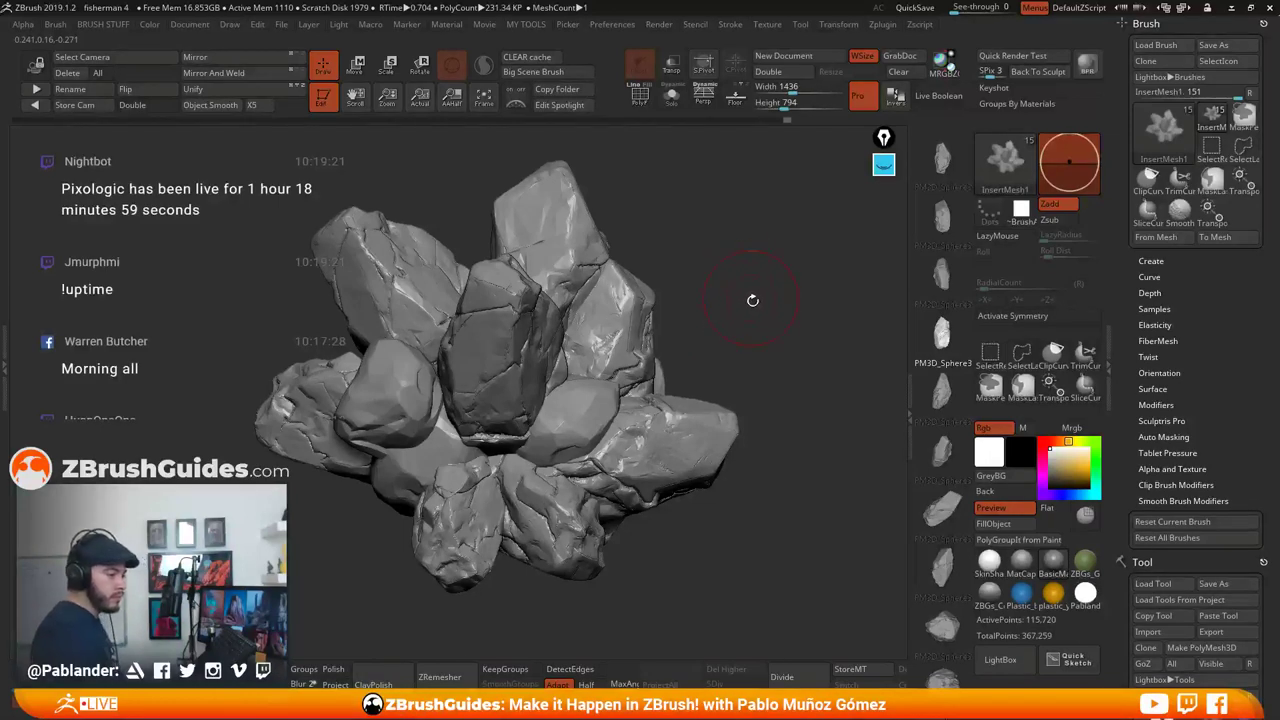
Save the insert mesh brush under the name rocks
drag(720, 259, 710, 272)
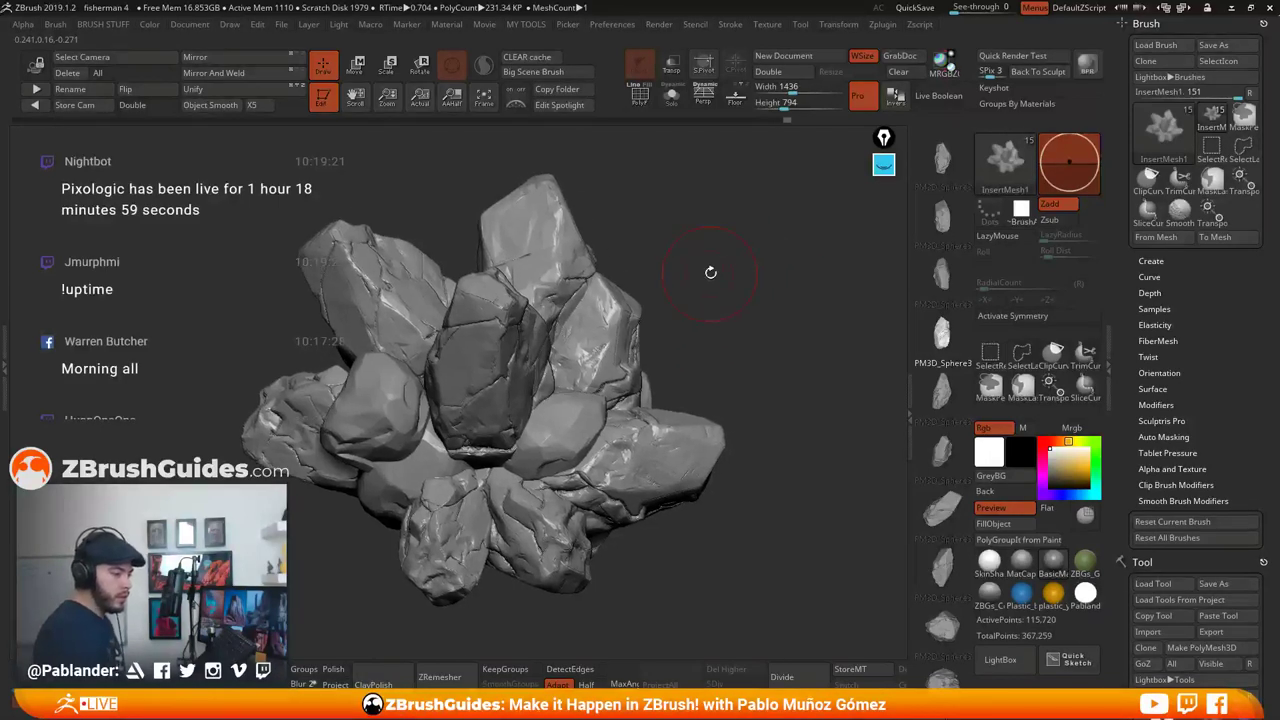
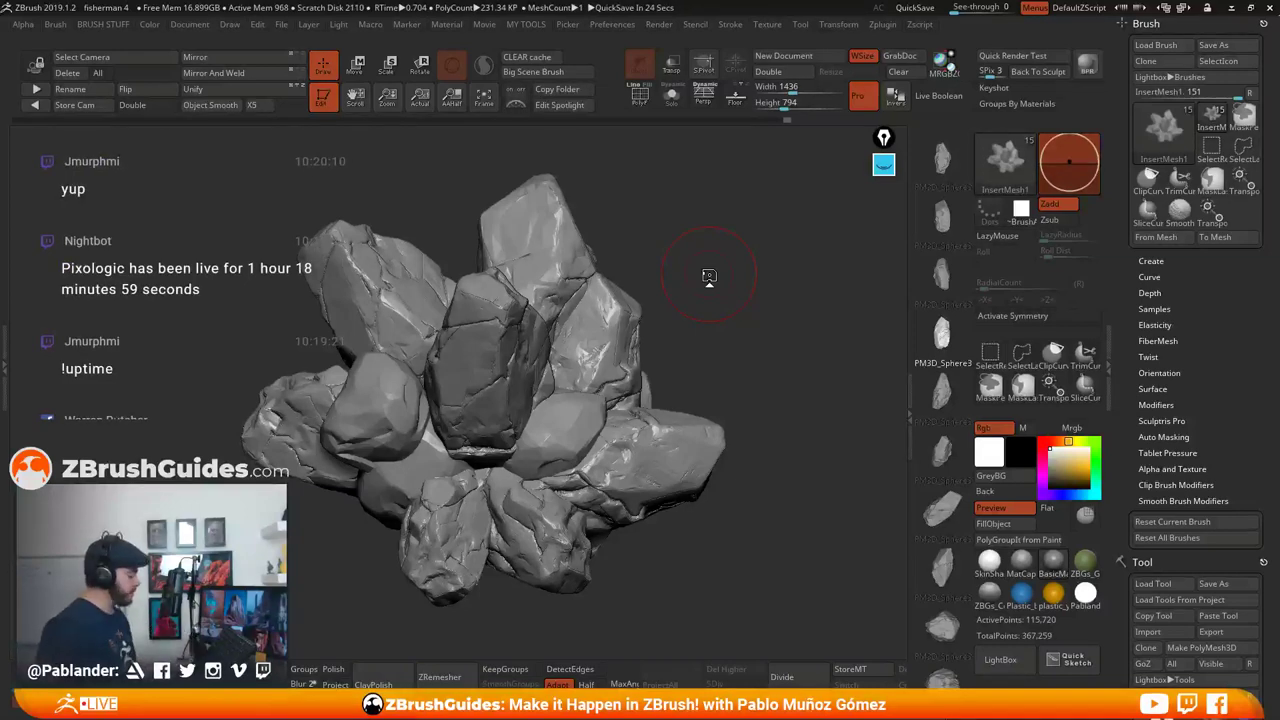
drag(743, 297, 792, 455)
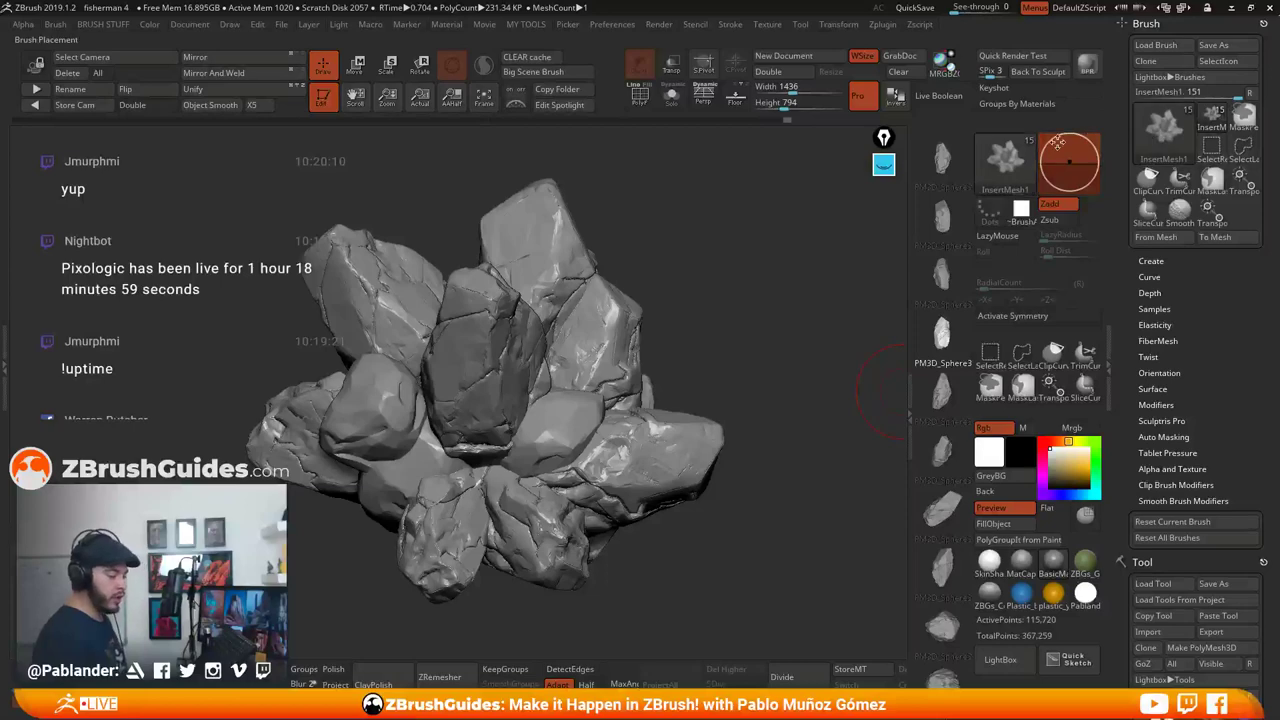
click(1015, 162)
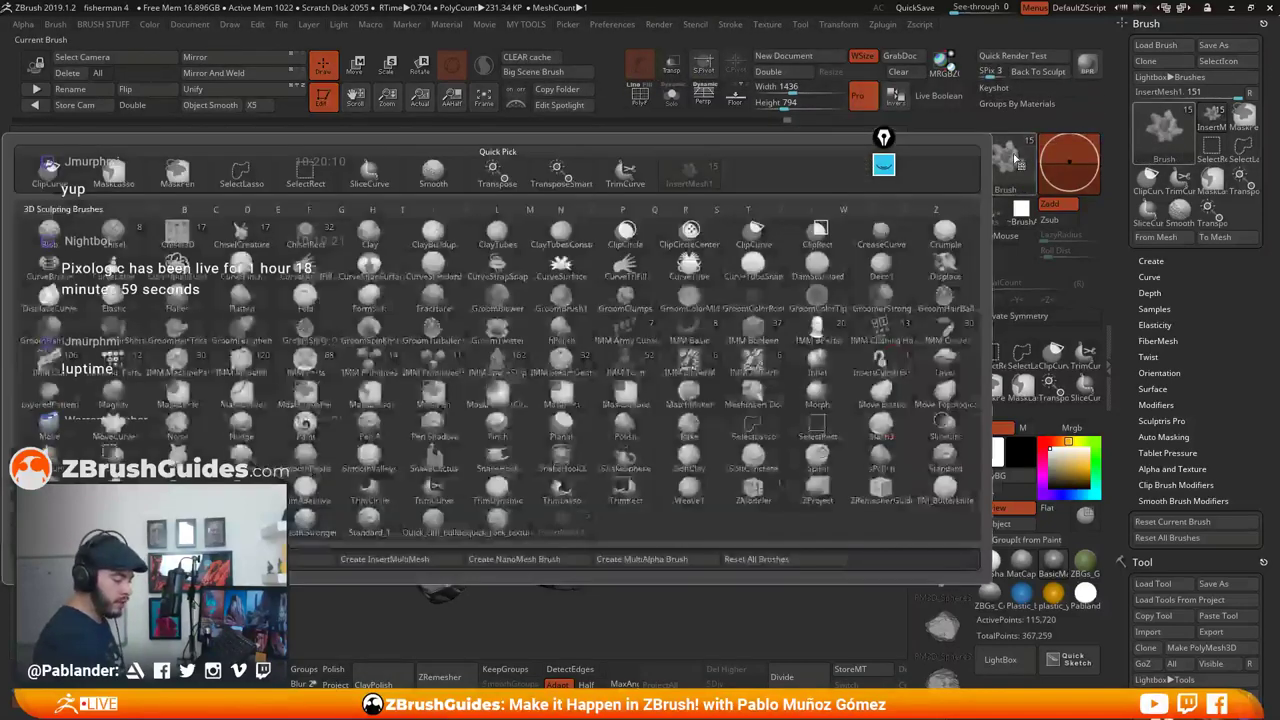
click(1012, 163)
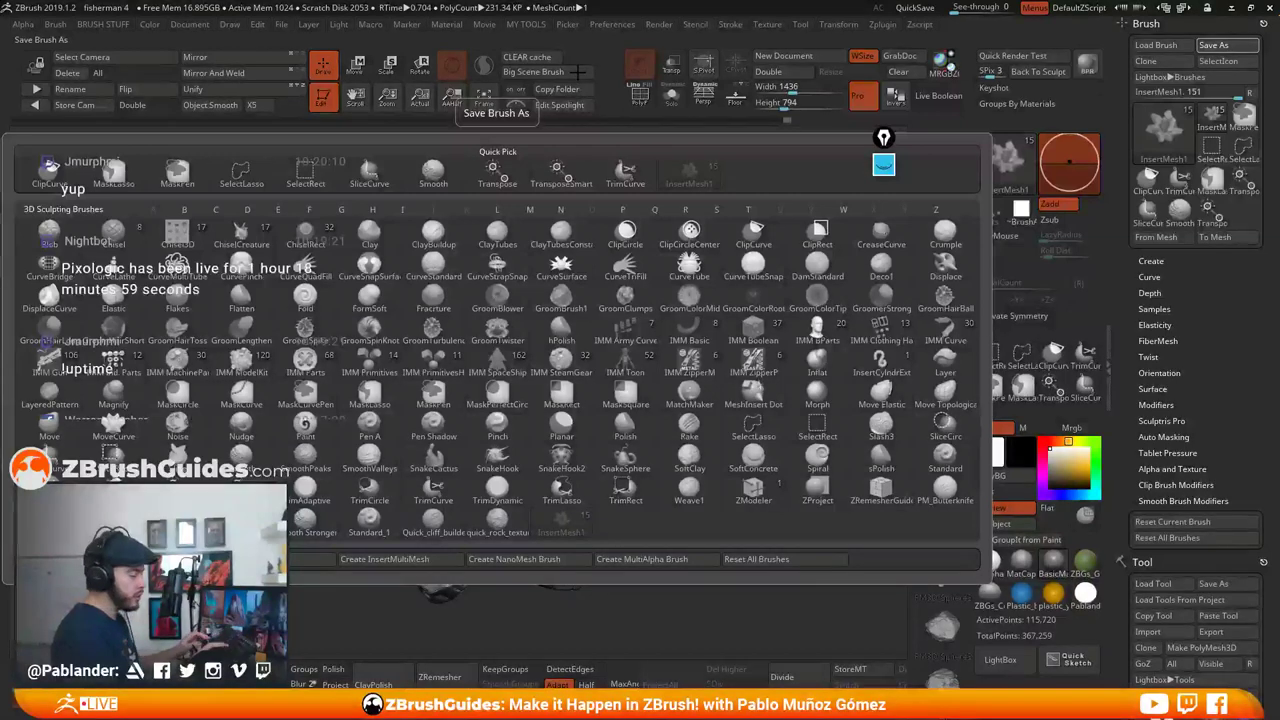
key(Return)
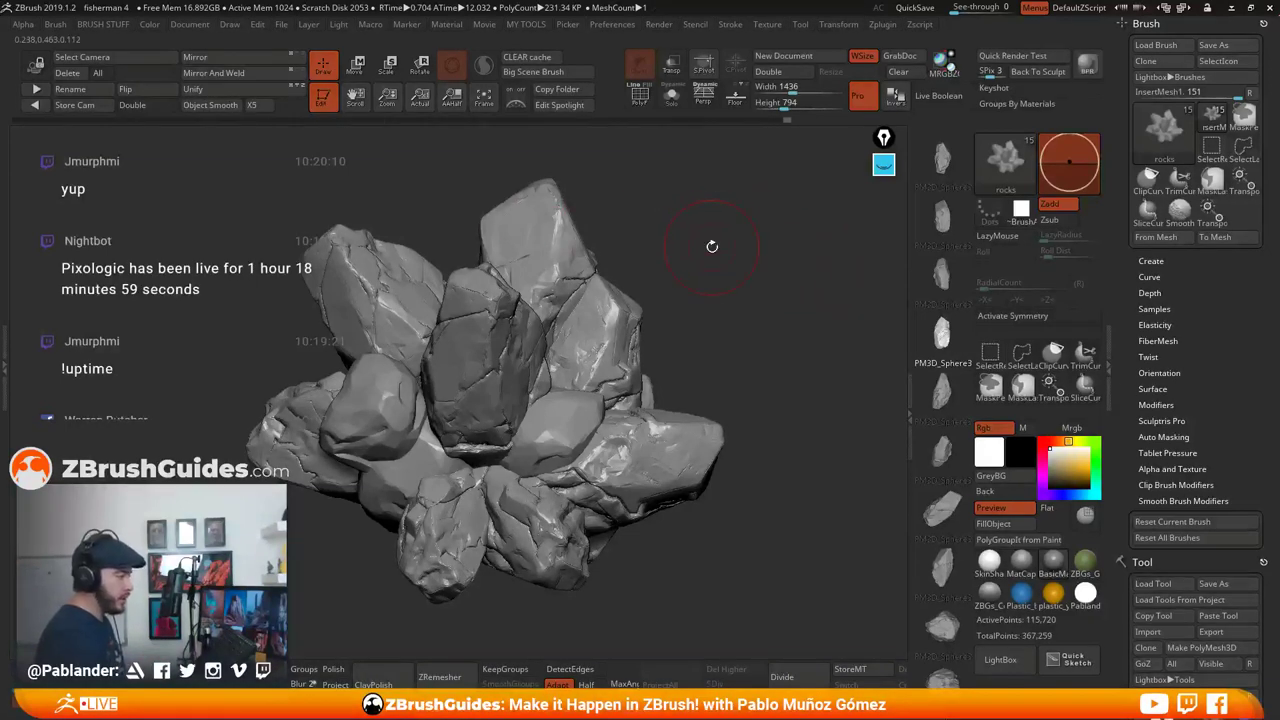
View the name and web link fields of the rocks brush's credit, and close them without entering anything
drag(786, 337, 663, 373)
drag(737, 386, 839, 416)
click(1152, 260)
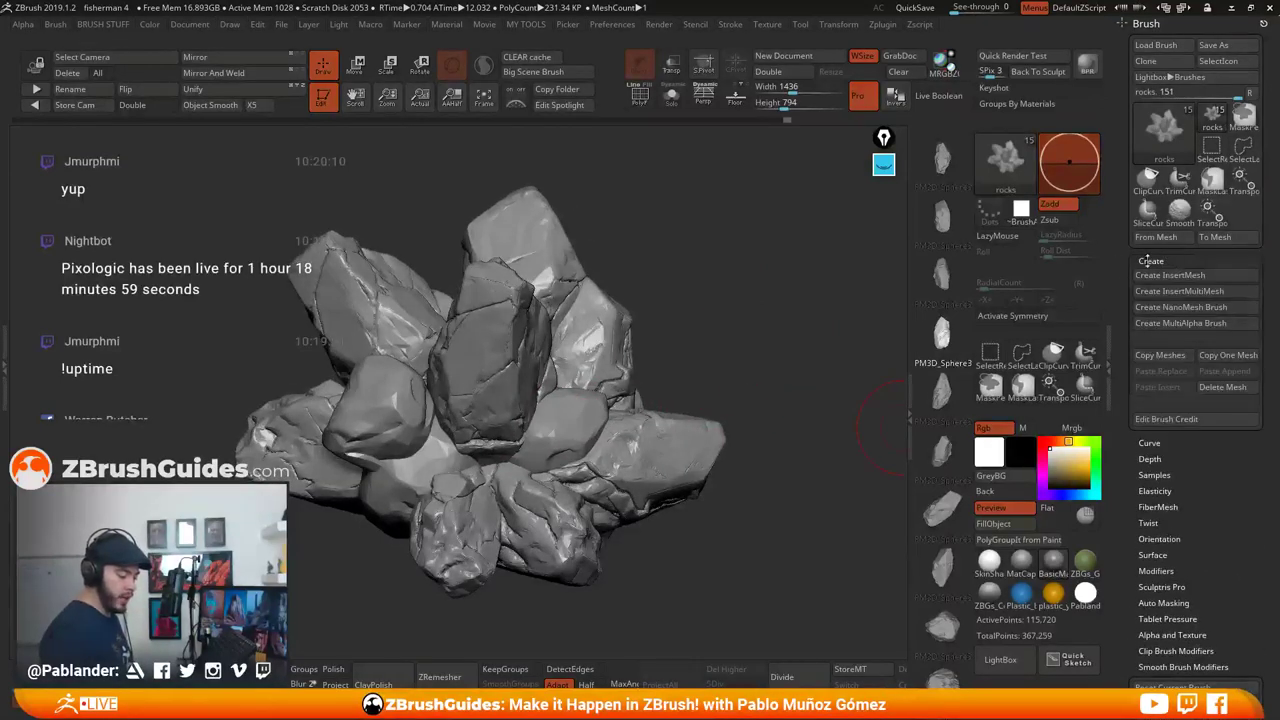
click(1187, 412)
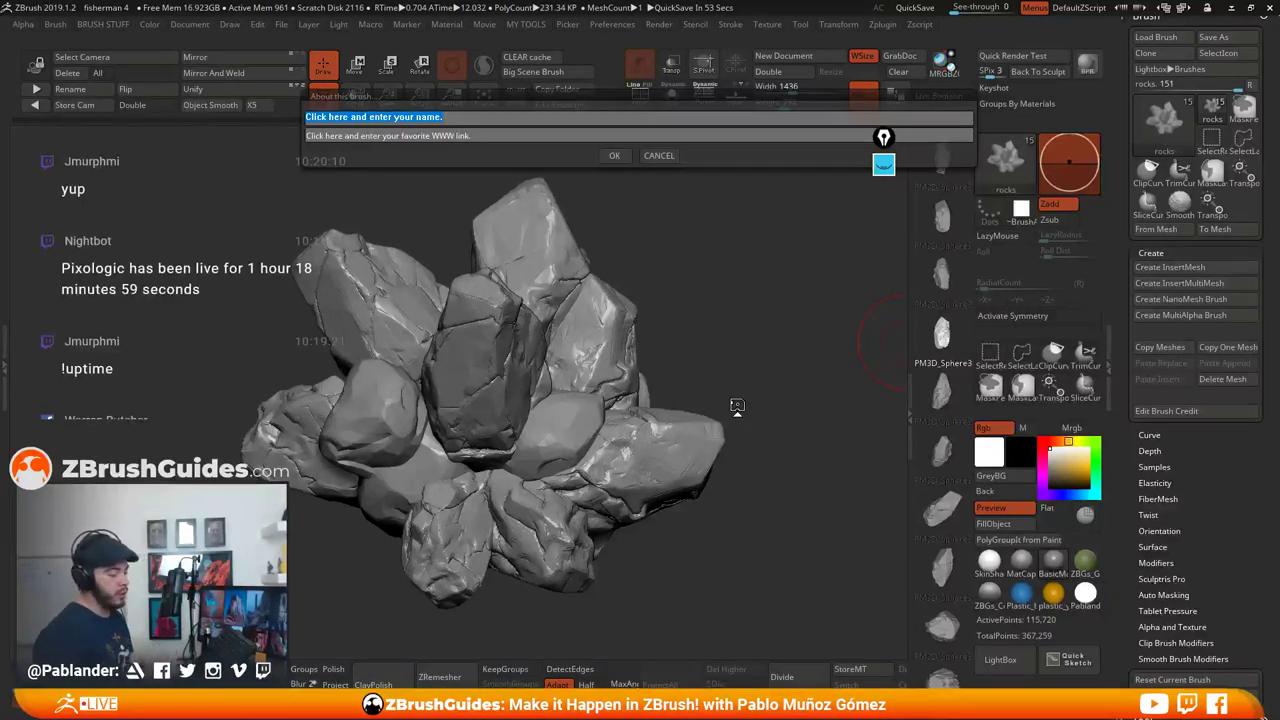
click(662, 156)
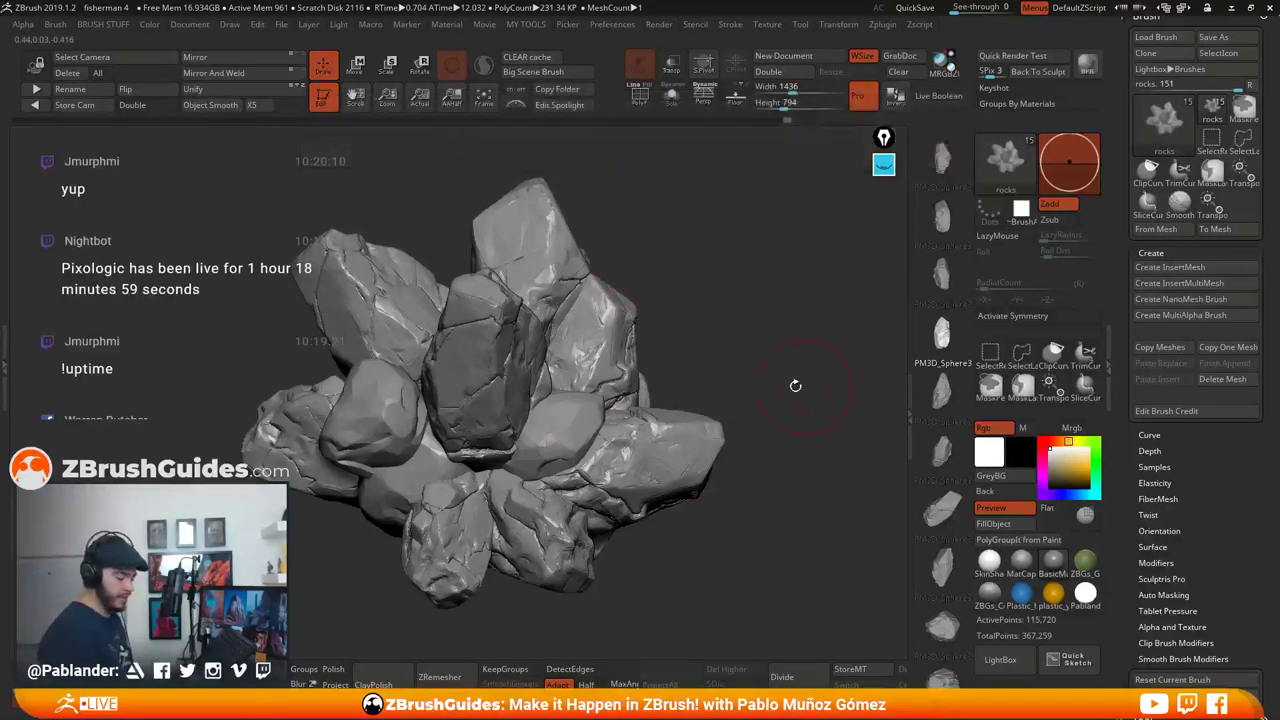
mouse_move(772, 370)
mouse_down()
mouse_move(766, 400)
mouse_move(784, 437)
mouse_up()
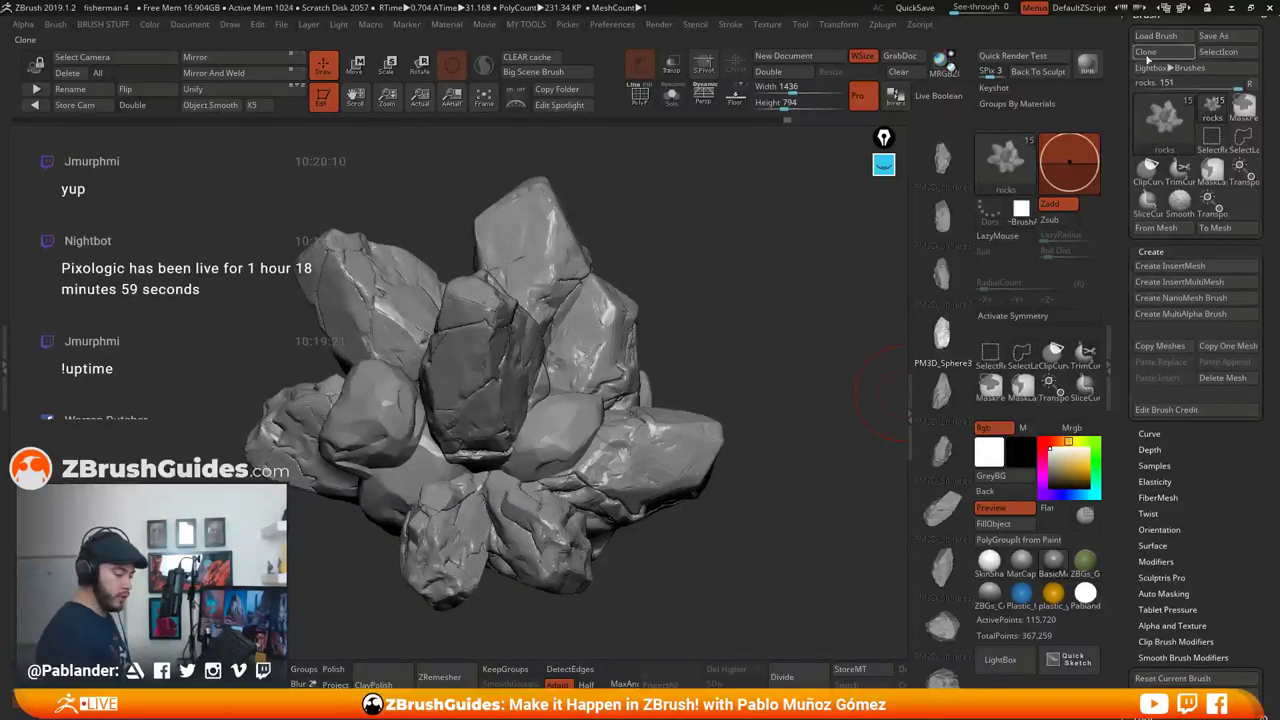
Remove the Brush palette from the tray and bring the Tool palette's tool thumbnails and subtools into reach
drag(1162, 62, 1174, 82)
click(1263, 25)
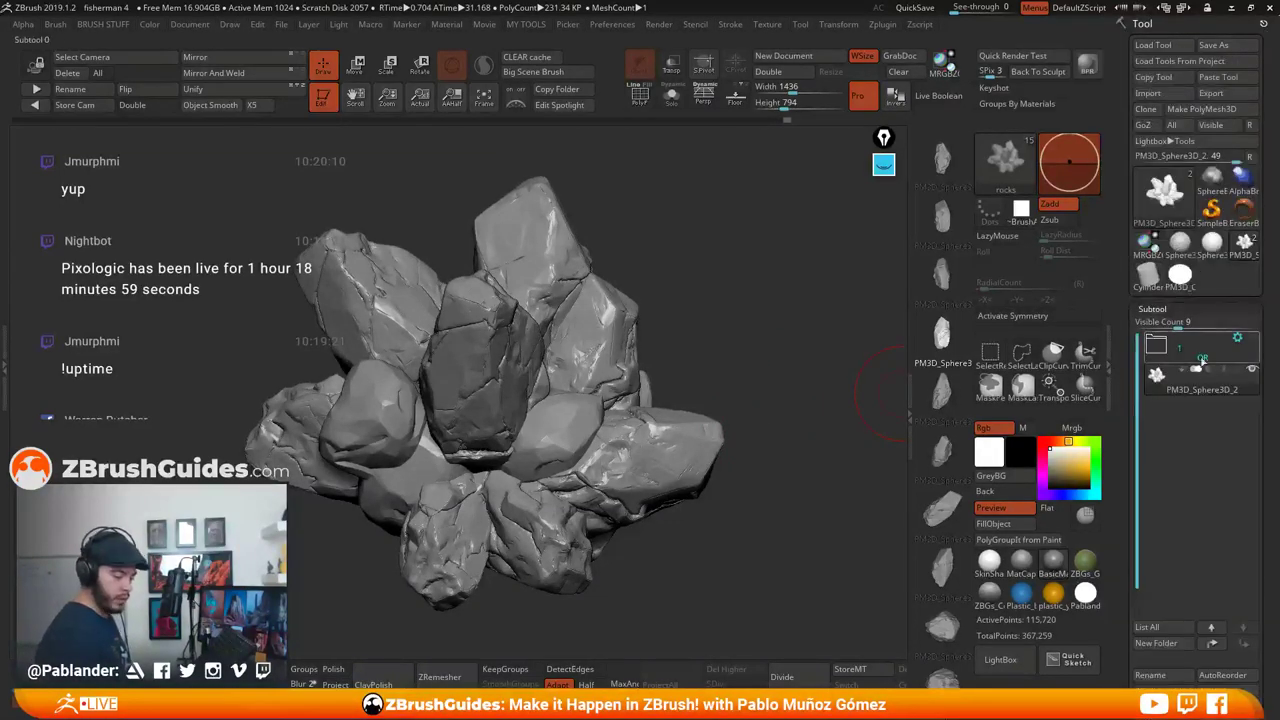
drag(1123, 426, 1127, 404)
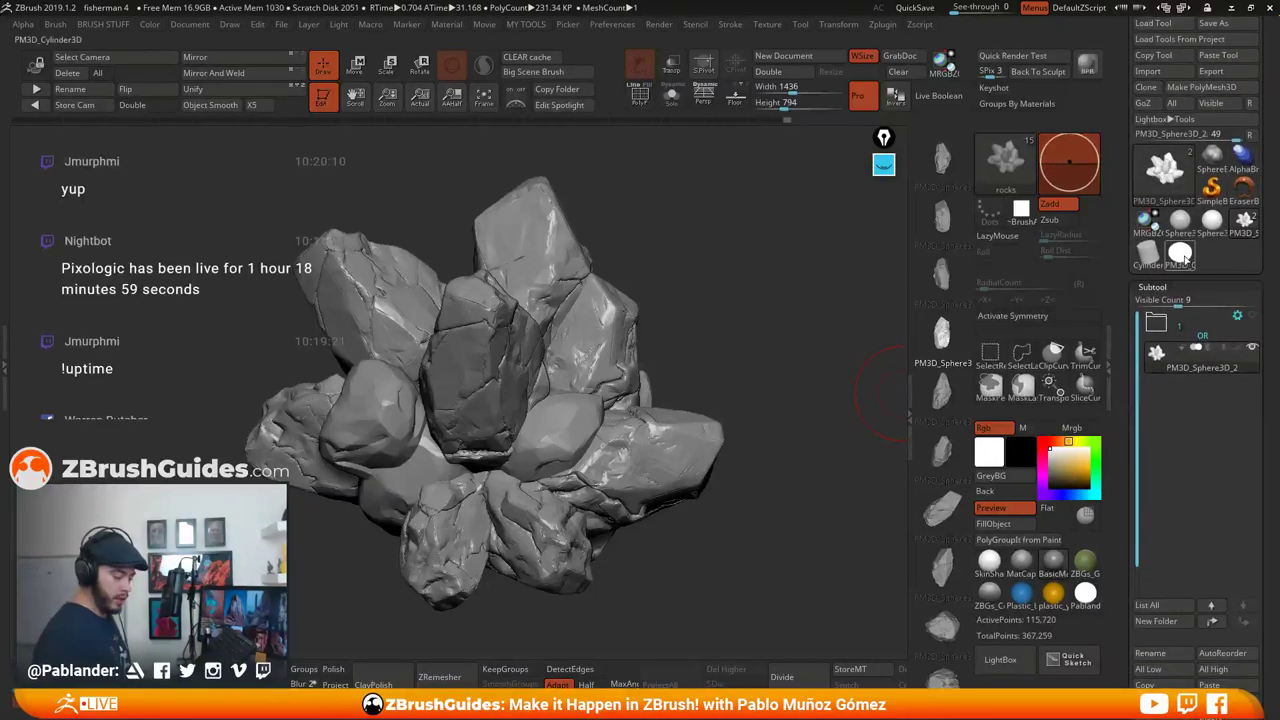
Switch to the flat cylinder disc tool and turn on its wireframe display
click(1182, 258)
key(f)
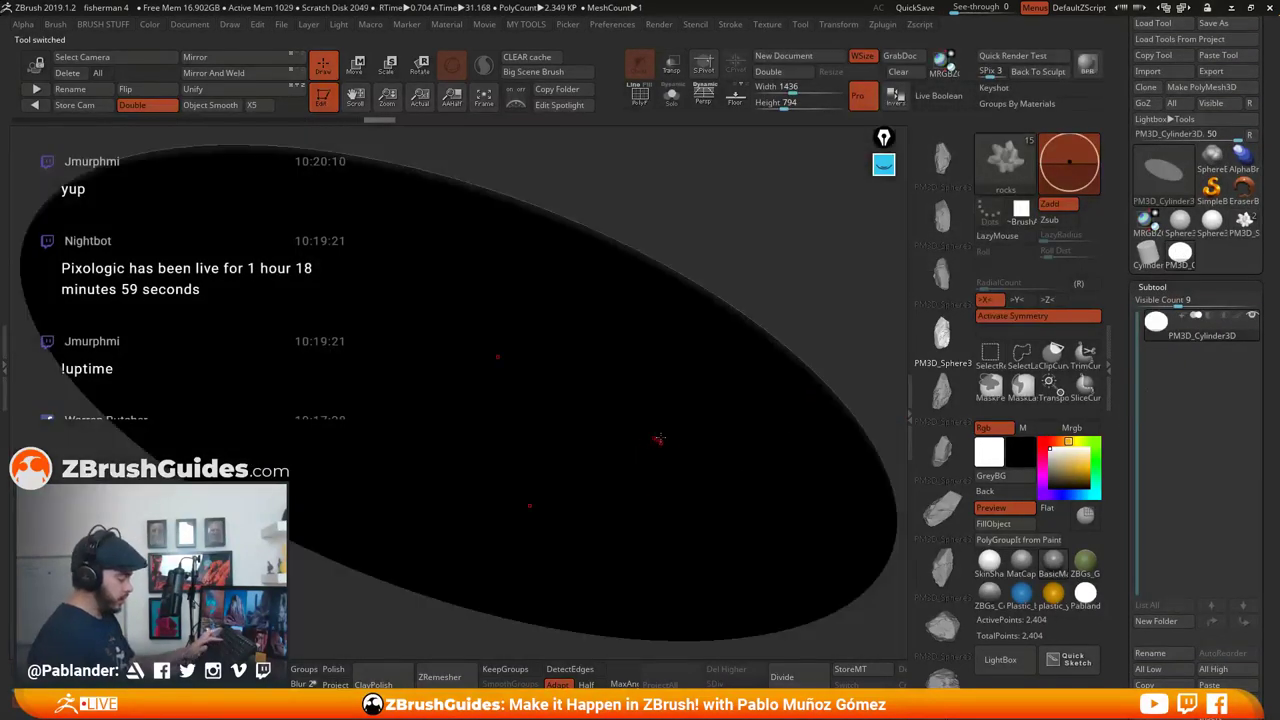
drag(789, 252, 780, 342)
drag(741, 411, 732, 402)
click(640, 97)
alt+drag(665, 345, 640, 555)
drag(760, 300, 786, 403)
drag(1123, 447, 1127, 388)
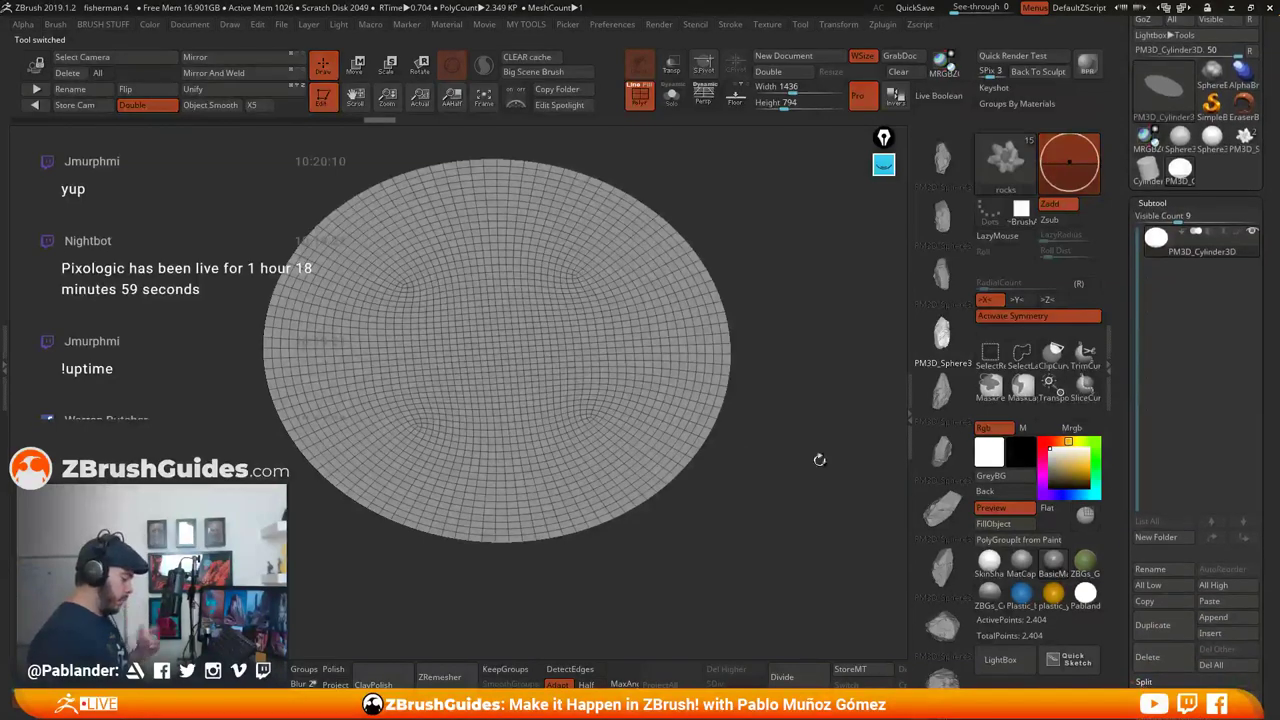
With a light gray screen pen, sketch a camera in front of the disc and jagged rock formations along its left side
mouse_move(781, 438)
mouse_down()
mouse_move(767, 436)
mouse_move(772, 418)
mouse_up()
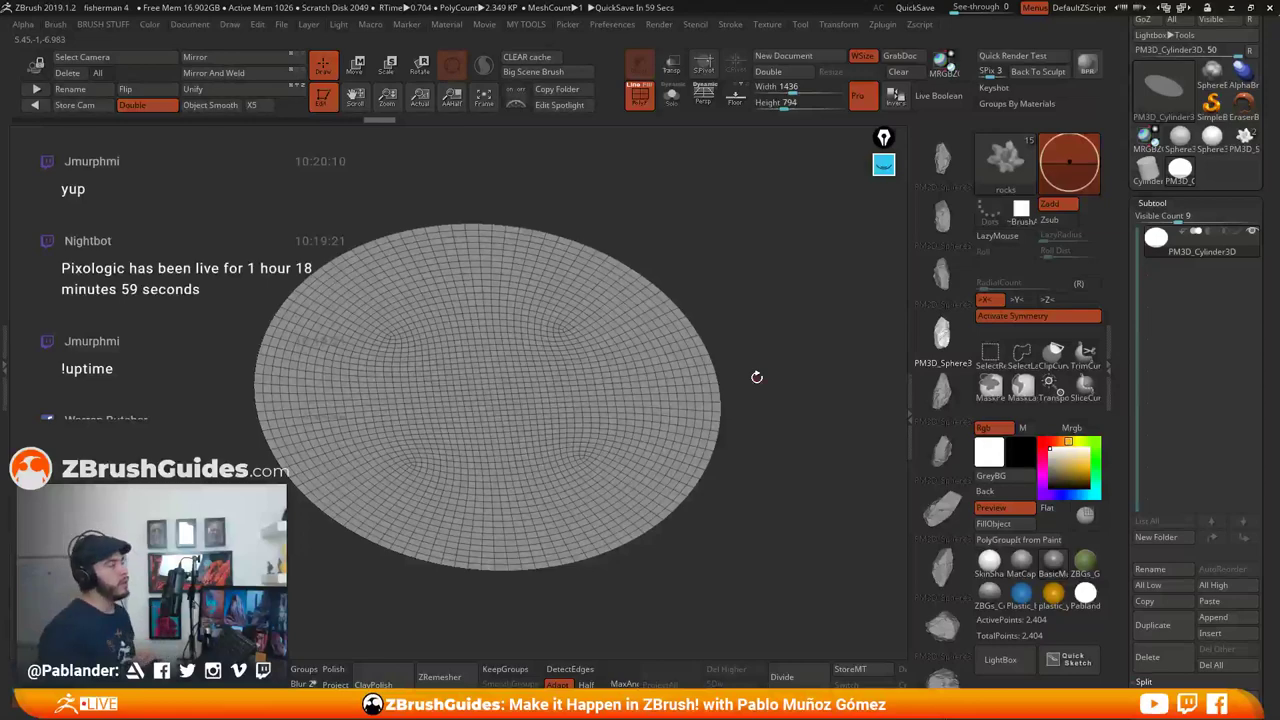
drag(766, 407, 795, 272)
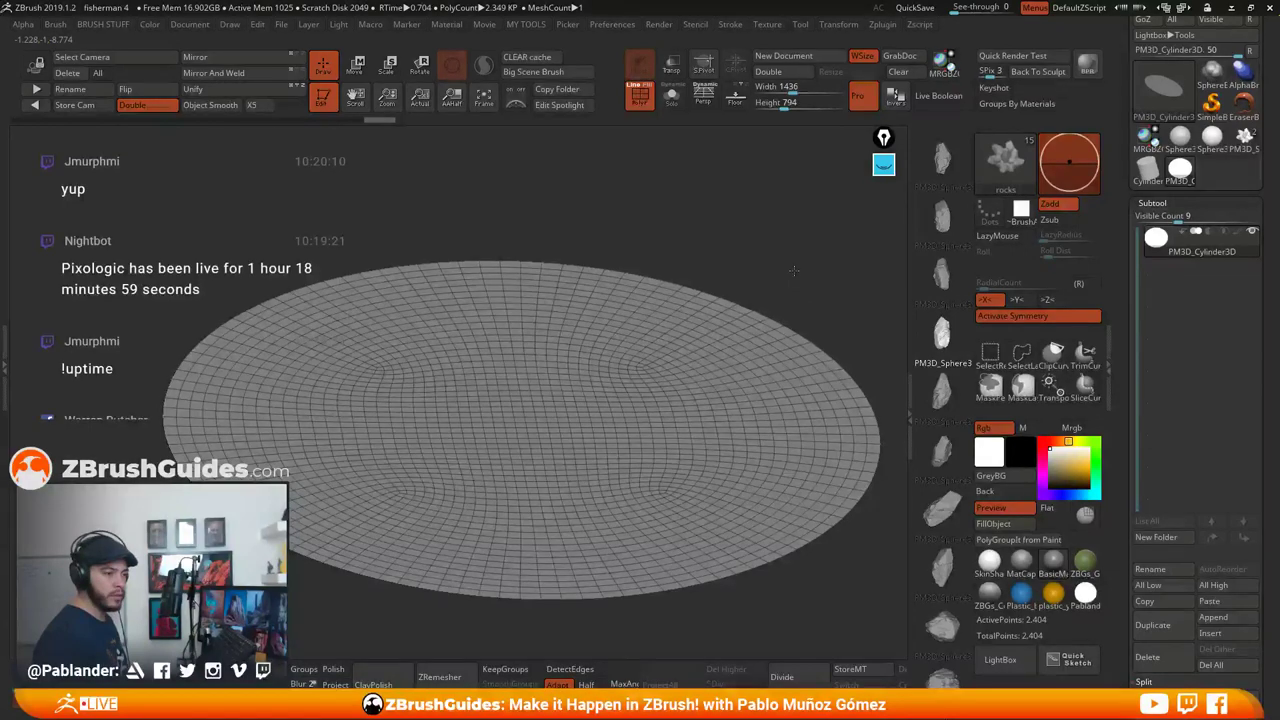
alt+drag(794, 271, 794, 260)
alt+drag(783, 311, 777, 260)
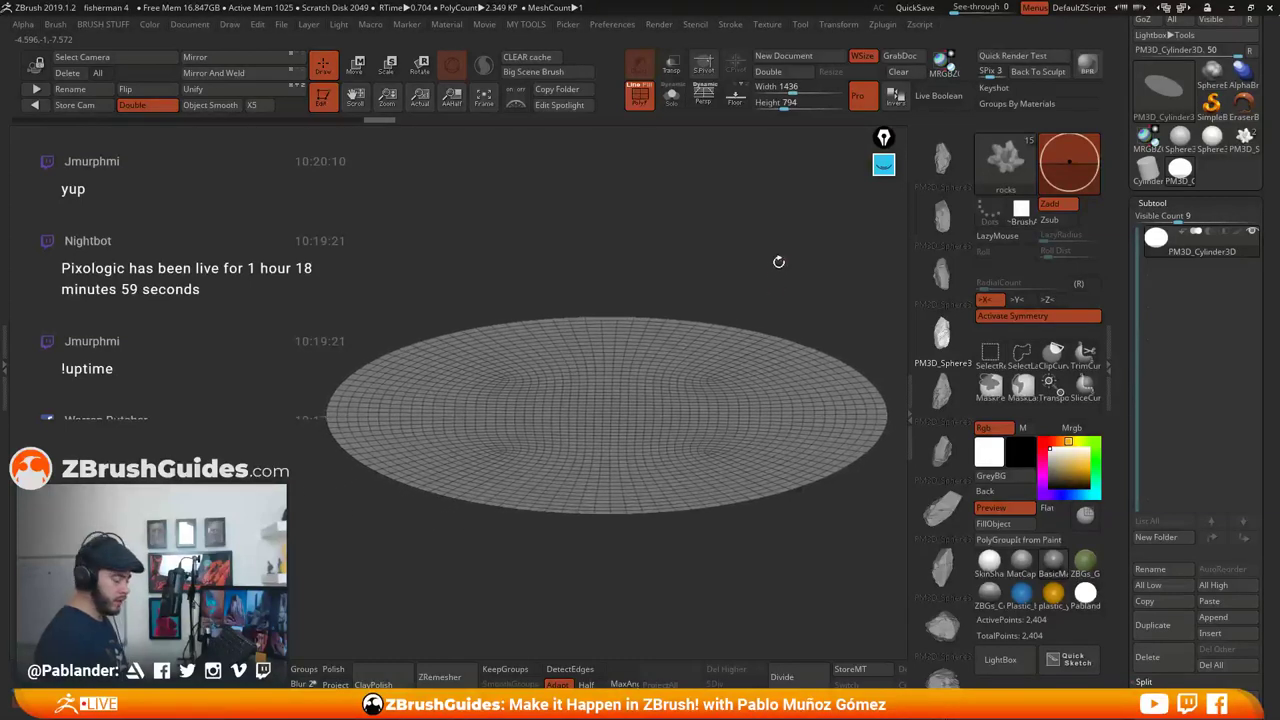
click(883, 164)
mouse_move(884, 272)
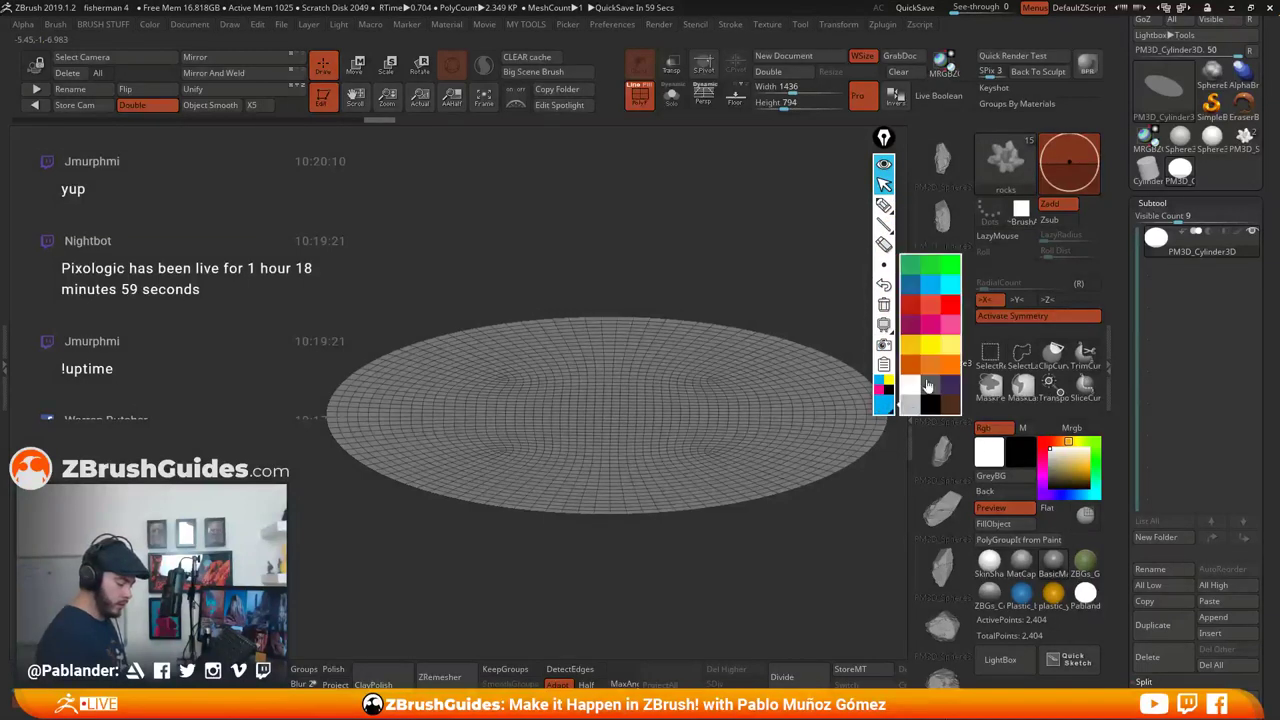
click(922, 404)
click(884, 204)
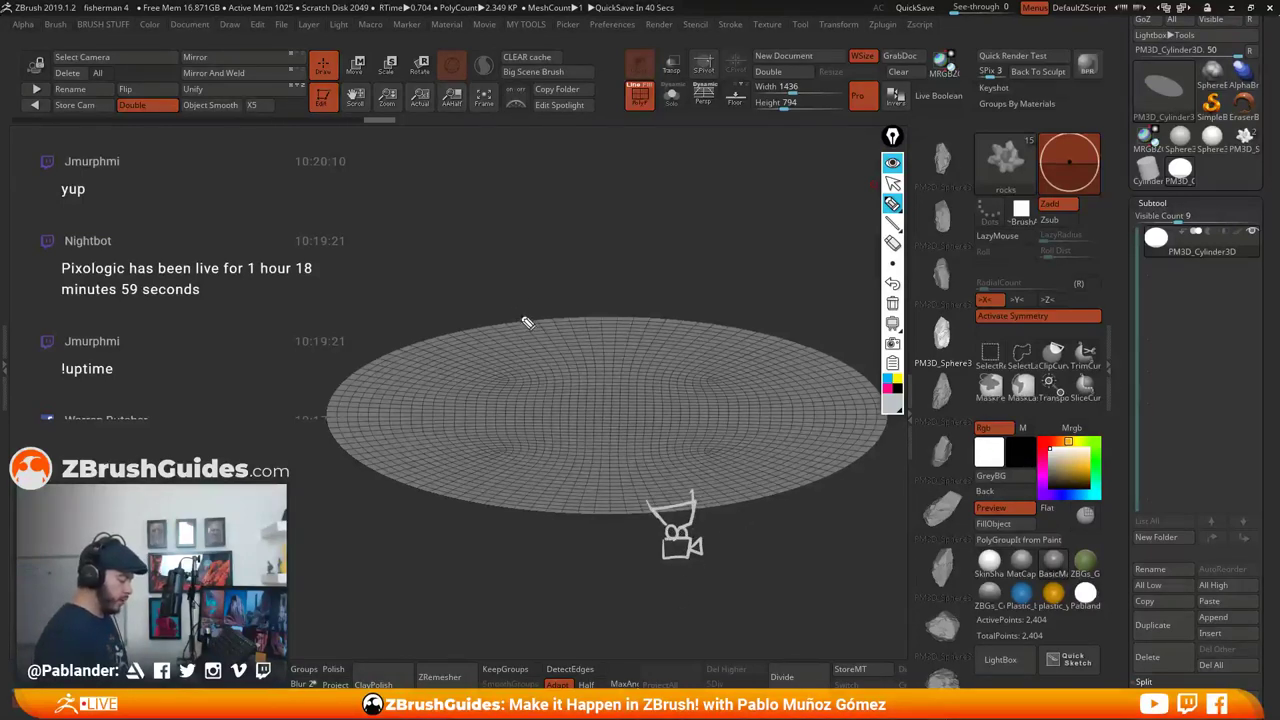
mouse_move(527, 327)
mouse_down()
mouse_move(478, 264)
mouse_move(428, 337)
mouse_move(432, 234)
mouse_move(366, 370)
mouse_move(334, 400)
mouse_up()
mouse_move(468, 246)
mouse_down()
mouse_move(466, 214)
mouse_move(544, 316)
mouse_move(497, 372)
mouse_move(460, 486)
mouse_move(412, 484)
mouse_up()
Sketch tall cliffs on the disc's right side, a jagged left bank, and horizontal ground lines across the path between them
mouse_move(673, 328)
mouse_down()
mouse_move(698, 186)
mouse_move(800, 230)
mouse_move(757, 324)
mouse_up()
mouse_move(765, 190)
mouse_down()
mouse_move(834, 210)
mouse_move(856, 273)
mouse_up()
mouse_move(751, 348)
mouse_down()
mouse_move(780, 409)
mouse_move(838, 296)
mouse_up()
drag(854, 266, 868, 344)
mouse_move(755, 375)
mouse_down()
mouse_move(826, 464)
mouse_move(866, 418)
mouse_move(805, 484)
mouse_move(770, 490)
mouse_up()
mouse_move(553, 281)
mouse_down()
mouse_move(550, 336)
mouse_move(440, 496)
mouse_up()
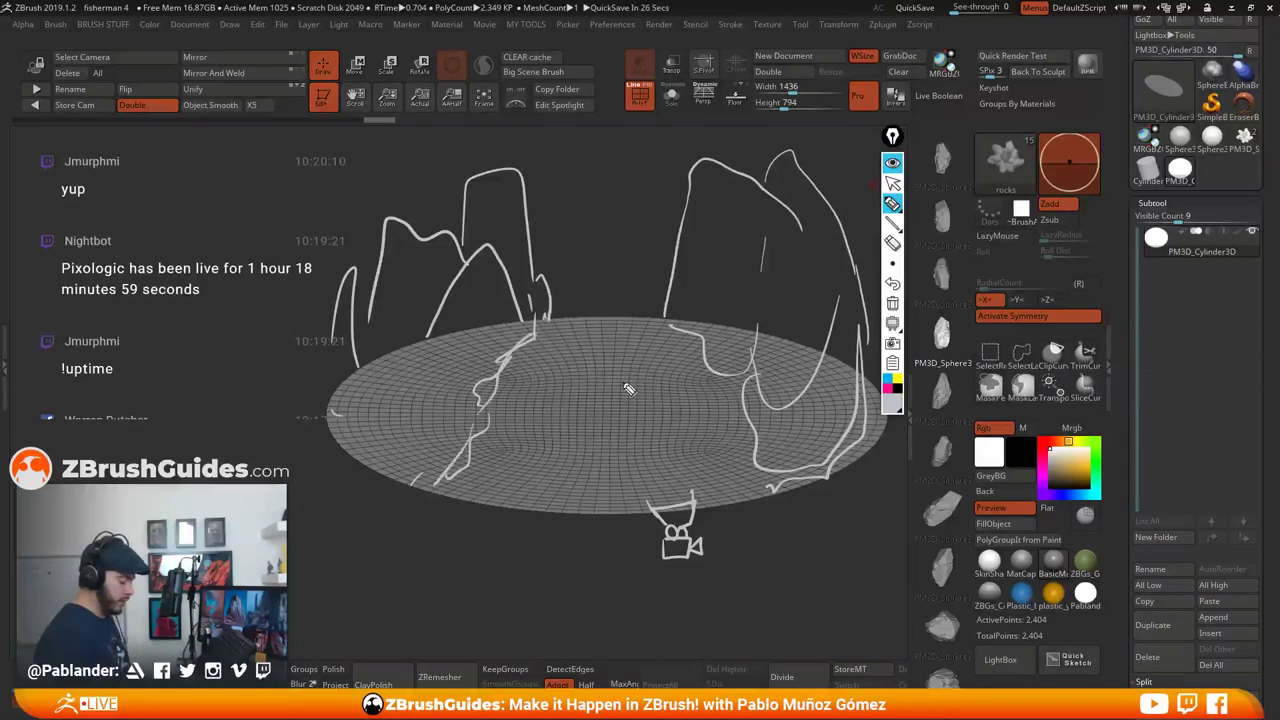
mouse_move(540, 312)
mouse_down()
mouse_move(680, 320)
mouse_move(550, 340)
mouse_move(608, 358)
mouse_move(530, 402)
mouse_move(720, 430)
mouse_move(485, 468)
mouse_move(650, 484)
mouse_up()
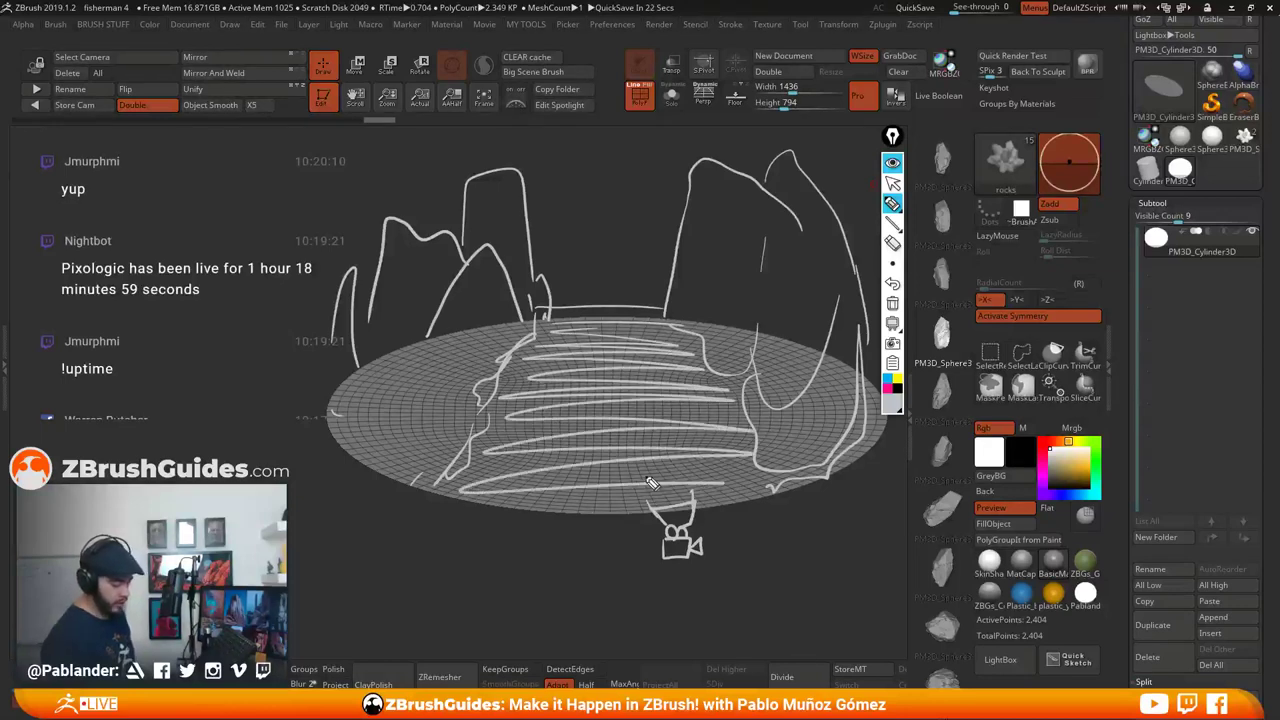
Add taller pillars and extra contour lines to the sketched cliffs on both sides of the path
mouse_move(447, 242)
mouse_down()
mouse_move(456, 165)
mouse_move(480, 252)
mouse_up()
drag(682, 220, 701, 149)
drag(671, 271, 691, 161)
mouse_move(510, 256)
mouse_down()
mouse_move(520, 152)
mouse_move(525, 335)
mouse_move(495, 185)
mouse_move(511, 340)
mouse_up()
drag(466, 446, 457, 322)
mouse_move(755, 430)
mouse_down()
mouse_move(812, 292)
mouse_move(812, 432)
mouse_up()
Sketch small pink rocks scattered along both edges of the path
click(893, 397)
mouse_move(508, 436)
mouse_down()
mouse_move(499, 458)
mouse_move(520, 372)
mouse_up()
click(491, 418)
drag(544, 342, 551, 342)
drag(688, 384, 688, 336)
mouse_move(728, 408)
mouse_down()
mouse_move(742, 380)
mouse_move(754, 440)
mouse_move(697, 457)
mouse_up()
drag(737, 469, 751, 468)
drag(537, 479, 550, 484)
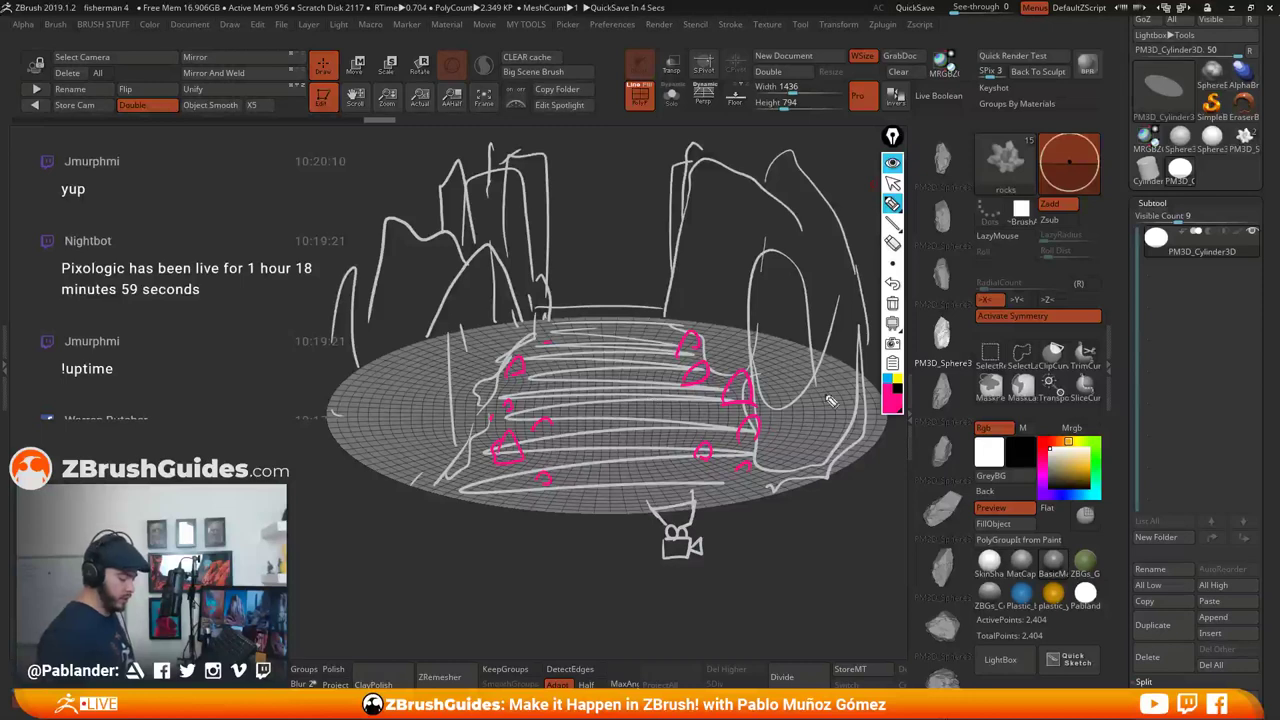
Sketch a curved blue pool against the right-hand rocks, redoing the first shoreline stroke, and add pink rocks behind it
click(889, 381)
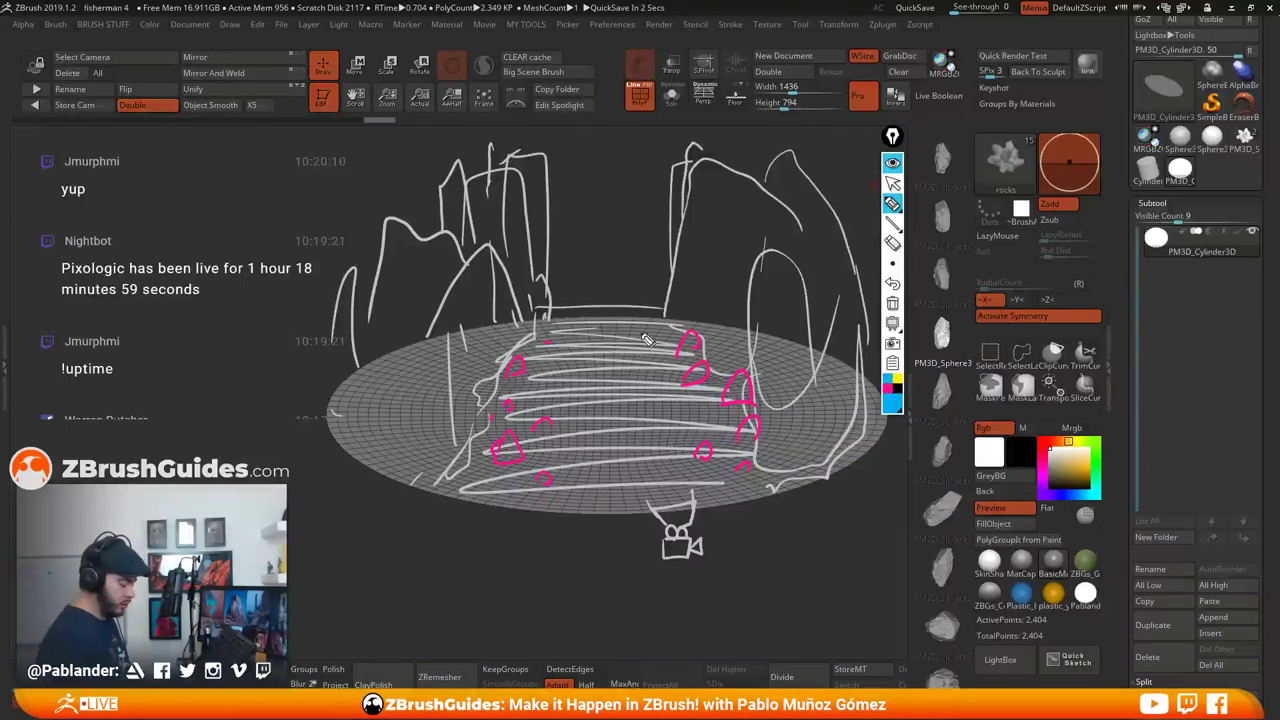
mouse_move(661, 309)
mouse_down()
mouse_move(567, 331)
mouse_move(573, 362)
mouse_move(608, 392)
mouse_move(760, 425)
mouse_up()
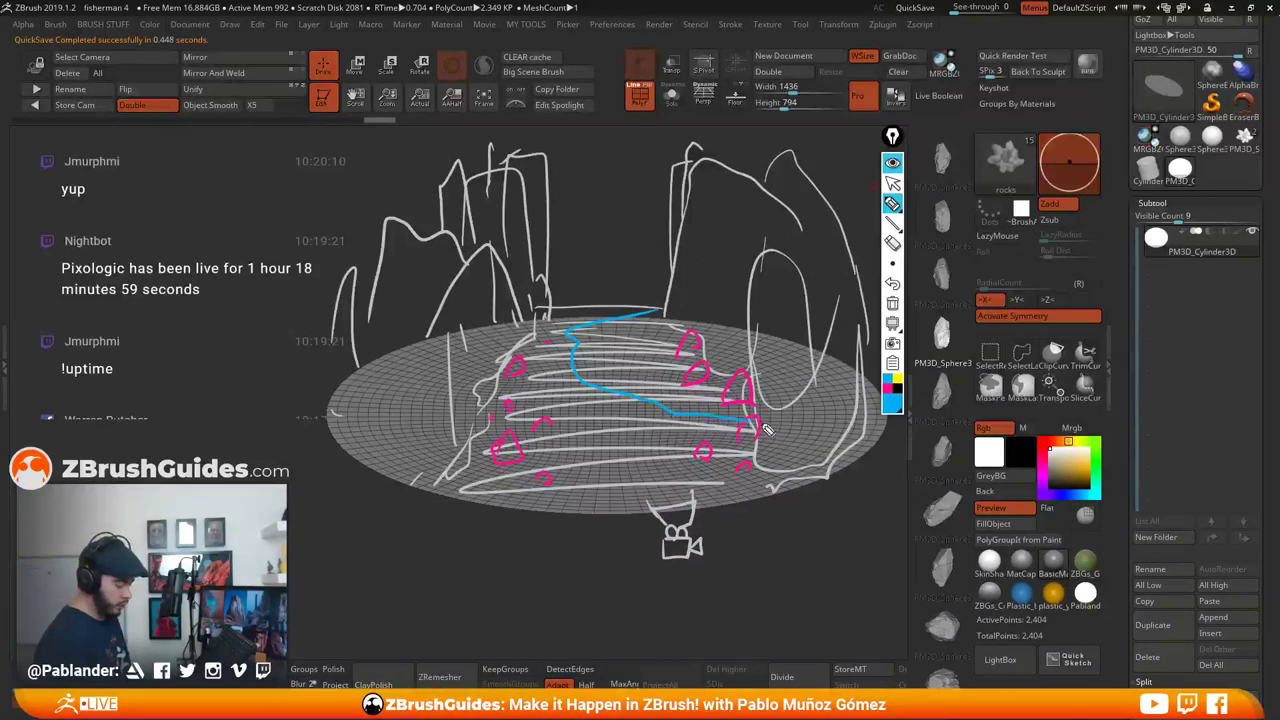
click(894, 288)
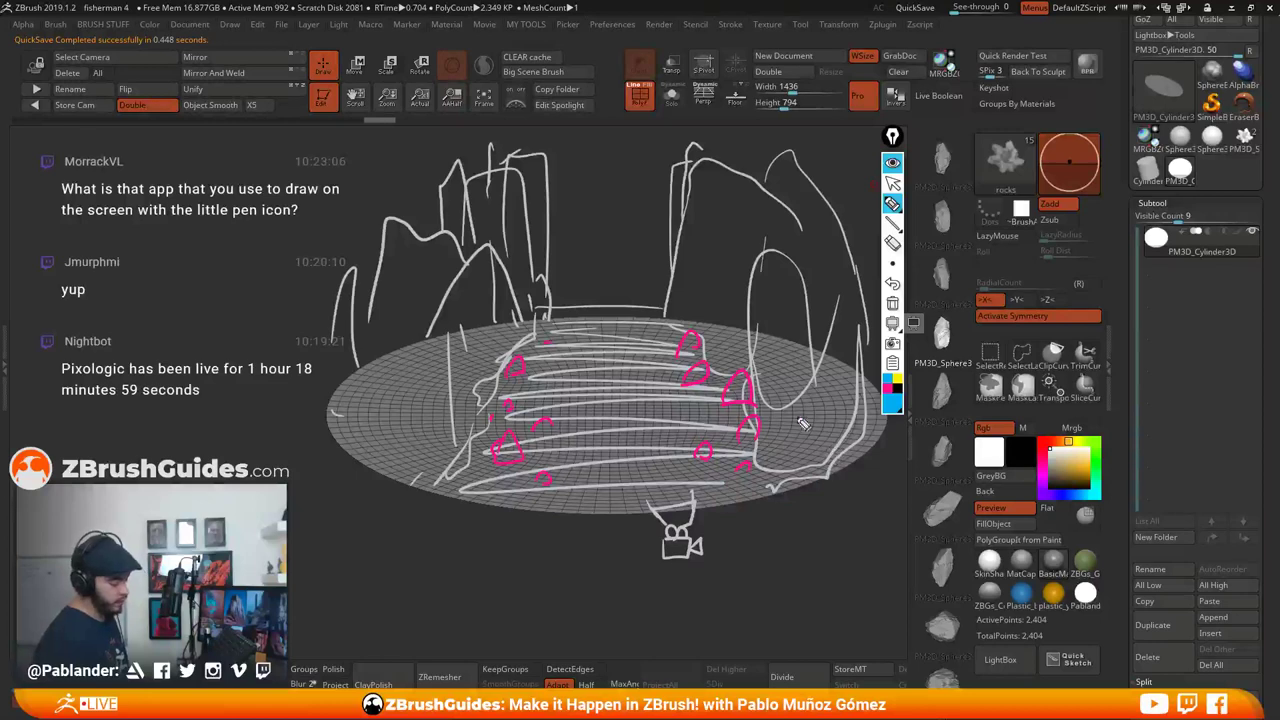
mouse_move(687, 328)
mouse_down()
mouse_move(640, 330)
mouse_move(596, 370)
mouse_move(633, 406)
mouse_move(742, 412)
mouse_move(605, 365)
mouse_move(665, 328)
mouse_move(600, 390)
mouse_move(697, 376)
mouse_move(628, 383)
mouse_move(663, 373)
mouse_move(745, 400)
mouse_move(635, 385)
mouse_move(676, 337)
mouse_up()
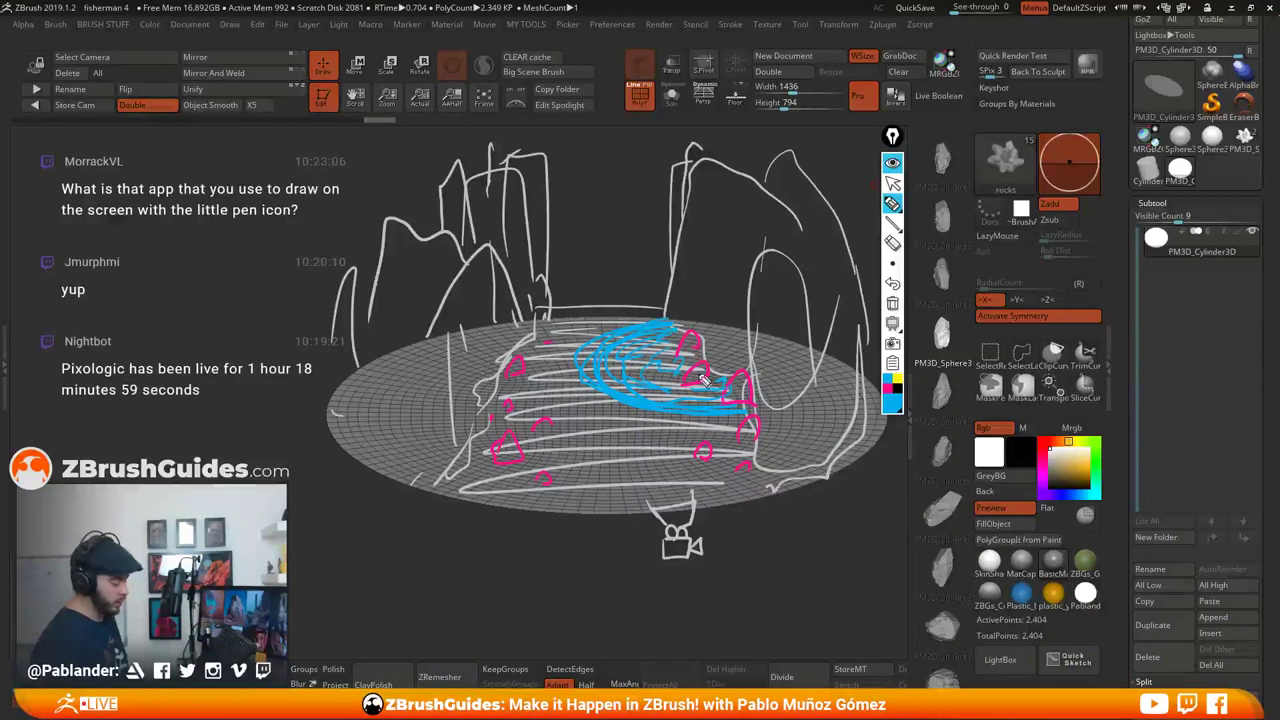
click(890, 381)
mouse_move(627, 332)
mouse_down()
mouse_move(652, 300)
mouse_move(675, 310)
mouse_up()
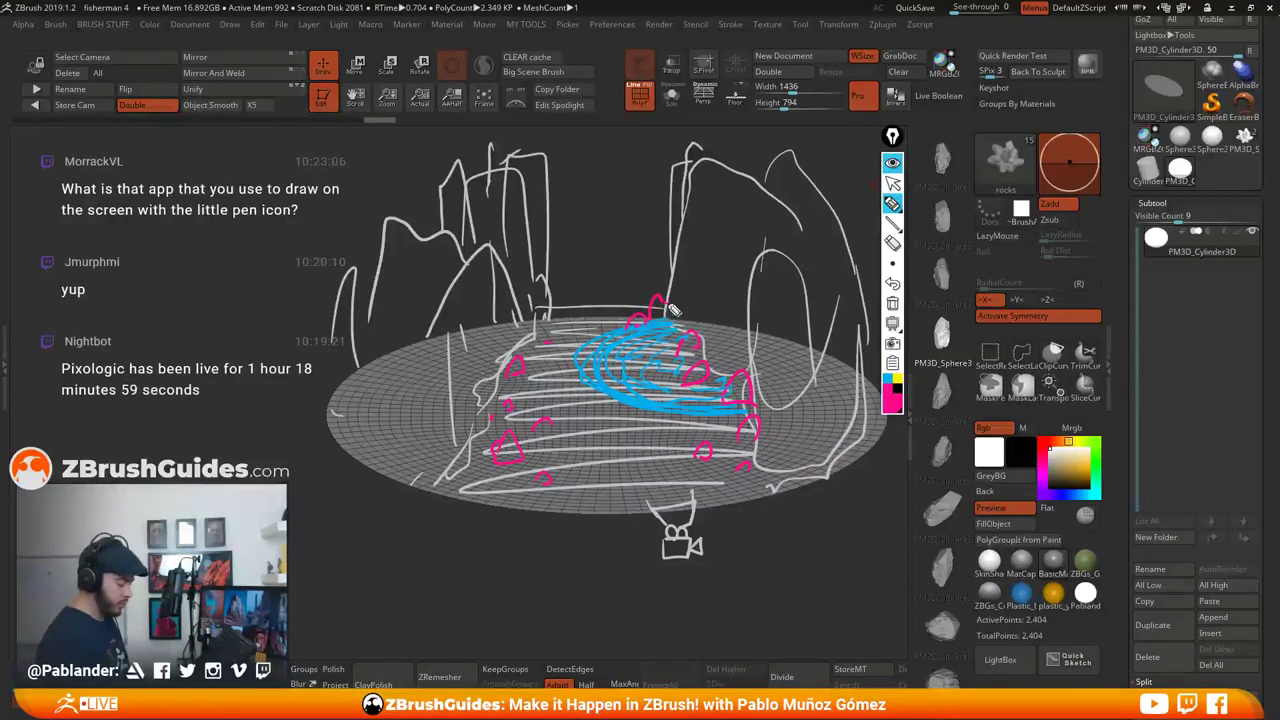
Draw blue water streaks from the pool toward the left bank and a short one beside the right-hand rocks
click(889, 384)
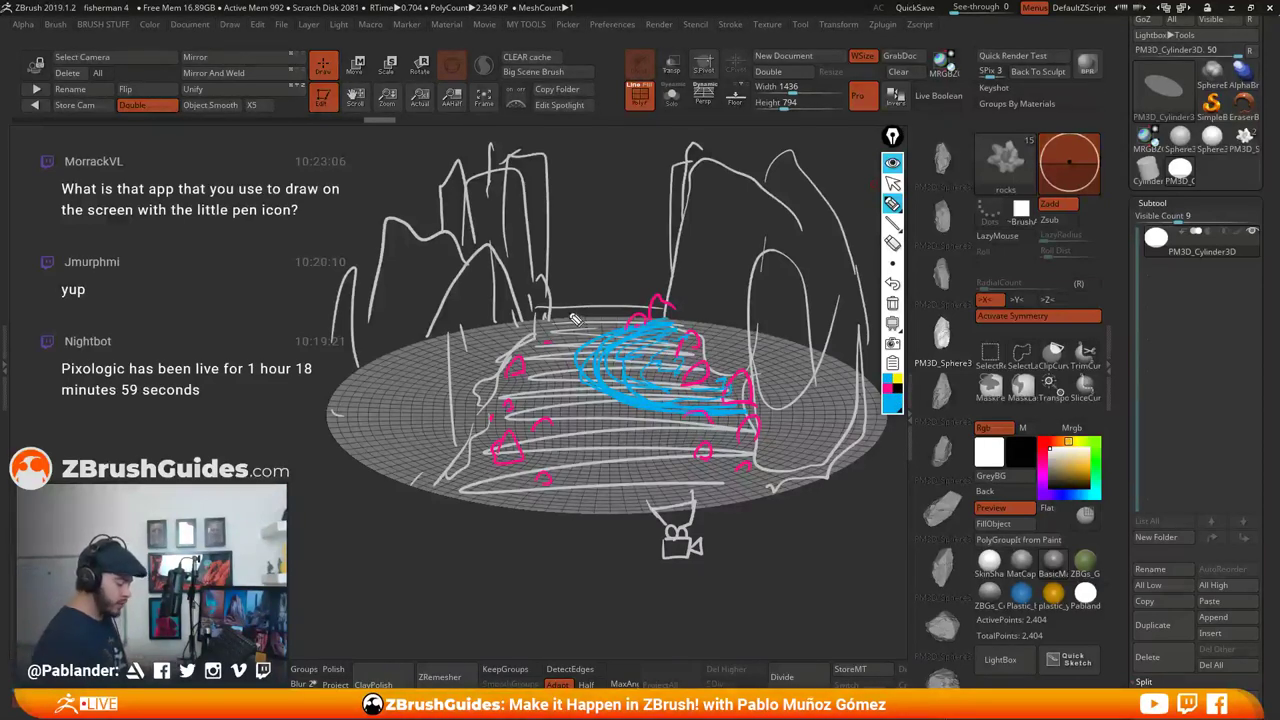
drag(472, 448, 600, 366)
mouse_move(527, 382)
mouse_down()
mouse_move(494, 391)
mouse_move(566, 353)
mouse_up()
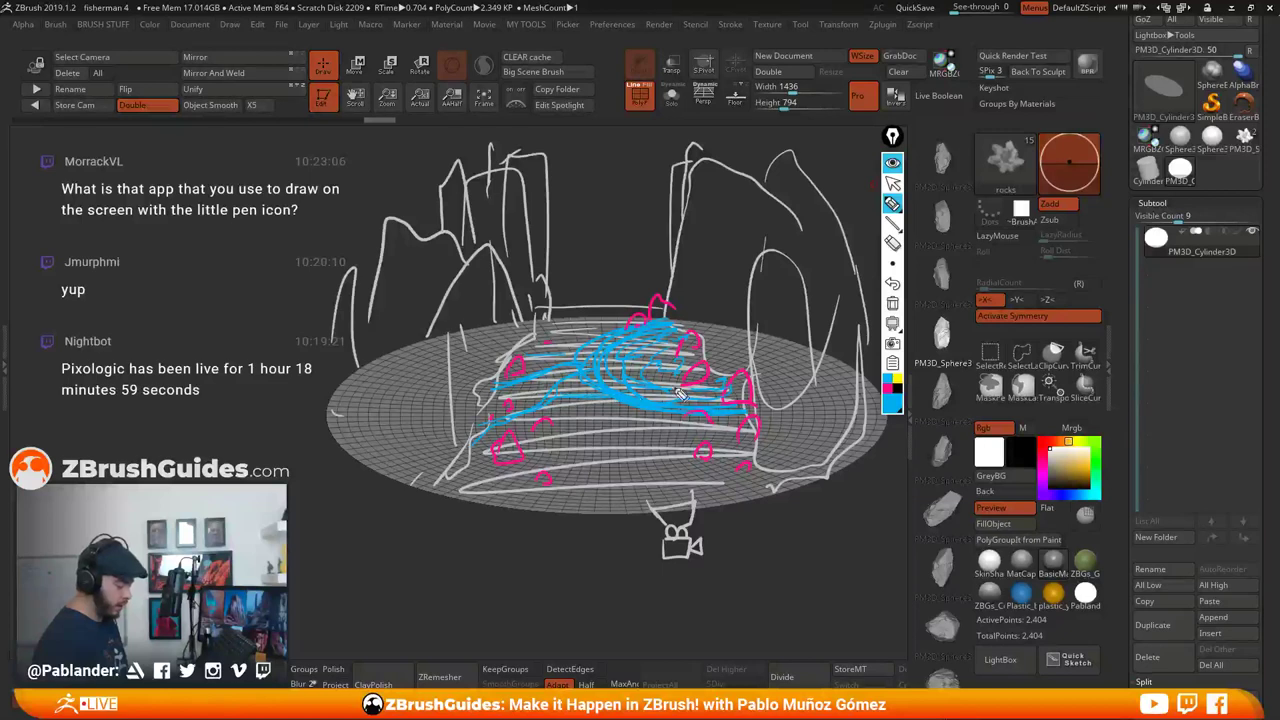
drag(758, 436, 641, 456)
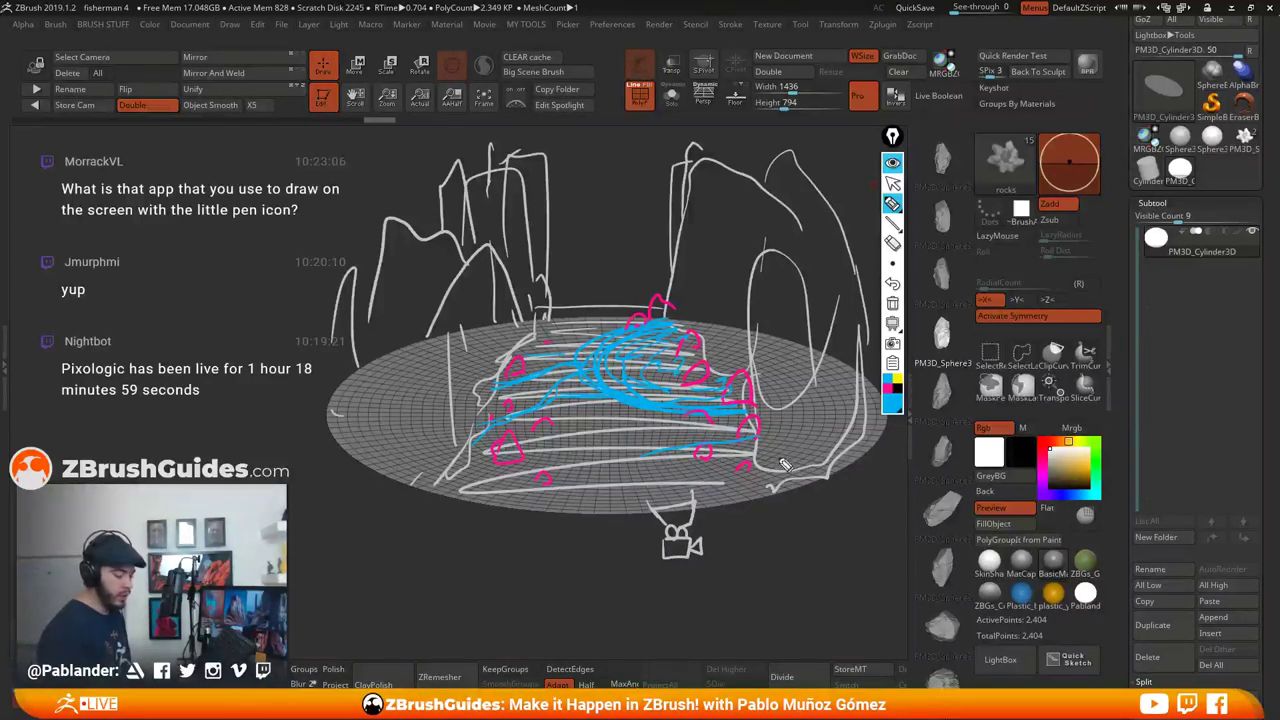
Toggle the visibility of the screen sketch, clear all of its drawings and collapse the pen tools
click(892, 263)
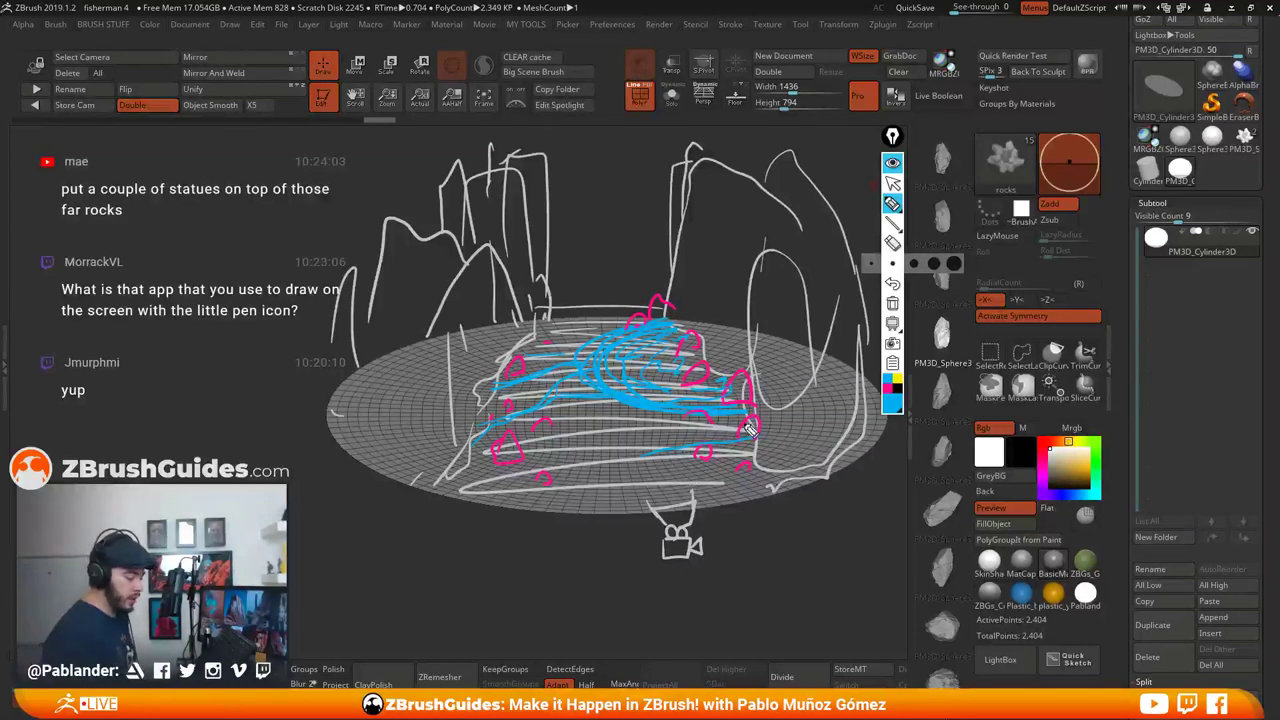
click(892, 162)
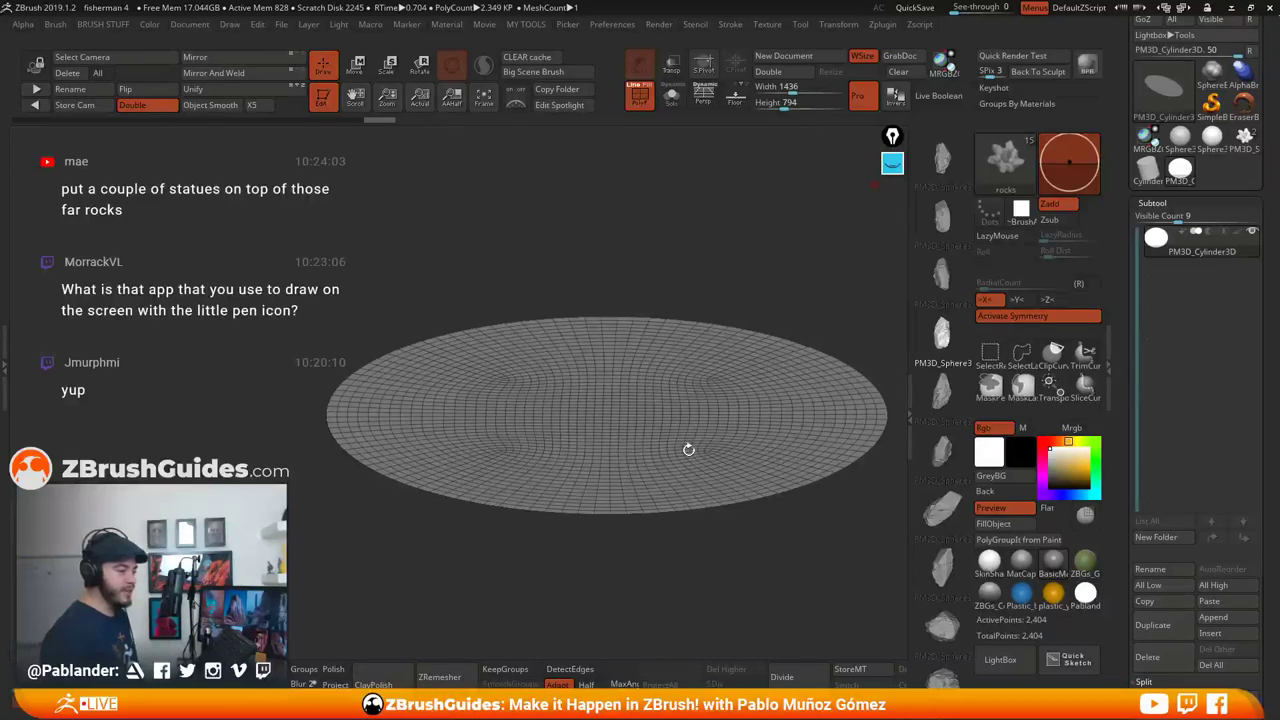
click(892, 162)
click(892, 164)
click(893, 166)
click(893, 167)
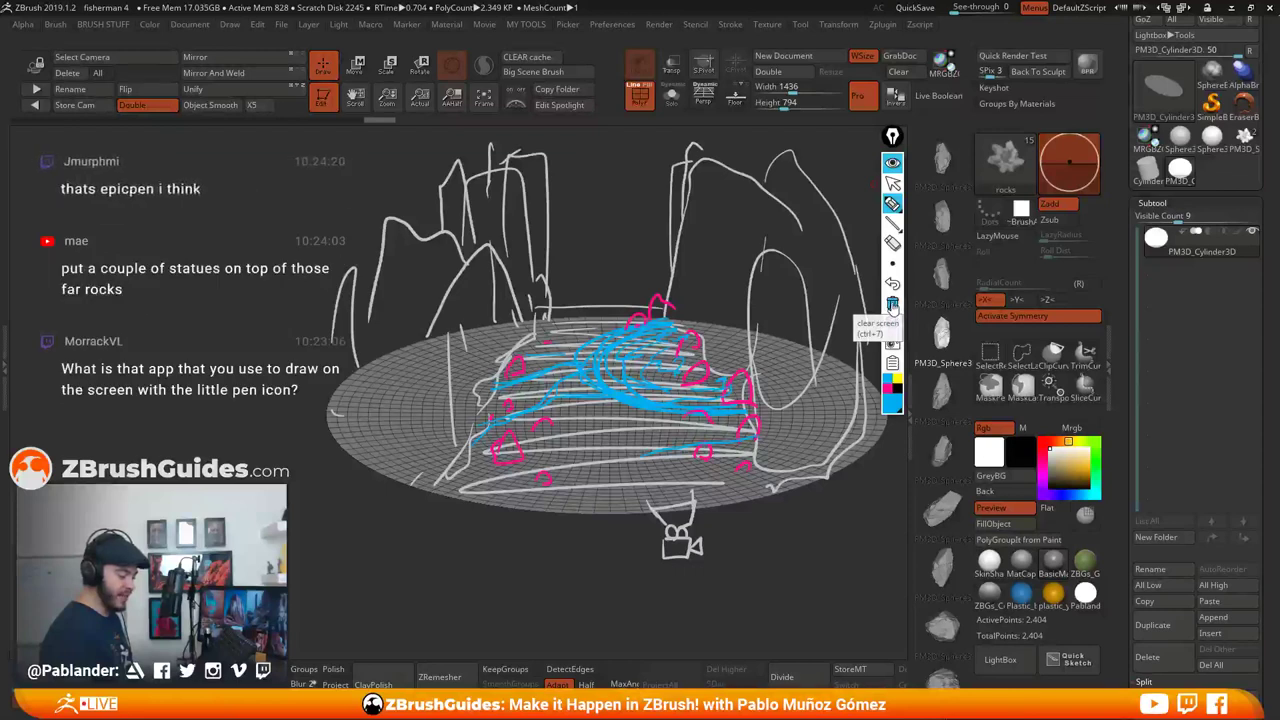
click(892, 306)
click(891, 138)
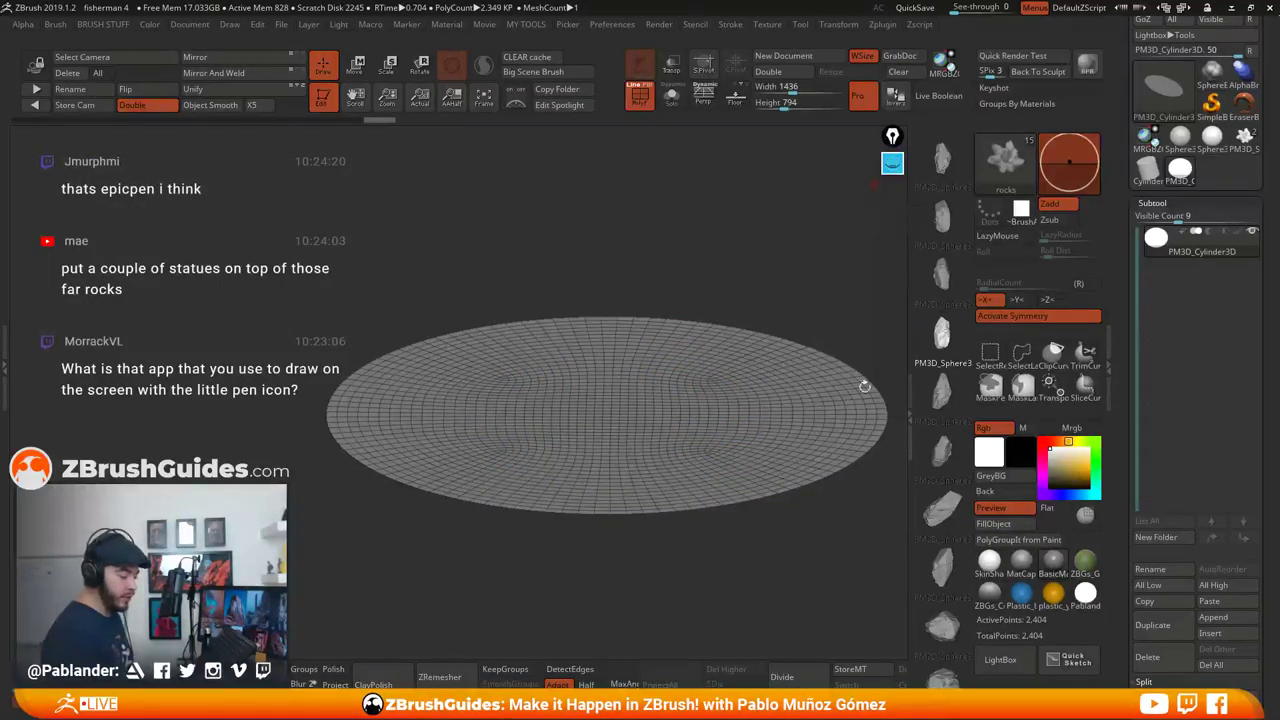
Turn on the blackboard and draw two concentric yellow circles crossed by four straight lines
click(892, 163)
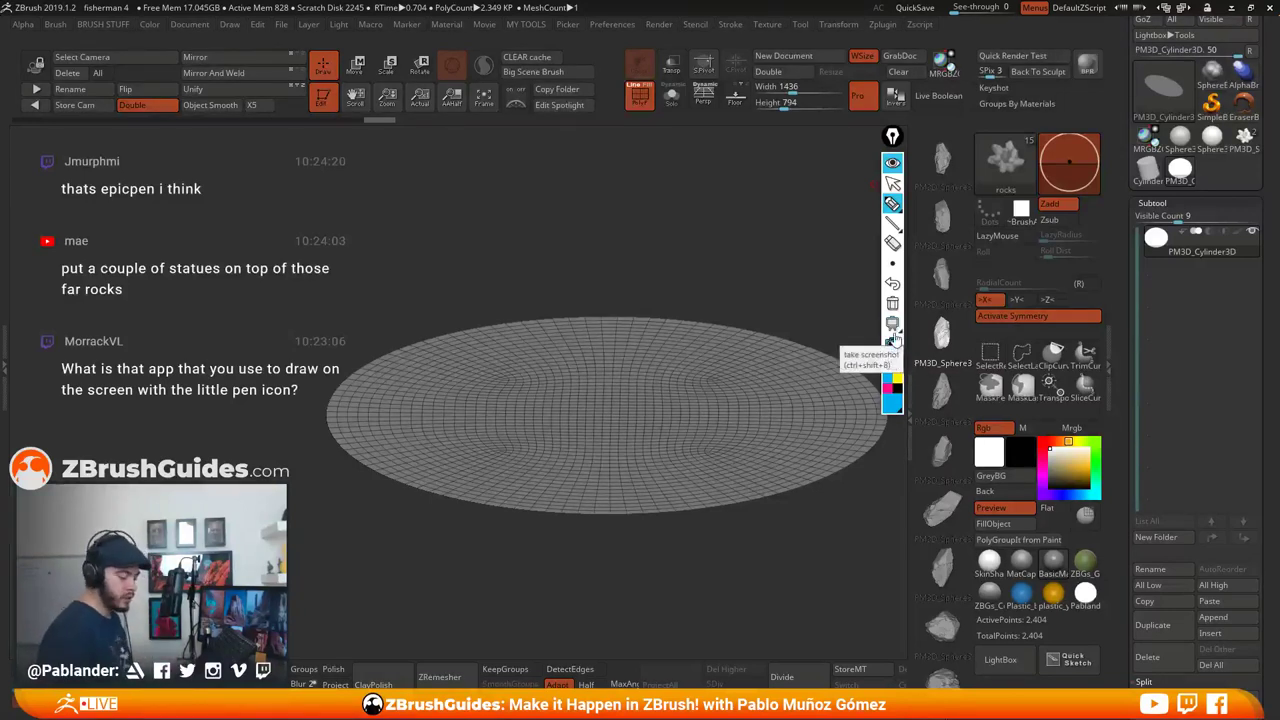
click(890, 408)
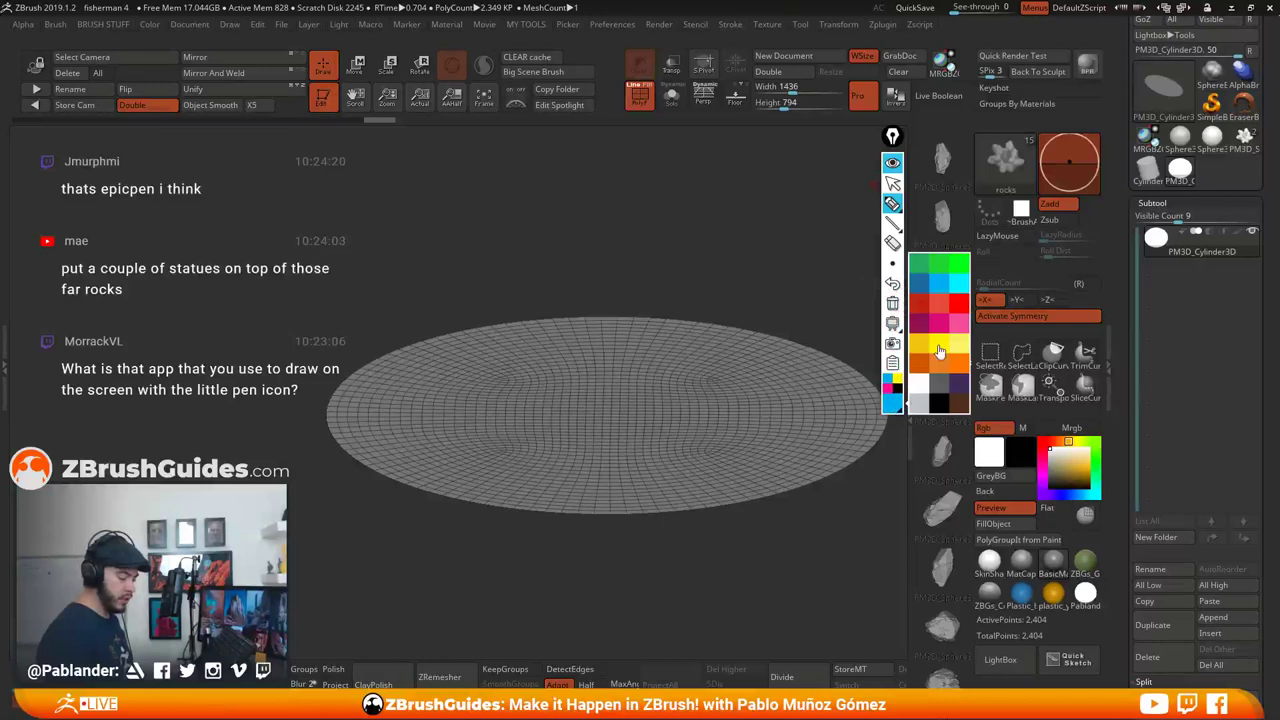
click(940, 347)
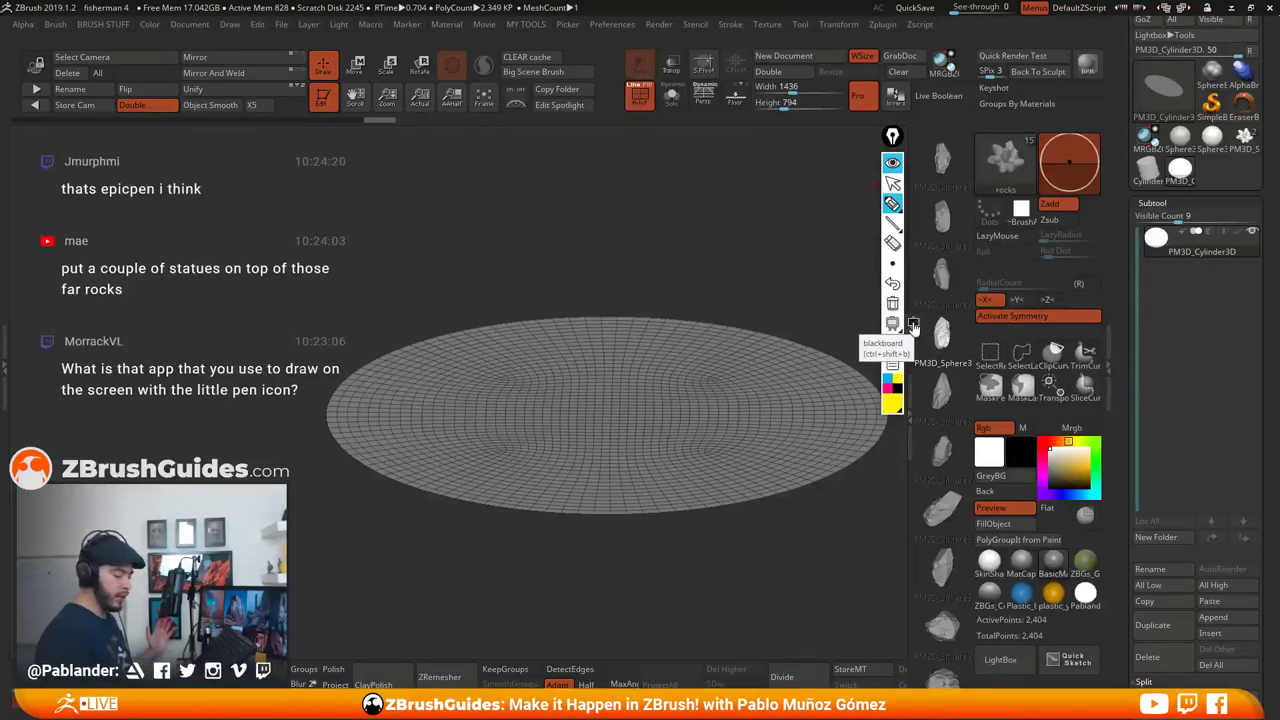
click(911, 324)
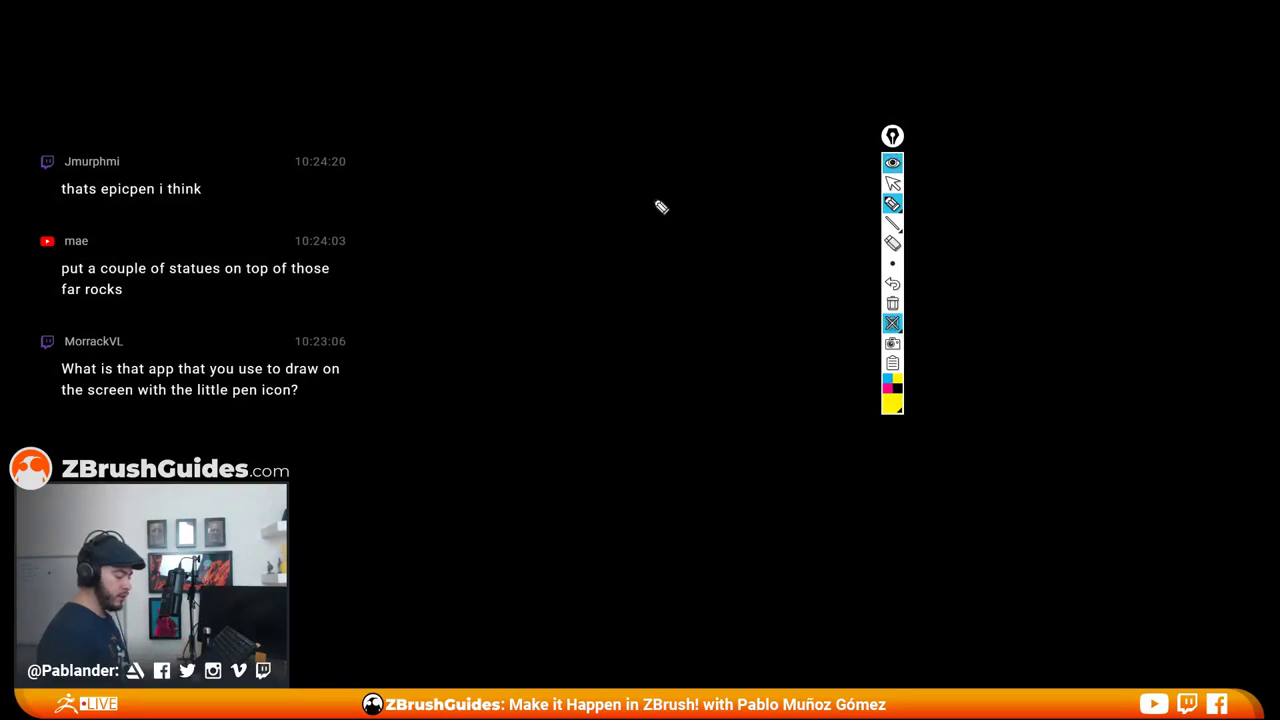
mouse_move(654, 197)
mouse_down()
mouse_move(460, 440)
mouse_move(598, 172)
mouse_up()
drag(594, 254, 562, 270)
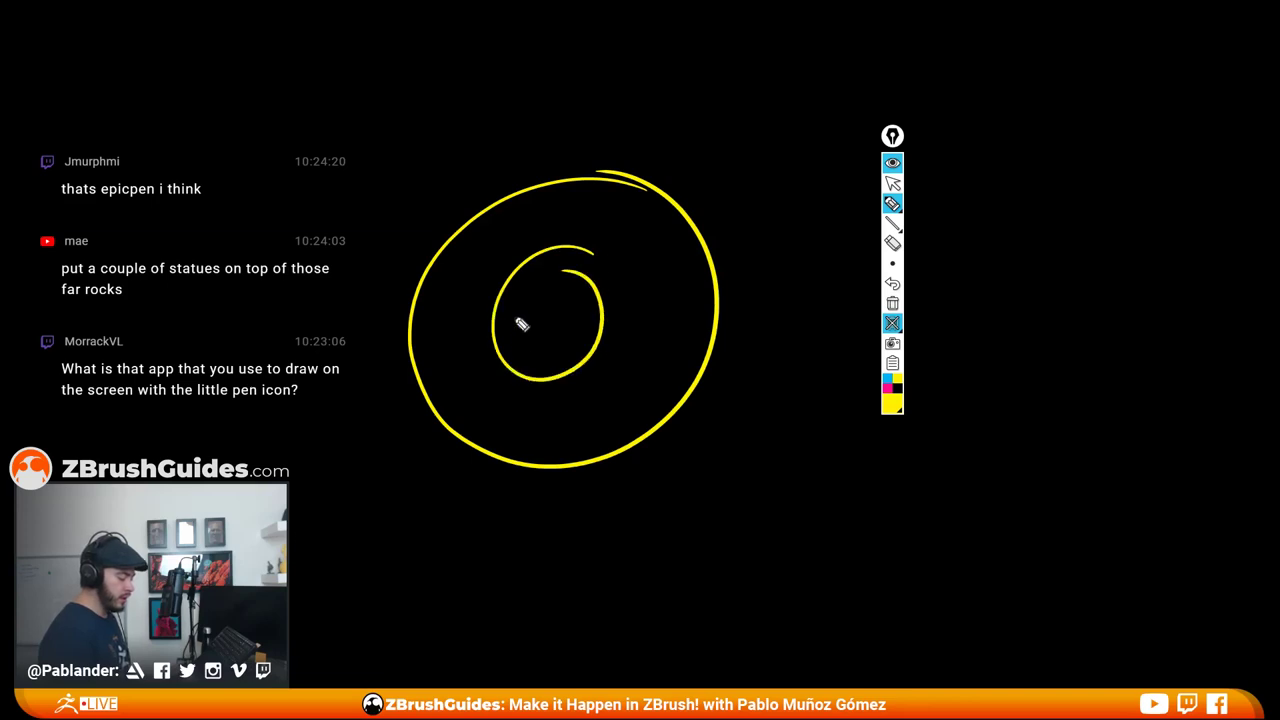
drag(389, 428, 738, 240)
drag(510, 150, 587, 520)
drag(493, 512, 665, 180)
drag(410, 285, 650, 380)
Turn off the blackboard, clear the yellow drawing and hide the pen tools
click(893, 323)
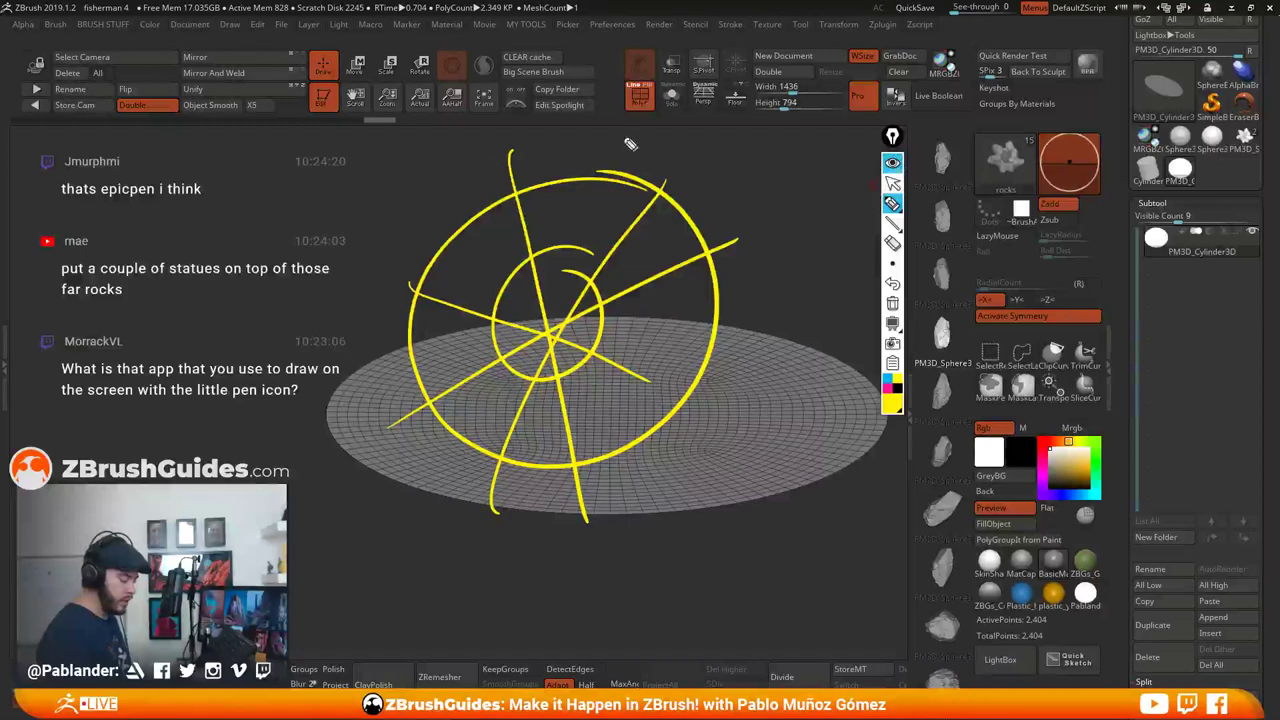
click(893, 303)
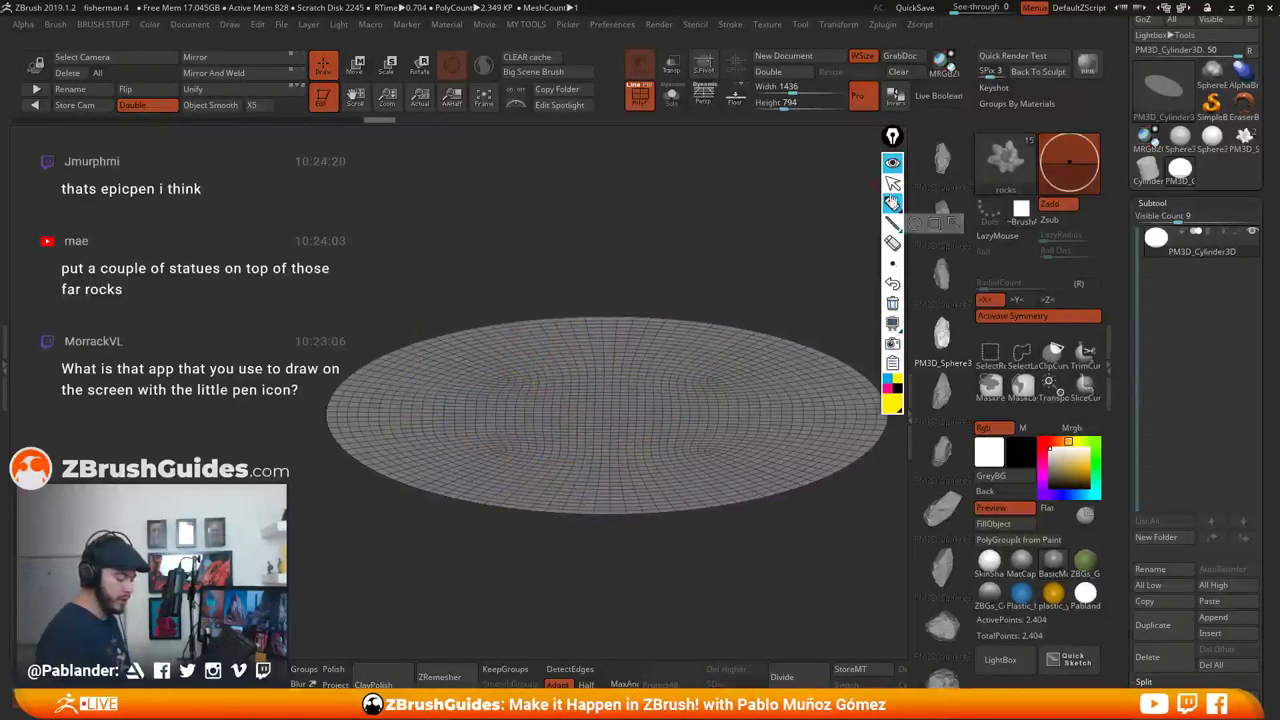
click(892, 165)
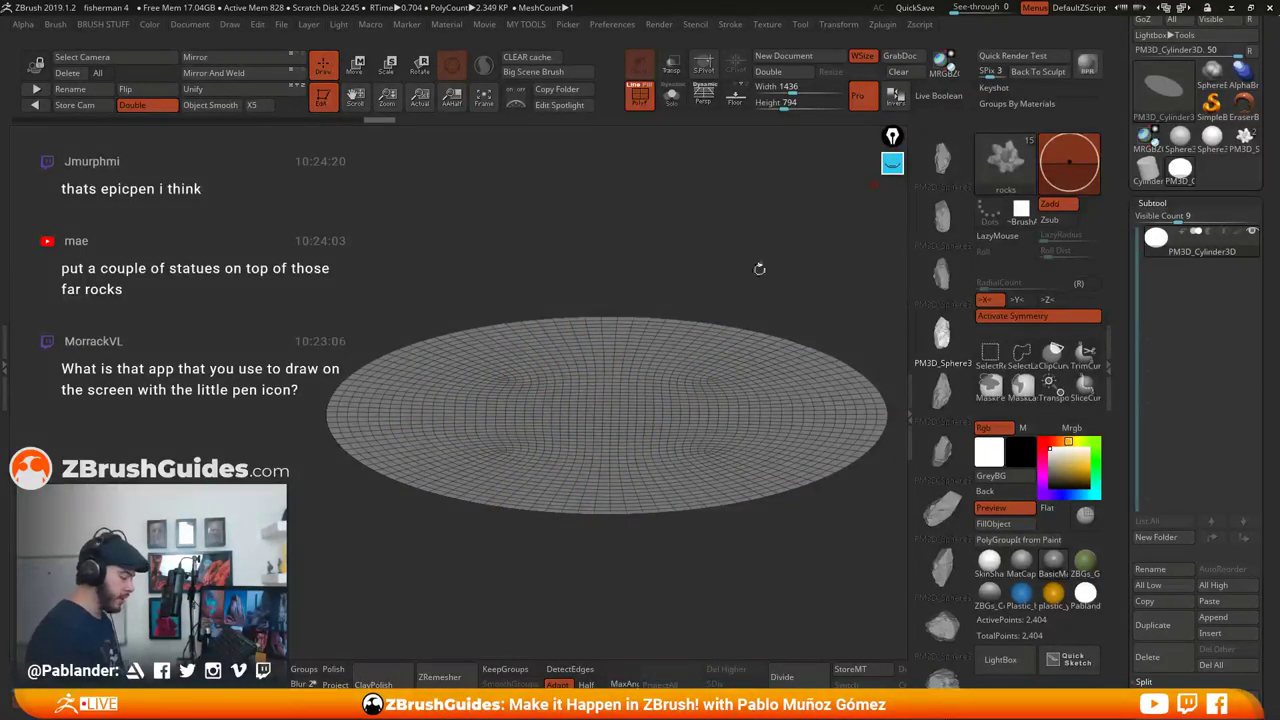
drag(771, 280, 814, 261)
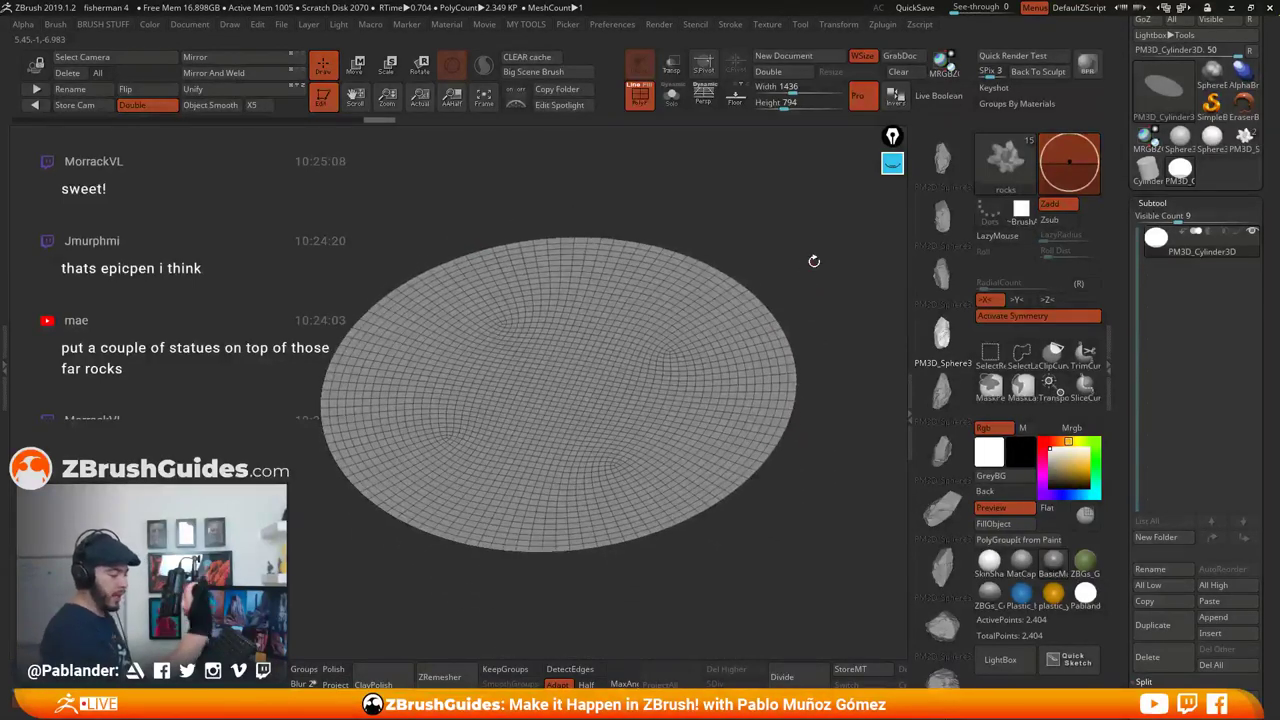
drag(814, 261, 817, 366)
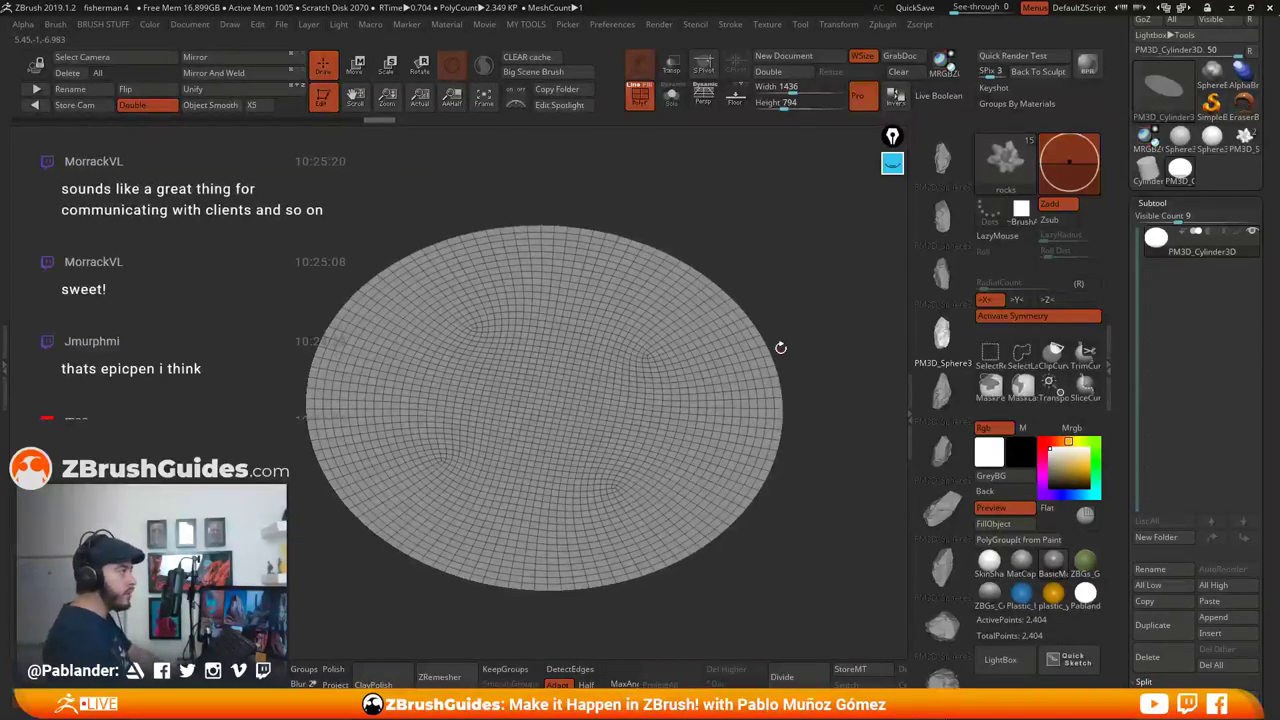
drag(754, 213, 740, 243)
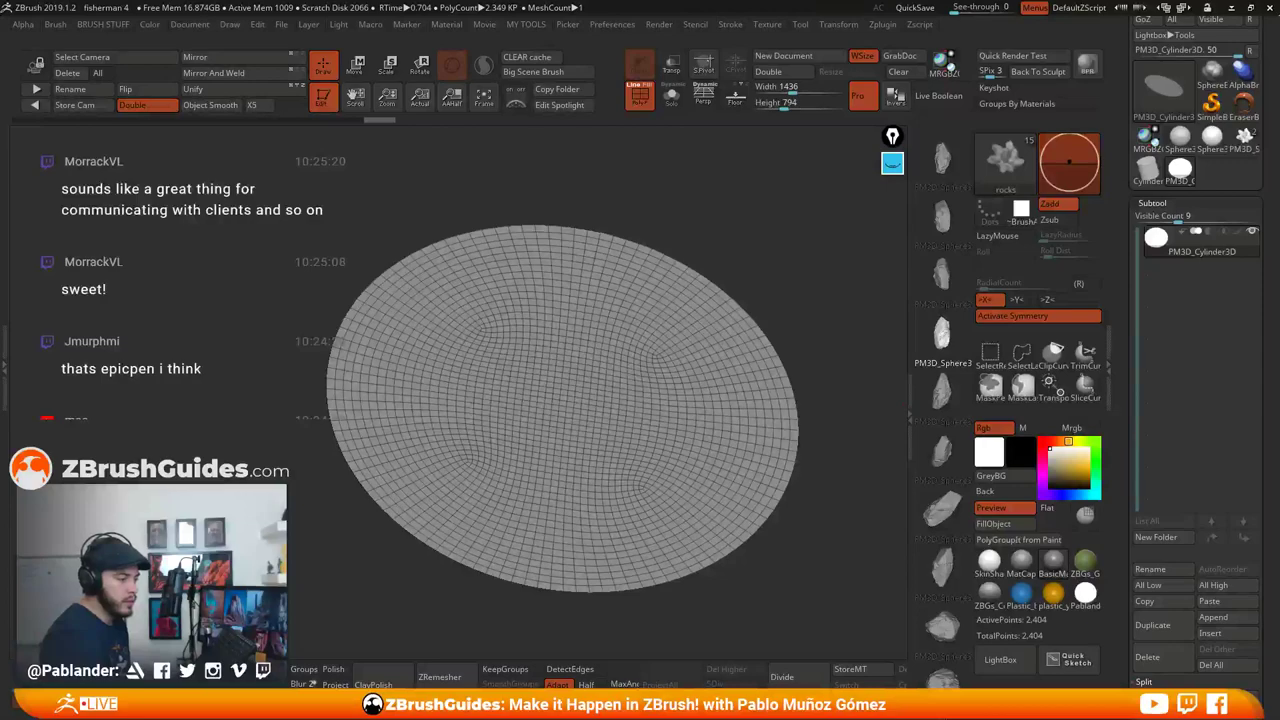
Switch to the ZBrushGuides website in the browser and open its tutorials page
drag(1279, 215, 584, 3)
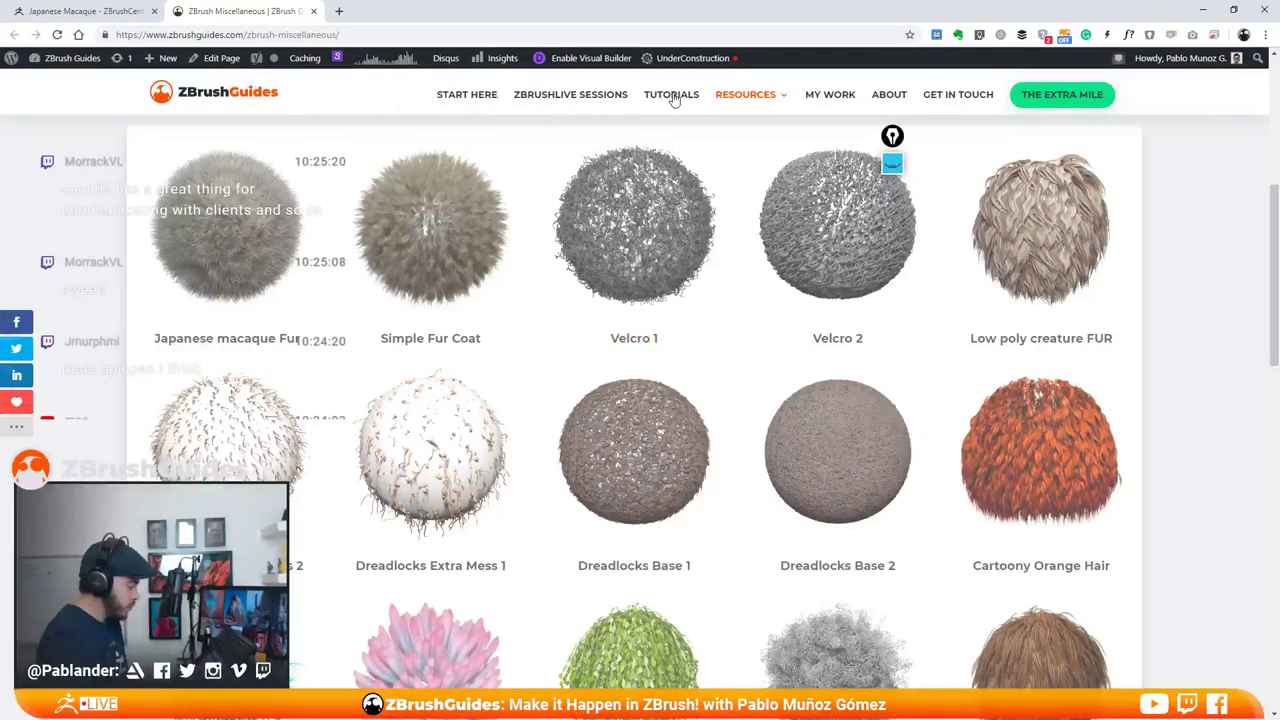
click(662, 141)
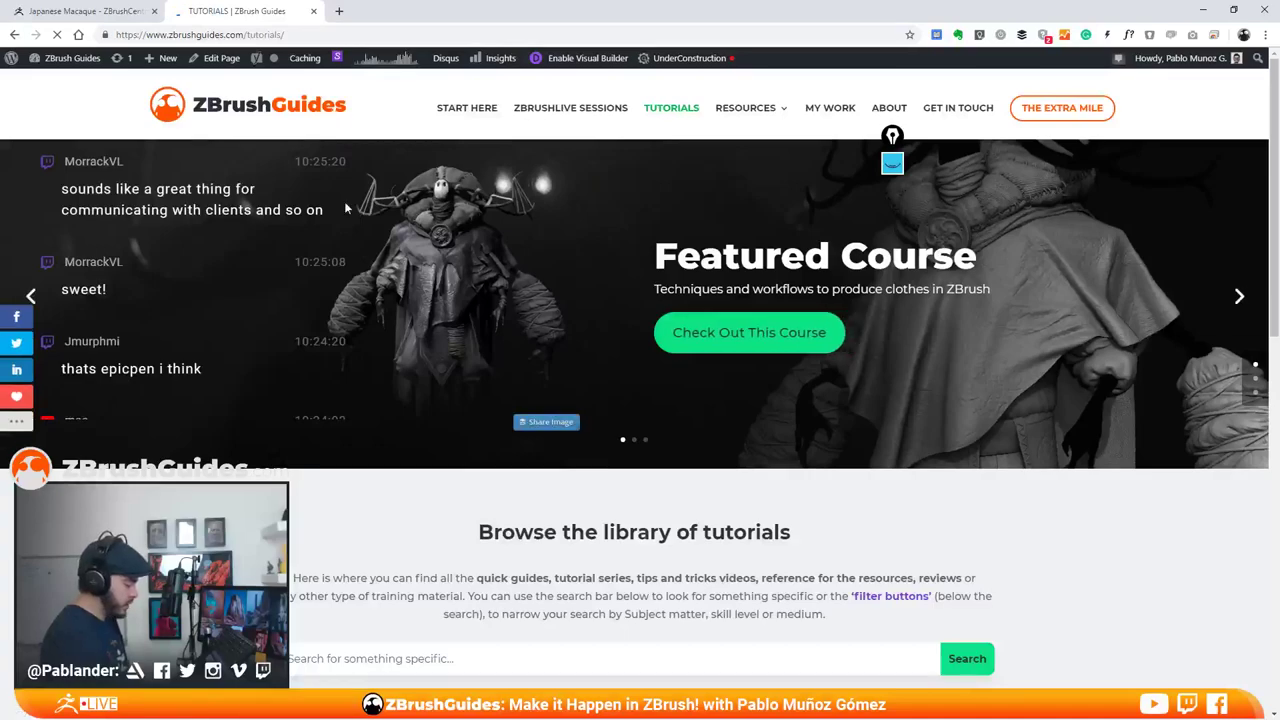
Browse the tutorials library and bring up The Cheat Sheet for Compositing tutorial
scroll(539, 345, down, 3)
scroll(544, 341, down, 2)
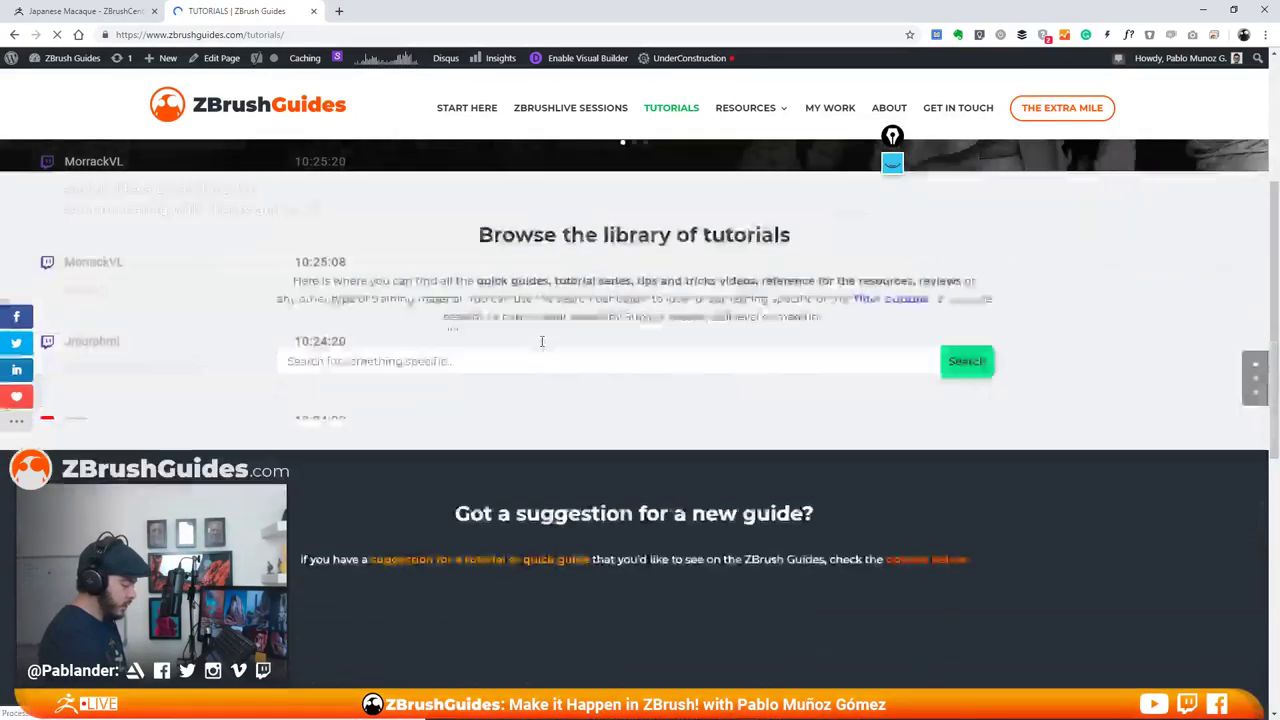
scroll(546, 341, up, 3)
scroll(548, 328, down, 3)
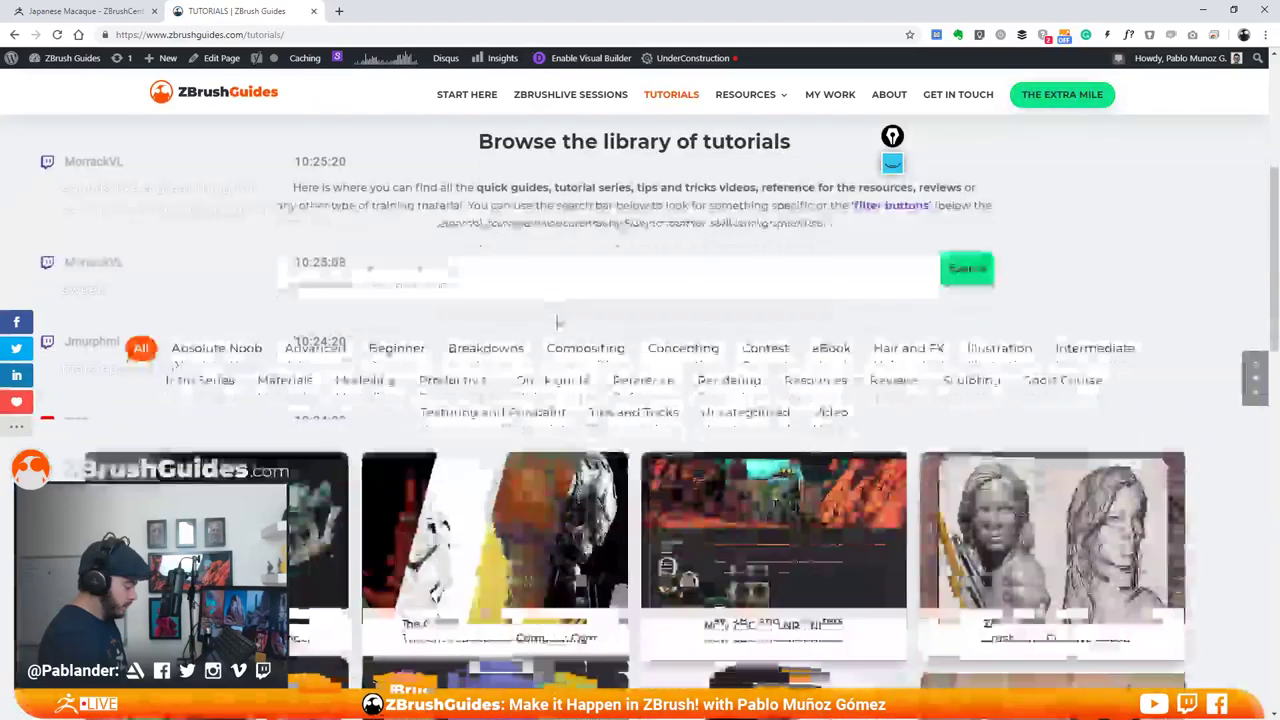
scroll(557, 322, down, 2)
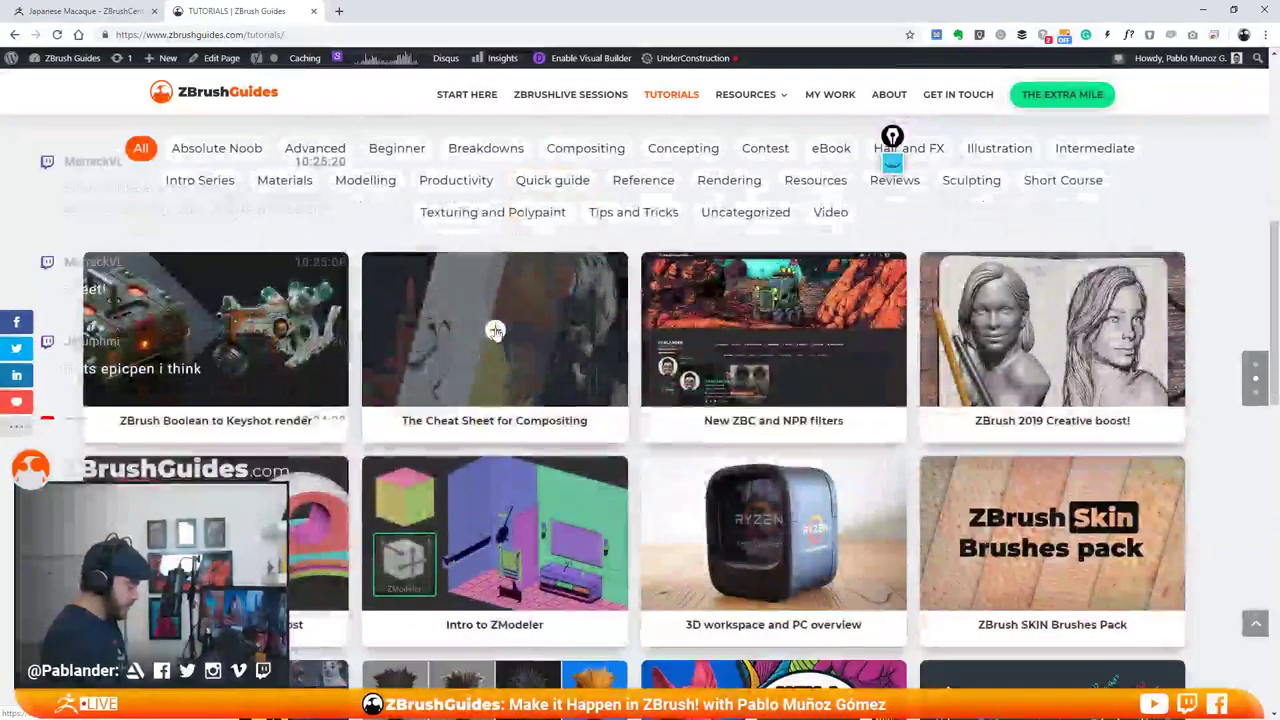
scroll(495, 330, up, 1)
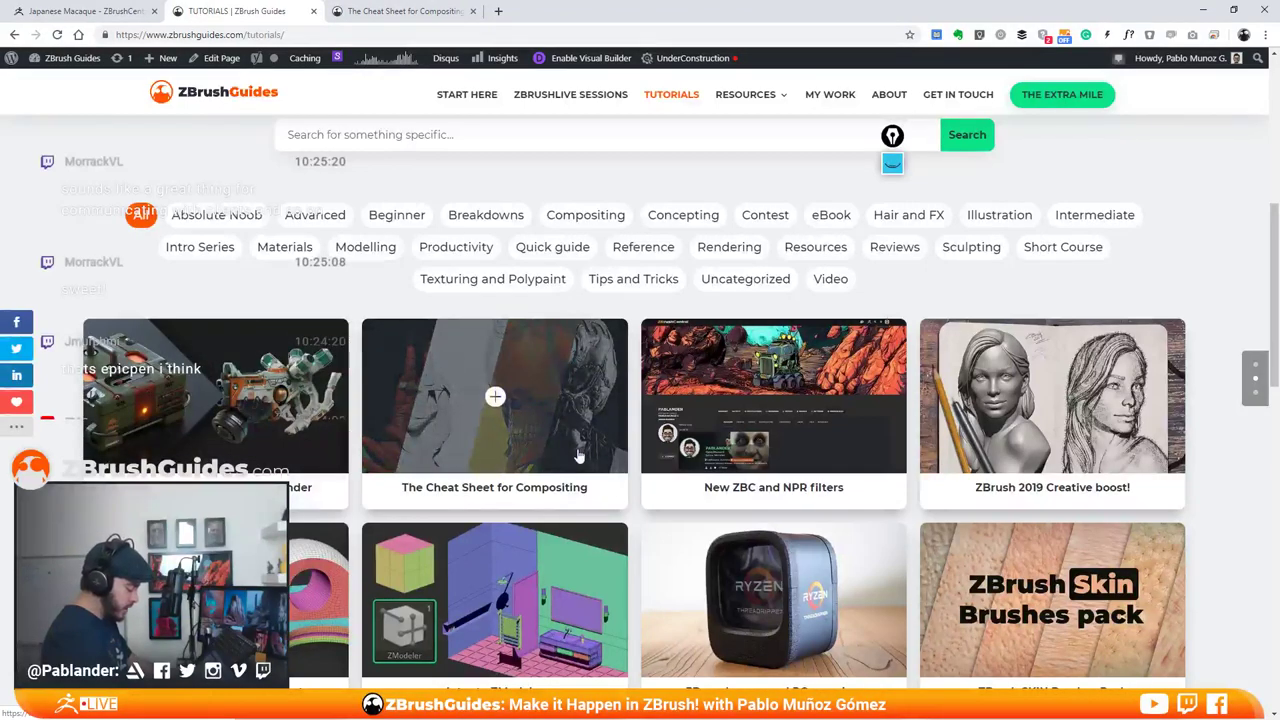
scroll(463, 298, up, 1)
click(398, 14)
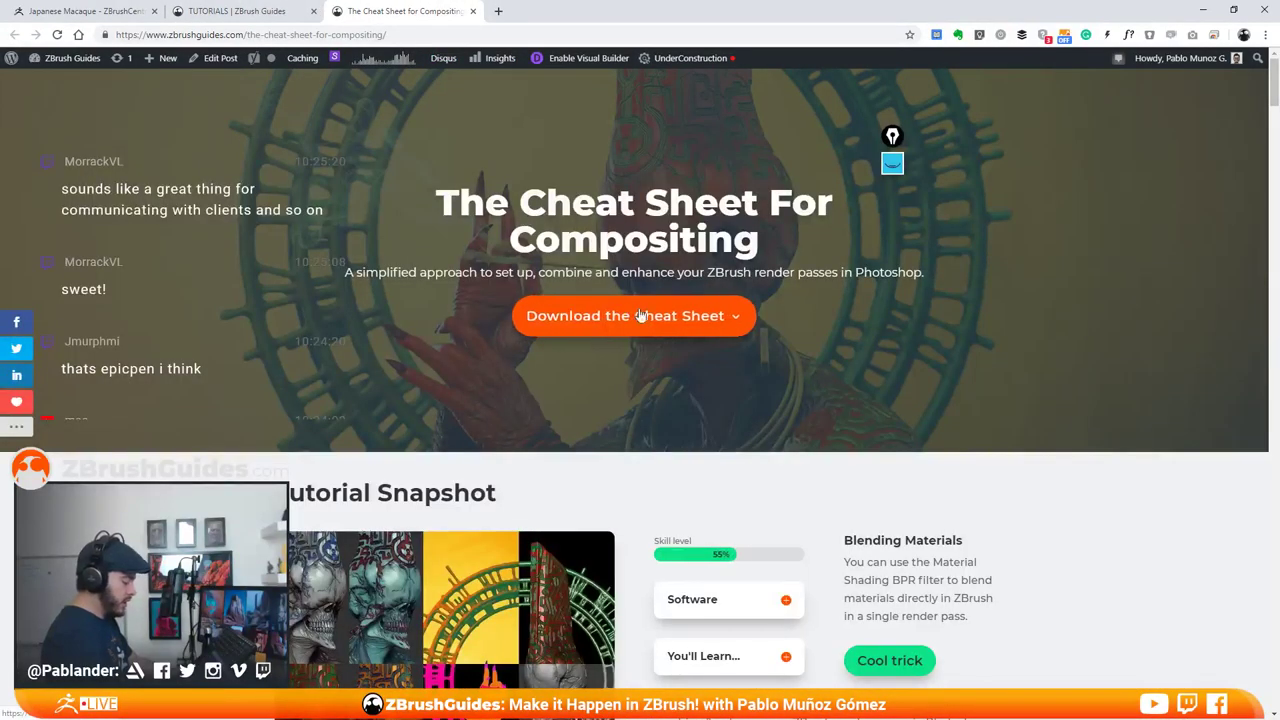
Look through the compositing cheat sheet page, including its tutorial snapshot and example render images
scroll(703, 457, down, 1)
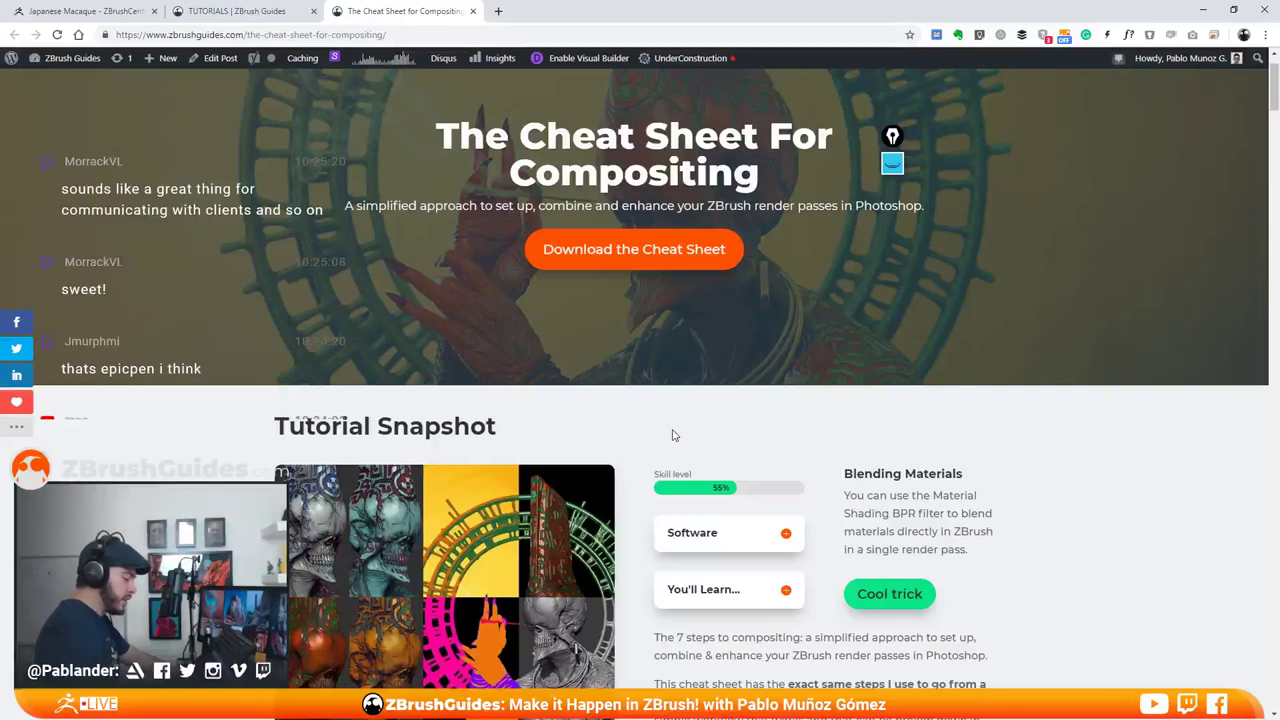
scroll(651, 323, down, 2)
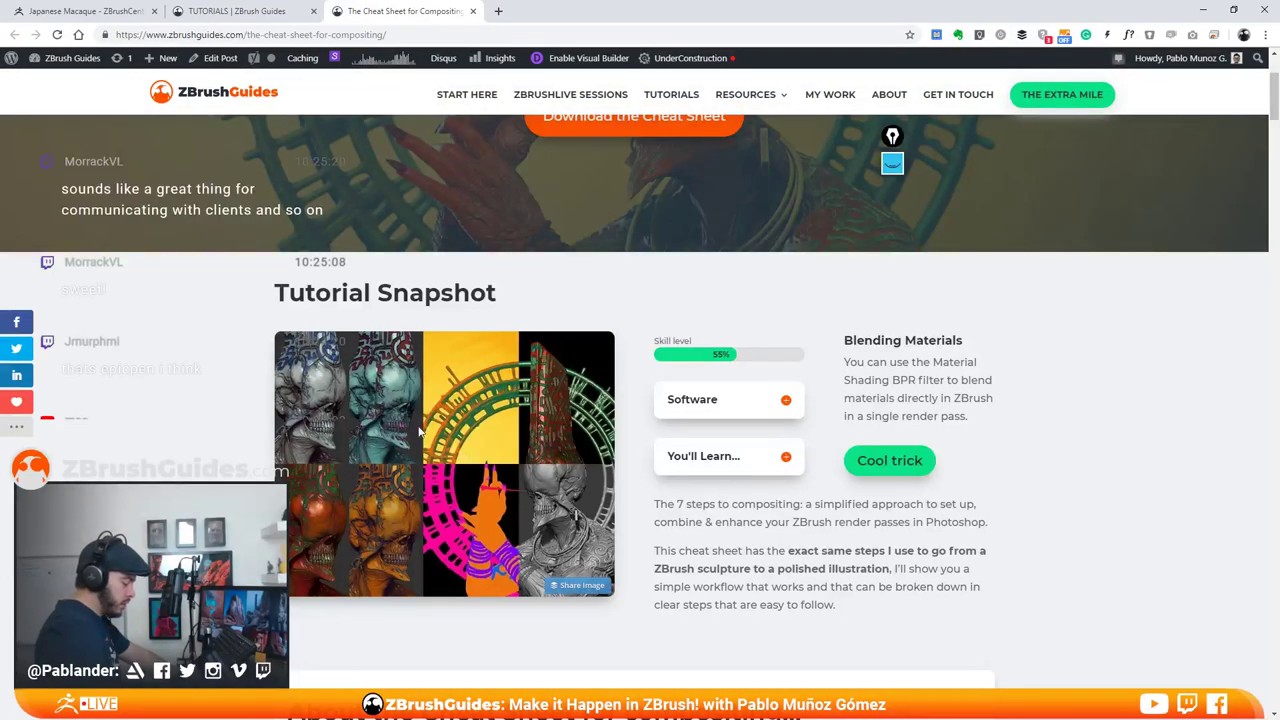
scroll(425, 430, down, 1)
scroll(513, 370, up, 1)
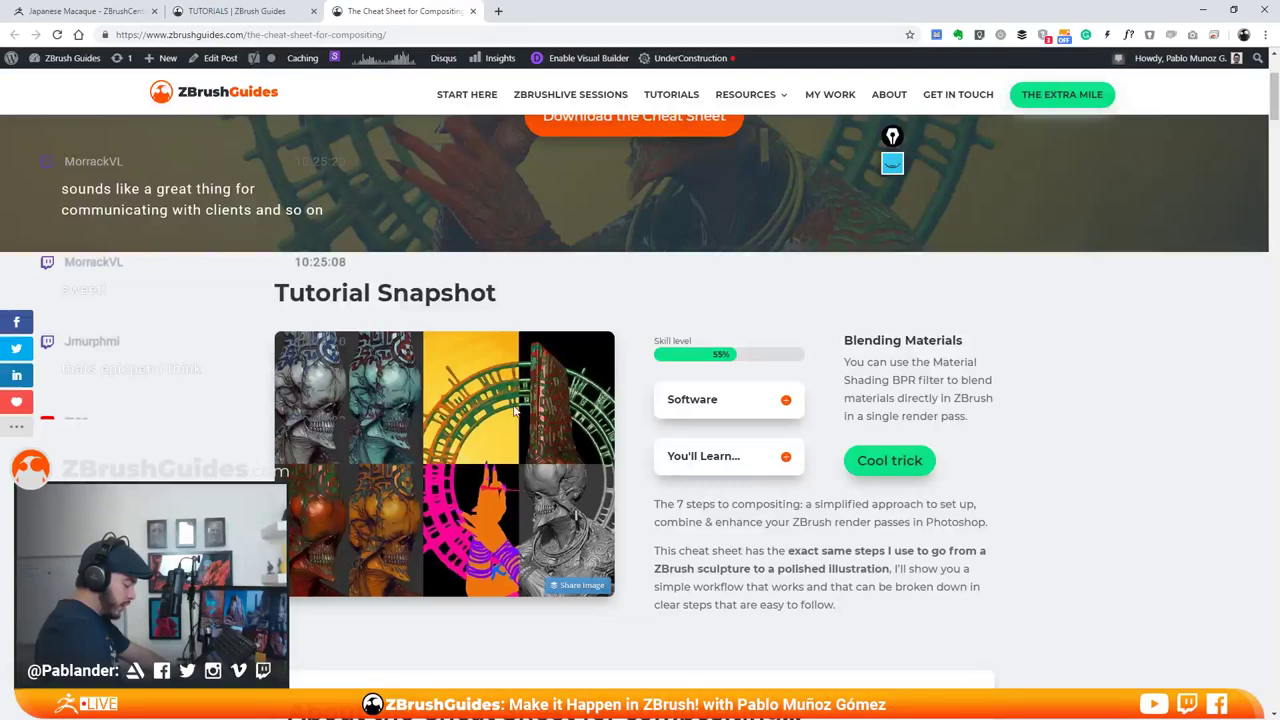
scroll(407, 392, down, 6)
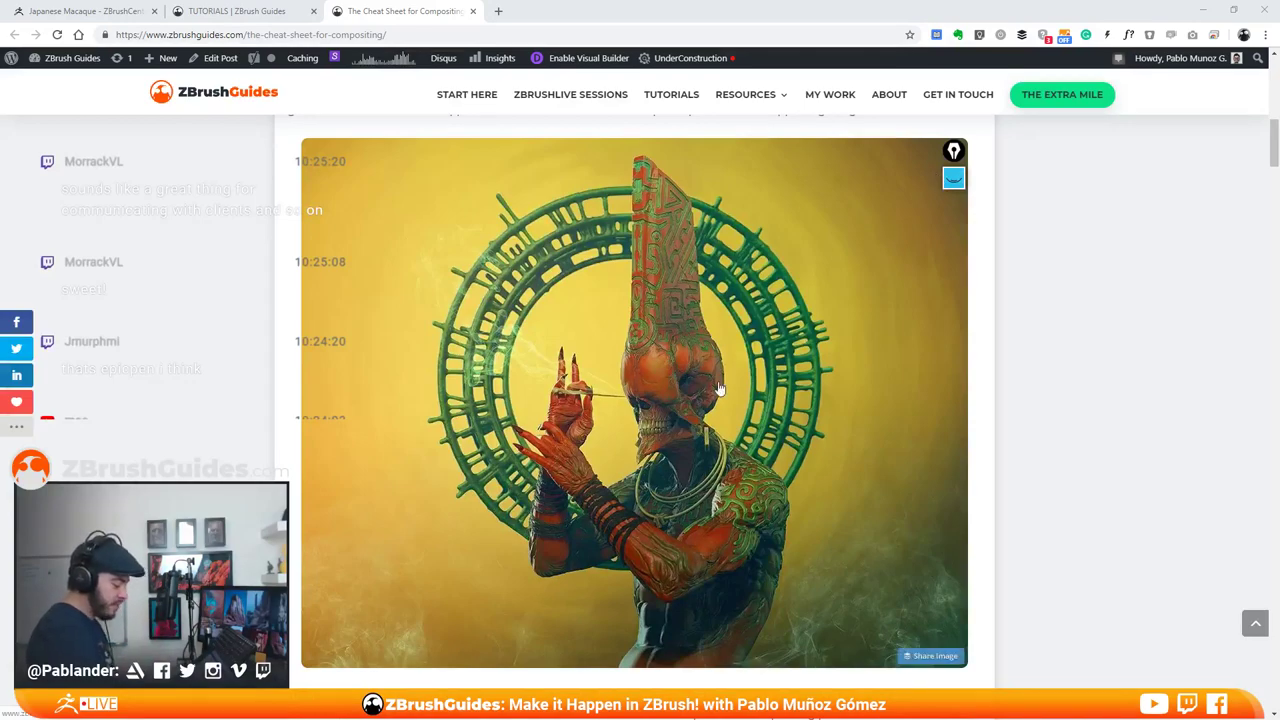
scroll(707, 435, down, 5)
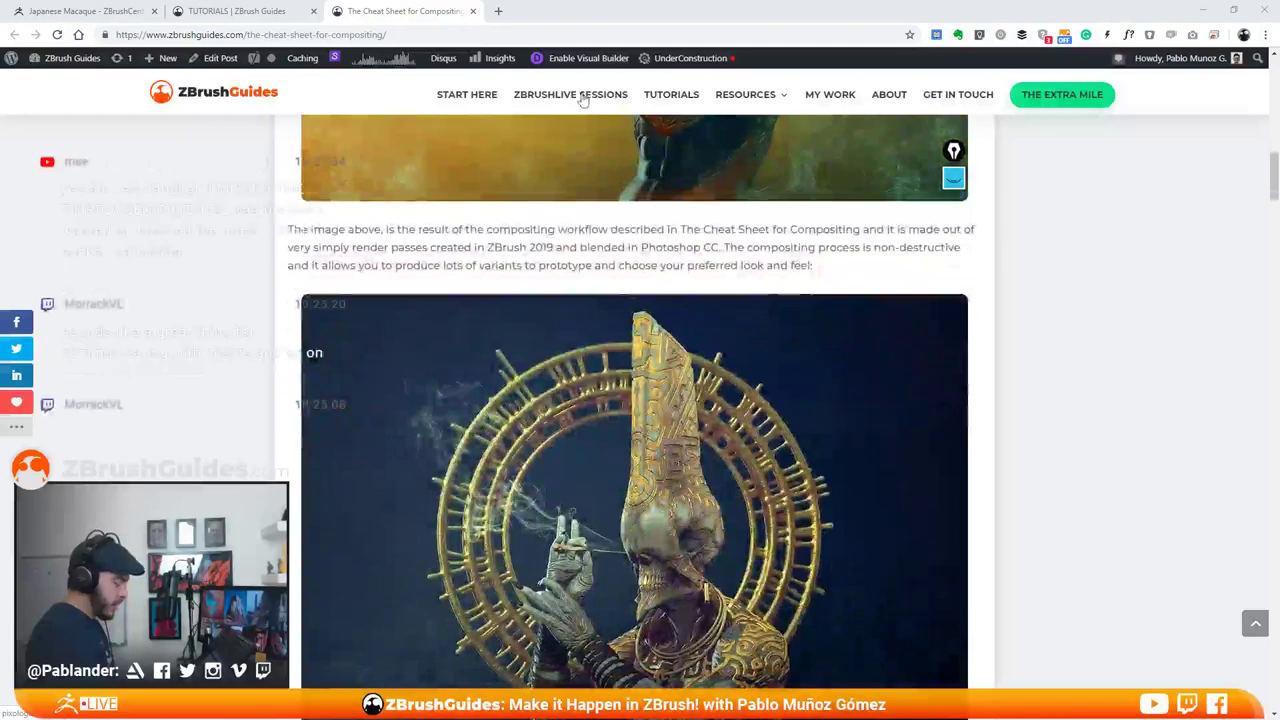
Switch back to ZBrush, turn off symmetry and reposition the floating pen widget clear of the rock mesh list
click(1203, 9)
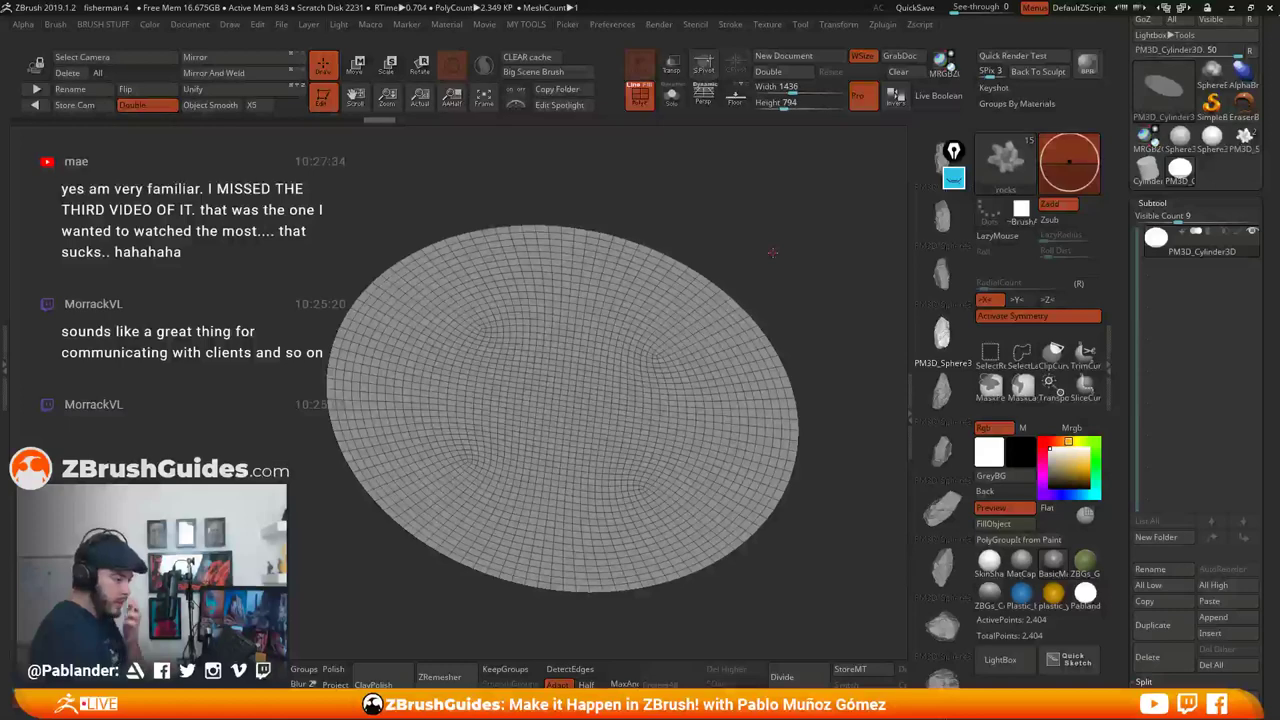
drag(812, 277, 790, 271)
drag(814, 329, 823, 341)
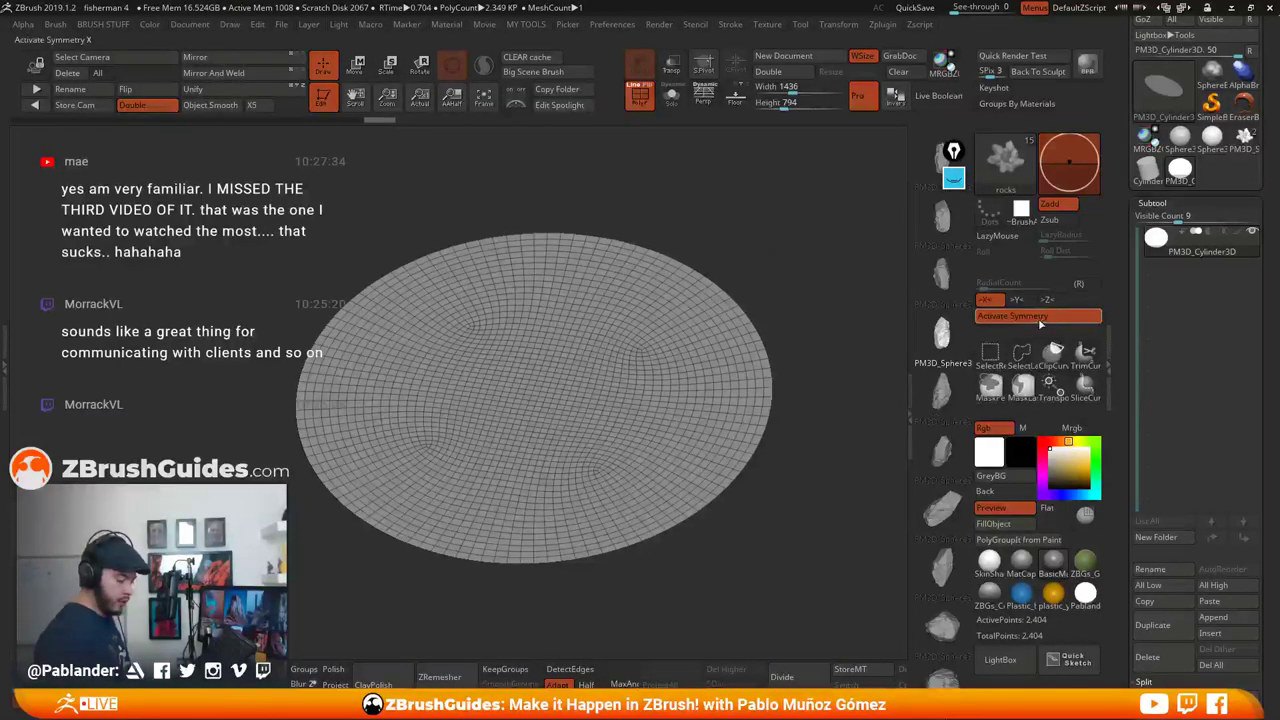
click(1041, 318)
drag(956, 181, 951, 234)
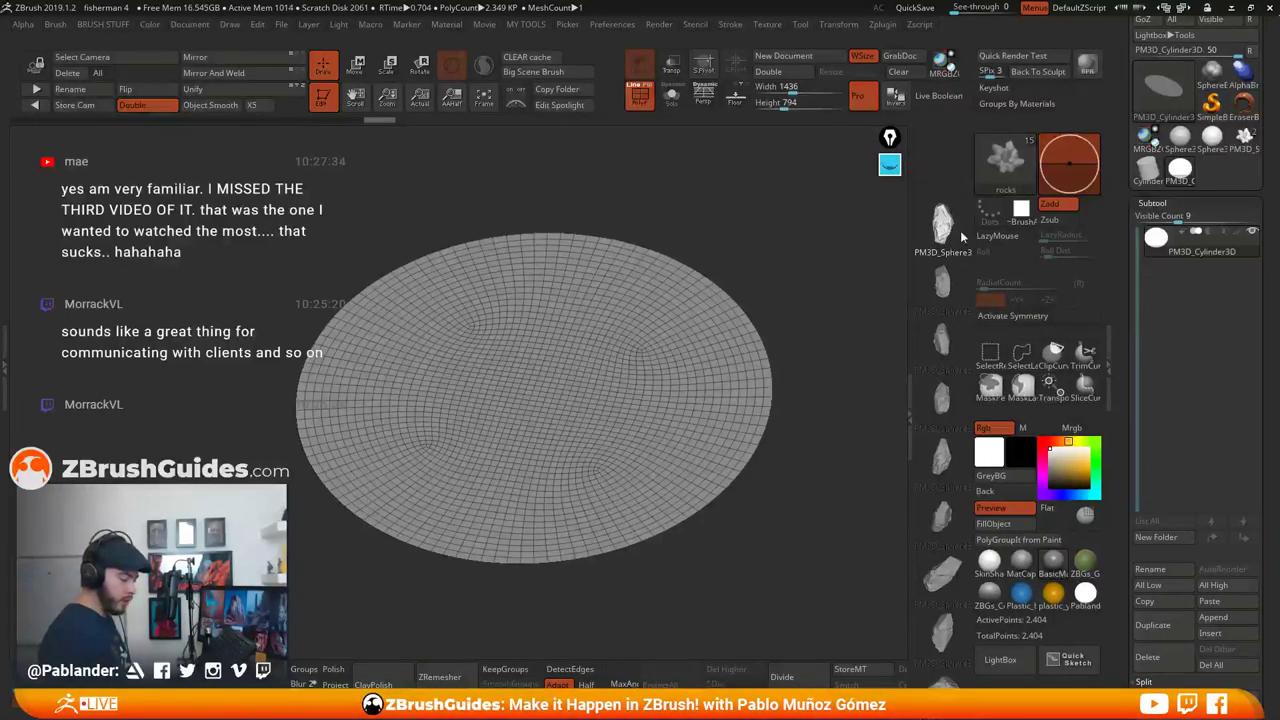
Insert the first rock mesh at the back-left edge of the flat cylinder ground
drag(873, 335, 804, 328)
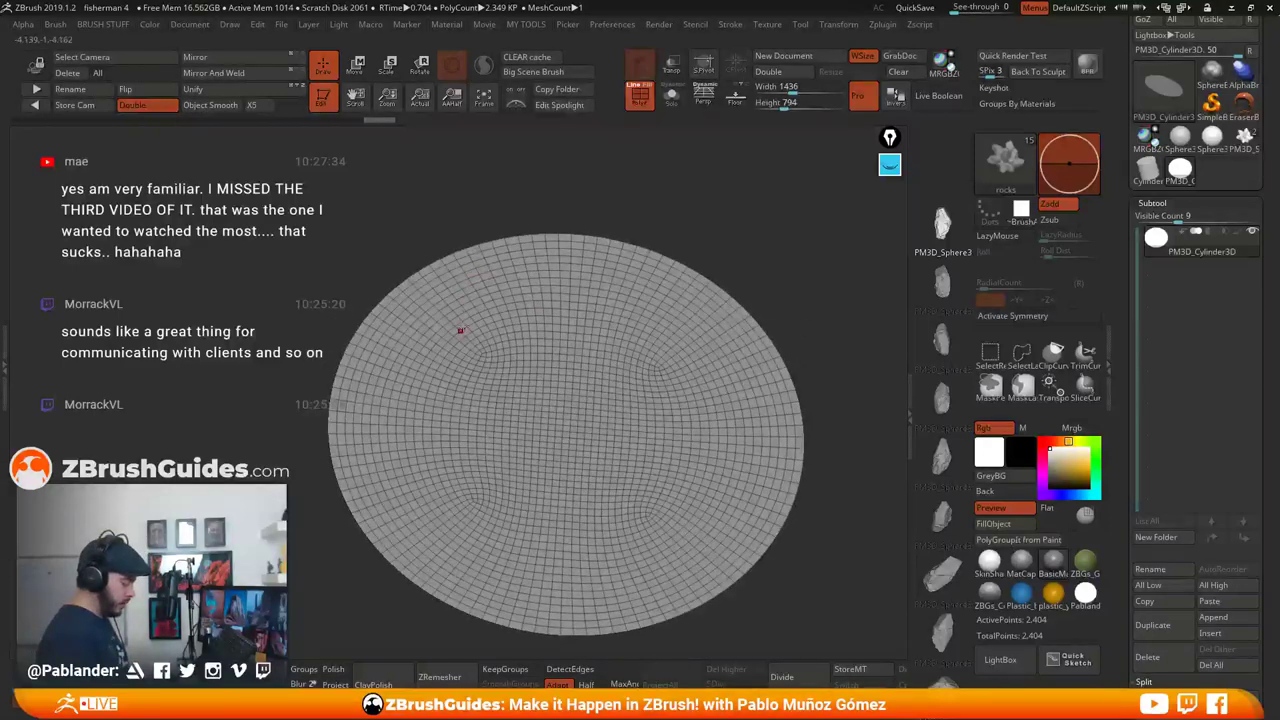
drag(733, 249, 722, 270)
drag(462, 273, 505, 345)
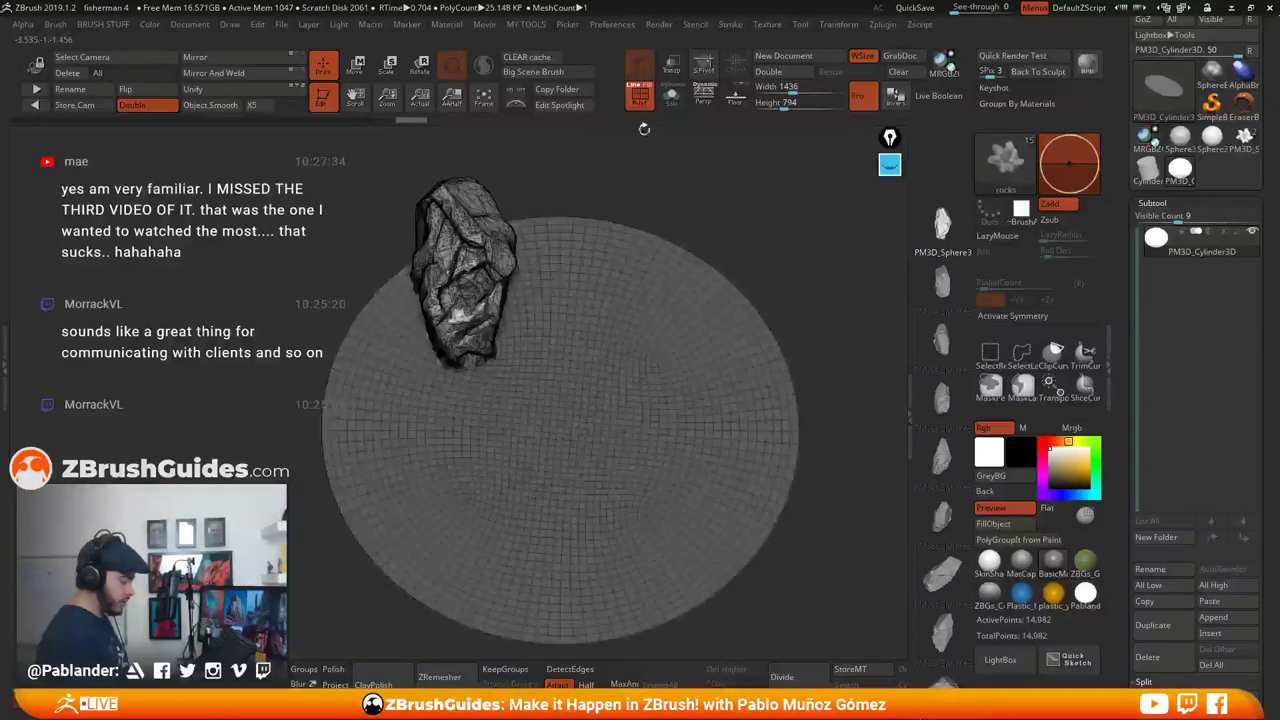
Inspect the polygroups of the rock and ground in the PolyFrame view and leave the wireframe hidden
click(640, 97)
drag(786, 289, 671, 292)
drag(726, 250, 800, 246)
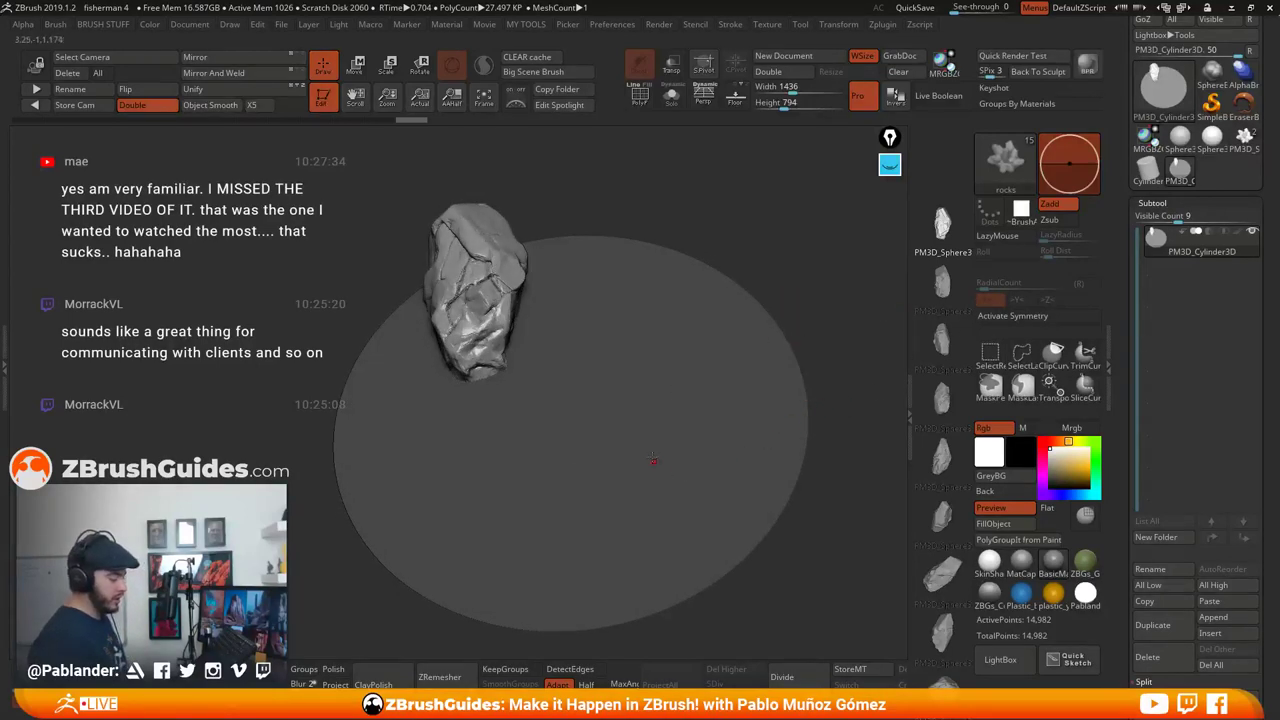
click(644, 94)
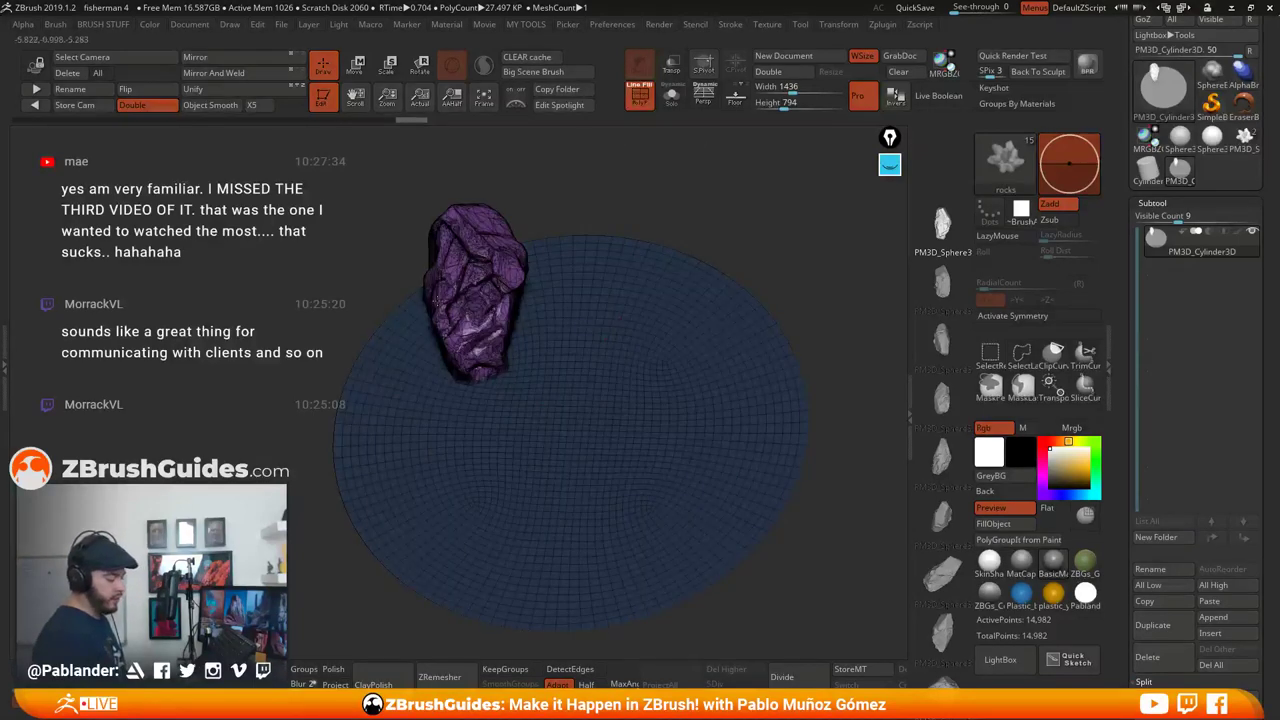
click(640, 94)
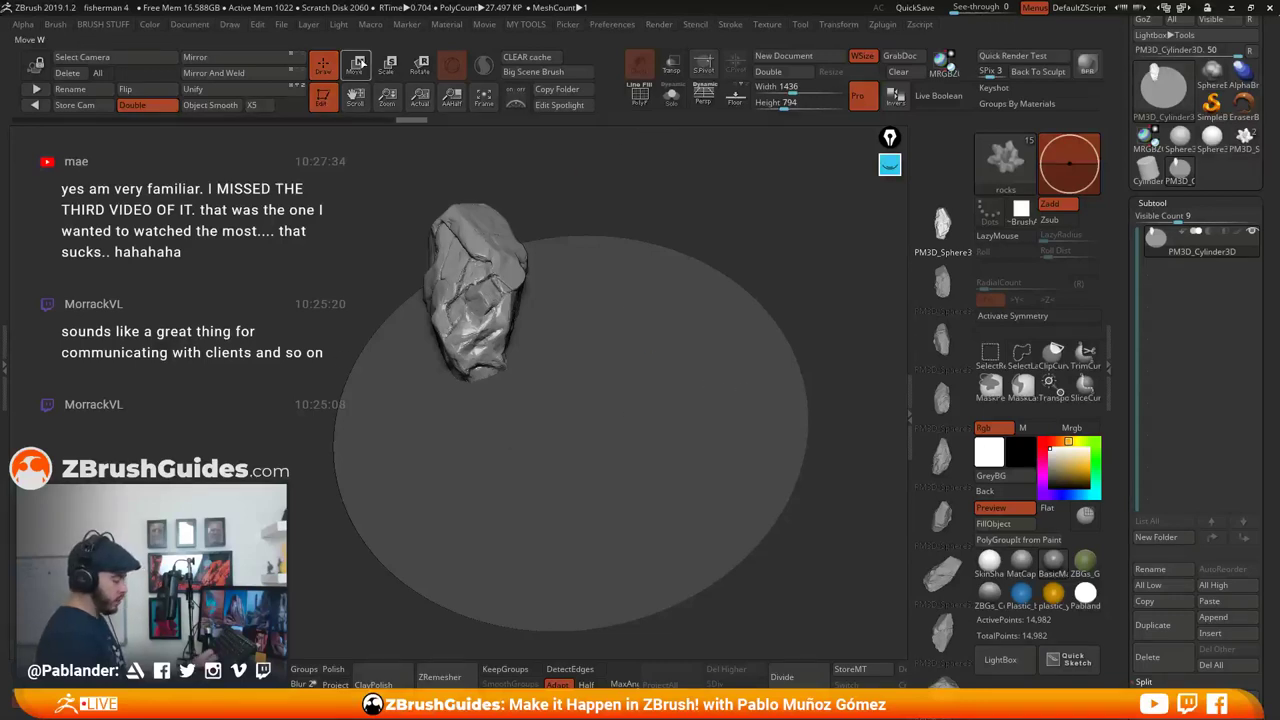
Move and rotate the first rock with the gizmo so it sits at the ground's back-left edge, and return to Draw mode
click(357, 72)
drag(543, 309, 526, 344)
drag(706, 241, 622, 209)
drag(545, 229, 541, 234)
drag(474, 297, 497, 290)
drag(485, 240, 480, 257)
drag(636, 214, 580, 318)
drag(547, 229, 540, 236)
drag(596, 350, 700, 291)
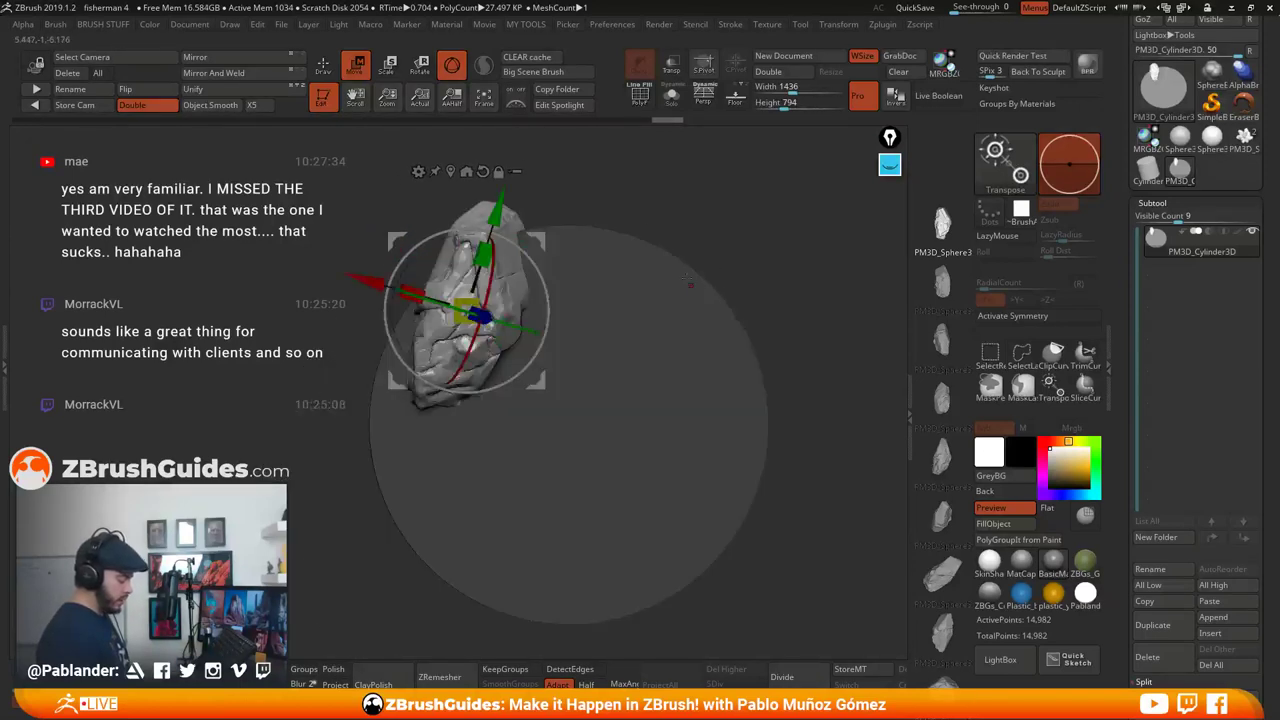
key(q)
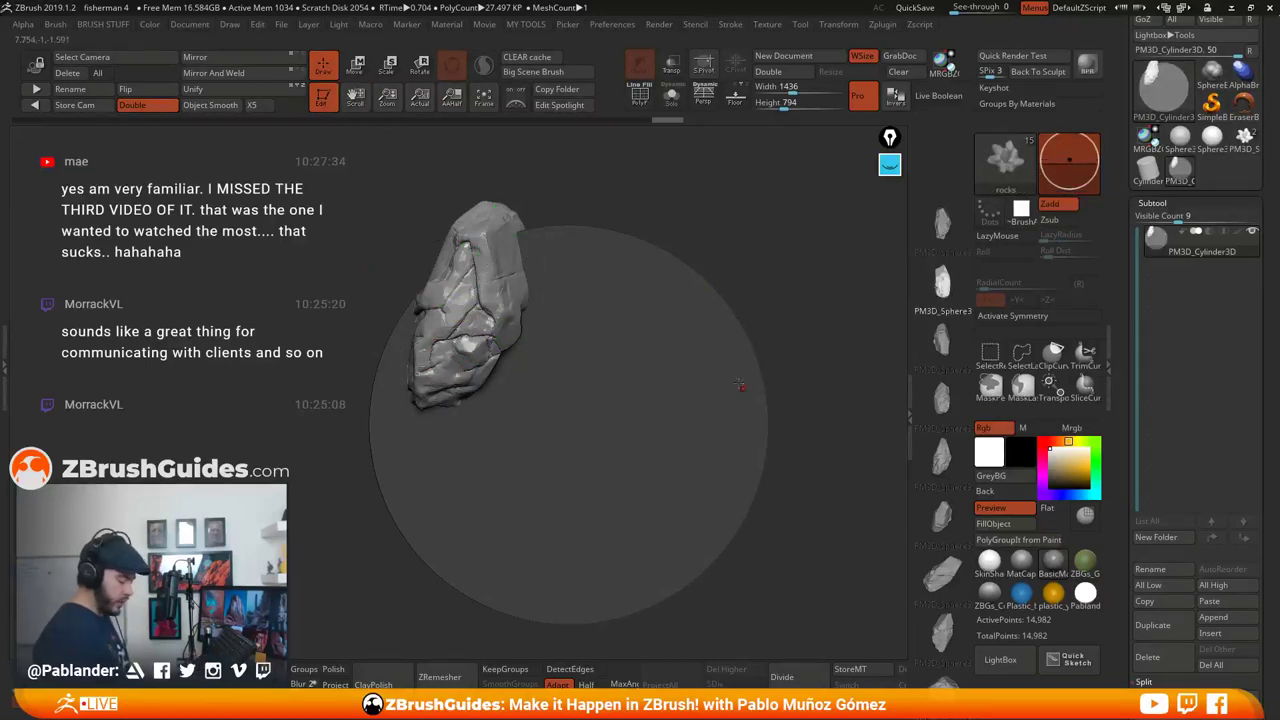
Insert the second rock mesh at the ground's right edge and adjust it with the gizmo
mouse_move(731, 370)
mouse_down()
mouse_move(705, 270)
mouse_move(676, 289)
mouse_move(750, 325)
mouse_up()
key(w)
drag(626, 414, 660, 413)
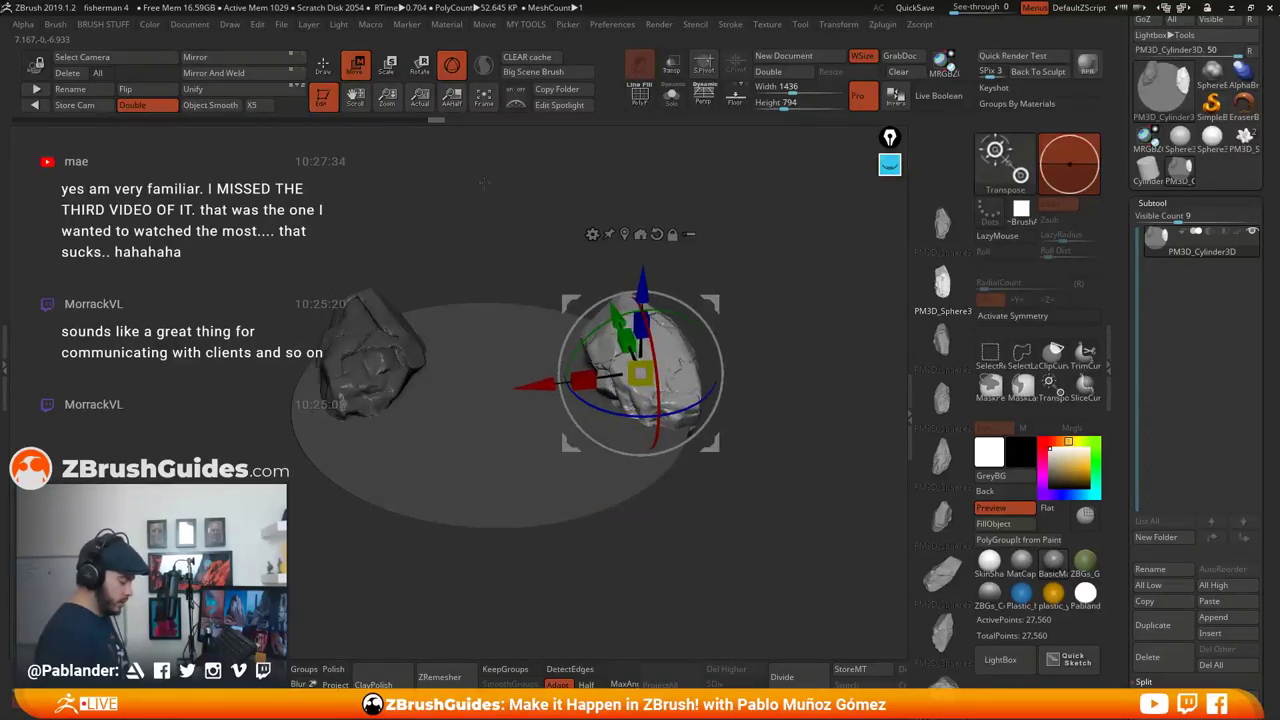
click(323, 74)
Insert the third rock mesh in front of the rock on the ground's right edge
click(943, 340)
drag(768, 370, 758, 450)
drag(642, 458, 679, 547)
alt+drag(752, 452, 770, 302)
Move and rotate the third rock with the gizmo to continue the right-hand canyon wall, and return to Draw mode
key(w)
drag(662, 359, 697, 405)
drag(758, 418, 716, 420)
drag(632, 362, 633, 390)
drag(760, 445, 688, 430)
drag(638, 361, 641, 373)
alt+drag(746, 350, 747, 337)
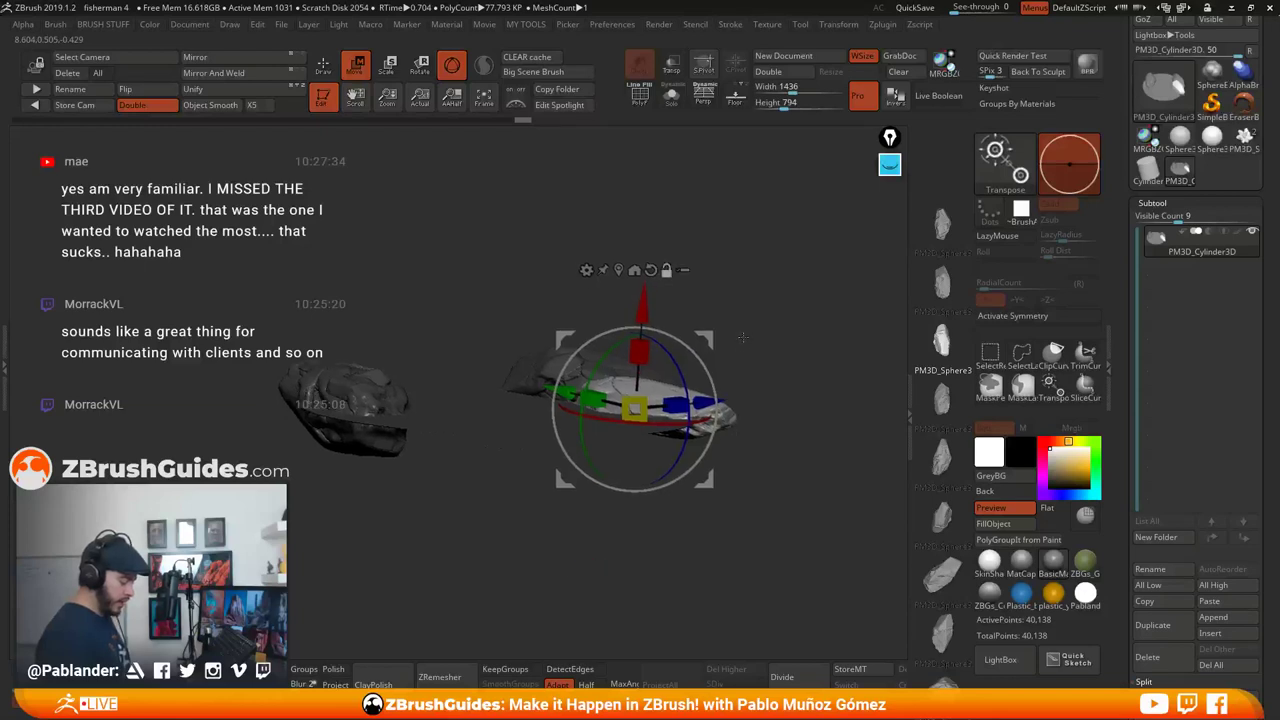
drag(645, 320, 645, 312)
mouse_move(760, 343)
mouse_down()
mouse_move(769, 392)
mouse_move(693, 448)
mouse_move(708, 478)
mouse_move(764, 300)
mouse_move(770, 331)
mouse_up()
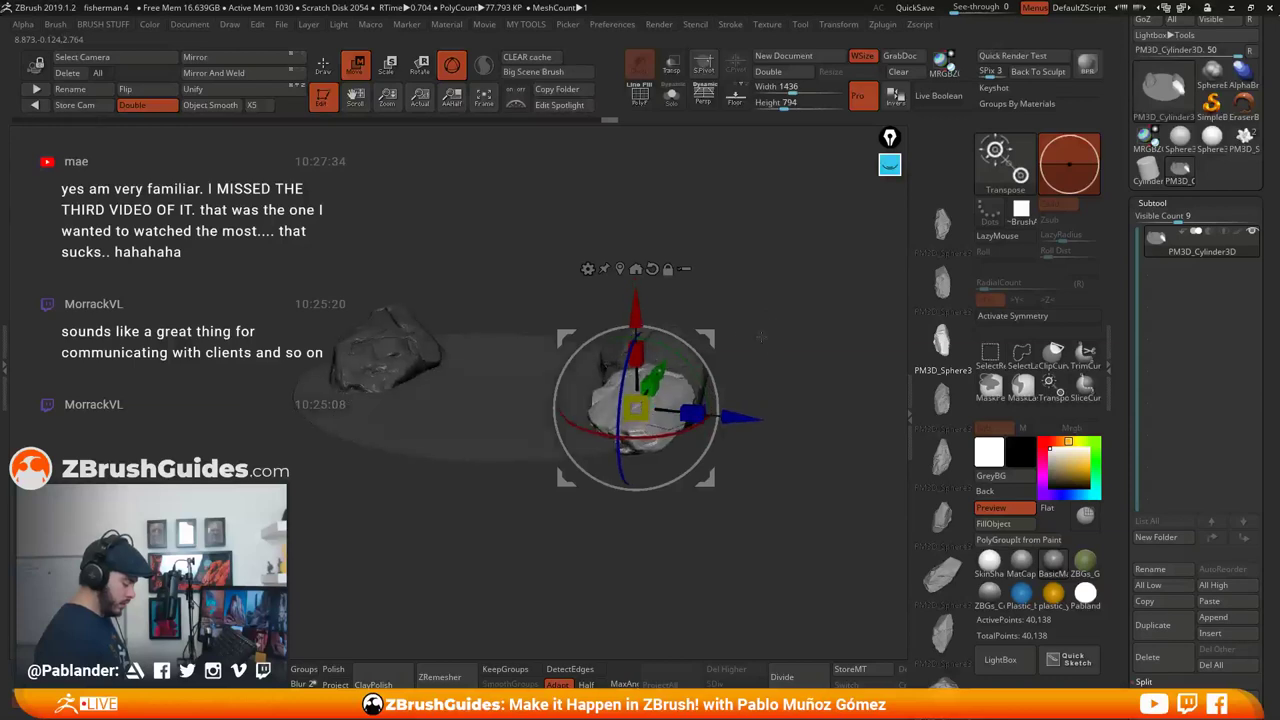
click(324, 67)
drag(753, 262, 774, 337)
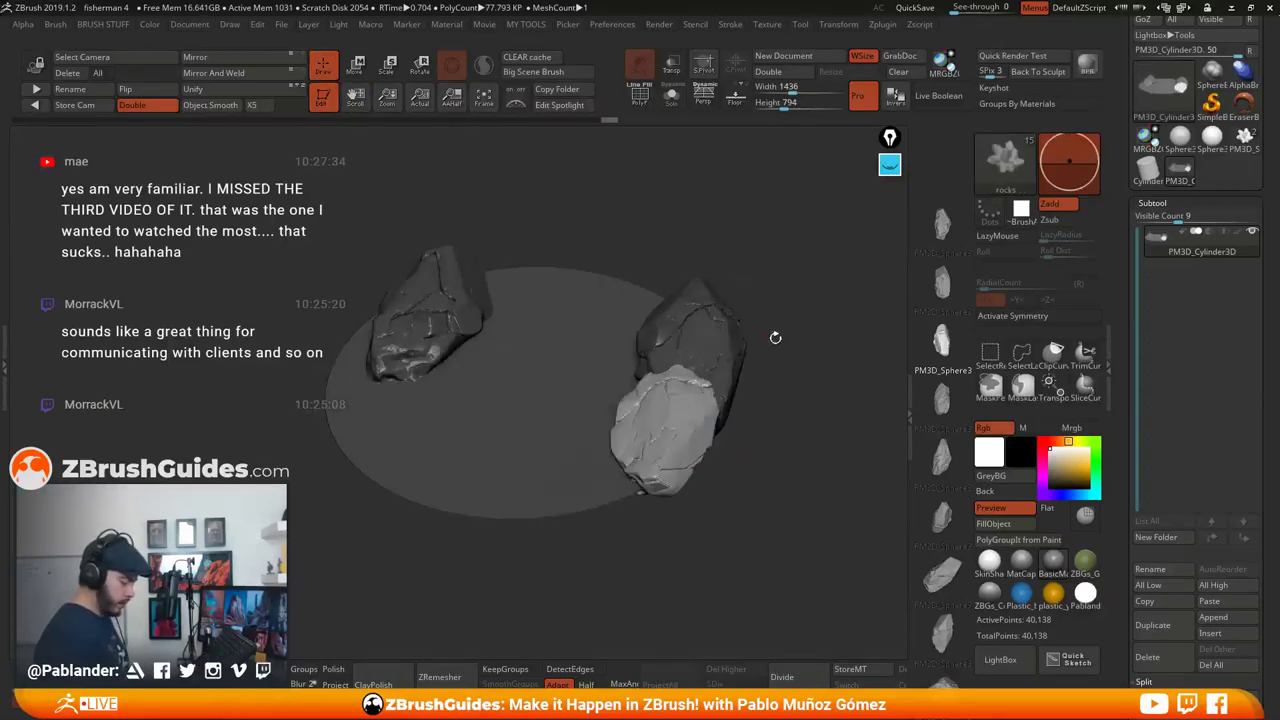
Insert the fourth rock mesh in front of the left rock, enlarging and positioning it to extend the left-hand canyon wall
click(942, 399)
alt+click(355, 377)
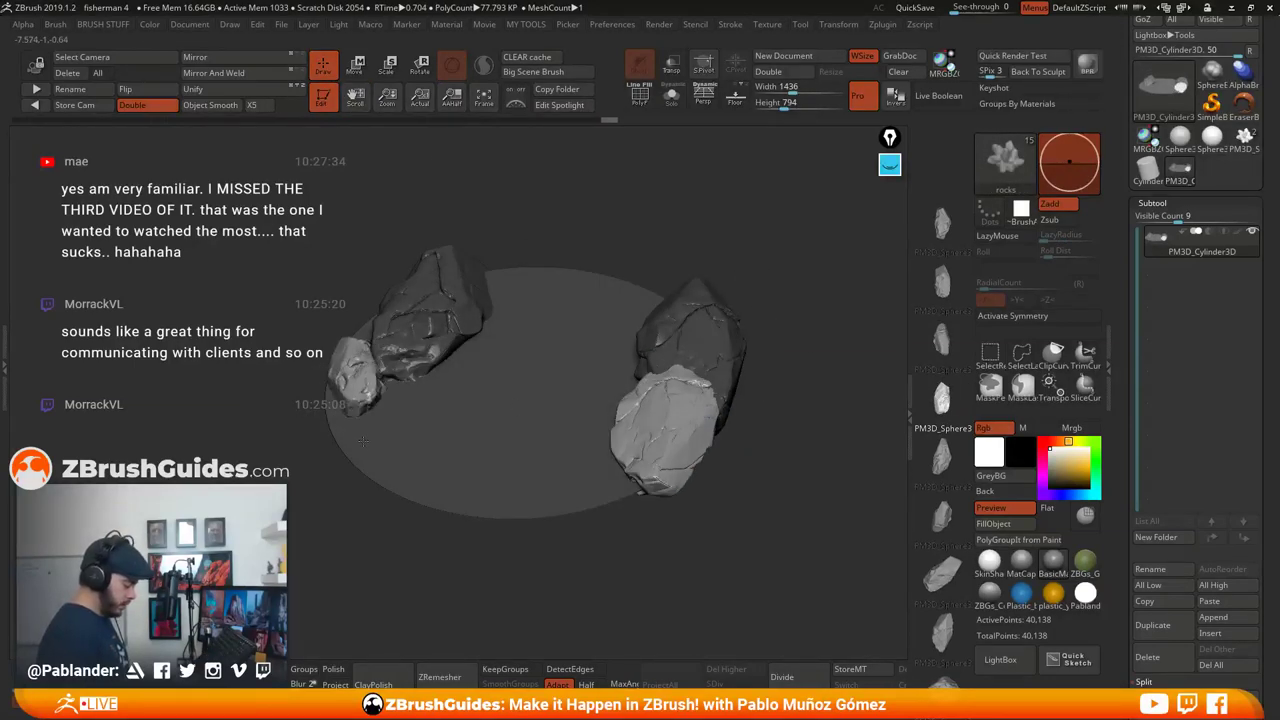
key(w)
shift+drag(452, 148, 543, 214)
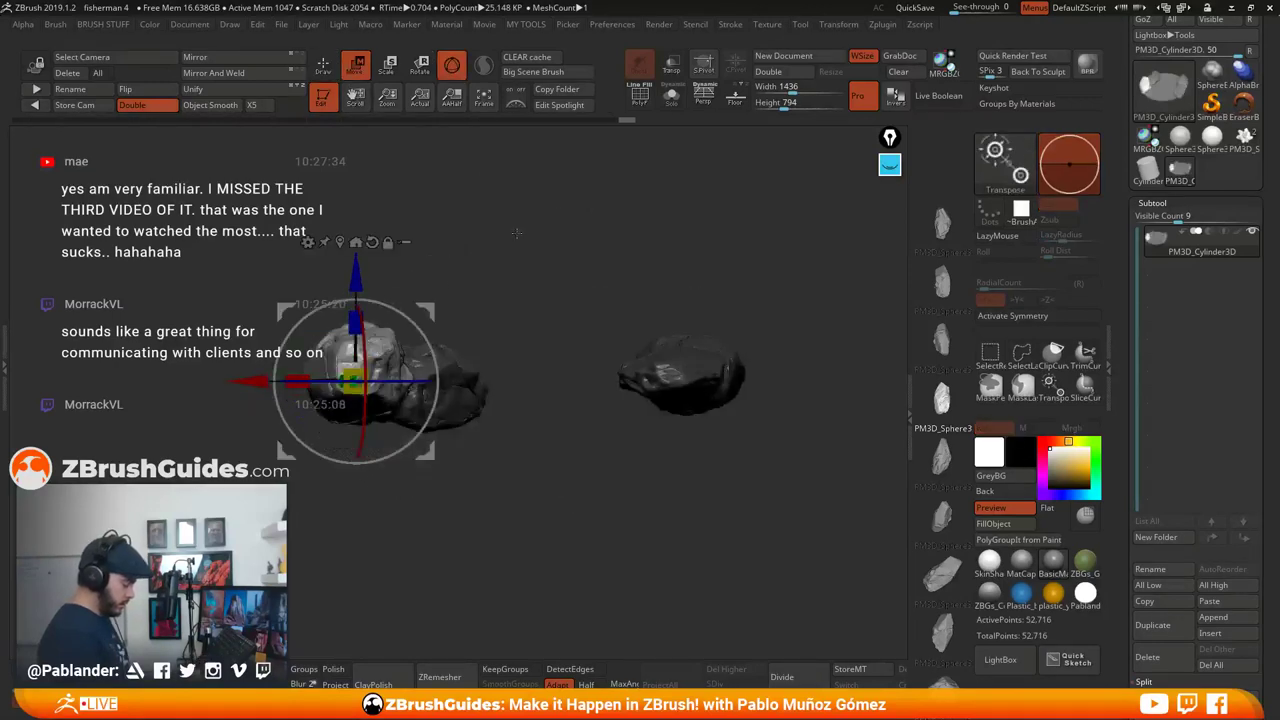
drag(356, 323, 356, 352)
drag(546, 252, 527, 372)
drag(455, 302, 447, 315)
drag(480, 266, 468, 202)
drag(389, 302, 387, 294)
drag(497, 258, 590, 248)
drag(472, 295, 462, 368)
drag(393, 293, 391, 305)
key(q)
mouse_move(815, 294)
mouse_down()
mouse_move(771, 283)
mouse_move(764, 248)
mouse_up()
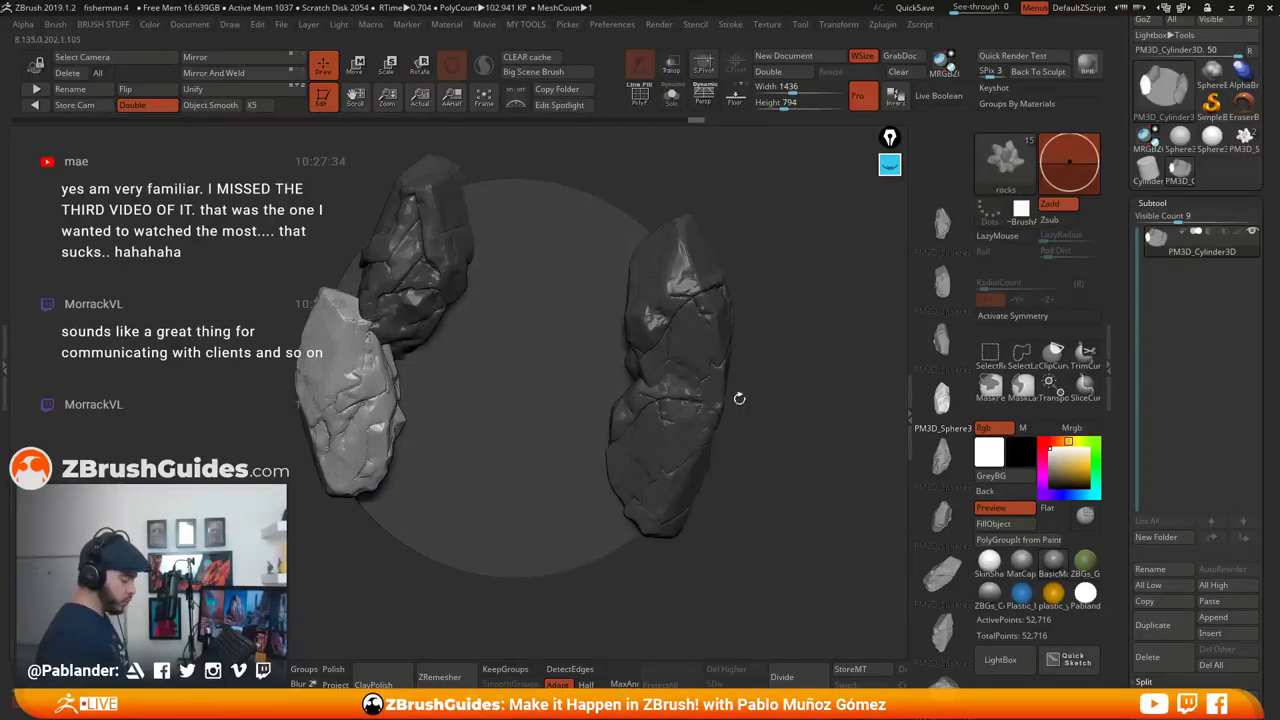
Review the rock layout from several angles and clear the mask from the ground and the other rocks
drag(776, 436, 755, 349)
drag(557, 374, 648, 381)
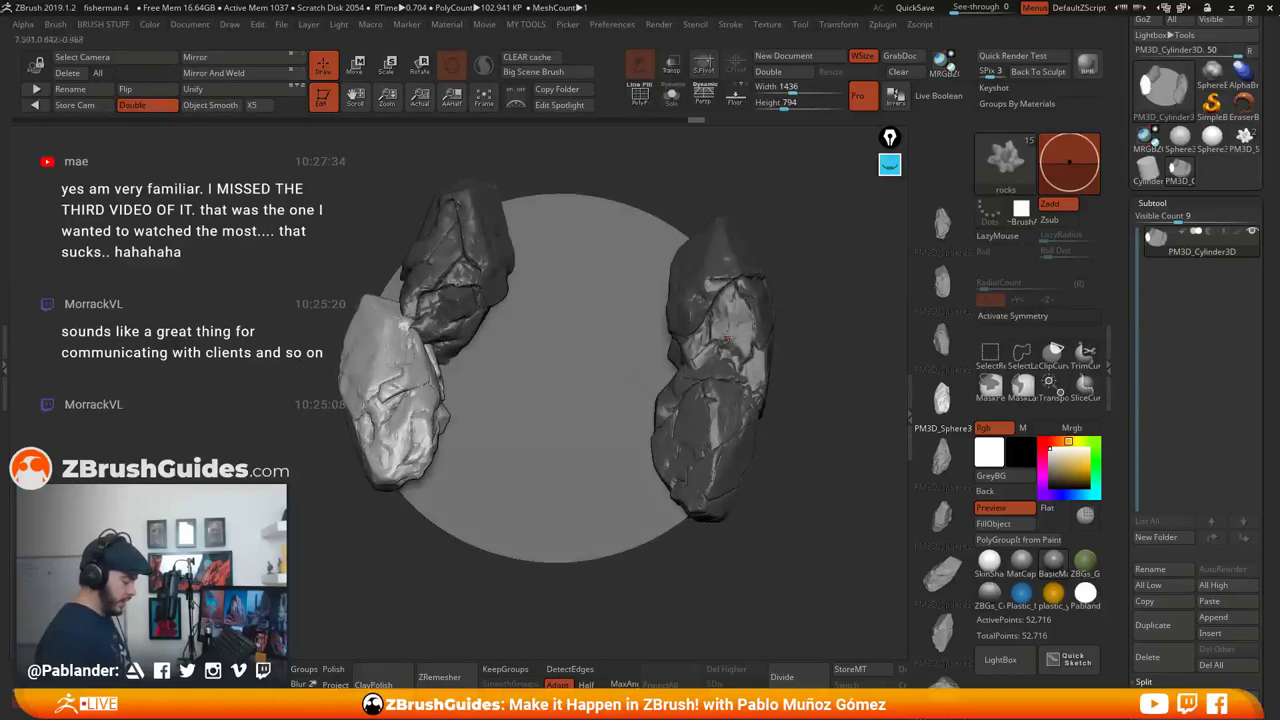
mouse_move(786, 472)
mouse_down()
mouse_move(811, 381)
mouse_move(798, 456)
mouse_move(772, 454)
mouse_up()
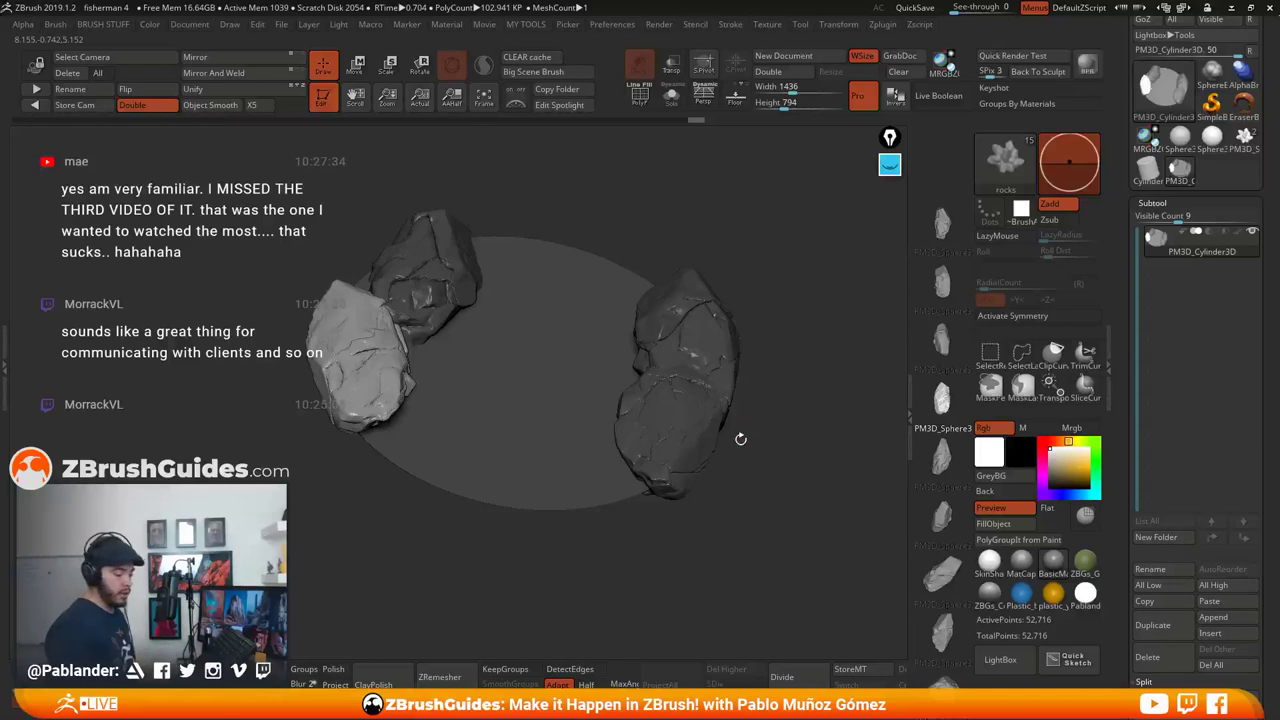
drag(766, 389, 732, 553)
drag(772, 428, 784, 467)
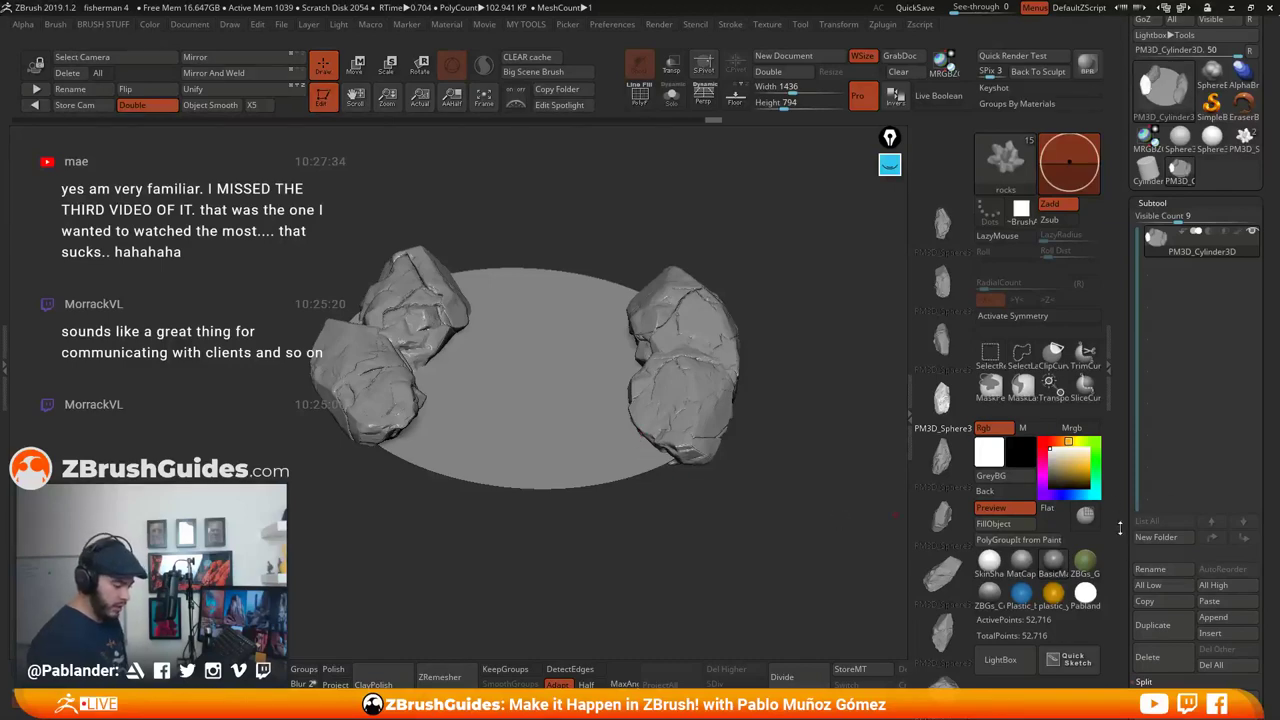
Load the Nickz_humanMaleAverage tool from the LightBox tool library and close LightBox
click(1000, 659)
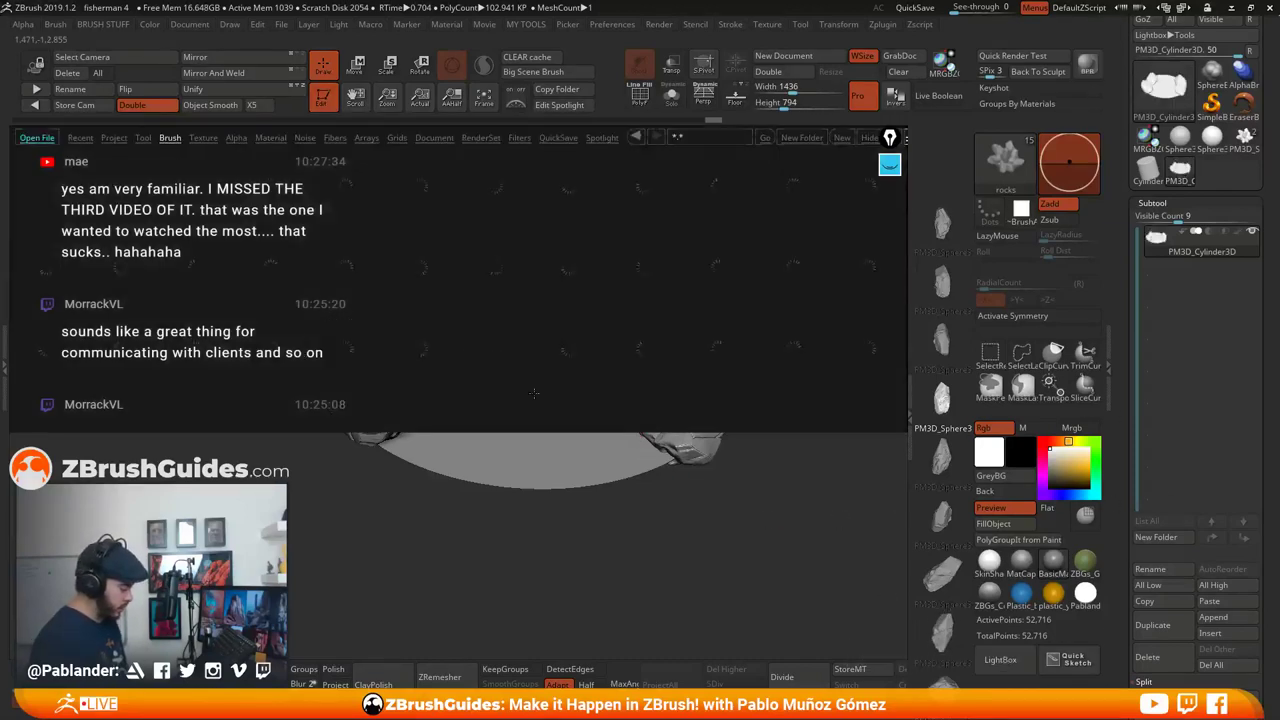
click(144, 140)
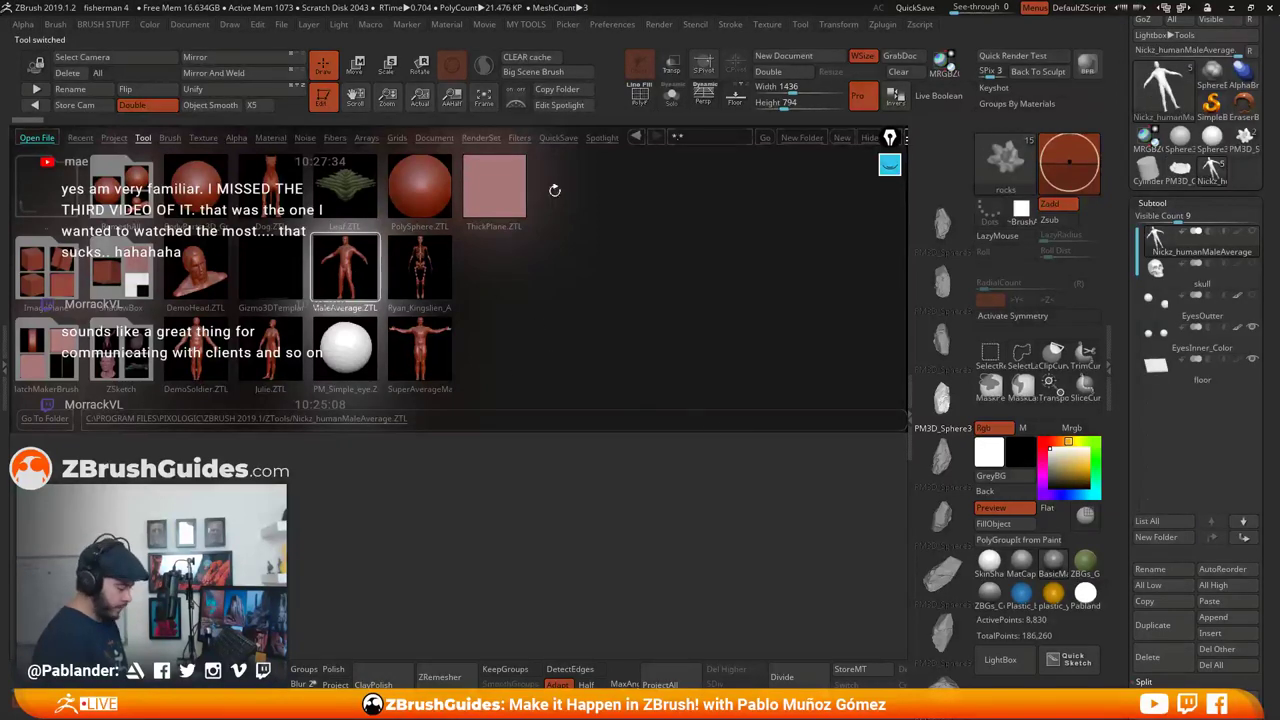
click(1004, 660)
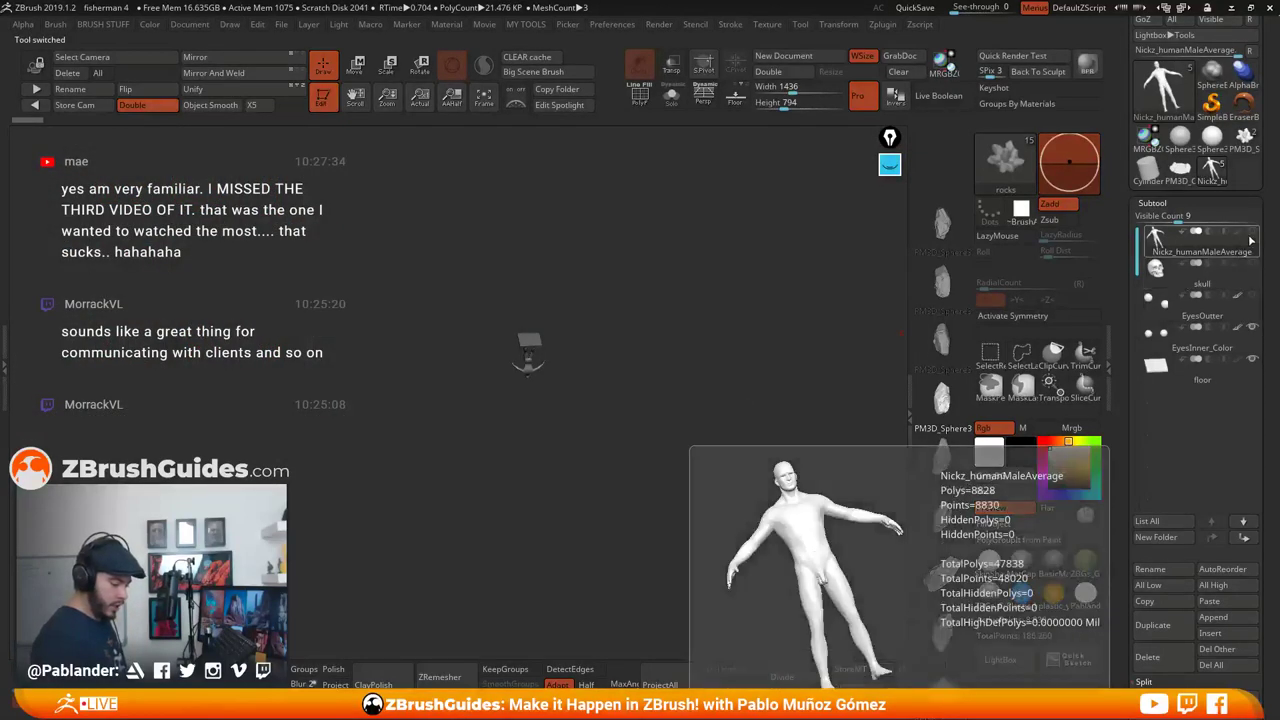
Set the human figure's armsUp layer to 0, armsToSide to about 0.89 and mouthOpen to about 0.19, and bake all layers
mouse_move(1240, 251)
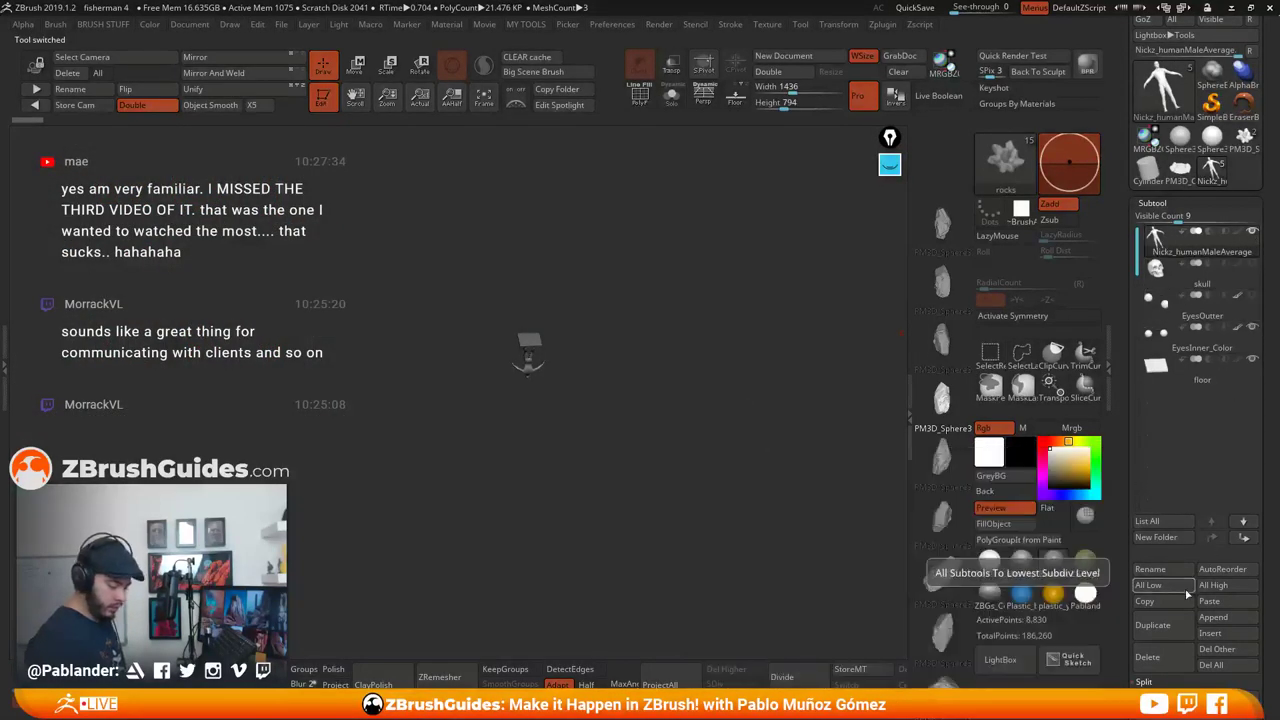
drag(1118, 588, 1116, 418)
scroll(1116, 418, down, 3)
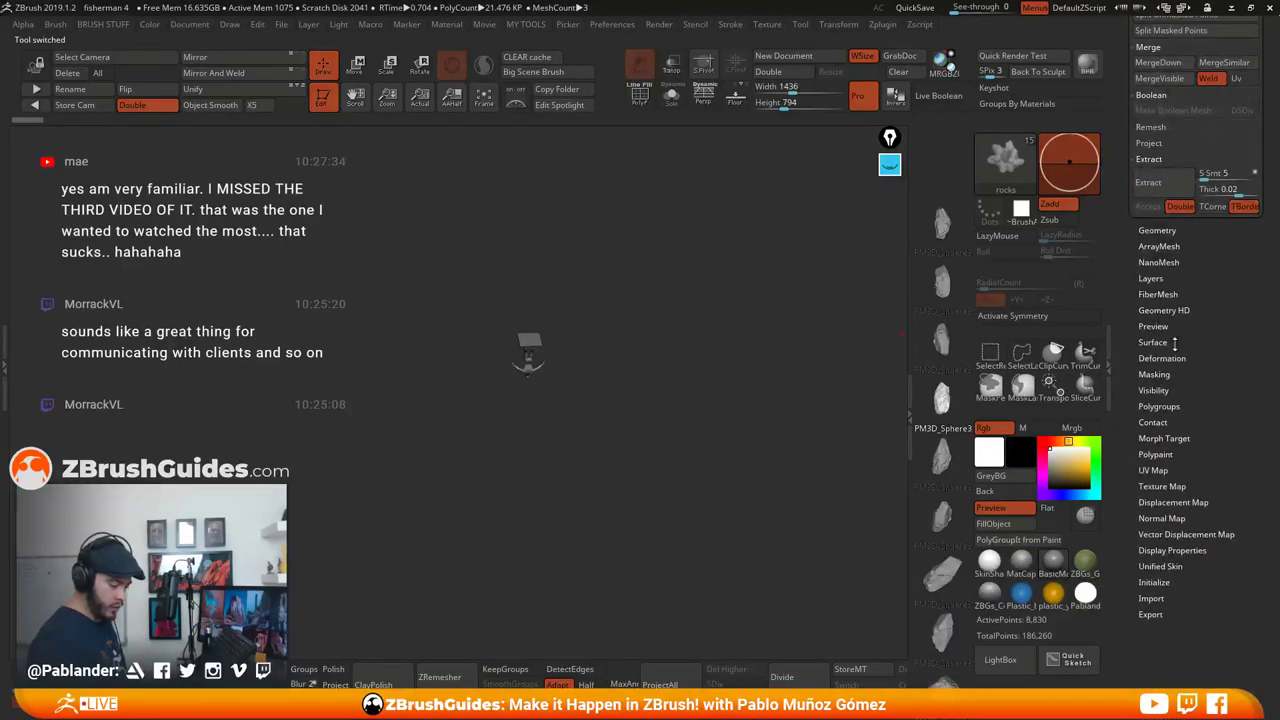
click(1160, 278)
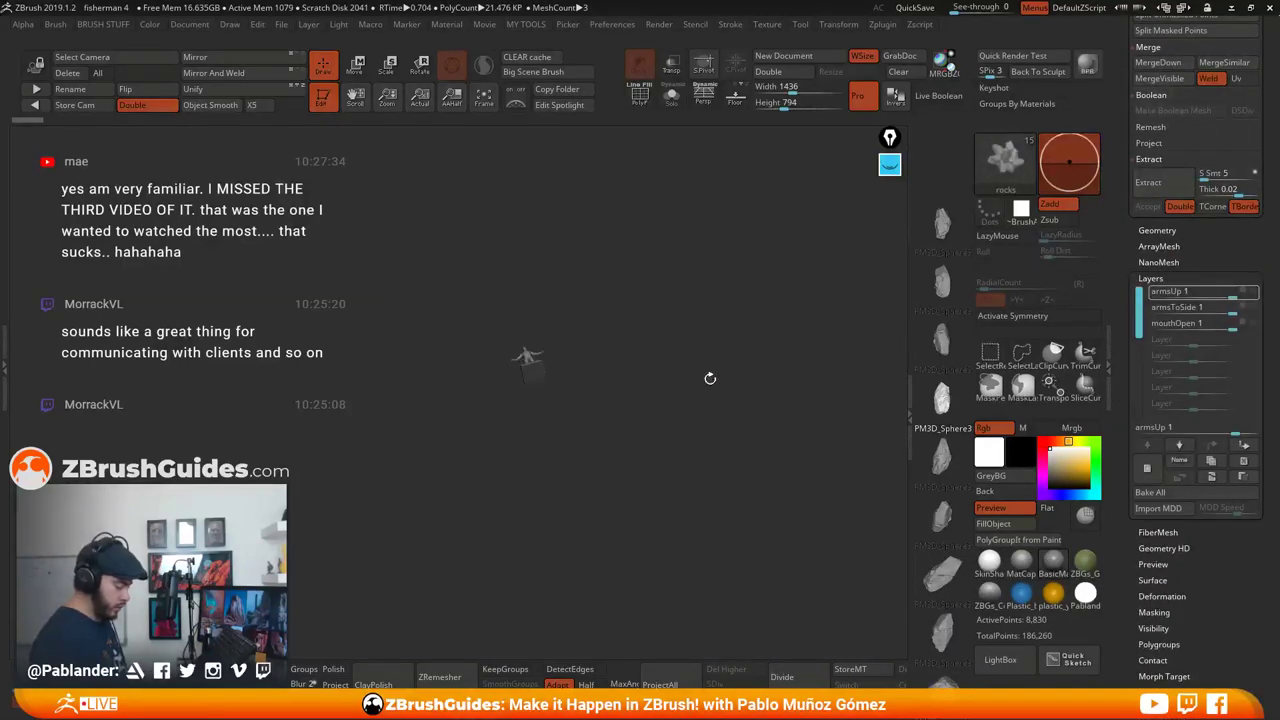
mouse_move(690, 421)
alt+mouse_down()
mouse_move(690, 460)
mouse_move(686, 440)
alt+mouse_up()
alt+drag(677, 351, 693, 443)
mouse_move(1231, 297)
mouse_down()
mouse_move(1188, 297)
mouse_move(1230, 309)
mouse_move(1219, 325)
mouse_move(1188, 325)
mouse_move(1208, 313)
mouse_up()
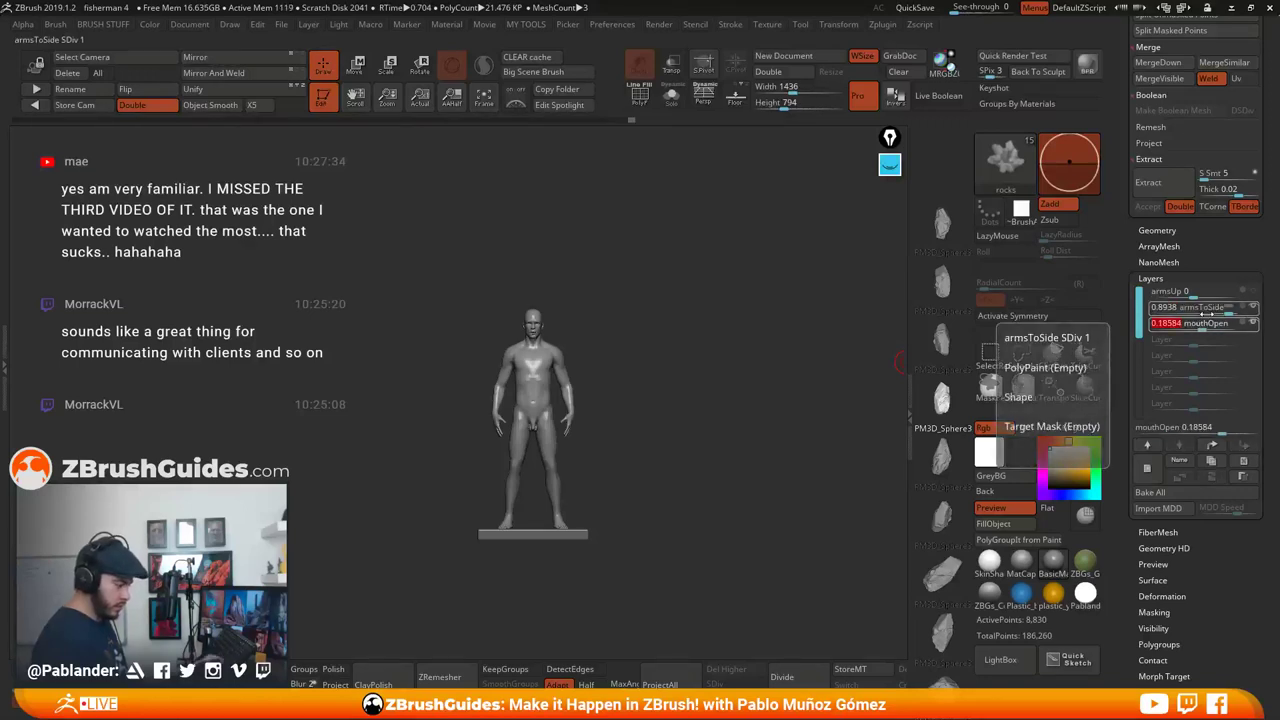
click(1173, 493)
Copy the human figure subtool and switch to the PM3D_Cylinder3D canyon tool
drag(1189, 264, 1173, 423)
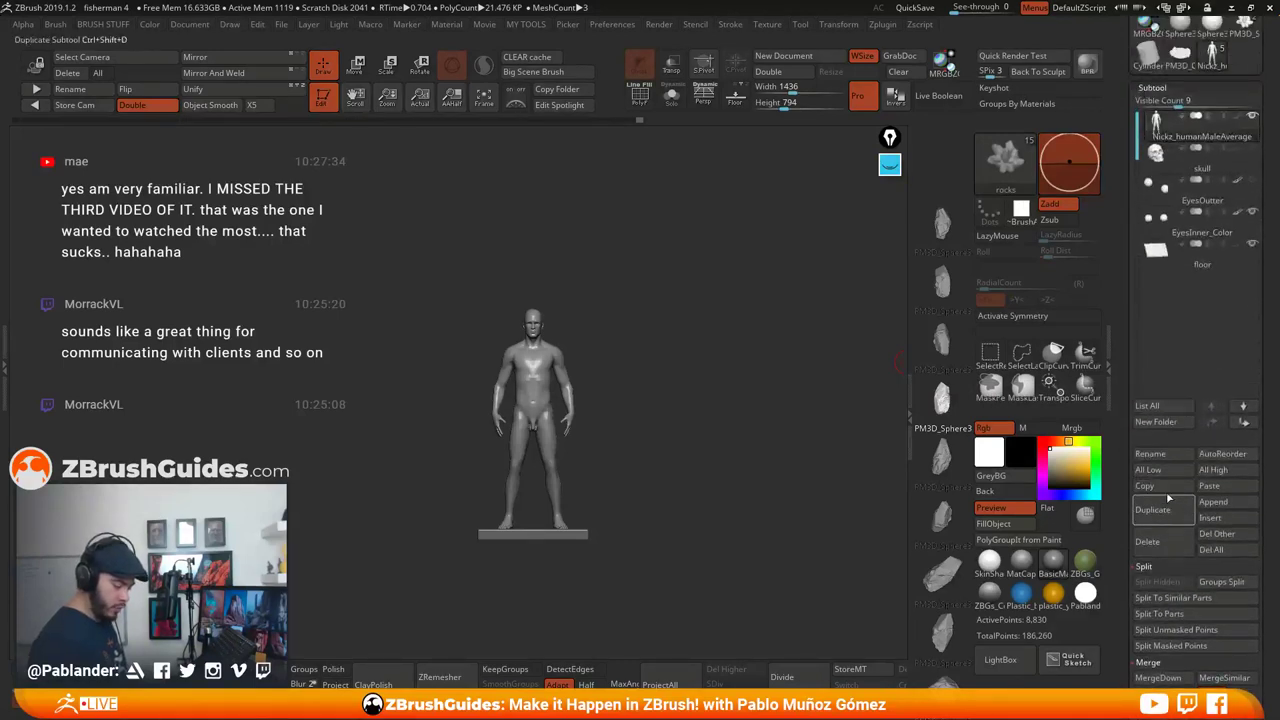
click(1156, 485)
drag(1210, 86, 1212, 143)
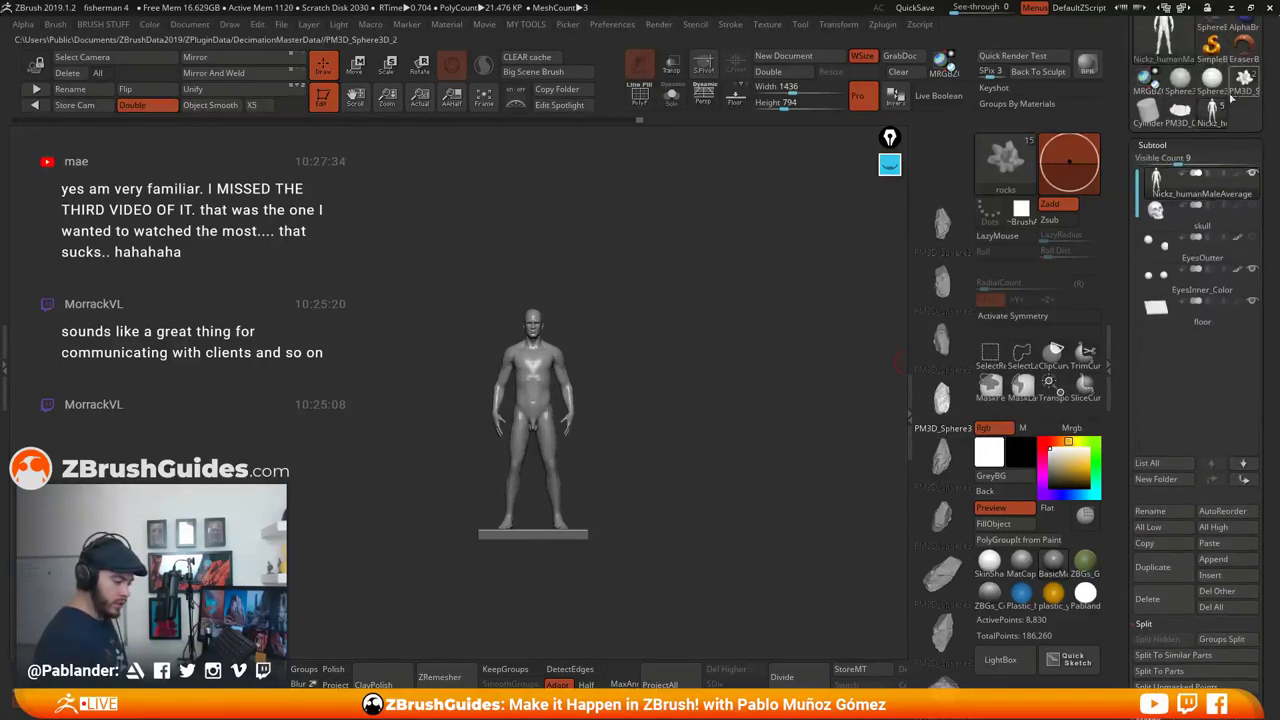
click(1184, 116)
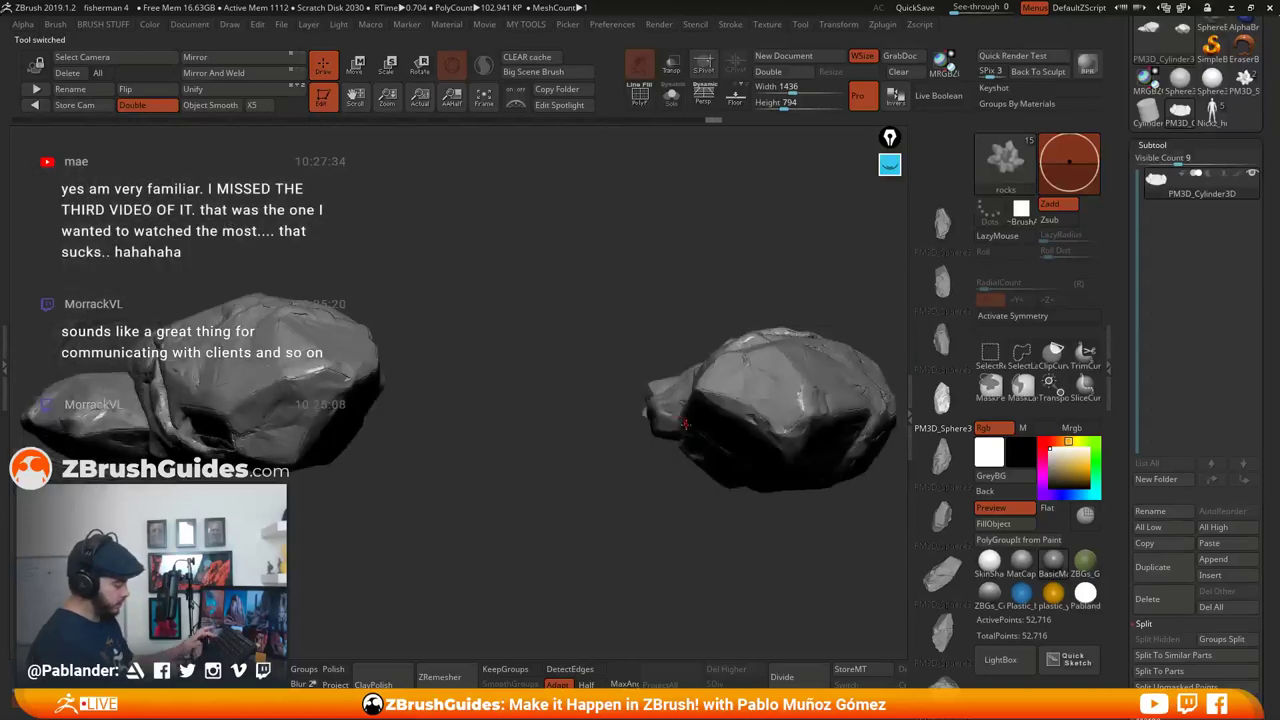
Show the floor grid in a side view and toggle double-sided display to examine how the rocks sit against the ground
drag(649, 282, 745, 320)
click(735, 95)
drag(735, 250, 696, 470)
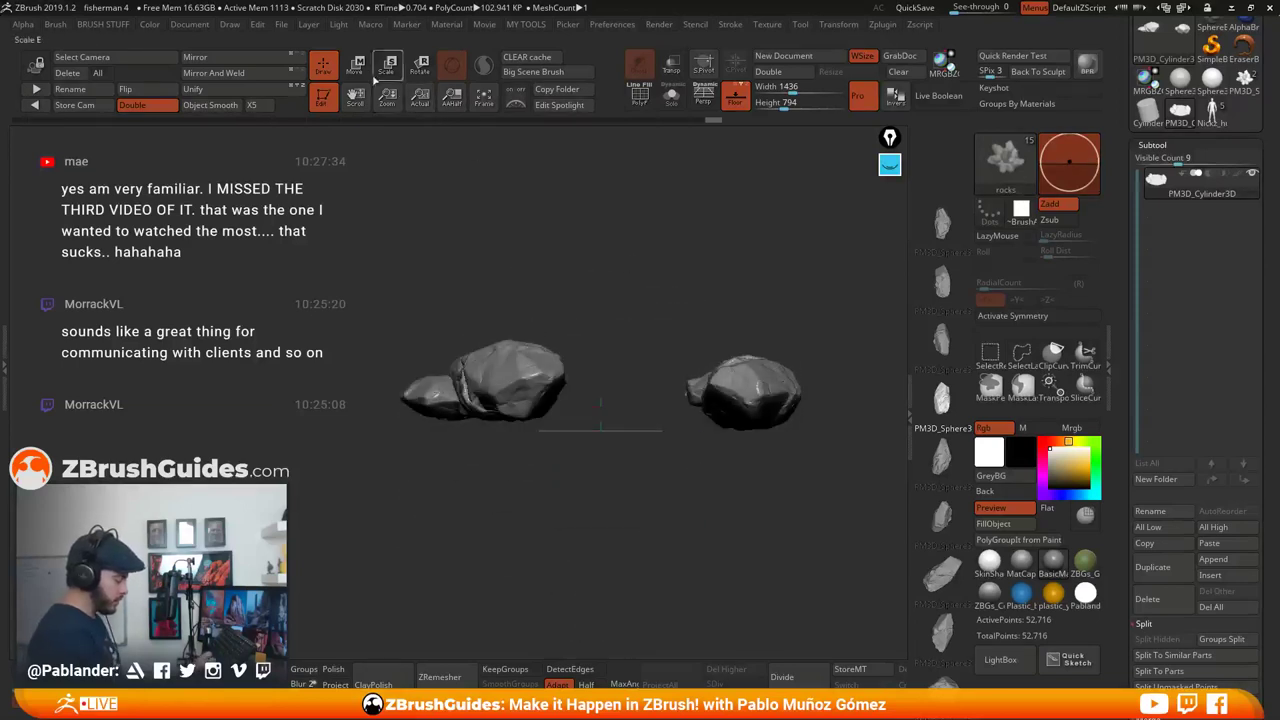
key(w)
drag(626, 326, 619, 290)
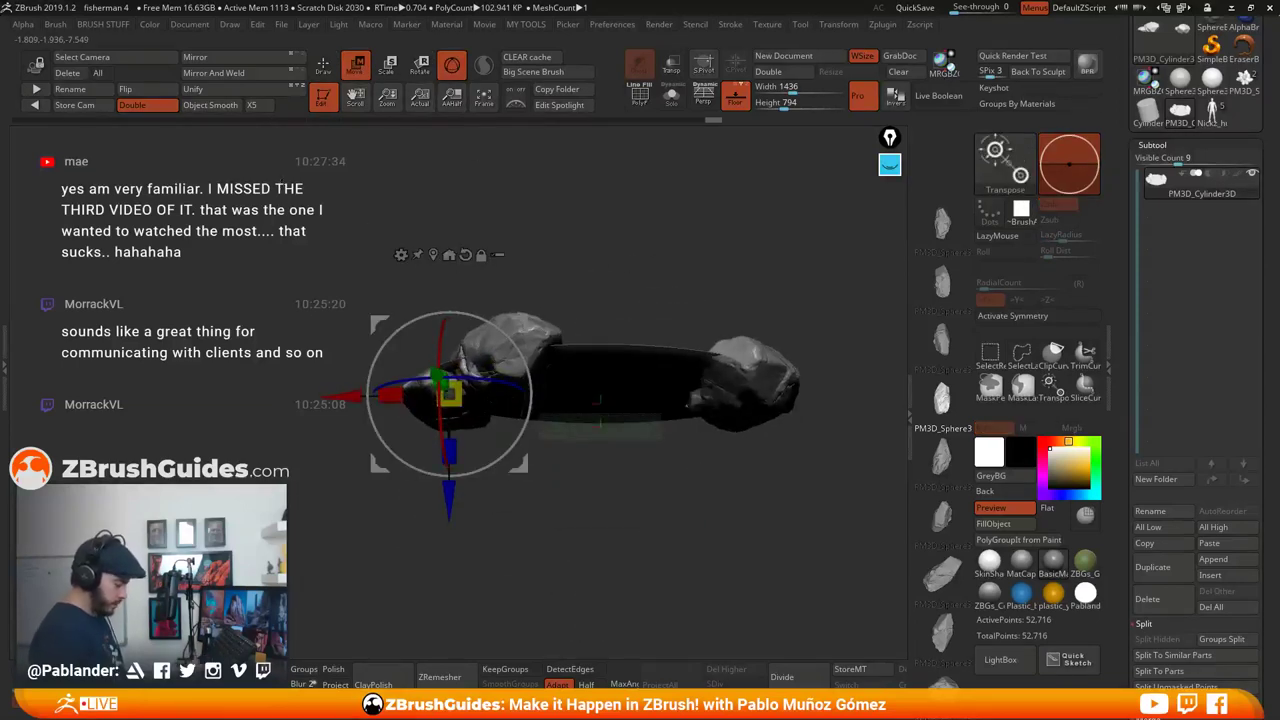
click(158, 108)
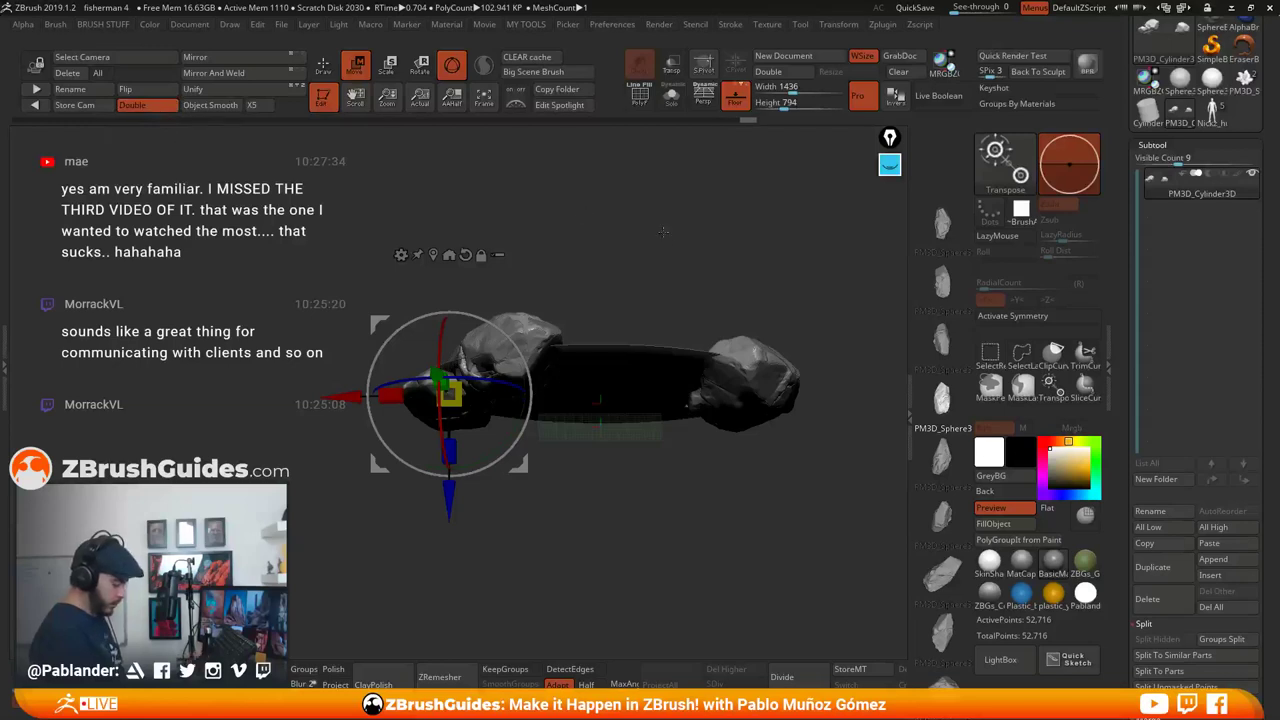
drag(669, 253, 660, 244)
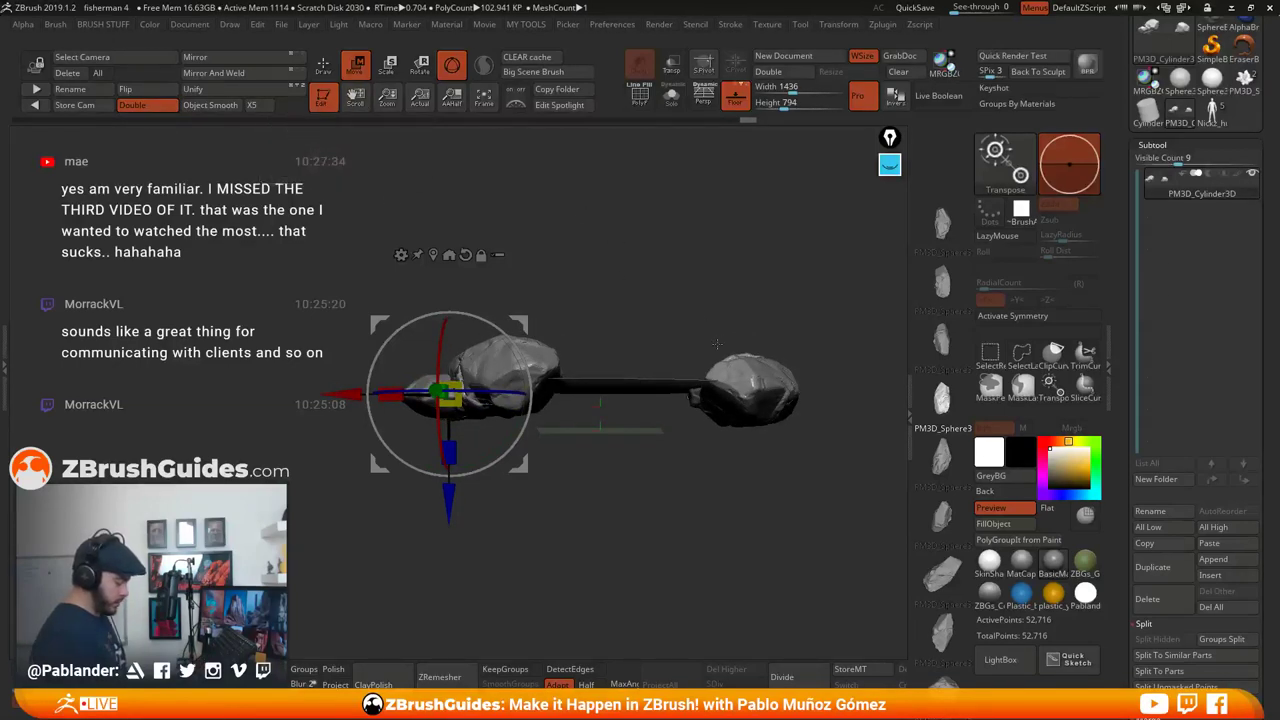
click(165, 105)
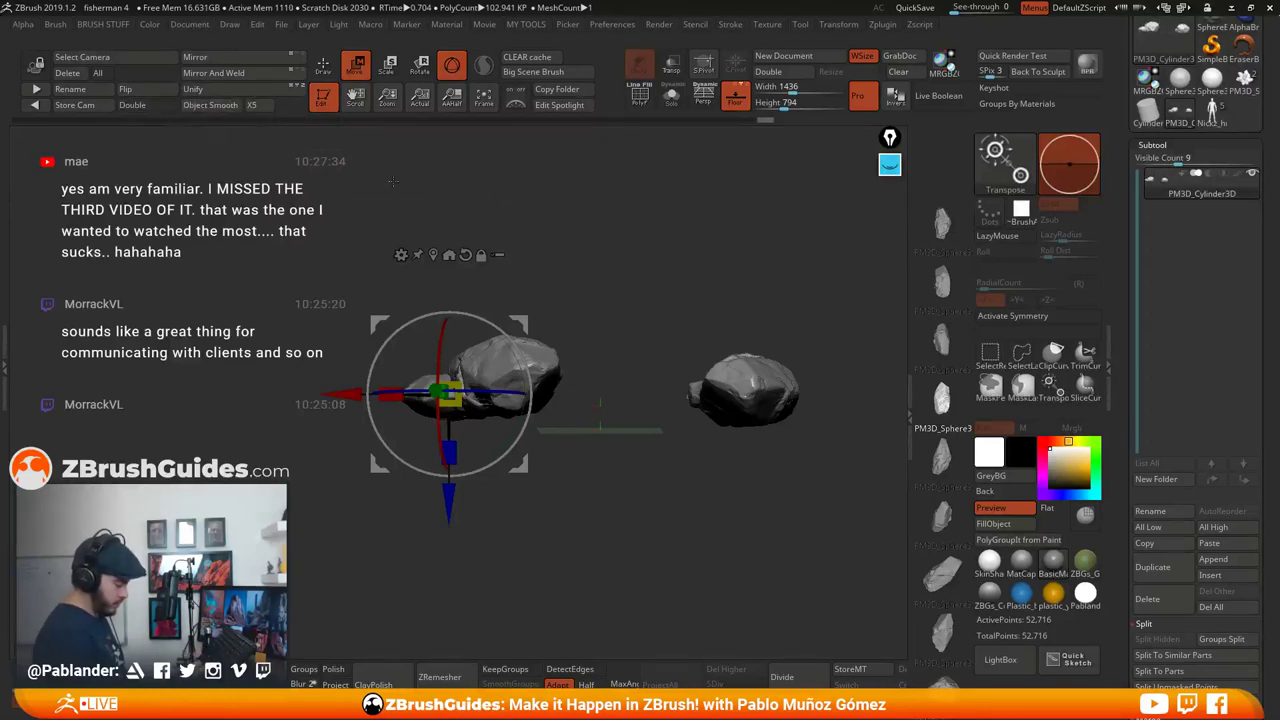
click(163, 107)
click(325, 70)
Isolate the ground disc, mask it, and show all the rocks again
mouse_move(690, 205)
mouse_down()
mouse_move(789, 356)
mouse_move(764, 427)
mouse_up()
ctrl+shift+click(599, 468)
ctrl+shift+click(597, 467)
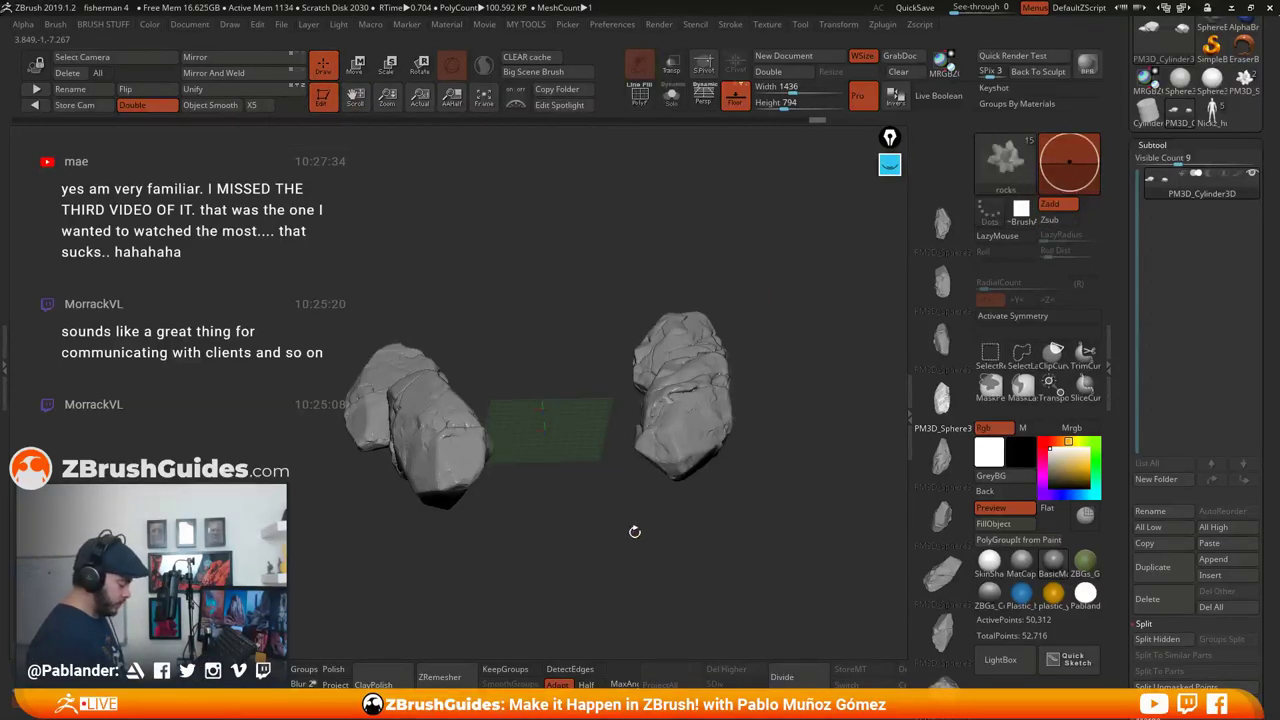
ctrl+shift+click(676, 554)
ctrl+shift+click(620, 465)
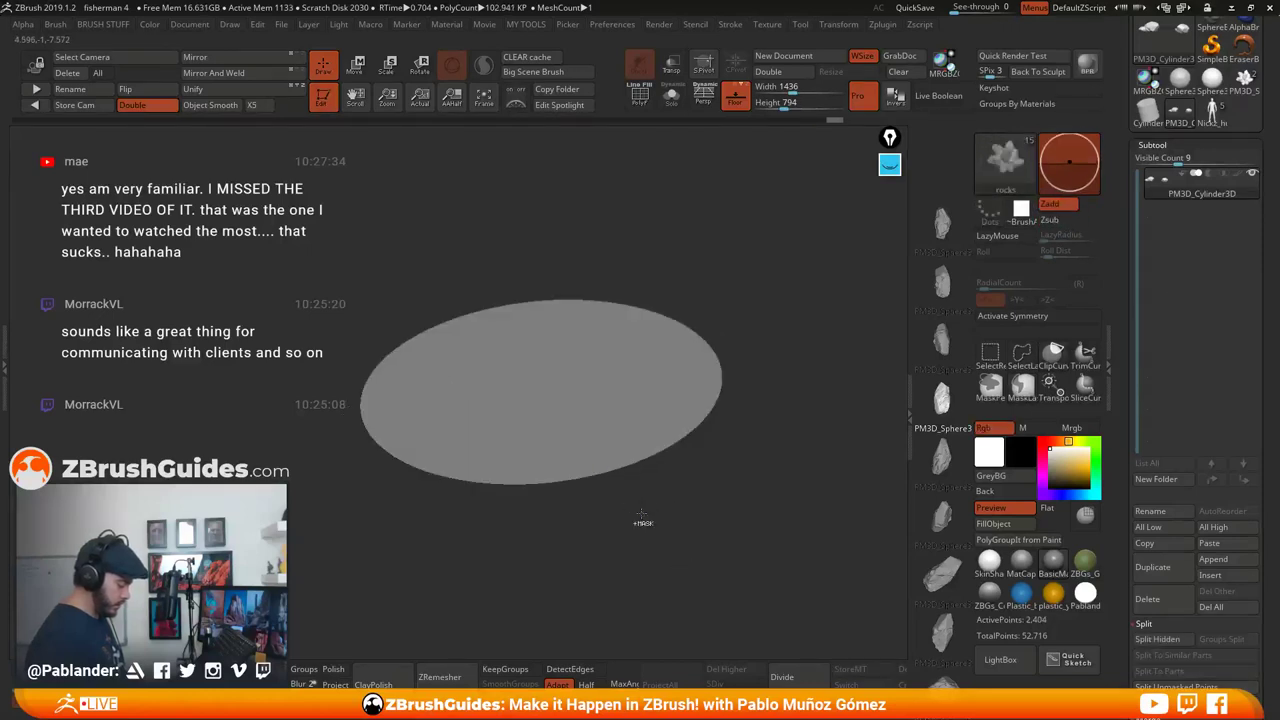
ctrl+click(648, 522)
ctrl+shift+click(655, 530)
Centre the gizmo on the unmasked rocks, reset its orientation, and adjust the rocks' height relative to the ground along Y
key(w)
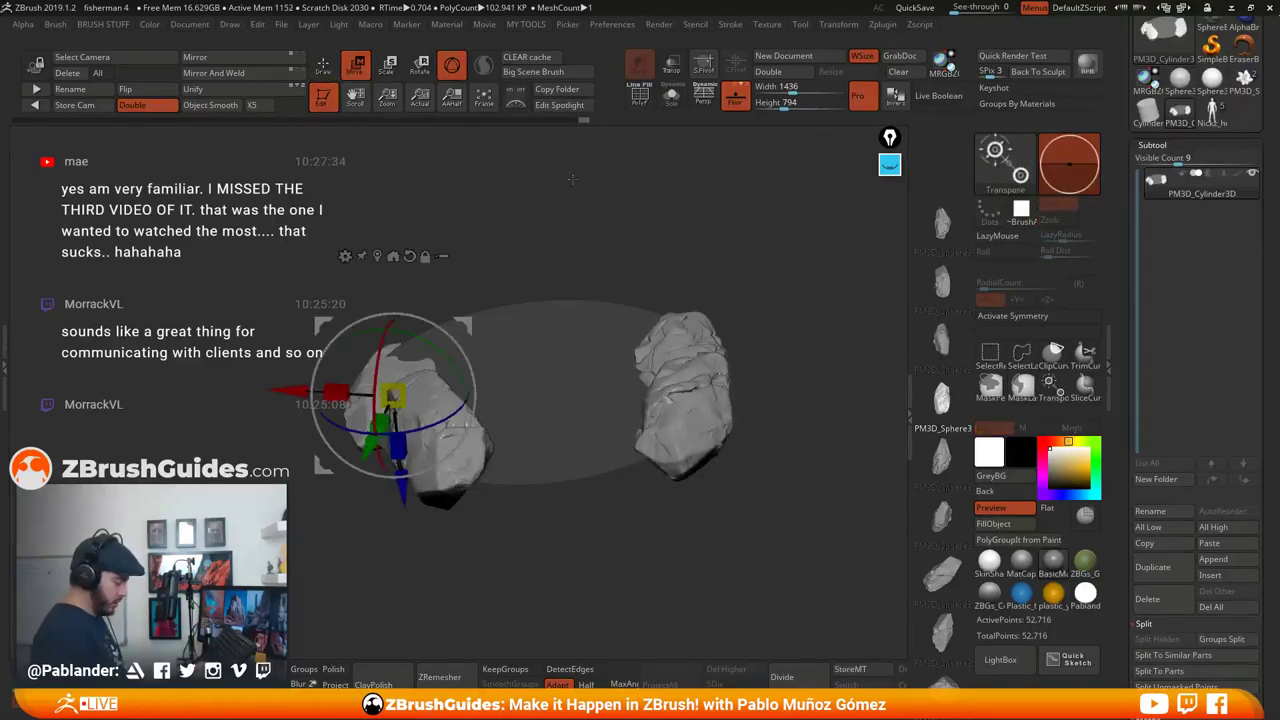
shift+drag(473, 178, 475, 146)
click(377, 256)
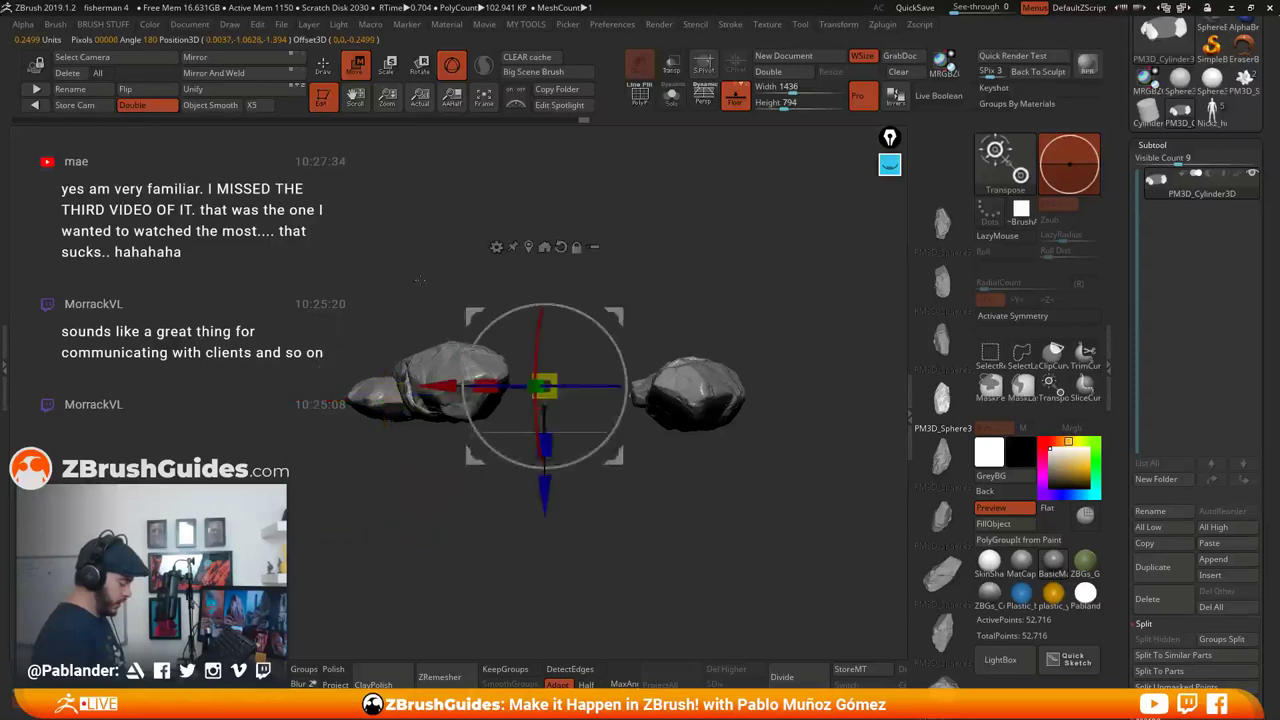
alt+click(561, 247)
drag(576, 303, 752, 411)
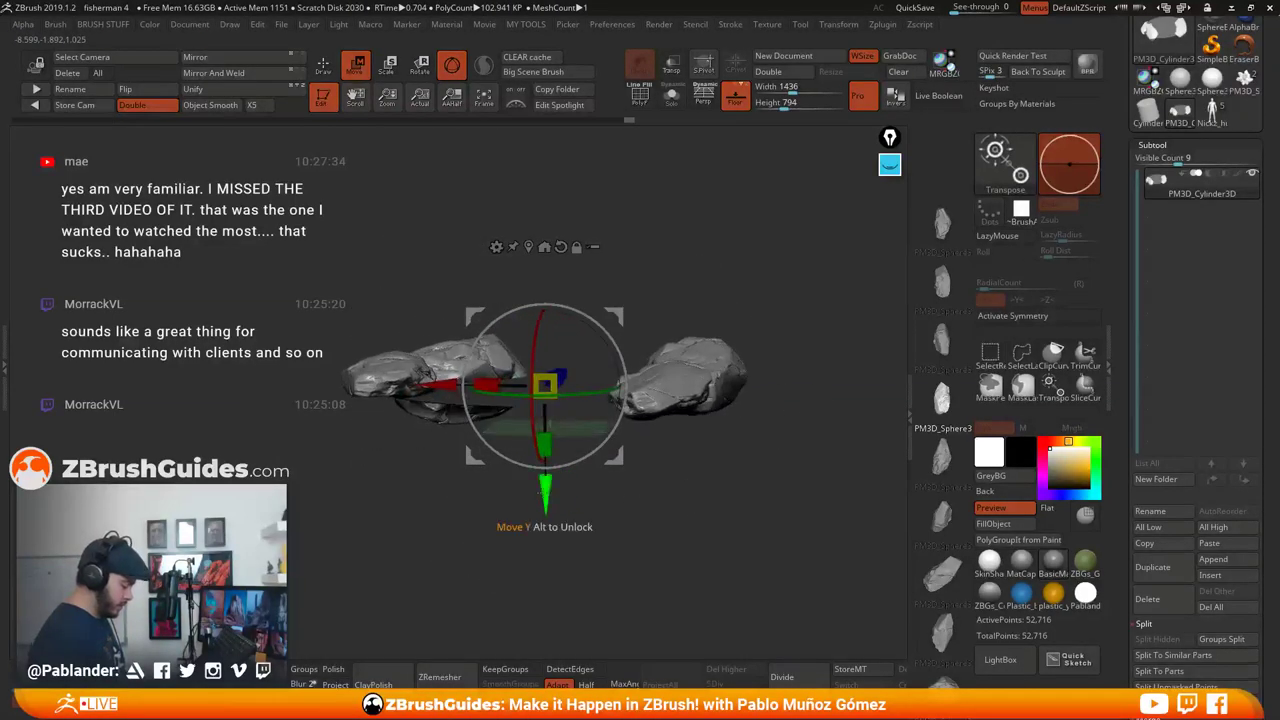
drag(545, 494, 545, 491)
drag(638, 452, 623, 518)
drag(541, 284, 543, 254)
drag(602, 204, 549, 236)
drag(599, 291, 602, 268)
key(q)
Mirror the canyon mesh so the two rock walls swap sides, and hide the floor grid
drag(745, 240, 776, 336)
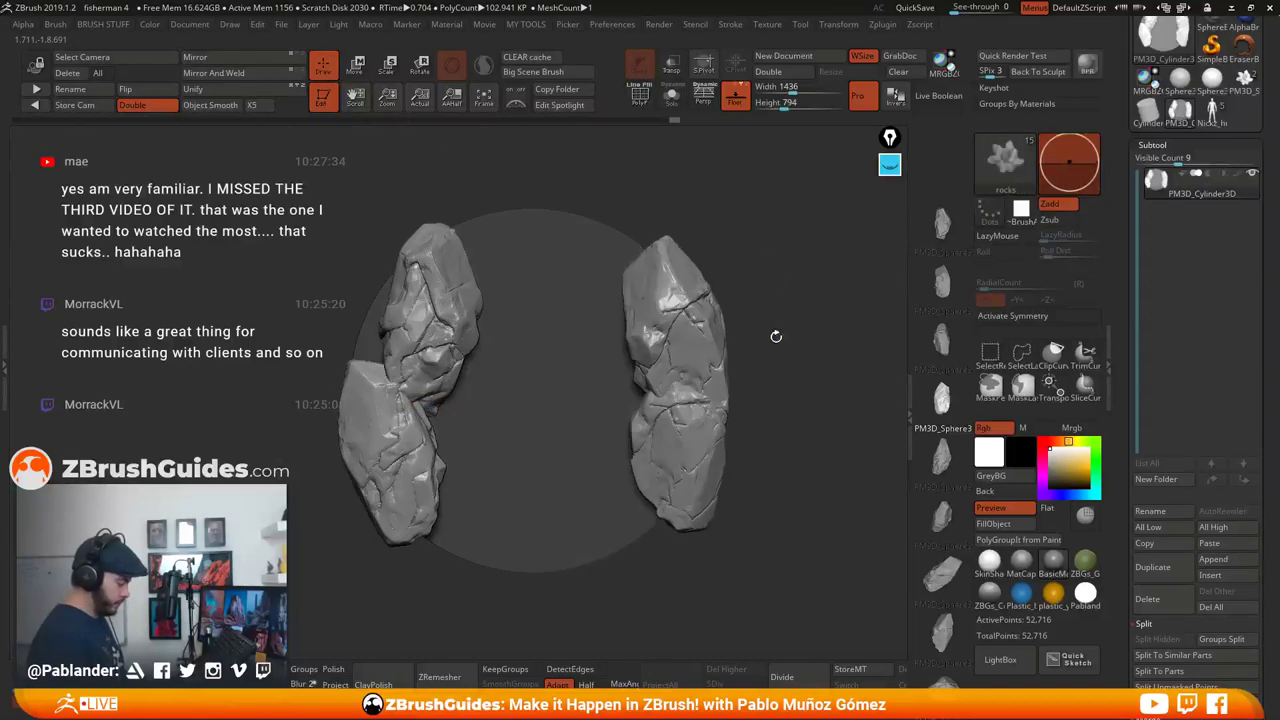
click(243, 60)
drag(785, 382, 785, 355)
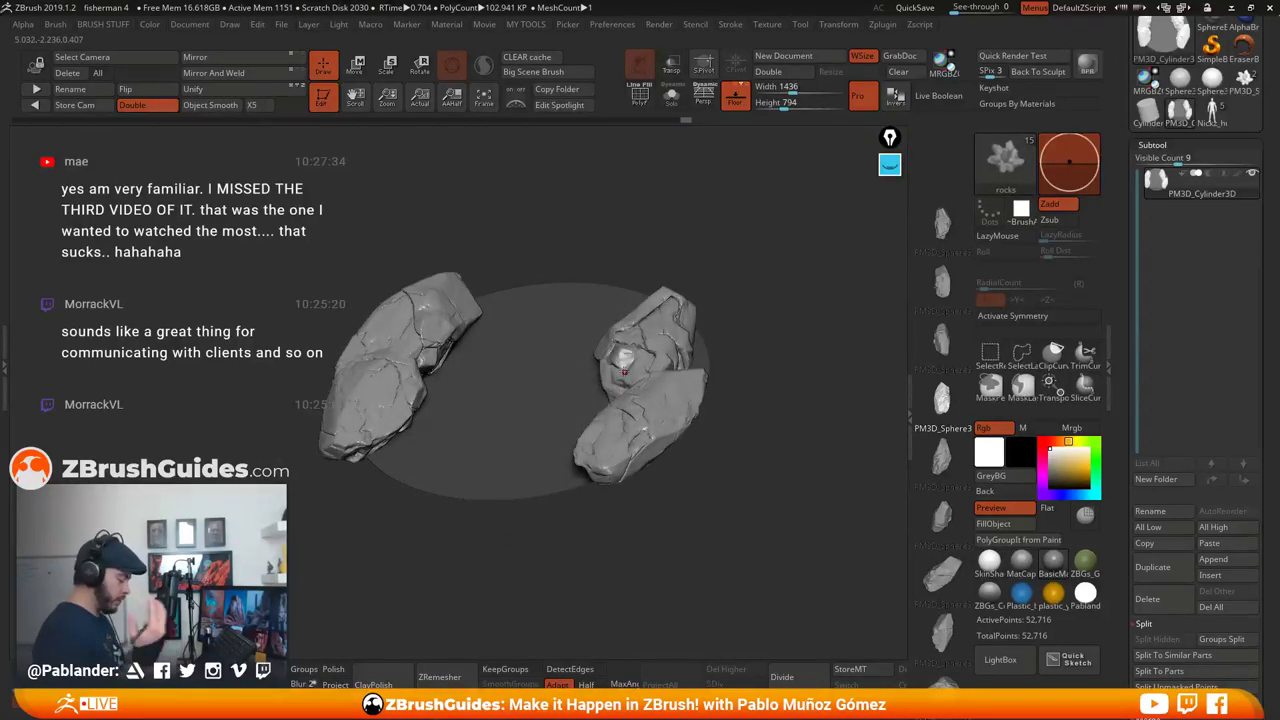
drag(747, 335, 757, 292)
drag(591, 411, 741, 385)
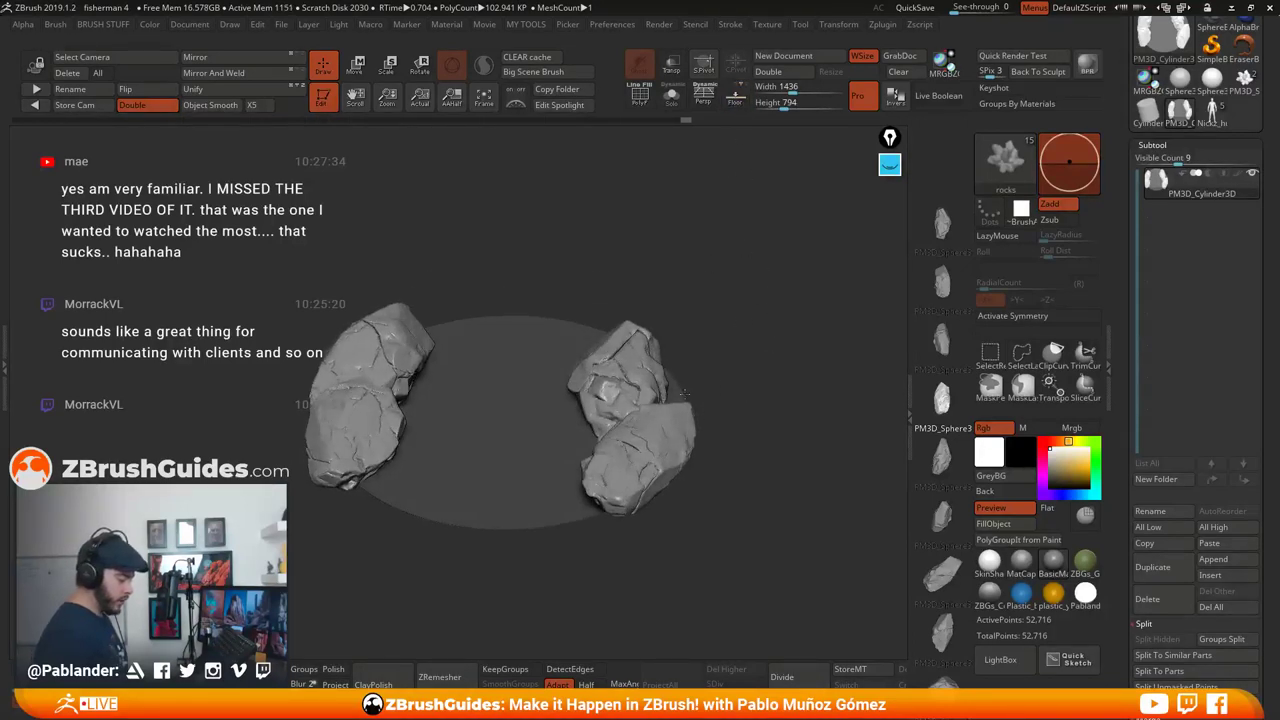
Paste the human figure as a subtool, position it with the gizmo on the ground between the rock walls, and return to Draw mode
click(1238, 549)
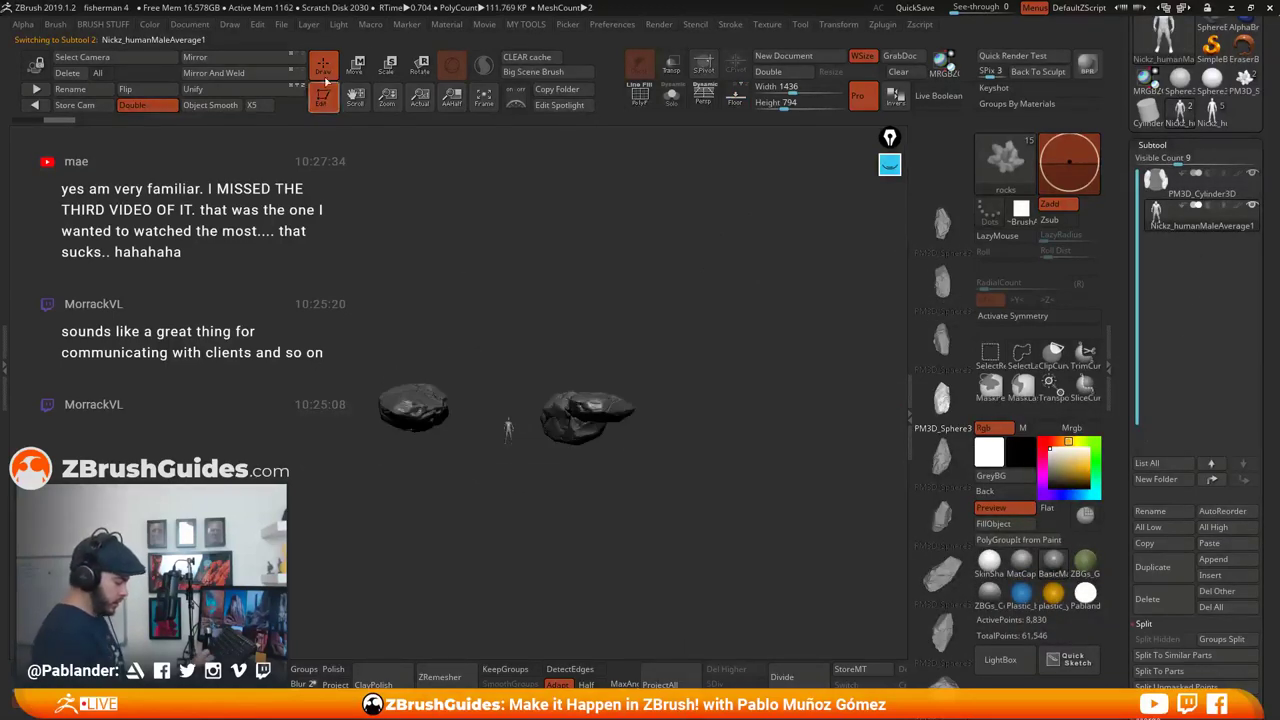
click(355, 66)
drag(509, 324, 509, 307)
drag(675, 225, 746, 311)
drag(547, 298, 545, 276)
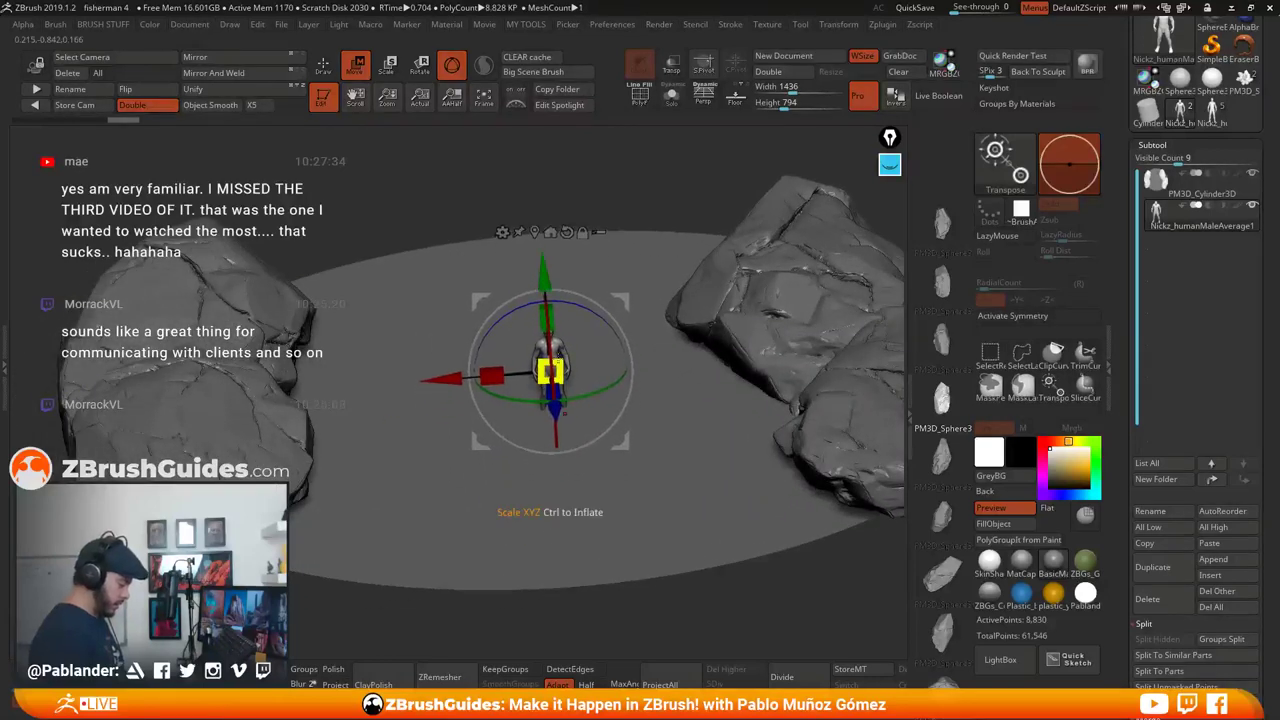
shift+drag(674, 306, 651, 274)
mouse_move(552, 262)
mouse_down()
mouse_move(556, 276)
mouse_move(685, 283)
mouse_move(720, 260)
mouse_move(665, 310)
mouse_move(715, 385)
mouse_move(690, 315)
mouse_move(718, 300)
mouse_move(728, 352)
mouse_move(734, 341)
mouse_move(700, 368)
mouse_move(596, 404)
mouse_move(706, 340)
mouse_up()
key(q)
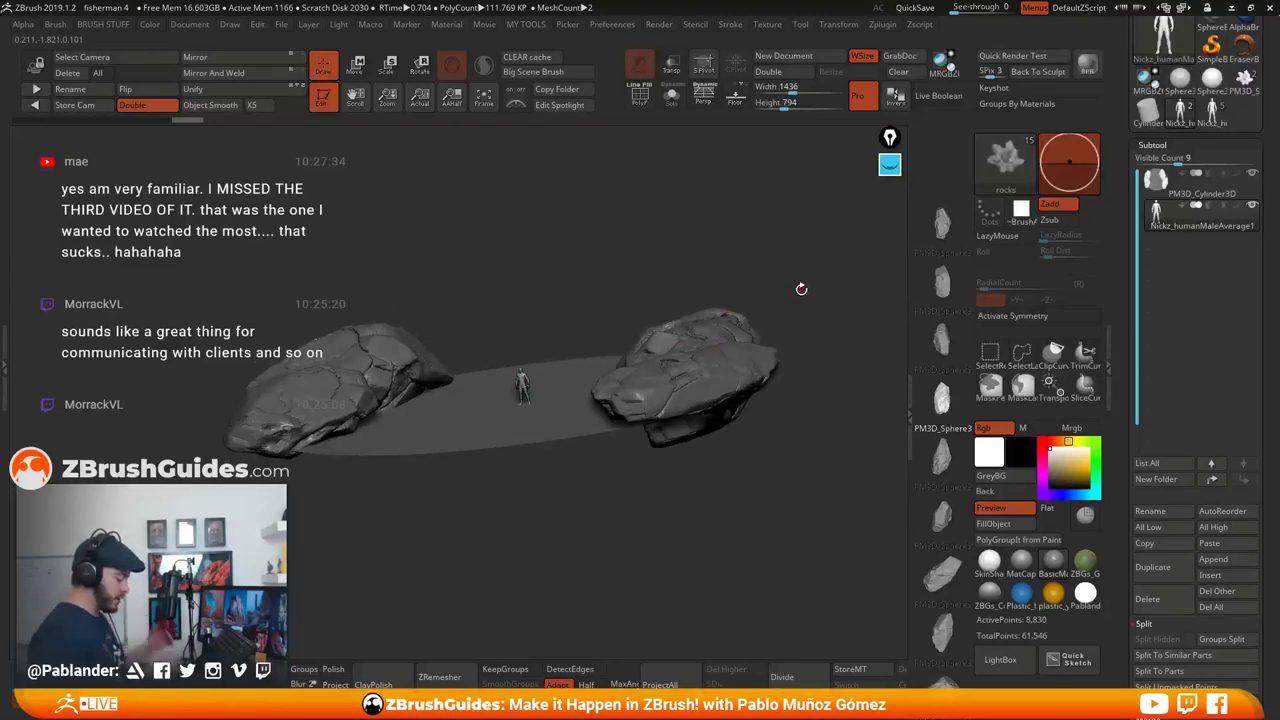
Insert a fifth rock mesh into the PM3D_Cylinder3D subtool behind the right-hand wall and roughly position it with the gizmo
drag(464, 418, 742, 474)
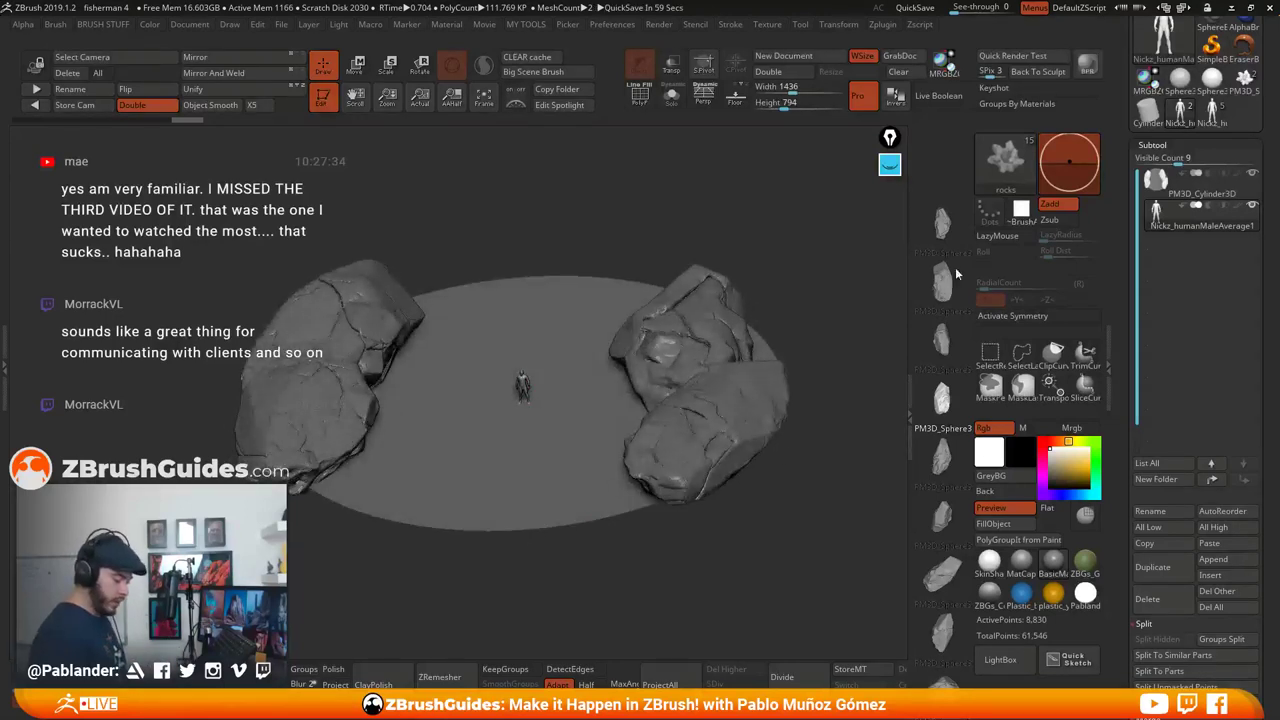
scroll(945, 383, up, 2)
click(1199, 195)
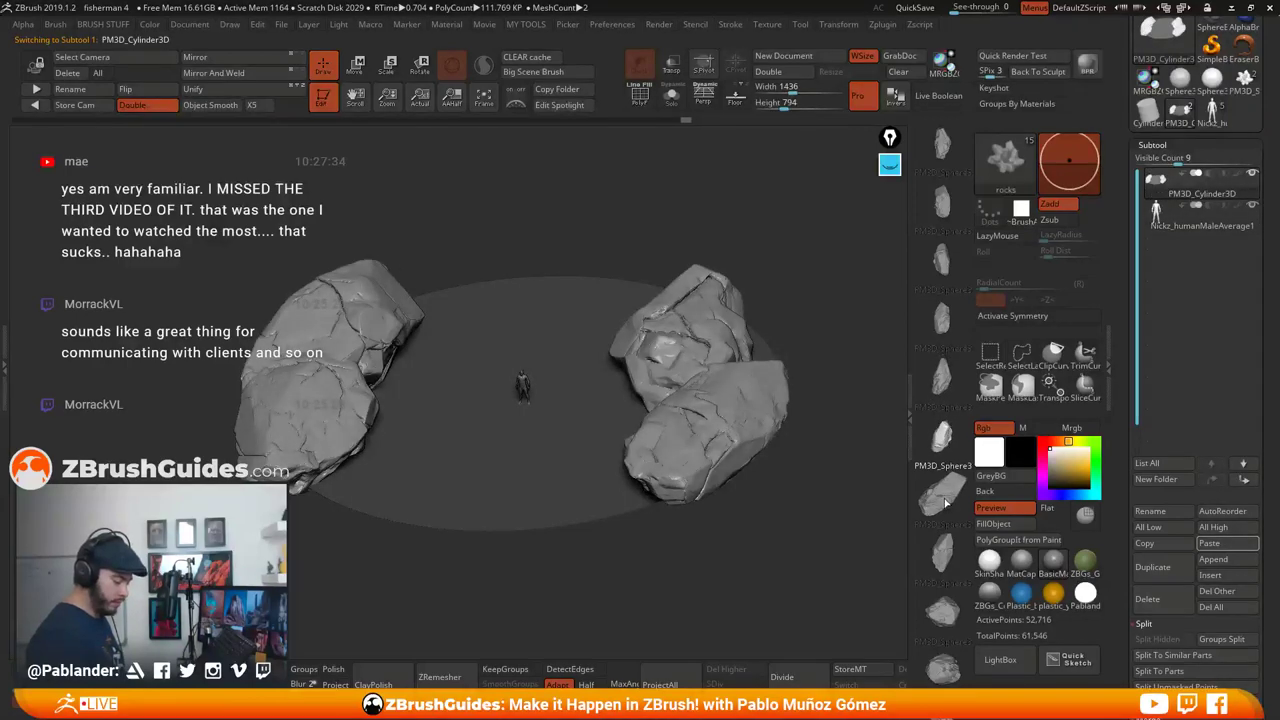
drag(766, 349, 786, 287)
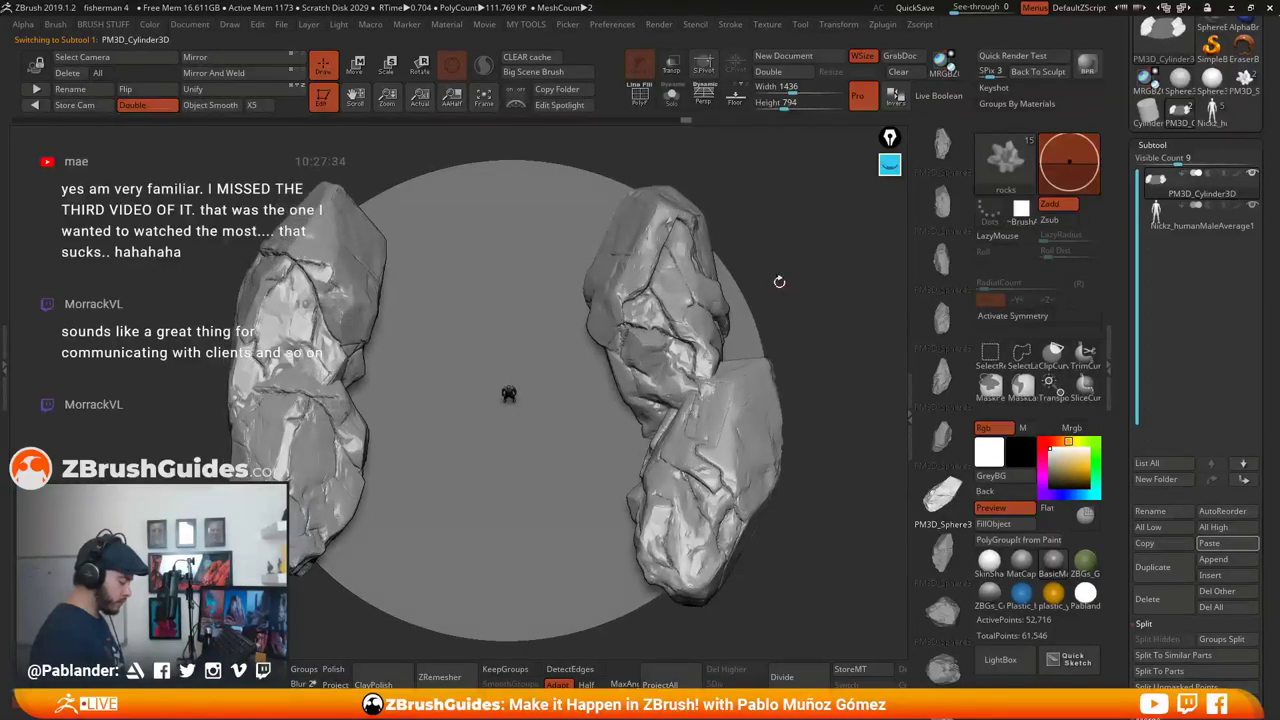
drag(570, 208, 571, 238)
click(363, 74)
alt+drag(476, 236, 463, 318)
drag(550, 326, 560, 250)
drag(533, 299, 606, 299)
drag(730, 254, 738, 178)
alt+drag(592, 144, 618, 226)
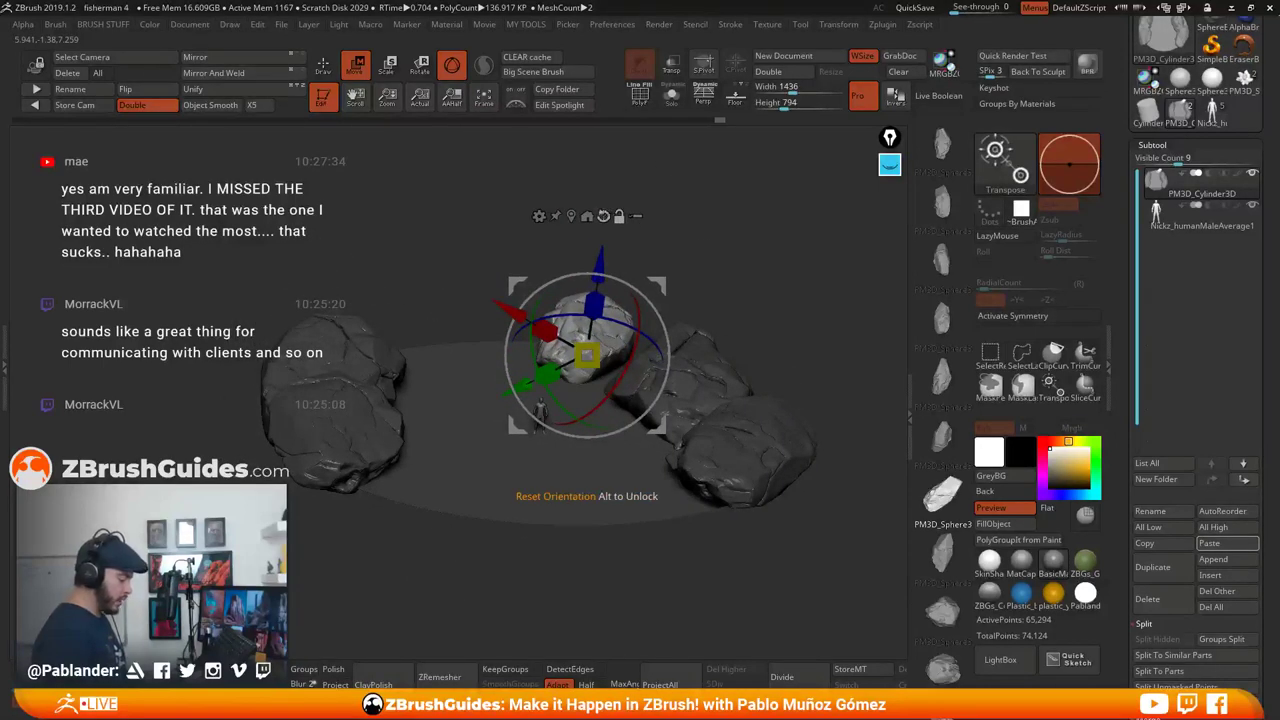
Reset the gizmo orientation, refine the fifth rock's shape, rotation and placement to curve the right-hand wall inward, and return to Draw mode
click(603, 216)
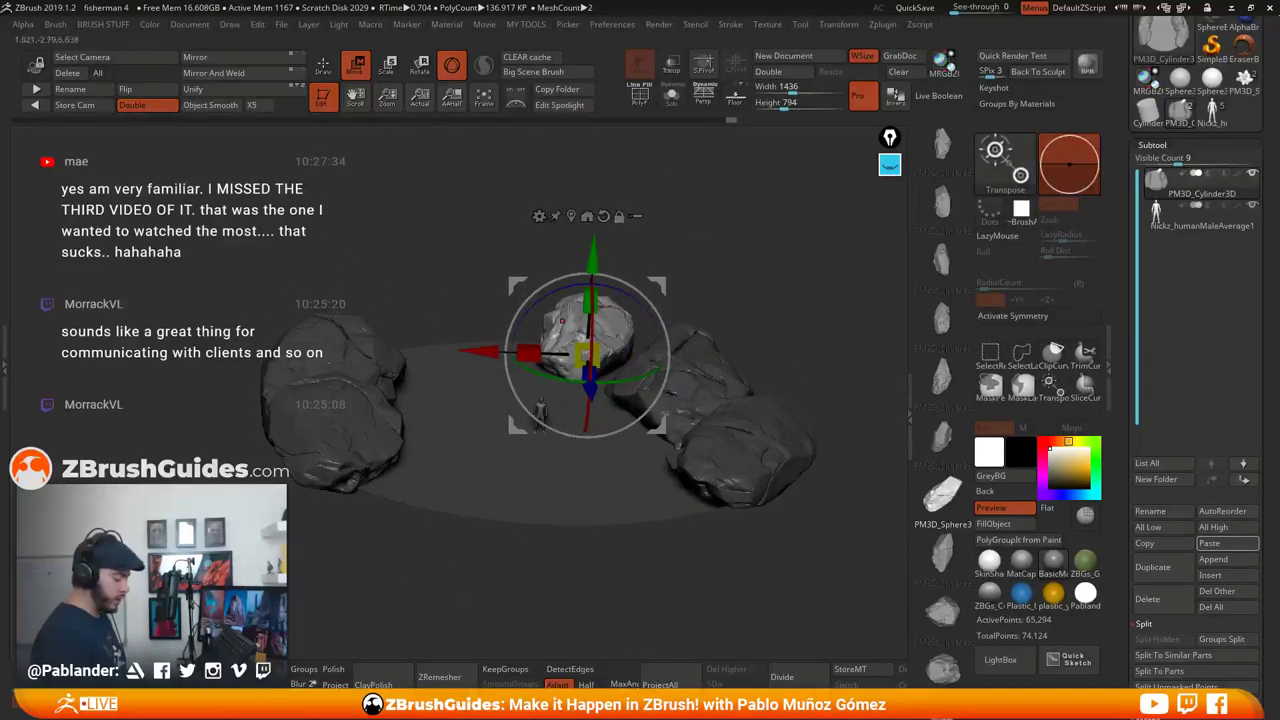
drag(472, 371, 430, 346)
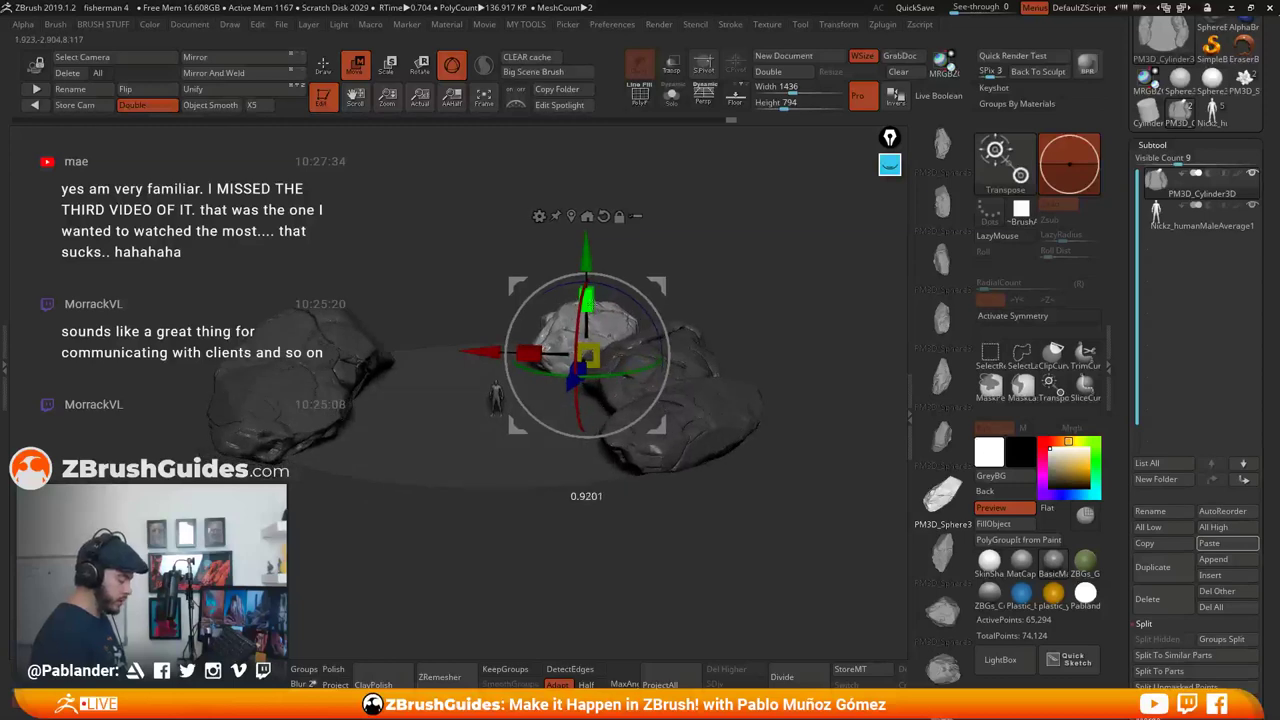
drag(588, 318, 588, 320)
drag(705, 262, 736, 350)
drag(592, 298, 591, 302)
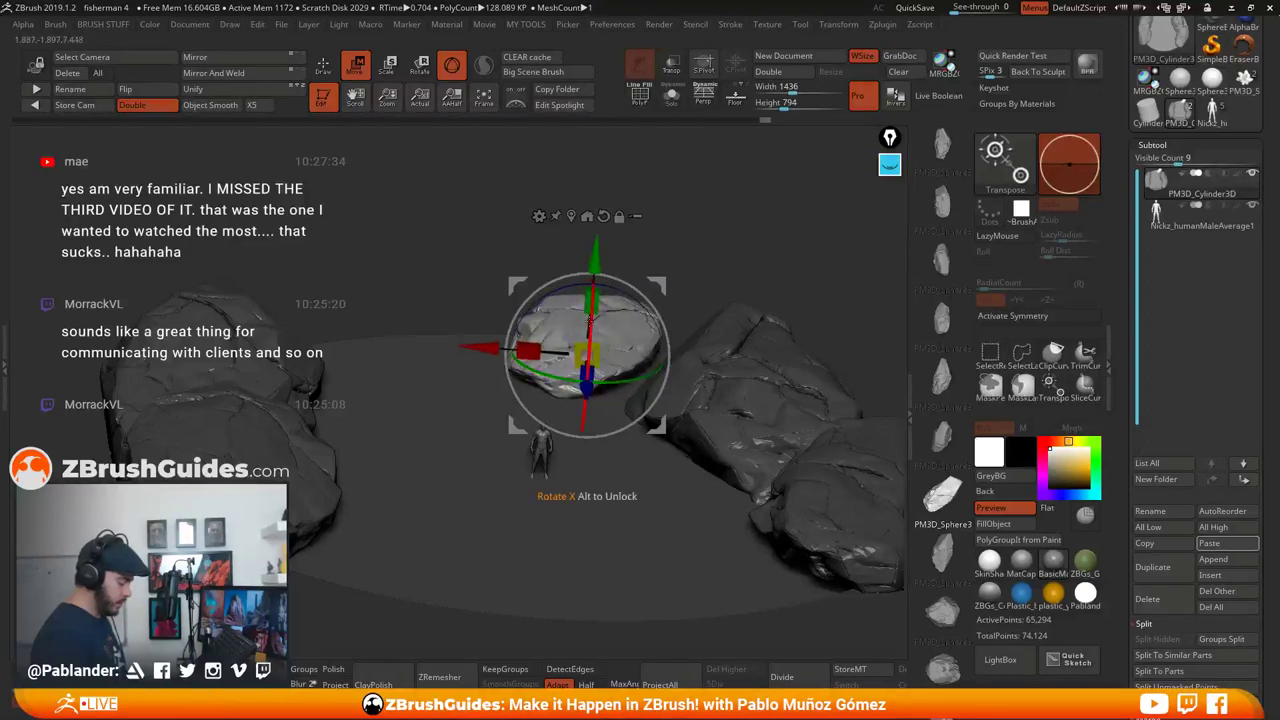
mouse_move(676, 340)
mouse_down()
mouse_move(667, 289)
mouse_move(692, 345)
mouse_up()
drag(672, 290, 657, 289)
drag(742, 275, 750, 304)
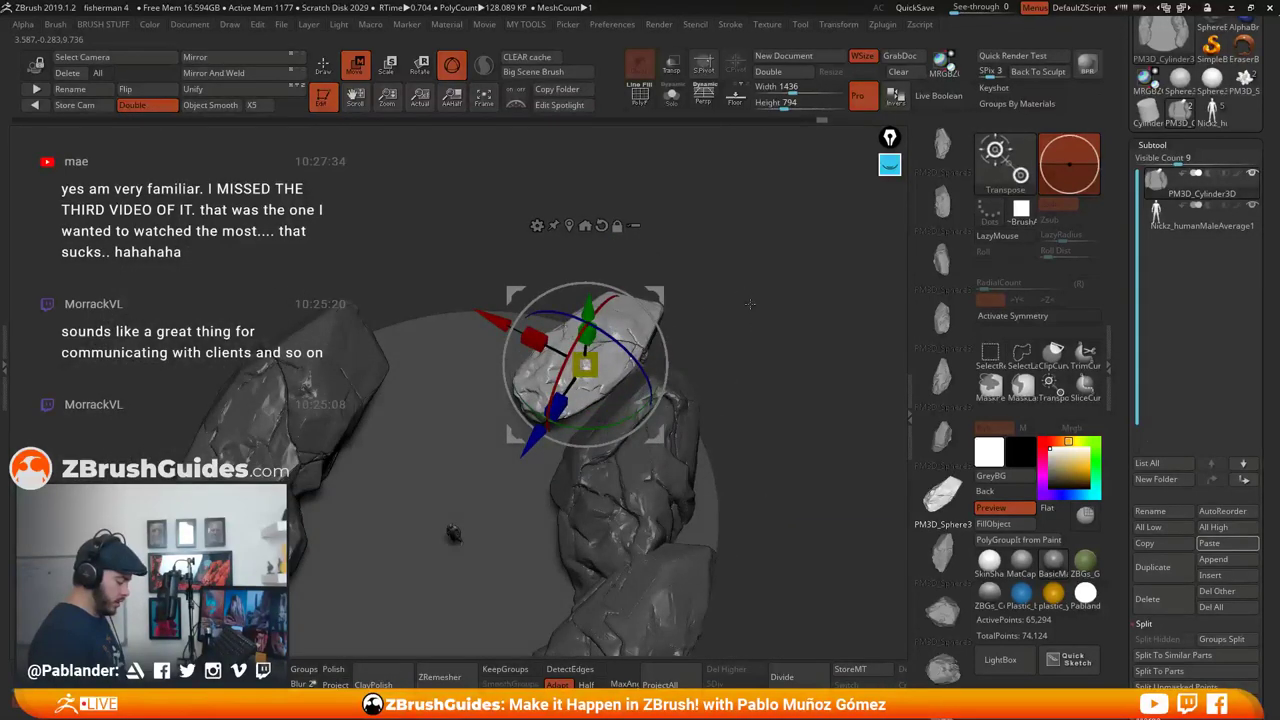
key(q)
mouse_move(750, 304)
mouse_down()
mouse_move(814, 437)
mouse_move(774, 343)
mouse_move(808, 437)
mouse_move(757, 440)
mouse_move(743, 300)
mouse_move(760, 343)
mouse_move(778, 327)
mouse_move(800, 390)
mouse_up()
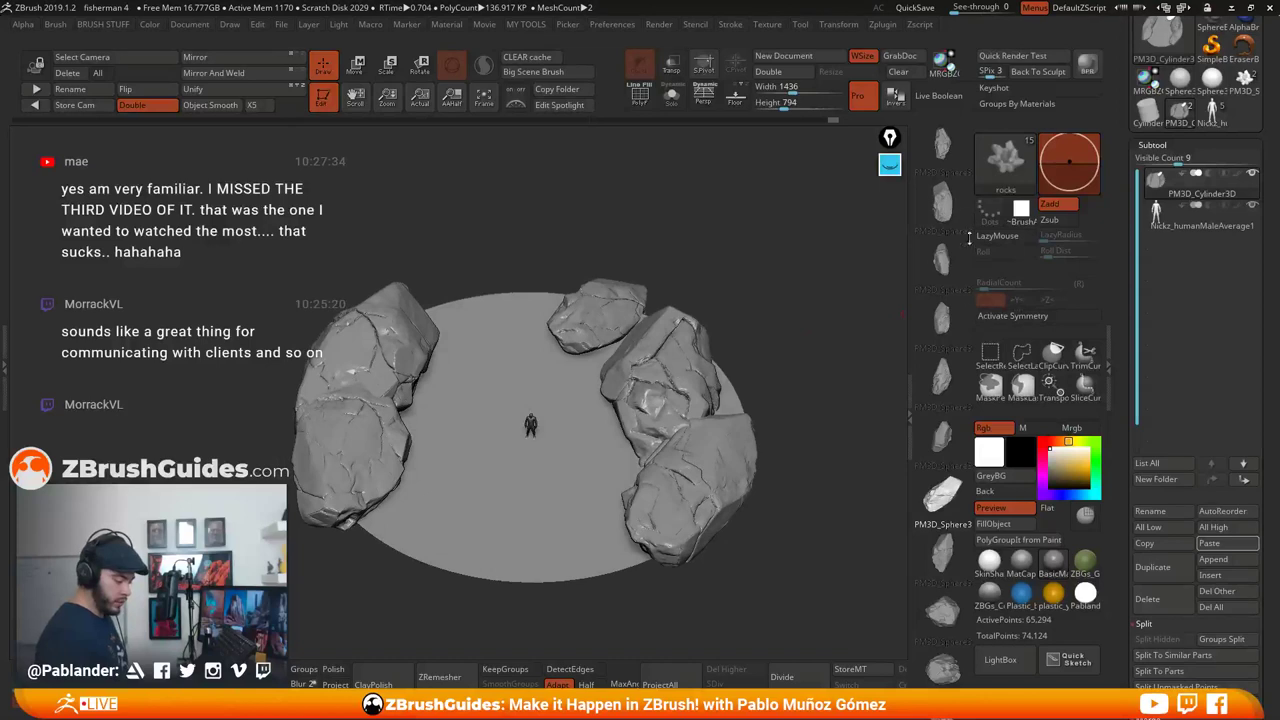
Try two alternative rock meshes at the back of the canyon, undoing each placement
click(941, 378)
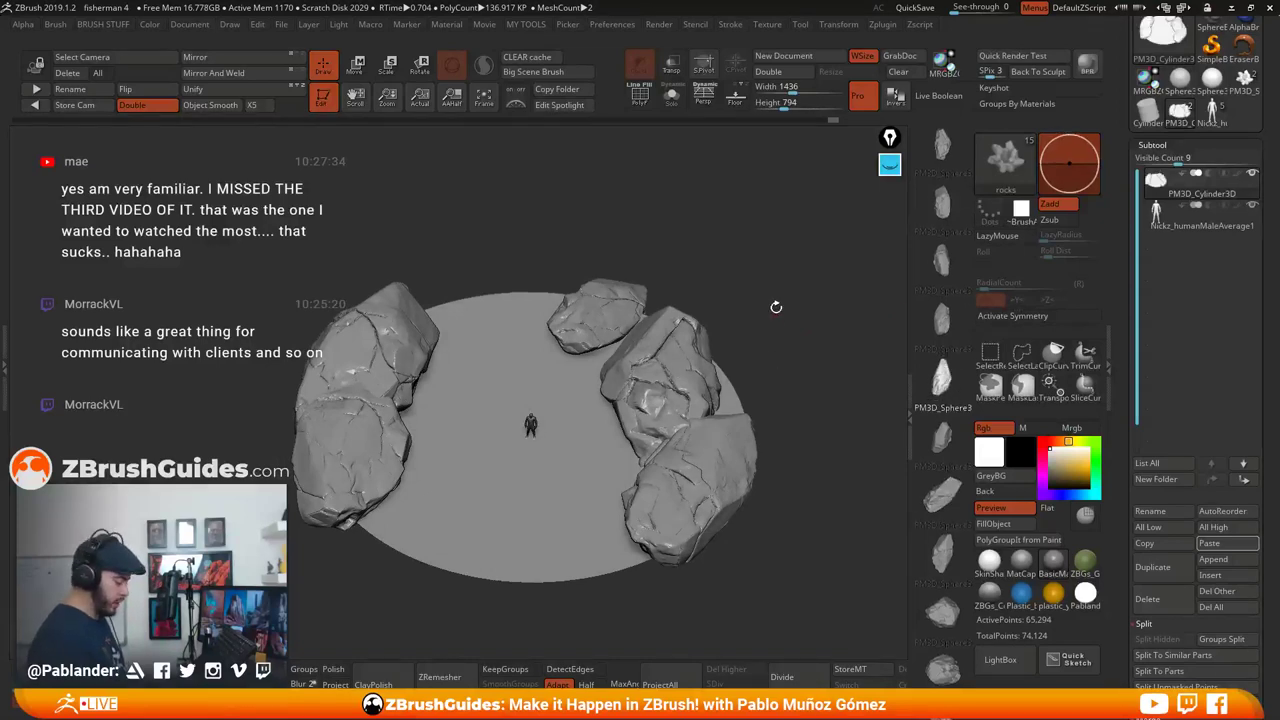
drag(503, 356, 520, 392)
key(ctrl+z)
click(942, 325)
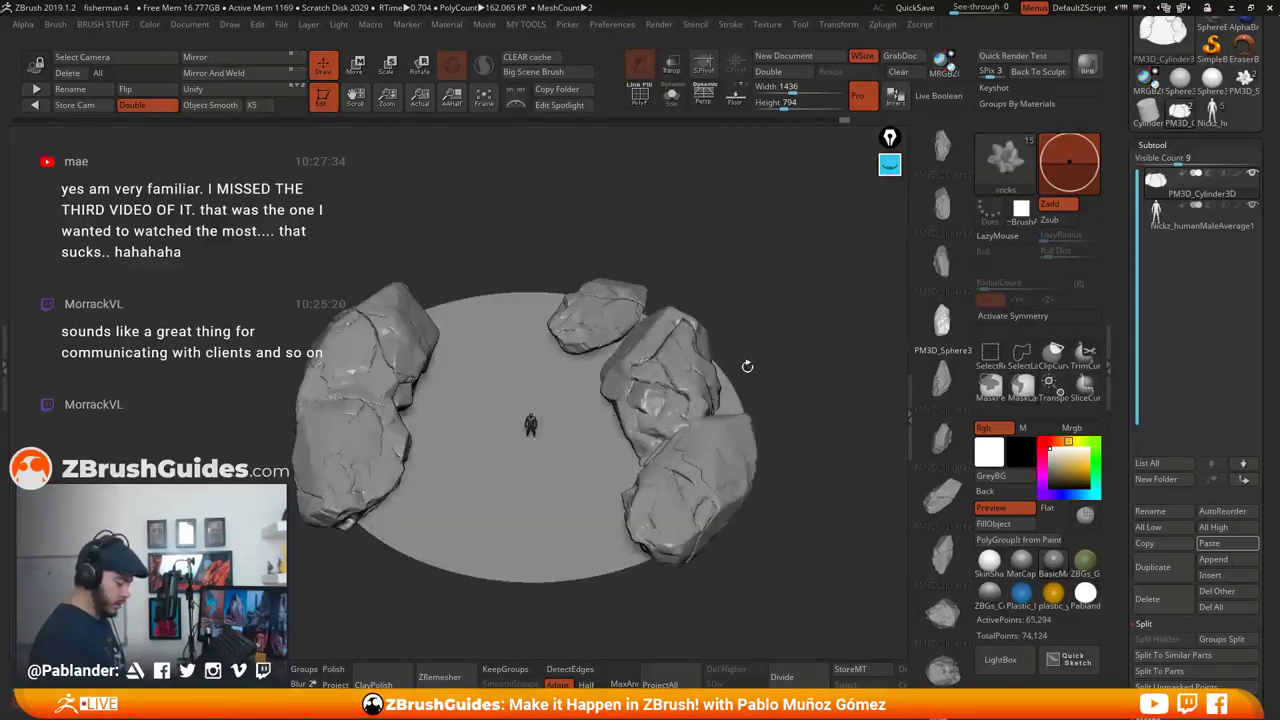
drag(494, 347, 530, 385)
Insert a tall, narrow rock mesh behind the left-hand wall and roughly move and tilt it with the gizmo
click(941, 437)
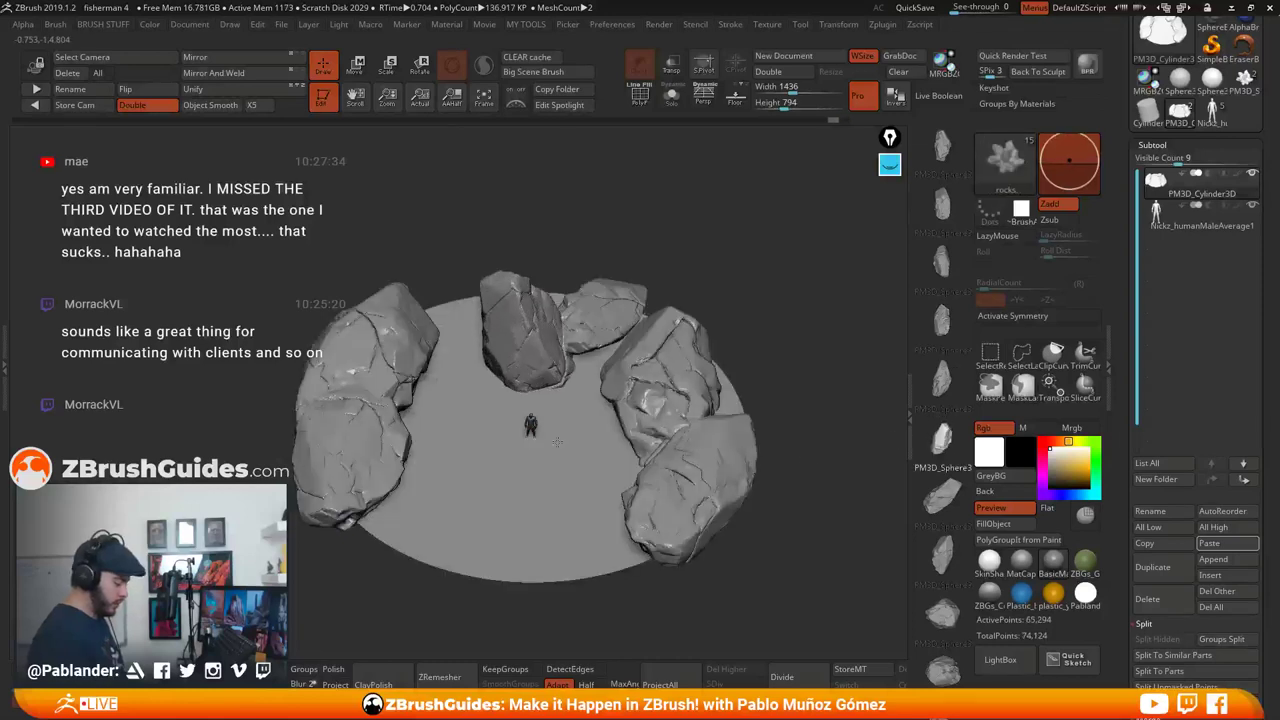
key(ctrl+z)
right_drag(600, 318, 632, 361)
drag(452, 317, 471, 393)
mouse_move(690, 400)
right_down()
mouse_move(728, 246)
mouse_move(690, 283)
mouse_move(591, 223)
mouse_move(662, 250)
right_up()
key(w)
alt+right_drag(662, 250, 700, 264)
drag(700, 265, 599, 369)
drag(565, 325, 578, 313)
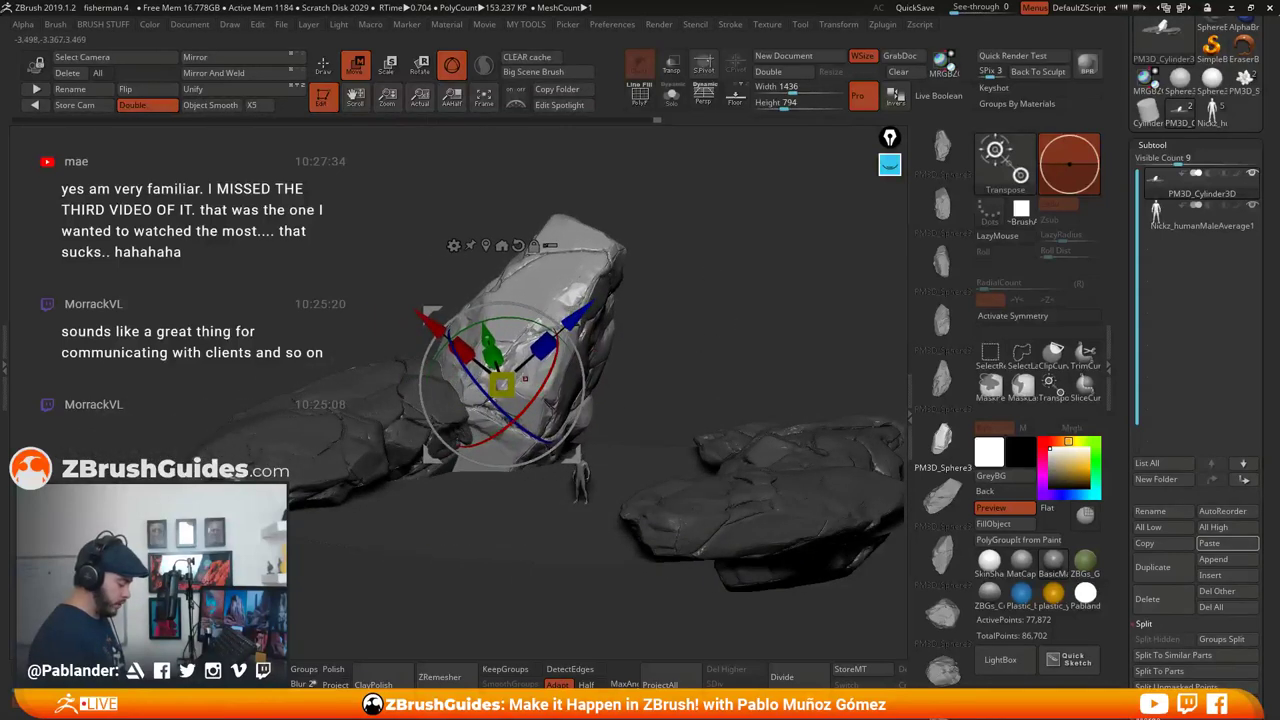
Refine the tall rock's rotation and placement so it leans out above the left-hand wall, and return to Draw mode
drag(462, 350, 466, 353)
drag(578, 317, 584, 311)
drag(490, 334, 482, 308)
mouse_move(697, 348)
mouse_down()
mouse_move(745, 316)
mouse_move(709, 334)
mouse_up()
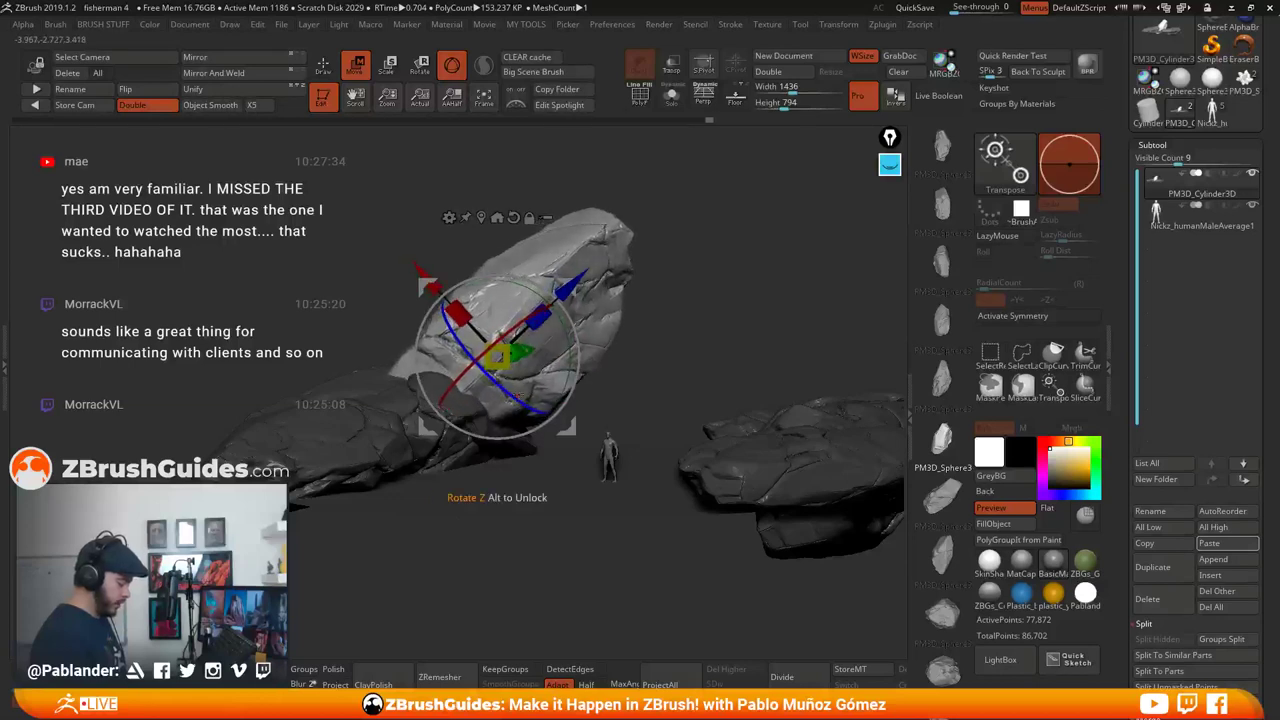
drag(532, 314, 514, 326)
drag(517, 409, 519, 410)
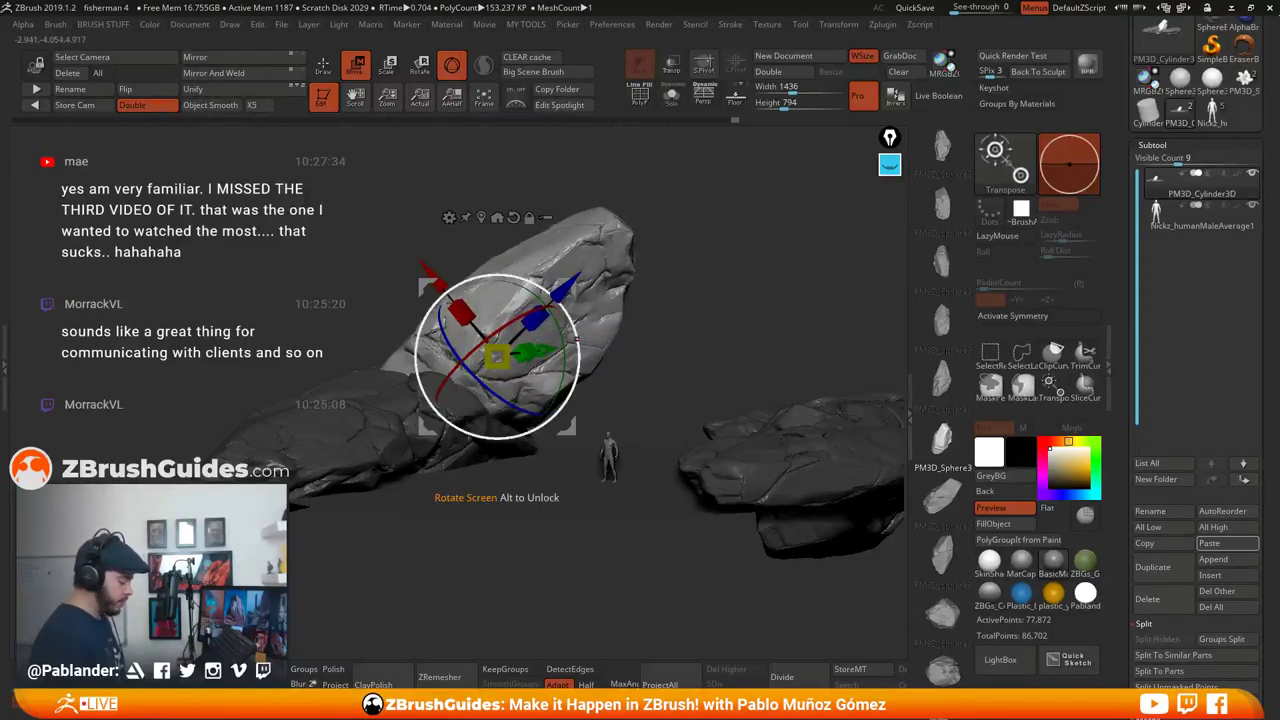
drag(687, 298, 639, 326)
drag(765, 318, 615, 345)
key(q)
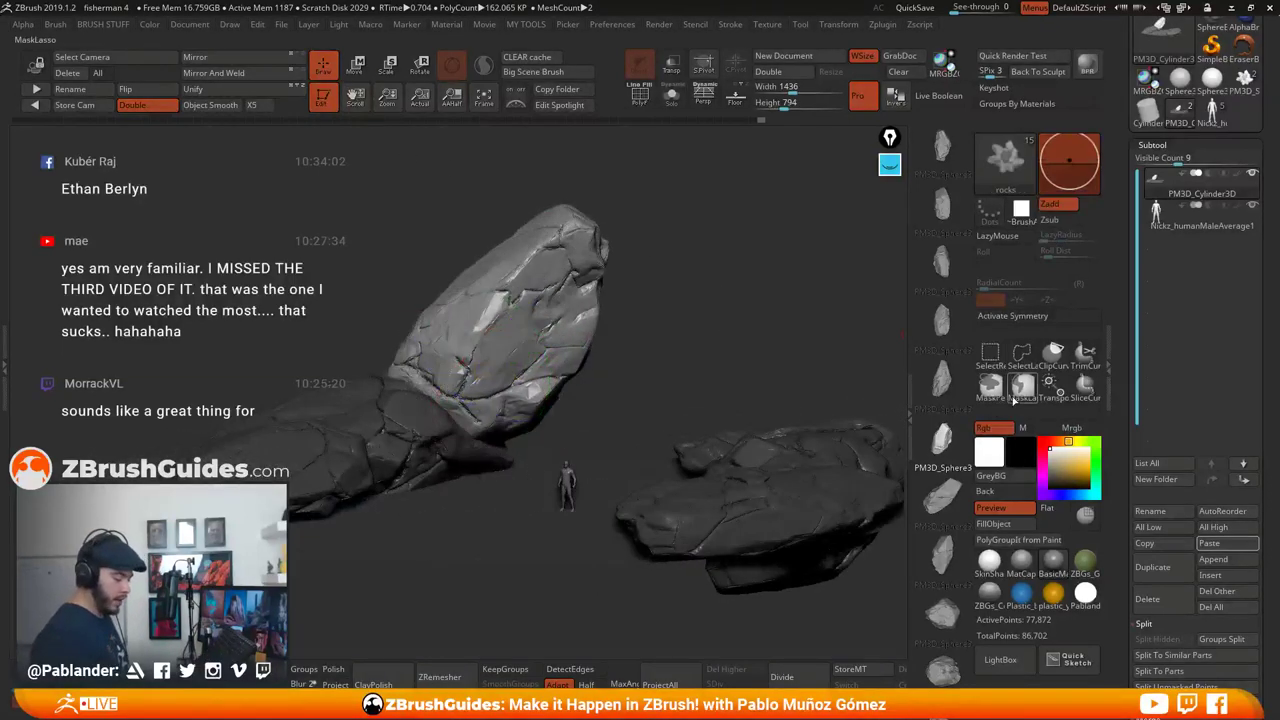
Insert a flatter rock mesh against the base of the tall leaning rock and start orienting it with the gizmo
click(943, 494)
alt+drag(672, 328, 631, 327)
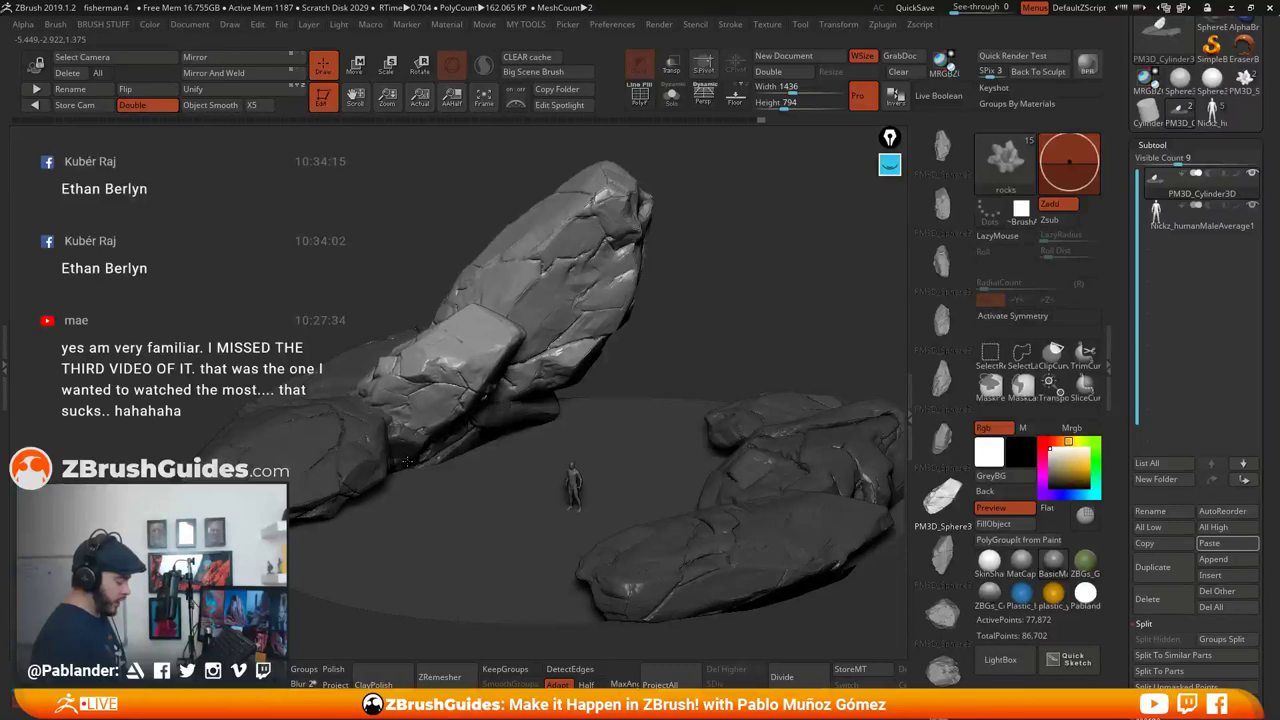
drag(402, 467, 402, 468)
key(w)
drag(506, 316, 689, 264)
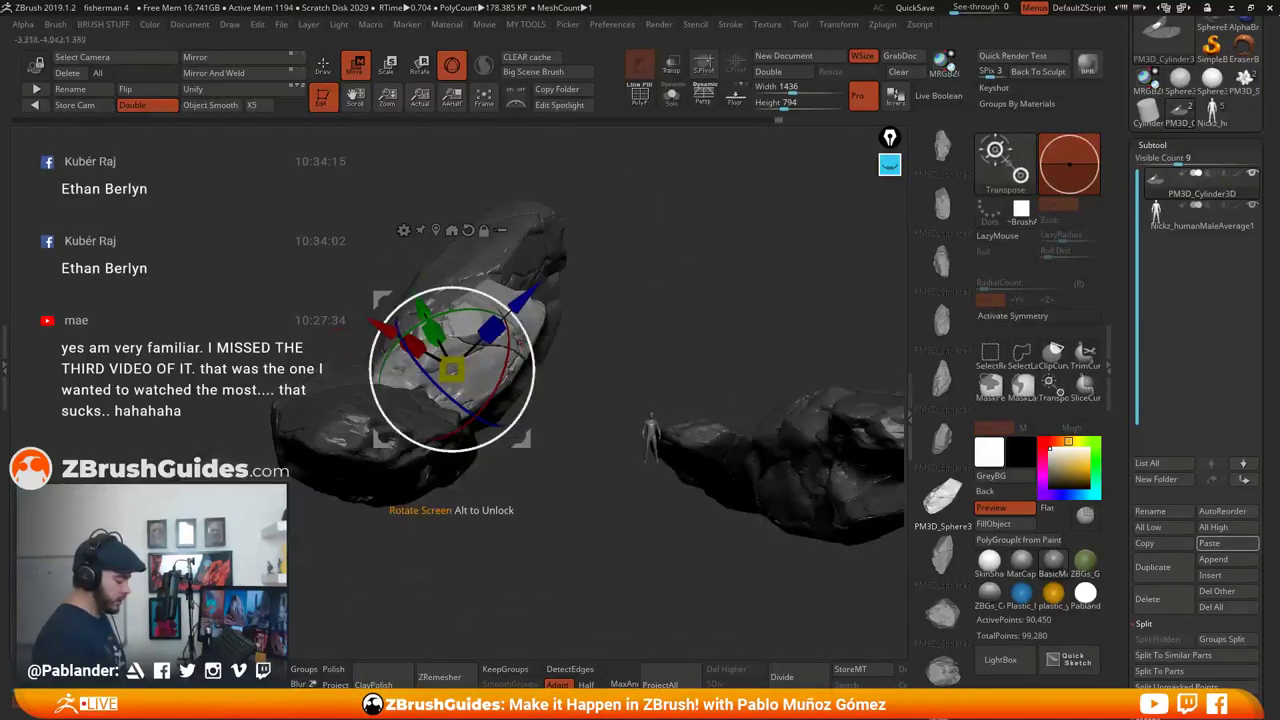
drag(513, 324, 700, 365)
drag(497, 314, 475, 316)
Rotate and shift the flatter rock to nestle against the tall rock's slope, and return to Draw mode
drag(620, 365, 502, 352)
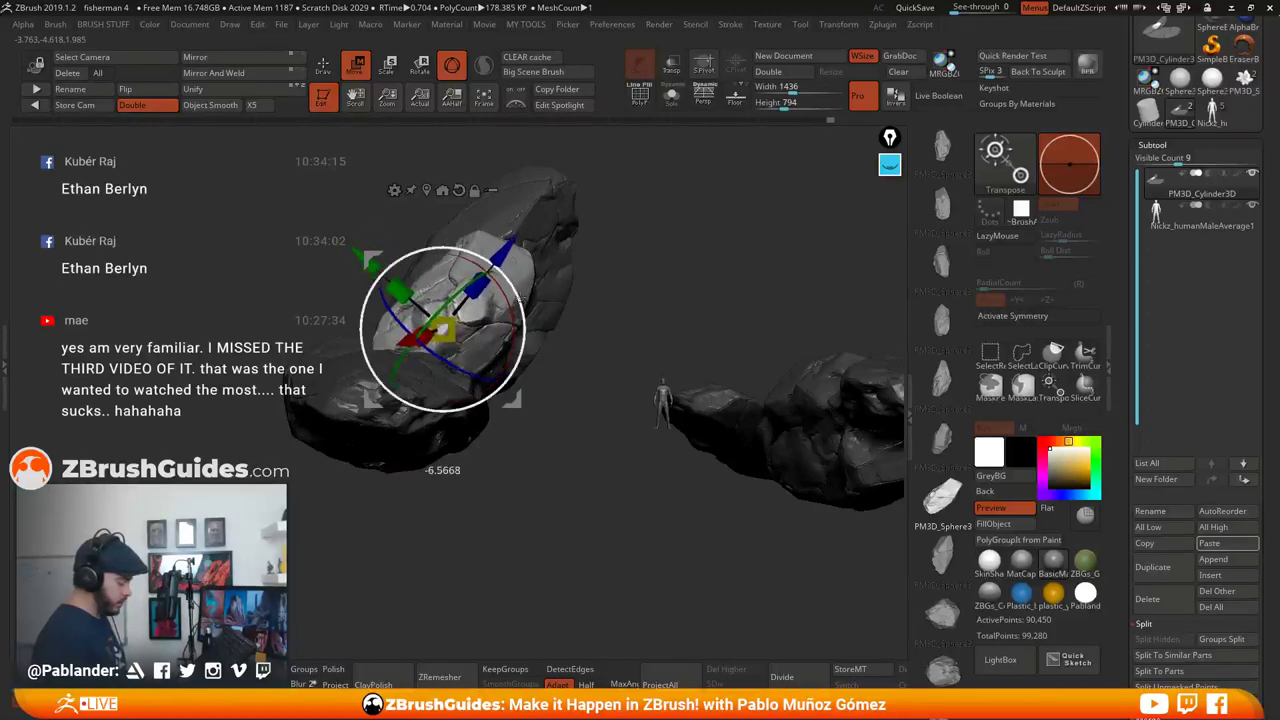
drag(492, 274, 496, 270)
drag(650, 310, 498, 362)
mouse_move(582, 240)
mouse_down()
mouse_move(545, 264)
mouse_move(545, 249)
mouse_up()
drag(262, 165, 384, 125)
key(q)
mouse_move(710, 300)
mouse_down()
mouse_move(737, 280)
mouse_move(731, 297)
mouse_move(660, 273)
mouse_up()
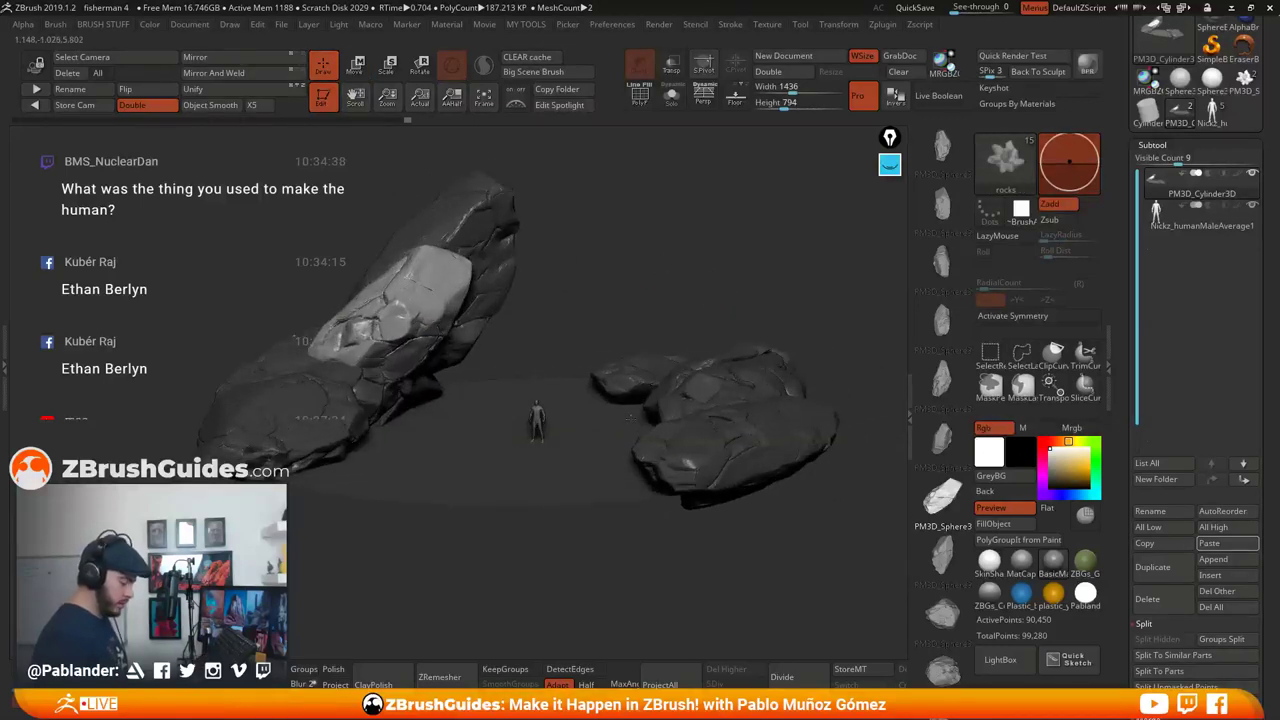
Insert a pointed rock mesh in the middle of the left-hand wall, move and rotate it to fill the gap, and return to Draw mode
click(943, 556)
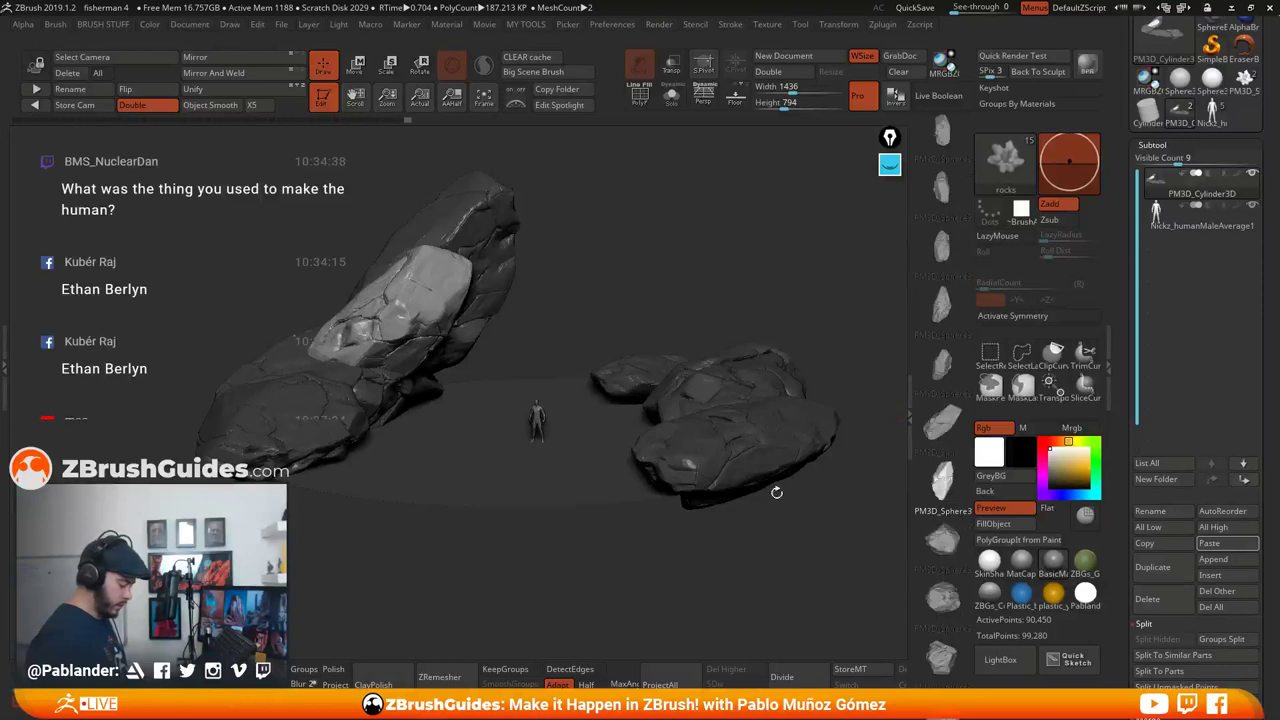
drag(643, 265, 430, 370)
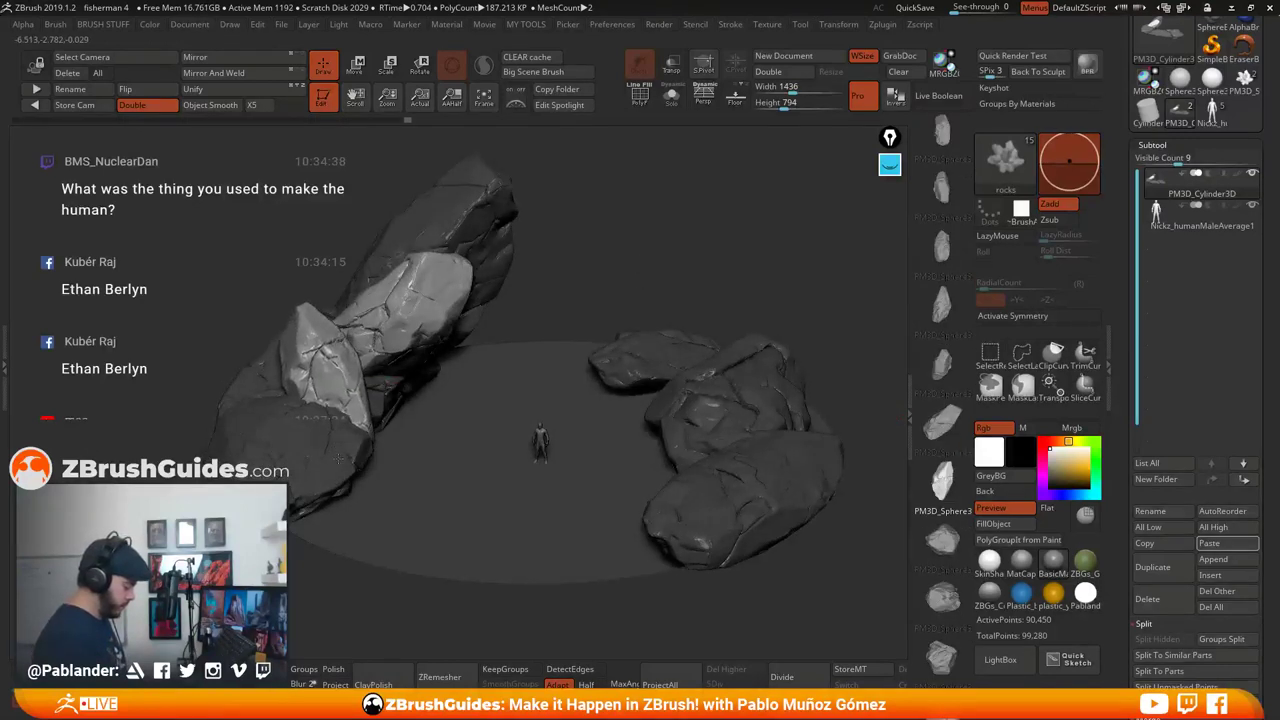
alt+click(341, 488)
key(w)
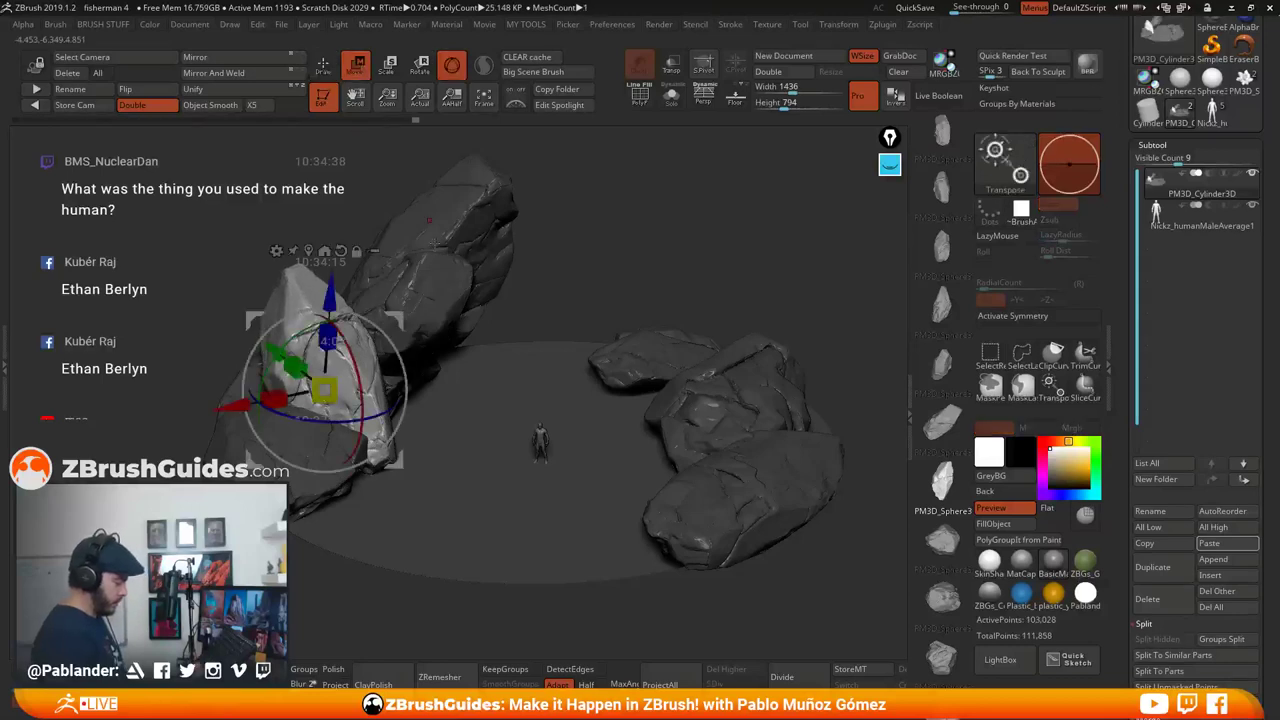
drag(316, 343, 315, 338)
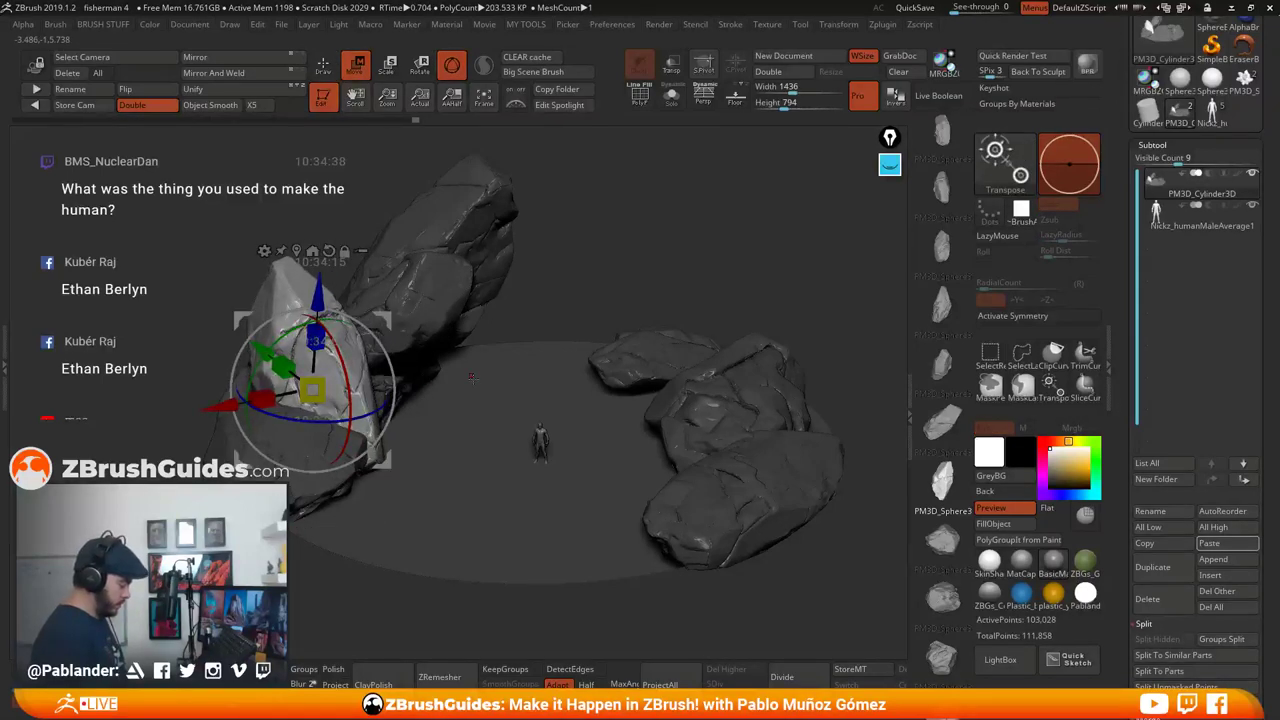
drag(393, 374, 389, 414)
drag(650, 292, 566, 252)
drag(386, 322, 386, 300)
drag(634, 228, 712, 284)
mouse_move(393, 348)
mouse_down()
mouse_move(500, 212)
mouse_move(540, 240)
mouse_move(668, 255)
mouse_move(571, 323)
mouse_move(643, 371)
mouse_move(387, 456)
mouse_up()
key(q)
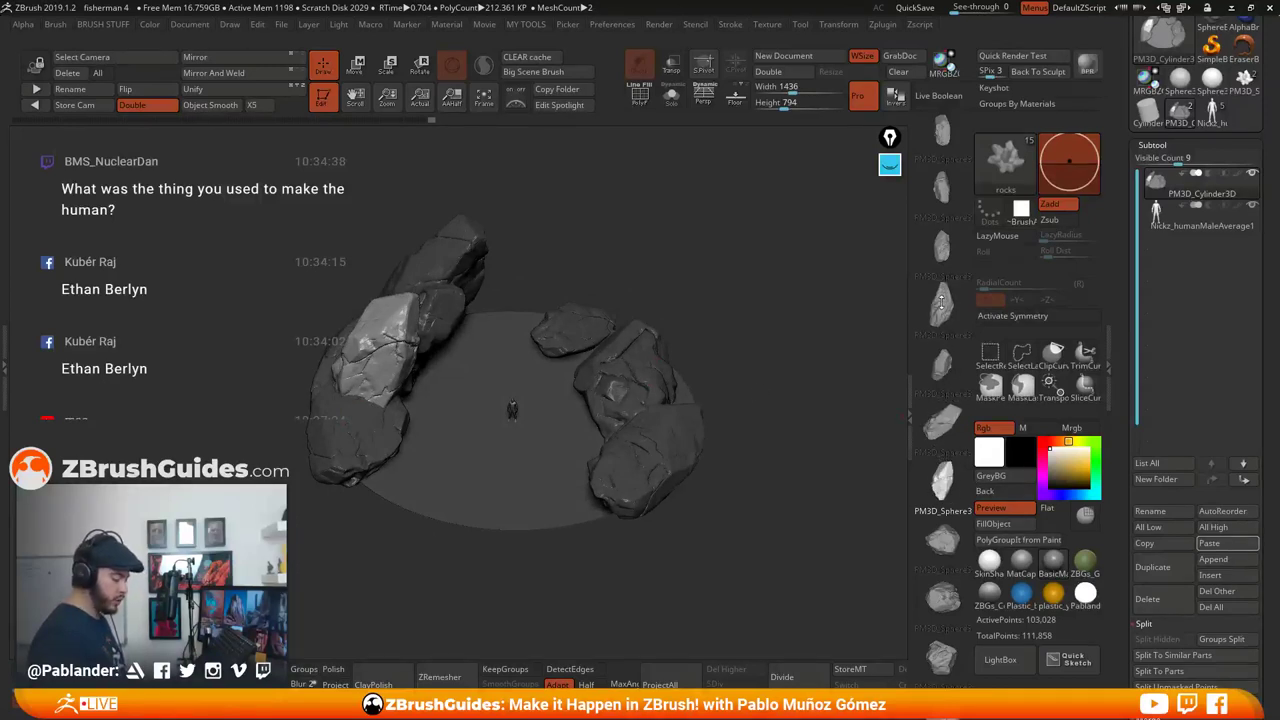
Insert another angular rock mesh on the outer side of the left-hand wall and raise it above the neighbouring rocks with the gizmo
right_drag(643, 390, 638, 392)
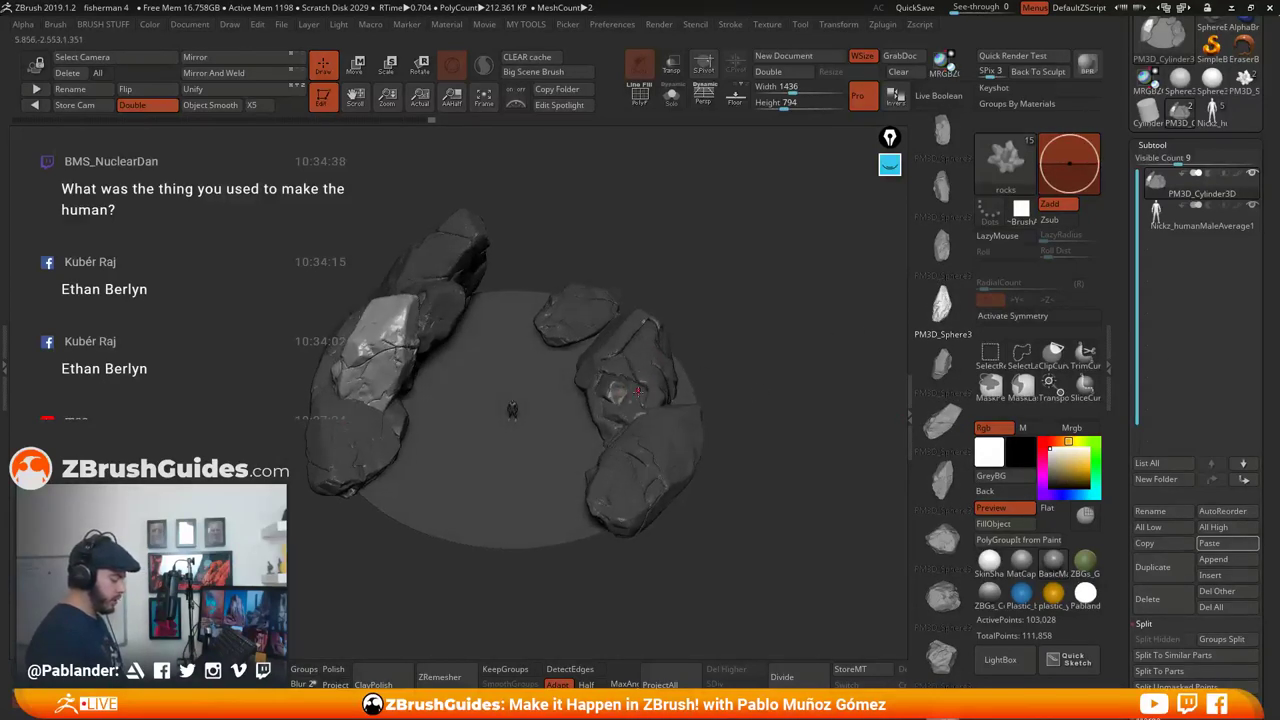
drag(628, 258, 669, 373)
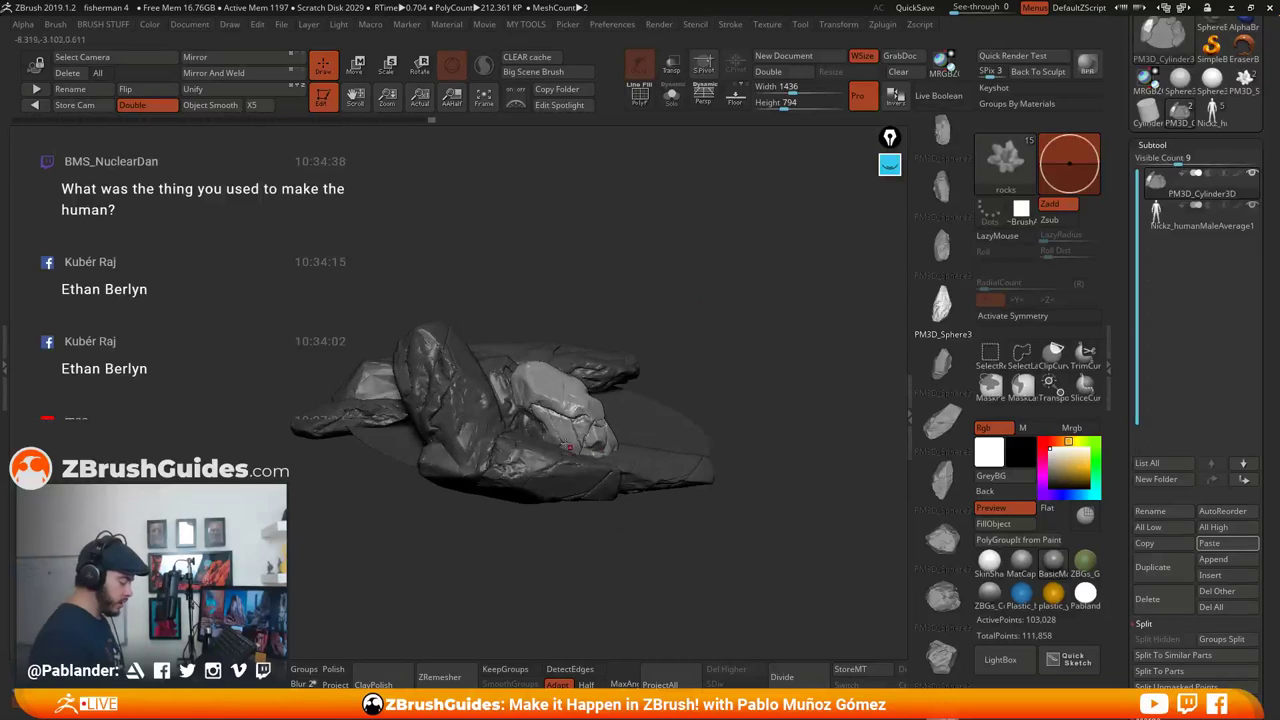
drag(521, 428, 546, 493)
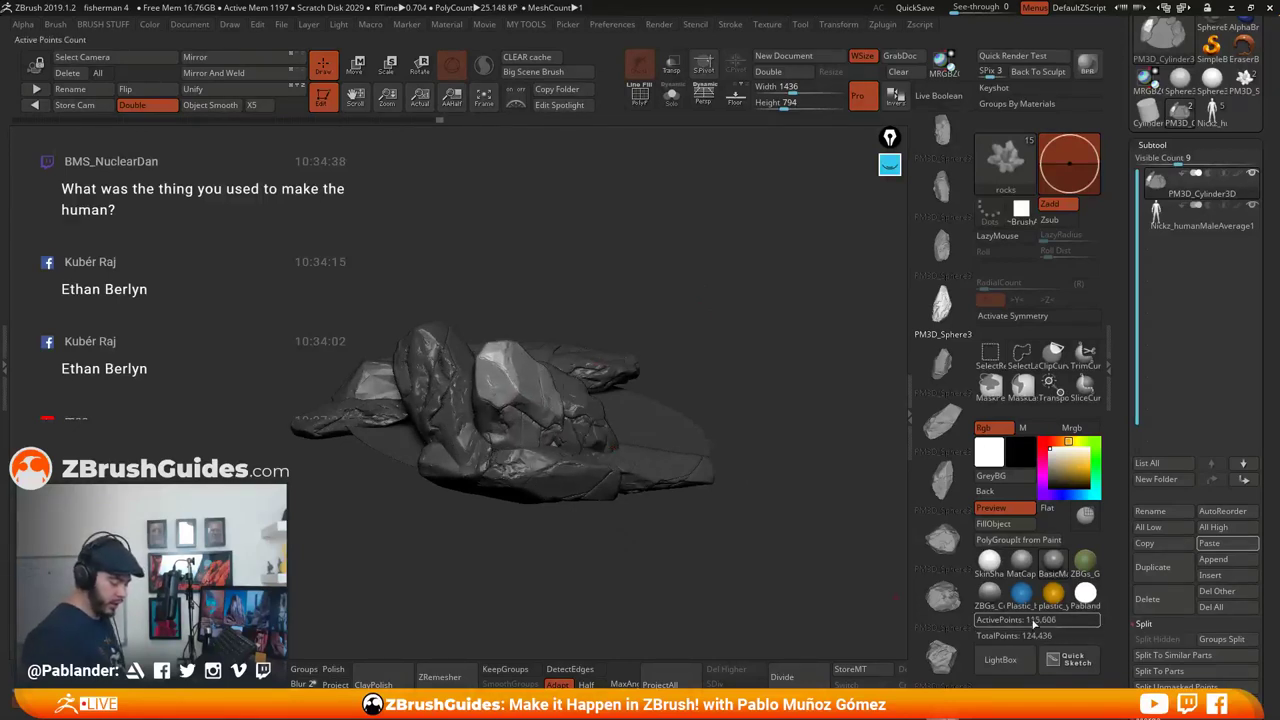
click(357, 67)
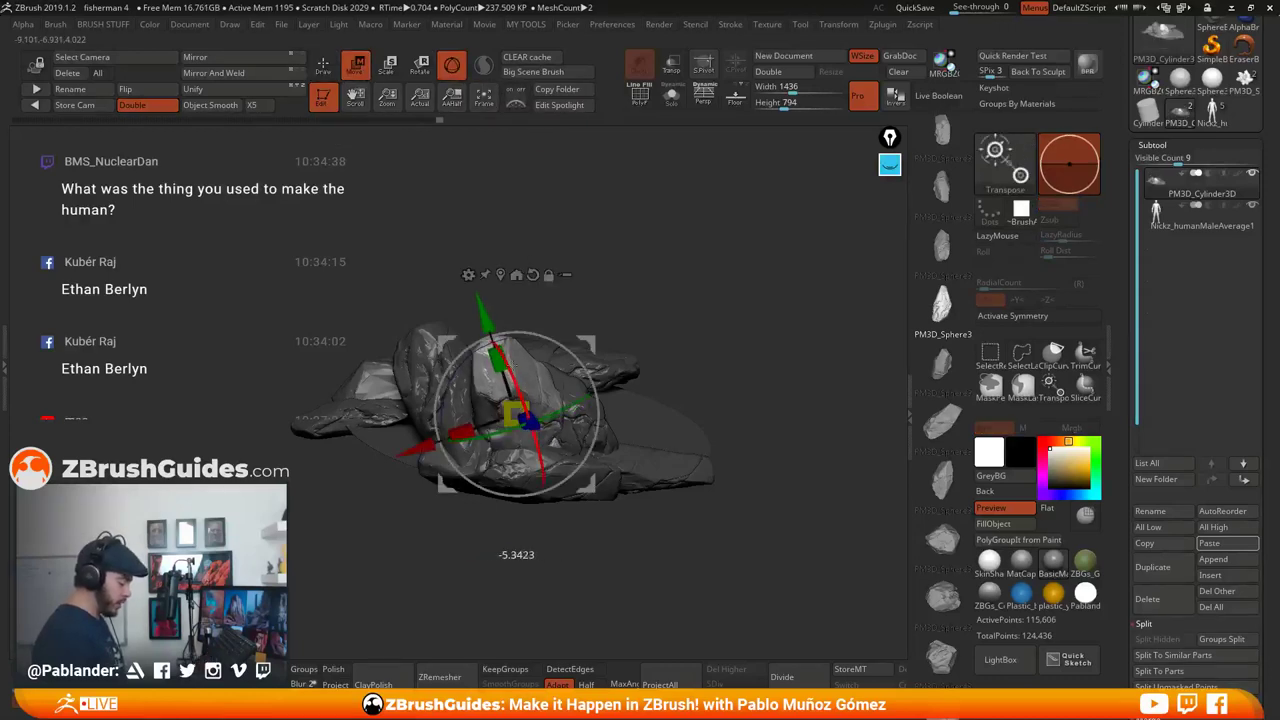
drag(542, 336, 507, 296)
drag(760, 292, 616, 278)
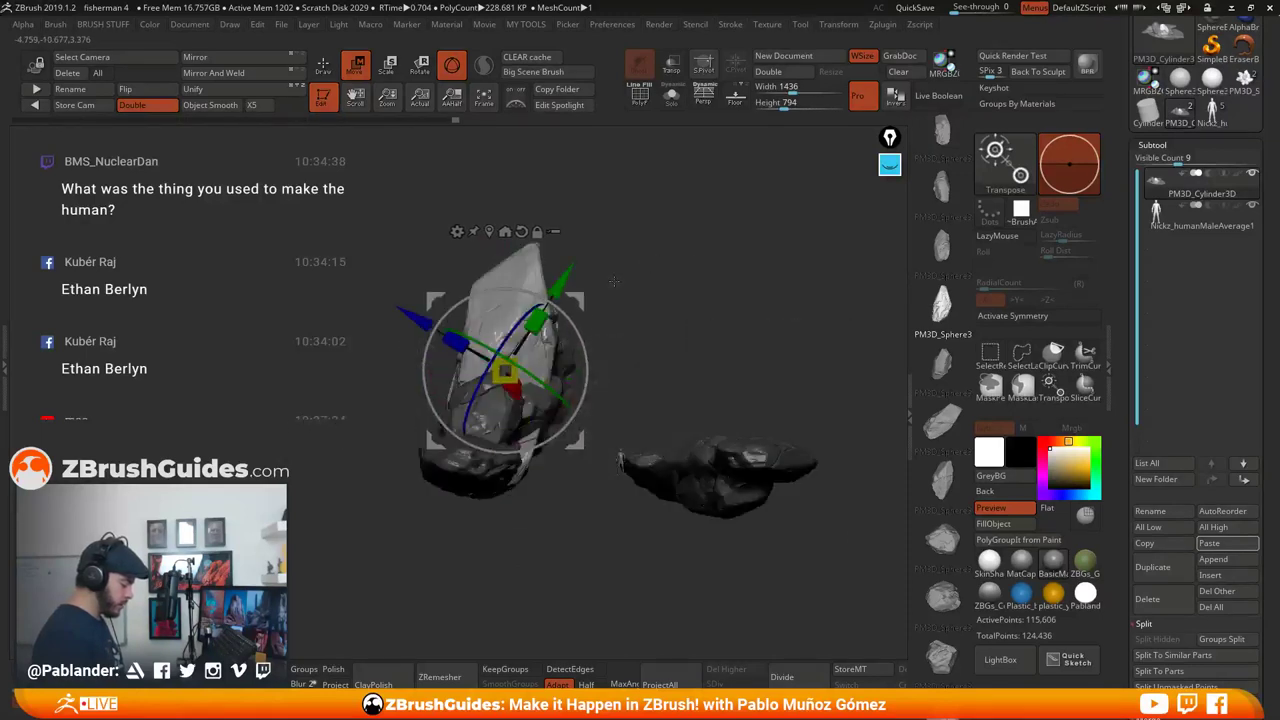
Enlarge, rotate and reposition the angular rock as the wall's towering peak, and return to Draw mode
drag(584, 322, 563, 390)
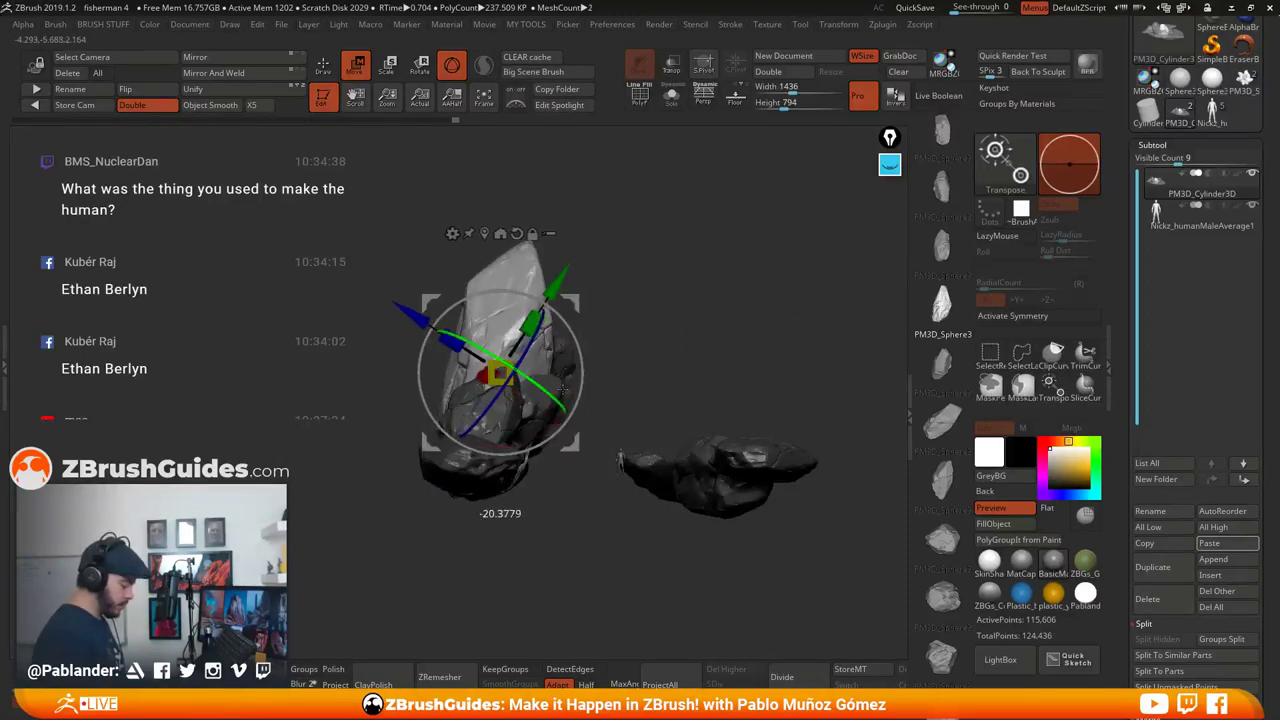
drag(669, 310, 812, 316)
drag(549, 371, 592, 370)
drag(680, 322, 750, 328)
drag(574, 302, 662, 338)
drag(531, 402, 556, 414)
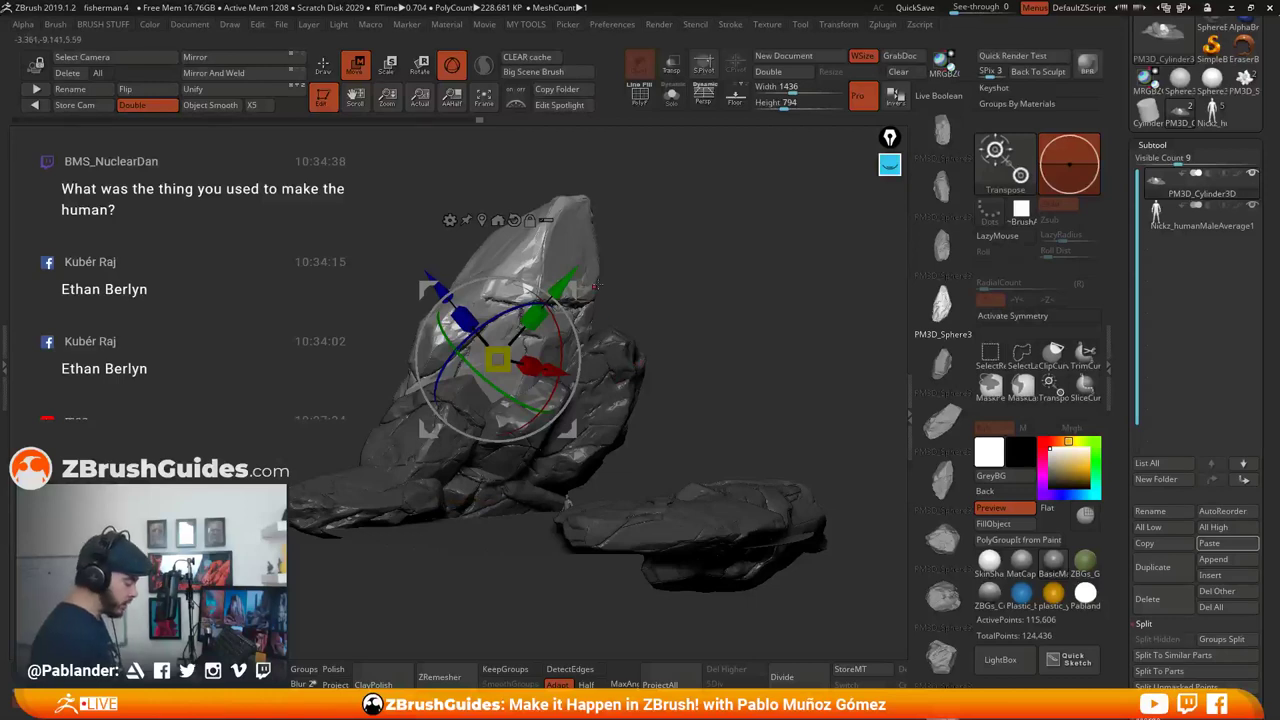
key(q)
alt+drag(694, 262, 732, 357)
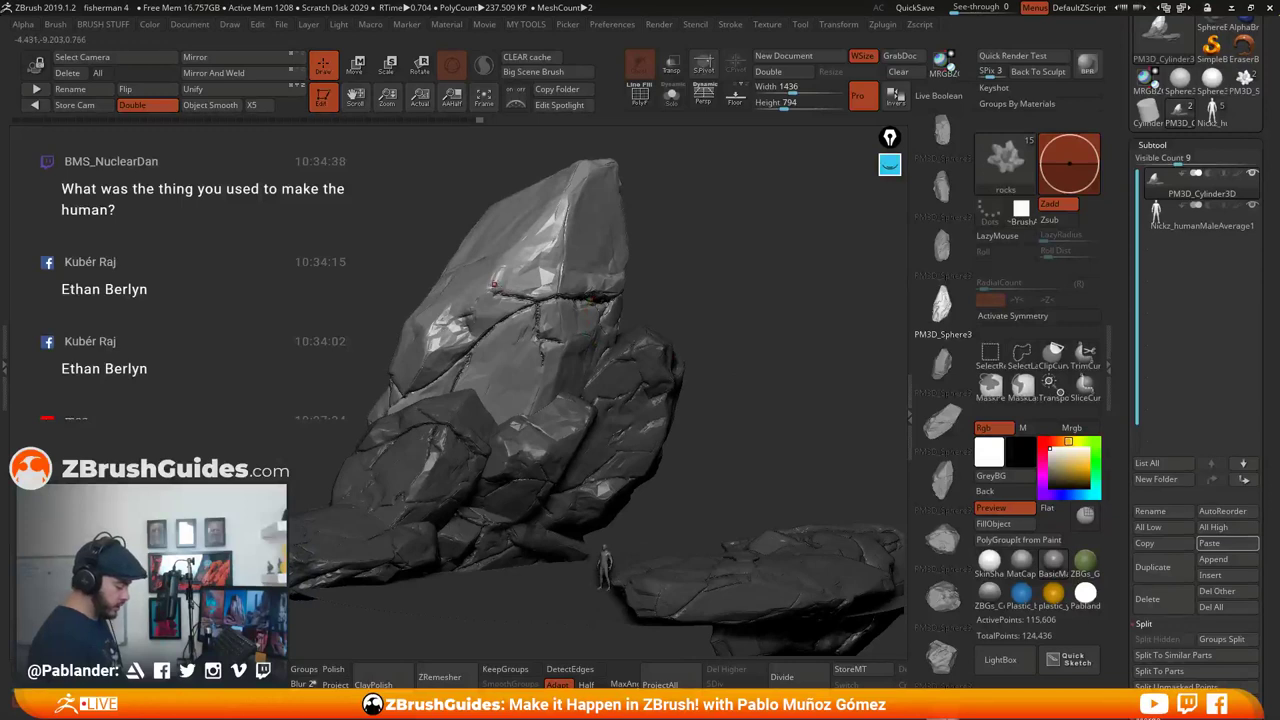
Trace the repeated crack pattern on the left-hand rocks with the pink screen annotation pen, and hide the annotations
click(889, 166)
click(887, 397)
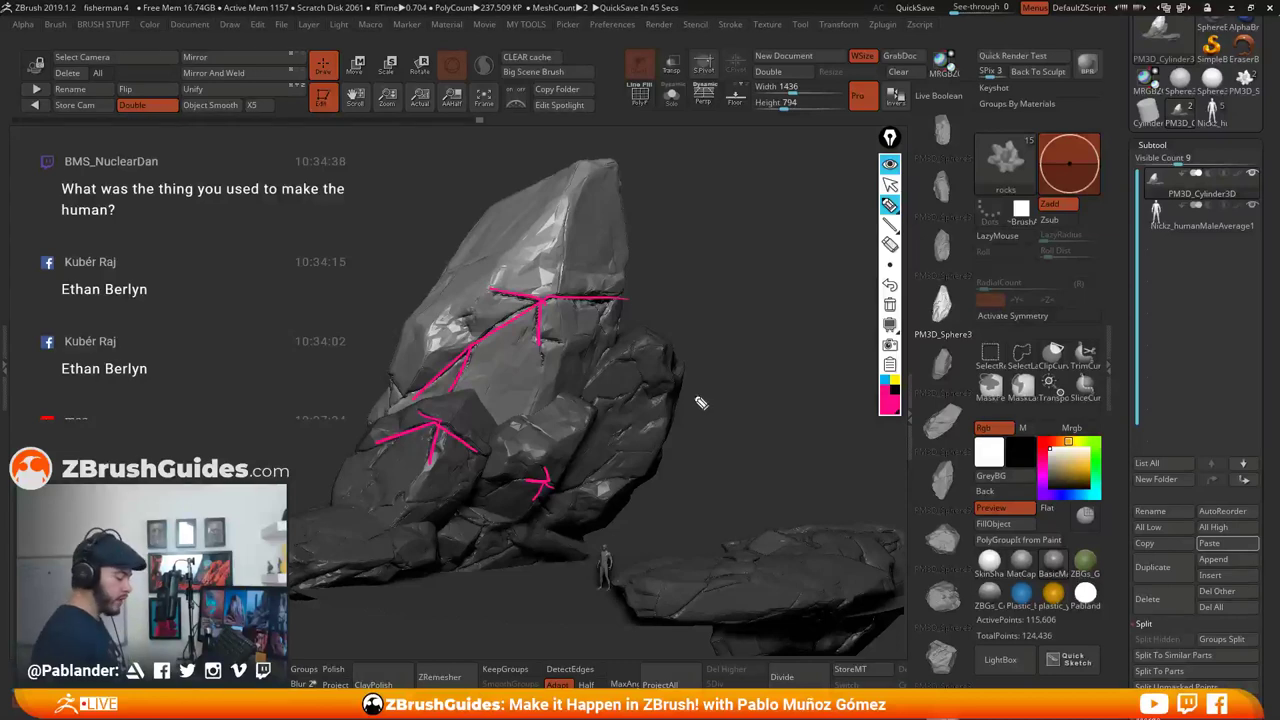
click(889, 165)
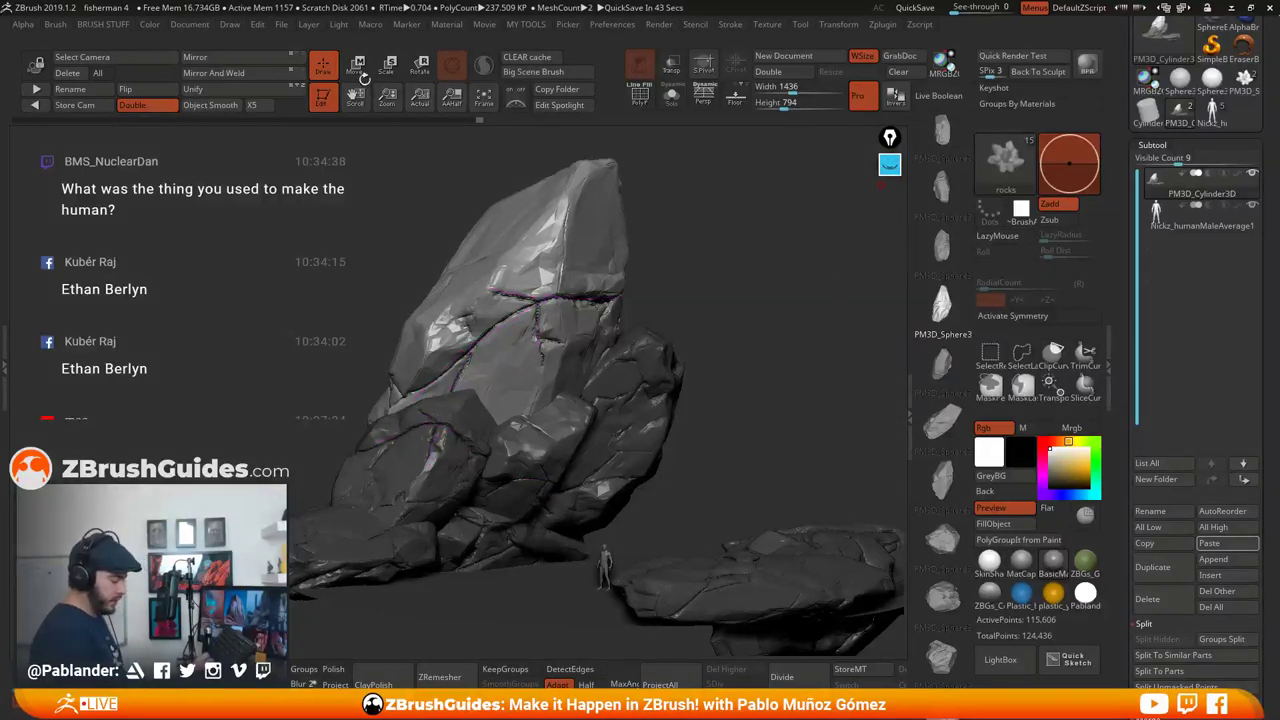
Rotate the towering rock with the gizmo to turn its repeated crack pattern away from view, and return to Draw mode
key(w)
drag(577, 352, 598, 362)
drag(686, 289, 699, 292)
drag(501, 368, 560, 357)
drag(565, 440, 560, 435)
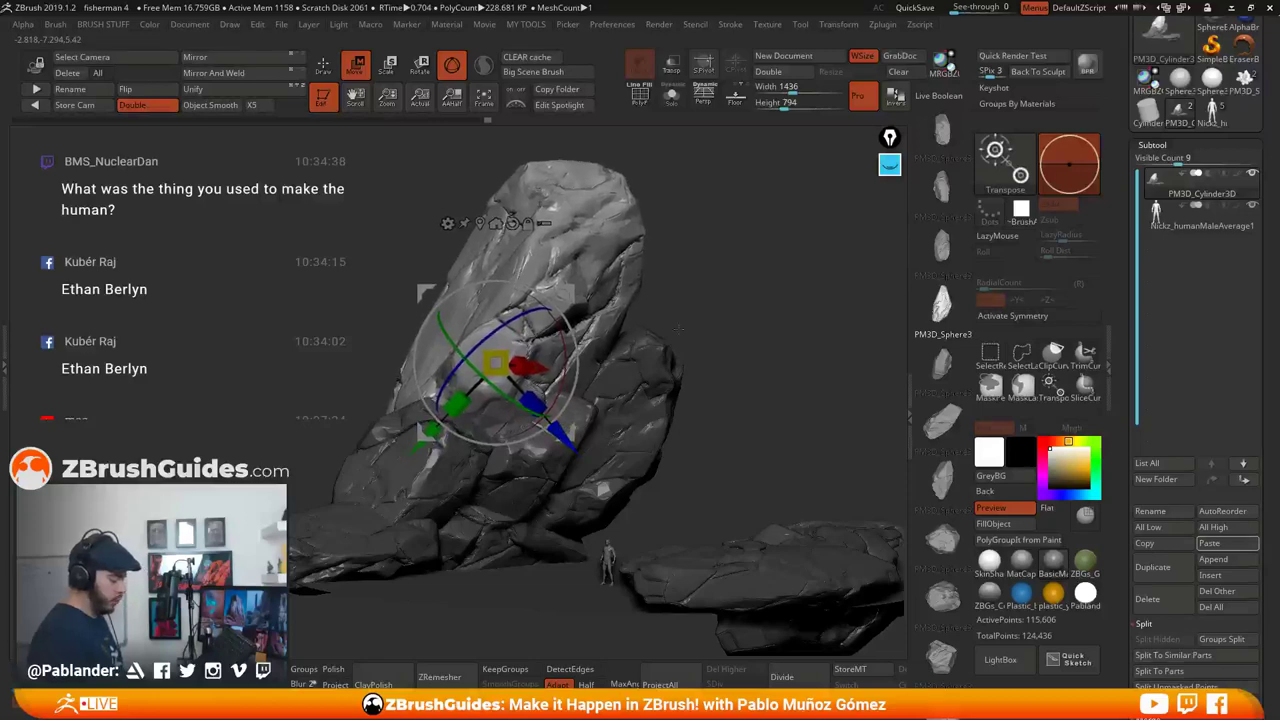
key(q)
Insert a rock mesh at the front end of the left-hand wall, raise it and rotate it with the gizmo
drag(738, 323, 723, 400)
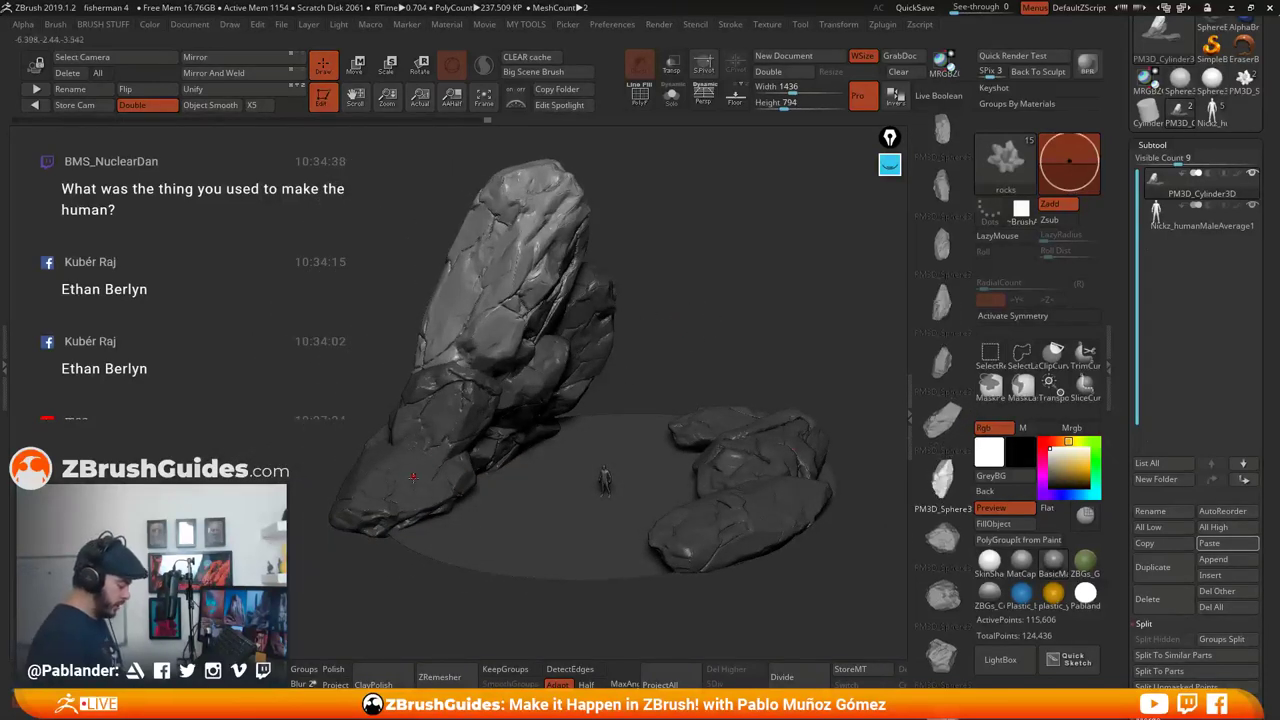
drag(368, 565, 369, 567)
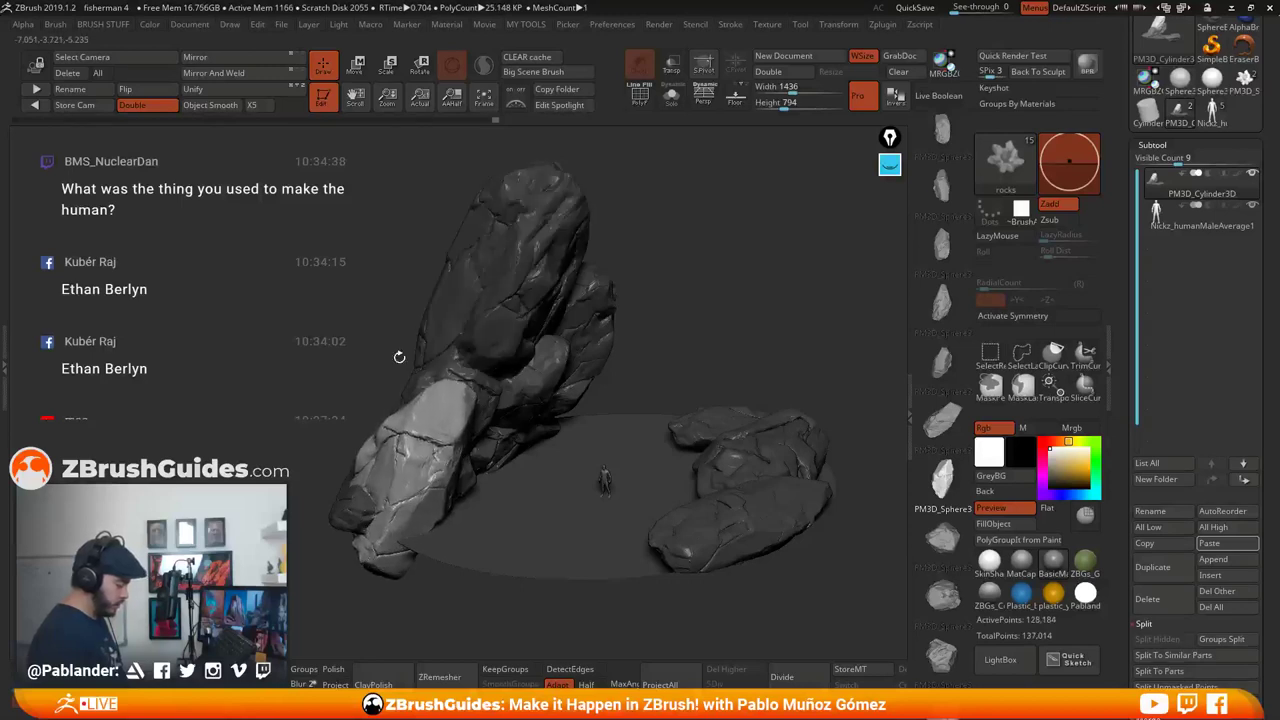
key(w)
drag(475, 418, 485, 367)
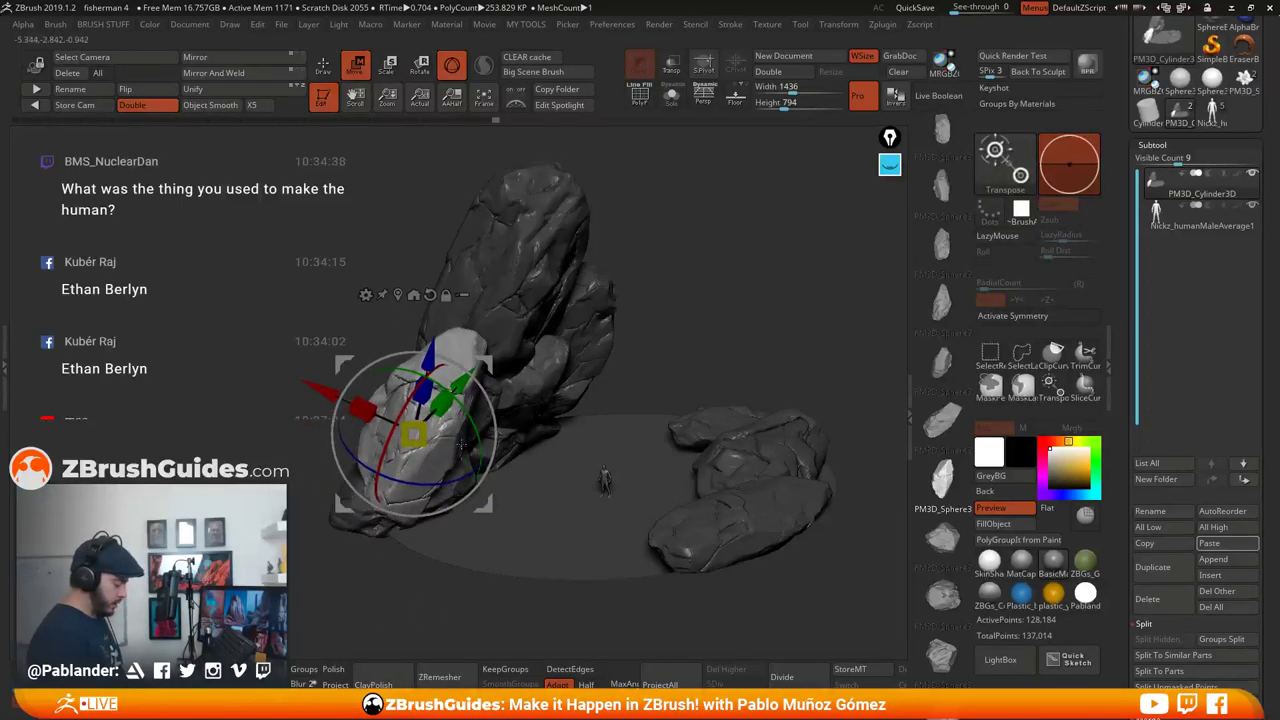
drag(374, 411, 373, 484)
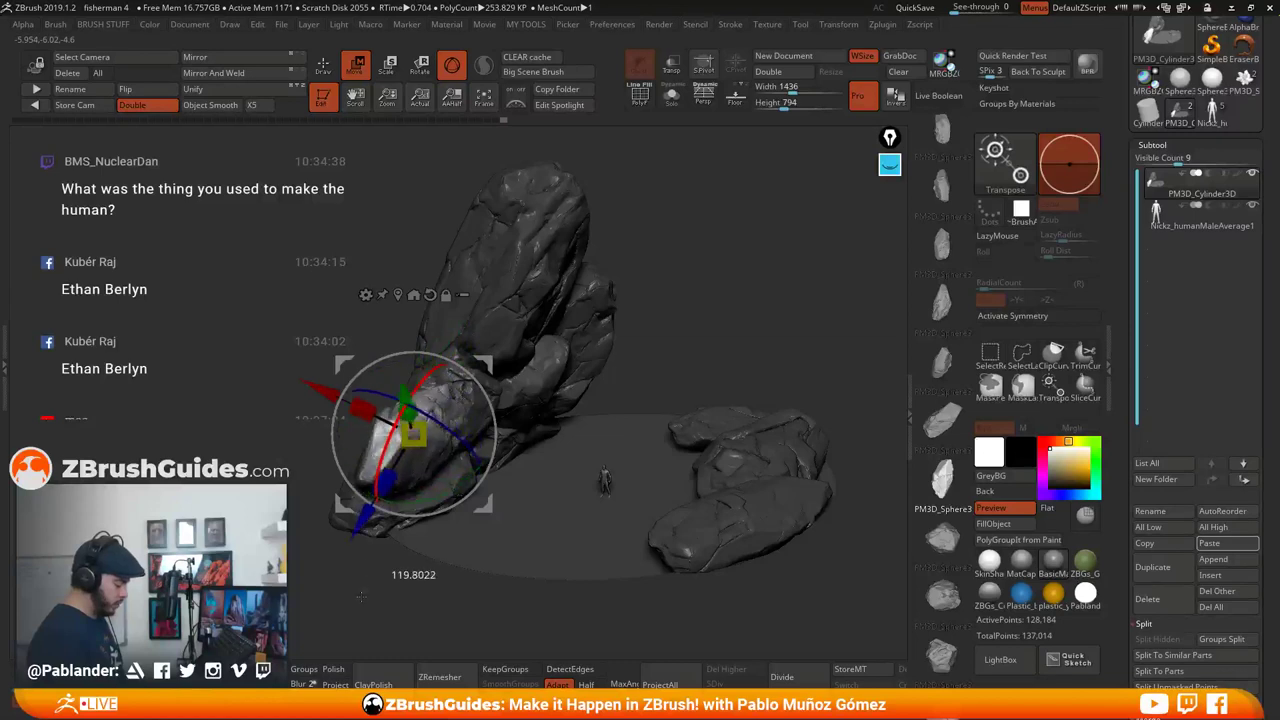
drag(585, 395, 603, 338)
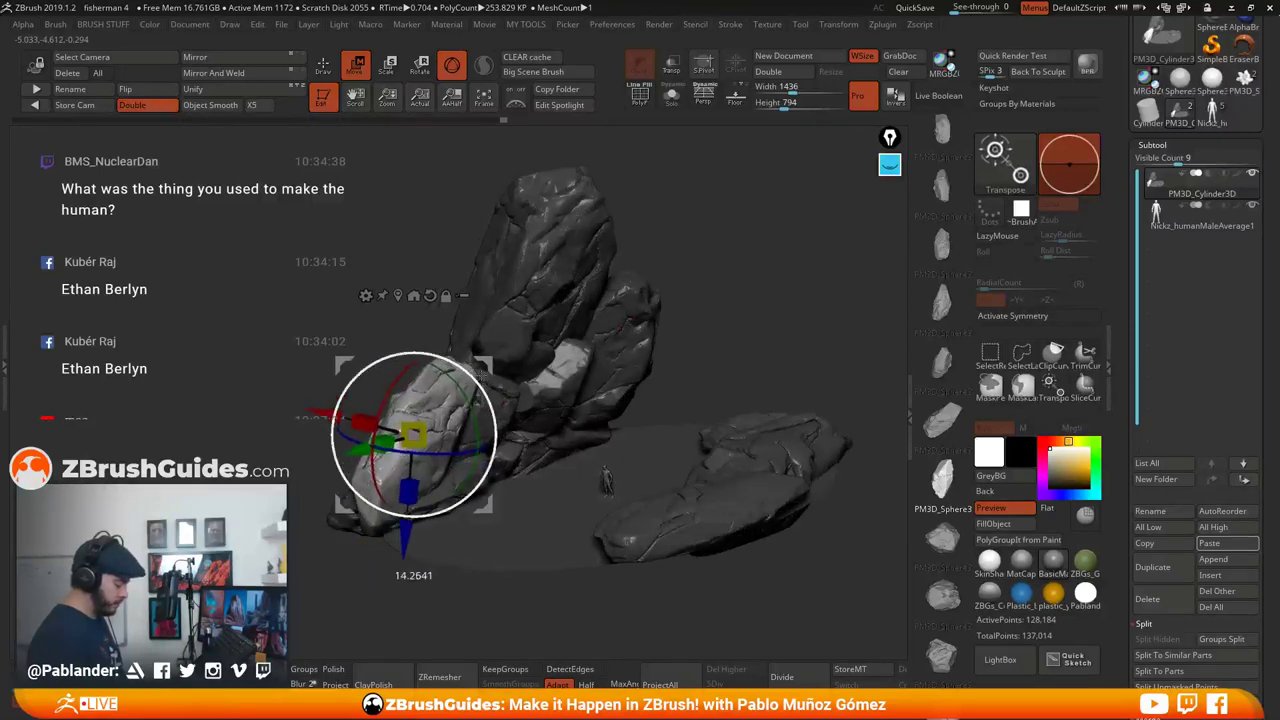
Refine the front rock's scale, angle and placement against the left-hand wall from several sides
drag(575, 590, 518, 550)
mouse_move(488, 363)
mouse_down()
mouse_move(480, 352)
mouse_move(482, 367)
mouse_up()
drag(430, 592, 600, 575)
drag(589, 338, 662, 334)
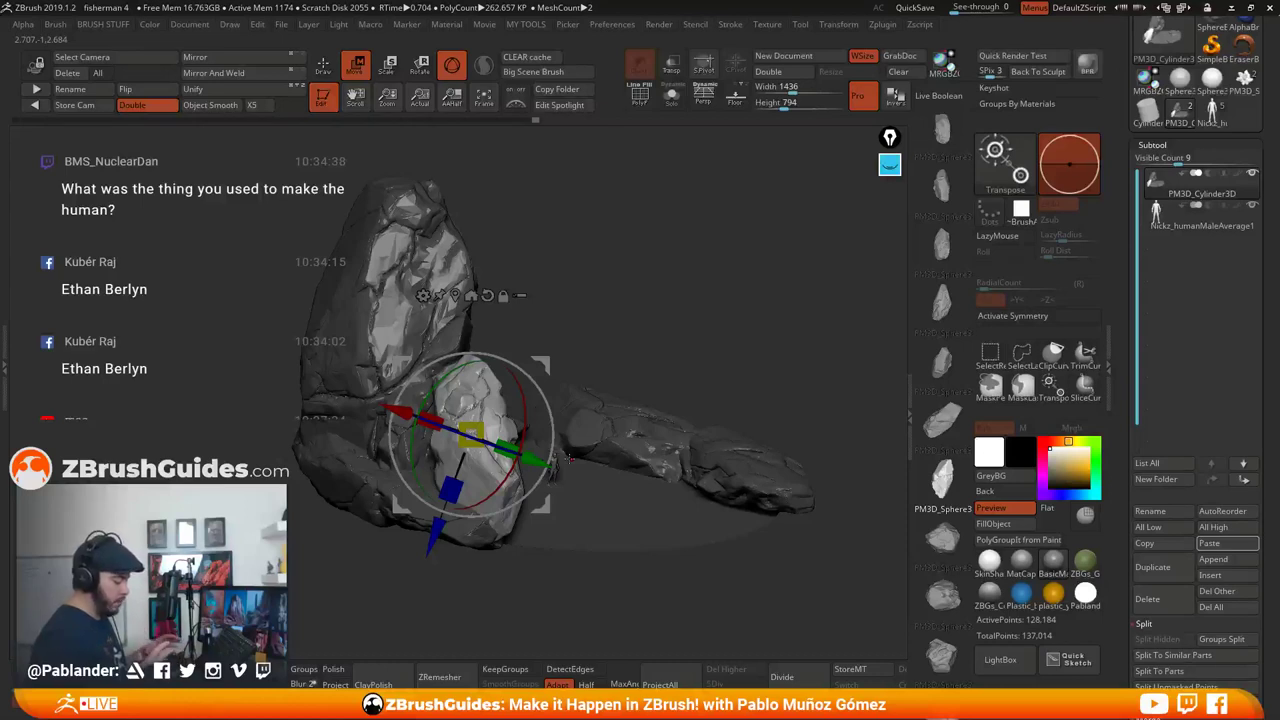
drag(620, 325, 592, 328)
mouse_move(553, 366)
mouse_down()
mouse_move(503, 344)
mouse_move(697, 325)
mouse_up()
Duplicate the front rock with the gizmo, rotate and place the copy upright behind it, and return to Draw mode
key(ctrl)
drag(434, 415, 460, 415)
drag(508, 338, 505, 336)
drag(512, 392, 515, 379)
drag(622, 353, 629, 318)
drag(514, 345, 528, 347)
right_drag(592, 347, 532, 343)
drag(521, 343, 789, 326)
key(ctrl+z)
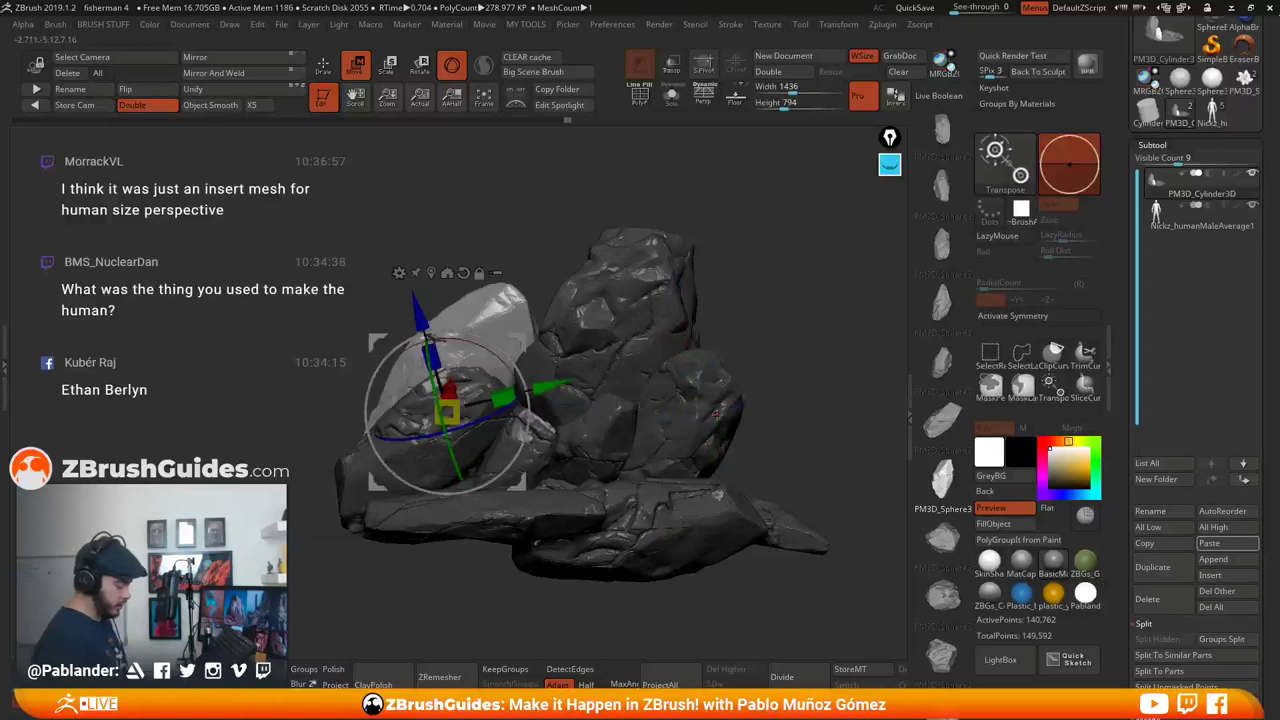
right_drag(785, 366, 802, 360)
mouse_move(803, 360)
mouse_down()
mouse_move(643, 372)
mouse_move(718, 344)
mouse_up()
key(q)
Insert a rock mesh at the back of the right-hand base rocks and raise it upright with the gizmo
mouse_move(656, 313)
mouse_down()
mouse_move(700, 329)
mouse_move(682, 347)
mouse_up()
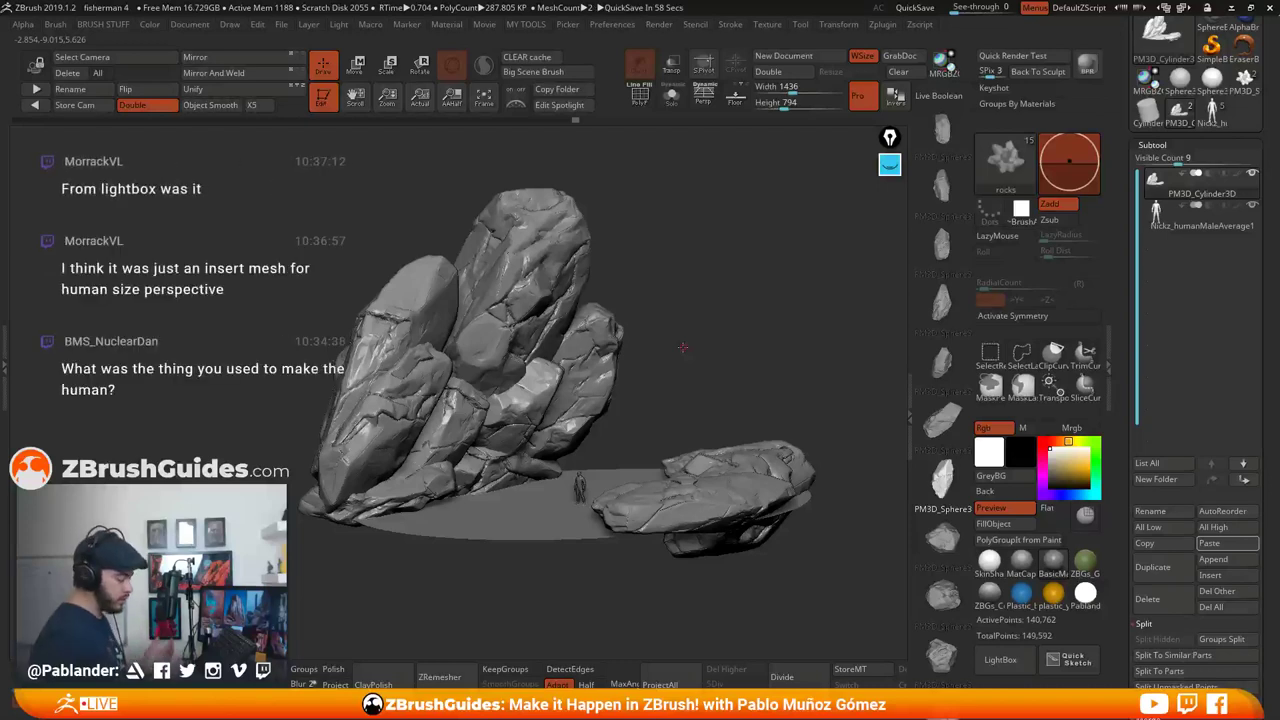
drag(771, 341, 678, 403)
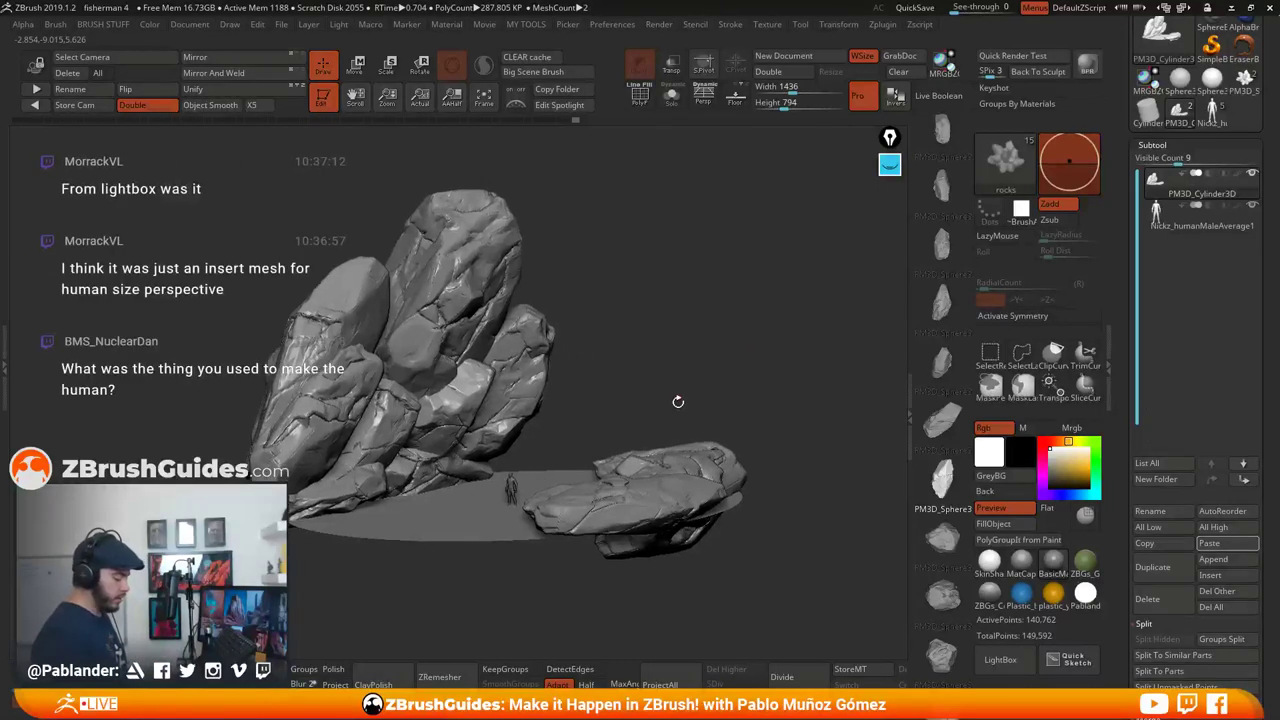
drag(660, 250, 834, 421)
drag(708, 412, 627, 294)
click(357, 67)
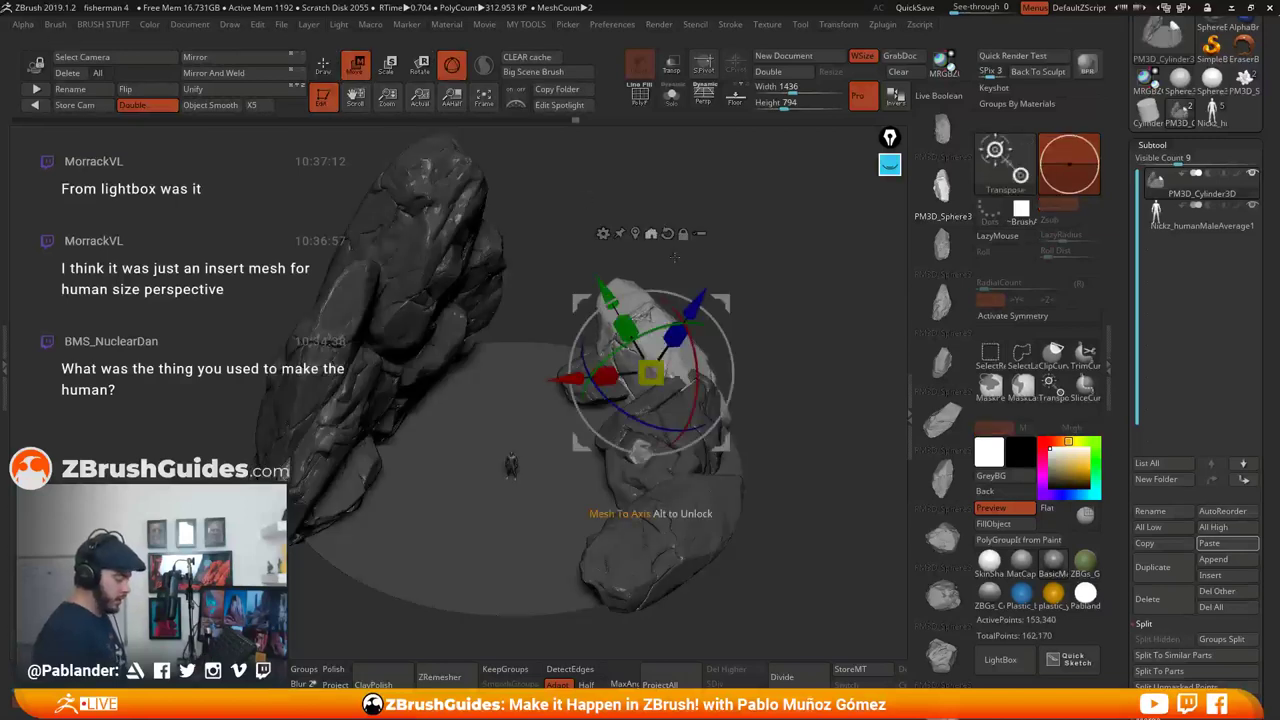
drag(675, 278, 691, 219)
drag(770, 352, 724, 322)
drag(706, 293, 770, 322)
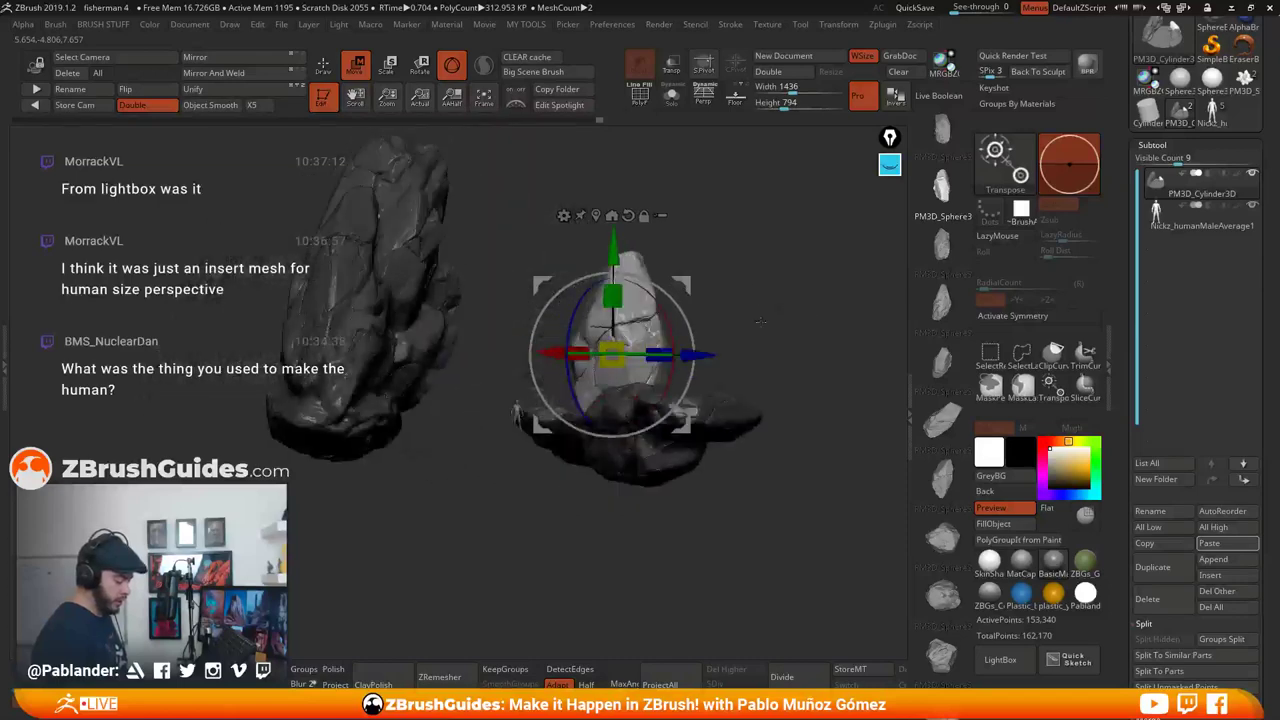
Rotate and reposition the new upright rock against the right-hand base from several sides, and return to Draw mode
drag(665, 307, 666, 308)
drag(767, 341, 750, 384)
drag(570, 372, 574, 370)
drag(682, 287, 717, 417)
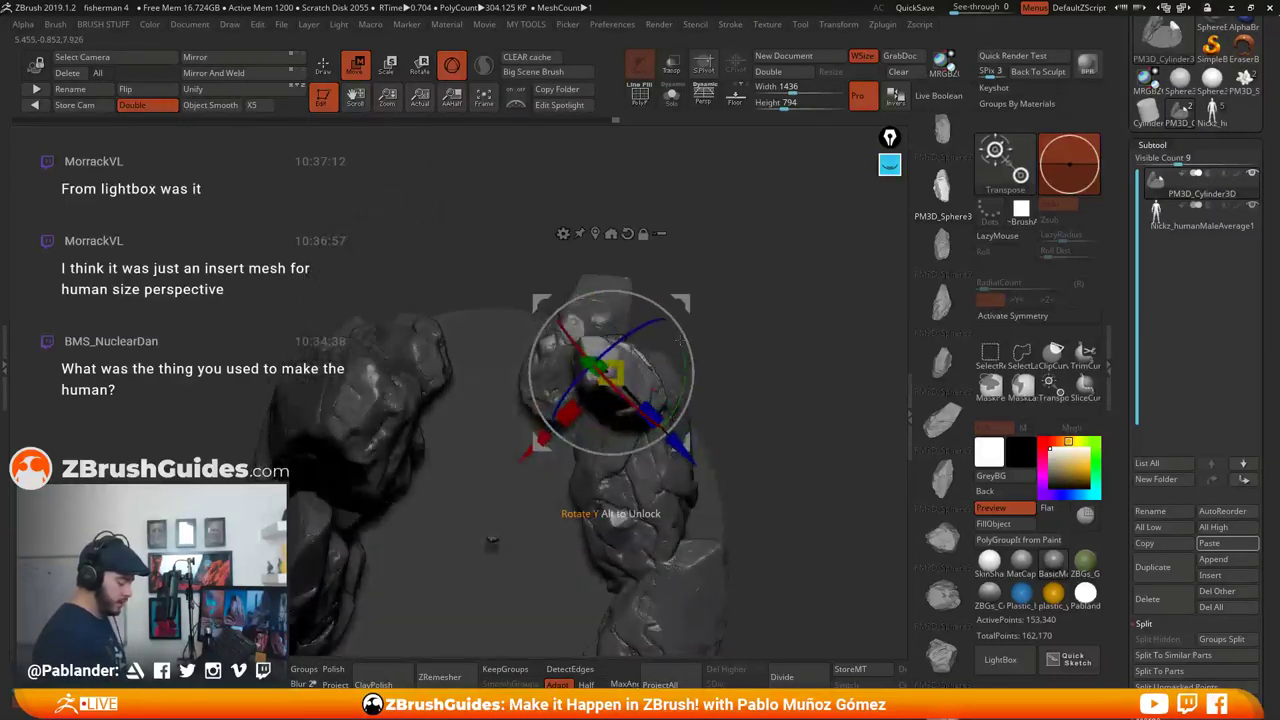
drag(686, 363, 650, 310)
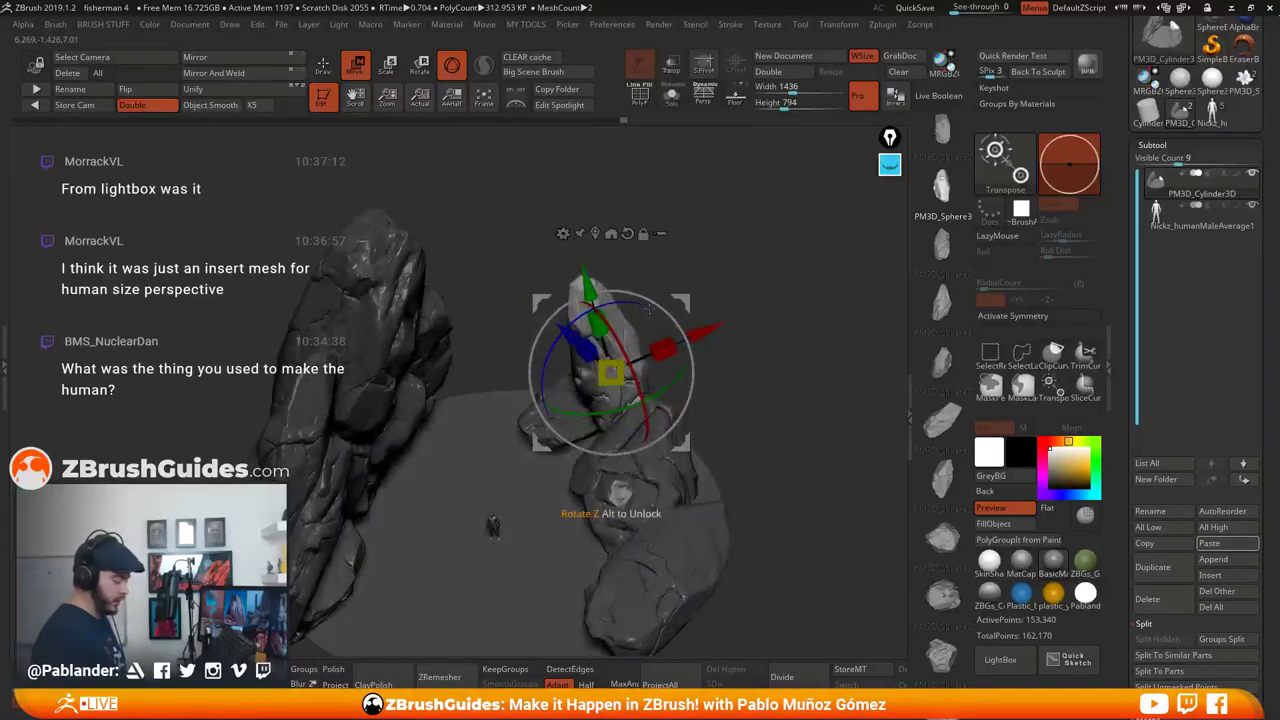
drag(727, 334, 697, 373)
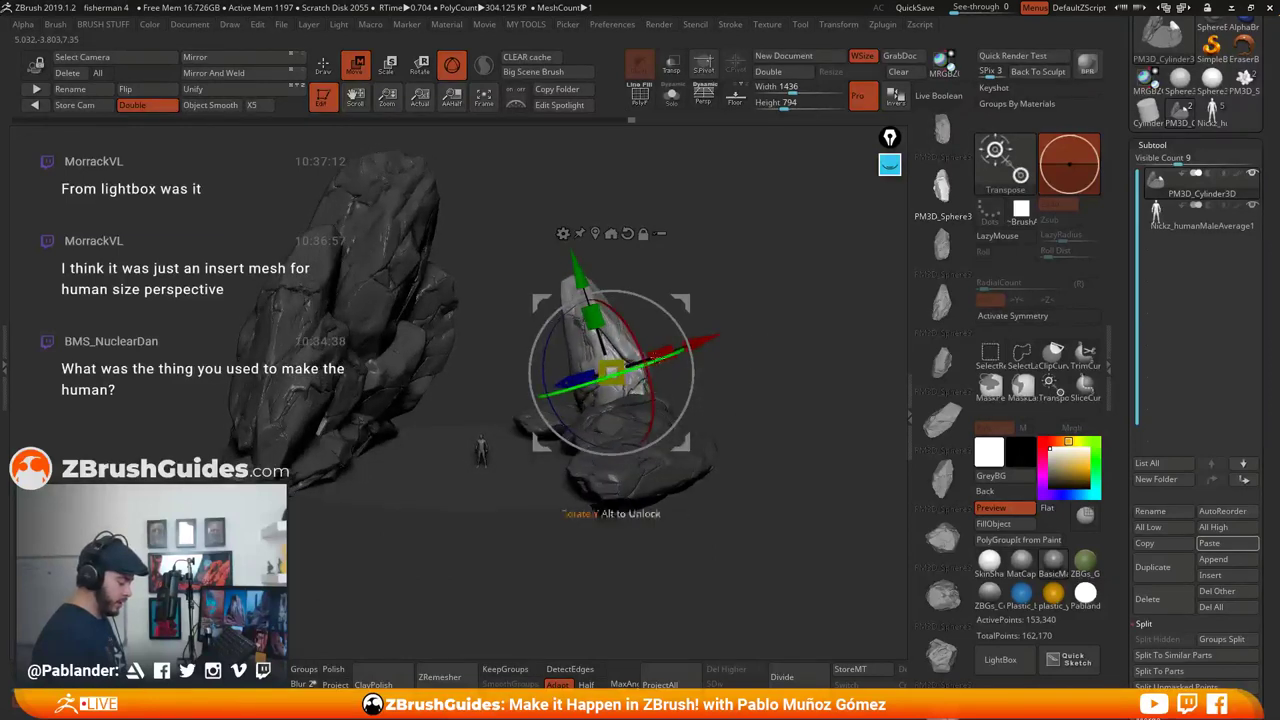
drag(692, 302, 689, 317)
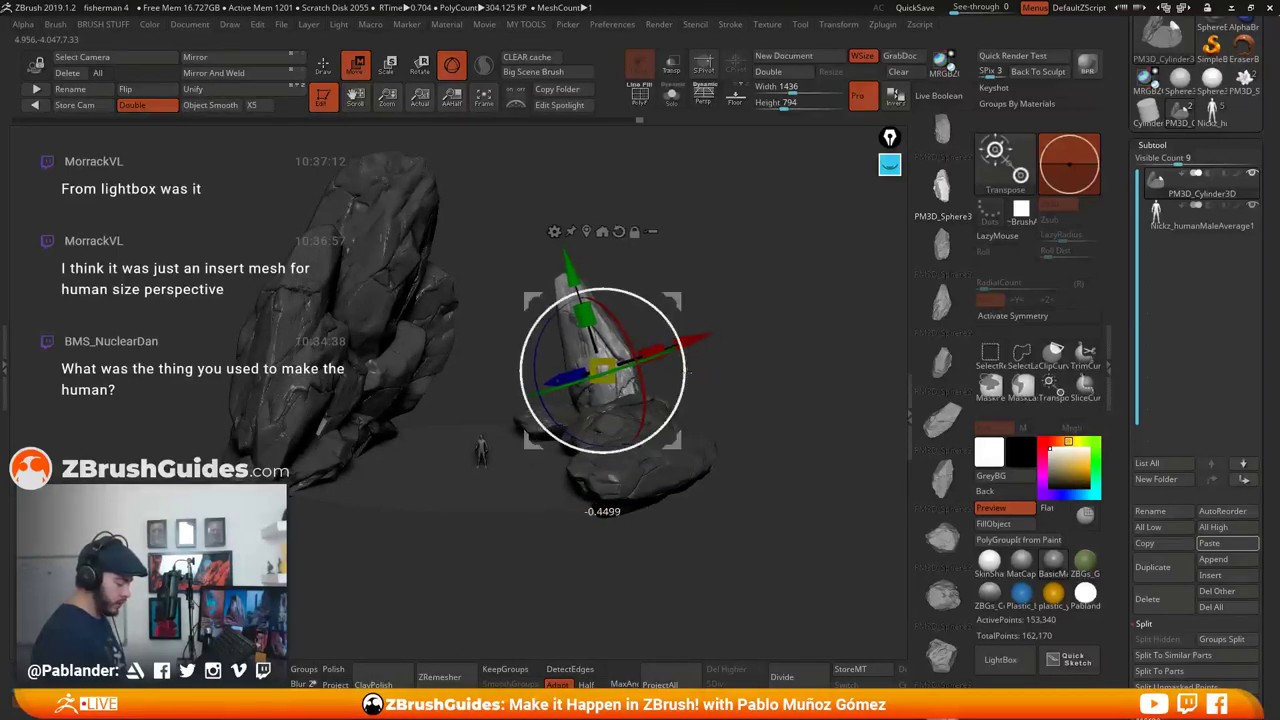
drag(690, 368, 667, 294)
key(q)
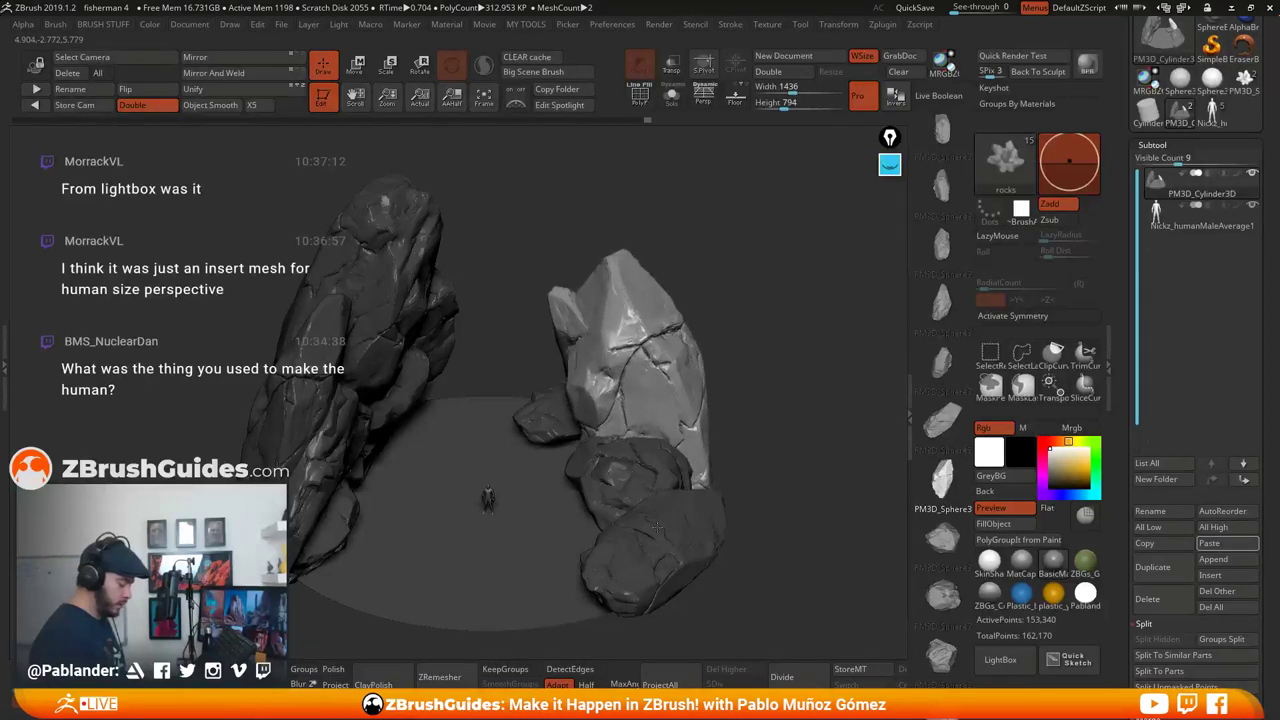
Insert a larger rock mesh in front of the upright right-hand rock and rotate it with the gizmo
key(w)
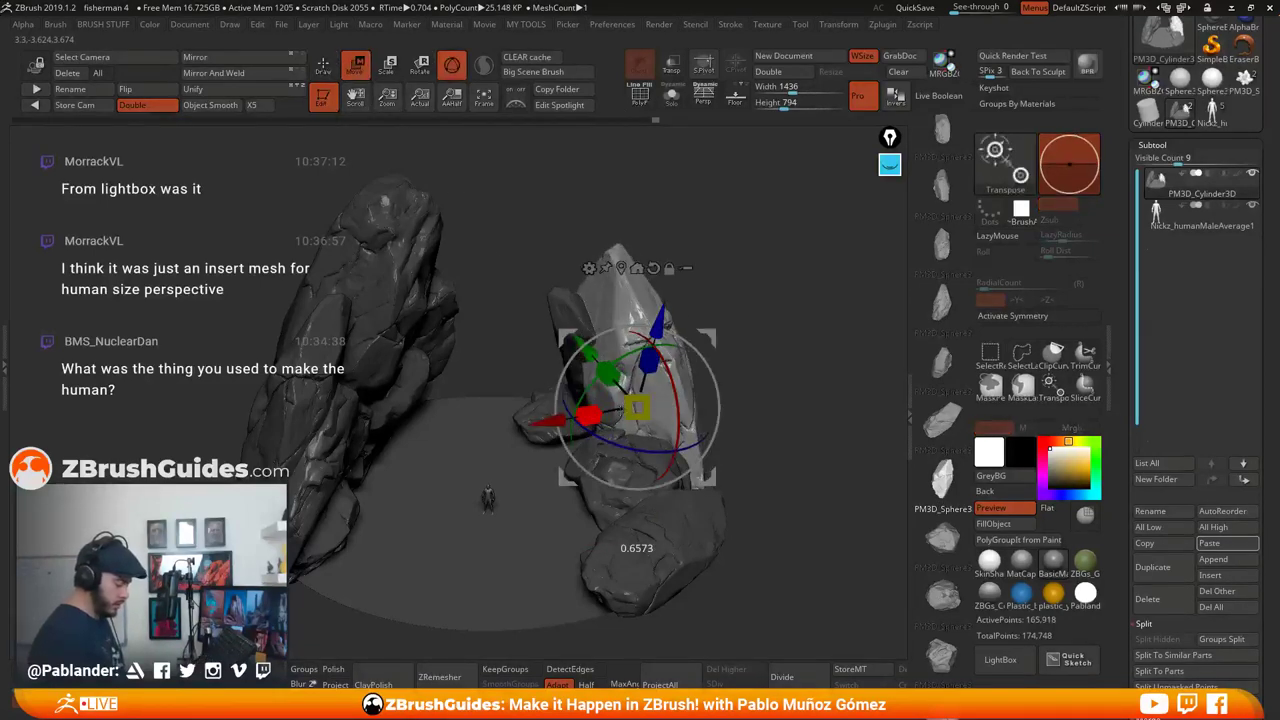
right_drag(600, 470, 685, 405)
drag(708, 338, 719, 323)
right_drag(750, 330, 700, 392)
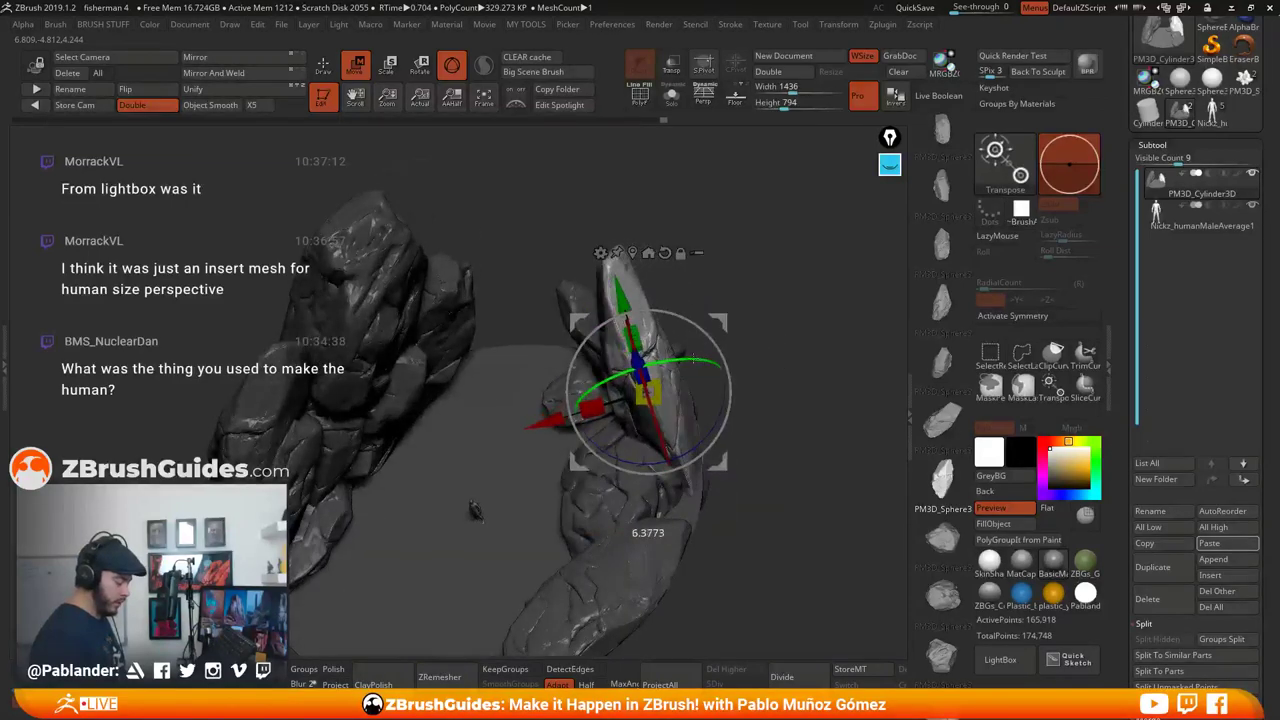
drag(727, 395, 706, 352)
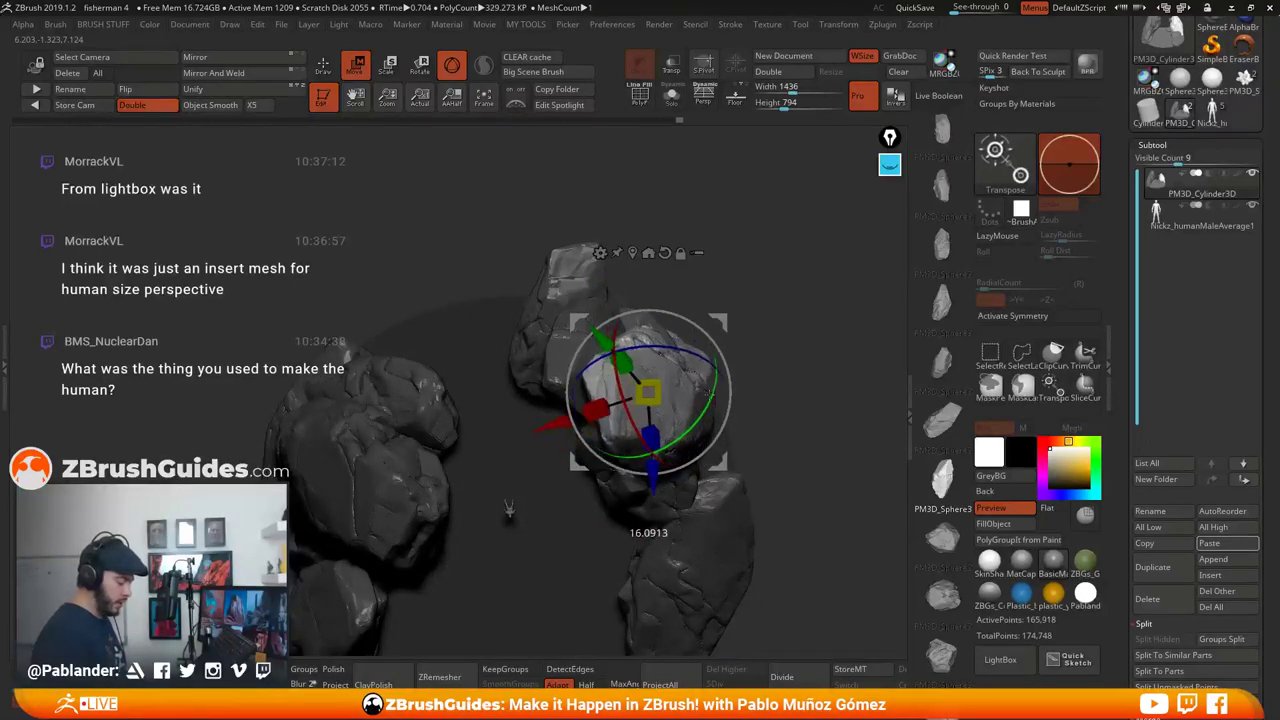
Fine-tune the large right-hand rock's angle and placement so it leans over the base rocks, and return to Draw mode
drag(765, 372, 498, 363)
drag(692, 322, 693, 312)
drag(628, 416, 627, 416)
drag(634, 288, 634, 293)
drag(770, 312, 725, 348)
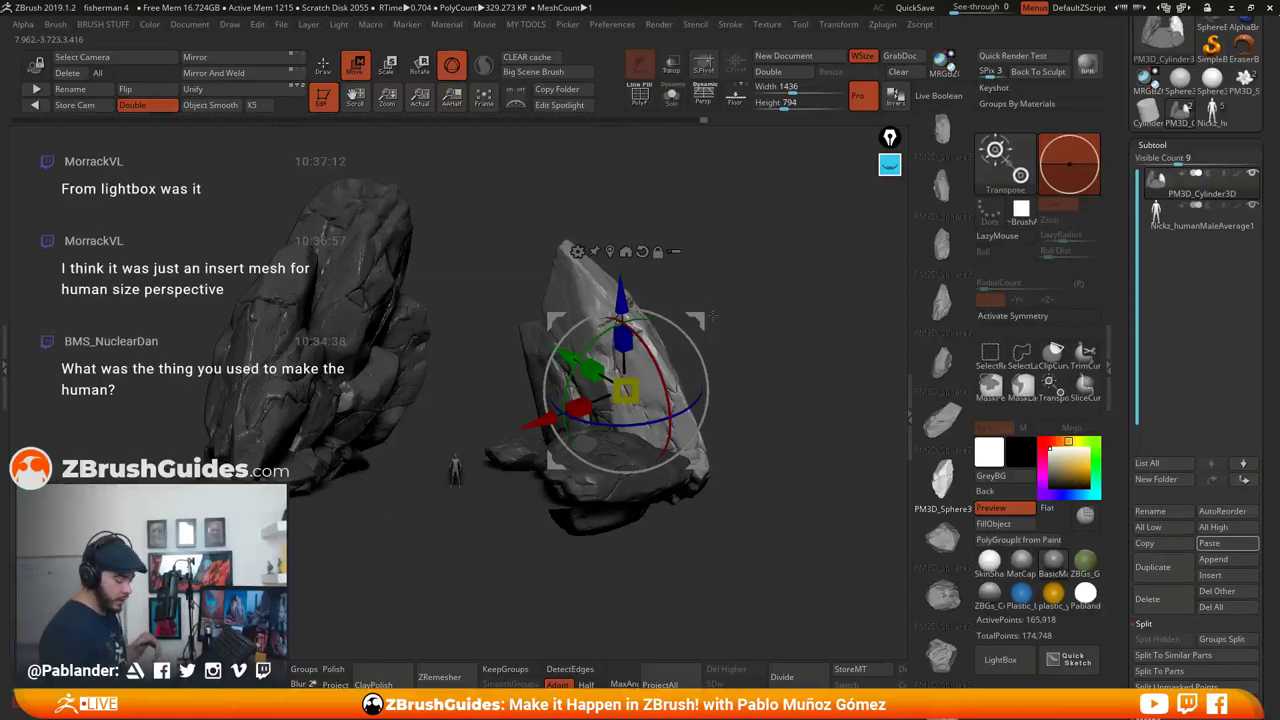
mouse_move(703, 305)
mouse_down()
mouse_move(697, 295)
mouse_move(691, 308)
mouse_up()
mouse_move(740, 305)
mouse_down()
mouse_move(768, 332)
mouse_move(746, 336)
mouse_move(735, 292)
mouse_up()
key(q)
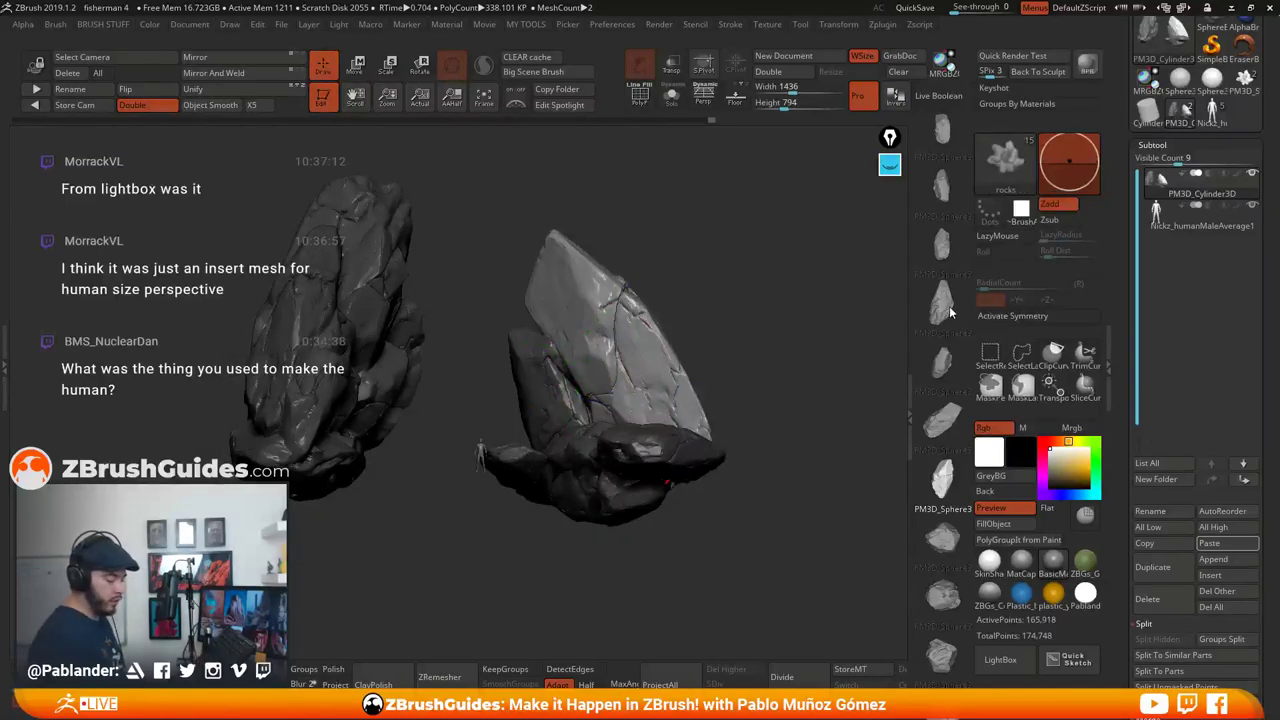
Choose a different rock mesh, insert it in the middle of the right-hand base, and raise and rotate it with the gizmo
mouse_move(786, 326)
mouse_down()
mouse_move(751, 443)
mouse_move(727, 425)
mouse_up()
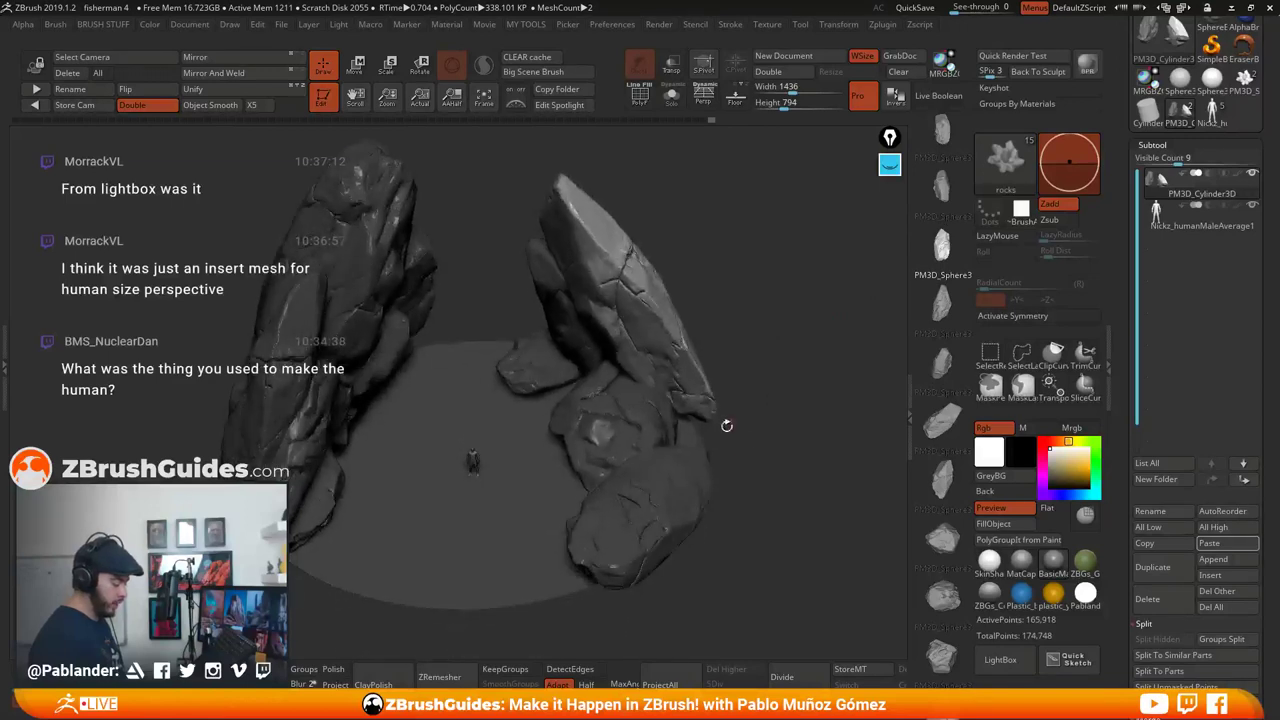
alt+click(653, 544)
key(w)
drag(587, 449, 597, 447)
drag(645, 436, 645, 344)
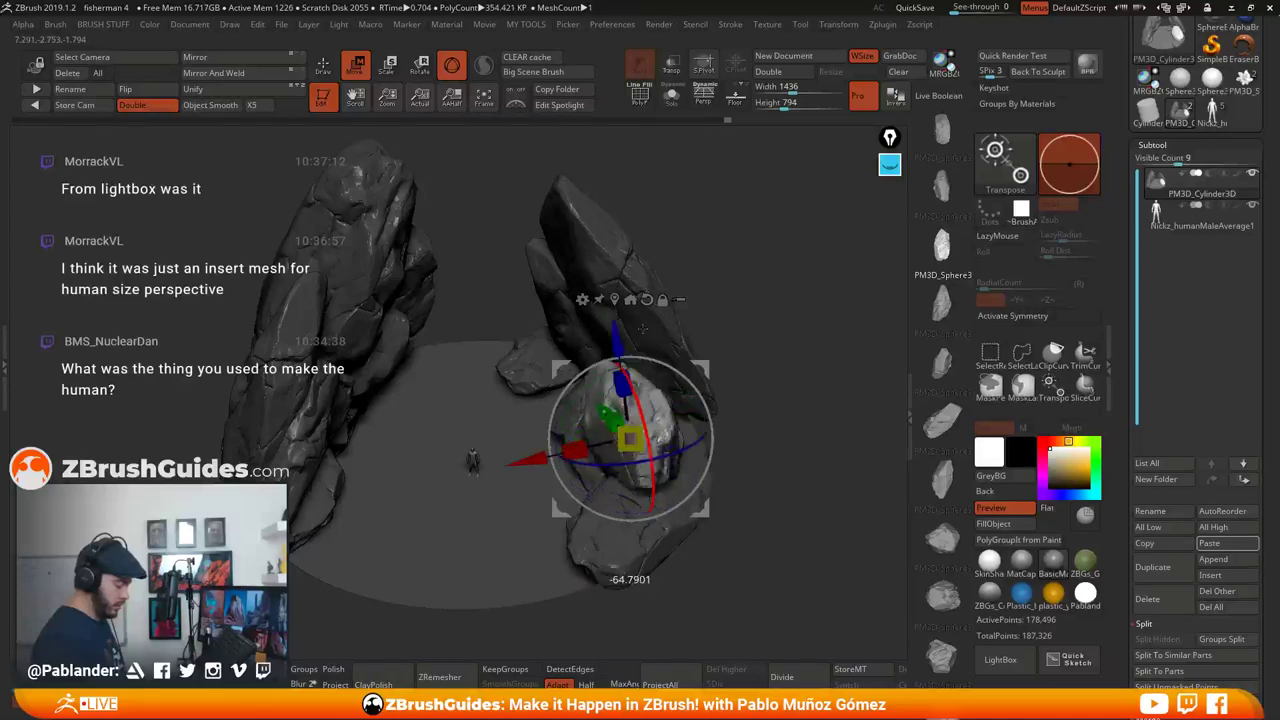
drag(633, 273, 633, 270)
drag(770, 400, 785, 345)
drag(710, 460, 712, 440)
Rotate the middle right-hand rock and shift it to lean against the large rock behind it
drag(703, 510, 726, 477)
drag(775, 345, 845, 395)
mouse_move(713, 396)
mouse_down()
mouse_move(765, 435)
mouse_move(762, 448)
mouse_up()
drag(775, 390, 768, 460)
drag(682, 396, 795, 318)
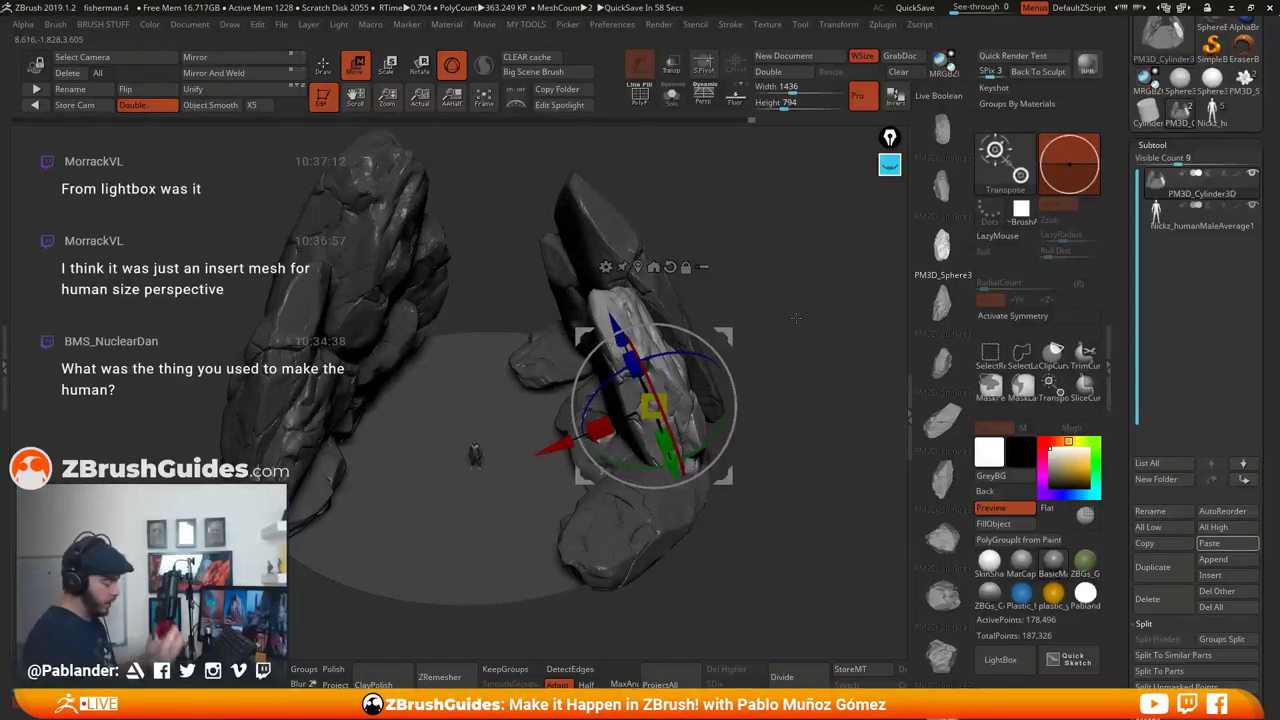
drag(795, 318, 690, 422)
drag(618, 356, 604, 368)
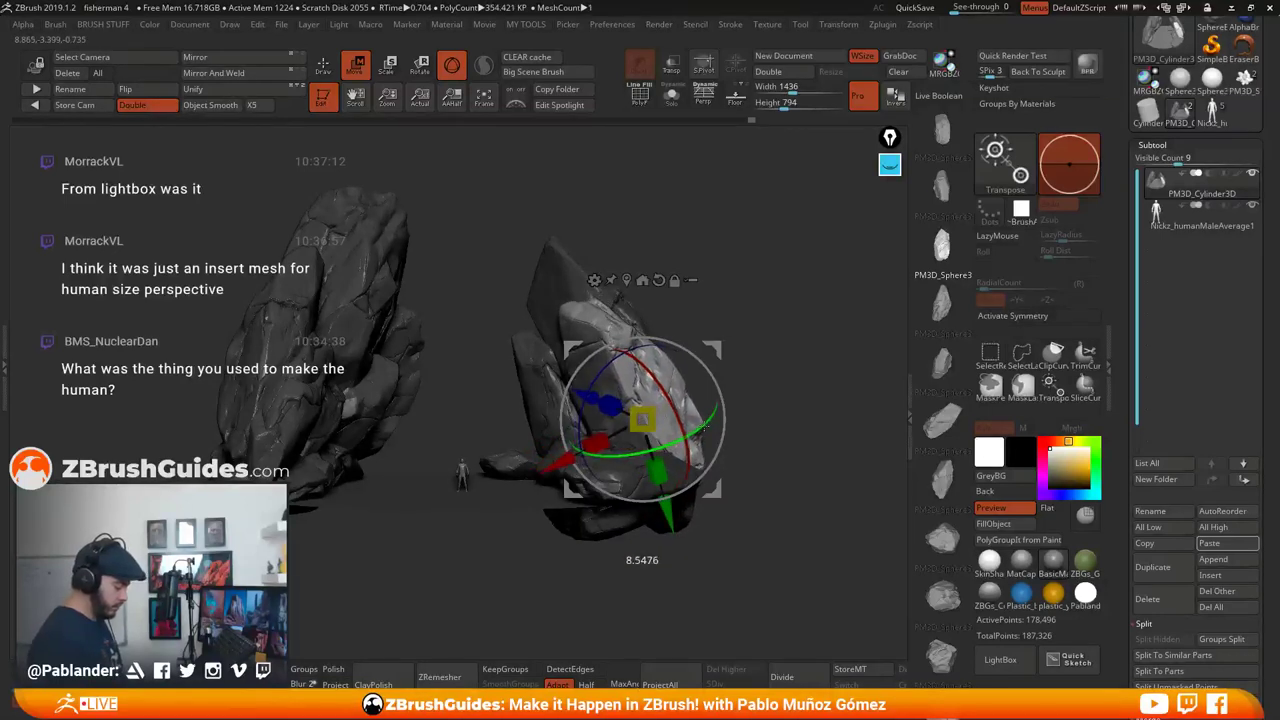
Turn the middle right-hand rock to present another face, stand it upright in the wall, and return to Draw mode
drag(733, 389, 752, 440)
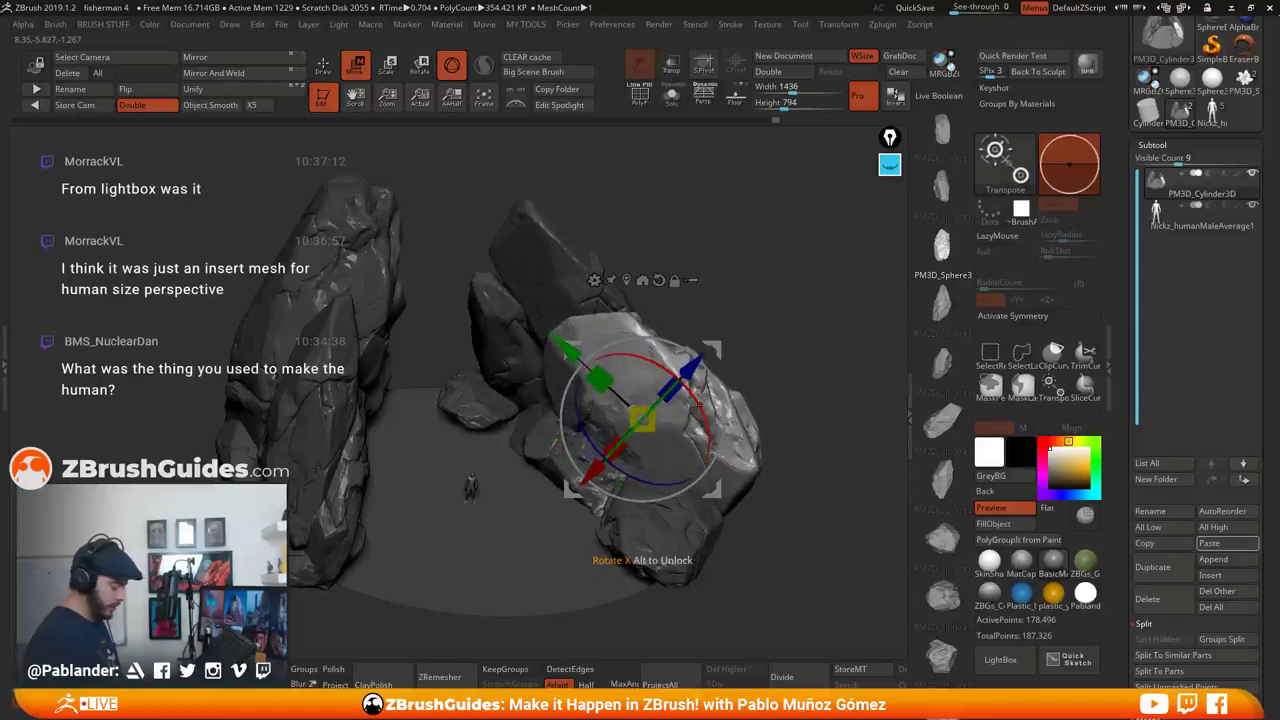
drag(716, 528, 738, 381)
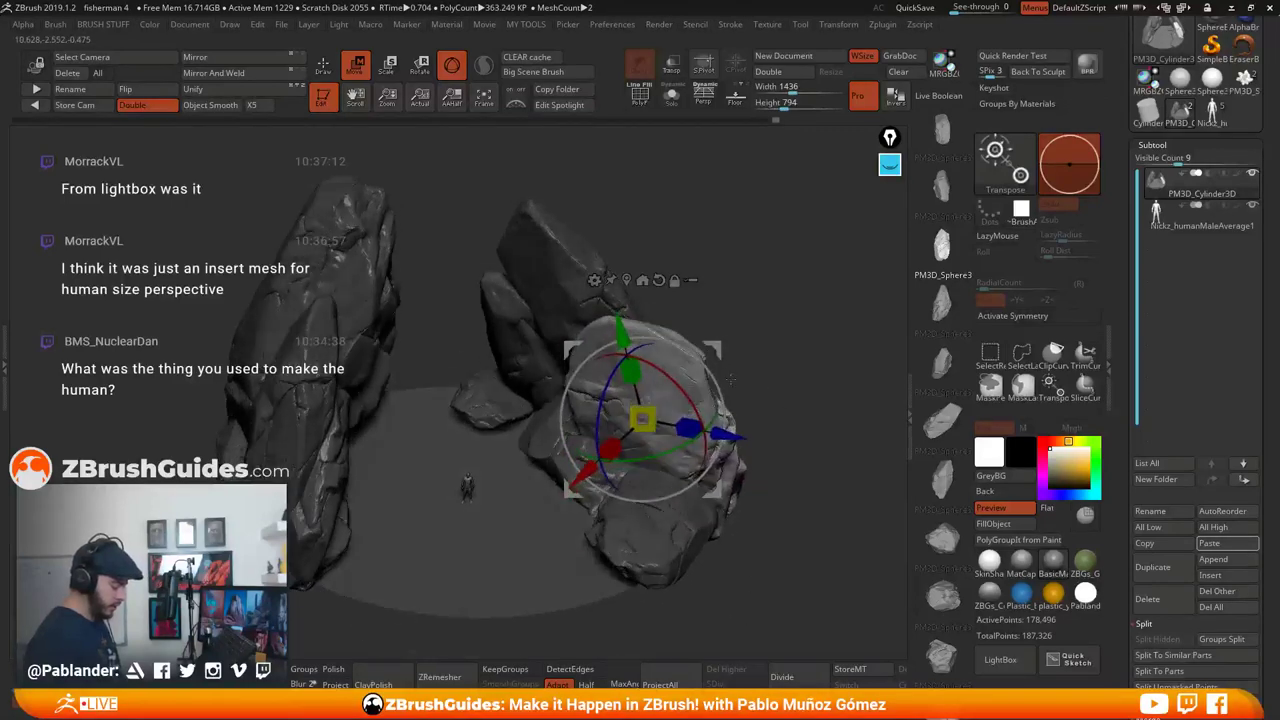
drag(758, 490, 684, 398)
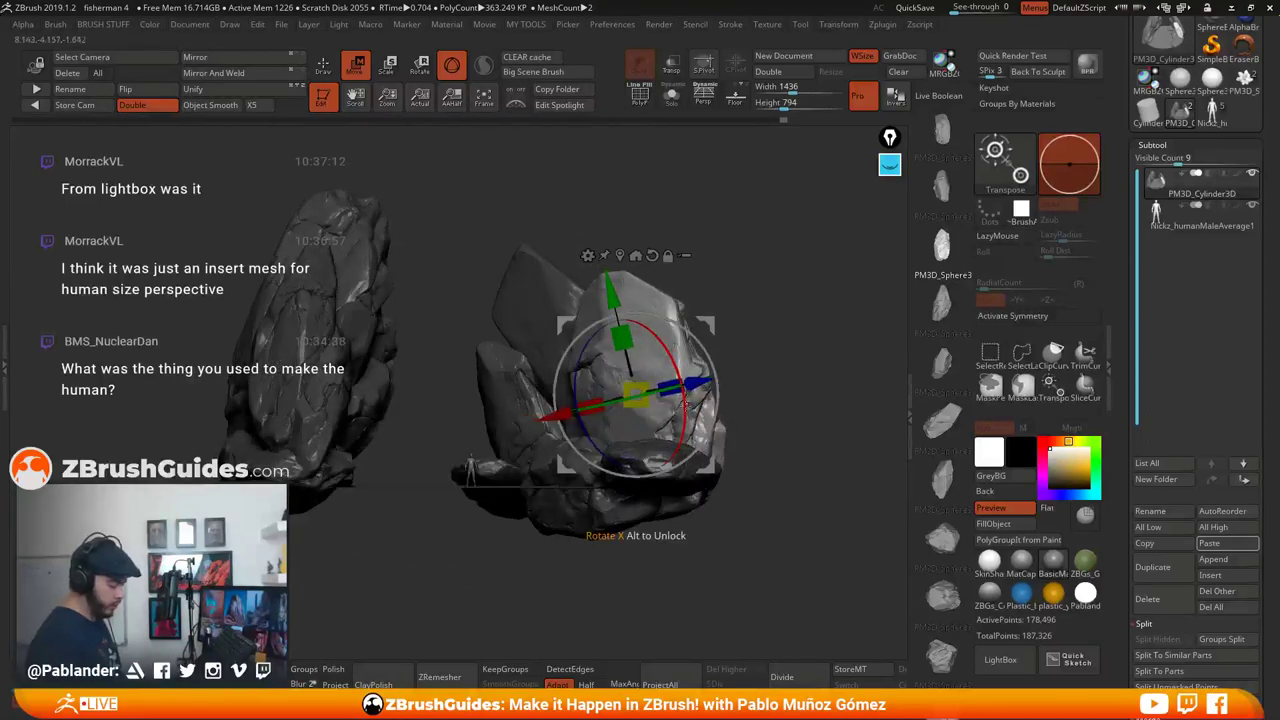
drag(757, 352, 692, 389)
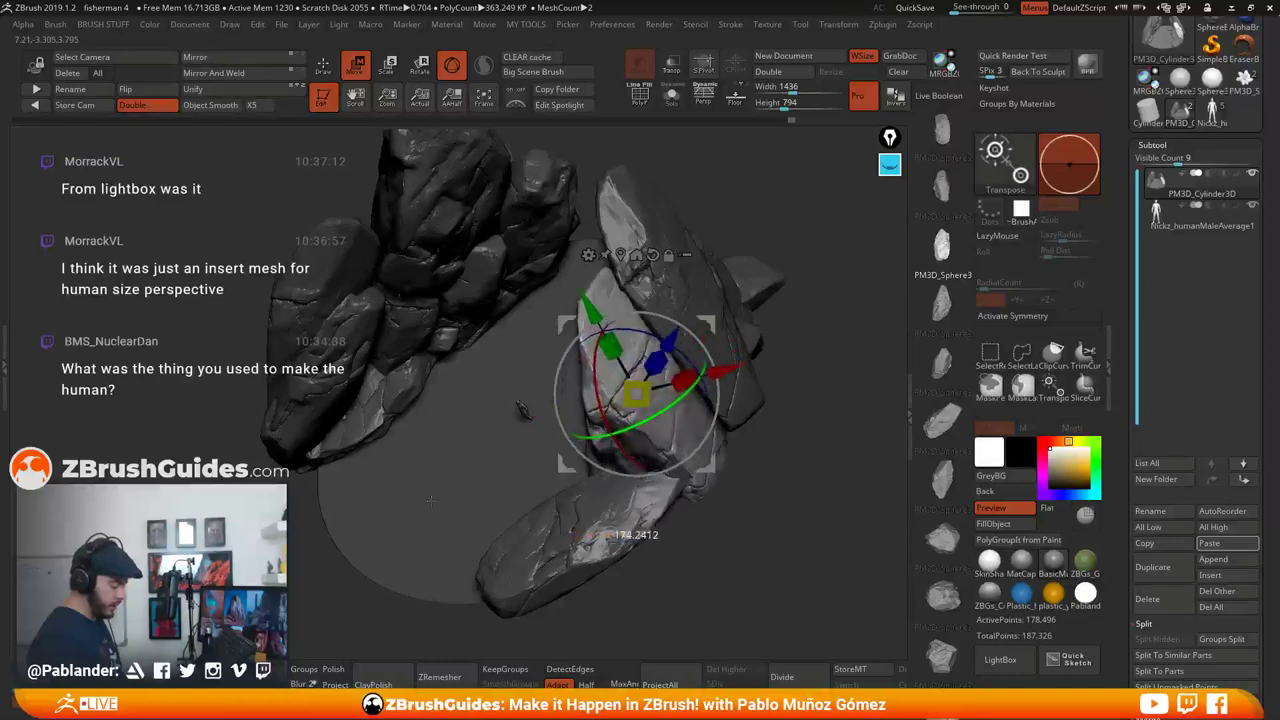
drag(413, 503, 450, 400)
drag(652, 380, 584, 376)
mouse_move(756, 322)
mouse_down()
mouse_move(804, 287)
mouse_move(763, 318)
mouse_move(777, 313)
mouse_up()
key(q)
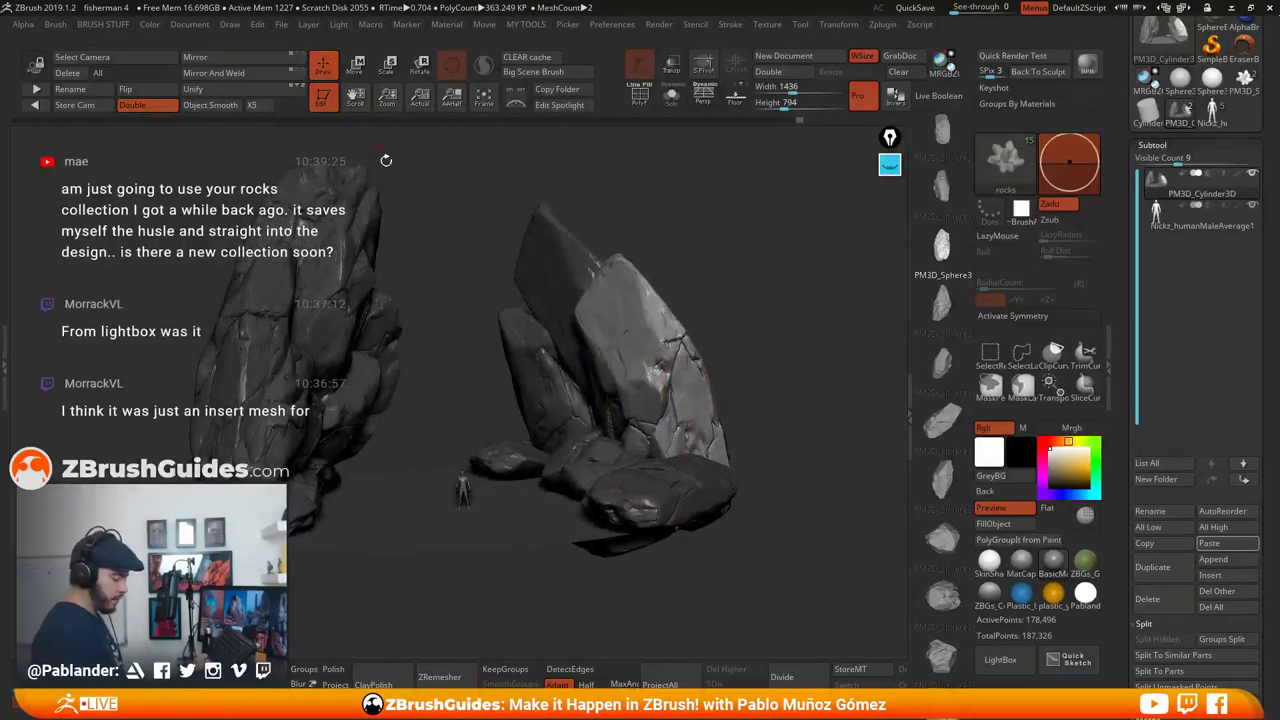
Pick another rock mesh, insert it at the front of the right-hand base, and raise it with the gizmo
click(943, 366)
drag(774, 398, 720, 490)
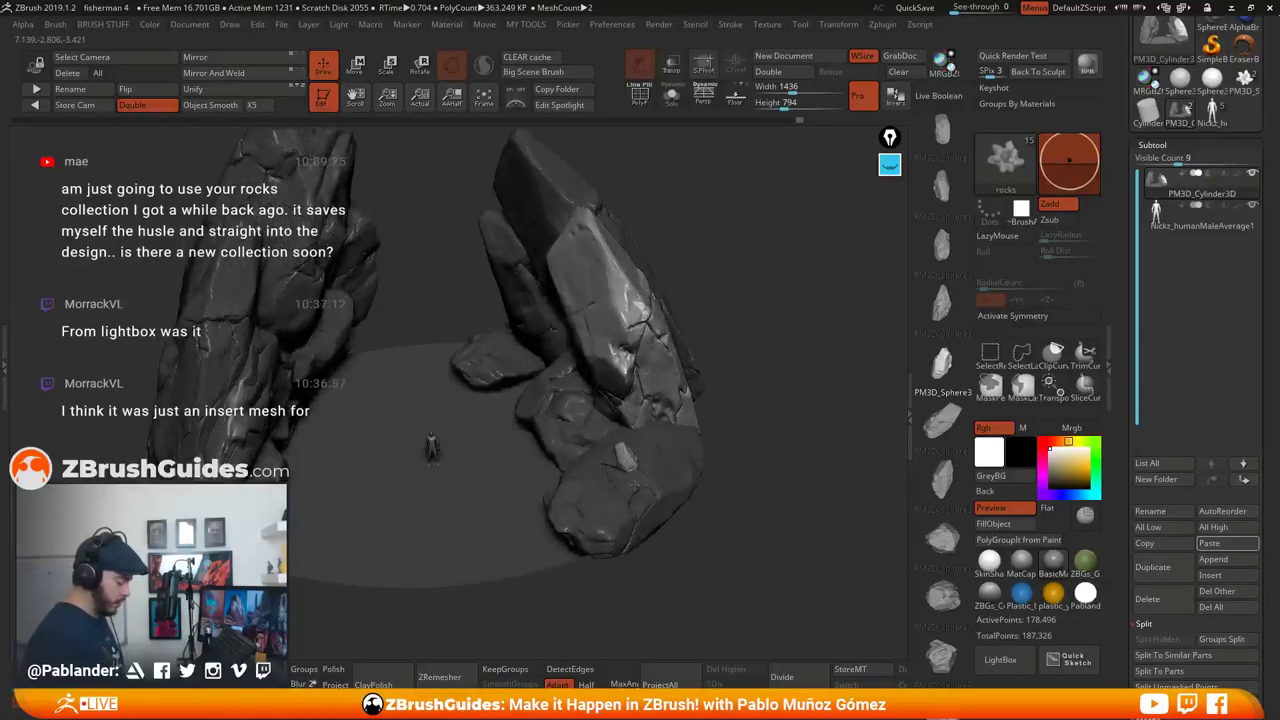
drag(630, 567, 632, 586)
key(w)
drag(451, 229, 453, 145)
drag(628, 325, 627, 310)
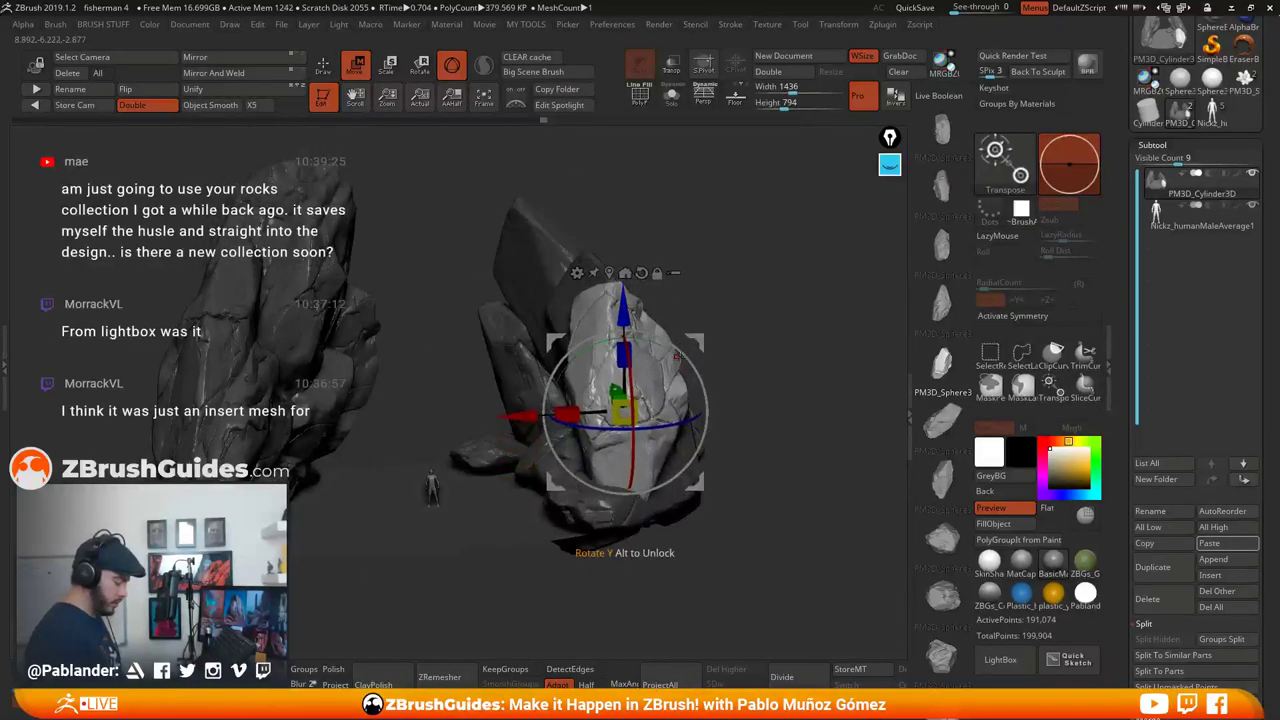
Tilt and reposition the front rock on the right-hand base from the outer side, and return to Draw mode
drag(770, 344, 655, 352)
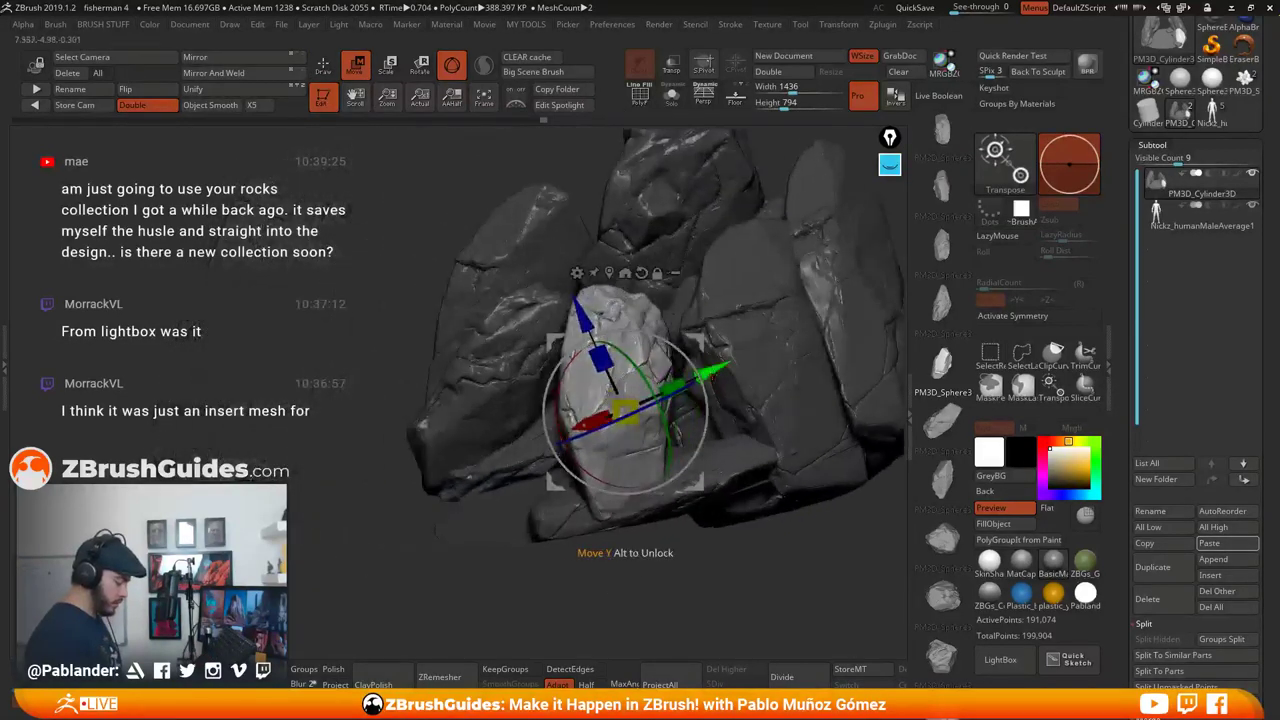
drag(706, 397, 711, 421)
right_drag(742, 396, 862, 368)
drag(860, 367, 800, 430)
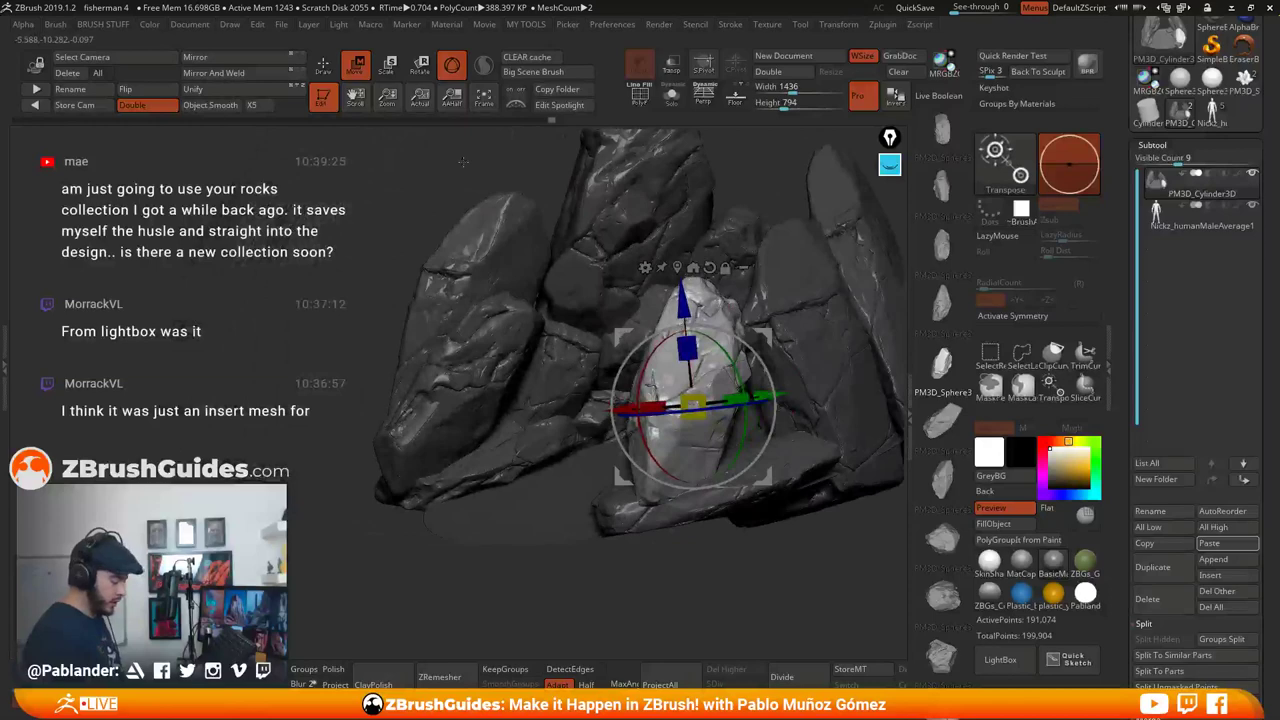
key(q)
Choose another rock mesh, insert it on the outer side of the right-hand wall's front end, and move it into place
right_drag(655, 425, 781, 391)
drag(779, 391, 797, 528)
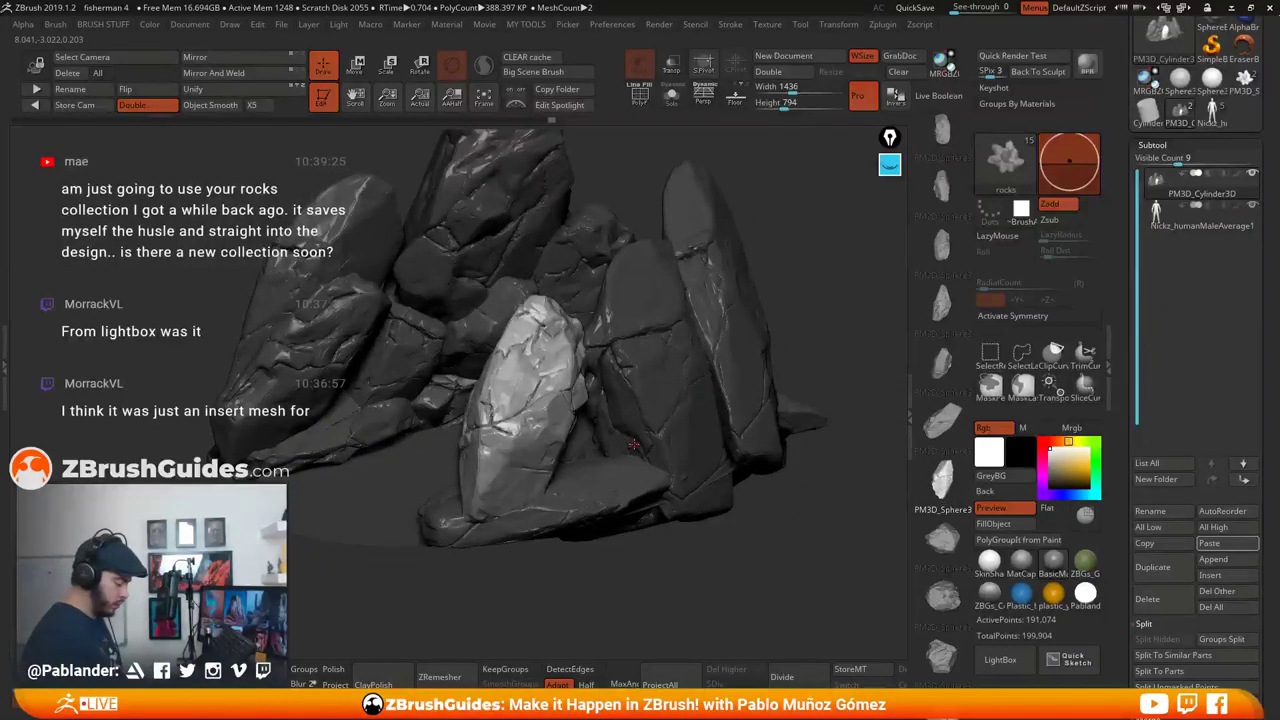
drag(740, 286, 772, 271)
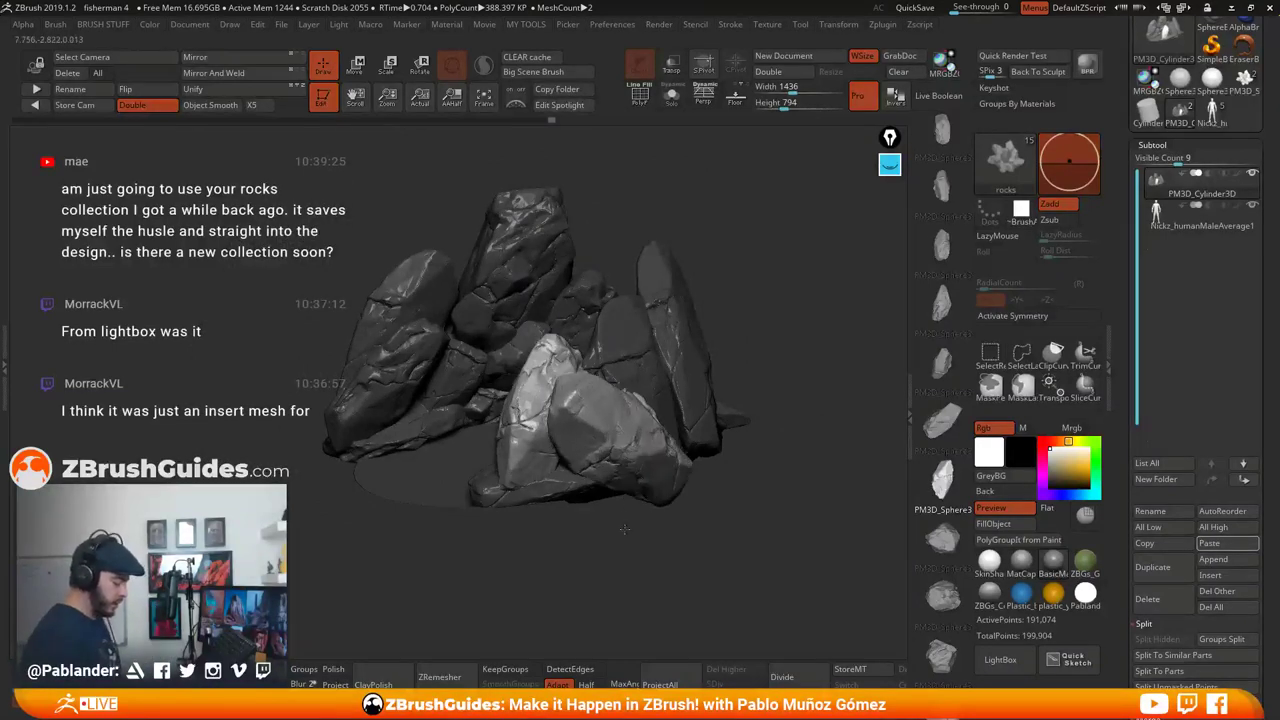
click(358, 68)
drag(624, 438, 616, 443)
drag(845, 372, 748, 381)
drag(602, 440, 592, 442)
drag(691, 369, 715, 311)
drag(607, 392, 601, 395)
Stand the outer rock up tall behind the right-hand wall, adjusting its position and rotation with the gizmo
drag(862, 348, 787, 265)
right_drag(794, 332, 784, 390)
drag(729, 406, 725, 414)
drag(762, 345, 736, 350)
drag(731, 292, 740, 283)
drag(744, 362, 741, 378)
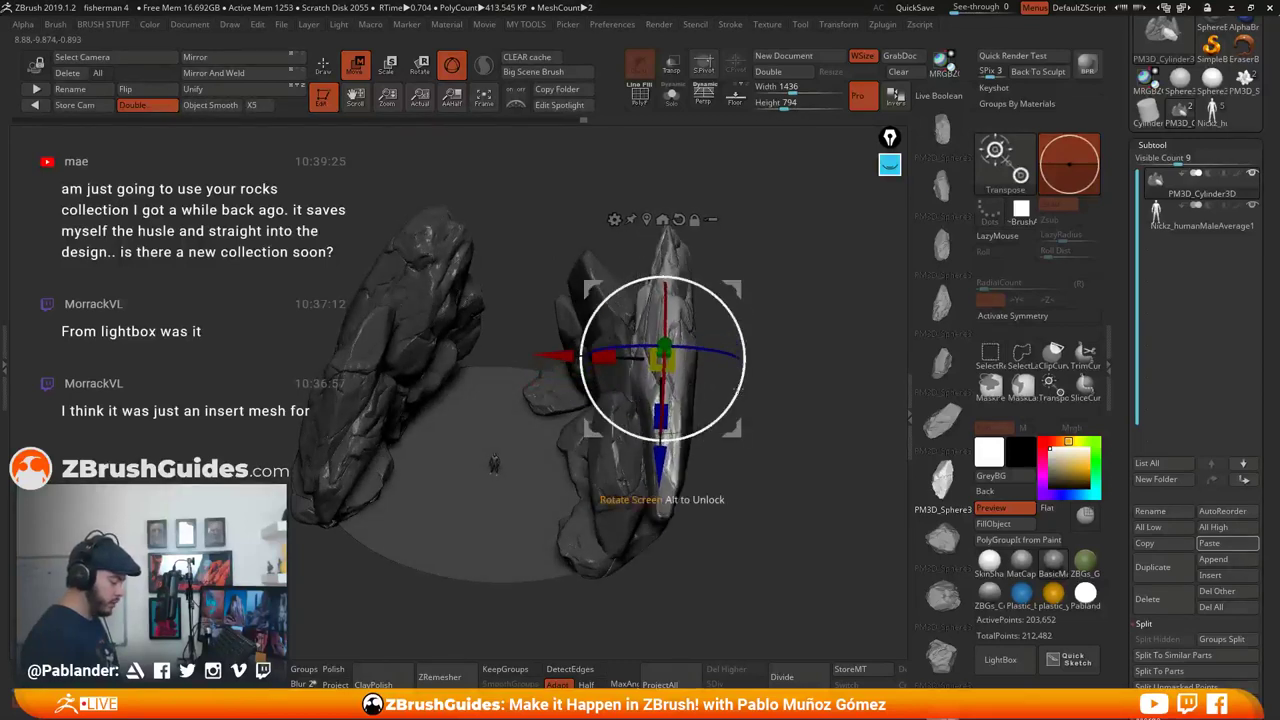
Refine the tall outer rock's tilt so it leans inward against the right-hand wall
right_drag(768, 390, 752, 330)
drag(717, 307, 718, 309)
drag(714, 386, 726, 386)
drag(735, 289, 733, 305)
right_drag(780, 342, 802, 391)
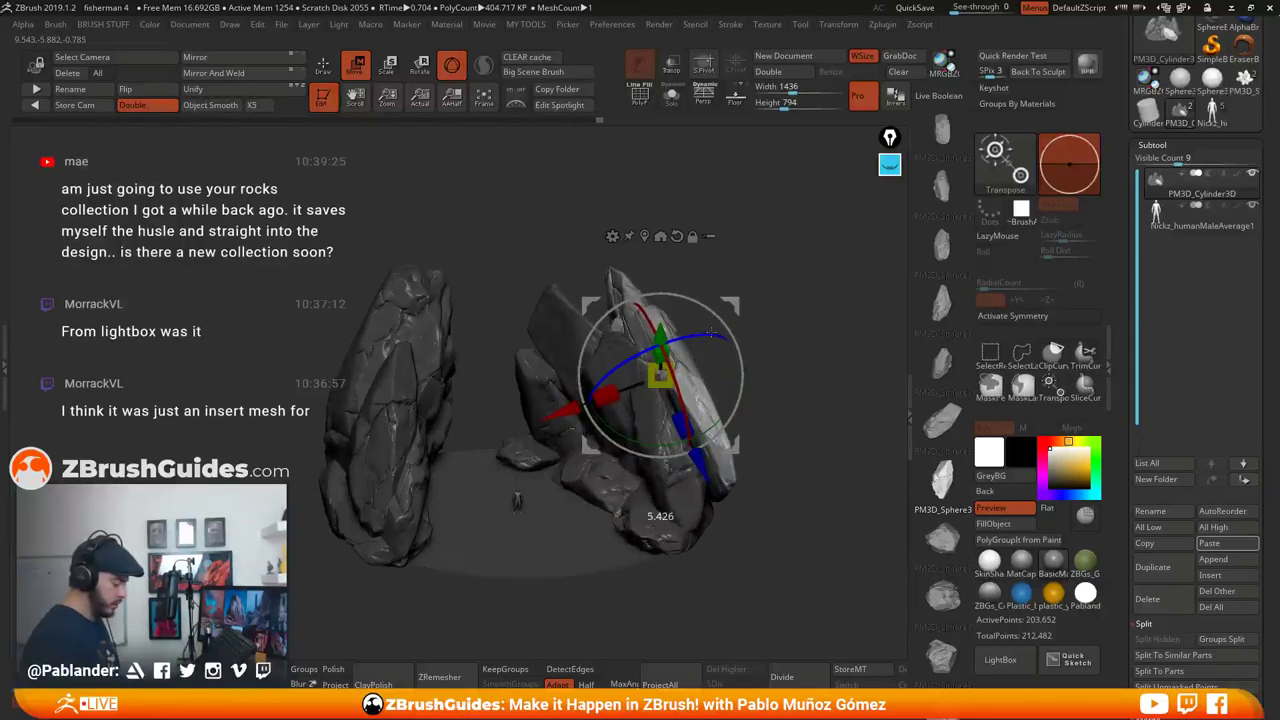
drag(714, 333, 786, 347)
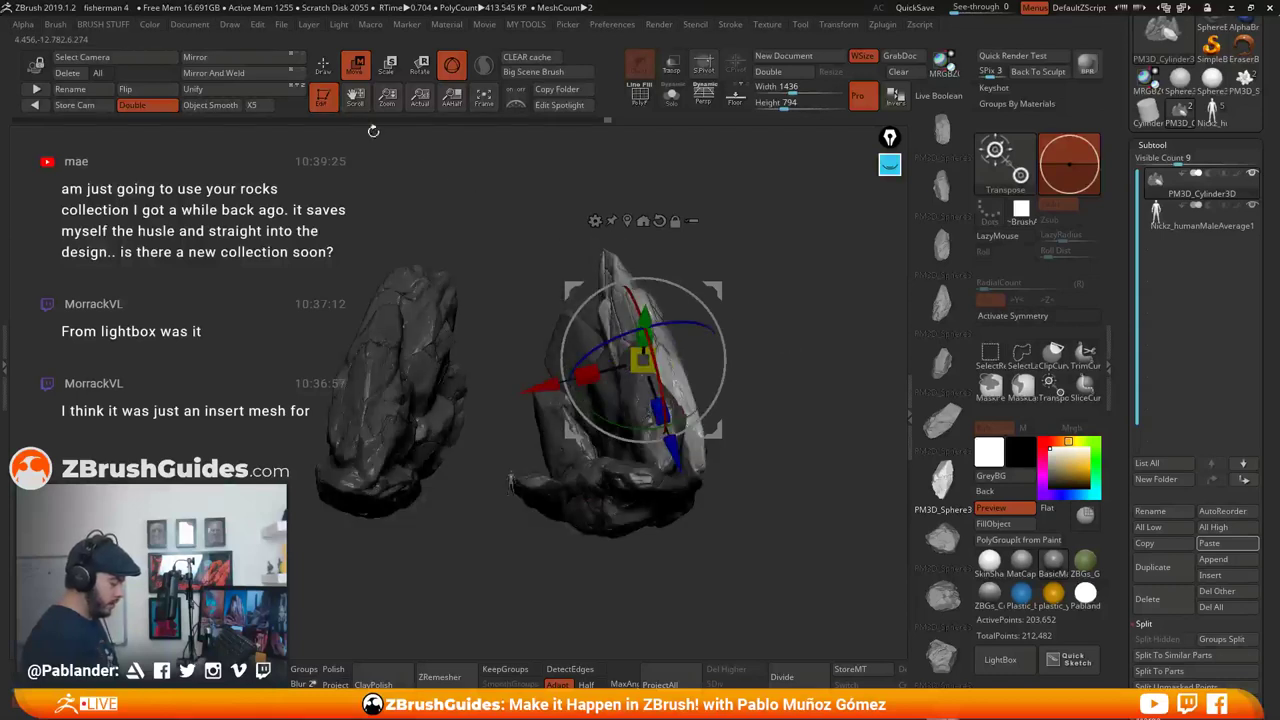
Duplicate the tall outer rock with the gizmo, move the copy to the left-hand wall's outer side, and rotate it
ctrl+drag(712, 290, 620, 385)
drag(455, 346, 343, 305)
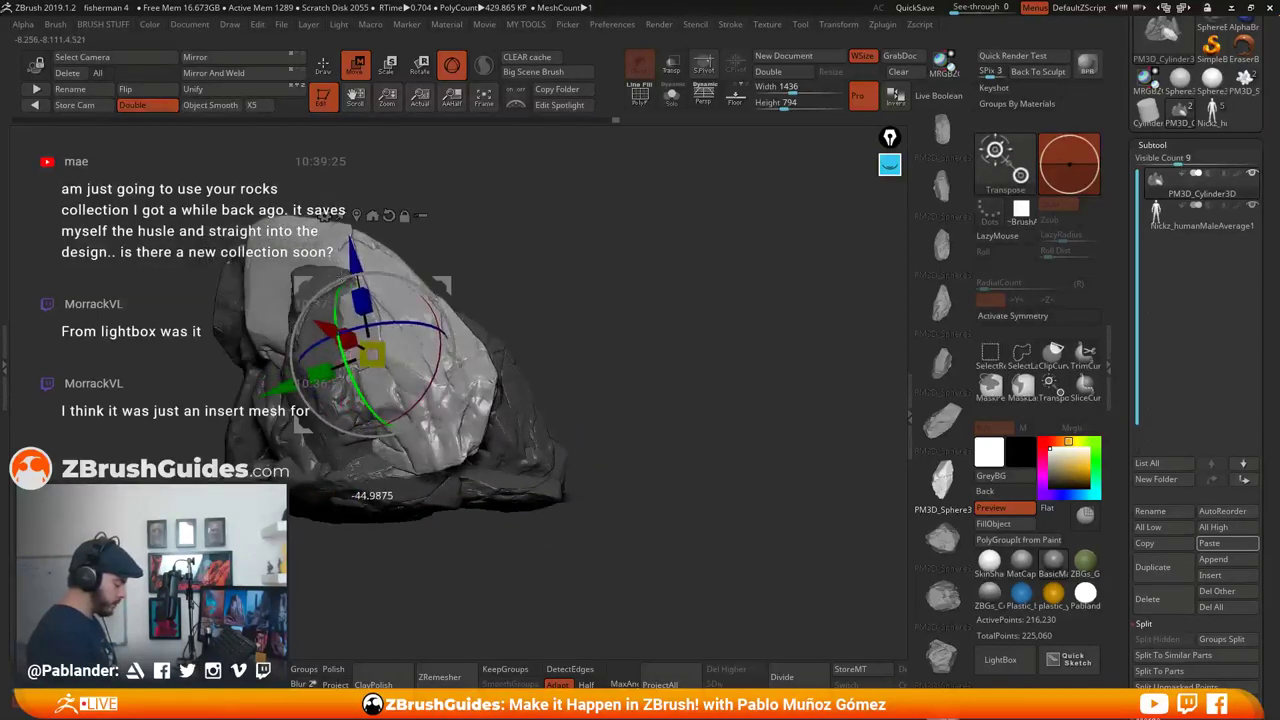
drag(420, 300, 495, 309)
drag(404, 352, 358, 340)
mouse_move(540, 302)
mouse_down()
mouse_move(682, 275)
mouse_move(530, 304)
mouse_up()
mouse_move(427, 332)
mouse_down()
mouse_move(497, 306)
mouse_move(452, 337)
mouse_up()
Rotate and reposition the duplicated tall rock so it leans inward against the left-hand wall's outer side
mouse_move(368, 494)
mouse_down()
mouse_move(345, 494)
mouse_move(367, 494)
mouse_up()
drag(380, 313, 380, 309)
drag(645, 250, 696, 292)
drag(520, 319, 521, 302)
drag(638, 285, 663, 204)
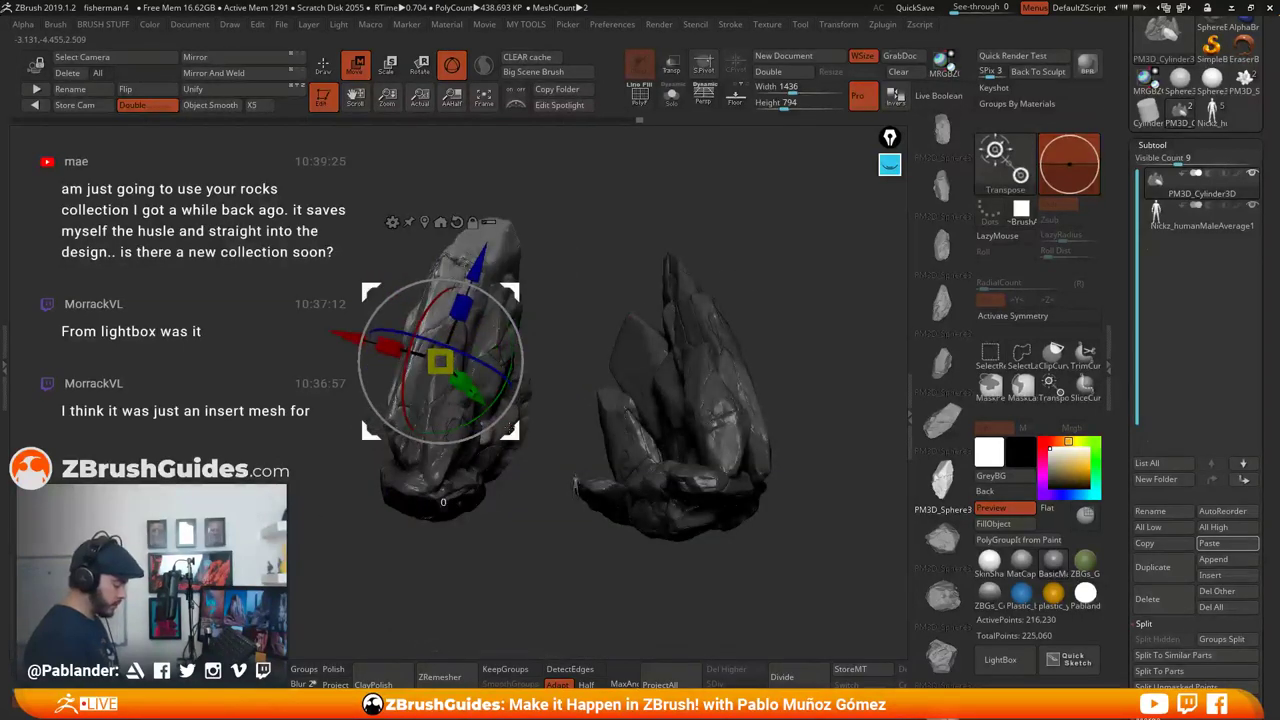
drag(515, 290, 504, 296)
drag(379, 353, 387, 357)
drag(575, 483, 716, 284)
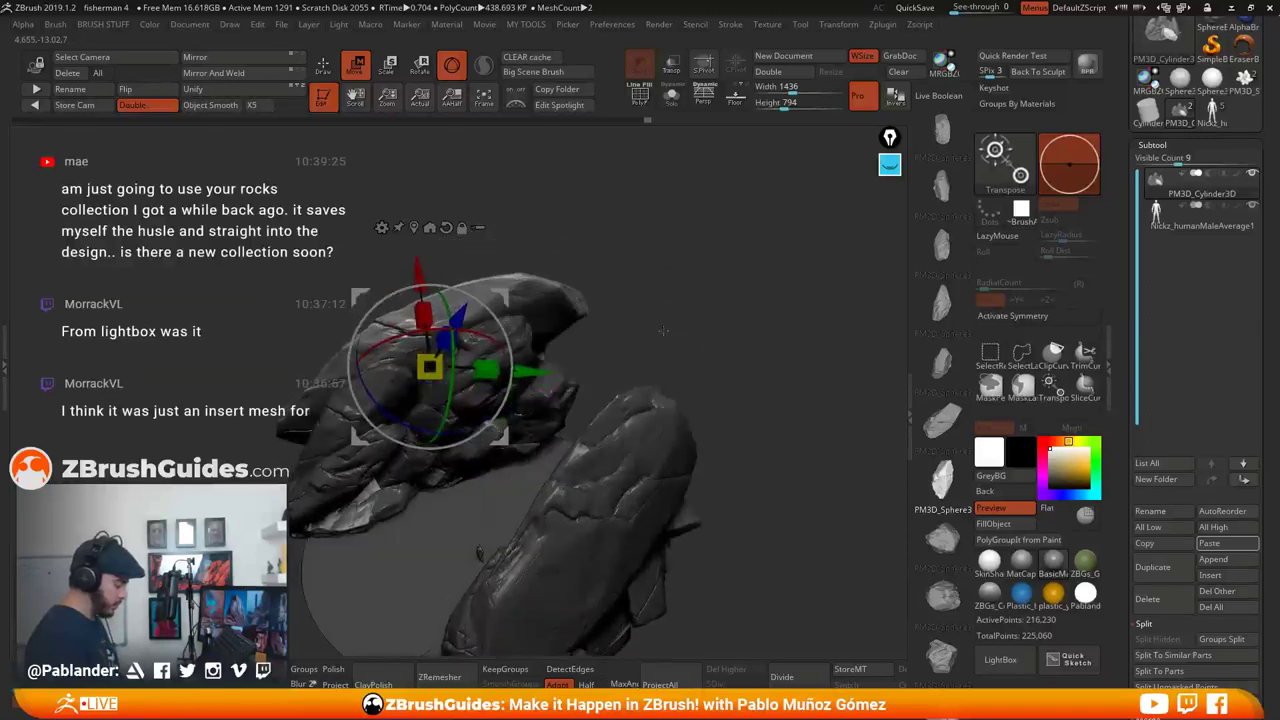
drag(501, 298, 503, 302)
Return to Draw mode and QuickSave the canyon scene
key(q)
mouse_move(749, 420)
mouse_down()
mouse_move(754, 373)
mouse_move(774, 380)
mouse_move(770, 370)
mouse_up()
mouse_move(766, 254)
mouse_down()
mouse_move(789, 365)
mouse_move(790, 345)
mouse_move(775, 345)
mouse_up()
click(926, 10)
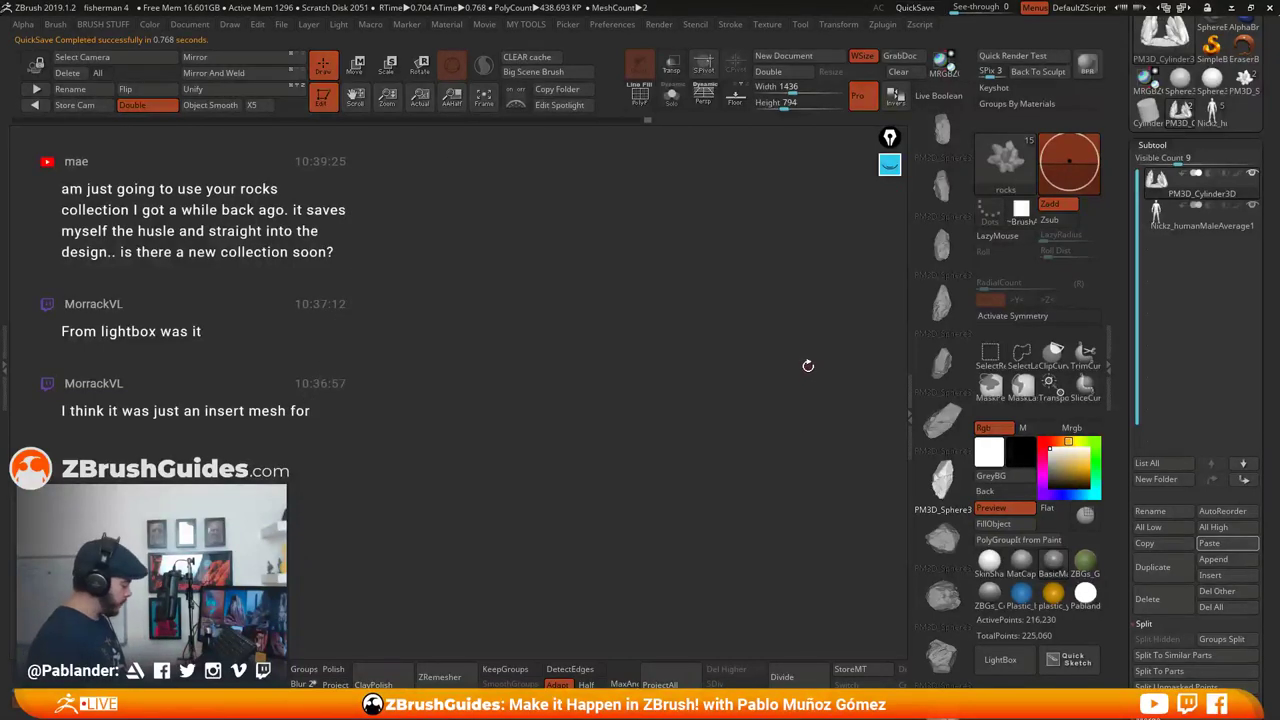
drag(820, 365, 813, 381)
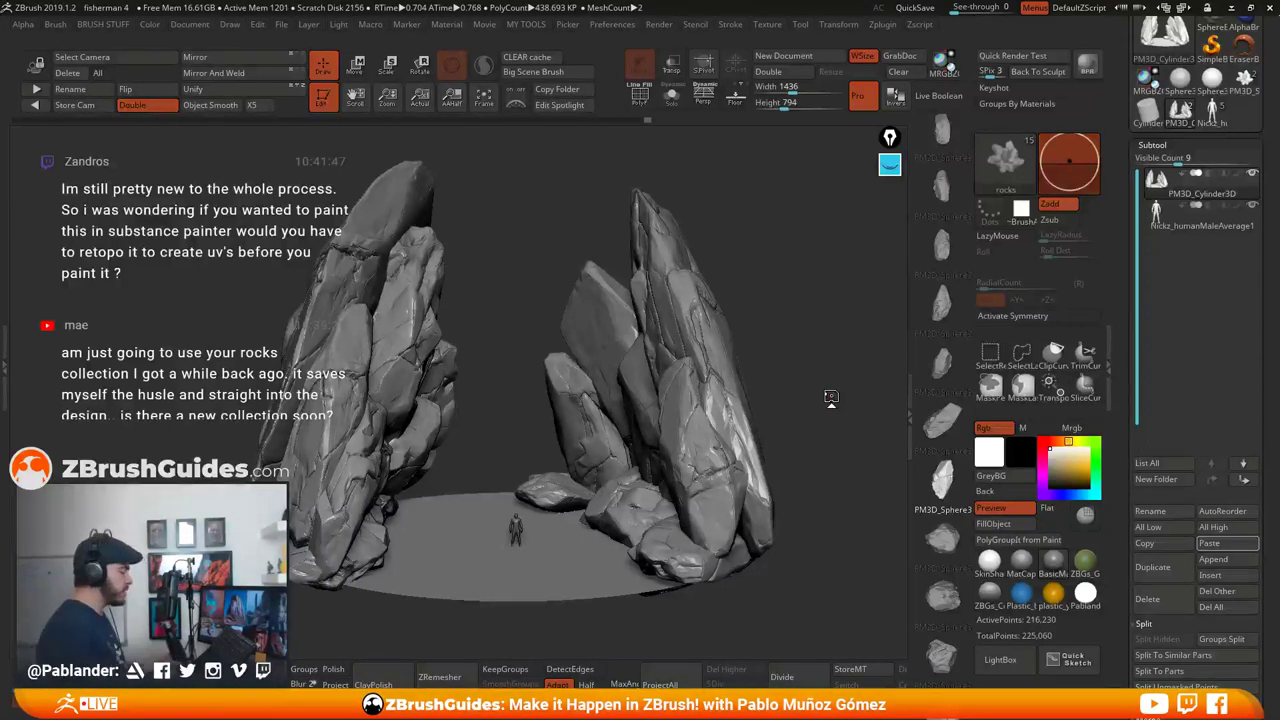
click(1000, 659)
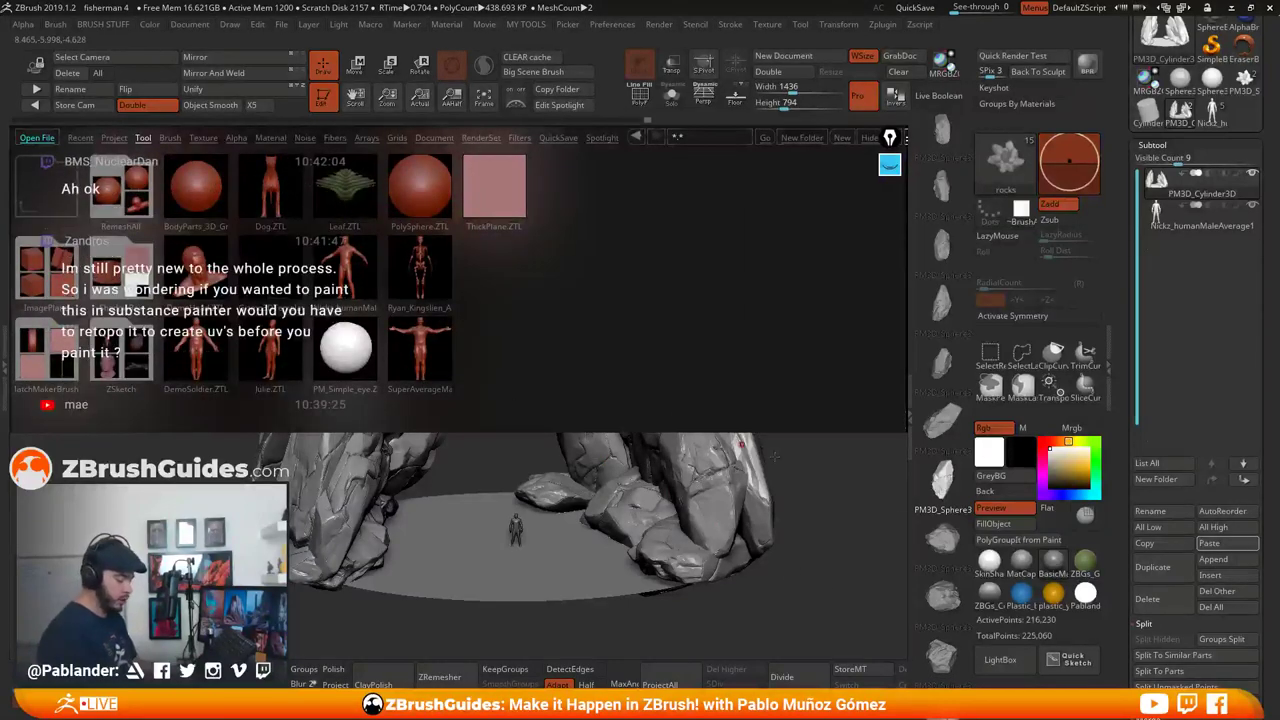
click(1018, 666)
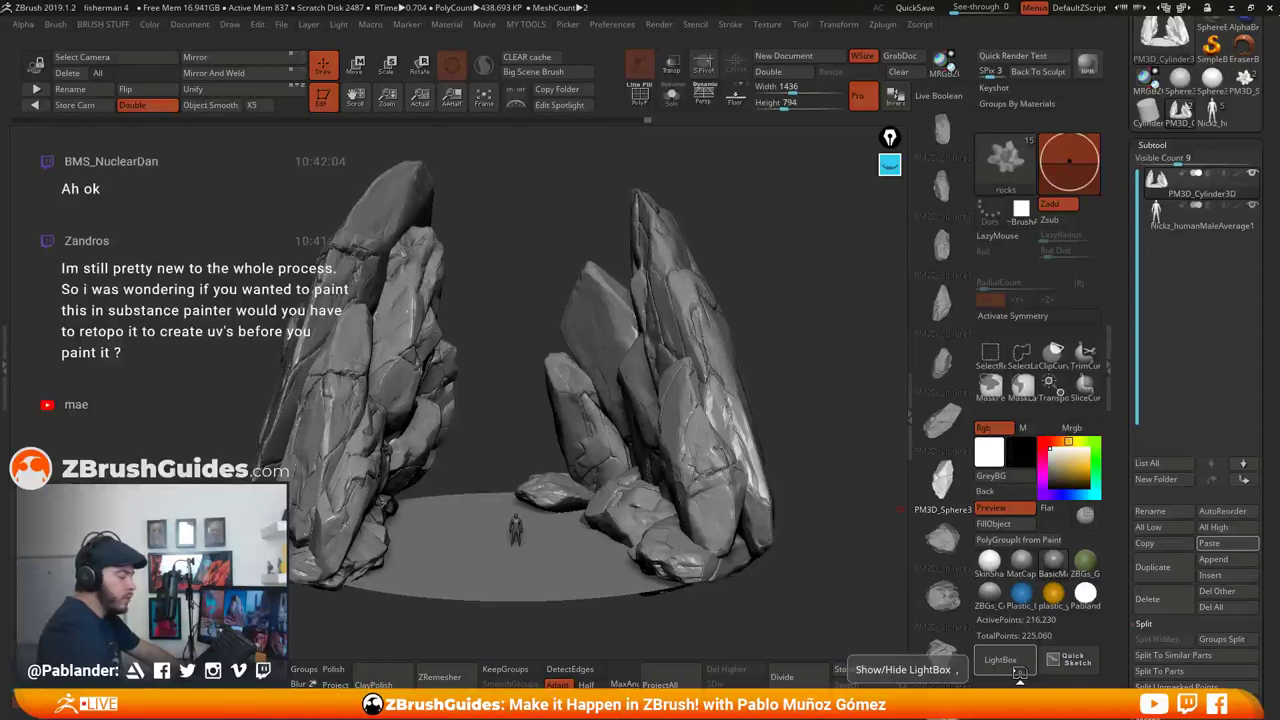
key(ctrl+z)
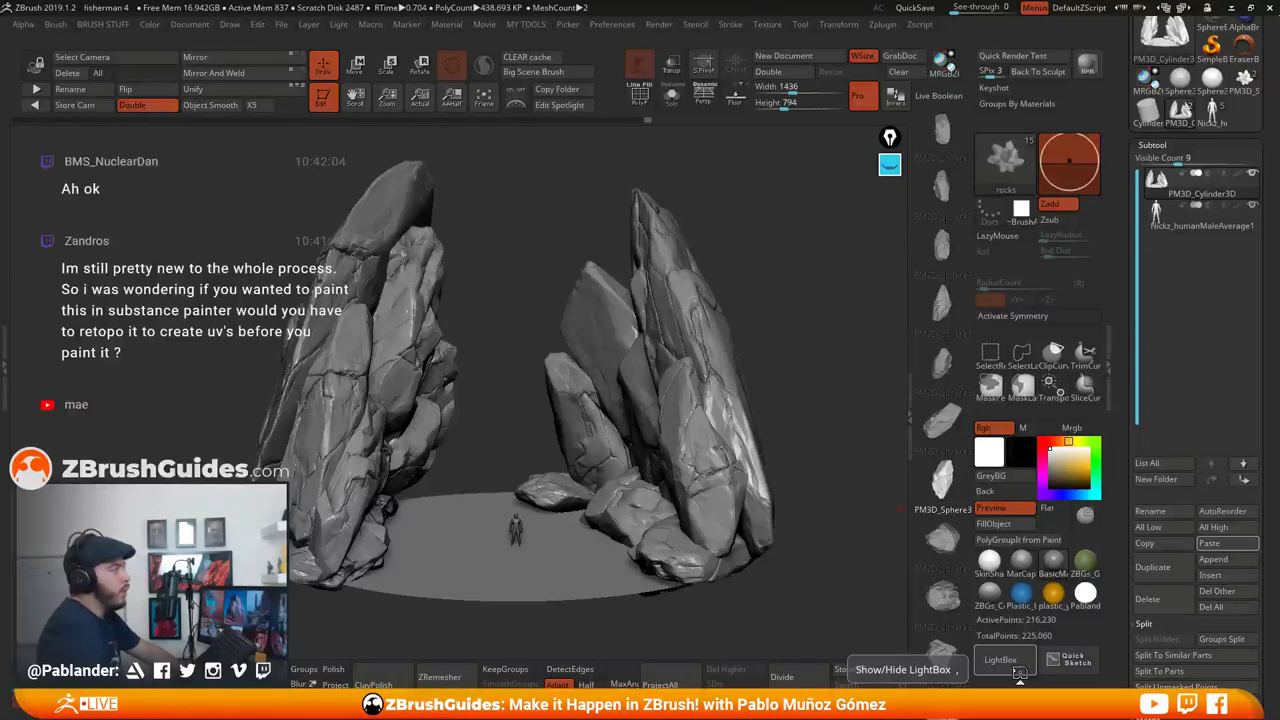
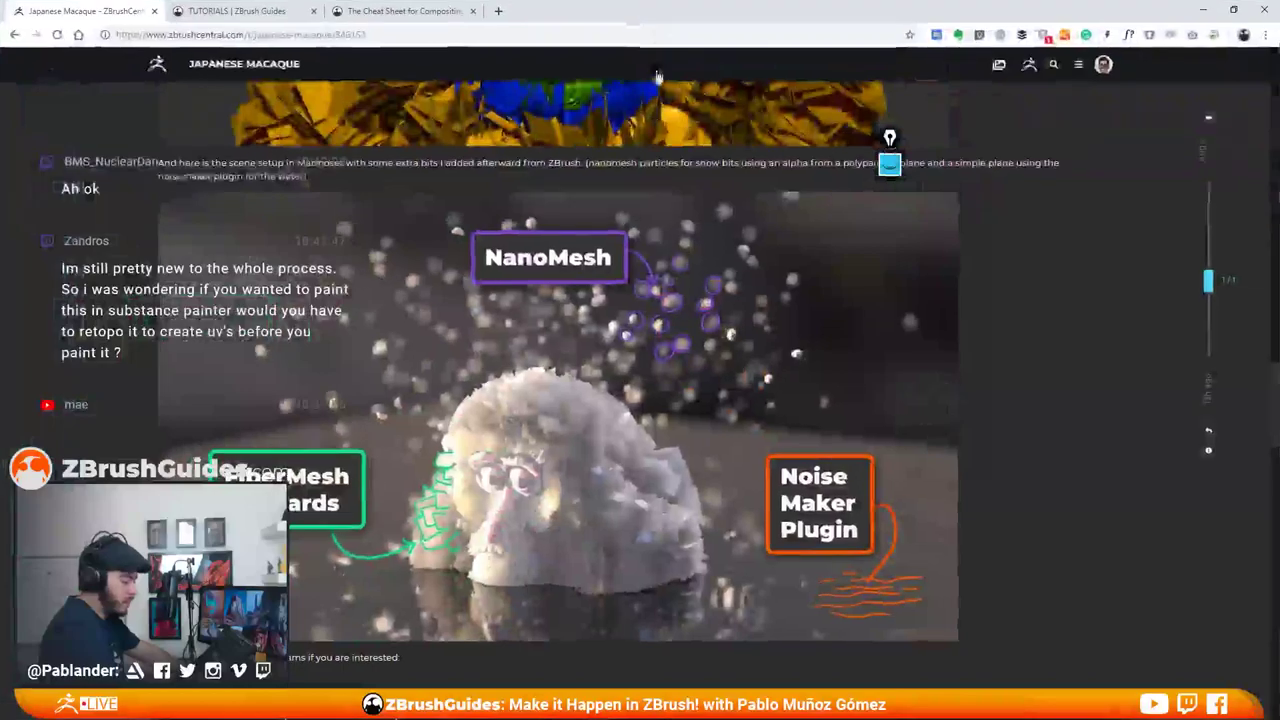
Switch to the browser and review the Japanese Macaque post's final renders, FiberMesh and Marmoset setup images, and episode videos
scroll(614, 440, up, 15)
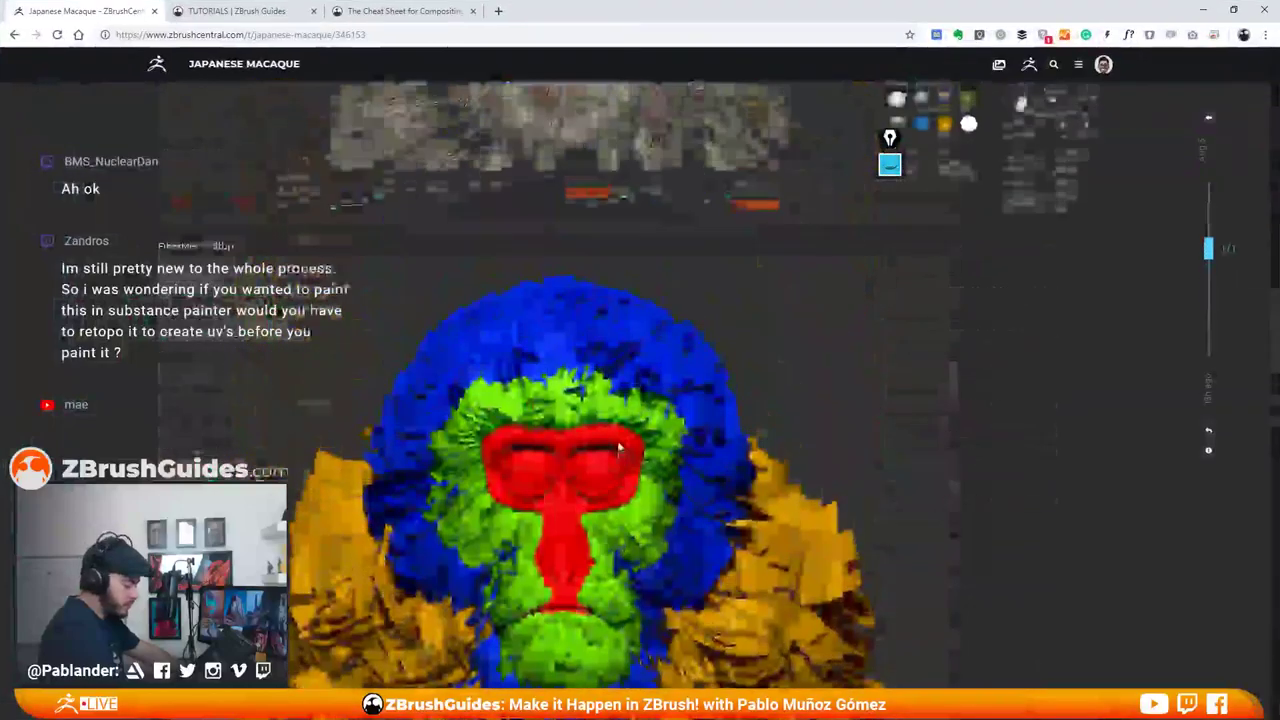
scroll(616, 448, up, 5)
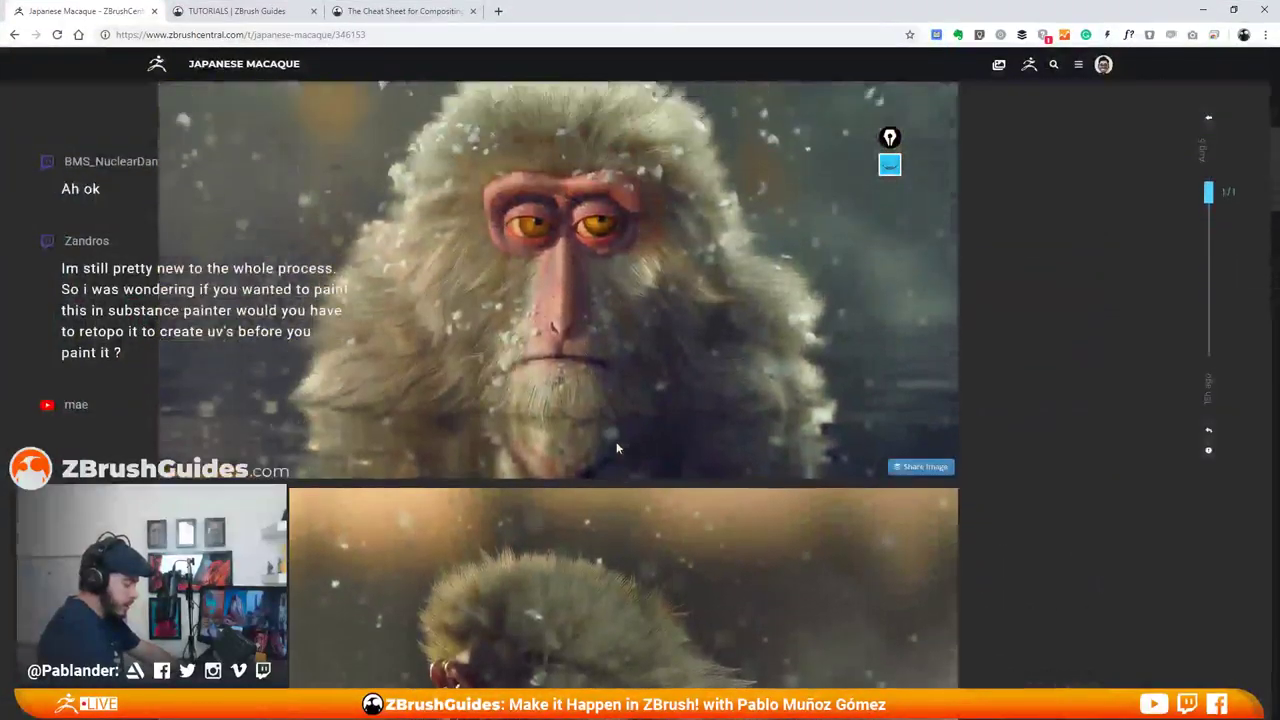
scroll(668, 338, up, 2)
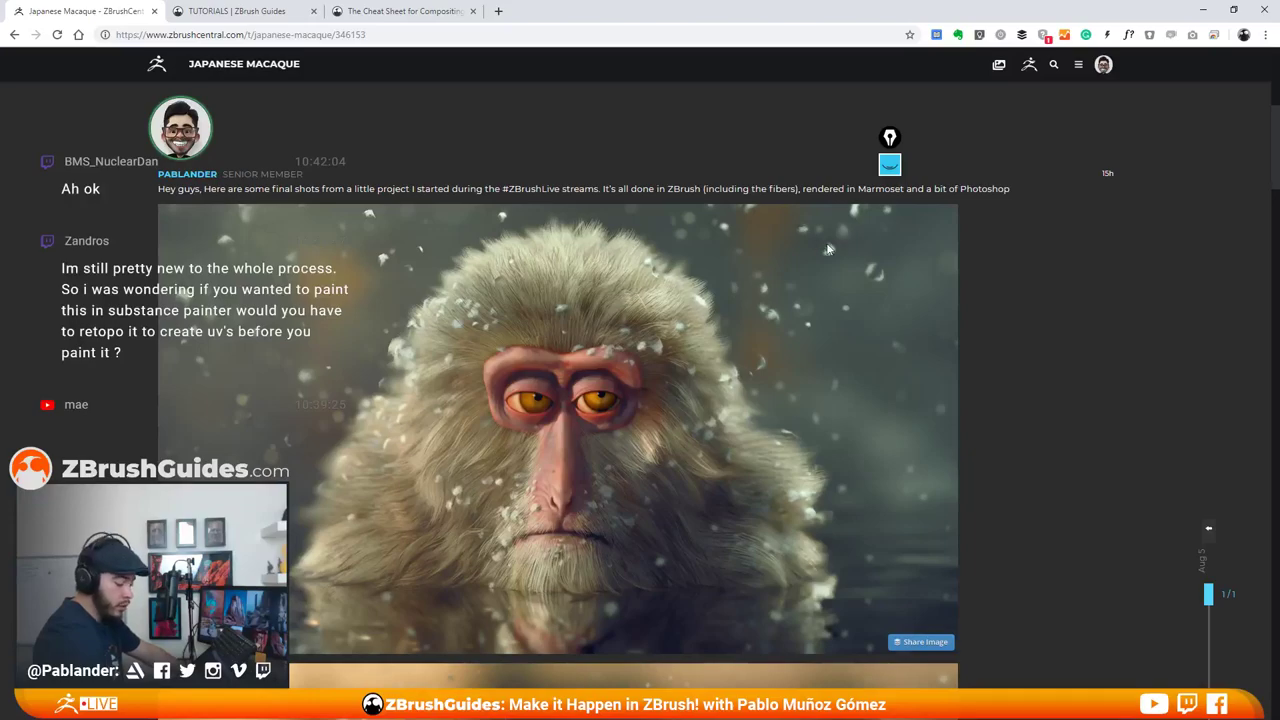
scroll(703, 531, down, 5)
scroll(705, 528, down, 10)
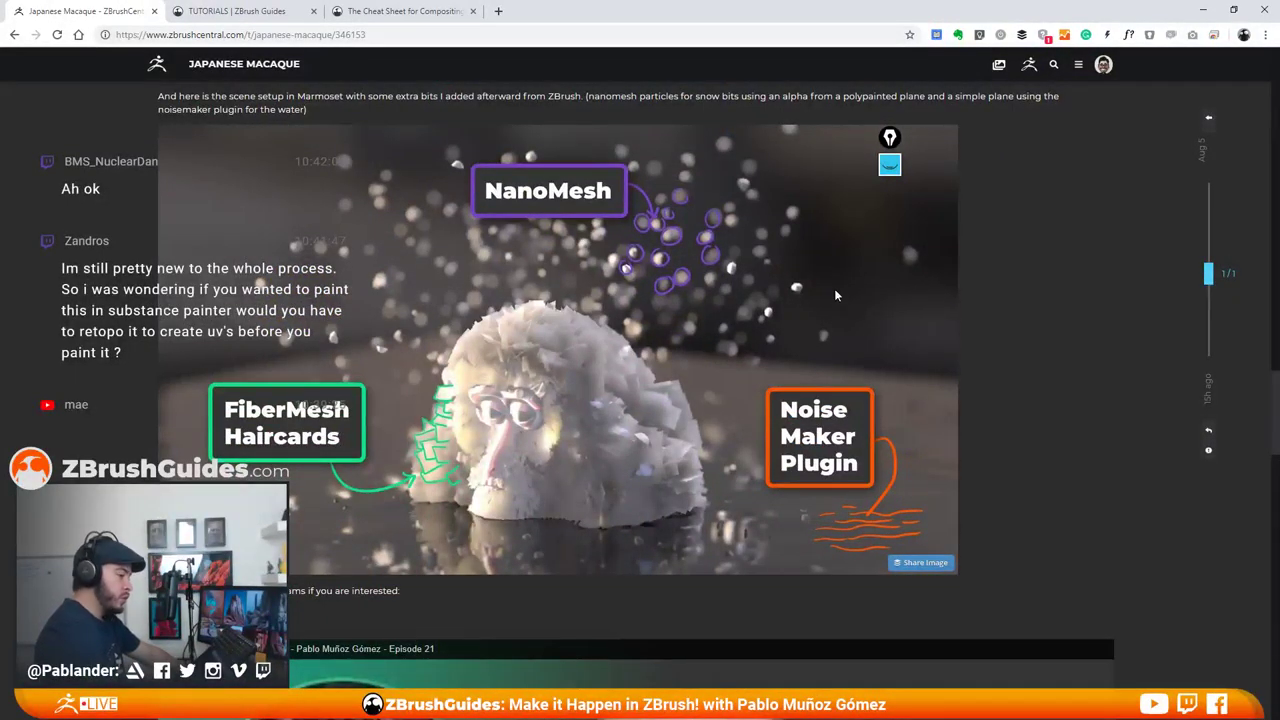
scroll(838, 296, down, 15)
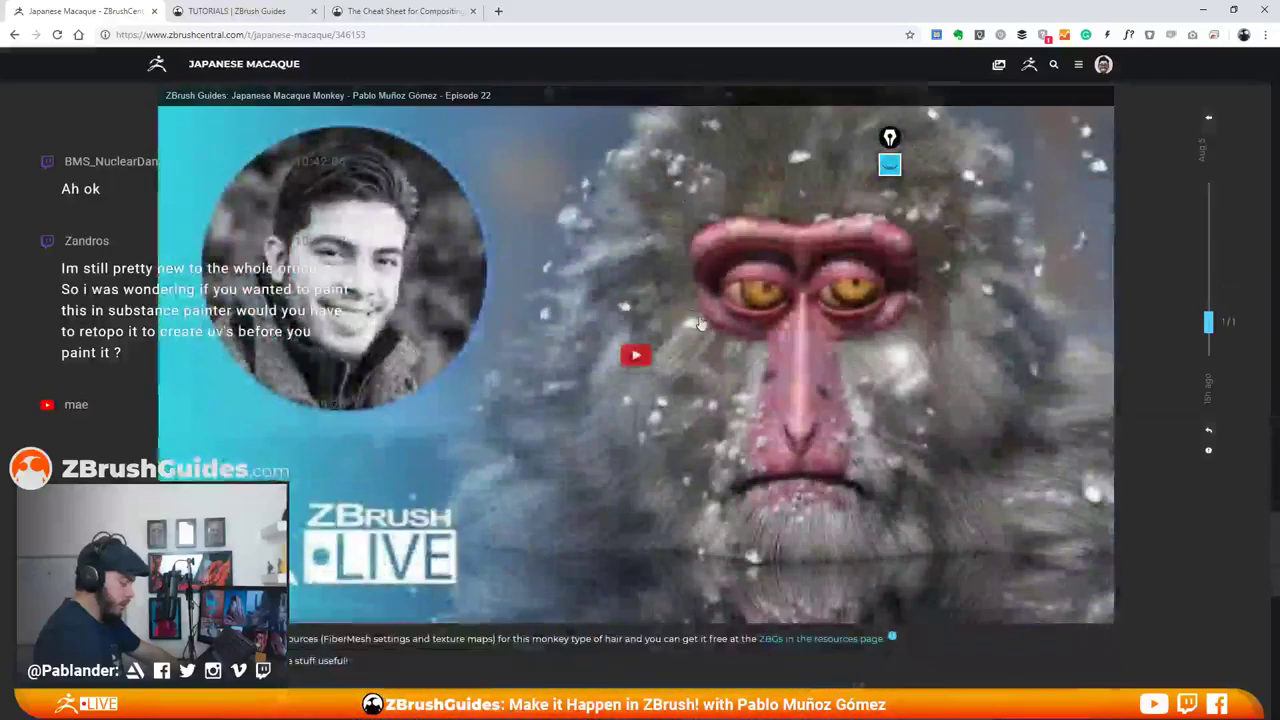
scroll(688, 308, up, 2)
scroll(686, 312, up, 4)
scroll(730, 322, down, 6)
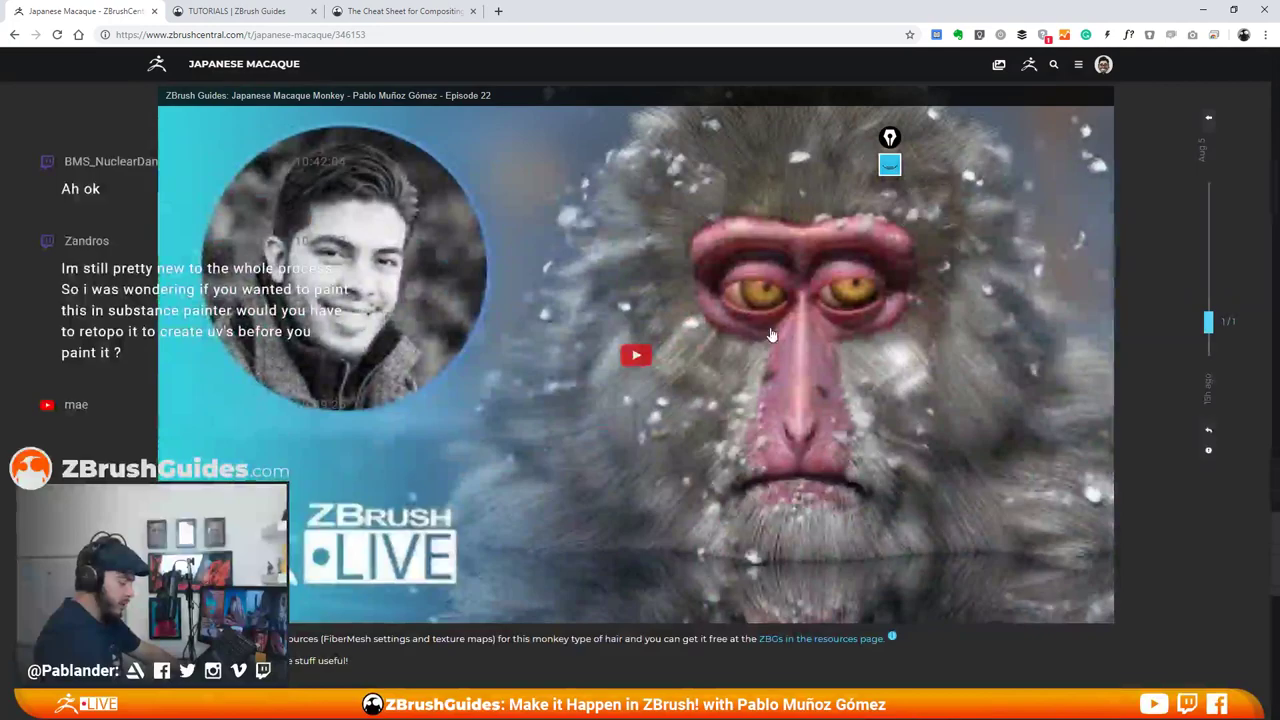
scroll(768, 322, up, 5)
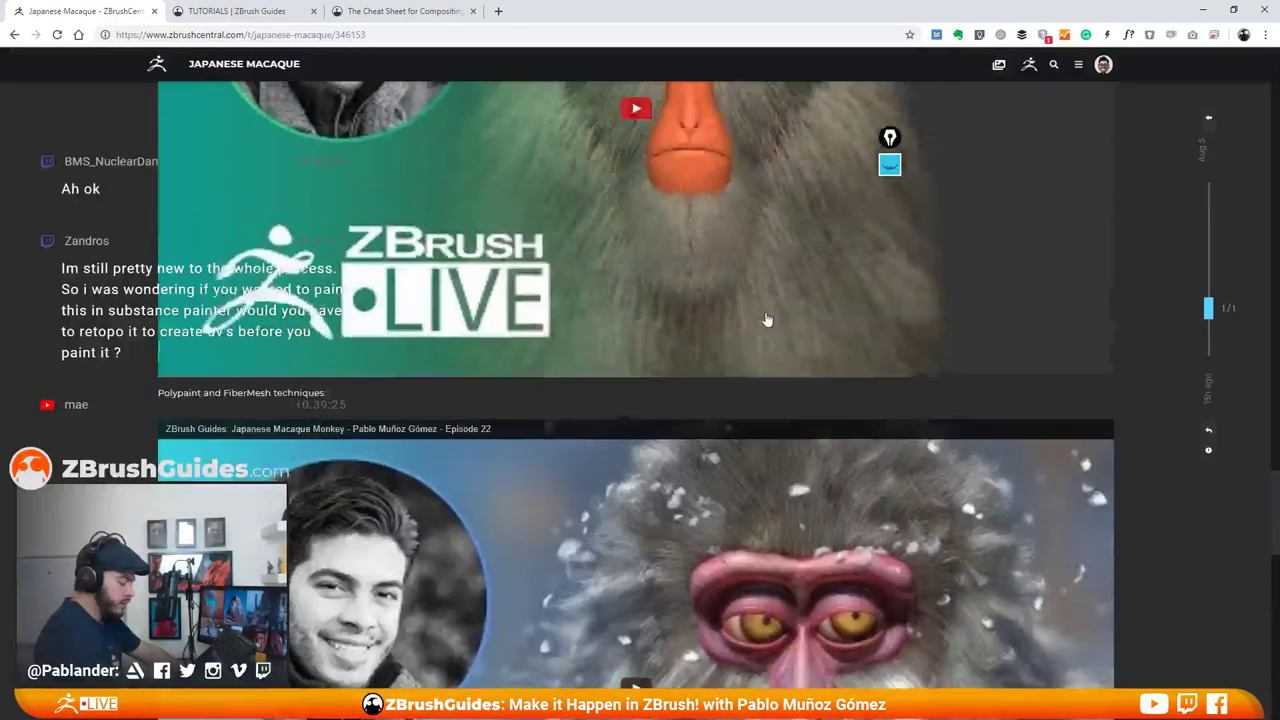
scroll(767, 319, down, 5)
scroll(795, 180, up, 10)
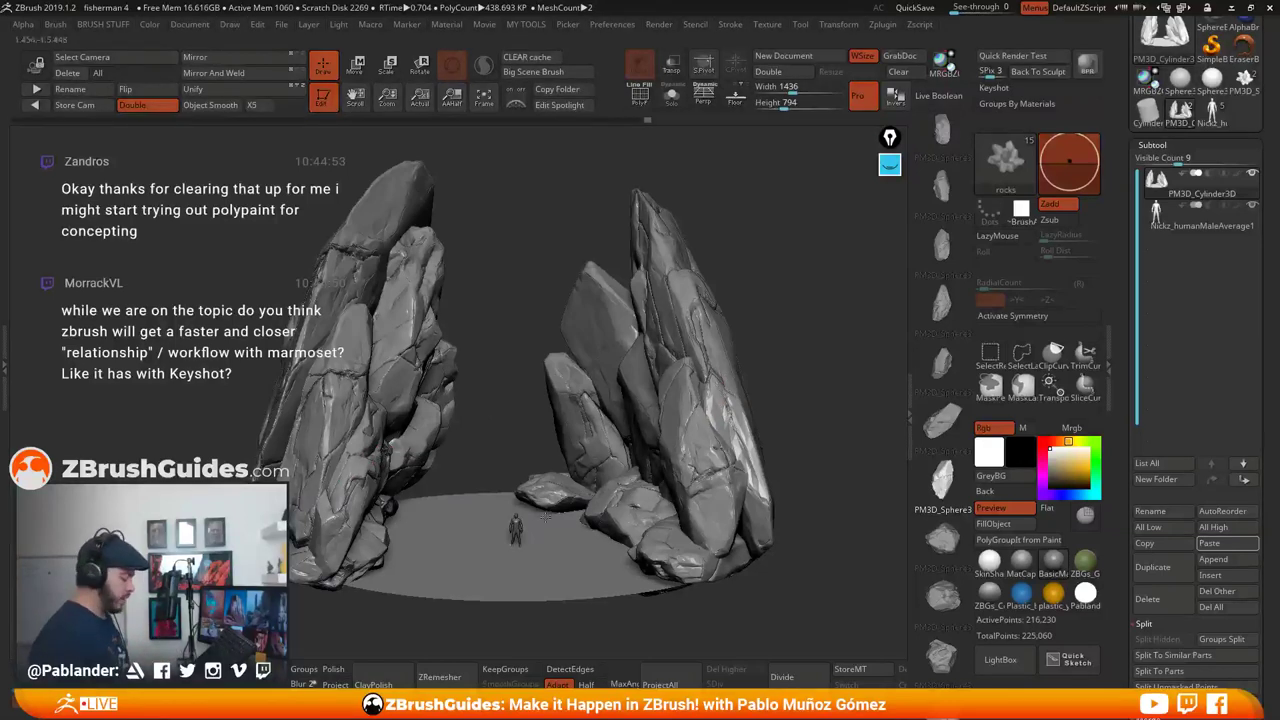
Try inserting a different rock mesh on the large rock at the back of the right-hand wall
alt+drag(775, 395, 765, 356)
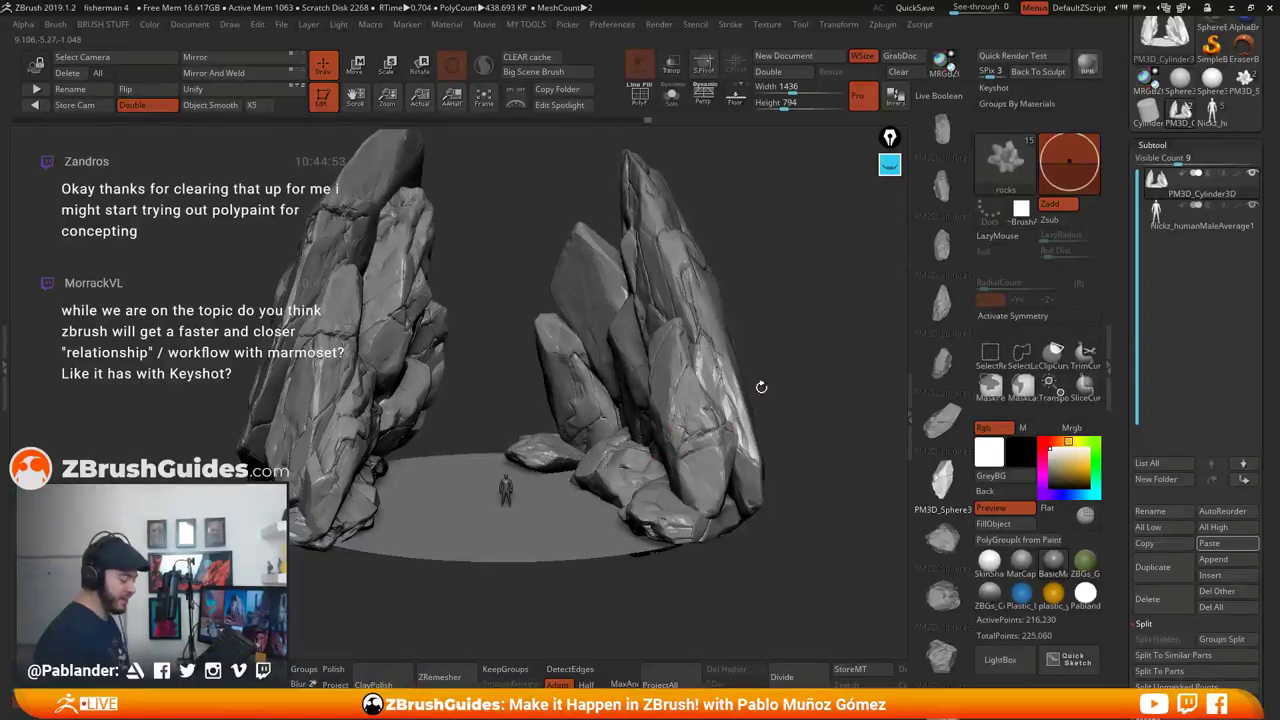
drag(770, 377, 835, 464)
drag(945, 655, 945, 457)
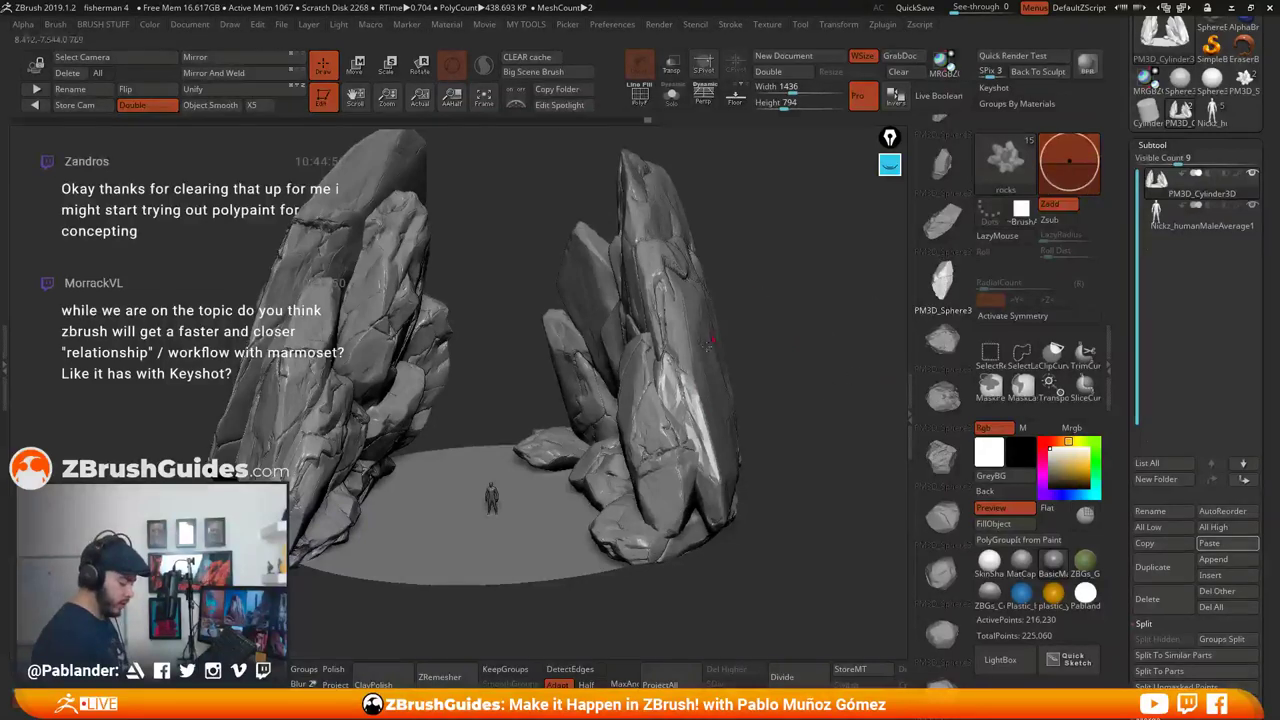
drag(793, 305, 680, 380)
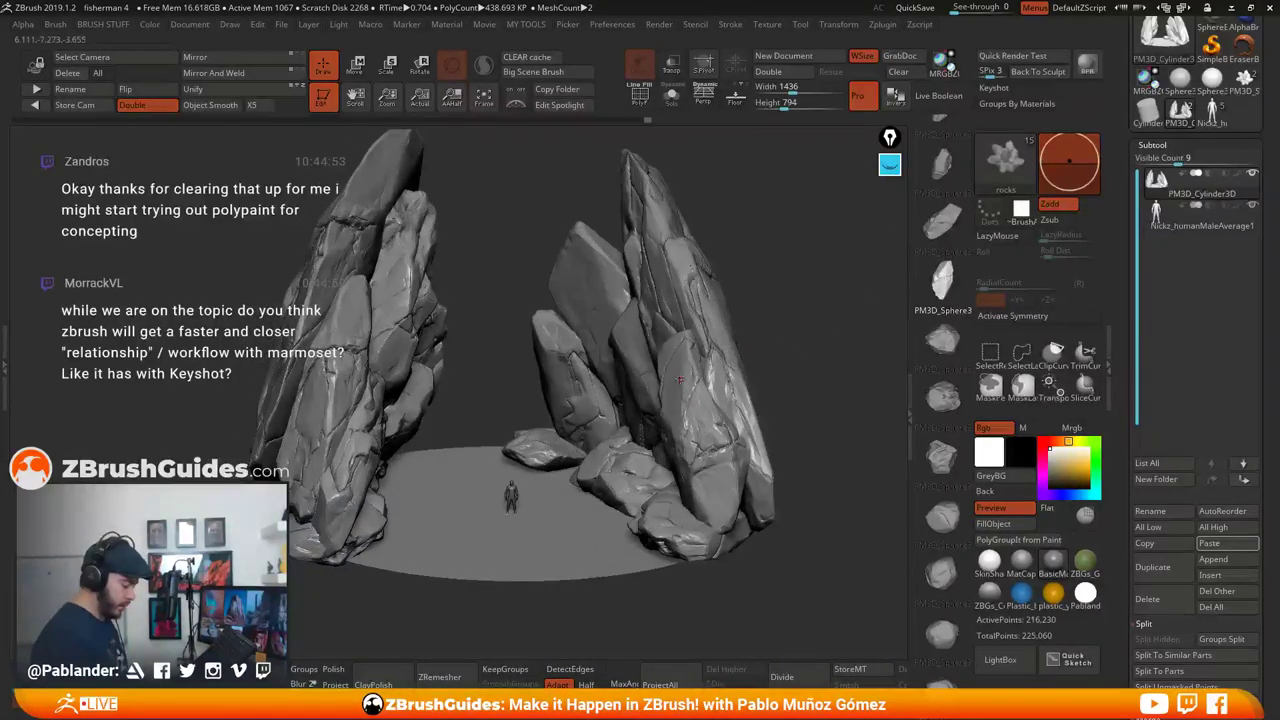
scroll(940, 330, down, 2)
scroll(938, 326, up, 3)
click(941, 247)
drag(580, 299, 605, 326)
mouse_move(787, 283)
mouse_down()
mouse_move(770, 284)
mouse_move(795, 284)
mouse_up()
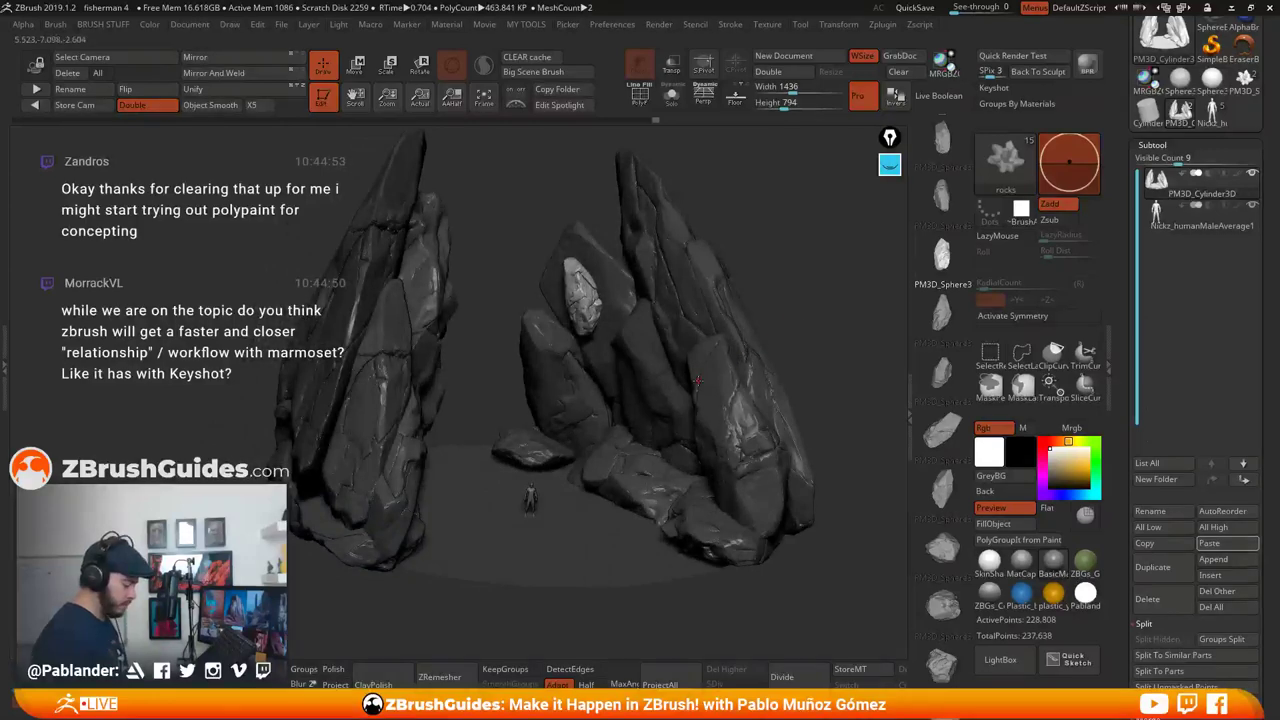
key(ctrl+z)
Choose the neighbouring rock mesh in the insert-mesh list and test it on the right-hand wall's back rock
click(941, 200)
drag(586, 309, 606, 352)
key(ctrl+z)
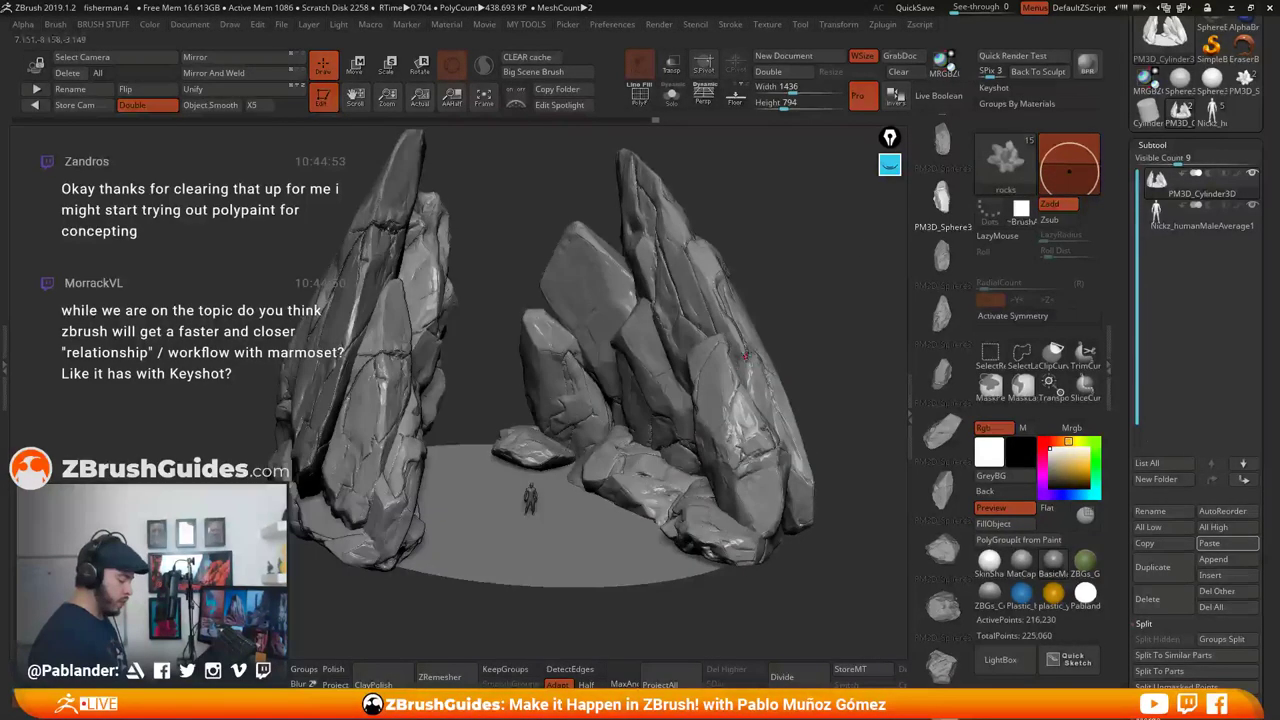
Clear the old screen annotations and outline the individual large rocks of the right-hand wall in cyan
drag(795, 319, 786, 368)
click(889, 165)
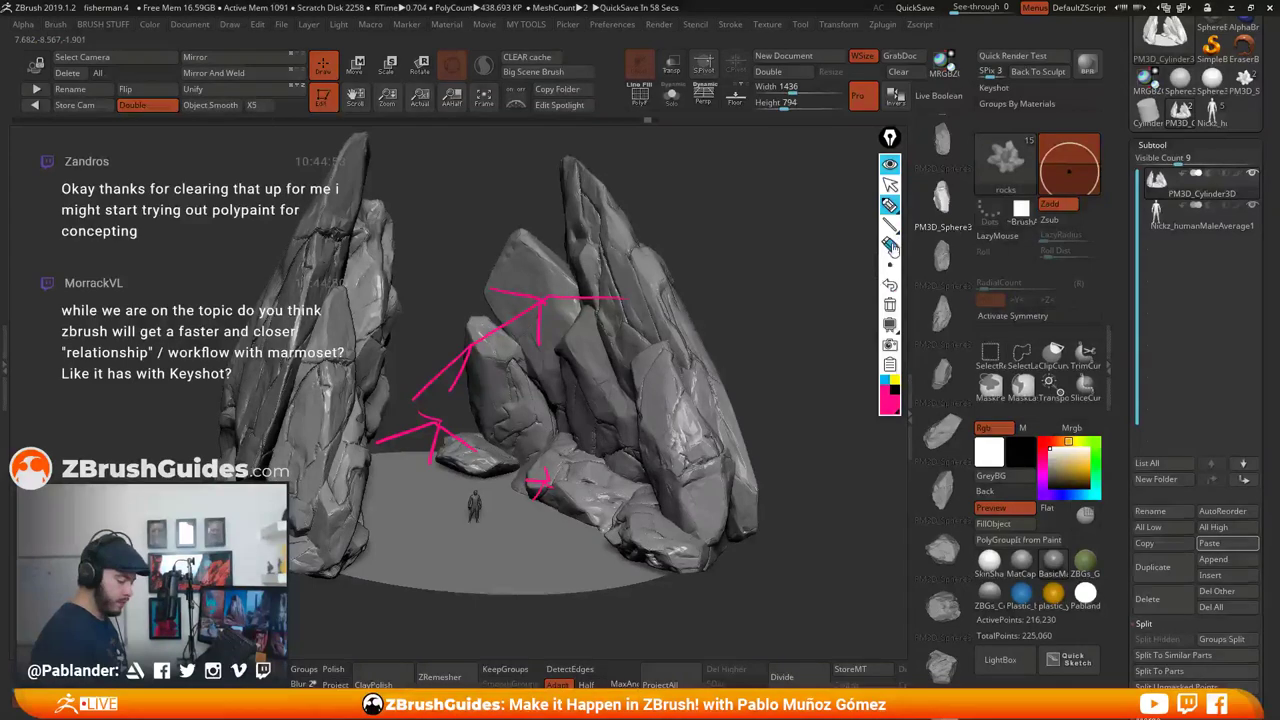
click(889, 304)
click(884, 402)
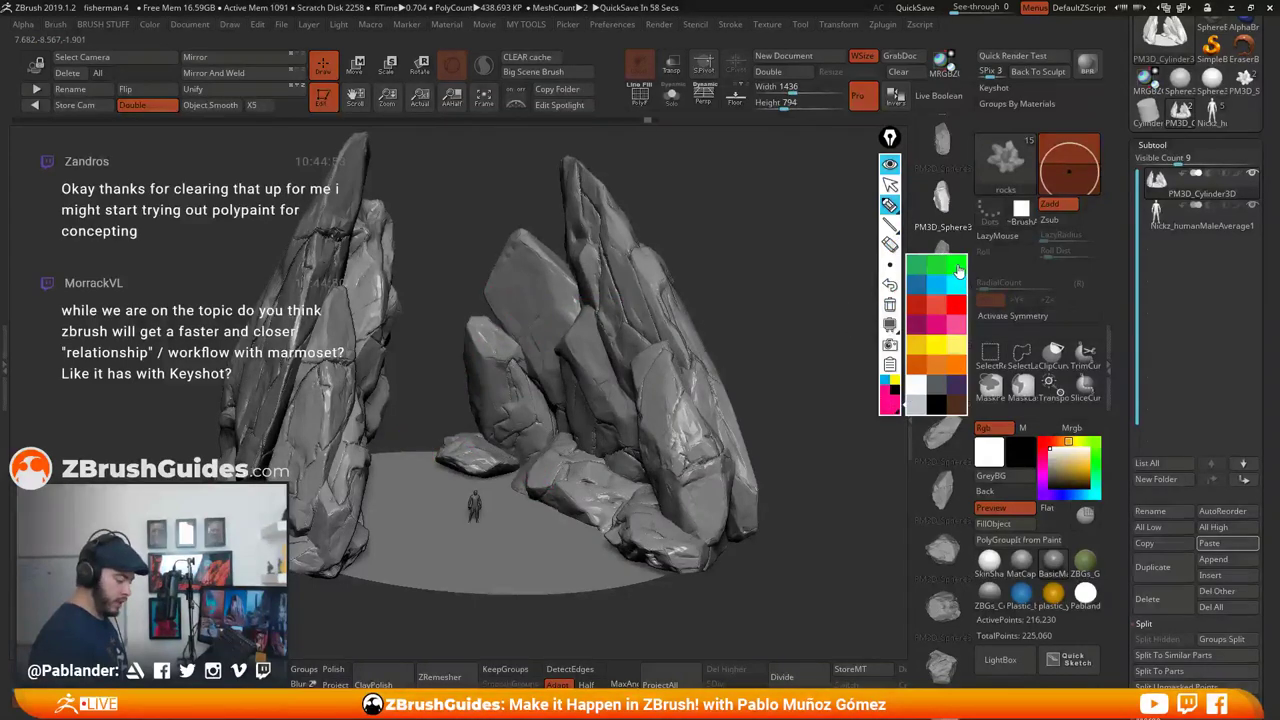
click(949, 294)
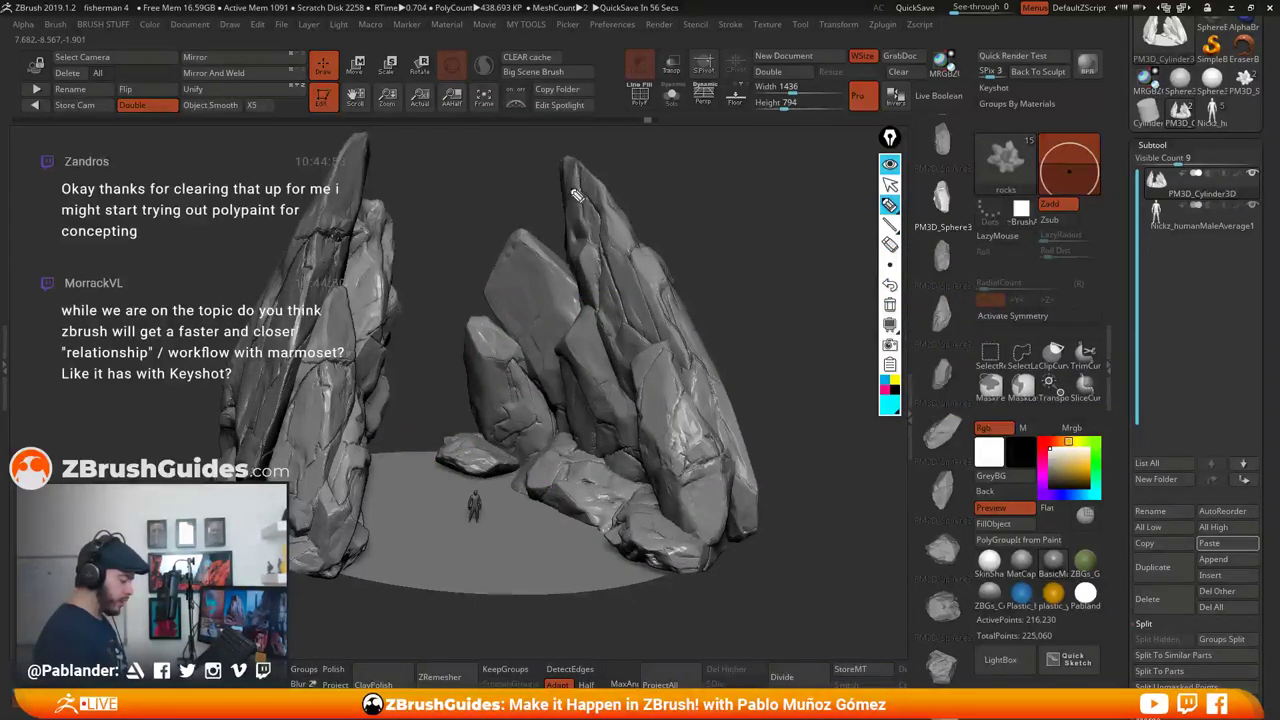
mouse_move(561, 158)
mouse_down()
mouse_move(588, 303)
mouse_move(568, 262)
mouse_move(520, 233)
mouse_move(480, 300)
mouse_move(495, 338)
mouse_move(472, 440)
mouse_up()
mouse_move(567, 164)
mouse_down()
mouse_move(661, 258)
mouse_move(708, 338)
mouse_move(763, 488)
mouse_move(732, 525)
mouse_move(730, 475)
mouse_move(680, 365)
mouse_move(642, 398)
mouse_move(660, 488)
mouse_move(596, 306)
mouse_move(557, 357)
mouse_move(605, 438)
mouse_move(510, 338)
mouse_move(500, 448)
mouse_move(660, 495)
mouse_move(576, 520)
mouse_move(645, 490)
mouse_move(625, 540)
mouse_move(735, 540)
mouse_move(695, 425)
mouse_up()
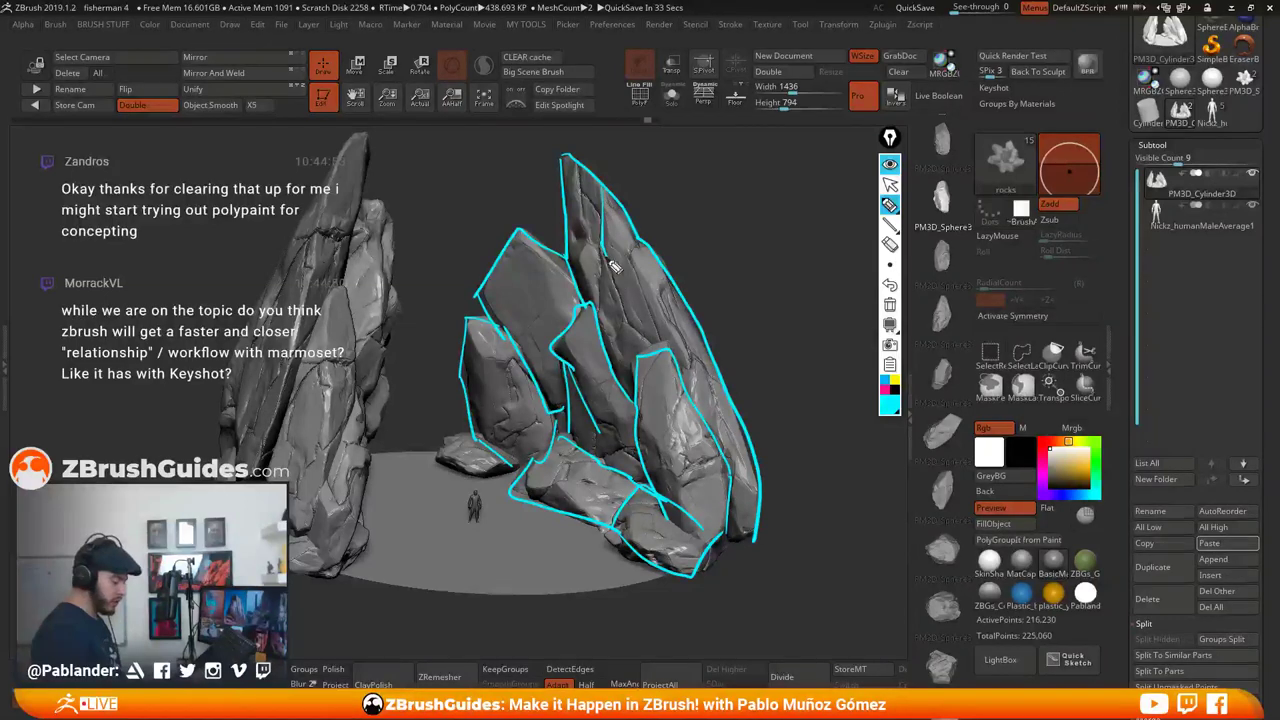
drag(679, 361, 690, 396)
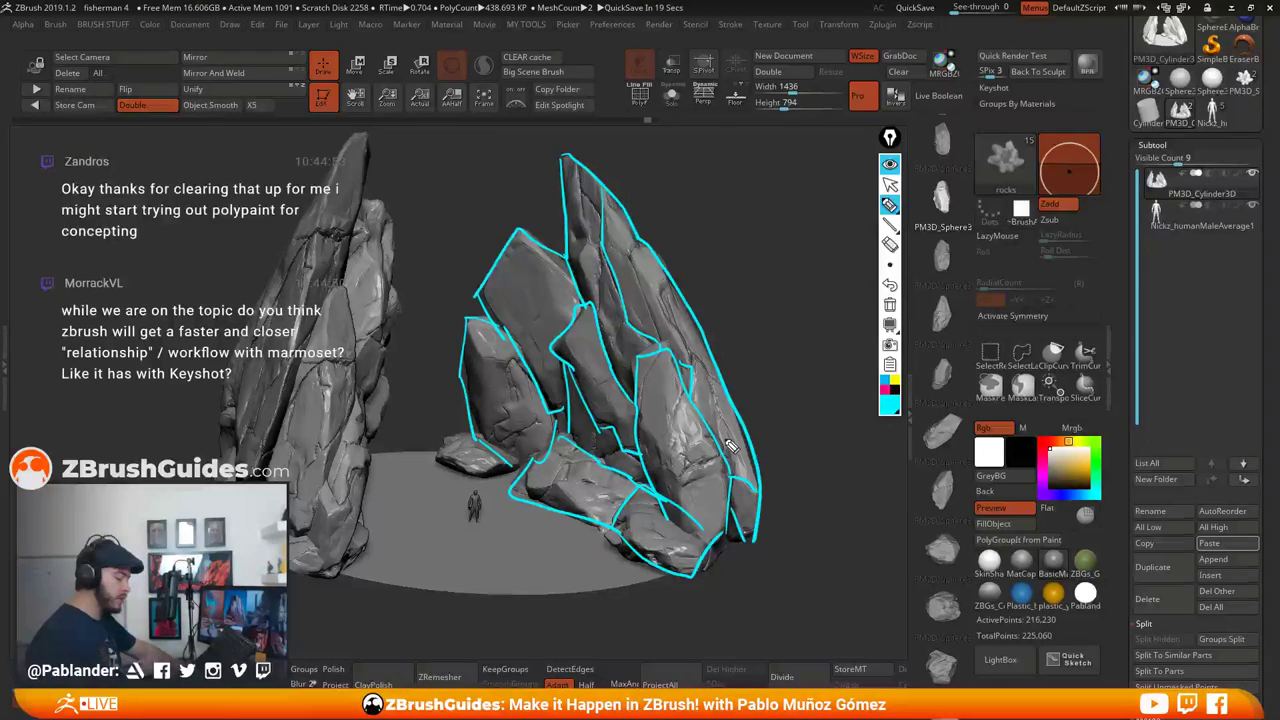
Mark the gaps between the outlined rocks in pink where small rocks belong, and hide the annotations
click(889, 398)
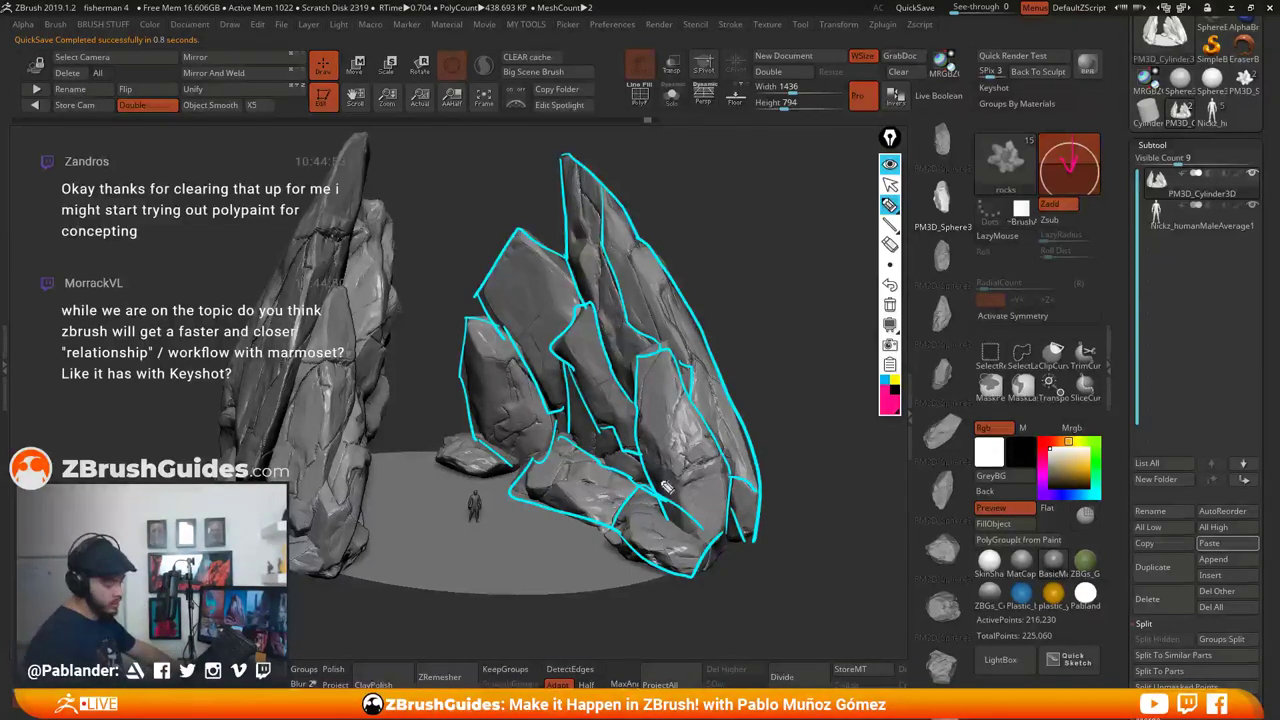
mouse_move(597, 435)
mouse_down()
mouse_move(602, 448)
mouse_move(592, 425)
mouse_move(560, 420)
mouse_move(544, 430)
mouse_move(553, 460)
mouse_move(514, 392)
mouse_move(633, 443)
mouse_move(643, 488)
mouse_move(629, 541)
mouse_move(705, 505)
mouse_move(710, 430)
mouse_up()
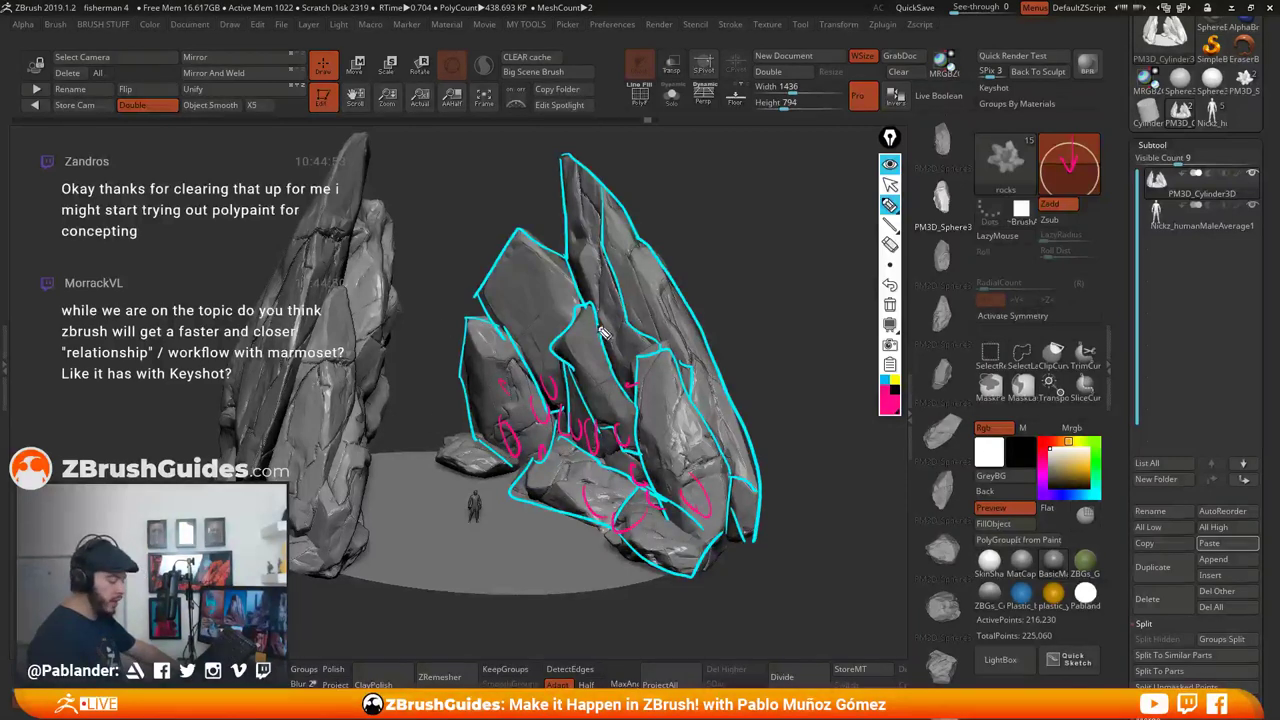
drag(497, 332, 552, 418)
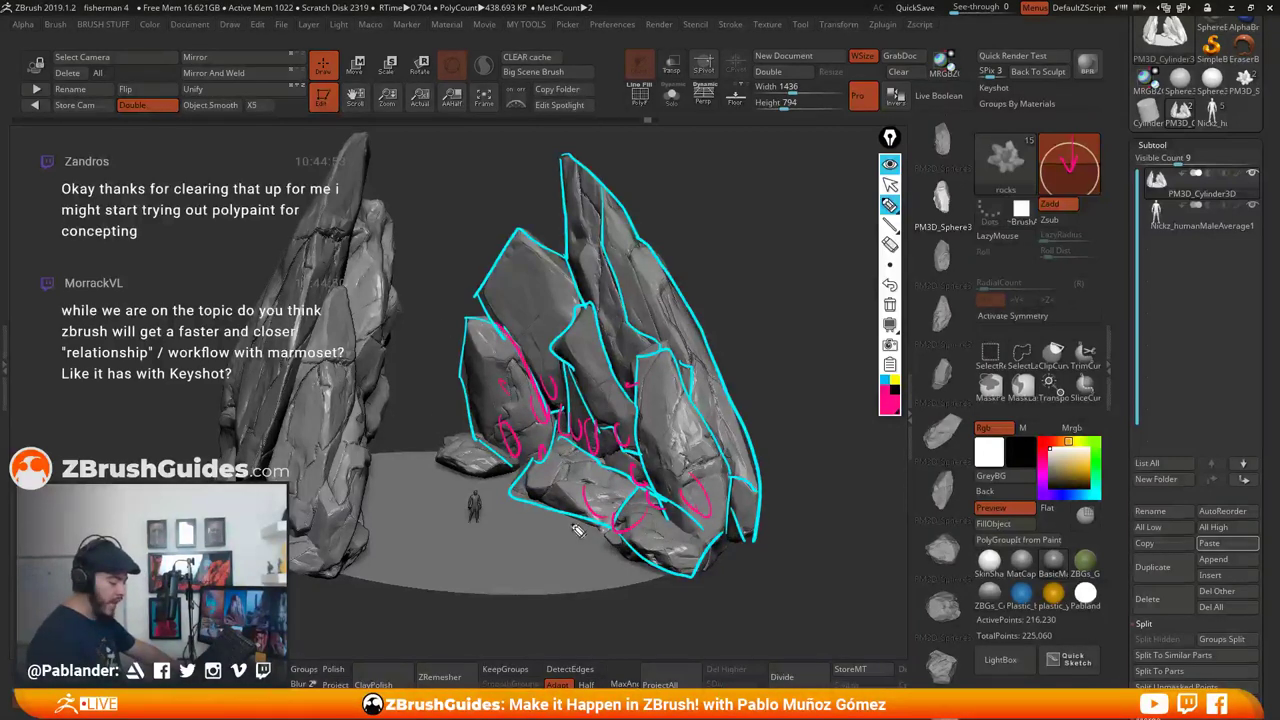
click(891, 167)
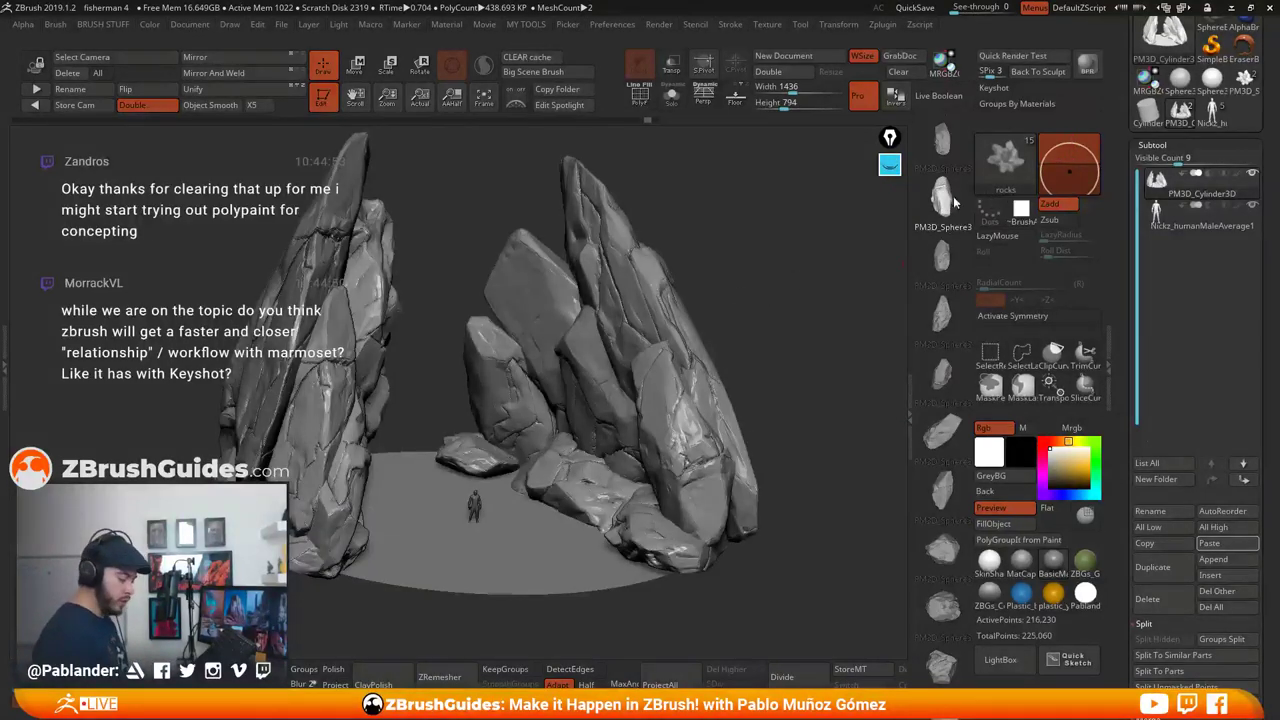
Try inserting the chosen rock mesh between the rear rocks of the right-hand wall
drag(537, 330, 547, 350)
right_drag(575, 375, 638, 350)
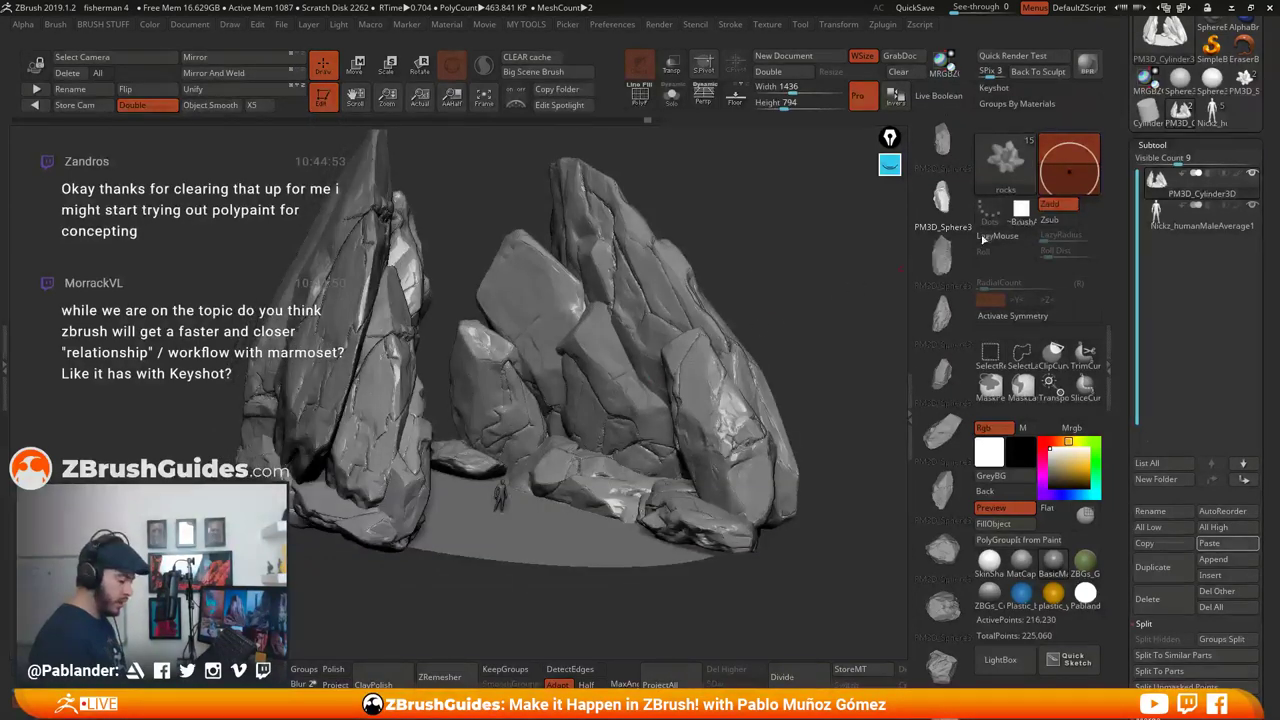
drag(534, 340, 547, 364)
key(ctrl+z)
Insert small rocks into the gaps between the large rocks at the right-hand wall's base
alt+right_drag(622, 340, 638, 406)
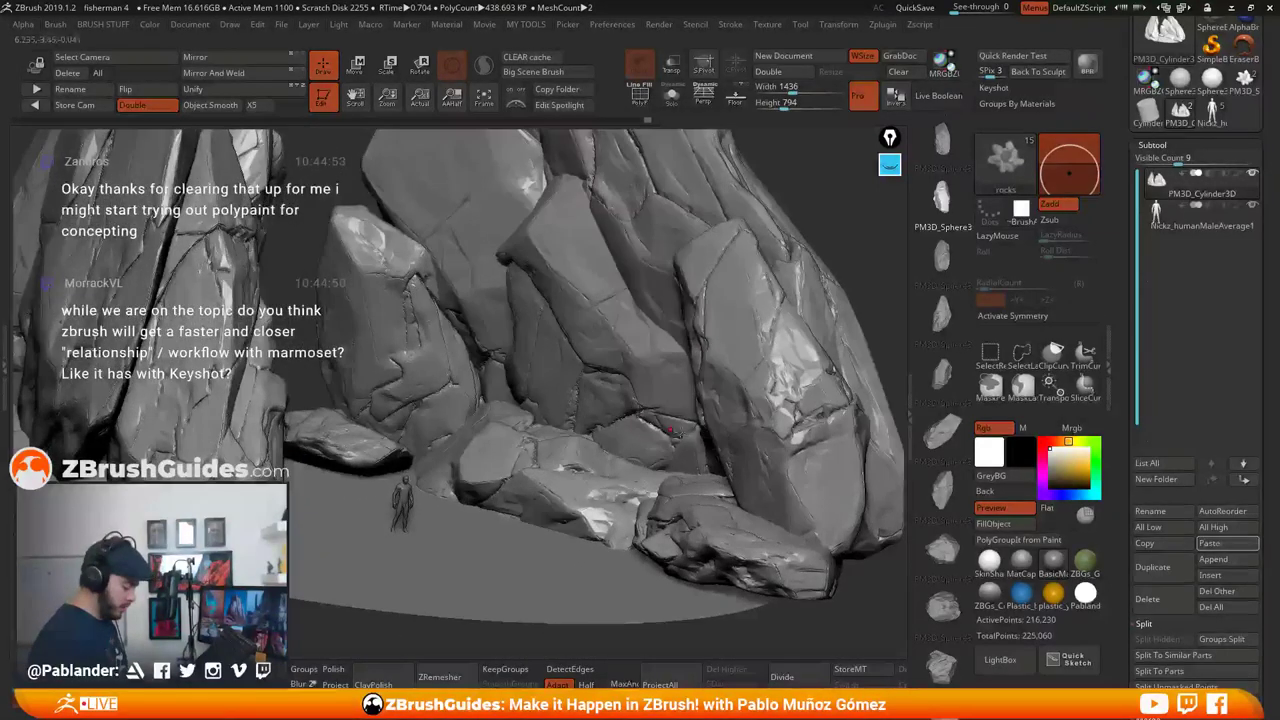
drag(628, 445, 724, 460)
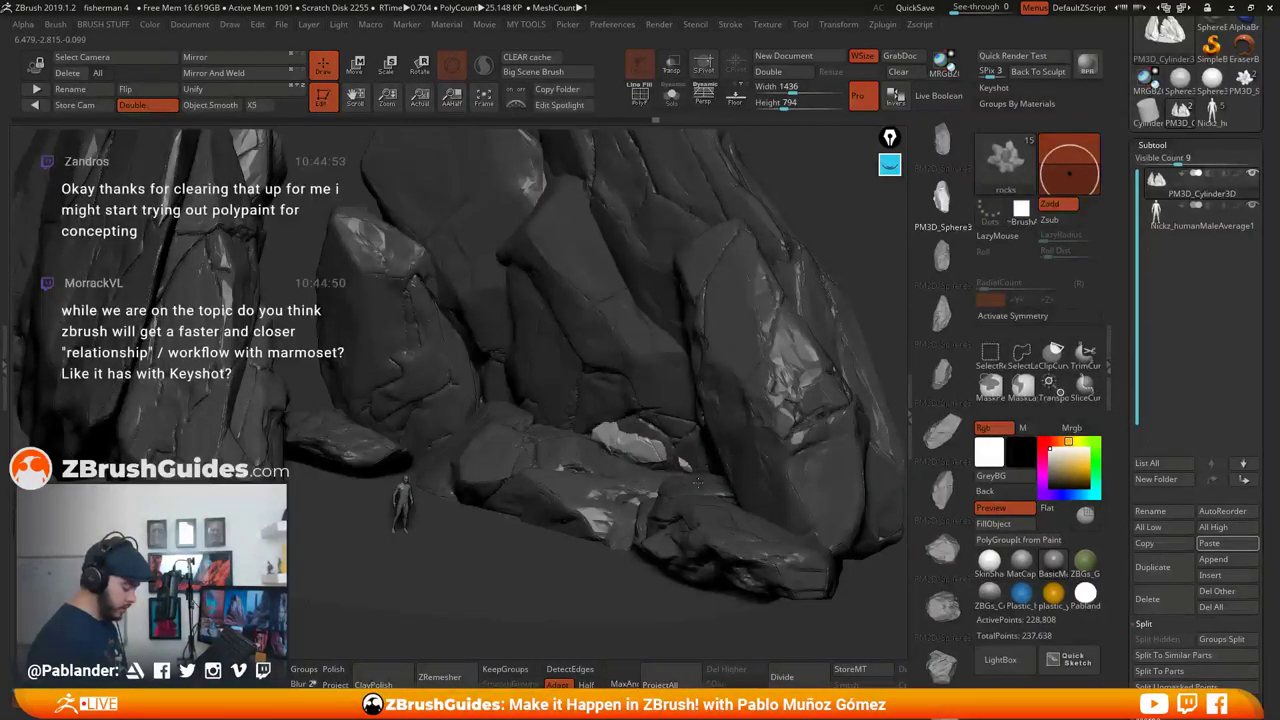
alt+right_drag(720, 453, 682, 430)
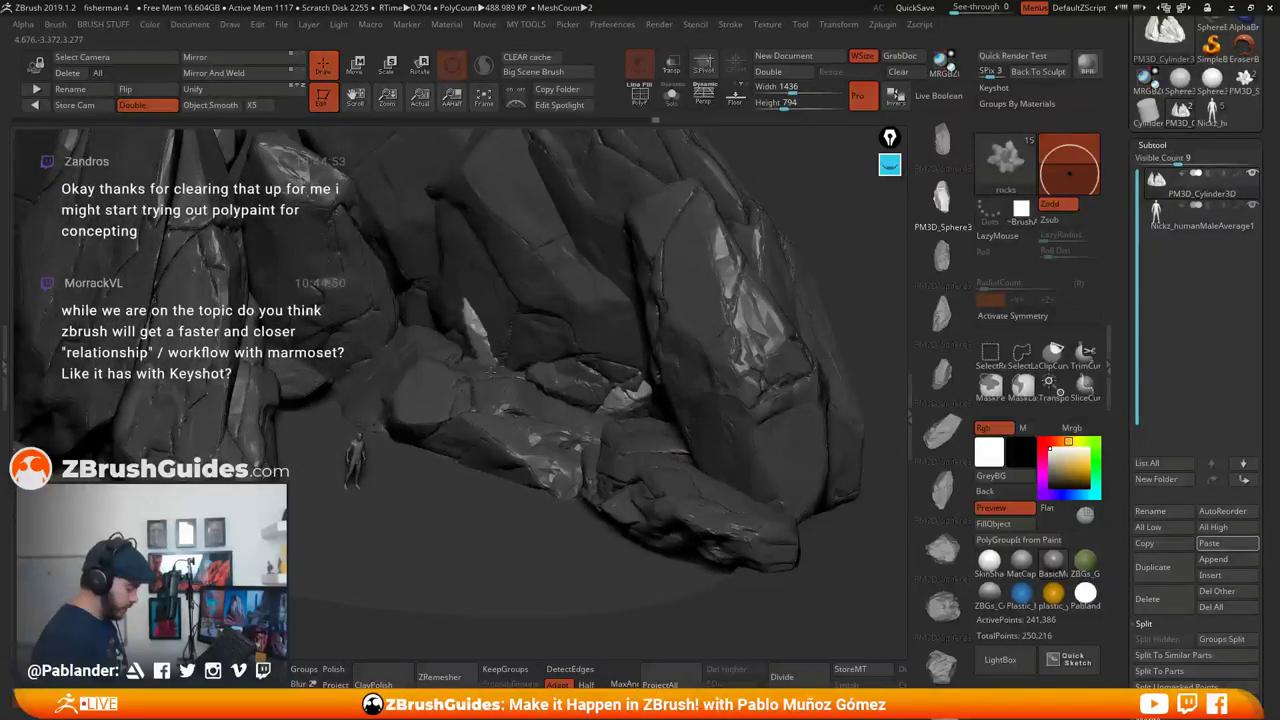
right_drag(670, 392, 719, 386)
right_drag(576, 502, 720, 450)
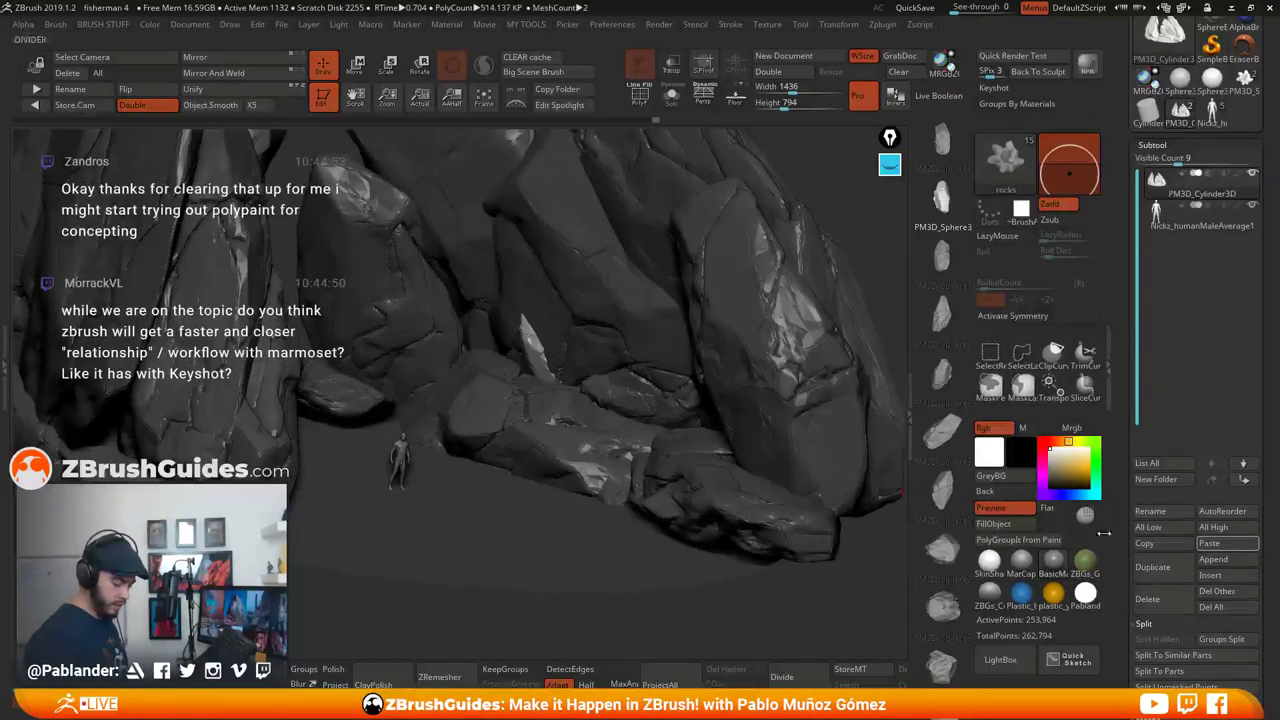
Switch to the SkinShade4 material and insert a small rock behind the human figure at the foot of the rearmost upright rock
click(989, 561)
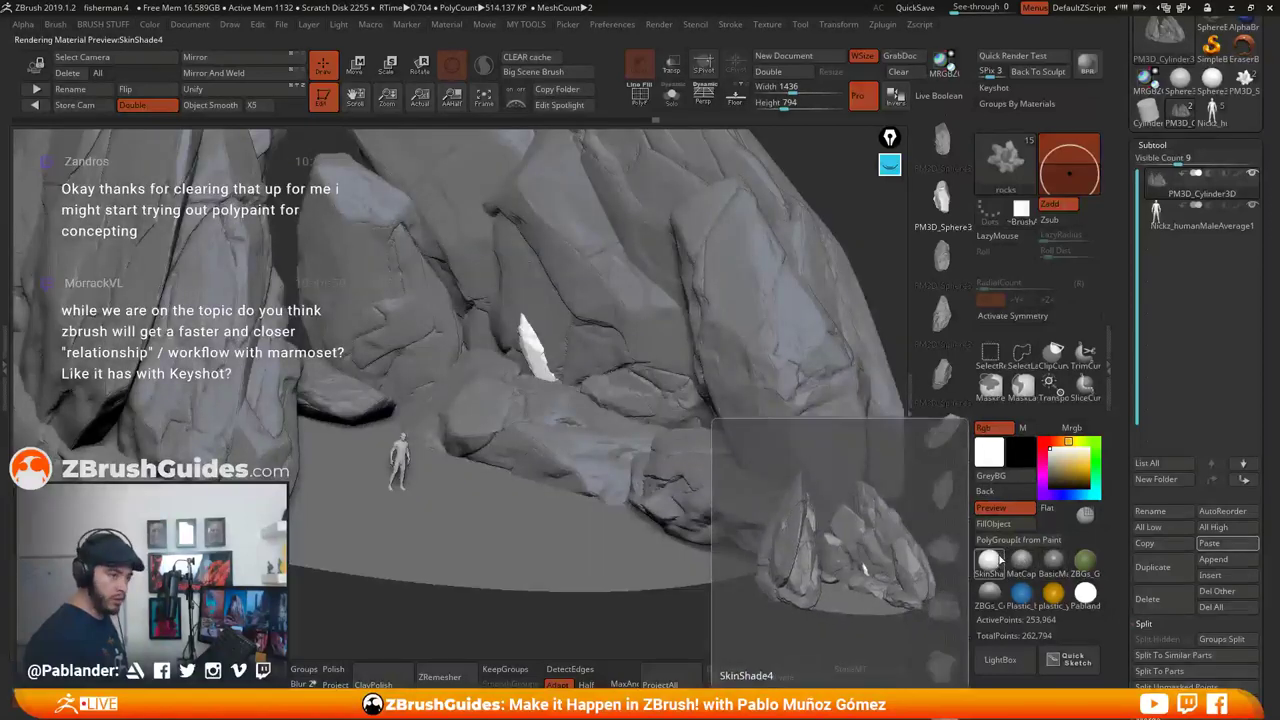
right_drag(655, 436, 660, 437)
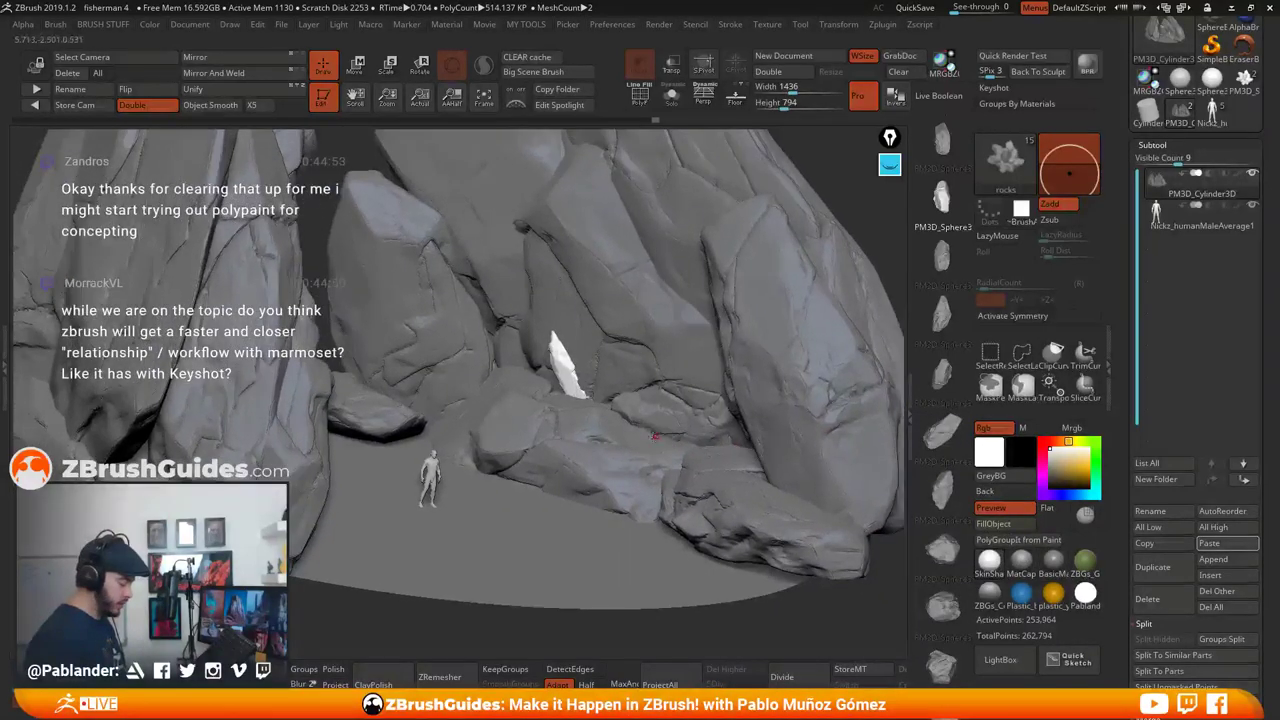
drag(517, 367, 452, 372)
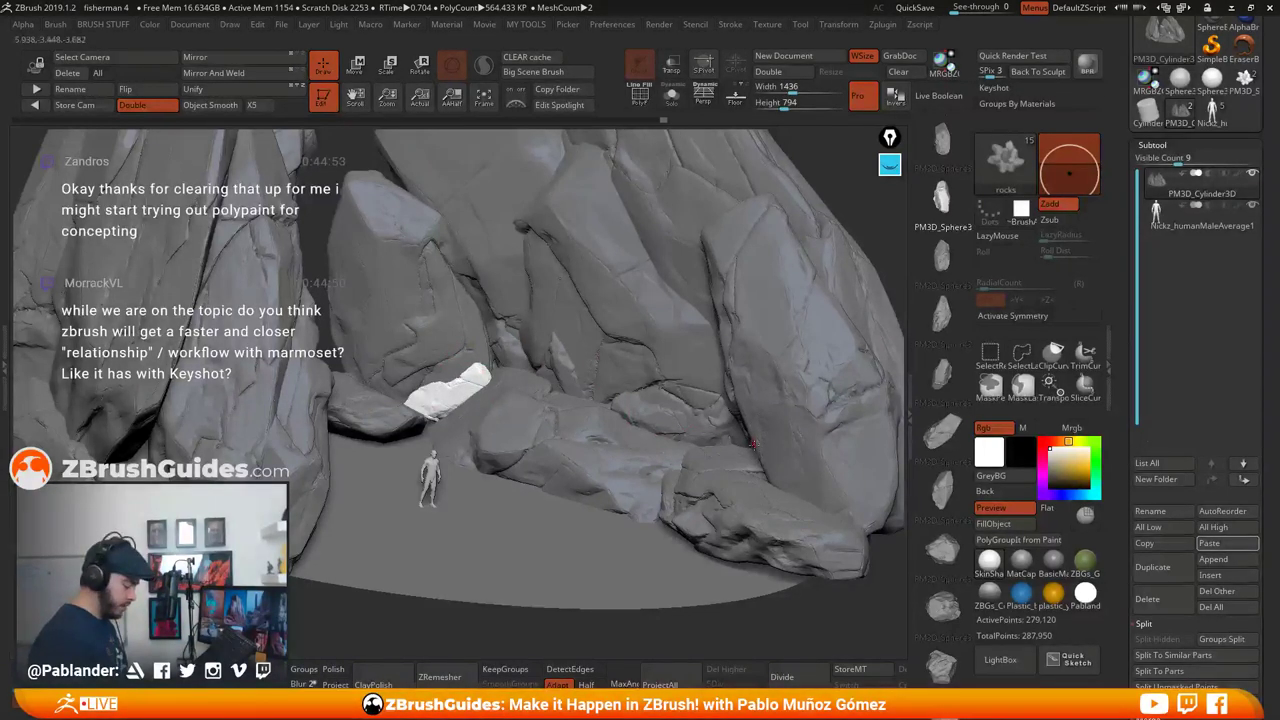
Insert a rock along the front of the elongated base rock beside the figure and scale it down with the gizmo
drag(570, 482, 628, 494)
key(w)
drag(563, 527, 567, 513)
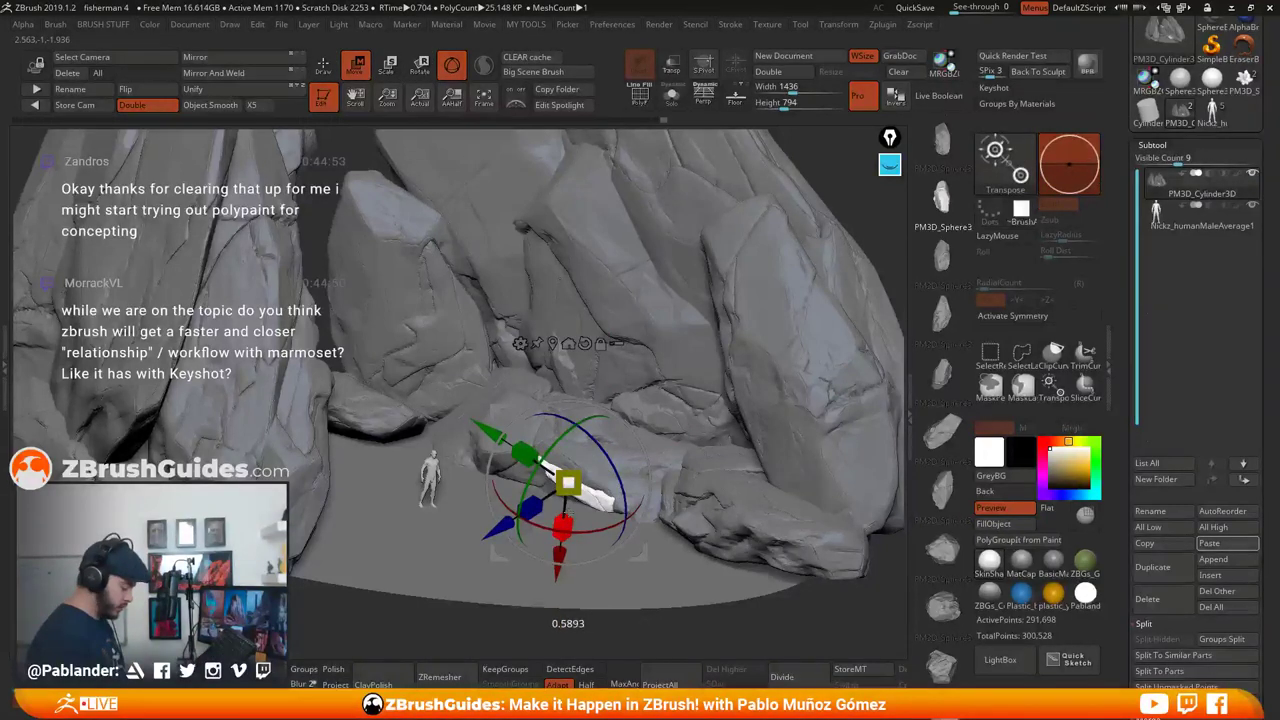
drag(567, 512, 567, 501)
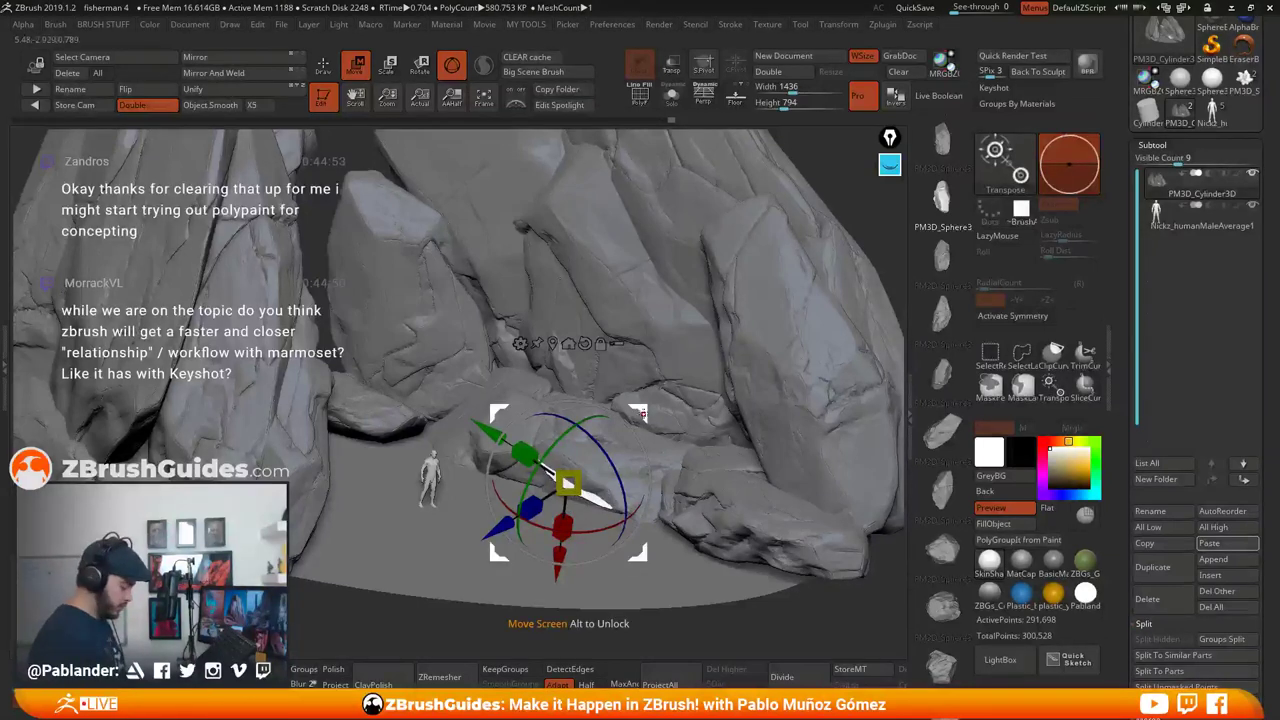
key(ctrl+z)
drag(567, 483, 567, 478)
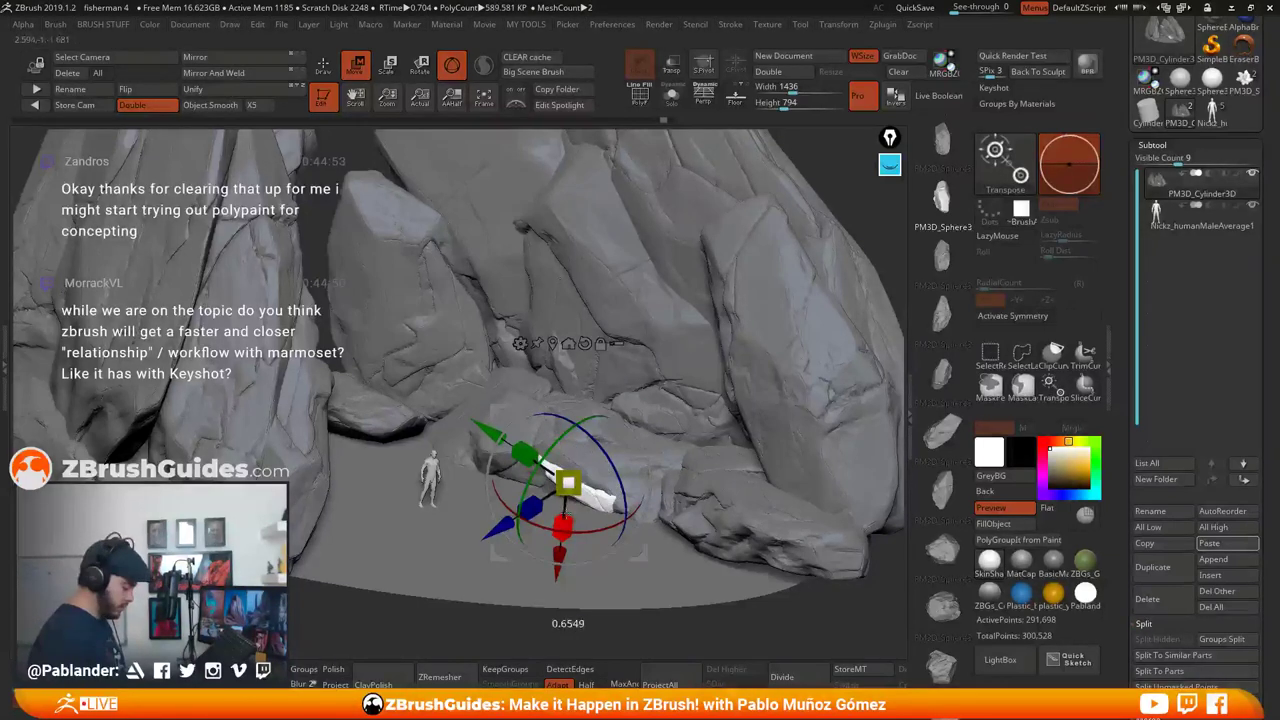
Insert another small rock into the gap between the elongated base rock and the front corner rock
key(q)
drag(644, 495, 664, 524)
alt+right_drag(779, 435, 717, 430)
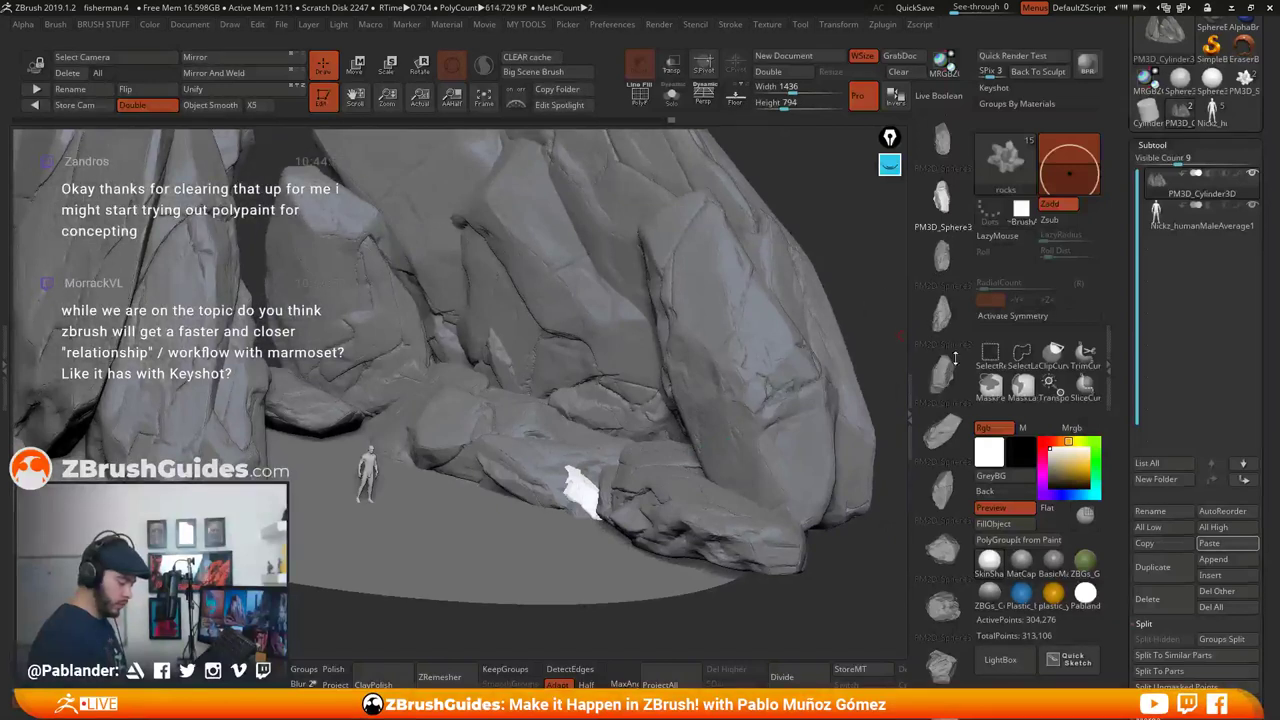
Choose a different rock mesh and insert it behind the base rocks, in the gap between the two large upright rocks
click(941, 315)
drag(601, 323, 603, 326)
key(ctrl+z)
drag(636, 374, 703, 390)
mouse_move(704, 390)
right_down()
mouse_move(767, 446)
mouse_move(717, 391)
right_up()
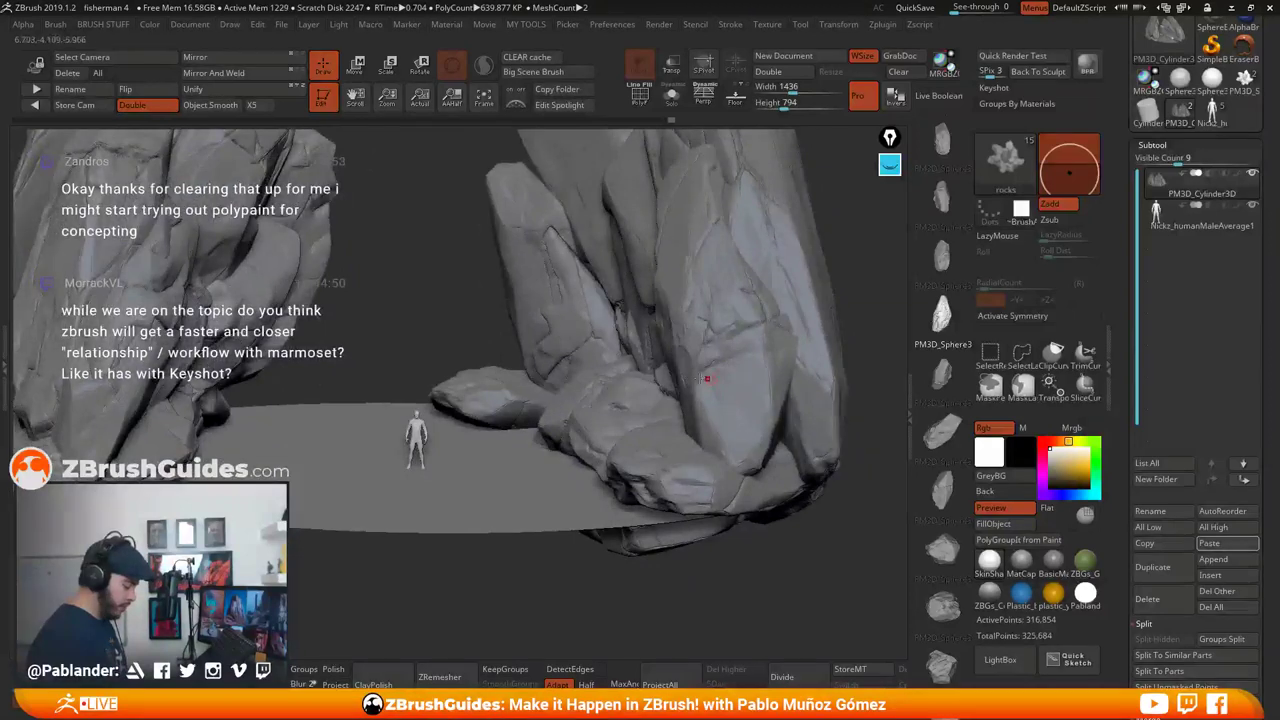
Insert one rock behind the flat rock at the rear of the wall and a tiny one on the ground in front of it
right_drag(696, 340, 692, 353)
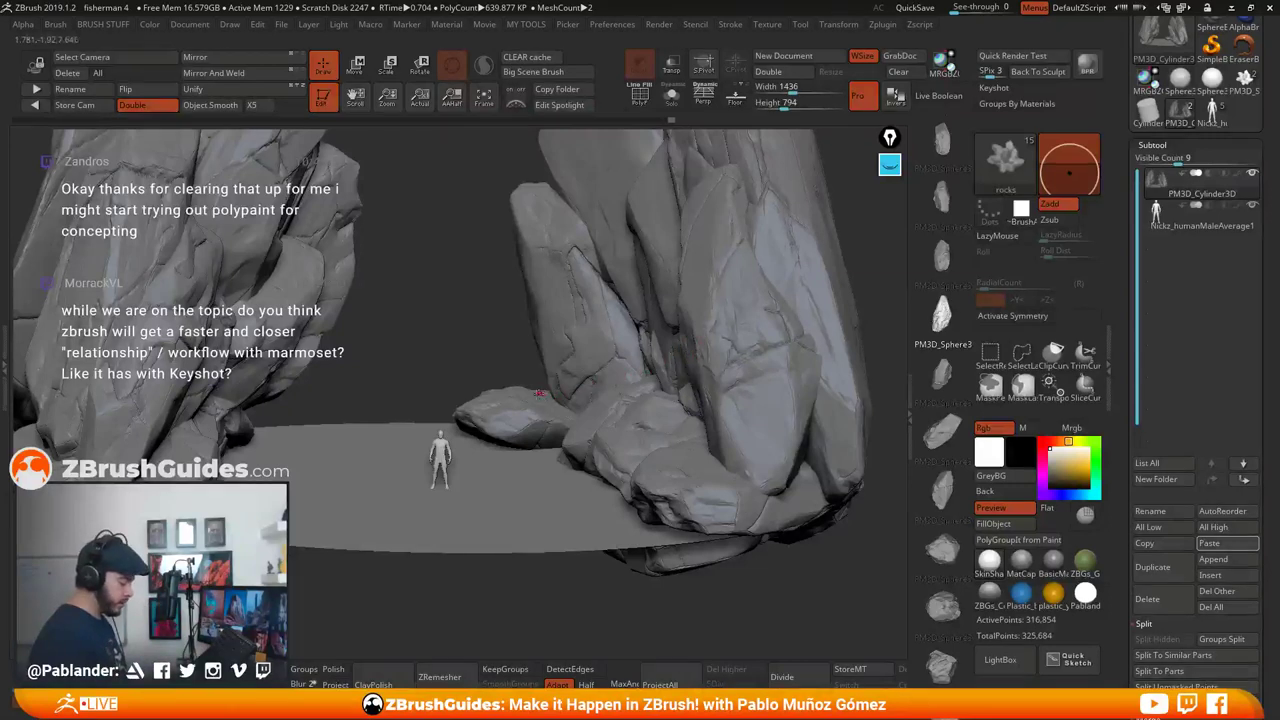
drag(538, 393, 551, 403)
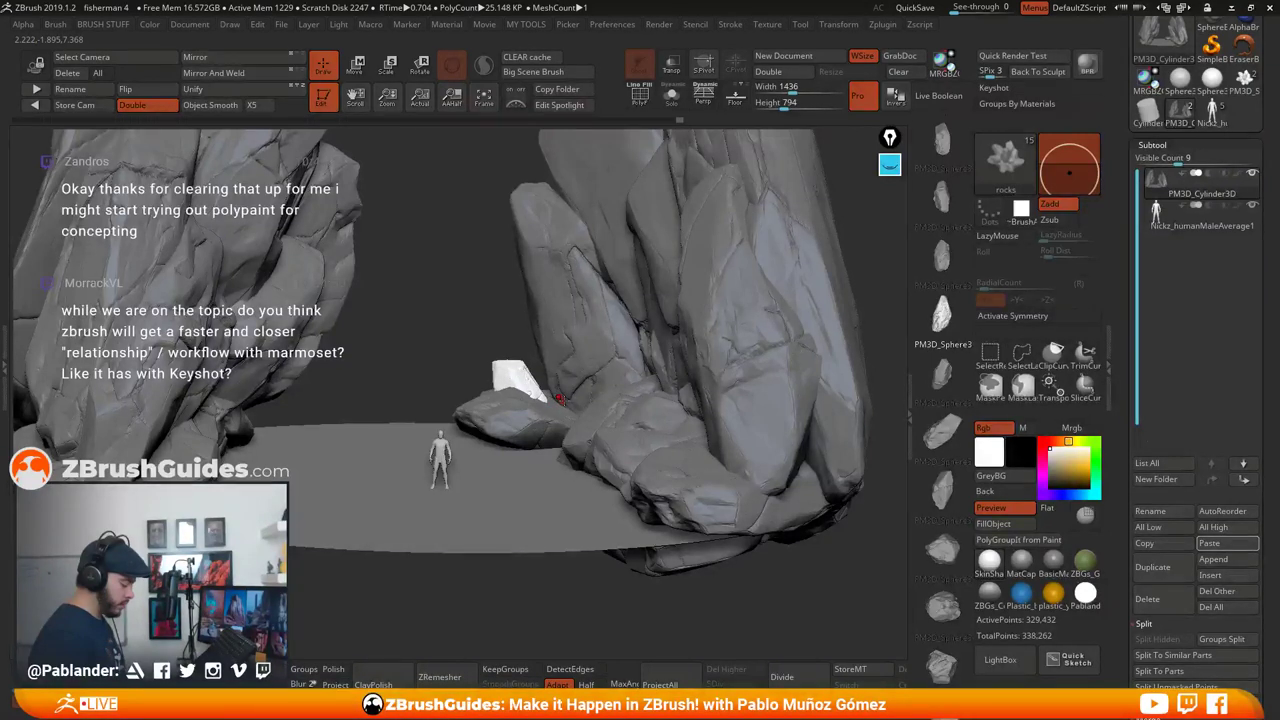
right_drag(560, 398, 729, 441)
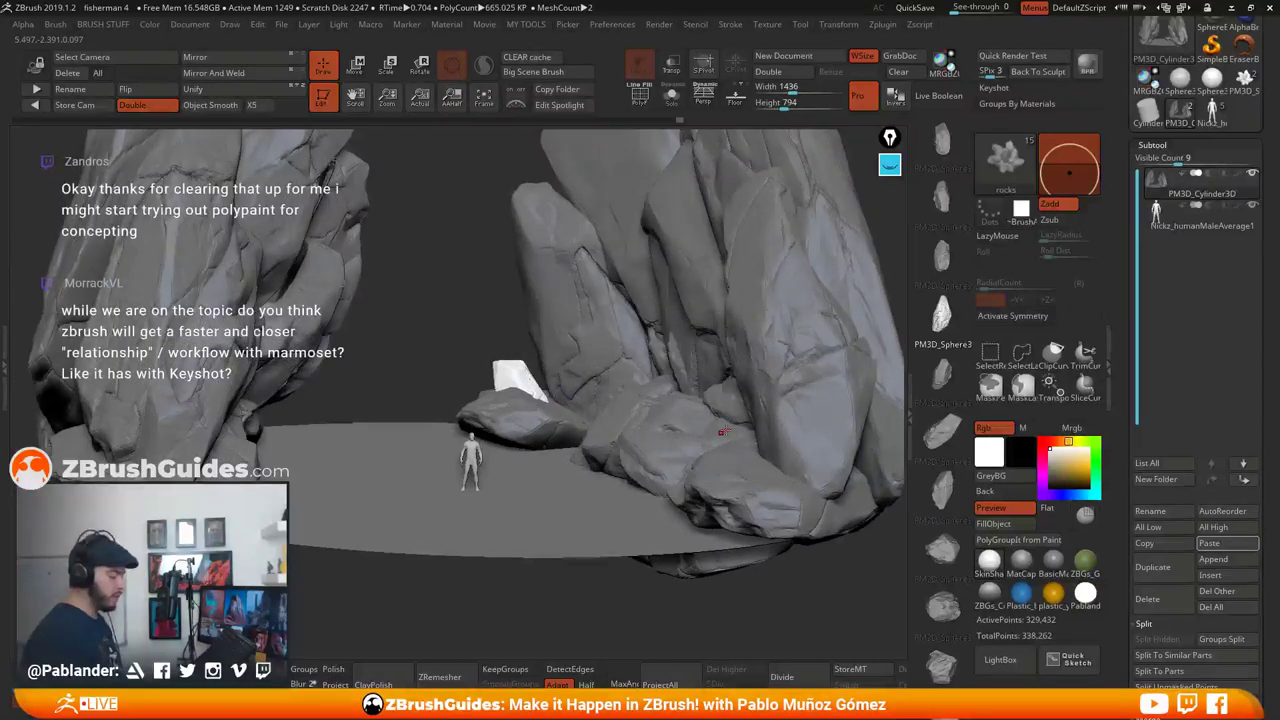
right_drag(602, 414, 614, 377)
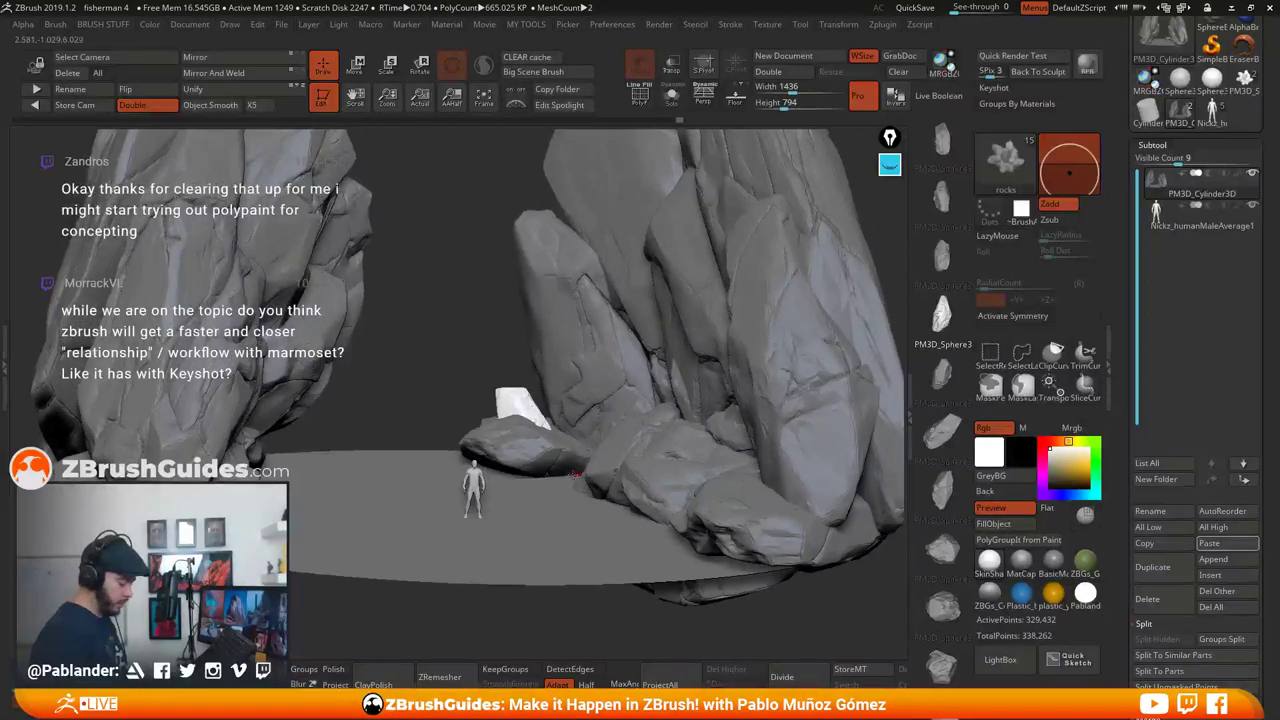
drag(583, 497, 586, 500)
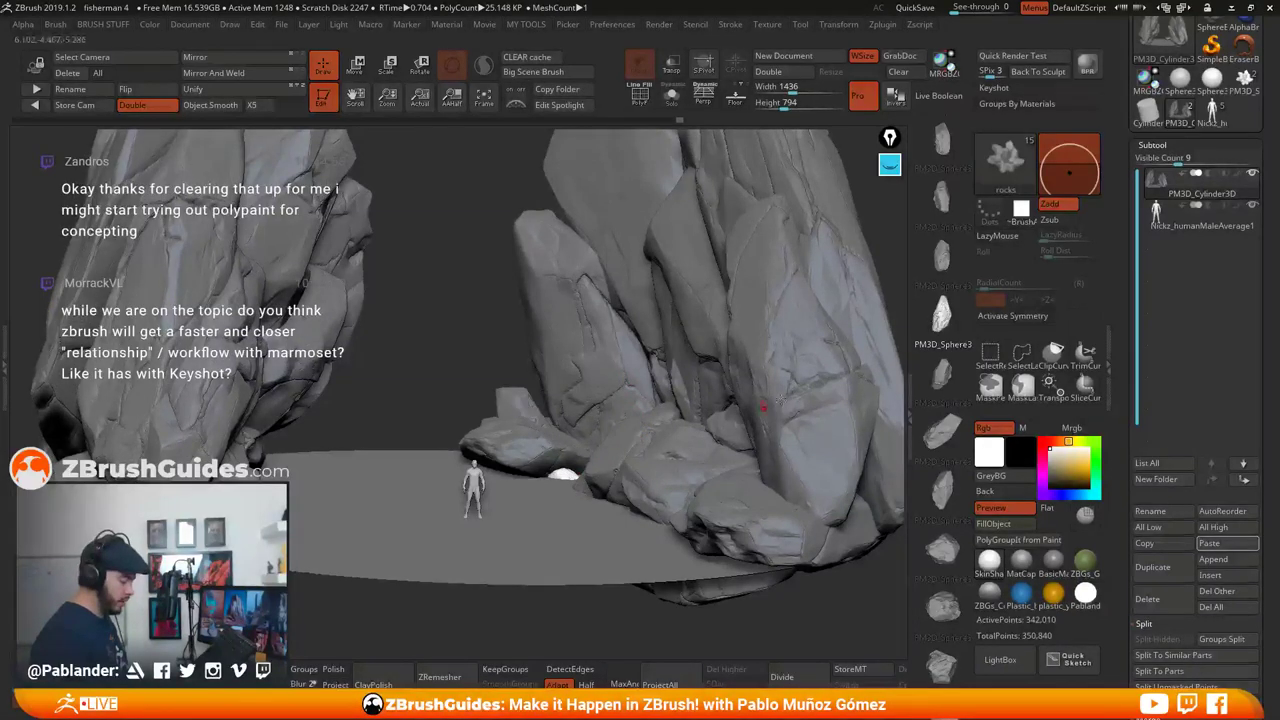
Insert a rock on top of the front corner rock and reposition it upright against the large rock behind
mouse_move(845, 380)
right_down()
mouse_move(862, 372)
mouse_move(846, 380)
right_up()
drag(689, 490, 729, 520)
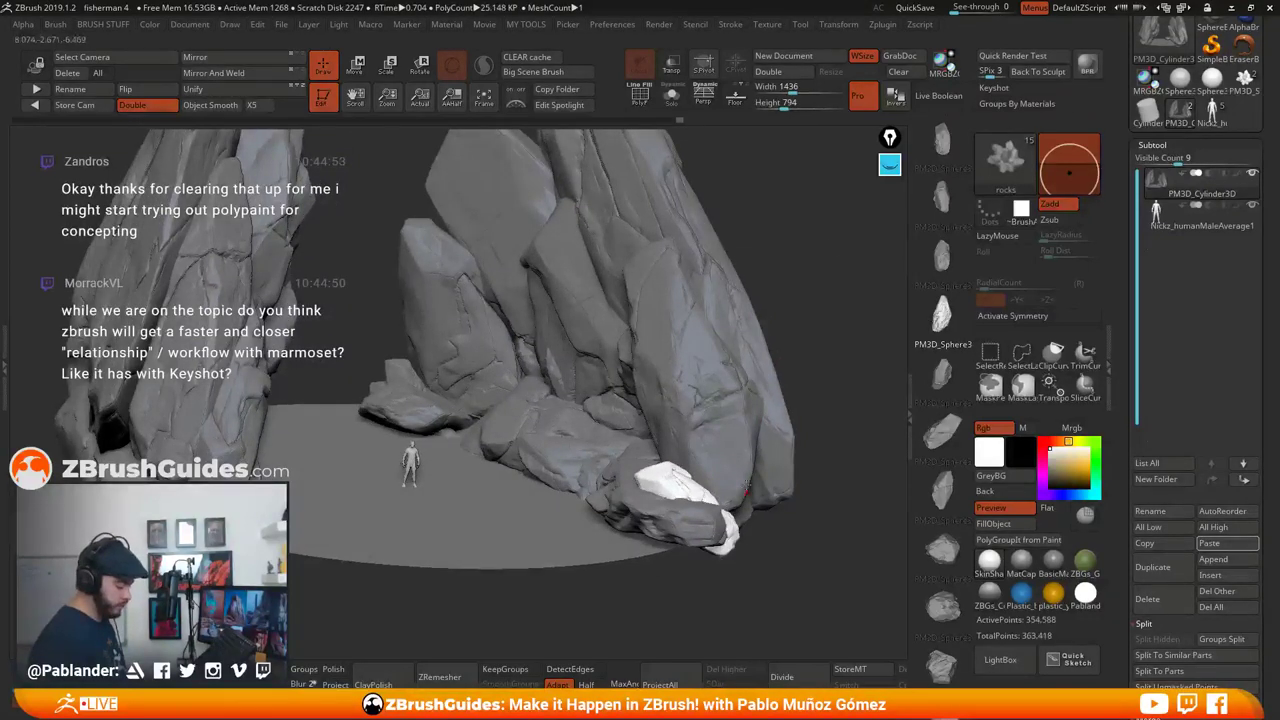
key(w)
drag(725, 431, 766, 402)
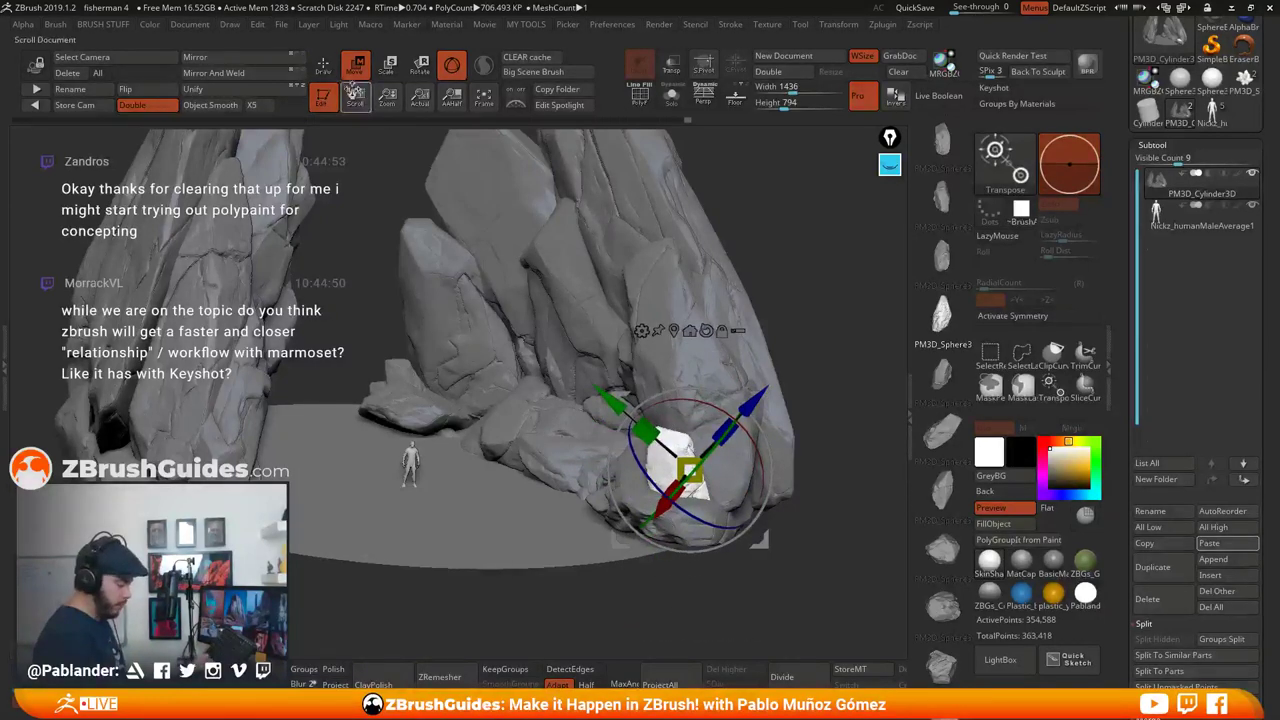
key(q)
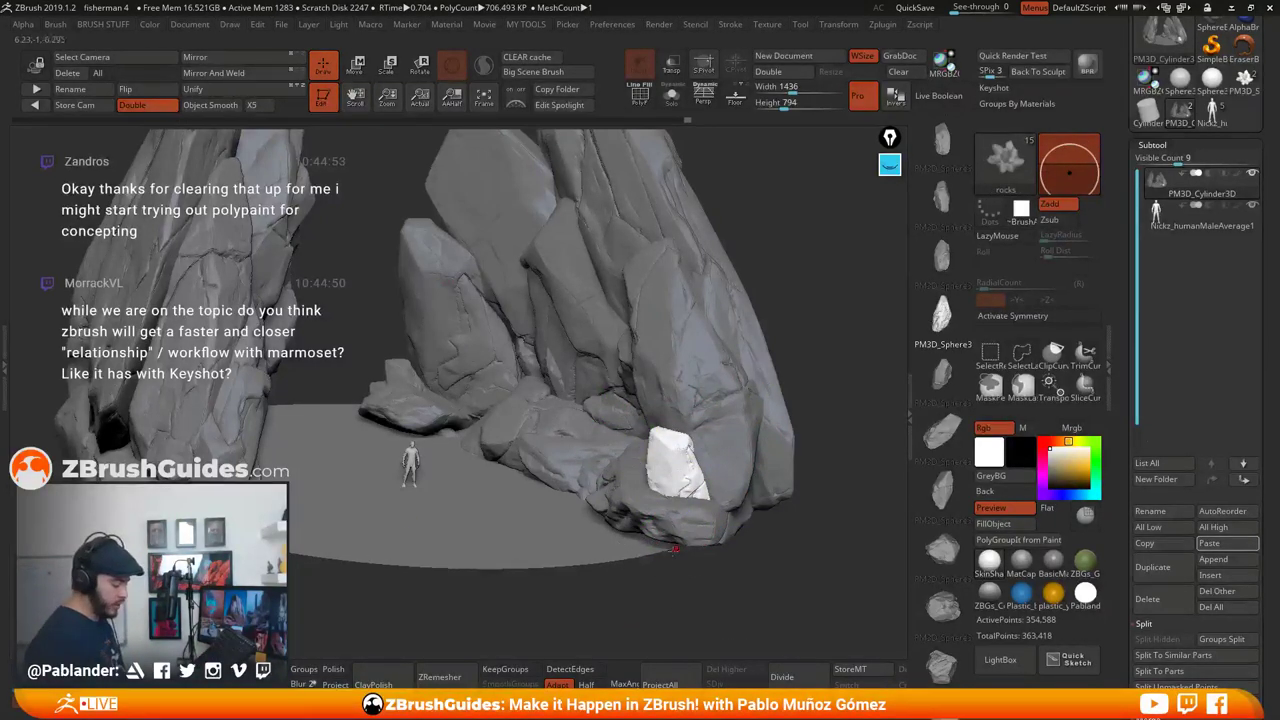
Try inserting a small rock on the face of the large front rock above the new upright one
drag(798, 549, 751, 510)
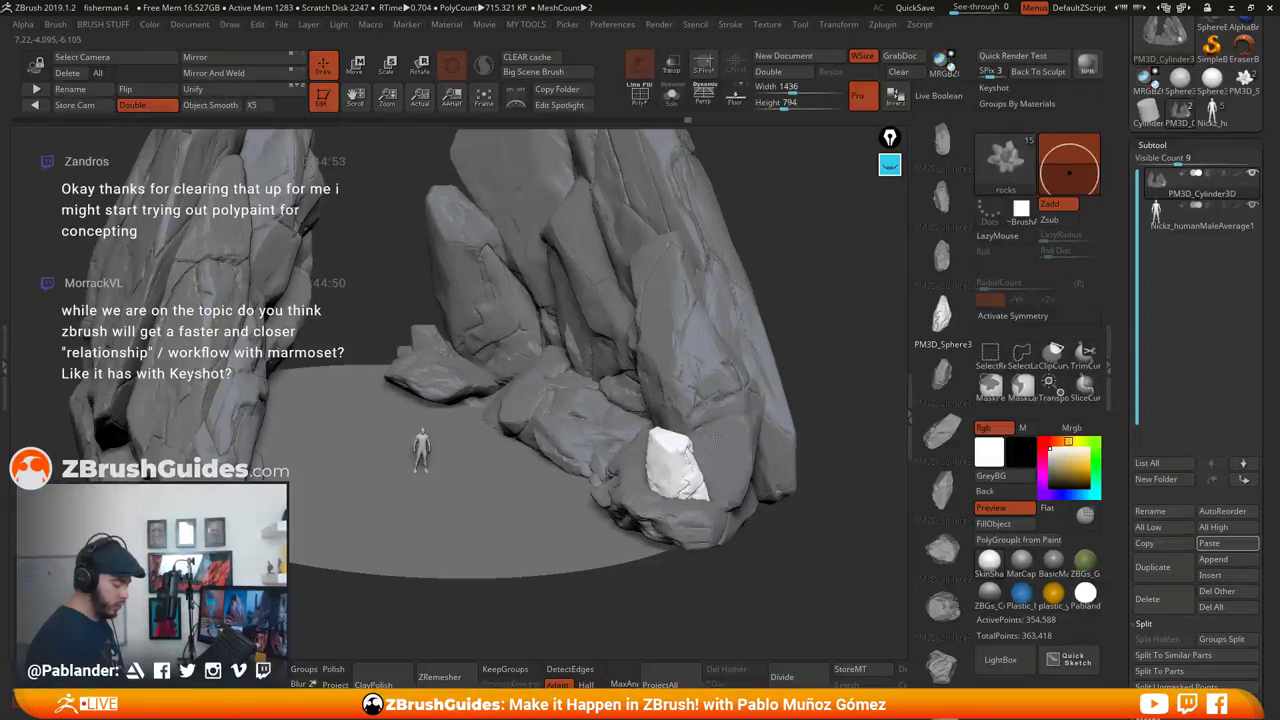
mouse_move(715, 438)
mouse_down()
mouse_move(719, 556)
mouse_move(724, 474)
mouse_move(722, 486)
mouse_up()
key(ctrl+z)
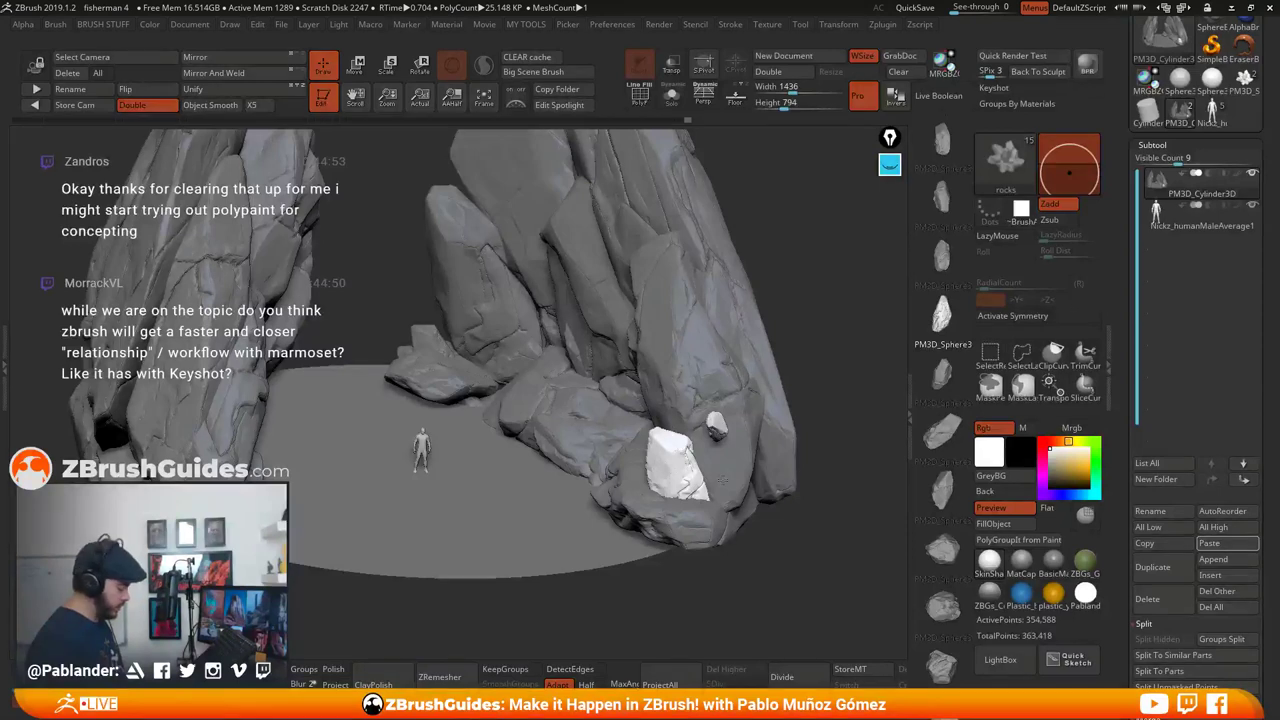
drag(722, 481, 716, 489)
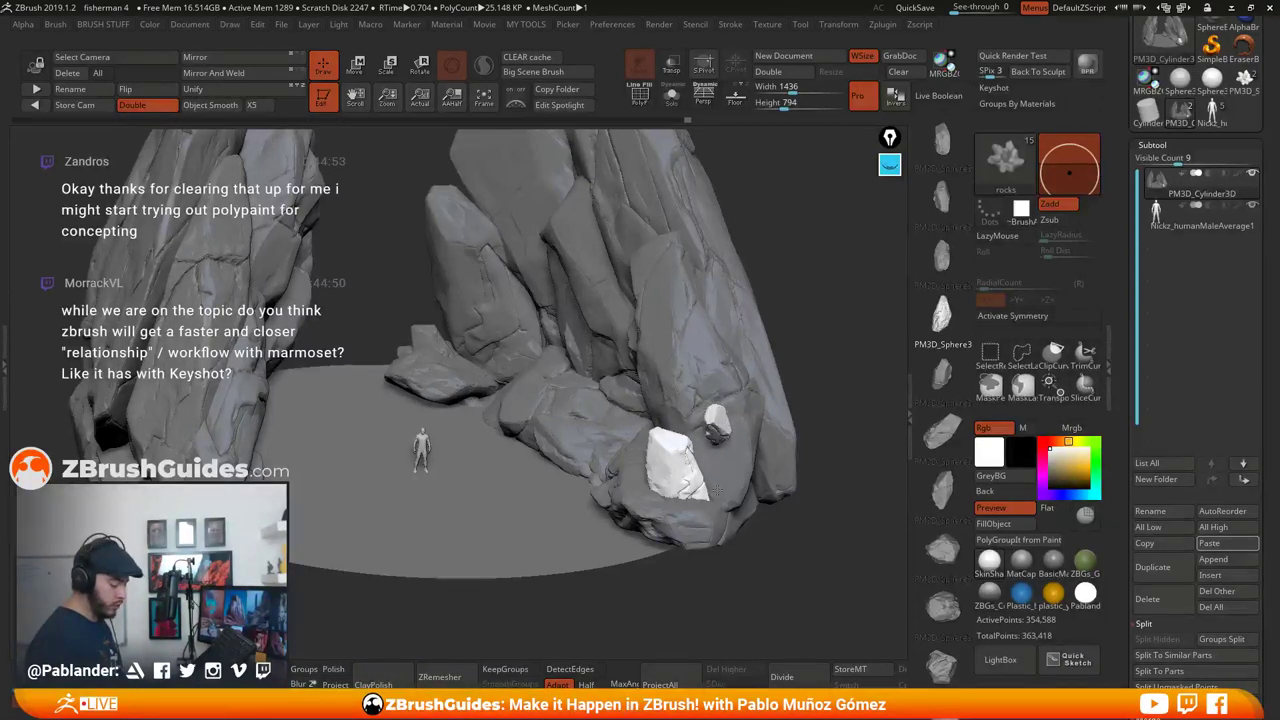
key(ctrl+z)
key(ctrl+z)
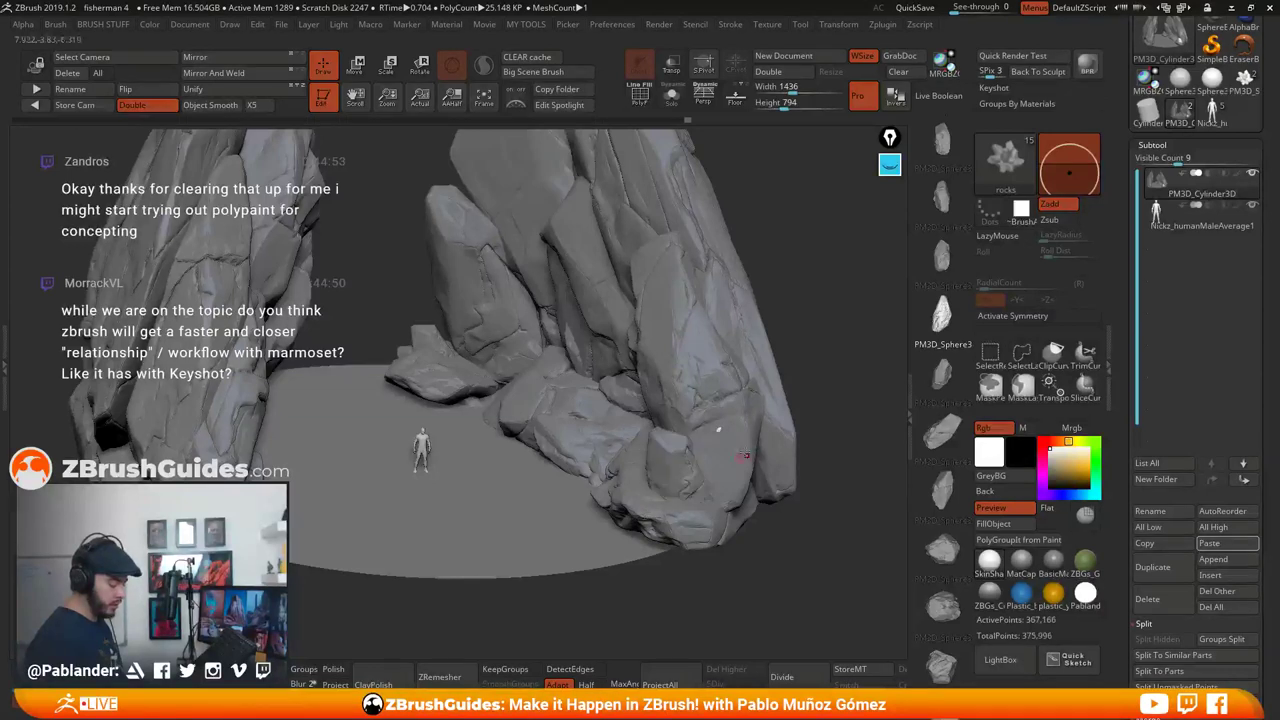
key(ctrl+shift+z)
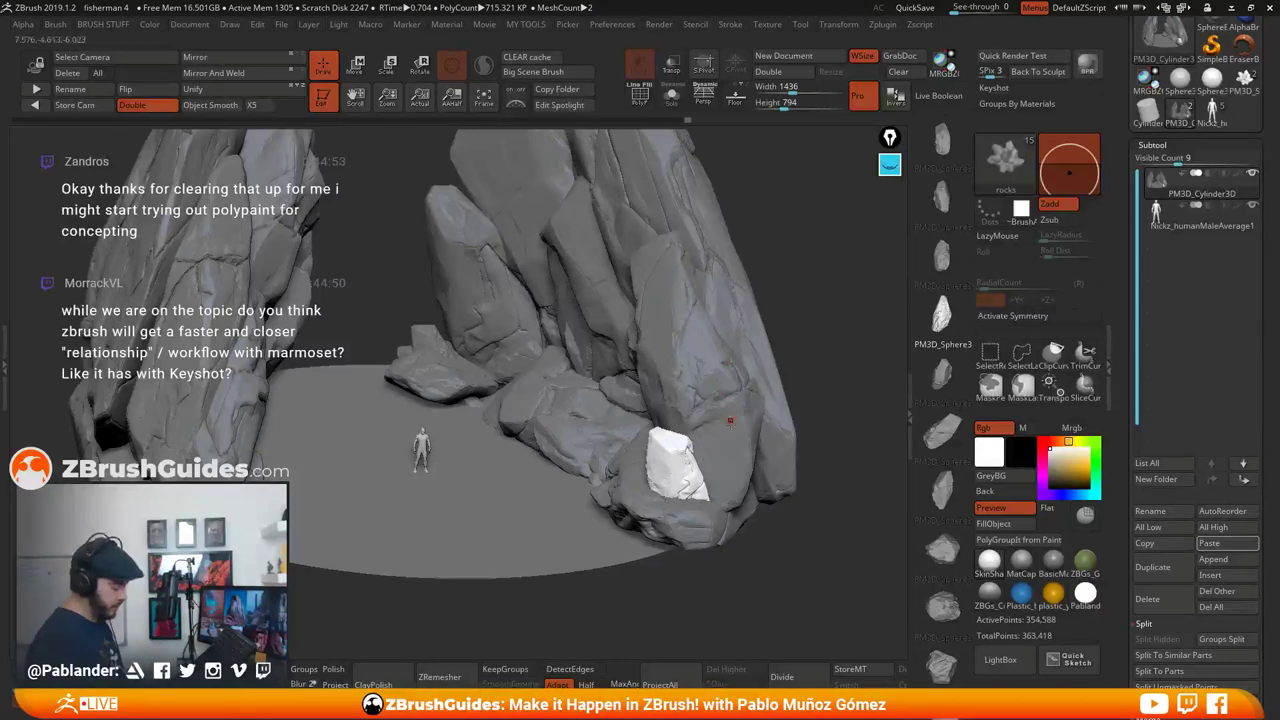
Try inserting the rock on the large front rock again and adjusting its placement with the gizmo
right_drag(752, 413, 791, 363)
mouse_move(688, 454)
mouse_down()
mouse_move(702, 562)
mouse_move(688, 472)
mouse_up()
click(357, 69)
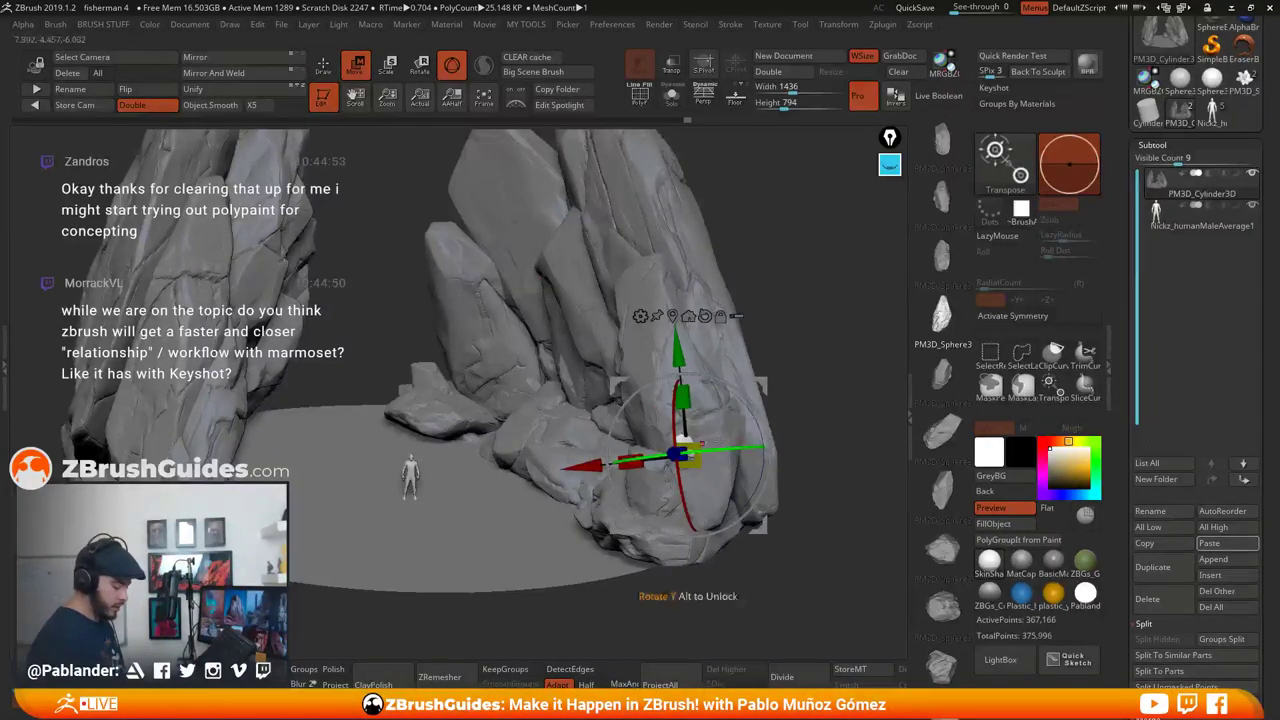
right_drag(706, 455, 650, 454)
drag(645, 453, 613, 393)
drag(717, 378, 747, 368)
right_drag(747, 368, 790, 420)
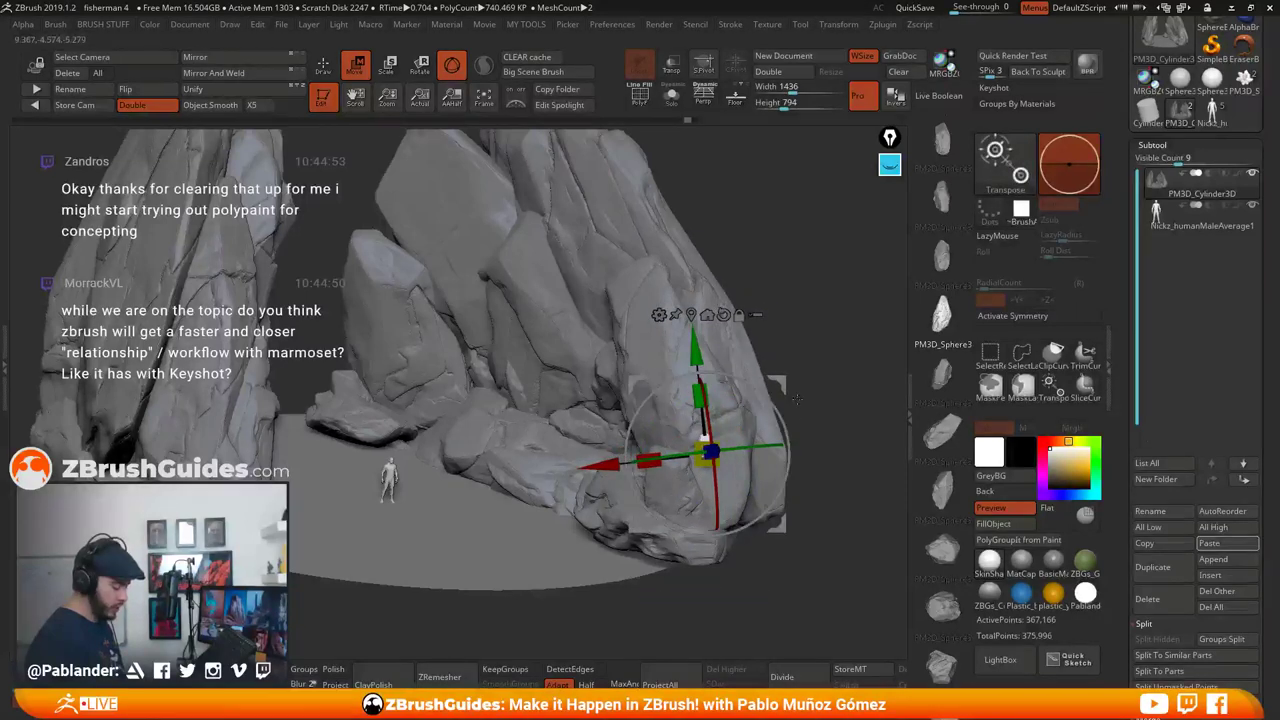
key(q)
key(ctrl+z)
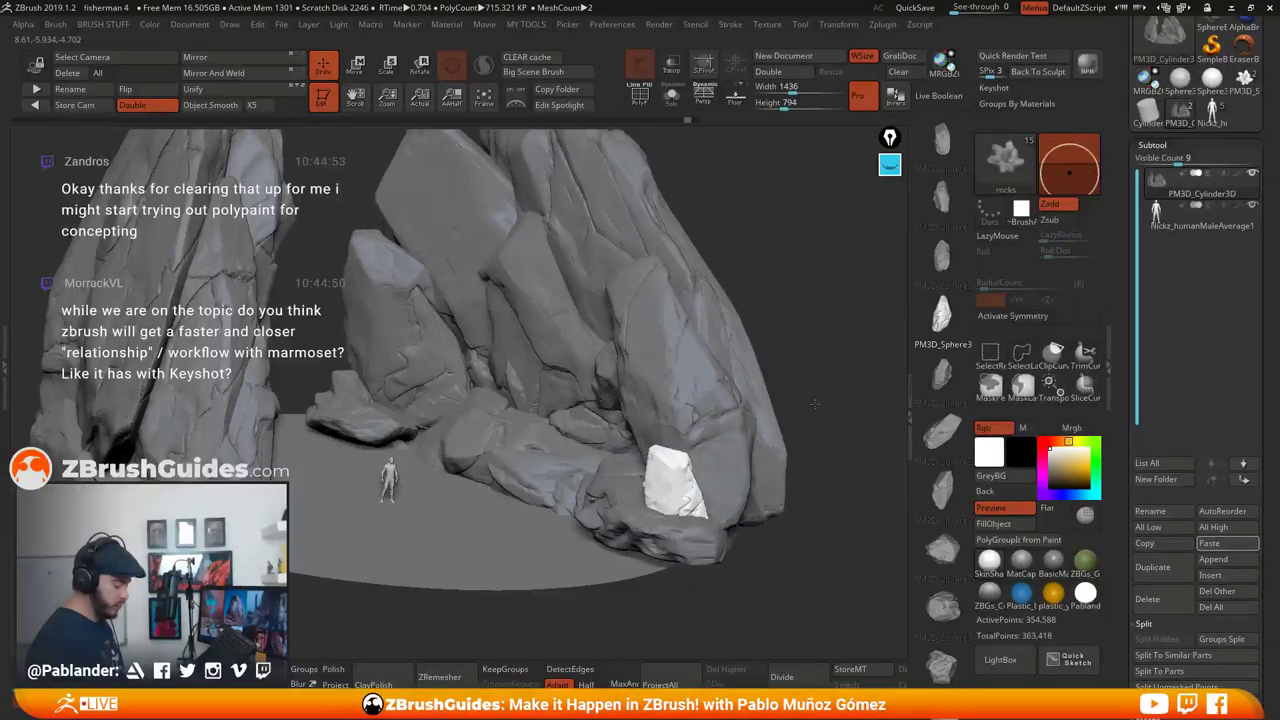
Try the same rock mesh at several sizes and orientations on the large front rock's lower face
right_drag(815, 403, 785, 424)
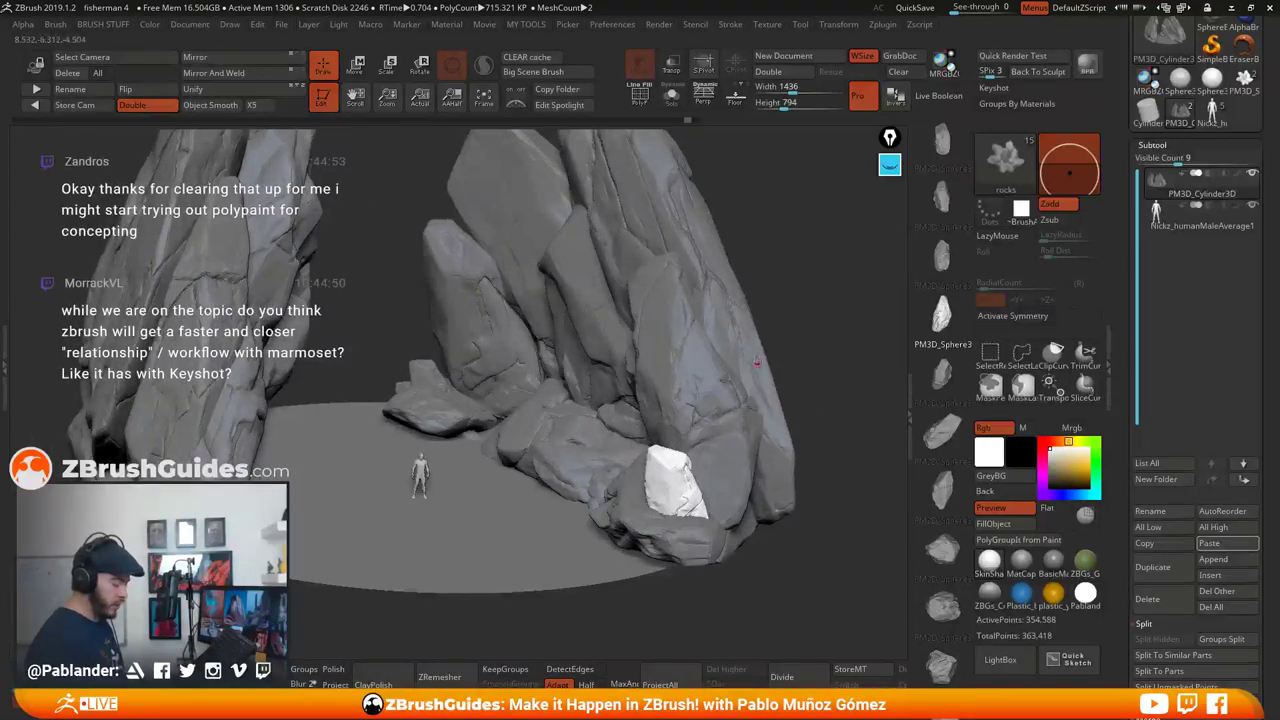
right_drag(774, 308, 778, 305)
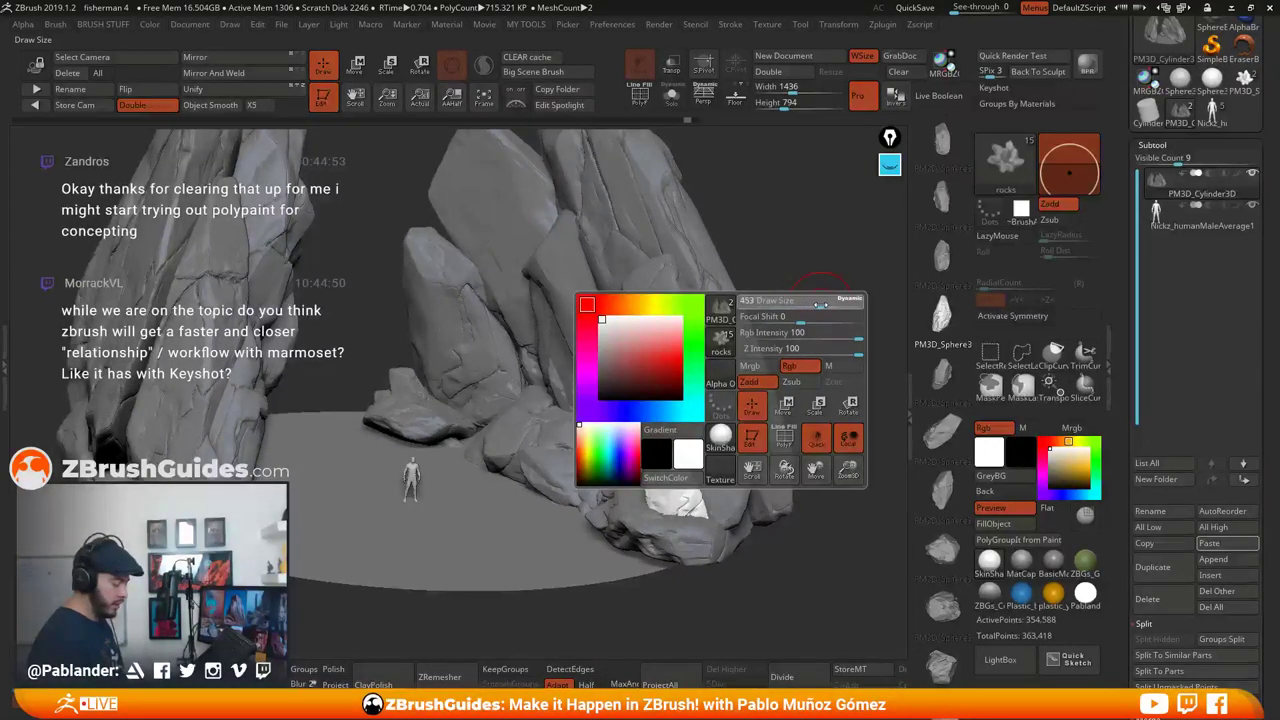
right_drag(818, 303, 742, 270)
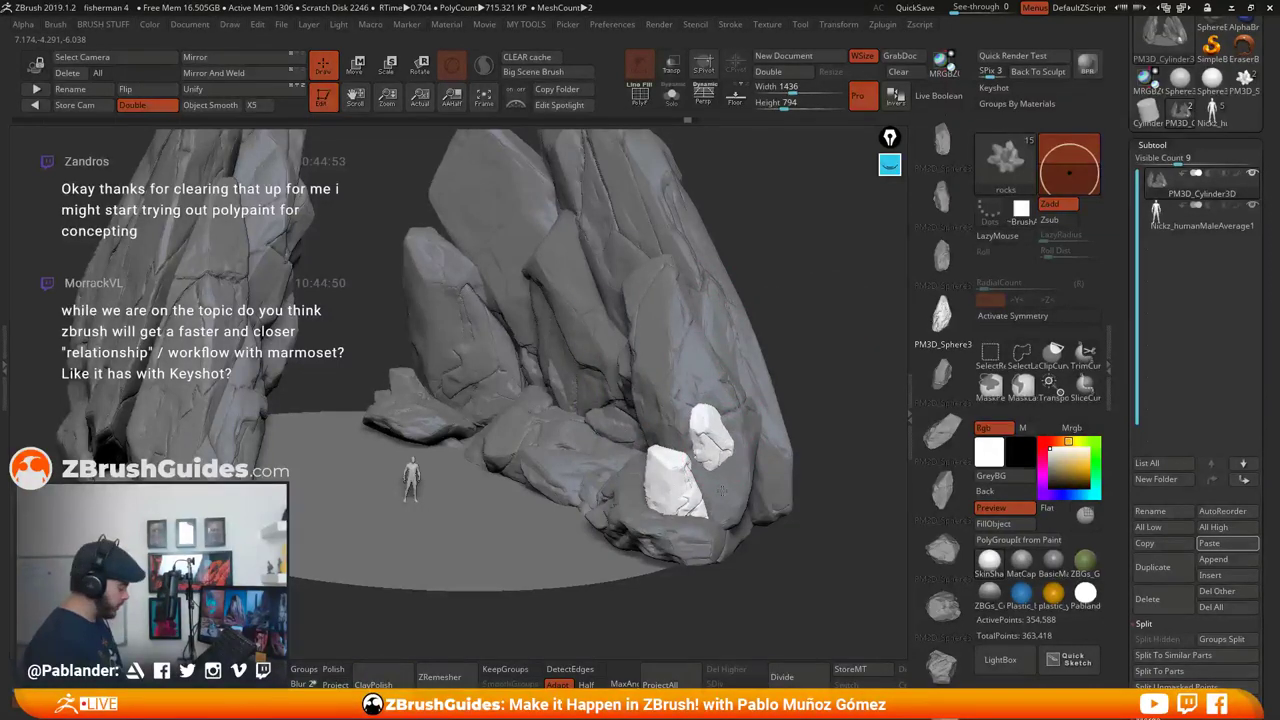
drag(722, 490, 719, 480)
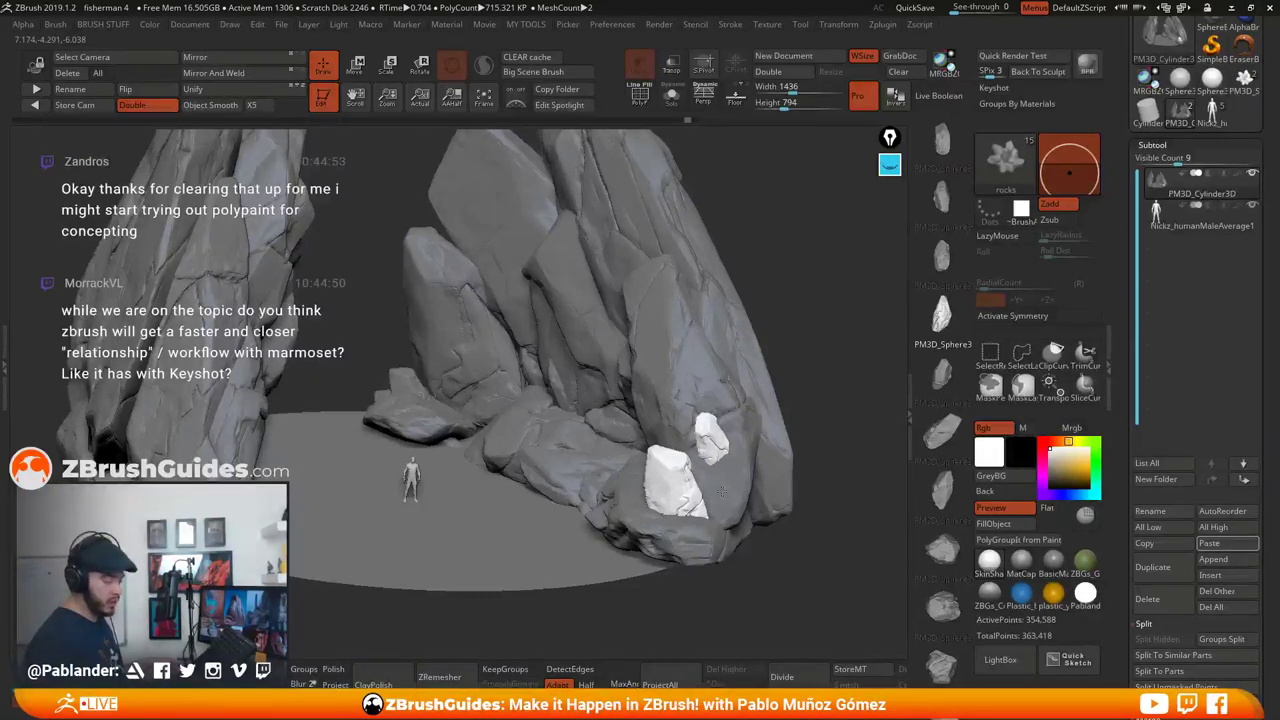
drag(722, 491, 548, 494)
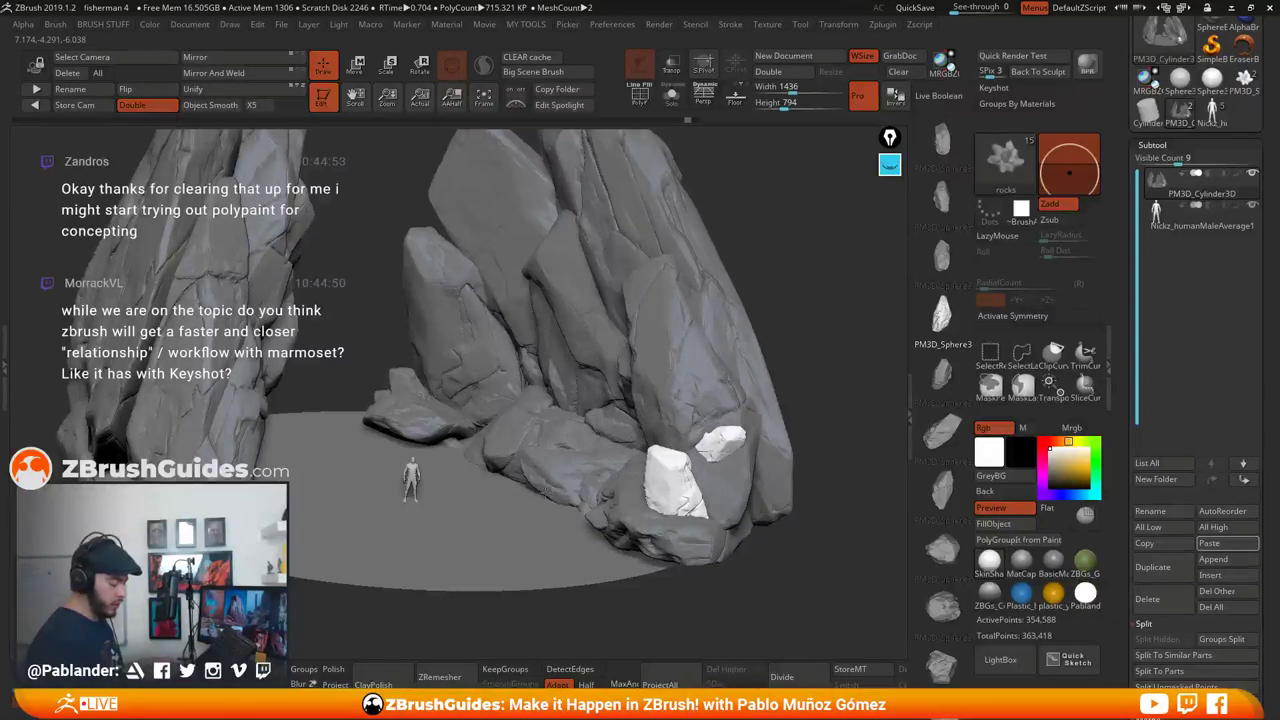
key(ctrl+z)
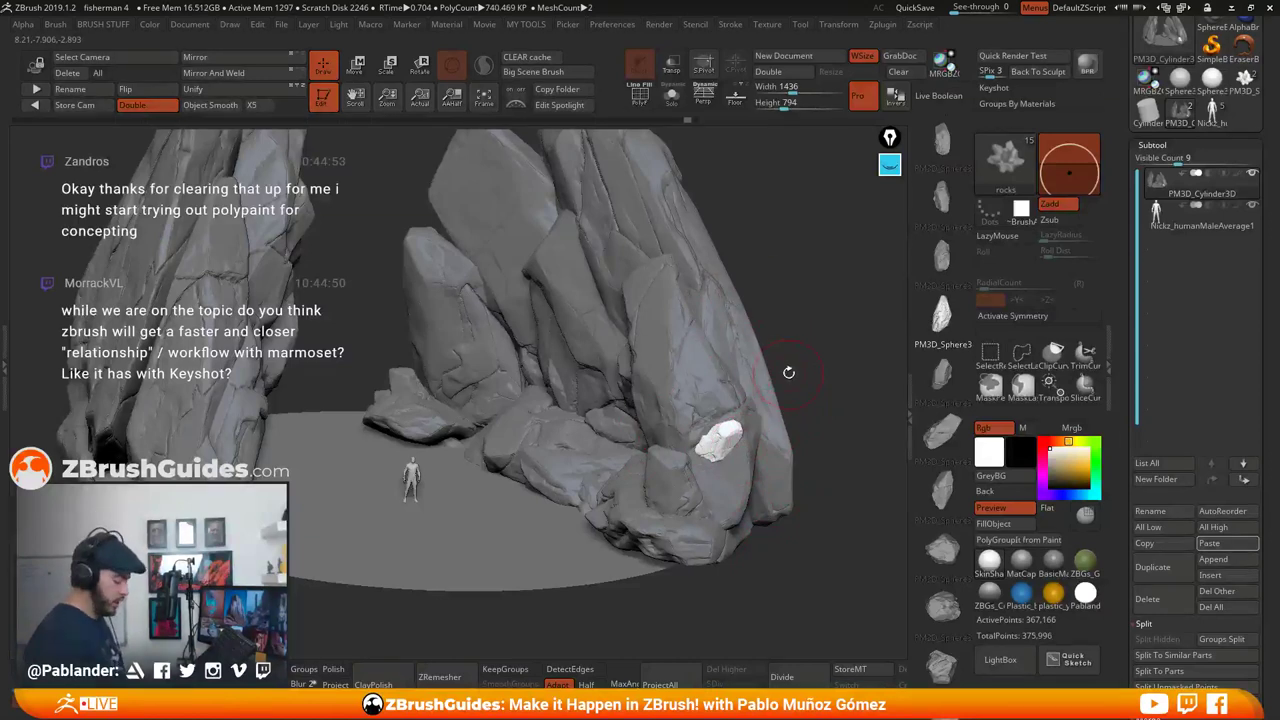
key(ctrl+shift+z)
Choose another rock mesh, adjust the brush placement, and insert two rocks beside the upright one on the front corner
click(942, 375)
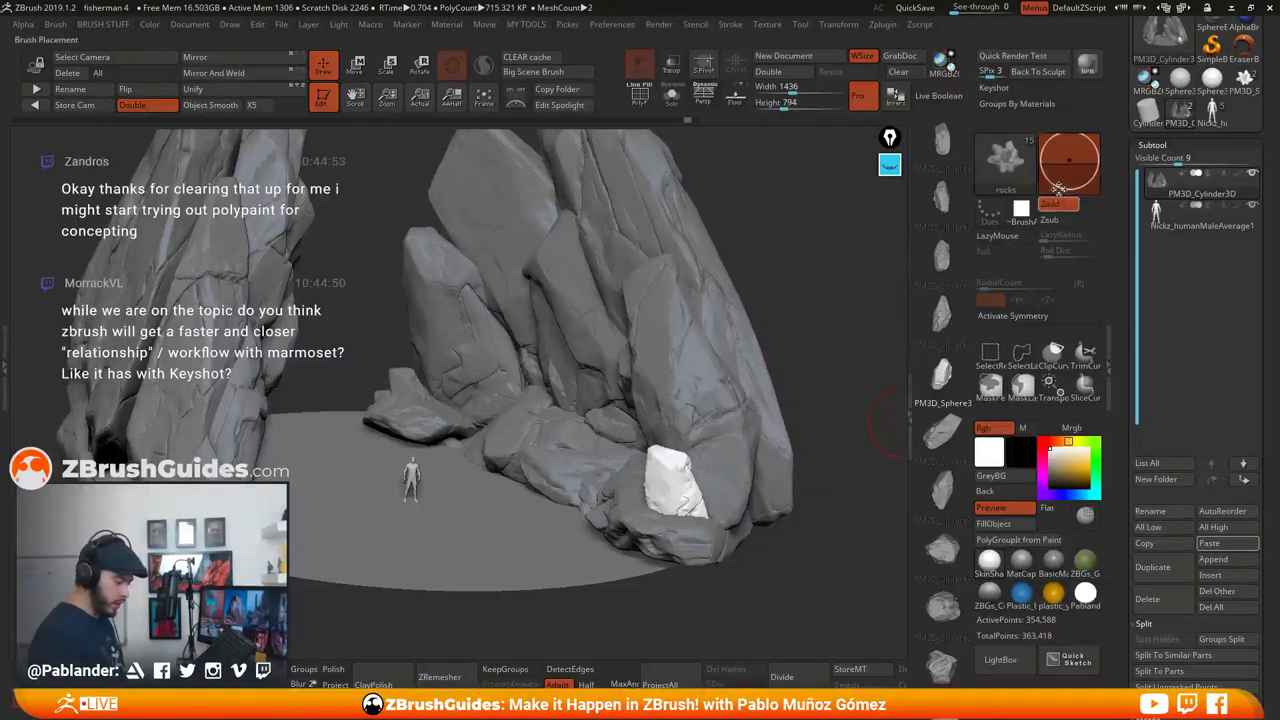
drag(709, 489, 712, 505)
key(ctrl+z)
drag(1072, 173, 1069, 178)
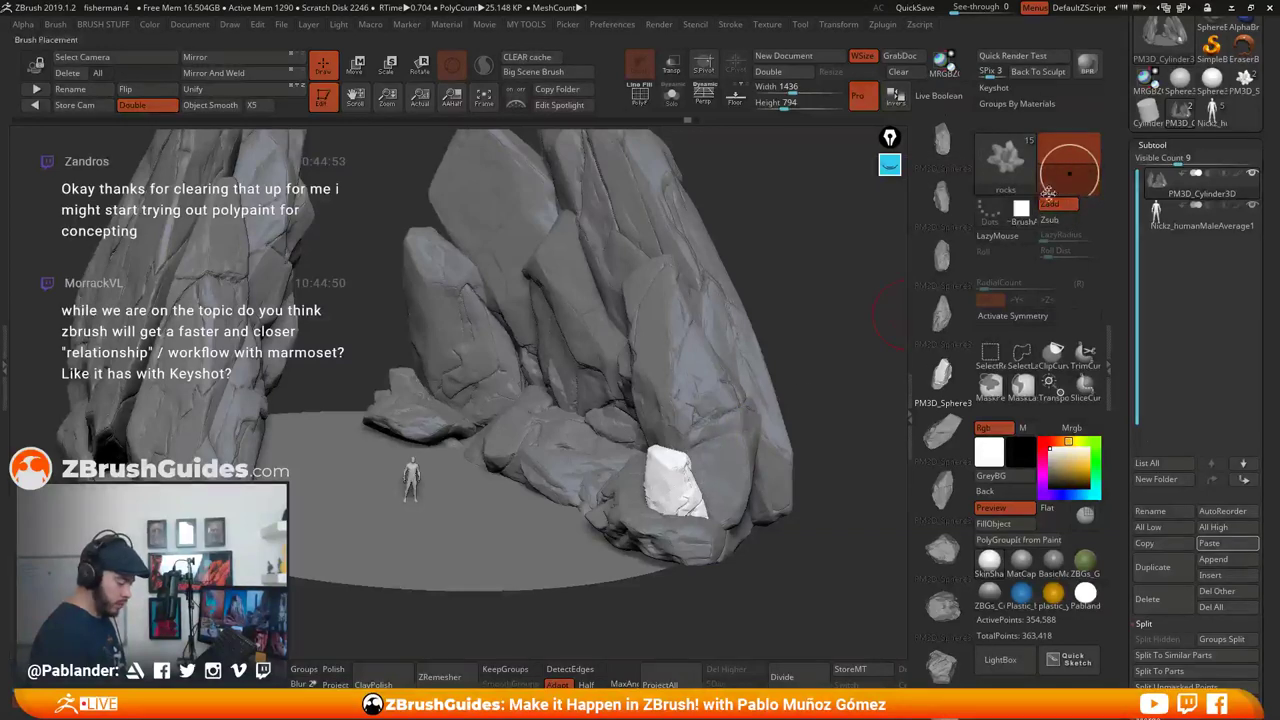
drag(695, 490, 724, 499)
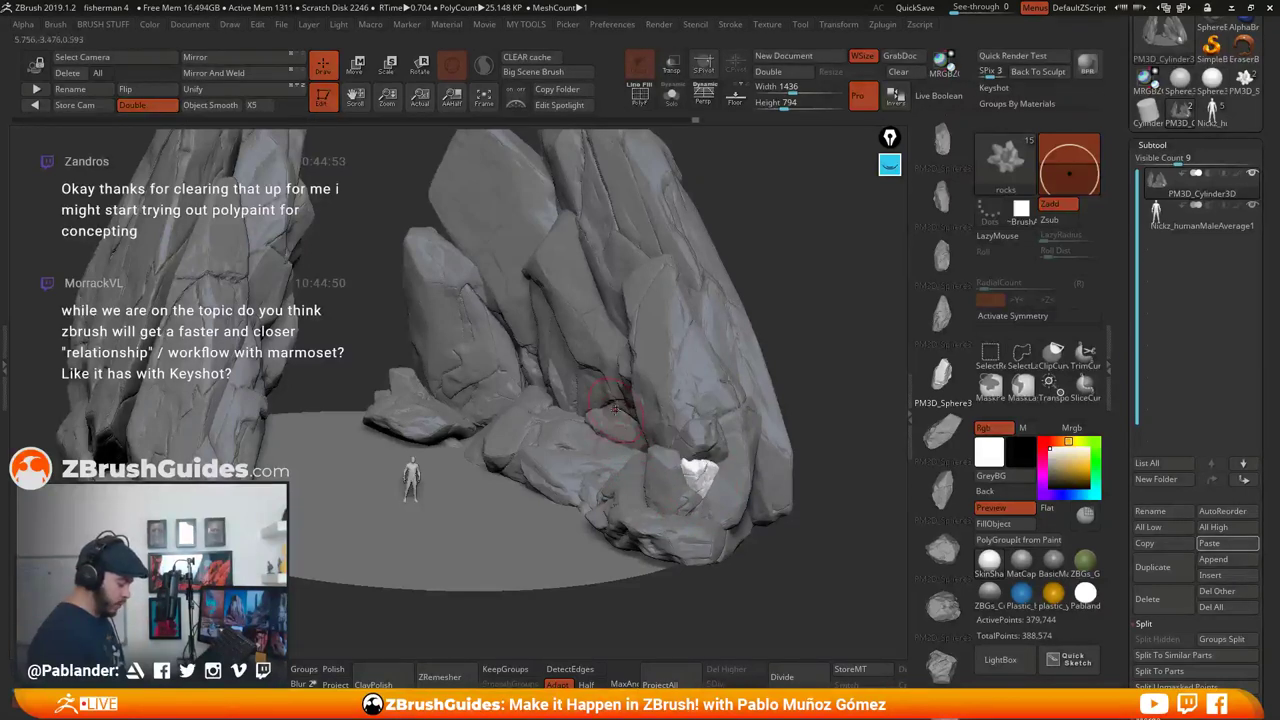
Insert two small rocks on top of the elongated base rock at the foot of the right-hand wall
drag(582, 460, 602, 432)
drag(839, 359, 780, 370)
click(558, 457)
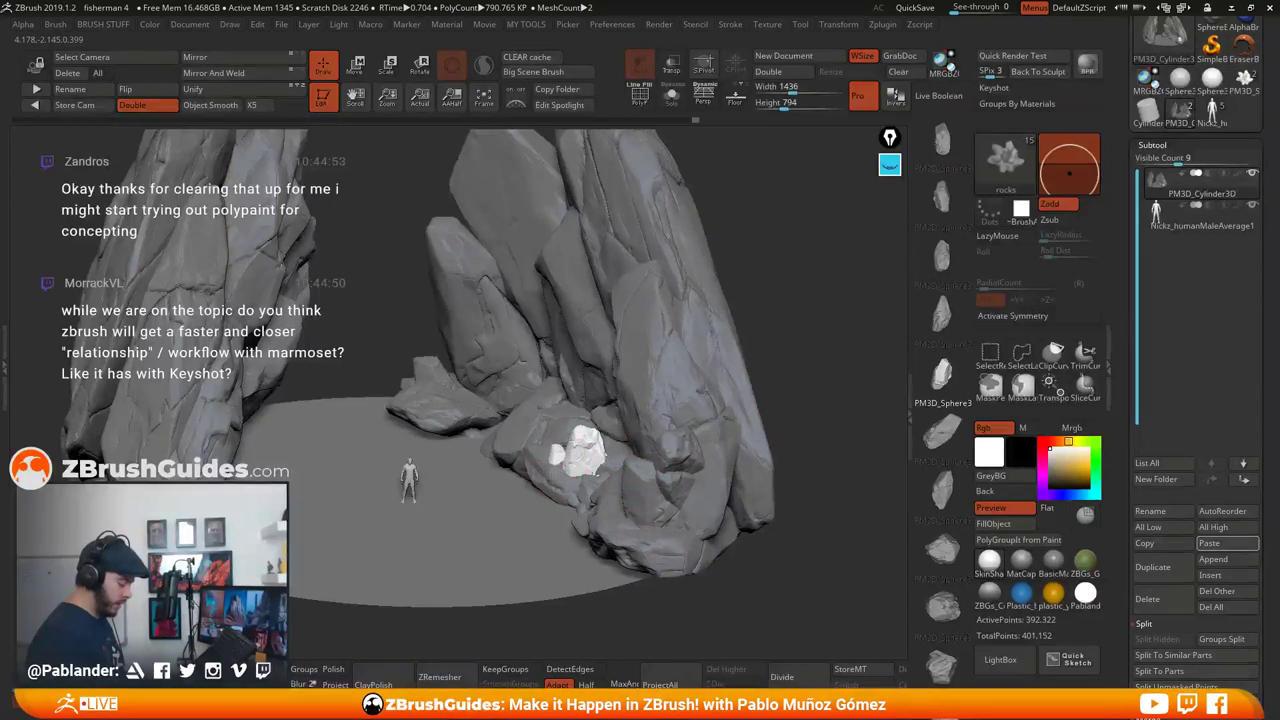
drag(603, 457, 605, 456)
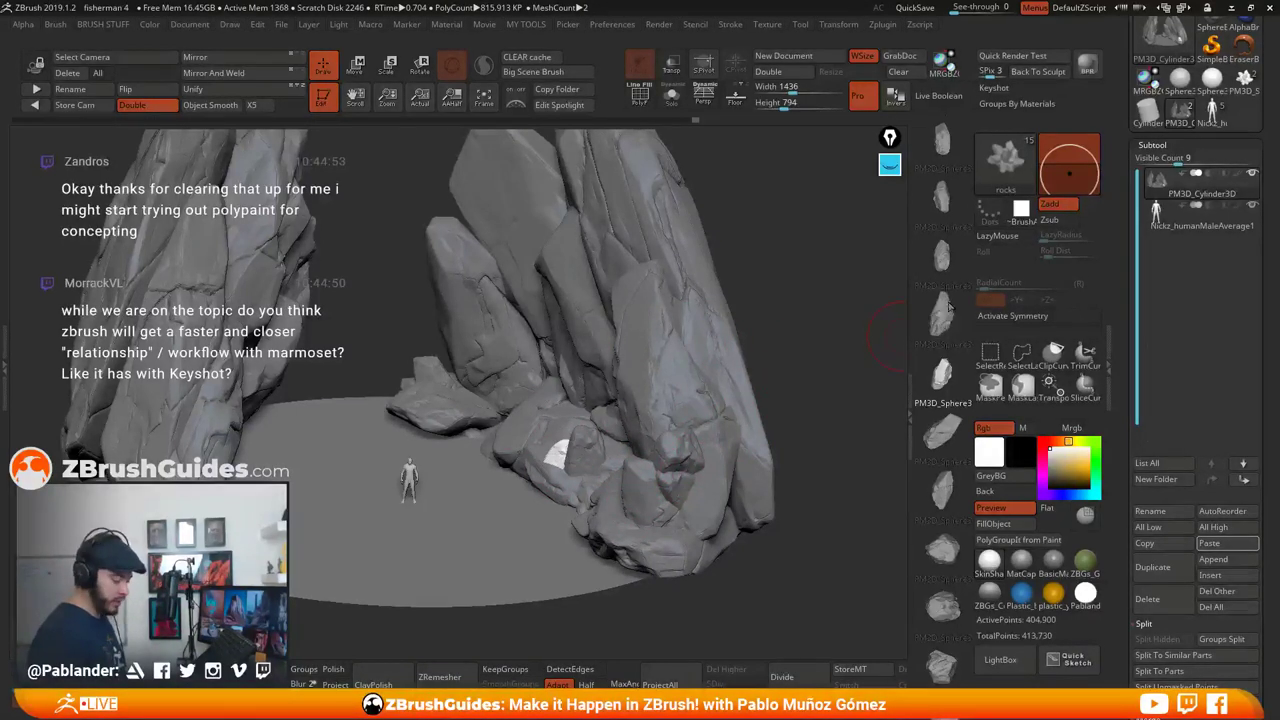
Try inserting another rock mesh on the upper part of the upright rock at the right-hand wall's front
click(942, 490)
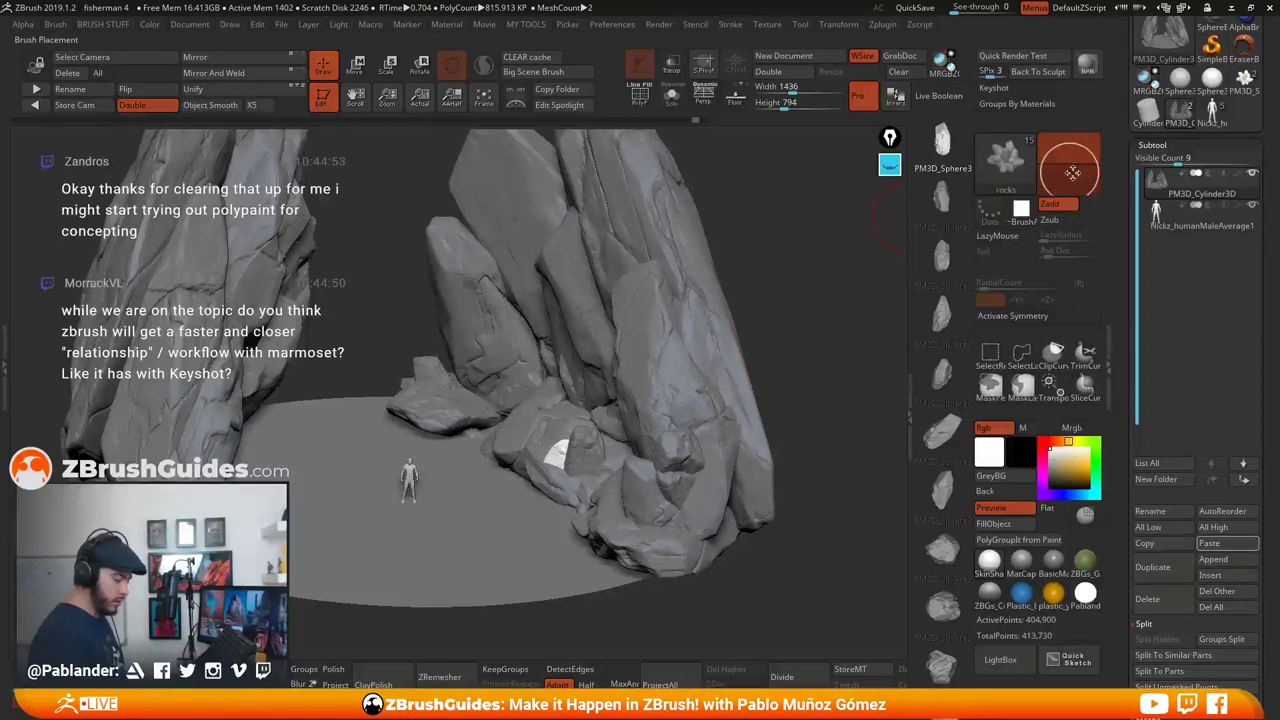
drag(650, 272, 756, 288)
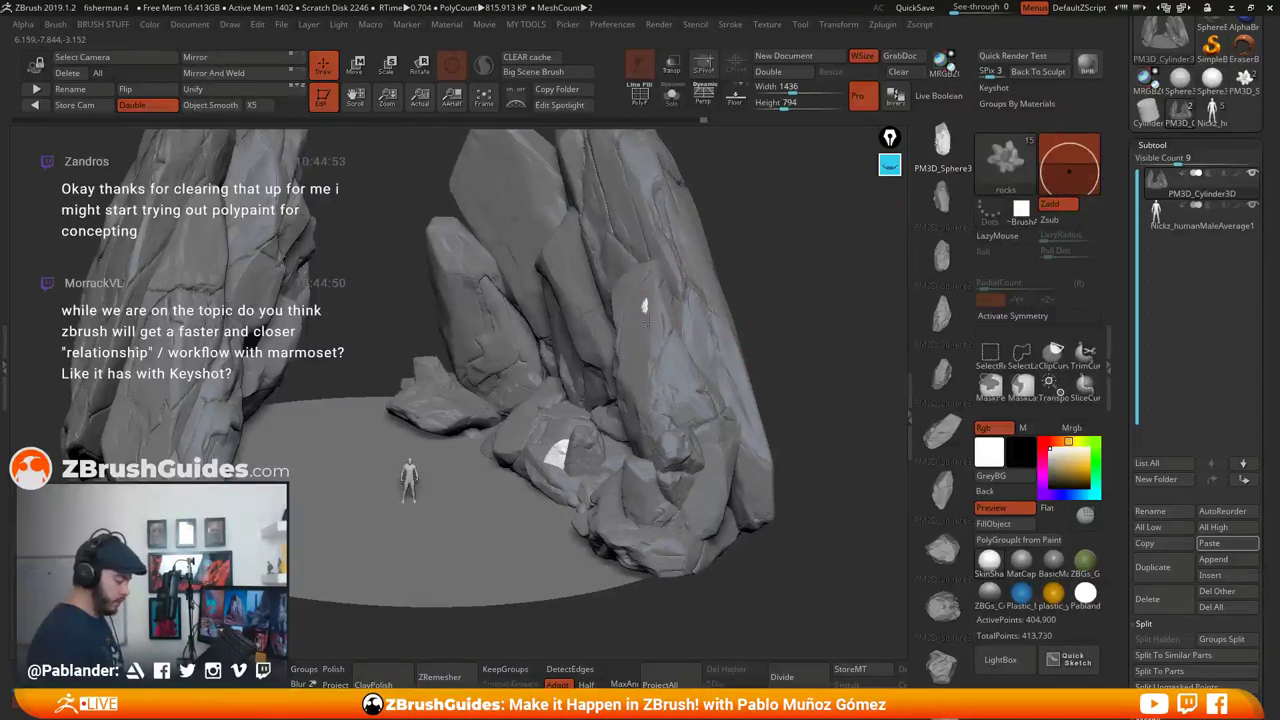
key(ctrl+z)
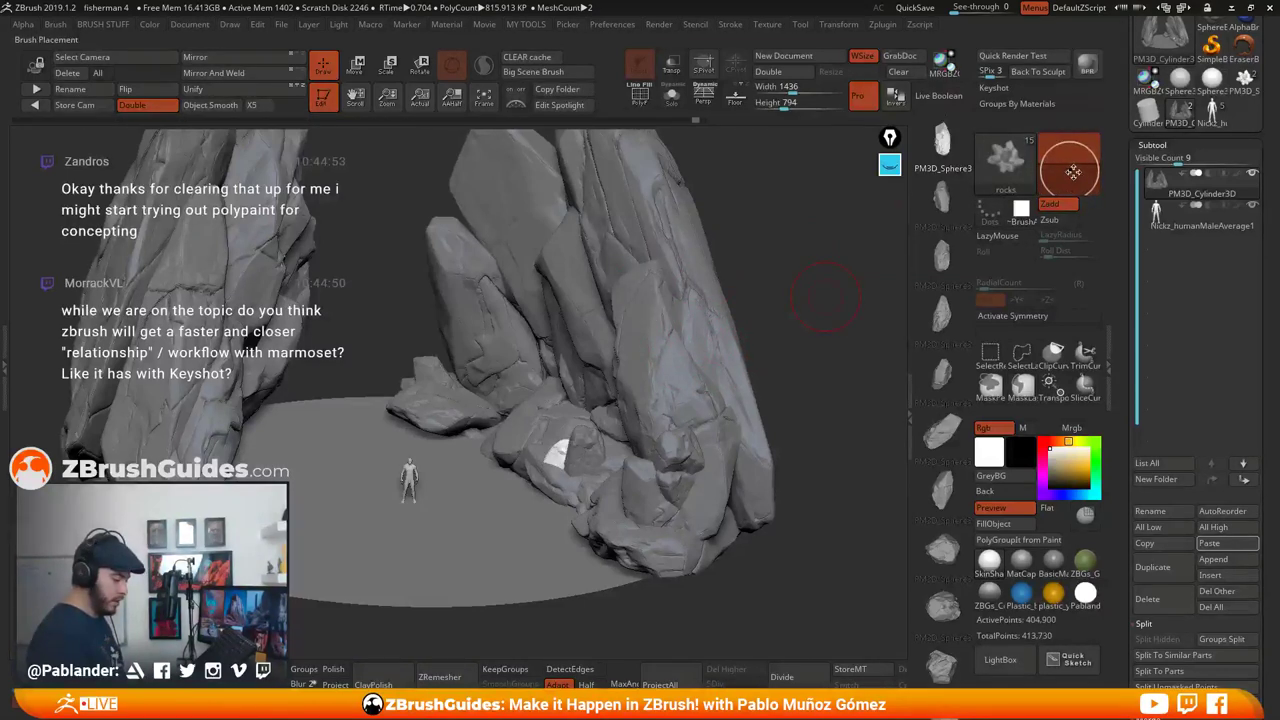
Insert three small rocks, using two different rock meshes, in the gaps between the right-hand wall's upright rocks and its base rocks
drag(541, 336, 556, 344)
alt+right_drag(612, 345, 646, 317)
right_drag(614, 388, 637, 388)
drag(600, 335, 604, 379)
click(942, 200)
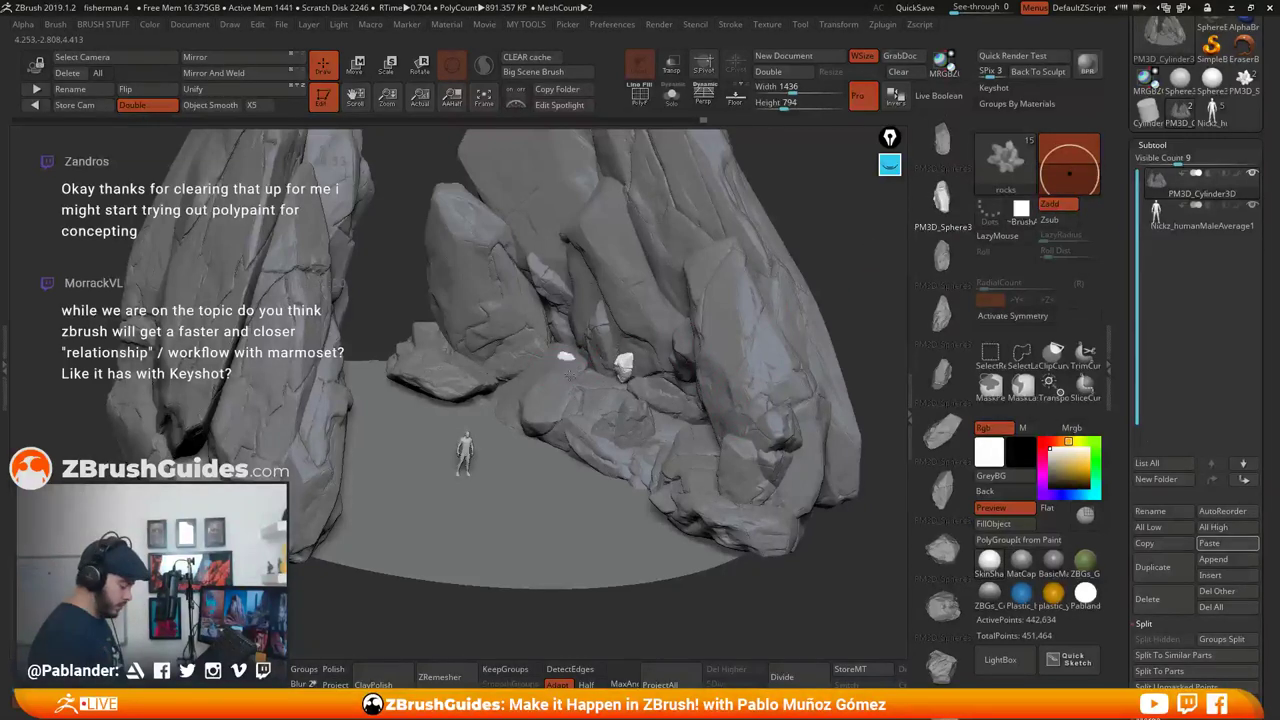
drag(560, 377, 577, 402)
alt+right_drag(748, 378, 745, 403)
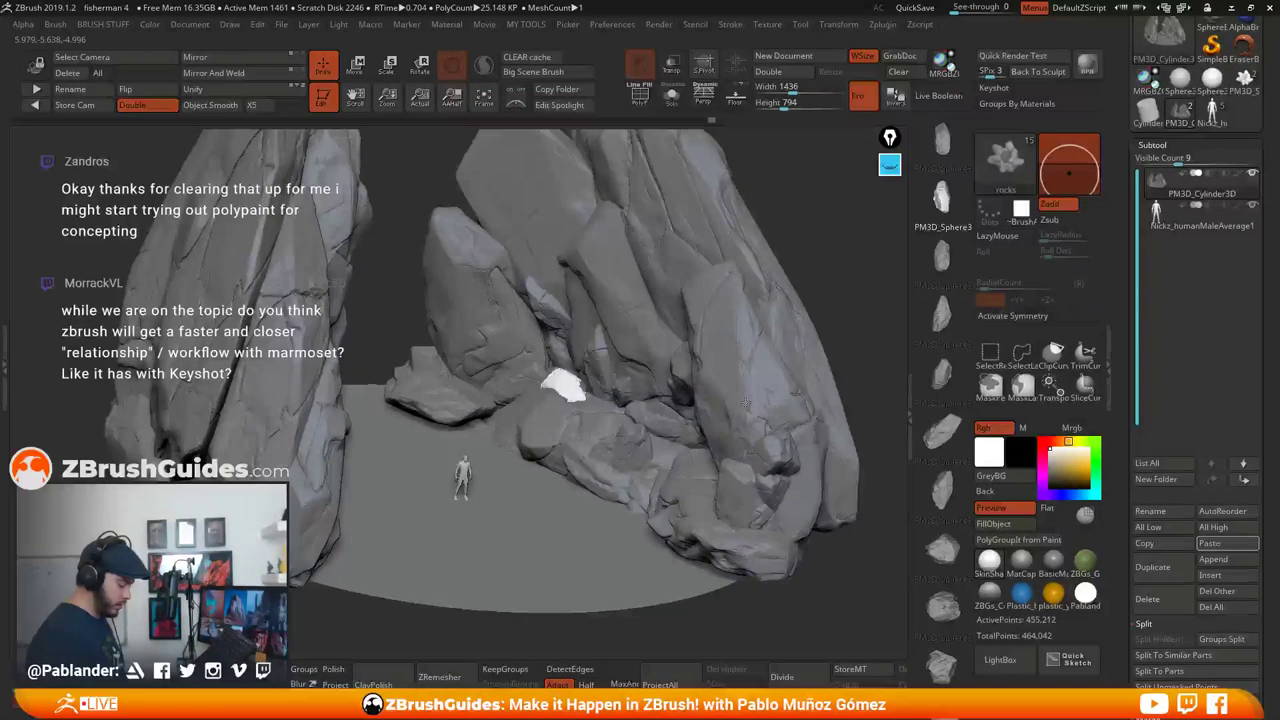
Clear the mask from the rock walls and ground disc, and check the scene from several angles
right_drag(745, 402, 527, 388)
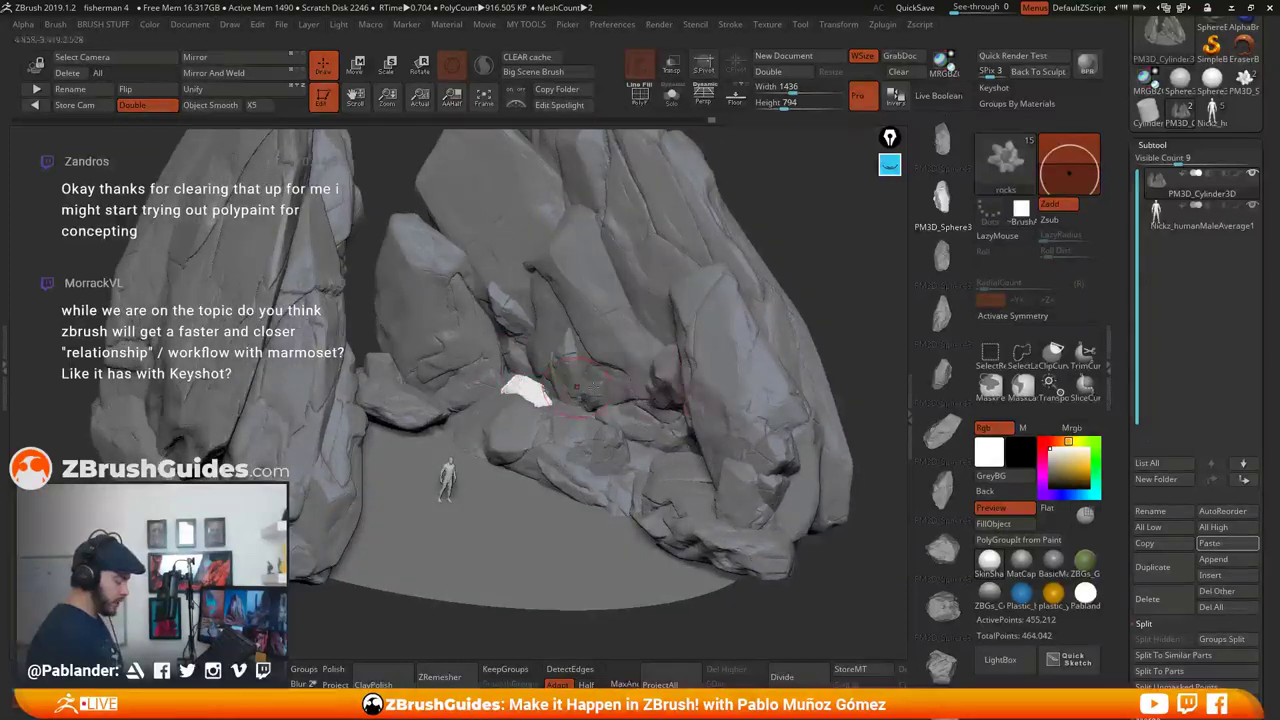
right_drag(727, 427, 538, 433)
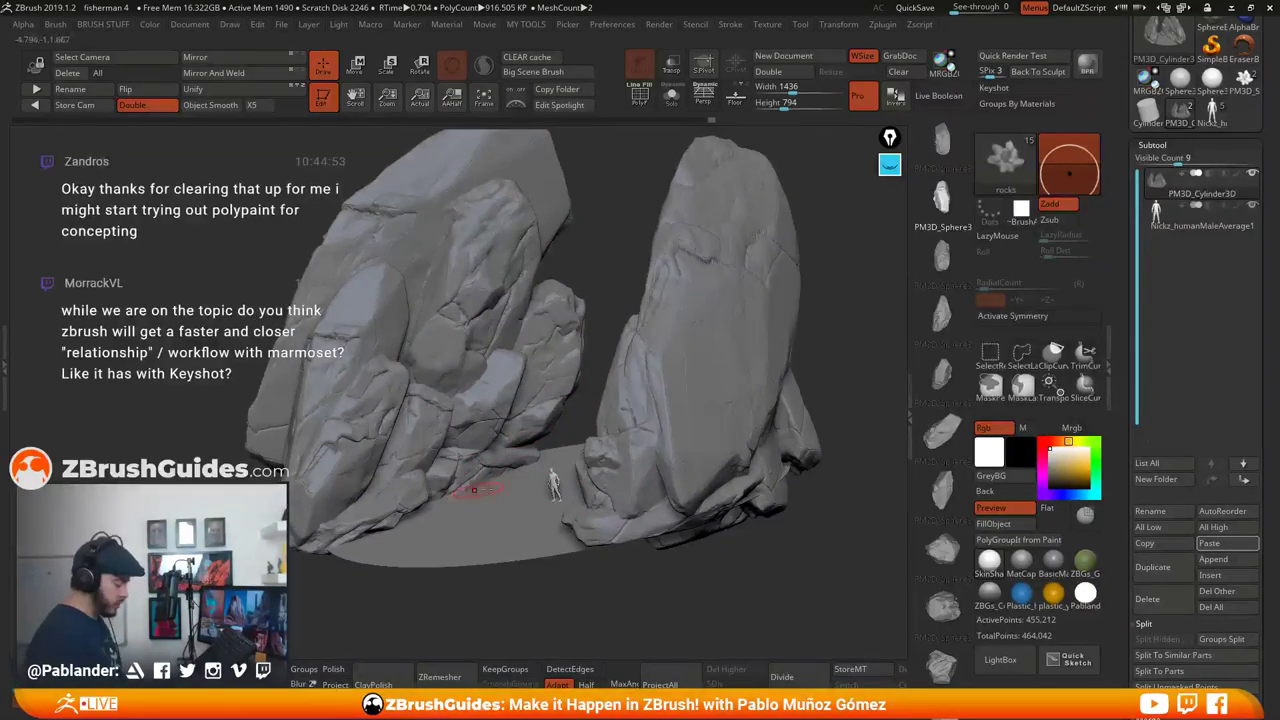
mouse_move(820, 490)
alt+mouse_down()
mouse_move(846, 515)
mouse_move(834, 476)
alt+mouse_up()
right_drag(813, 486, 812, 428)
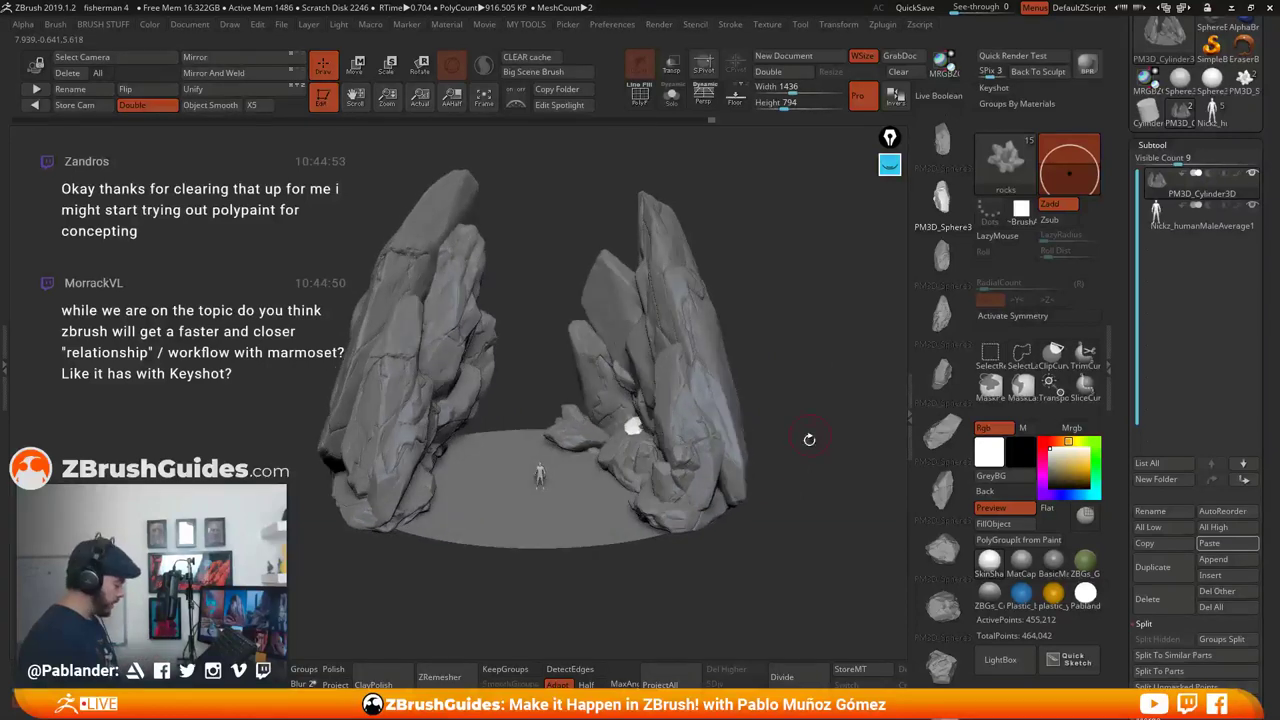
ctrl+drag(787, 302, 811, 450)
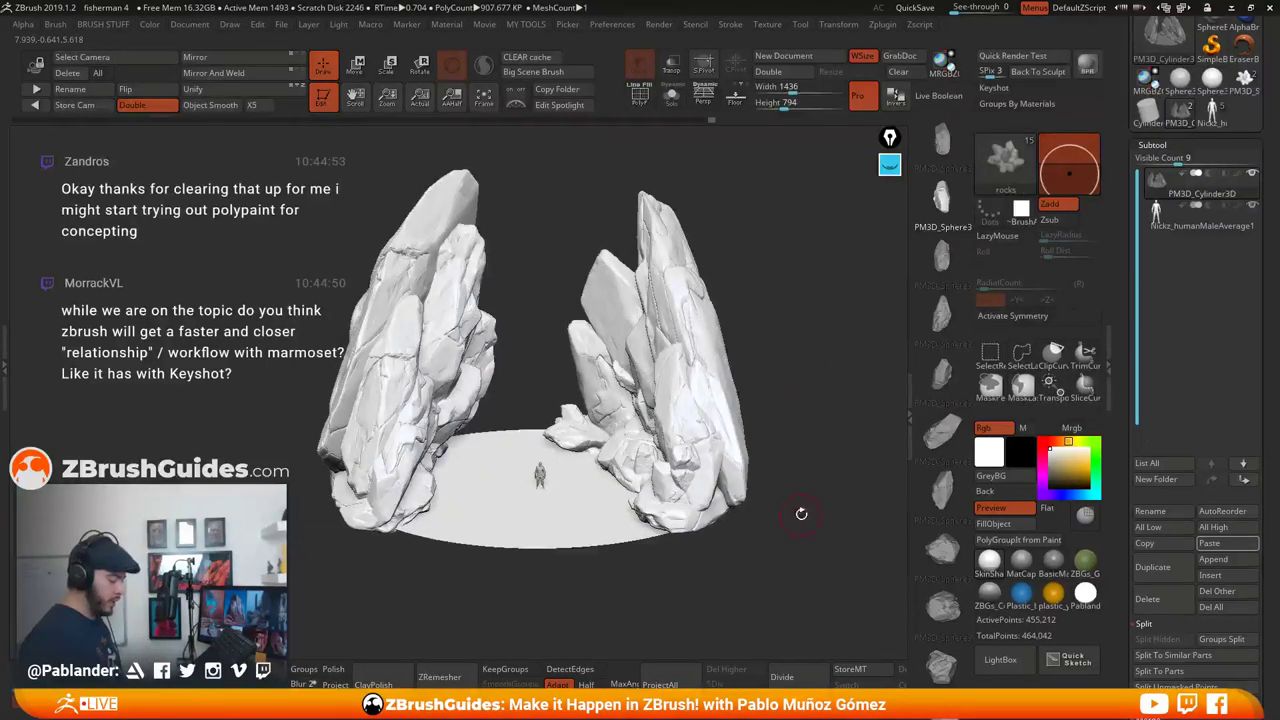
alt+drag(800, 514, 802, 497)
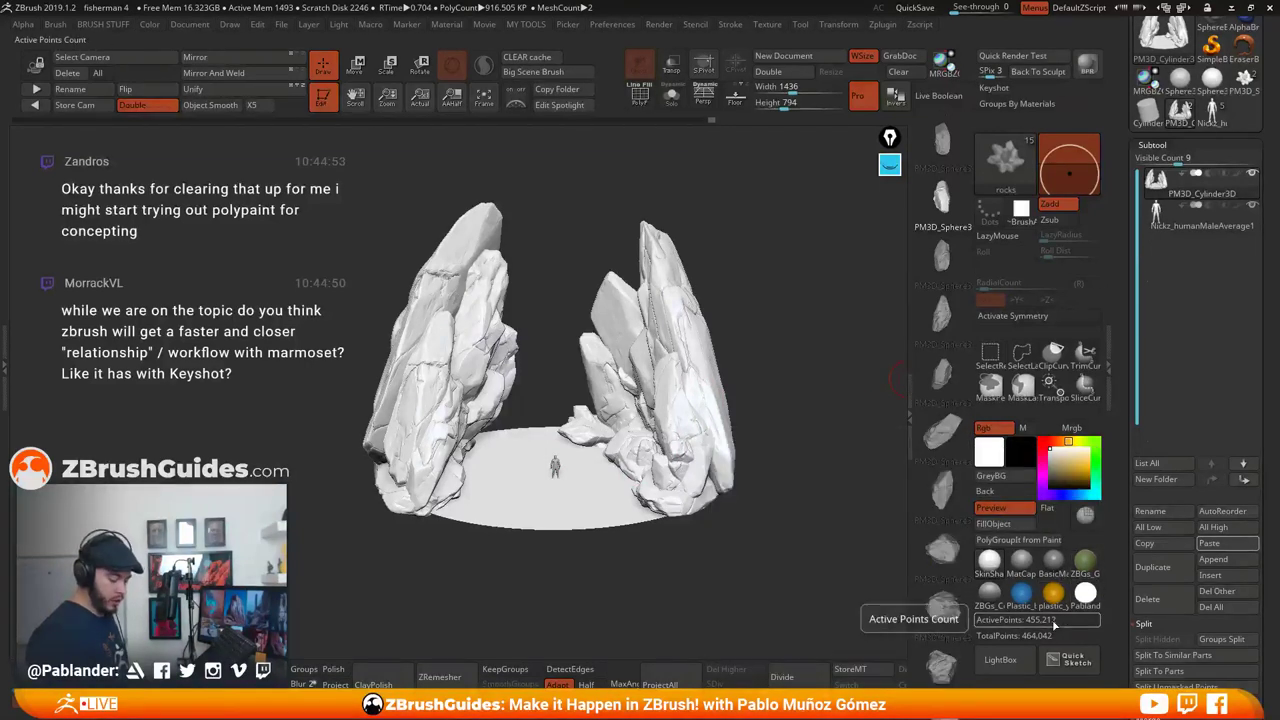
drag(780, 439, 781, 417)
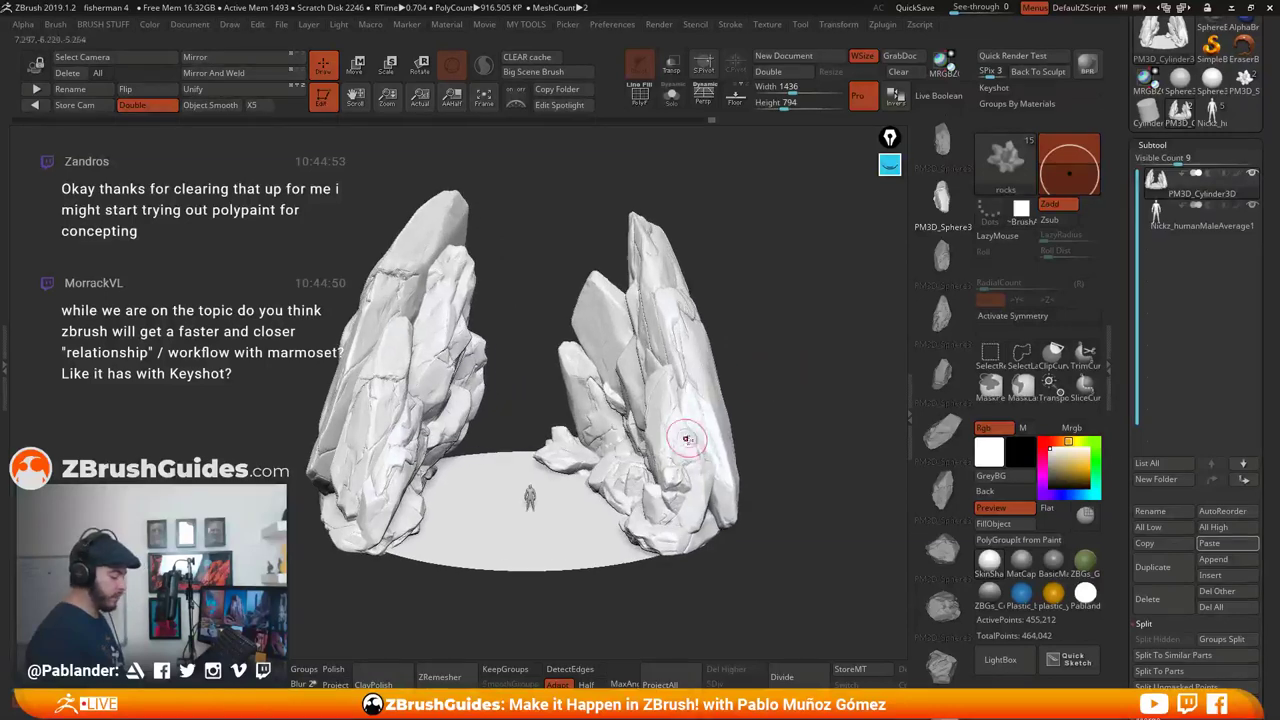
Turn on the polyframe display, isolate the ground disc, and split it from the rocks into its own subtool
click(640, 93)
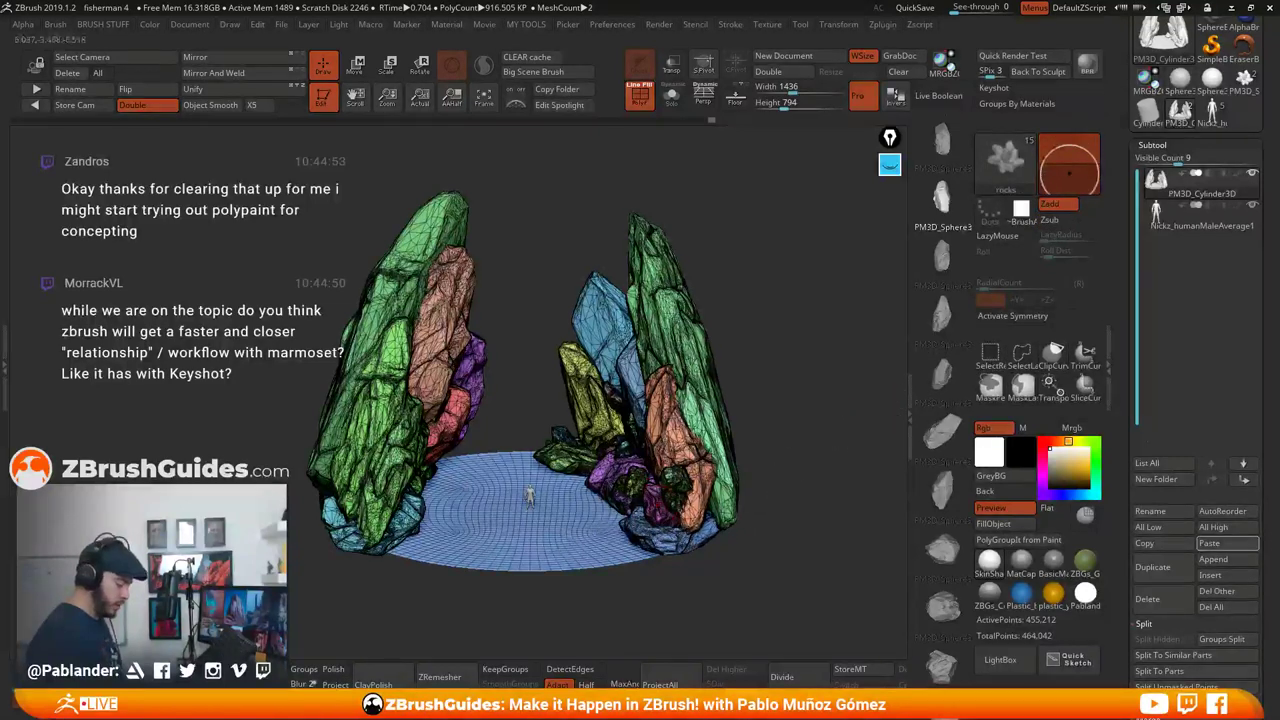
ctrl+shift+click(555, 552)
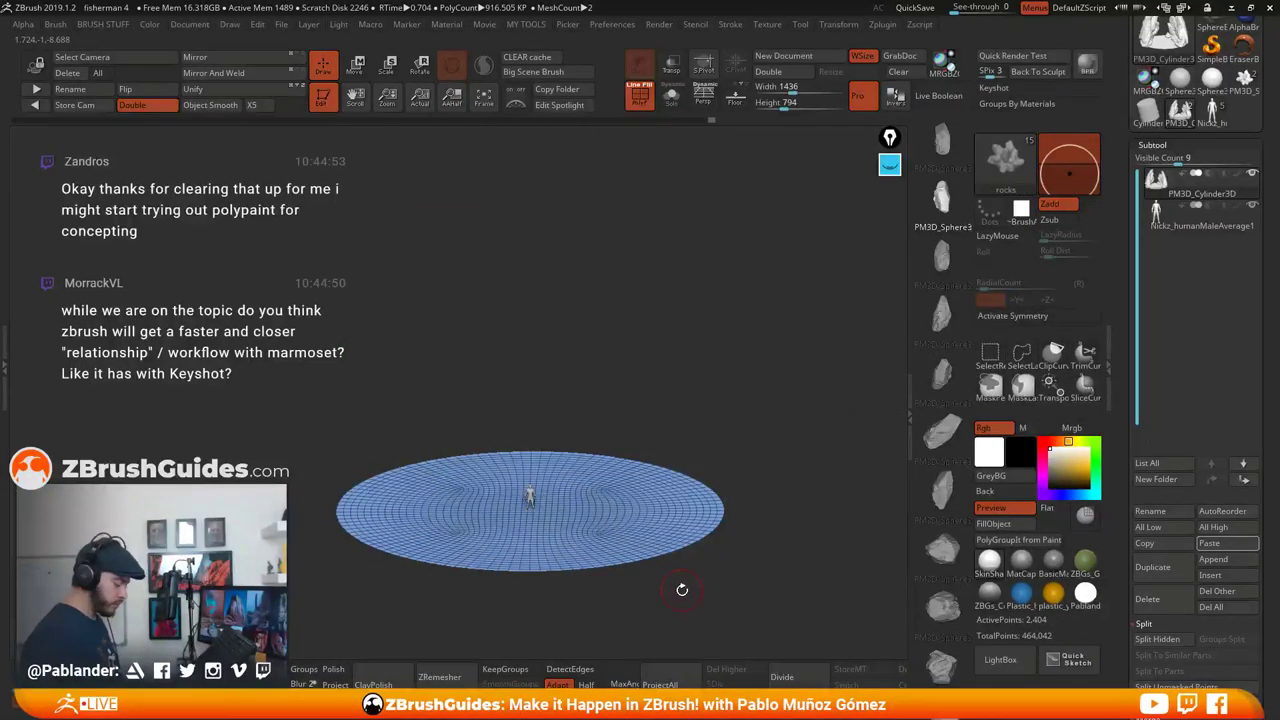
key(space)
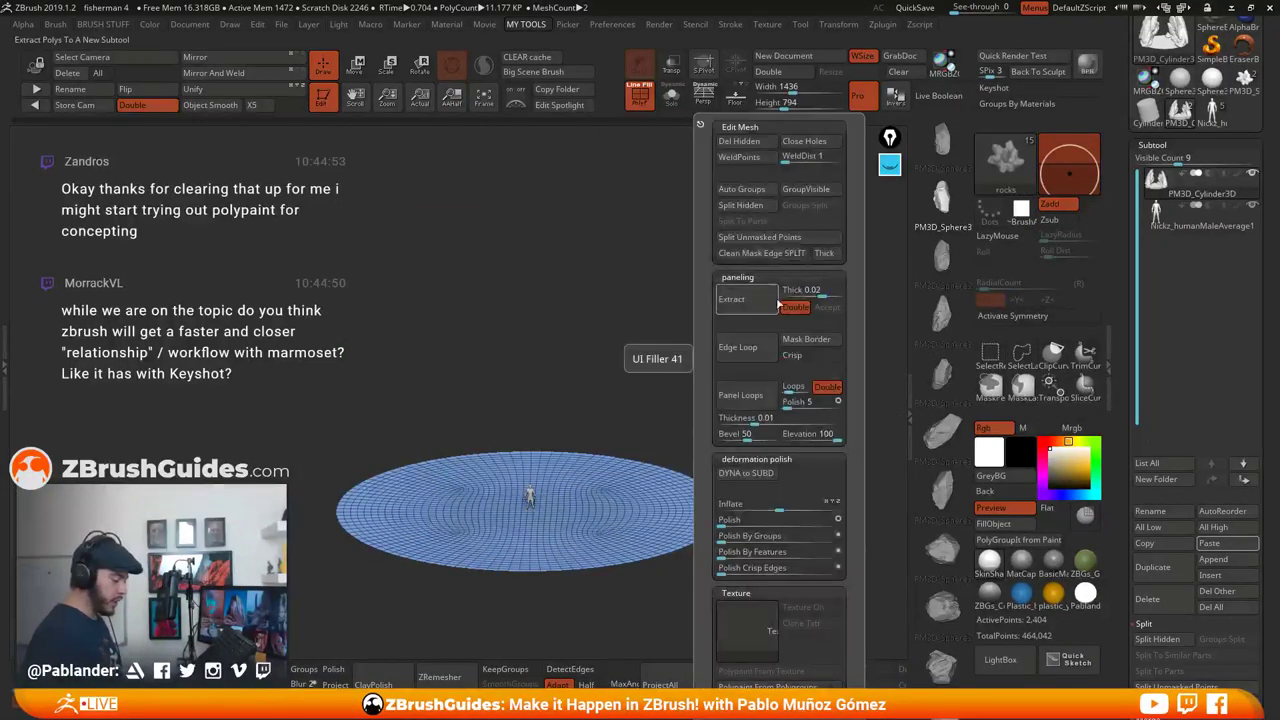
click(747, 207)
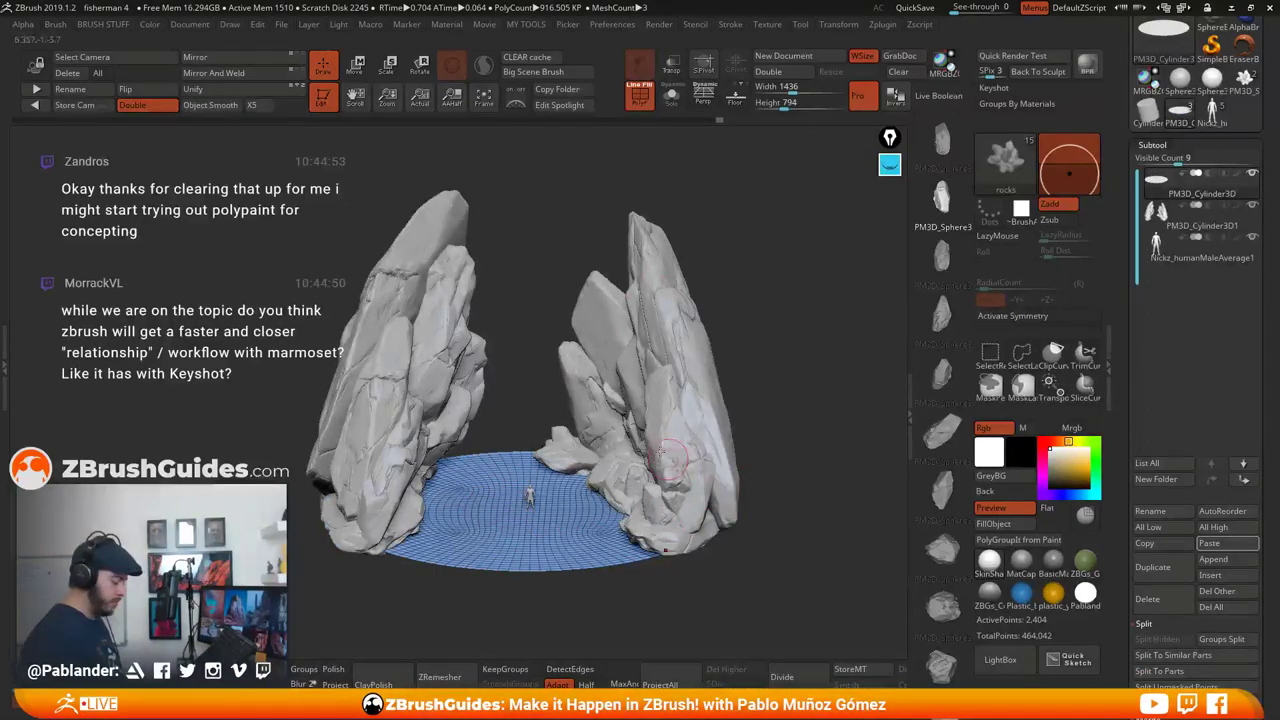
Split the rocks subtool so the left-hand wall becomes its own subtool, and turn off the polyframe display
click(1194, 226)
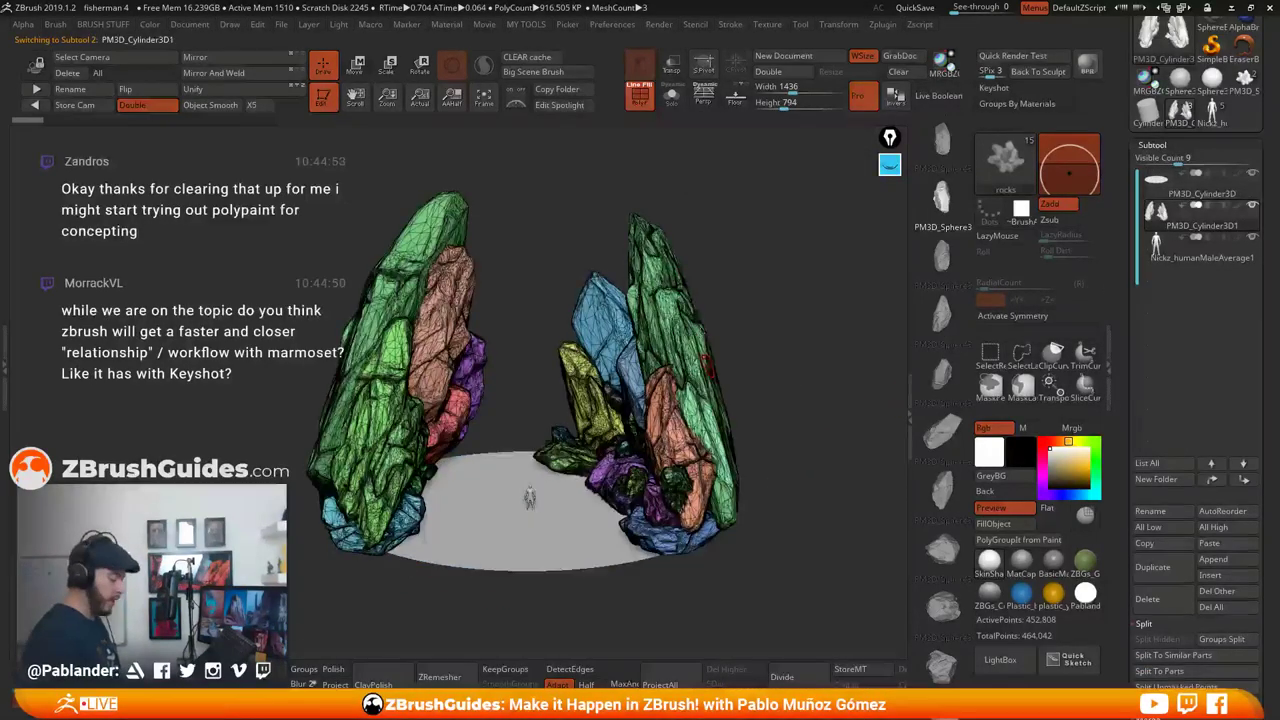
drag(784, 412, 709, 392)
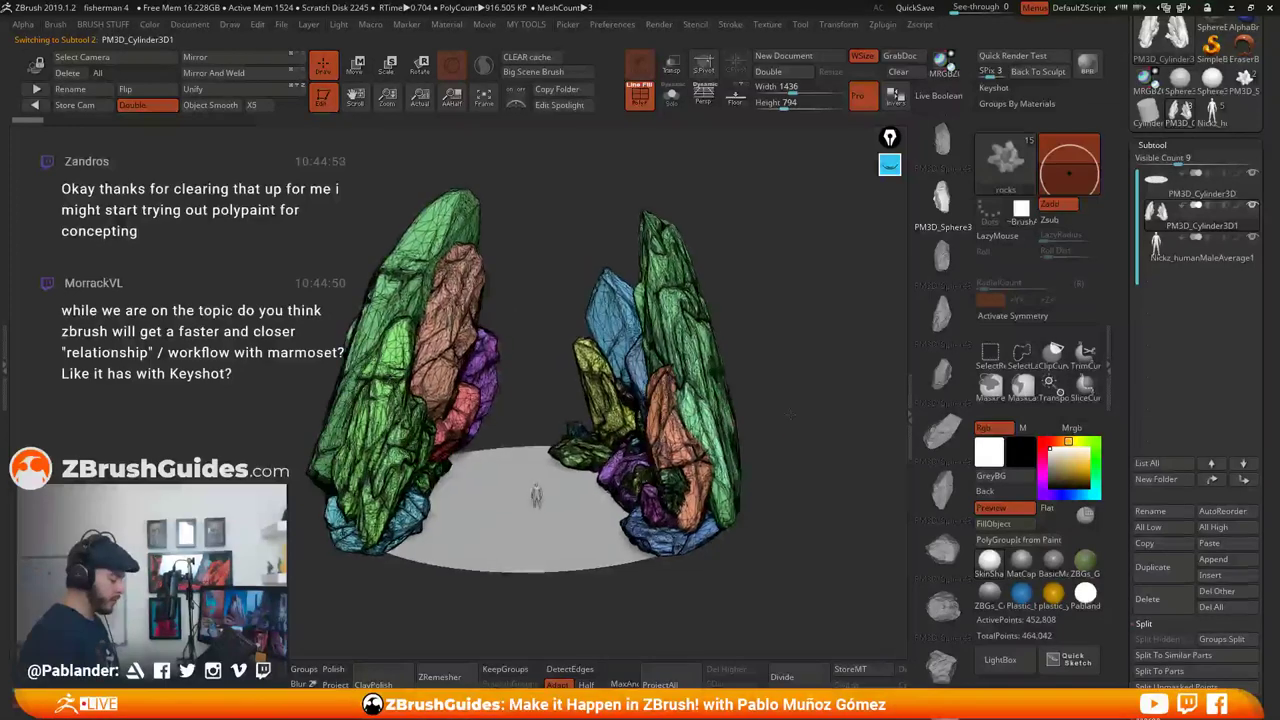
drag(790, 413, 789, 416)
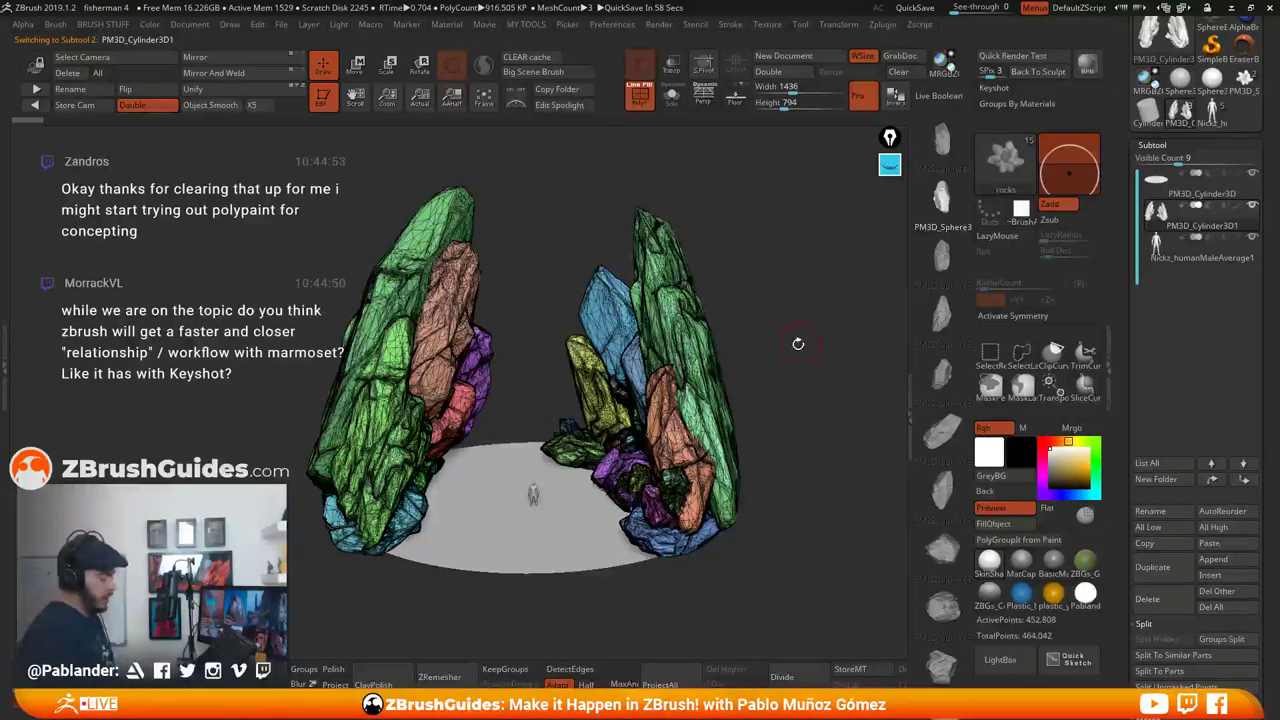
drag(806, 520, 778, 537)
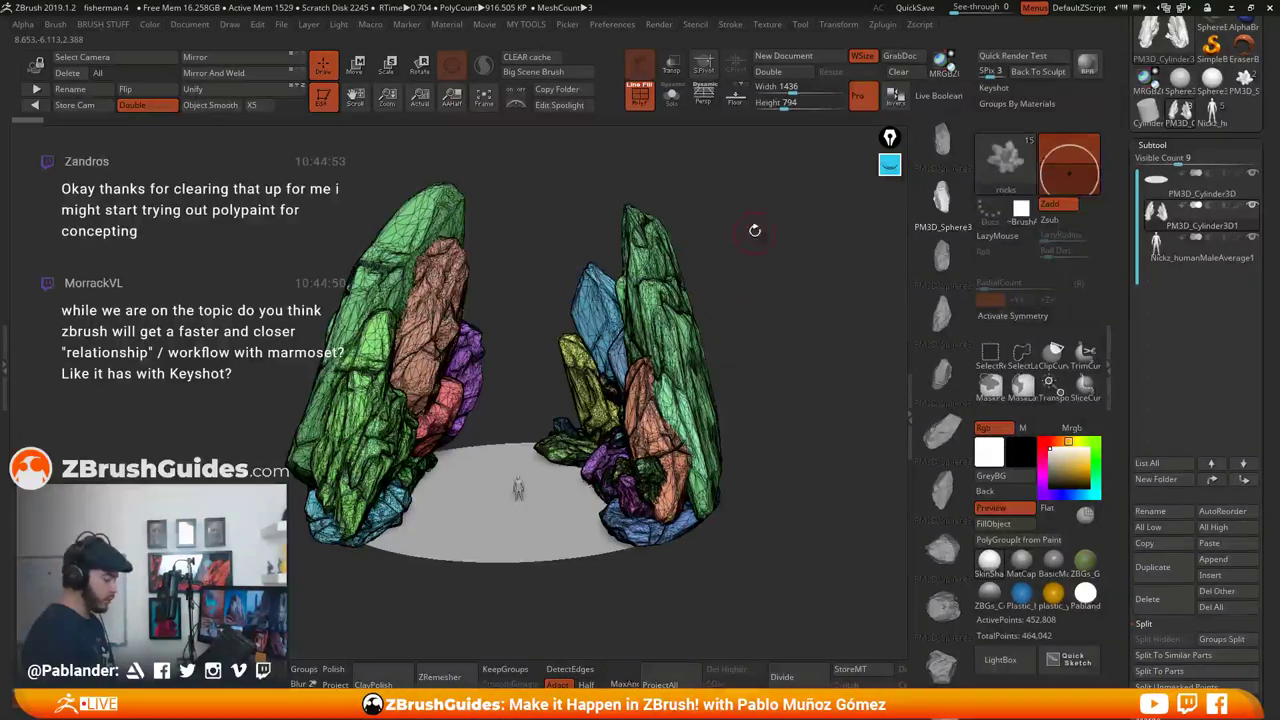
mouse_move(704, 172)
ctrl+shift+mouse_down()
mouse_move(598, 172)
mouse_move(517, 570)
mouse_move(814, 545)
mouse_move(738, 178)
mouse_move(714, 176)
ctrl+shift+mouse_up()
mouse_move(777, 457)
mouse_down()
mouse_move(818, 446)
mouse_move(803, 364)
mouse_move(776, 428)
mouse_up()
key(2)
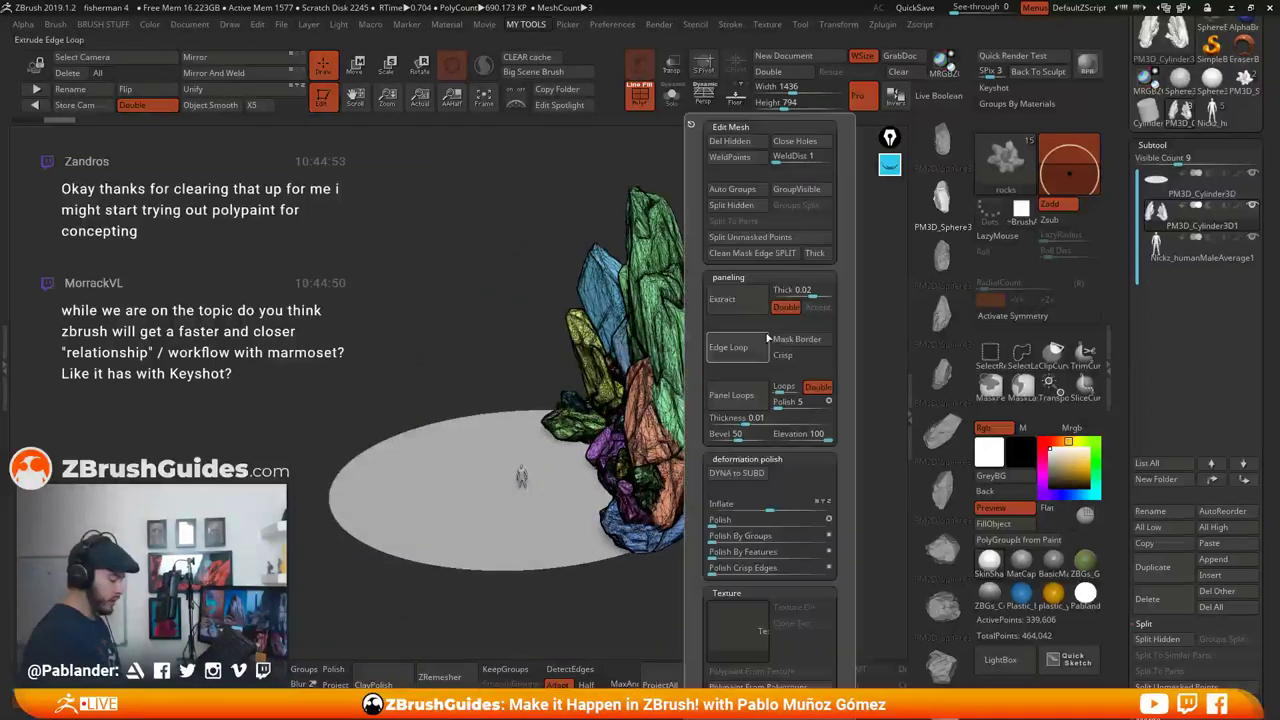
click(743, 205)
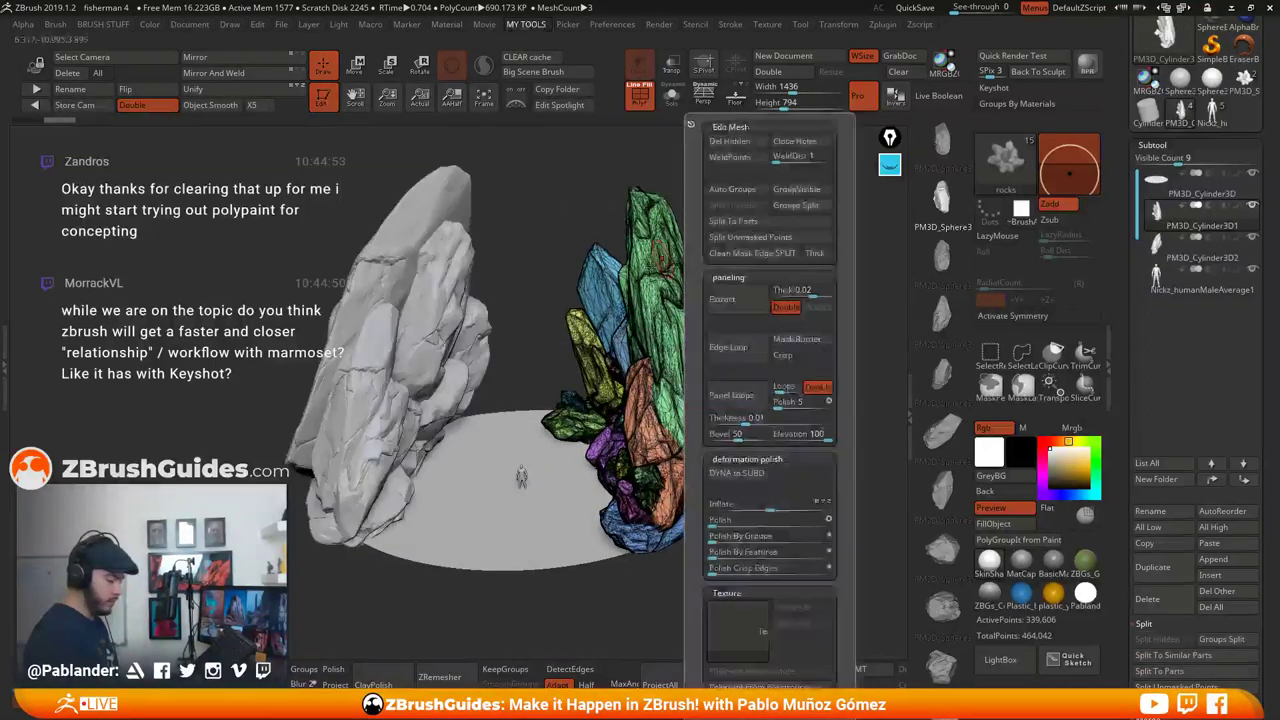
drag(785, 380, 820, 354)
click(640, 95)
Hide the left-hand wall's subtool and switch the display to the basic material for a closer look at the right-hand wall
drag(700, 190, 771, 423)
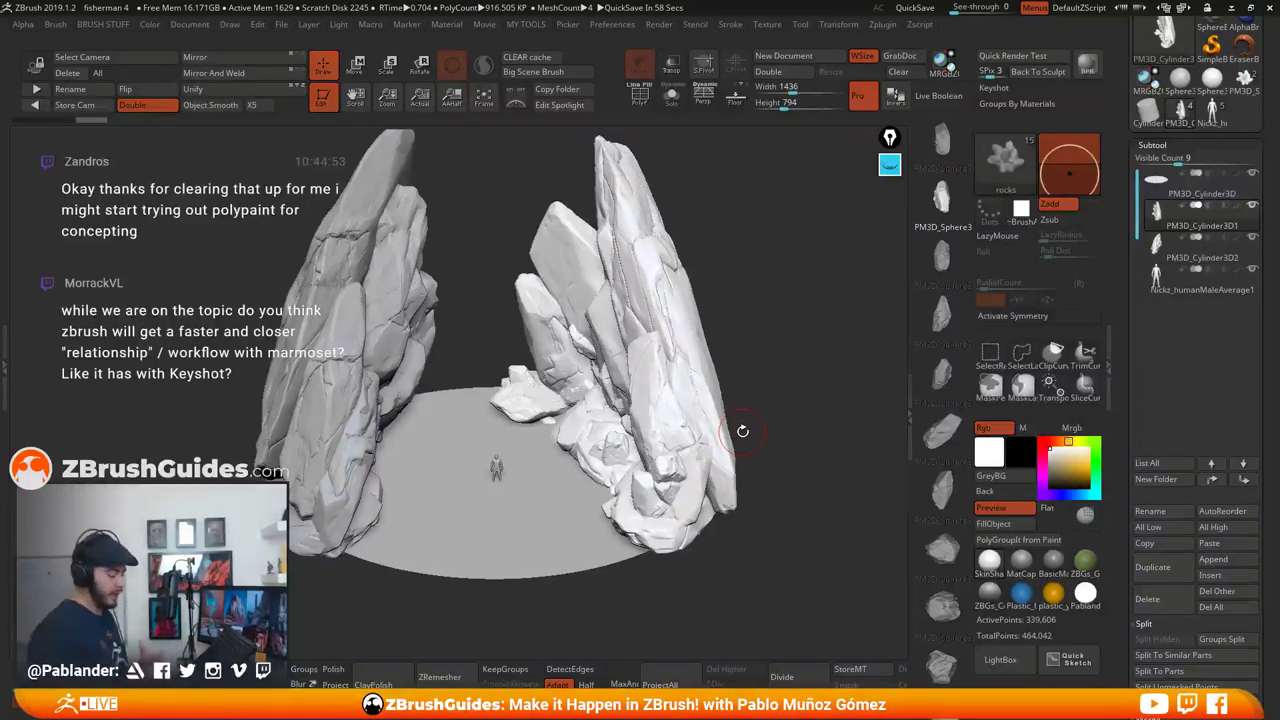
drag(766, 363, 776, 367)
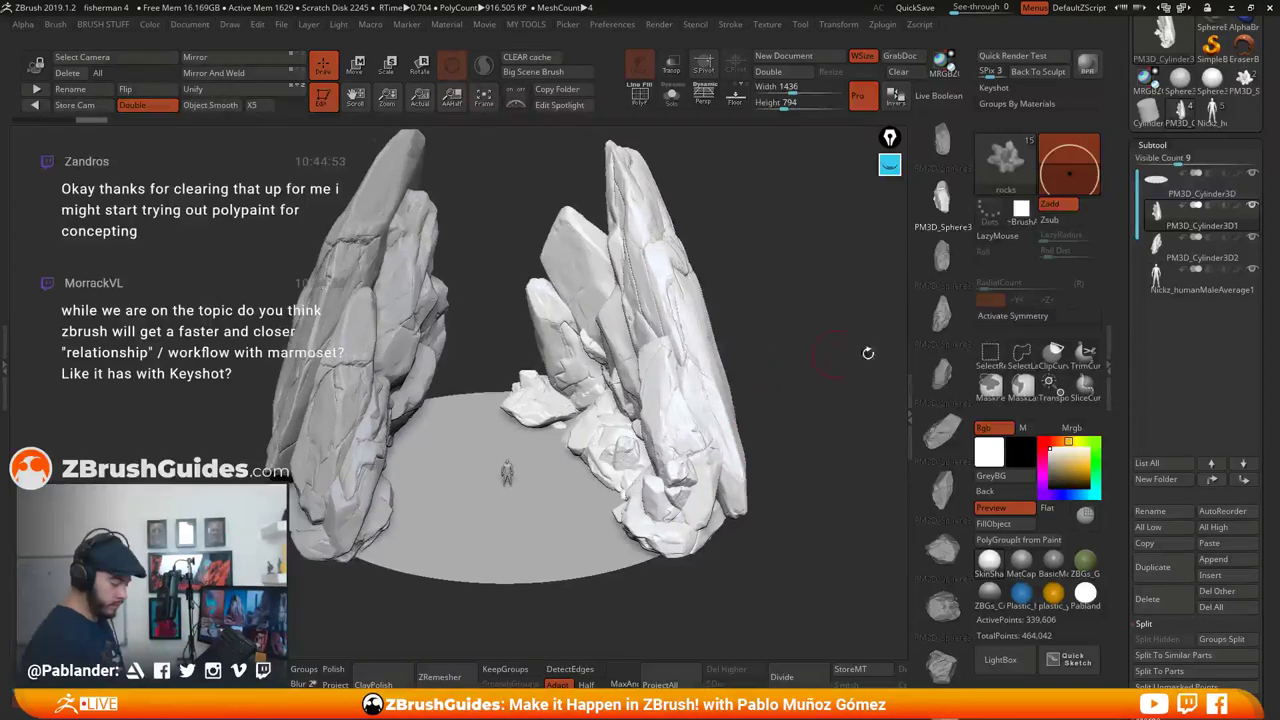
click(1252, 237)
drag(797, 424, 783, 373)
drag(730, 310, 660, 327)
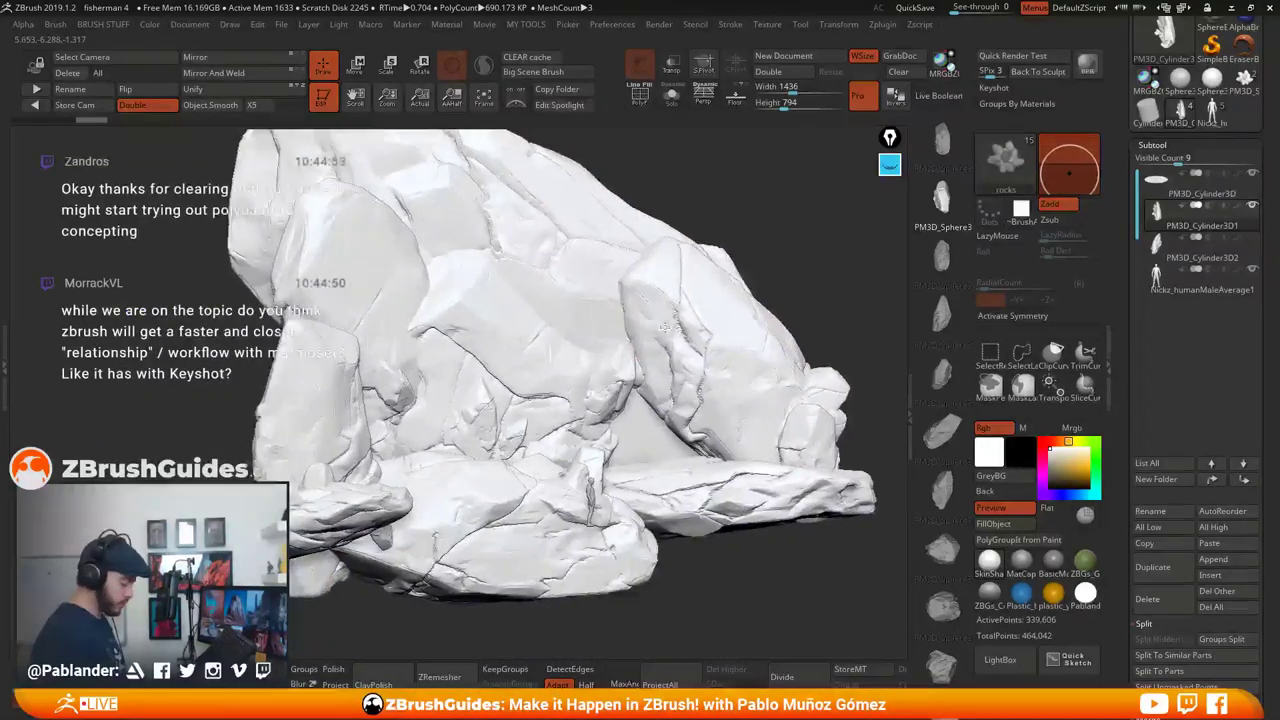
alt+right_drag(660, 327, 692, 325)
click(1053, 563)
right_drag(748, 378, 795, 436)
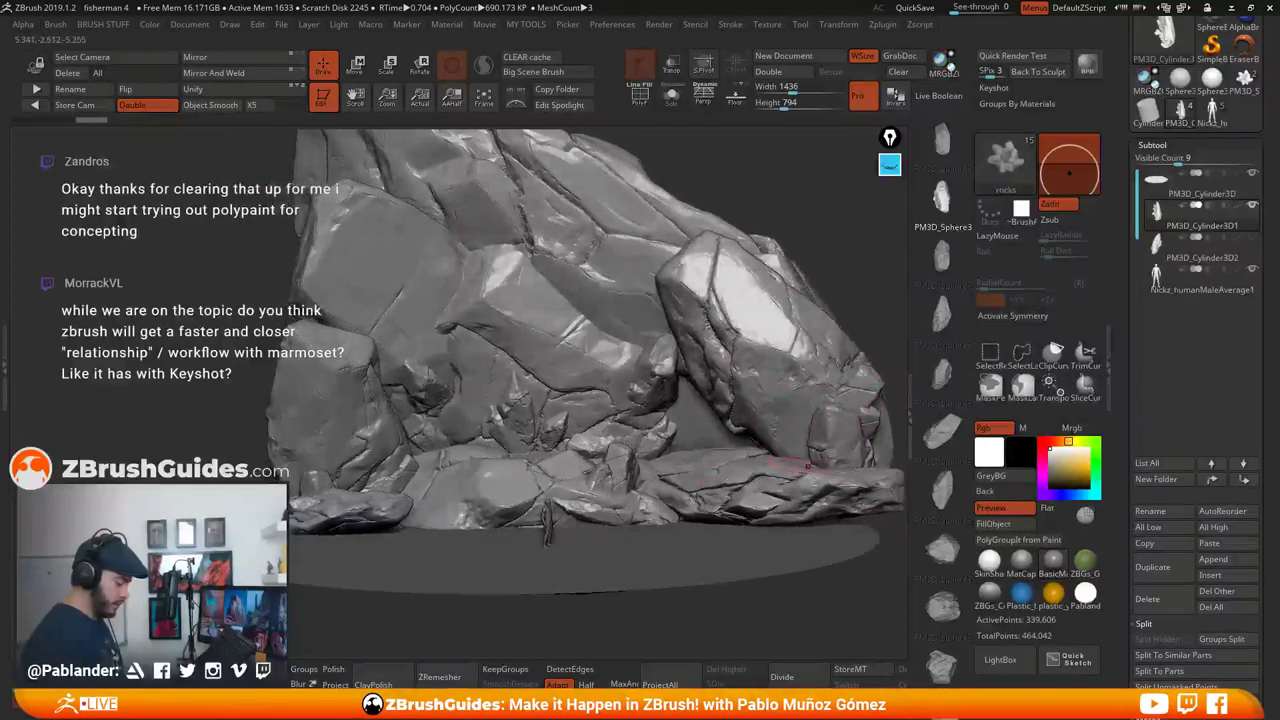
Try several rock meshes on the large rock in the middle of the right-hand wall
drag(654, 325, 637, 331)
key(ctrl+z)
click(941, 314)
key(ctrl+z)
click(943, 373)
key(ctrl+z)
Choose a different rock mesh, insert it on the right-hand wall's large middle rock, and rotate it with the gizmo
click(941, 258)
key(Left)
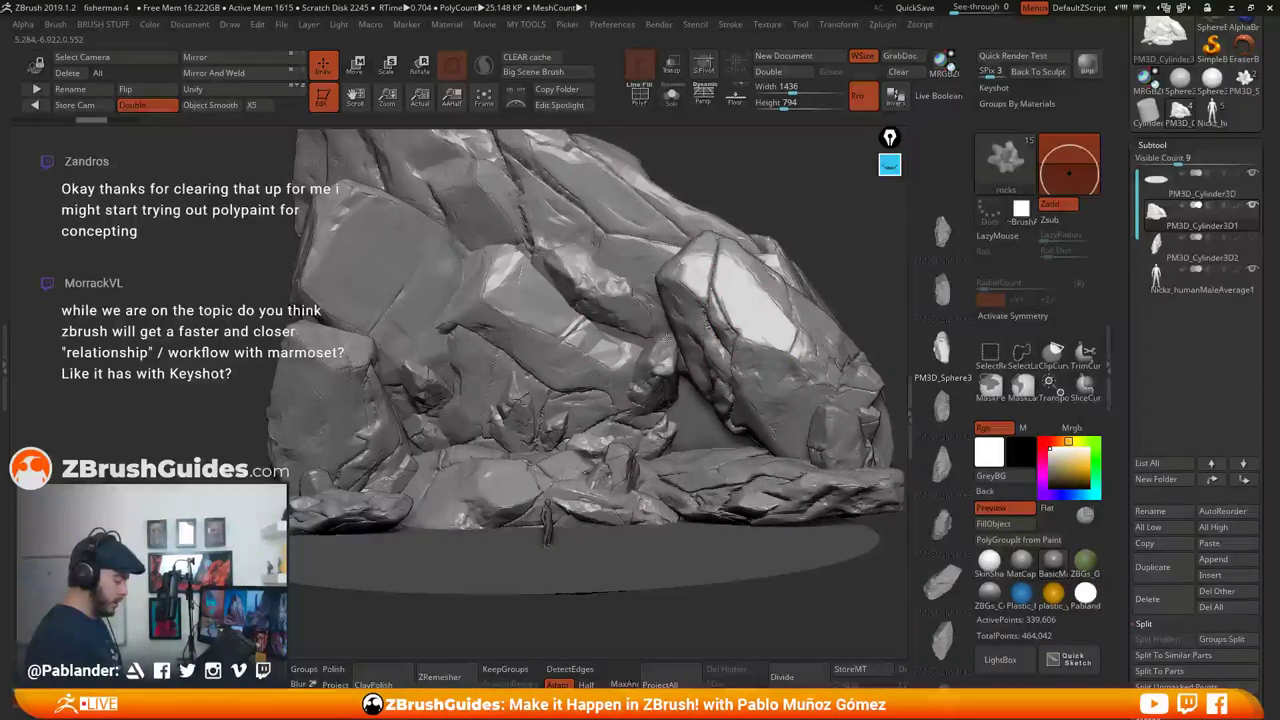
drag(604, 306, 637, 287)
key(w)
drag(561, 393, 565, 385)
drag(632, 278, 650, 291)
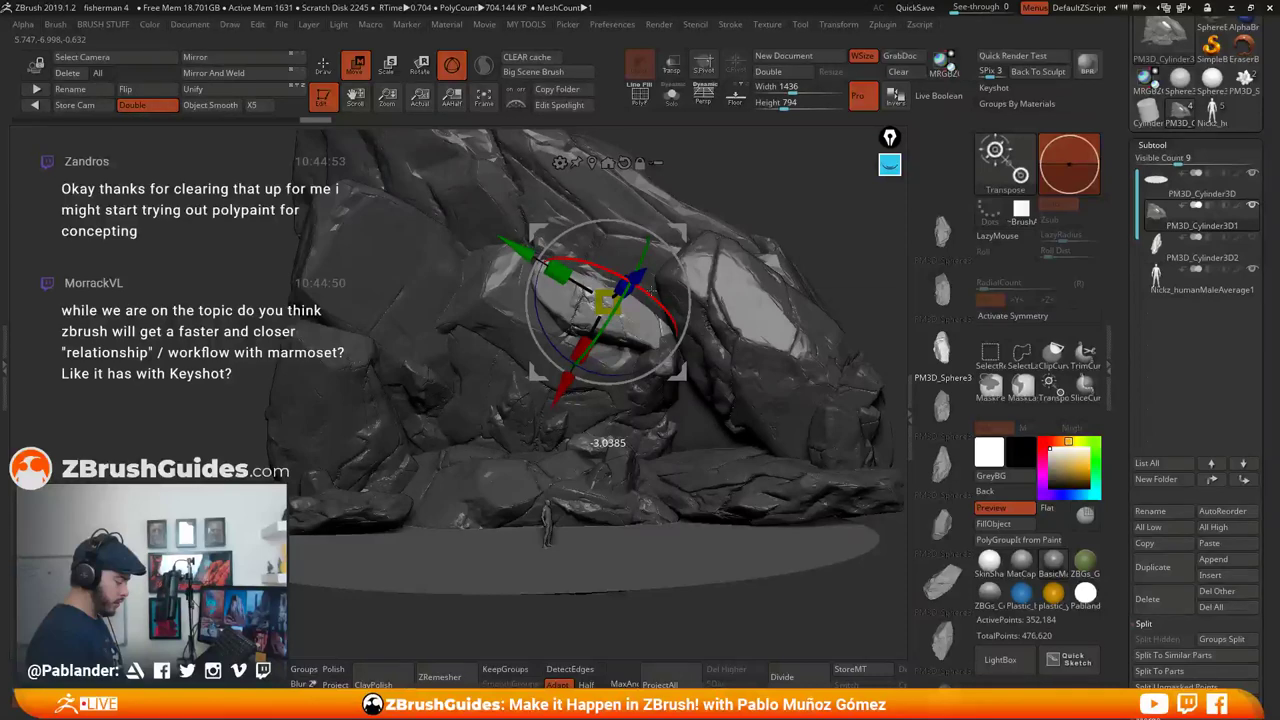
mouse_move(650, 291)
mouse_down()
mouse_move(676, 325)
mouse_move(653, 295)
mouse_up()
Try stretching the inserted rock along its length with the gizmo
right_drag(653, 295, 575, 292)
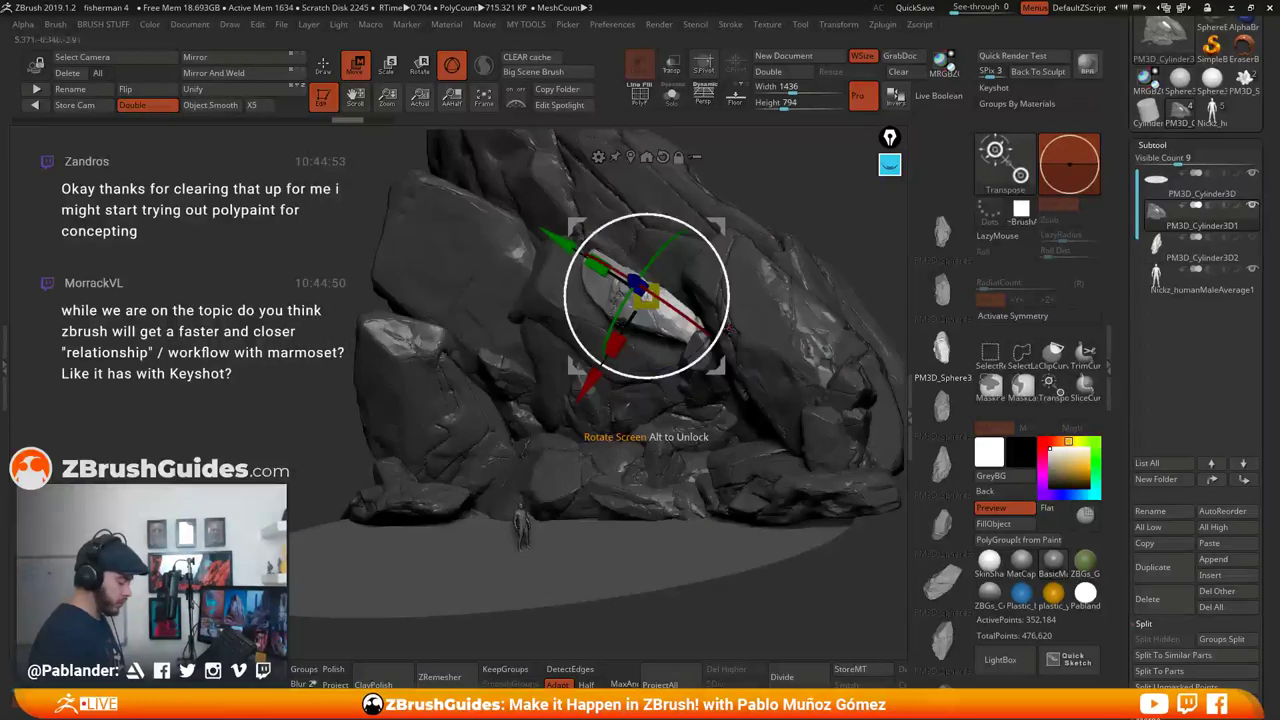
drag(597, 266, 590, 262)
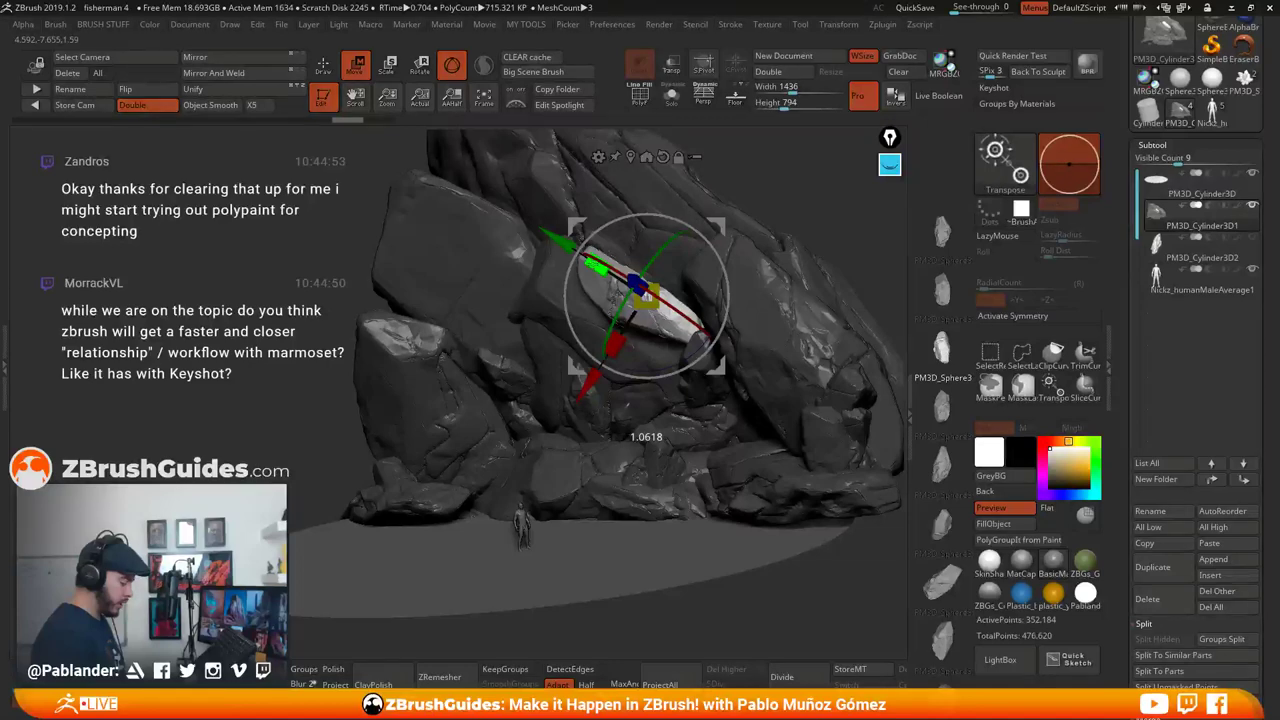
drag(590, 262, 582, 258)
key(ctrl+z)
Choose another rock mesh and insert a smaller rock just below the previous one on the wall's middle rock
right_drag(758, 441, 776, 412)
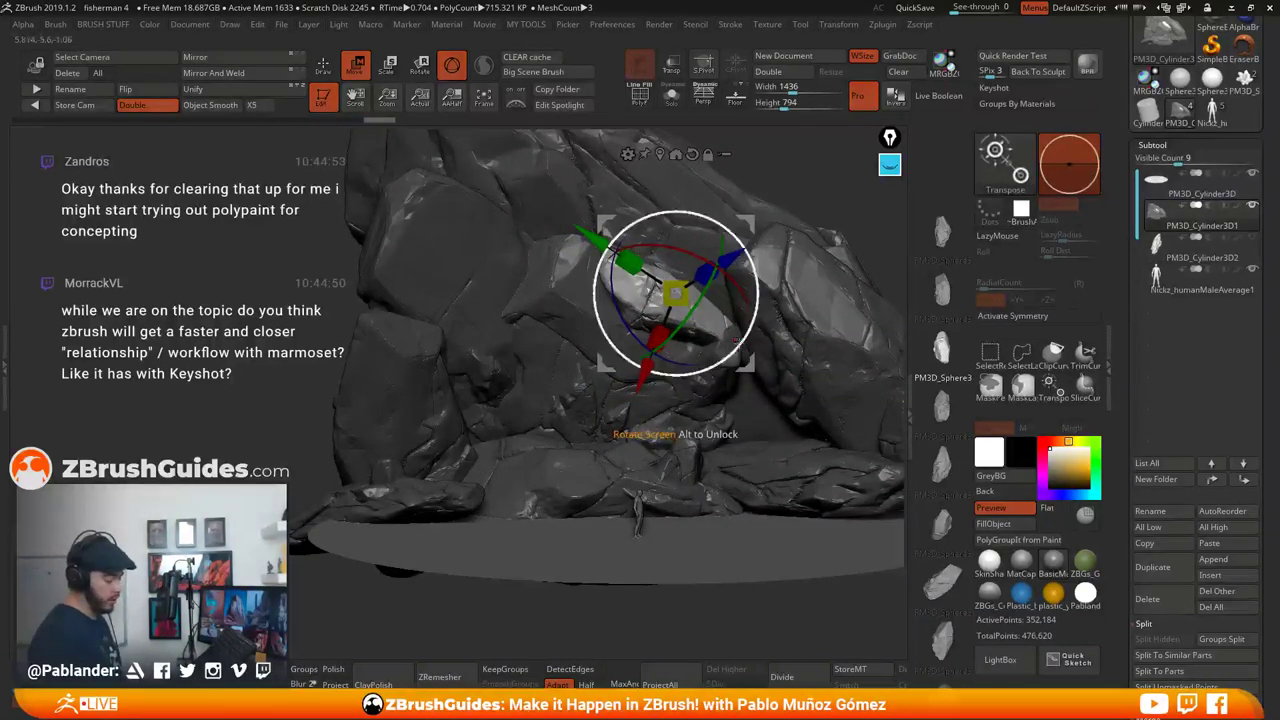
key(q)
mouse_move(628, 560)
right_down()
mouse_move(687, 390)
mouse_move(660, 405)
right_up()
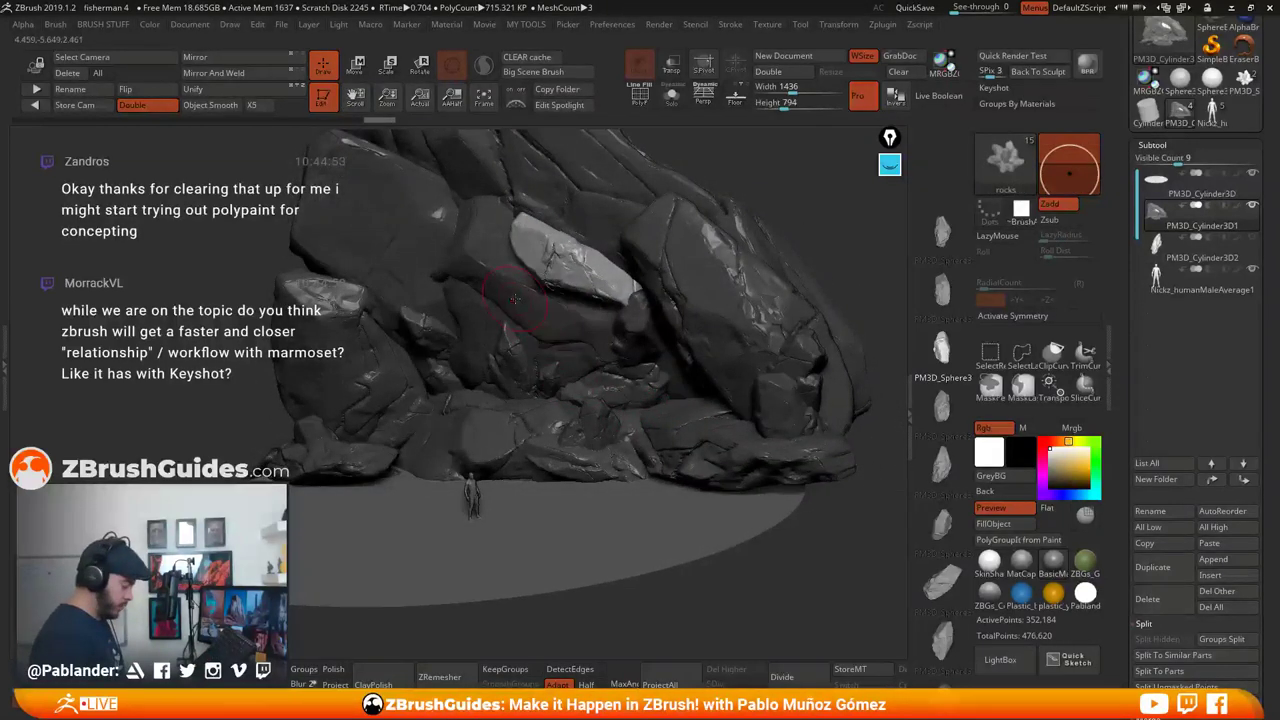
click(942, 233)
drag(514, 308, 550, 350)
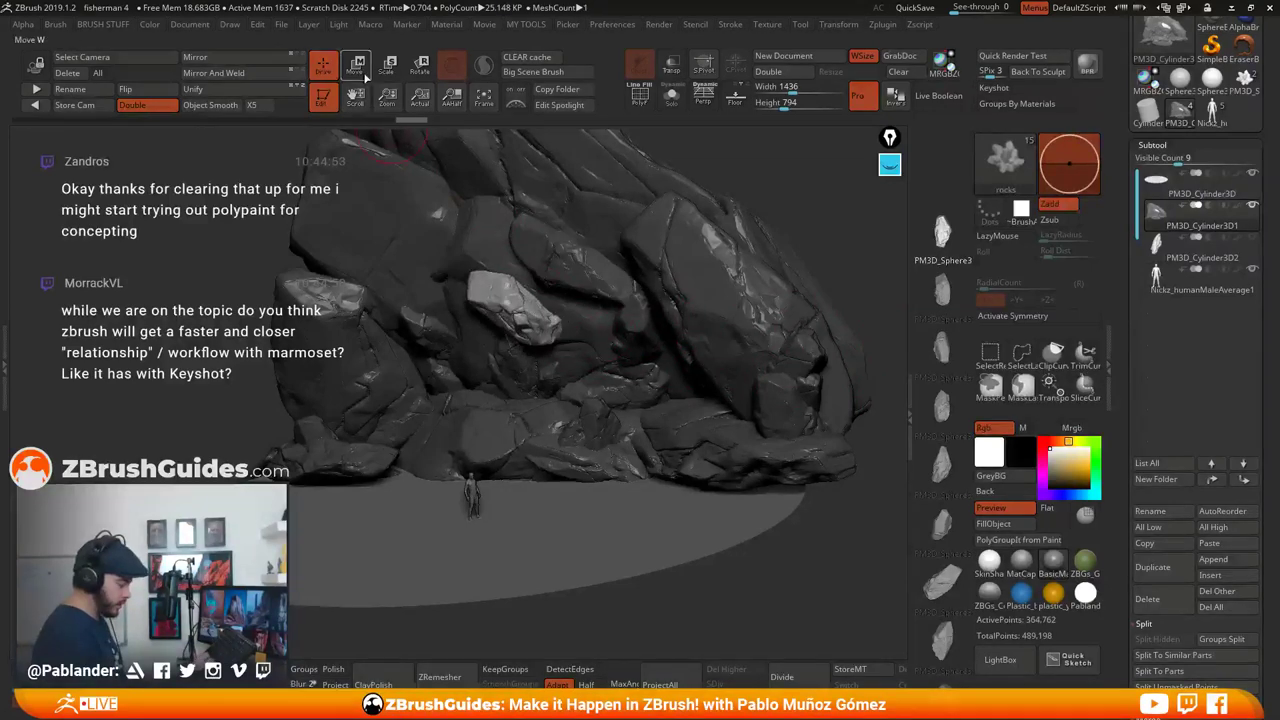
Rotate and reposition the smaller rock with the gizmo to embed it in the wall
click(362, 74)
drag(467, 346, 502, 343)
drag(567, 265, 429, 378)
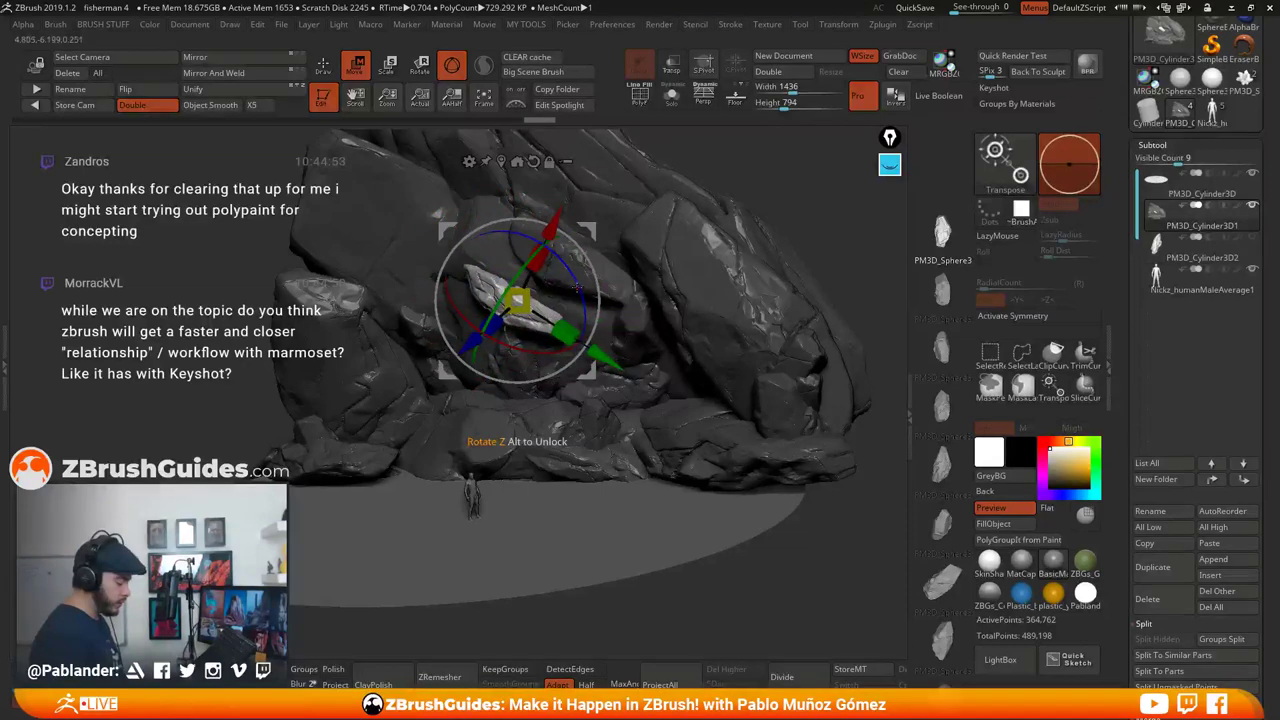
right_drag(584, 354, 548, 343)
drag(559, 353, 552, 353)
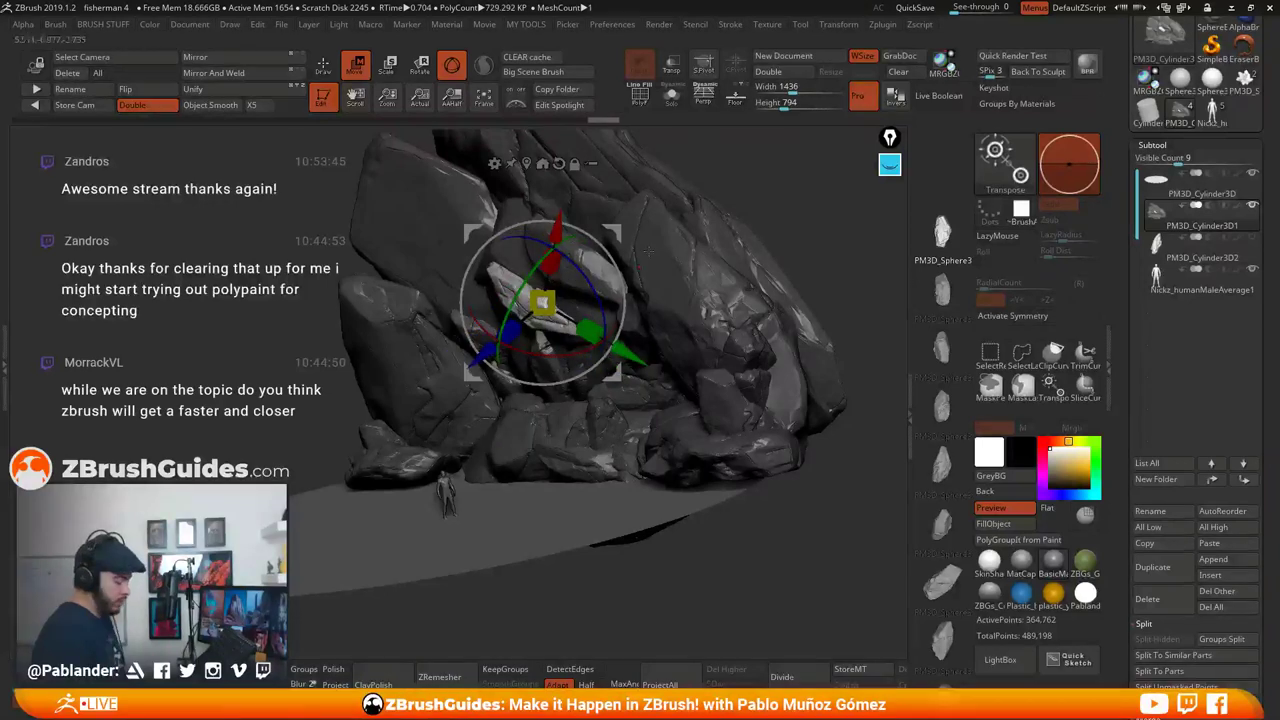
drag(614, 234, 610, 233)
drag(581, 285, 582, 291)
right_drag(582, 291, 545, 304)
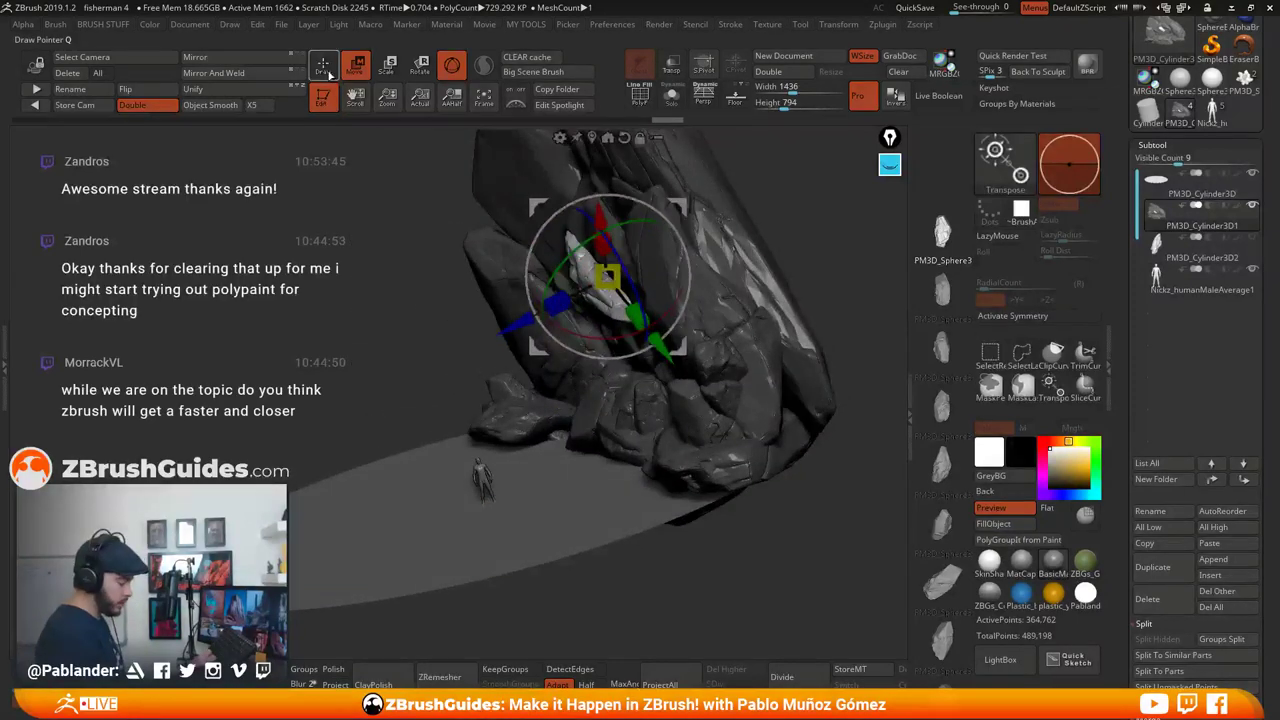
Return to draw mode, clear the mask on the wall and show the facing PM3D_Cylinder3D2 wall again
key(q)
ctrl+right_drag(757, 348, 753, 283)
drag(778, 247, 855, 321)
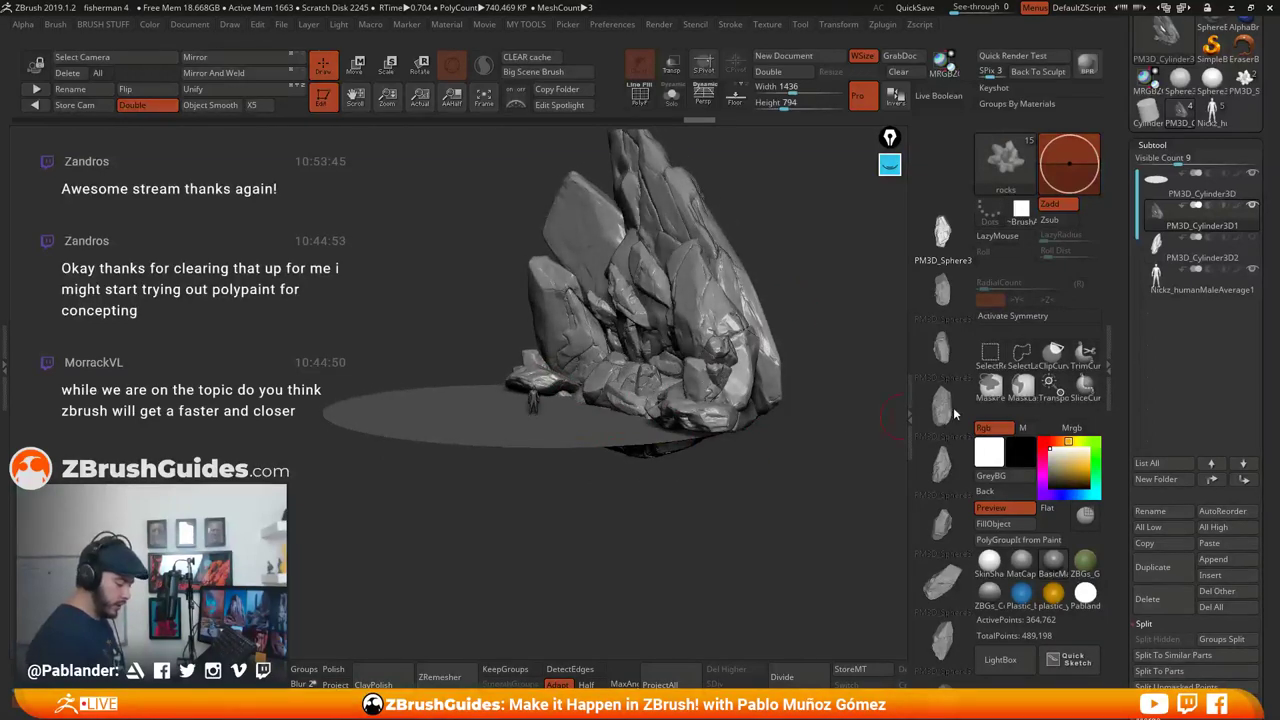
drag(788, 451, 608, 491)
click(1252, 240)
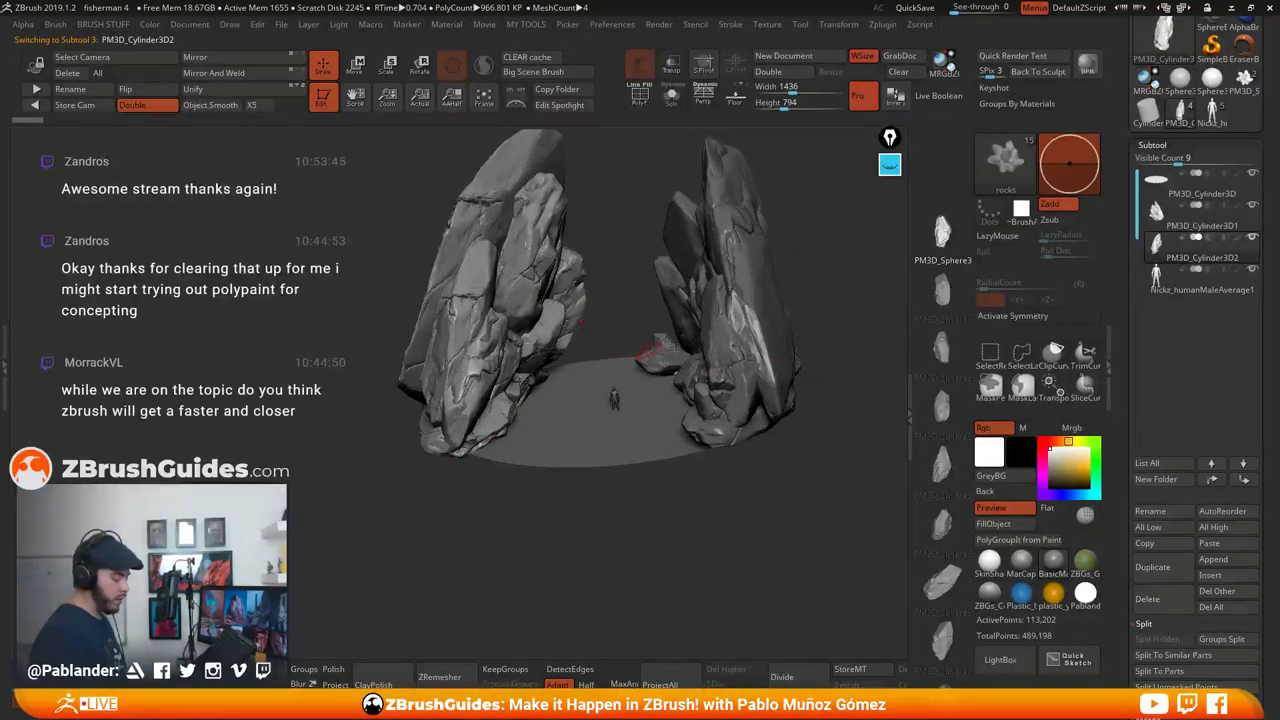
mouse_move(805, 345)
mouse_down()
mouse_move(786, 323)
mouse_move(700, 370)
mouse_move(780, 366)
mouse_move(768, 371)
mouse_move(757, 373)
mouse_move(840, 335)
mouse_move(828, 372)
mouse_move(809, 368)
mouse_move(813, 331)
mouse_up()
mouse_move(811, 388)
mouse_down()
mouse_move(817, 357)
mouse_move(831, 361)
mouse_move(836, 398)
mouse_move(842, 372)
mouse_move(826, 368)
mouse_up()
Turn on perspective and frame the canyon between both rock walls from low down near the human figure
click(704, 96)
alt+drag(703, 238, 716, 345)
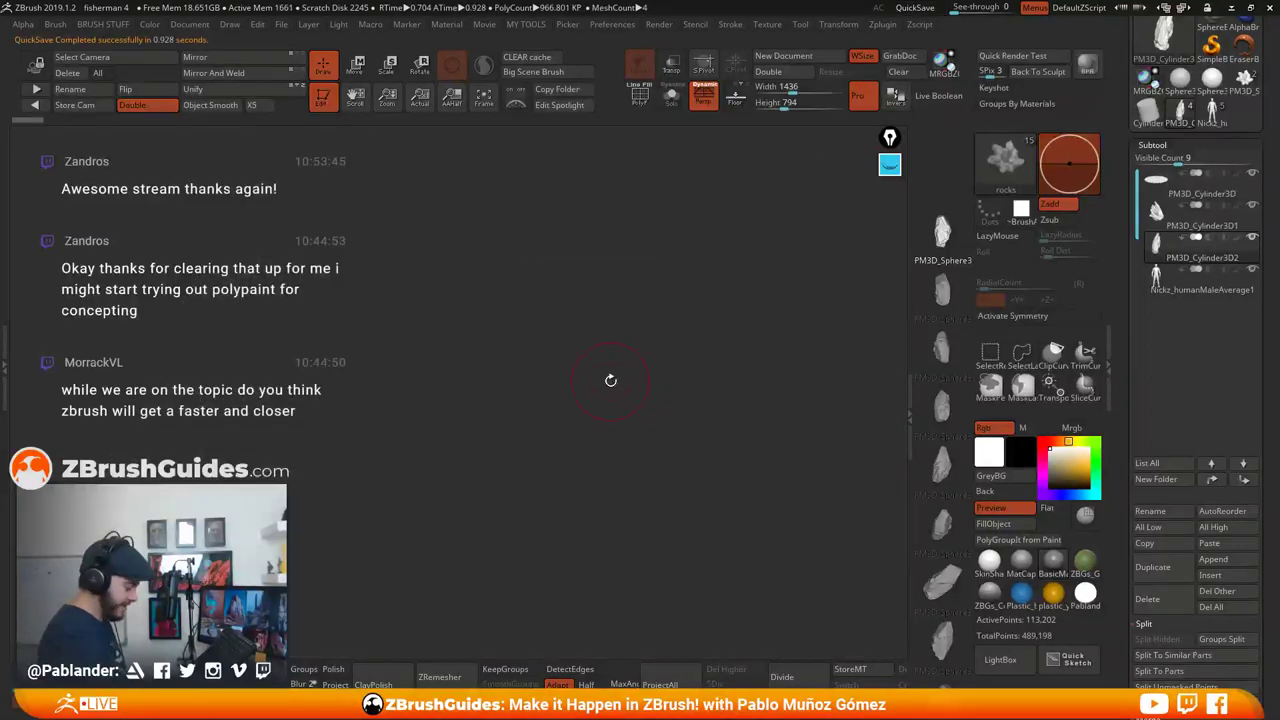
mouse_move(610, 396)
alt+mouse_down()
mouse_move(626, 306)
mouse_move(605, 335)
mouse_move(617, 384)
alt+mouse_up()
Check the BPR Shadow render settings and render the canyon scene with BPR
click(671, 30)
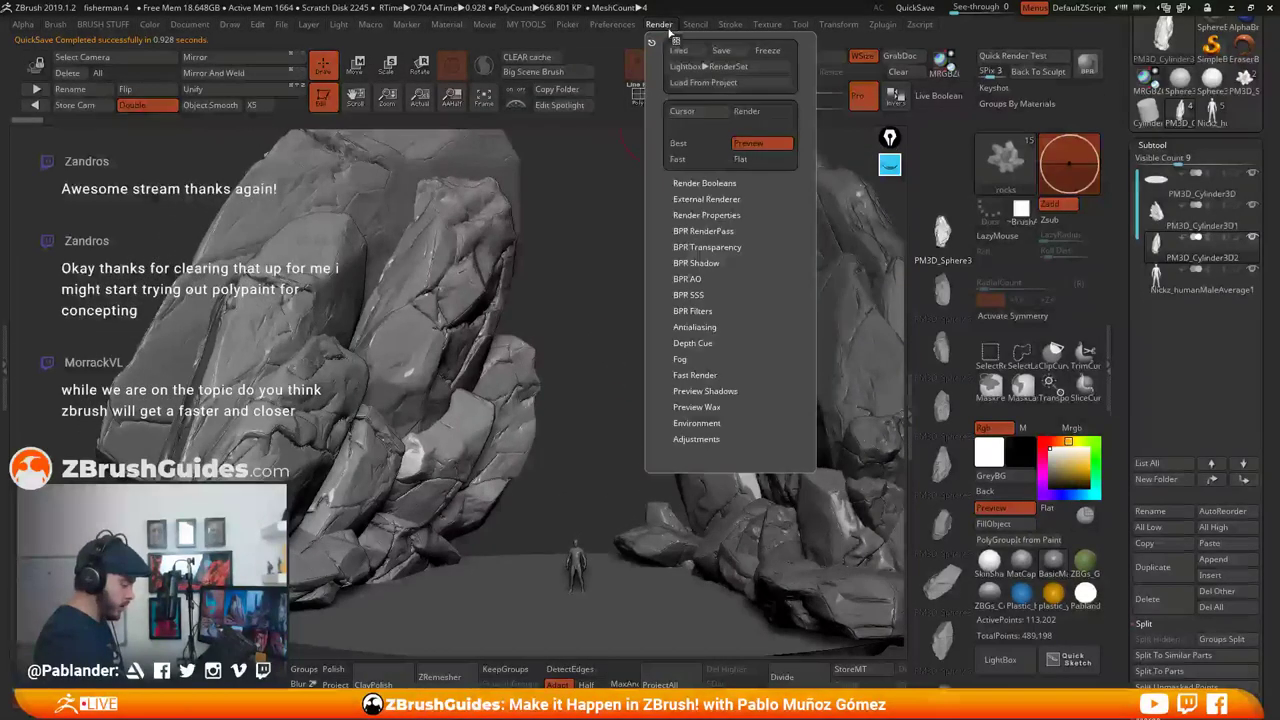
click(700, 262)
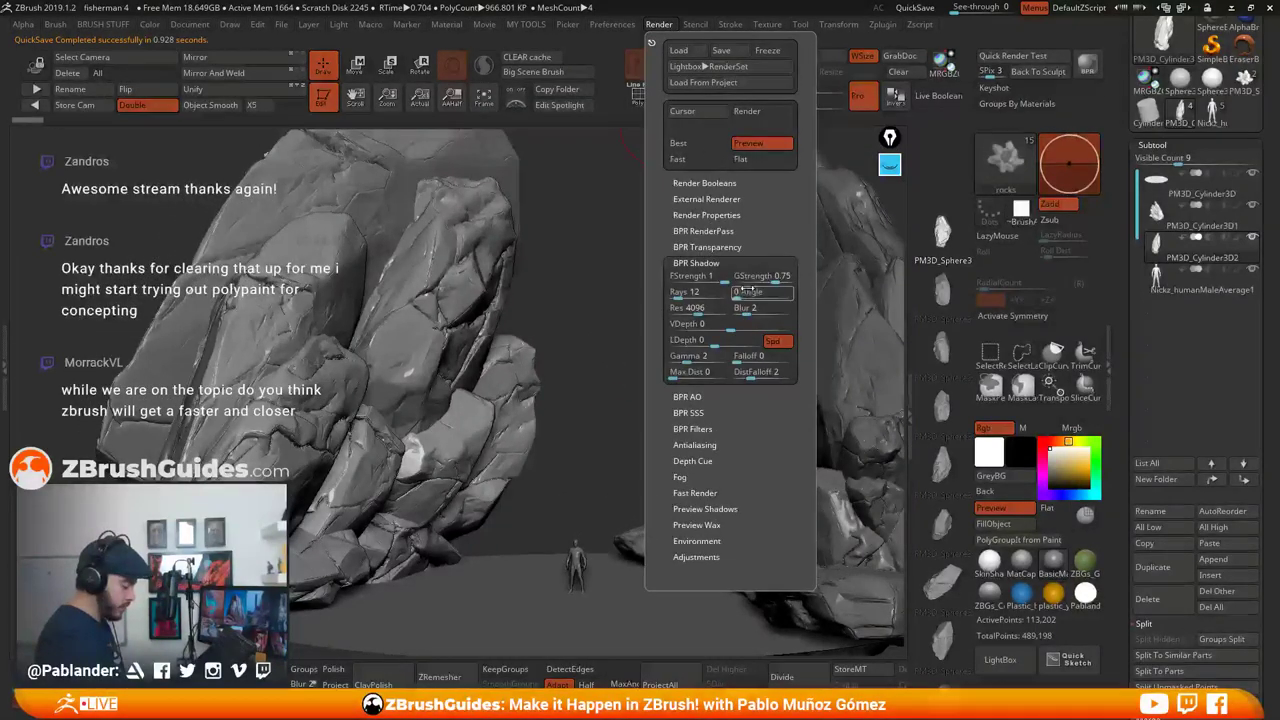
click(700, 262)
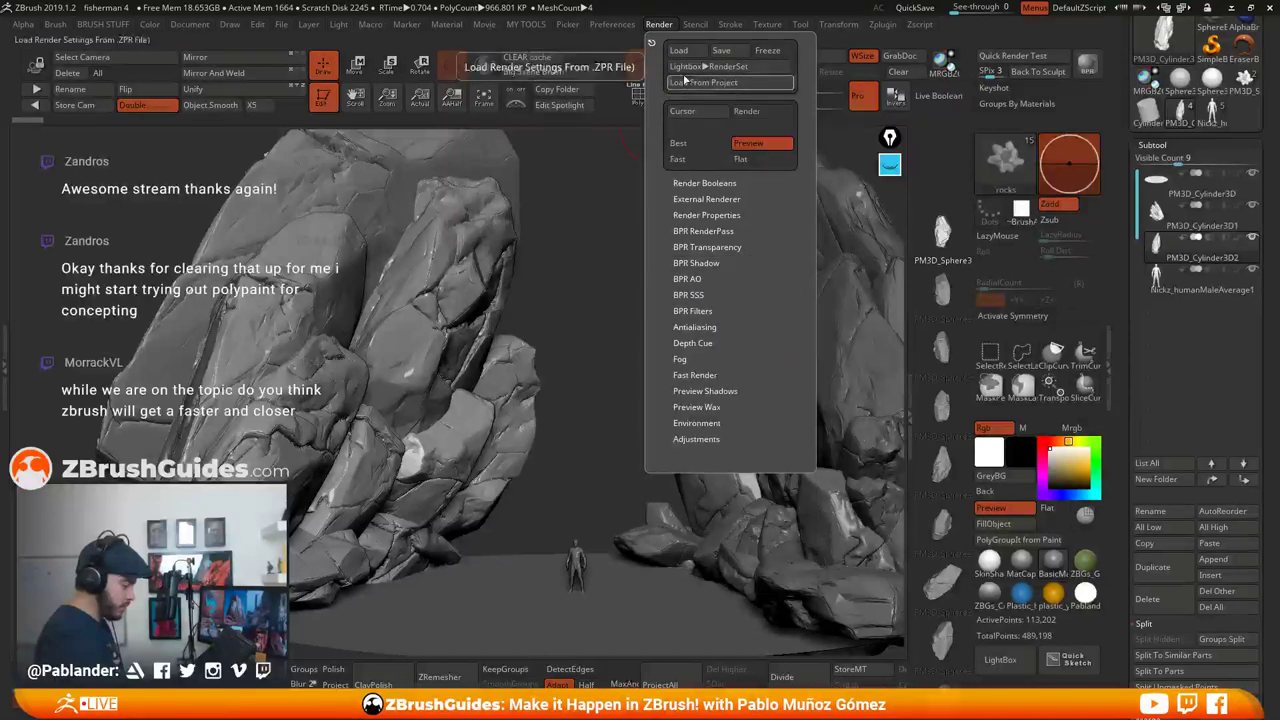
click(1087, 65)
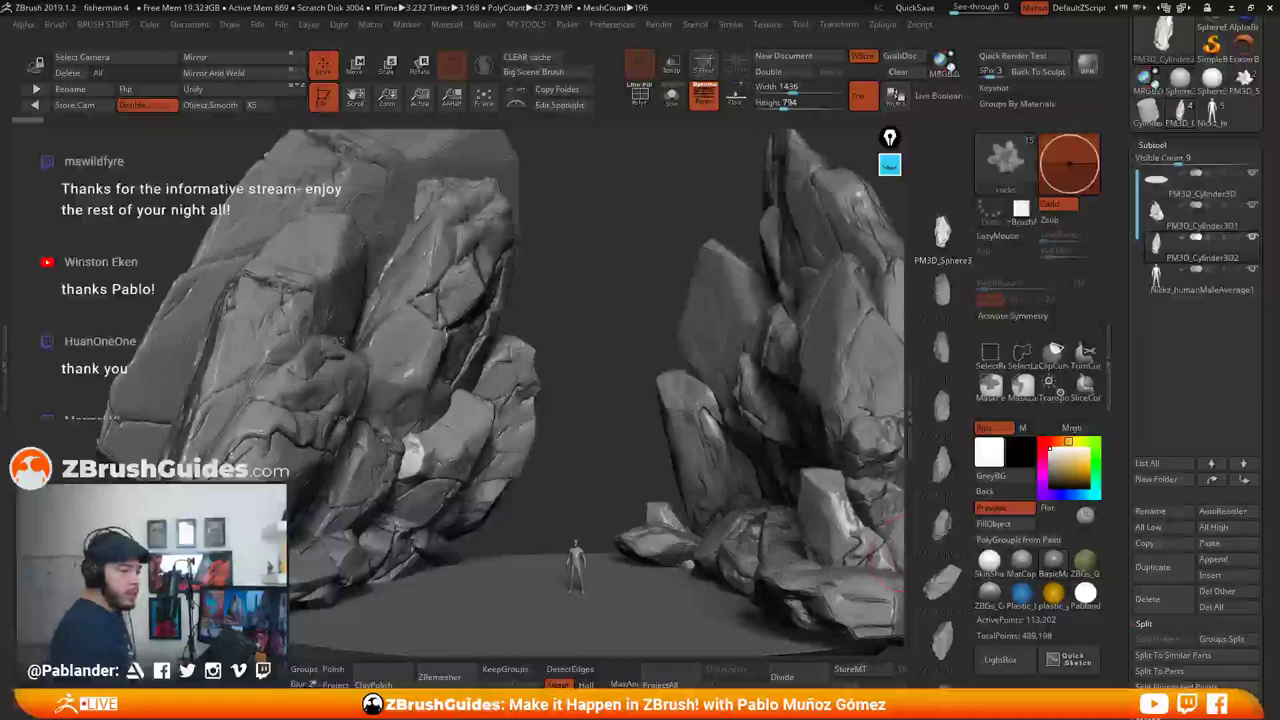
Switch to the browser and look over the ZBrushGuides tutorials library, dismissing the newsletter pop-up
drag(1070, 718, 728, 2)
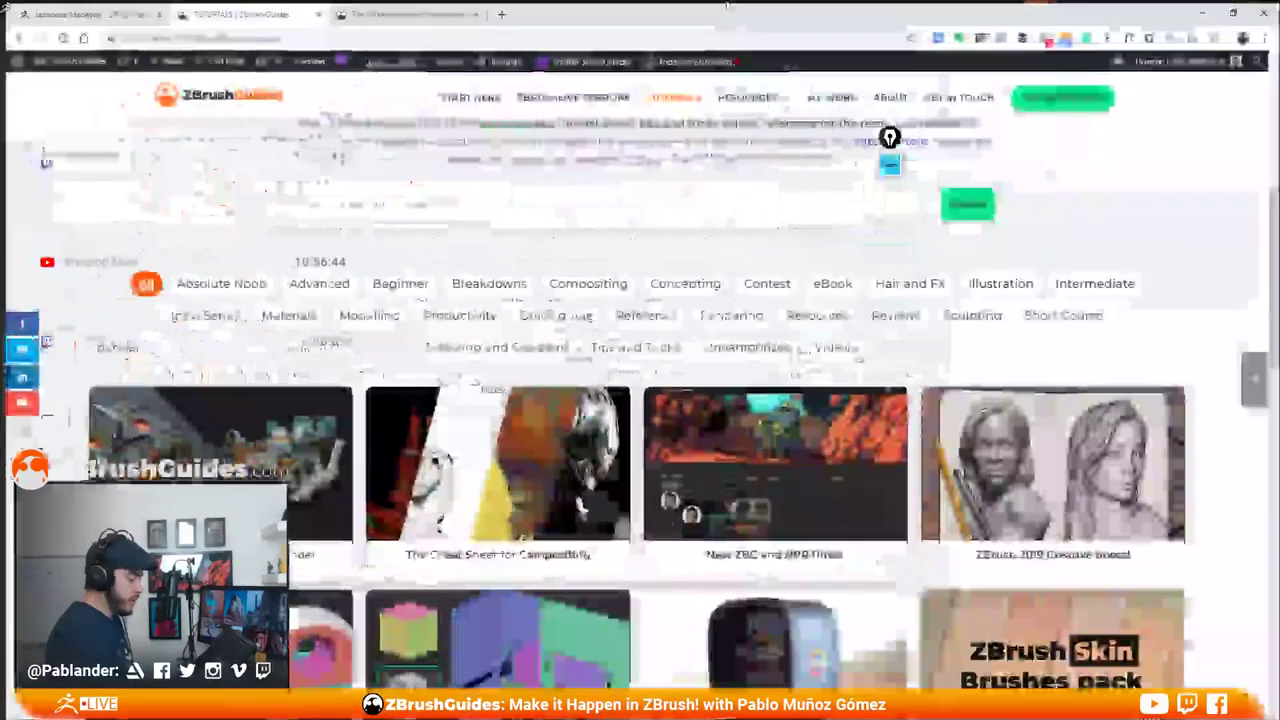
scroll(405, 290, up, 7)
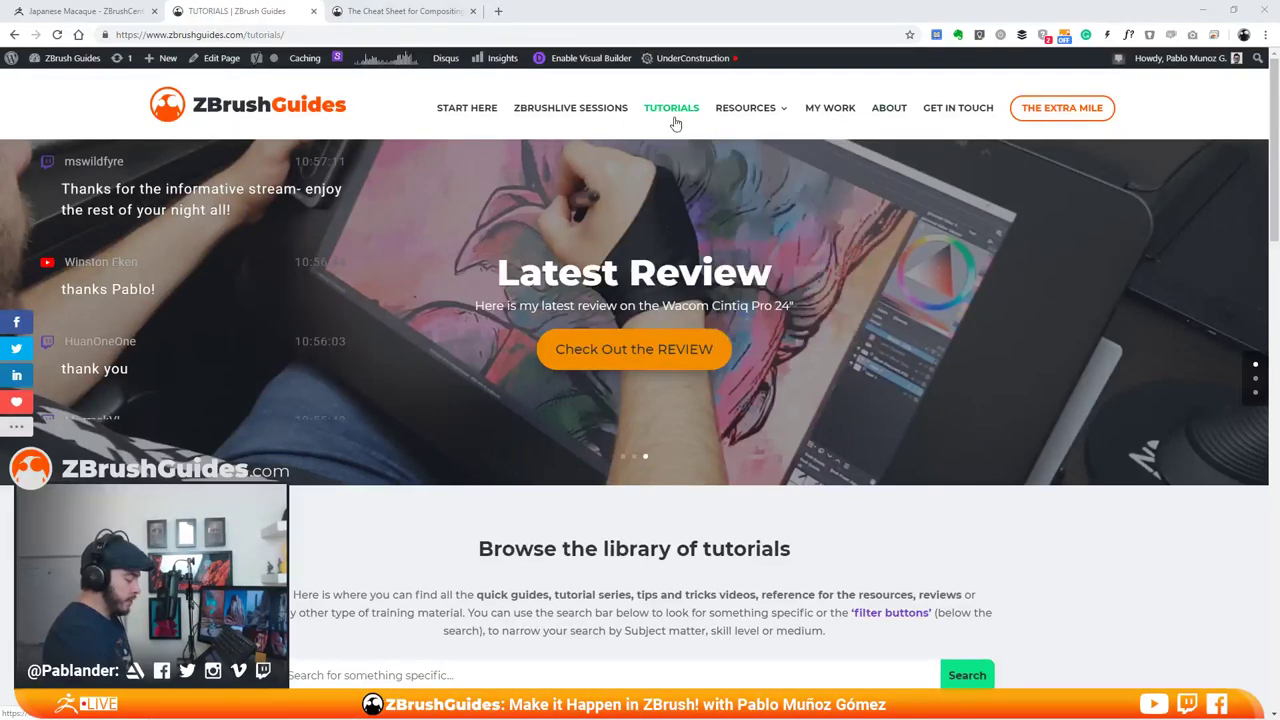
scroll(658, 113, down, 8)
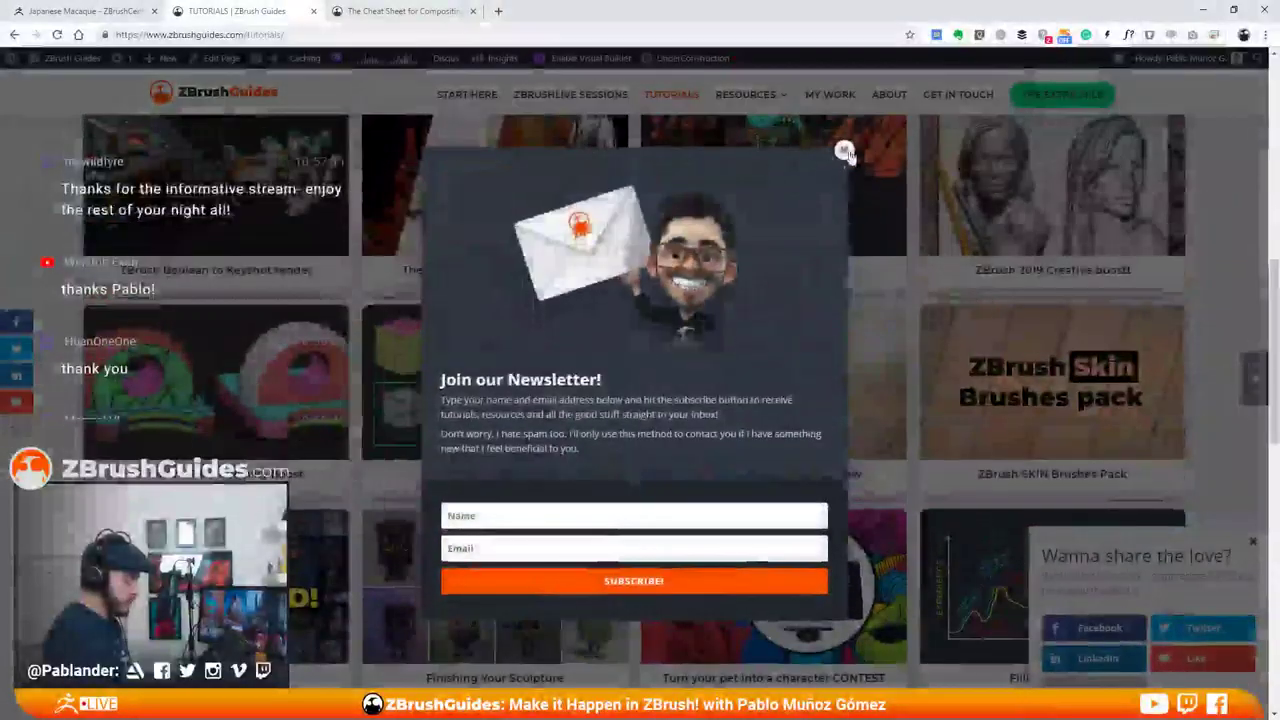
click(843, 150)
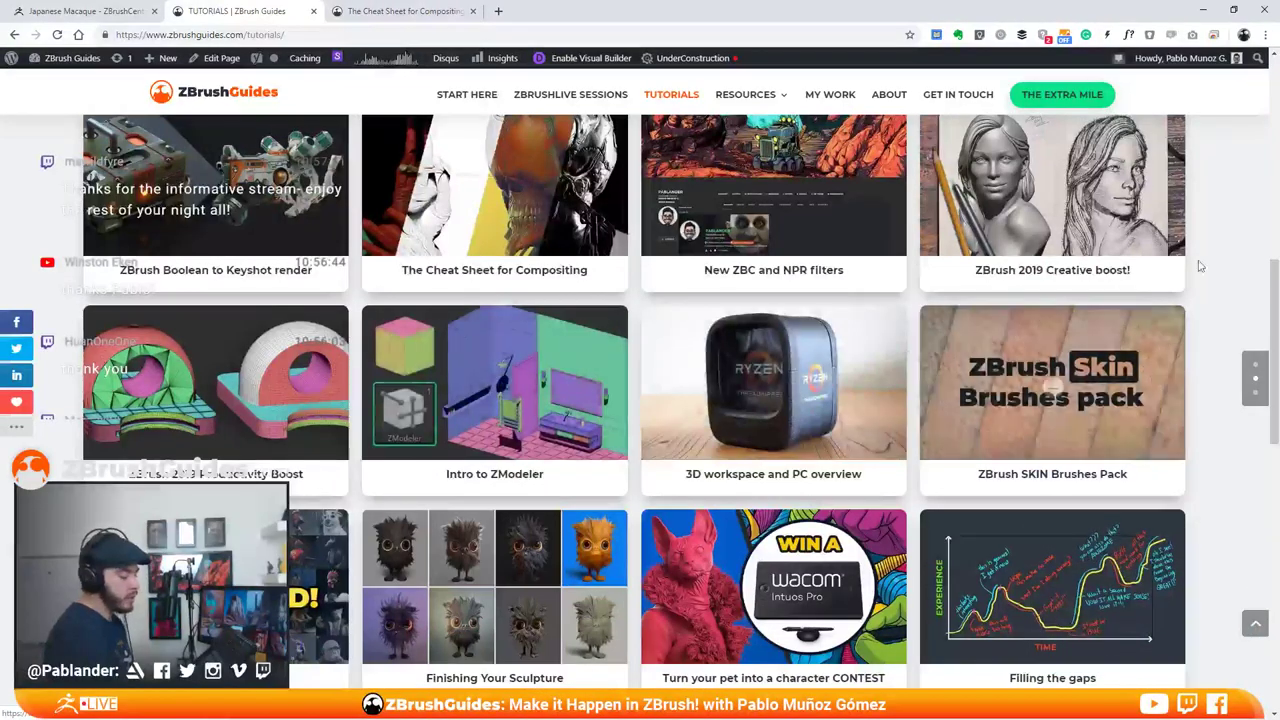
scroll(900, 300, up, 1)
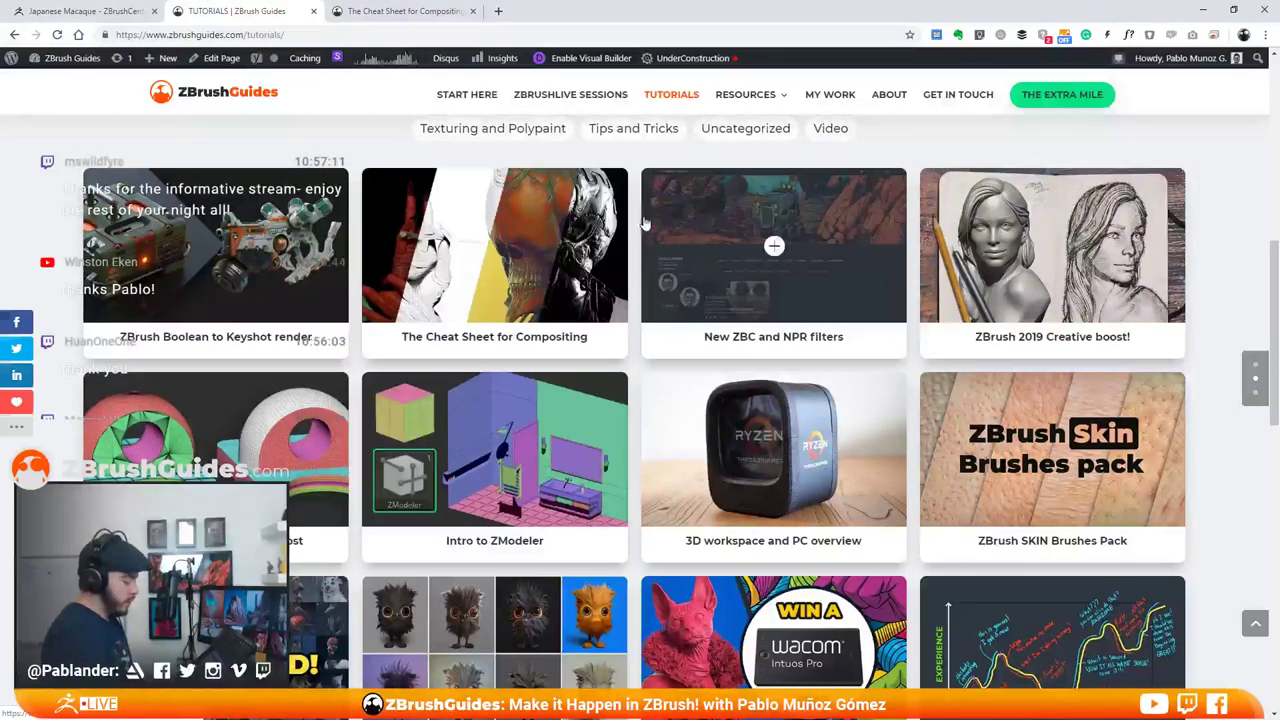
scroll(790, 340, up, 3)
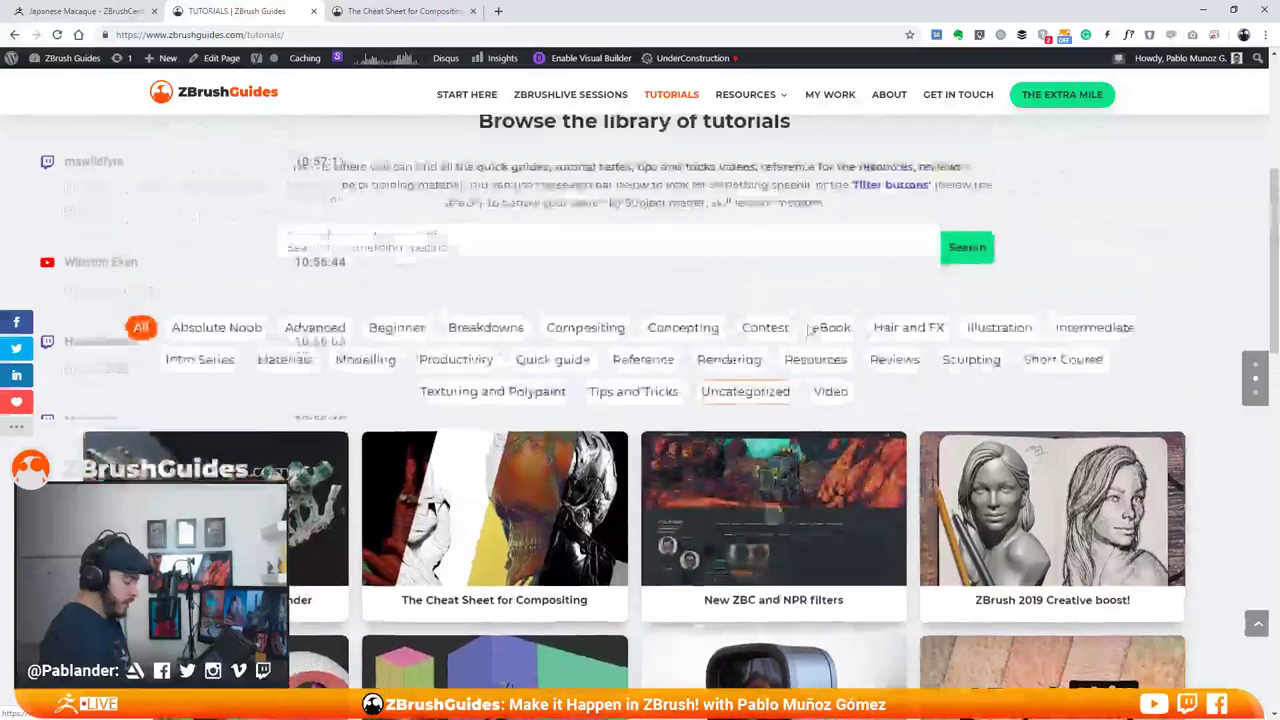
scroll(450, 300, down, 1)
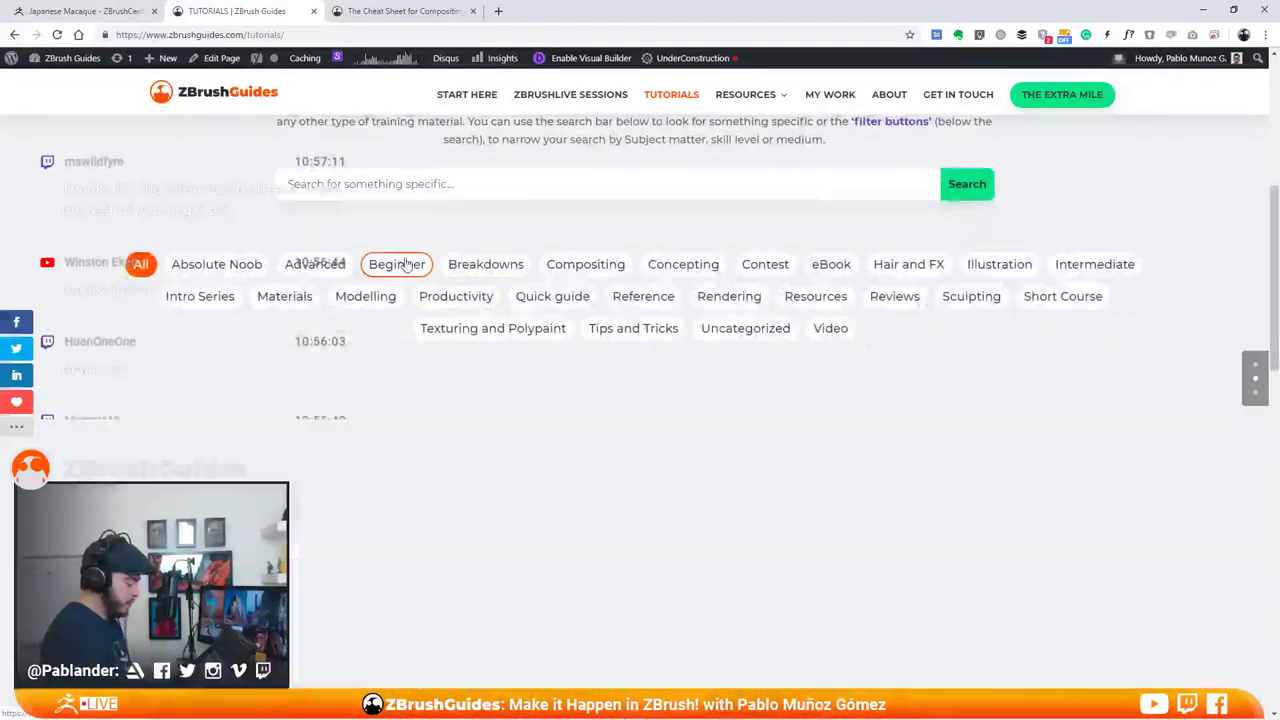
Filter the tutorials library in turn by Beginner, Hair and FX, Illustration, Reference, Rendering and Advanced, looking over the listed tutorials
click(372, 270)
scroll(500, 280, down, 4)
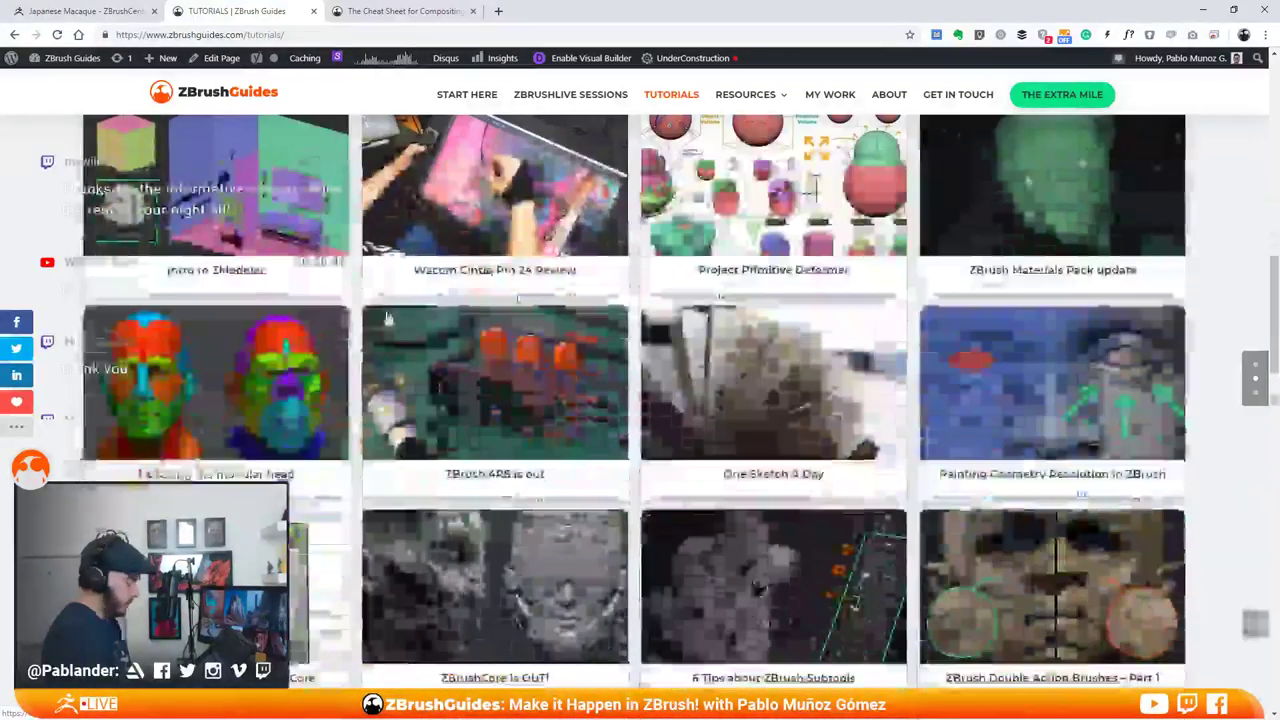
scroll(415, 450, up, 1)
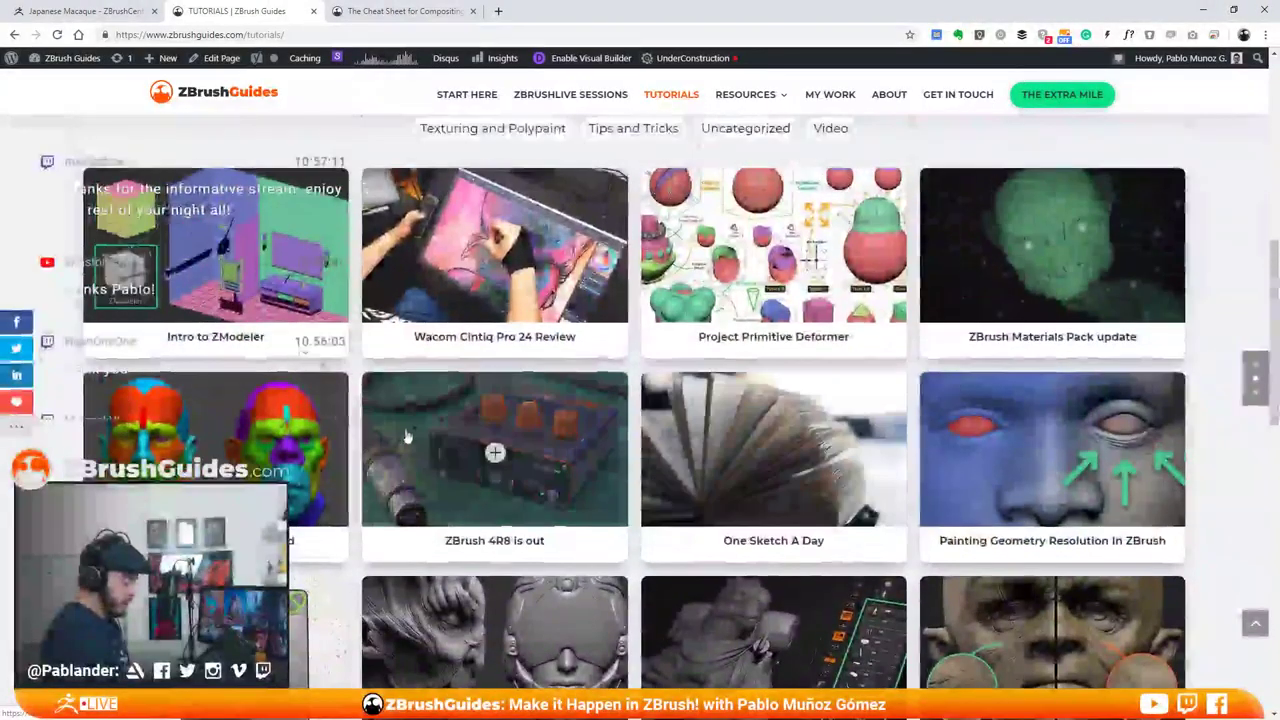
scroll(415, 450, up, 3)
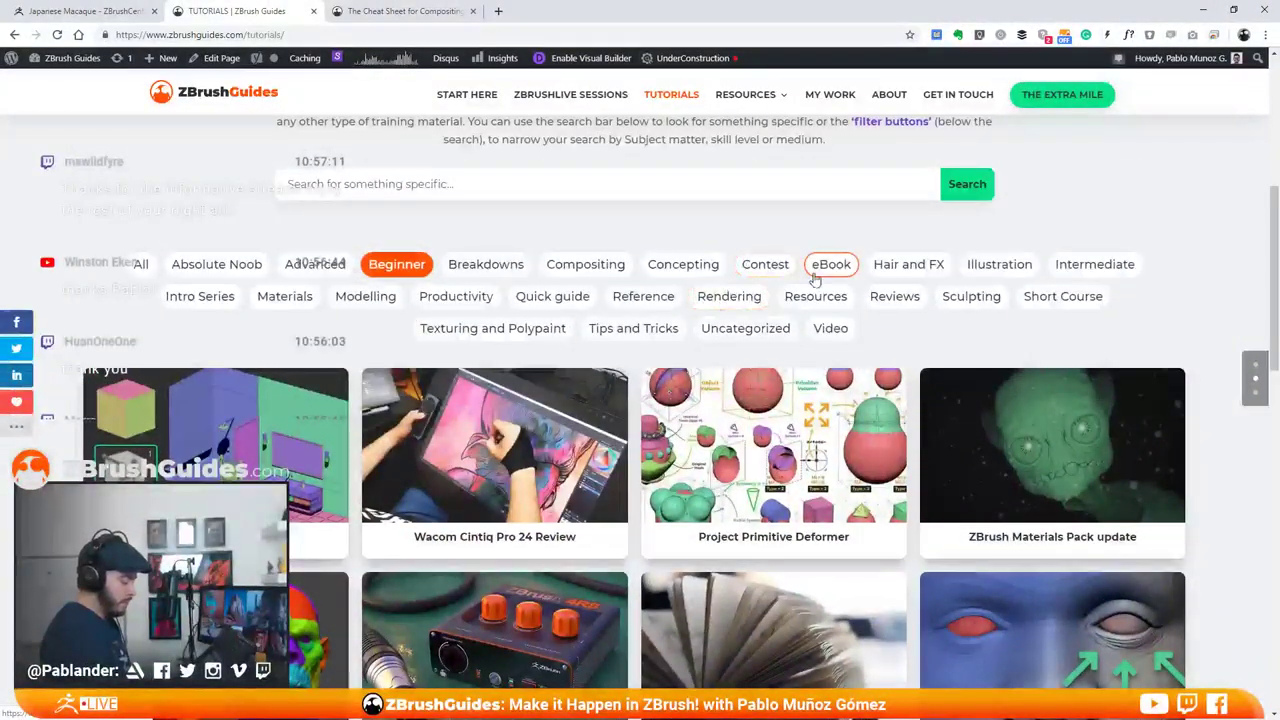
click(903, 266)
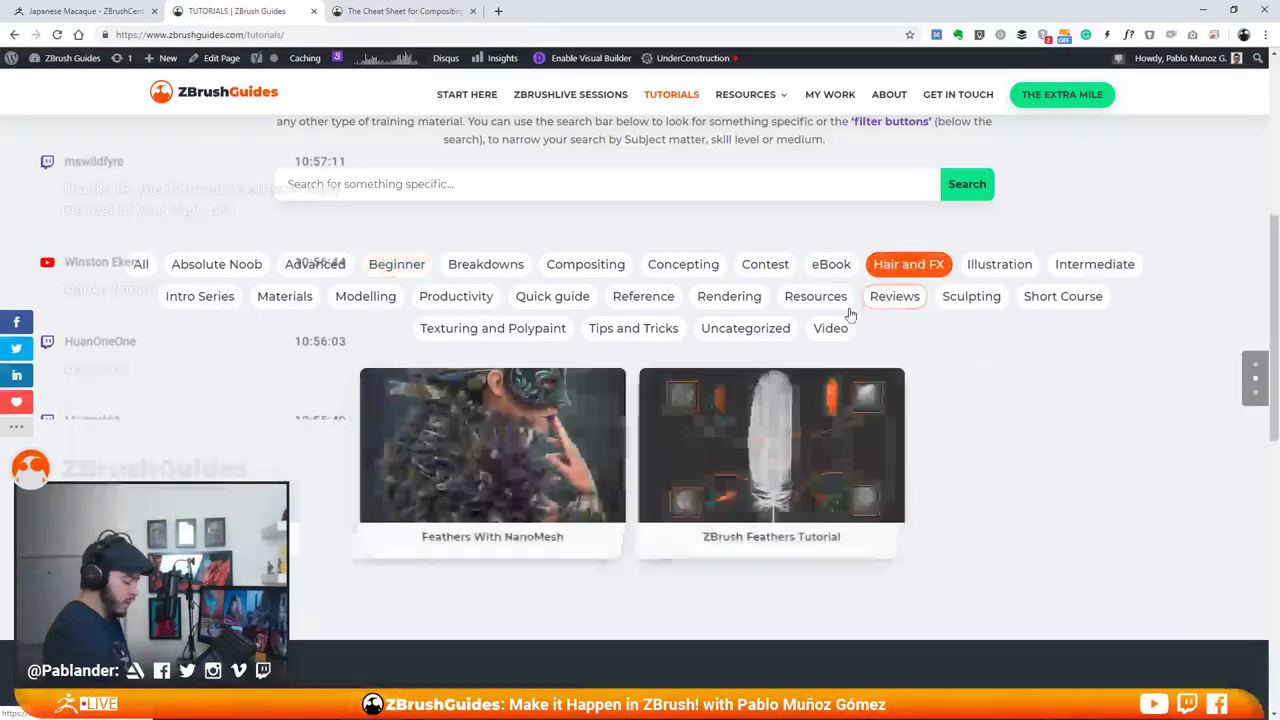
click(1010, 266)
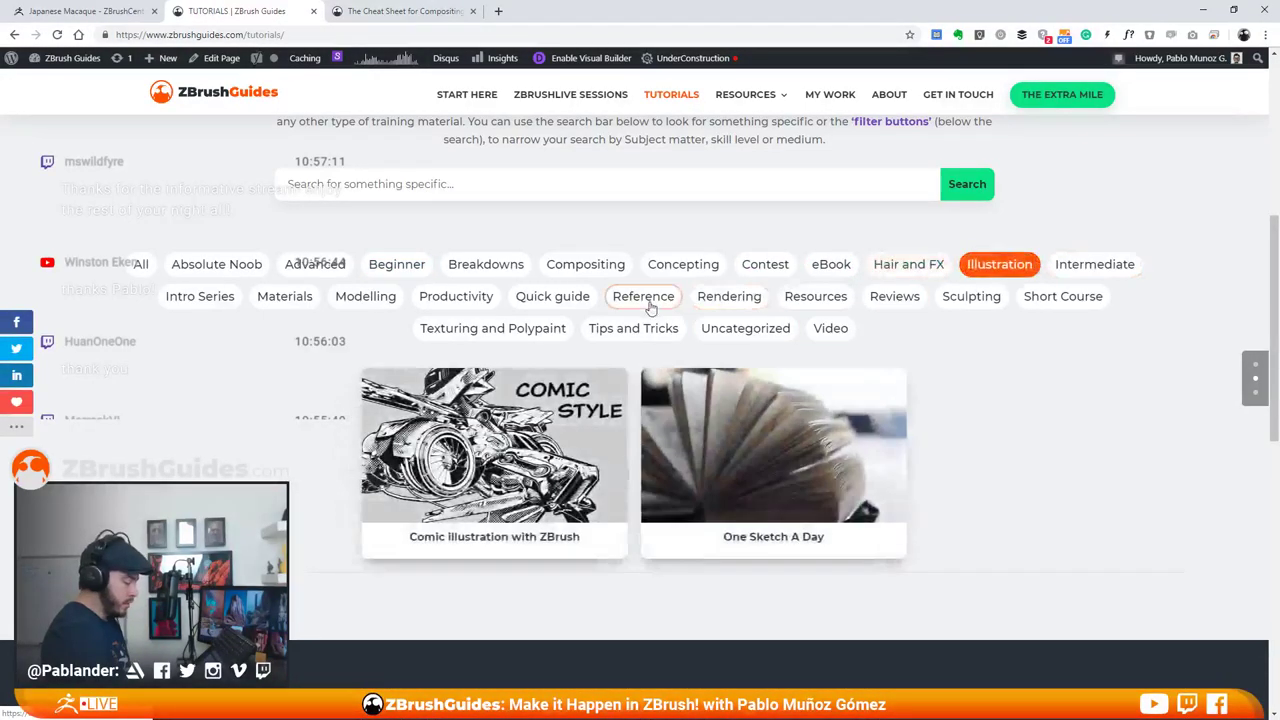
click(643, 296)
click(734, 300)
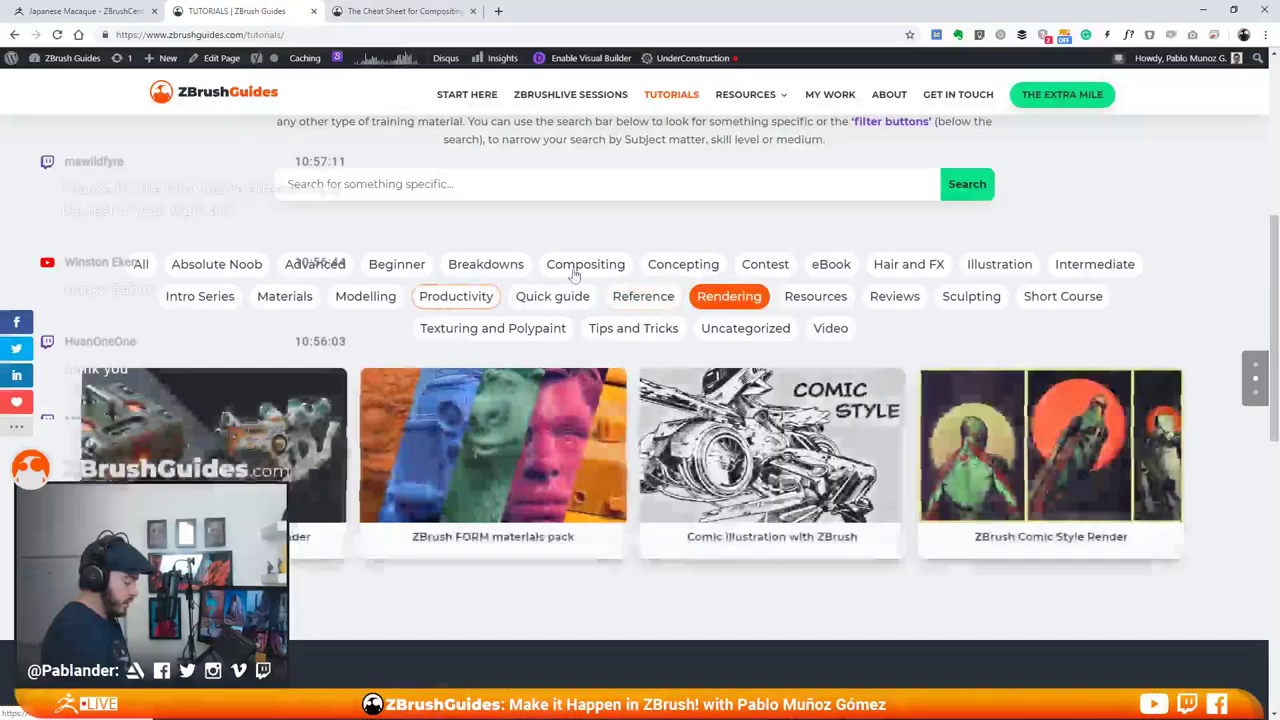
click(318, 266)
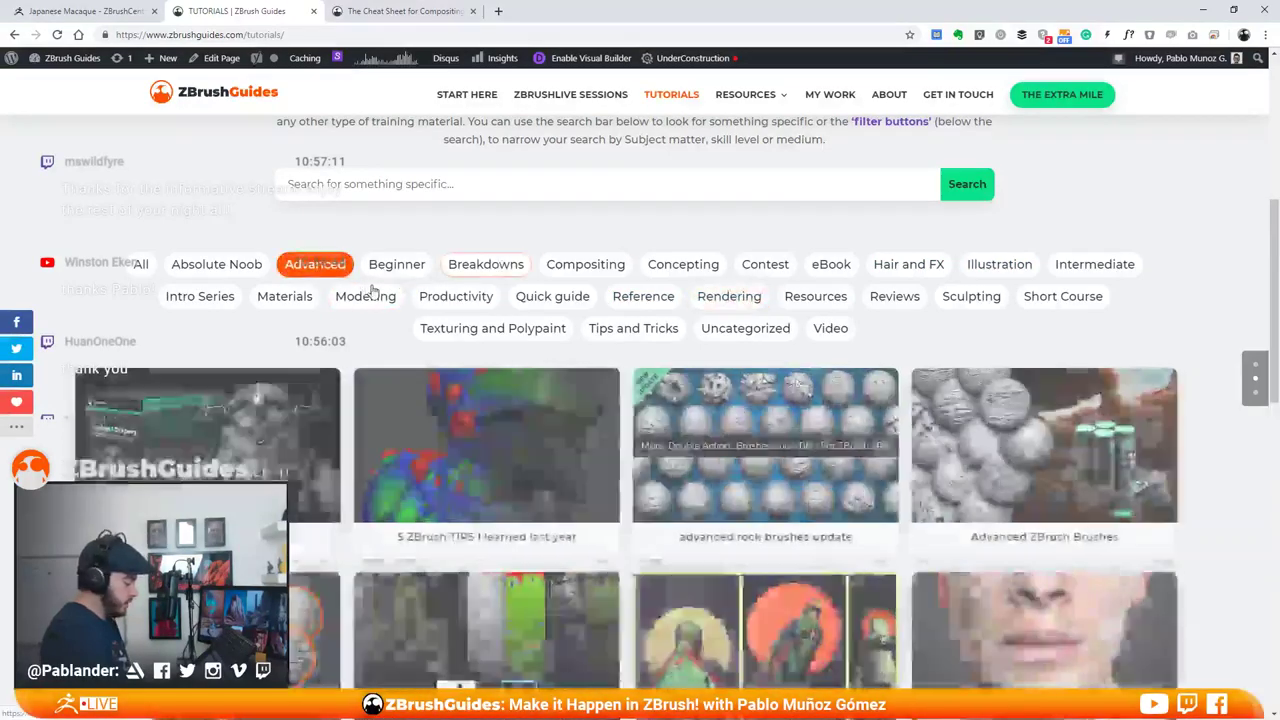
Open the ZBrushGuides home page and look through its introduction and latest guides
click(239, 98)
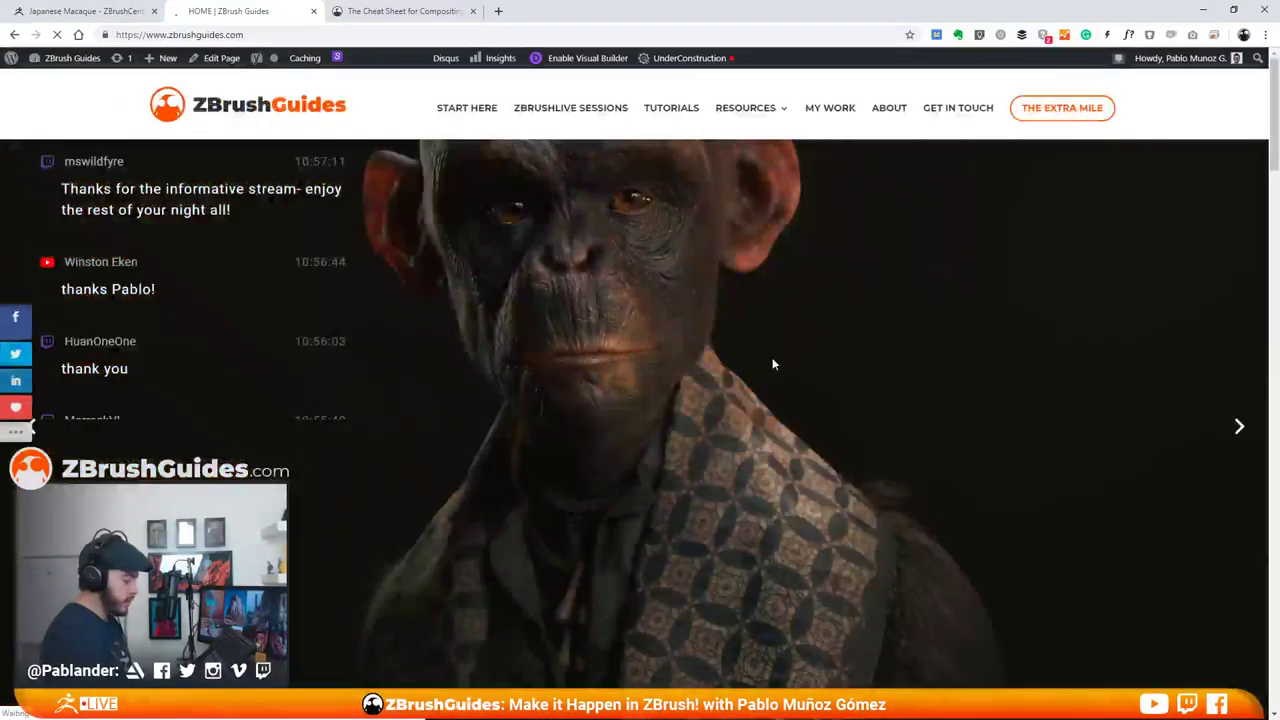
scroll(636, 203, down, 9)
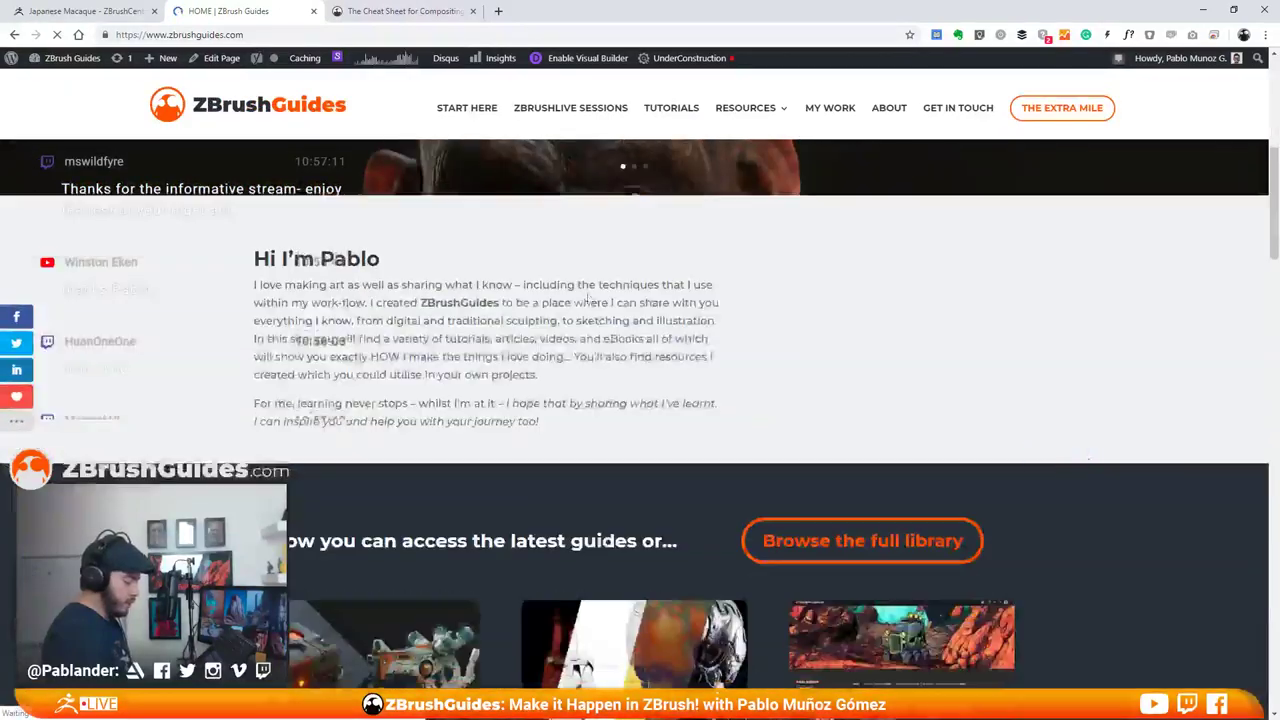
scroll(760, 237, down, 6)
scroll(849, 263, up, 7)
scroll(851, 262, up, 6)
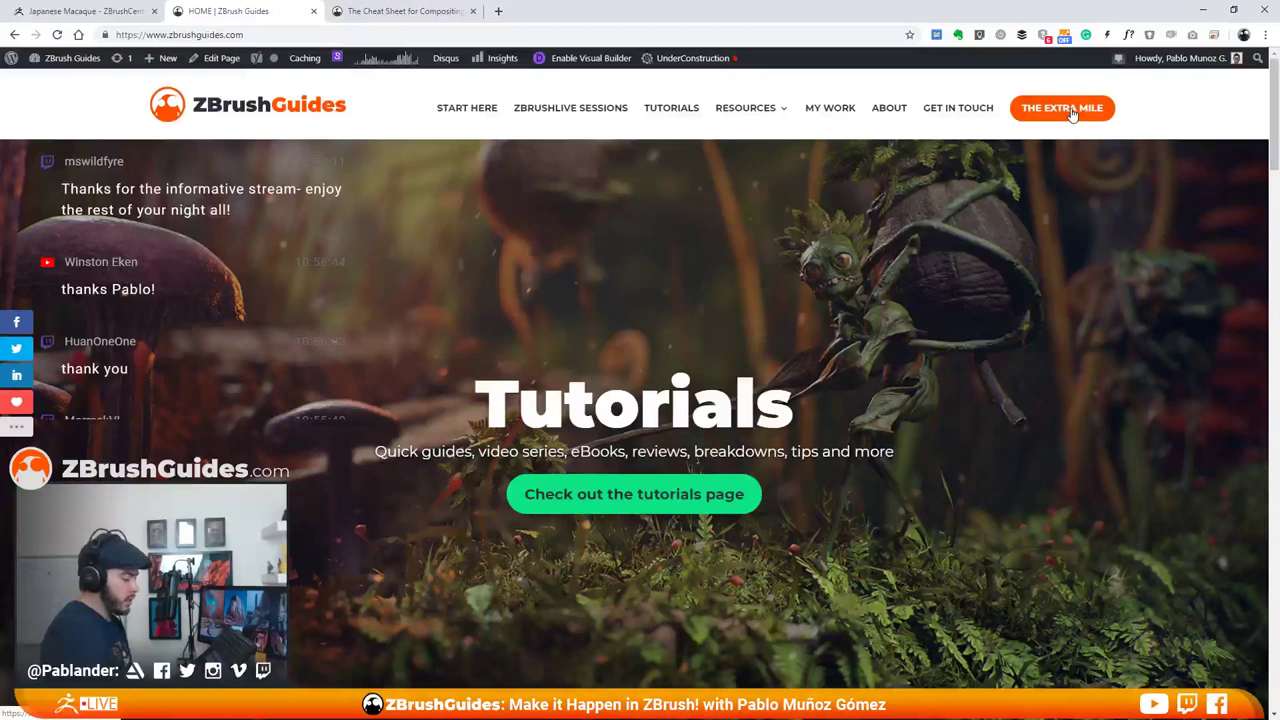
Open The Extra Mile course page and find the outline of Module 1 - Fundamentals
click(1071, 114)
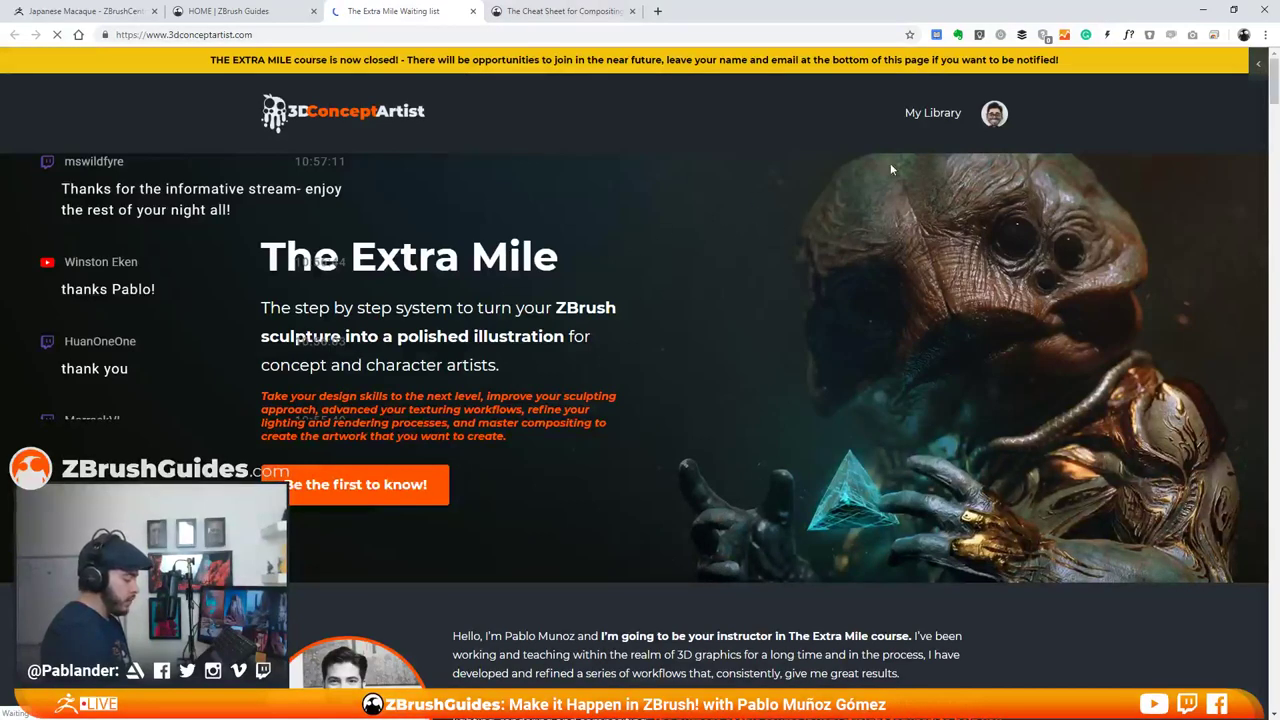
drag(1272, 78, 1240, 295)
scroll(991, 243, down, 1)
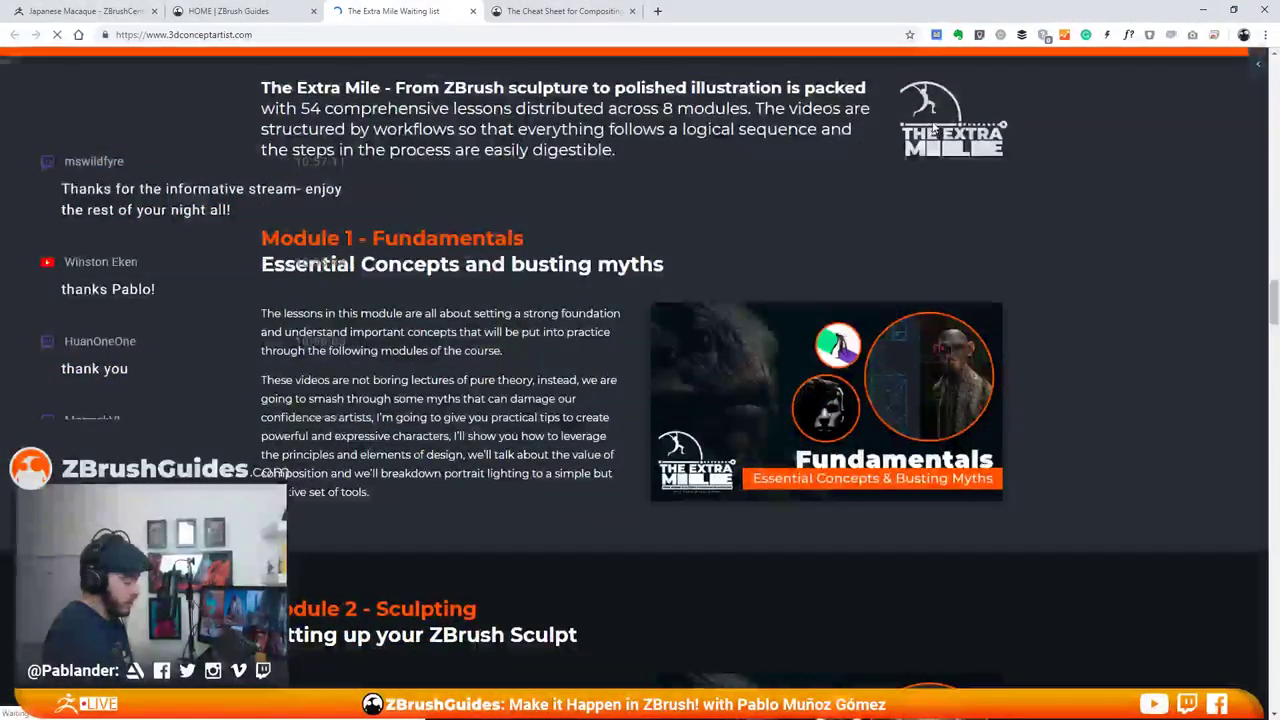
scroll(843, 152, down, 1)
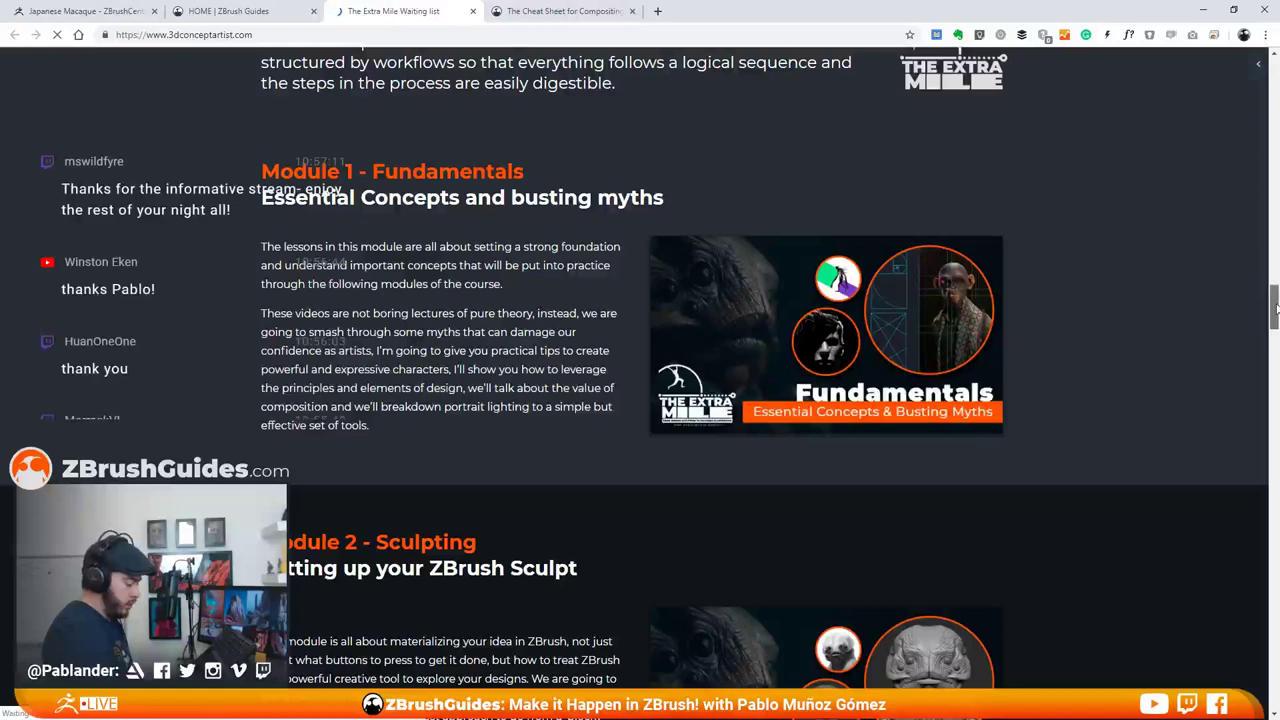
drag(1275, 310, 1275, 320)
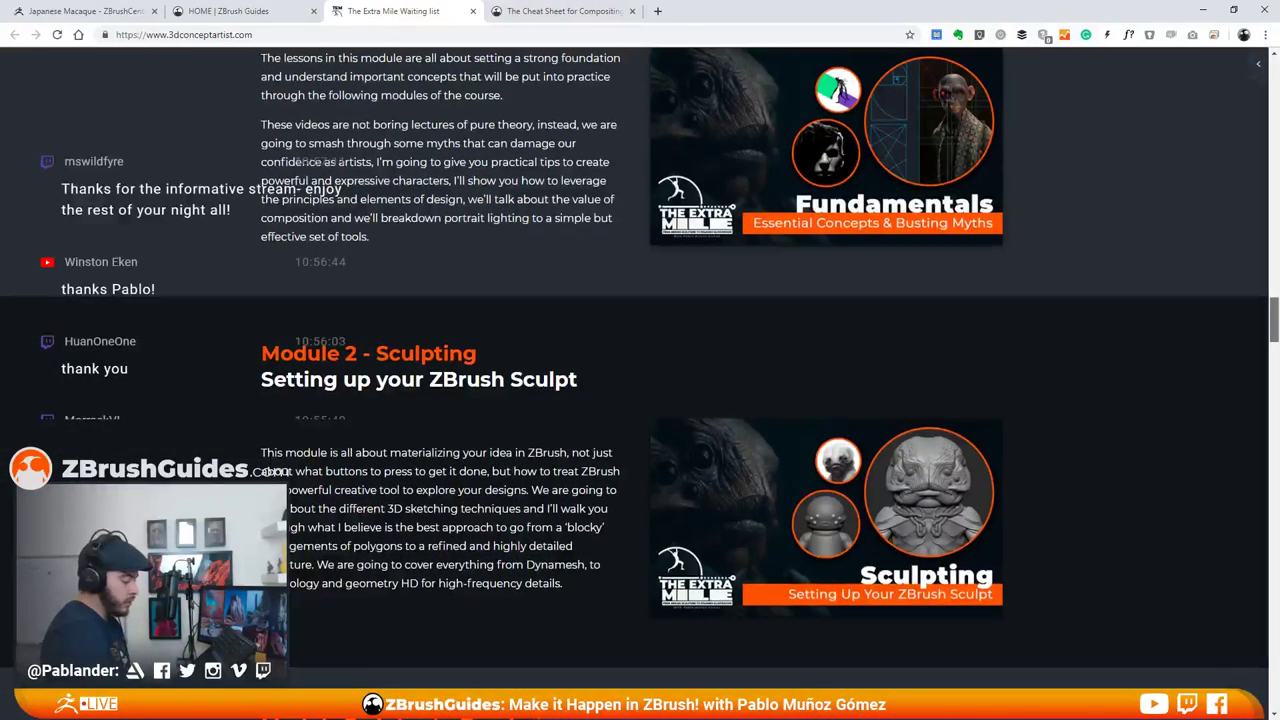
Look through The Extra Mile module descriptions from Module 2 - Sculpting to Module 8 - Compositing
scroll(640, 380, down, 3)
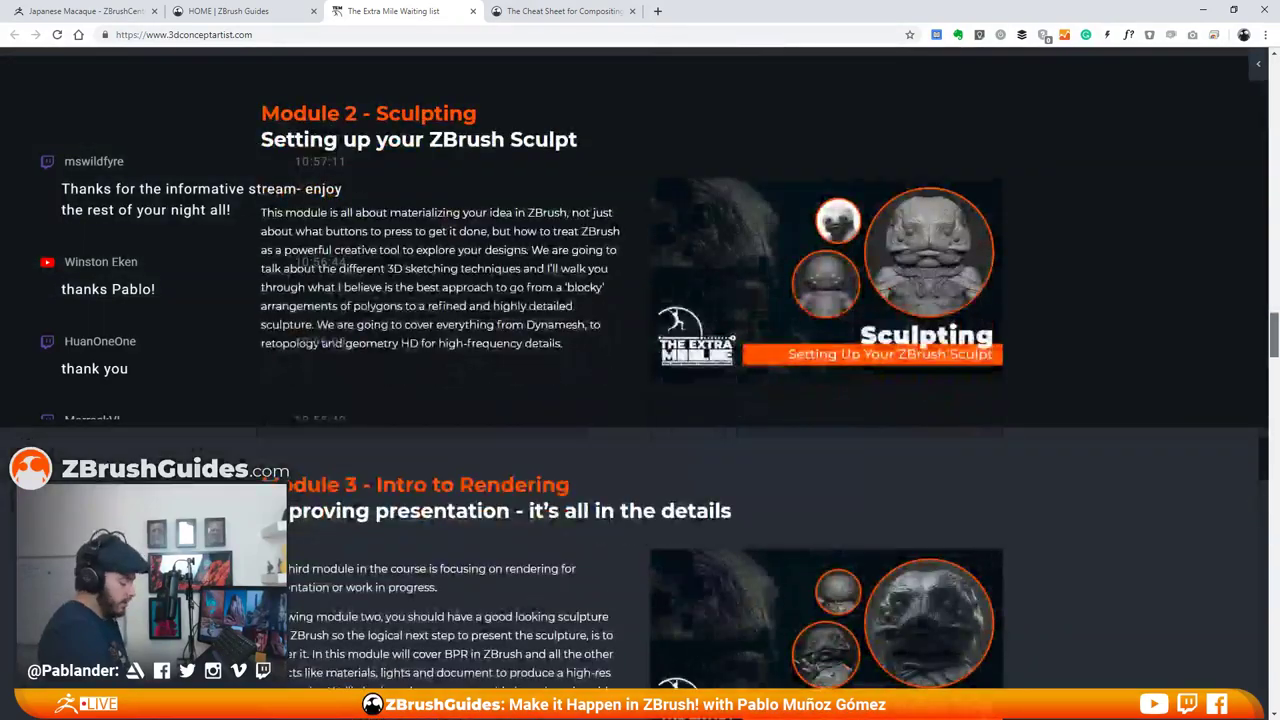
scroll(640, 380, down, 4)
scroll(640, 380, down, 5)
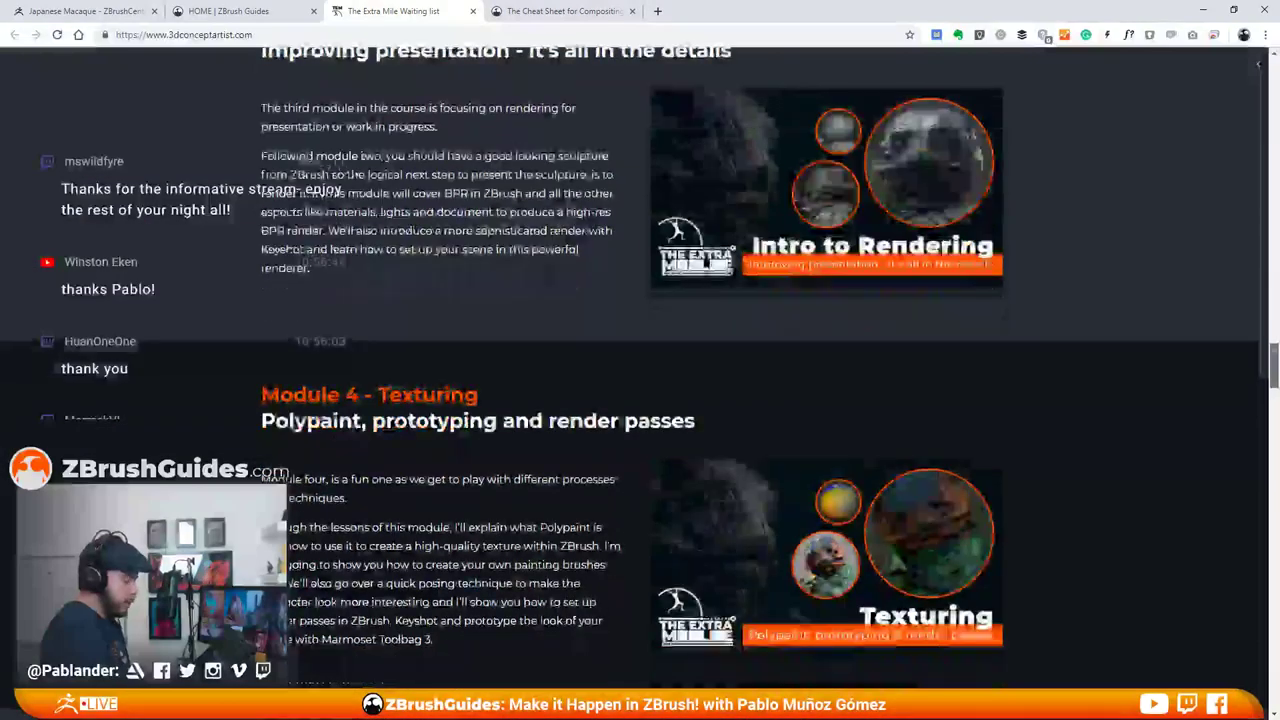
scroll(1170, 363, down, 1)
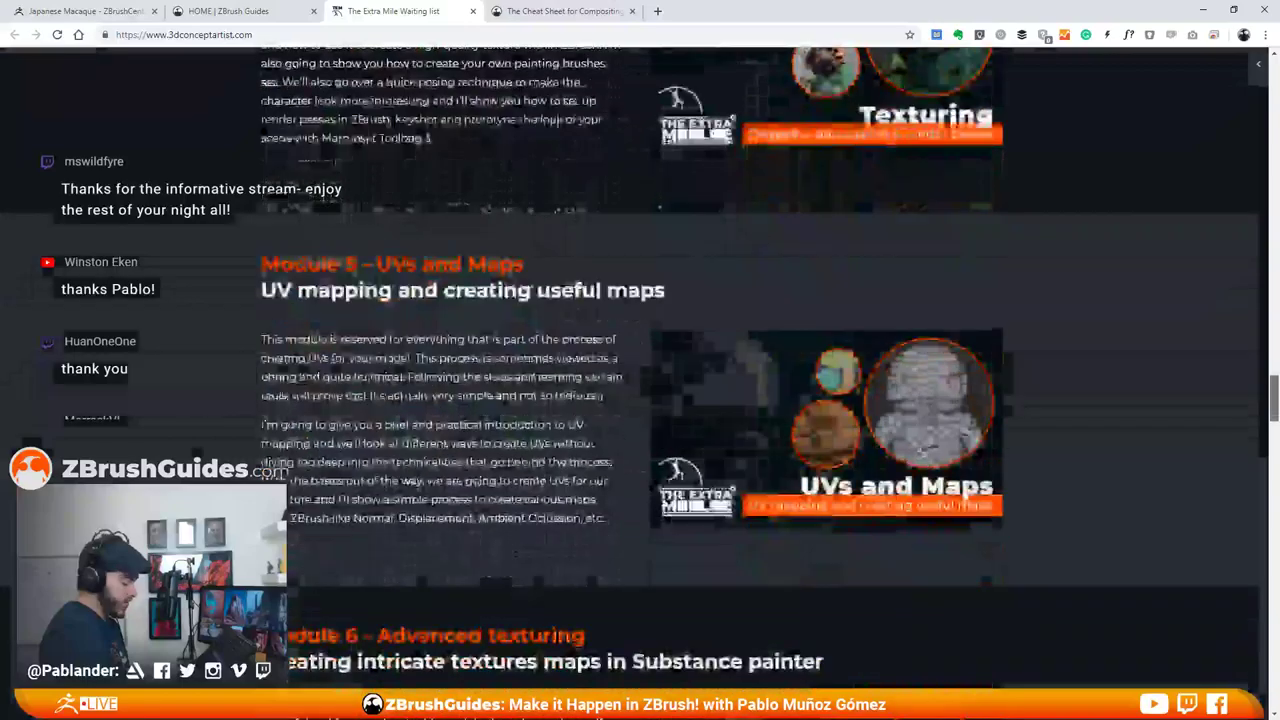
scroll(1170, 363, down, 1)
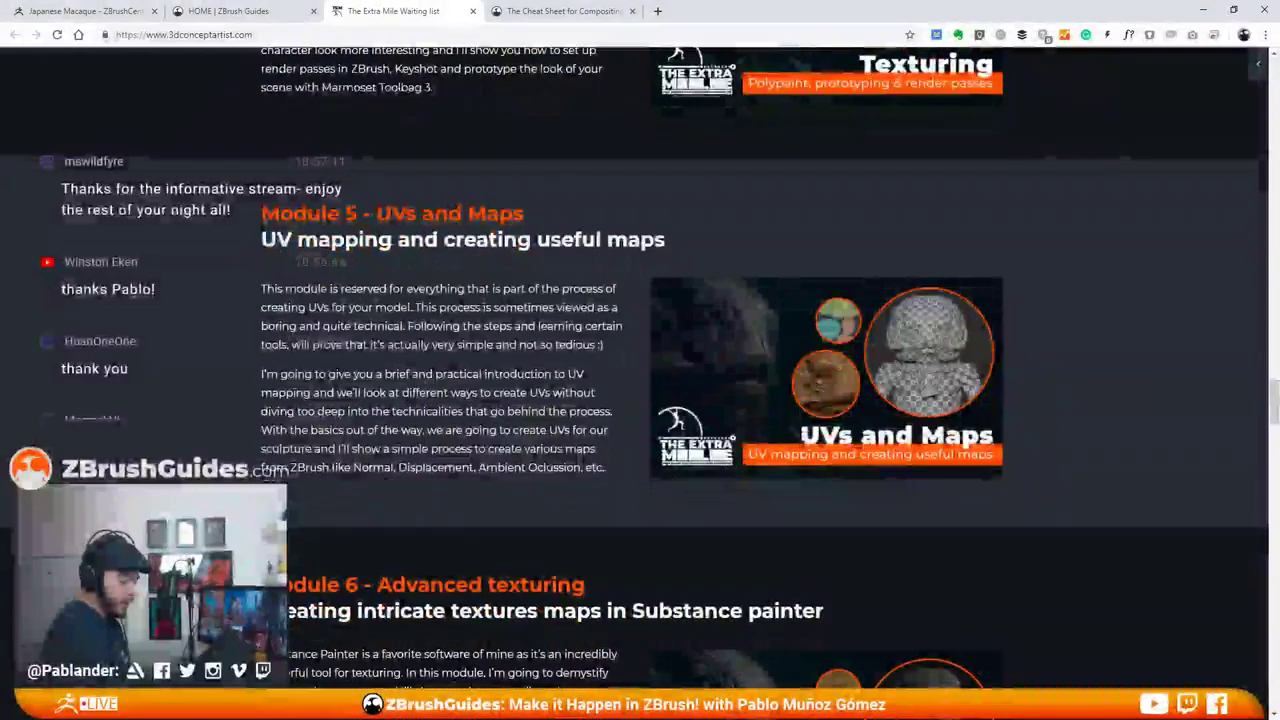
scroll(1273, 418, down, 4)
scroll(1274, 420, down, 1)
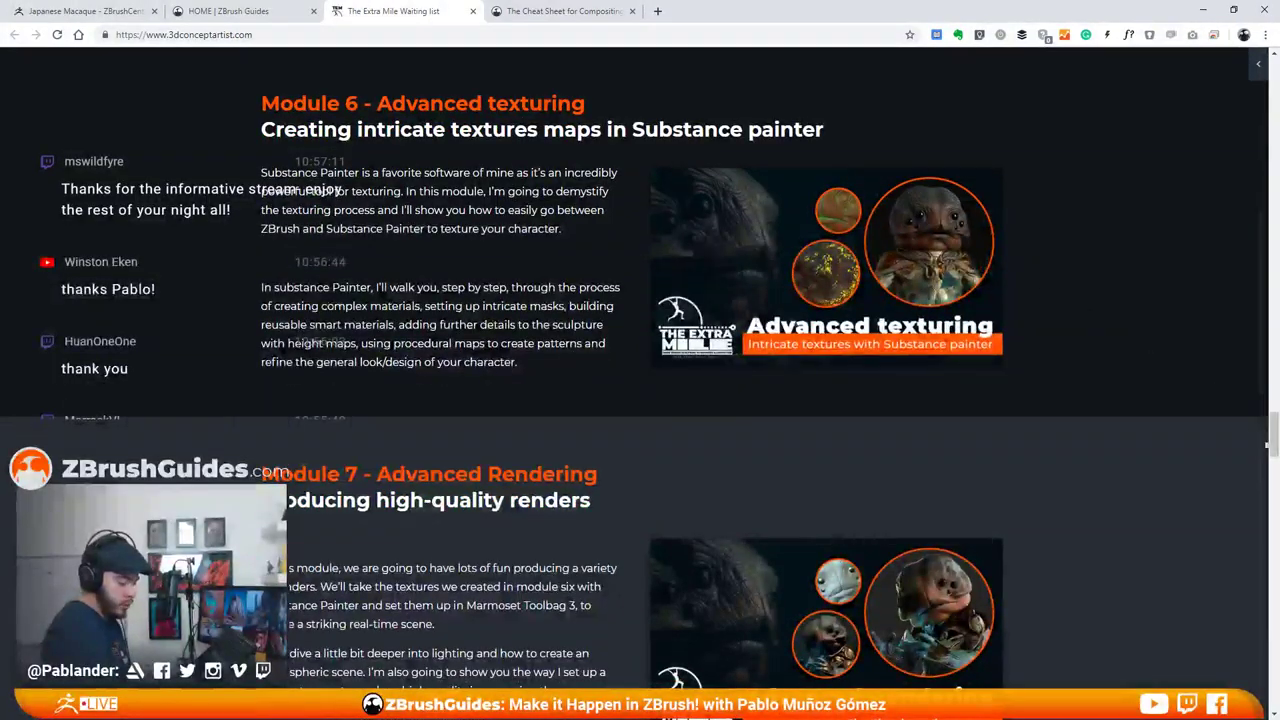
scroll(921, 302, down, 3)
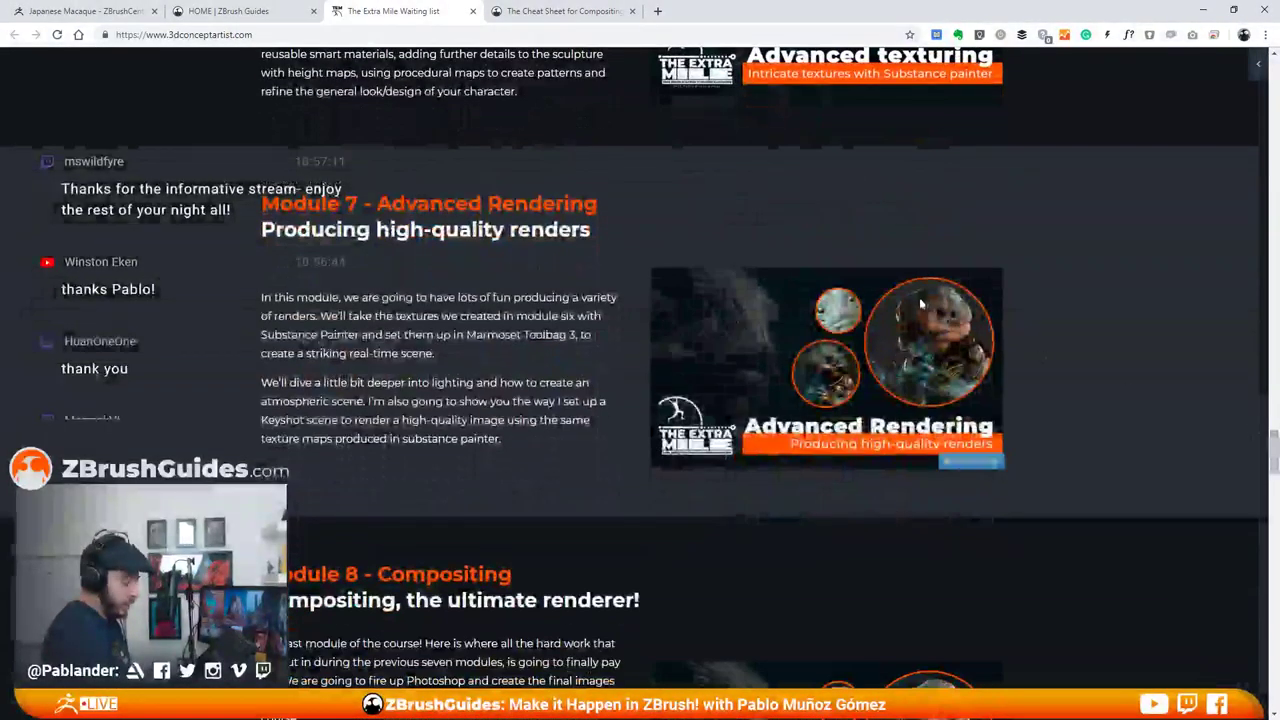
scroll(928, 295, down, 3)
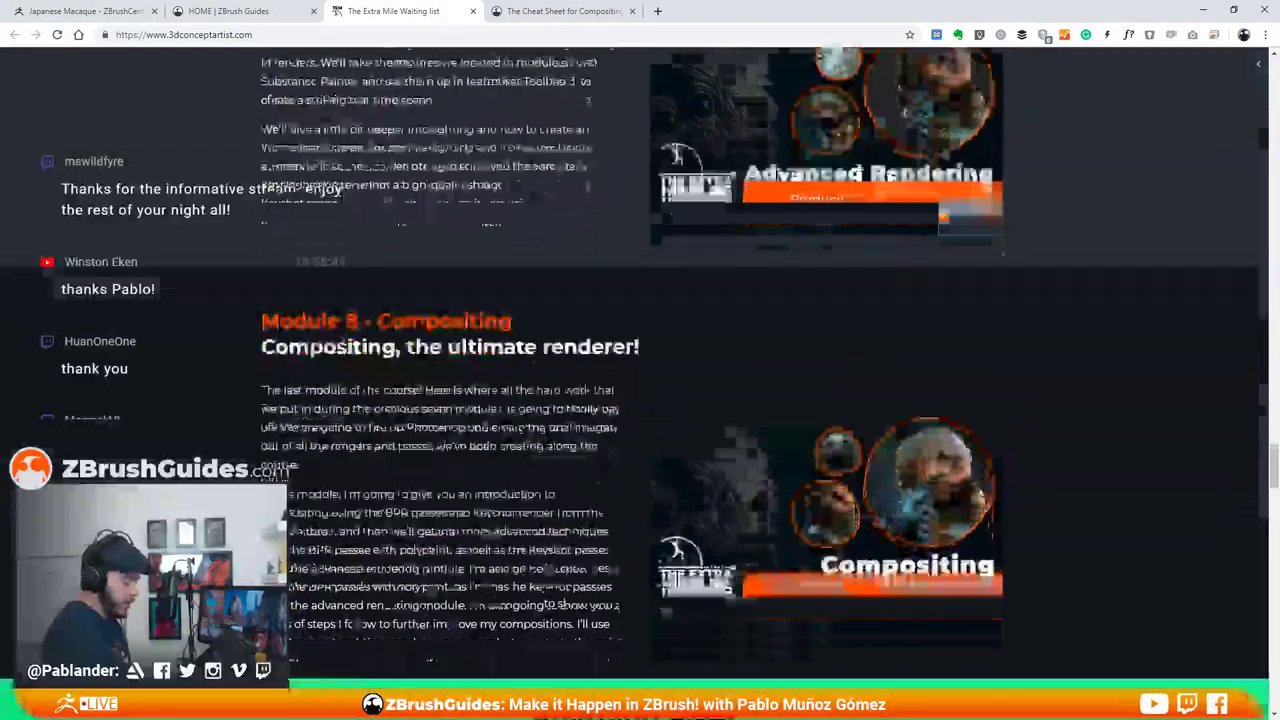
Look through the rest of The Extra Mile page, including the instructor introduction and the waiting-list form
scroll(866, 366, down, 2)
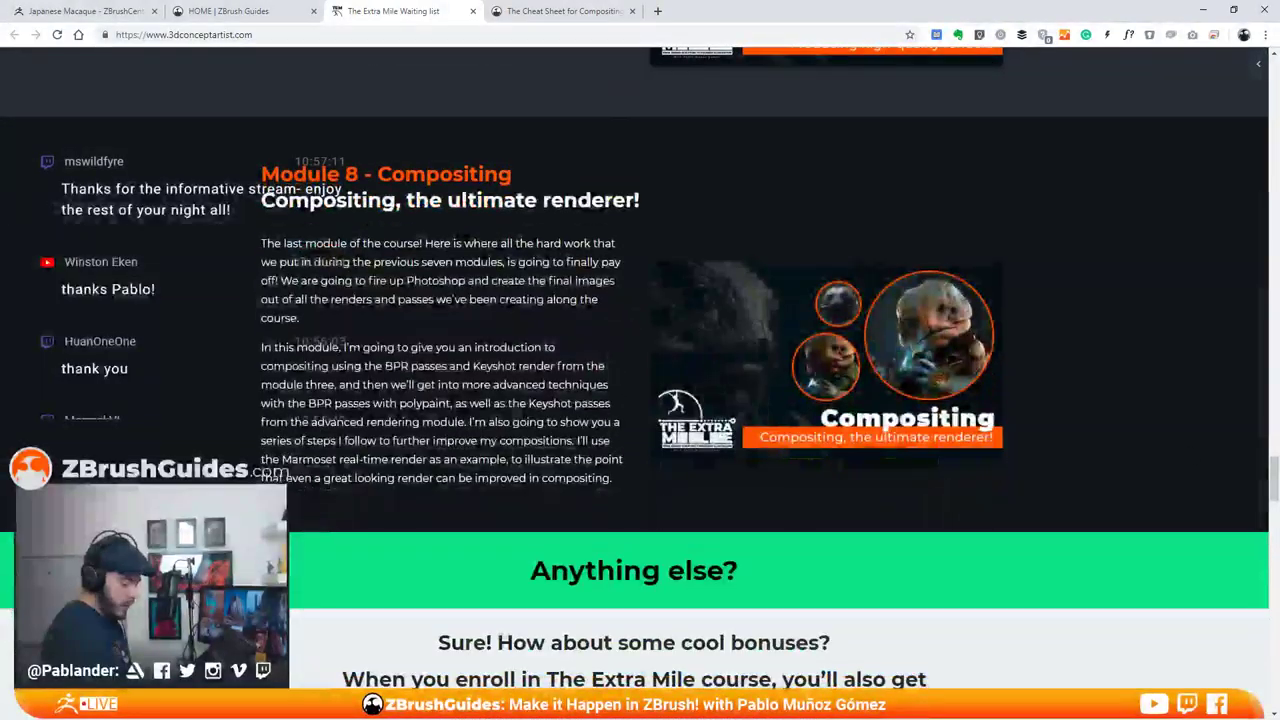
drag(1273, 465, 1250, 55)
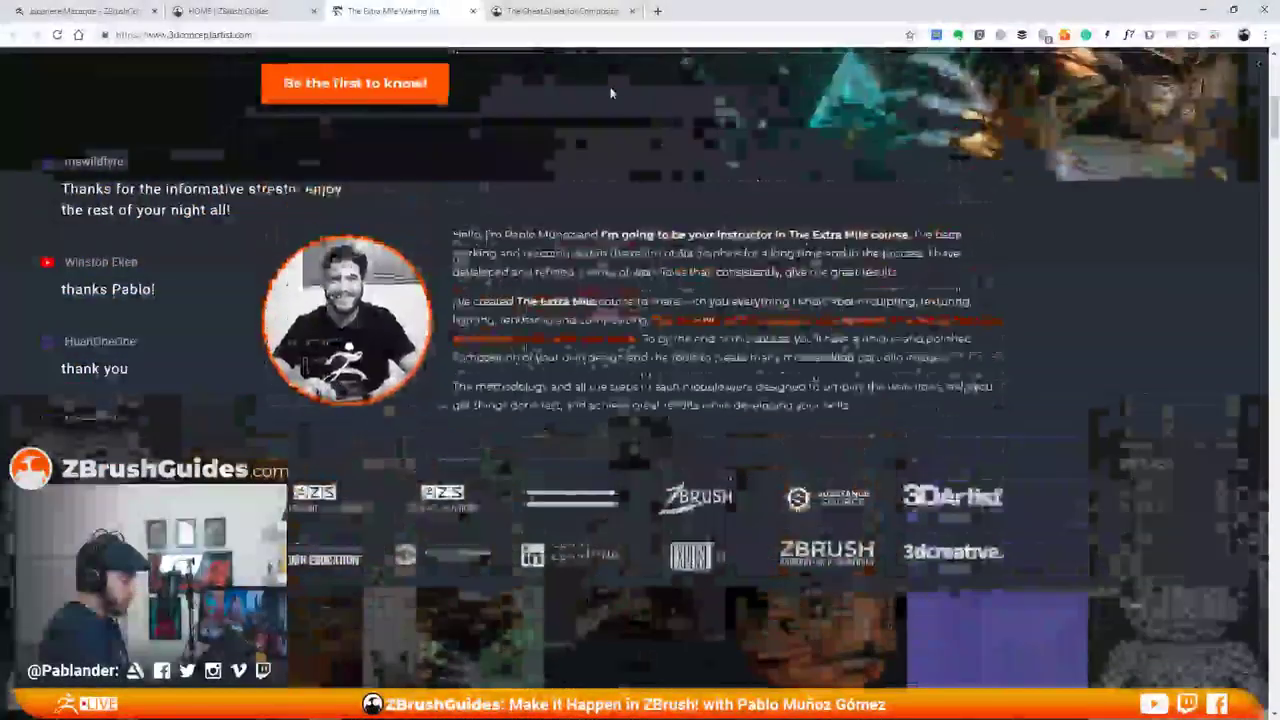
click(272, 10)
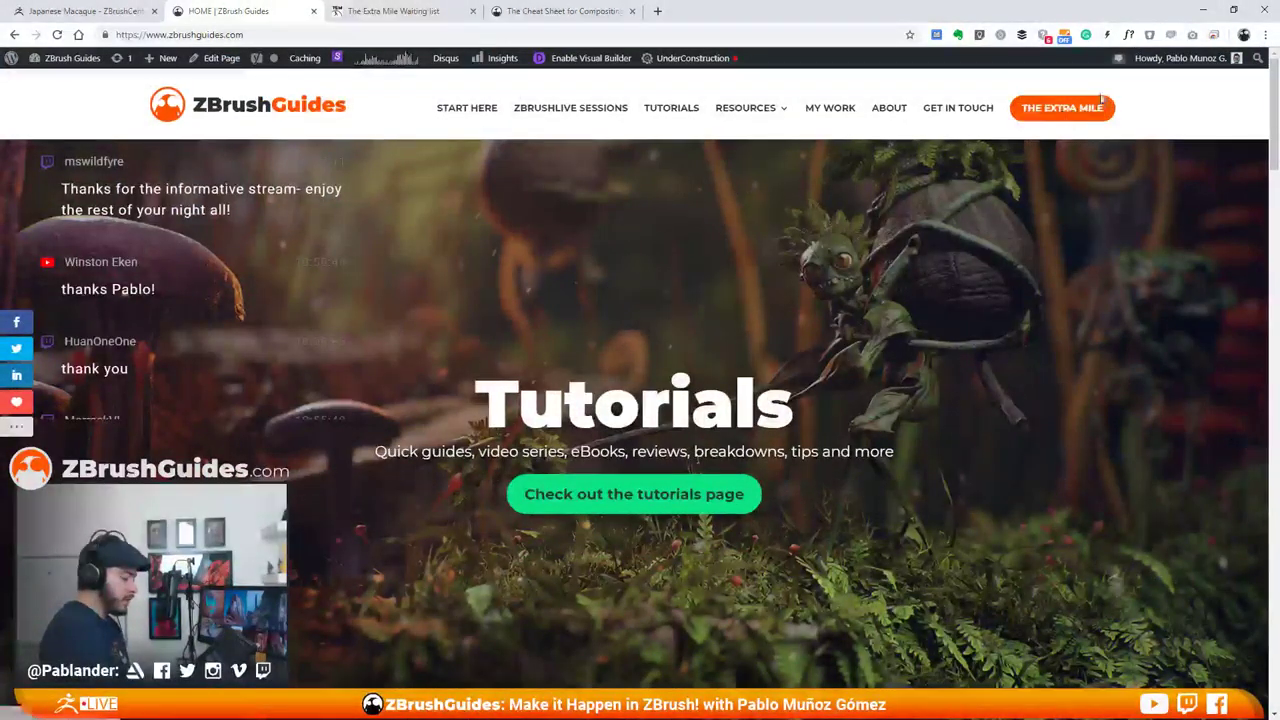
click(425, 10)
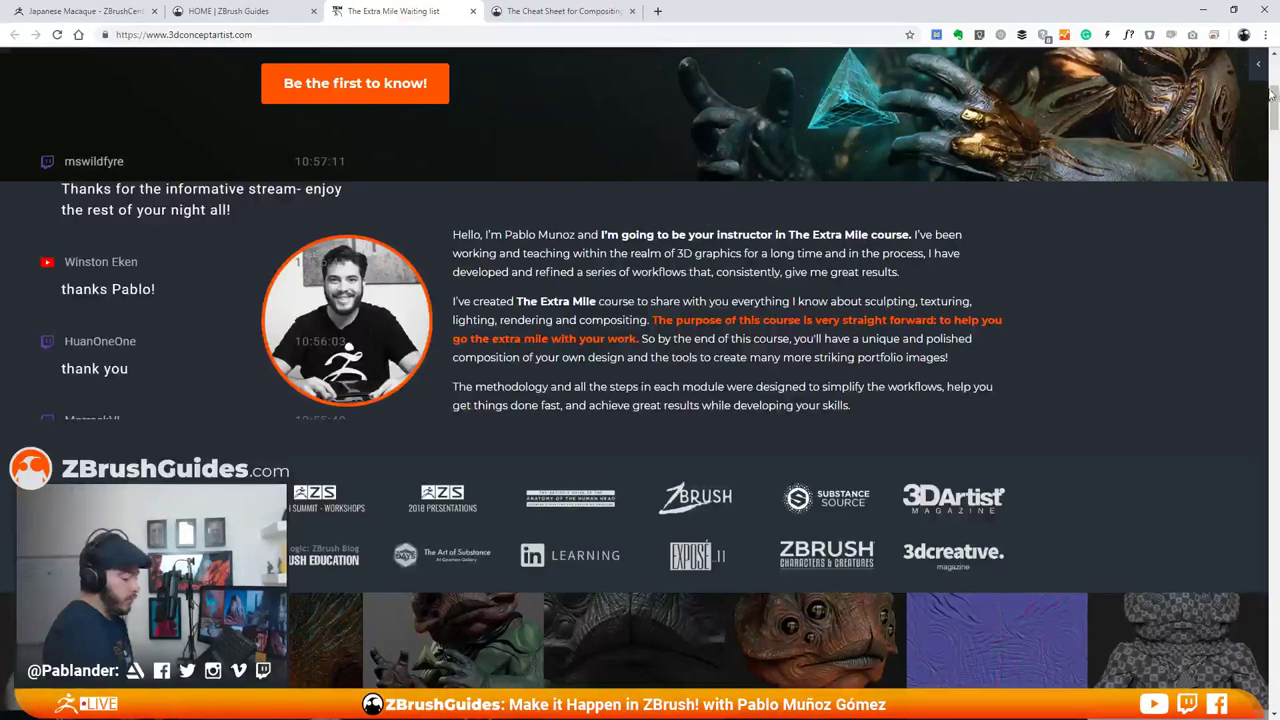
drag(1275, 103, 1273, 682)
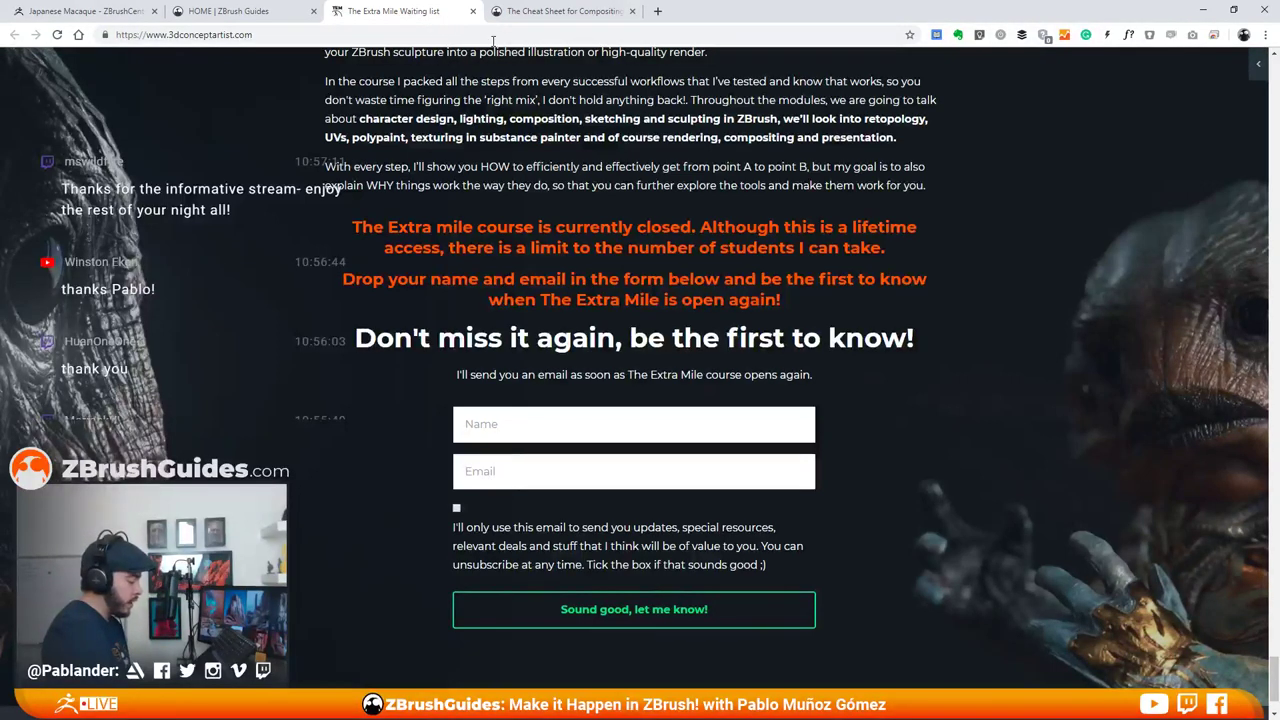
Close The Extra Mile page and switch from the ZBrushGuides home page back to the canyon scene in ZBrush
click(473, 11)
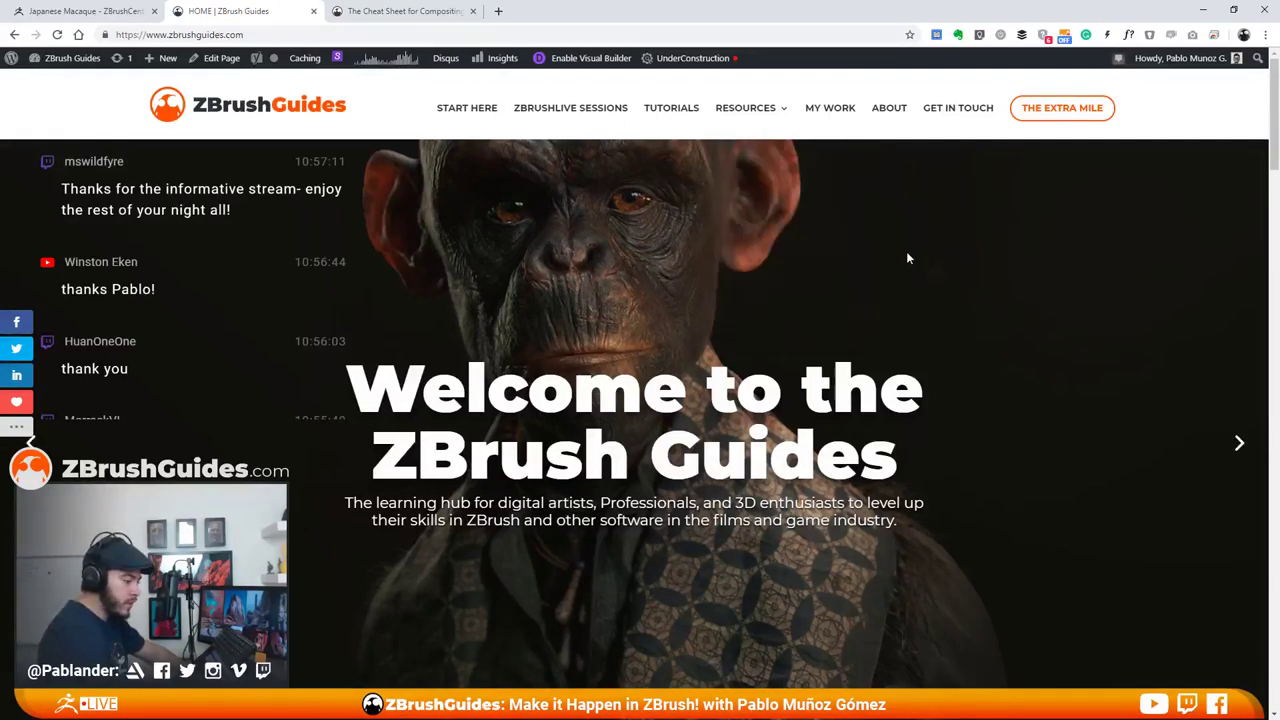
scroll(829, 309, down, 5)
scroll(997, 170, up, 5)
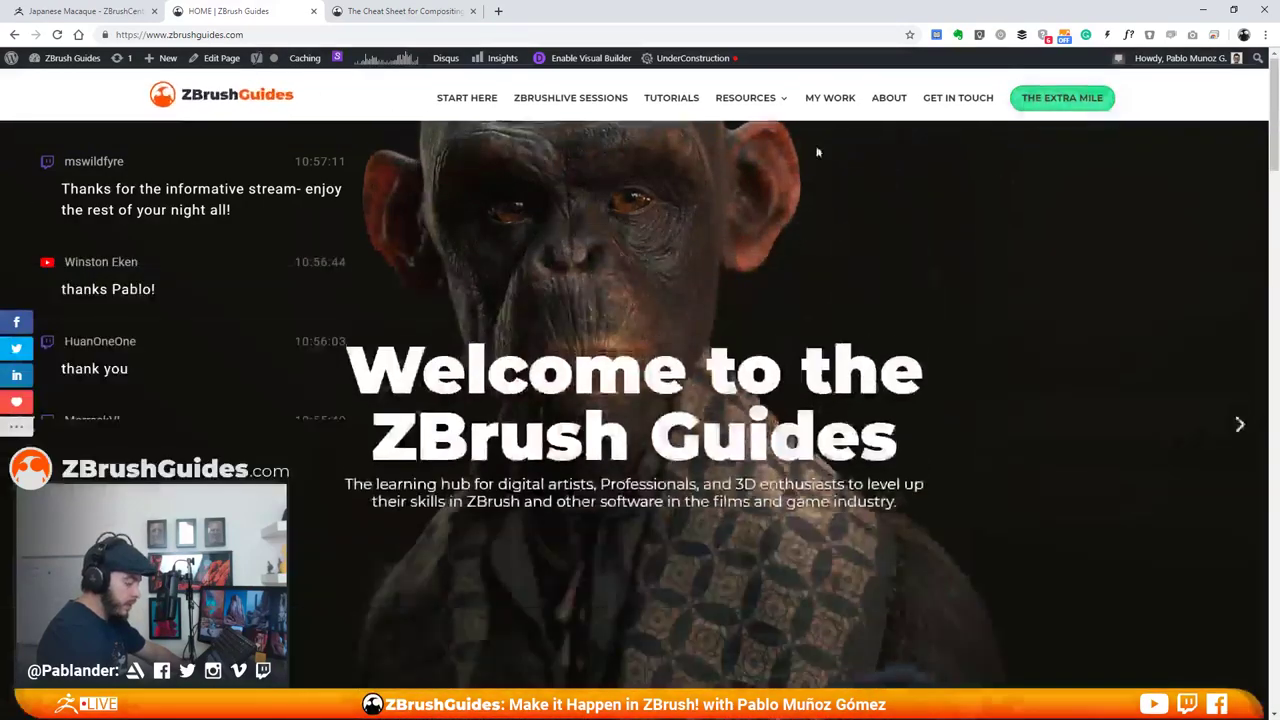
drag(694, 6, 1279, 145)
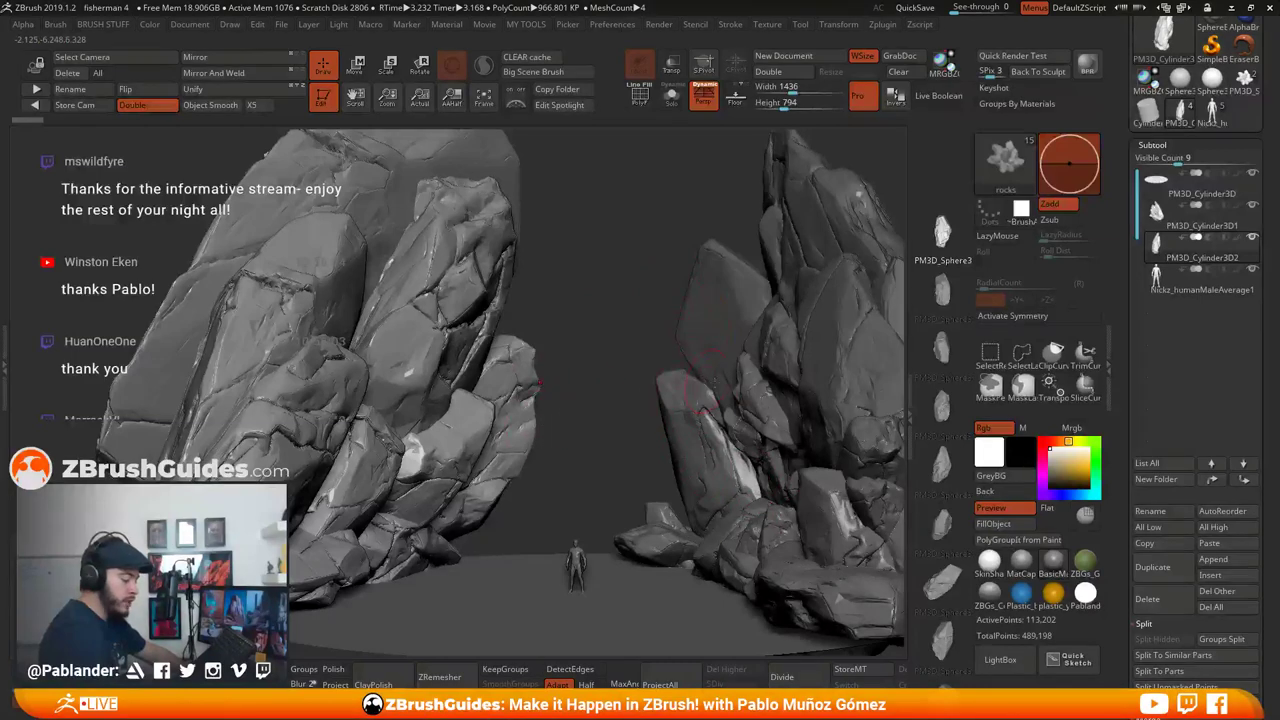
Preview the canyon scene as black line art with the Pabland material and a white canvas background
click(1085, 593)
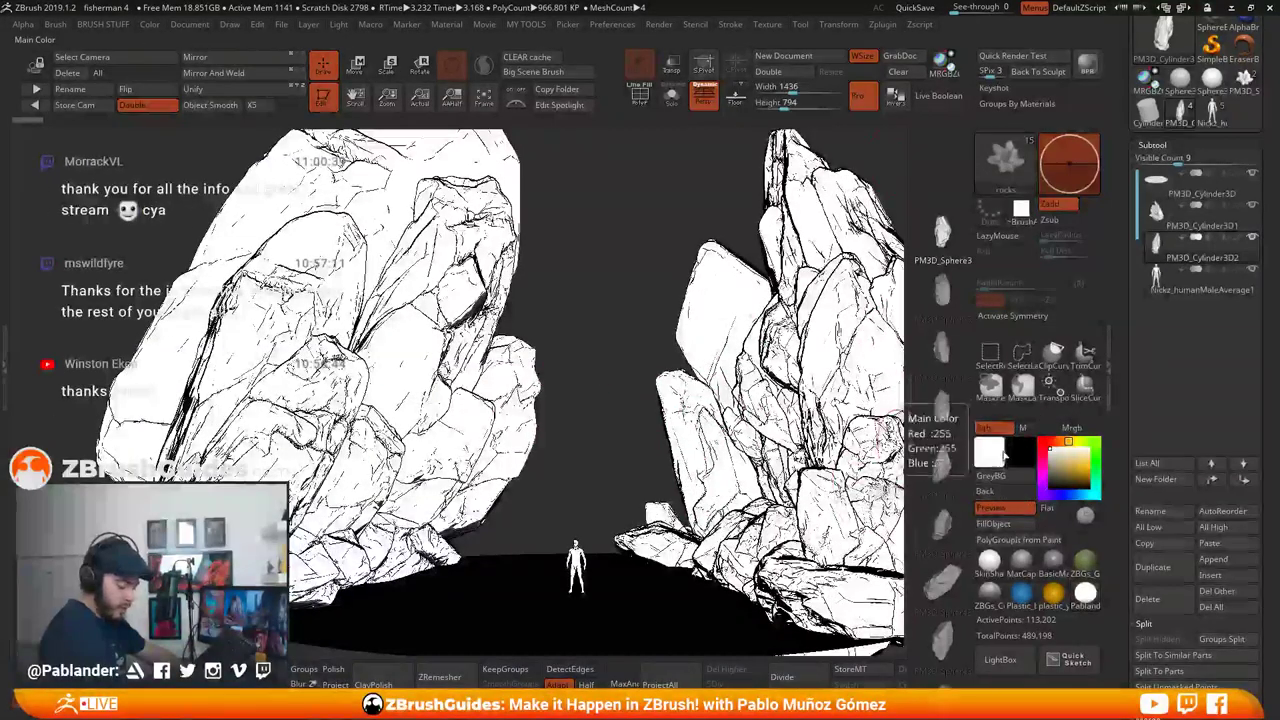
drag(1006, 494, 993, 457)
drag(672, 305, 627, 317)
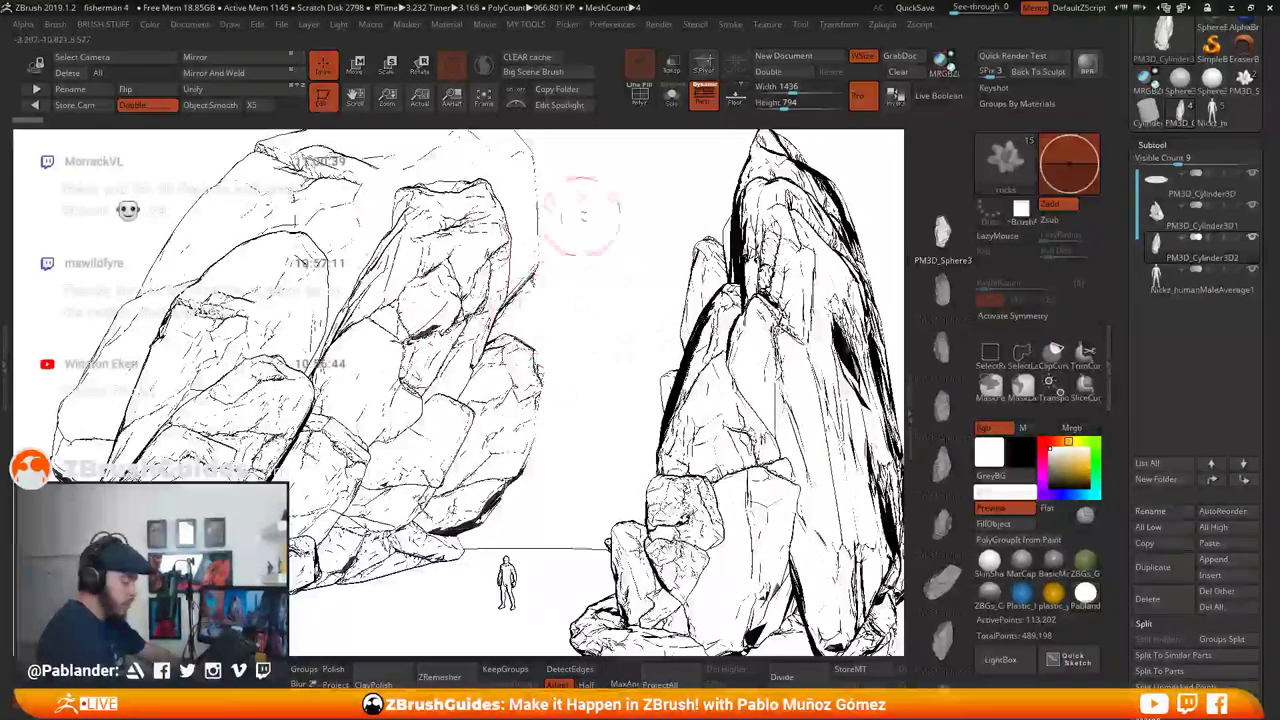
Restore the grey canvas background and the BasicMaterial shading, and view the canyon from the front with the scale figure between the rocks
click(1010, 478)
click(1054, 568)
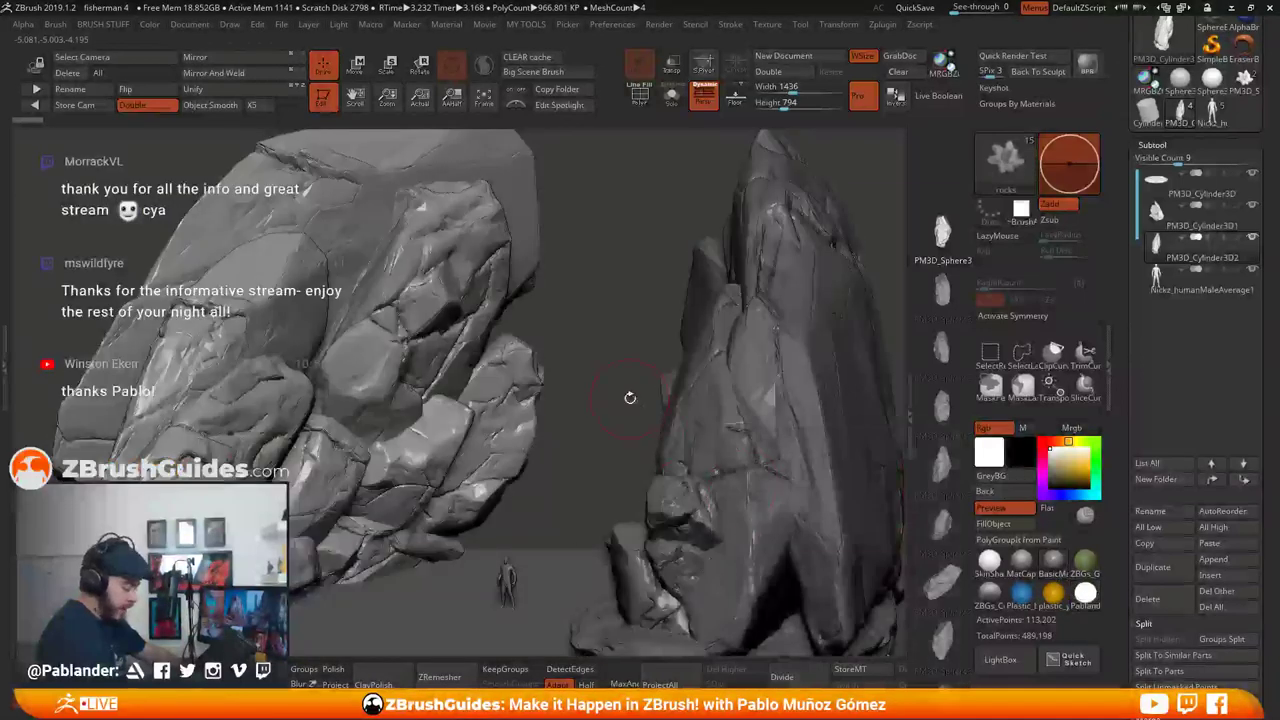
drag(630, 397, 660, 402)
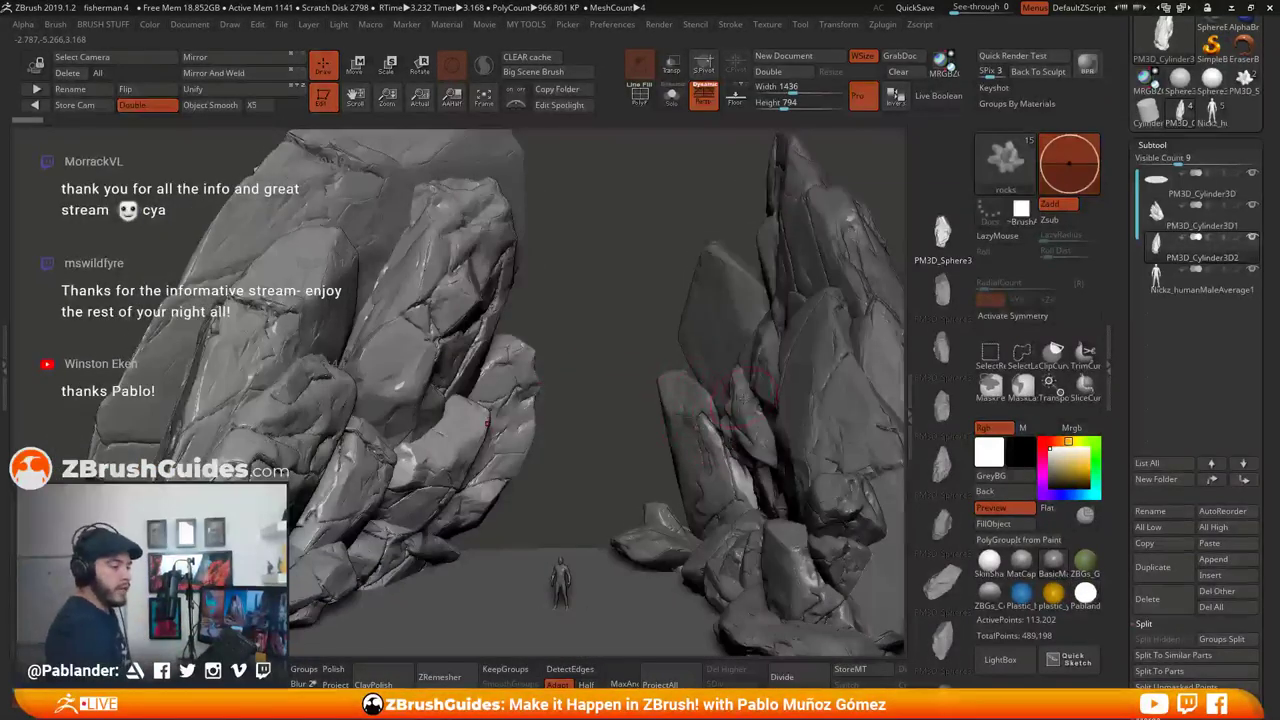